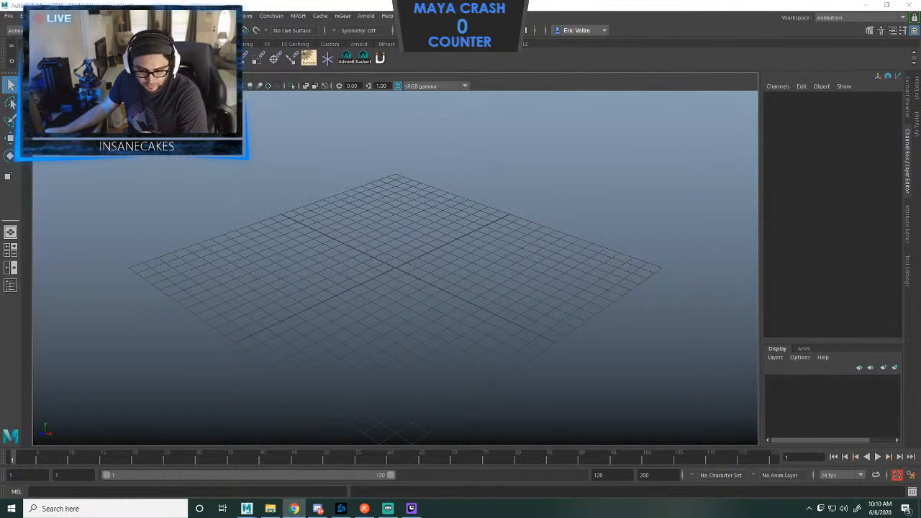
Switch to the browser and watch AnimChallenge's June announcement video from the start on its Facebook page, then return to Maya.
{"action": "left_click_drag", "start_coordinate": [0, 168], "coordinate": [498, 0]}
{"action": "scroll", "coordinate": [497, 288], "scroll_direction": "down", "scroll_amount": 4}
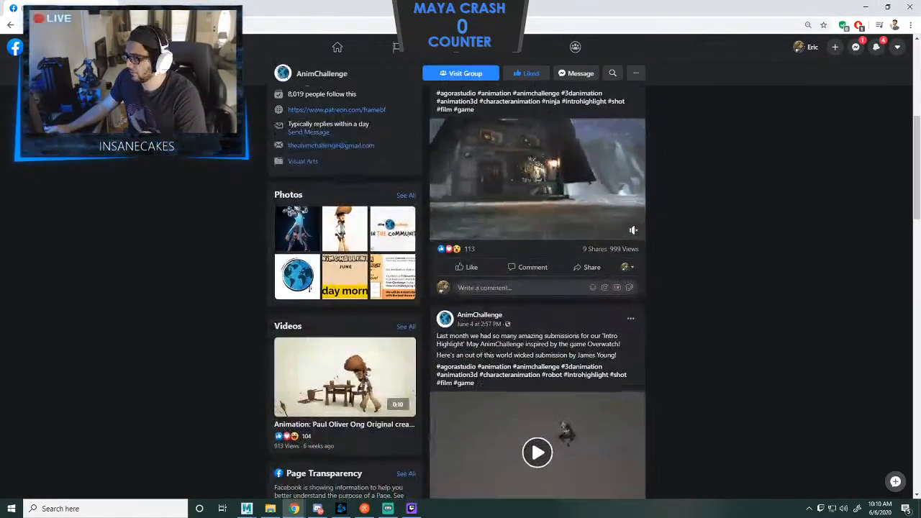
{"action": "scroll", "coordinate": [538, 288], "scroll_direction": "down", "scroll_amount": 10}
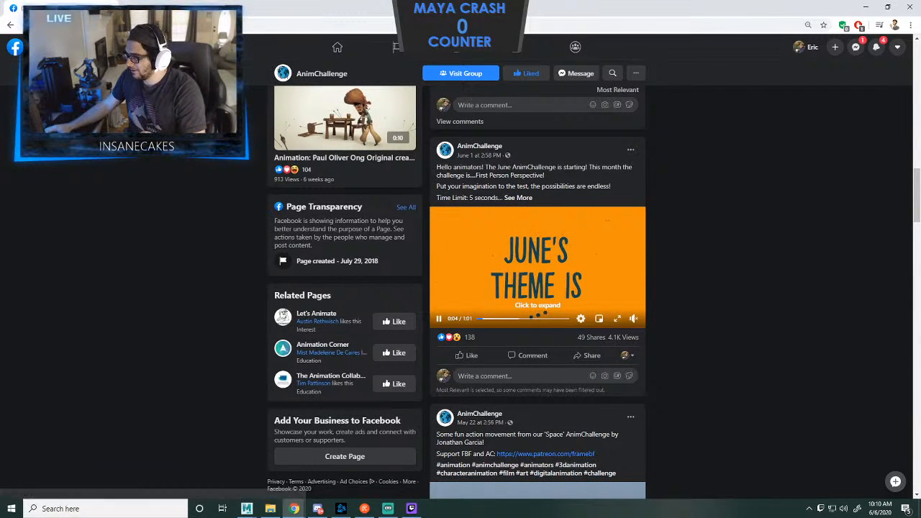
{"action": "left_click", "coordinate": [537, 259]}
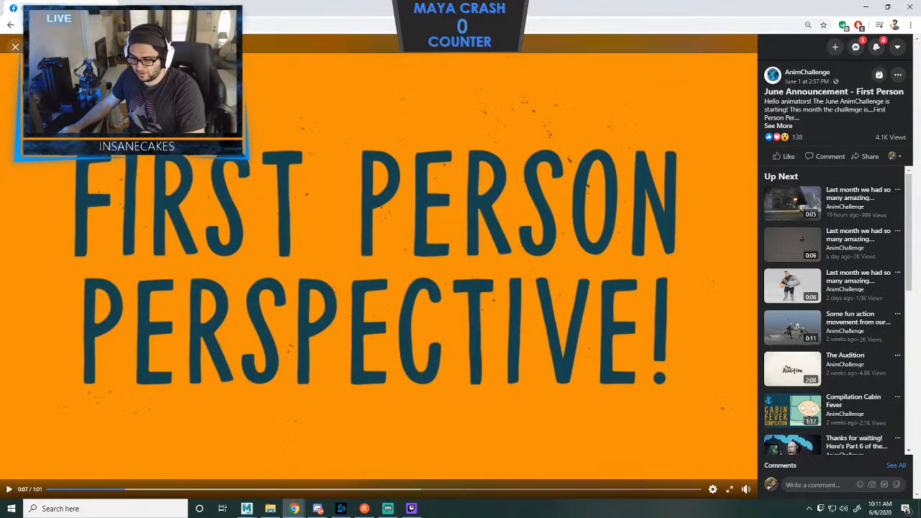
{"action": "left_click", "coordinate": [48, 490]}
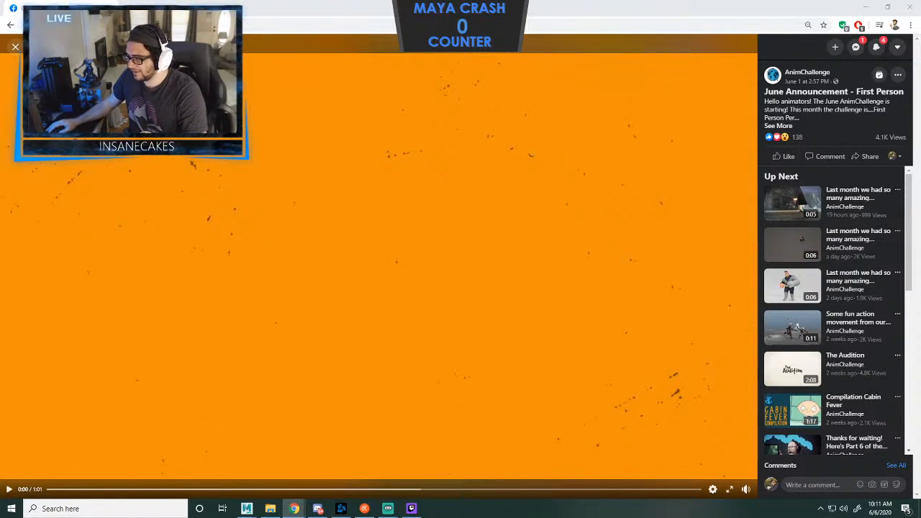
{"action": "left_click", "coordinate": [9, 489]}
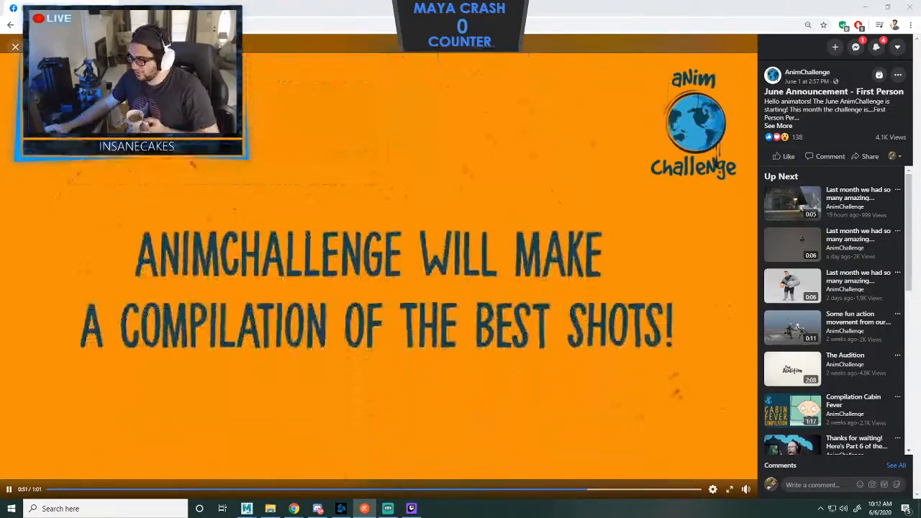
{"action": "key", "text": "alt+Tab"}
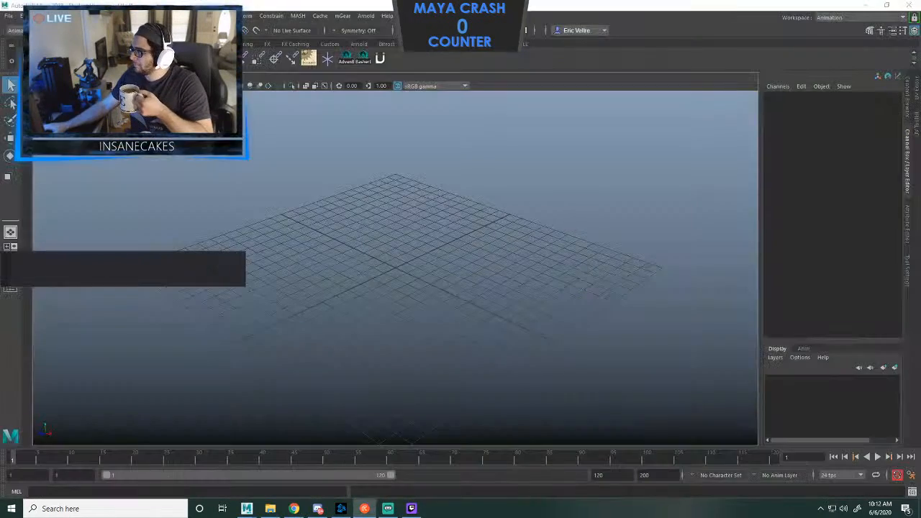
{"action": "key", "text": "alt+Tab"}
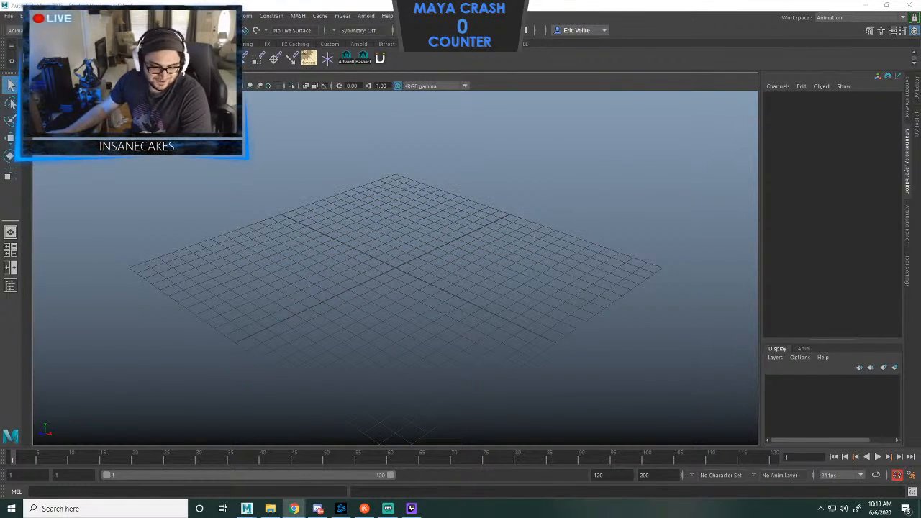
Play the "Salt Bae Meme Original" reference video on YouTube, pause it at 0:02, and return to Maya.
{"action": "left_click_drag", "start_coordinate": [0, 195], "coordinate": [208, 0]}
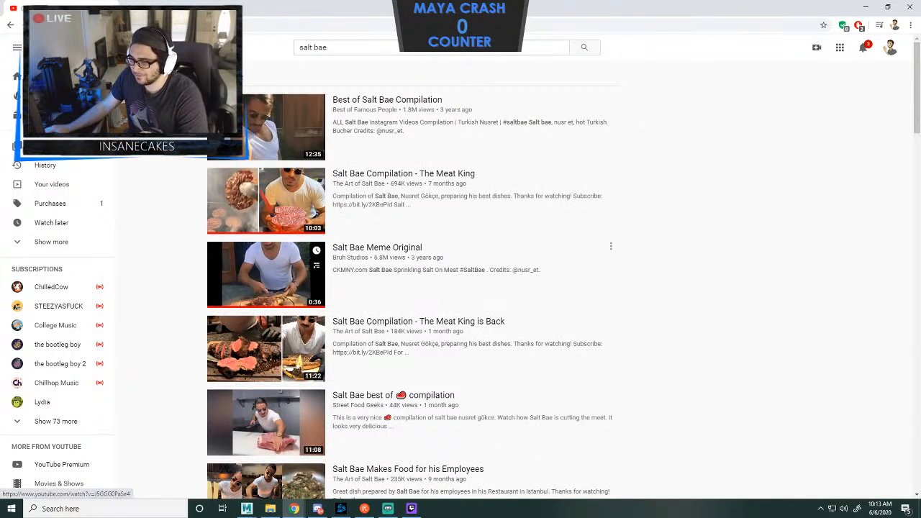
{"action": "left_click", "coordinate": [267, 275]}
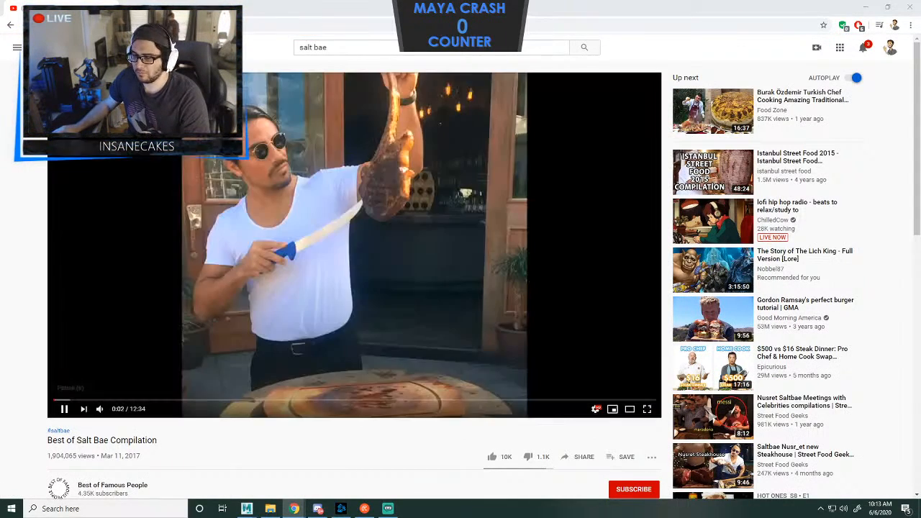
{"action": "key", "text": "alt+Left"}
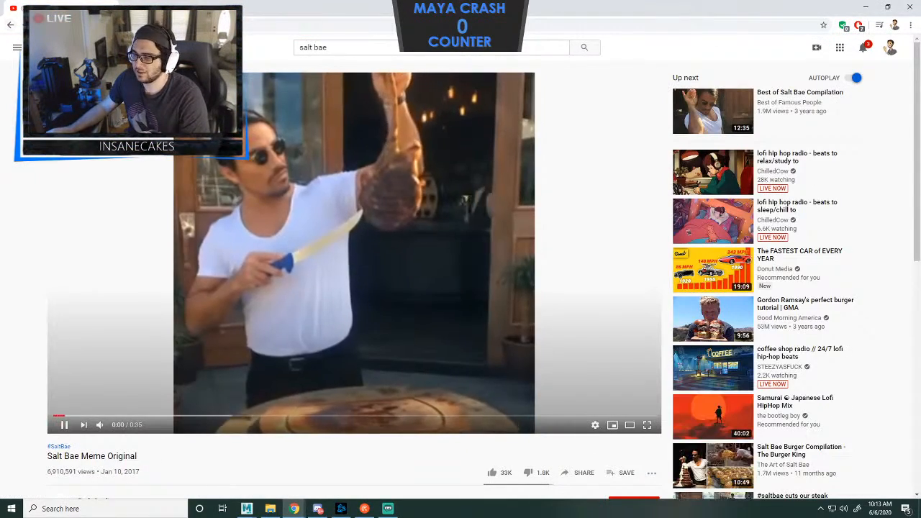
{"action": "key", "text": "space"}
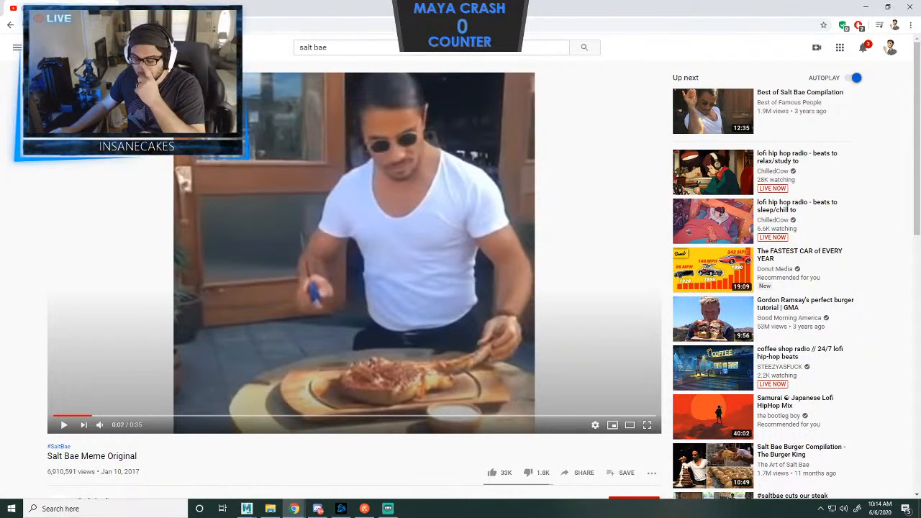
{"action": "left_click", "coordinate": [865, 7]}
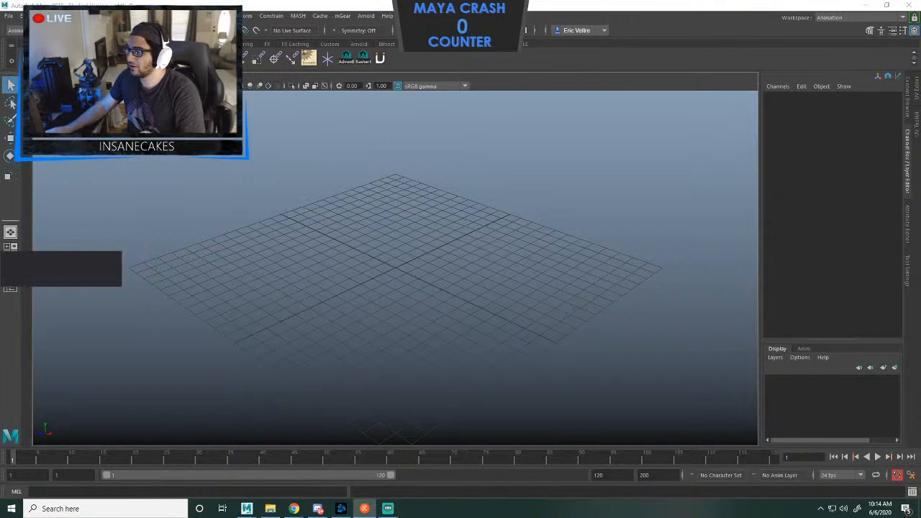
Start a file import and browse to the Rigs folder inside Documents\maya.
{"action": "left_click_drag", "start_coordinate": [447, 287], "coordinate": [461, 264], "text": "alt"}
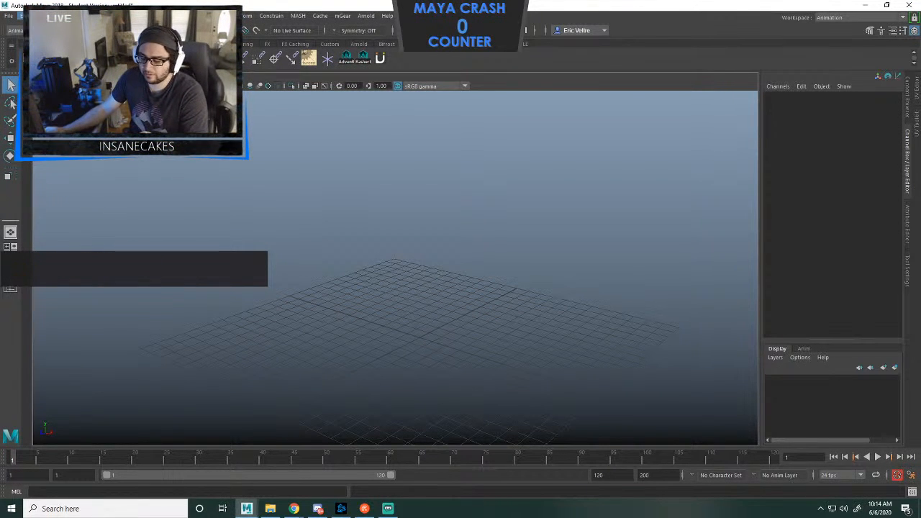
{"action": "left_click", "coordinate": [8, 15]}
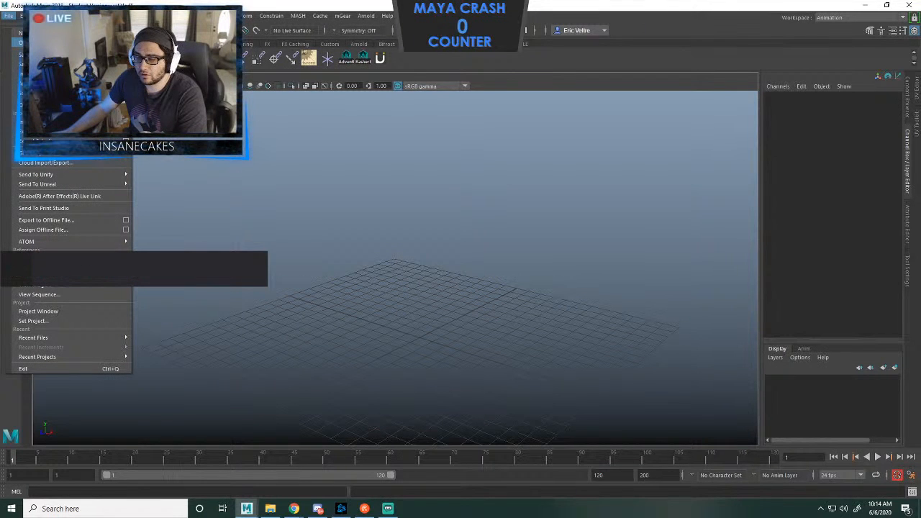
{"action": "left_click", "coordinate": [31, 123]}
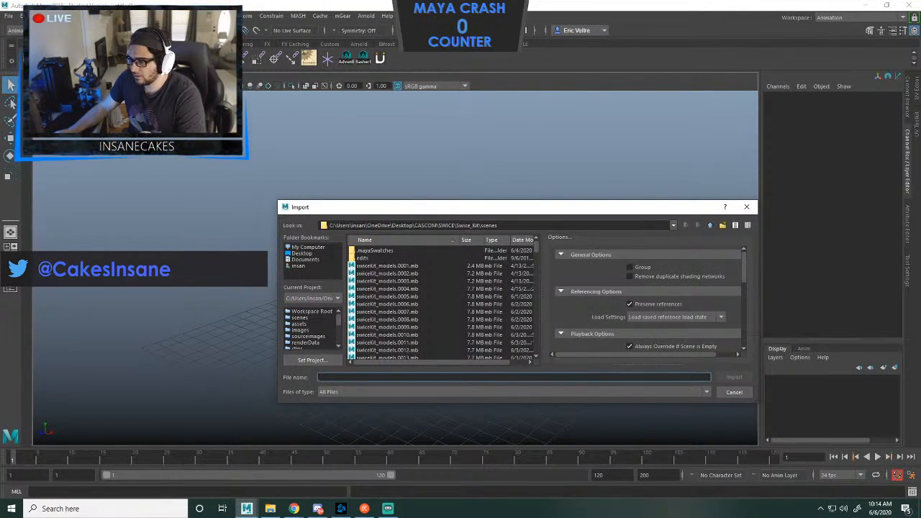
{"action": "left_click", "coordinate": [302, 253]}
{"action": "scroll", "coordinate": [440, 302], "scroll_direction": "down", "scroll_amount": 2}
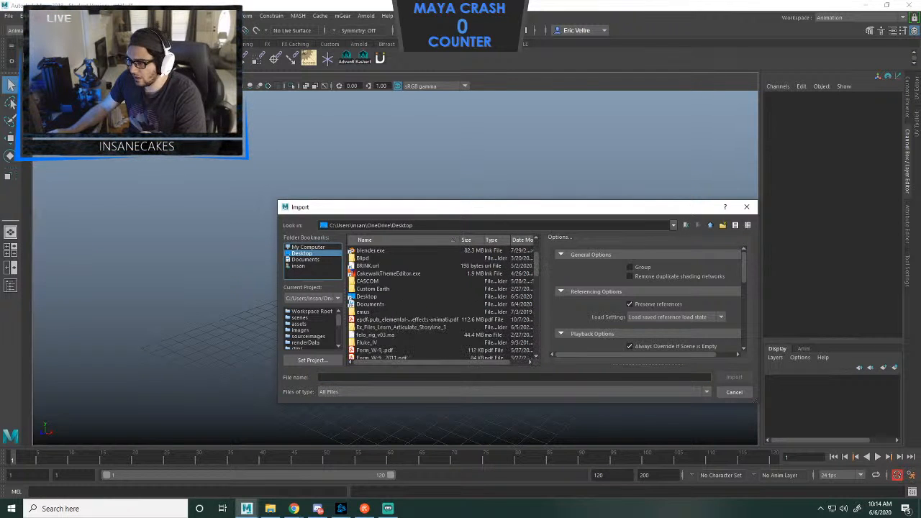
{"action": "scroll", "coordinate": [440, 302], "scroll_direction": "down", "scroll_amount": 4}
{"action": "scroll", "coordinate": [440, 302], "scroll_direction": "down", "scroll_amount": 4}
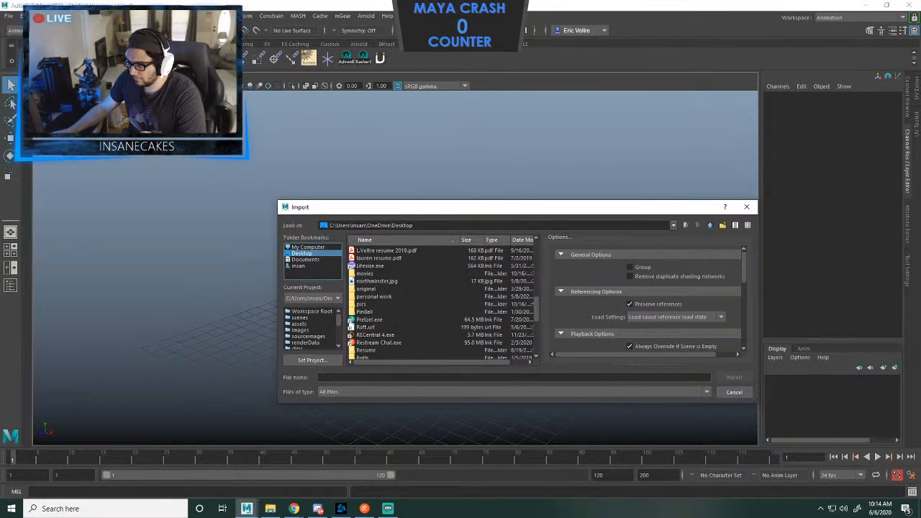
{"action": "left_click", "coordinate": [305, 259]}
{"action": "scroll", "coordinate": [440, 302], "scroll_direction": "down", "scroll_amount": 10}
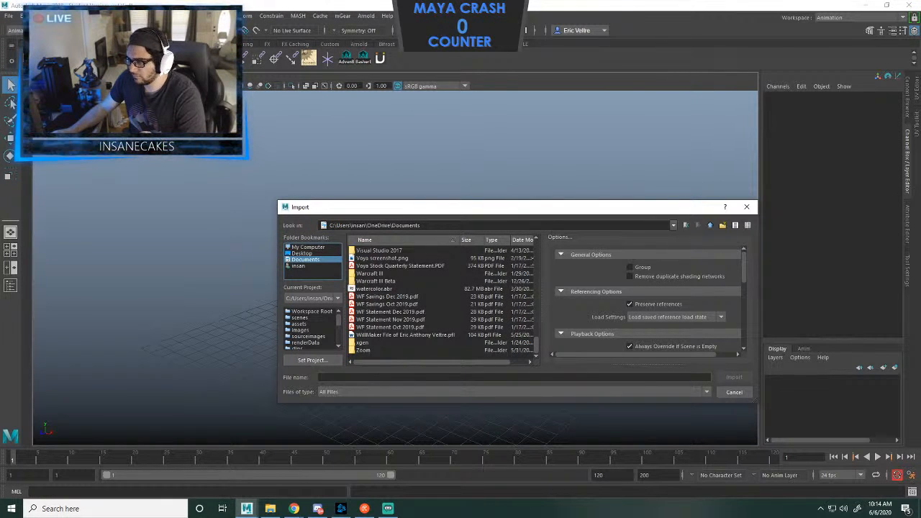
{"action": "scroll", "coordinate": [440, 302], "scroll_direction": "up", "scroll_amount": 6}
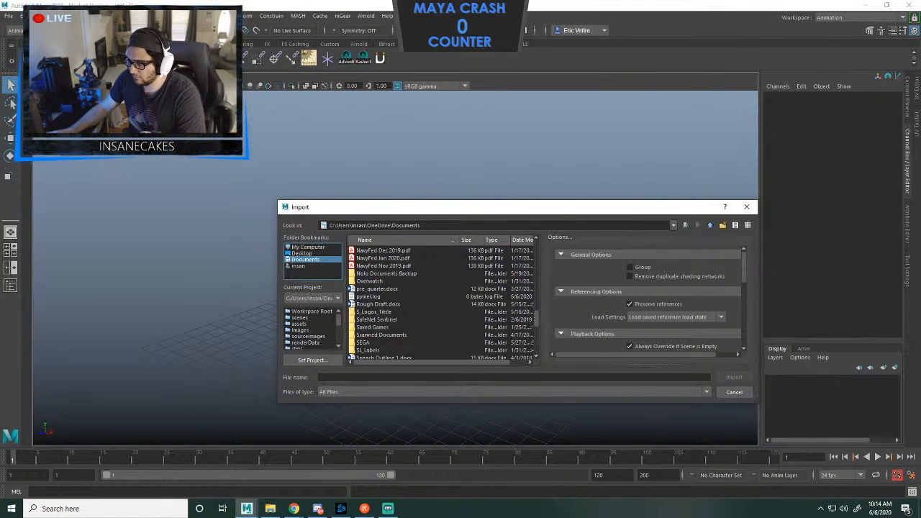
{"action": "scroll", "coordinate": [440, 302], "scroll_direction": "up", "scroll_amount": 2}
{"action": "double_click", "coordinate": [374, 272]}
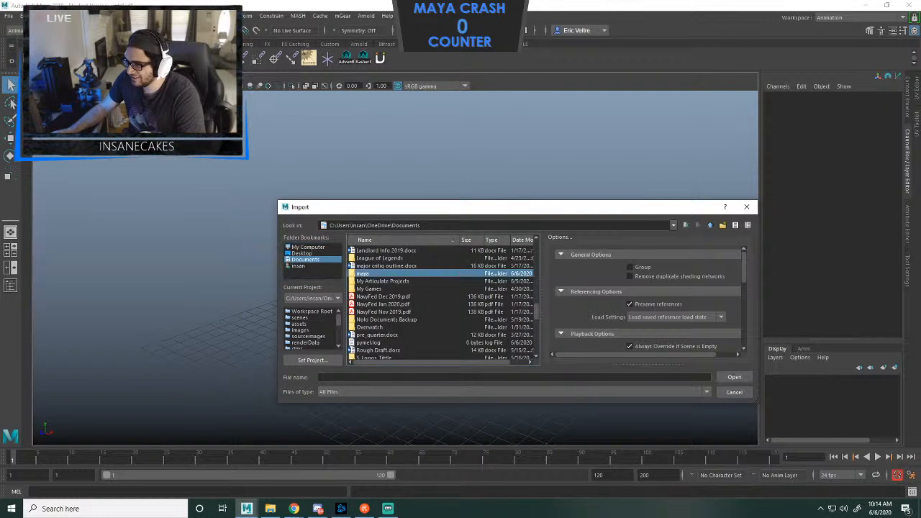
{"action": "double_click", "coordinate": [362, 303]}
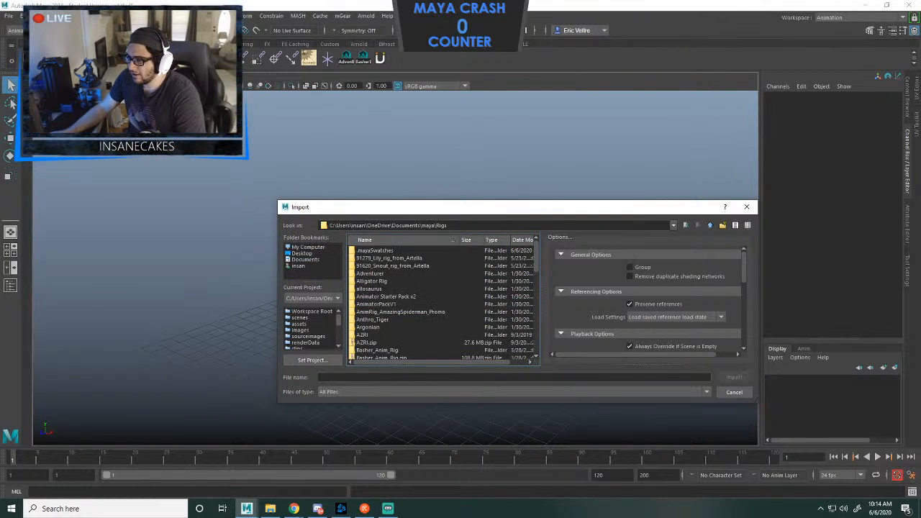
Import the Malcolm.ma rig file from the Rigs folder and dismiss the import messages.
{"action": "scroll", "coordinate": [440, 303], "scroll_direction": "down", "scroll_amount": 4}
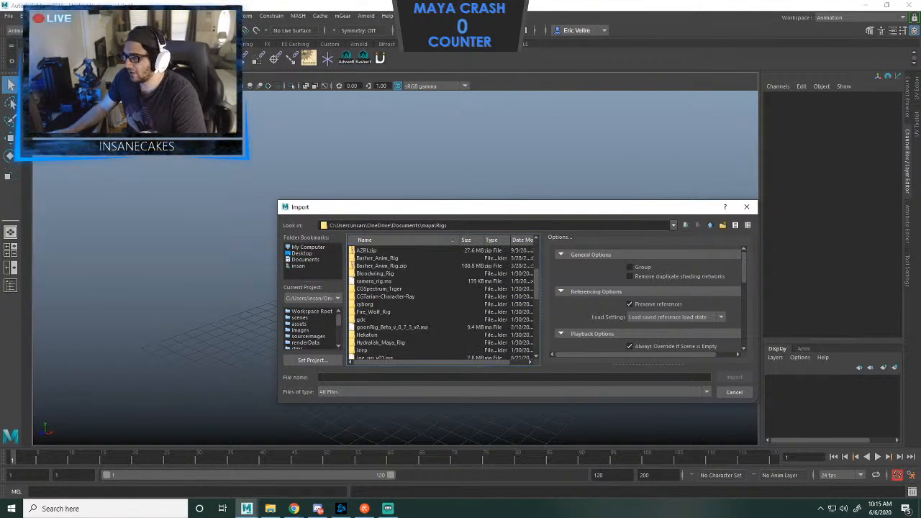
{"action": "scroll", "coordinate": [443, 302], "scroll_direction": "down", "scroll_amount": 5}
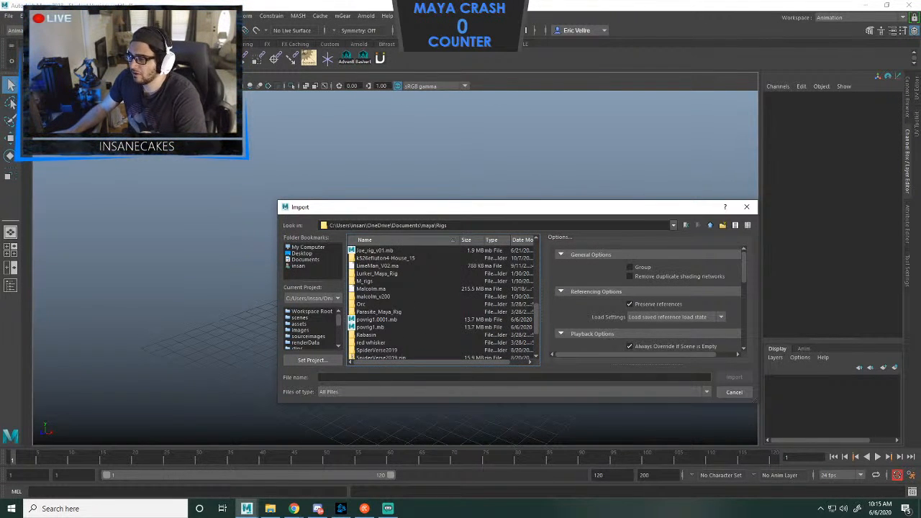
{"action": "double_click", "coordinate": [371, 289]}
{"action": "left_click", "coordinate": [440, 264]}
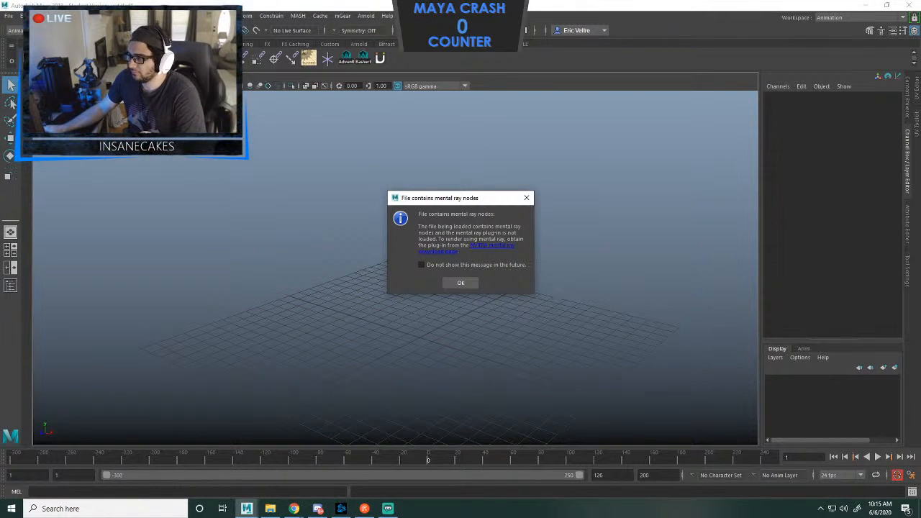
{"action": "left_click", "coordinate": [460, 282]}
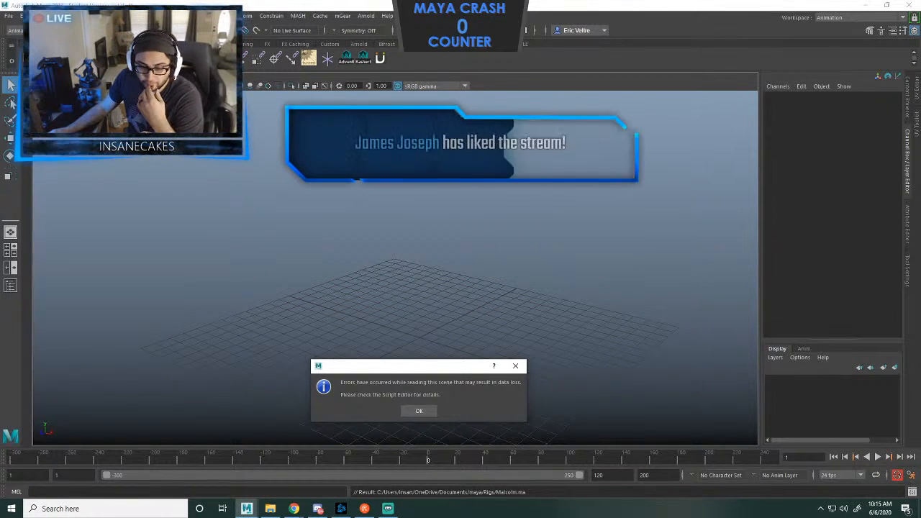
{"action": "key", "text": "Return"}
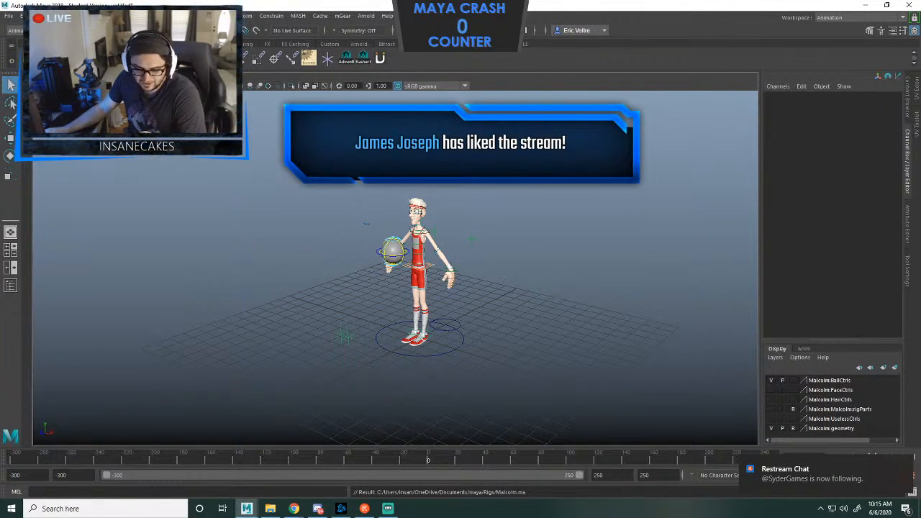
Show the Outliner beside the viewport and delete the rig's Malcolm:ball_all2 group.
{"action": "scroll", "coordinate": [403, 288], "scroll_direction": "down", "scroll_amount": 3}
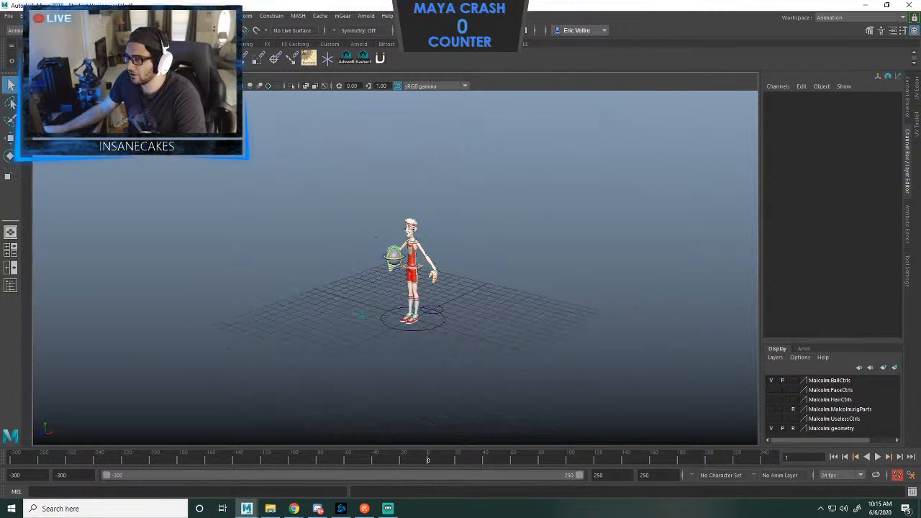
{"action": "left_click", "coordinate": [10, 286]}
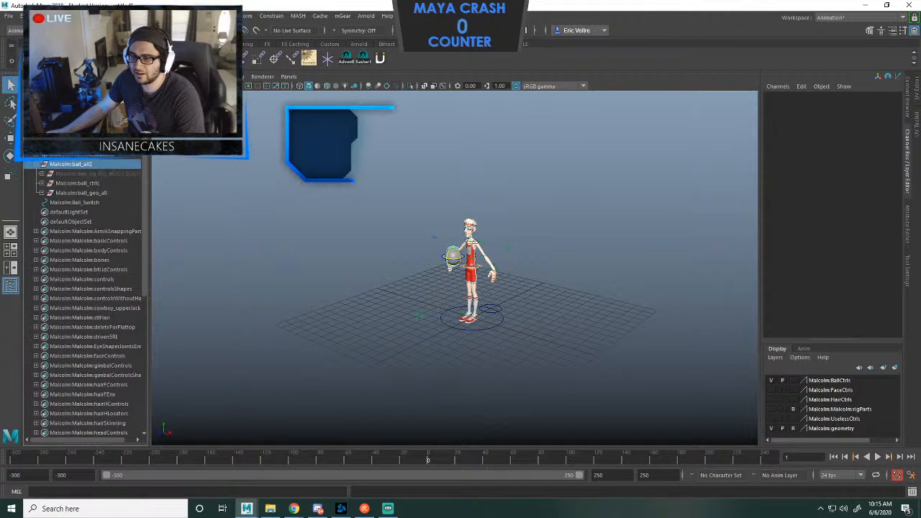
{"action": "left_click", "coordinate": [71, 164]}
{"action": "key", "text": "Delete"}
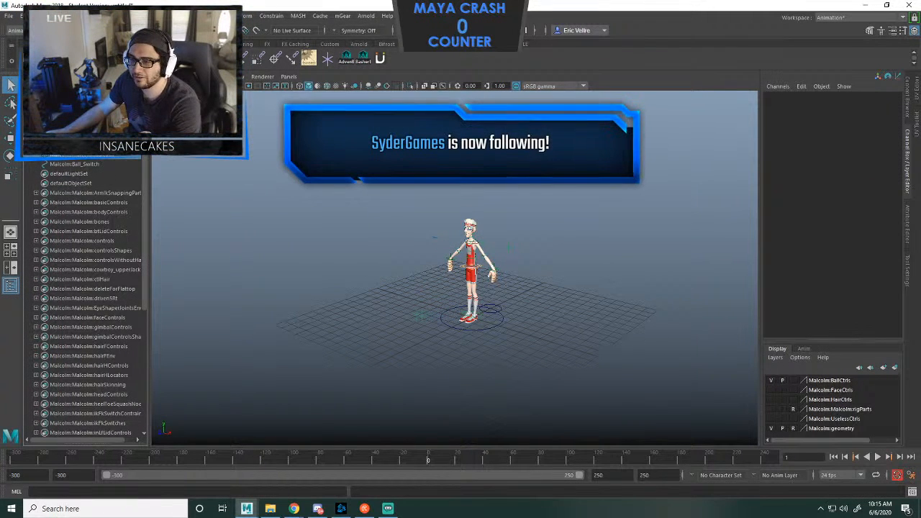
Delete the Malcolm character rig and the leftover control circle on the grid.
{"action": "left_click", "coordinate": [470, 270]}
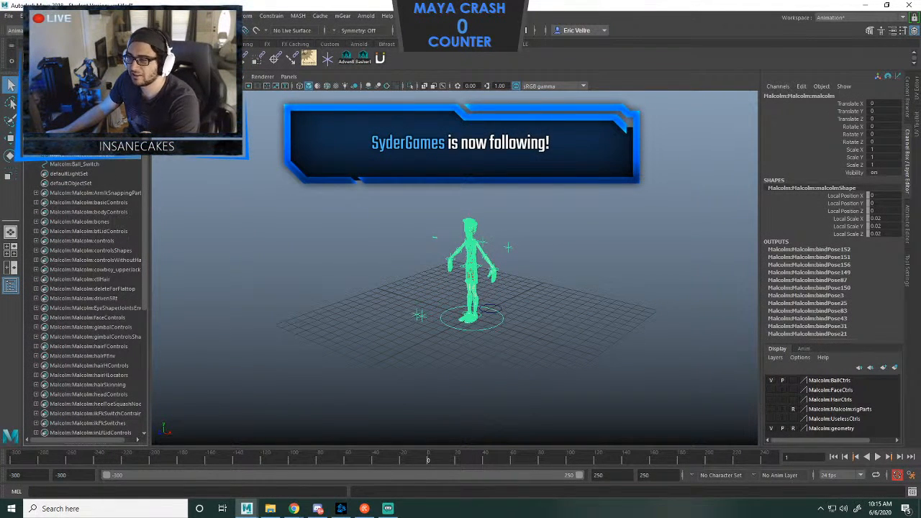
{"action": "key", "text": "Delete"}
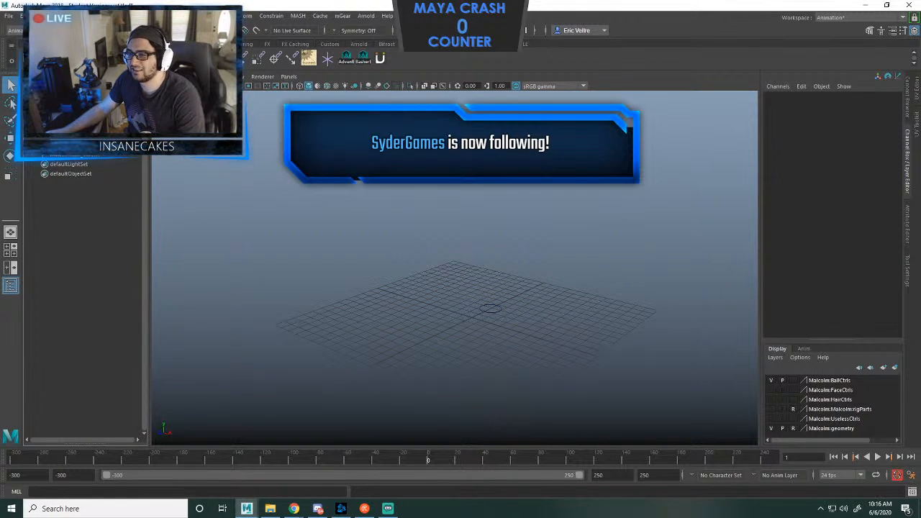
{"action": "left_click", "coordinate": [490, 311]}
{"action": "key", "text": "Delete"}
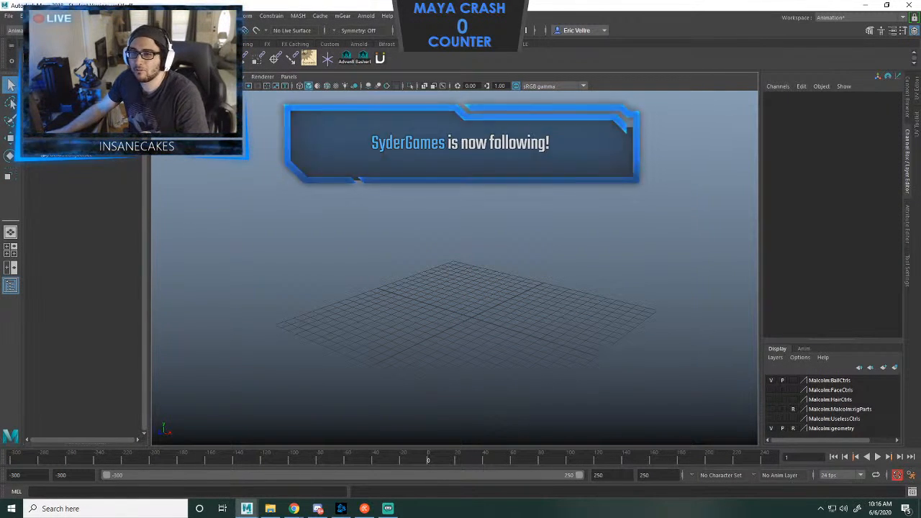
Import malcolm_v200.ma from the malcolm_v200 folder inside Rigs.
{"action": "left_click", "coordinate": [8, 15]}
{"action": "left_click", "coordinate": [32, 115]}
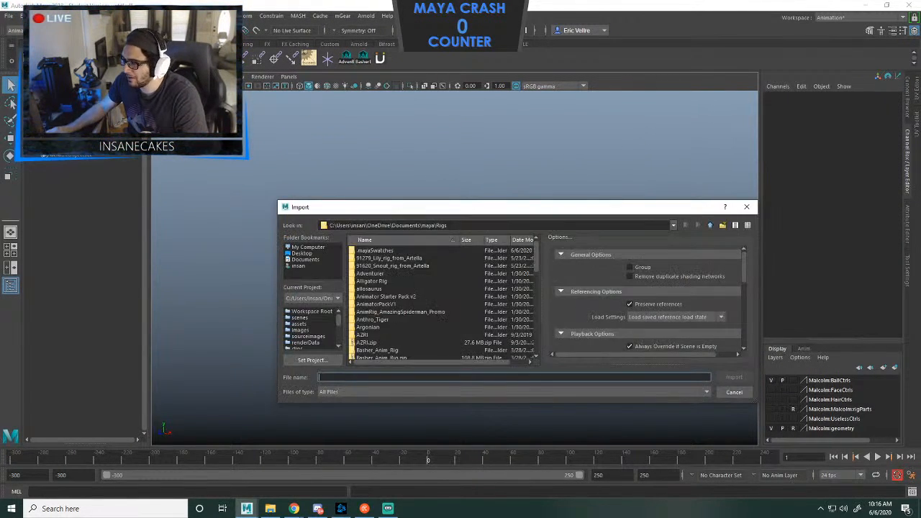
{"action": "scroll", "coordinate": [443, 302], "scroll_direction": "down", "scroll_amount": 5}
{"action": "left_click", "coordinate": [373, 319]}
{"action": "double_click", "coordinate": [373, 319]}
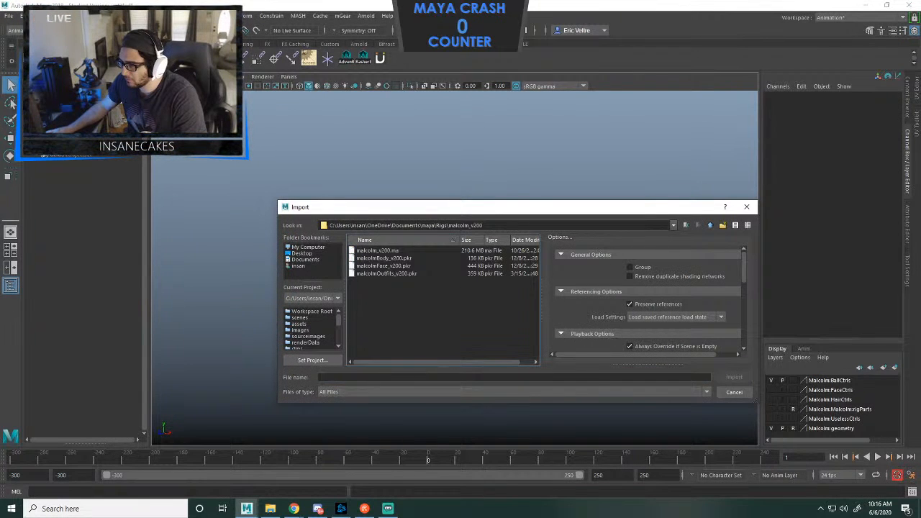
{"action": "double_click", "coordinate": [374, 249]}
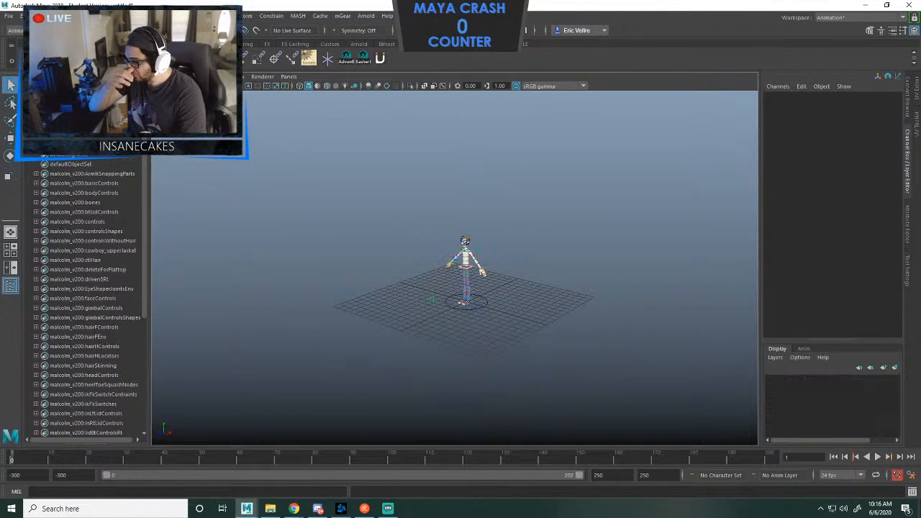
Hide the Outliner and examine the imported Malcolm rig from several sides, from the head to the feet.
{"action": "right_click_drag", "start_coordinate": [432, 266], "coordinate": [554, 266], "text": "alt"}
{"action": "middle_click_drag", "start_coordinate": [554, 266], "coordinate": [485, 266], "text": "alt"}
{"action": "left_click_drag", "start_coordinate": [486, 266], "coordinate": [590, 266], "text": "alt"}
{"action": "right_click_drag", "start_coordinate": [461, 266], "coordinate": [532, 266], "text": "alt"}
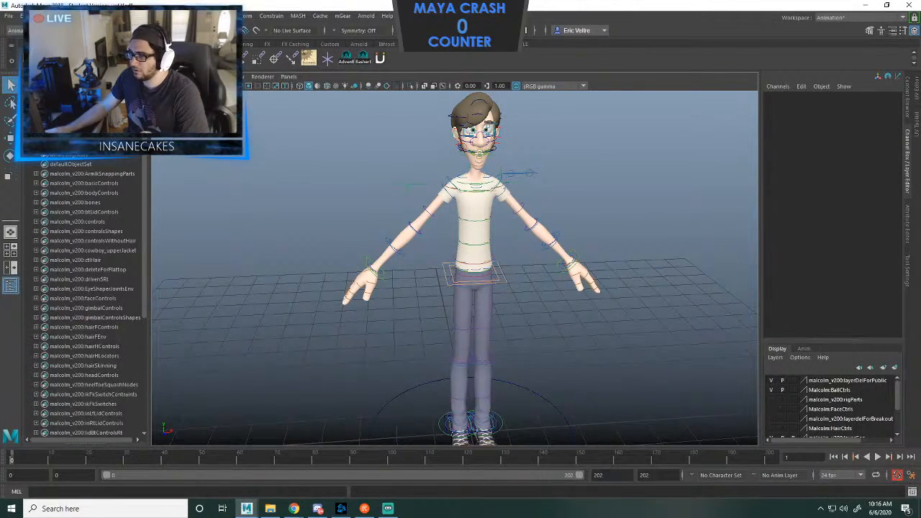
{"action": "left_click", "coordinate": [11, 285]}
{"action": "right_click_drag", "start_coordinate": [460, 266], "coordinate": [389, 266], "text": "alt"}
{"action": "mouse_move", "coordinate": [432, 266]}
{"action": "left_mouse_down", "text": "alt"}
{"action": "mouse_move", "coordinate": [539, 266]}
{"action": "mouse_move", "coordinate": [432, 273]}
{"action": "left_mouse_up", "text": "alt"}
{"action": "right_click_drag", "start_coordinate": [431, 273], "coordinate": [489, 273], "text": "alt"}
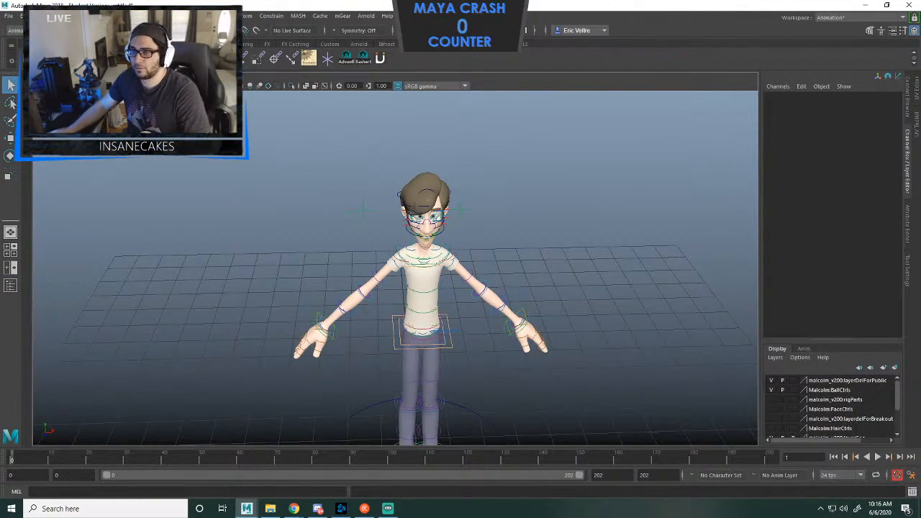
{"action": "left_click_drag", "start_coordinate": [431, 266], "coordinate": [518, 223], "text": "alt"}
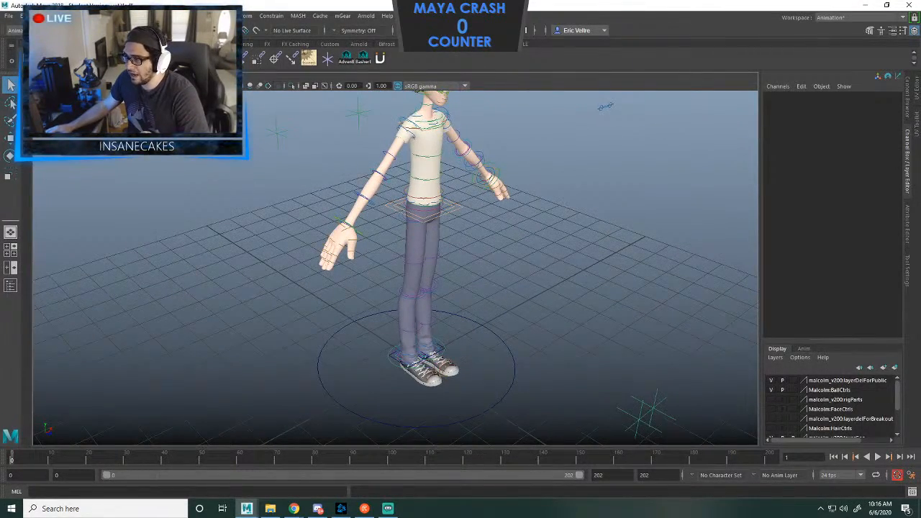
{"action": "left_click_drag", "start_coordinate": [432, 238], "coordinate": [425, 266], "text": "alt"}
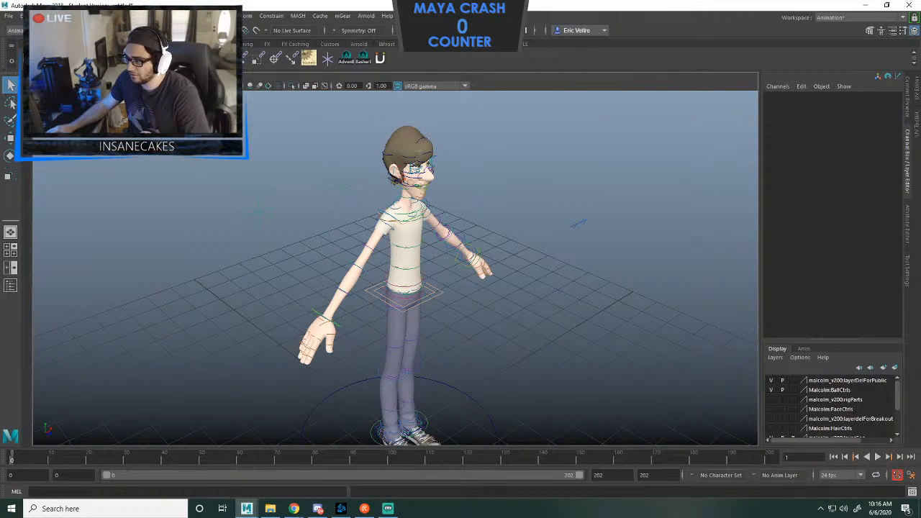
{"action": "right_click_drag", "start_coordinate": [403, 266], "coordinate": [446, 266], "text": "alt"}
{"action": "middle_click_drag", "start_coordinate": [446, 266], "coordinate": [417, 374], "text": "alt"}
{"action": "left_click_drag", "start_coordinate": [417, 374], "coordinate": [331, 334], "text": "alt"}
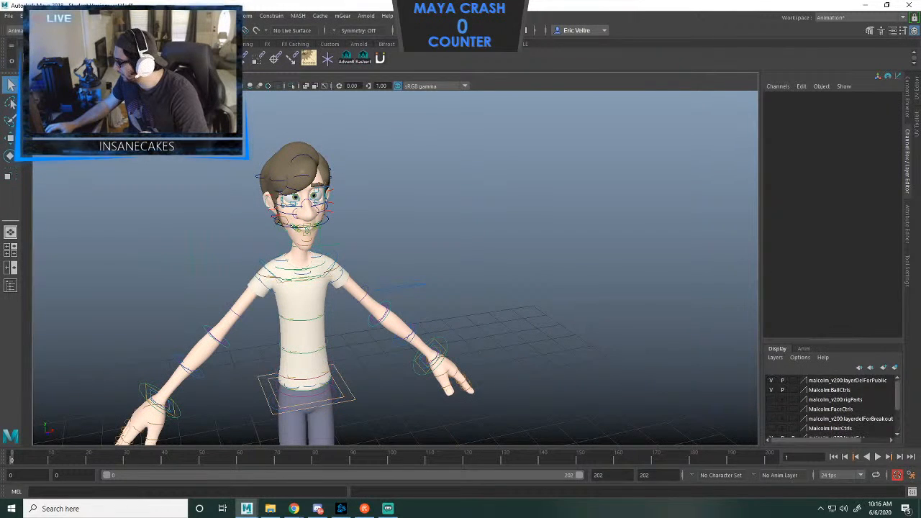
Enlarge the display layer list to fit all of the rig's layers and select a hair control on Malcolm's head.
{"action": "left_click_drag", "start_coordinate": [831, 339], "coordinate": [831, 248]}
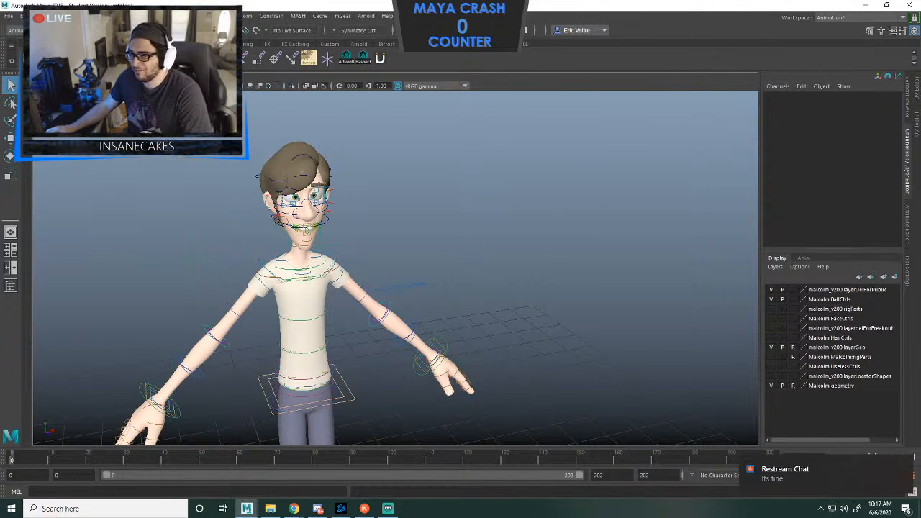
{"action": "middle_click_drag", "start_coordinate": [306, 266], "coordinate": [388, 266], "text": "alt"}
{"action": "left_click", "coordinate": [395, 157]}
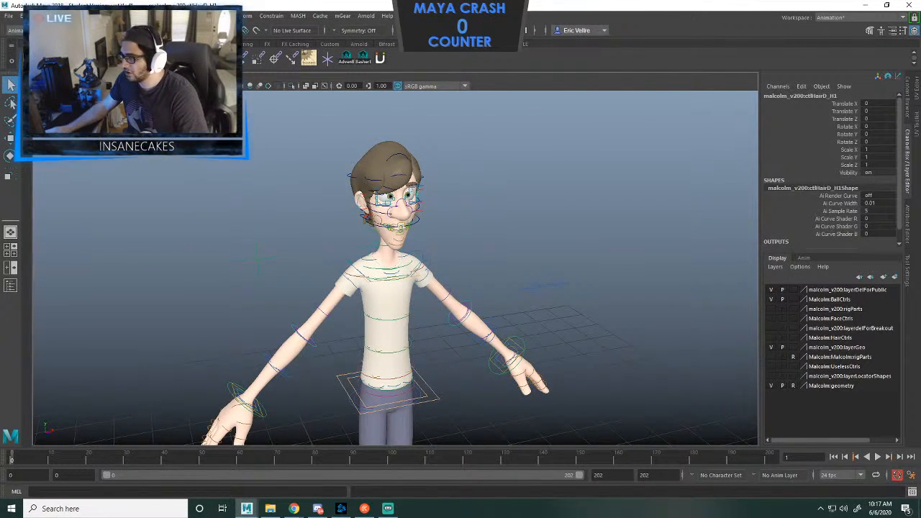
Limit the viewport display to NURBS curves so only the rig's controls are drawn, without the polygon body.
{"action": "scroll", "coordinate": [394, 288], "scroll_direction": "down", "scroll_amount": 5}
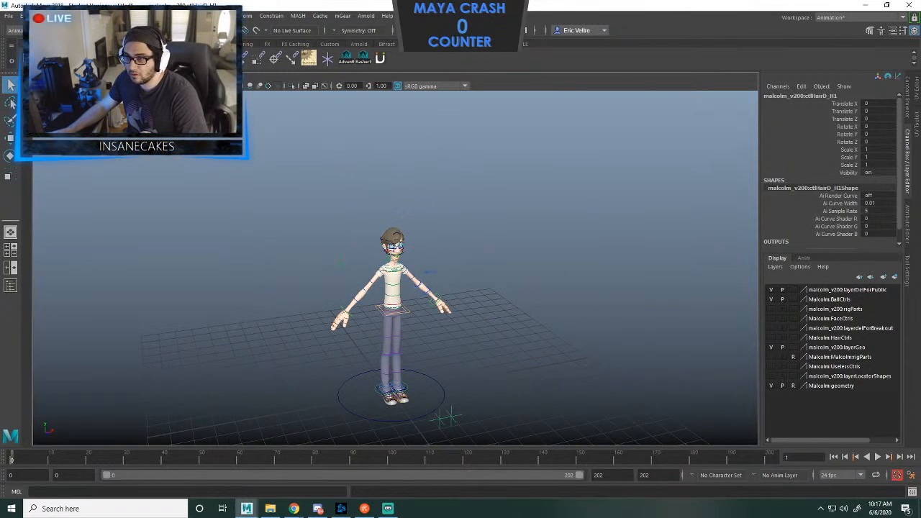
{"action": "left_click", "coordinate": [118, 76]}
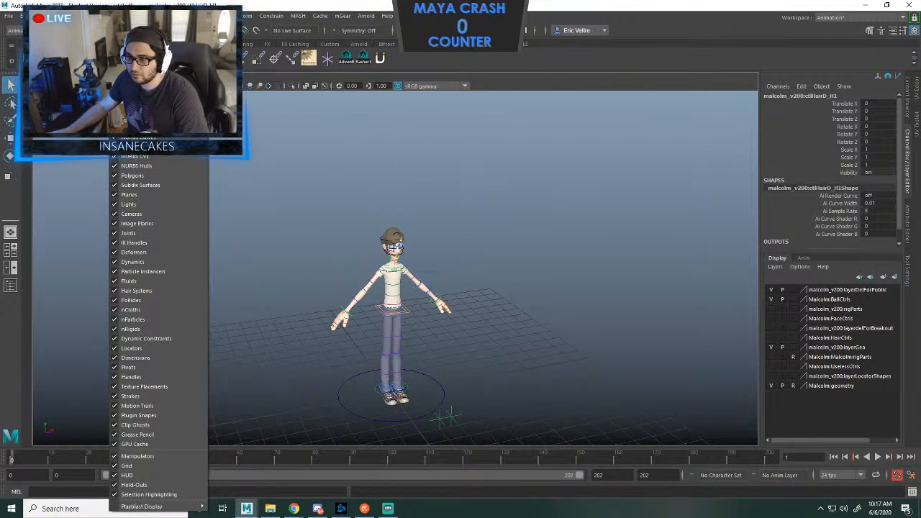
{"action": "left_click", "coordinate": [128, 116]}
{"action": "left_click", "coordinate": [118, 76]}
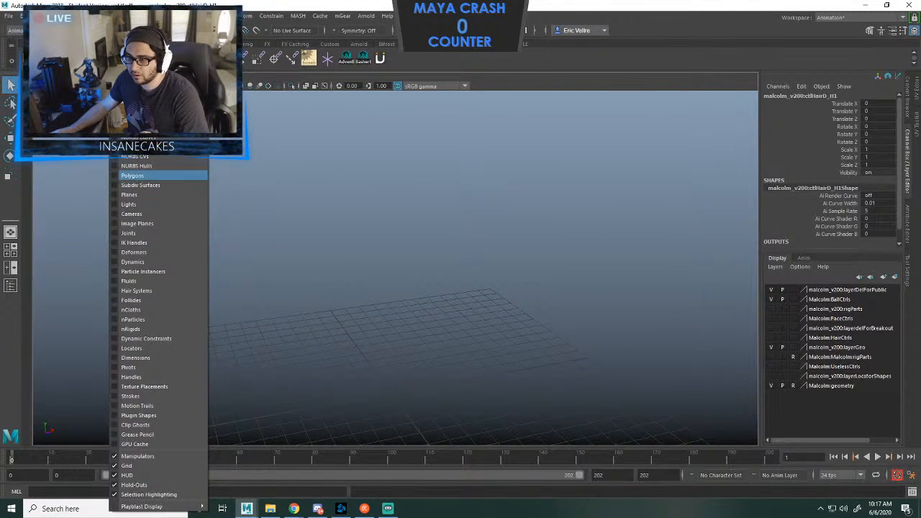
{"action": "left_click", "coordinate": [132, 176]}
{"action": "left_click", "coordinate": [118, 77]}
{"action": "left_click", "coordinate": [138, 137]}
{"action": "left_click", "coordinate": [117, 76]}
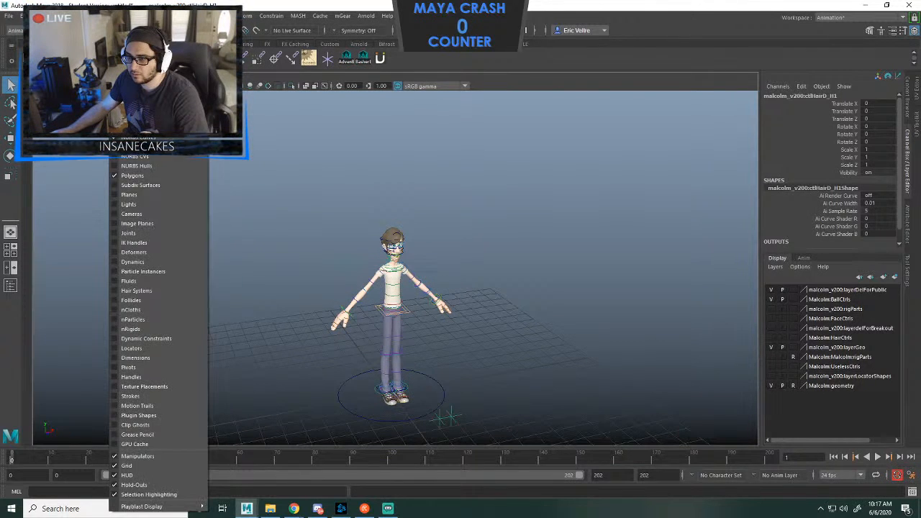
{"action": "left_click", "coordinate": [132, 175]}
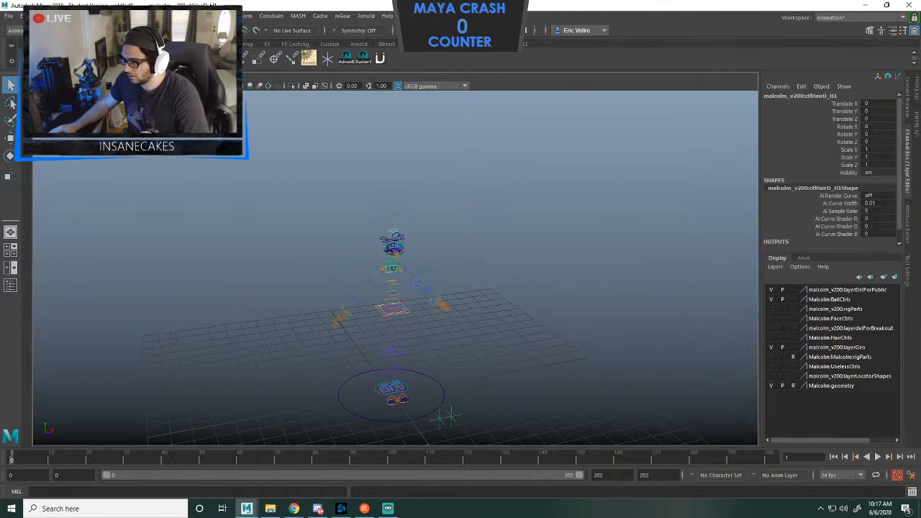
Put all of the rig's control curves on a new display layer named ctr_layer.
{"action": "left_click_drag", "start_coordinate": [298, 198], "coordinate": [504, 438]}
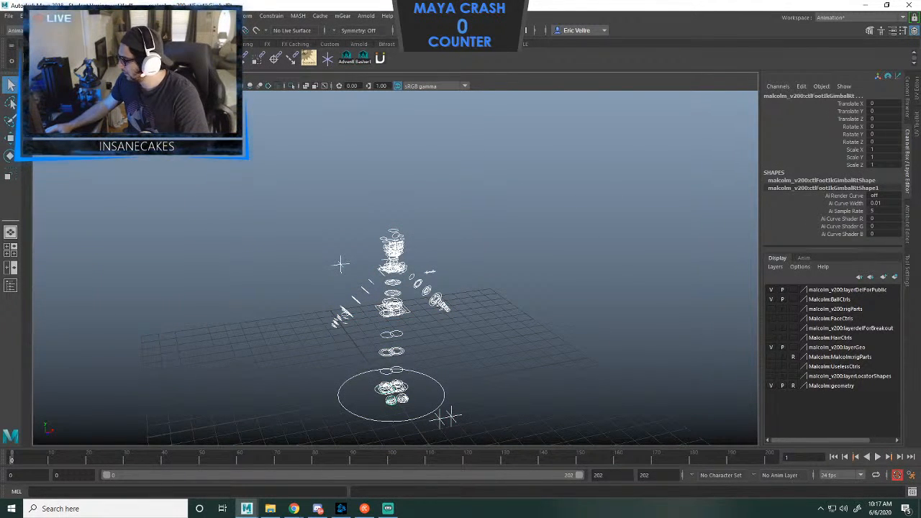
{"action": "left_click", "coordinate": [895, 277]}
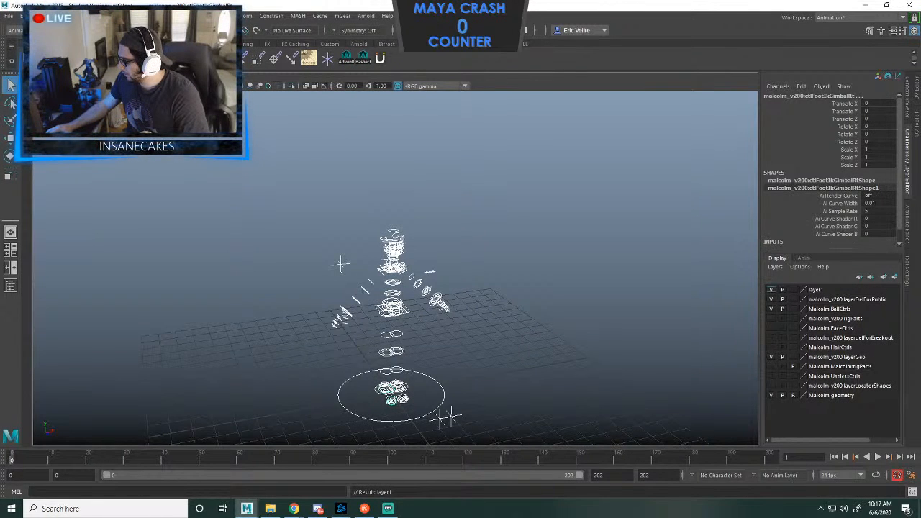
{"action": "left_click", "coordinate": [771, 289]}
{"action": "double_click", "coordinate": [770, 289]}
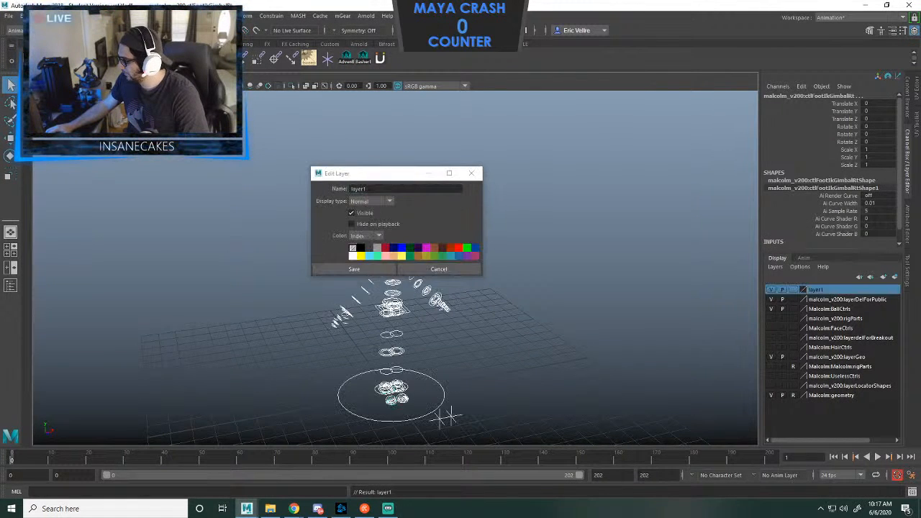
{"action": "type", "text": "ctl"}
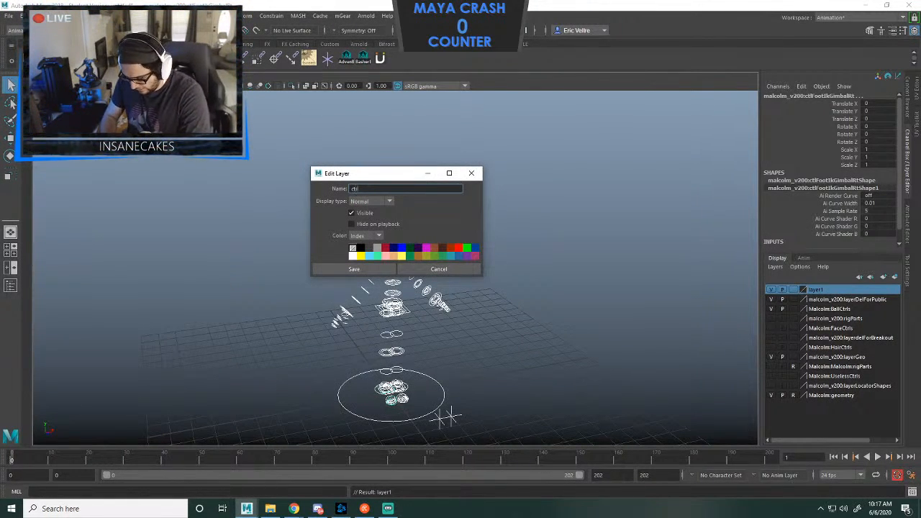
{"action": "type", "text": "_layer"}
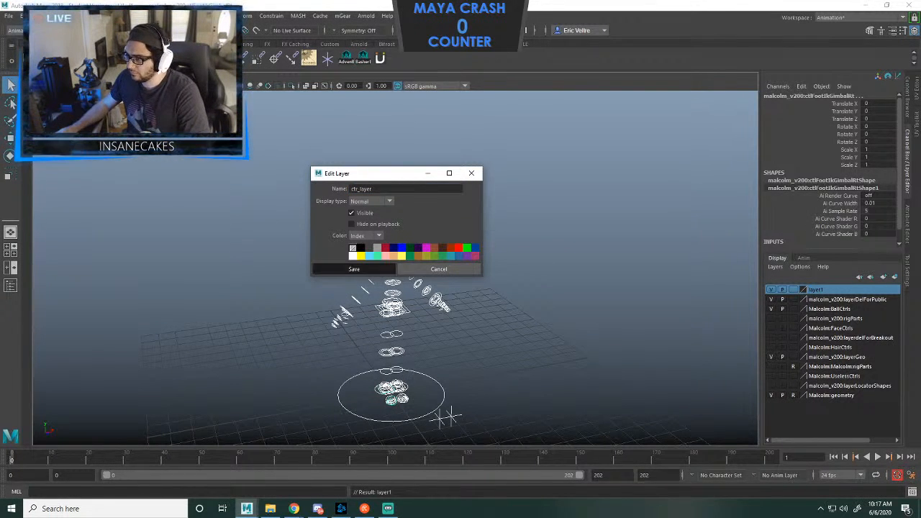
{"action": "left_click", "coordinate": [340, 268]}
Hide the face, eye and hair controls around the rig's head.
{"action": "right_click_drag", "start_coordinate": [432, 268], "coordinate": [561, 245], "text": "alt"}
{"action": "left_click_drag", "start_coordinate": [562, 245], "coordinate": [748, 179], "text": "alt"}
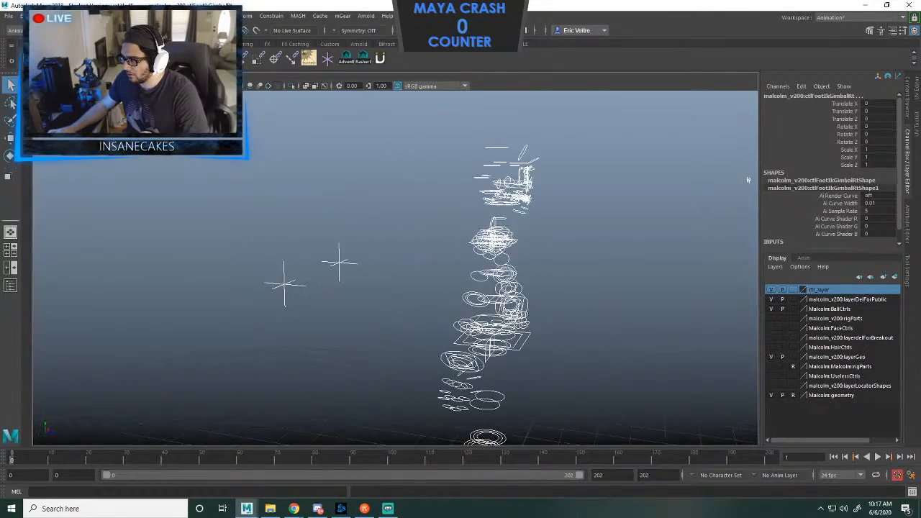
{"action": "middle_click_drag", "start_coordinate": [748, 179], "coordinate": [719, 243], "text": "alt"}
{"action": "right_click_drag", "start_coordinate": [720, 243], "coordinate": [748, 244], "text": "alt"}
{"action": "left_click_drag", "start_coordinate": [611, 179], "coordinate": [396, 253], "text": "alt"}
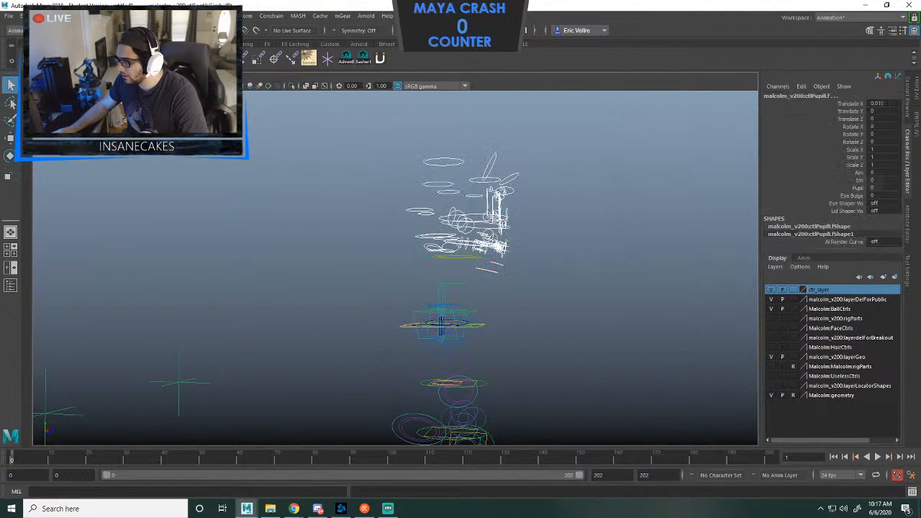
{"action": "key", "text": "ctrl+h"}
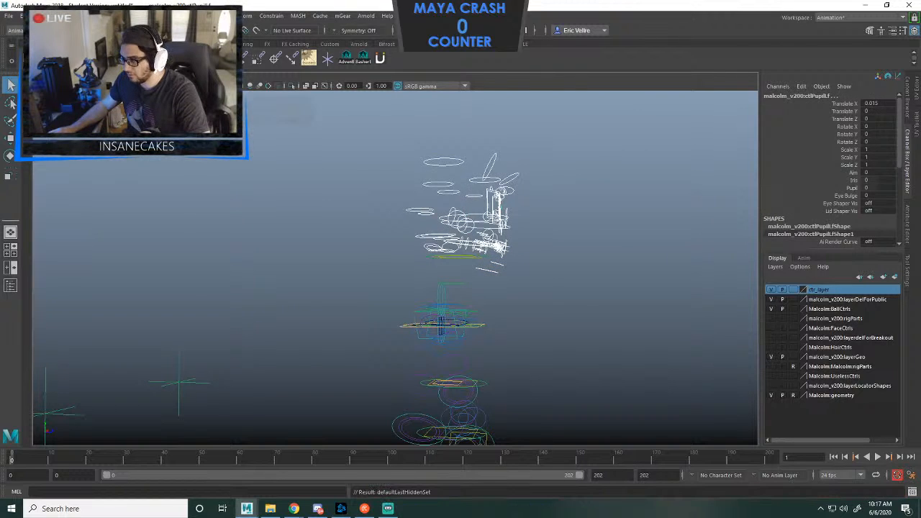
Examine the remaining torso, arm, leg and foot controls from several angles.
{"action": "middle_click_drag", "start_coordinate": [460, 323], "coordinate": [291, 215], "text": "alt"}
{"action": "left_click_drag", "start_coordinate": [292, 215], "coordinate": [324, 284], "text": "alt"}
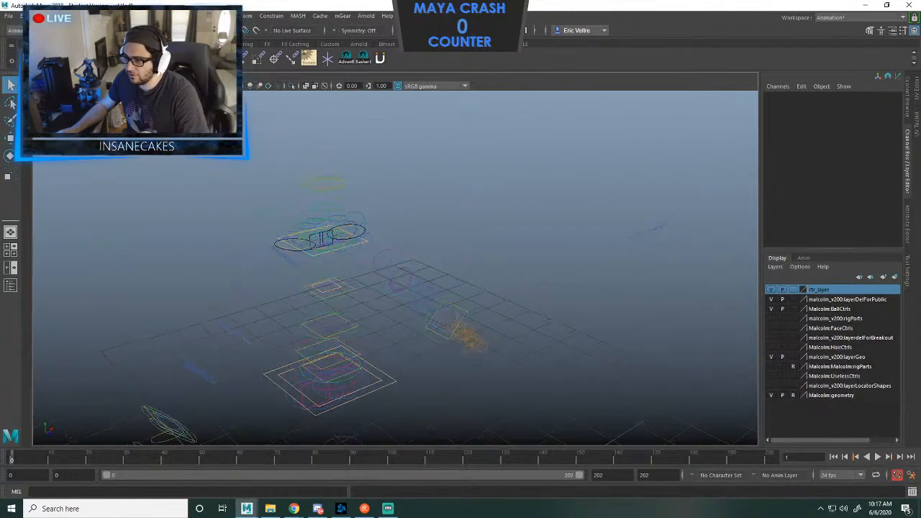
{"action": "right_click_drag", "start_coordinate": [324, 284], "coordinate": [396, 287], "text": "alt"}
{"action": "left_click_drag", "start_coordinate": [396, 288], "coordinate": [317, 323], "text": "alt"}
{"action": "middle_click_drag", "start_coordinate": [317, 323], "coordinate": [485, 358], "text": "alt"}
{"action": "right_click_drag", "start_coordinate": [486, 358], "coordinate": [353, 352], "text": "alt"}
{"action": "middle_click_drag", "start_coordinate": [353, 353], "coordinate": [347, 238], "text": "alt"}
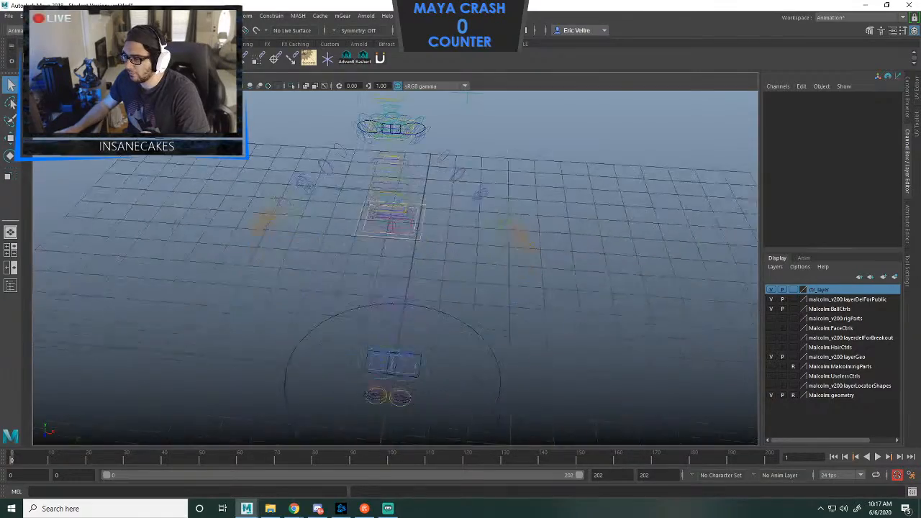
{"action": "left_click_drag", "start_coordinate": [347, 237], "coordinate": [417, 212], "text": "alt"}
{"action": "middle_click_drag", "start_coordinate": [417, 212], "coordinate": [518, 180], "text": "alt"}
{"action": "middle_click_drag", "start_coordinate": [447, 107], "coordinate": [422, 119], "text": "alt"}
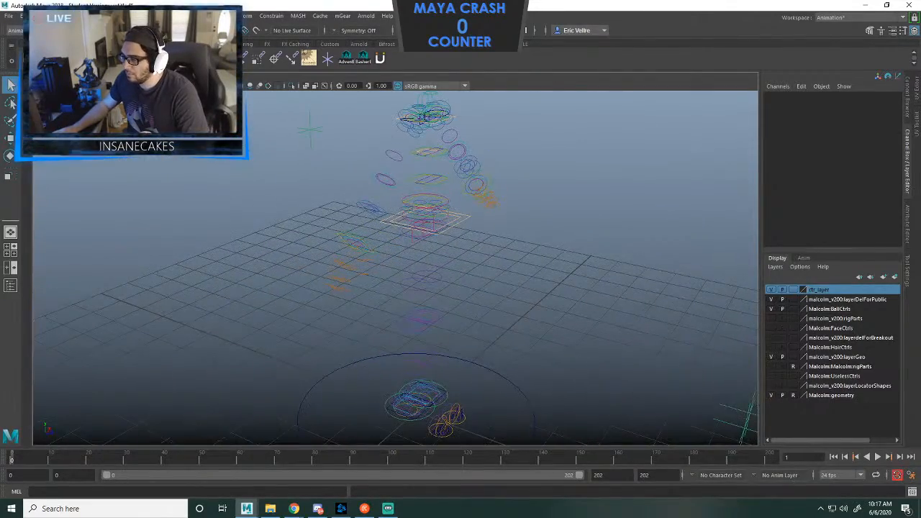
{"action": "left_click_drag", "start_coordinate": [422, 117], "coordinate": [381, 187], "text": "alt"}
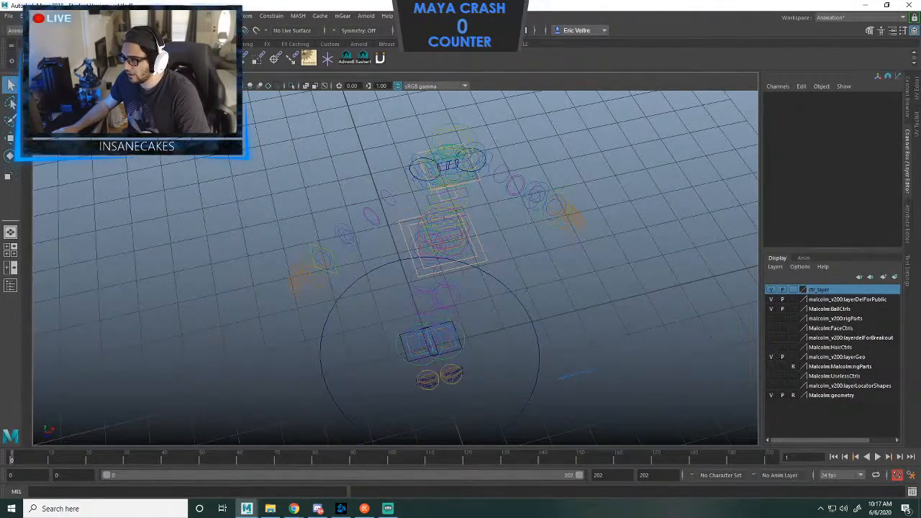
Hide the rig's leg and foot controls inside the large ground circle.
{"action": "left_click_drag", "start_coordinate": [400, 275], "coordinate": [471, 349]}
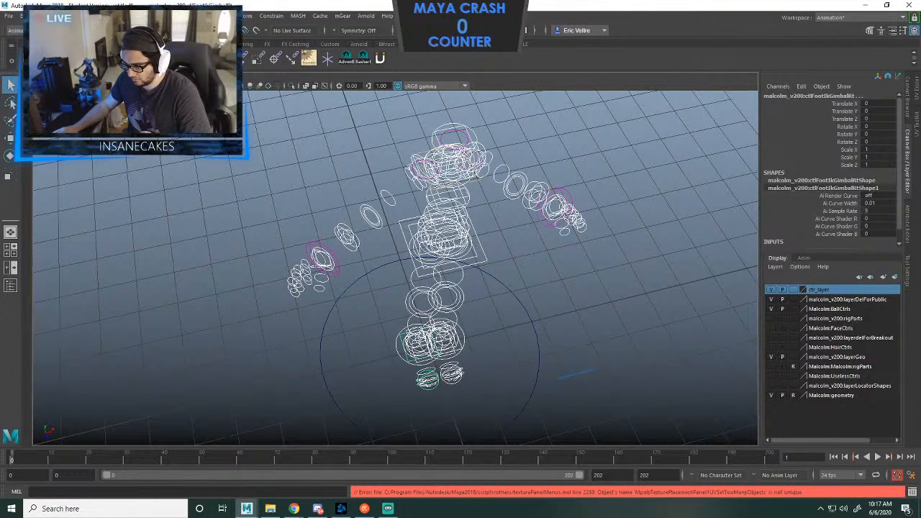
{"action": "left_click", "coordinate": [481, 340]}
{"action": "left_click_drag", "start_coordinate": [404, 285], "coordinate": [511, 368]}
{"action": "scroll", "coordinate": [477, 323], "scroll_direction": "up", "scroll_amount": 1}
{"action": "key", "text": "ctrl+h"}
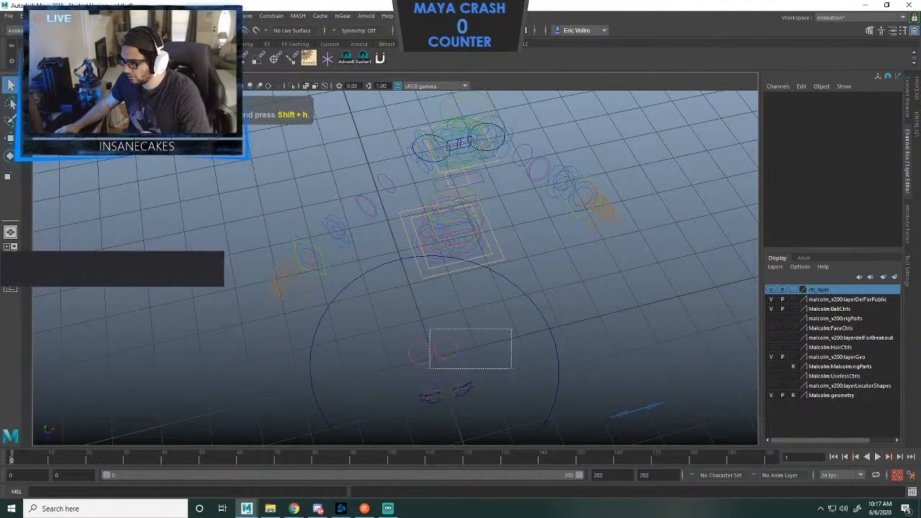
{"action": "left_click_drag", "start_coordinate": [430, 369], "coordinate": [462, 368]}
{"action": "key", "text": "ctrl+h"}
Hide the leg pole vector controls and the eye aim controls in front of the rig.
{"action": "left_click_drag", "start_coordinate": [571, 272], "coordinate": [626, 330]}
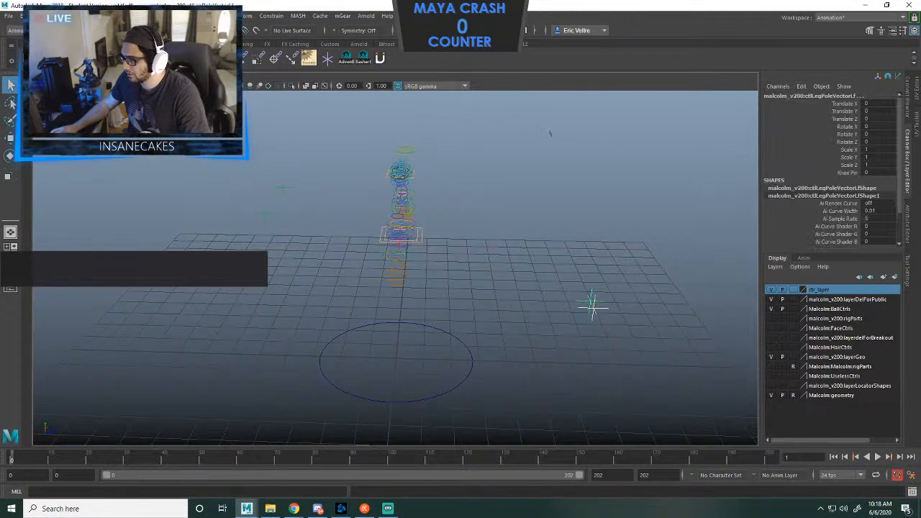
{"action": "key", "text": "ctrl+h"}
{"action": "left_click_drag", "start_coordinate": [551, 133], "coordinate": [561, 252], "text": "alt"}
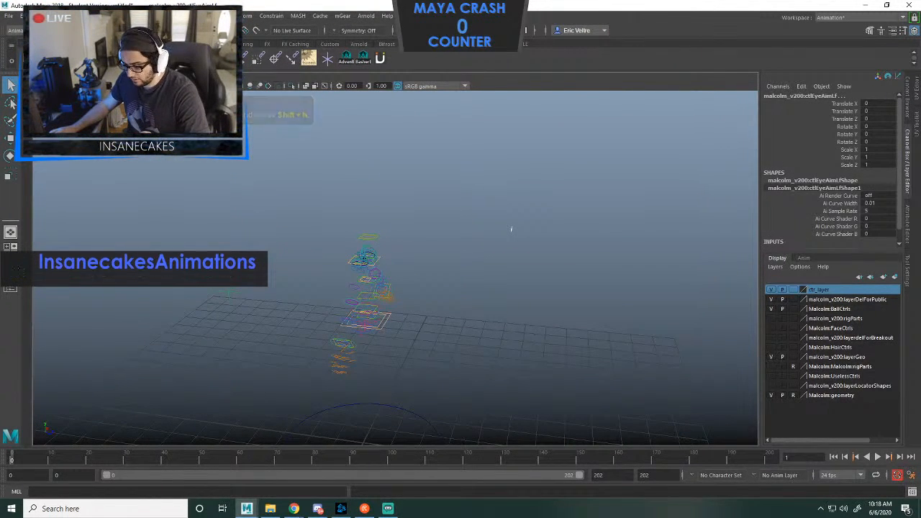
{"action": "key", "text": "ctrl+h"}
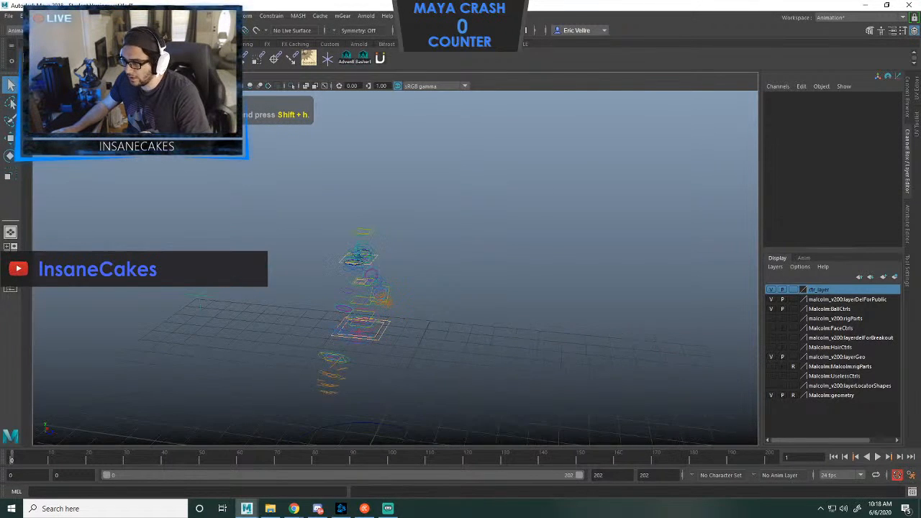
Show the Outliner, look through the contents of the malcolm_v200:grpRig group and view the remaining controls.
{"action": "left_click_drag", "start_coordinate": [504, 252], "coordinate": [547, 237], "text": "alt"}
{"action": "left_click", "coordinate": [10, 289]}
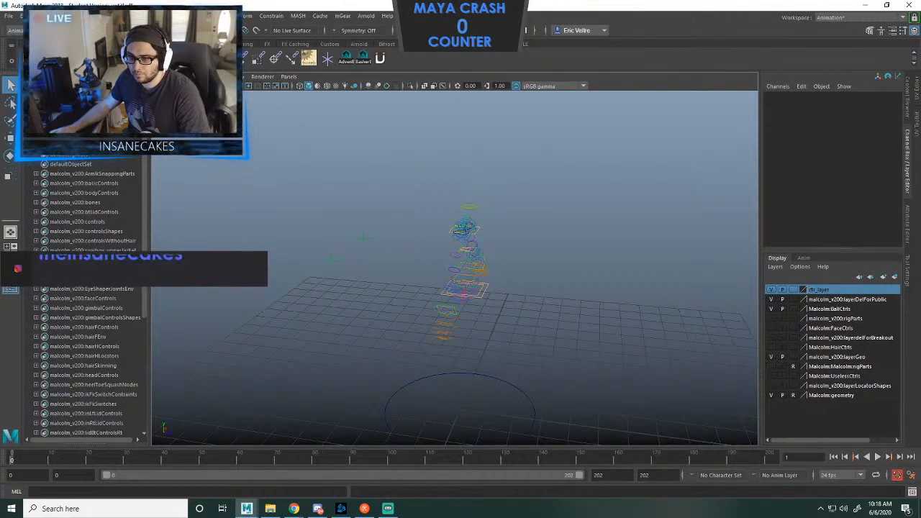
{"action": "scroll", "coordinate": [86, 345], "scroll_direction": "up", "scroll_amount": 2}
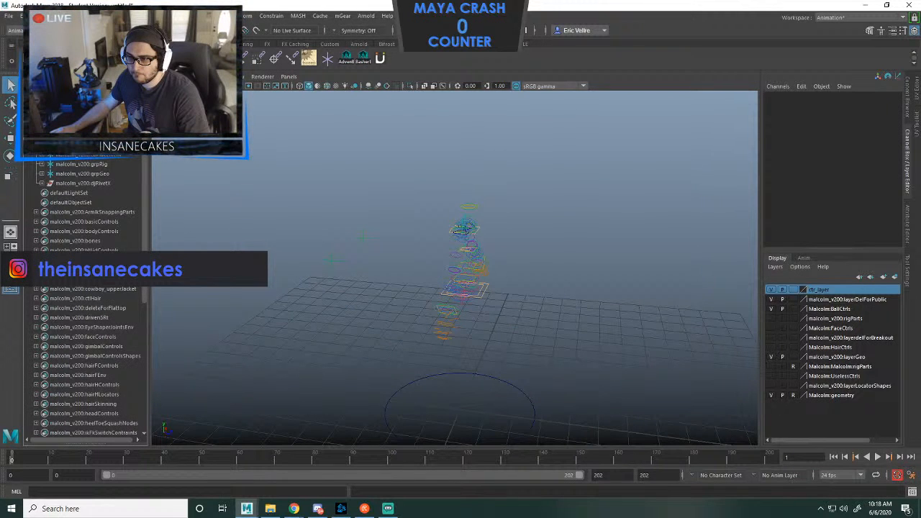
{"action": "left_click", "coordinate": [41, 164]}
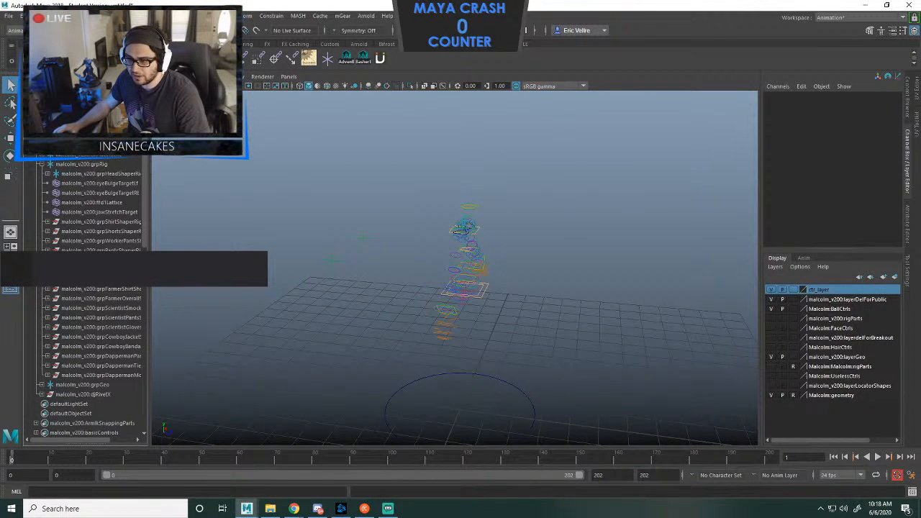
{"action": "left_click", "coordinate": [41, 164]}
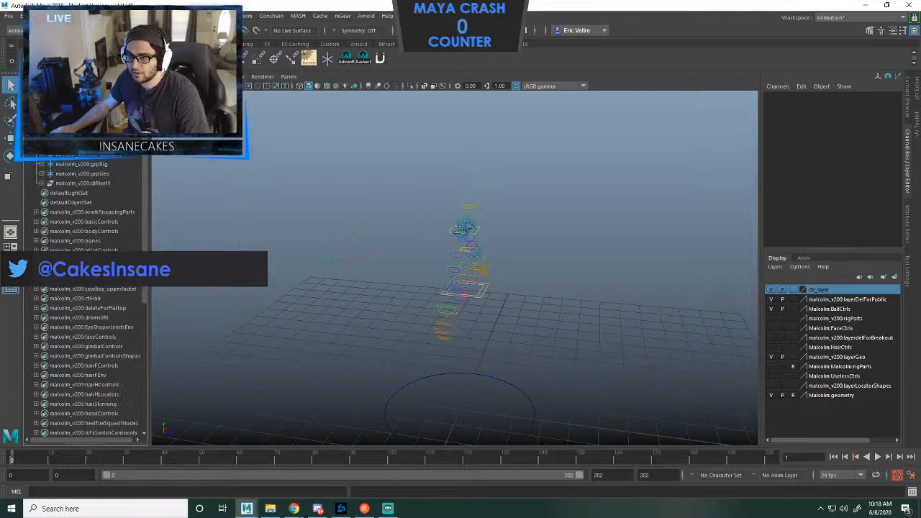
{"action": "left_click_drag", "start_coordinate": [460, 259], "coordinate": [417, 248], "text": "alt"}
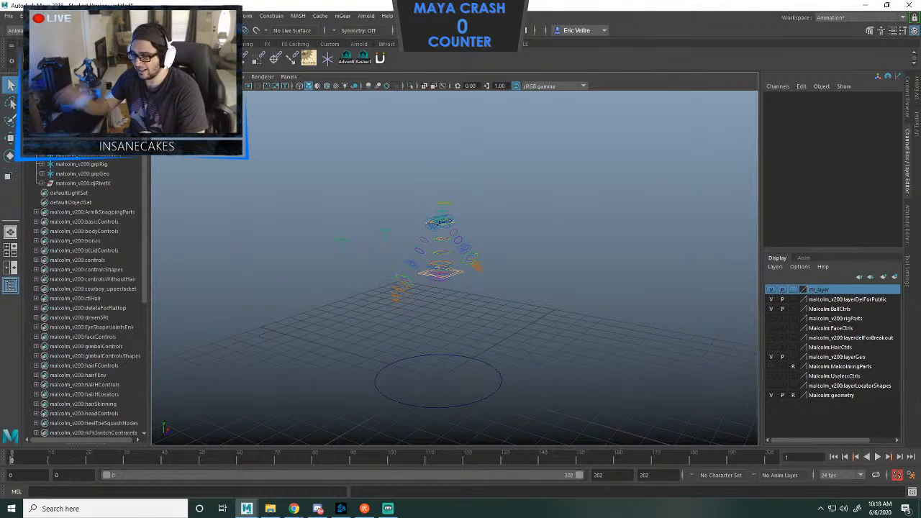
{"action": "left_click_drag", "start_coordinate": [431, 287], "coordinate": [417, 266], "text": "alt"}
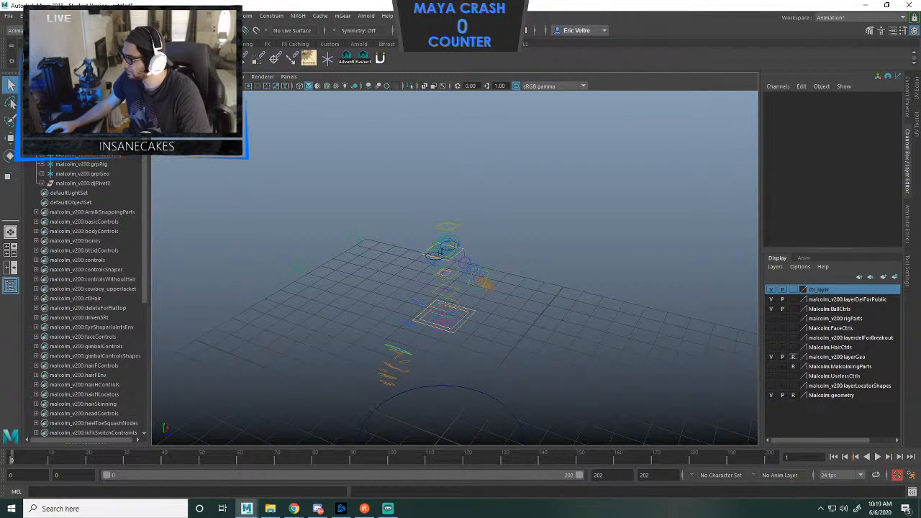
Turn on polygon display in the viewport to show the character's mesh together with the rig controls.
{"action": "left_click", "coordinate": [238, 76]}
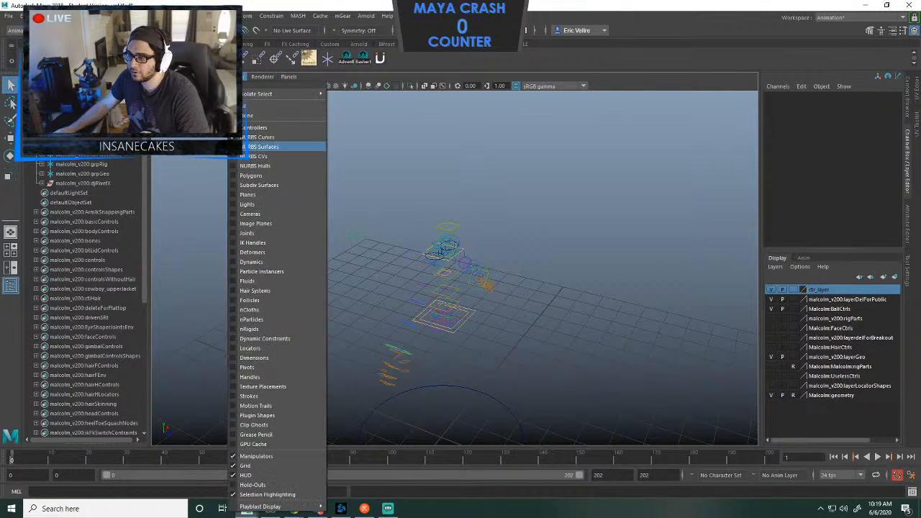
{"action": "left_click", "coordinate": [302, 171]}
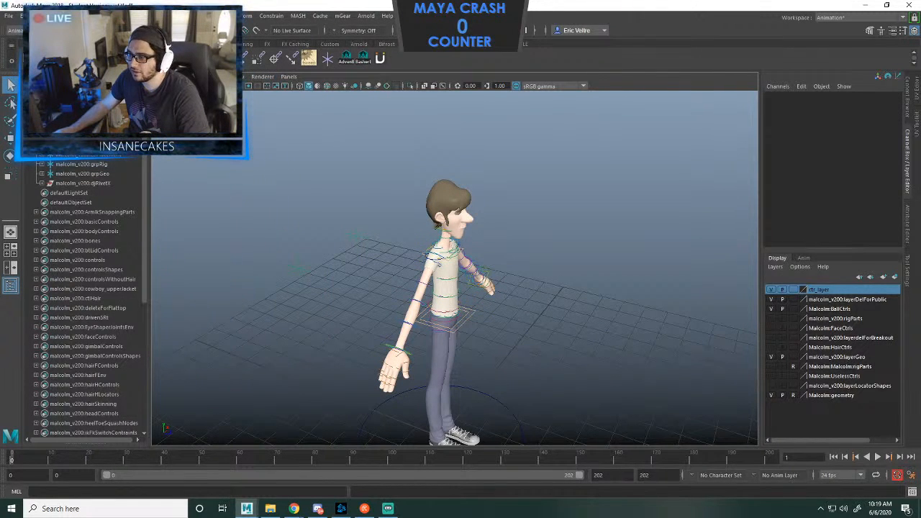
{"action": "left_click_drag", "start_coordinate": [460, 281], "coordinate": [385, 283], "text": "alt"}
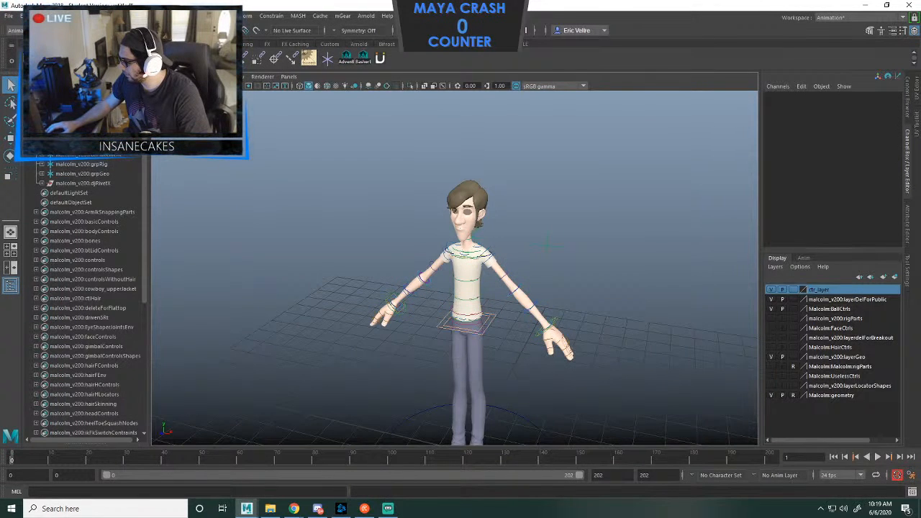
Hide the ctr_layer display layer and try to hide the character's T-shirt geometry.
{"action": "left_click", "coordinate": [771, 289]}
{"action": "scroll", "coordinate": [460, 281], "scroll_direction": "up", "scroll_amount": 5}
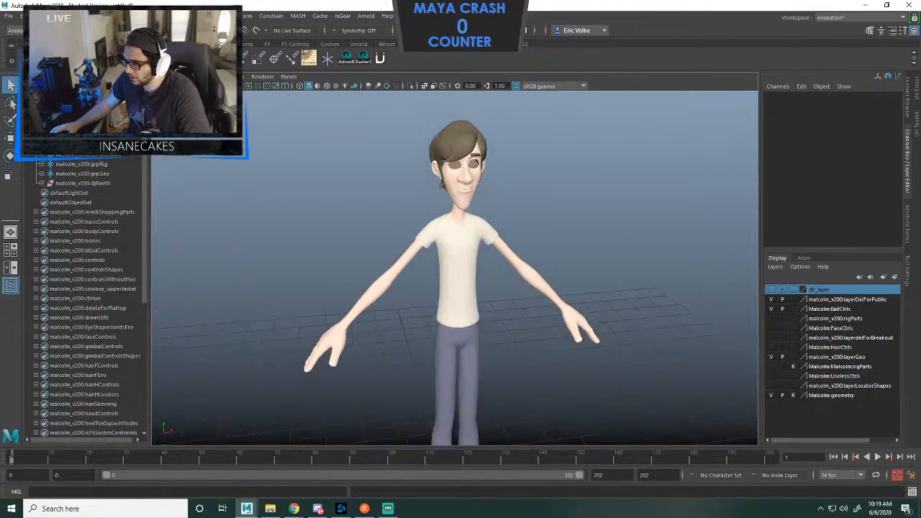
{"action": "scroll", "coordinate": [461, 280], "scroll_direction": "up", "scroll_amount": 2}
{"action": "left_click", "coordinate": [463, 238]}
{"action": "right_click", "coordinate": [462, 245]}
{"action": "scroll", "coordinate": [463, 252], "scroll_direction": "up", "scroll_amount": 2}
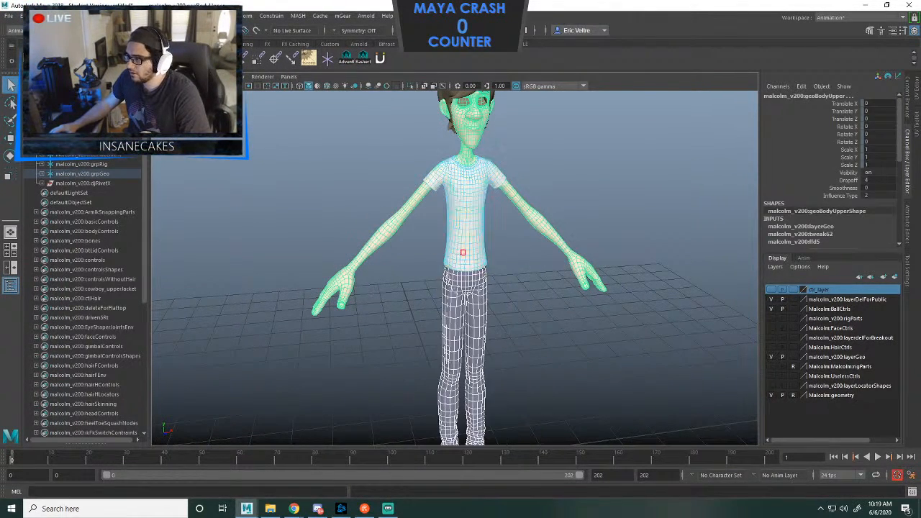
{"action": "left_click", "coordinate": [467, 240]}
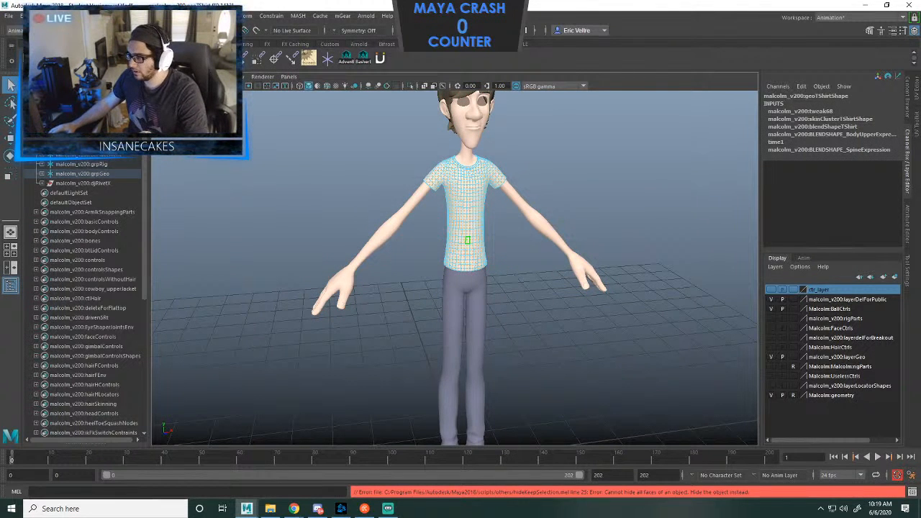
{"action": "key", "text": "F8"}
{"action": "key", "text": "ctrl+h"}
Try to hide the character's pants geometry directly in the viewport, and clear the selection.
{"action": "left_click", "coordinate": [454, 345]}
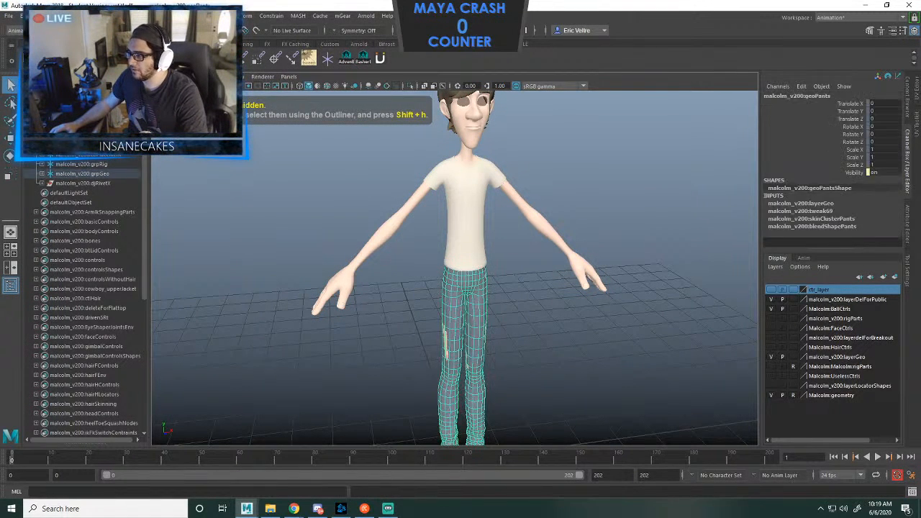
{"action": "left_click", "coordinate": [503, 403]}
{"action": "left_click", "coordinate": [445, 346]}
{"action": "left_click", "coordinate": [445, 347], "text": "shift"}
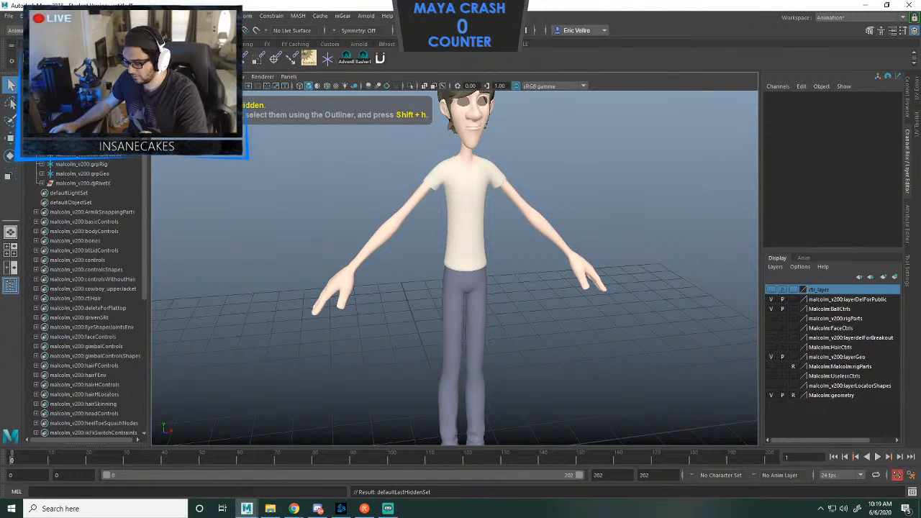
{"action": "left_click", "coordinate": [446, 346]}
{"action": "left_click", "coordinate": [445, 347], "text": "shift"}
{"action": "key", "text": "ctrl+h"}
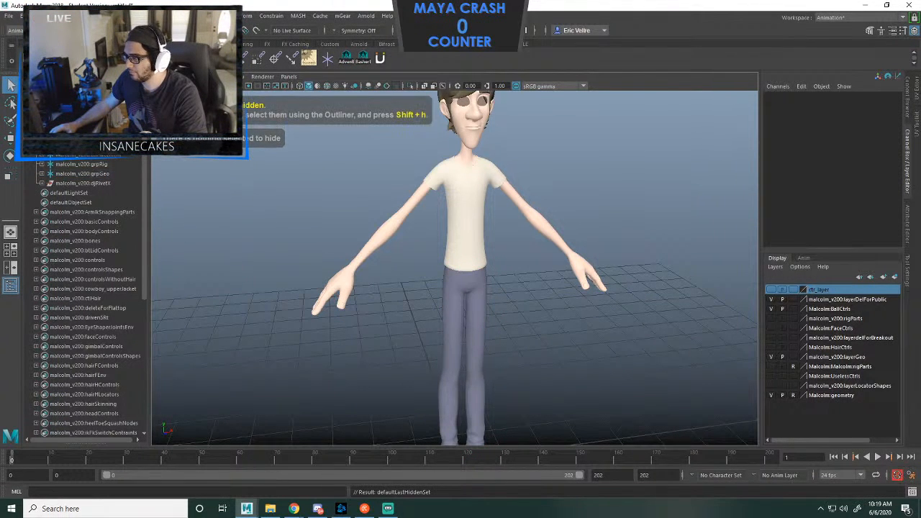
{"action": "left_click", "coordinate": [445, 346]}
{"action": "scroll", "coordinate": [464, 266], "scroll_direction": "down", "scroll_amount": 3}
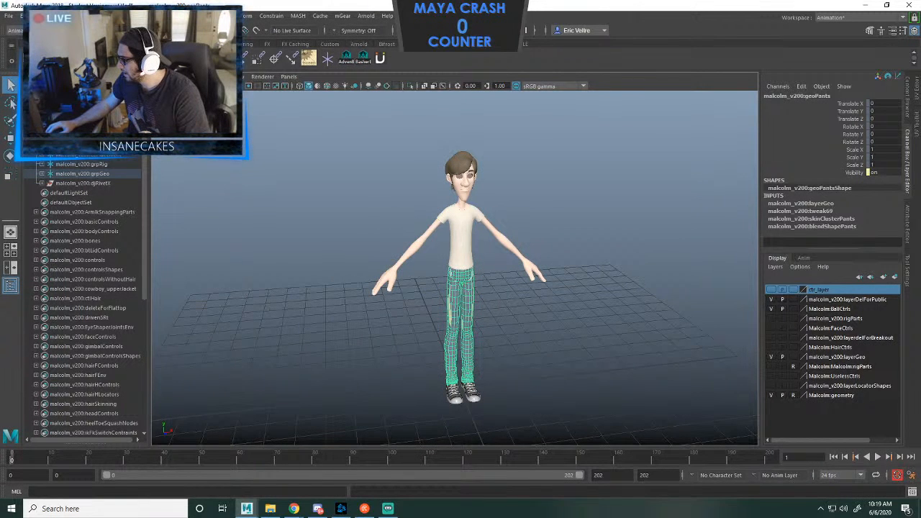
{"action": "key", "text": "Escape"}
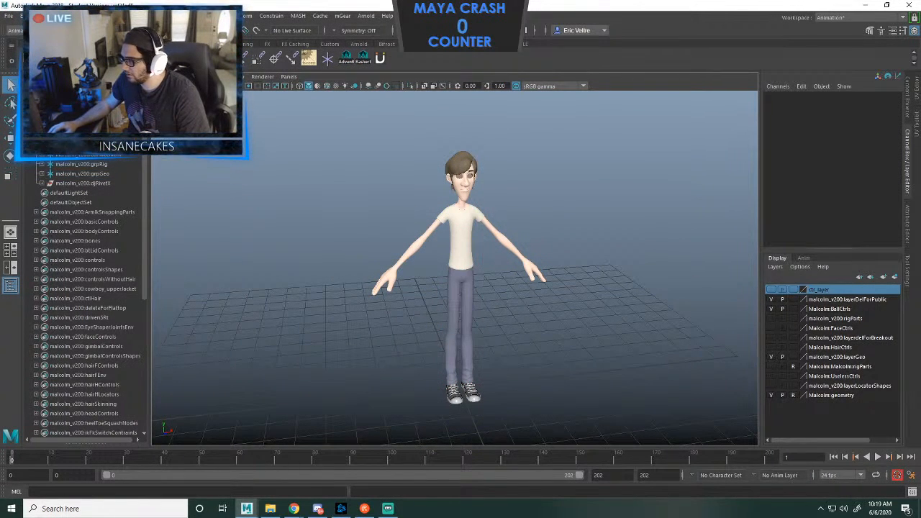
Show ctr_layer, select the rig's controls, and set Hair D, TShirt, Pants and Shoes Visibility to 0.
{"action": "left_click", "coordinate": [771, 289]}
{"action": "left_click_drag", "start_coordinate": [554, 432], "coordinate": [404, 211]}
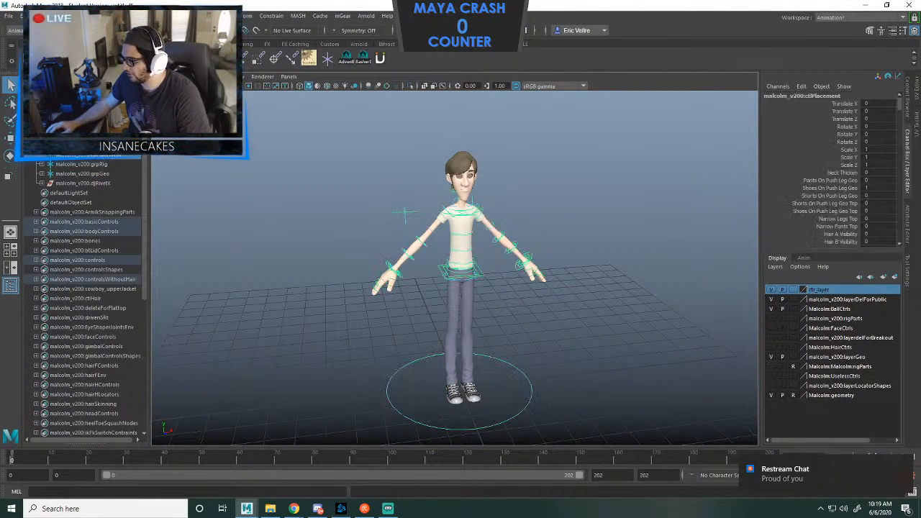
{"action": "scroll", "coordinate": [831, 169], "scroll_direction": "down", "scroll_amount": 4}
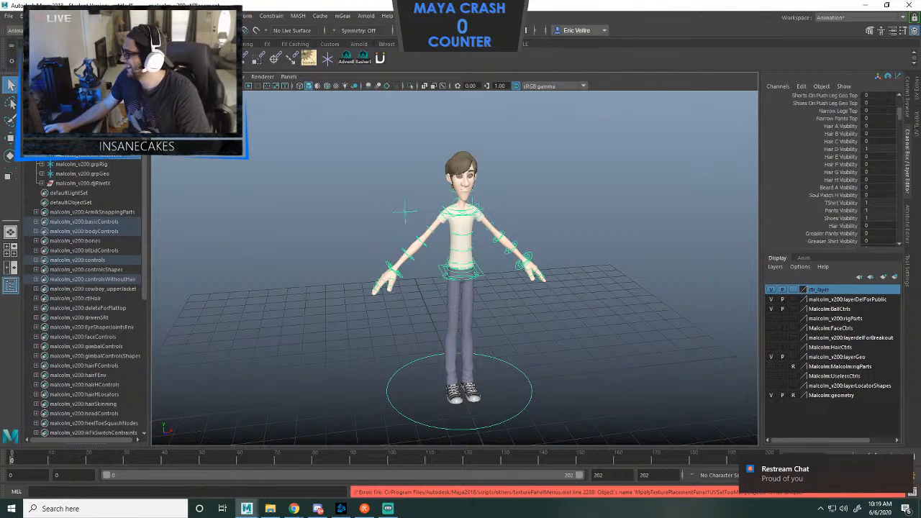
{"action": "left_click", "coordinate": [841, 171]}
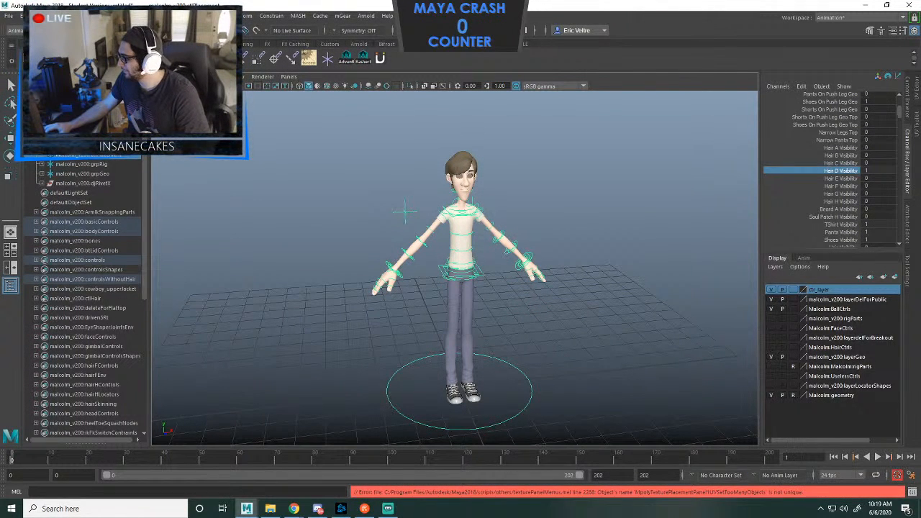
{"action": "left_click", "coordinate": [840, 224], "text": "ctrl"}
{"action": "left_click", "coordinate": [841, 239], "text": "ctrl"}
{"action": "left_click", "coordinate": [840, 231], "text": "ctrl"}
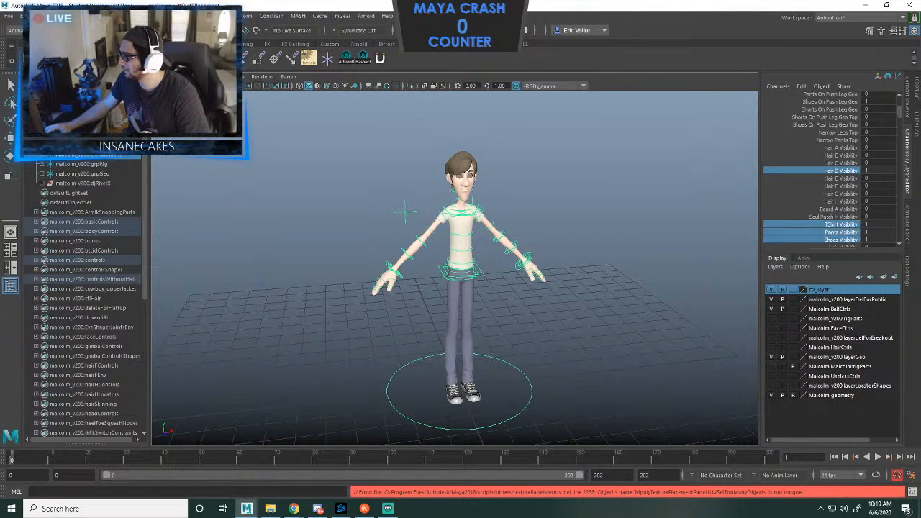
{"action": "type", "text": "0"}
{"action": "key", "text": "Return"}
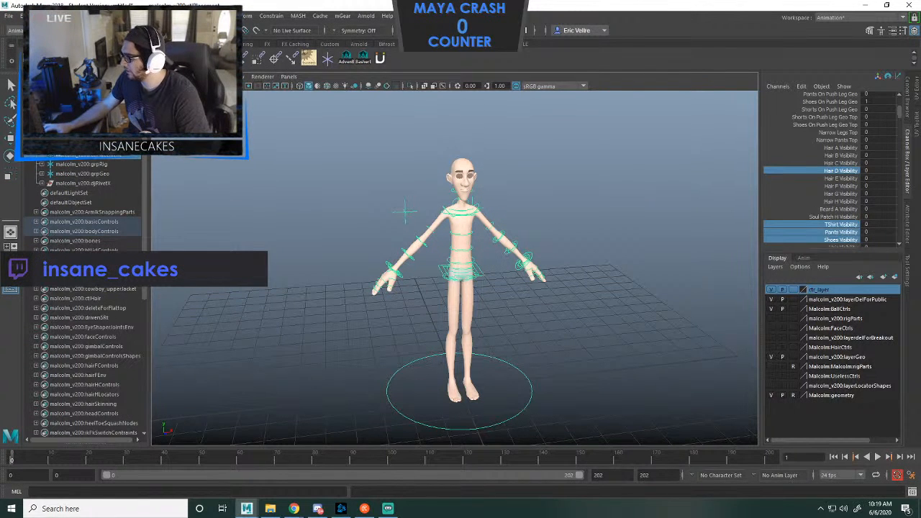
Try setting the visibility attributes from Greaser Belt through Athlete Headband to 1, and undo the change.
{"action": "scroll", "coordinate": [830, 169], "scroll_direction": "down", "scroll_amount": 5}
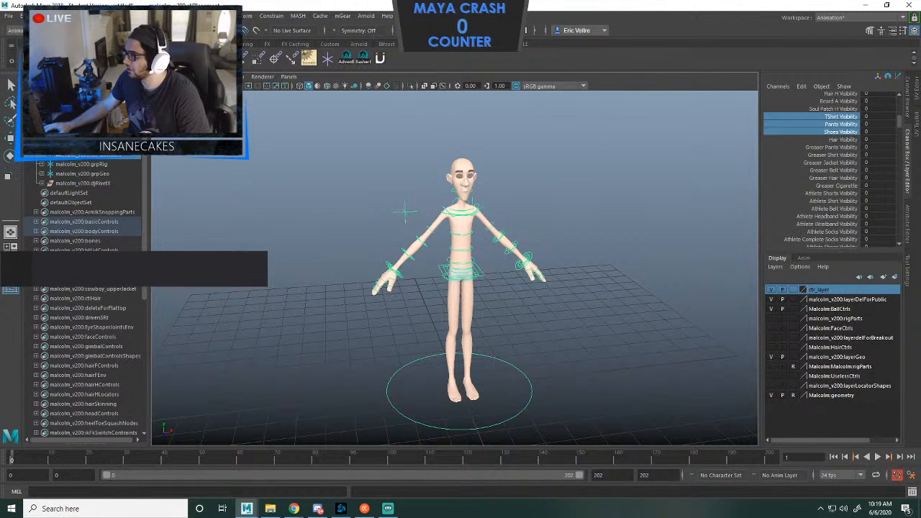
{"action": "scroll", "coordinate": [835, 169], "scroll_direction": "down", "scroll_amount": 5}
{"action": "scroll", "coordinate": [835, 169], "scroll_direction": "up", "scroll_amount": 3}
{"action": "left_click_drag", "start_coordinate": [835, 127], "coordinate": [834, 173]}
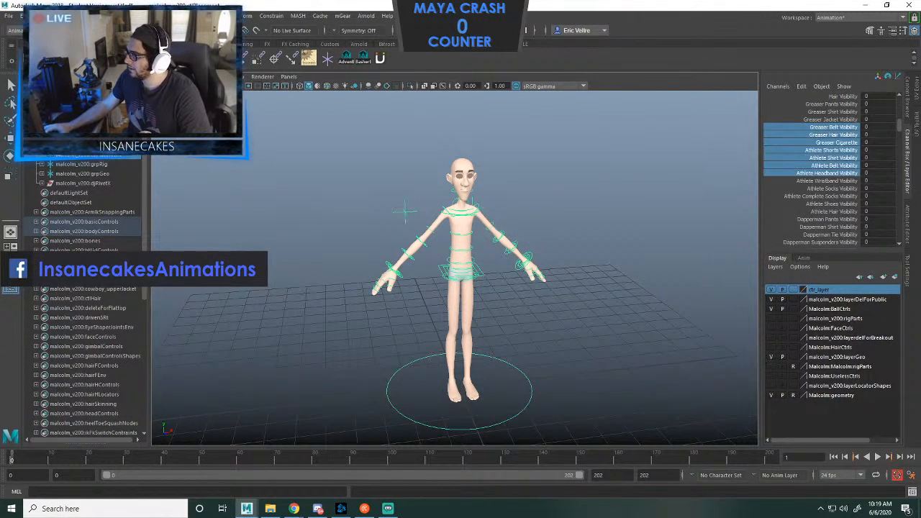
{"action": "type", "text": "1"}
{"action": "key", "text": "Return"}
{"action": "key", "text": "ctrl+z"}
{"action": "key", "text": "ctrl+y"}
{"action": "key", "text": "ctrl+z"}
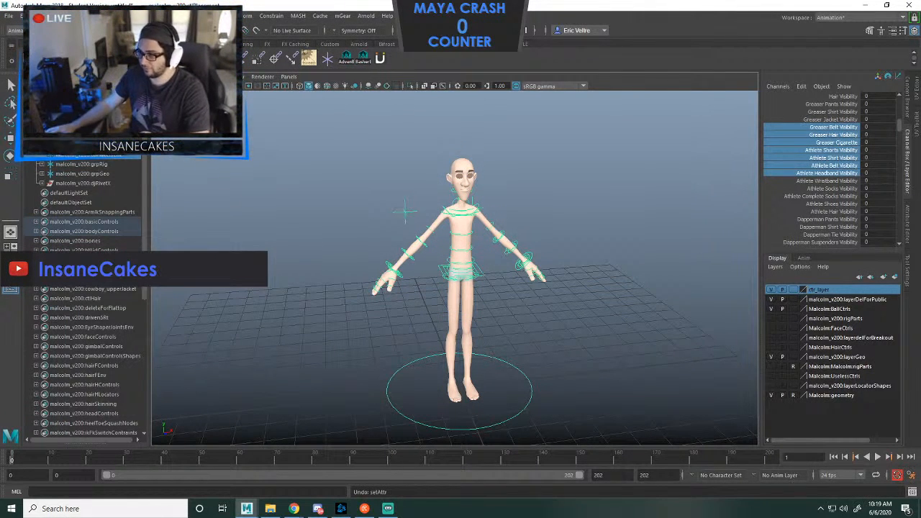
{"action": "left_click", "coordinate": [828, 180]}
{"action": "scroll", "coordinate": [827, 166], "scroll_direction": "up", "scroll_amount": 1}
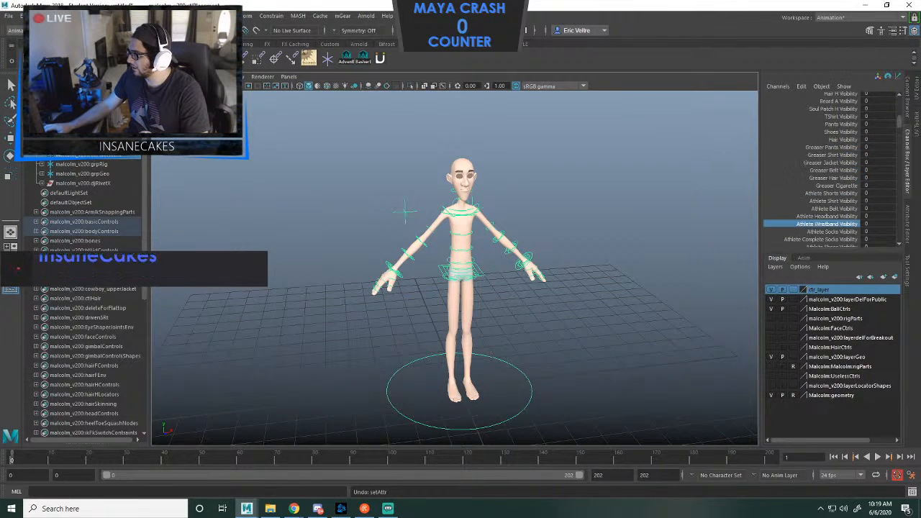
{"action": "left_click_drag", "start_coordinate": [832, 147], "coordinate": [832, 178]}
{"action": "mouse_move", "coordinate": [633, 194]}
{"action": "middle_mouse_down"}
{"action": "mouse_move", "coordinate": [676, 194]}
{"action": "mouse_move", "coordinate": [634, 195]}
{"action": "middle_mouse_up"}
{"action": "scroll", "coordinate": [576, 201], "scroll_direction": "up", "scroll_amount": 5}
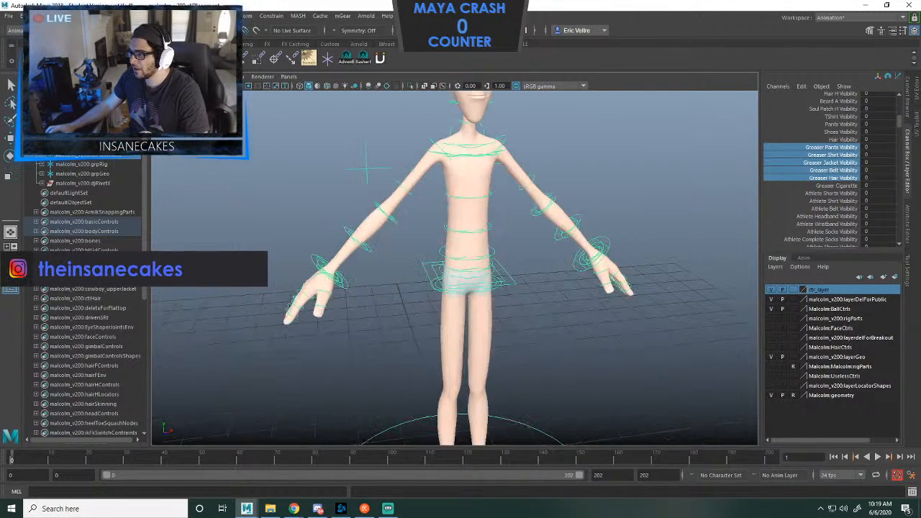
{"action": "left_click", "coordinate": [604, 194]}
{"action": "scroll", "coordinate": [576, 202], "scroll_direction": "down", "scroll_amount": 3}
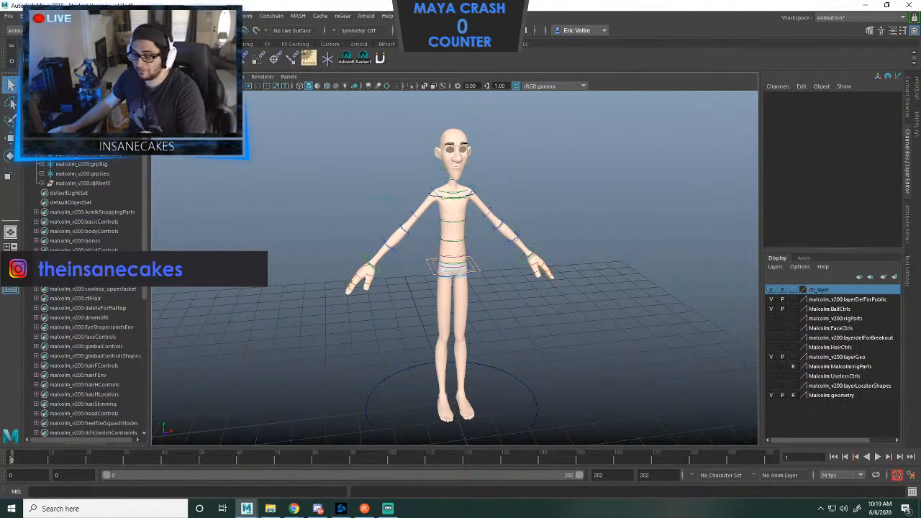
Hide the character's leg geometry, geoLegs, including its hierarchy.
{"action": "left_click", "coordinate": [459, 317]}
{"action": "right_click", "coordinate": [458, 317]}
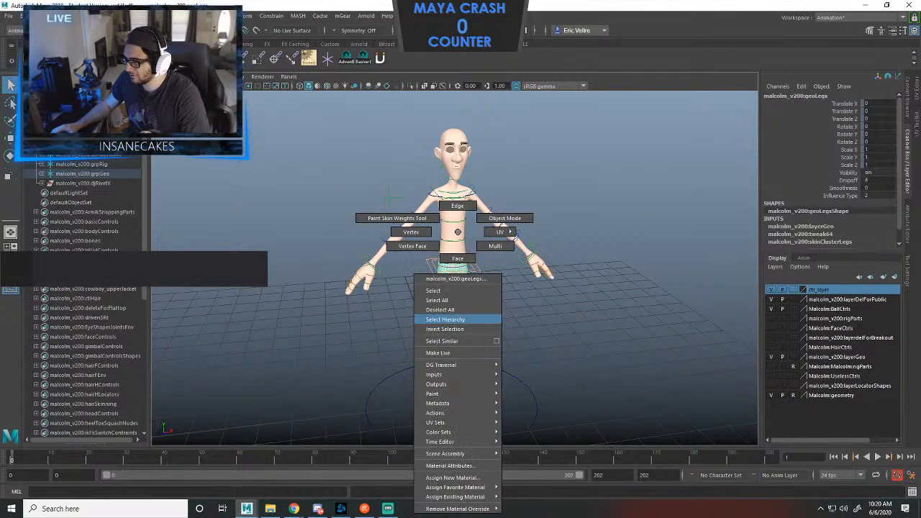
{"action": "left_click", "coordinate": [445, 319]}
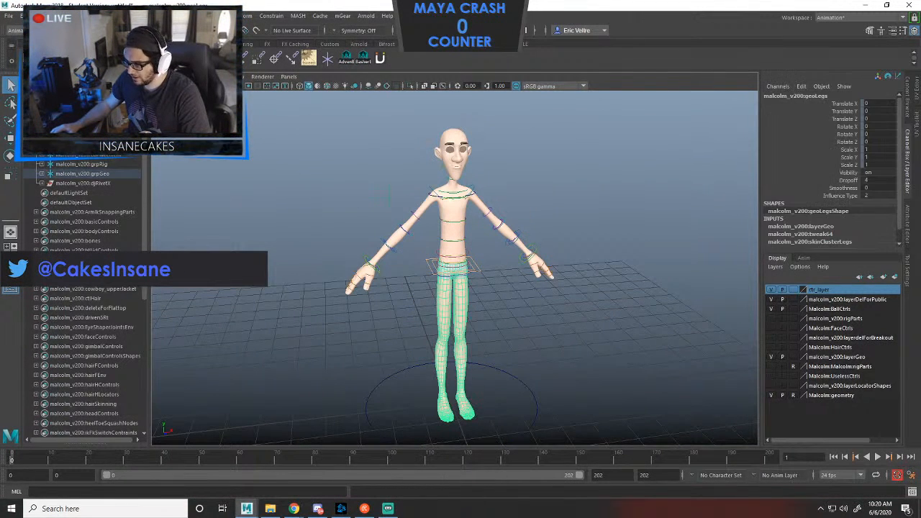
{"action": "key", "text": "ctrl+h"}
Hide the head and torso faces of the upper-body mesh, keeping only the arms.
{"action": "scroll", "coordinate": [454, 268], "scroll_direction": "up", "scroll_amount": 4}
{"action": "middle_click_drag", "start_coordinate": [457, 266], "coordinate": [463, 351], "text": "alt"}
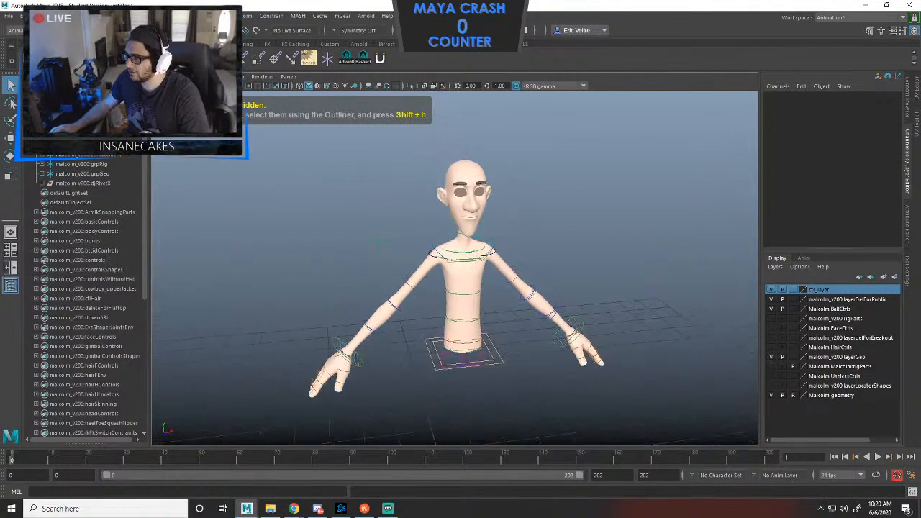
{"action": "left_click", "coordinate": [463, 305]}
{"action": "right_click_drag", "start_coordinate": [464, 233], "coordinate": [464, 271]}
{"action": "left_click_drag", "start_coordinate": [464, 270], "coordinate": [421, 243], "text": "alt"}
{"action": "left_click_drag", "start_coordinate": [506, 159], "coordinate": [430, 235]}
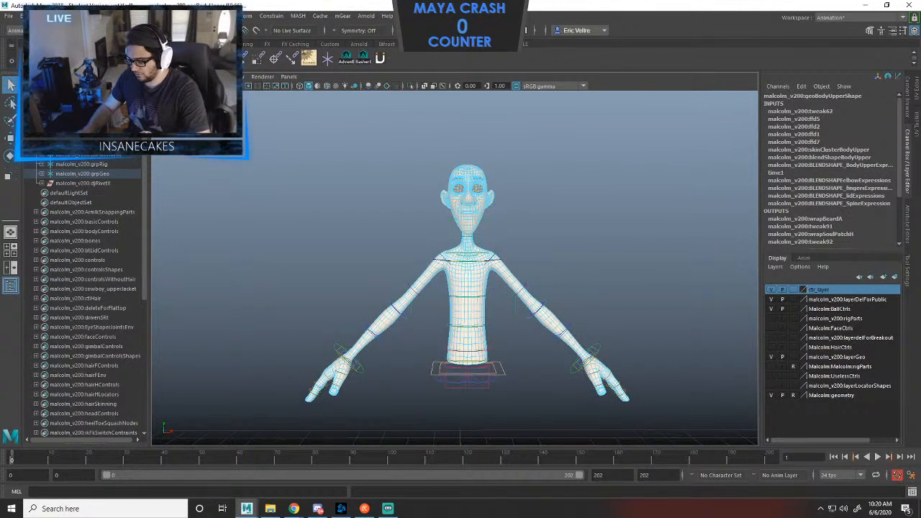
{"action": "key", "text": "ctrl+h"}
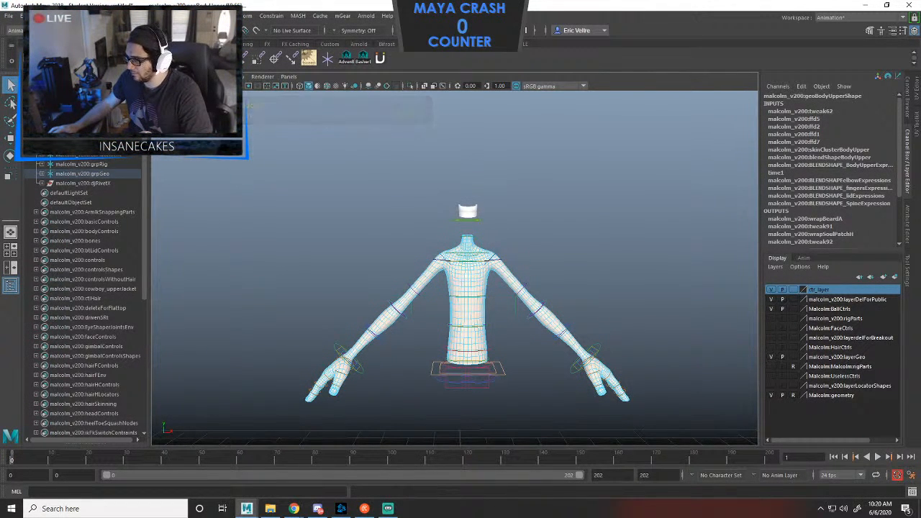
{"action": "left_click_drag", "start_coordinate": [491, 228], "coordinate": [446, 374]}
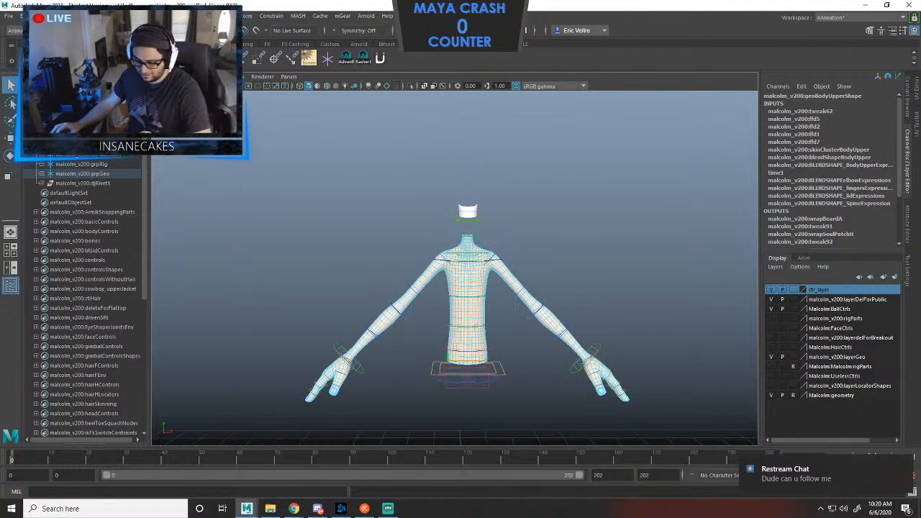
{"action": "key", "text": "ctrl+h"}
Hide the tongue and the upper and lower teeth geometry above the arms.
{"action": "scroll", "coordinate": [451, 232], "scroll_direction": "up", "scroll_amount": 5}
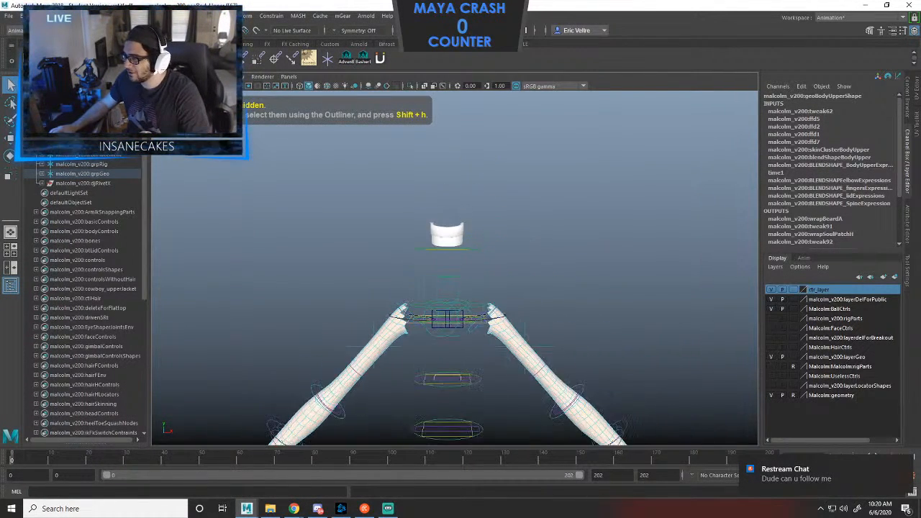
{"action": "right_click", "coordinate": [451, 232]}
{"action": "right_click_drag", "start_coordinate": [451, 232], "coordinate": [498, 218]}
{"action": "left_click_drag", "start_coordinate": [465, 218], "coordinate": [446, 239], "text": "shift"}
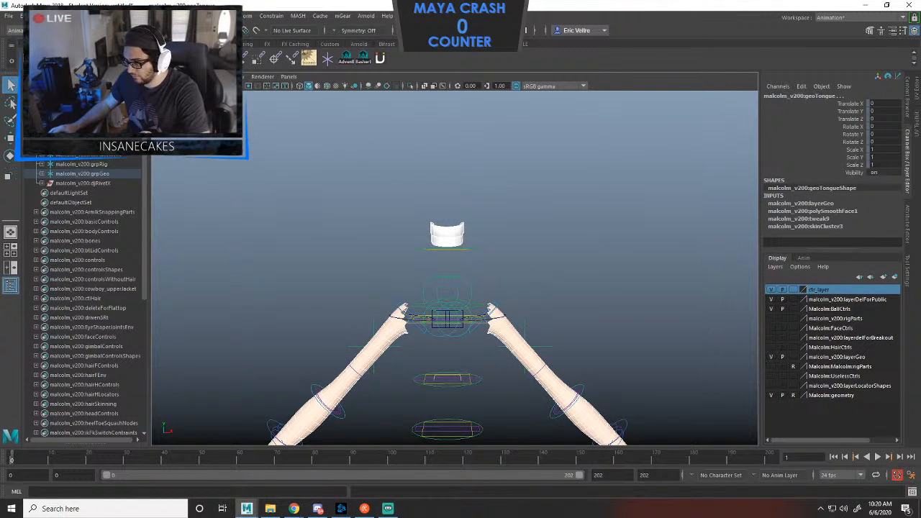
{"action": "key", "text": "ctrl+h"}
{"action": "key", "text": "ctrl+z"}
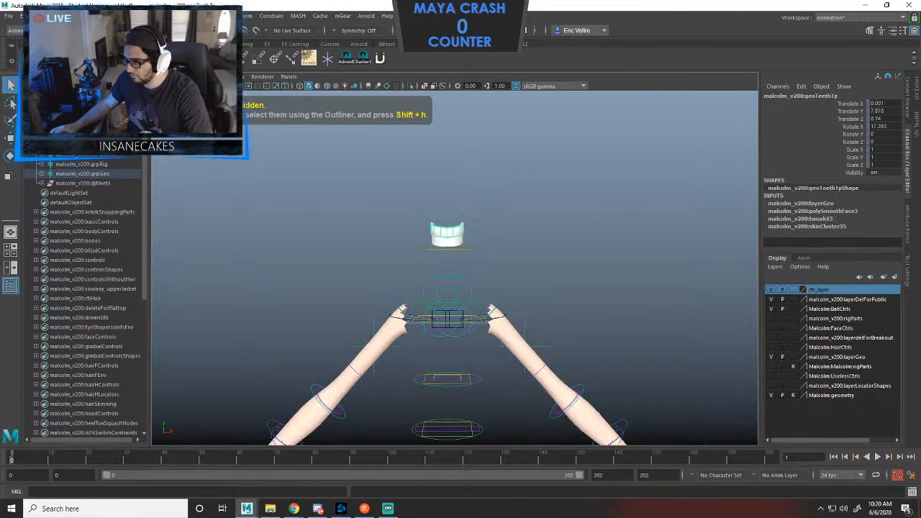
{"action": "left_click", "coordinate": [496, 209]}
{"action": "left_click", "coordinate": [447, 235]}
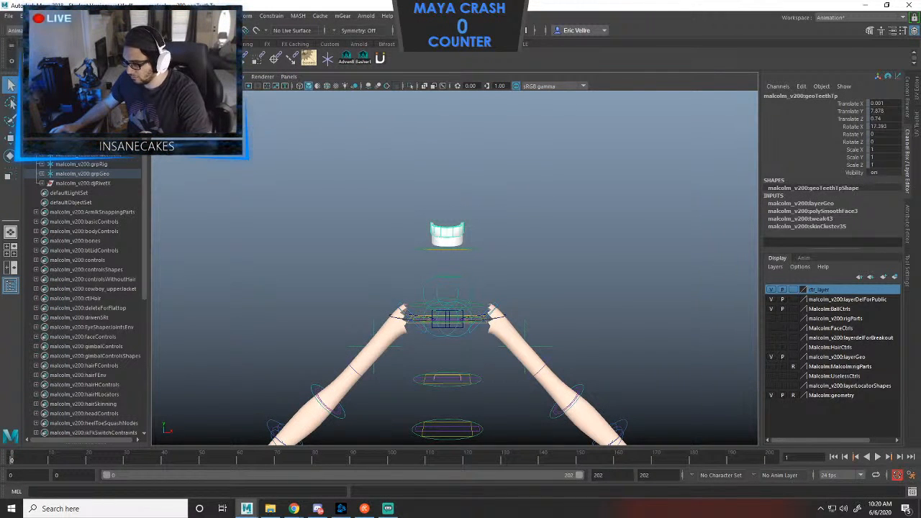
{"action": "key", "text": "ctrl+h"}
{"action": "left_click", "coordinate": [446, 241]}
{"action": "key", "text": "ctrl+h"}
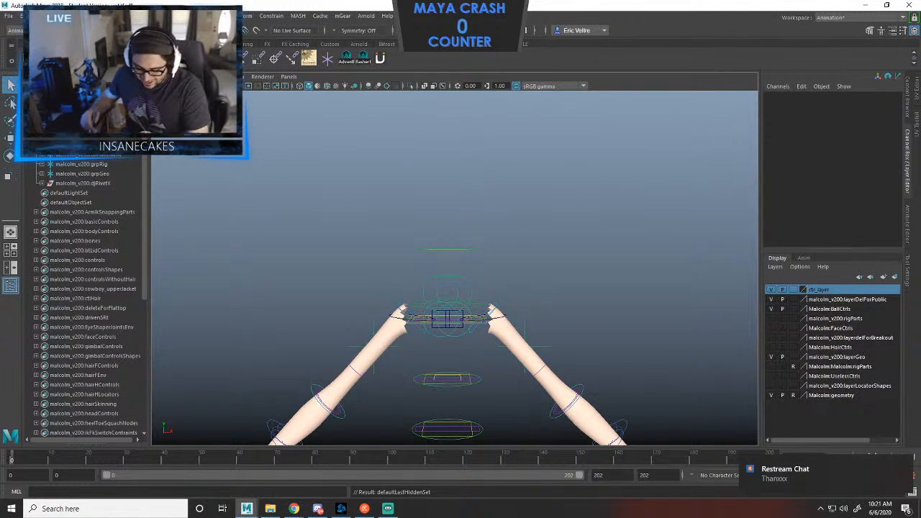
View the remaining arm meshes and rig controls from a wider, angled viewpoint.
{"action": "scroll", "coordinate": [455, 268], "scroll_direction": "down", "scroll_amount": 4}
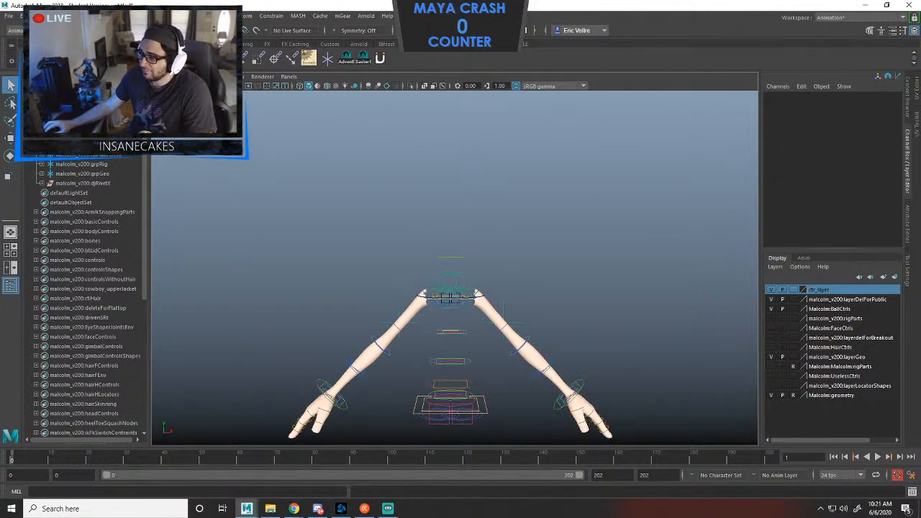
{"action": "middle_click_drag", "start_coordinate": [455, 305], "coordinate": [455, 225], "text": "alt"}
{"action": "left_click_drag", "start_coordinate": [455, 224], "coordinate": [529, 263], "text": "alt"}
{"action": "scroll", "coordinate": [529, 262], "scroll_direction": "down", "scroll_amount": 4}
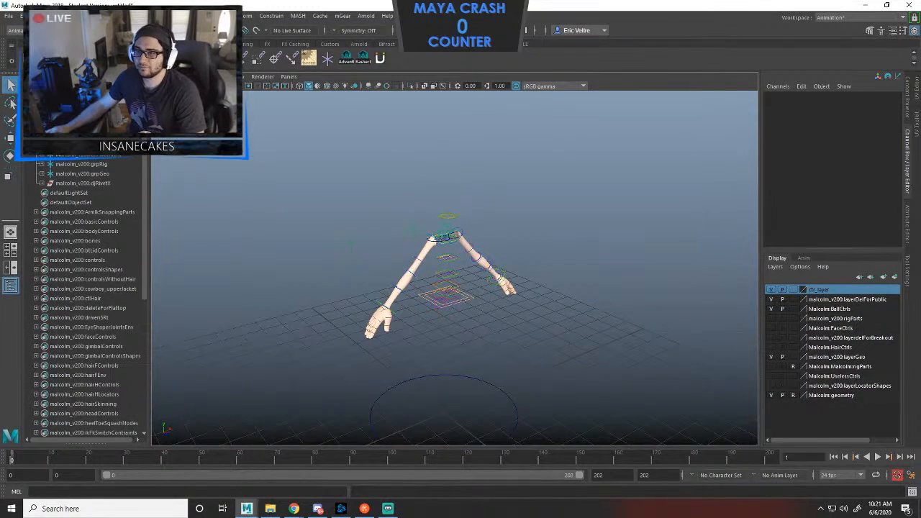
Create a new camera in the scene and turn on the display of cameras in the perspective viewport.
{"action": "left_click", "coordinate": [45, 16]}
{"action": "left_click", "coordinate": [189, 87]}
{"action": "middle_click_drag", "start_coordinate": [455, 310], "coordinate": [444, 227], "text": "alt"}
{"action": "left_click", "coordinate": [238, 76]}
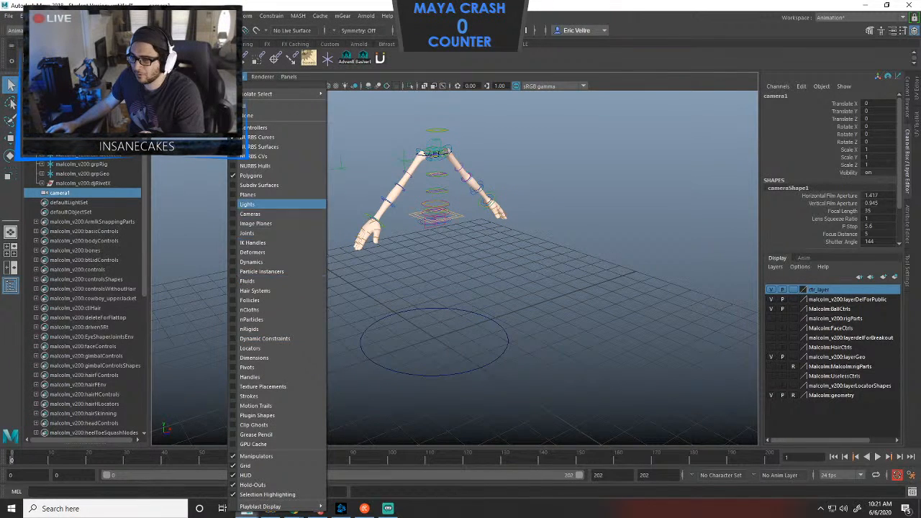
{"action": "left_click", "coordinate": [249, 214]}
Turn the new camera around by setting its Rotate Y to 180.
{"action": "key", "text": "r"}
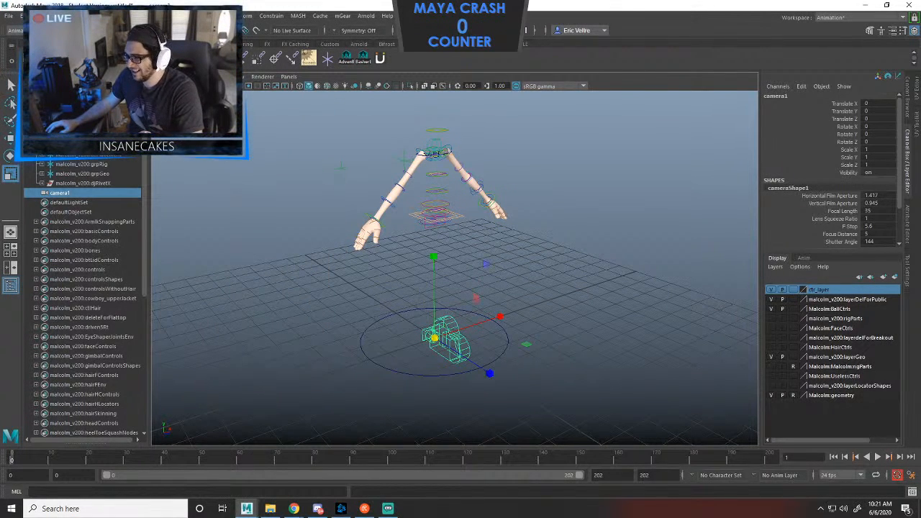
{"action": "key", "text": "e"}
{"action": "left_click_drag", "start_coordinate": [459, 381], "coordinate": [347, 343]}
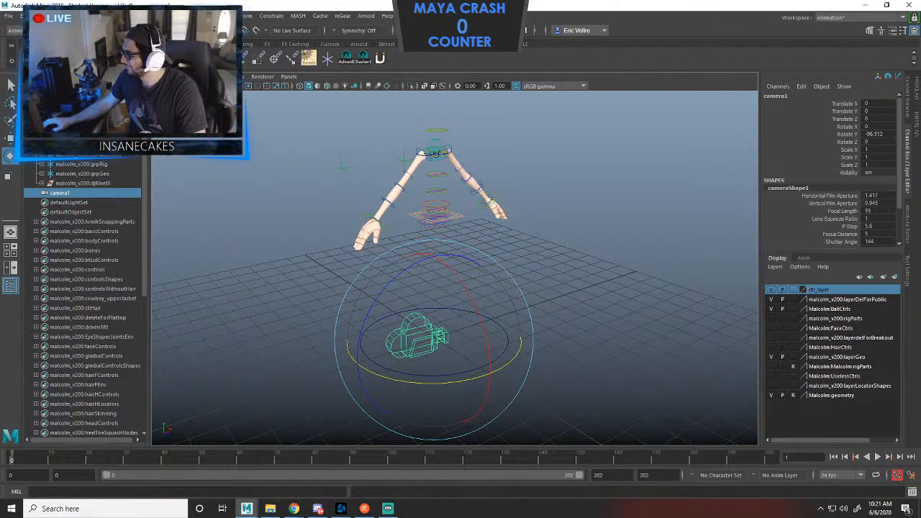
{"action": "left_click", "coordinate": [876, 134]}
{"action": "type", "text": "180"}
{"action": "key", "text": "Return"}
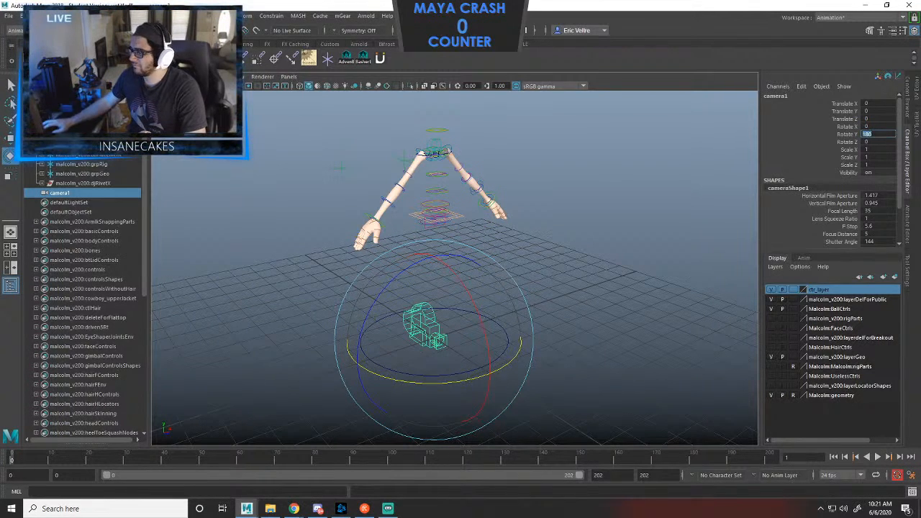
{"action": "left_click", "coordinate": [619, 187]}
{"action": "left_click", "coordinate": [425, 326]}
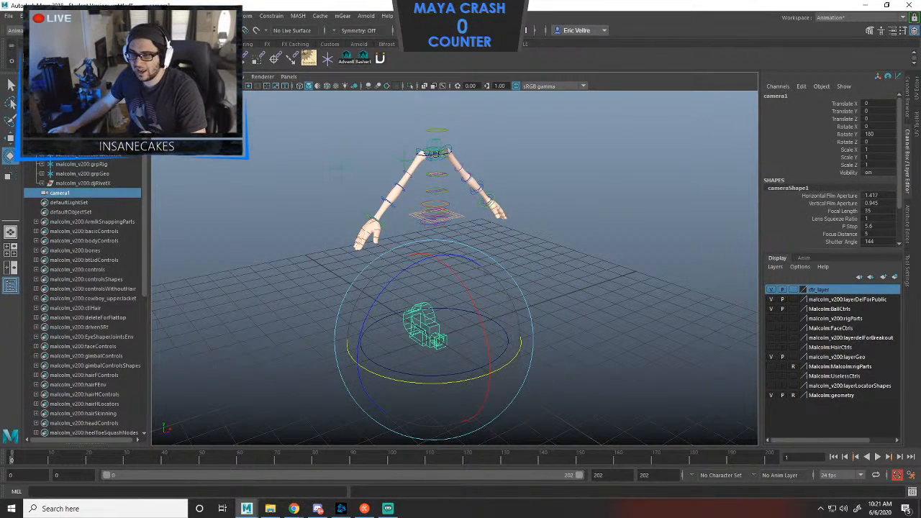
Switch to two side-by-side viewports and look through camera1 in the first one.
{"action": "left_click_drag", "start_coordinate": [432, 252], "coordinate": [511, 248], "text": "alt"}
{"action": "left_click", "coordinate": [10, 267]}
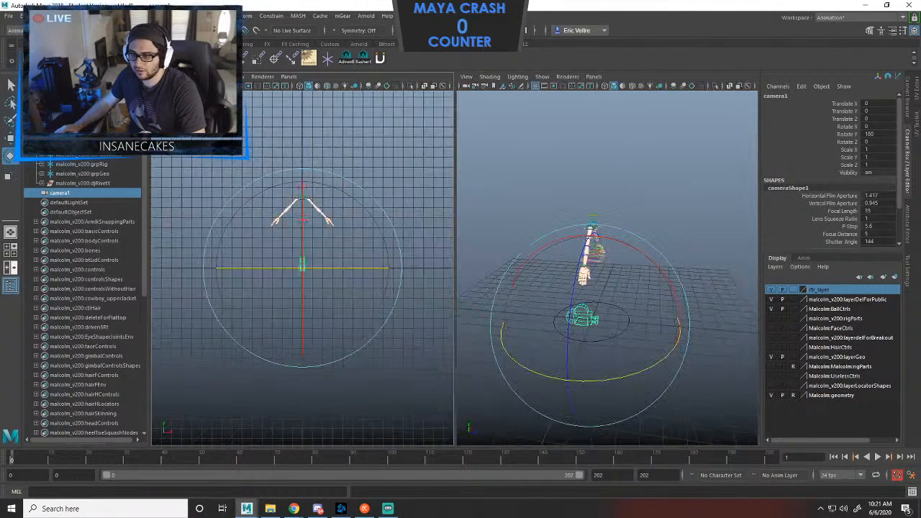
{"action": "left_click", "coordinate": [288, 76]}
{"action": "mouse_move", "coordinate": [304, 87]}
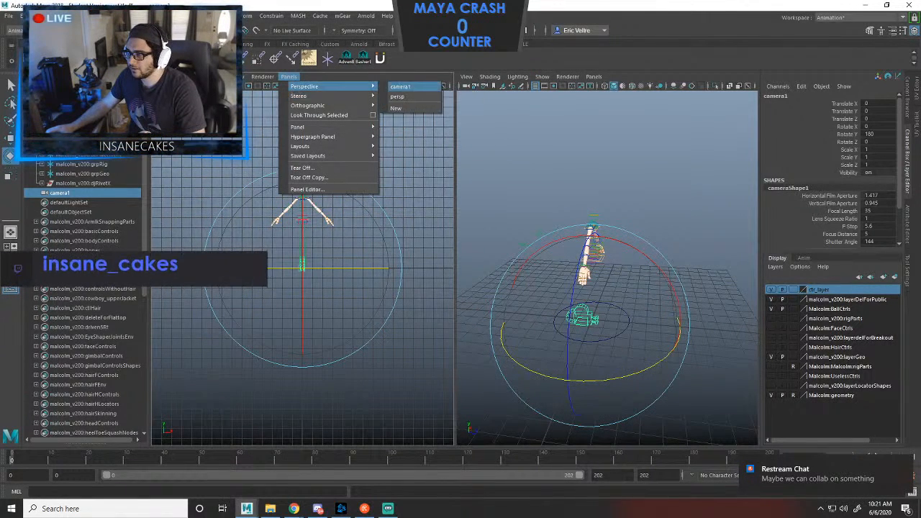
{"action": "left_click", "coordinate": [400, 86]}
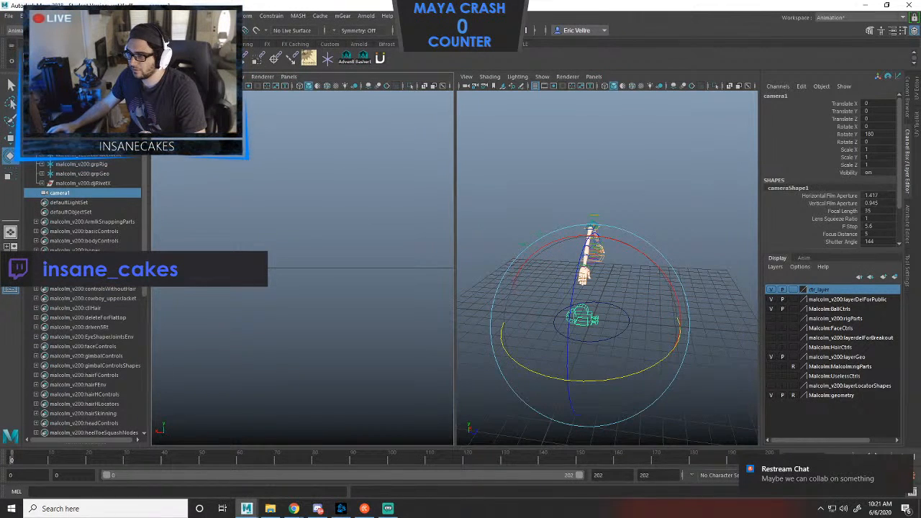
Show the resolution gate in the camera1 view and enlarge that view by hiding the Outliner.
{"action": "left_click", "coordinate": [249, 86]}
{"action": "left_click_drag", "start_coordinate": [455, 208], "coordinate": [507, 208]}
{"action": "left_click", "coordinate": [10, 288]}
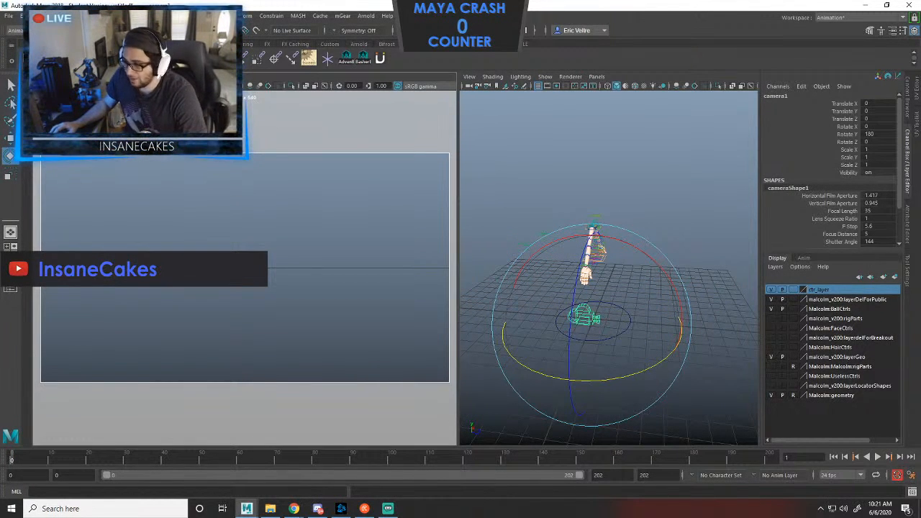
Move camera1 up to the character's head position, to about Translate Y 7.19 and Translate Z -0.366.
{"action": "key", "text": "w"}
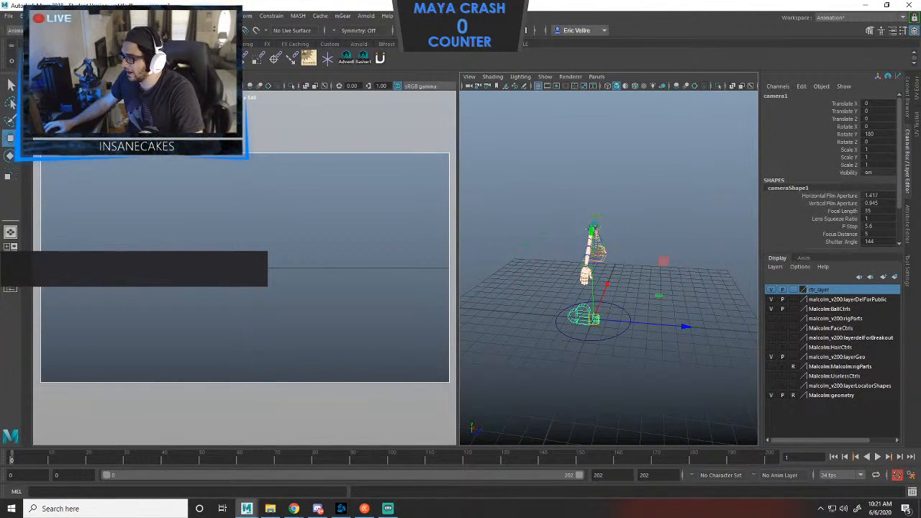
{"action": "left_click_drag", "start_coordinate": [592, 227], "coordinate": [590, 122]}
{"action": "left_click_drag", "start_coordinate": [684, 226], "coordinate": [636, 230]}
{"action": "right_click_drag", "start_coordinate": [637, 230], "coordinate": [701, 237], "text": "alt"}
{"action": "middle_click_drag", "start_coordinate": [701, 237], "coordinate": [743, 253], "text": "alt"}
{"action": "left_click_drag", "start_coordinate": [743, 253], "coordinate": [645, 234], "text": "alt"}
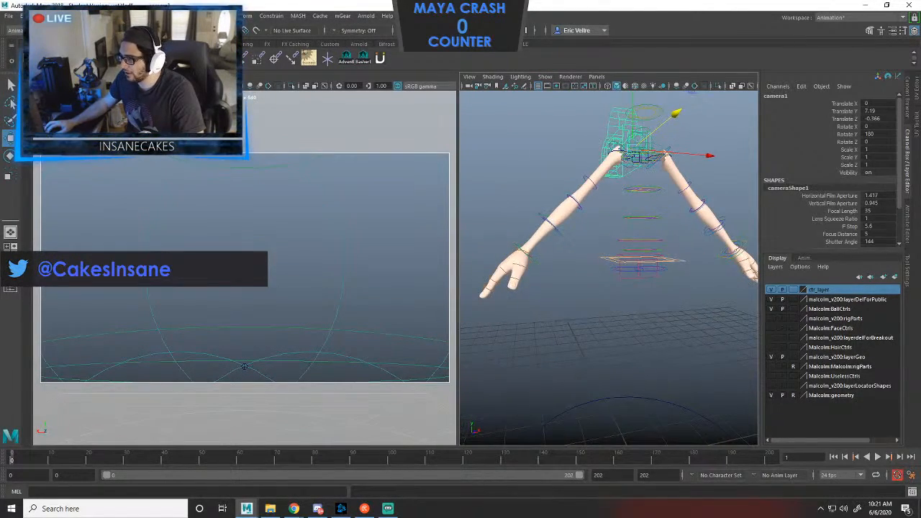
Set the Ik attribute to 1 on the left wrist's IK control, ctlArmIkLf.
{"action": "left_click", "coordinate": [531, 258]}
{"action": "left_click_drag", "start_coordinate": [531, 258], "coordinate": [536, 282], "text": "alt"}
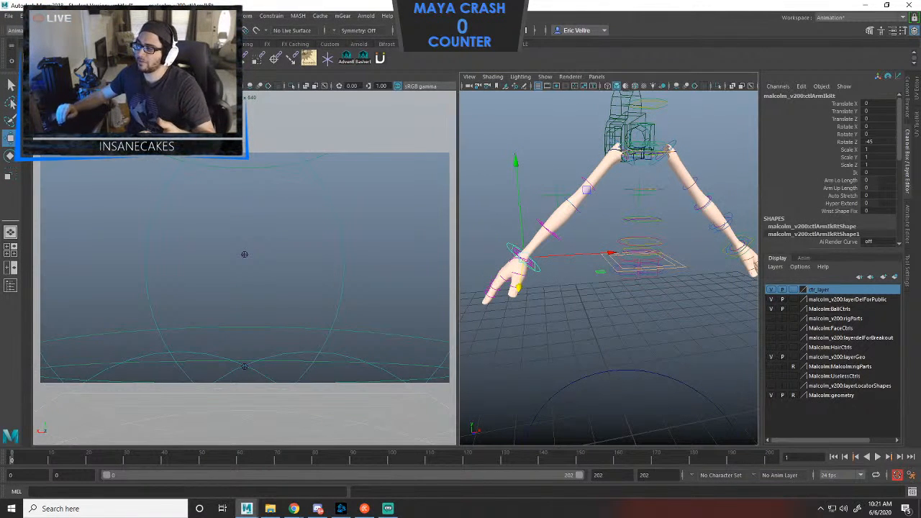
{"action": "left_click", "coordinate": [734, 249]}
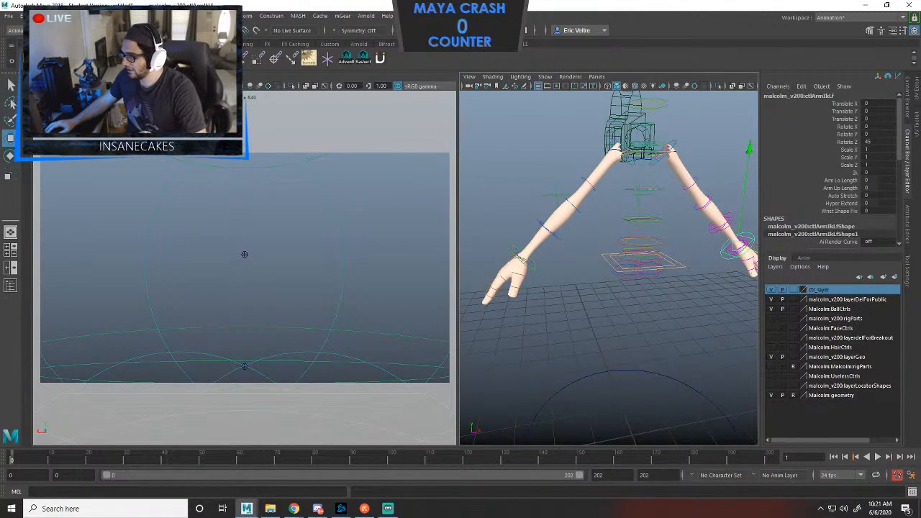
{"action": "left_click", "coordinate": [855, 173]}
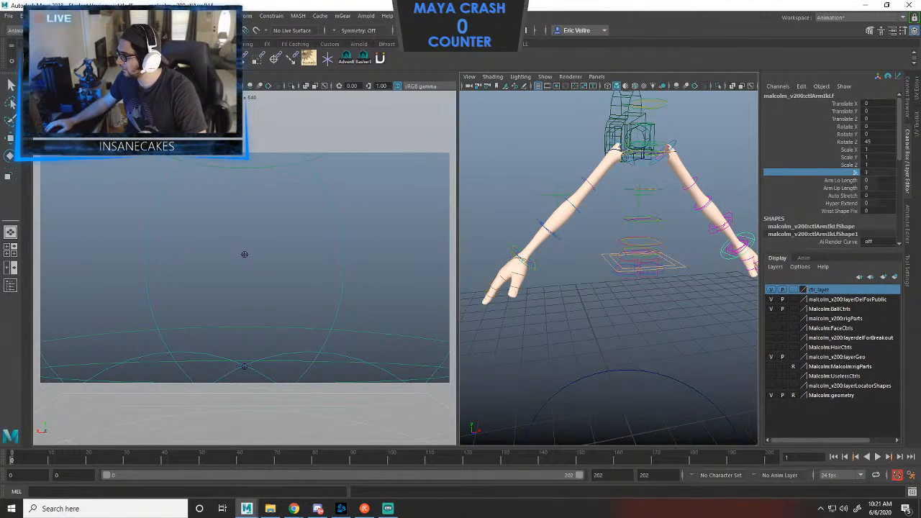
{"action": "left_click_drag", "start_coordinate": [633, 244], "coordinate": [584, 249], "text": "alt"}
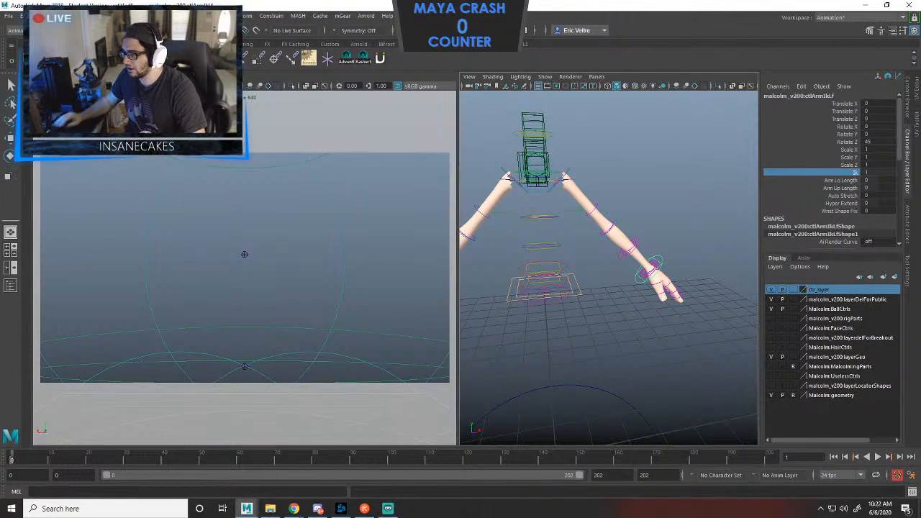
{"action": "left_click_drag", "start_coordinate": [584, 249], "coordinate": [620, 232], "text": "alt"}
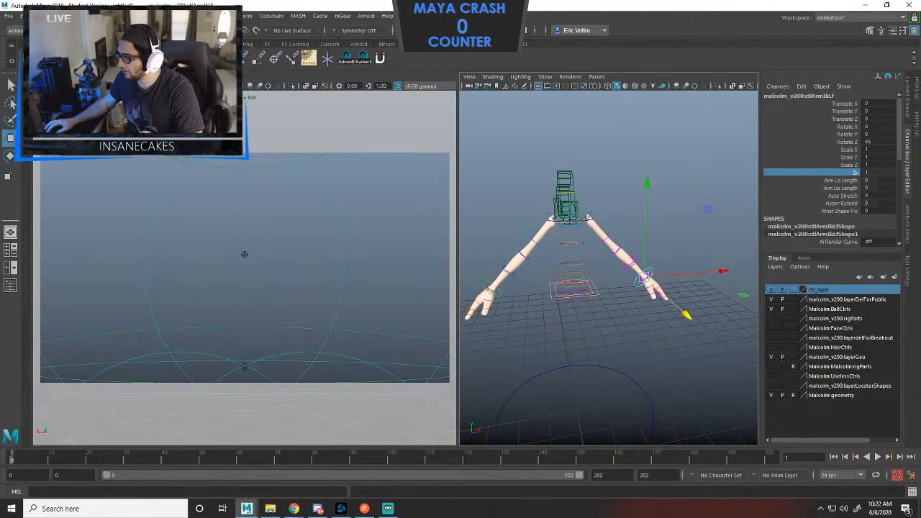
Try posing the left arm by moving and rotating its IK wrist control, and undo back to before the IK switch.
{"action": "left_click_drag", "start_coordinate": [687, 310], "coordinate": [590, 252]}
{"action": "key", "text": "ctrl+z"}
{"action": "left_click_drag", "start_coordinate": [628, 290], "coordinate": [581, 274]}
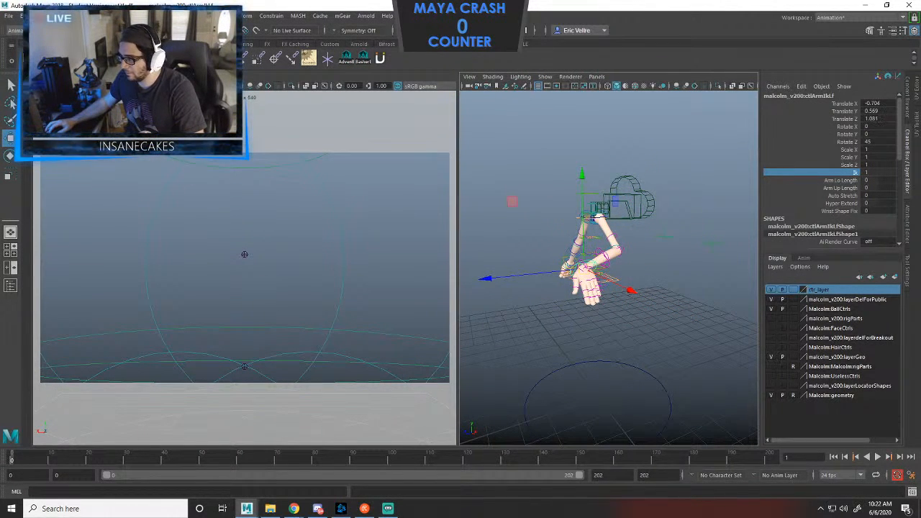
{"action": "key", "text": "e"}
{"action": "left_click_drag", "start_coordinate": [633, 288], "coordinate": [598, 289]}
{"action": "key", "text": "ctrl+z"}
{"action": "key", "text": "ctrl+z"}
{"action": "key", "text": "ctrl+z"}
{"action": "key", "text": "ctrl+z"}
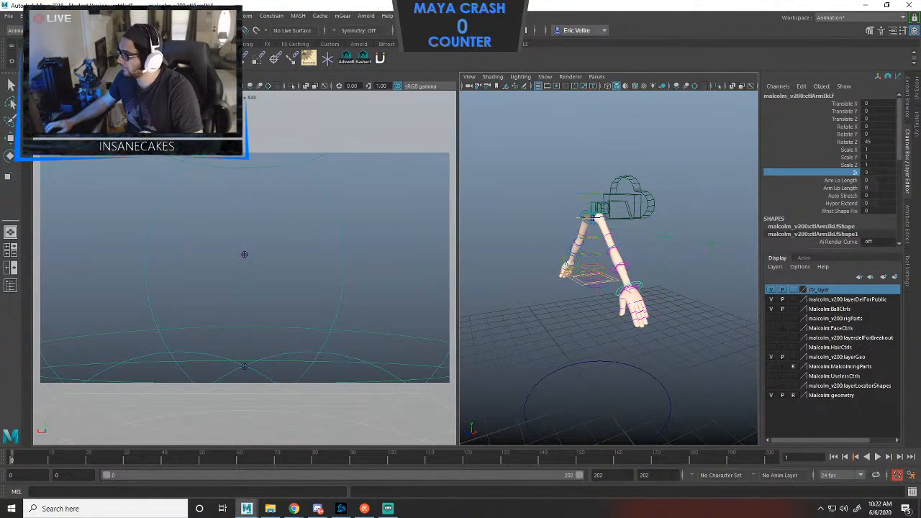
Try rotating the left arm from its shoulder FK control, ctlArmUpLf, and undo the rotation.
{"action": "scroll", "coordinate": [609, 266], "scroll_direction": "up", "scroll_amount": 5}
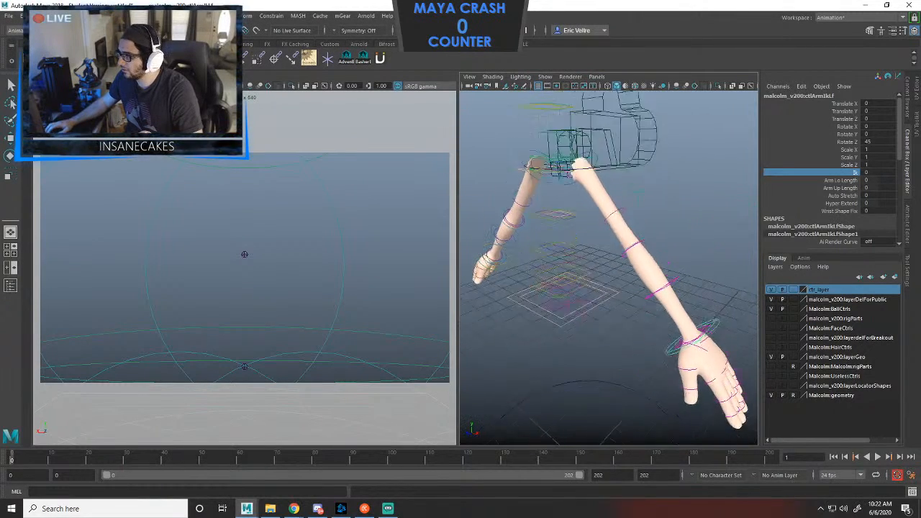
{"action": "left_click", "coordinate": [576, 162]}
{"action": "key", "text": "e"}
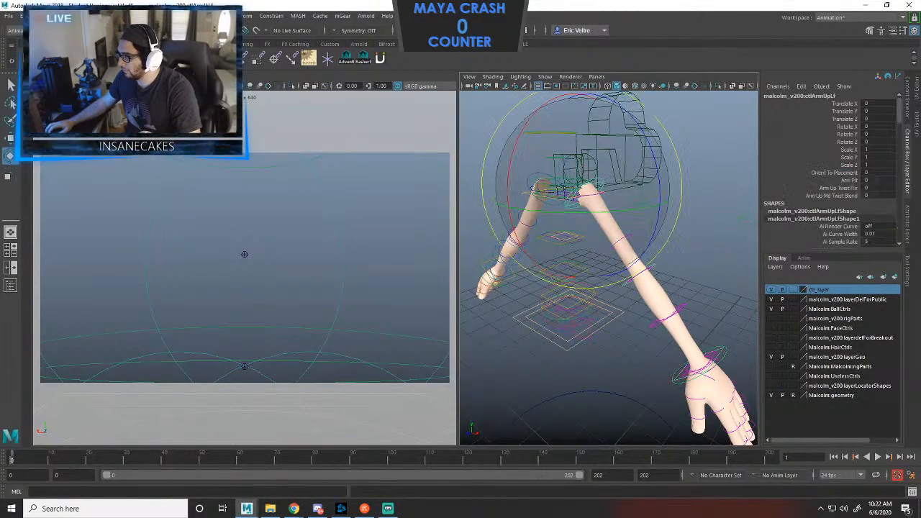
{"action": "left_click_drag", "start_coordinate": [618, 215], "coordinate": [647, 244]}
{"action": "key", "text": "ctrl+z"}
{"action": "key", "text": "ctrl+z"}
{"action": "key", "text": "ctrl+z"}
{"action": "key", "text": "ctrl+z"}
{"action": "key", "text": "ctrl+z"}
{"action": "key", "text": "ctrl+z"}
{"action": "key", "text": "ctrl+z"}
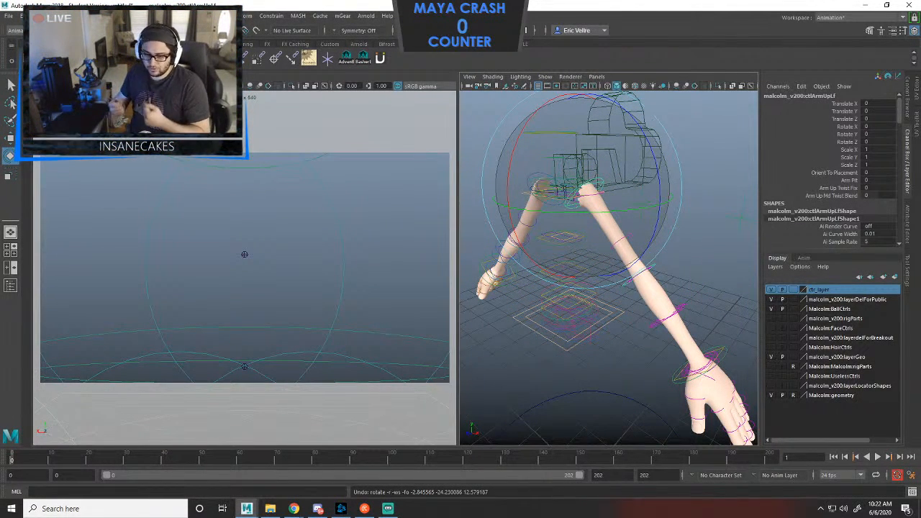
{"action": "key", "text": "ctrl+z"}
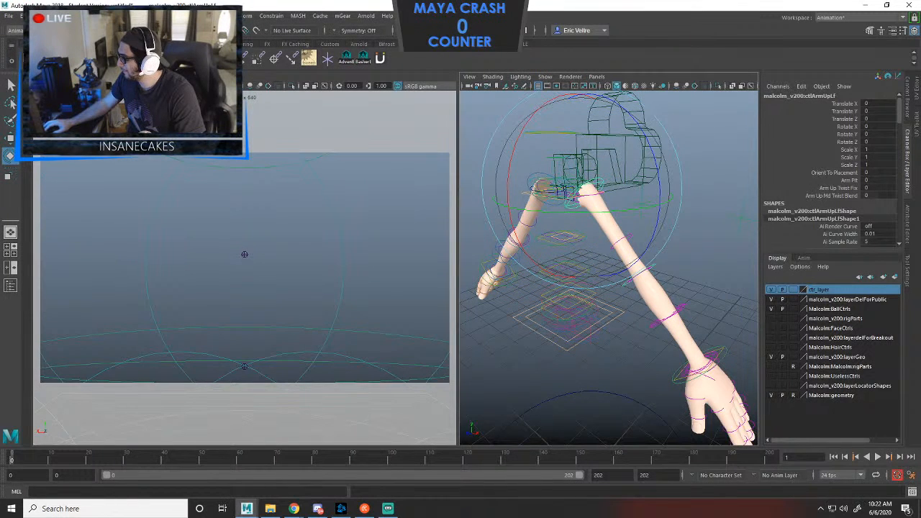
{"action": "key", "text": "ctrl+z"}
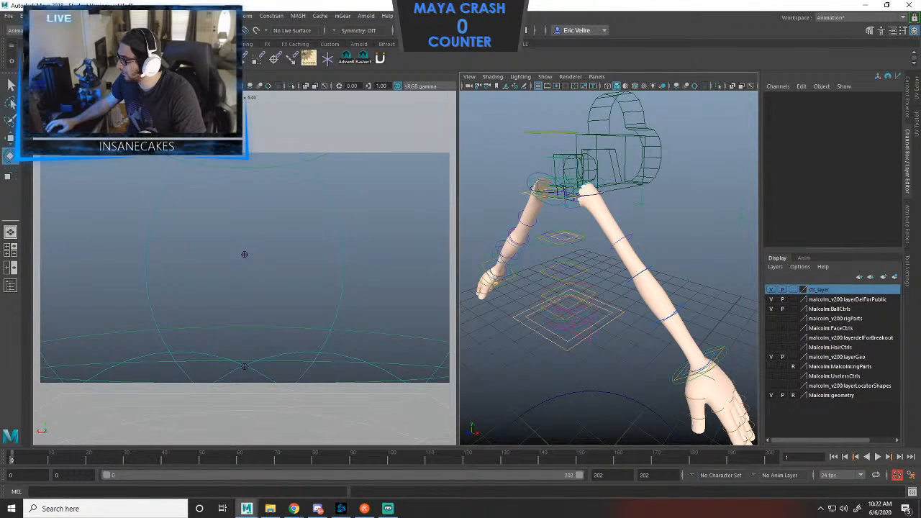
{"action": "key", "text": "ctrl+z"}
Set the Ik attribute to 1 on both the left and right arm IK controls.
{"action": "left_click", "coordinate": [828, 172]}
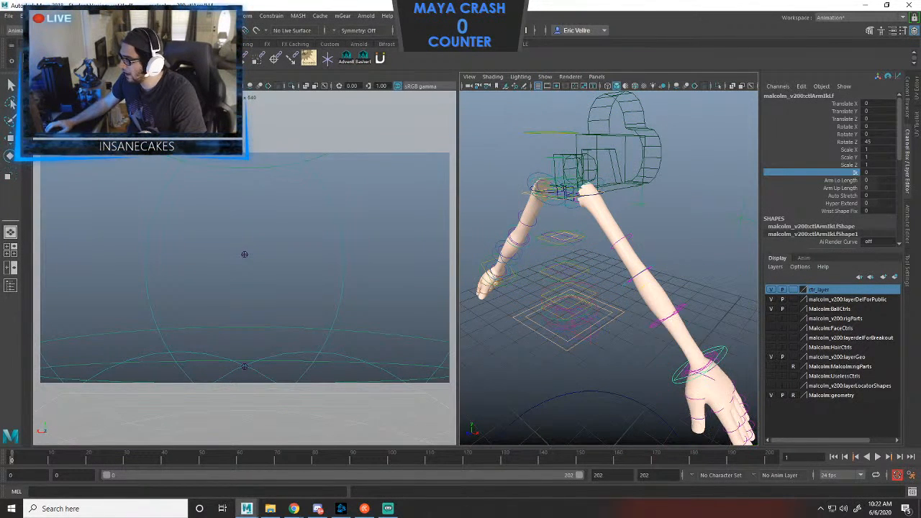
{"action": "left_click_drag", "start_coordinate": [608, 266], "coordinate": [554, 256], "text": "alt"}
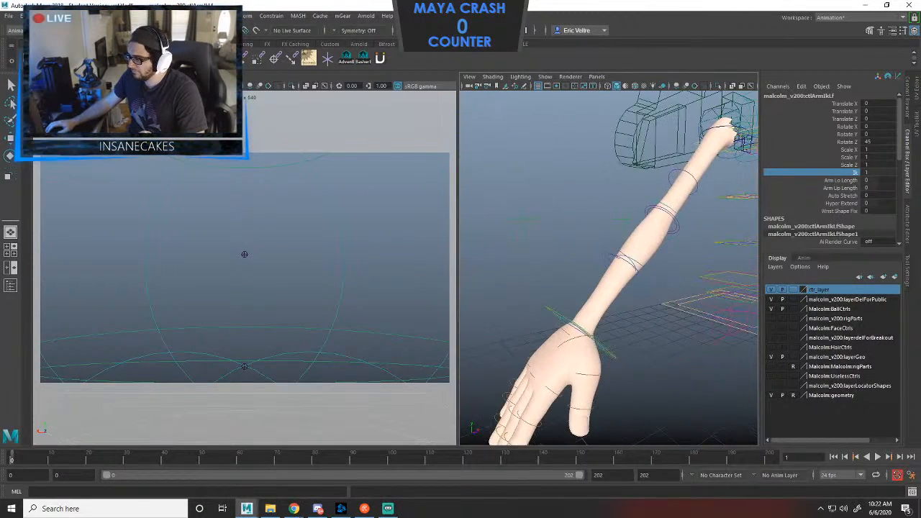
{"action": "key", "text": "ctrl+z"}
{"action": "key", "text": "ctrl+z"}
{"action": "key", "text": "ctrl+z"}
{"action": "key", "text": "ctrl+z"}
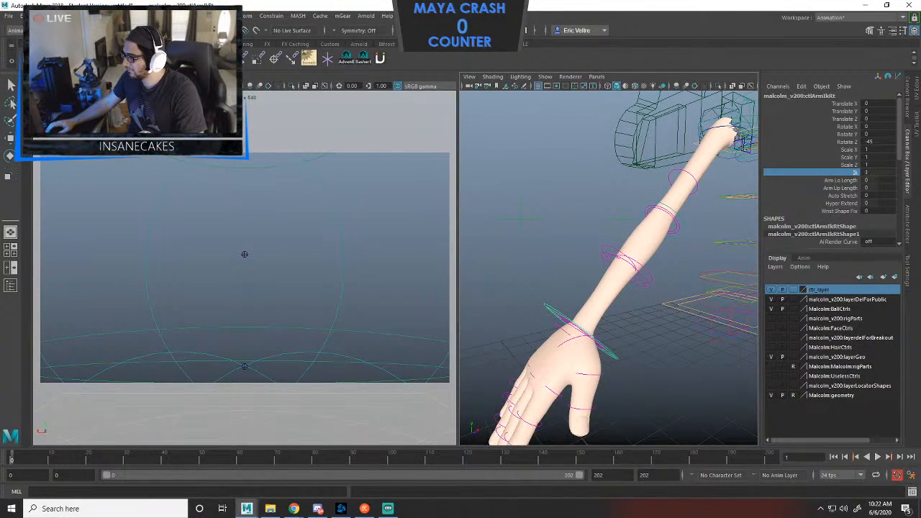
{"action": "left_click_drag", "start_coordinate": [608, 266], "coordinate": [568, 279], "text": "alt"}
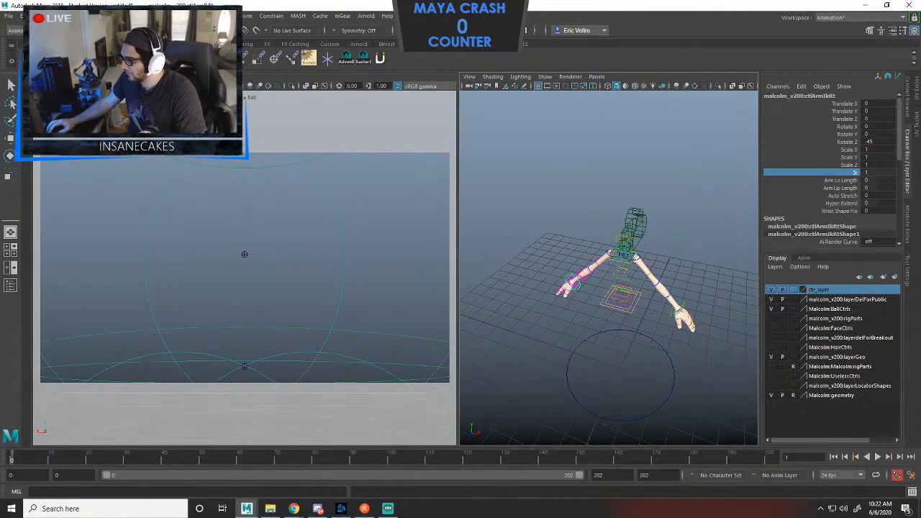
Move the left wrist IK control to about Translate X -1.773, Z 1.136 and rotate it to about -92.6, -2.5, 31.8.
{"action": "key", "text": "ctrl+z"}
{"action": "key", "text": "w"}
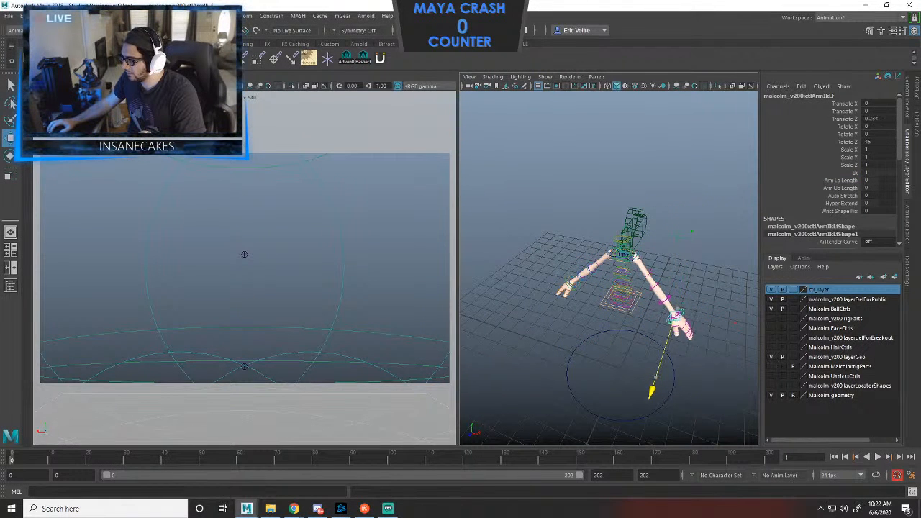
{"action": "left_click_drag", "start_coordinate": [676, 324], "coordinate": [615, 279]}
{"action": "key", "text": "e"}
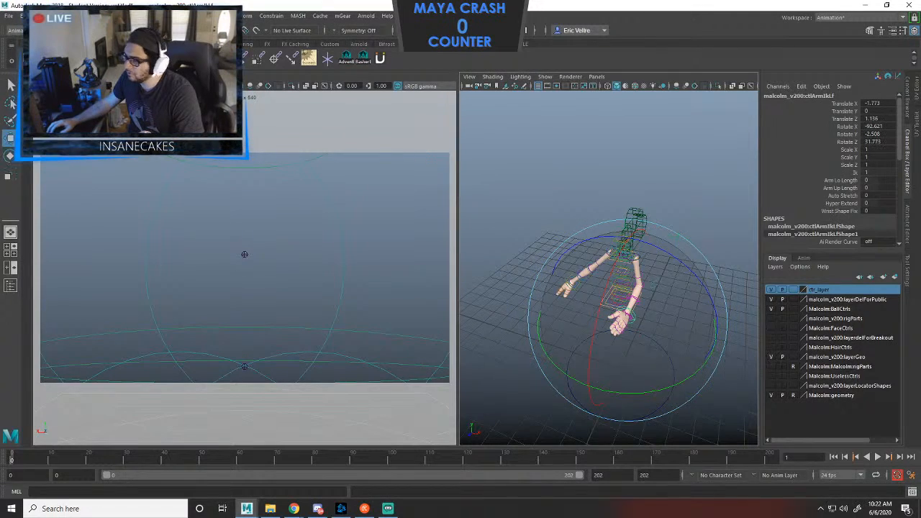
Reposition the left hand within the camera1 view, moving its IK control to about Translate X -1.549, Y 1.538, Z 2.683.
{"action": "key", "text": "w"}
{"action": "left_click_drag", "start_coordinate": [648, 324], "coordinate": [619, 287], "text": "alt"}
{"action": "left_click_drag", "start_coordinate": [617, 374], "coordinate": [676, 302]}
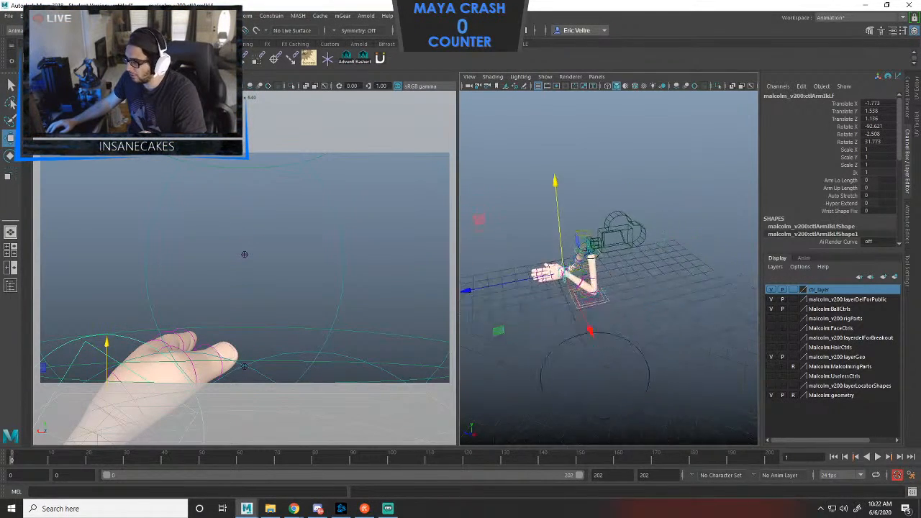
{"action": "left_click_drag", "start_coordinate": [618, 324], "coordinate": [597, 309], "text": "alt"}
{"action": "left_click_drag", "start_coordinate": [568, 255], "coordinate": [494, 248]}
{"action": "left_click_drag", "start_coordinate": [611, 288], "coordinate": [569, 317], "text": "alt"}
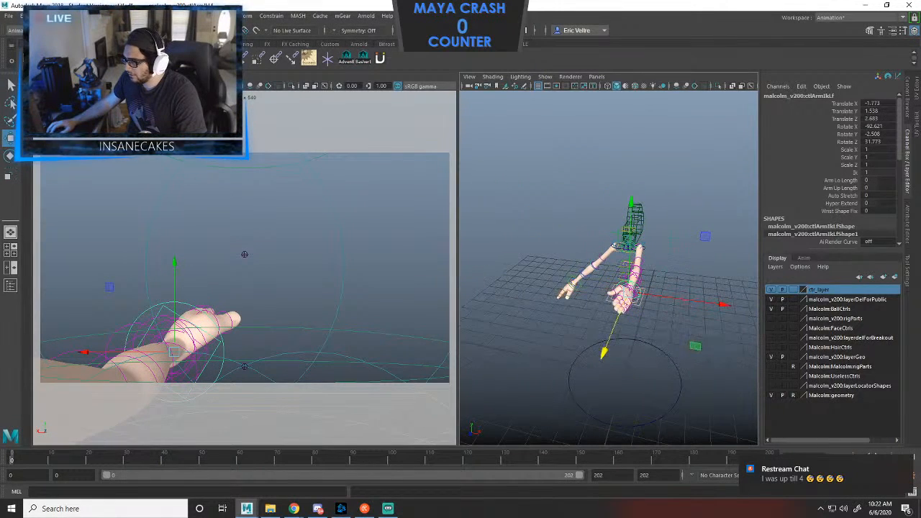
{"action": "left_click_drag", "start_coordinate": [101, 353], "coordinate": [73, 353]}
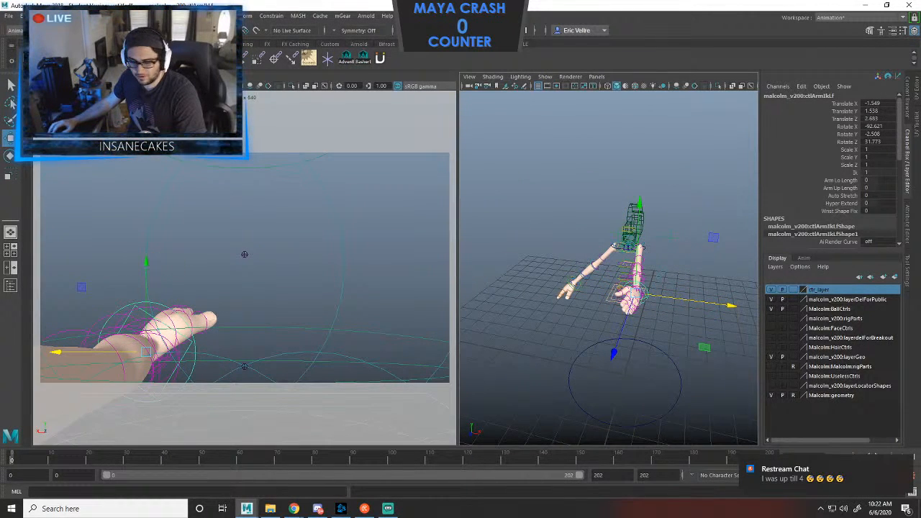
{"action": "left_click_drag", "start_coordinate": [611, 287], "coordinate": [586, 281], "text": "alt"}
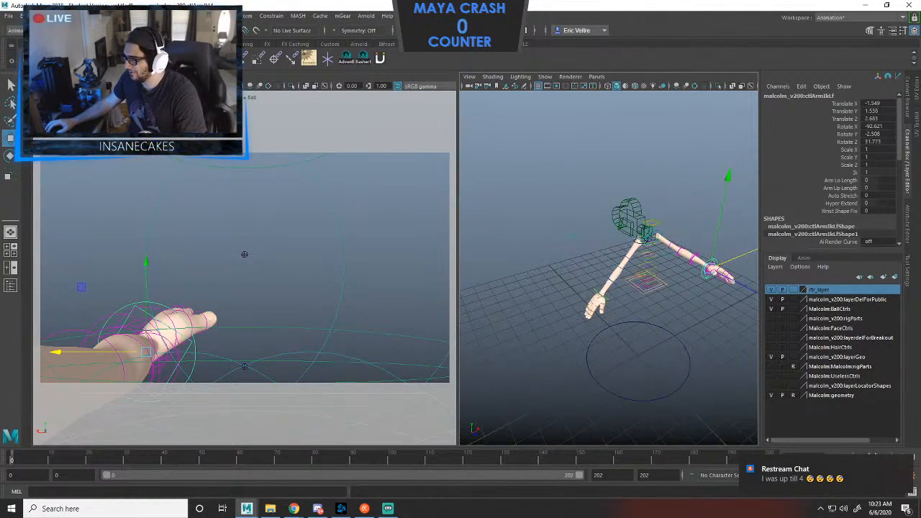
Move the right wrist IK control, ctlArmIkRt, to Translate X 2.078 and rotate it to about -82.9, -15.7, -13.0.
{"action": "scroll", "coordinate": [611, 288], "scroll_direction": "up", "scroll_amount": 5}
{"action": "left_click", "coordinate": [576, 378]}
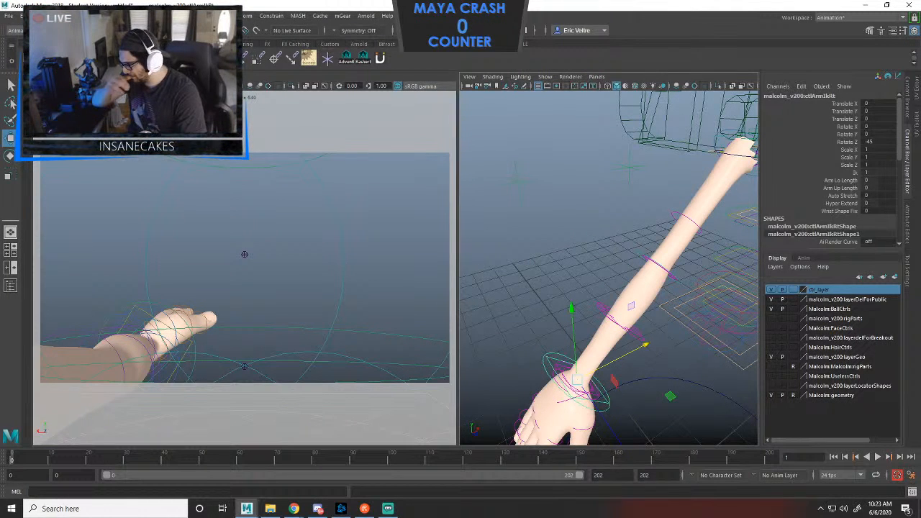
{"action": "scroll", "coordinate": [612, 288], "scroll_direction": "down", "scroll_amount": 8}
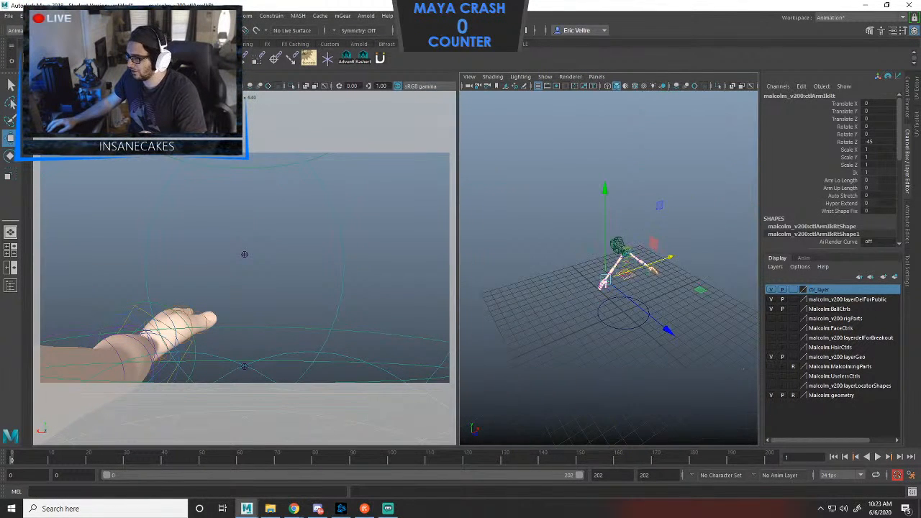
{"action": "scroll", "coordinate": [611, 288], "scroll_direction": "up", "scroll_amount": 3}
{"action": "left_click_drag", "start_coordinate": [640, 288], "coordinate": [730, 296], "text": "alt"}
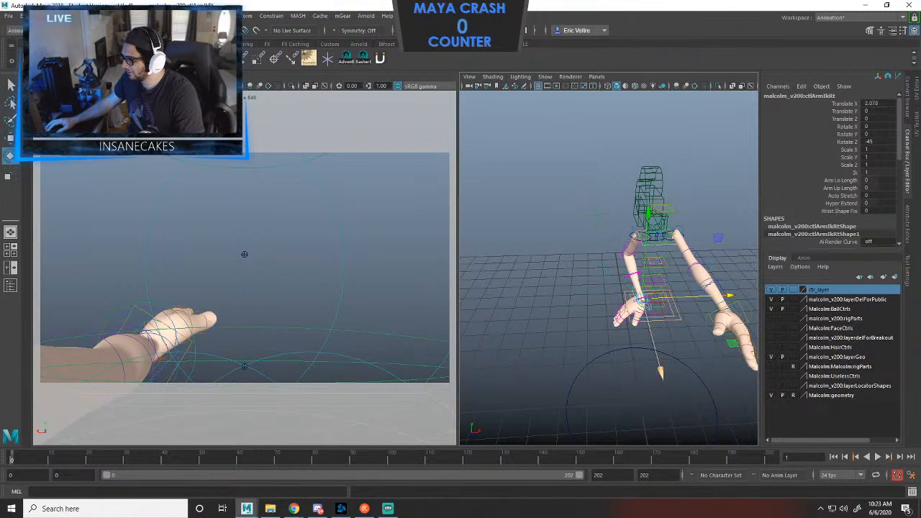
{"action": "key", "text": "e"}
{"action": "left_click_drag", "start_coordinate": [662, 306], "coordinate": [667, 248]}
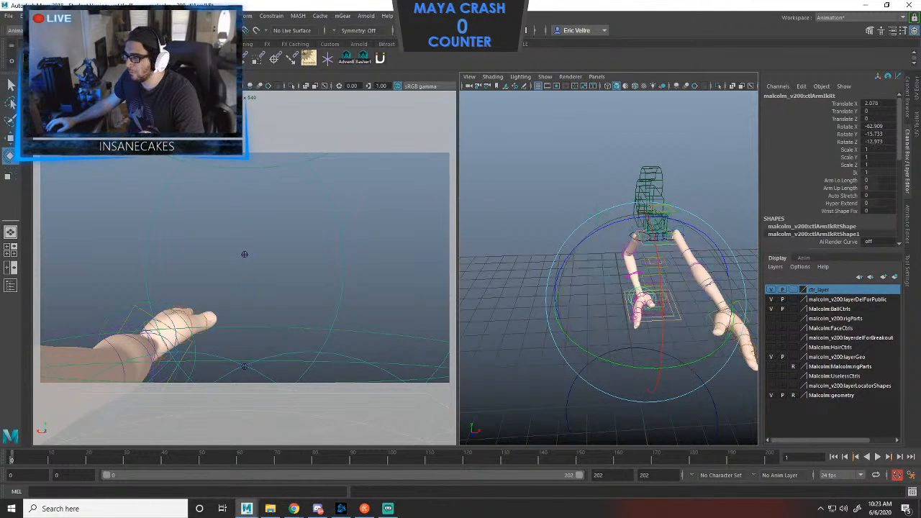
Raise the right wrist IK control and move it forward and outward, placing the right hand in the camera1 view opposite the left.
{"action": "key", "text": "w"}
{"action": "left_click_drag", "start_coordinate": [652, 336], "coordinate": [662, 379]}
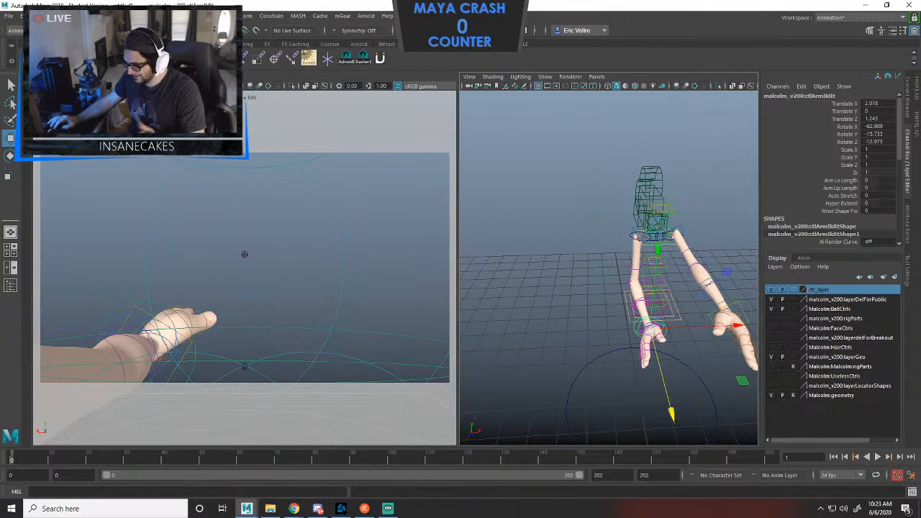
{"action": "left_click_drag", "start_coordinate": [658, 338], "coordinate": [730, 342], "text": "alt"}
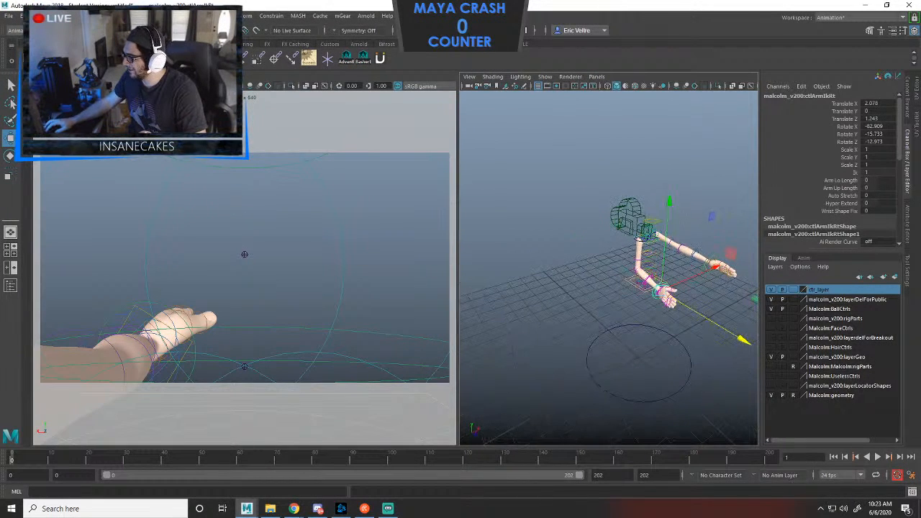
{"action": "left_click_drag", "start_coordinate": [669, 195], "coordinate": [672, 154]}
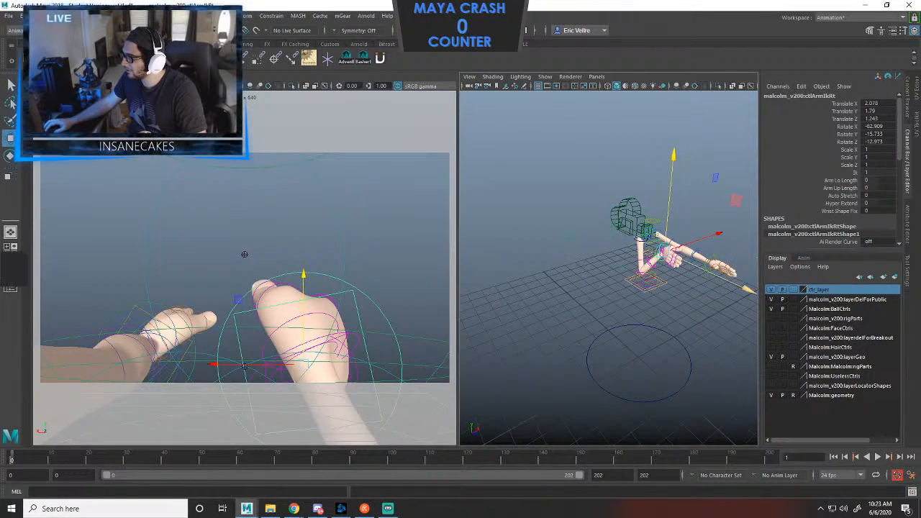
{"action": "left_click_drag", "start_coordinate": [745, 288], "coordinate": [764, 297]}
{"action": "left_click_drag", "start_coordinate": [745, 239], "coordinate": [726, 248]}
{"action": "left_click_drag", "start_coordinate": [684, 173], "coordinate": [725, 181]}
Lower the left wrist IK control to Translate Y 1.329.
{"action": "left_click", "coordinate": [708, 252]}
{"action": "left_click", "coordinate": [710, 262]}
{"action": "scroll", "coordinate": [683, 238], "scroll_direction": "up", "scroll_amount": 5}
{"action": "left_click_drag", "start_coordinate": [648, 252], "coordinate": [679, 223], "text": "alt"}
{"action": "middle_click_drag", "start_coordinate": [680, 187], "coordinate": [618, 287], "text": "alt"}
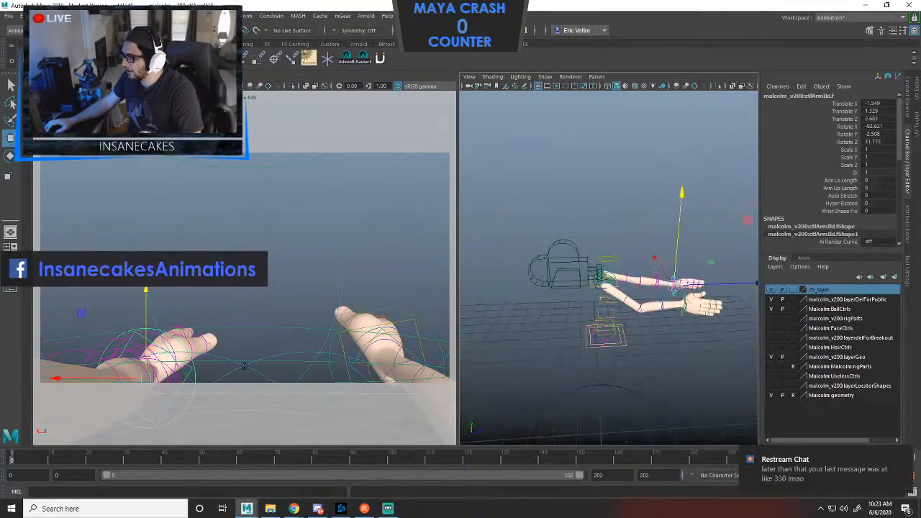
Raise camera1 and pull it back from the arms to about Translate Y 7.304, Z -0.471.
{"action": "left_click_drag", "start_coordinate": [618, 251], "coordinate": [673, 237], "text": "alt"}
{"action": "scroll", "coordinate": [640, 277], "scroll_direction": "up", "scroll_amount": 3}
{"action": "scroll", "coordinate": [640, 277], "scroll_direction": "down", "scroll_amount": 4}
{"action": "key", "text": "space"}
{"action": "scroll", "coordinate": [619, 252], "scroll_direction": "down", "scroll_amount": 3}
{"action": "middle_click_drag", "start_coordinate": [503, 274], "coordinate": [596, 269], "text": "alt"}
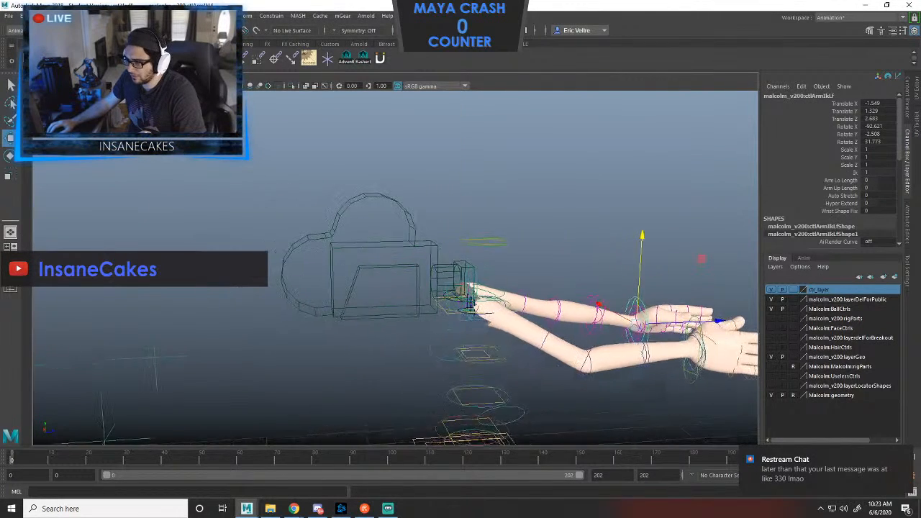
{"action": "left_click", "coordinate": [403, 244]}
{"action": "key", "text": "space"}
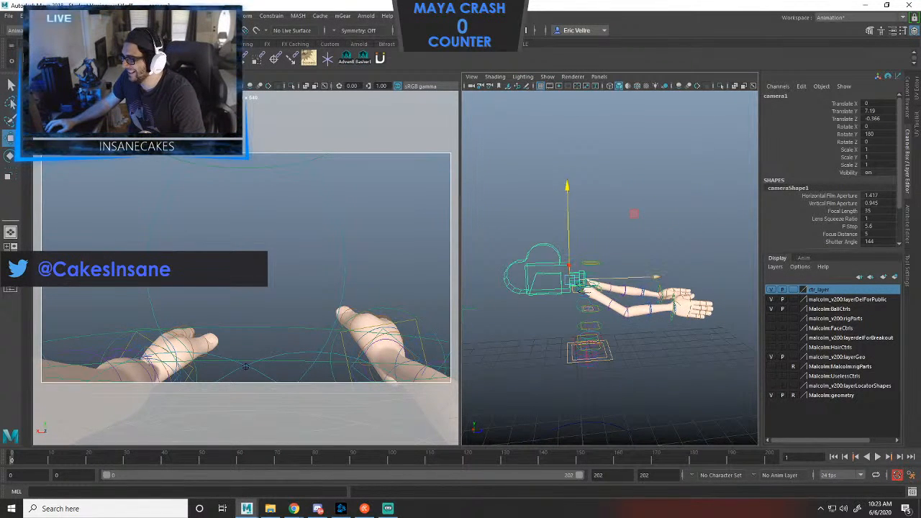
{"action": "left_click_drag", "start_coordinate": [564, 187], "coordinate": [563, 184]}
Set camera1's Focal Length to 21.7 and reposition the camera to about Translate Y 7.375, Z -0.419.
{"action": "left_click", "coordinate": [842, 211]}
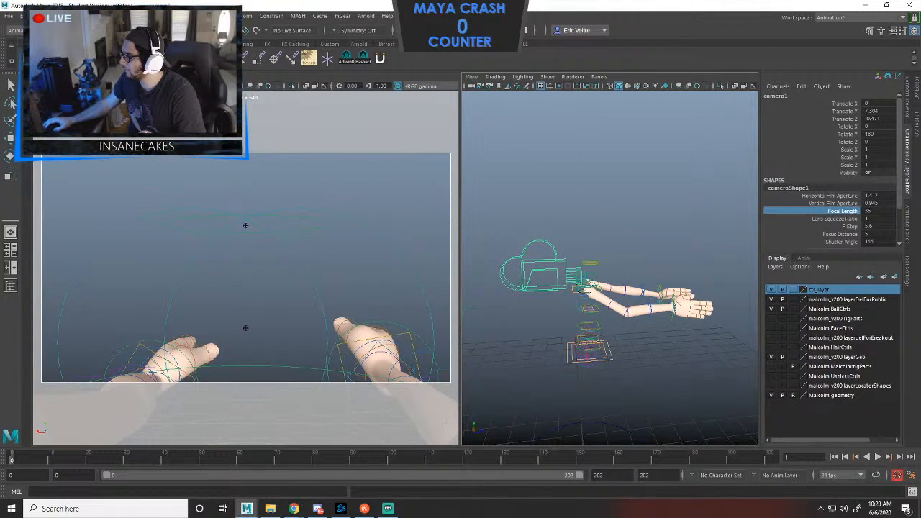
{"action": "middle_click_drag", "start_coordinate": [648, 216], "coordinate": [585, 216]}
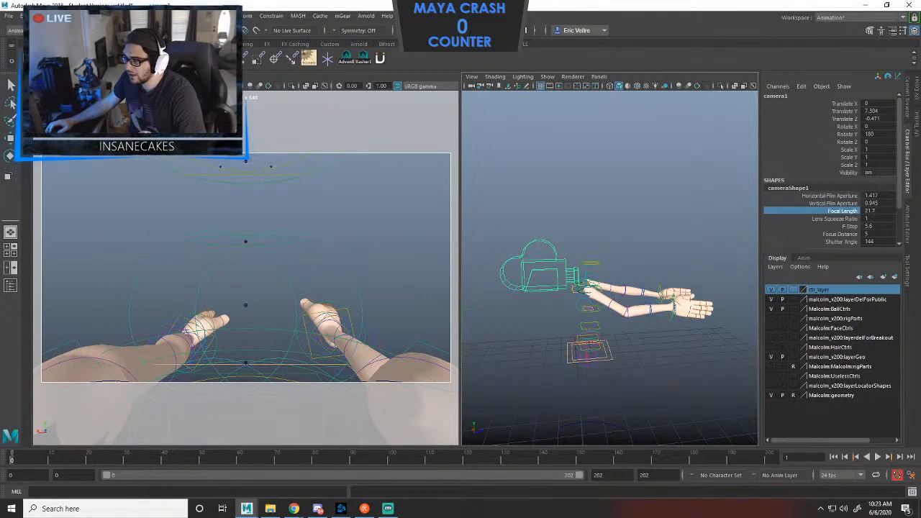
{"action": "left_click_drag", "start_coordinate": [611, 237], "coordinate": [621, 271], "text": "alt"}
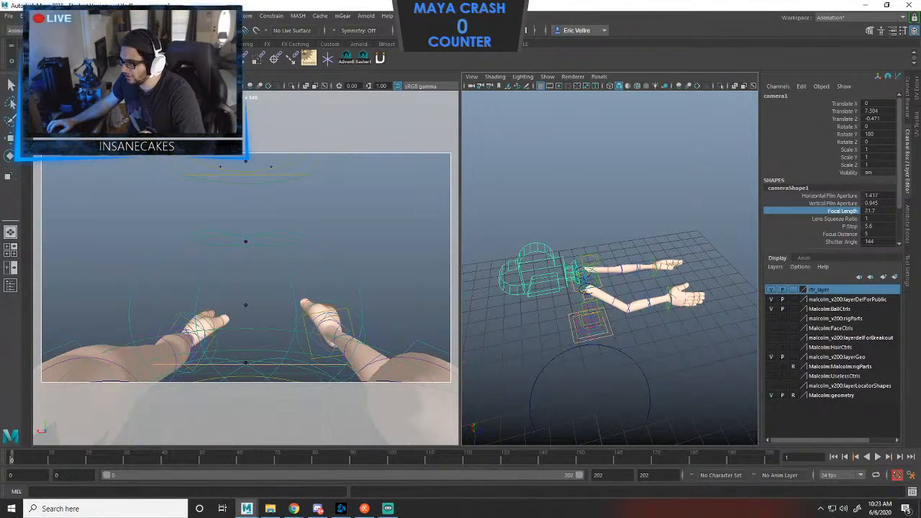
{"action": "key", "text": "w"}
{"action": "left_click_drag", "start_coordinate": [554, 187], "coordinate": [554, 185]}
{"action": "left_click_drag", "start_coordinate": [630, 205], "coordinate": [644, 206], "text": "alt"}
{"action": "left_click_drag", "start_coordinate": [667, 277], "coordinate": [668, 277]}
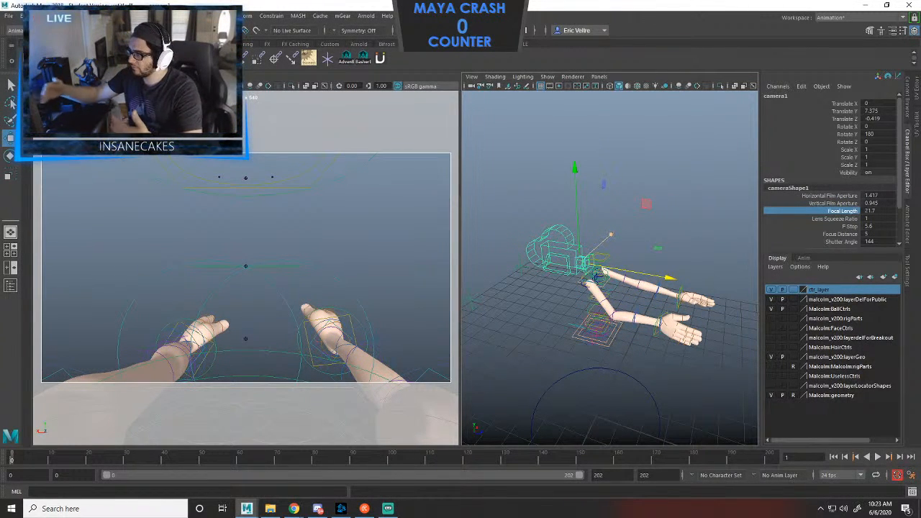
Try longer focal lengths on camera1, including 79.4 and 35, and settle the Focal Length at 21.5.
{"action": "left_click_drag", "start_coordinate": [604, 288], "coordinate": [651, 270], "text": "alt"}
{"action": "key", "text": "q"}
{"action": "middle_click_drag", "start_coordinate": [612, 216], "coordinate": [856, 216]}
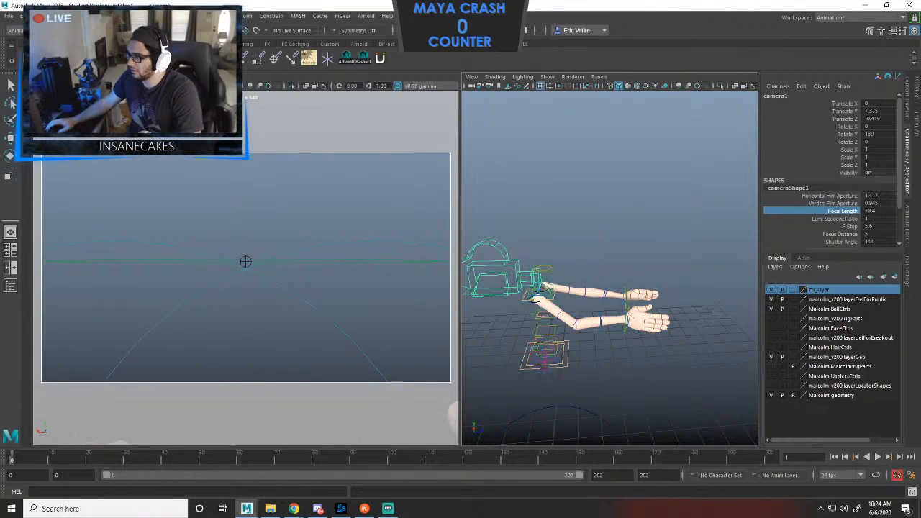
{"action": "middle_click_drag", "start_coordinate": [856, 216], "coordinate": [882, 216]}
{"action": "left_click", "coordinate": [878, 211]}
{"action": "type", "text": "35"}
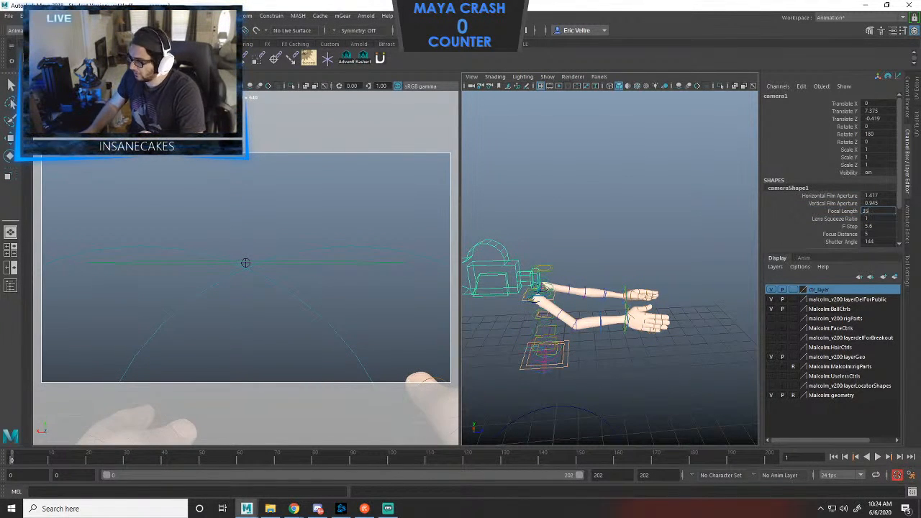
{"action": "key", "text": "Return"}
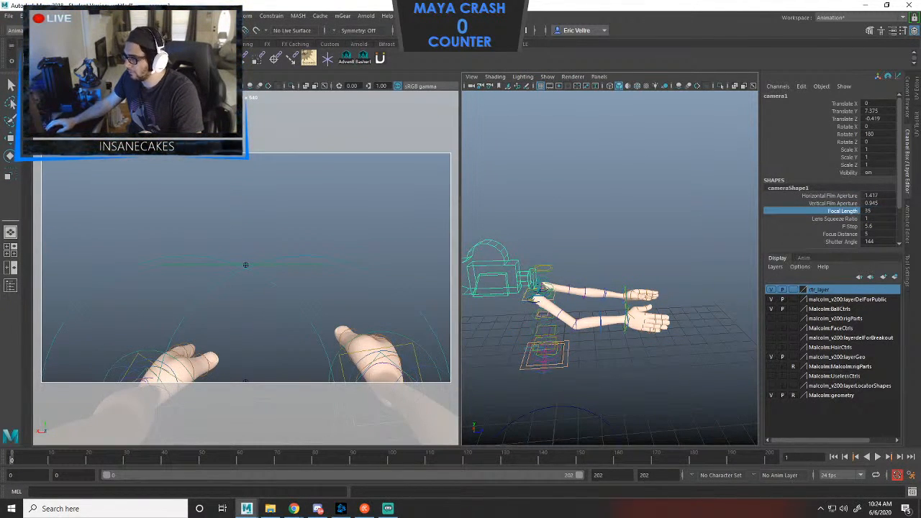
{"action": "middle_click_drag", "start_coordinate": [274, 283], "coordinate": [233, 273]}
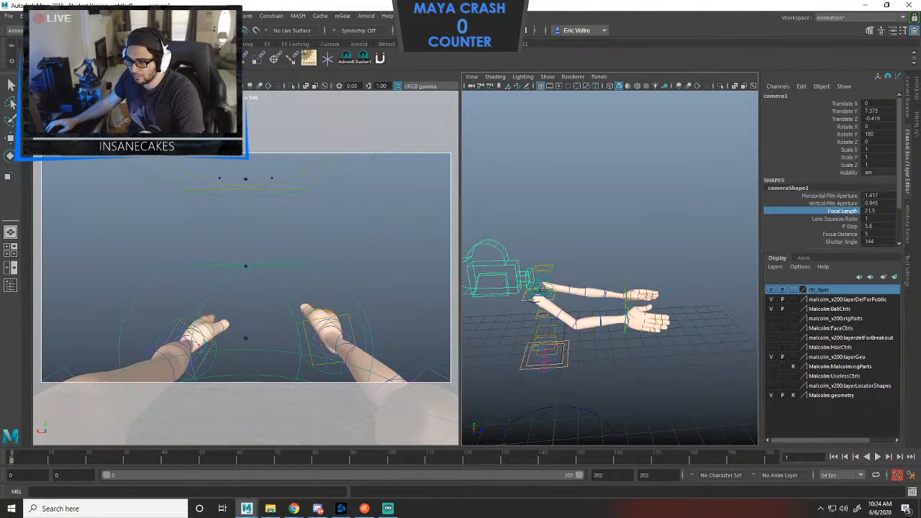
{"action": "left_click", "coordinate": [235, 244]}
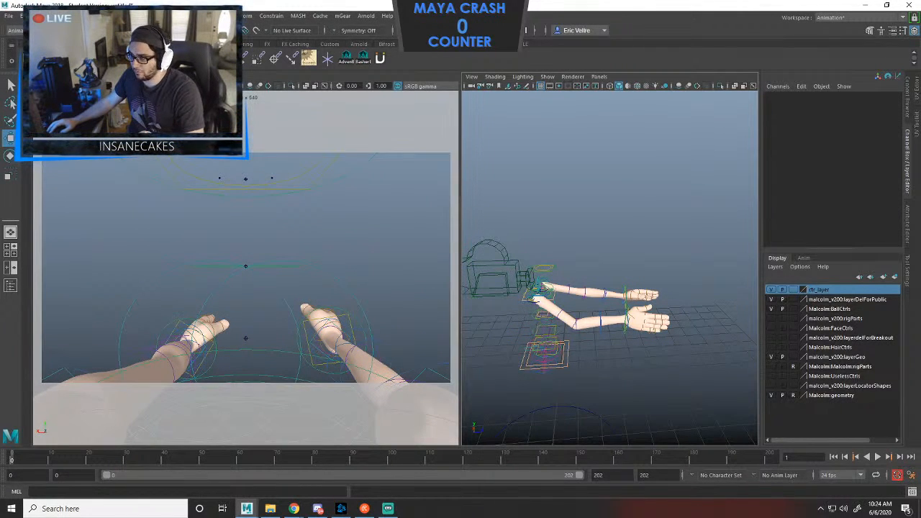
Select the head control ctlHead and camera1, and try a Parent constraint between them with Maintain offset on.
{"action": "left_click", "coordinate": [505, 264]}
{"action": "middle_click_drag", "start_coordinate": [520, 274], "coordinate": [596, 269], "text": "alt"}
{"action": "right_click_drag", "start_coordinate": [596, 269], "coordinate": [697, 272], "text": "alt"}
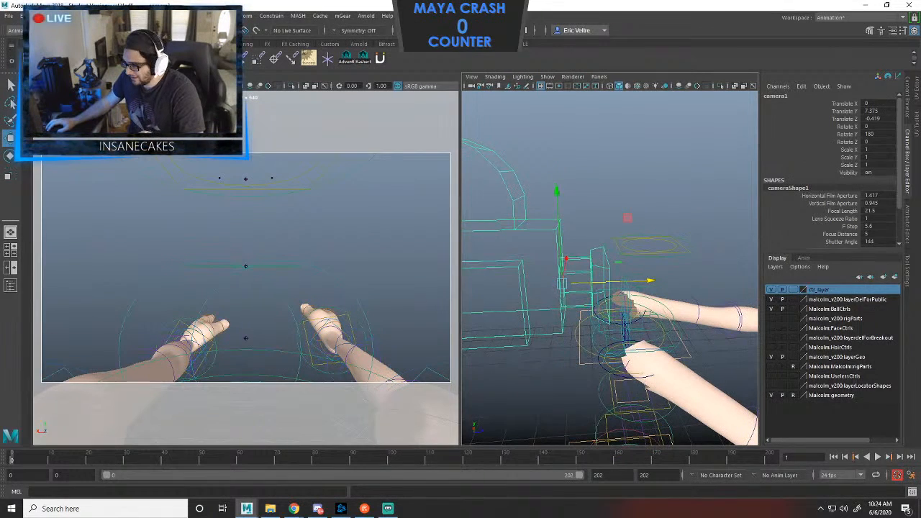
{"action": "left_click", "coordinate": [687, 252]}
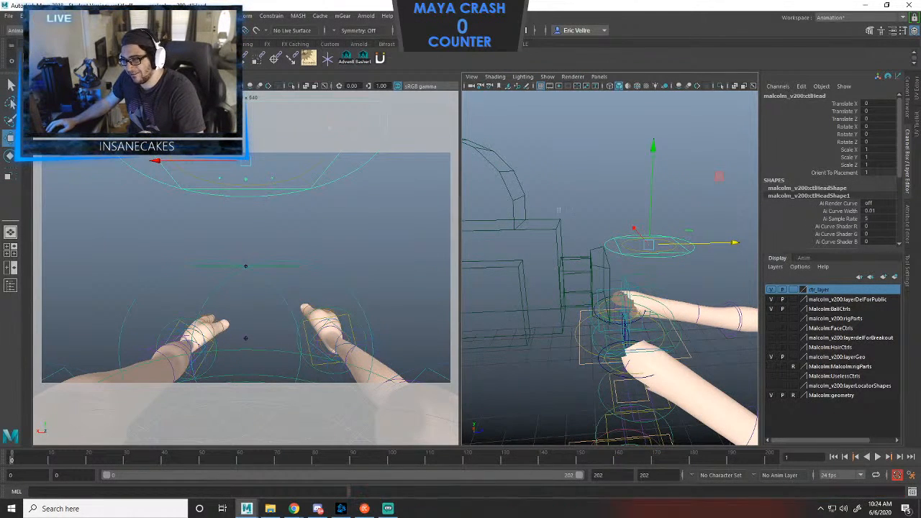
{"action": "left_click", "coordinate": [587, 252]}
{"action": "key", "text": "space"}
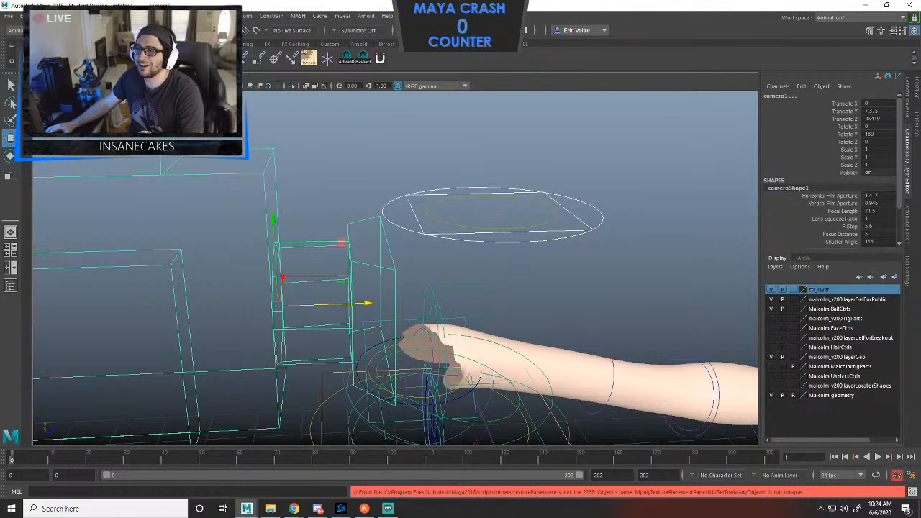
{"action": "left_click", "coordinate": [271, 16]}
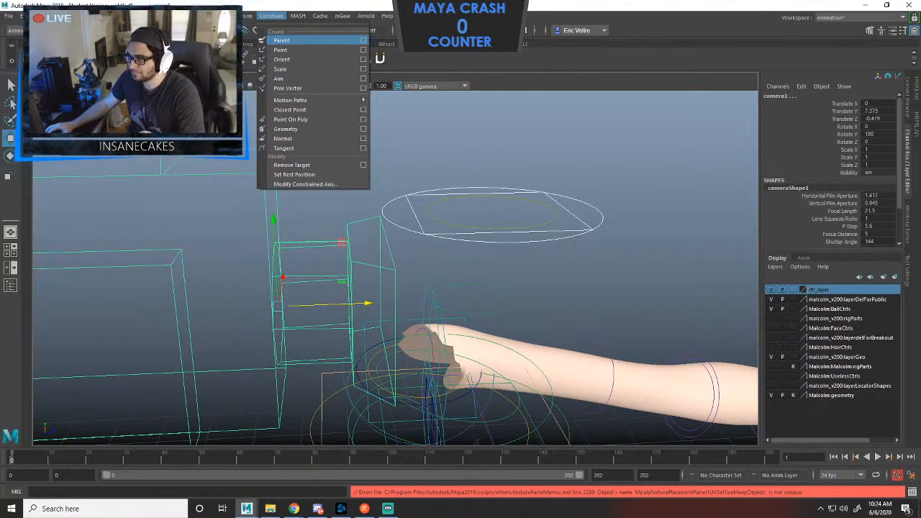
{"action": "left_click", "coordinate": [362, 40]}
{"action": "left_click_drag", "start_coordinate": [669, 182], "coordinate": [739, 170]}
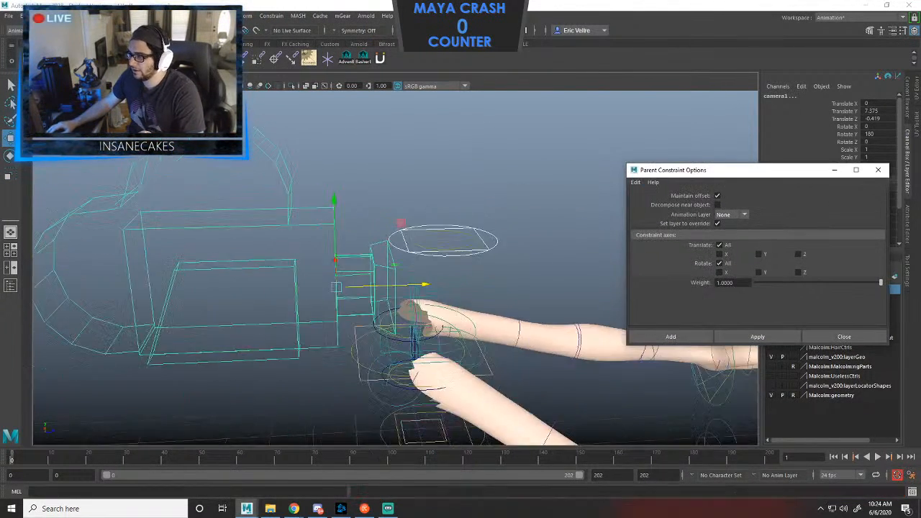
{"action": "left_click_drag", "start_coordinate": [460, 288], "coordinate": [435, 288], "text": "alt"}
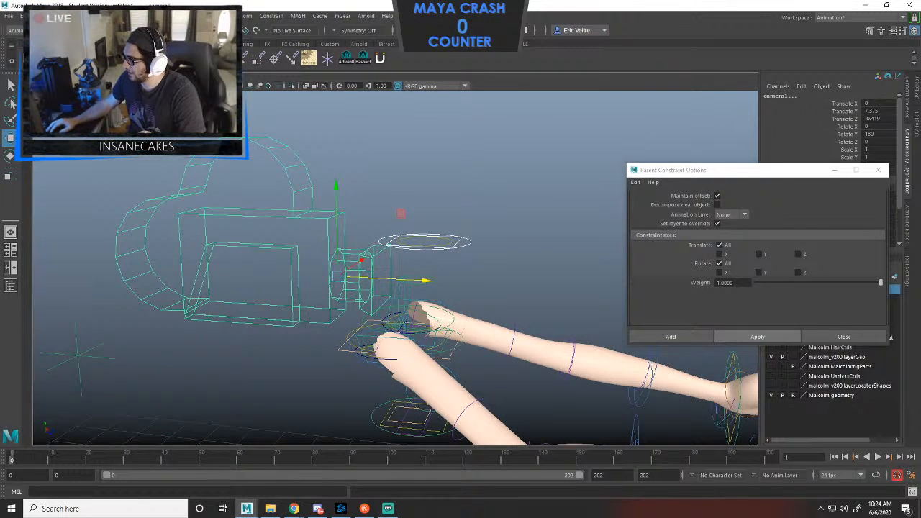
{"action": "left_click", "coordinate": [757, 337]}
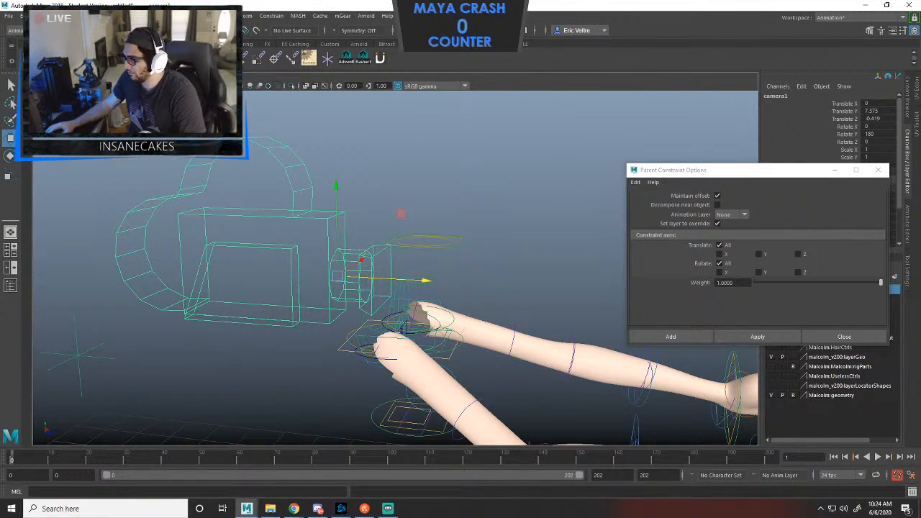
Reselect the head control followed by camera1 and apply the Parent constraint on all translate and rotate axes.
{"action": "left_click", "coordinate": [551, 232]}
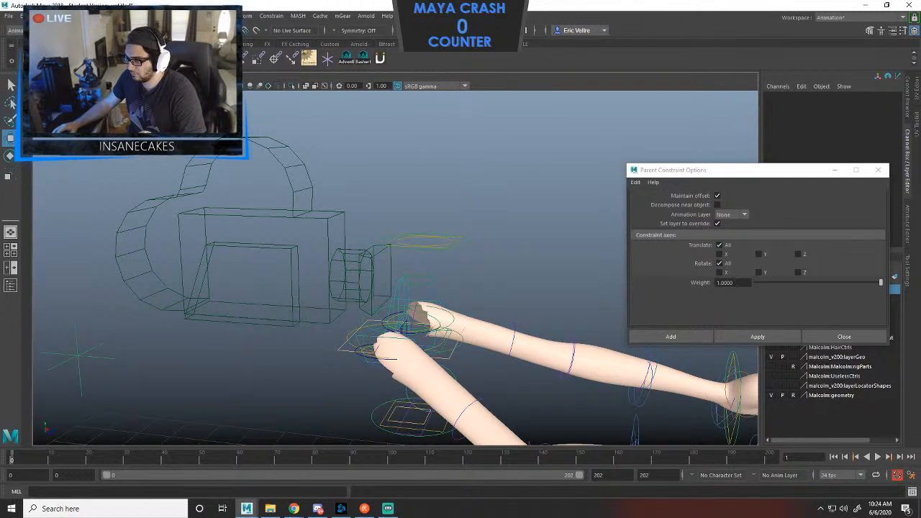
{"action": "left_click", "coordinate": [458, 241]}
{"action": "left_click", "coordinate": [309, 168], "text": "shift"}
{"action": "left_click", "coordinate": [757, 336]}
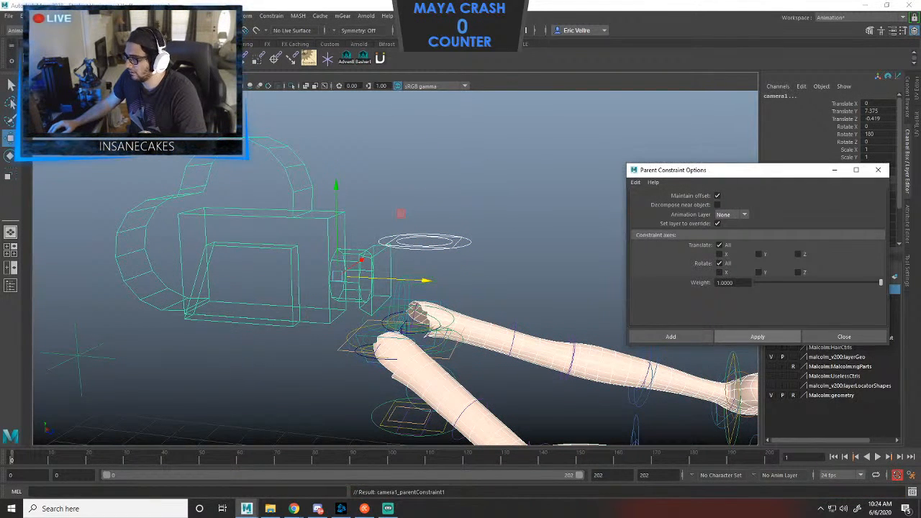
Test the camera constraint by rotating and moving the head control, undoing each change.
{"action": "left_click", "coordinate": [551, 232]}
{"action": "left_click_drag", "start_coordinate": [484, 222], "coordinate": [433, 277]}
{"action": "key", "text": "e"}
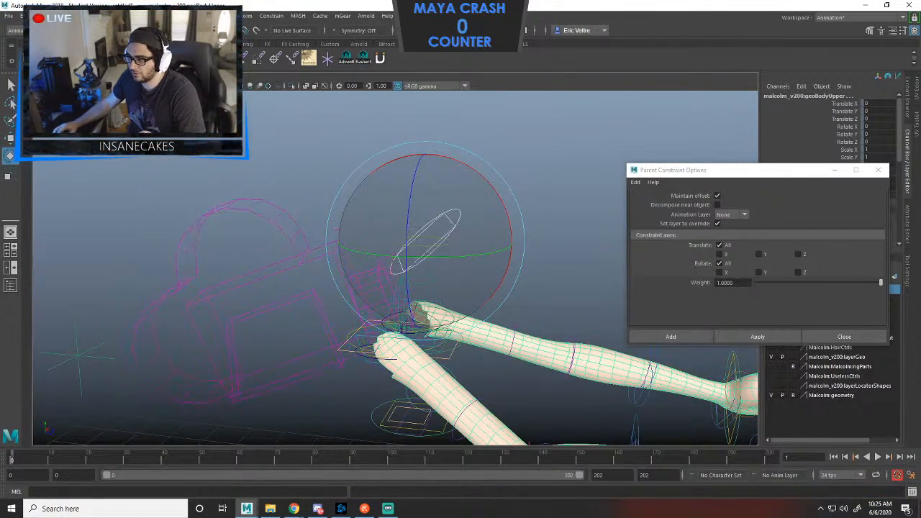
{"action": "key", "text": "ctrl+z"}
{"action": "key", "text": "w"}
{"action": "left_click_drag", "start_coordinate": [509, 245], "coordinate": [531, 246]}
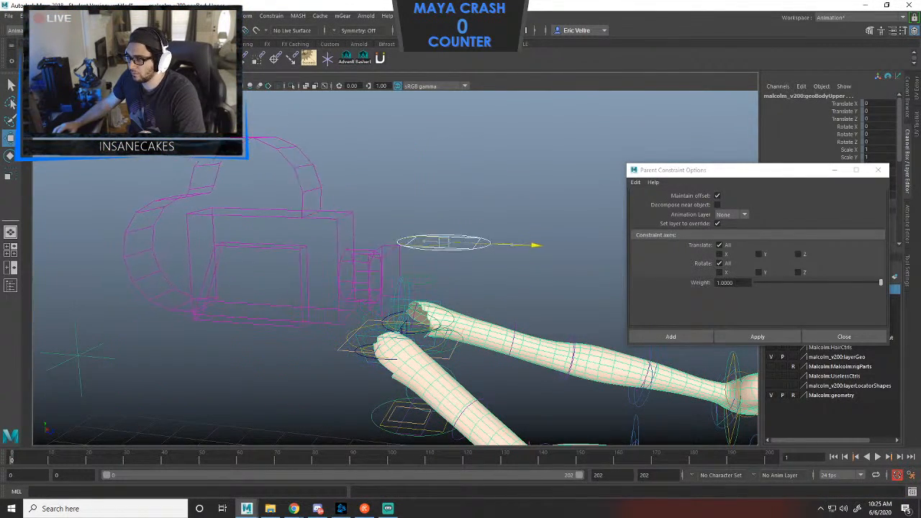
{"action": "left_click_drag", "start_coordinate": [422, 216], "coordinate": [425, 163]}
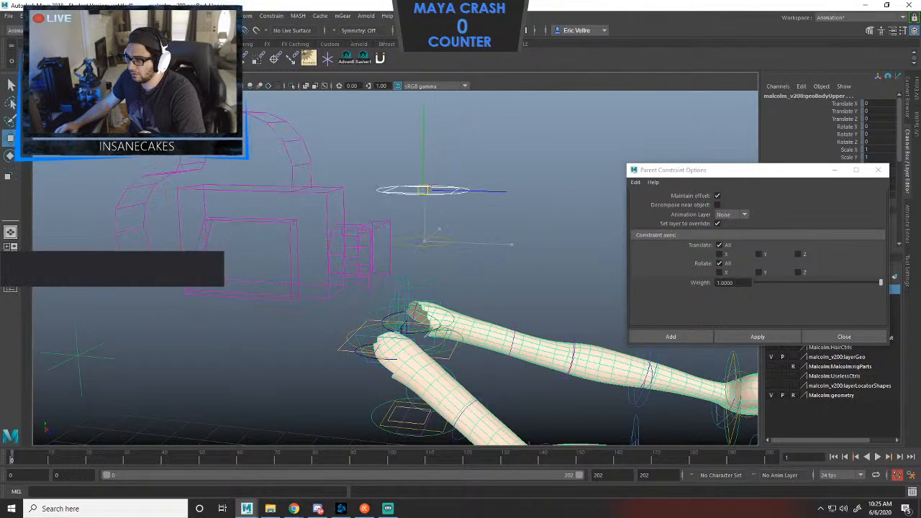
{"action": "key", "text": "ctrl+z"}
Try rotating the body pivot control ctlBodyPivot1, undo the rotation, and close the Parent Constraint Options.
{"action": "left_click", "coordinate": [406, 323]}
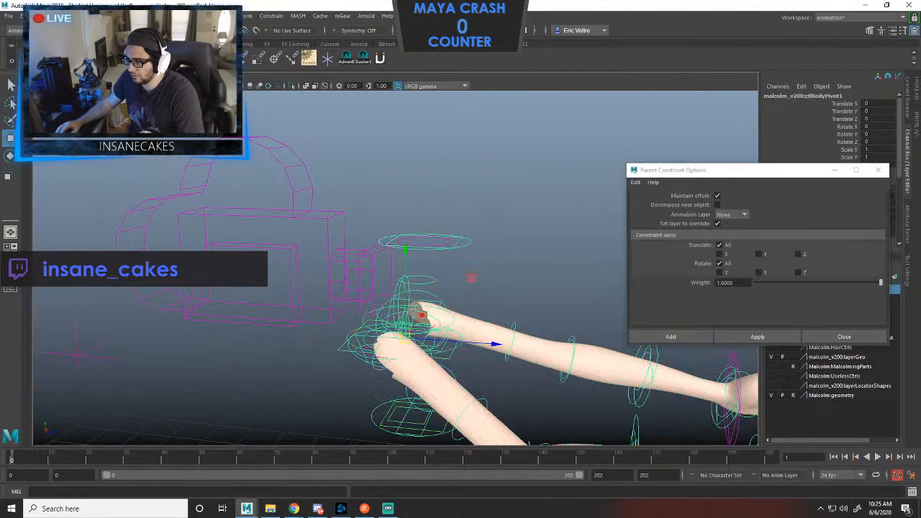
{"action": "key", "text": "e"}
{"action": "left_click_drag", "start_coordinate": [431, 316], "coordinate": [410, 333]}
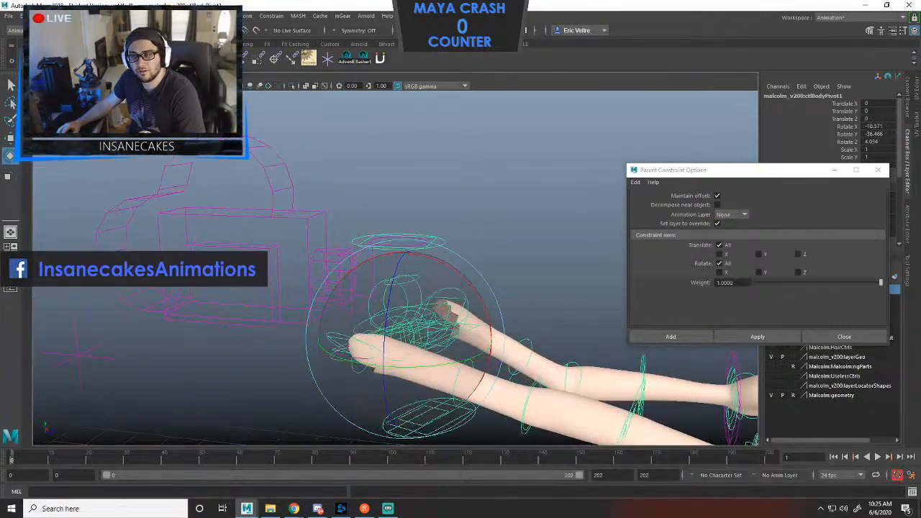
{"action": "key", "text": "ctrl+z"}
{"action": "key", "text": "ctrl+z"}
{"action": "key", "text": "ctrl+z"}
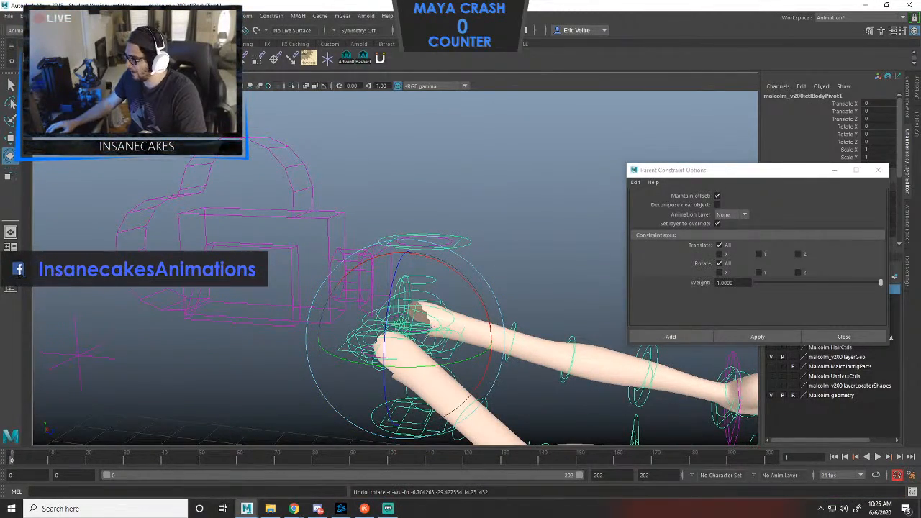
{"action": "left_click", "coordinate": [878, 170]}
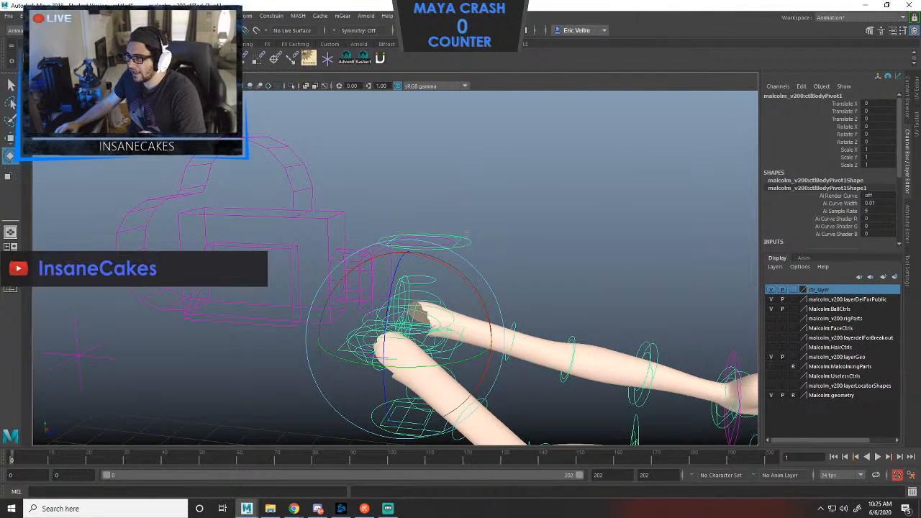
Test the camera constraint by rotating the body pivot control ctlBodyPivot1, and undo the rotation.
{"action": "key", "text": "ctrl+z"}
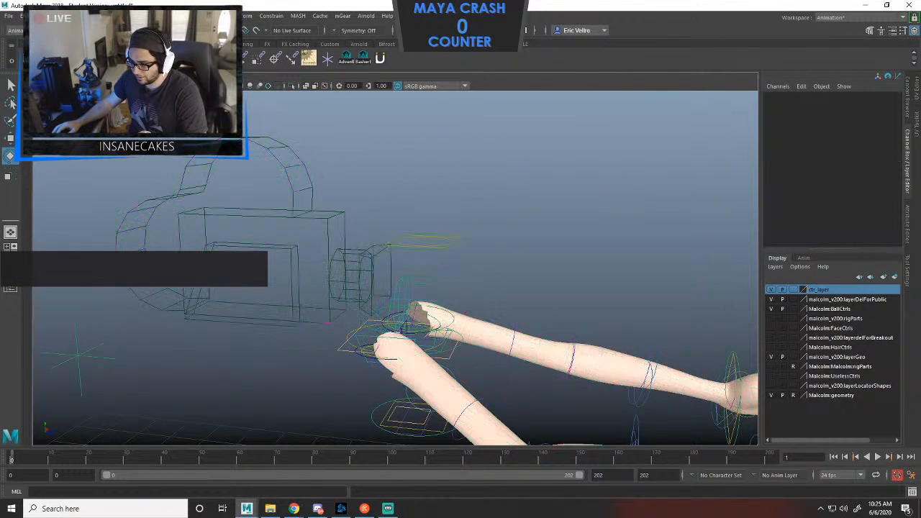
{"action": "left_click_drag", "start_coordinate": [432, 288], "coordinate": [317, 282], "text": "alt"}
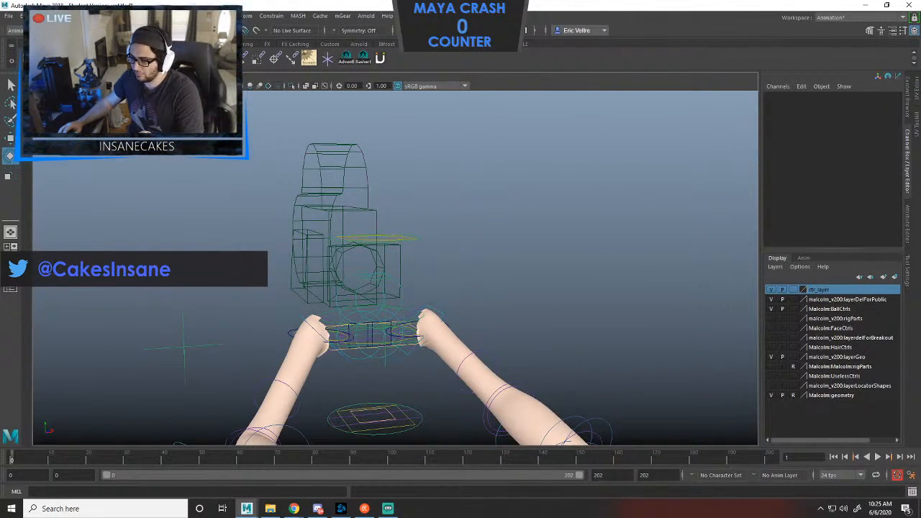
{"action": "left_click", "coordinate": [374, 237]}
{"action": "left_click_drag", "start_coordinate": [431, 288], "coordinate": [388, 331]}
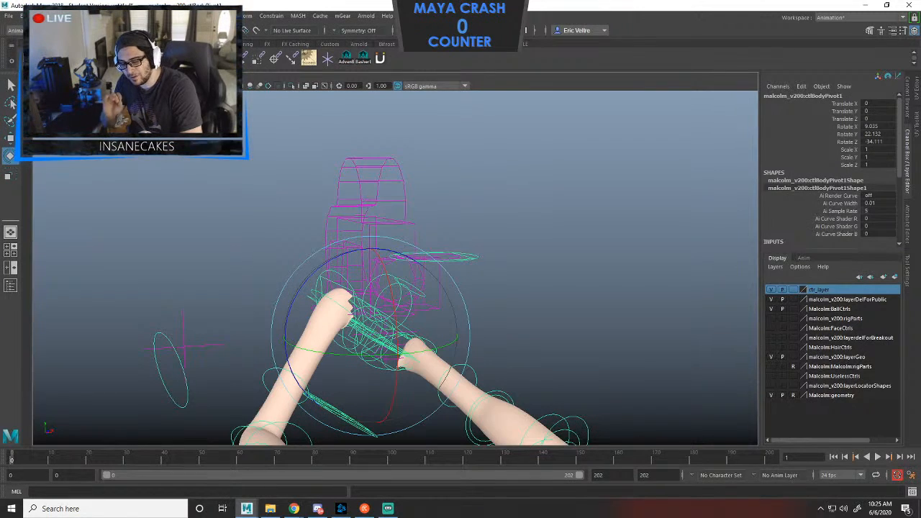
{"action": "key", "text": "ctrl+z"}
{"action": "key", "text": "ctrl+z"}
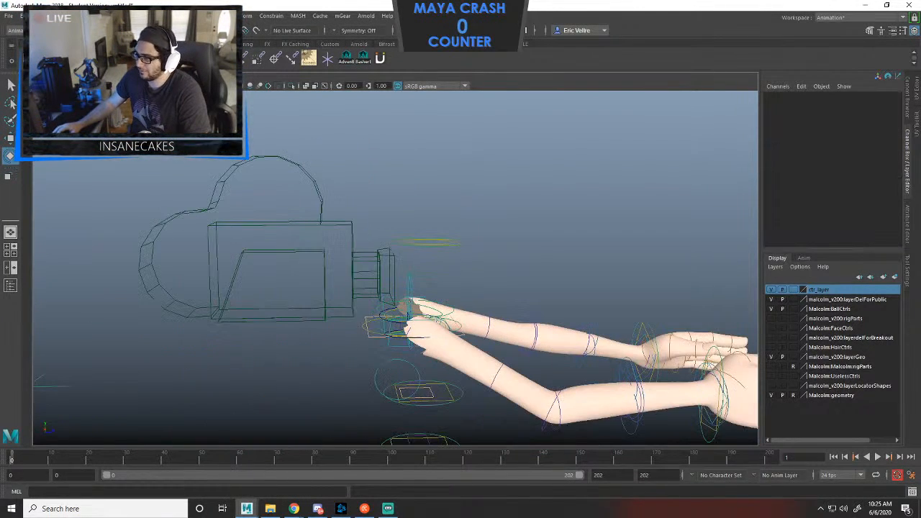
Show the camera and perspective views side by side, test-rotate the head control ctlHead, and undo the rotation.
{"action": "key", "text": "space"}
{"action": "left_click", "coordinate": [339, 267]}
{"action": "left_click_drag", "start_coordinate": [611, 302], "coordinate": [658, 284], "text": "alt"}
{"action": "left_click", "coordinate": [246, 179]}
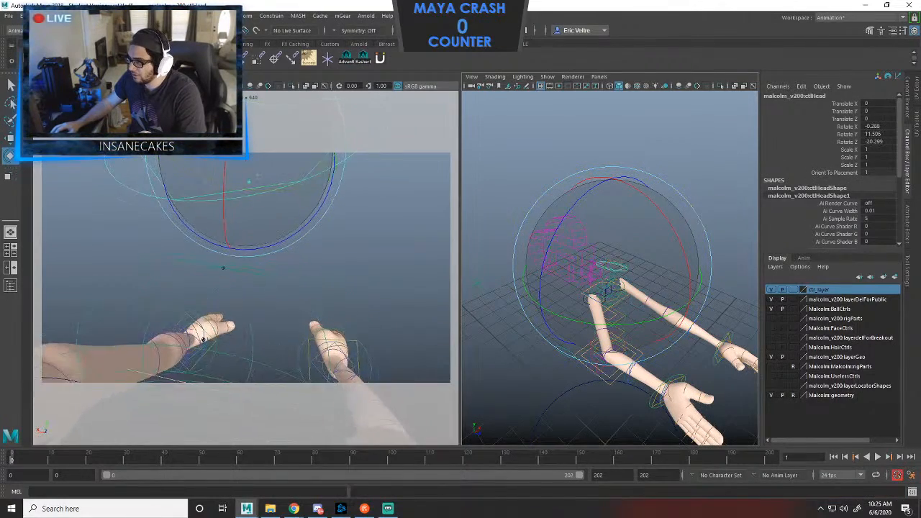
{"action": "left_click_drag", "start_coordinate": [259, 216], "coordinate": [245, 216]}
{"action": "left_click", "coordinate": [611, 180]}
{"action": "left_click_drag", "start_coordinate": [611, 180], "coordinate": [648, 215], "text": "alt"}
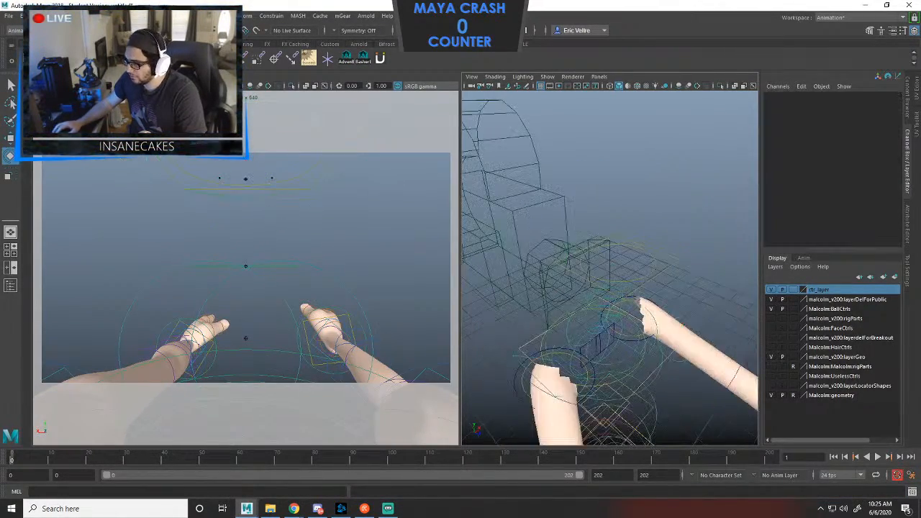
Test-rotate ctlBodyPivot1 while watching the camera view, undo the rotation, and clear the selection.
{"action": "left_click", "coordinate": [558, 360]}
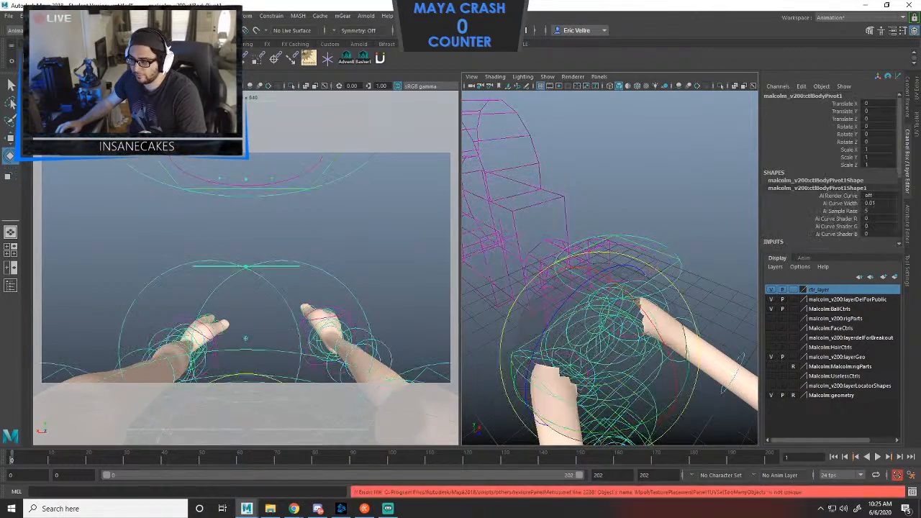
{"action": "mouse_move", "coordinate": [619, 338]}
{"action": "left_mouse_down"}
{"action": "mouse_move", "coordinate": [687, 324]}
{"action": "mouse_move", "coordinate": [611, 349]}
{"action": "mouse_move", "coordinate": [630, 356]}
{"action": "mouse_move", "coordinate": [612, 345]}
{"action": "left_mouse_up"}
{"action": "key", "text": "ctrl+z"}
{"action": "key", "text": "ctrl+z"}
{"action": "key", "text": "ctrl+z"}
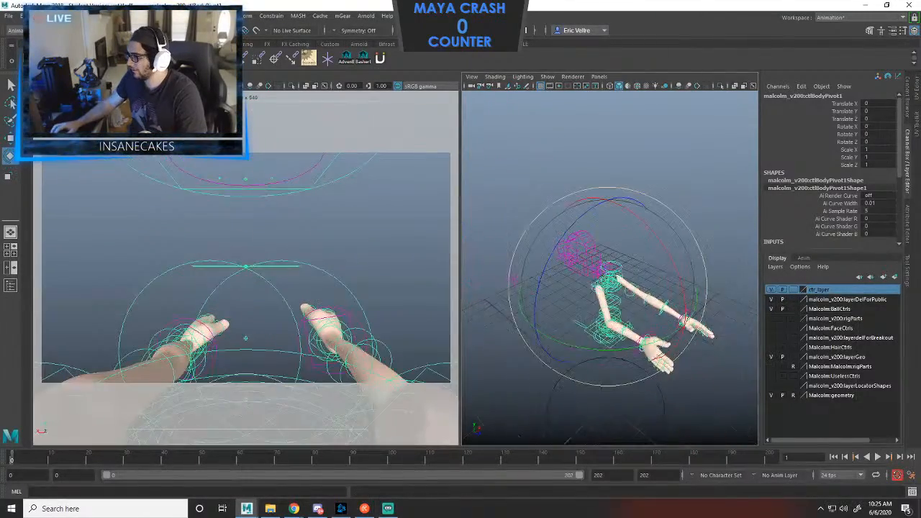
{"action": "key", "text": "space"}
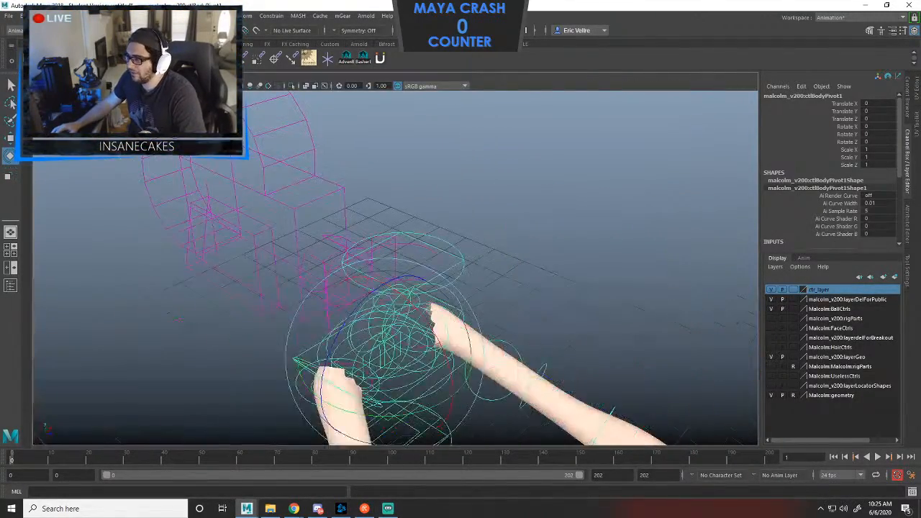
{"action": "left_click_drag", "start_coordinate": [461, 287], "coordinate": [402, 302], "text": "alt"}
{"action": "key", "text": "space"}
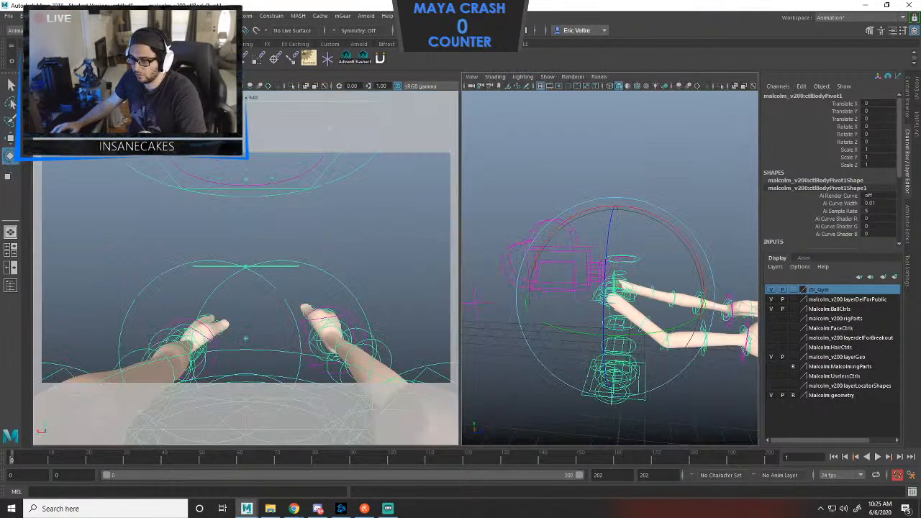
{"action": "key", "text": "ctrl+z"}
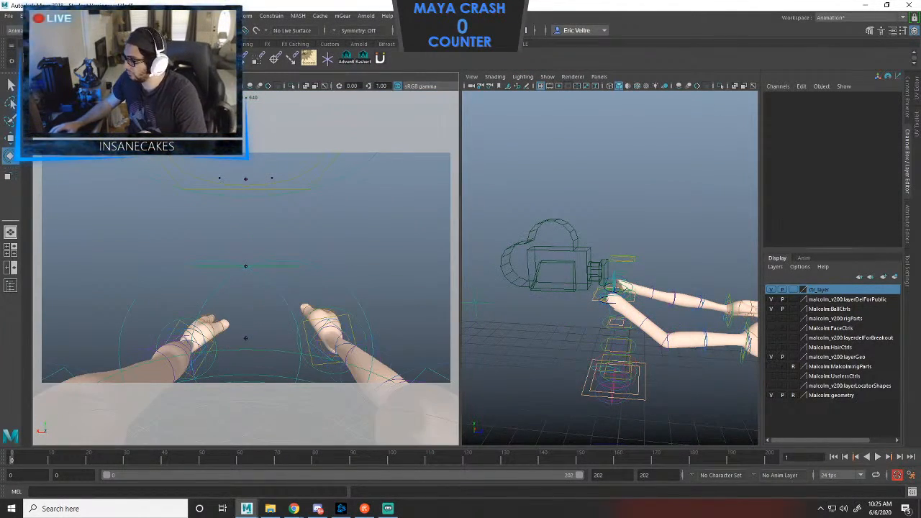
Lock all translate and rotate channels of camera1, then deselect it.
{"action": "left_click", "coordinate": [576, 267]}
{"action": "left_click_drag", "start_coordinate": [842, 103], "coordinate": [843, 142]}
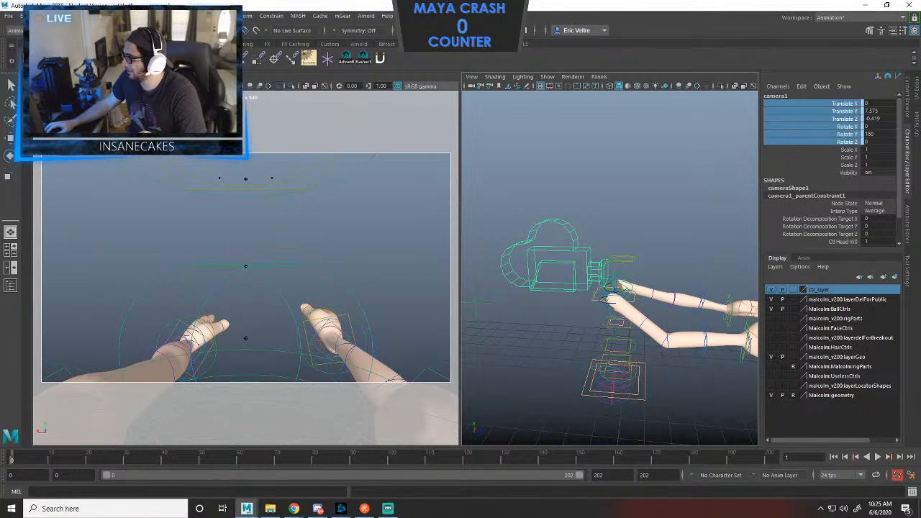
{"action": "right_click", "coordinate": [809, 131]}
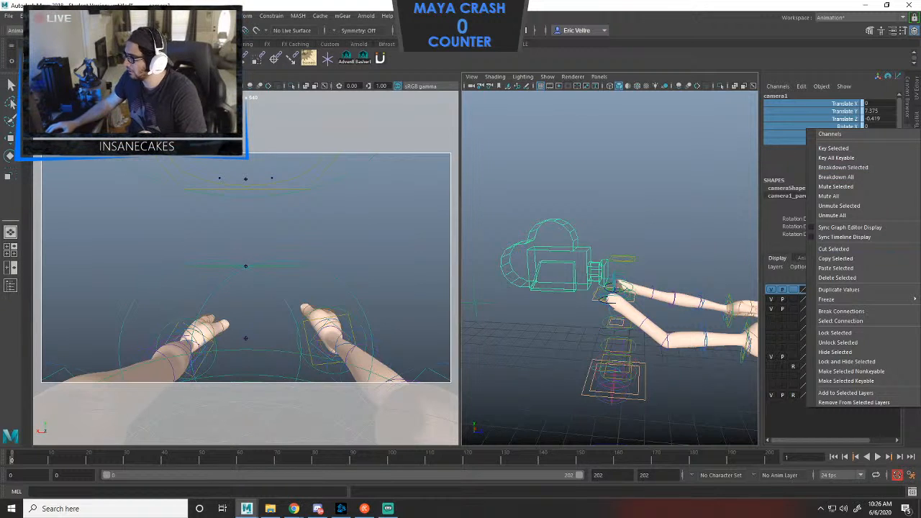
{"action": "left_click", "coordinate": [835, 333]}
{"action": "left_click", "coordinate": [691, 201]}
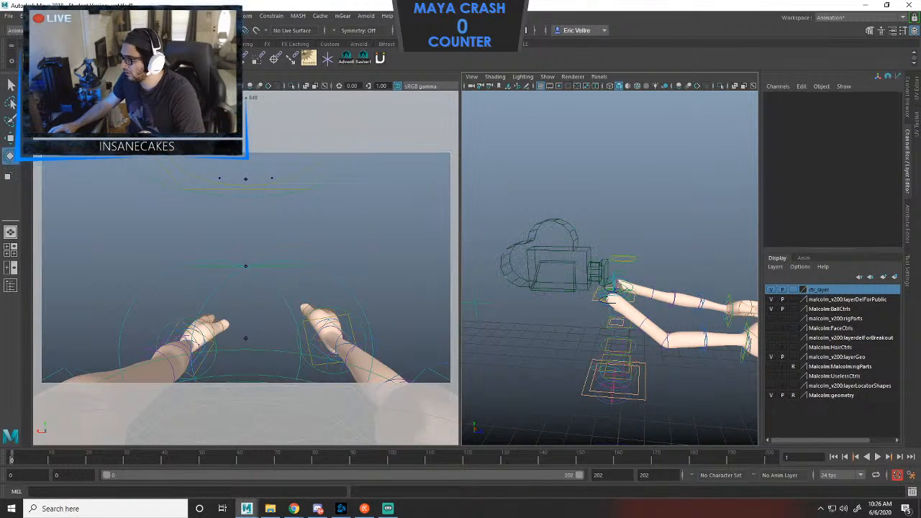
Test the right arm IK control ctlArmIkRt by moving it forward and back while watching the camera view.
{"action": "middle_click_drag", "start_coordinate": [690, 288], "coordinate": [575, 274], "text": "alt"}
{"action": "left_click_drag", "start_coordinate": [575, 274], "coordinate": [586, 275], "text": "alt"}
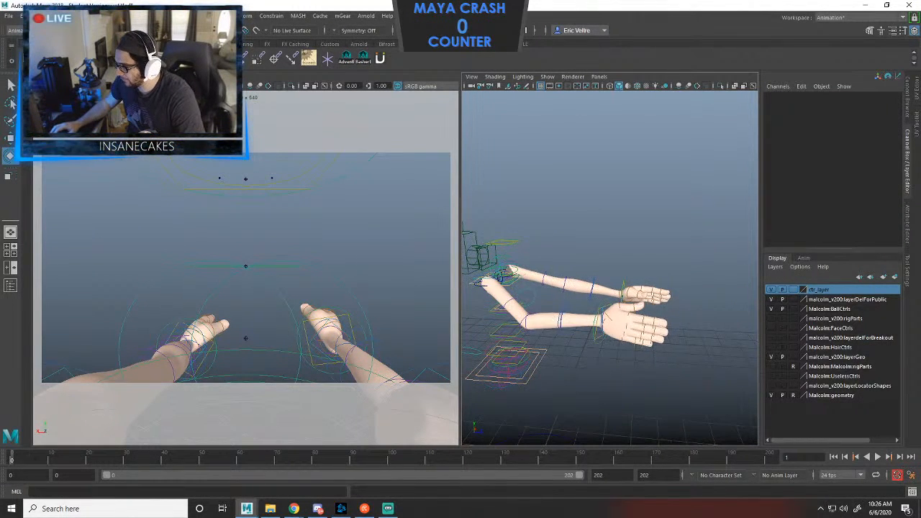
{"action": "left_click", "coordinate": [623, 288]}
{"action": "left_click", "coordinate": [690, 173]}
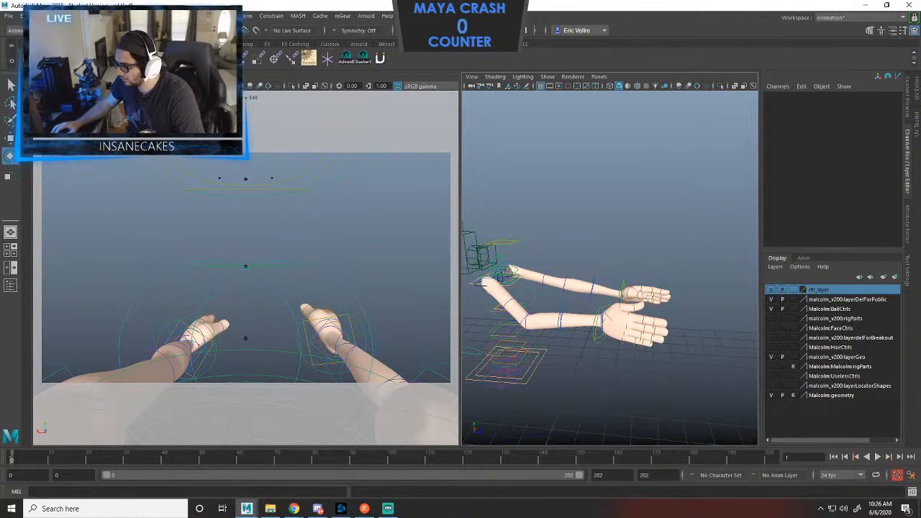
{"action": "left_click", "coordinate": [596, 334]}
{"action": "key", "text": "w"}
{"action": "left_click_drag", "start_coordinate": [694, 325], "coordinate": [730, 327]}
{"action": "middle_click_drag", "start_coordinate": [647, 316], "coordinate": [735, 322], "text": "alt"}
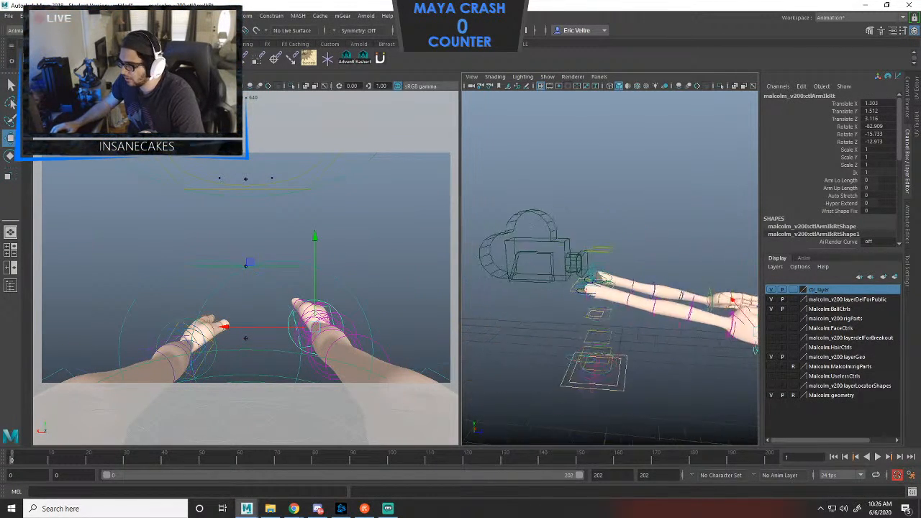
{"action": "left_click_drag", "start_coordinate": [726, 324], "coordinate": [709, 328], "text": "alt"}
{"action": "left_click_drag", "start_coordinate": [745, 354], "coordinate": [636, 363]}
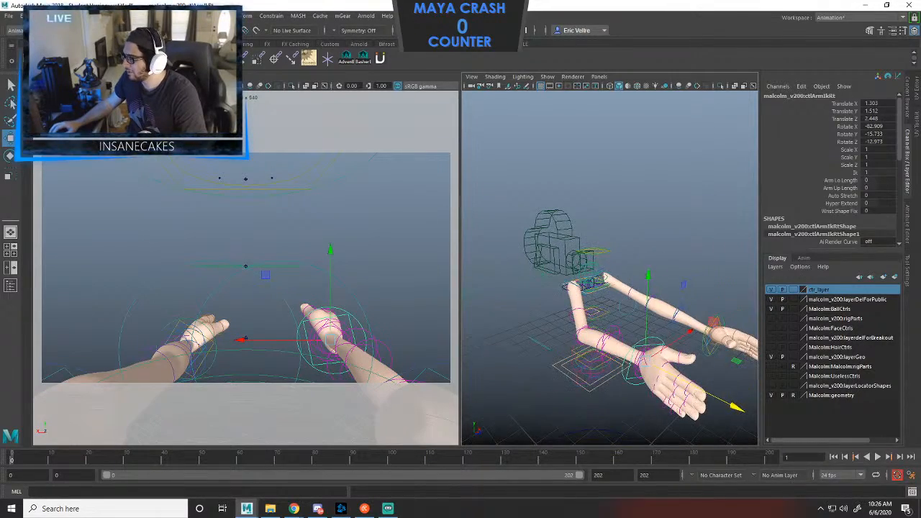
{"action": "left_click", "coordinate": [626, 234]}
{"action": "key", "text": "space"}
{"action": "right_click_drag", "start_coordinate": [617, 247], "coordinate": [587, 252], "text": "alt"}
{"action": "left_click_drag", "start_coordinate": [586, 252], "coordinate": [641, 264], "text": "alt"}
{"action": "right_click_drag", "start_coordinate": [641, 265], "coordinate": [587, 268], "text": "alt"}
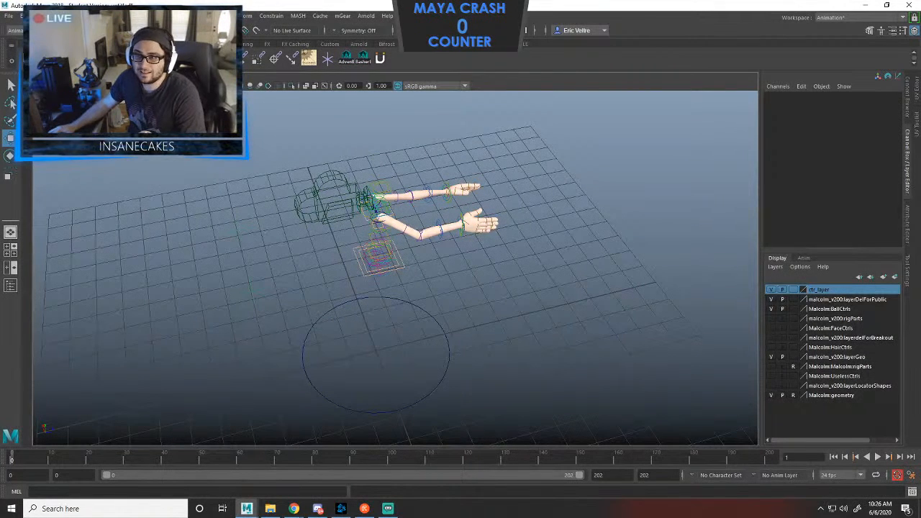
{"action": "left_click", "coordinate": [43, 16]}
{"action": "mouse_move", "coordinate": [86, 48]}
{"action": "left_click", "coordinate": [186, 59]}
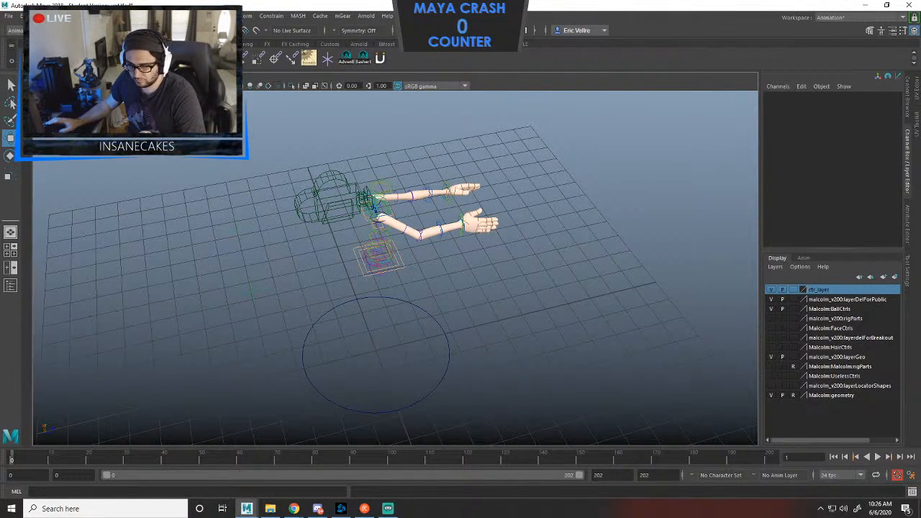
{"action": "left_click", "coordinate": [8, 15]}
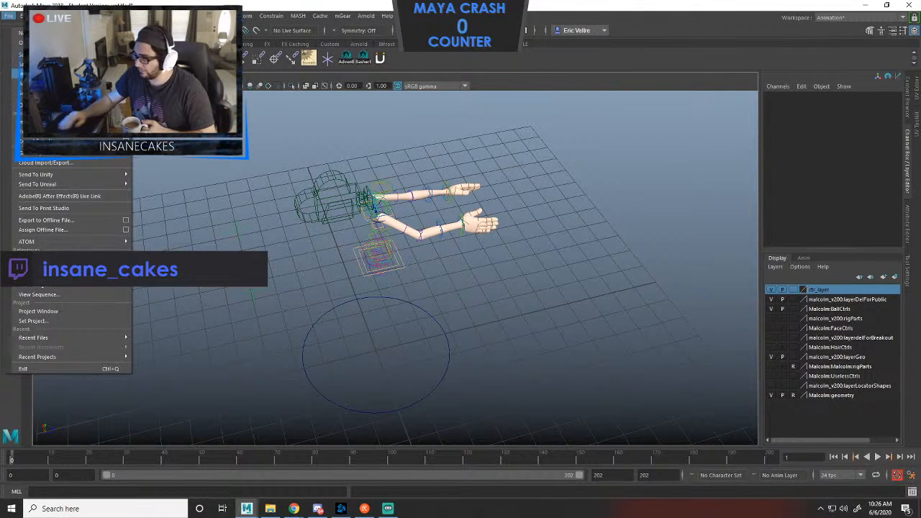
{"action": "left_click", "coordinate": [65, 16]}
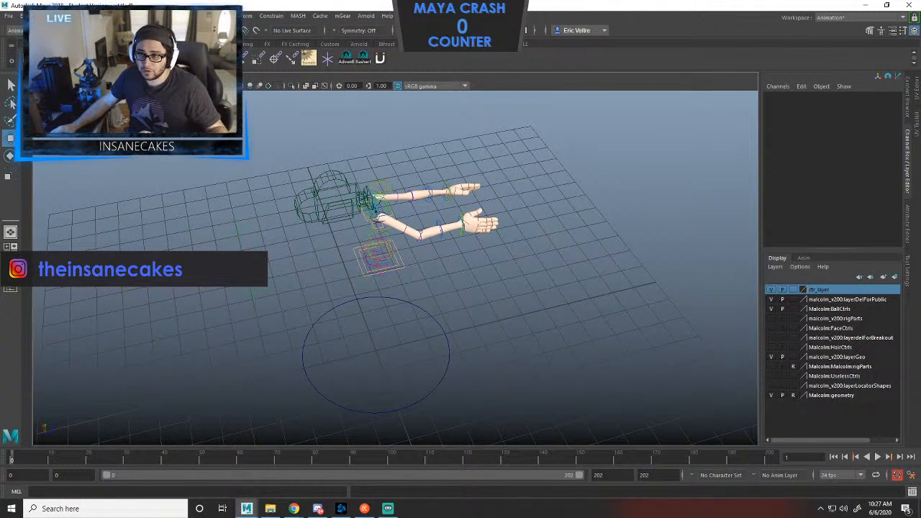
Save the scene as pov_Rig2 in Maya Binary format in the Rigs folder, one level above malcolm_v200.
{"action": "left_click", "coordinate": [8, 15]}
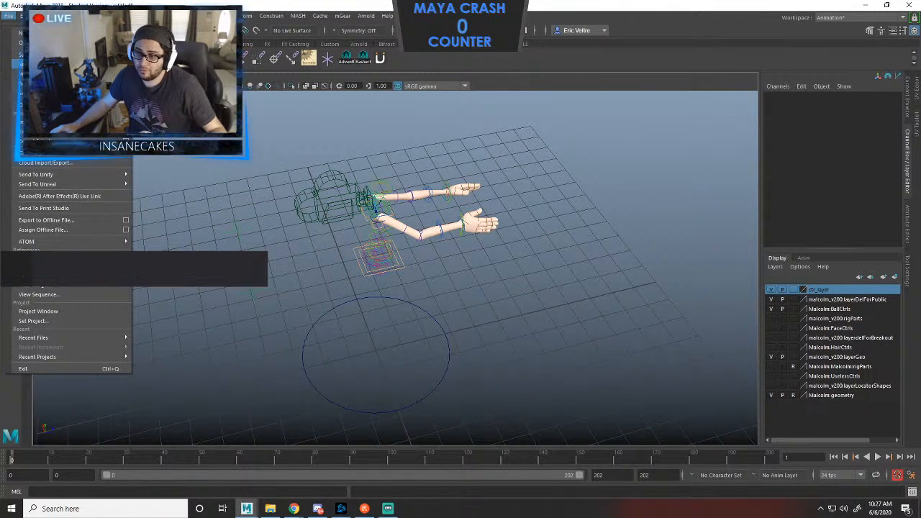
{"action": "left_click", "coordinate": [33, 64]}
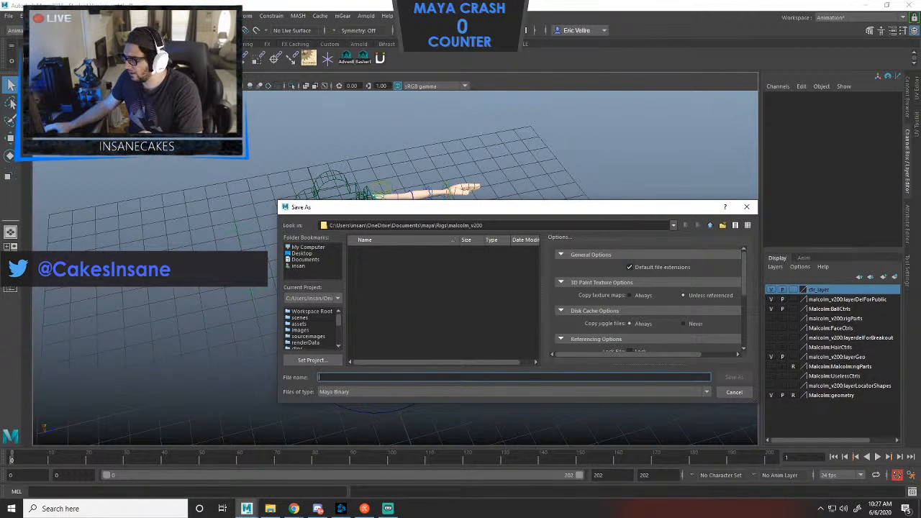
{"action": "left_click", "coordinate": [710, 226]}
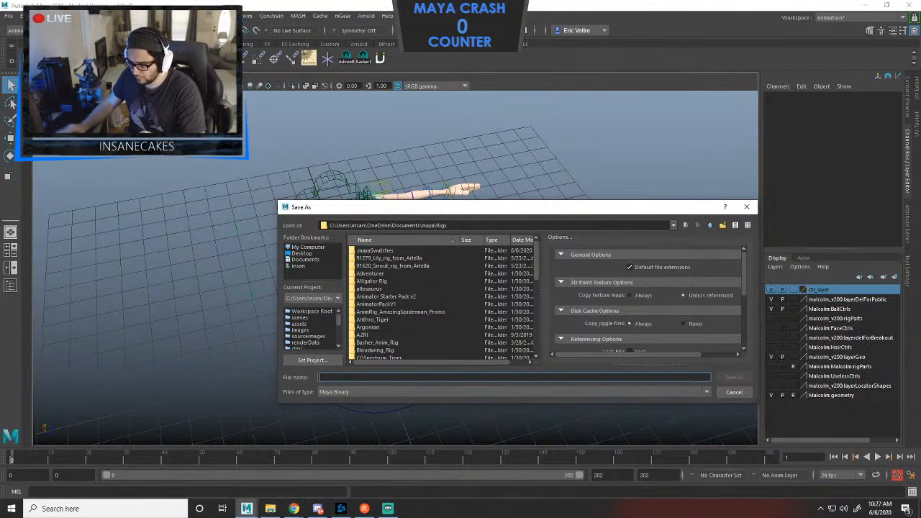
{"action": "type", "text": "pov"}
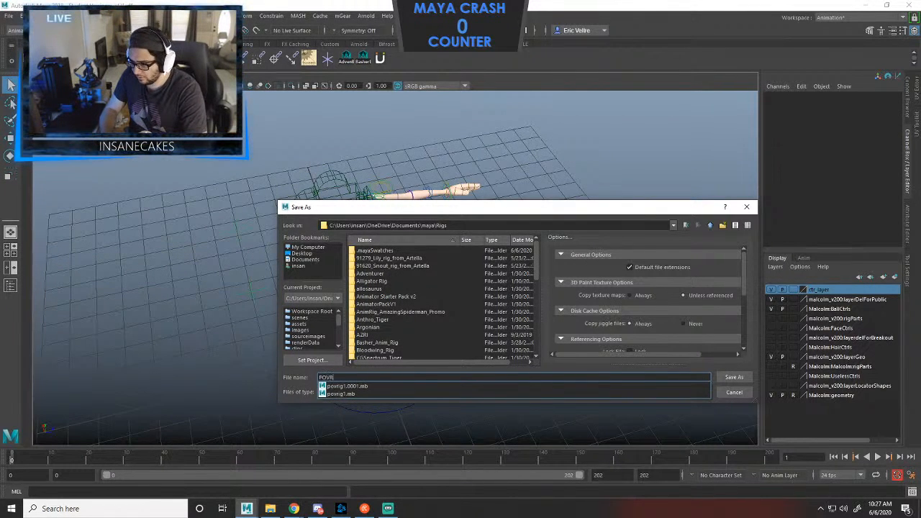
{"action": "key", "text": "BackSpace"}
{"action": "key", "text": "BackSpace"}
{"action": "key", "text": "BackSpace"}
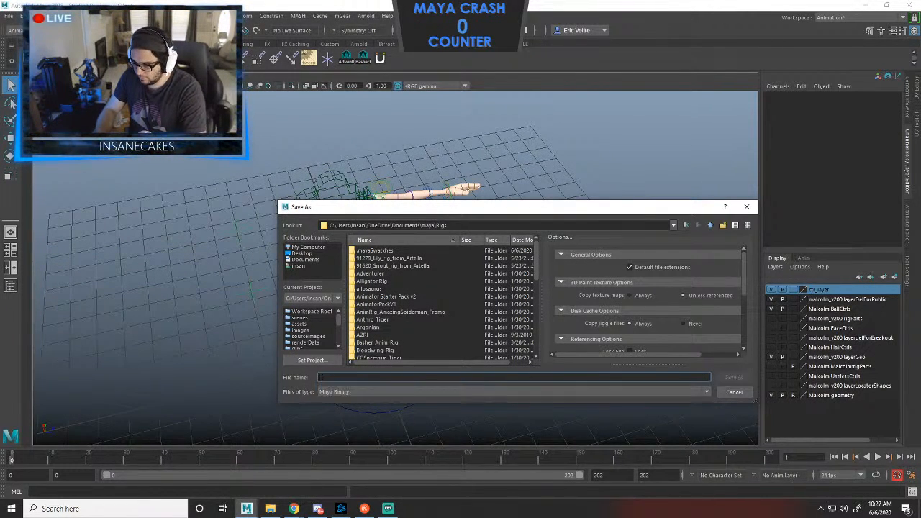
{"action": "type", "text": "pov"}
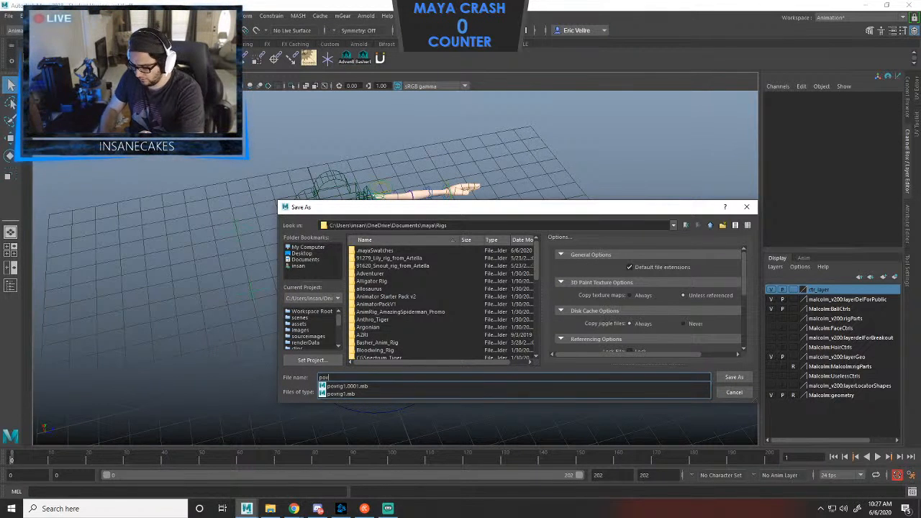
{"action": "type", "text": "_Rige"}
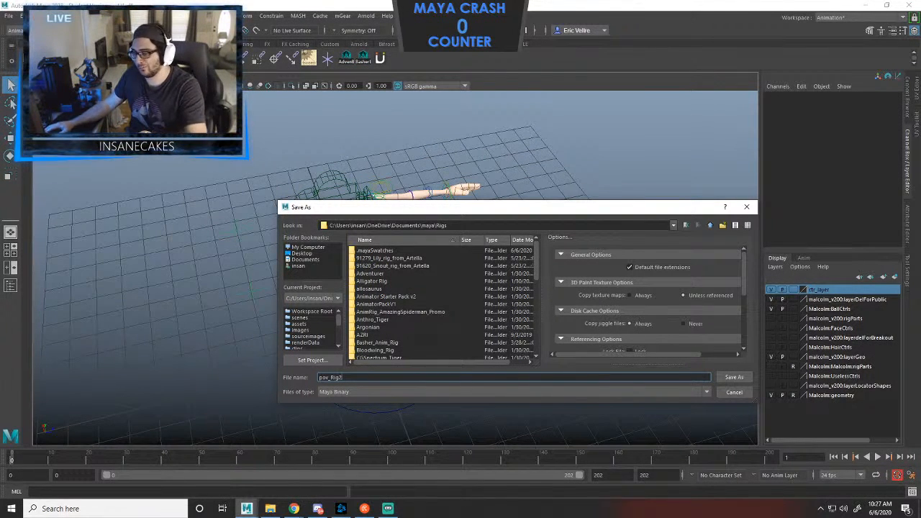
{"action": "key", "text": "Return"}
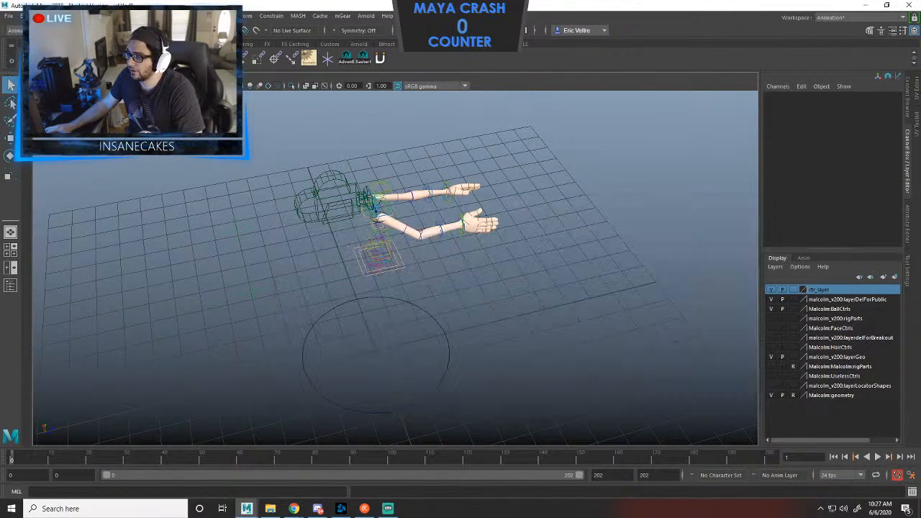
{"action": "left_click", "coordinate": [441, 263]}
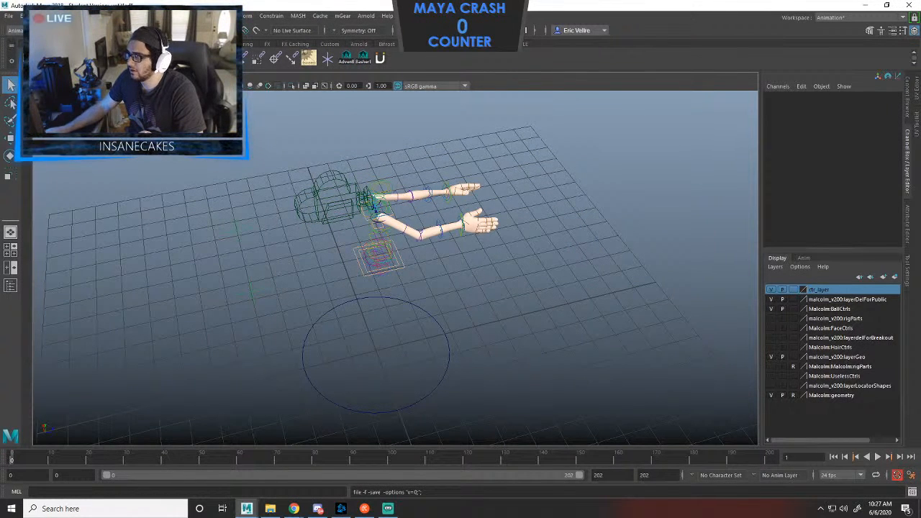
Start a new empty scene and open the Project Window for defining a new project.
{"action": "left_click", "coordinate": [9, 15]}
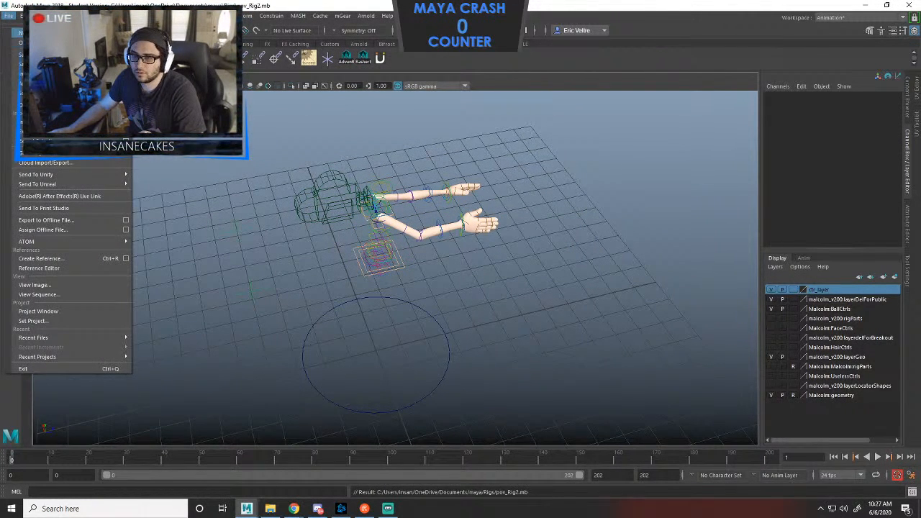
{"action": "left_click", "coordinate": [32, 33]}
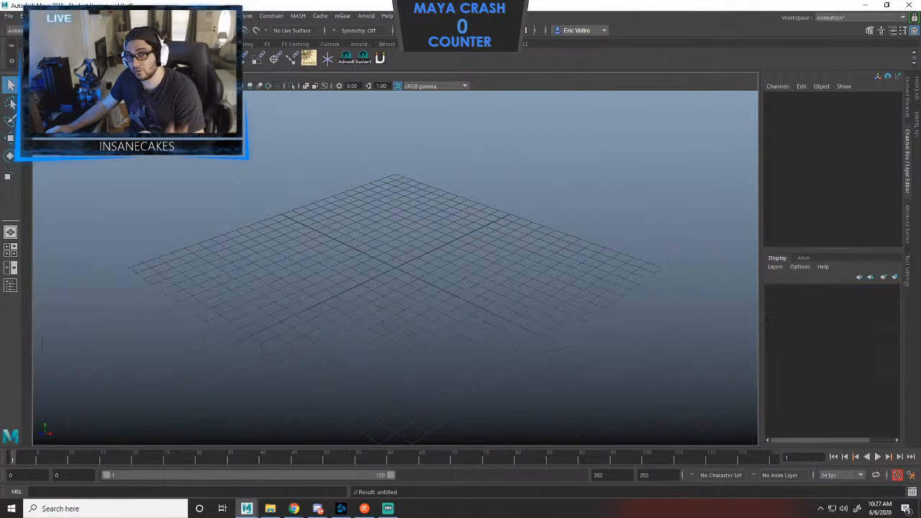
{"action": "left_click", "coordinate": [10, 16]}
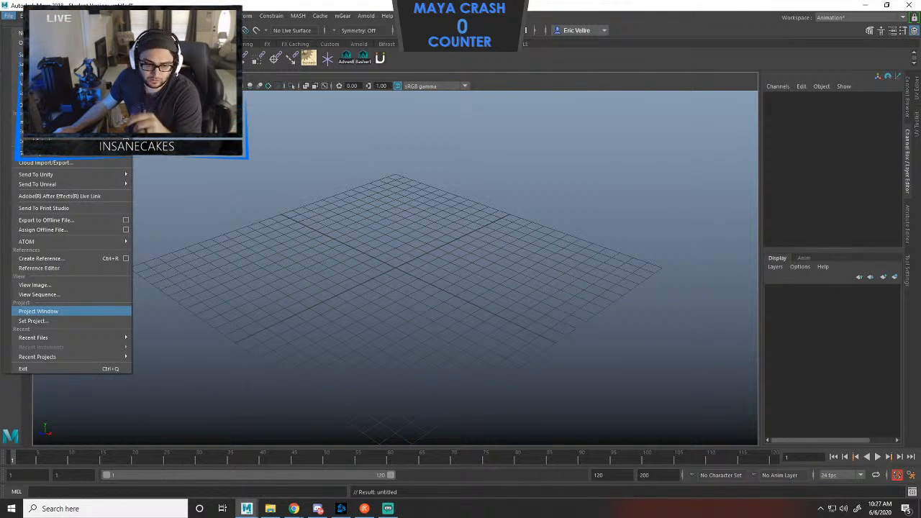
{"action": "left_click", "coordinate": [38, 311]}
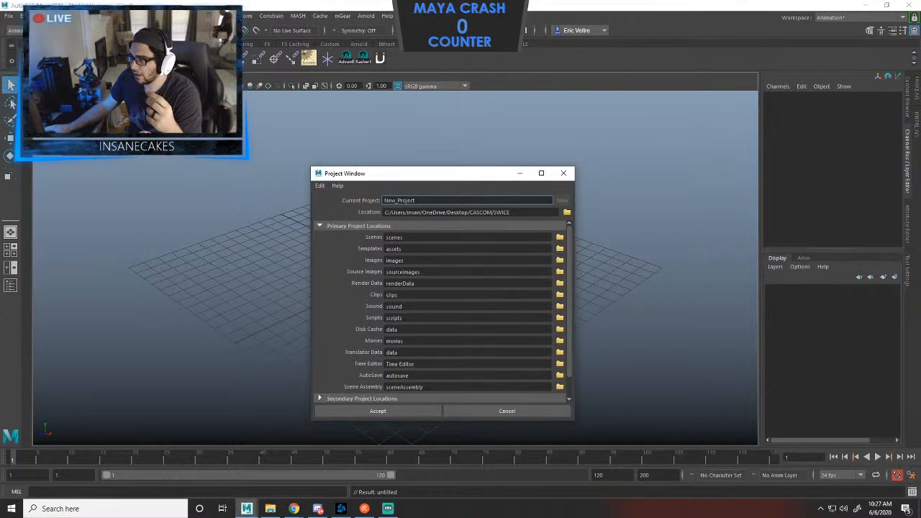
Set the new project's location to the maya/projects folder inside Documents.
{"action": "left_click", "coordinate": [567, 212]}
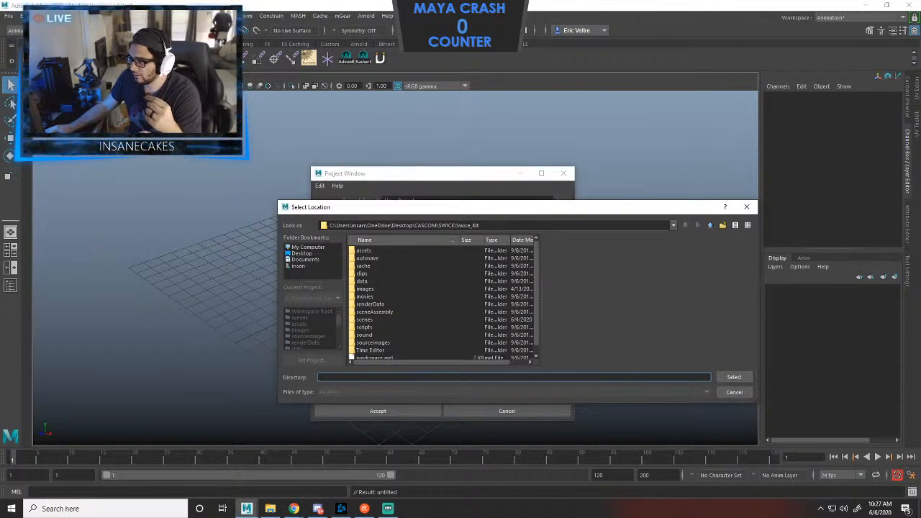
{"action": "left_click", "coordinate": [305, 260]}
{"action": "scroll", "coordinate": [440, 302], "scroll_direction": "down", "scroll_amount": 6}
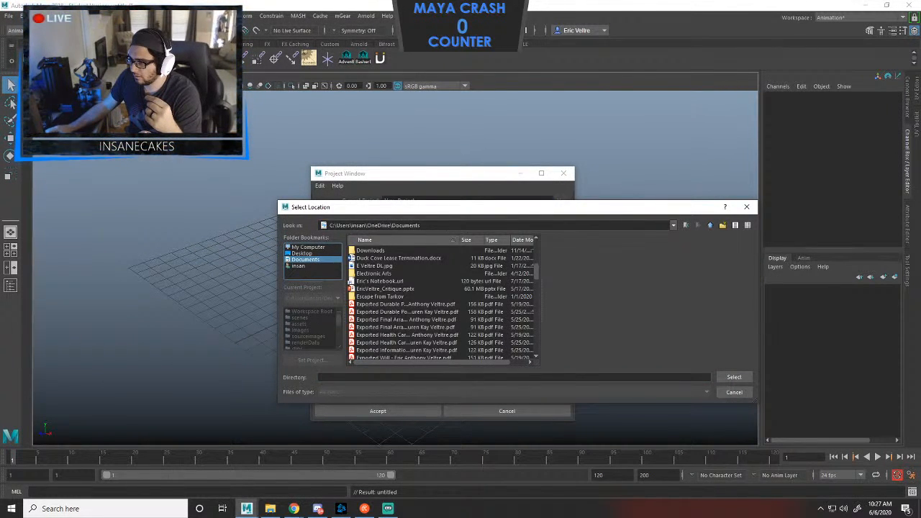
{"action": "scroll", "coordinate": [441, 302], "scroll_direction": "down", "scroll_amount": 8}
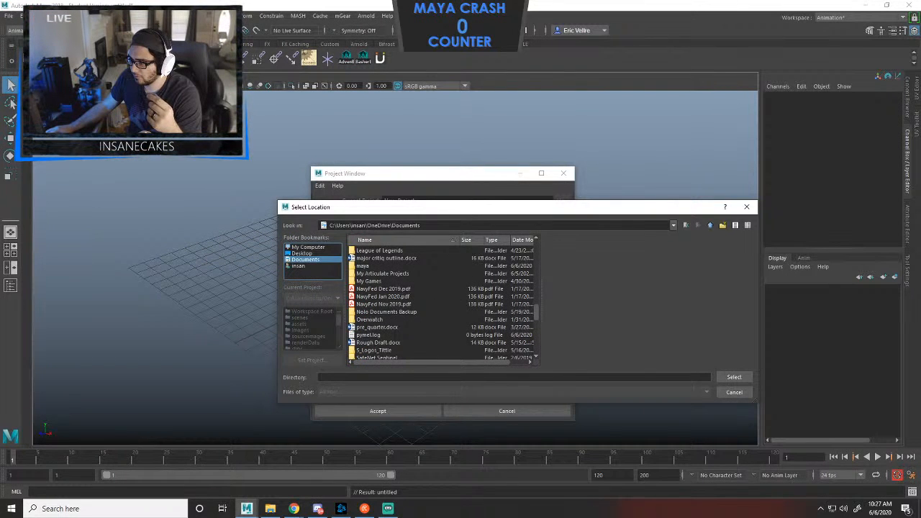
{"action": "double_click", "coordinate": [362, 266]}
{"action": "double_click", "coordinate": [366, 289]}
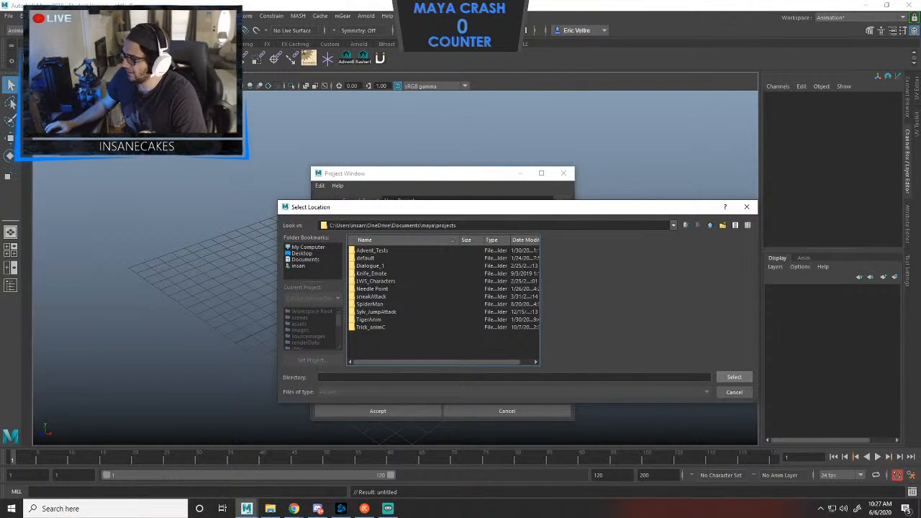
{"action": "left_click", "coordinate": [734, 392]}
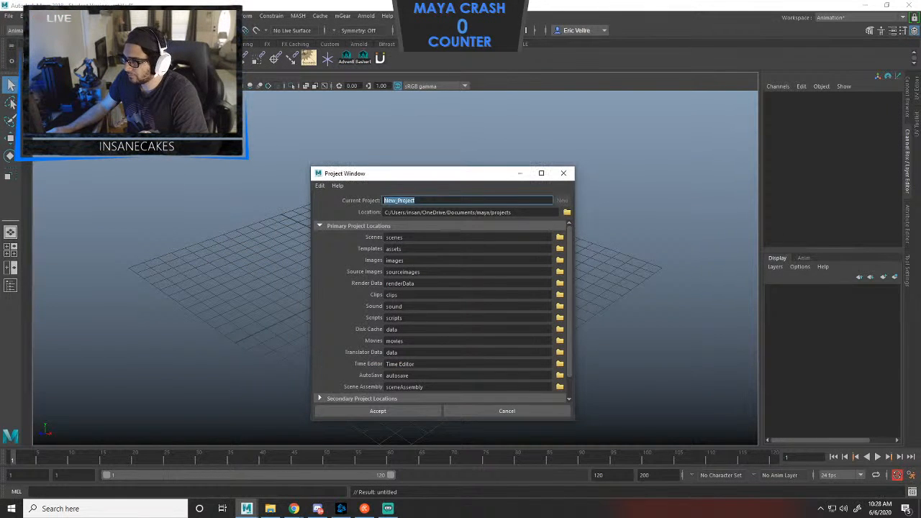
Name the project pov_SaltBae and create it with the default folder locations.
{"action": "type", "text": "P"}
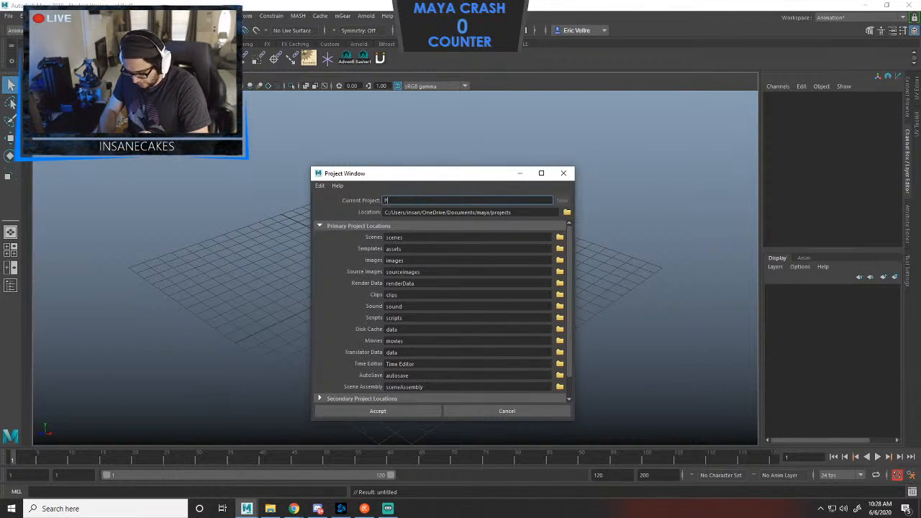
{"action": "type", "text": "ov_"}
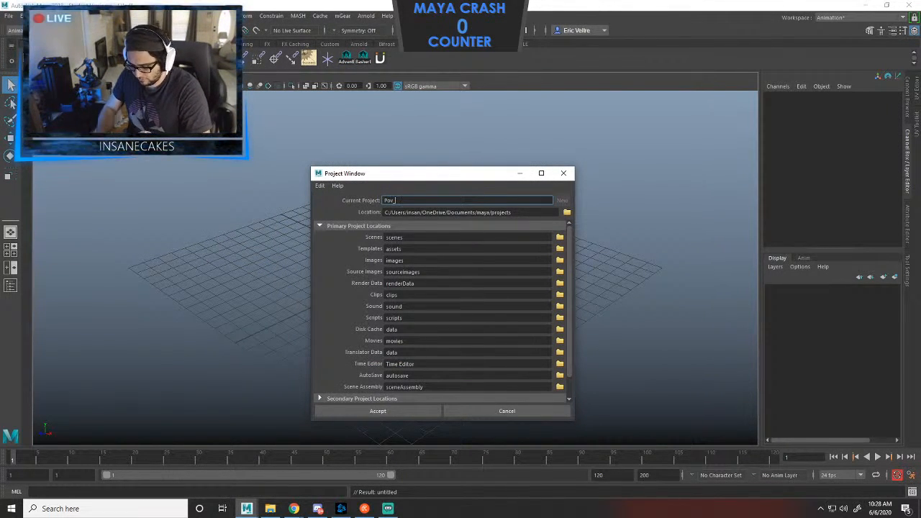
{"action": "type", "text": "SaltBa"}
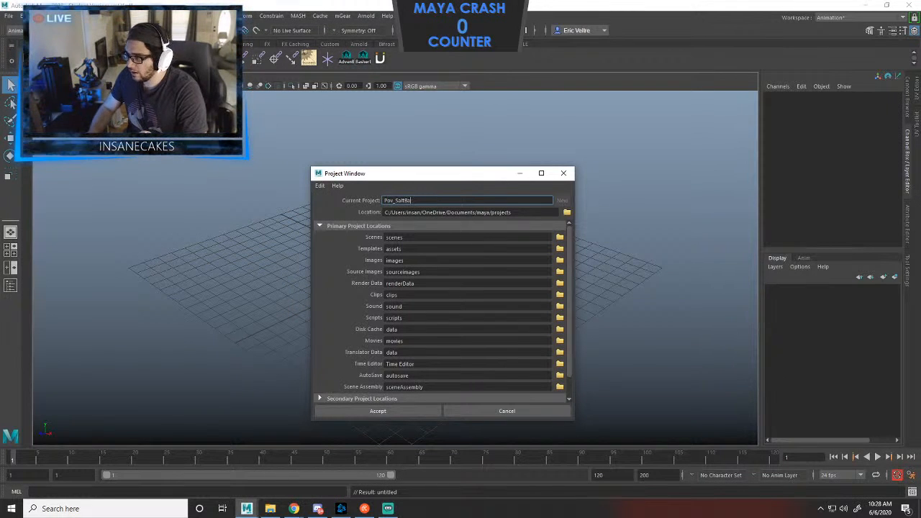
{"action": "type", "text": "r"}
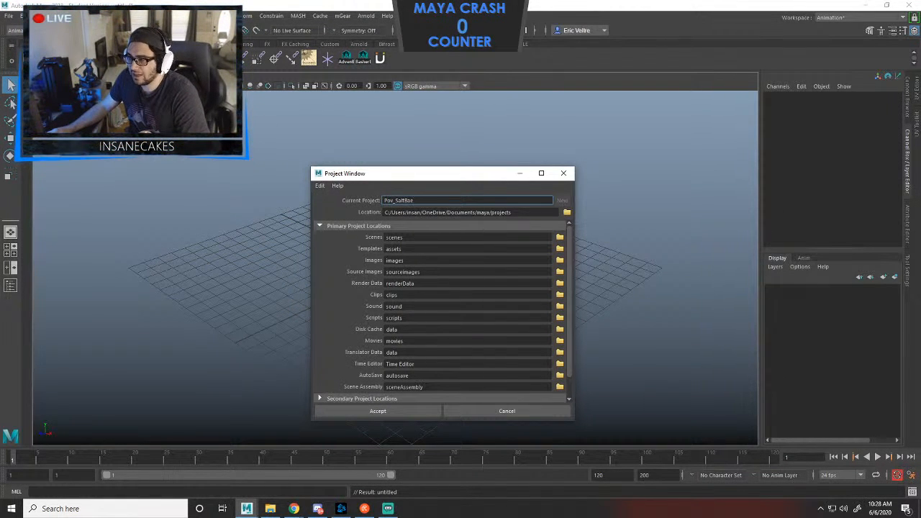
{"action": "key", "text": "BackSpace"}
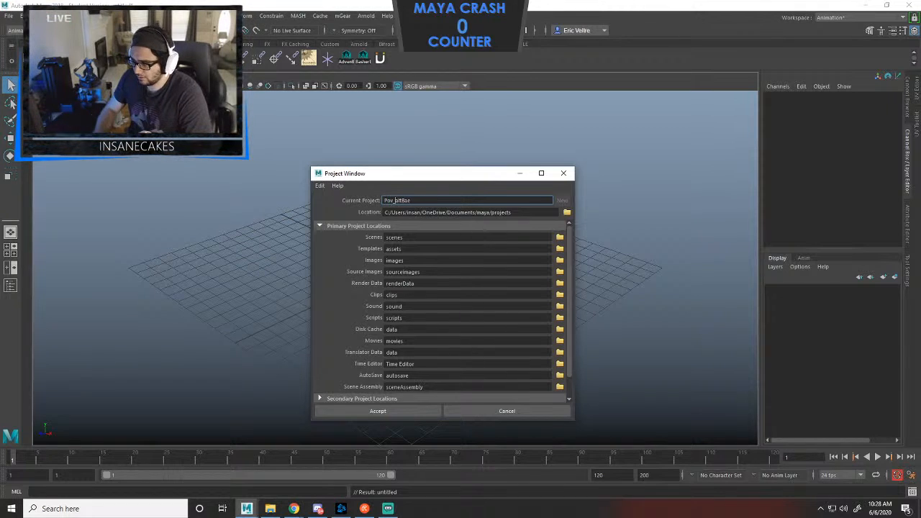
{"action": "type", "text": "s"}
{"action": "key", "text": "BackSpace"}
{"action": "type", "text": "p"}
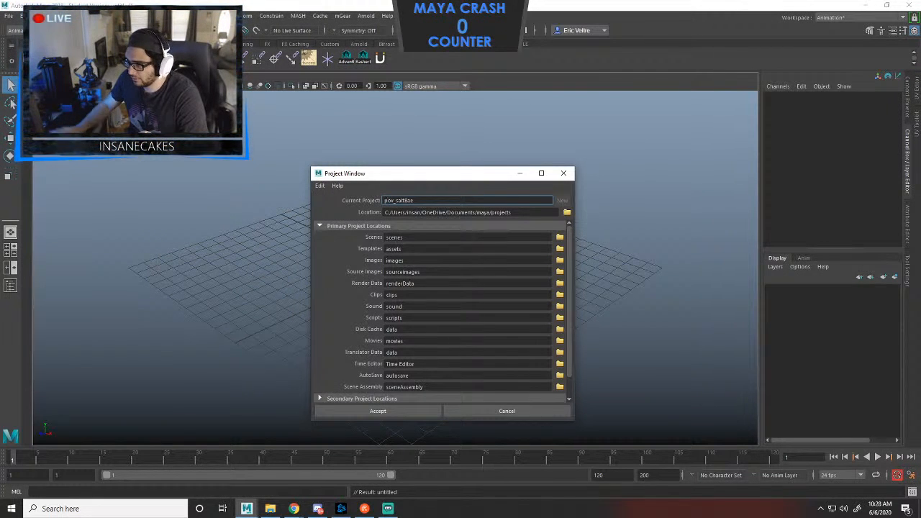
{"action": "key", "text": "BackSpace"}
{"action": "type", "text": "S"}
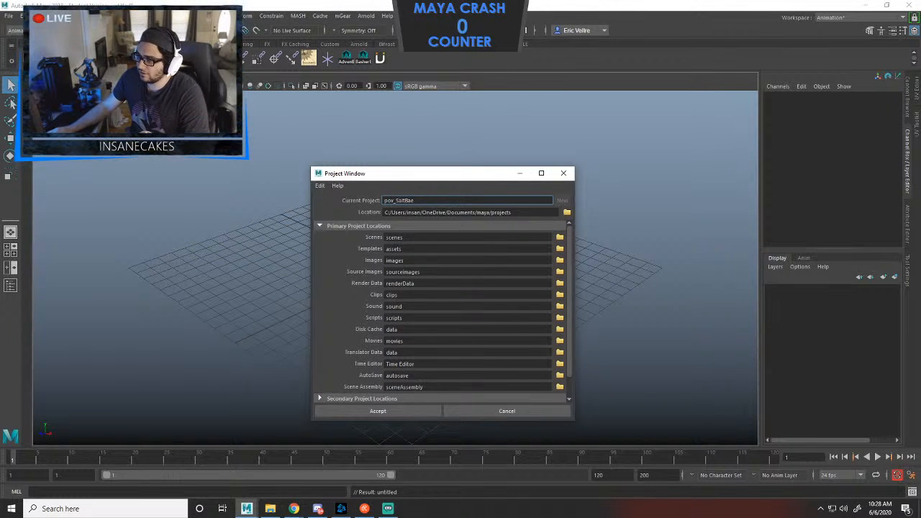
{"action": "scroll", "coordinate": [397, 200], "scroll_direction": "down", "scroll_amount": 1}
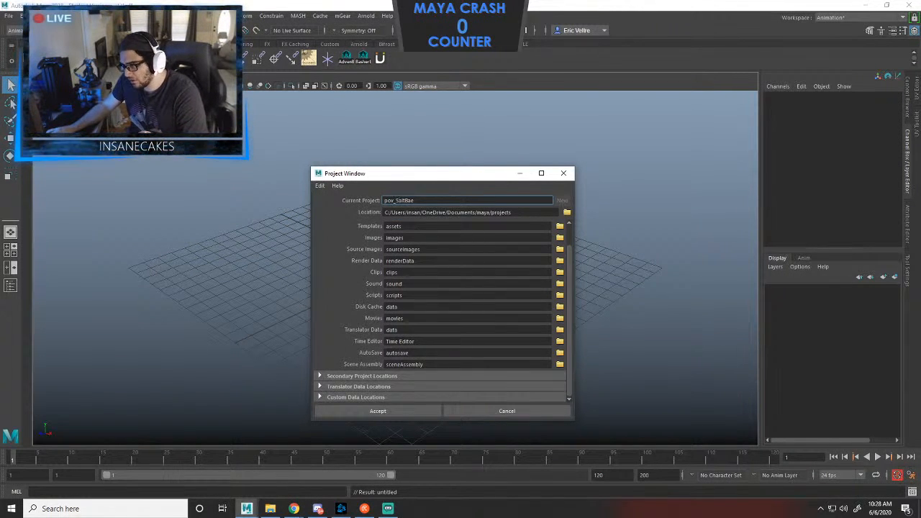
{"action": "scroll", "coordinate": [397, 200], "scroll_direction": "up", "scroll_amount": 1}
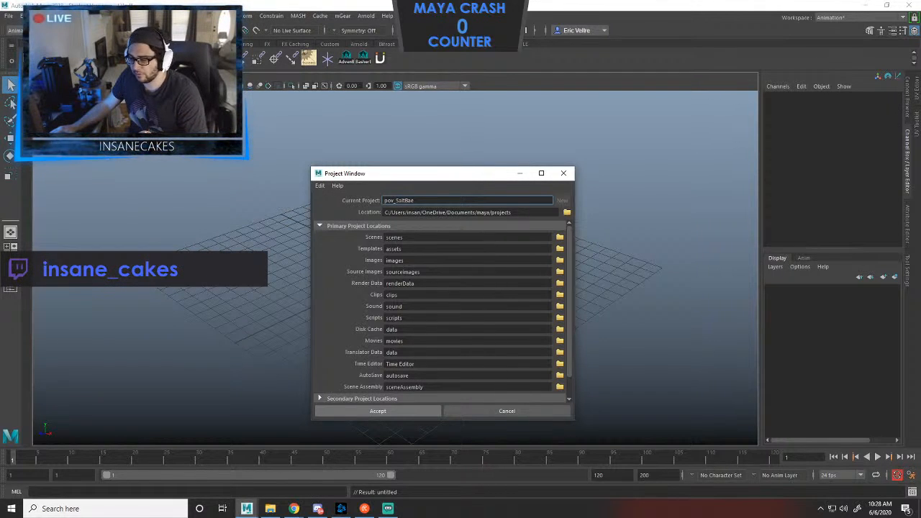
{"action": "left_click", "coordinate": [378, 411]}
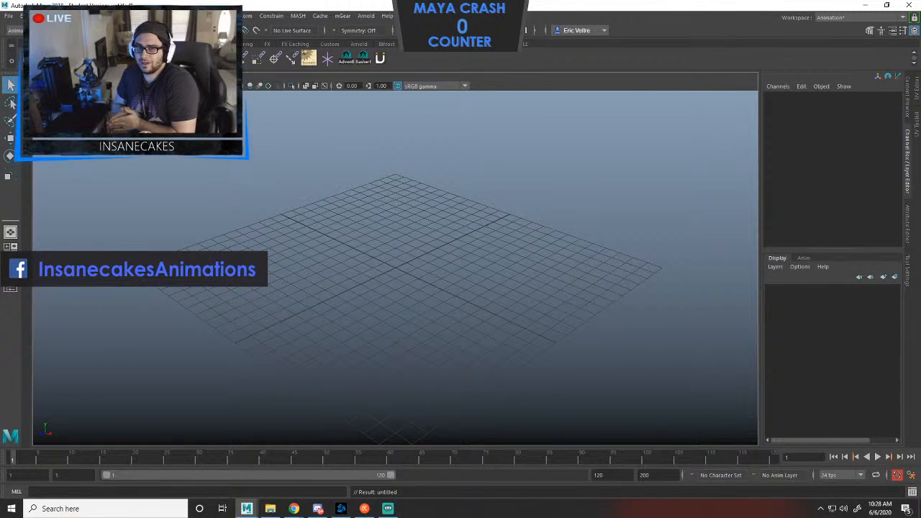
{"action": "left_click", "coordinate": [8, 15]}
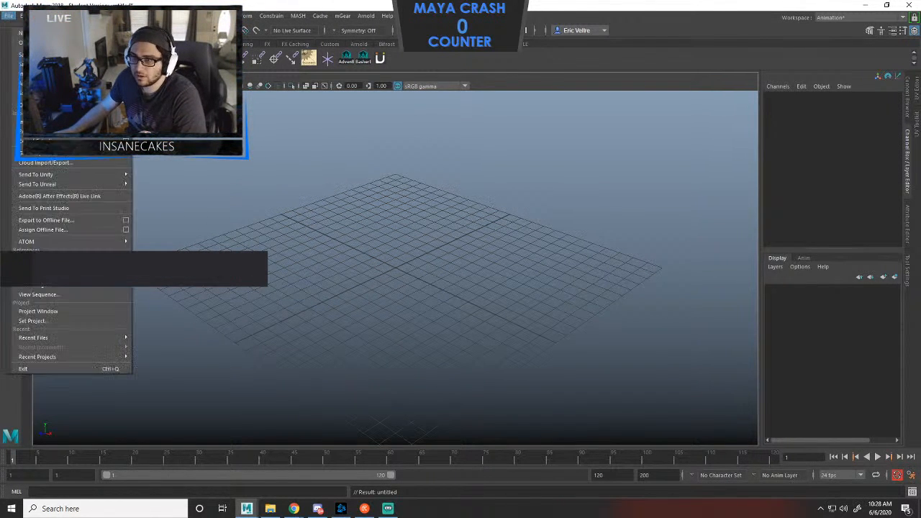
{"action": "left_click", "coordinate": [36, 42]}
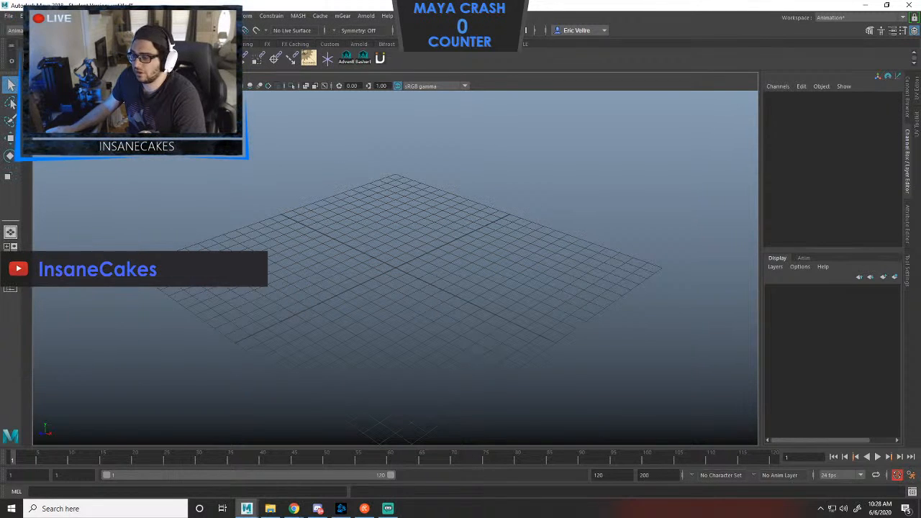
{"action": "left_click", "coordinate": [7, 15]}
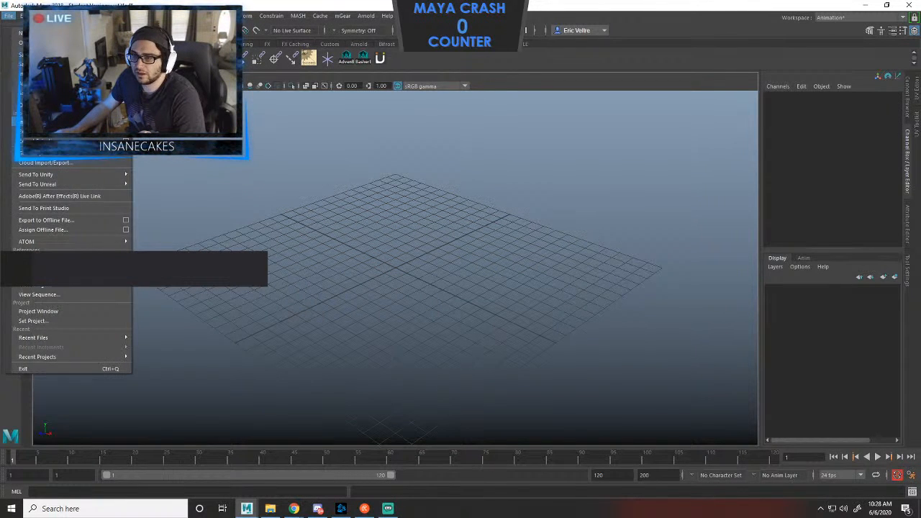
{"action": "left_click", "coordinate": [35, 122]}
{"action": "left_click", "coordinate": [748, 206]}
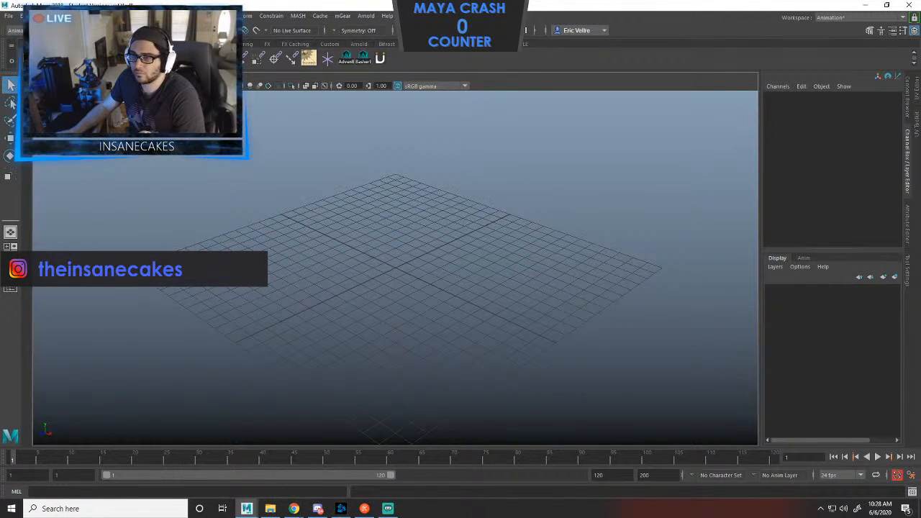
{"action": "left_click", "coordinate": [8, 15]}
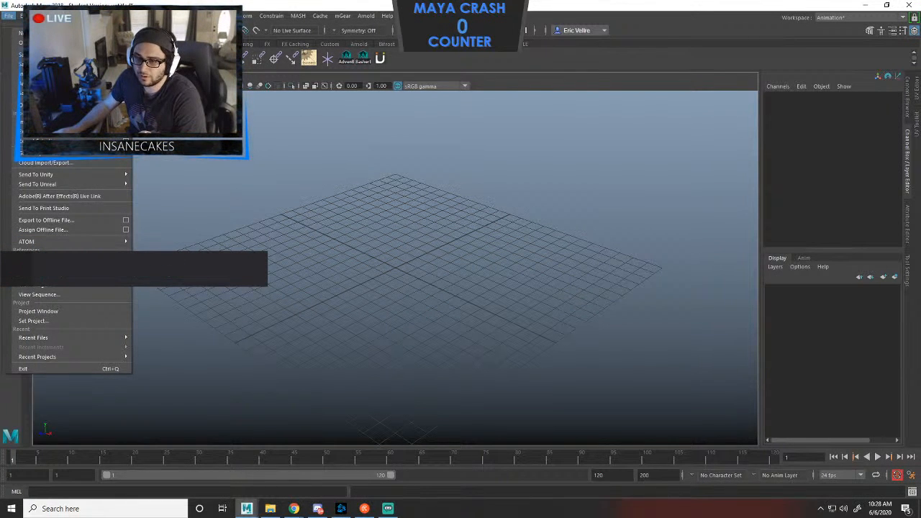
{"action": "left_click", "coordinate": [43, 261]}
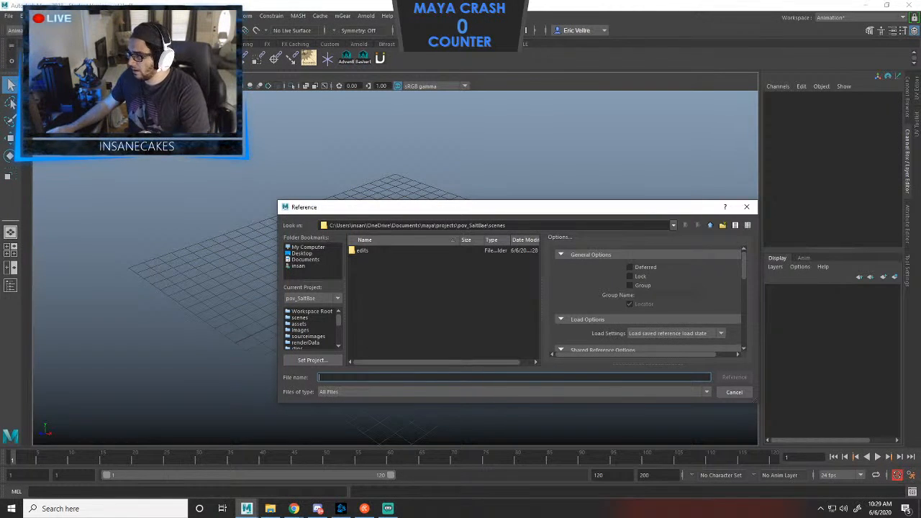
{"action": "left_click", "coordinate": [746, 206]}
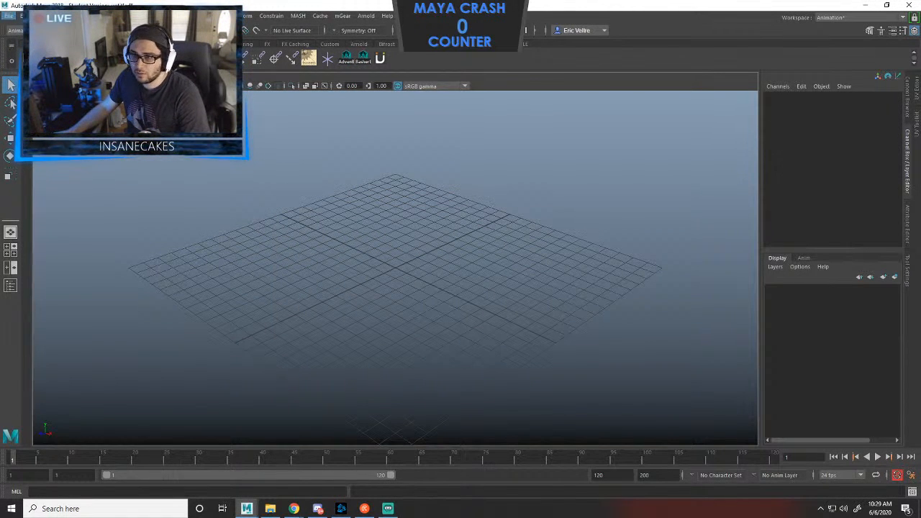
Open the Reference Editor, enlarge its window and start creating a new file reference.
{"action": "left_click", "coordinate": [9, 16]}
{"action": "left_click", "coordinate": [39, 268]}
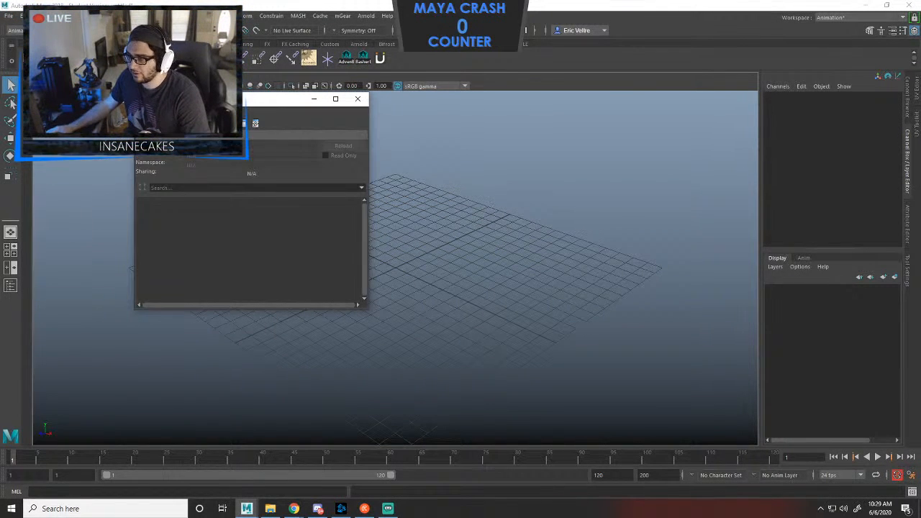
{"action": "left_click_drag", "start_coordinate": [367, 306], "coordinate": [618, 389]}
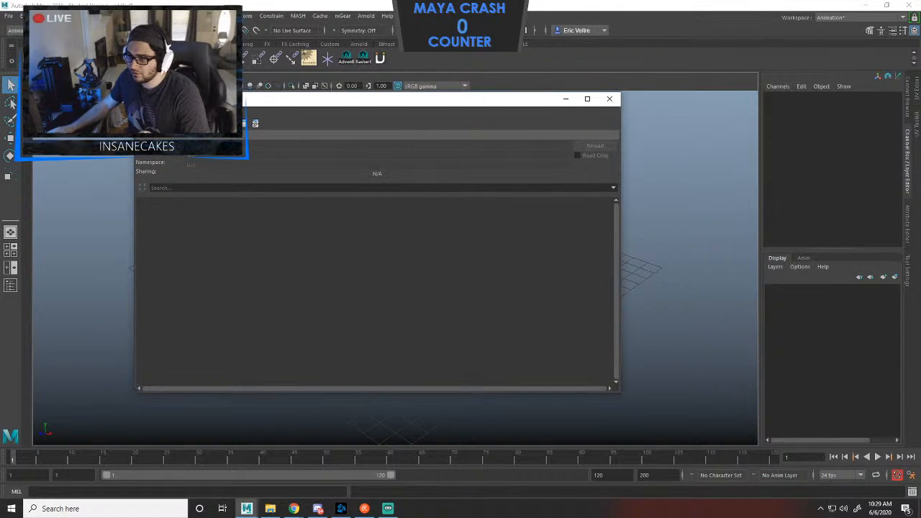
{"action": "left_click", "coordinate": [144, 111]}
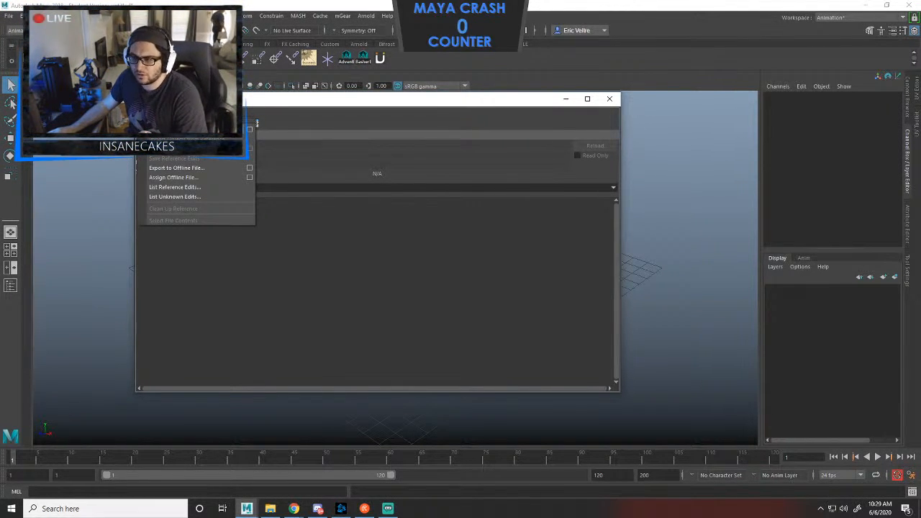
{"action": "left_click", "coordinate": [173, 129]}
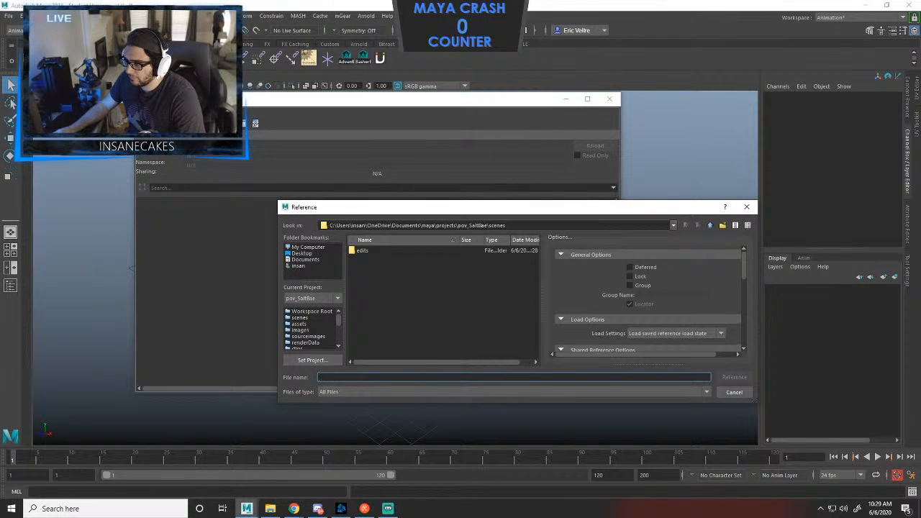
Browse to the maya/Rigs folder inside Documents for the file to reference.
{"action": "left_click", "coordinate": [305, 260]}
{"action": "scroll", "coordinate": [441, 302], "scroll_direction": "down", "scroll_amount": 8}
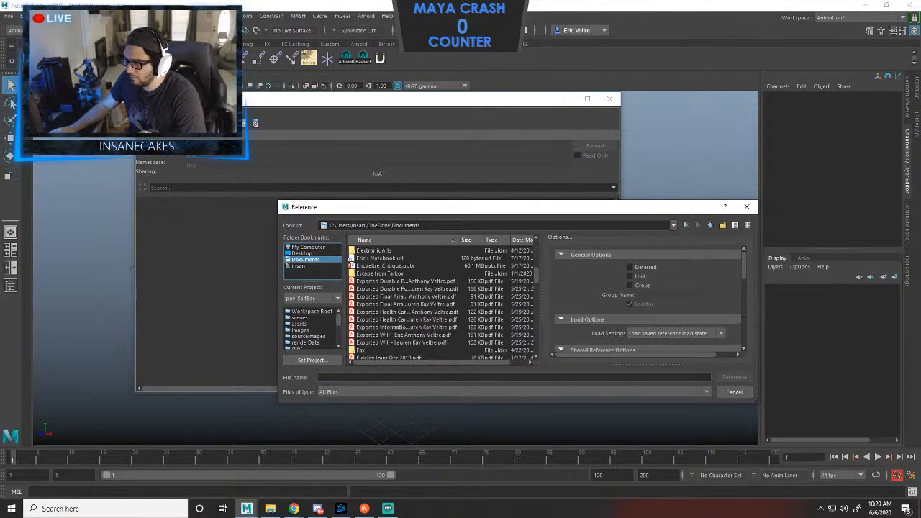
{"action": "scroll", "coordinate": [443, 303], "scroll_direction": "down", "scroll_amount": 10}
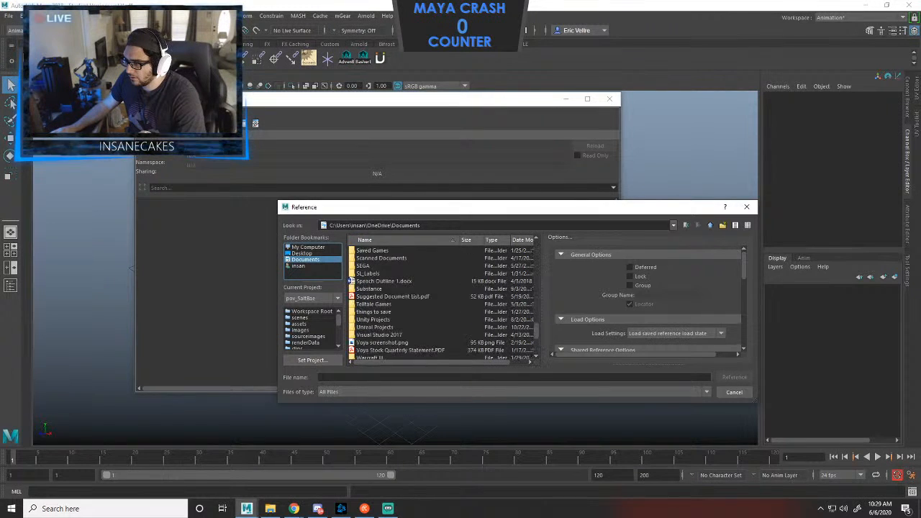
{"action": "scroll", "coordinate": [440, 303], "scroll_direction": "up", "scroll_amount": 8}
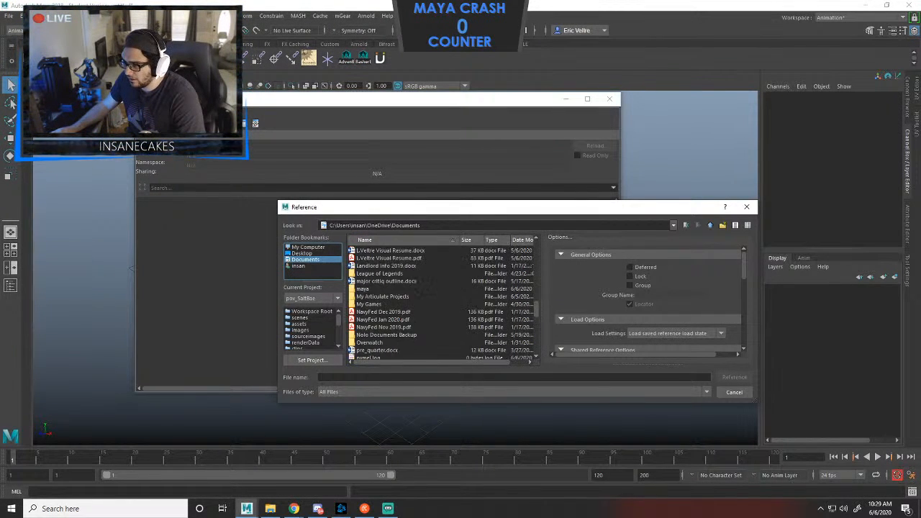
{"action": "double_click", "coordinate": [363, 288]}
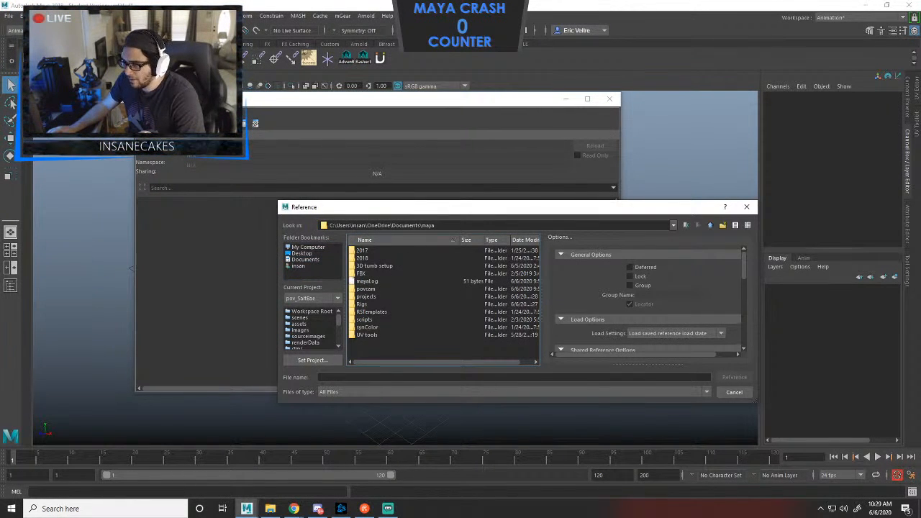
{"action": "double_click", "coordinate": [366, 296]}
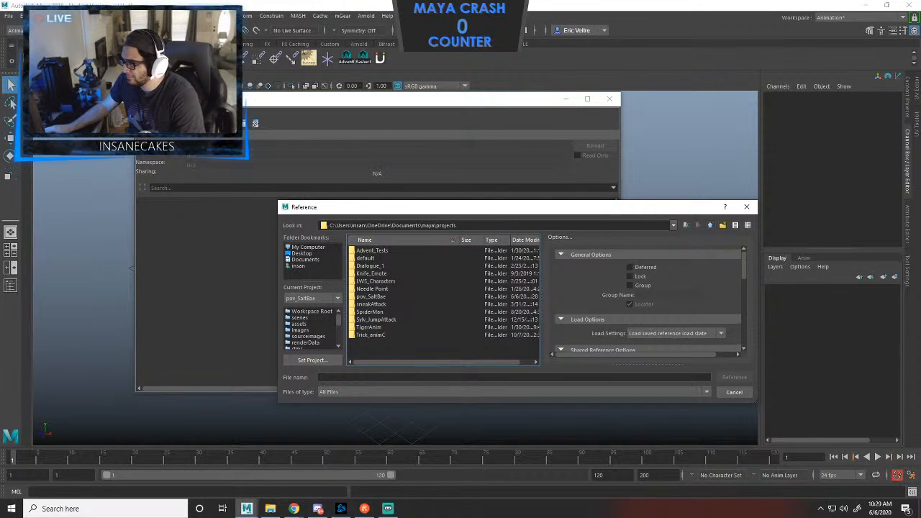
{"action": "left_click", "coordinate": [710, 225]}
{"action": "left_click", "coordinate": [361, 305]}
{"action": "double_click", "coordinate": [362, 305]}
Reference pov_Rig2.mb into the scene, continuing past the student version notice, and minimize the Reference Editor.
{"action": "scroll", "coordinate": [370, 302], "scroll_direction": "down", "scroll_amount": 10}
{"action": "left_click", "coordinate": [370, 281]}
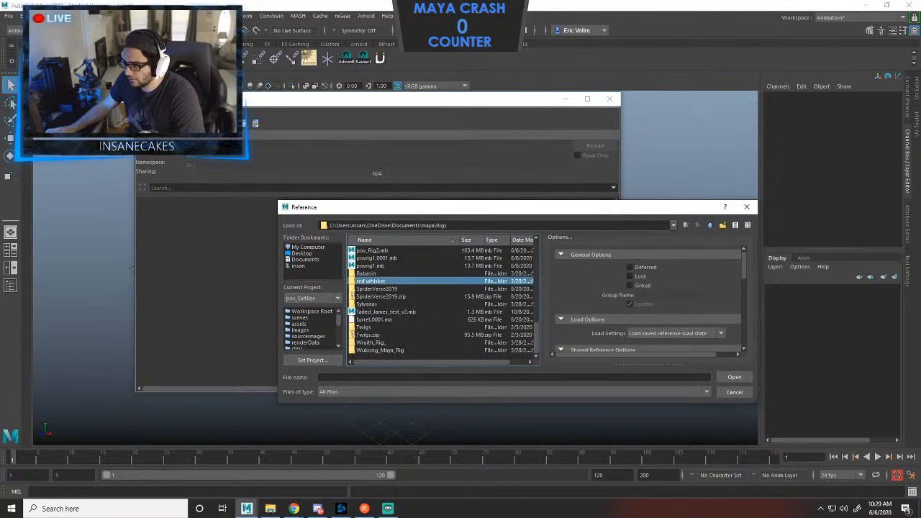
{"action": "scroll", "coordinate": [370, 302], "scroll_direction": "up", "scroll_amount": 2}
{"action": "double_click", "coordinate": [372, 296]}
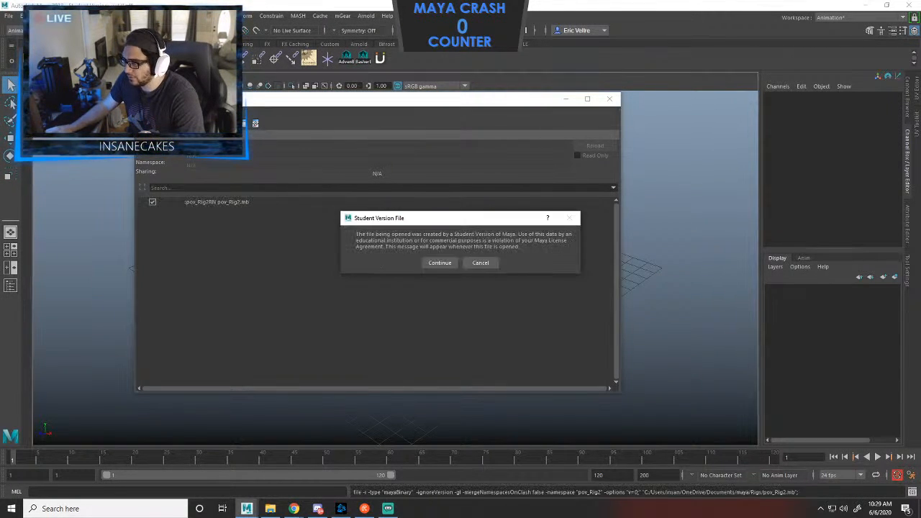
{"action": "left_click", "coordinate": [440, 263]}
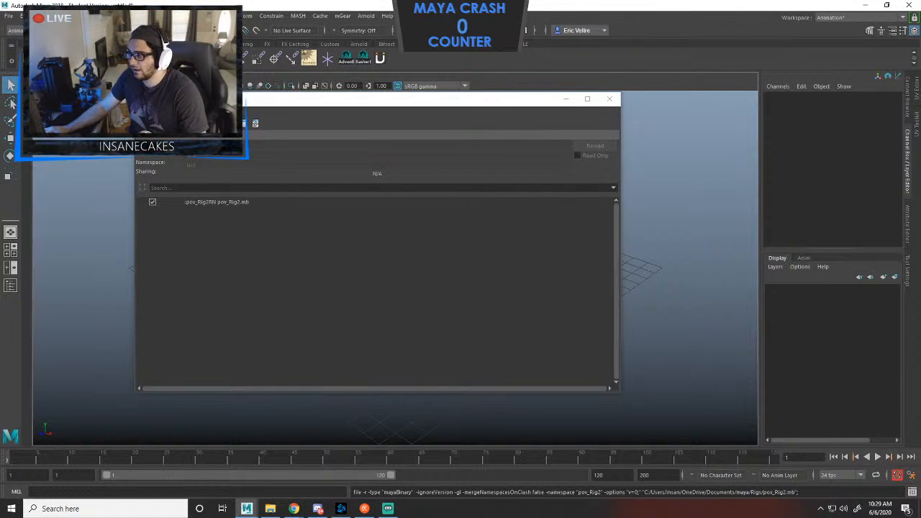
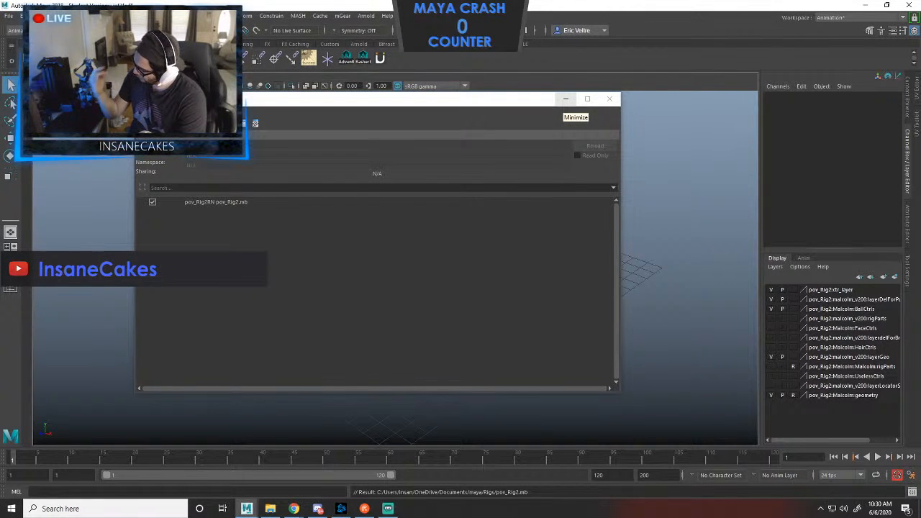
{"action": "left_click", "coordinate": [566, 98]}
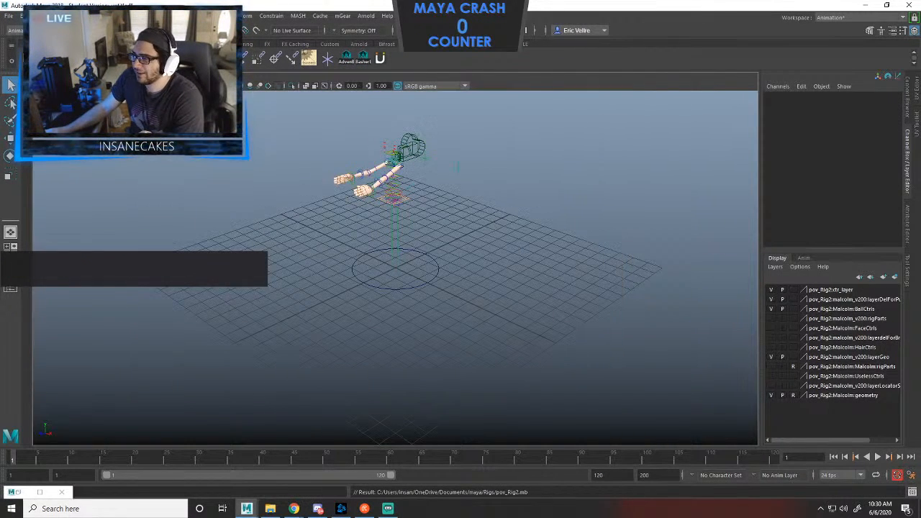
Hide all object types in the viewport, then show only NURBS curves and polygons.
{"action": "scroll", "coordinate": [395, 267], "scroll_direction": "up", "scroll_amount": 3}
{"action": "scroll", "coordinate": [395, 268], "scroll_direction": "down", "scroll_amount": 2}
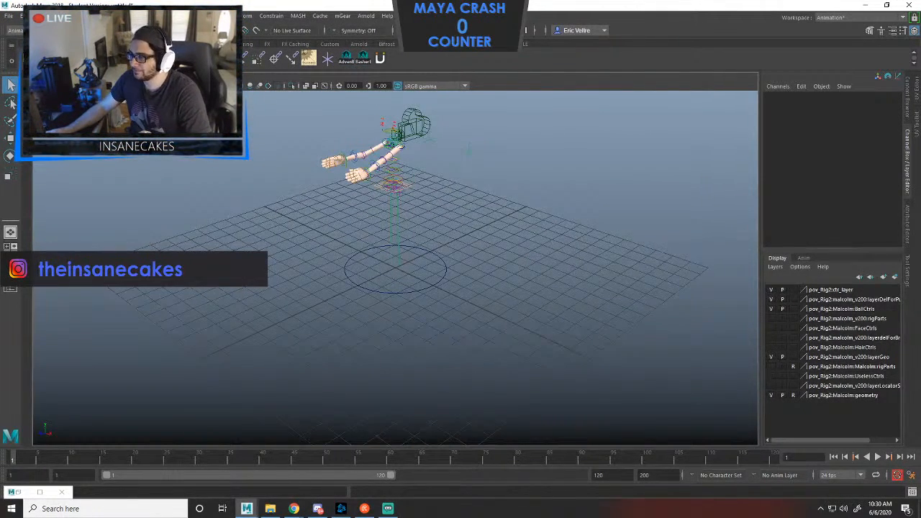
{"action": "left_click_drag", "start_coordinate": [432, 266], "coordinate": [360, 282], "text": "alt"}
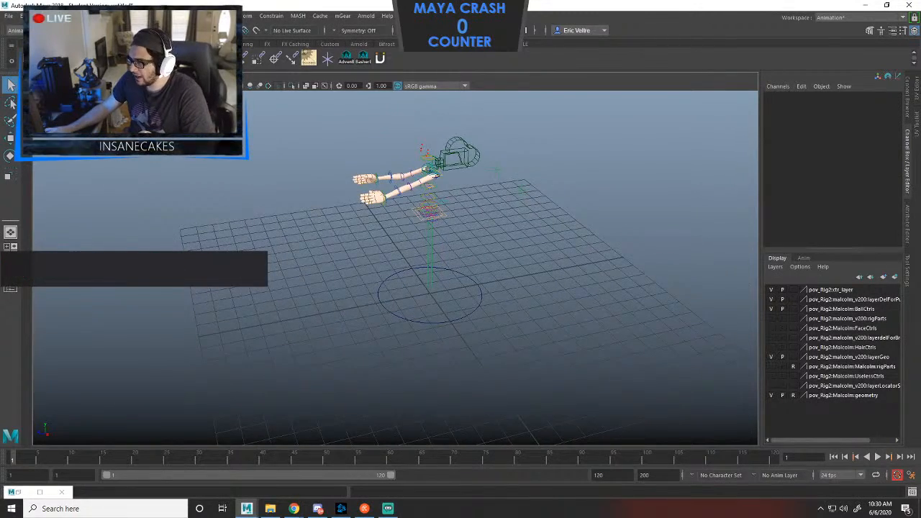
{"action": "scroll", "coordinate": [395, 268], "scroll_direction": "up", "scroll_amount": 3}
{"action": "left_click", "coordinate": [118, 76]}
{"action": "left_click", "coordinate": [127, 116]}
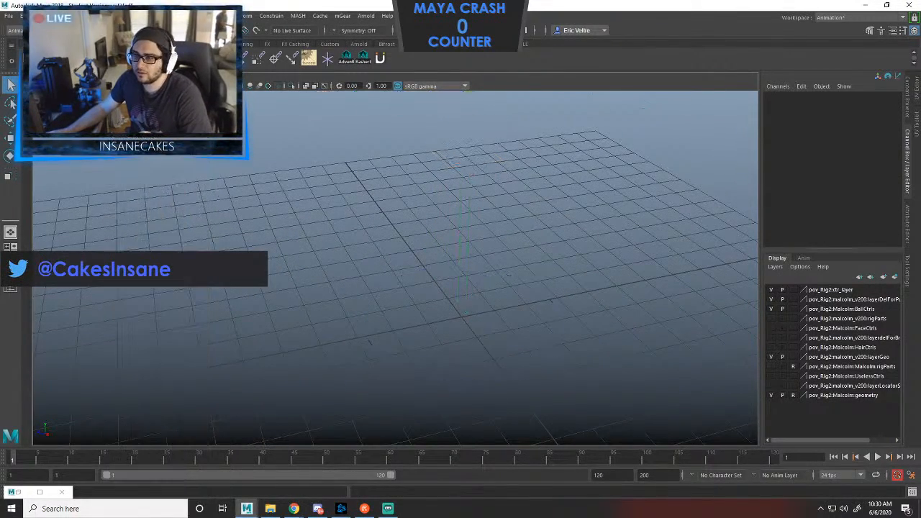
{"action": "left_click", "coordinate": [118, 76]}
{"action": "left_click", "coordinate": [138, 137]}
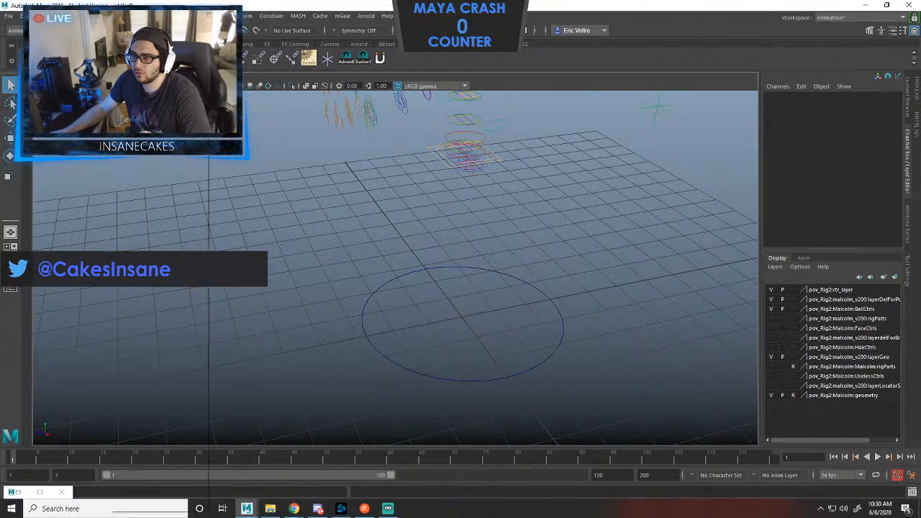
{"action": "left_click", "coordinate": [118, 76]}
{"action": "left_click", "coordinate": [132, 175]}
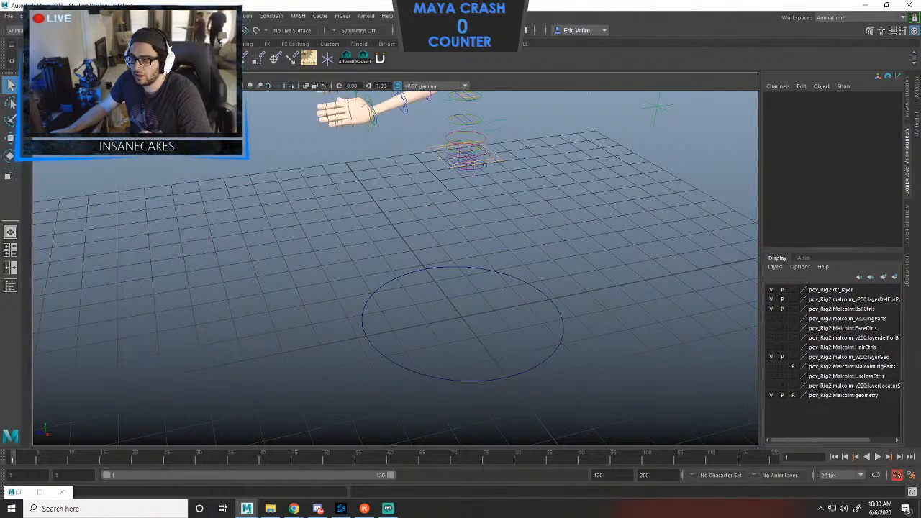
{"action": "scroll", "coordinate": [505, 292], "scroll_direction": "down", "scroll_amount": 4}
{"action": "middle_click_drag", "start_coordinate": [506, 292], "coordinate": [451, 337], "text": "alt"}
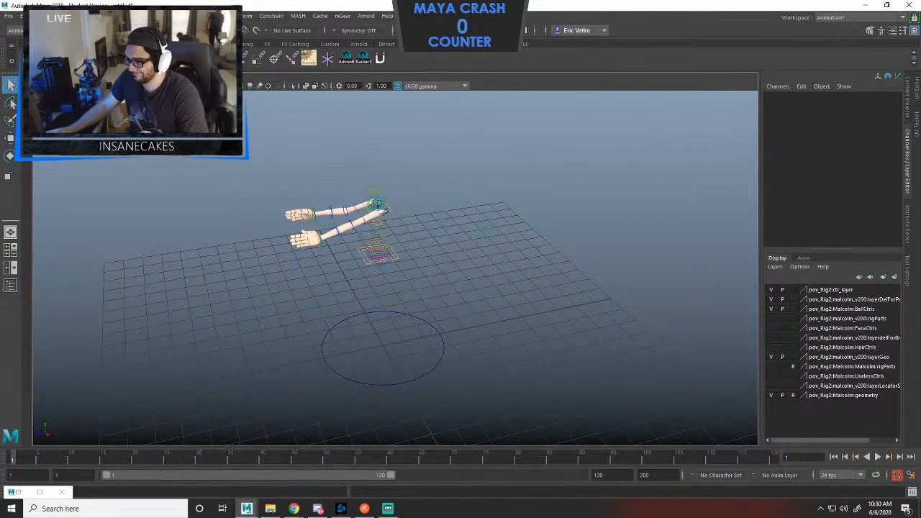
Move the rig's placement control back along Z to about -14.4 and show cameras in the viewport.
{"action": "left_click", "coordinate": [442, 338]}
{"action": "key", "text": "w"}
{"action": "left_click_drag", "start_coordinate": [295, 364], "coordinate": [573, 307]}
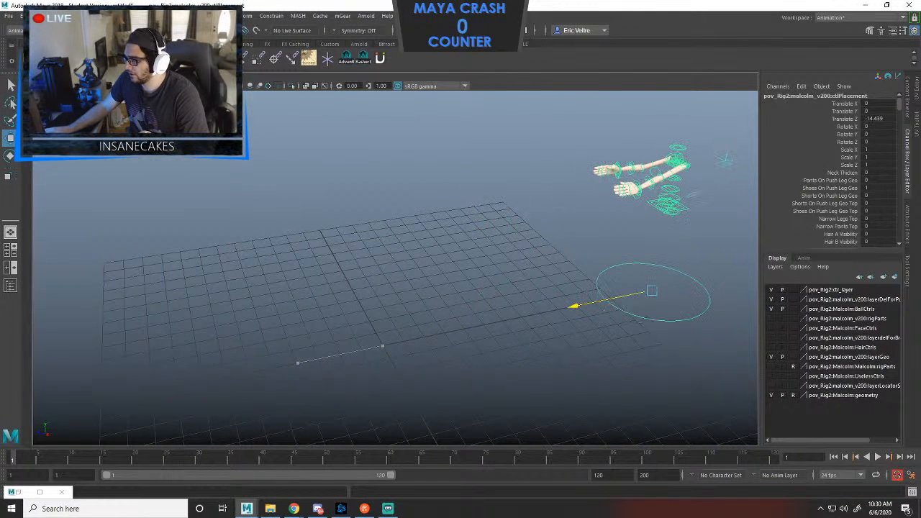
{"action": "left_click", "coordinate": [117, 77]}
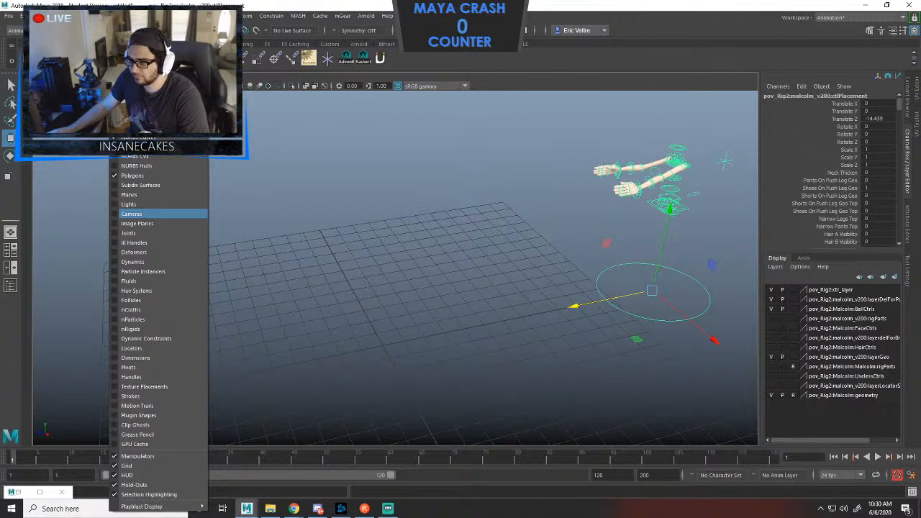
{"action": "left_click", "coordinate": [132, 213]}
Create a polygon cube at the origin and move the rig's placement control to about -6.1 in Z.
{"action": "left_click", "coordinate": [43, 16]}
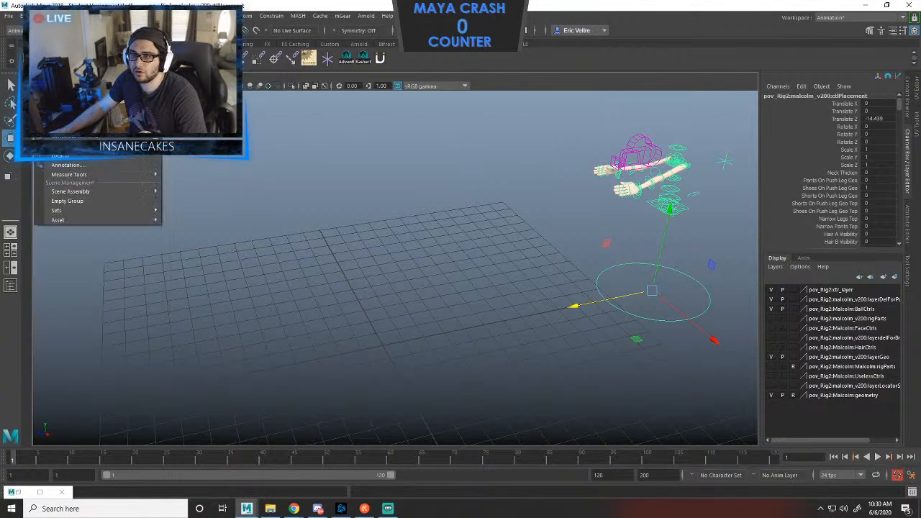
{"action": "mouse_move", "coordinate": [73, 53]}
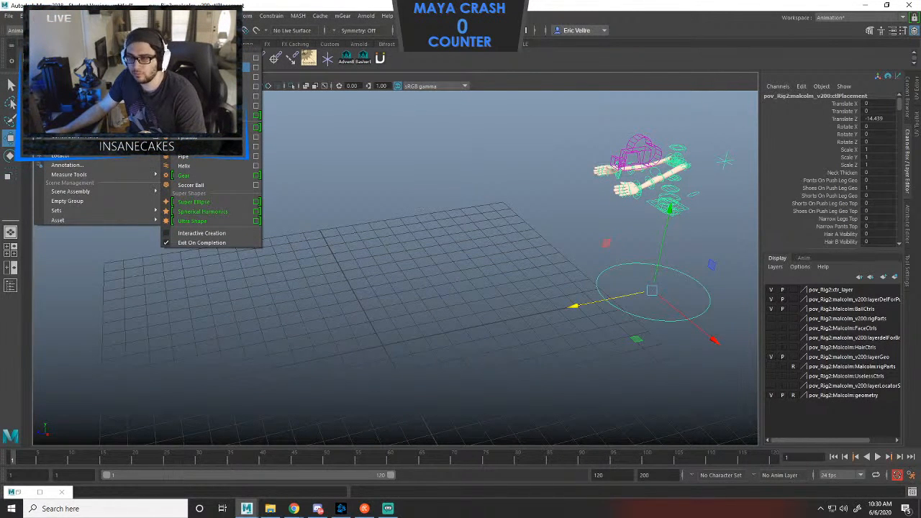
{"action": "left_click", "coordinate": [189, 67]}
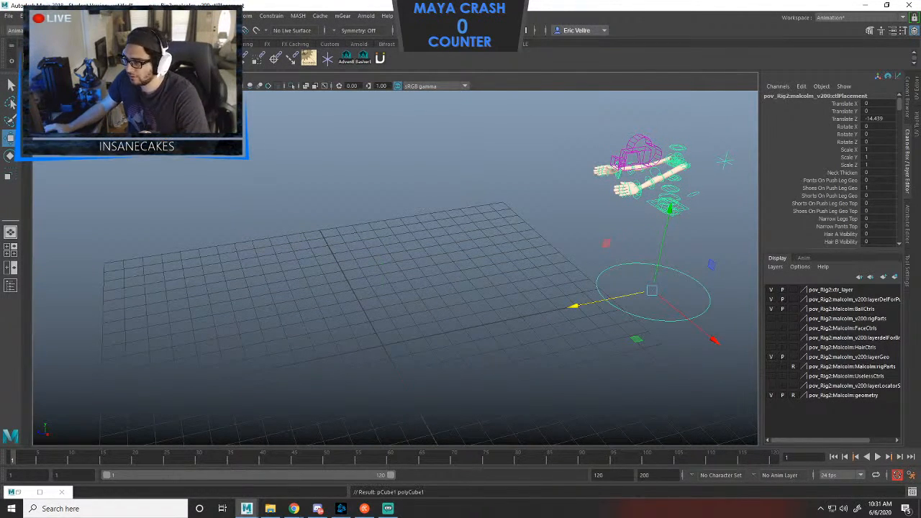
{"action": "left_click_drag", "start_coordinate": [403, 288], "coordinate": [419, 326], "text": "alt"}
{"action": "left_click", "coordinate": [524, 266]}
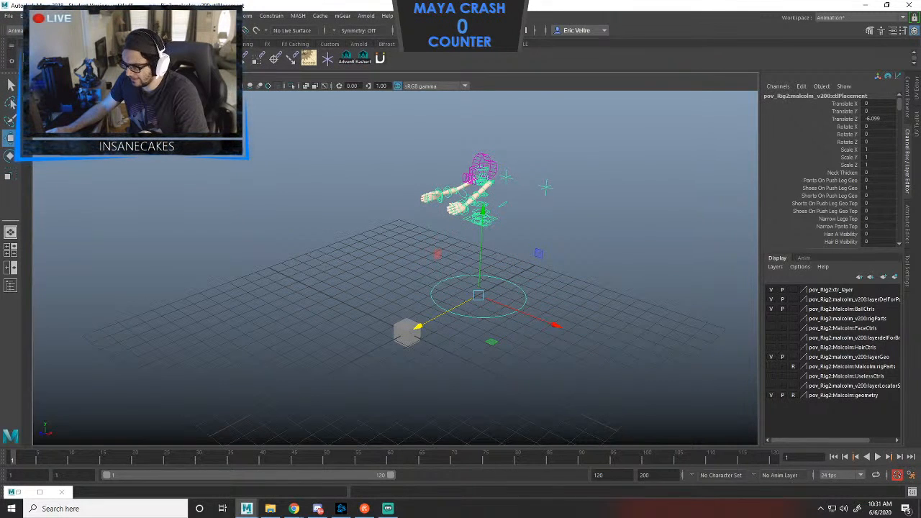
Scale the cube into a flat tabletop slab of about 10.2 in X, 0.43 in Y and 4.9 in Z.
{"action": "left_click", "coordinate": [408, 332]}
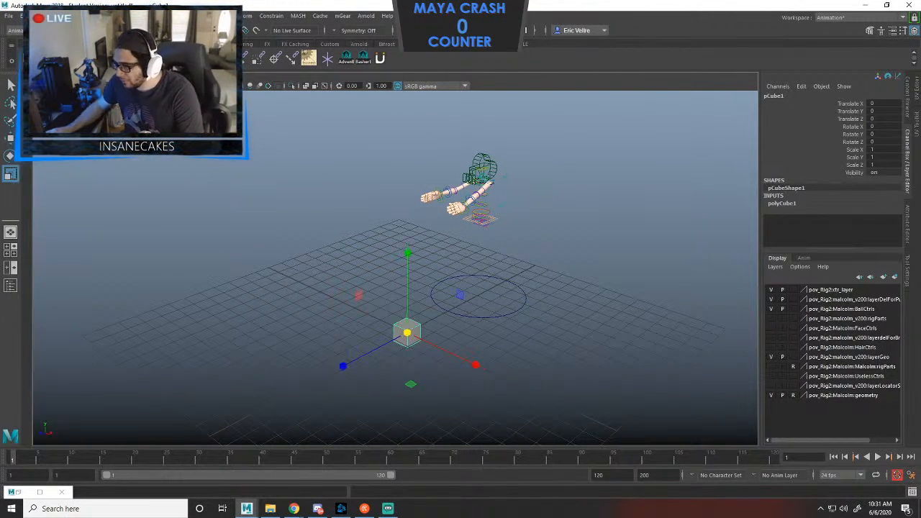
{"action": "scroll", "coordinate": [453, 363], "scroll_direction": "up", "scroll_amount": 1}
{"action": "middle_click_drag", "start_coordinate": [461, 368], "coordinate": [439, 314], "text": "alt"}
{"action": "left_click_drag", "start_coordinate": [387, 292], "coordinate": [573, 292]}
{"action": "left_click_drag", "start_coordinate": [386, 210], "coordinate": [385, 276]}
{"action": "left_click_drag", "start_coordinate": [386, 211], "coordinate": [384, 241]}
{"action": "left_click_drag", "start_coordinate": [453, 321], "coordinate": [542, 358]}
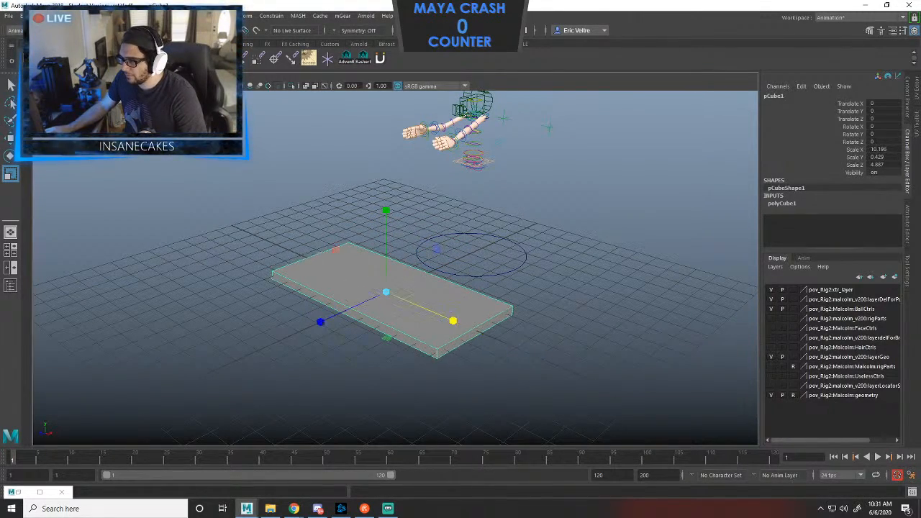
Raise the tabletop slab along Y to about 3.87 and bring its underside into view.
{"action": "key", "text": "w"}
{"action": "left_click_drag", "start_coordinate": [386, 206], "coordinate": [468, 68]}
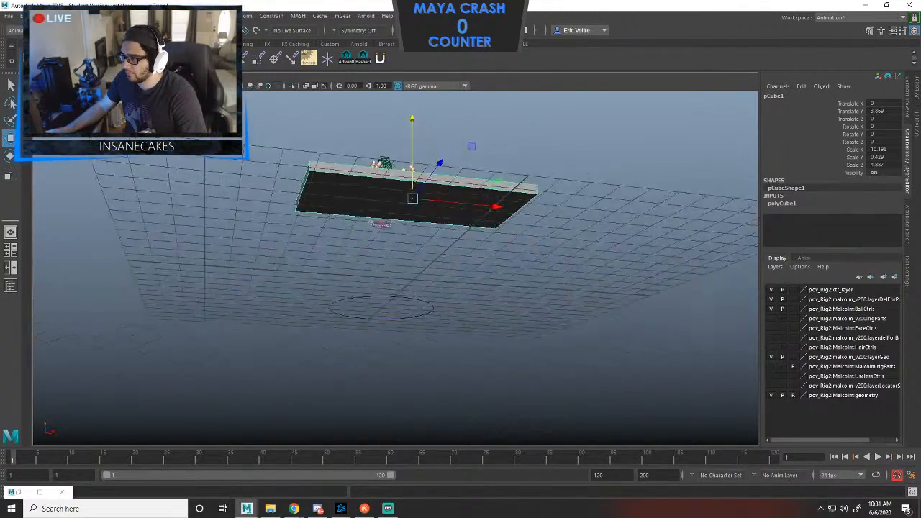
{"action": "middle_click_drag", "start_coordinate": [467, 68], "coordinate": [409, 191], "text": "alt"}
{"action": "left_click_drag", "start_coordinate": [409, 191], "coordinate": [378, 144], "text": "alt"}
{"action": "right_click_drag", "start_coordinate": [377, 143], "coordinate": [335, 148], "text": "alt"}
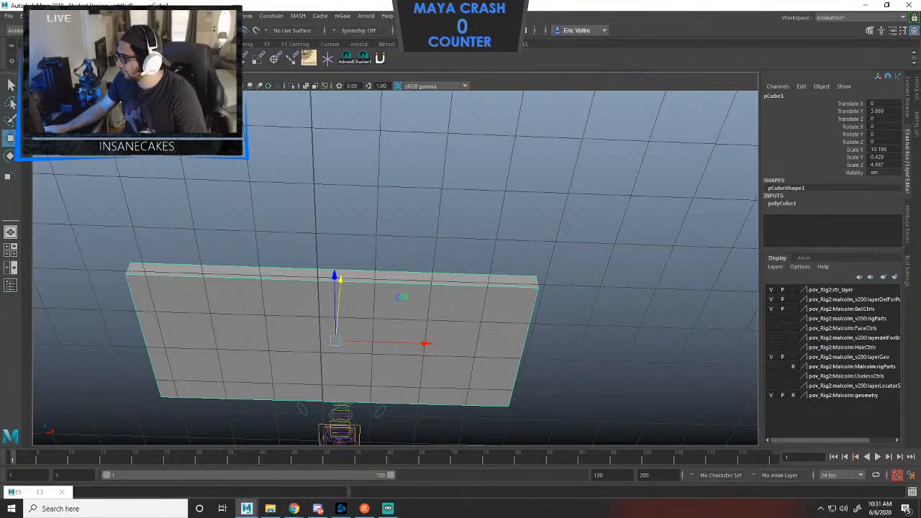
Set the tabletop cube's width, height and depth subdivisions to 2.
{"action": "left_click", "coordinate": [782, 203]}
{"action": "left_click_drag", "start_coordinate": [850, 218], "coordinate": [850, 226]}
{"action": "middle_click_drag", "start_coordinate": [504, 216], "coordinate": [575, 215]}
{"action": "key", "text": "ctrl+z"}
{"action": "scroll", "coordinate": [827, 216], "scroll_direction": "down", "scroll_amount": 1}
{"action": "left_click_drag", "start_coordinate": [836, 213], "coordinate": [835, 228]}
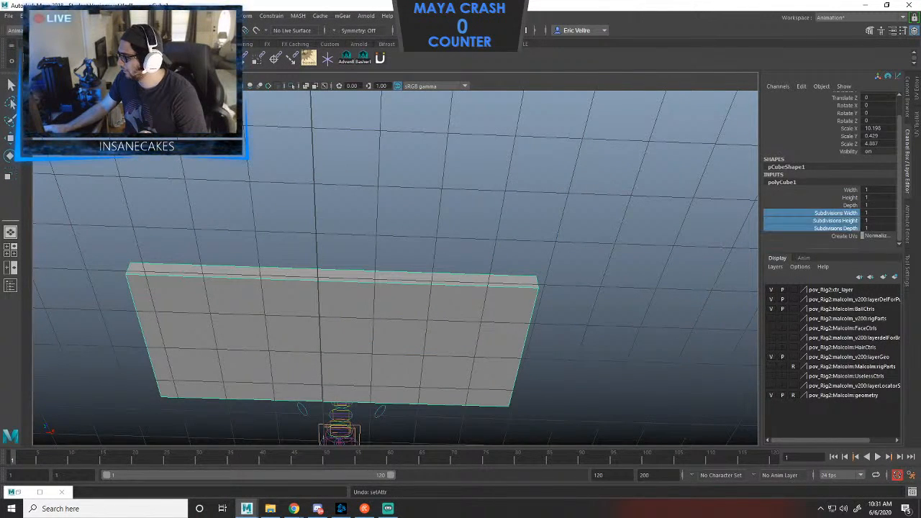
{"action": "mouse_move", "coordinate": [504, 215]}
{"action": "middle_mouse_down"}
{"action": "mouse_move", "coordinate": [546, 216]}
{"action": "mouse_move", "coordinate": [512, 216]}
{"action": "middle_mouse_up"}
{"action": "left_click", "coordinate": [512, 223]}
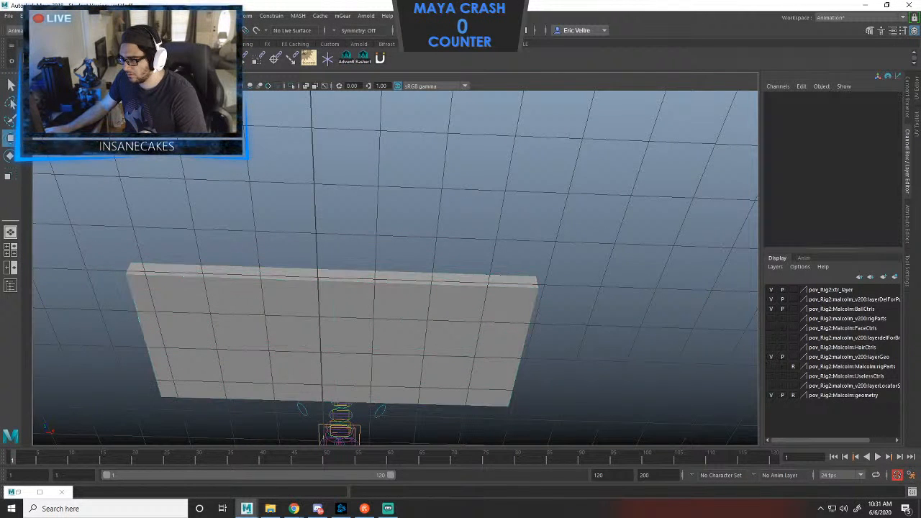
Extrude the four underside faces of the tabletop individually with Keep Faces Together off, shrinking each to a small central rectangle.
{"action": "left_click", "coordinate": [453, 306]}
{"action": "key", "text": "w"}
{"action": "right_click", "coordinate": [451, 310]}
{"action": "right_click_drag", "start_coordinate": [451, 309], "coordinate": [451, 259]}
{"action": "left_click", "coordinate": [439, 316]}
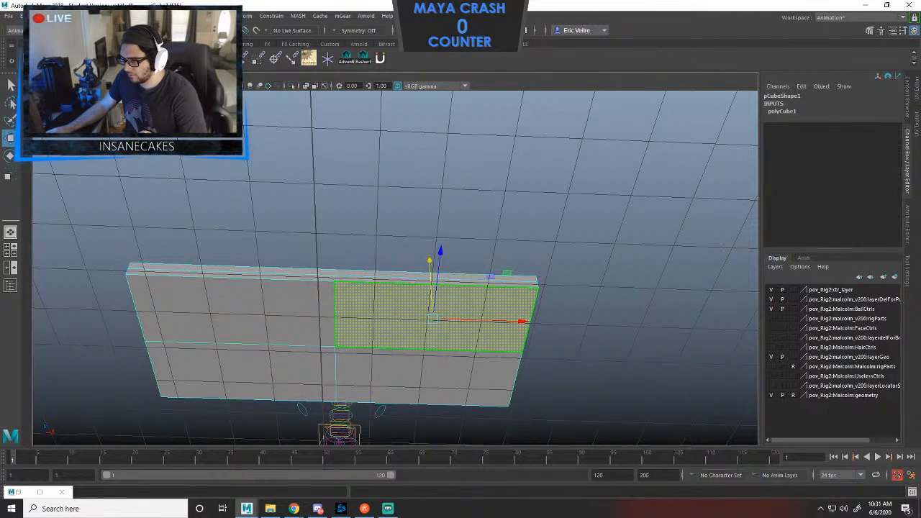
{"action": "left_click", "coordinate": [252, 309], "text": "shift"}
{"action": "left_click", "coordinate": [425, 374], "text": "shift"}
{"action": "left_click", "coordinate": [287, 373], "text": "shift"}
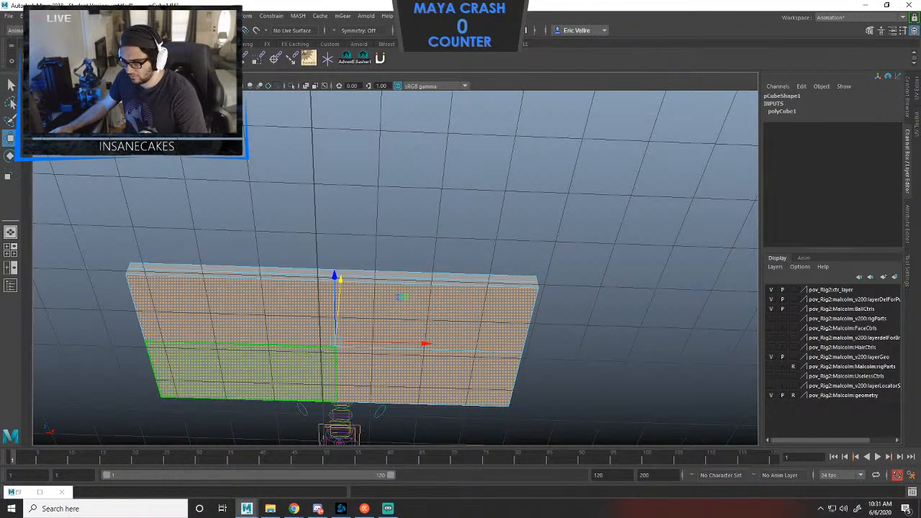
{"action": "key", "text": "ctrl+e"}
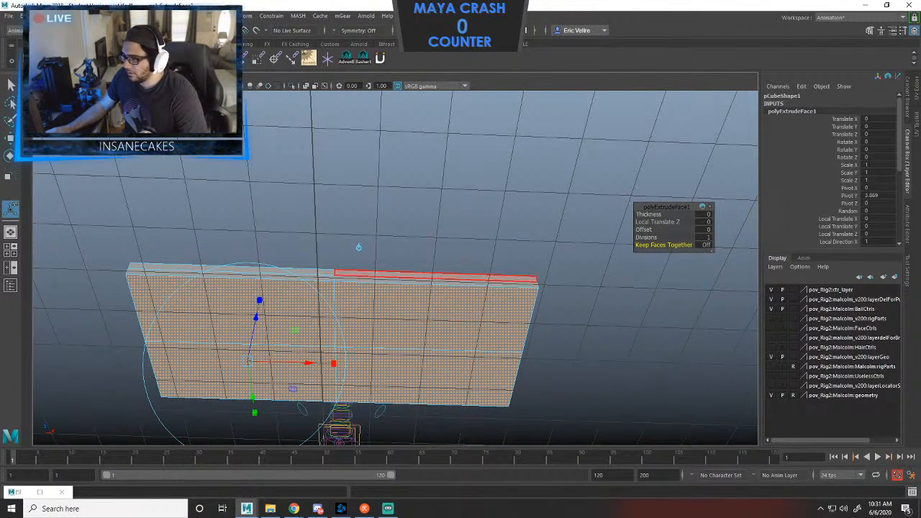
{"action": "left_click_drag", "start_coordinate": [361, 276], "coordinate": [324, 288], "text": "alt"}
{"action": "left_click", "coordinate": [281, 315]}
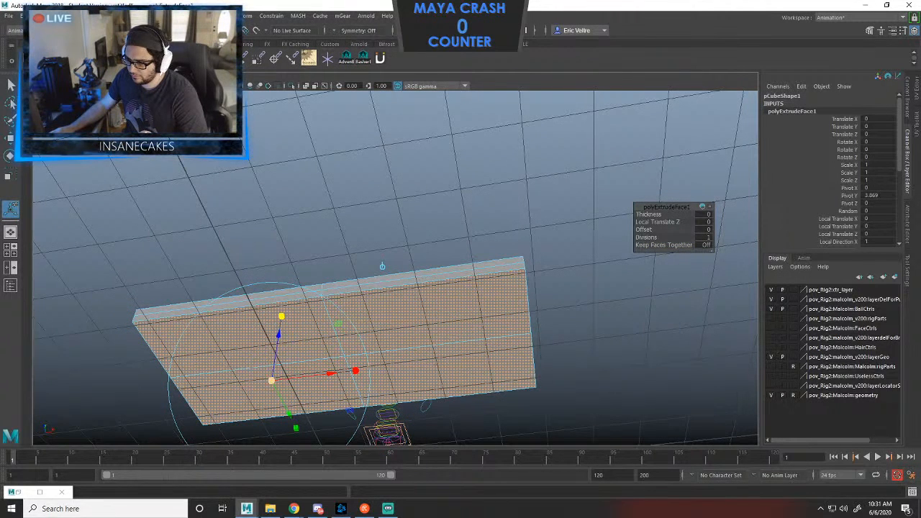
{"action": "left_click_drag", "start_coordinate": [271, 380], "coordinate": [201, 379]}
{"action": "left_click", "coordinate": [155, 393]}
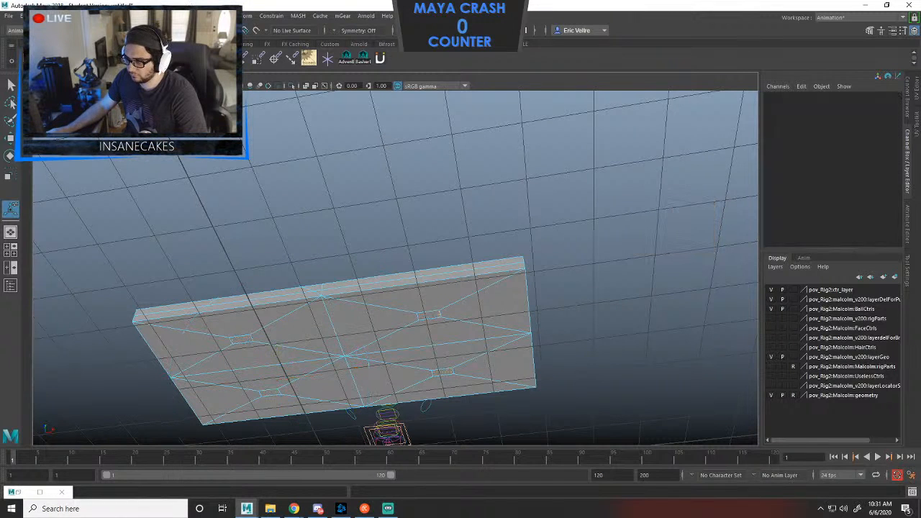
Select the four small inset faces on the tabletop's underside and scale them apart along X toward the table's ends.
{"action": "left_click", "coordinate": [242, 340]}
{"action": "left_click", "coordinate": [269, 392], "text": "shift"}
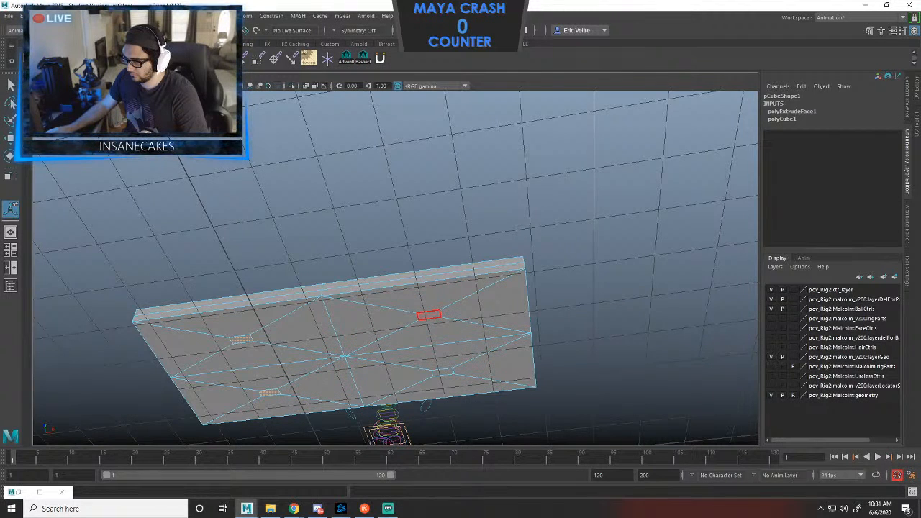
{"action": "left_click", "coordinate": [428, 314], "text": "shift"}
{"action": "left_click", "coordinate": [442, 372], "text": "shift"}
{"action": "key", "text": "w"}
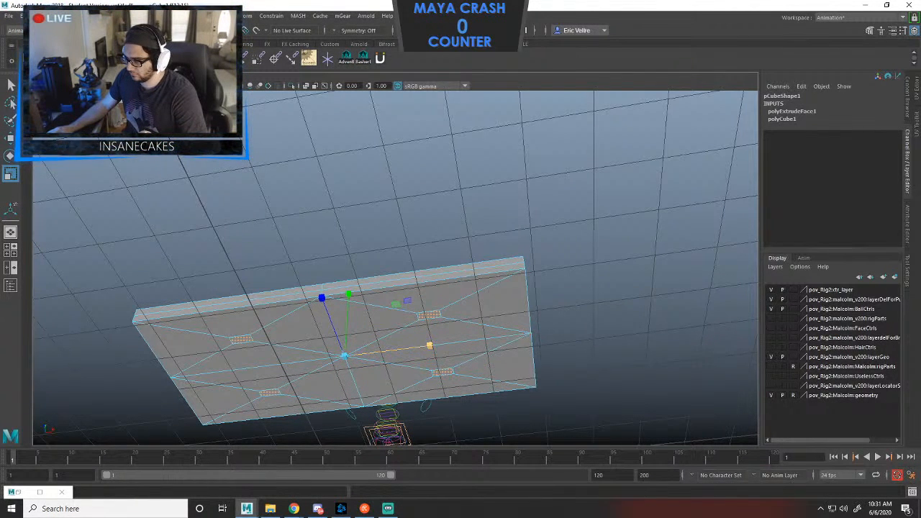
{"action": "left_click_drag", "start_coordinate": [429, 345], "coordinate": [491, 338]}
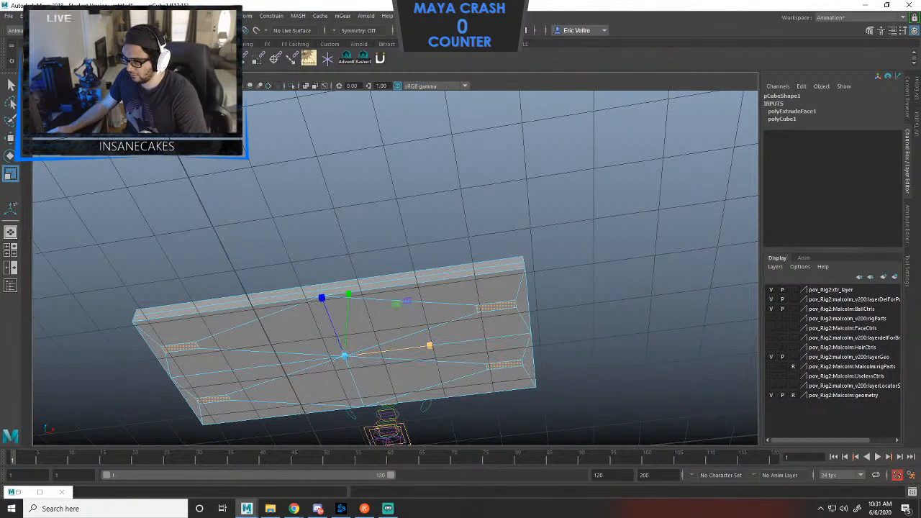
Scale the inner short edges of the four underside faces outward along X to make the faces narrower.
{"action": "right_click_drag", "start_coordinate": [193, 233], "coordinate": [193, 206]}
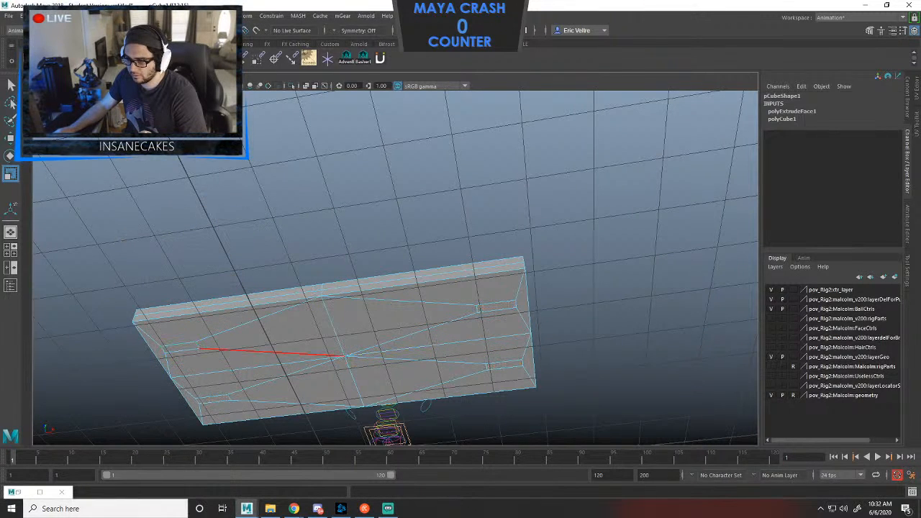
{"action": "left_click", "coordinate": [198, 346]}
{"action": "left_click", "coordinate": [229, 398], "text": "shift"}
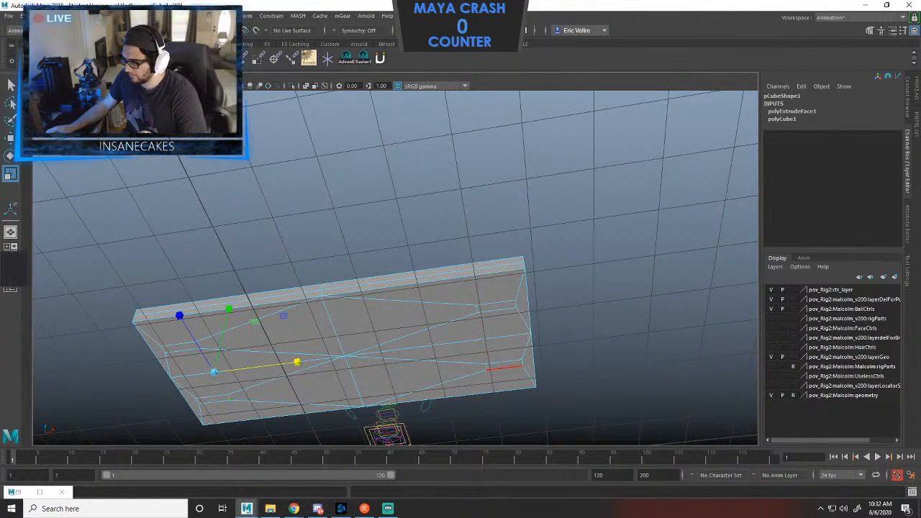
{"action": "left_click", "coordinate": [504, 368], "text": "shift"}
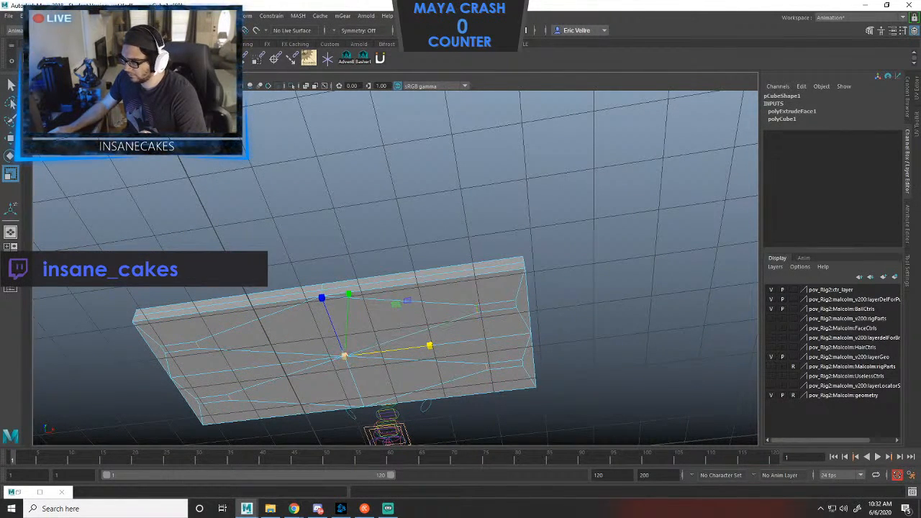
{"action": "mouse_move", "coordinate": [430, 346]}
{"action": "left_mouse_down"}
{"action": "mouse_move", "coordinate": [409, 350]}
{"action": "mouse_move", "coordinate": [443, 344]}
{"action": "left_mouse_up"}
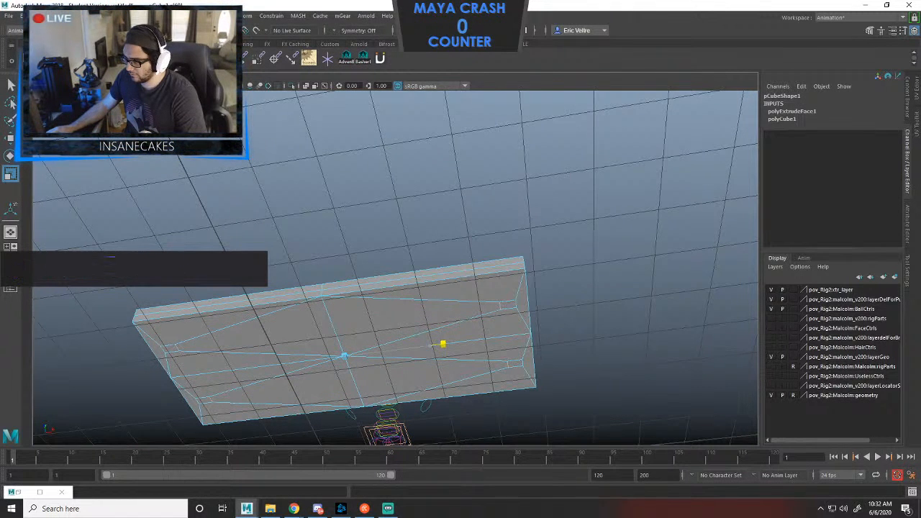
Reselect the four underside leg faces and scale them apart along Z into the tabletop's corners.
{"action": "right_click_drag", "start_coordinate": [524, 231], "coordinate": [525, 268]}
{"action": "left_click", "coordinate": [510, 304]}
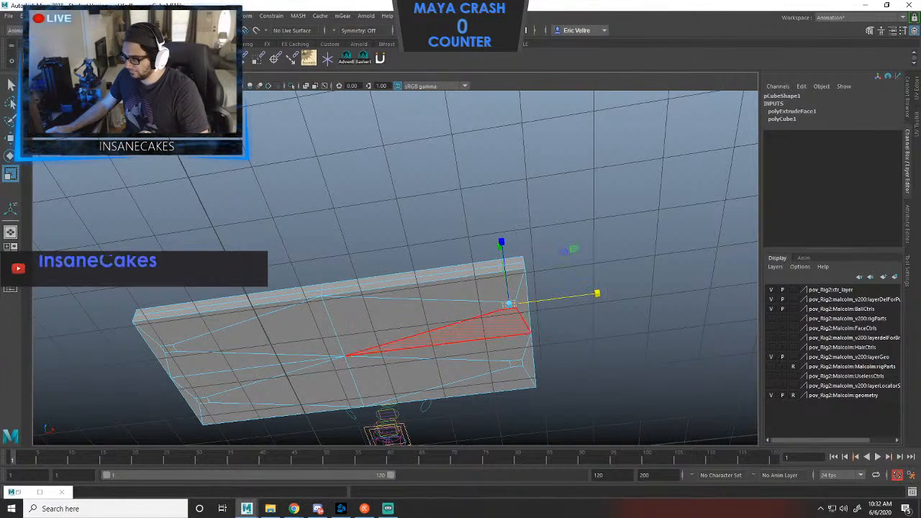
{"action": "key", "text": "ctrl+z"}
{"action": "key", "text": "ctrl+z"}
{"action": "key", "text": "ctrl+z"}
{"action": "key", "text": "ctrl+z"}
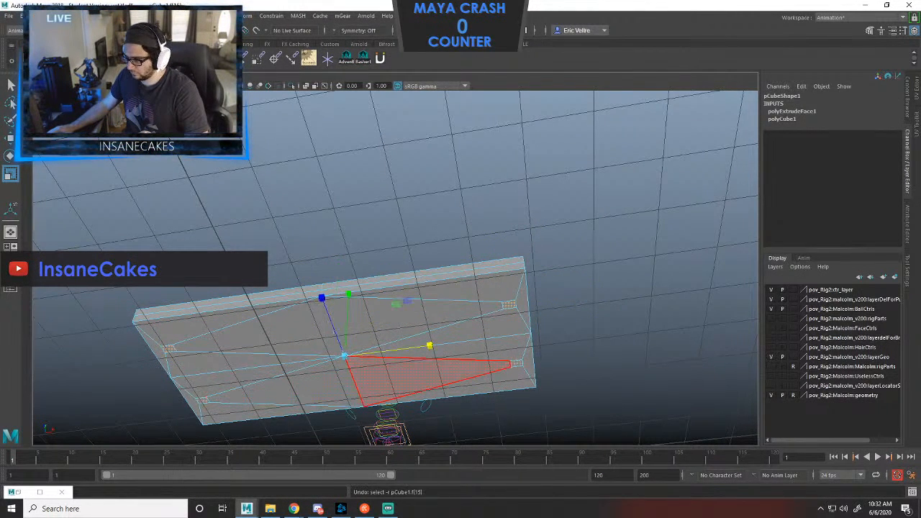
{"action": "key", "text": "ctrl+z"}
{"action": "key", "text": "ctrl+z"}
{"action": "key", "text": "ctrl+z"}
{"action": "key", "text": "ctrl+z"}
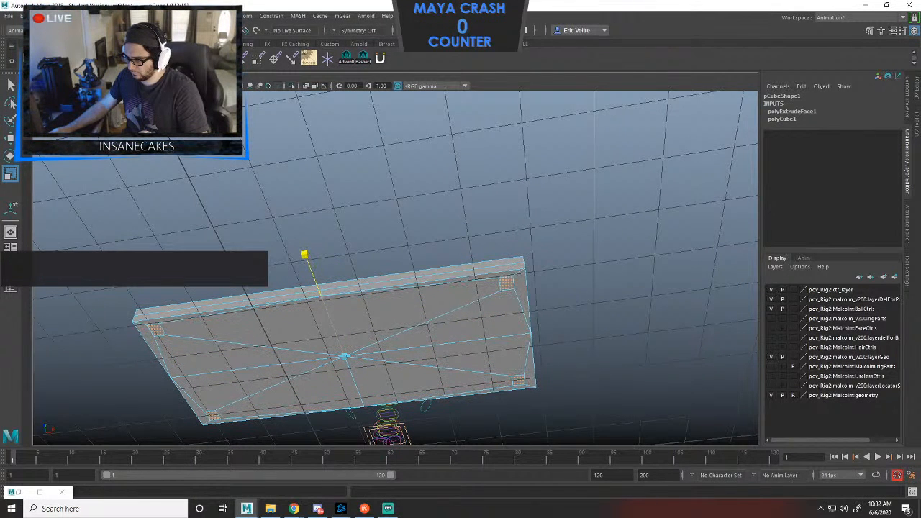
{"action": "key", "text": "ctrl+z"}
Scale the inner edges of the four corner faces along Z to adjust the depth of the leg bases.
{"action": "right_click_drag", "start_coordinate": [508, 231], "coordinate": [508, 210]}
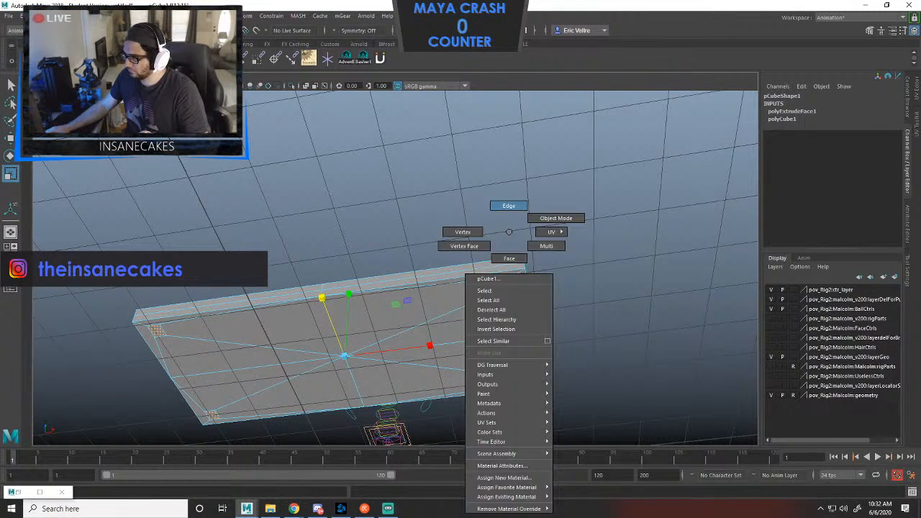
{"action": "left_click", "coordinate": [507, 280]}
{"action": "left_click", "coordinate": [327, 295]}
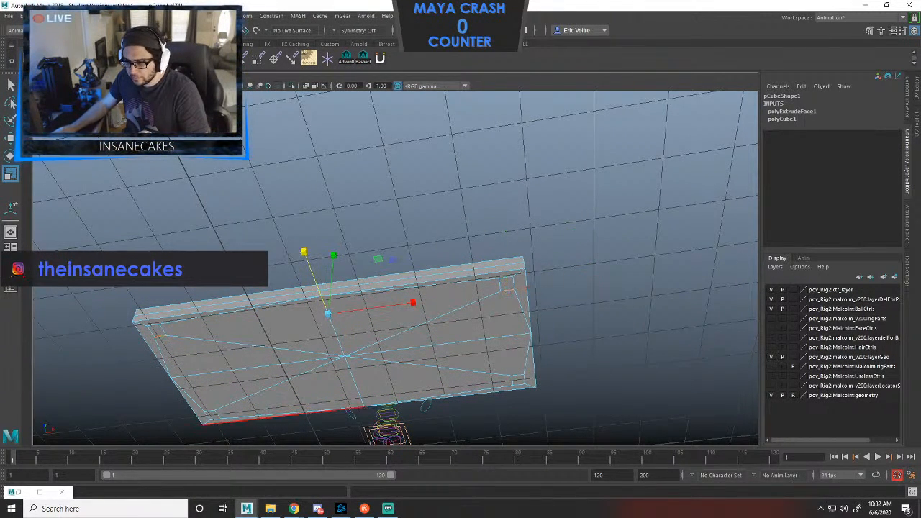
{"action": "left_click", "coordinate": [344, 355]}
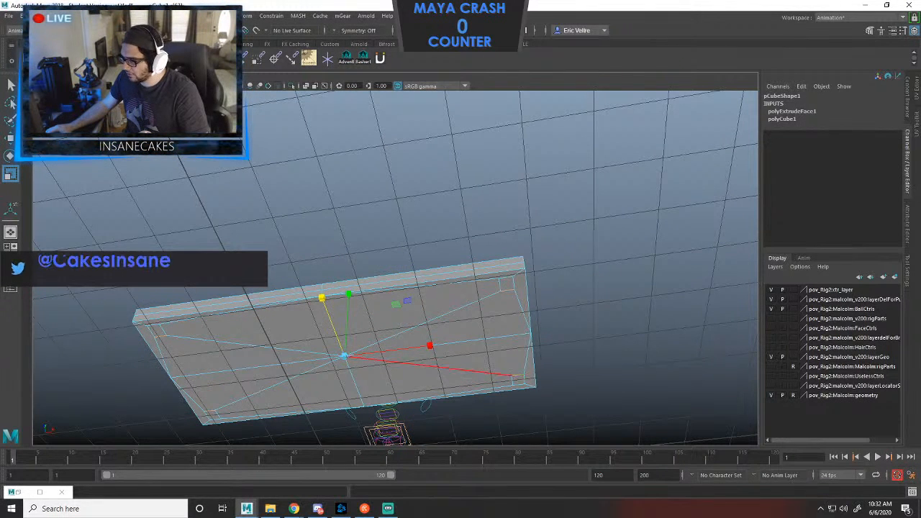
{"action": "left_click_drag", "start_coordinate": [322, 298], "coordinate": [321, 295]}
Extrude the four corner faces downward with a Local Translate Z of 3.655 to form tapered table legs.
{"action": "right_click_drag", "start_coordinate": [494, 234], "coordinate": [475, 249]}
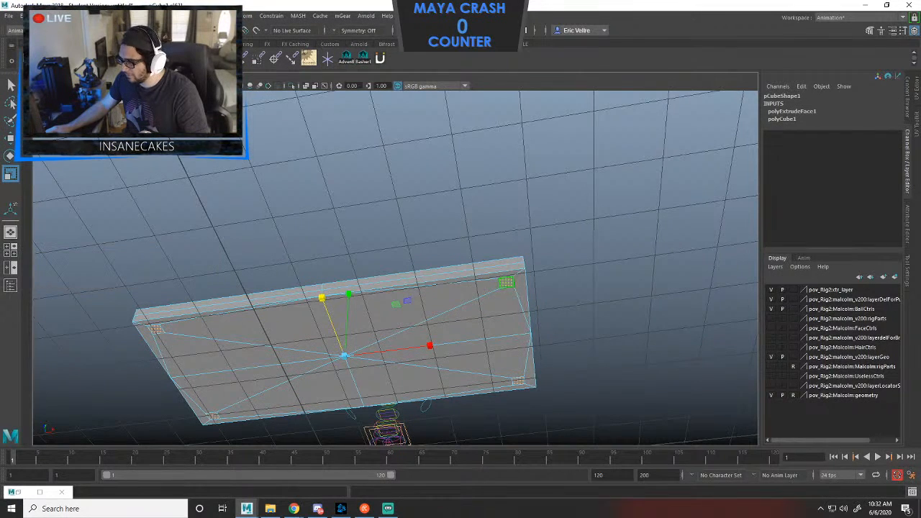
{"action": "key", "text": "ctrl+e"}
{"action": "scroll", "coordinate": [370, 298], "scroll_direction": "down", "scroll_amount": 5}
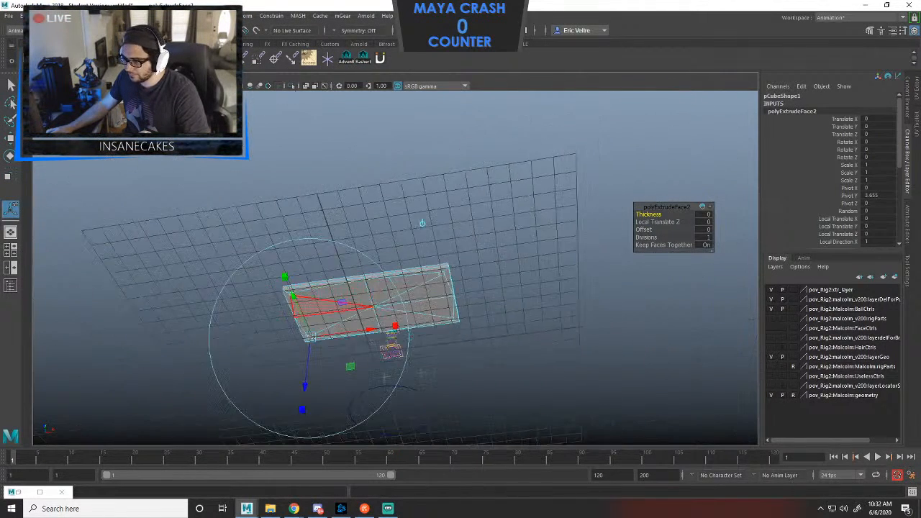
{"action": "left_click_drag", "start_coordinate": [371, 298], "coordinate": [370, 252], "text": "alt"}
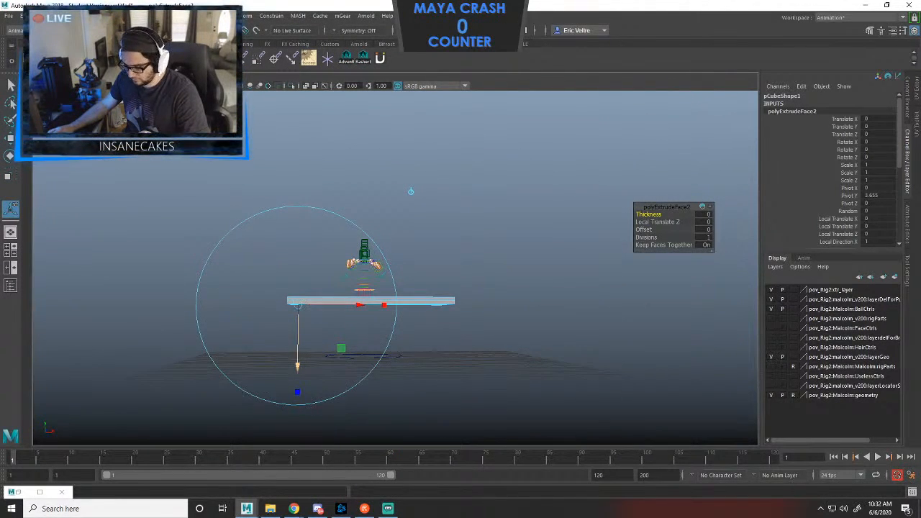
{"action": "left_click_drag", "start_coordinate": [297, 365], "coordinate": [298, 440]}
{"action": "left_click_drag", "start_coordinate": [371, 288], "coordinate": [350, 327], "text": "alt"}
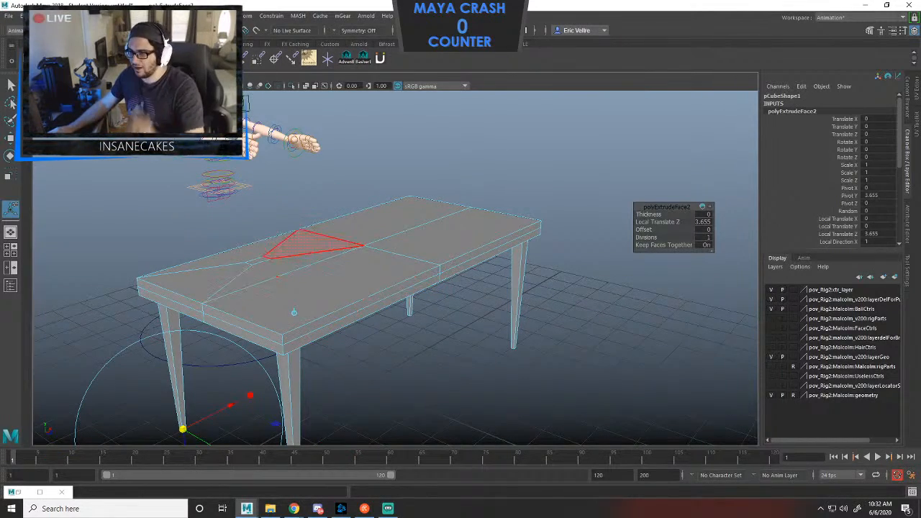
Delete the stray inset faces covering one quarter of the tabletop's upper surface.
{"action": "left_click_drag", "start_coordinate": [310, 249], "coordinate": [370, 232], "text": "alt"}
{"action": "right_click", "coordinate": [370, 231]}
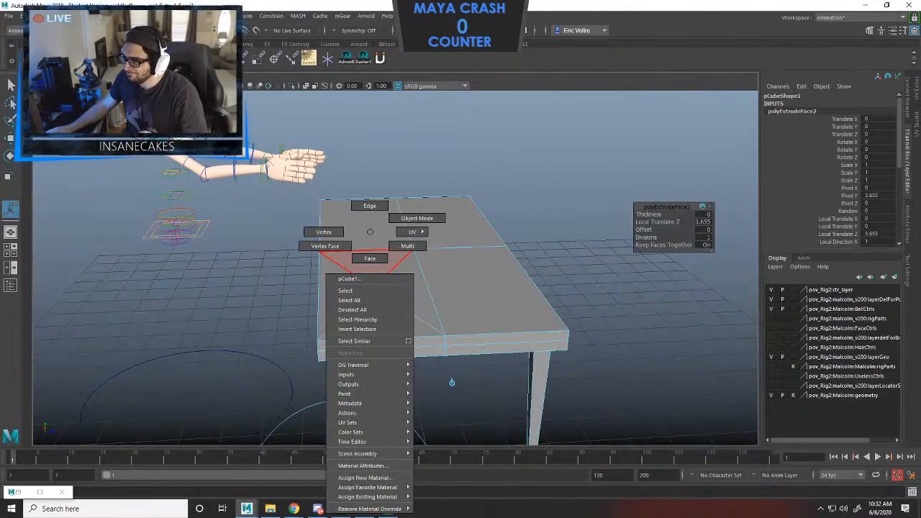
{"action": "right_click_drag", "start_coordinate": [370, 231], "coordinate": [381, 256]}
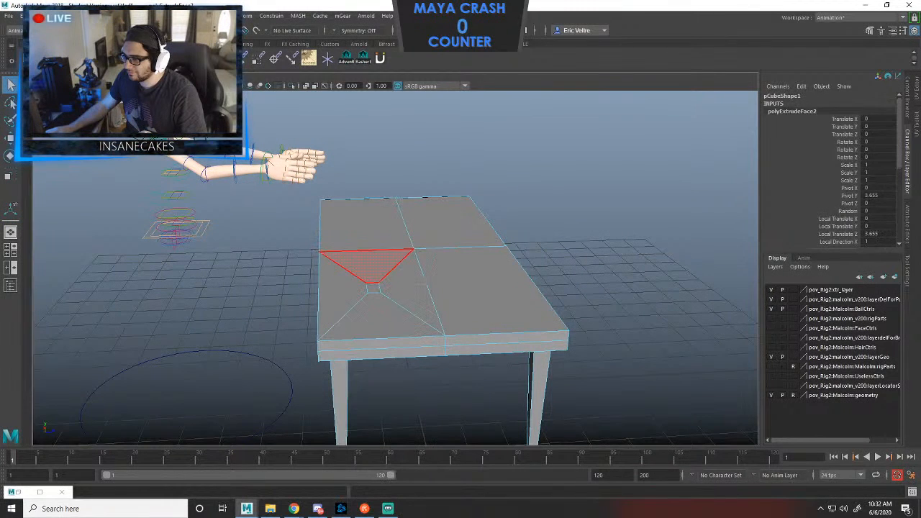
{"action": "left_click", "coordinate": [372, 287]}
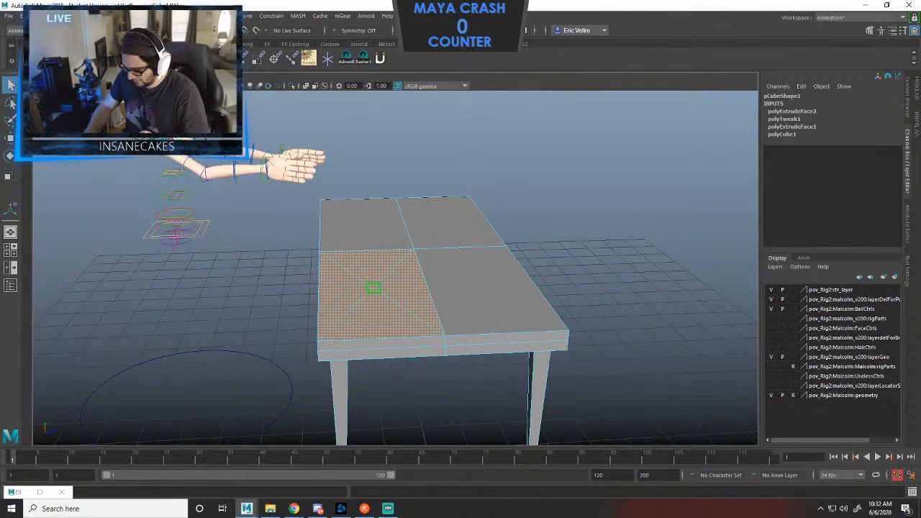
{"action": "key", "text": "Delete"}
Select the border edges of the open quarter on the tabletop and close it with Fill Hole.
{"action": "right_click_drag", "start_coordinate": [379, 222], "coordinate": [378, 201]}
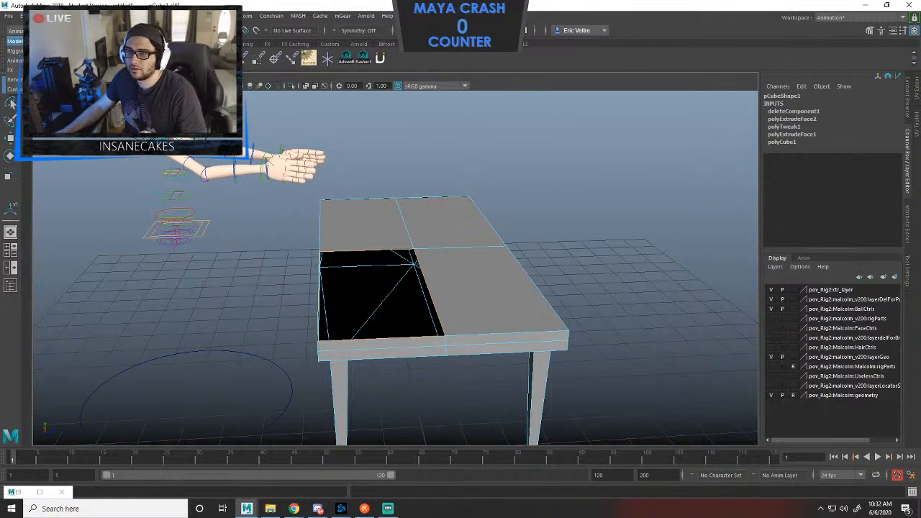
{"action": "left_click", "coordinate": [14, 41]}
{"action": "left_click", "coordinate": [172, 16]}
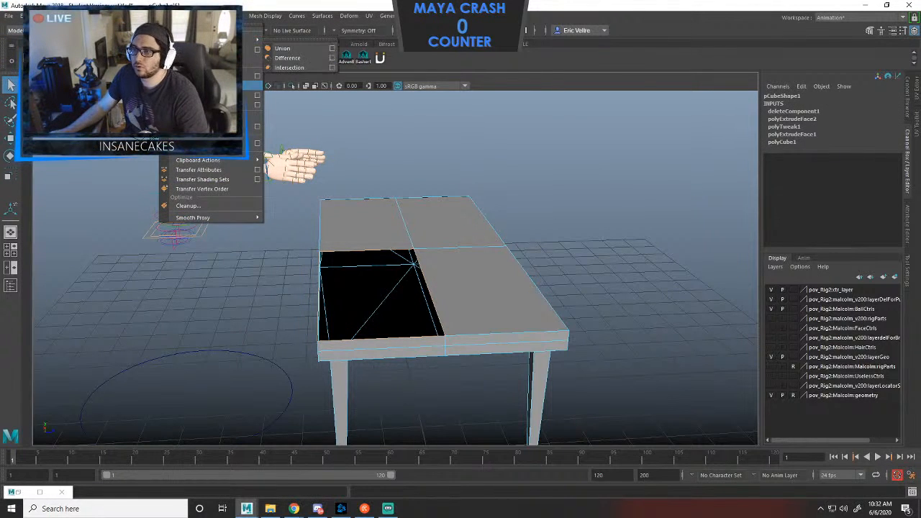
{"action": "left_click", "coordinate": [189, 86]}
Delete the edge loop around the slab's sides and the two central edge loops crossing the tabletop.
{"action": "key", "text": "r"}
{"action": "left_click_drag", "start_coordinate": [468, 210], "coordinate": [405, 225], "text": "alt"}
{"action": "right_click_drag", "start_coordinate": [405, 225], "coordinate": [405, 200]}
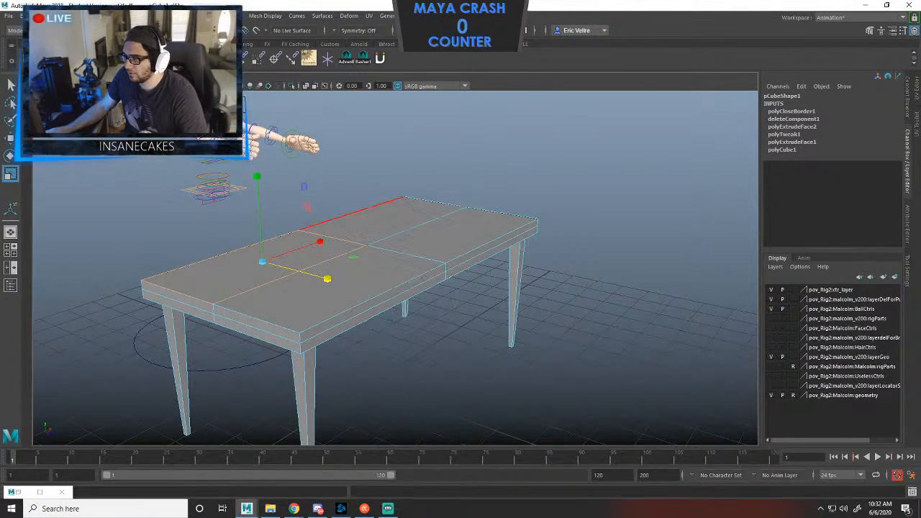
{"action": "double_click", "coordinate": [375, 306]}
{"action": "key", "text": "ctrl+Delete"}
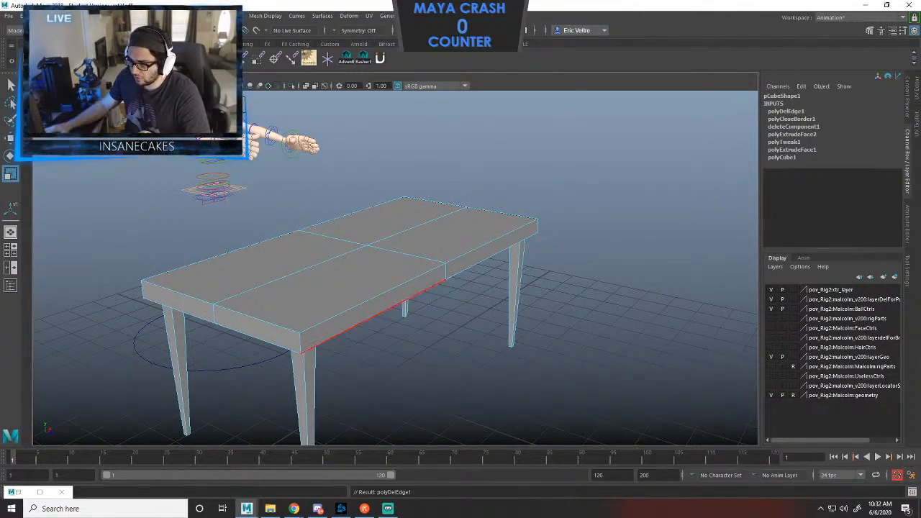
{"action": "left_click_drag", "start_coordinate": [375, 306], "coordinate": [344, 294], "text": "alt"}
{"action": "double_click", "coordinate": [336, 296]}
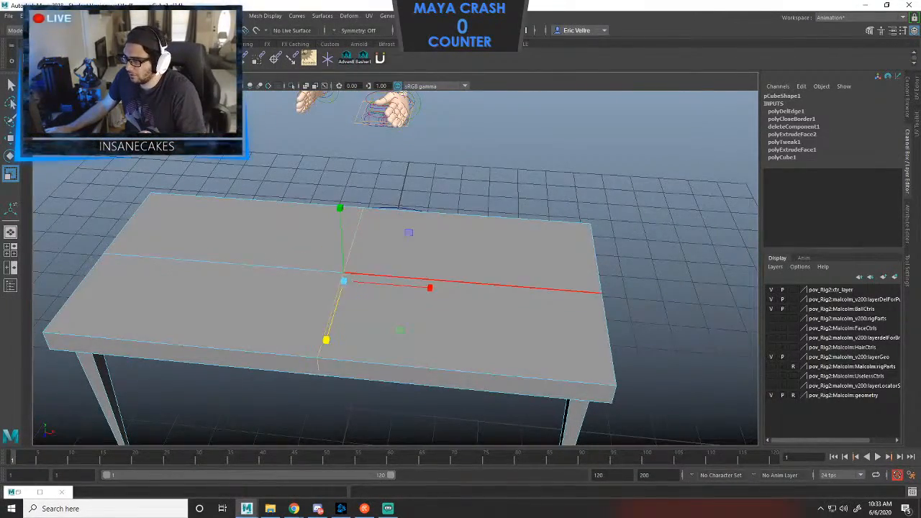
{"action": "key", "text": "Delete"}
Scale up the tabletop's upper face slightly so the slab's sides flare outward.
{"action": "left_click_drag", "start_coordinate": [339, 205], "coordinate": [359, 239], "text": "alt"}
{"action": "right_click", "coordinate": [421, 232]}
{"action": "right_click_drag", "start_coordinate": [422, 232], "coordinate": [422, 258]}
{"action": "left_click", "coordinate": [422, 259]}
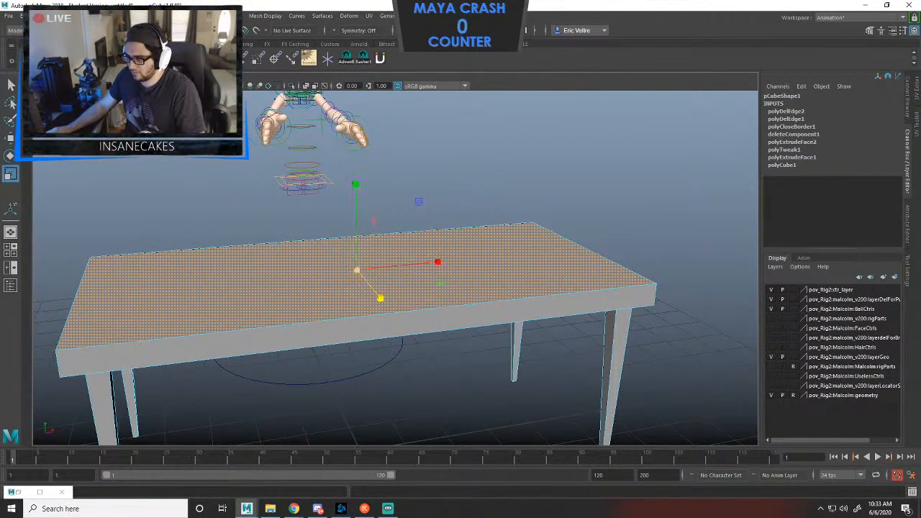
{"action": "left_click_drag", "start_coordinate": [357, 270], "coordinate": [375, 269]}
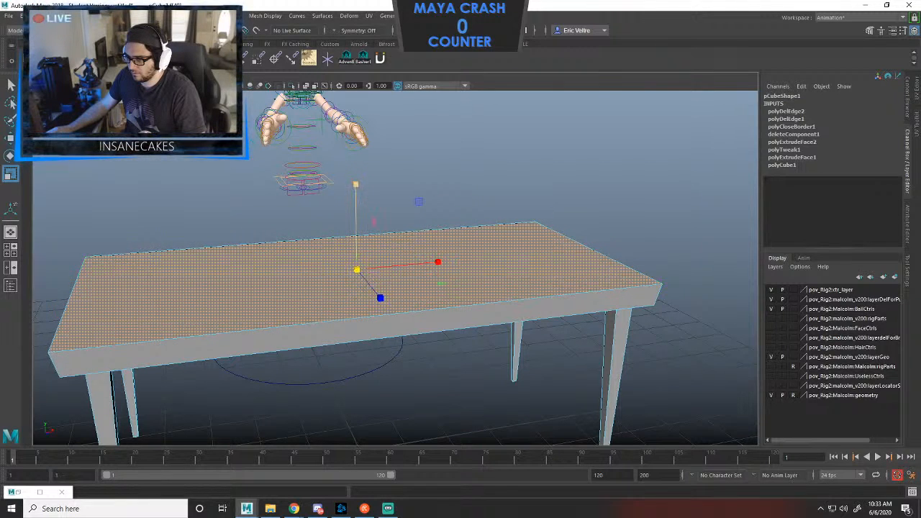
Extrude the tabletop's upper face upward with a Local Translate Z of 0.142, and return to object mode.
{"action": "left_click_drag", "start_coordinate": [354, 180], "coordinate": [586, 208]}
{"action": "key", "text": "ctrl+e"}
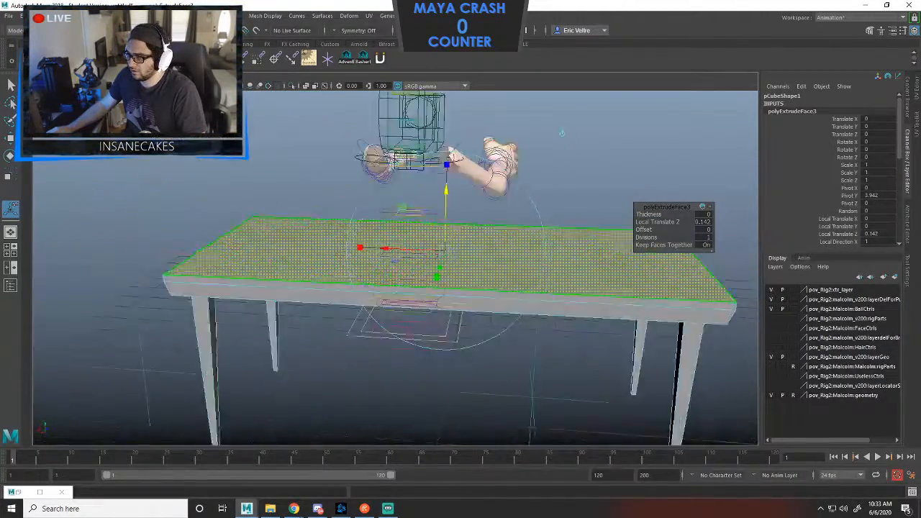
{"action": "left_click_drag", "start_coordinate": [562, 133], "coordinate": [520, 128], "text": "alt"}
{"action": "right_click_drag", "start_coordinate": [304, 234], "coordinate": [350, 215]}
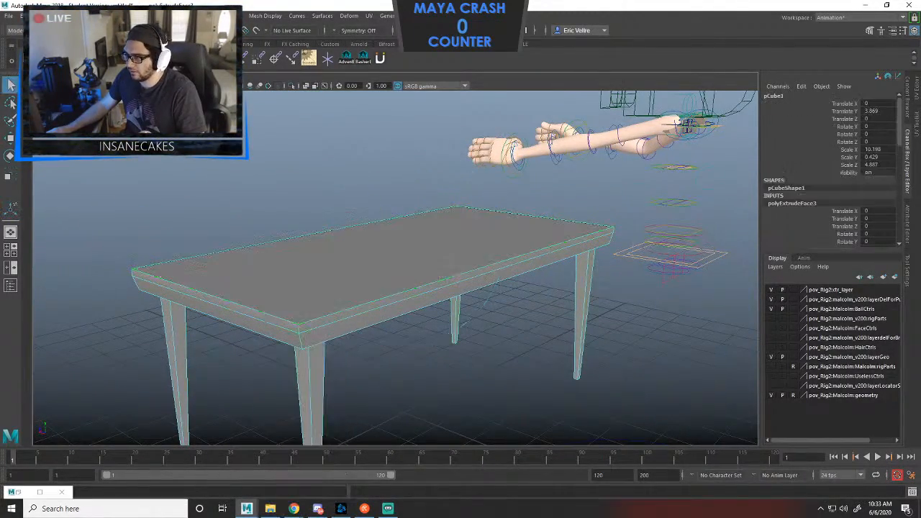
Create a polygon cylinder and raise it along Y to about 4.25 so it stands on the tabletop.
{"action": "scroll", "coordinate": [394, 268], "scroll_direction": "down", "scroll_amount": 2}
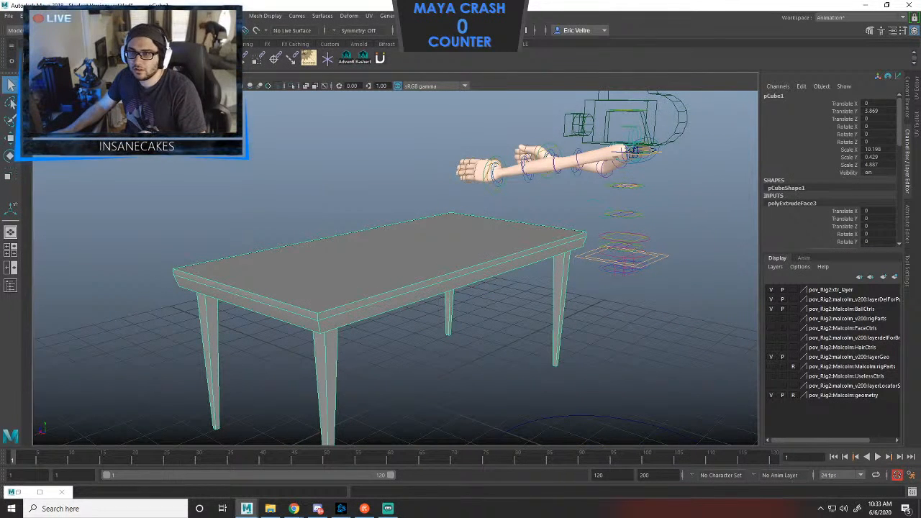
{"action": "left_click", "coordinate": [45, 15]}
{"action": "mouse_move", "coordinate": [81, 52]}
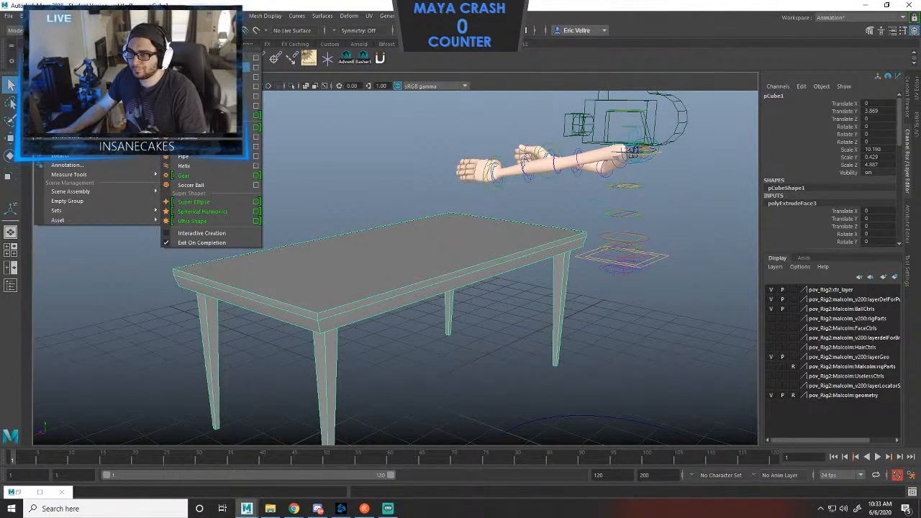
{"action": "left_click", "coordinate": [192, 77]}
{"action": "key", "text": "w"}
{"action": "left_click_drag", "start_coordinate": [403, 311], "coordinate": [404, 151]}
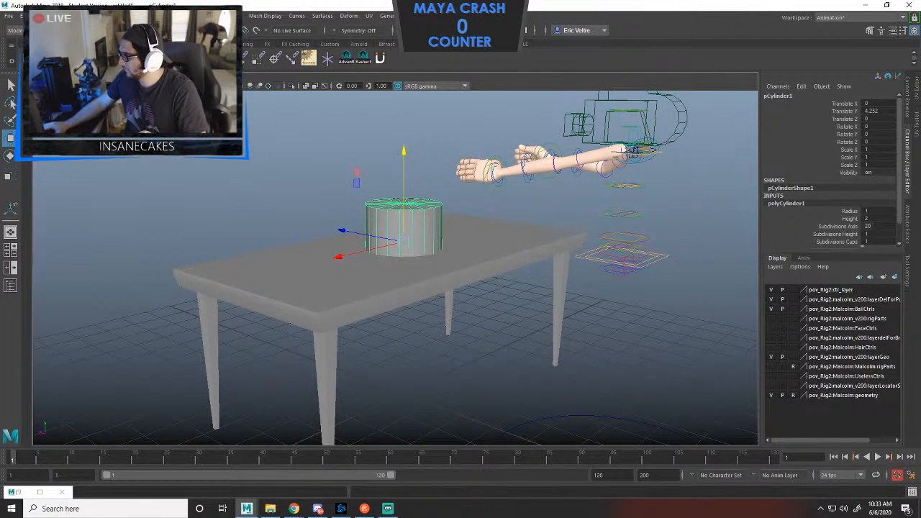
Set the cylinder's axis subdivisions to 16.
{"action": "left_click_drag", "start_coordinate": [403, 288], "coordinate": [517, 288], "text": "alt"}
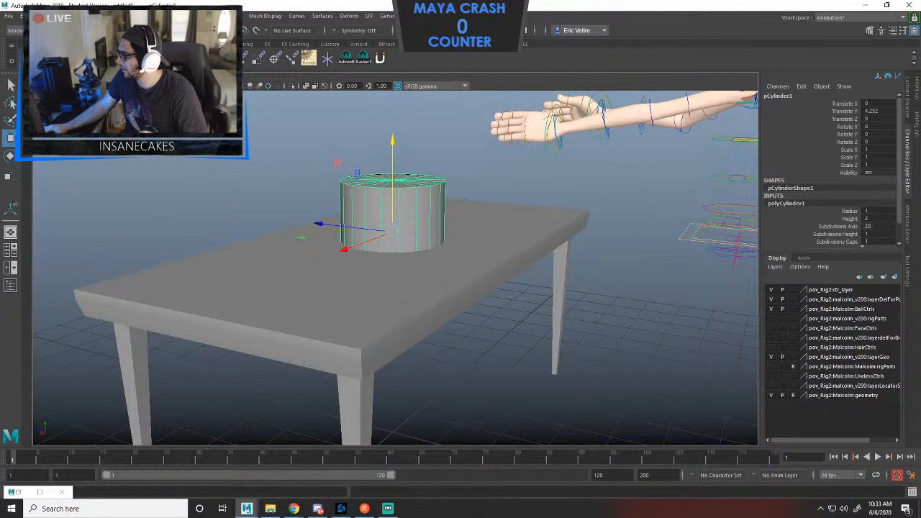
{"action": "key", "text": "Tab"}
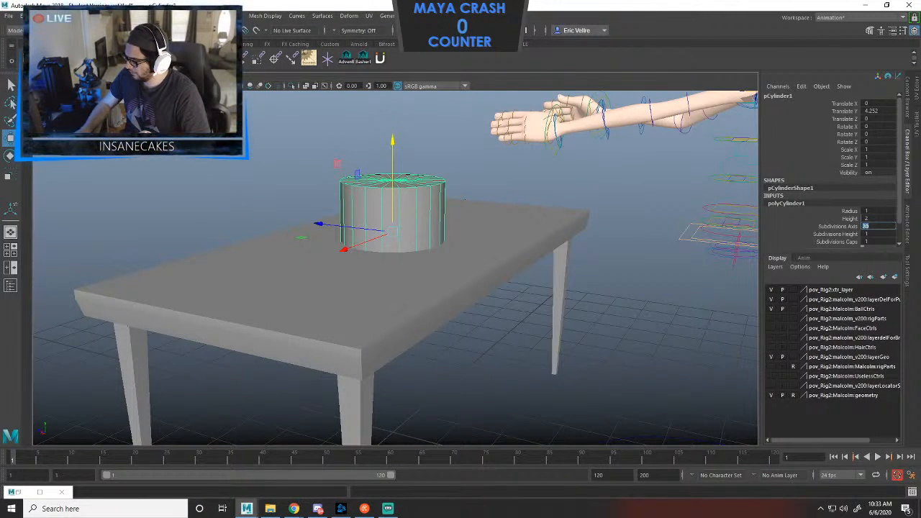
{"action": "key", "text": "Return"}
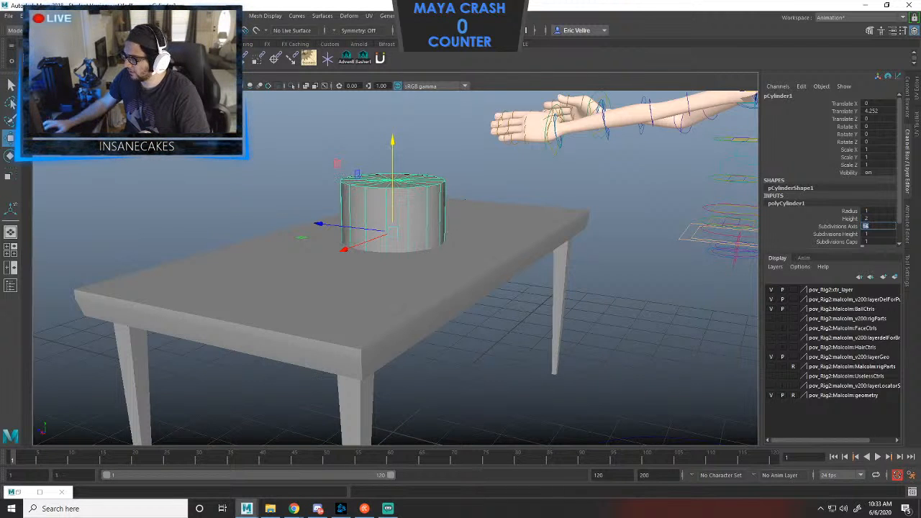
Flatten the cylinder into a thin disc by scaling it along Y to 0.02.
{"action": "left_click", "coordinate": [504, 165]}
{"action": "key", "text": "ctrl+z"}
{"action": "key", "text": "e"}
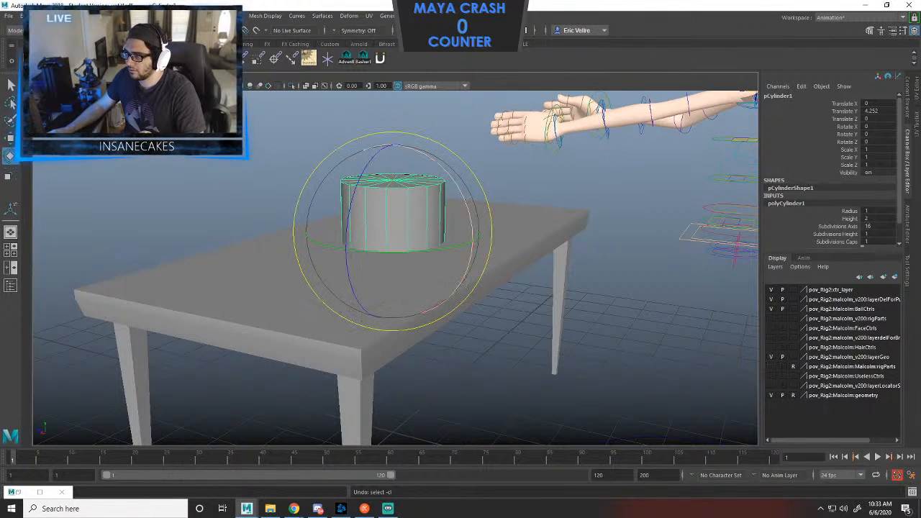
{"action": "key", "text": "r"}
{"action": "left_click_drag", "start_coordinate": [392, 144], "coordinate": [392, 229]}
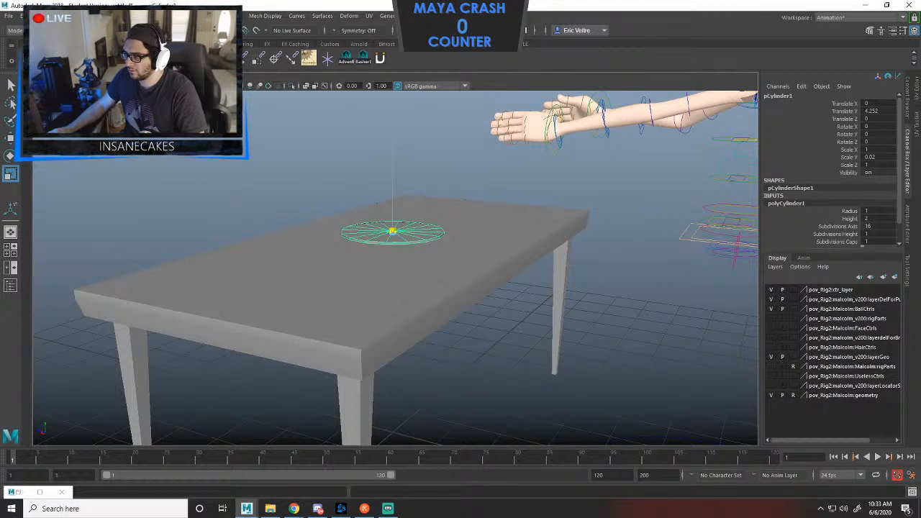
Lower the disc onto the tabletop, shift it to about -1.409 in Z and shrink it to 0.64 in X and Z.
{"action": "key", "text": "q"}
{"action": "left_click_drag", "start_coordinate": [392, 141], "coordinate": [392, 147]}
{"action": "left_click_drag", "start_coordinate": [319, 229], "coordinate": [401, 234]}
{"action": "key", "text": "f"}
{"action": "key", "text": "r"}
{"action": "left_click_drag", "start_coordinate": [395, 182], "coordinate": [395, 209]}
{"action": "key", "text": "ctrl+z"}
{"action": "left_click_drag", "start_coordinate": [314, 282], "coordinate": [343, 276]}
Switch the disc to face selection and select all the triangular faces of its upper cap.
{"action": "right_click_drag", "start_coordinate": [444, 233], "coordinate": [444, 258]}
{"action": "left_click_drag", "start_coordinate": [443, 258], "coordinate": [432, 277], "text": "alt"}
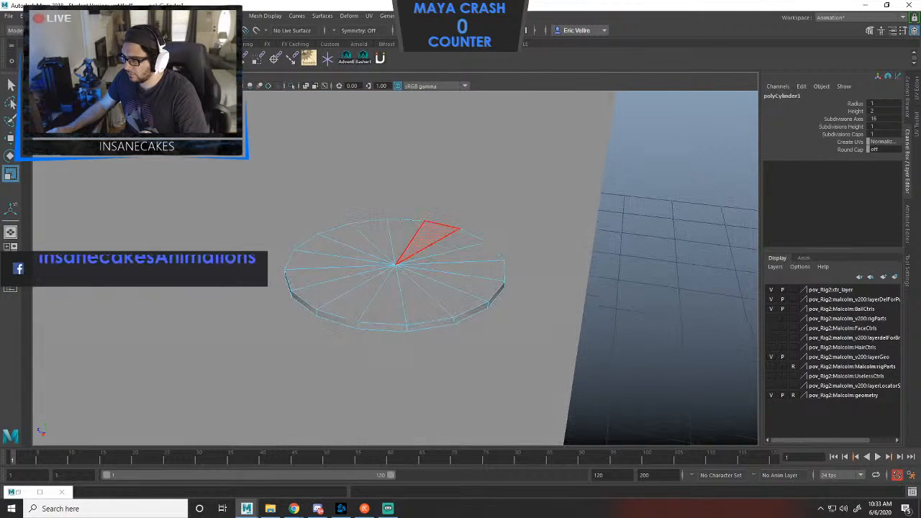
{"action": "left_click", "coordinate": [407, 237]}
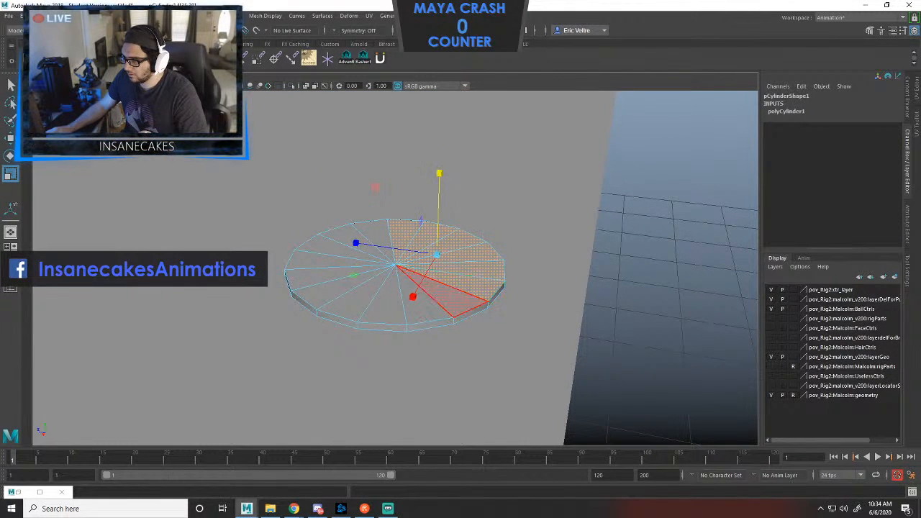
{"action": "left_click", "coordinate": [420, 305], "text": "shift"}
{"action": "left_click", "coordinate": [387, 306], "text": "shift"}
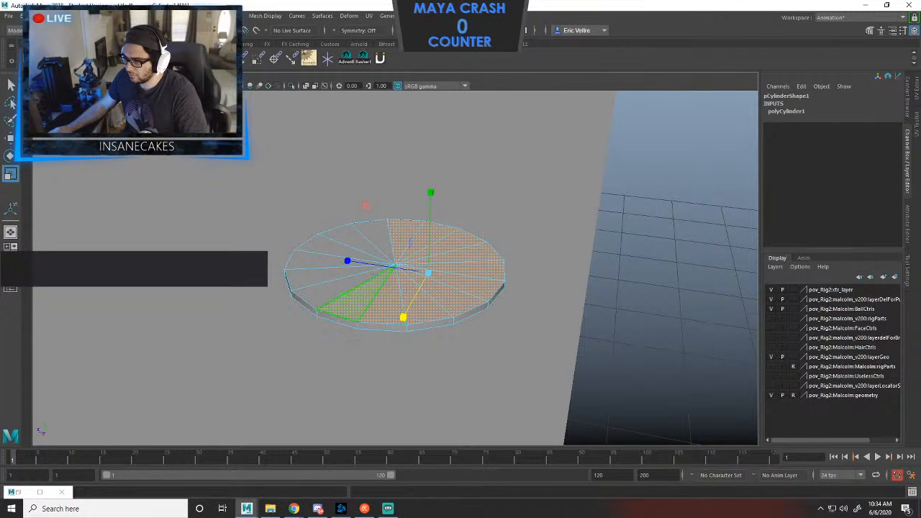
{"action": "left_click", "coordinate": [316, 277], "text": "shift"}
{"action": "left_click", "coordinate": [307, 261], "text": "shift"}
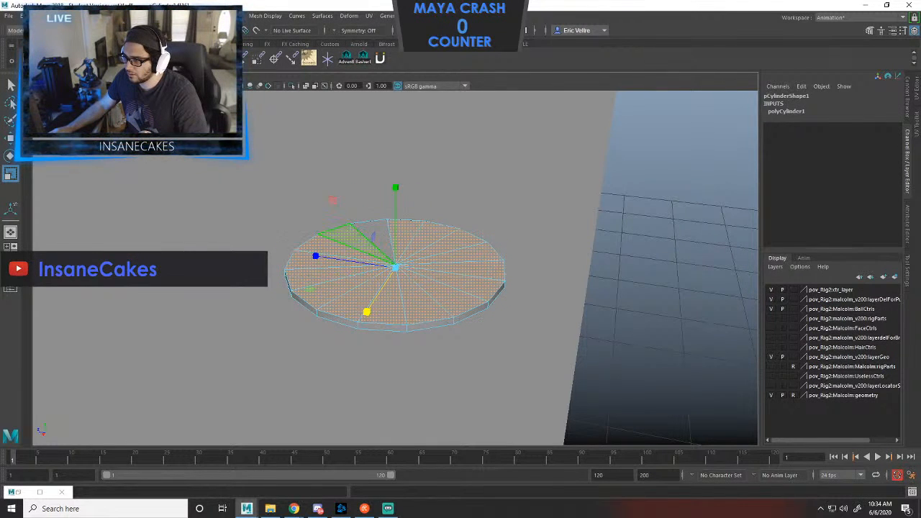
Check the cap selection from the side and below in wireframe, deselect stray faces, and return to shaded display.
{"action": "mouse_move", "coordinate": [403, 288]}
{"action": "left_mouse_down", "text": "alt"}
{"action": "mouse_move", "coordinate": [309, 246]}
{"action": "mouse_move", "coordinate": [299, 261]}
{"action": "left_mouse_up", "text": "alt"}
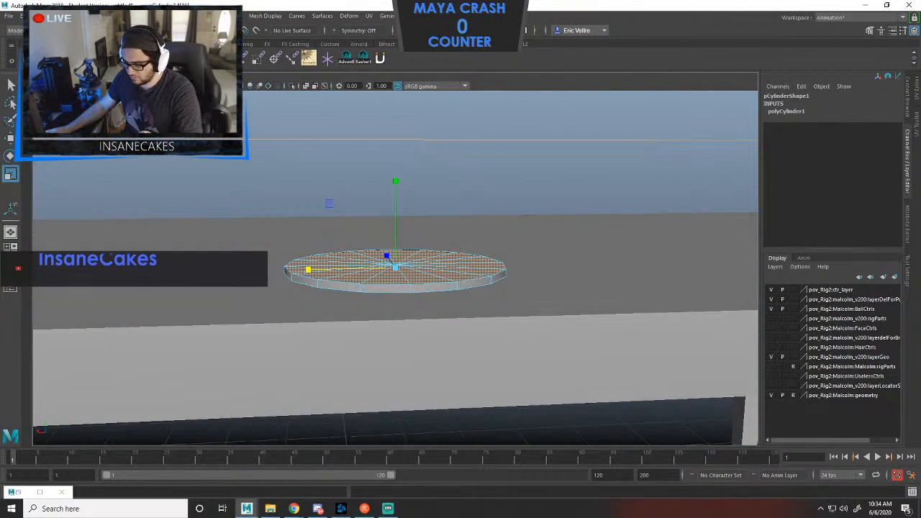
{"action": "key", "text": "4"}
{"action": "left_click_drag", "start_coordinate": [339, 316], "coordinate": [623, 270], "text": "alt"}
{"action": "left_click_drag", "start_coordinate": [464, 231], "coordinate": [479, 283], "text": "alt"}
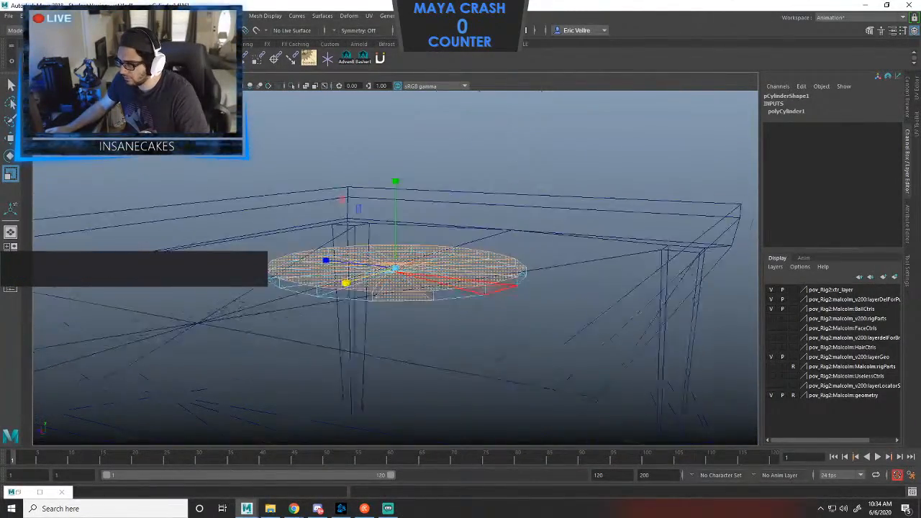
{"action": "scroll", "coordinate": [460, 309], "scroll_direction": "up", "scroll_amount": 5}
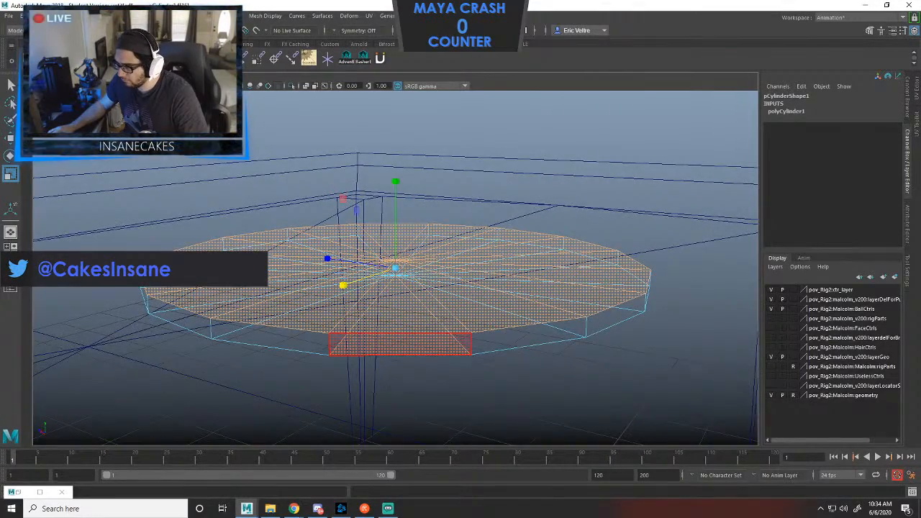
{"action": "left_click_drag", "start_coordinate": [451, 344], "coordinate": [464, 244], "text": "alt"}
{"action": "left_click", "coordinate": [461, 176], "text": "ctrl"}
{"action": "left_click_drag", "start_coordinate": [461, 176], "coordinate": [431, 317], "text": "alt"}
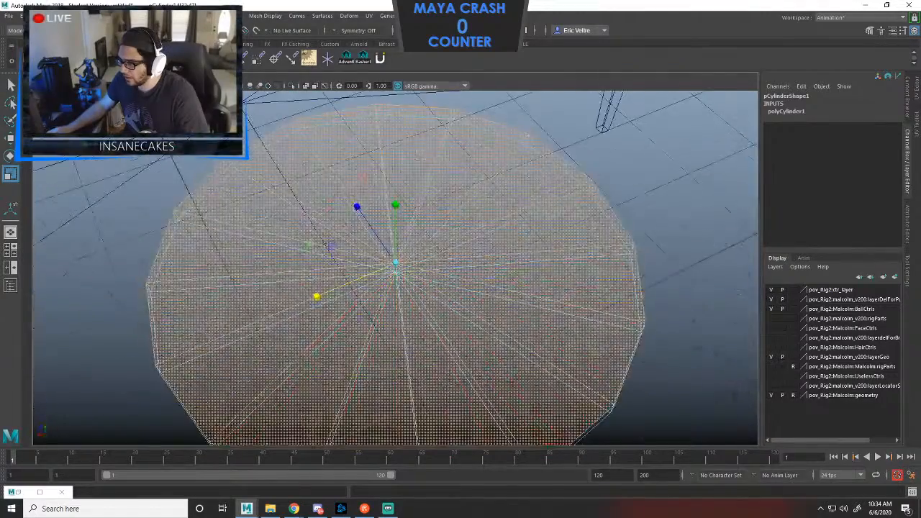
{"action": "scroll", "coordinate": [489, 274], "scroll_direction": "down", "scroll_amount": 5}
{"action": "key", "text": "5"}
{"action": "scroll", "coordinate": [490, 274], "scroll_direction": "down", "scroll_amount": 3}
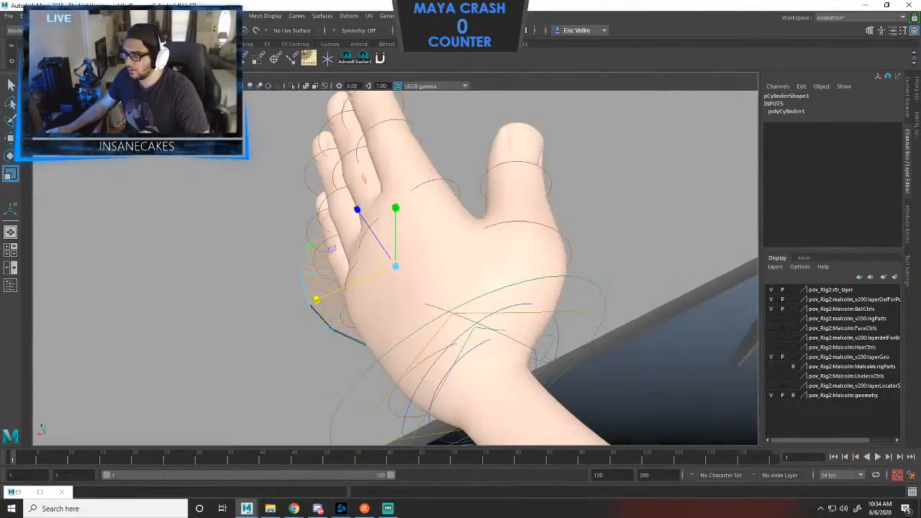
Extrude the disc's upper cap faces, scale them outward well beyond the base, and raise them slightly to form a flared plate.
{"action": "mouse_move", "coordinate": [489, 273]}
{"action": "left_mouse_down", "text": "alt"}
{"action": "mouse_move", "coordinate": [601, 216]}
{"action": "mouse_move", "coordinate": [602, 236]}
{"action": "left_mouse_up", "text": "alt"}
{"action": "key", "text": "ctrl+e"}
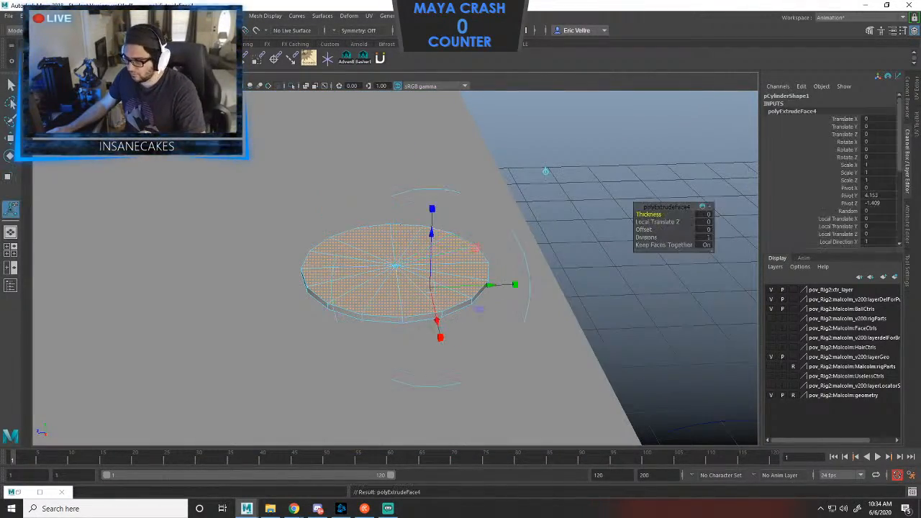
{"action": "left_click", "coordinate": [498, 228]}
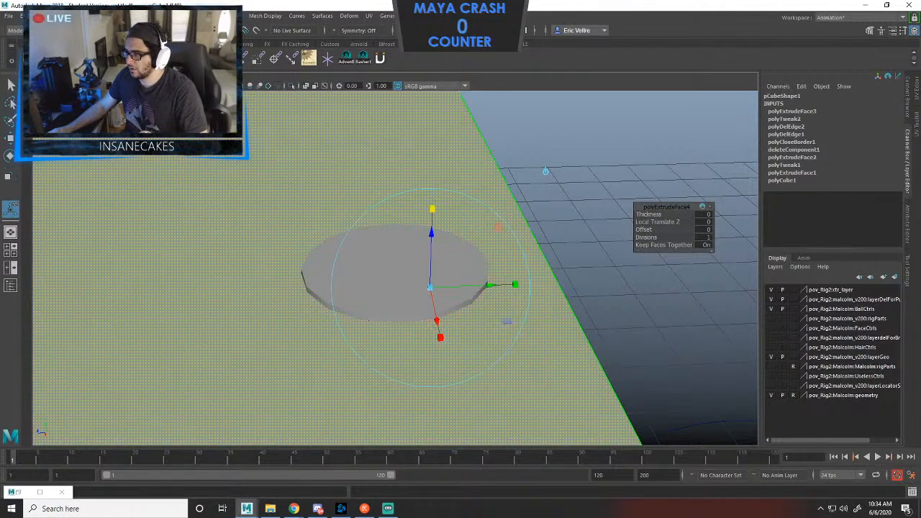
{"action": "key", "text": "ctrl+z"}
{"action": "left_click_drag", "start_coordinate": [432, 208], "coordinate": [432, 205]}
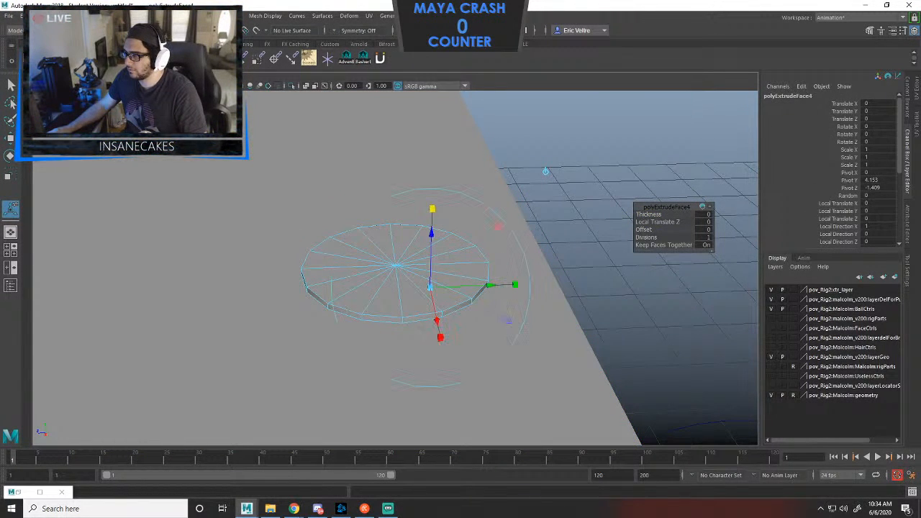
{"action": "key", "text": "ctrl+z"}
{"action": "left_click", "coordinate": [432, 208]}
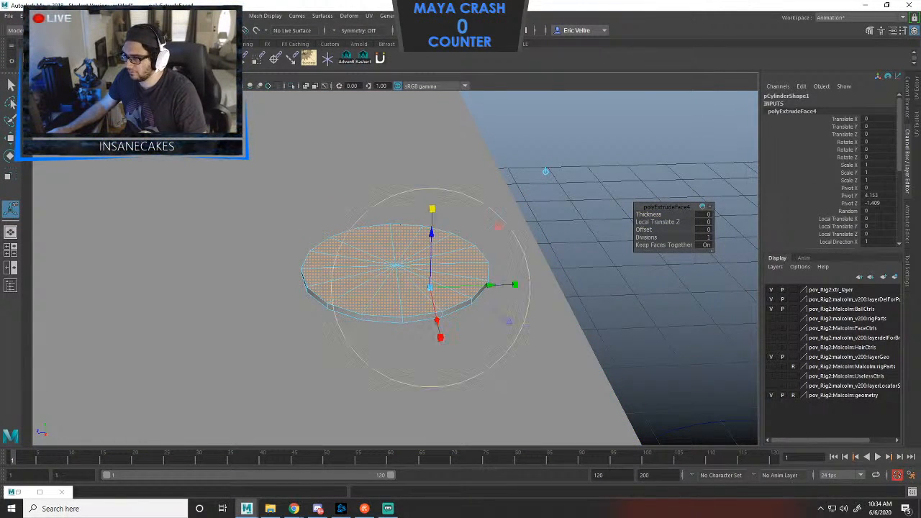
{"action": "left_click_drag", "start_coordinate": [508, 321], "coordinate": [641, 379]}
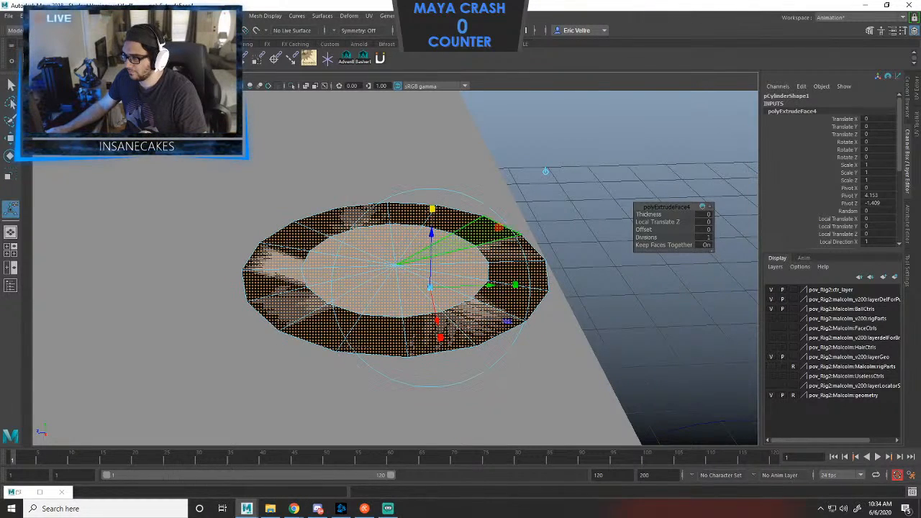
{"action": "left_click_drag", "start_coordinate": [431, 233], "coordinate": [445, 156]}
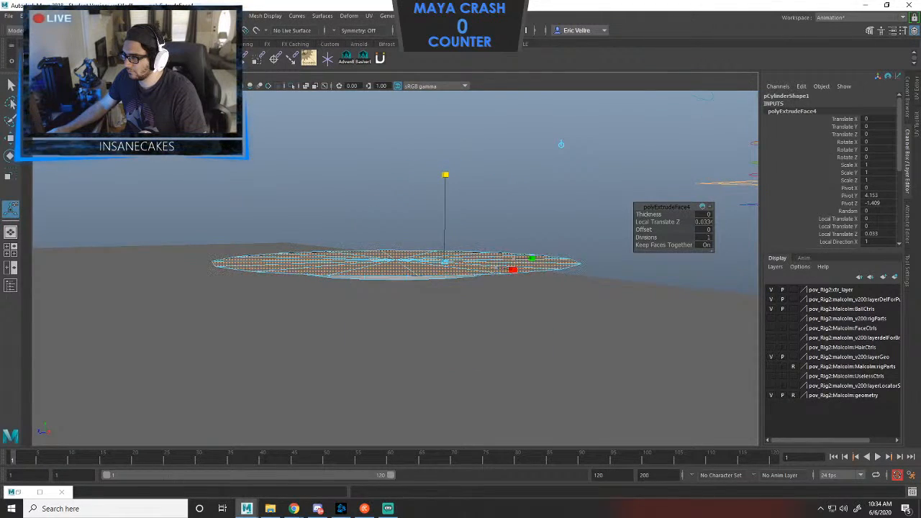
{"action": "left_click_drag", "start_coordinate": [444, 200], "coordinate": [377, 198]}
{"action": "left_click_drag", "start_coordinate": [528, 140], "coordinate": [516, 153], "text": "alt"}
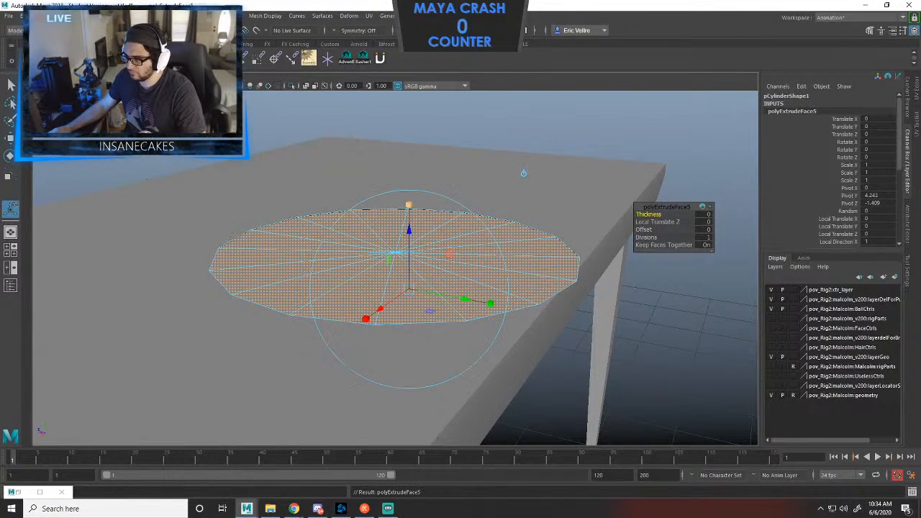
Extrude the widened faces upward with a Local Translate Z of about 0.039, and extrude them once more in place.
{"action": "key", "text": "ctrl+e"}
{"action": "left_click_drag", "start_coordinate": [409, 224], "coordinate": [409, 223]}
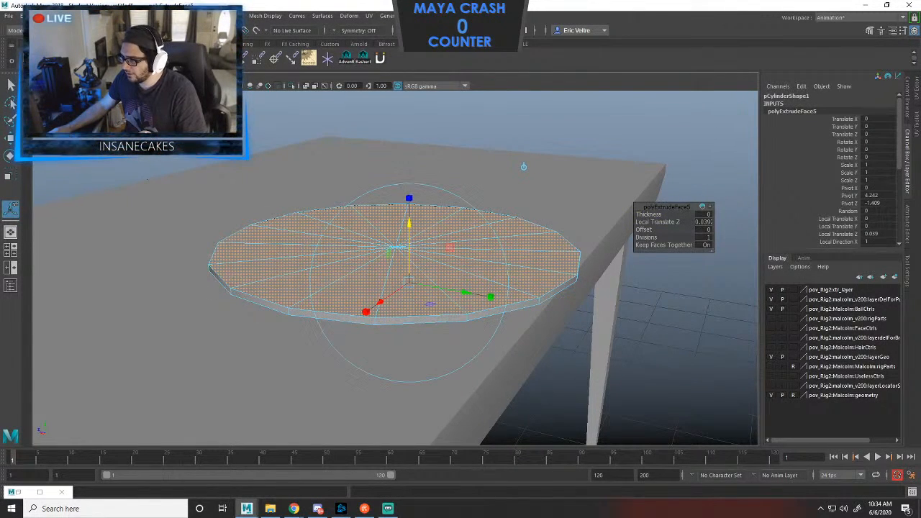
{"action": "key", "text": "ctrl+e"}
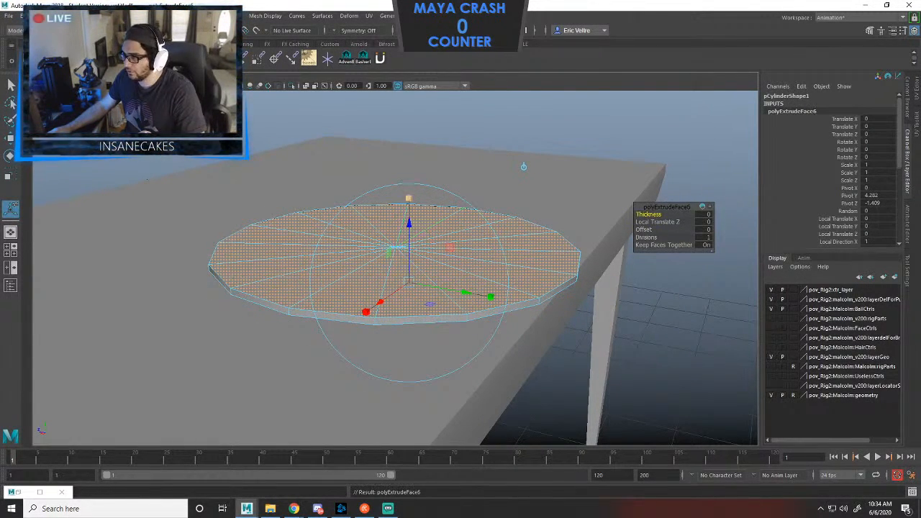
Try insetting the plate's upper faces and sinking them with a Local Translate Z of about -0.06, and undo both changes.
{"action": "left_click", "coordinate": [408, 198]}
{"action": "left_click_drag", "start_coordinate": [409, 282], "coordinate": [341, 287]}
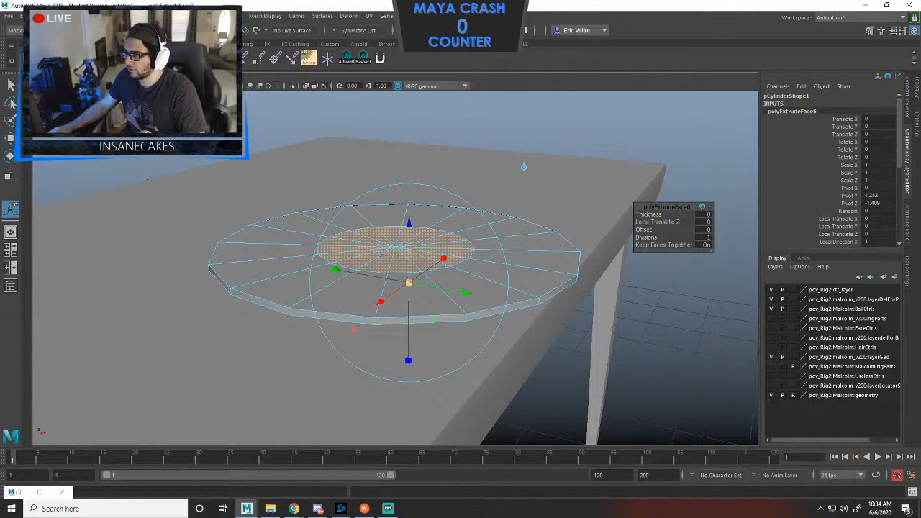
{"action": "mouse_move", "coordinate": [408, 283]}
{"action": "left_mouse_down"}
{"action": "mouse_move", "coordinate": [478, 283]}
{"action": "mouse_move", "coordinate": [421, 283]}
{"action": "left_mouse_up"}
{"action": "left_click_drag", "start_coordinate": [409, 224], "coordinate": [408, 233]}
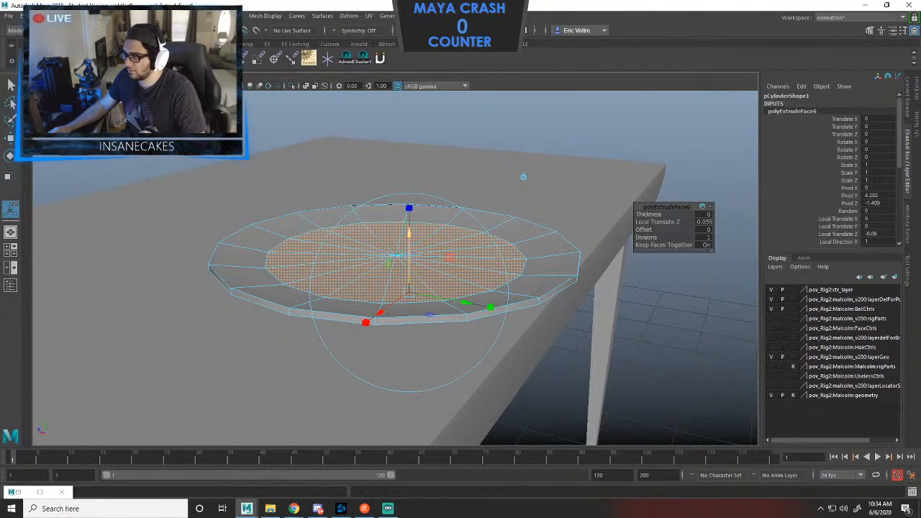
{"action": "key", "text": "ctrl+z"}
{"action": "key", "text": "ctrl+z"}
Inset the plate's upper faces slightly for a narrow rim, then extrude them inward and sink them with a Local Translate Z of -0.068.
{"action": "left_click", "coordinate": [409, 198]}
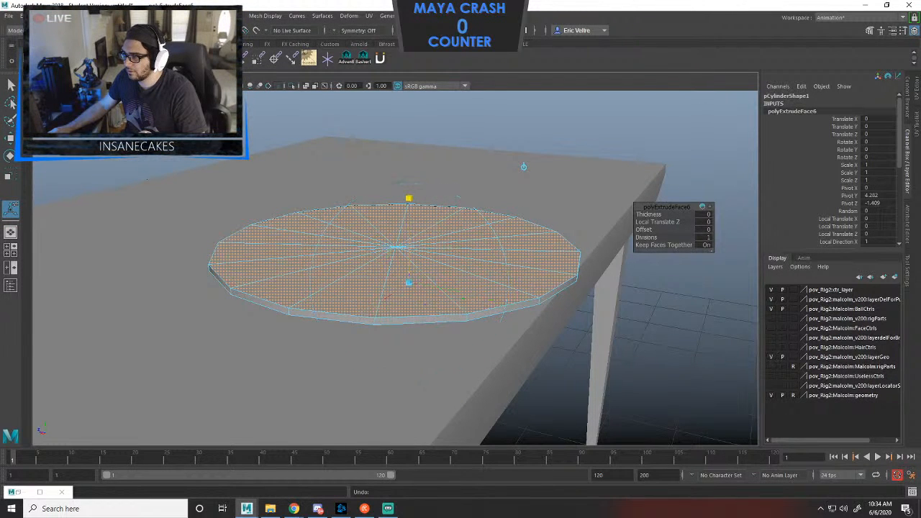
{"action": "mouse_move", "coordinate": [408, 283]}
{"action": "left_mouse_down"}
{"action": "mouse_move", "coordinate": [305, 282]}
{"action": "mouse_move", "coordinate": [402, 281]}
{"action": "left_mouse_up"}
{"action": "key", "text": "ctrl+e"}
{"action": "left_click", "coordinate": [409, 198]}
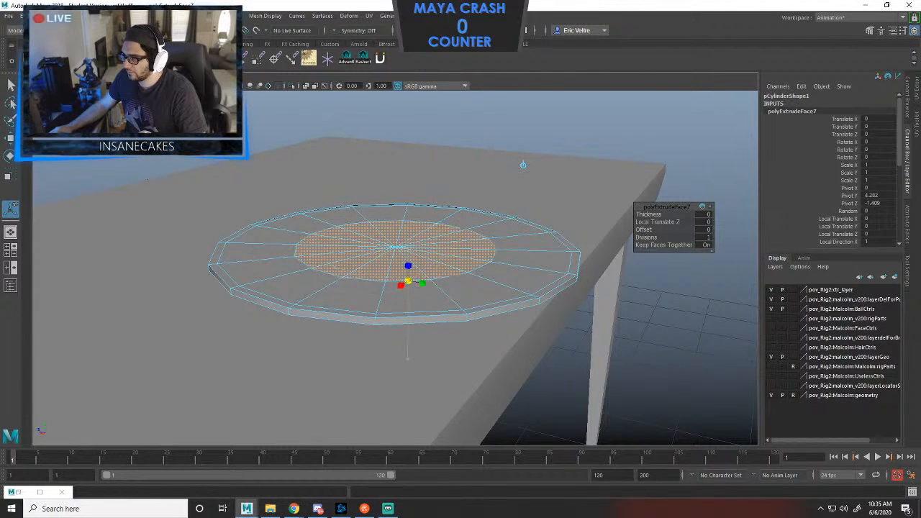
{"action": "middle_click_drag", "start_coordinate": [523, 165], "coordinate": [522, 178]}
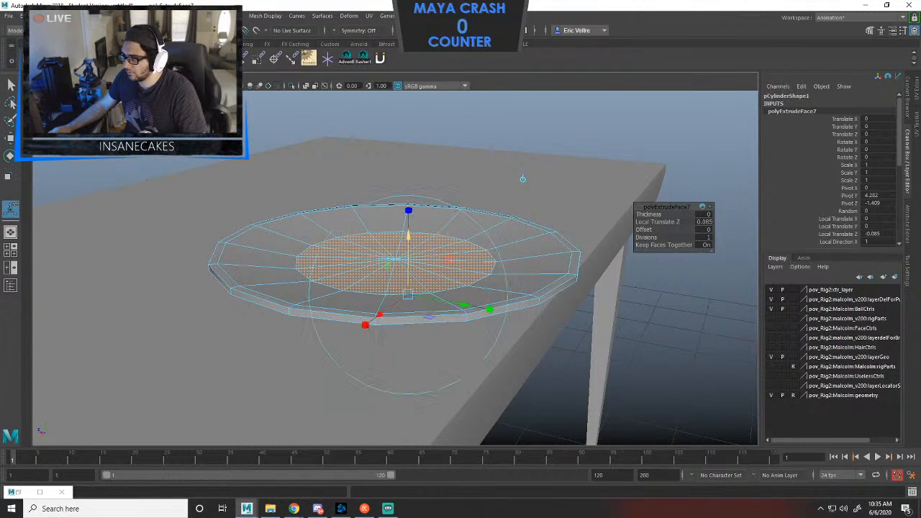
{"action": "left_click_drag", "start_coordinate": [408, 294], "coordinate": [461, 291]}
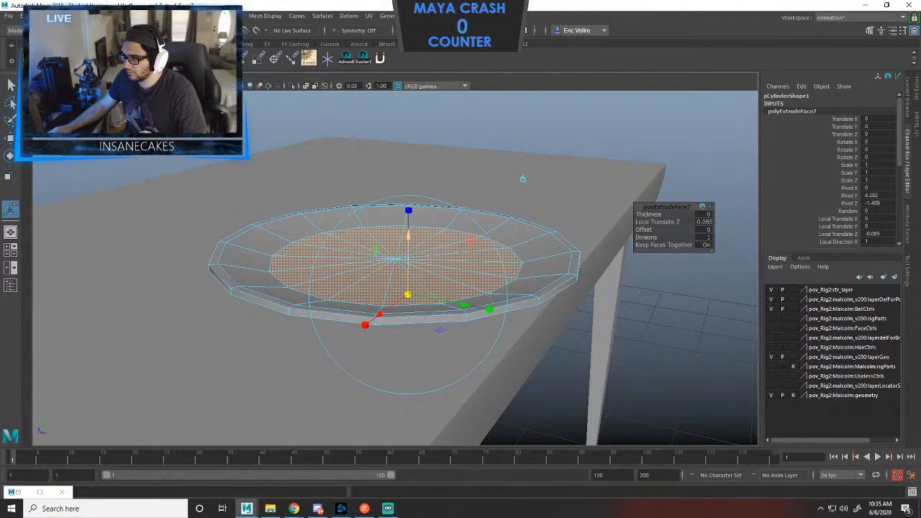
{"action": "middle_click_drag", "start_coordinate": [523, 178], "coordinate": [522, 175]}
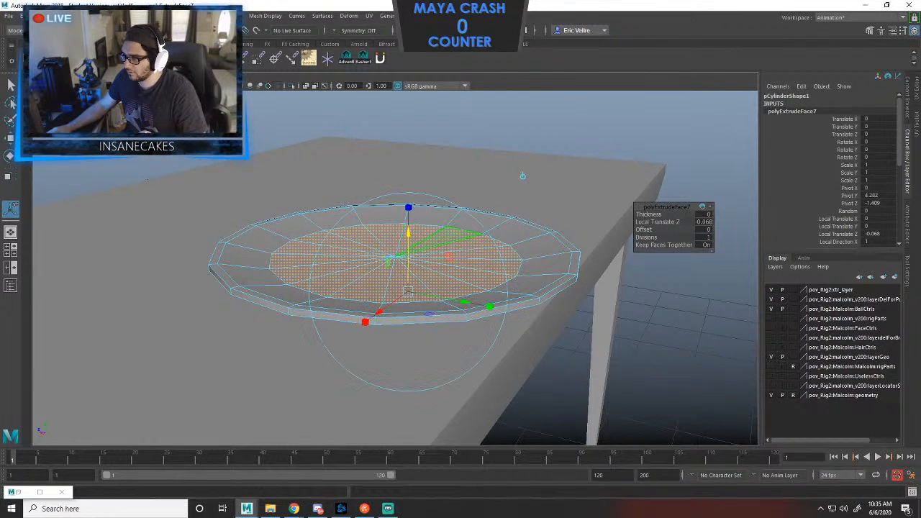
Return to object mode, lower the plate onto the tabletop at Translate Y 4.035 and move it to Translate Z -1.106.
{"action": "right_click_drag", "start_coordinate": [448, 225], "coordinate": [478, 204]}
{"action": "scroll", "coordinate": [467, 216], "scroll_direction": "down", "scroll_amount": 3}
{"action": "left_click_drag", "start_coordinate": [468, 215], "coordinate": [468, 273], "text": "alt"}
{"action": "left_click_drag", "start_coordinate": [395, 201], "coordinate": [395, 212]}
{"action": "left_click_drag", "start_coordinate": [468, 273], "coordinate": [517, 230], "text": "alt"}
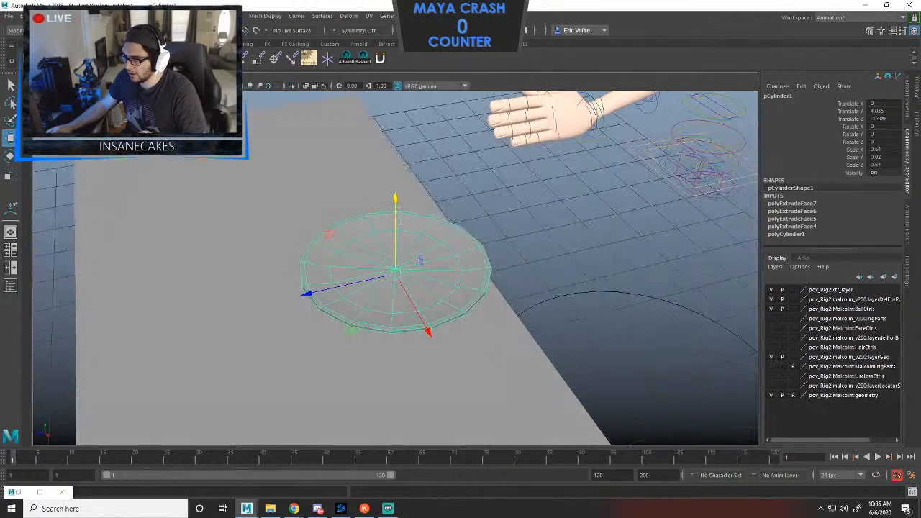
{"action": "left_click_drag", "start_coordinate": [302, 292], "coordinate": [282, 299]}
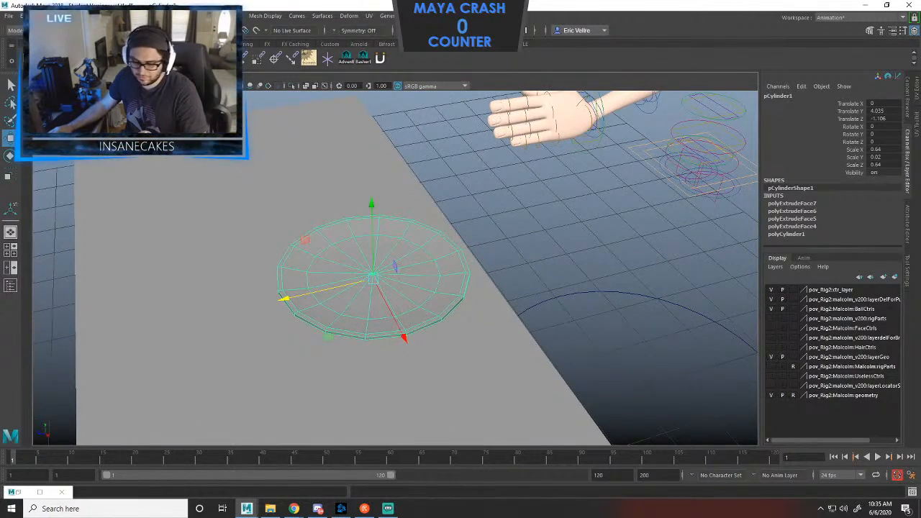
Create a second polygon cylinder and raise it to about 4.743 in Y, above the tabletop.
{"action": "key", "text": "a"}
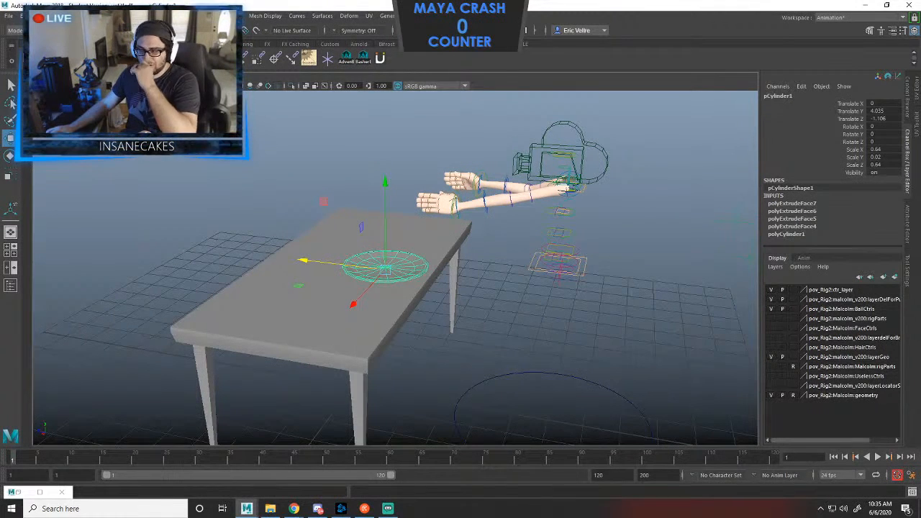
{"action": "left_click", "coordinate": [44, 16]}
{"action": "mouse_move", "coordinate": [87, 51]}
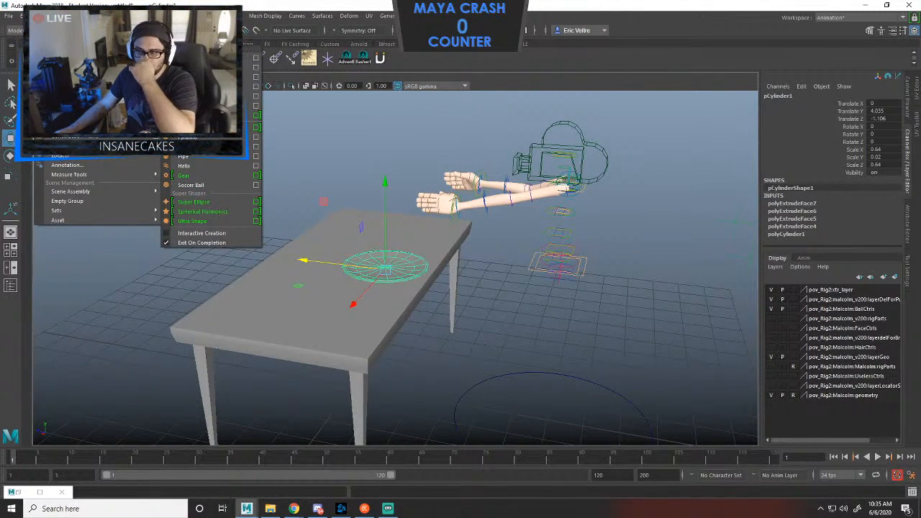
{"action": "left_click", "coordinate": [194, 76]}
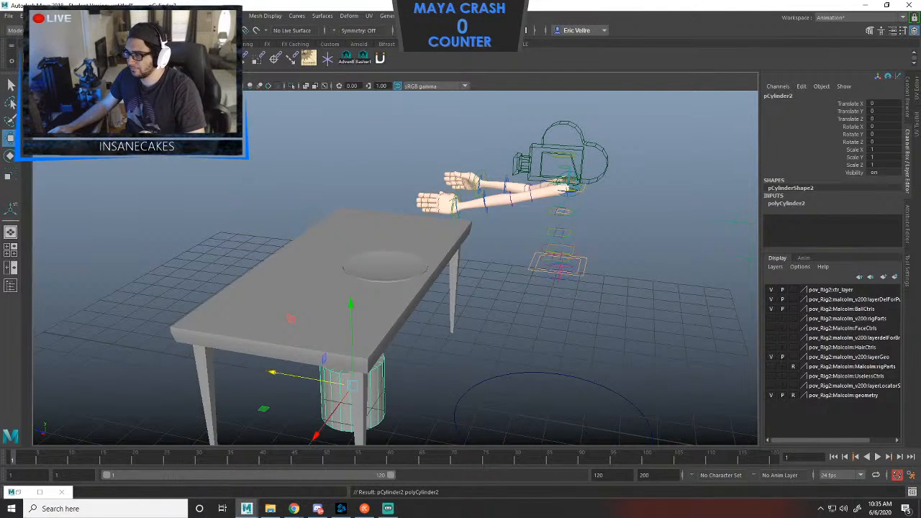
{"action": "left_click_drag", "start_coordinate": [351, 317], "coordinate": [347, 165]}
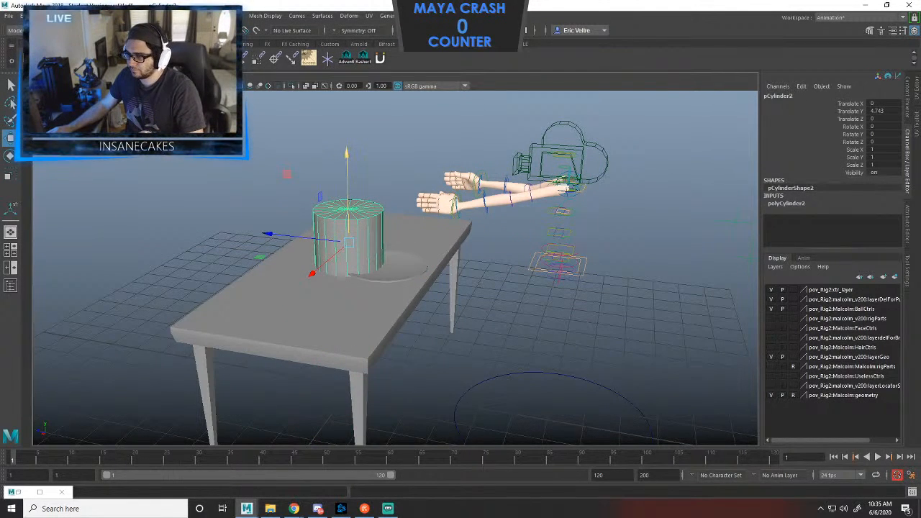
Open the new cylinder's axis subdivisions value for editing.
{"action": "left_click_drag", "start_coordinate": [396, 287], "coordinate": [432, 274], "text": "alt"}
{"action": "scroll", "coordinate": [468, 288], "scroll_direction": "up", "scroll_amount": 5}
{"action": "left_click", "coordinate": [786, 203]}
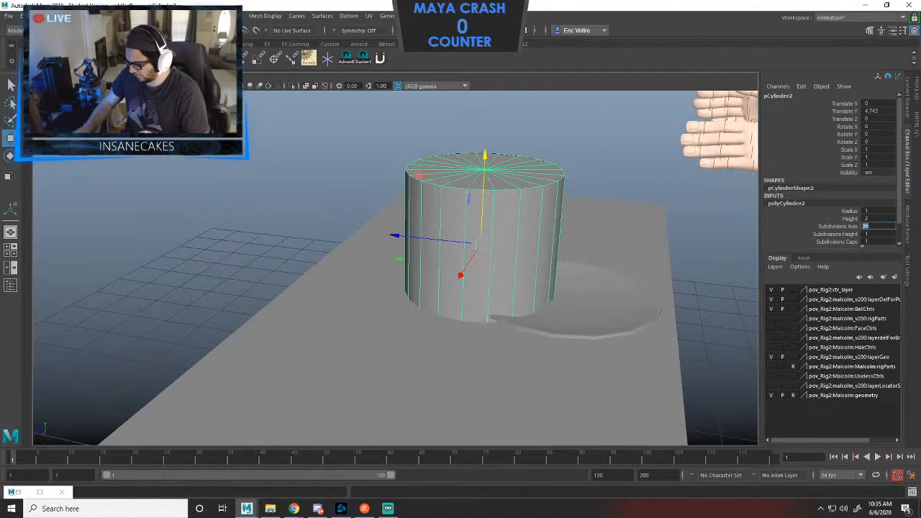
Set the cylinder's axis subdivisions to 16 and move the cylinder along X to about 2.64.
{"action": "type", "text": "12"}
{"action": "key", "text": "Return"}
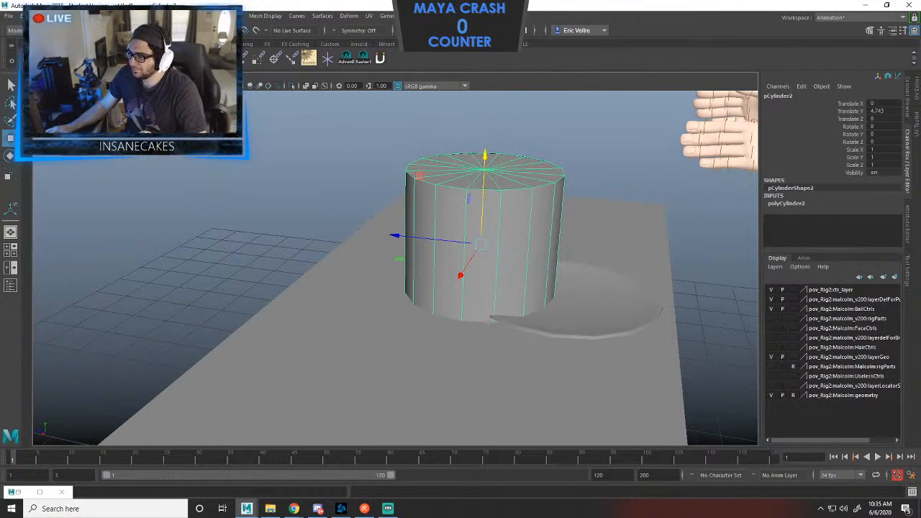
{"action": "left_click_drag", "start_coordinate": [460, 275], "coordinate": [448, 343]}
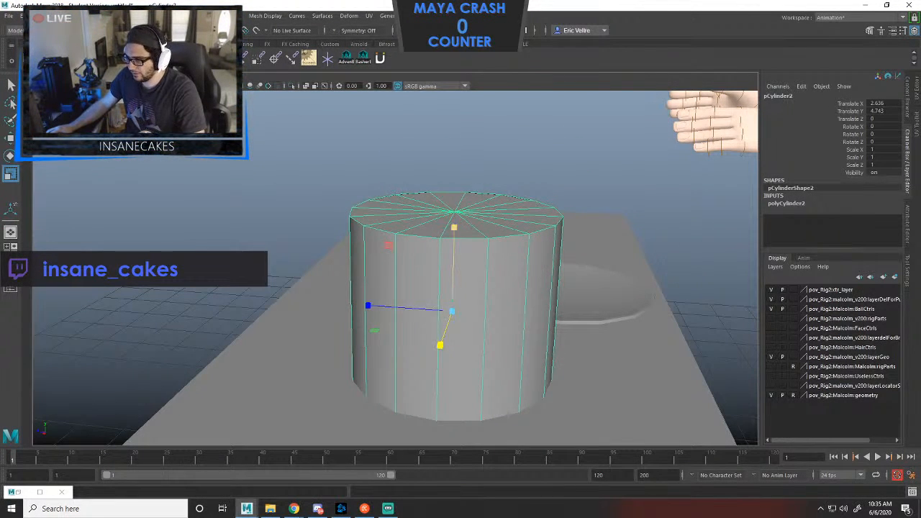
Scale the cylinder into a thin disc, about 0.34 in X and Z and 0.017 in Y, and lower it onto the tabletop.
{"action": "left_click_drag", "start_coordinate": [453, 227], "coordinate": [426, 314]}
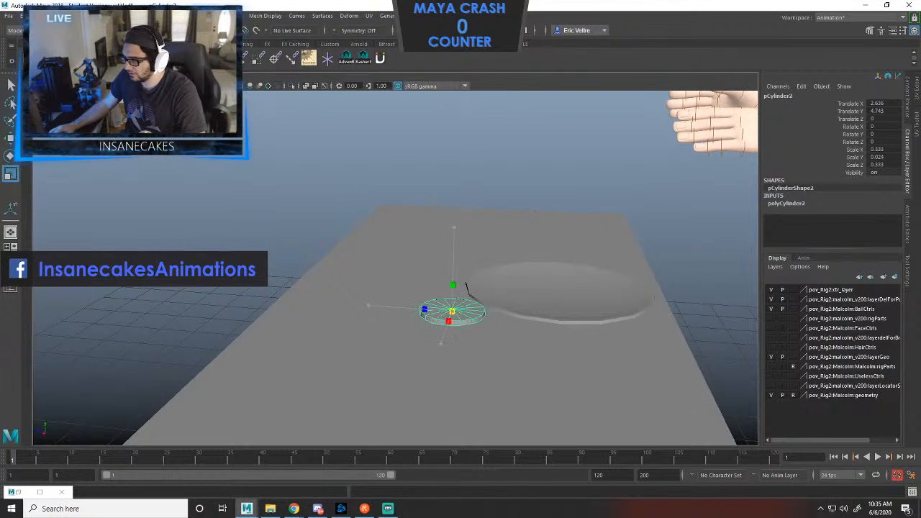
{"action": "middle_click_drag", "start_coordinate": [466, 283], "coordinate": [453, 287]}
{"action": "left_click_drag", "start_coordinate": [453, 288], "coordinate": [405, 349], "text": "alt"}
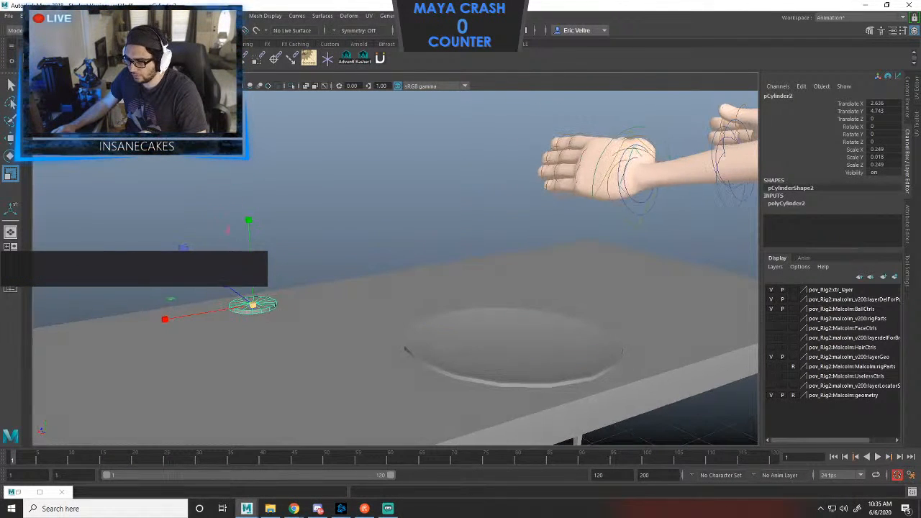
{"action": "middle_click_drag", "start_coordinate": [405, 350], "coordinate": [432, 347]}
{"action": "left_click_drag", "start_coordinate": [431, 347], "coordinate": [477, 335], "text": "alt"}
{"action": "key", "text": "w"}
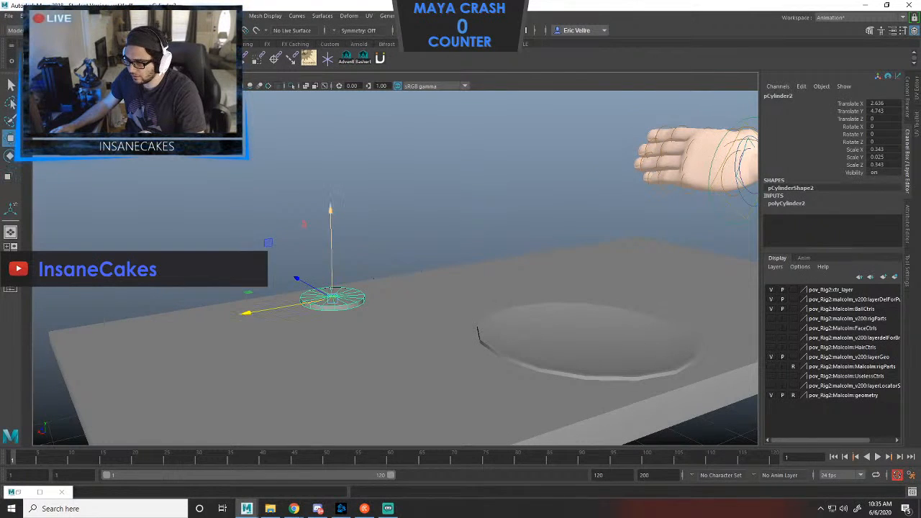
{"action": "left_click_drag", "start_coordinate": [331, 259], "coordinate": [332, 324]}
{"action": "key", "text": "f"}
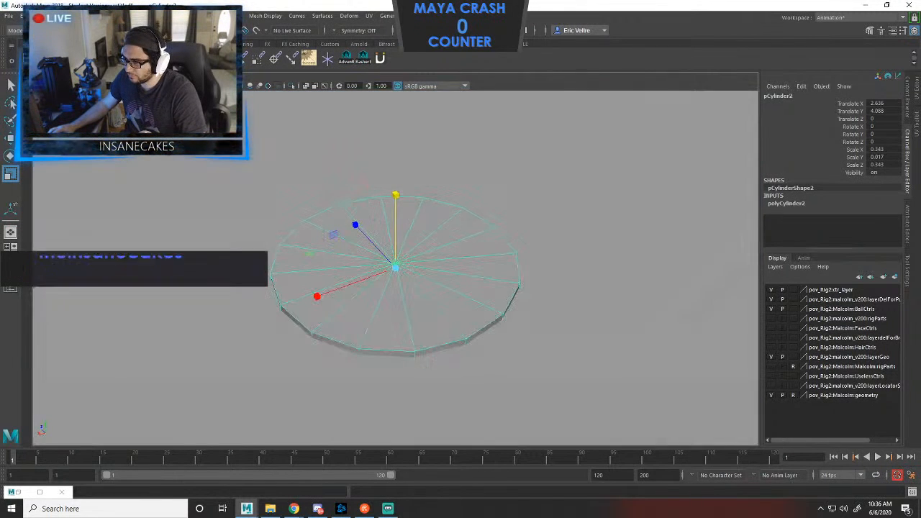
Select all 16 triangular faces on the top of the disc.
{"action": "right_click", "coordinate": [379, 232]}
{"action": "right_click_drag", "start_coordinate": [379, 232], "coordinate": [379, 259]}
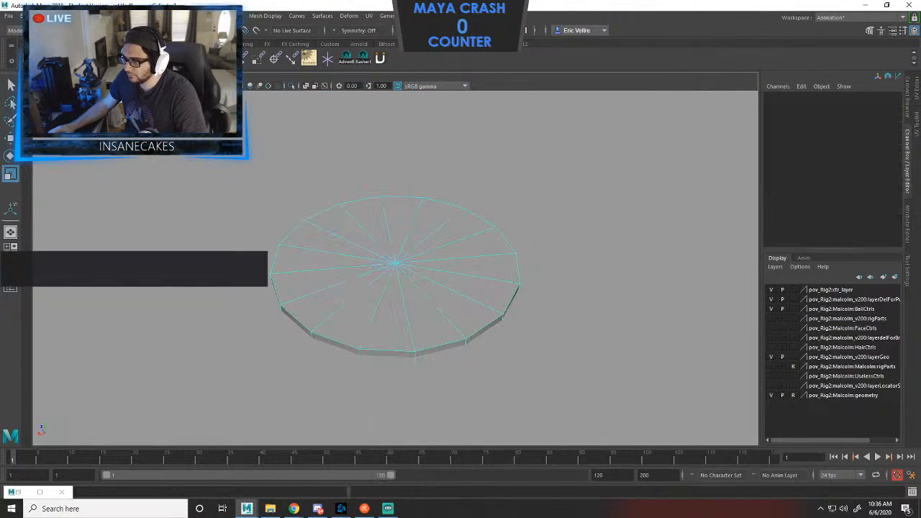
{"action": "left_click", "coordinate": [385, 317]}
{"action": "left_click", "coordinate": [338, 324], "text": "shift"}
{"action": "left_click", "coordinate": [432, 324], "text": "shift"}
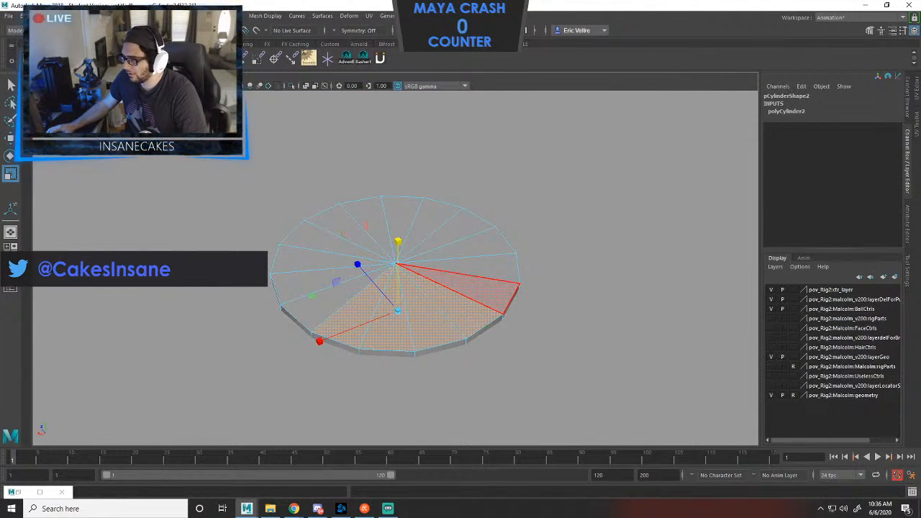
{"action": "left_click", "coordinate": [461, 302], "text": "shift"}
{"action": "left_click", "coordinate": [489, 266], "text": "shift"}
{"action": "left_click", "coordinate": [461, 231], "text": "shift"}
{"action": "left_click", "coordinate": [439, 210], "text": "shift"}
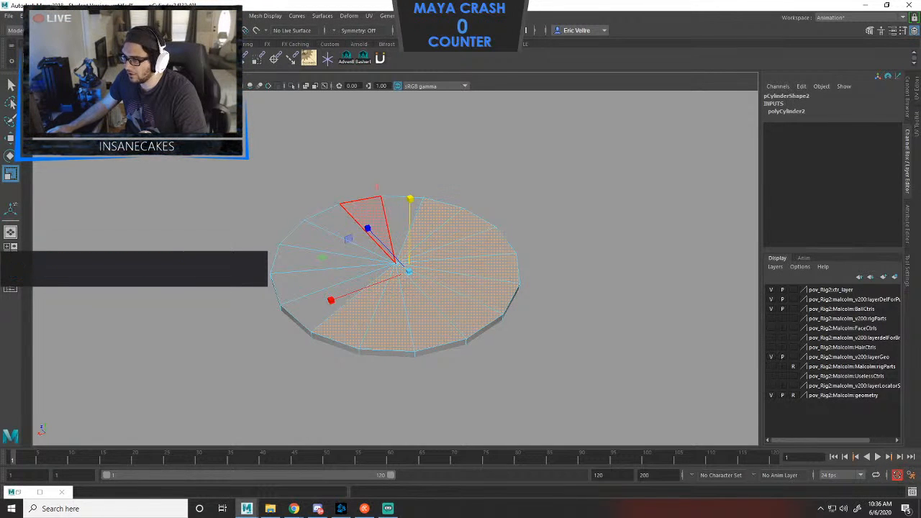
{"action": "left_click", "coordinate": [367, 212], "text": "shift"}
{"action": "left_click", "coordinate": [324, 220], "text": "shift"}
{"action": "left_click", "coordinate": [327, 241], "text": "shift"}
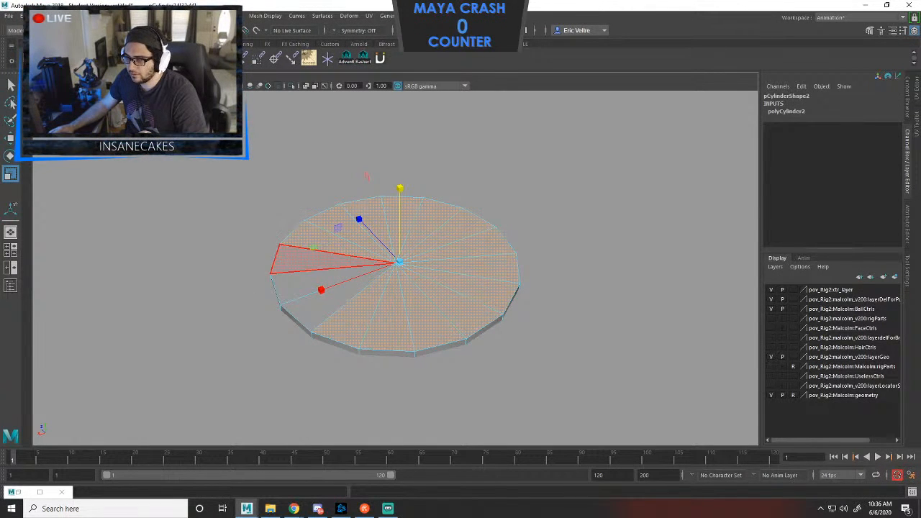
{"action": "left_click", "coordinate": [302, 266], "text": "shift"}
{"action": "left_click", "coordinate": [306, 302], "text": "shift"}
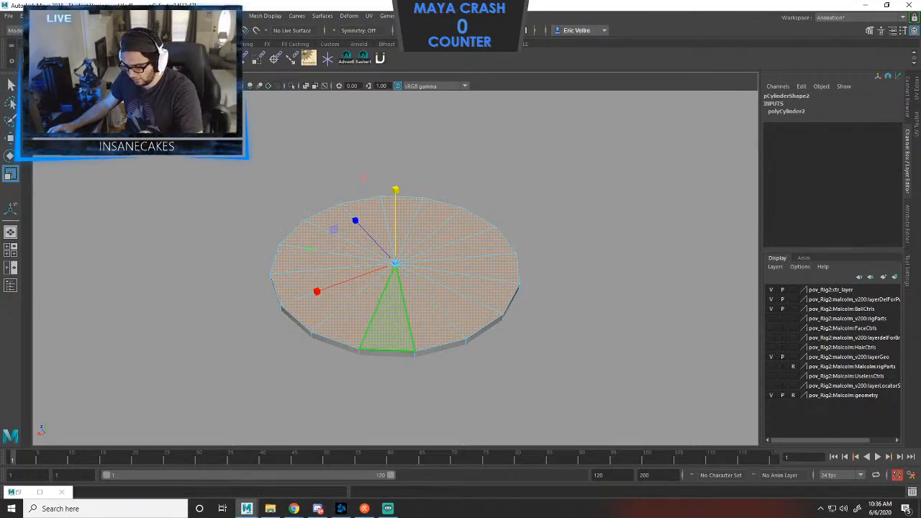
Extrude the disc's top faces as one cap, scaling them outward to about 1.68 and raising them about 0.1.
{"action": "key", "text": "alt+b"}
{"action": "mouse_move", "coordinate": [363, 177]}
{"action": "left_mouse_down", "text": "alt"}
{"action": "mouse_move", "coordinate": [330, 197]}
{"action": "mouse_move", "coordinate": [355, 192]}
{"action": "left_mouse_up", "text": "alt"}
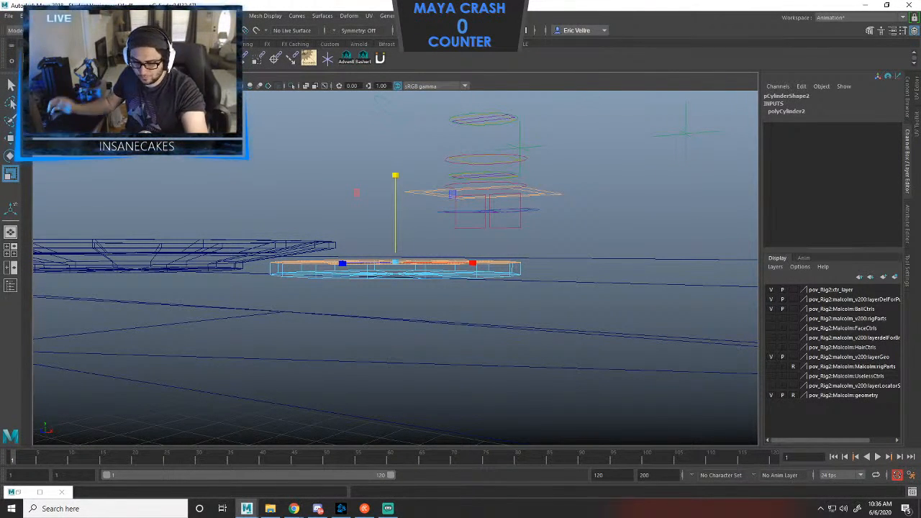
{"action": "left_click_drag", "start_coordinate": [356, 193], "coordinate": [363, 249], "text": "alt"}
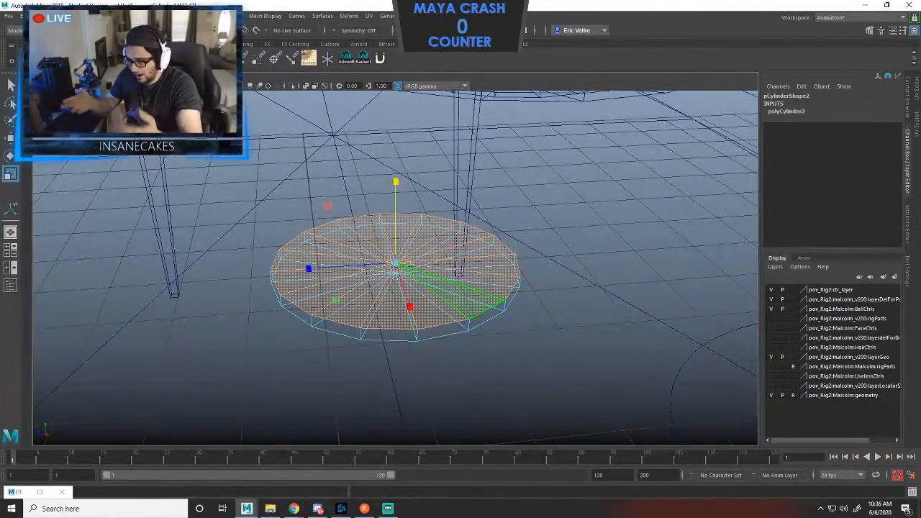
{"action": "key", "text": "5"}
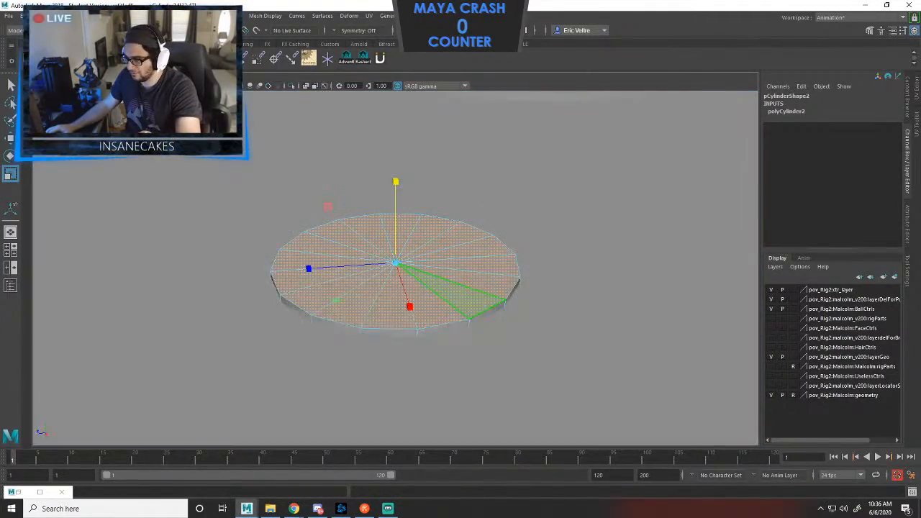
{"action": "key", "text": "ctrl+e"}
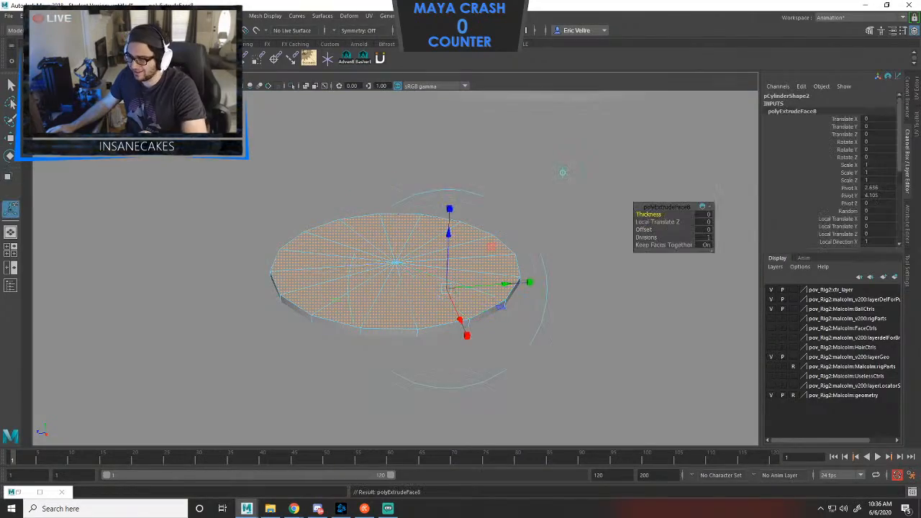
{"action": "left_click", "coordinate": [563, 171]}
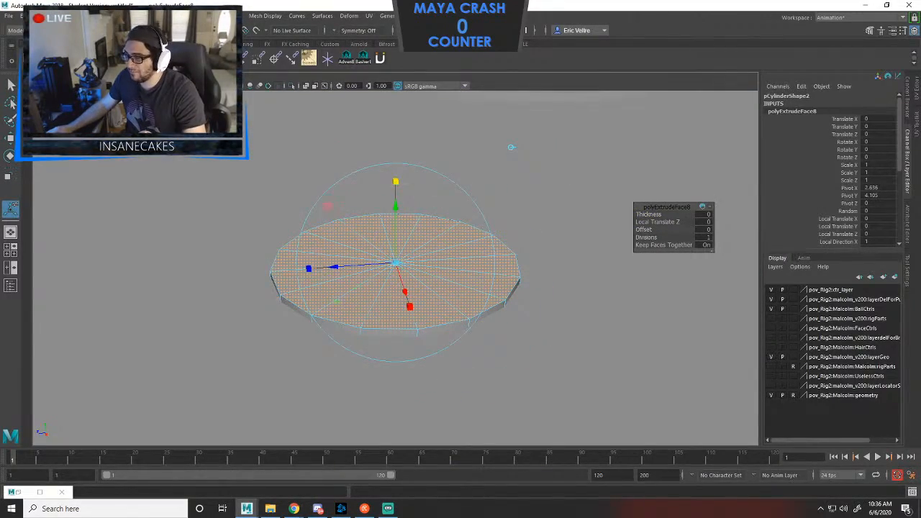
{"action": "left_click_drag", "start_coordinate": [395, 263], "coordinate": [446, 262]}
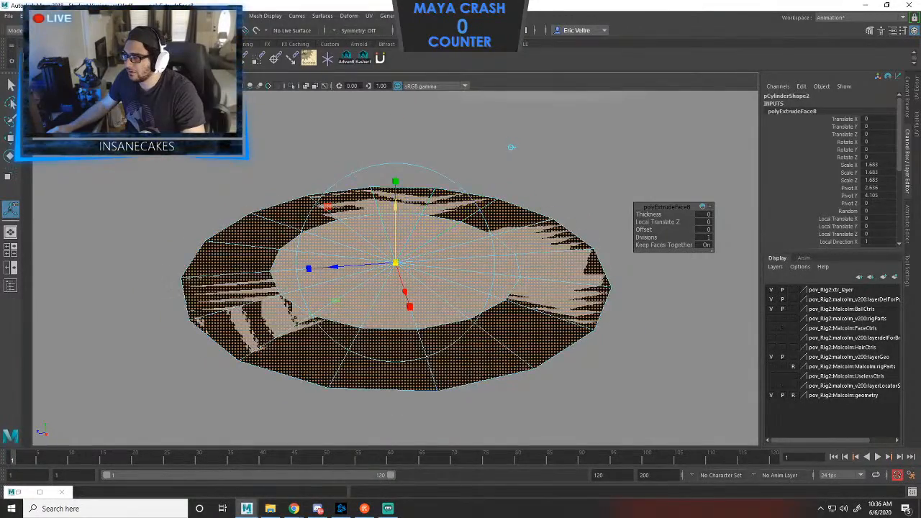
{"action": "left_click_drag", "start_coordinate": [395, 204], "coordinate": [395, 166]}
{"action": "left_click_drag", "start_coordinate": [395, 166], "coordinate": [434, 138], "text": "alt"}
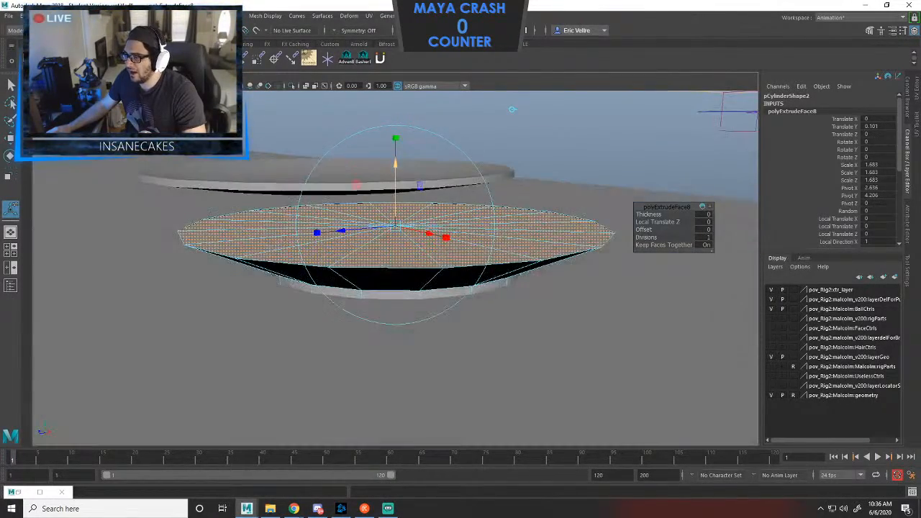
Extrude the top faces upward again to form the second tier of the bowl's outer wall.
{"action": "key", "text": "ctrl+e"}
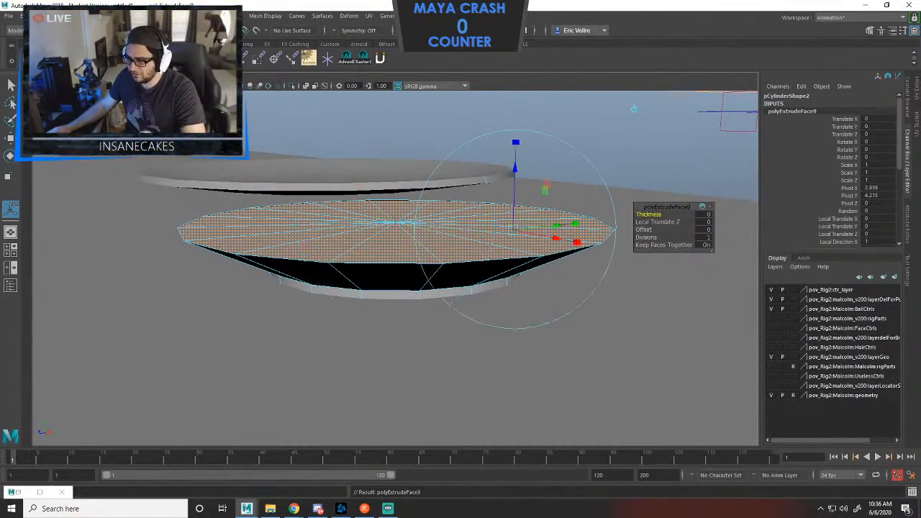
{"action": "left_click_drag", "start_coordinate": [514, 169], "coordinate": [509, 143]}
{"action": "left_click_drag", "start_coordinate": [505, 185], "coordinate": [507, 152]}
{"action": "left_click_drag", "start_coordinate": [506, 186], "coordinate": [507, 144], "text": "ctrl"}
{"action": "left_click_drag", "start_coordinate": [623, 153], "coordinate": [625, 153], "text": "ctrl"}
Extrude the top faces up by about 0.344 and scale them outward to flare the bowl's wall.
{"action": "left_click_drag", "start_coordinate": [624, 153], "coordinate": [502, 167], "text": "alt"}
{"action": "scroll", "coordinate": [485, 175], "scroll_direction": "down", "scroll_amount": 3}
{"action": "key", "text": "ctrl+e"}
{"action": "middle_click_drag", "start_coordinate": [499, 171], "coordinate": [504, 122]}
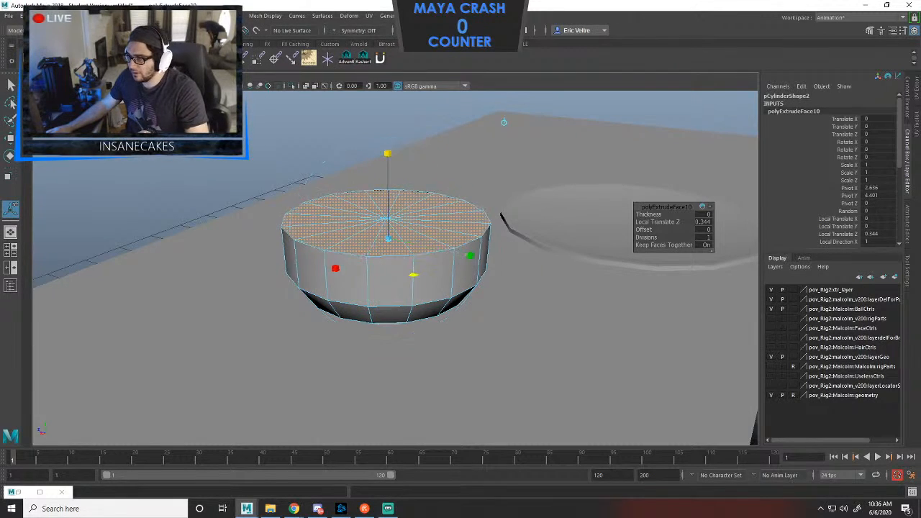
{"action": "left_click_drag", "start_coordinate": [389, 149], "coordinate": [389, 128], "text": "ctrl"}
{"action": "left_click_drag", "start_coordinate": [504, 121], "coordinate": [541, 120], "text": "alt"}
{"action": "left_click_drag", "start_coordinate": [500, 263], "coordinate": [505, 265]}
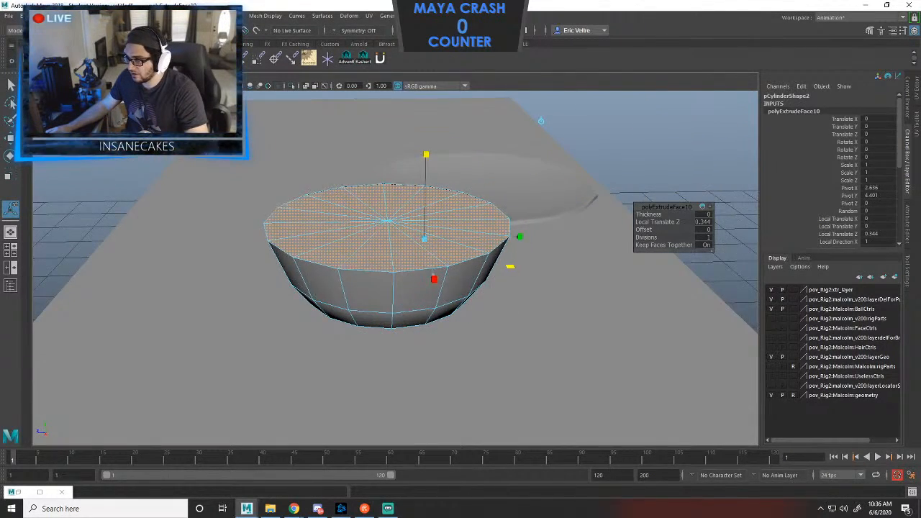
Extrude the top faces up by about 0.153 with a slight flare, and extrude them again with a narrow inset for the rim.
{"action": "key", "text": "ctrl+e"}
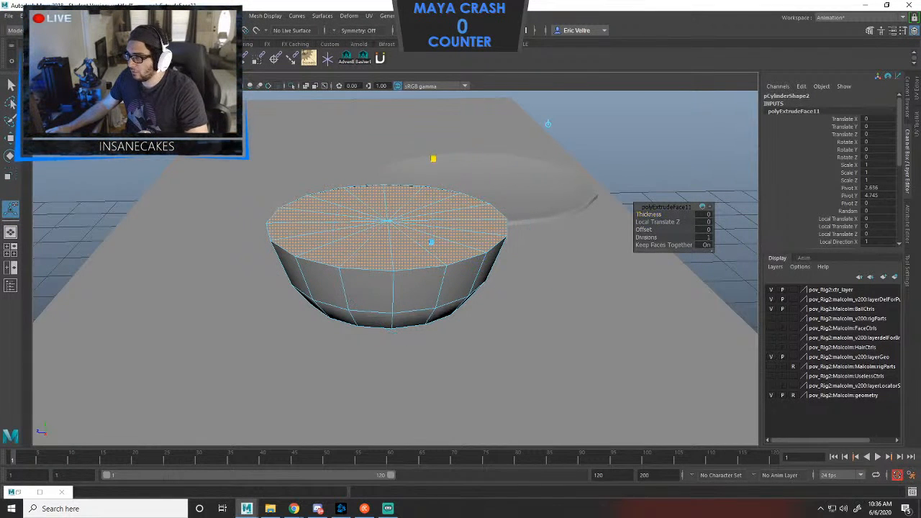
{"action": "middle_click_drag", "start_coordinate": [548, 102], "coordinate": [548, 100]}
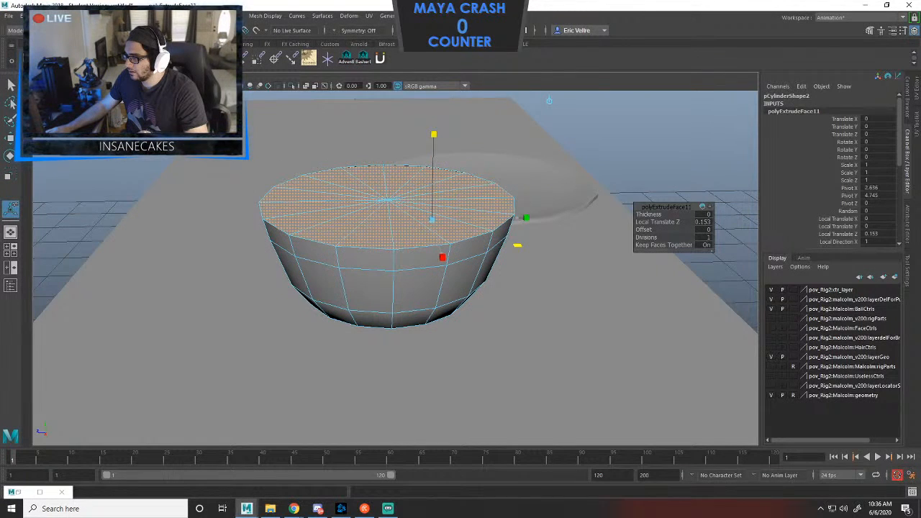
{"action": "mouse_move", "coordinate": [517, 246]}
{"action": "left_mouse_down"}
{"action": "mouse_move", "coordinate": [482, 234]}
{"action": "mouse_move", "coordinate": [500, 240]}
{"action": "left_mouse_up"}
{"action": "key", "text": "ctrl+e"}
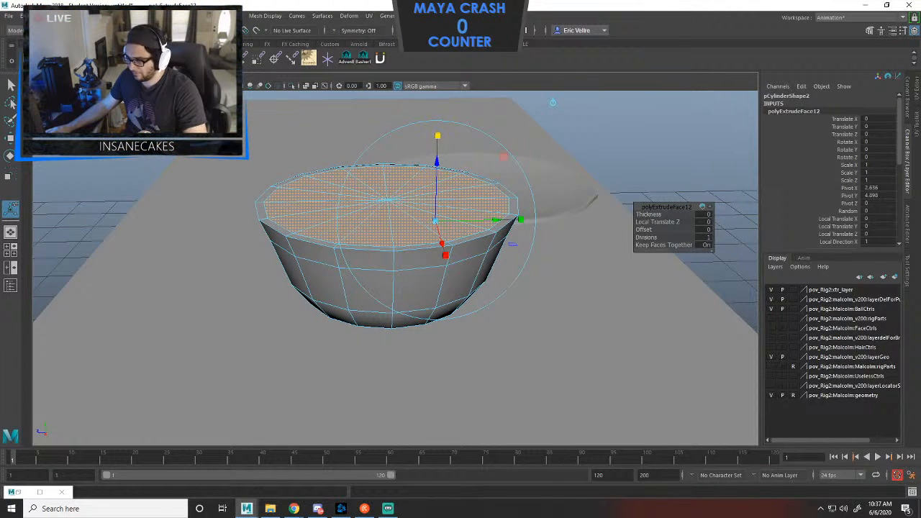
Extrude the faces inside the rim, scale them inward, and push them down about 0.153 to hollow the bowl's upper part.
{"action": "left_click_drag", "start_coordinate": [440, 167], "coordinate": [488, 189], "text": "alt"}
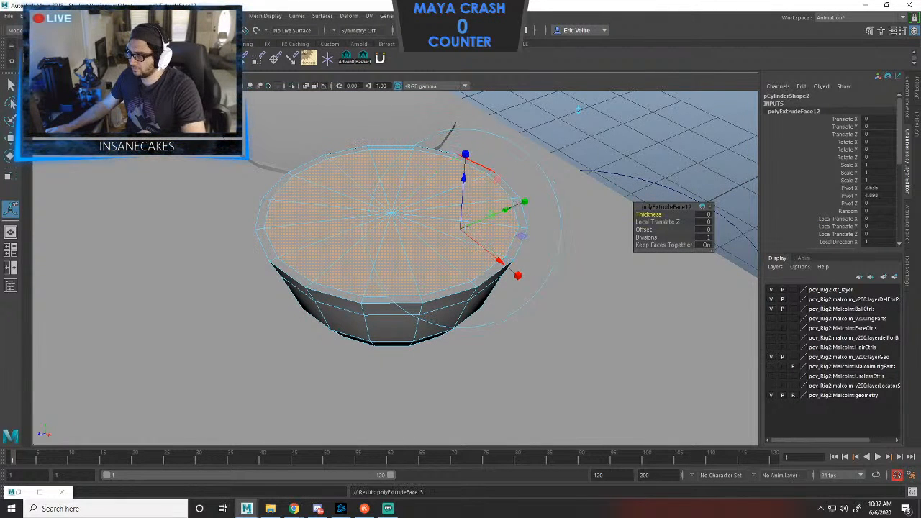
{"action": "key", "text": "ctrl+e"}
{"action": "left_click_drag", "start_coordinate": [539, 239], "coordinate": [583, 243]}
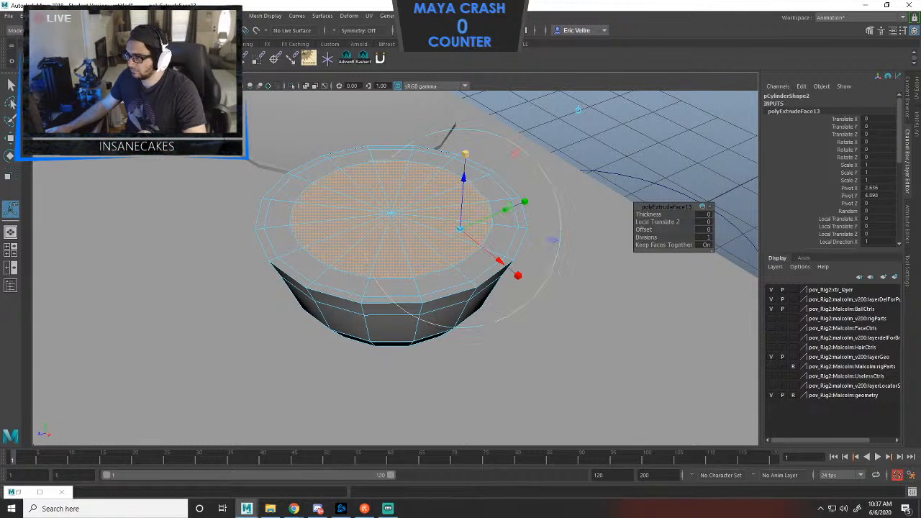
{"action": "left_click_drag", "start_coordinate": [493, 242], "coordinate": [497, 205], "text": "alt"}
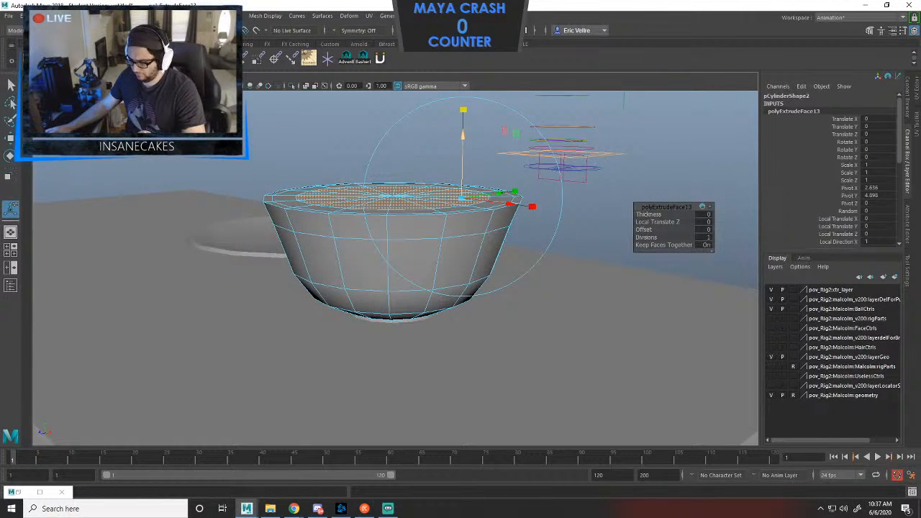
{"action": "left_click_drag", "start_coordinate": [463, 136], "coordinate": [462, 158]}
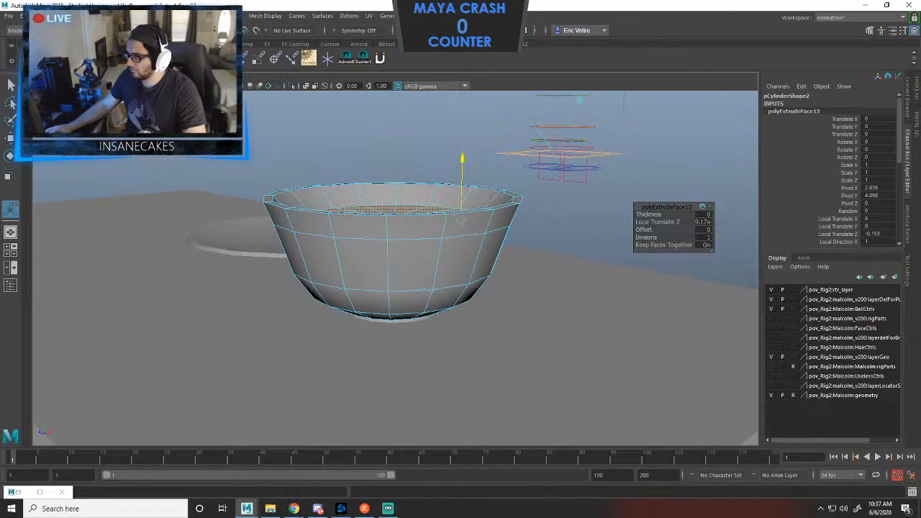
Extrude the inner faces again, shrink them, and push them down about 0.344 to deepen the bowl's interior.
{"action": "left_click_drag", "start_coordinate": [460, 220], "coordinate": [412, 142], "text": "alt"}
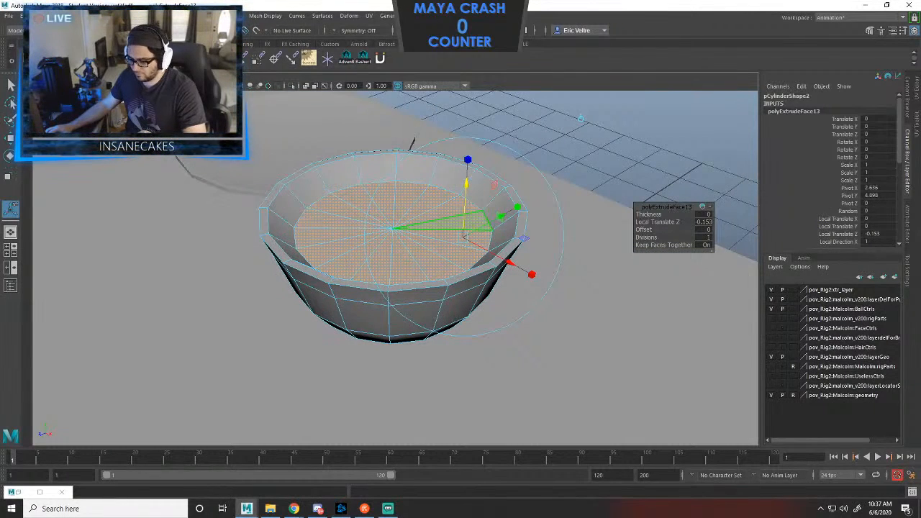
{"action": "key", "text": "ctrl+e"}
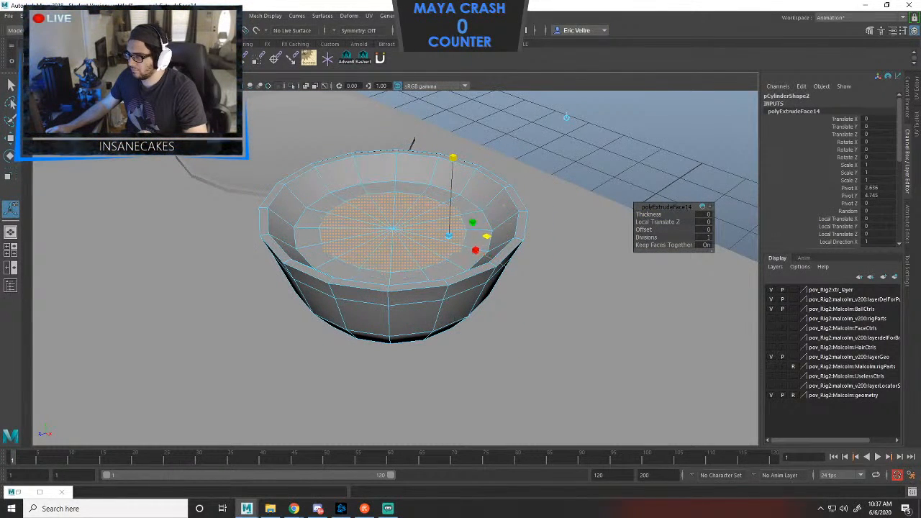
{"action": "left_click_drag", "start_coordinate": [417, 322], "coordinate": [434, 293], "text": "alt"}
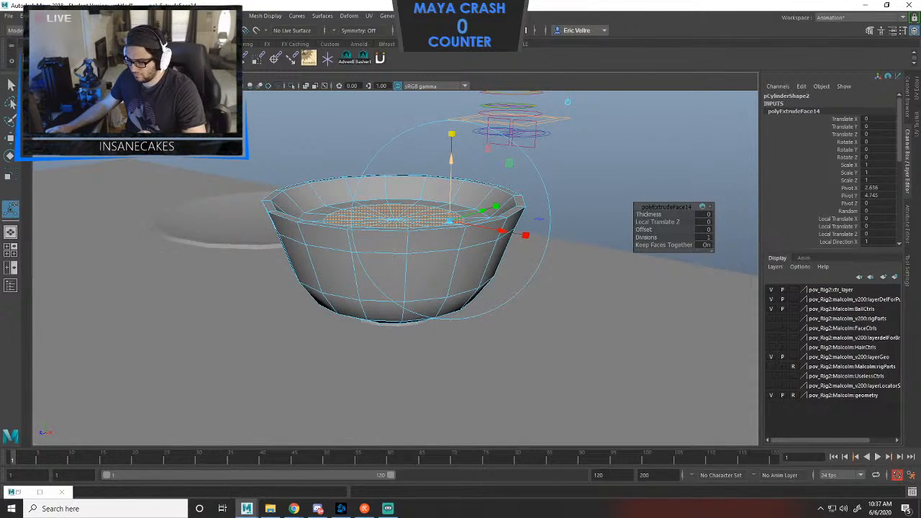
{"action": "left_click_drag", "start_coordinate": [451, 135], "coordinate": [413, 284]}
{"action": "left_click_drag", "start_coordinate": [432, 227], "coordinate": [401, 195], "text": "alt"}
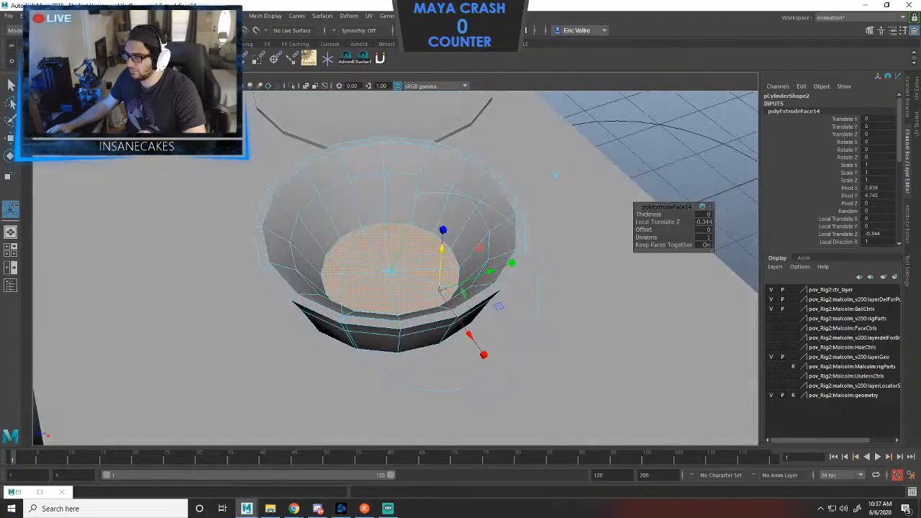
{"action": "right_click_drag", "start_coordinate": [401, 195], "coordinate": [453, 190]}
{"action": "scroll", "coordinate": [453, 190], "scroll_direction": "down", "scroll_amount": 2}
{"action": "left_click_drag", "start_coordinate": [452, 190], "coordinate": [391, 221], "text": "alt"}
{"action": "right_click_drag", "start_coordinate": [391, 221], "coordinate": [321, 222]}
{"action": "left_click", "coordinate": [389, 236]}
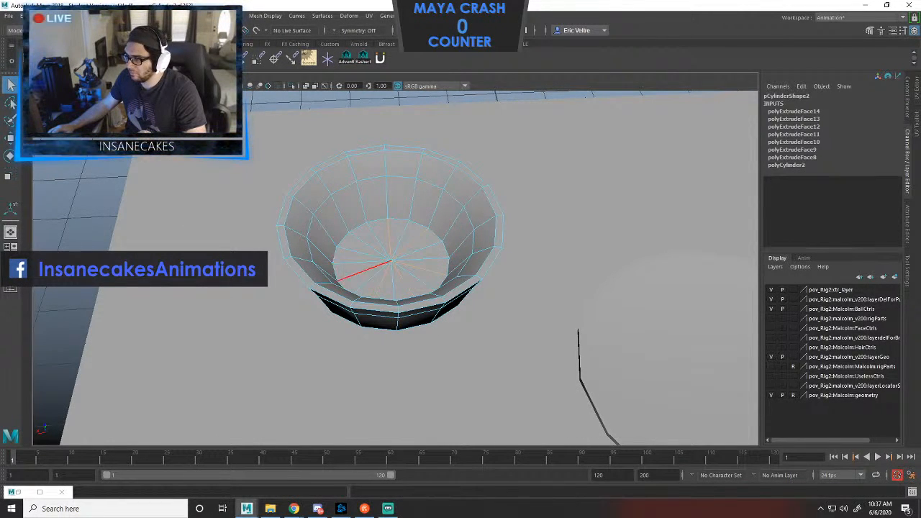
{"action": "key", "text": "ctrl+z"}
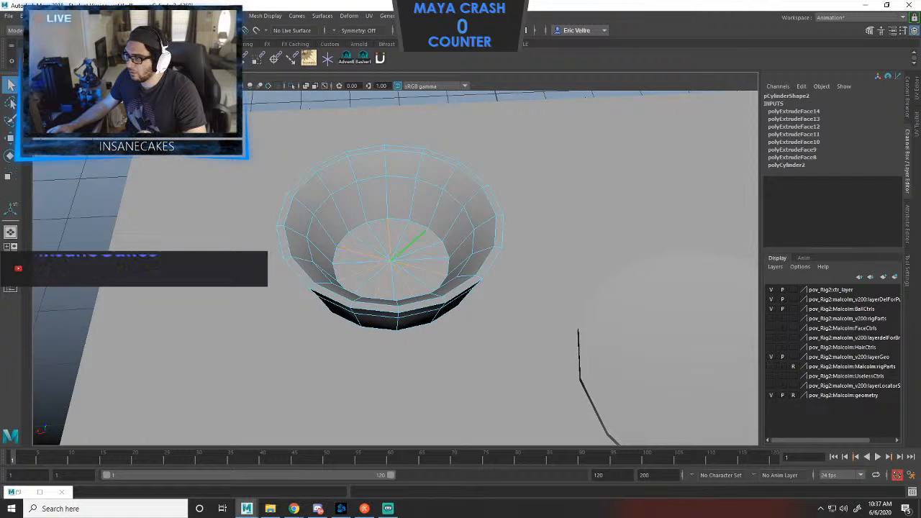
{"action": "key", "text": "ctrl+z"}
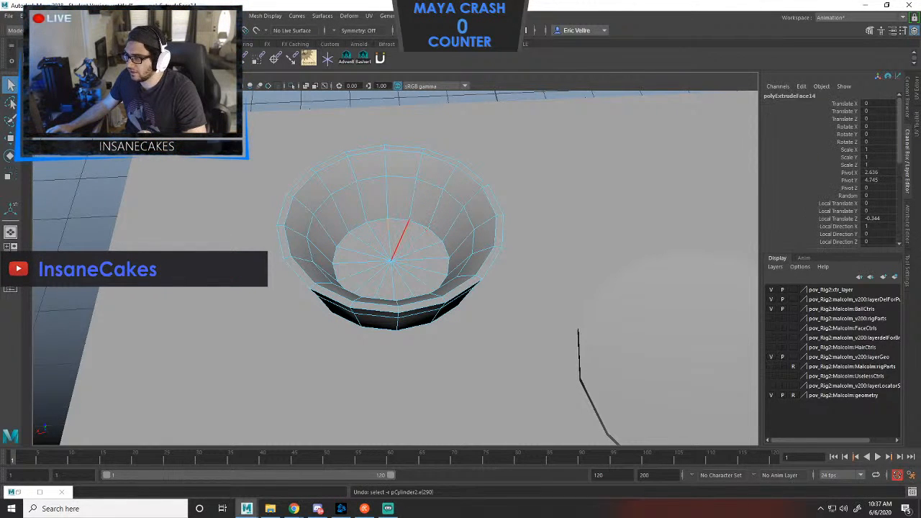
Delete every other radial edge on the bowl's inner floor and return to object mode.
{"action": "left_click", "coordinate": [402, 236]}
{"action": "left_click", "coordinate": [425, 248], "text": "shift"}
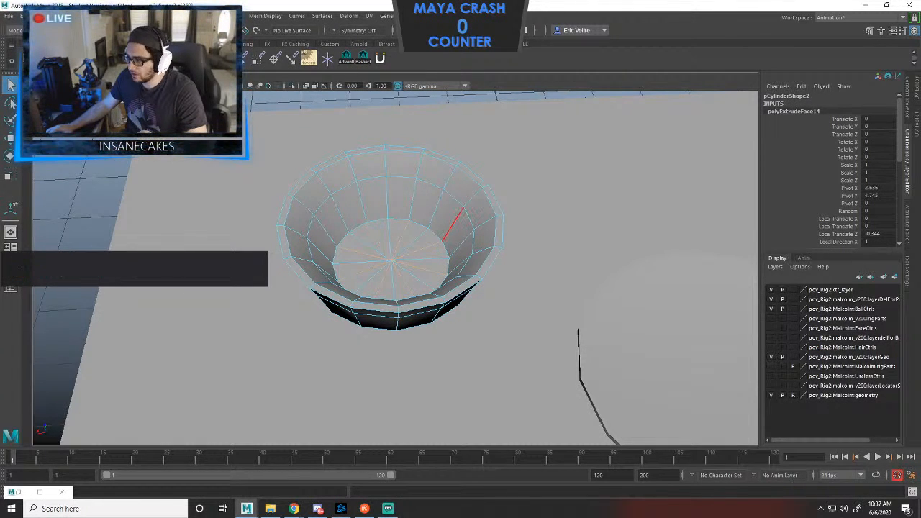
{"action": "key", "text": "ctrl+Delete"}
{"action": "left_click_drag", "start_coordinate": [454, 225], "coordinate": [498, 196], "text": "alt"}
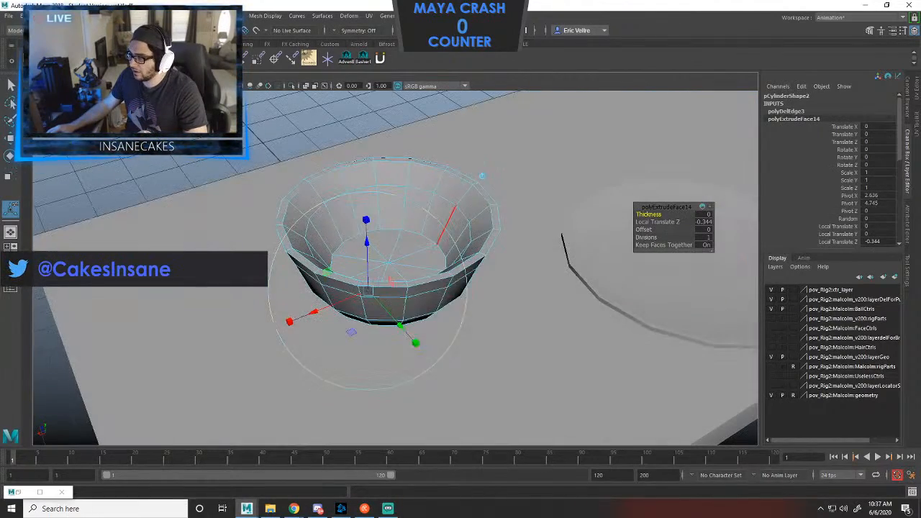
{"action": "right_click_drag", "start_coordinate": [448, 224], "coordinate": [490, 200]}
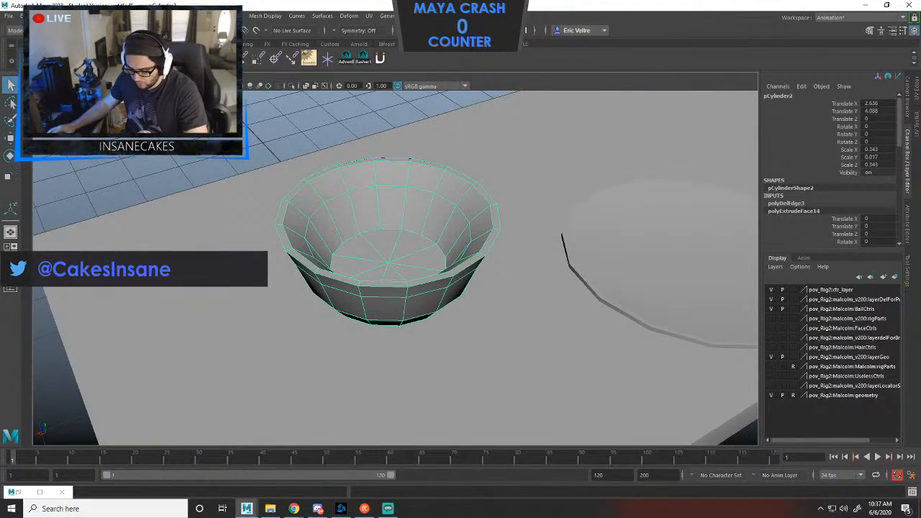
Isolate the bowl, delete every other radial edge on its underside, and show the whole scene again.
{"action": "key", "text": "ctrl+1"}
{"action": "left_click_drag", "start_coordinate": [446, 266], "coordinate": [490, 309], "text": "alt"}
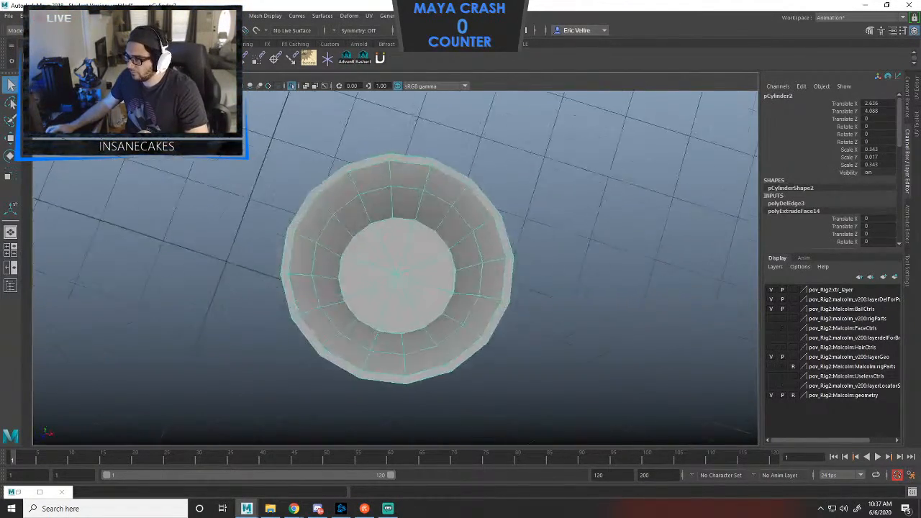
{"action": "left_click_drag", "start_coordinate": [392, 310], "coordinate": [363, 188], "text": "alt"}
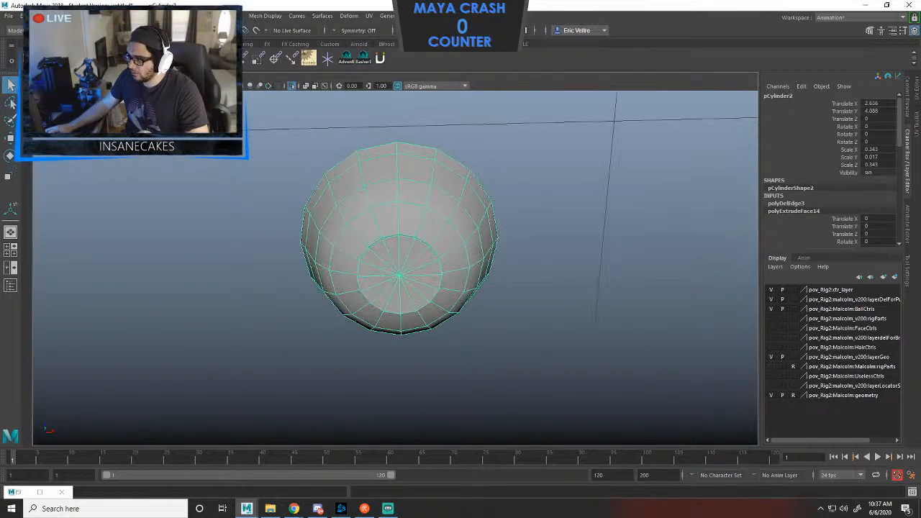
{"action": "scroll", "coordinate": [413, 232], "scroll_direction": "up", "scroll_amount": 3}
{"action": "right_click", "coordinate": [413, 231]}
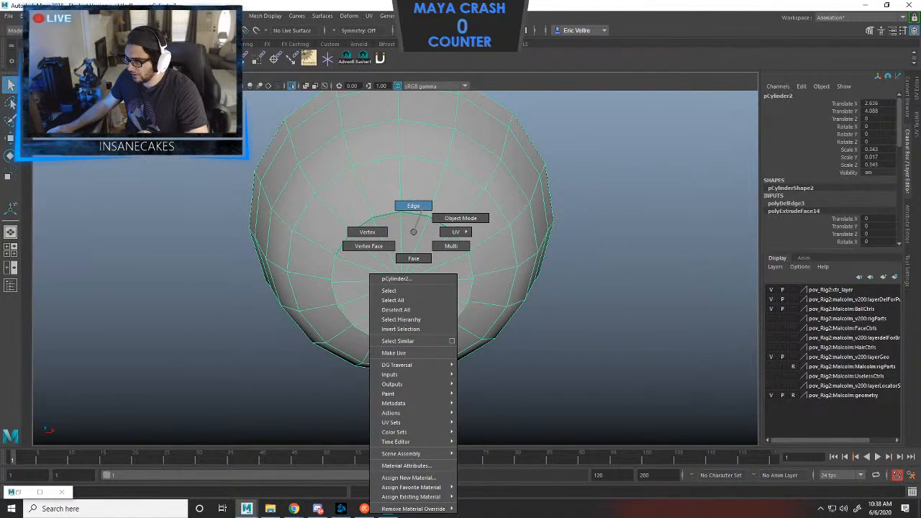
{"action": "right_click_drag", "start_coordinate": [424, 213], "coordinate": [416, 207]}
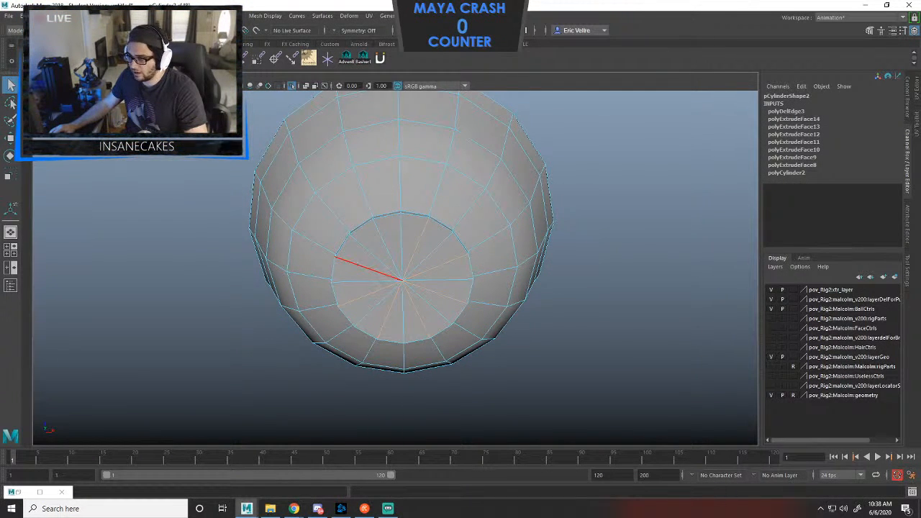
{"action": "key", "text": "Delete"}
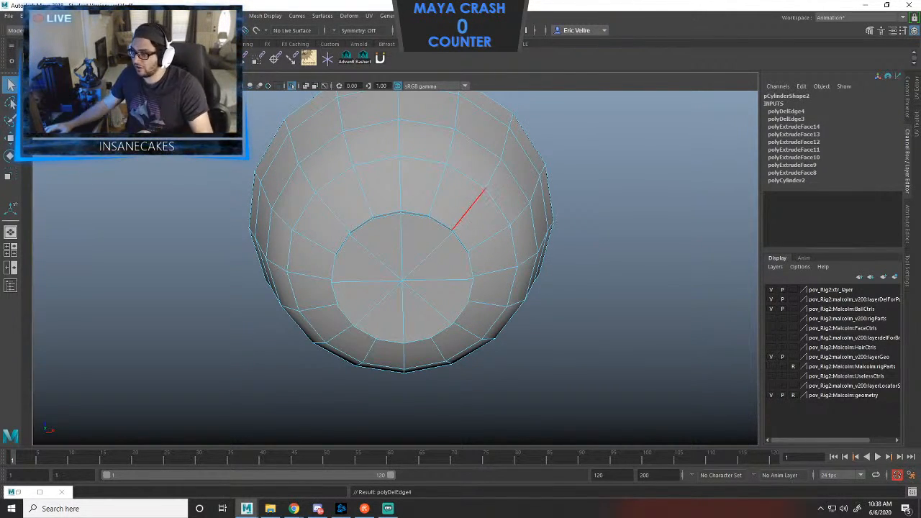
{"action": "right_click_drag", "start_coordinate": [462, 210], "coordinate": [504, 195]}
{"action": "left_click_drag", "start_coordinate": [491, 226], "coordinate": [387, 385], "text": "alt"}
{"action": "key", "text": "ctrl+1"}
{"action": "scroll", "coordinate": [479, 413], "scroll_direction": "down", "scroll_amount": 5}
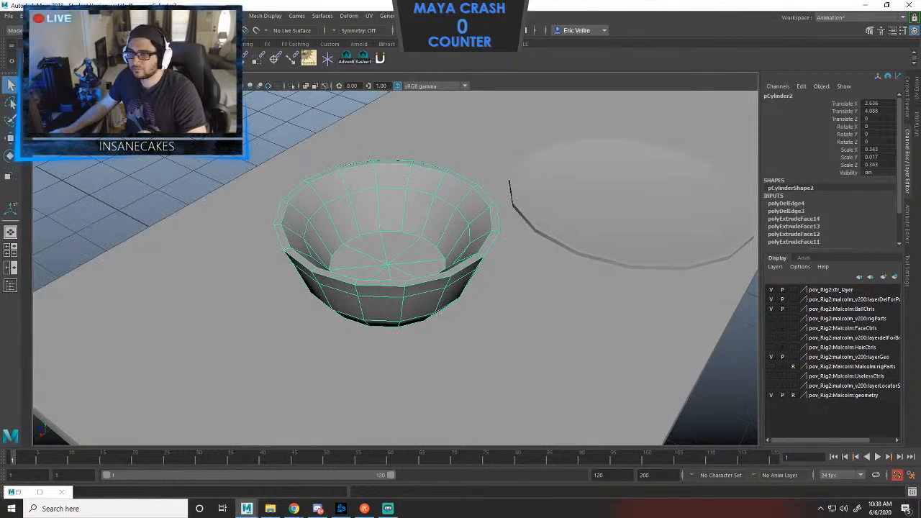
{"action": "left_click", "coordinate": [43, 16]}
{"action": "mouse_move", "coordinate": [72, 49]}
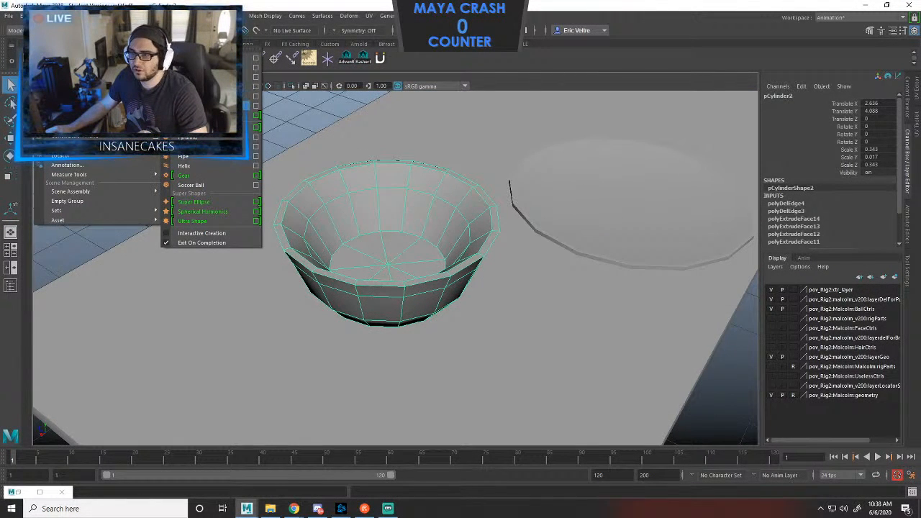
{"action": "left_click", "coordinate": [206, 105]}
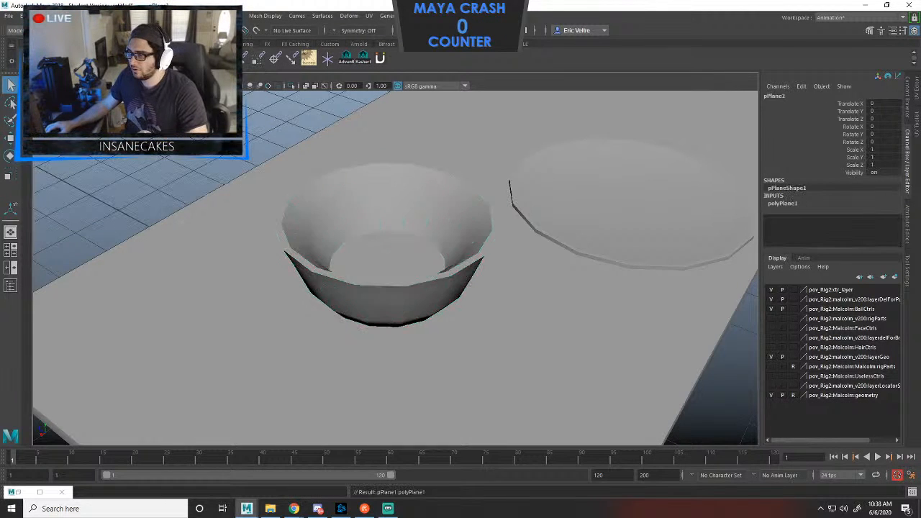
{"action": "scroll", "coordinate": [209, 108], "scroll_direction": "down", "scroll_amount": 8}
{"action": "key", "text": "w"}
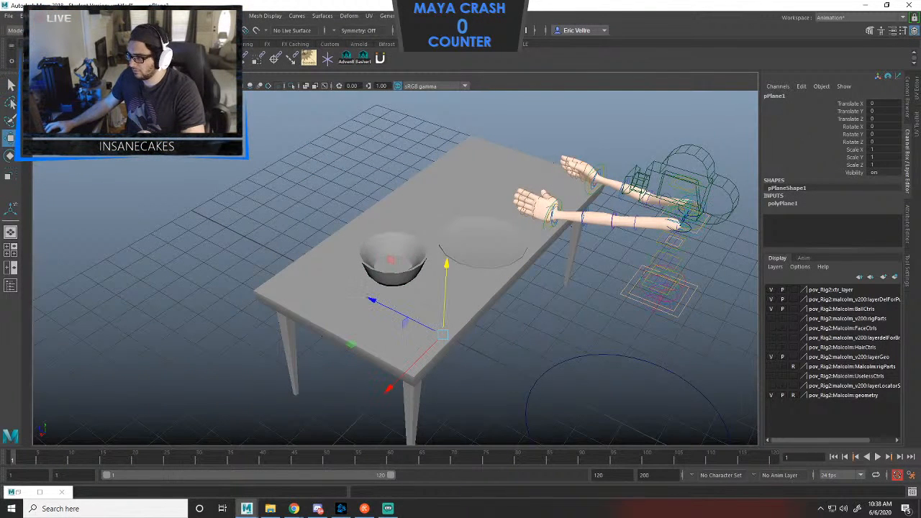
{"action": "left_click_drag", "start_coordinate": [446, 263], "coordinate": [454, 144]}
{"action": "left_click_drag", "start_coordinate": [395, 269], "coordinate": [331, 323]}
{"action": "left_click_drag", "start_coordinate": [389, 199], "coordinate": [407, 160]}
{"action": "scroll", "coordinate": [389, 180], "scroll_direction": "up", "scroll_amount": 5}
{"action": "scroll", "coordinate": [406, 160], "scroll_direction": "up", "scroll_amount": 5}
{"action": "middle_click_drag", "start_coordinate": [407, 160], "coordinate": [357, 252], "text": "alt"}
{"action": "left_click_drag", "start_coordinate": [356, 251], "coordinate": [428, 174], "text": "alt"}
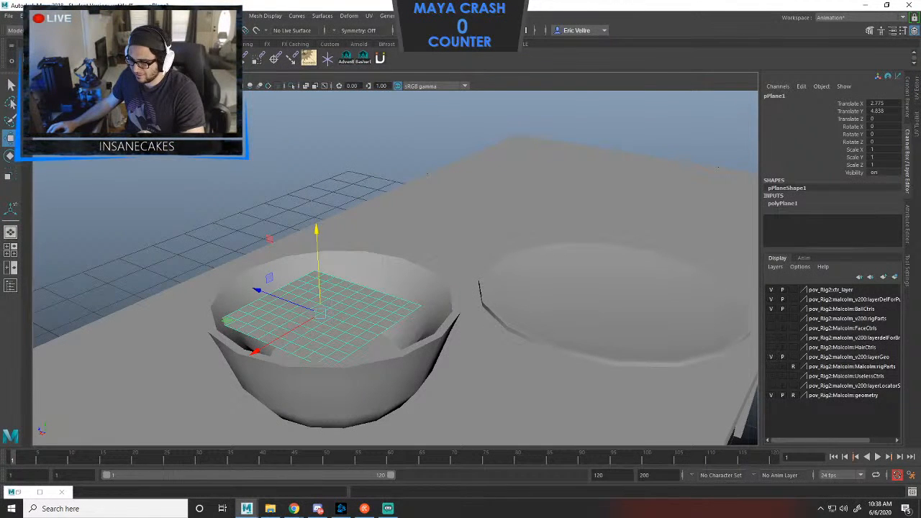
{"action": "key", "text": "Delete"}
Create a polygon disc and move it over the bowl's opening, to about X 2.601 and Y 4.806.
{"action": "left_click", "coordinate": [64, 16]}
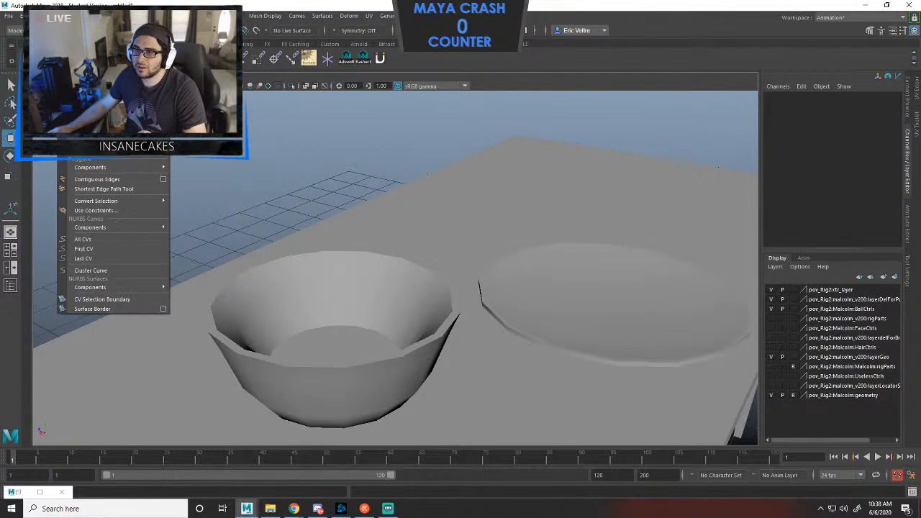
{"action": "mouse_move", "coordinate": [41, 16]}
{"action": "mouse_move", "coordinate": [79, 50]}
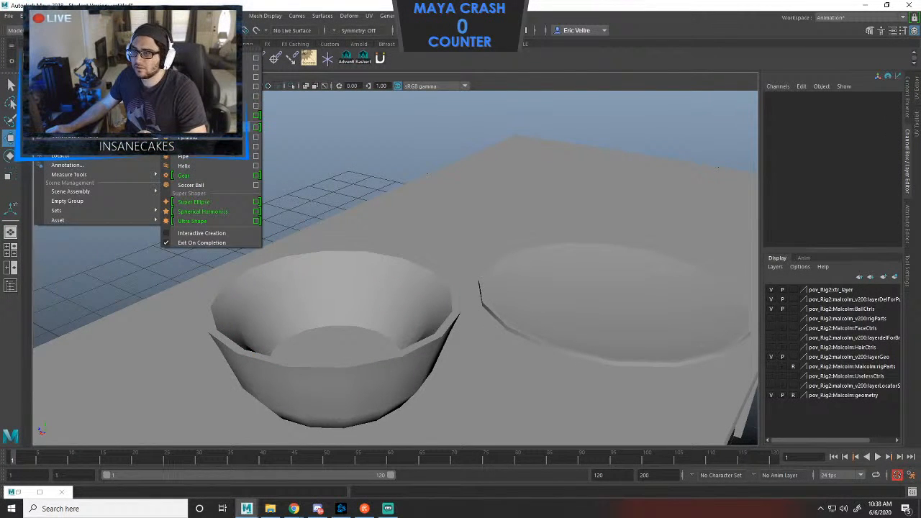
{"action": "left_click", "coordinate": [185, 115]}
{"action": "scroll", "coordinate": [396, 268], "scroll_direction": "down", "scroll_amount": 6}
{"action": "left_click_drag", "start_coordinate": [444, 347], "coordinate": [451, 146]}
{"action": "left_click_drag", "start_coordinate": [402, 261], "coordinate": [312, 314]}
{"action": "left_click_drag", "start_coordinate": [372, 192], "coordinate": [372, 197]}
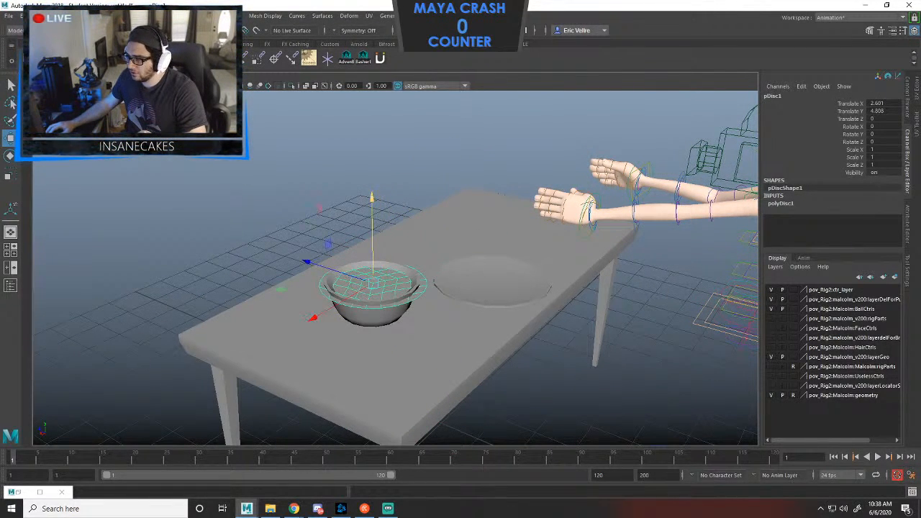
Scale the disc uniformly to about 0.785 so it fits inside the bowl's rim.
{"action": "key", "text": "r"}
{"action": "scroll", "coordinate": [359, 292], "scroll_direction": "up", "scroll_amount": 4}
{"action": "left_click_drag", "start_coordinate": [359, 292], "coordinate": [338, 293]}
{"action": "scroll", "coordinate": [352, 291], "scroll_direction": "up", "scroll_amount": 2}
Soft-select the disc's centre vertex with a small falloff radius and try lifting it.
{"action": "right_click_drag", "start_coordinate": [358, 289], "coordinate": [313, 232]}
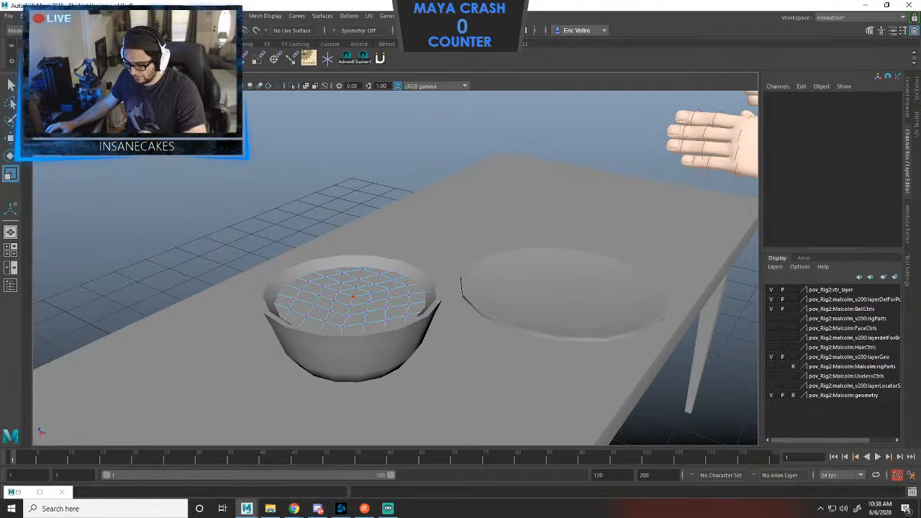
{"action": "key", "text": "b"}
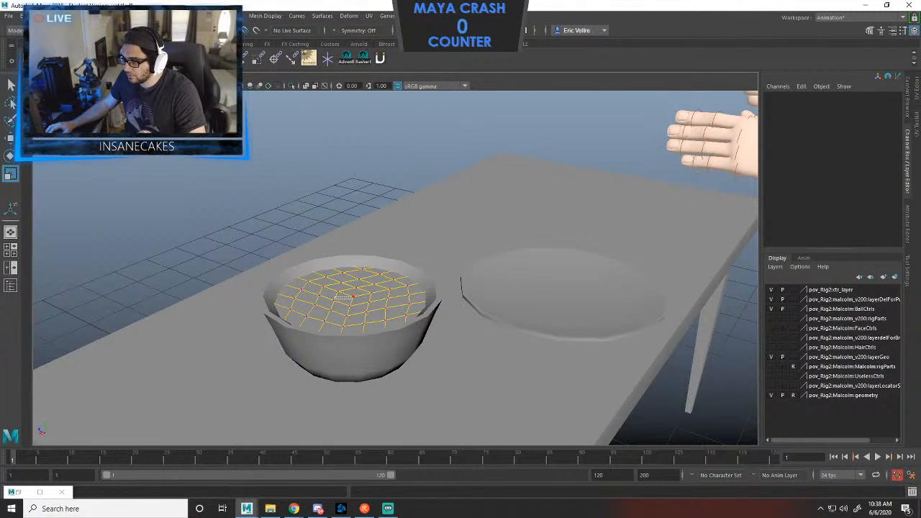
{"action": "left_click_drag", "start_coordinate": [336, 298], "coordinate": [288, 296]}
{"action": "key", "text": "ctrl+z"}
{"action": "key", "text": "b"}
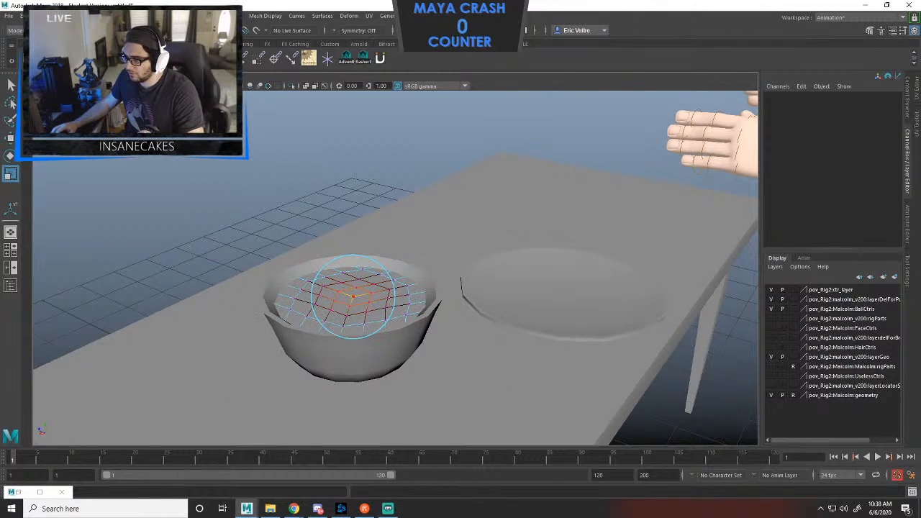
{"action": "key", "text": "w"}
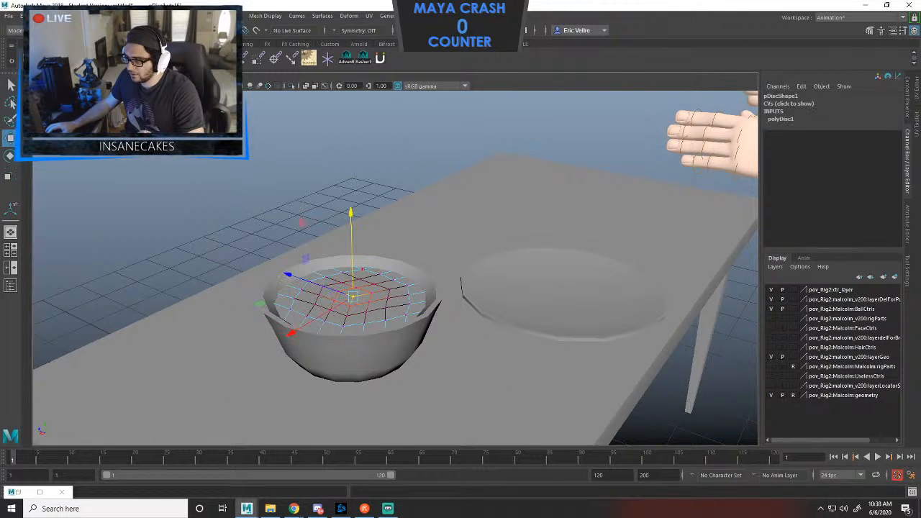
{"action": "key", "text": "ctrl+z"}
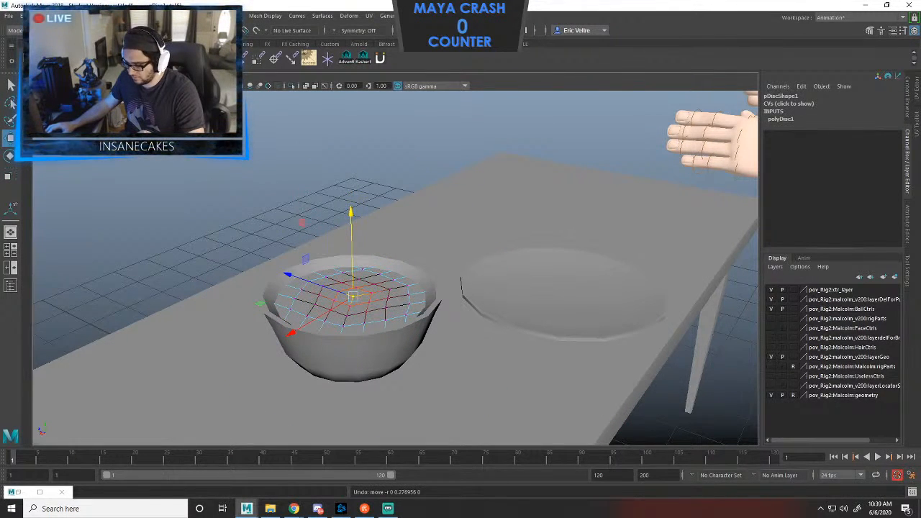
Raise the disc's centre into a mound with a wider soft-selection falloff, and lower the disc into the bowl to about Y 4.347.
{"action": "key", "text": "b"}
{"action": "left_click_drag", "start_coordinate": [352, 297], "coordinate": [403, 296]}
{"action": "key", "text": "b"}
{"action": "left_click_drag", "start_coordinate": [350, 215], "coordinate": [350, 193]}
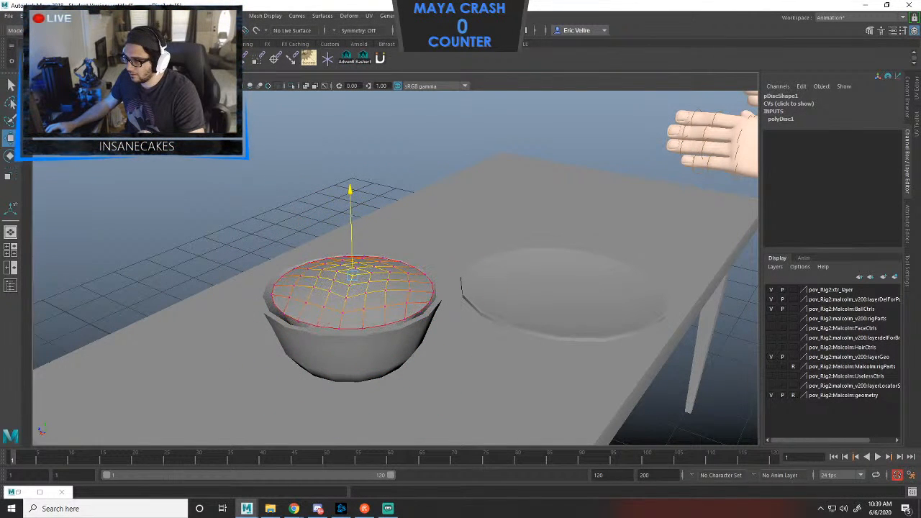
{"action": "left_click_drag", "start_coordinate": [350, 230], "coordinate": [350, 161]}
{"action": "right_click_drag", "start_coordinate": [367, 228], "coordinate": [339, 207]}
{"action": "left_click_drag", "start_coordinate": [351, 244], "coordinate": [351, 288]}
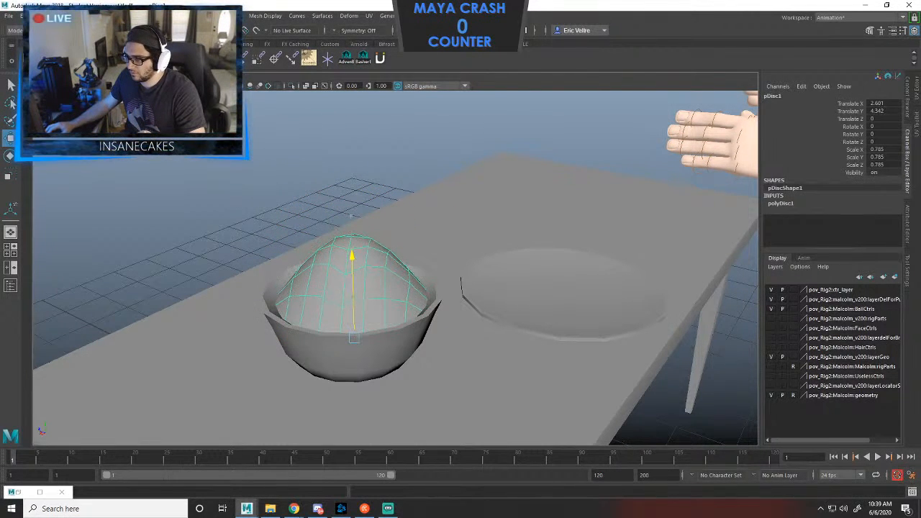
Reshape the mound by moving a soft-selected vertex near its top, and center the disc's pivot.
{"action": "left_click_drag", "start_coordinate": [460, 288], "coordinate": [363, 232], "text": "alt"}
{"action": "right_click", "coordinate": [362, 232]}
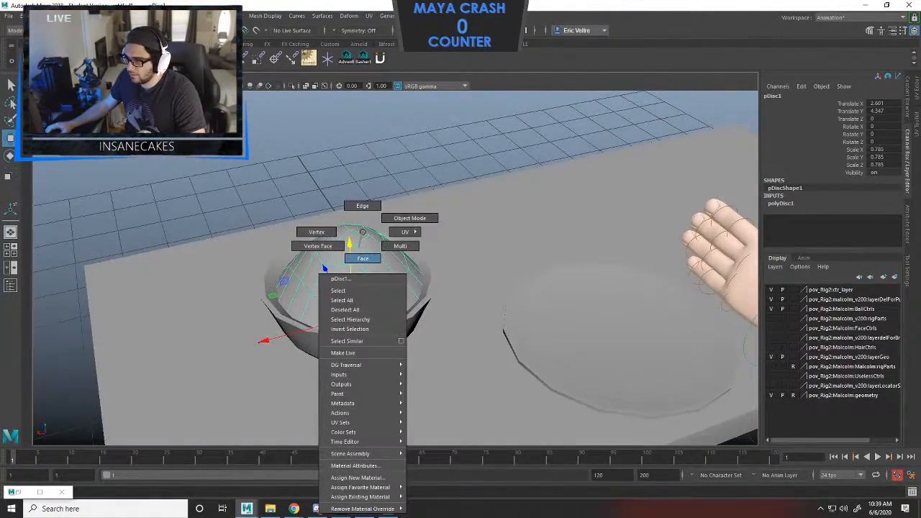
{"action": "left_click", "coordinate": [362, 258]}
{"action": "left_click", "coordinate": [363, 229]}
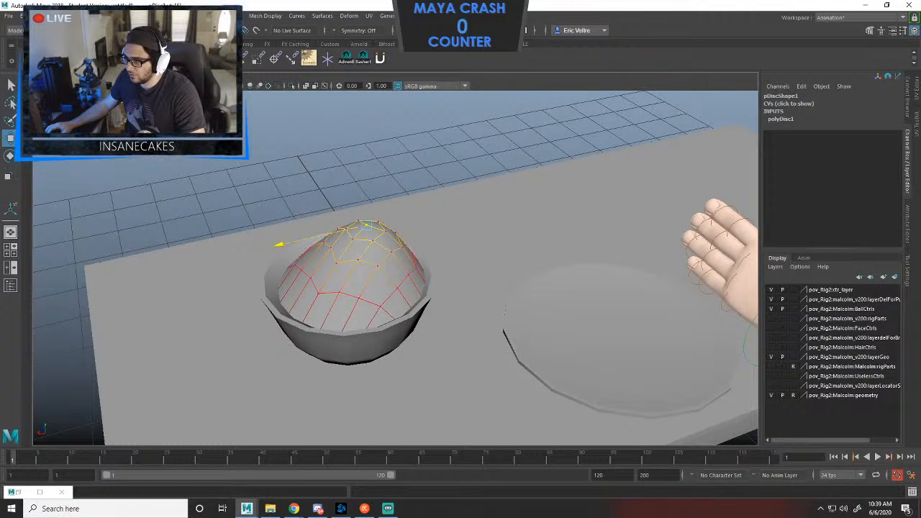
{"action": "left_click_drag", "start_coordinate": [367, 225], "coordinate": [374, 259]}
{"action": "right_click_drag", "start_coordinate": [352, 254], "coordinate": [374, 237]}
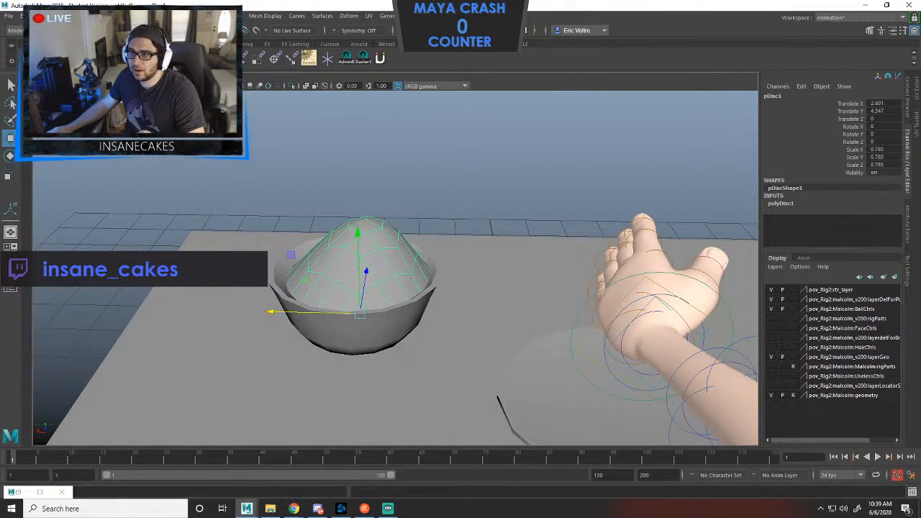
{"action": "right_click", "coordinate": [64, 155]}
{"action": "left_click", "coordinate": [100, 220]}
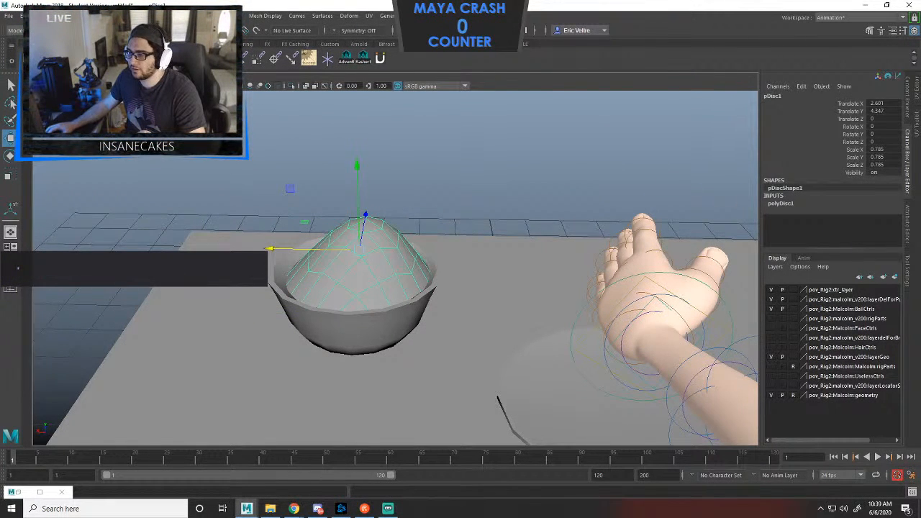
Group the bowl and the mound disc together and name the group bowl_geo.
{"action": "left_click_drag", "start_coordinate": [359, 288], "coordinate": [402, 273], "text": "alt"}
{"action": "left_click", "coordinate": [345, 331]}
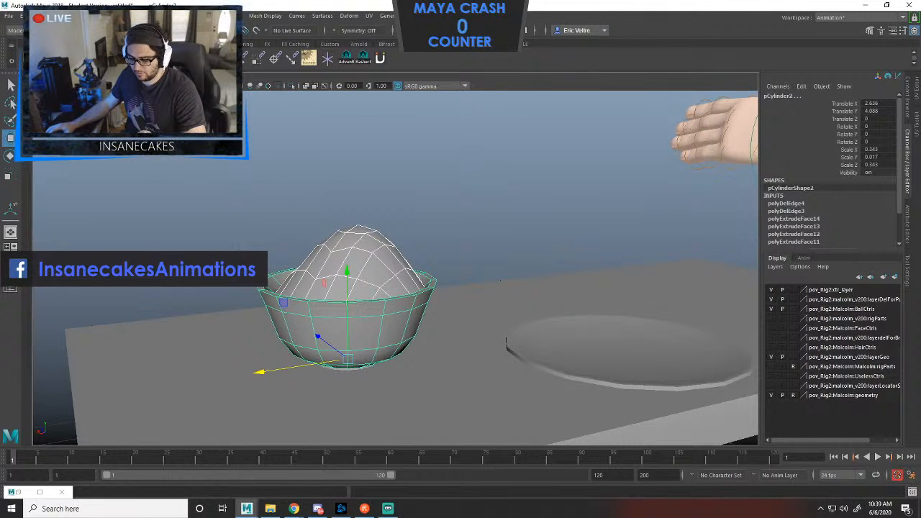
{"action": "left_click", "coordinate": [10, 289]}
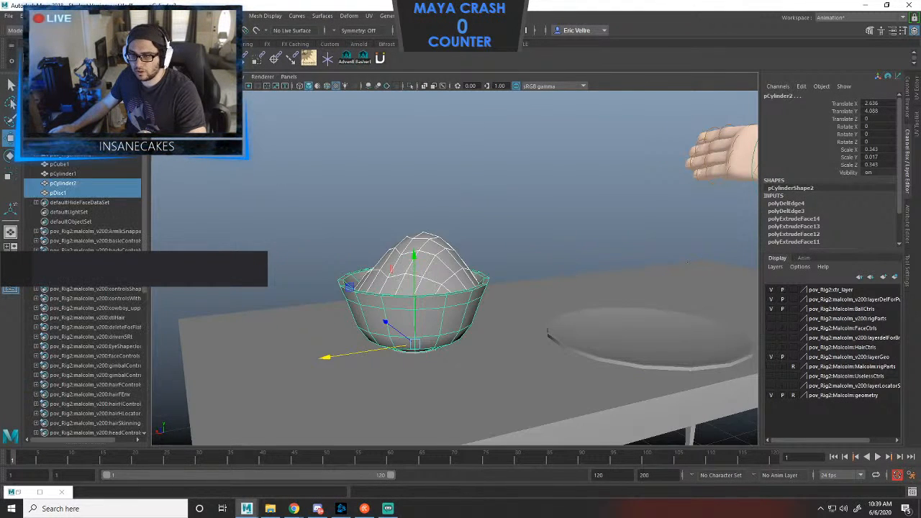
{"action": "key", "text": "ctrl+g"}
{"action": "double_click", "coordinate": [59, 183]}
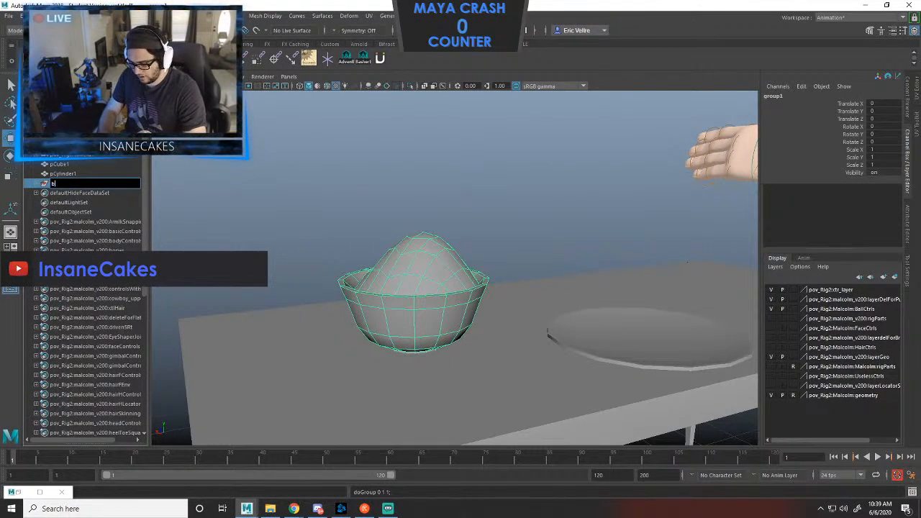
{"action": "type", "text": "bowl"}
{"action": "key", "text": "Return"}
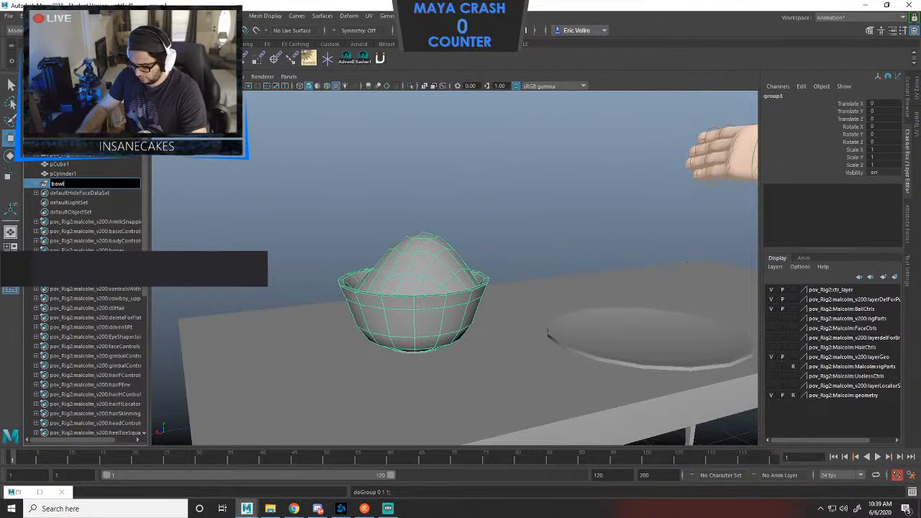
{"action": "type", "text": "_geo"}
{"action": "key", "text": "Return"}
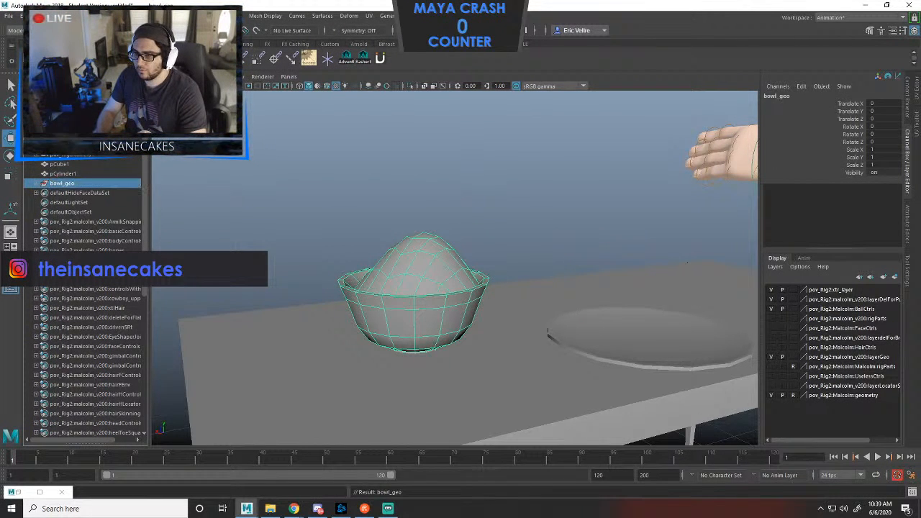
Rename the plate's cylinder as plate_geo.
{"action": "left_click", "coordinate": [548, 335]}
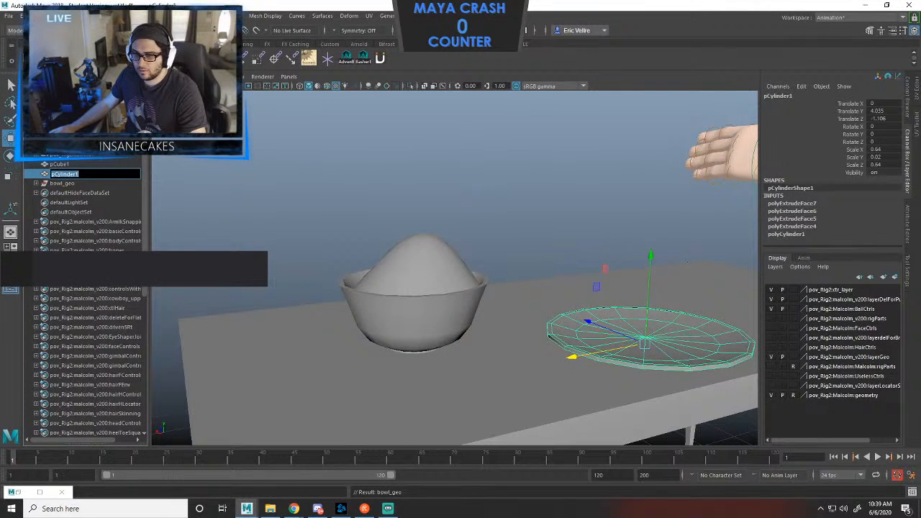
{"action": "type", "text": "plate"}
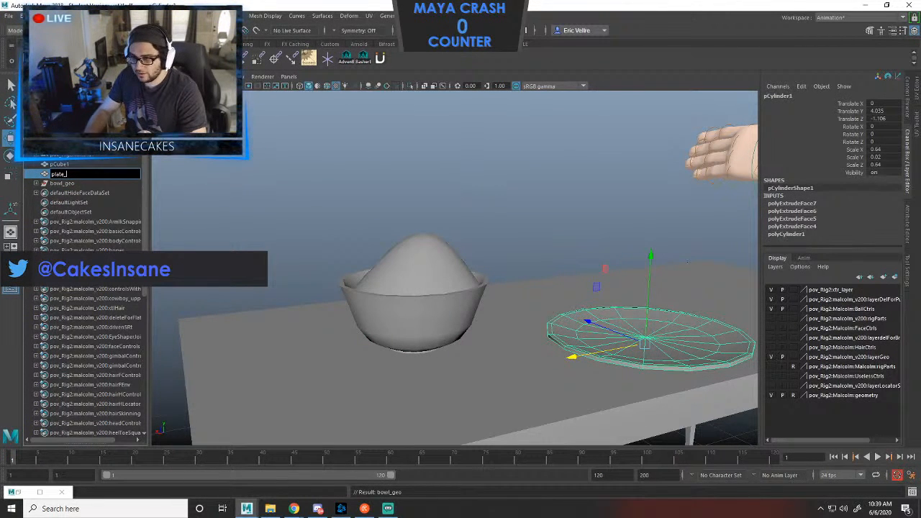
{"action": "type", "text": "_geo"}
{"action": "key", "text": "Return"}
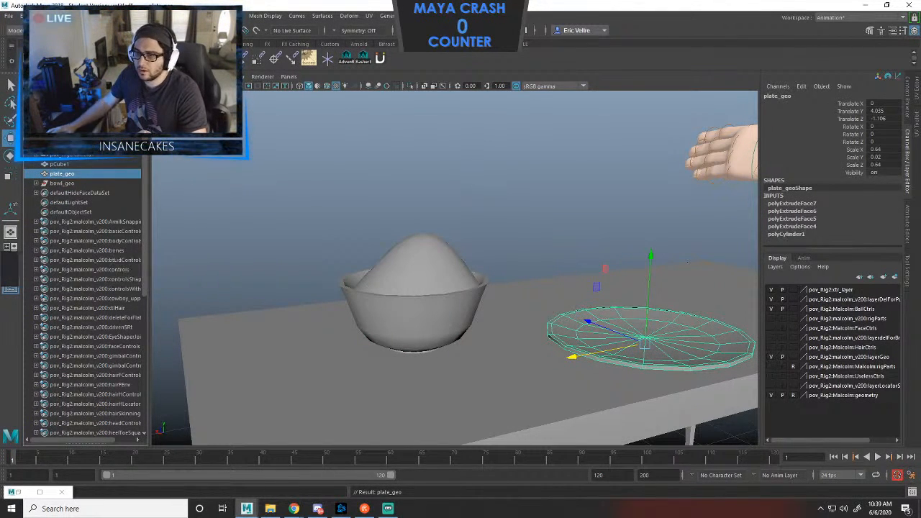
Rename the table's cube as table_geo.
{"action": "double_click", "coordinate": [61, 164]}
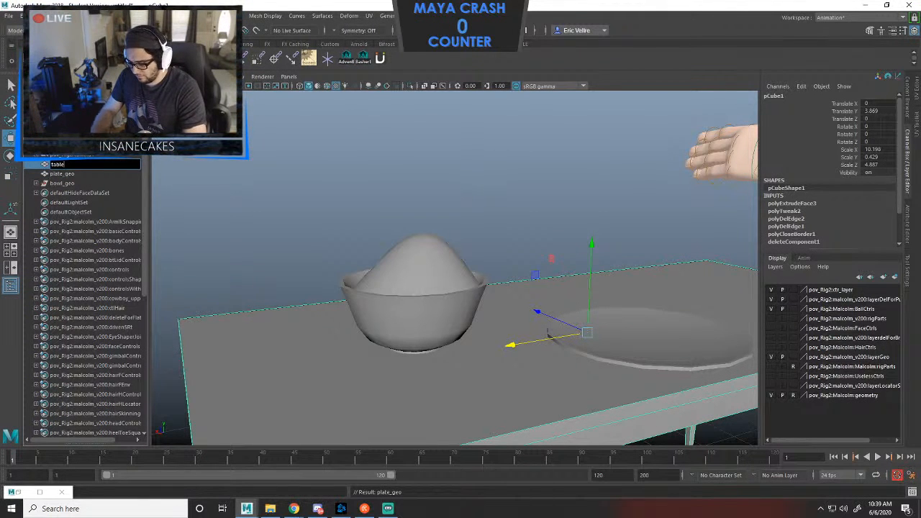
{"action": "type", "text": "table_geo"}
{"action": "key", "text": "Return"}
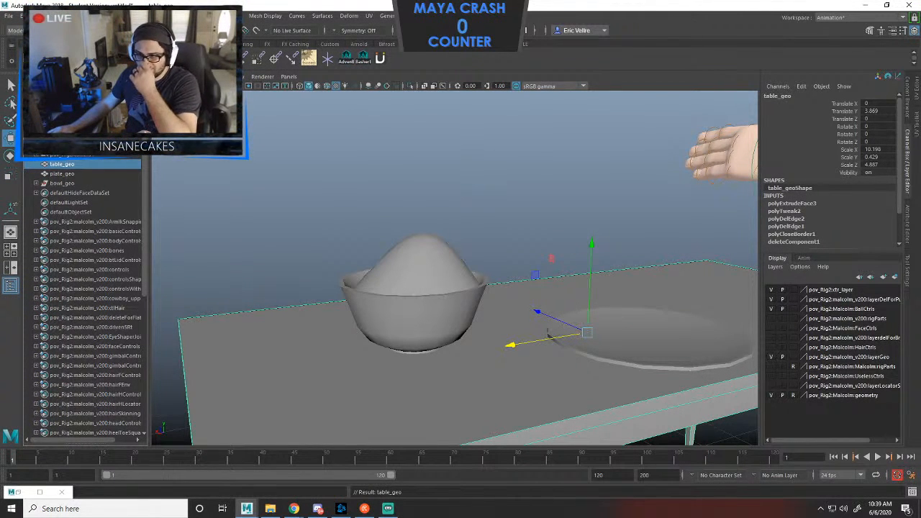
Center the pivot of the bowl_geo group and scale it down uniformly to about 0.416.
{"action": "left_click_drag", "start_coordinate": [454, 267], "coordinate": [477, 293], "text": "alt"}
{"action": "left_click", "coordinate": [62, 182]}
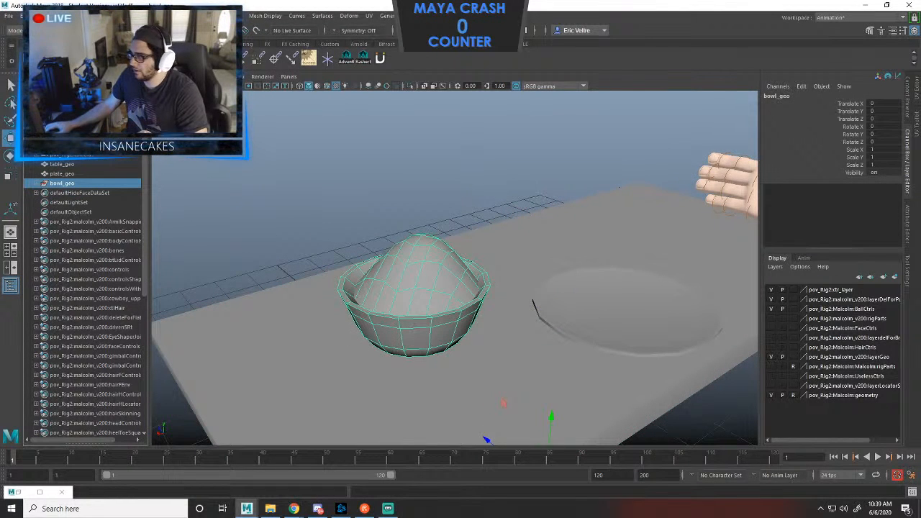
{"action": "left_click", "coordinate": [87, 16]}
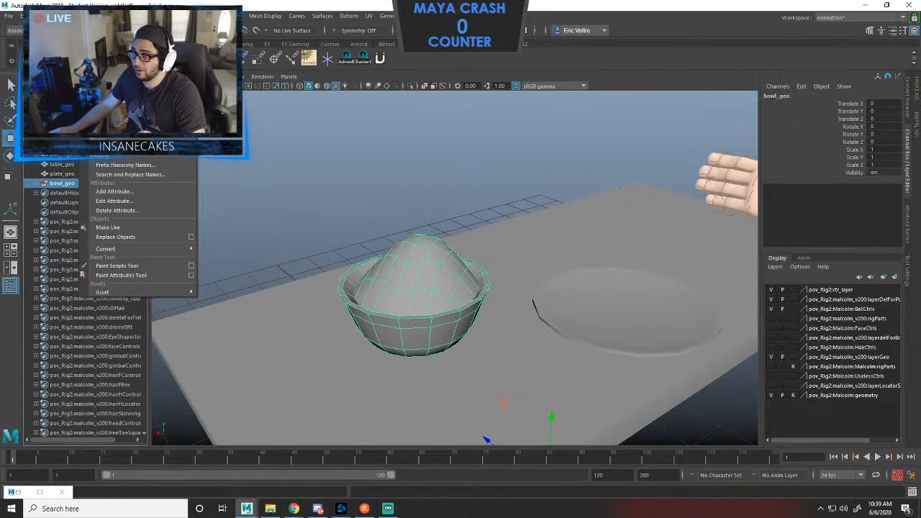
{"action": "left_click", "coordinate": [112, 84]}
{"action": "key", "text": "r"}
{"action": "left_click_drag", "start_coordinate": [413, 290], "coordinate": [487, 301]}
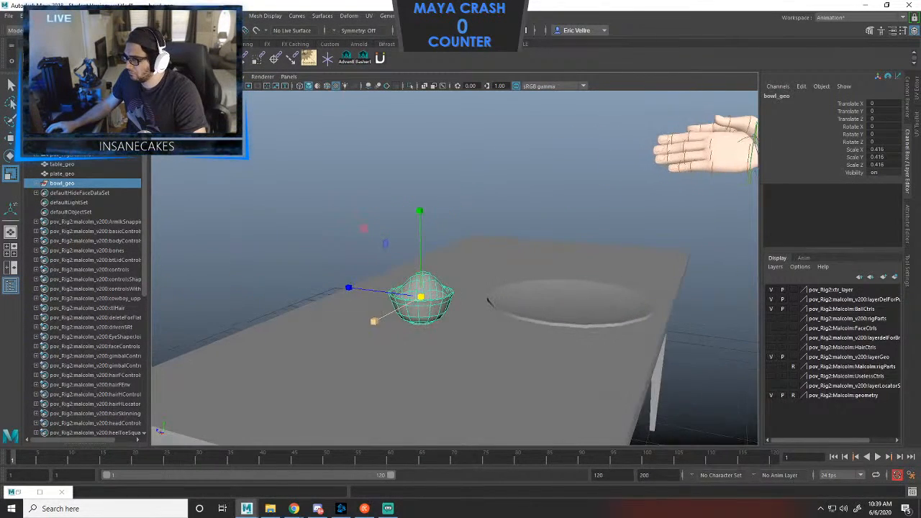
Move the bowl beside the plate on the tabletop, to about X -0.381, Y -0.393 and Z -1.144.
{"action": "left_click_drag", "start_coordinate": [349, 287], "coordinate": [438, 298]}
{"action": "left_click_drag", "start_coordinate": [518, 219], "coordinate": [463, 249]}
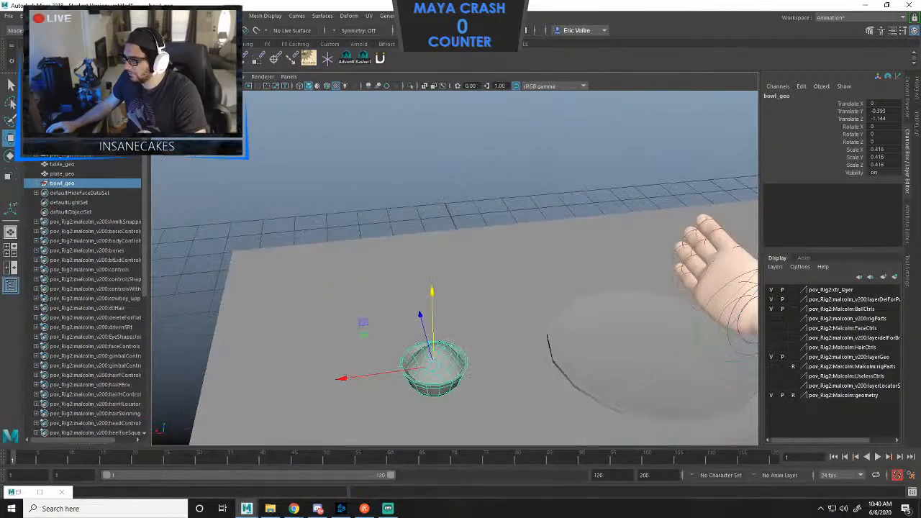
{"action": "left_click_drag", "start_coordinate": [345, 378], "coordinate": [431, 413]}
{"action": "scroll", "coordinate": [382, 373], "scroll_direction": "down", "scroll_amount": 5}
{"action": "left_click", "coordinate": [43, 16]}
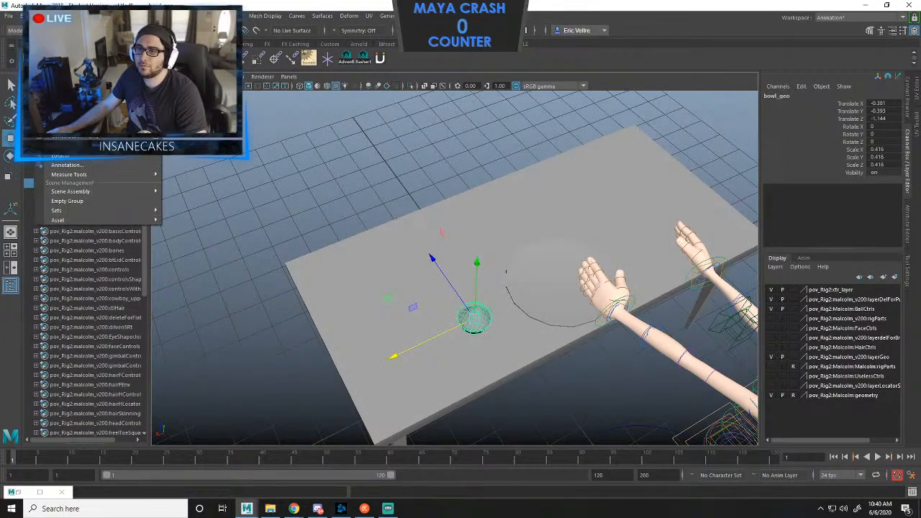
{"action": "mouse_move", "coordinate": [80, 54]}
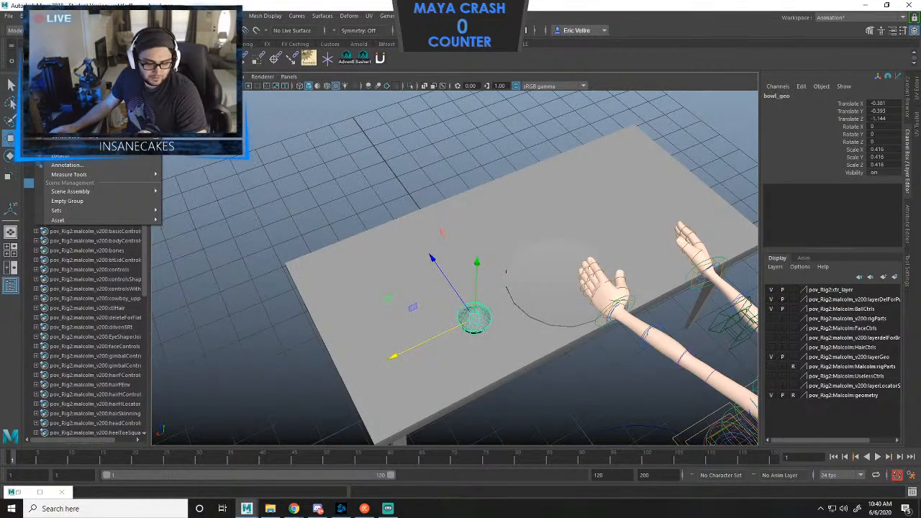
{"action": "key", "text": "Escape"}
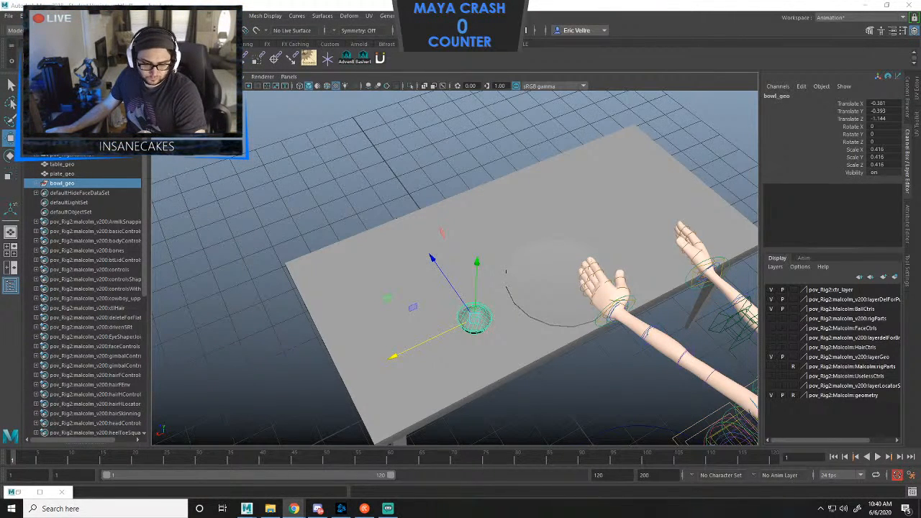
Switch to the web browser and examine the image results for "cartoon 3d steak" as modelling reference, then return to Maya.
{"action": "left_click_drag", "start_coordinate": [0, 14], "coordinate": [612, 12]}
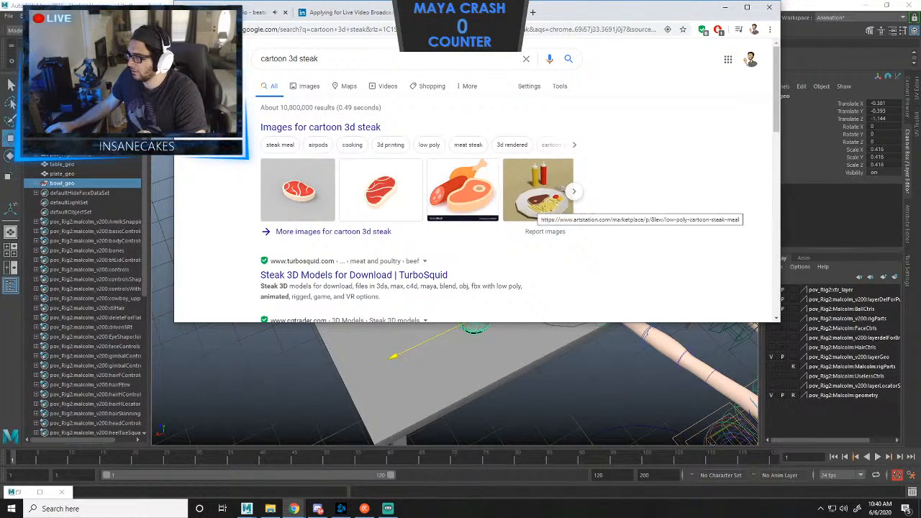
{"action": "left_click", "coordinate": [308, 86]}
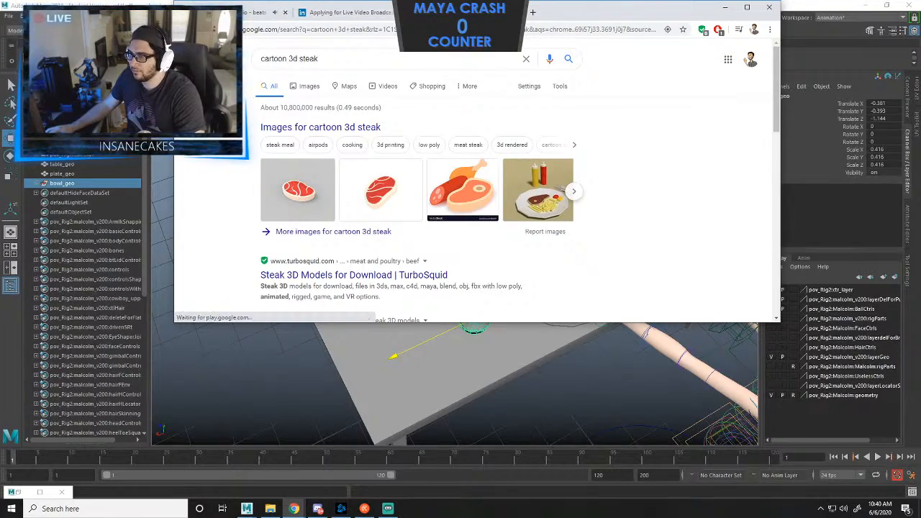
{"action": "left_click", "coordinate": [747, 7]}
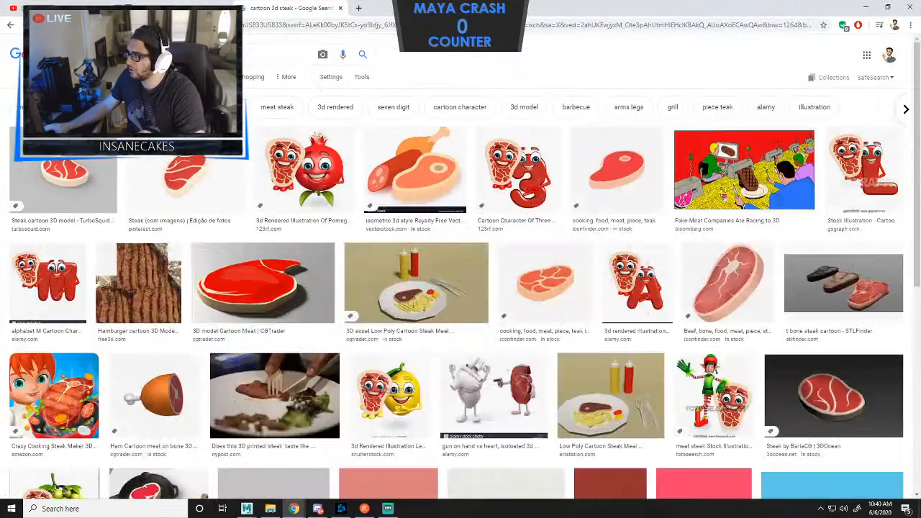
{"action": "scroll", "coordinate": [461, 288], "scroll_direction": "down", "scroll_amount": 3}
{"action": "scroll", "coordinate": [460, 288], "scroll_direction": "down", "scroll_amount": 4}
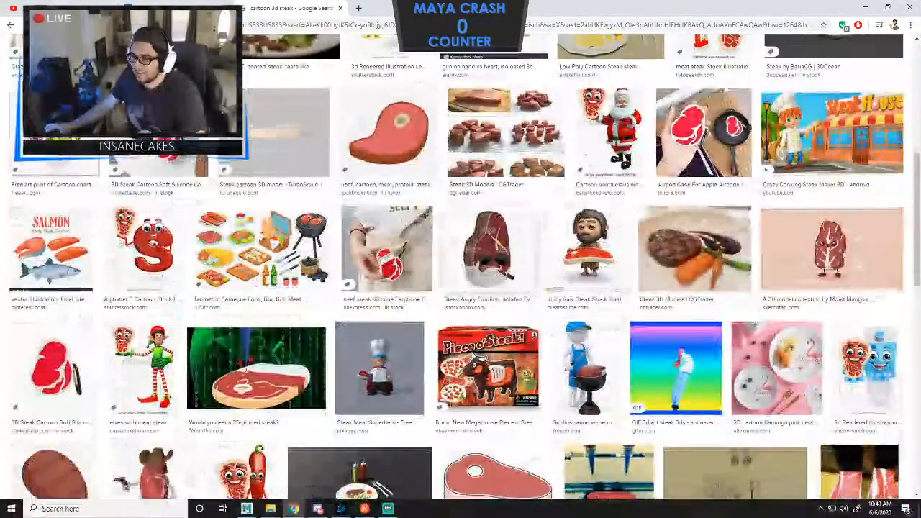
{"action": "scroll", "coordinate": [461, 288], "scroll_direction": "up", "scroll_amount": 3}
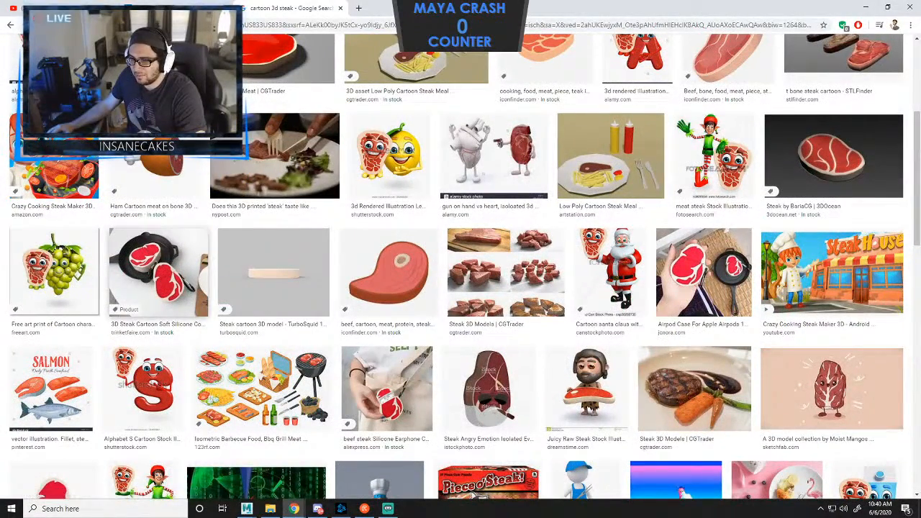
{"action": "scroll", "coordinate": [504, 287], "scroll_direction": "down", "scroll_amount": 2}
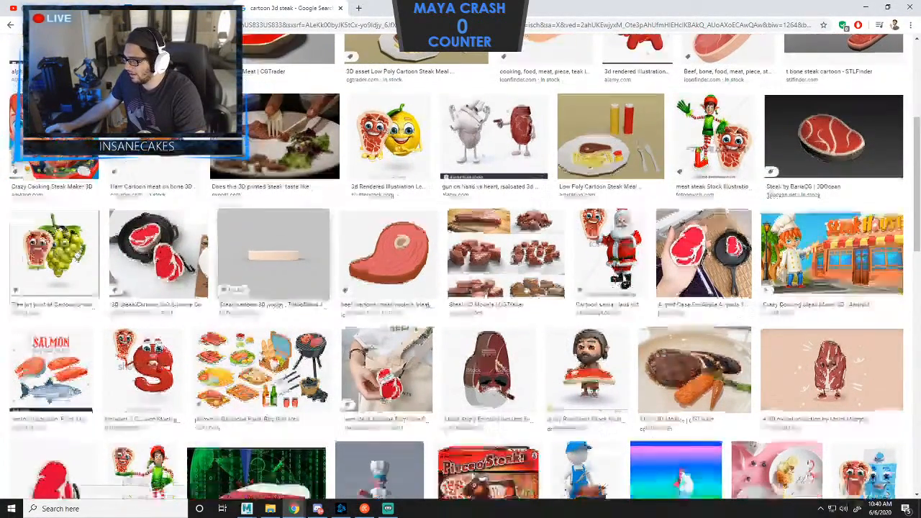
{"action": "left_click", "coordinate": [910, 7]}
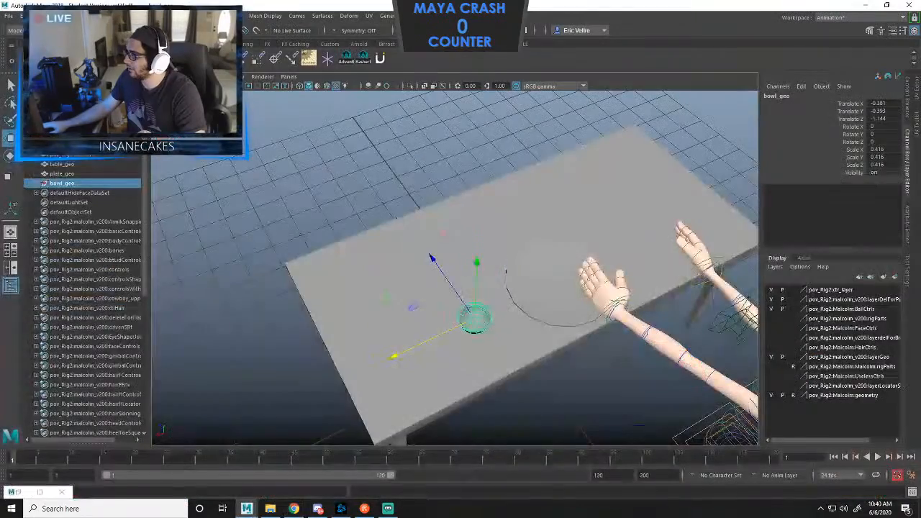
{"action": "key", "text": "alt+Tab"}
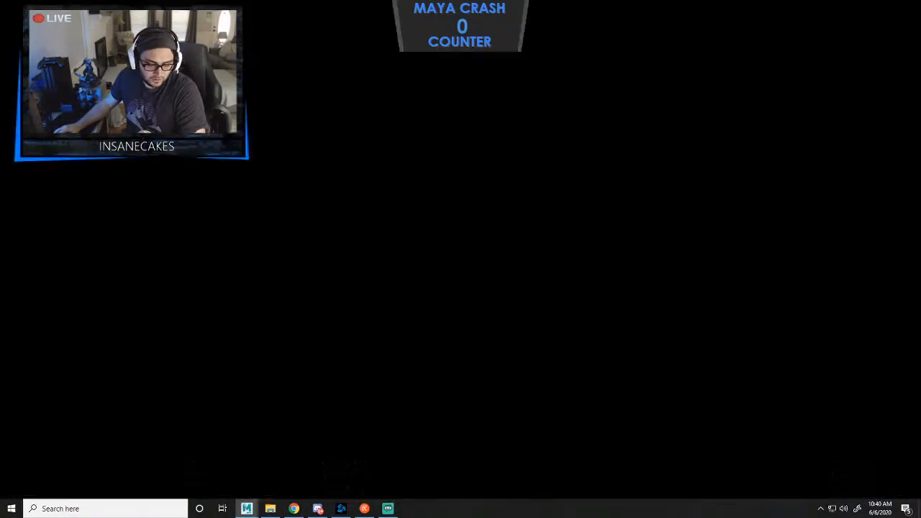
{"action": "key", "text": "alt+Tab"}
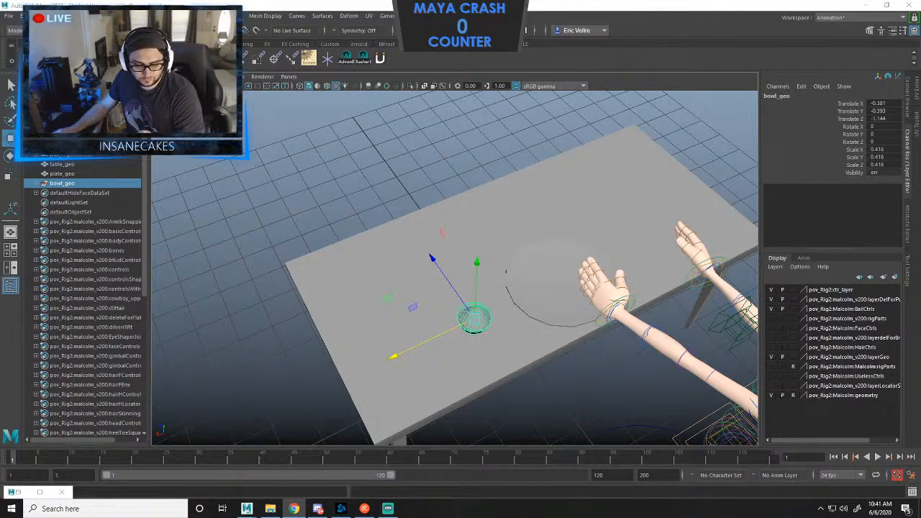
{"action": "key", "text": "alt+Tab"}
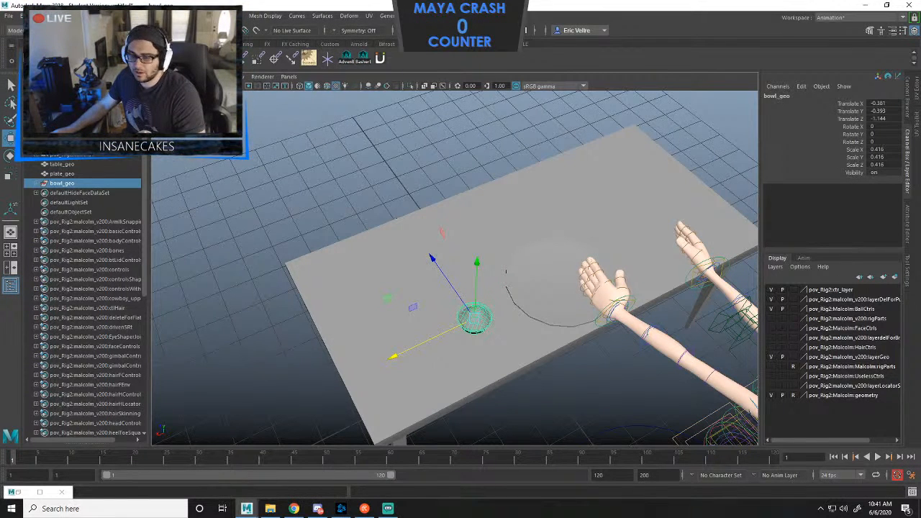
Create a polygon cylinder and move it toward the plate, to about Y 3.696 and Z -1.444.
{"action": "left_click", "coordinate": [62, 16]}
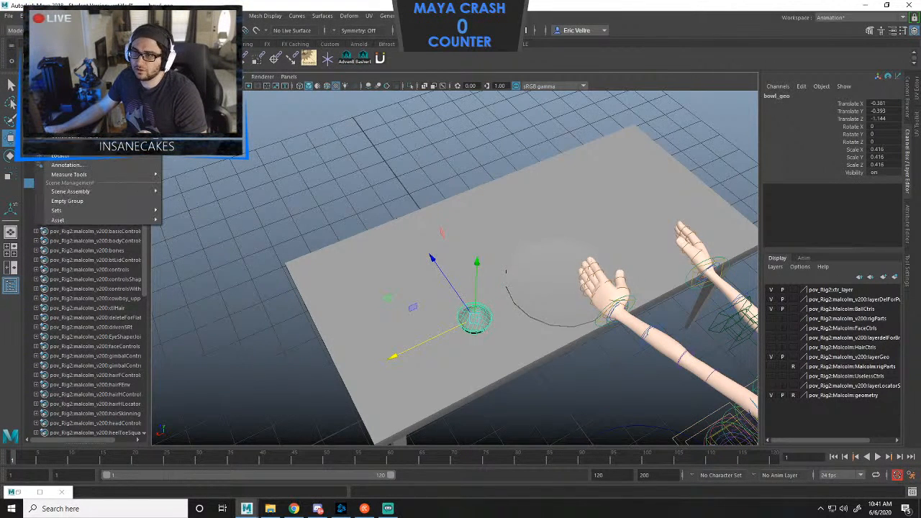
{"action": "mouse_move", "coordinate": [79, 52]}
{"action": "left_click", "coordinate": [188, 79]}
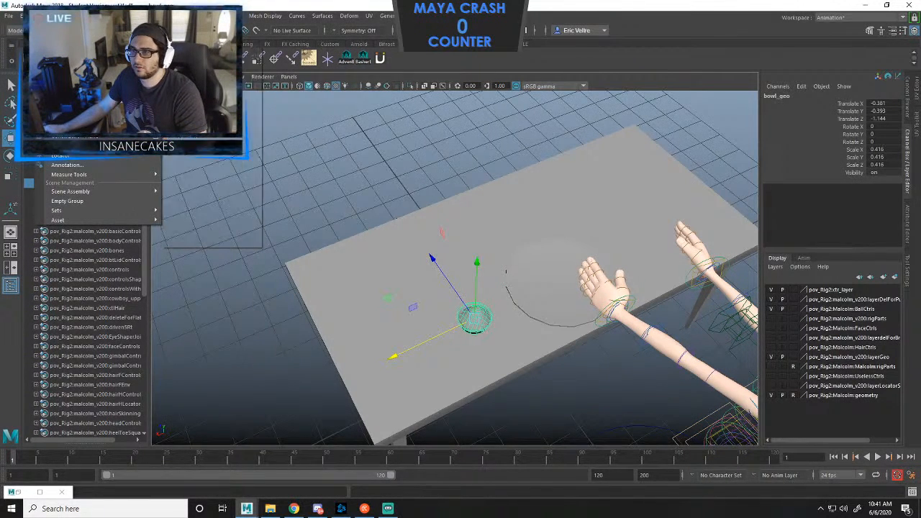
{"action": "left_click_drag", "start_coordinate": [525, 292], "coordinate": [534, 234]}
{"action": "key", "text": "r"}
{"action": "key", "text": "w"}
{"action": "left_click_drag", "start_coordinate": [485, 208], "coordinate": [518, 244]}
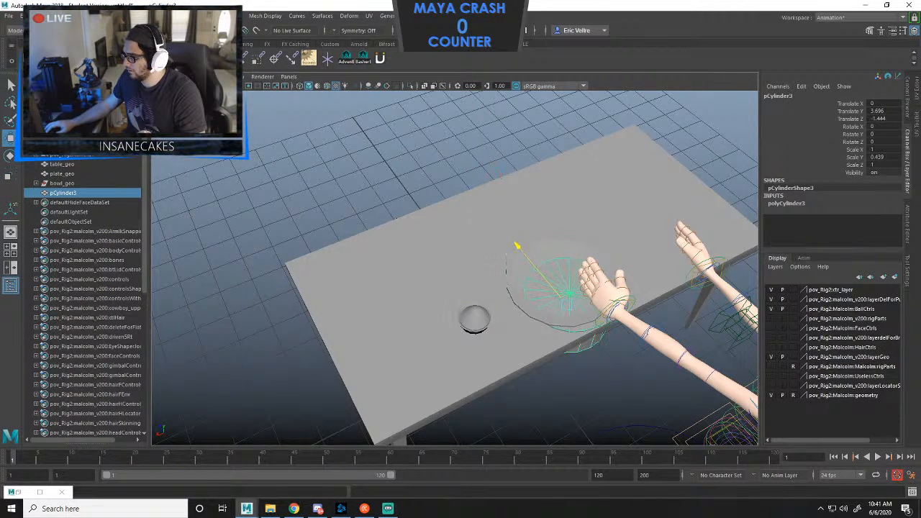
Flatten and shrink the new cylinder to about 0.624 × 0.06 × 0.624, and raise it onto the plate at about Y 4.157.
{"action": "left_click_drag", "start_coordinate": [584, 242], "coordinate": [222, 298]}
{"action": "key", "text": "r"}
{"action": "left_click_drag", "start_coordinate": [534, 239], "coordinate": [514, 242]}
{"action": "key", "text": "w"}
{"action": "left_click_drag", "start_coordinate": [539, 184], "coordinate": [538, 211]}
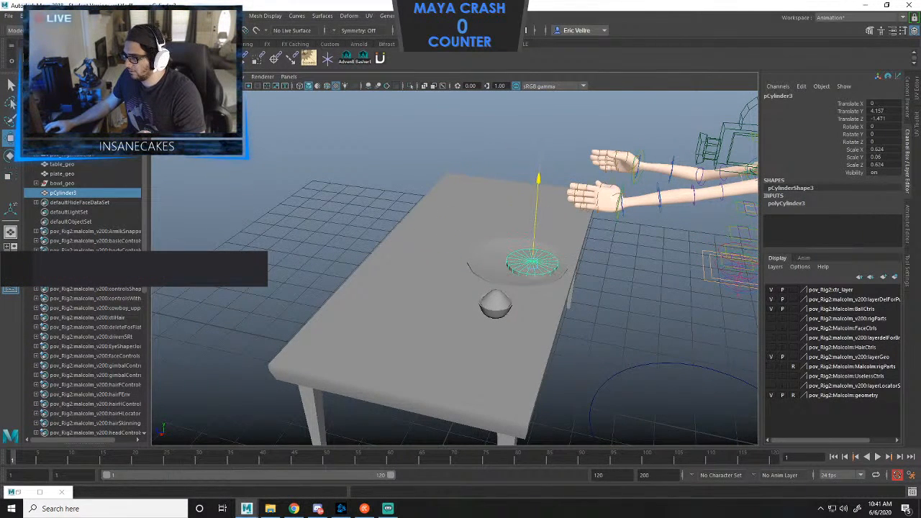
Center the flat cylinder on the plate at about Z -1.224 and raise it to about Y 4.19.
{"action": "left_click_drag", "start_coordinate": [475, 249], "coordinate": [431, 247]}
{"action": "key", "text": "f"}
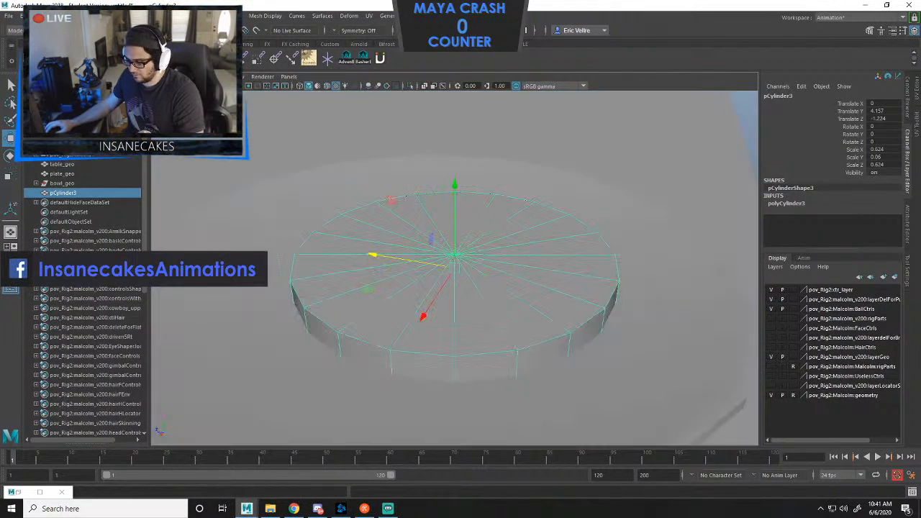
{"action": "scroll", "coordinate": [453, 274], "scroll_direction": "down", "scroll_amount": 3}
{"action": "left_click_drag", "start_coordinate": [460, 288], "coordinate": [461, 317], "text": "alt"}
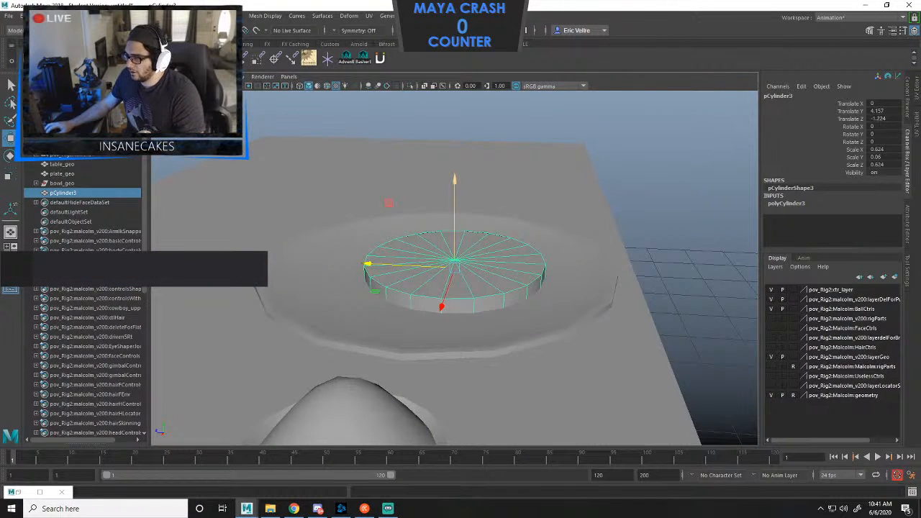
{"action": "left_click_drag", "start_coordinate": [454, 216], "coordinate": [454, 213]}
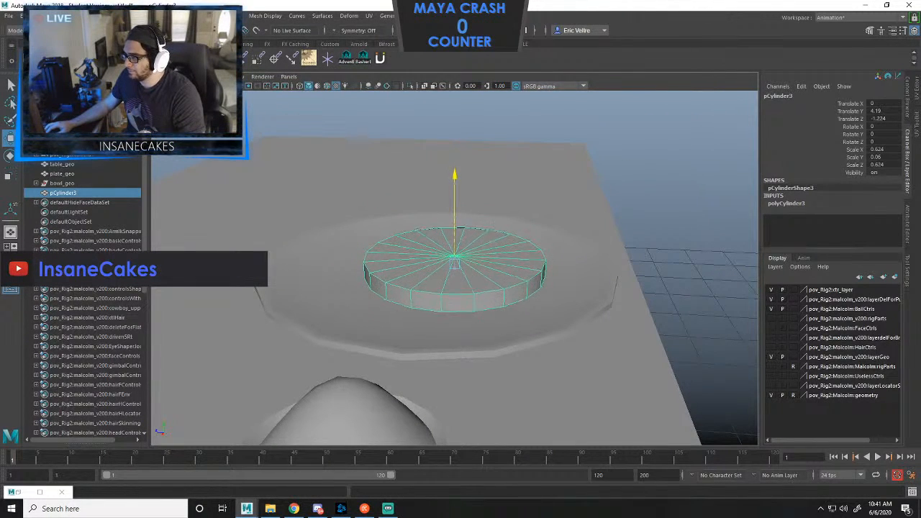
{"action": "left_click_drag", "start_coordinate": [461, 288], "coordinate": [396, 295], "text": "alt"}
{"action": "left_click", "coordinate": [504, 166]}
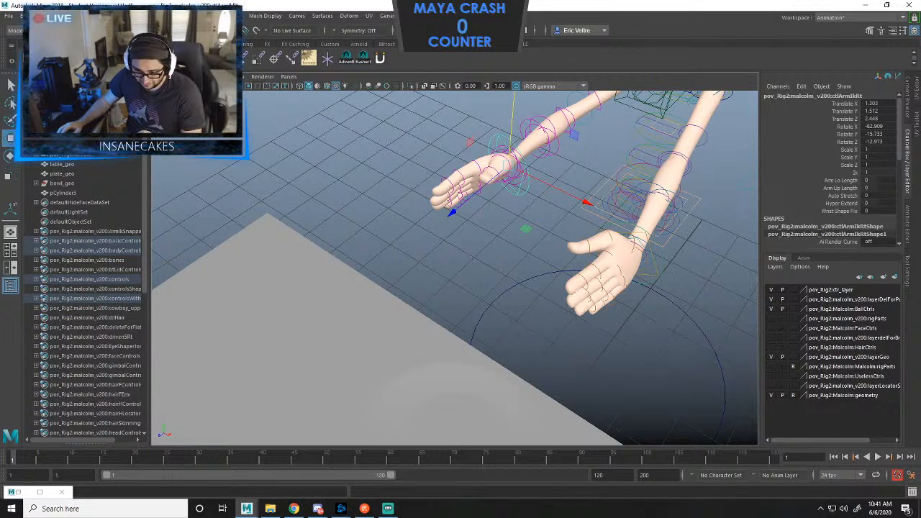
{"action": "key", "text": "alt+v"}
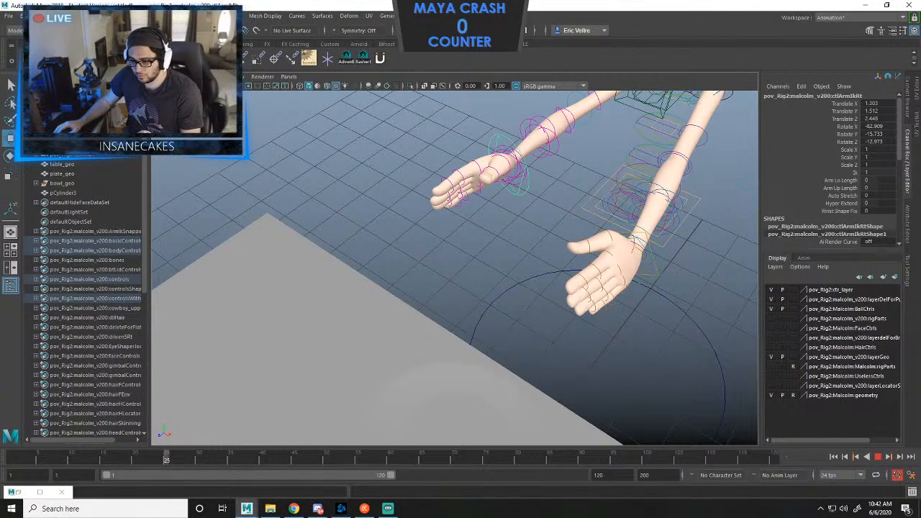
{"action": "key", "text": "alt+v"}
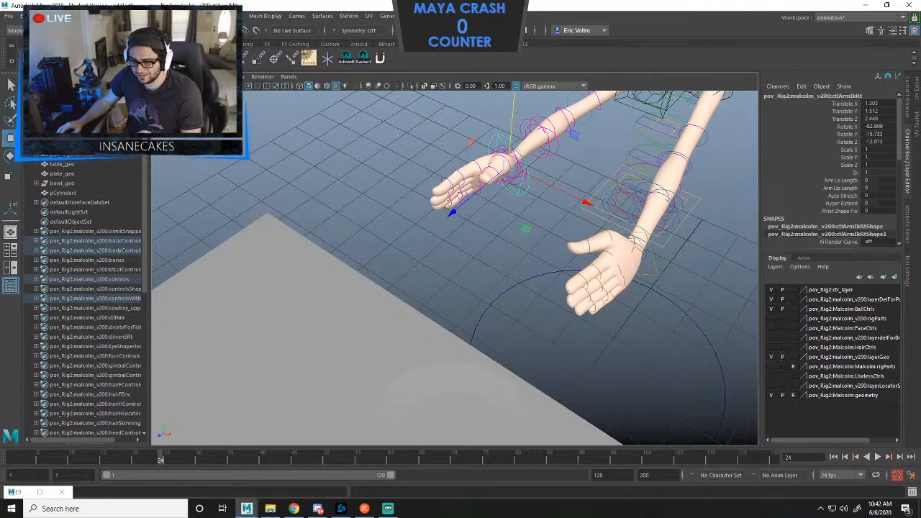
{"action": "key", "text": "alt+v"}
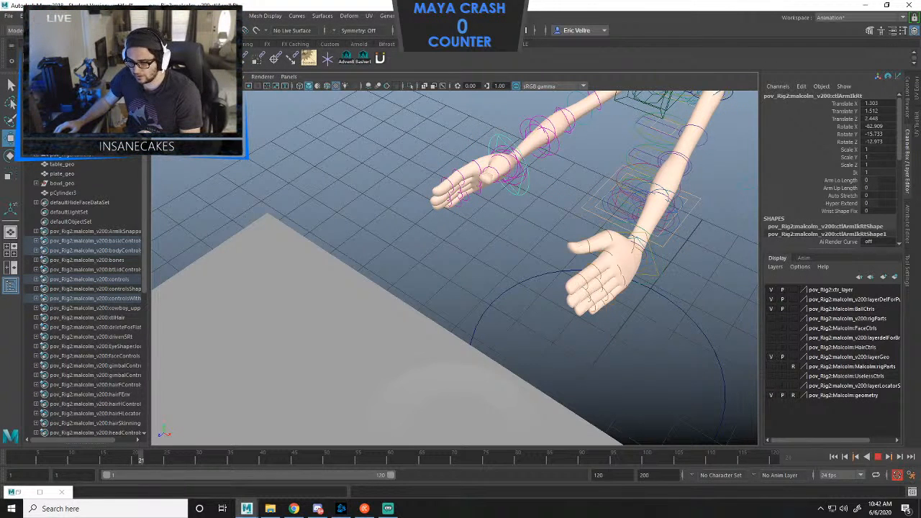
{"action": "key", "text": "alt+v"}
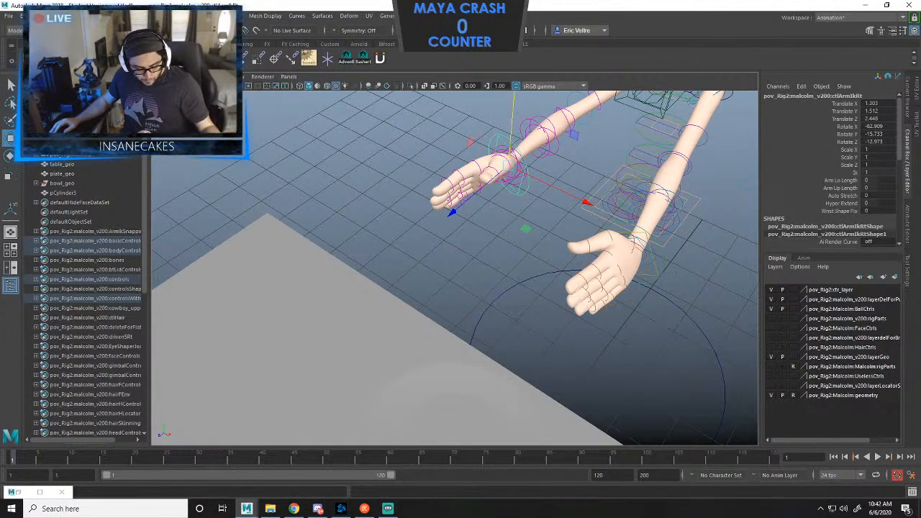
Narrow the flat cylinder on the plate into an oval with Scale Z about 0.423, and position it at about Y 4.173.
{"action": "left_click_drag", "start_coordinate": [454, 266], "coordinate": [432, 216], "text": "alt"}
{"action": "scroll", "coordinate": [435, 227], "scroll_direction": "up", "scroll_amount": 5}
{"action": "left_click", "coordinate": [62, 193]}
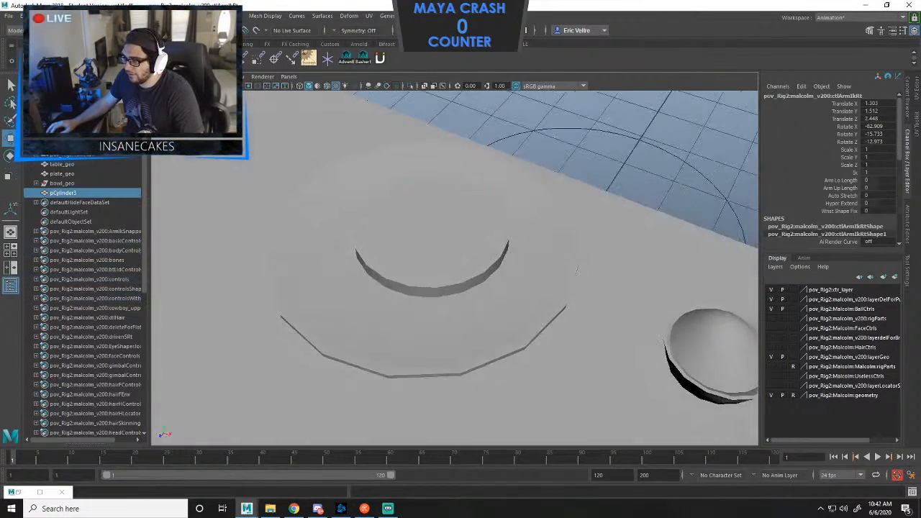
{"action": "left_click_drag", "start_coordinate": [453, 266], "coordinate": [512, 264], "text": "alt"}
{"action": "key", "text": "r"}
{"action": "scroll", "coordinate": [453, 238], "scroll_direction": "up", "scroll_amount": 3}
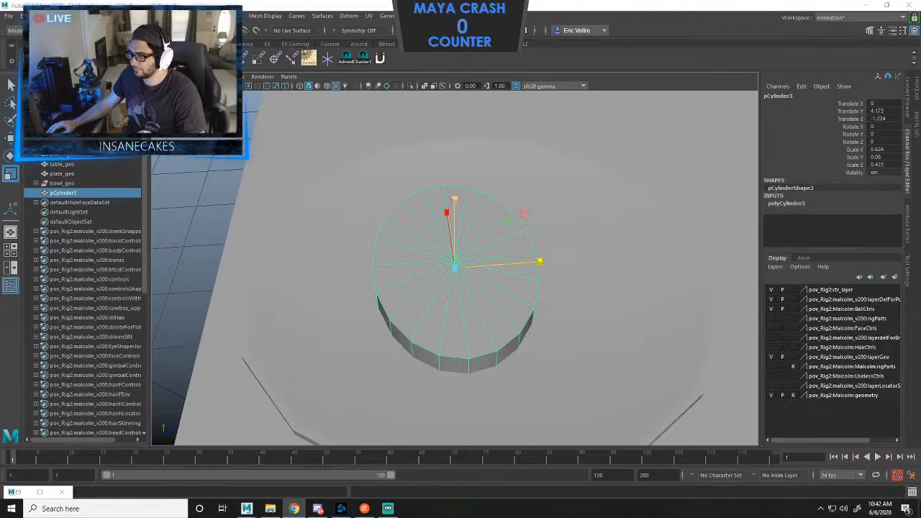
Switch the flat cylinder to vertex editing in wireframe view and start pulling its rim vertices into an irregular steak outline.
{"action": "right_click", "coordinate": [462, 220]}
{"action": "left_click", "coordinate": [417, 220]}
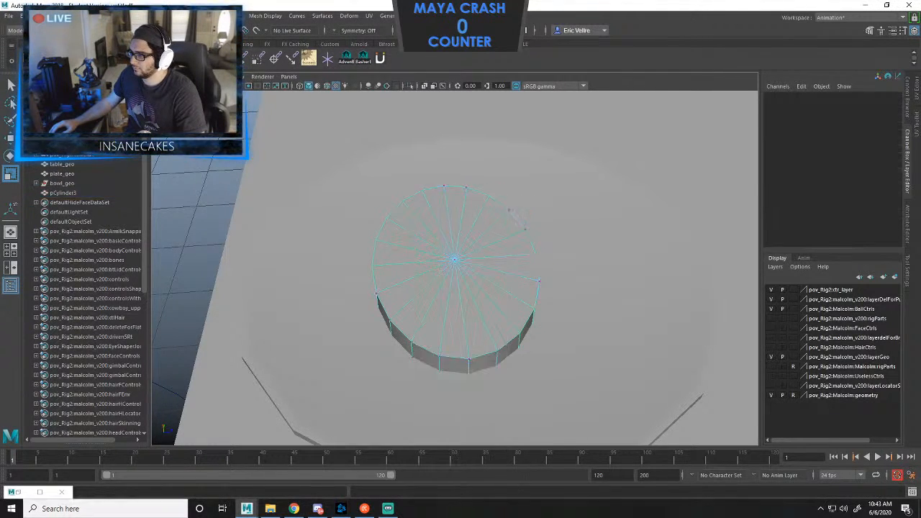
{"action": "left_click_drag", "start_coordinate": [443, 185], "coordinate": [309, 166], "text": "alt"}
{"action": "scroll", "coordinate": [455, 268], "scroll_direction": "down", "scroll_amount": 3}
{"action": "middle_click_drag", "start_coordinate": [455, 257], "coordinate": [483, 211], "text": "alt"}
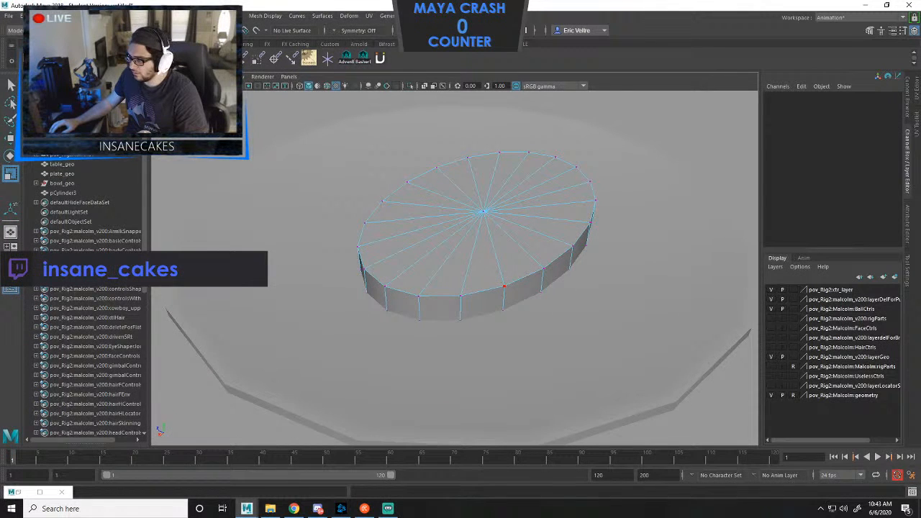
{"action": "mouse_move", "coordinate": [483, 212]}
{"action": "left_mouse_down", "text": "alt"}
{"action": "mouse_move", "coordinate": [446, 180]}
{"action": "mouse_move", "coordinate": [457, 179]}
{"action": "mouse_move", "coordinate": [358, 319]}
{"action": "mouse_move", "coordinate": [392, 298]}
{"action": "mouse_move", "coordinate": [425, 316]}
{"action": "mouse_move", "coordinate": [461, 363]}
{"action": "mouse_move", "coordinate": [432, 374]}
{"action": "mouse_move", "coordinate": [388, 324]}
{"action": "left_mouse_up", "text": "alt"}
{"action": "key", "text": "4"}
{"action": "left_click_drag", "start_coordinate": [419, 193], "coordinate": [422, 177]}
{"action": "left_click_drag", "start_coordinate": [448, 145], "coordinate": [471, 193]}
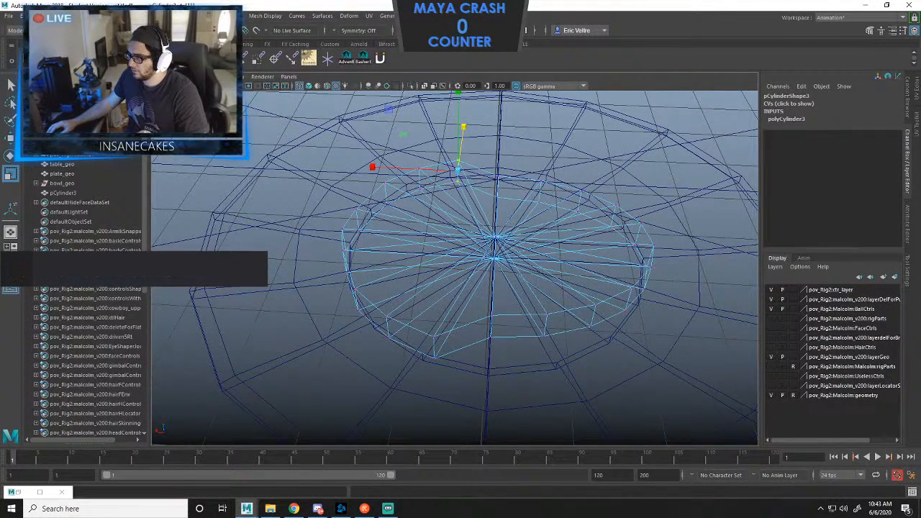
Pull the protruding corner vertices on the steak's near rim slightly inward with the Move tool.
{"action": "key", "text": "w"}
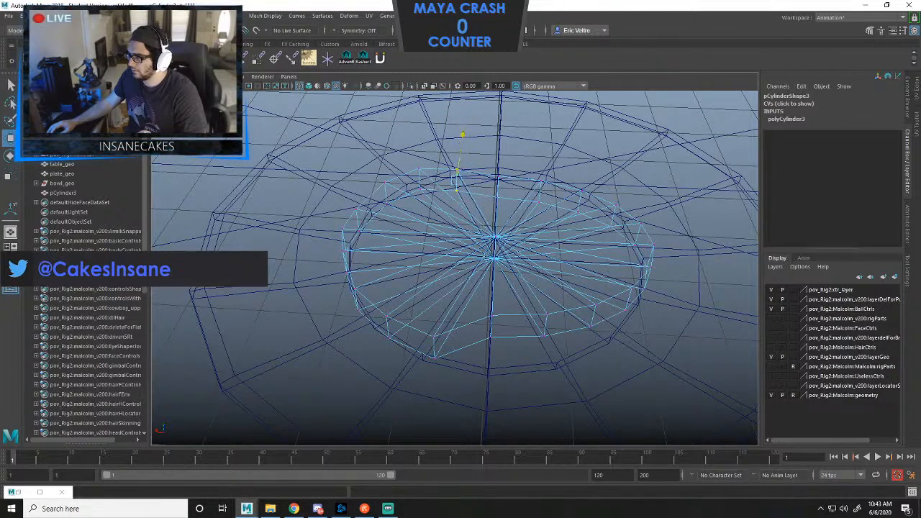
{"action": "left_click_drag", "start_coordinate": [424, 310], "coordinate": [462, 387]}
{"action": "left_click_drag", "start_coordinate": [442, 287], "coordinate": [444, 276]}
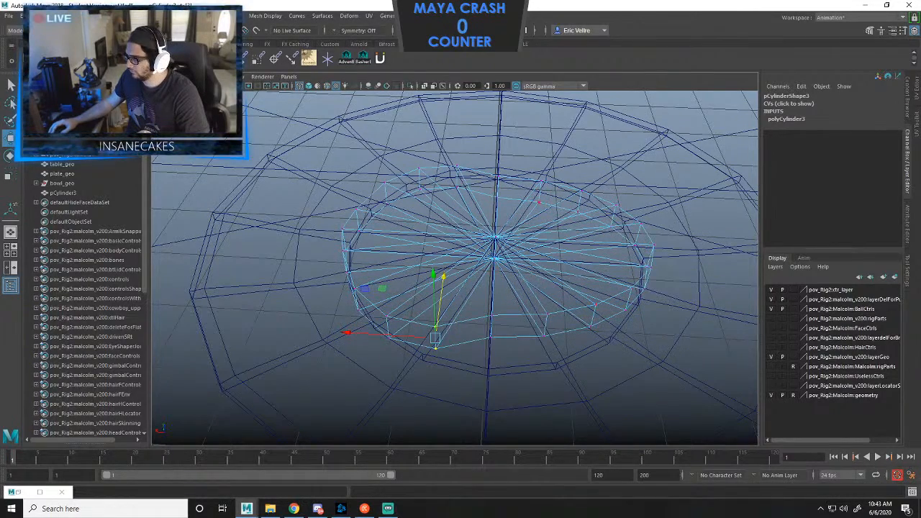
{"action": "left_click_drag", "start_coordinate": [531, 161], "coordinate": [561, 178]}
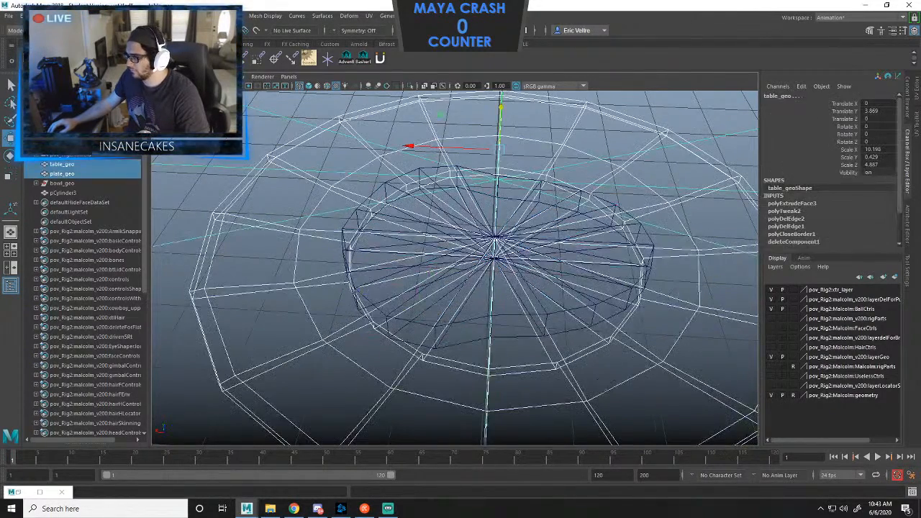
{"action": "key", "text": "ctrl+z"}
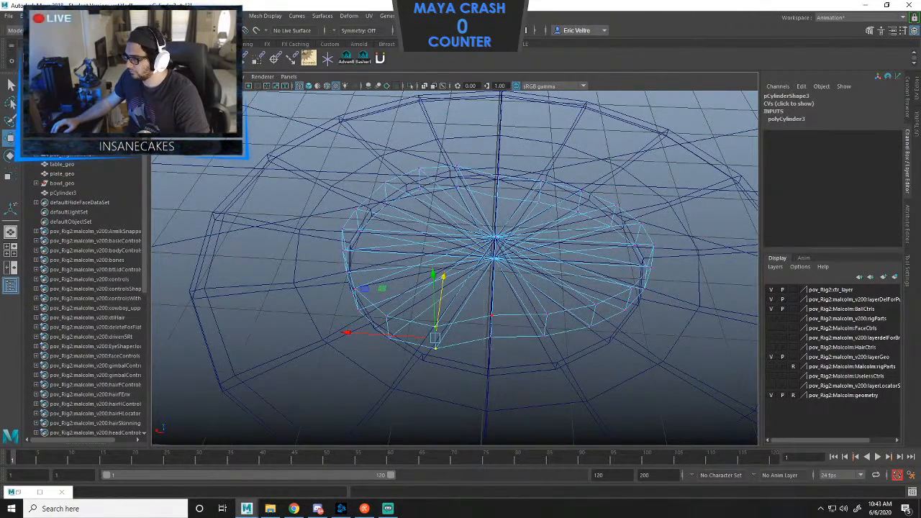
Select the rim vertices beside the dent in the steak's long side and nudge them slightly inward along Z.
{"action": "left_click_drag", "start_coordinate": [494, 302], "coordinate": [541, 235], "text": "alt"}
{"action": "left_click_drag", "start_coordinate": [612, 243], "coordinate": [659, 286]}
{"action": "left_click_drag", "start_coordinate": [658, 243], "coordinate": [602, 301], "text": "shift"}
{"action": "left_click_drag", "start_coordinate": [602, 301], "coordinate": [550, 312], "text": "alt"}
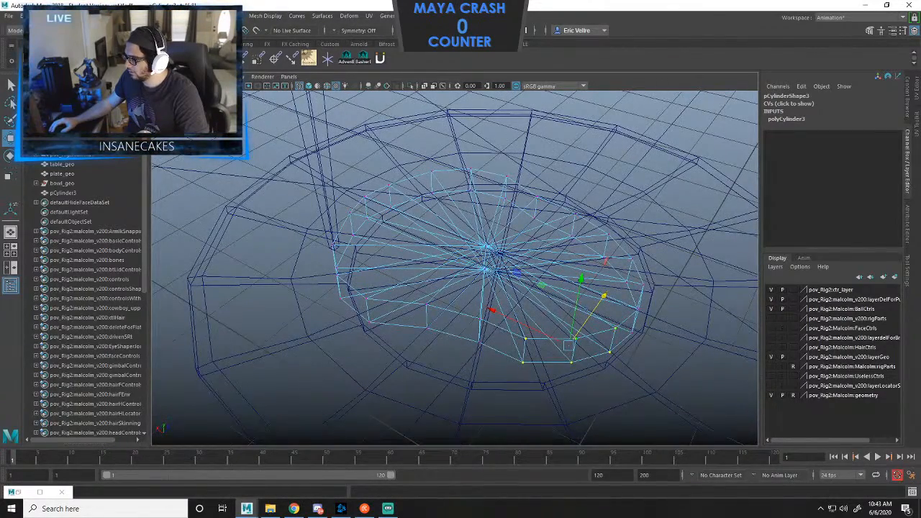
{"action": "left_click_drag", "start_coordinate": [605, 296], "coordinate": [599, 303]}
Shift further groups of rim vertices to refine the steak's uneven outline, and return to shaded view.
{"action": "left_click_drag", "start_coordinate": [538, 318], "coordinate": [497, 334]}
{"action": "left_click_drag", "start_coordinate": [591, 294], "coordinate": [542, 333]}
{"action": "left_click_drag", "start_coordinate": [602, 310], "coordinate": [525, 398]}
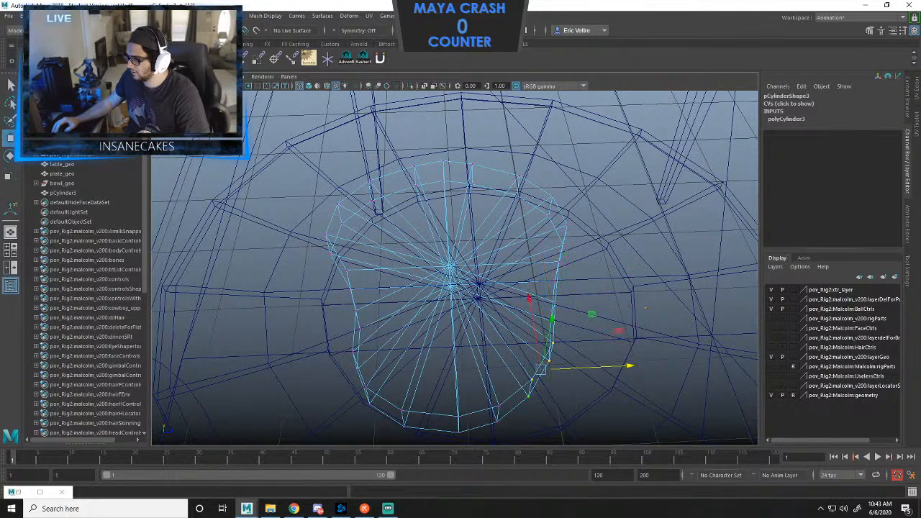
{"action": "mouse_move", "coordinate": [541, 366]}
{"action": "left_mouse_down"}
{"action": "mouse_move", "coordinate": [526, 370]}
{"action": "mouse_move", "coordinate": [622, 346]}
{"action": "mouse_move", "coordinate": [720, 344]}
{"action": "left_mouse_up"}
{"action": "key", "text": "5"}
{"action": "scroll", "coordinate": [527, 369], "scroll_direction": "down", "scroll_amount": 2}
{"action": "left_click_drag", "start_coordinate": [547, 317], "coordinate": [754, 333], "text": "alt"}
{"action": "scroll", "coordinate": [690, 352], "scroll_direction": "up", "scroll_amount": 6}
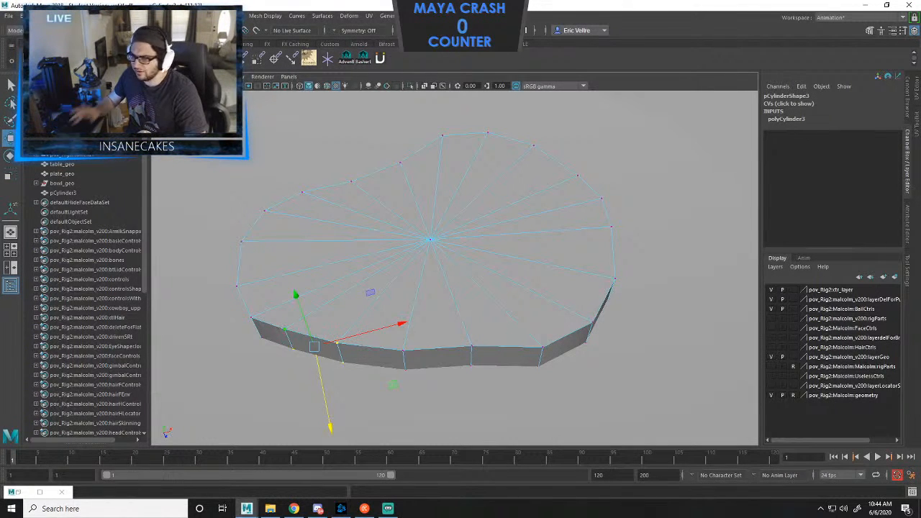
Return the steak to object mode, enlarge it to about 0.943 × 0.09 × 0.64, and position it at about Z -1.134.
{"action": "right_click_drag", "start_coordinate": [343, 231], "coordinate": [389, 218]}
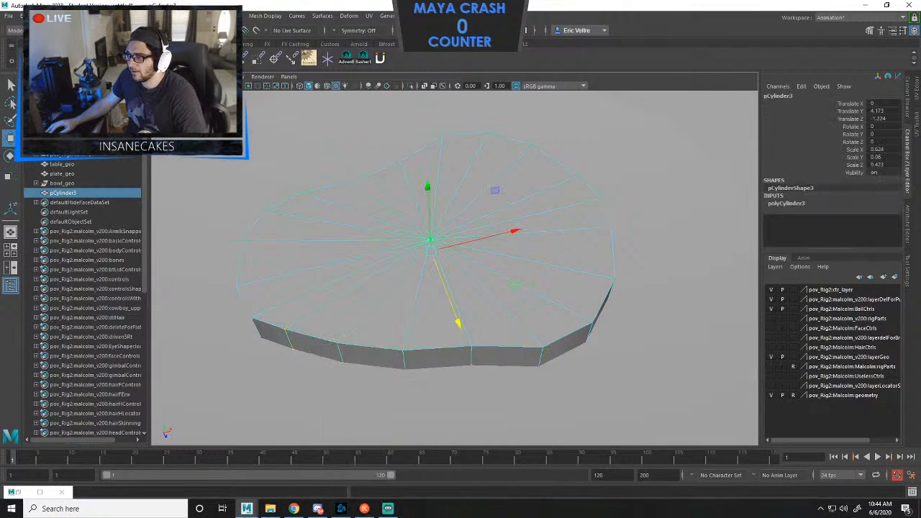
{"action": "scroll", "coordinate": [389, 218], "scroll_direction": "down", "scroll_amount": 5}
{"action": "left_click_drag", "start_coordinate": [389, 218], "coordinate": [540, 177], "text": "alt"}
{"action": "key", "text": "r"}
{"action": "left_click_drag", "start_coordinate": [461, 255], "coordinate": [695, 280]}
{"action": "key", "text": "w"}
{"action": "scroll", "coordinate": [512, 254], "scroll_direction": "down", "scroll_amount": 5}
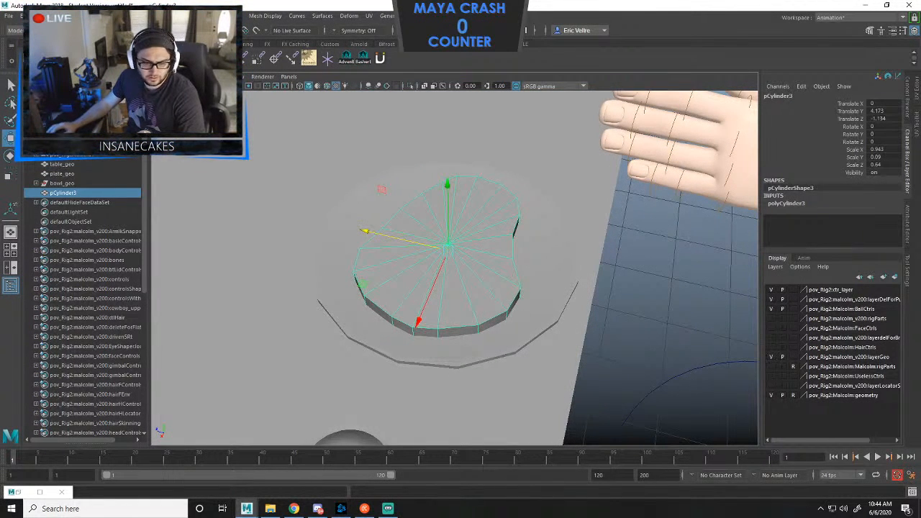
{"action": "key", "text": "alt+Tab"}
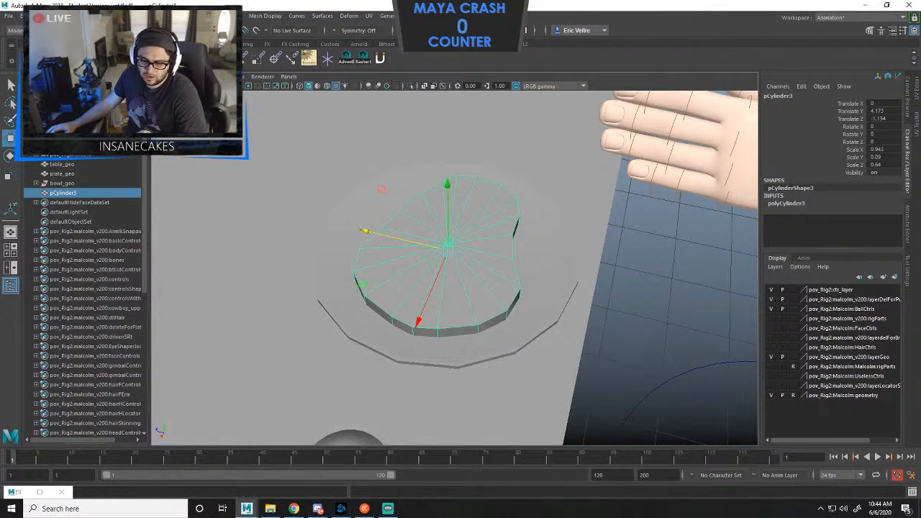
{"action": "scroll", "coordinate": [561, 273], "scroll_direction": "down", "scroll_amount": 10}
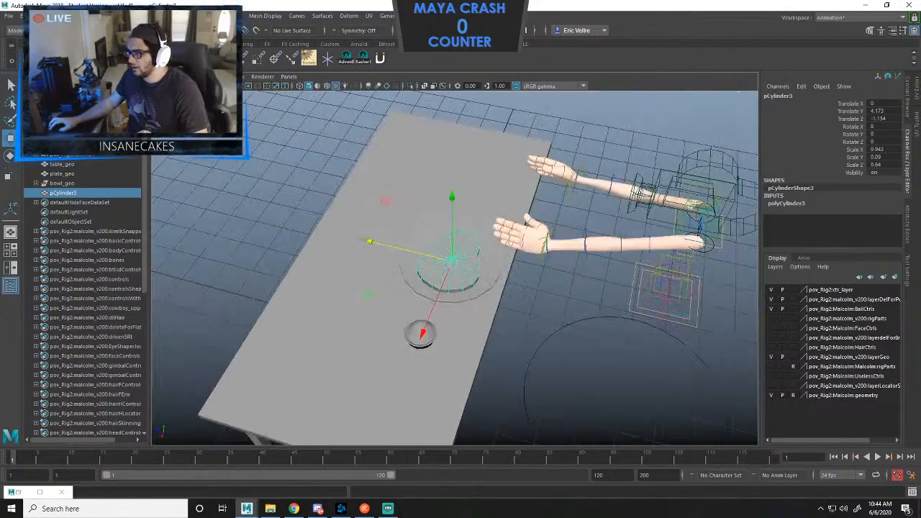
{"action": "left_click_drag", "start_coordinate": [561, 274], "coordinate": [529, 188], "text": "alt"}
{"action": "scroll", "coordinate": [637, 230], "scroll_direction": "up", "scroll_amount": 9}
{"action": "scroll", "coordinate": [641, 258], "scroll_direction": "down", "scroll_amount": 4}
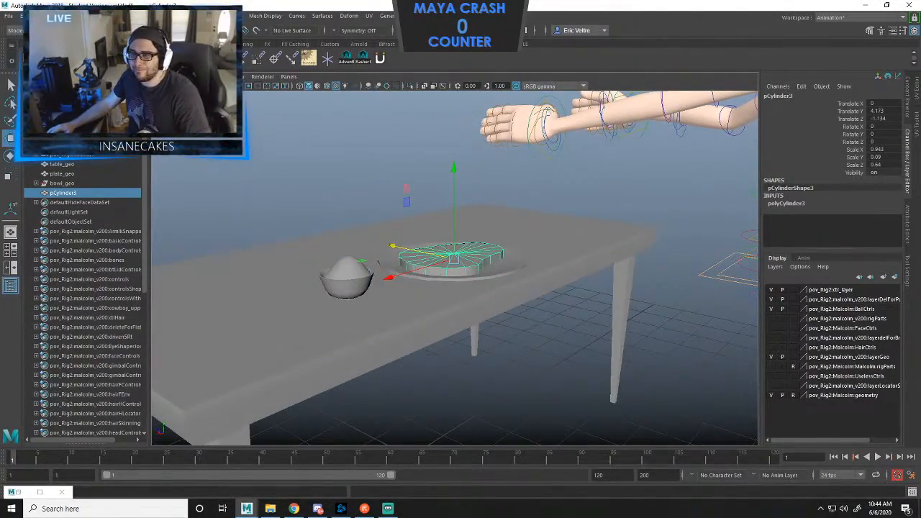
Create a polygon cube and move it up beside the plate, to about X -1.127 and Y 5.121.
{"action": "left_click", "coordinate": [45, 16]}
{"action": "mouse_move", "coordinate": [75, 49]}
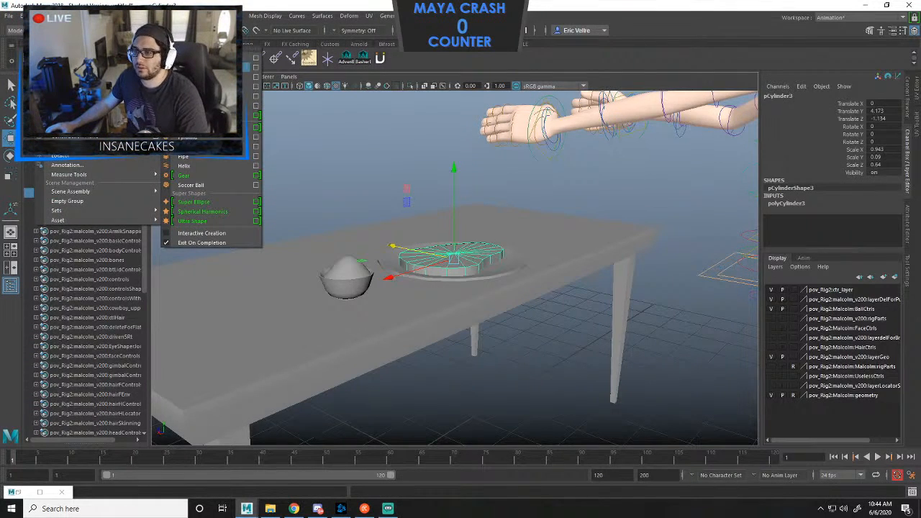
{"action": "left_click", "coordinate": [198, 67]}
{"action": "scroll", "coordinate": [413, 310], "scroll_direction": "down", "scroll_amount": 2}
{"action": "left_click_drag", "start_coordinate": [414, 347], "coordinate": [640, 134]}
{"action": "left_click_drag", "start_coordinate": [562, 301], "coordinate": [494, 300]}
{"action": "left_click_drag", "start_coordinate": [494, 301], "coordinate": [558, 337], "text": "alt"}
{"action": "left_click_drag", "start_coordinate": [450, 330], "coordinate": [391, 302]}
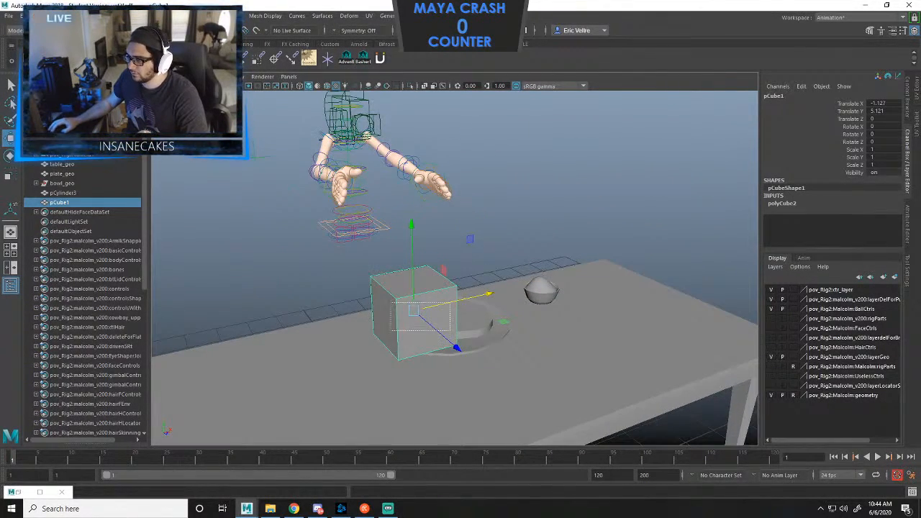
{"action": "key", "text": "ctrl+z"}
{"action": "left_click_drag", "start_coordinate": [457, 347], "coordinate": [344, 251]}
{"action": "left_click_drag", "start_coordinate": [396, 214], "coordinate": [543, 207]}
{"action": "scroll", "coordinate": [543, 207], "scroll_direction": "down", "scroll_amount": 3}
{"action": "key", "text": "ctrl+z"}
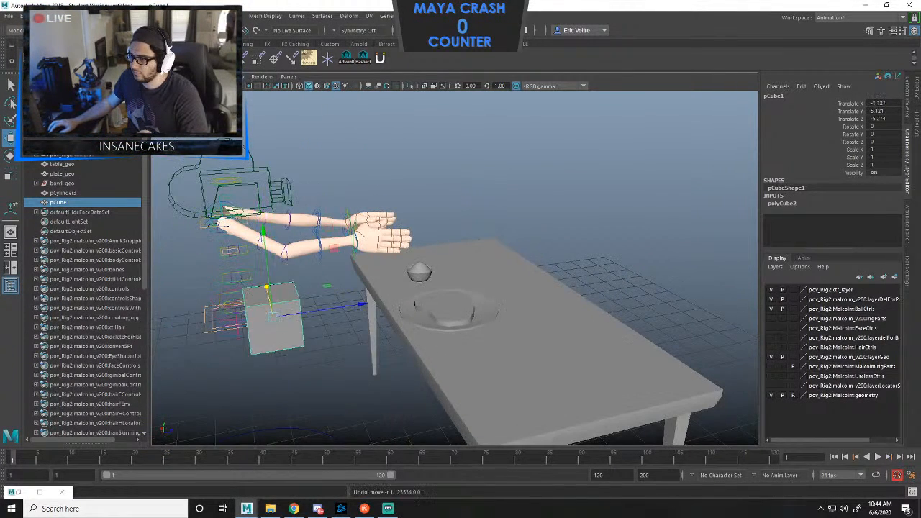
{"action": "key", "text": "ctrl+z"}
Move the cube between the character's hands, to about X -0.31, Y 6.517 and Z -2.807.
{"action": "left_click_drag", "start_coordinate": [589, 271], "coordinate": [465, 291]}
{"action": "left_click_drag", "start_coordinate": [375, 217], "coordinate": [489, 149]}
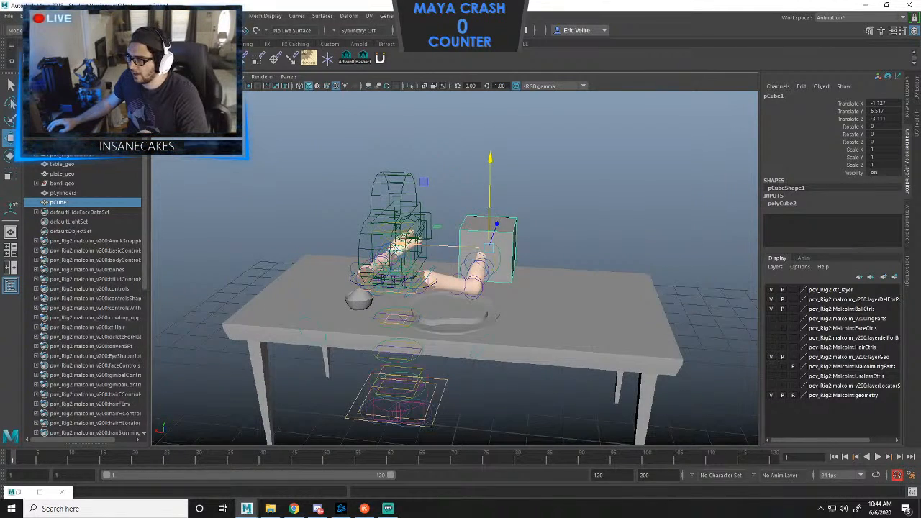
{"action": "left_click_drag", "start_coordinate": [413, 243], "coordinate": [363, 241]}
{"action": "left_click_drag", "start_coordinate": [364, 242], "coordinate": [262, 242], "text": "alt"}
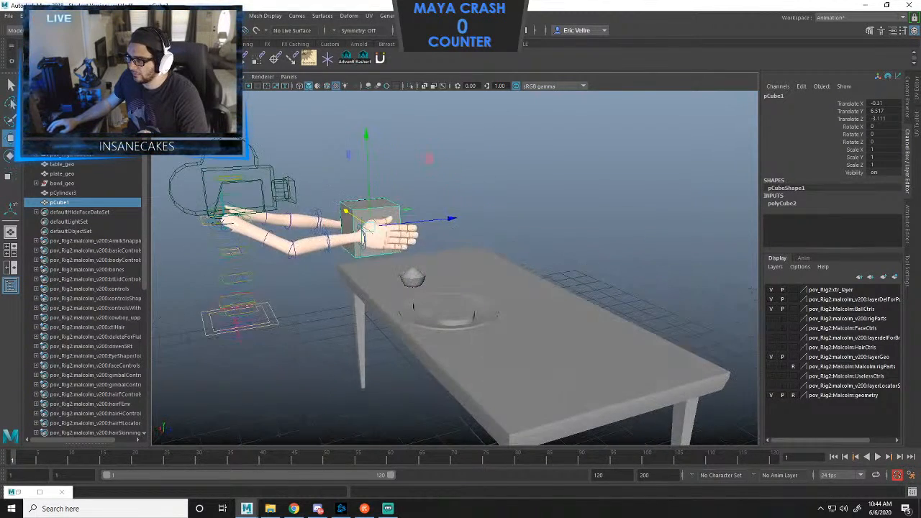
{"action": "left_click_drag", "start_coordinate": [451, 218], "coordinate": [377, 241]}
Narrow the cube into an upright bar with Scale X and Scale Z about 0.223.
{"action": "key", "text": "f"}
{"action": "scroll", "coordinate": [464, 217], "scroll_direction": "down", "scroll_amount": 5}
{"action": "scroll", "coordinate": [342, 224], "scroll_direction": "down", "scroll_amount": 3}
{"action": "key", "text": "r"}
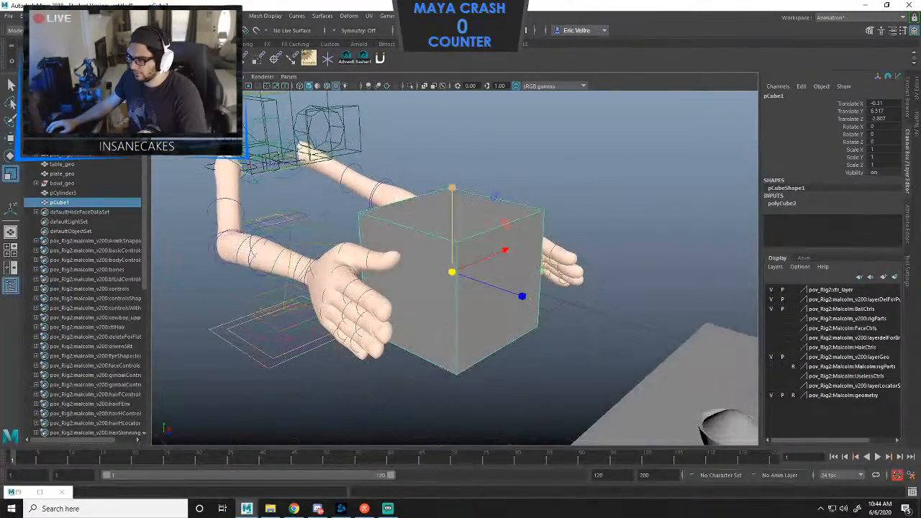
{"action": "left_click_drag", "start_coordinate": [452, 187], "coordinate": [387, 188], "text": "ctrl"}
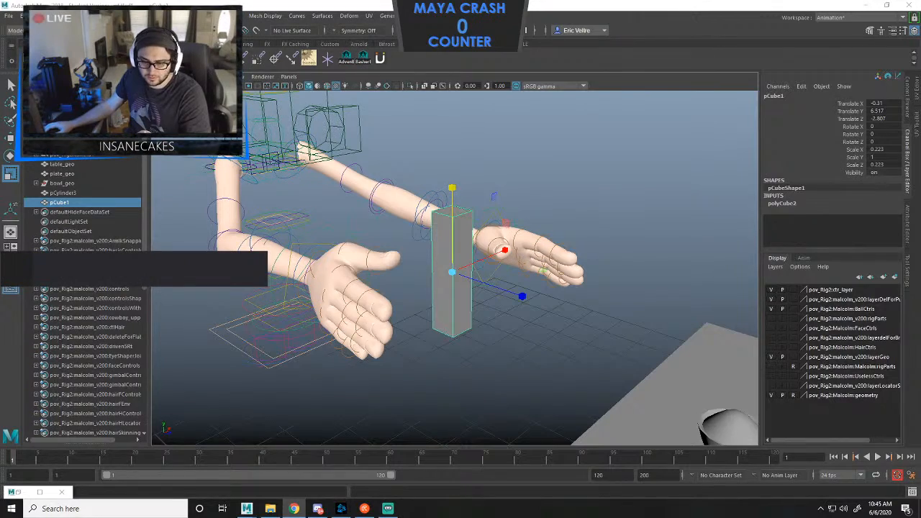
Switch to the browser, open the Steel Kitchen Chef Knife image as reference, and move its window out of the way.
{"action": "key", "text": "alt+Tab"}
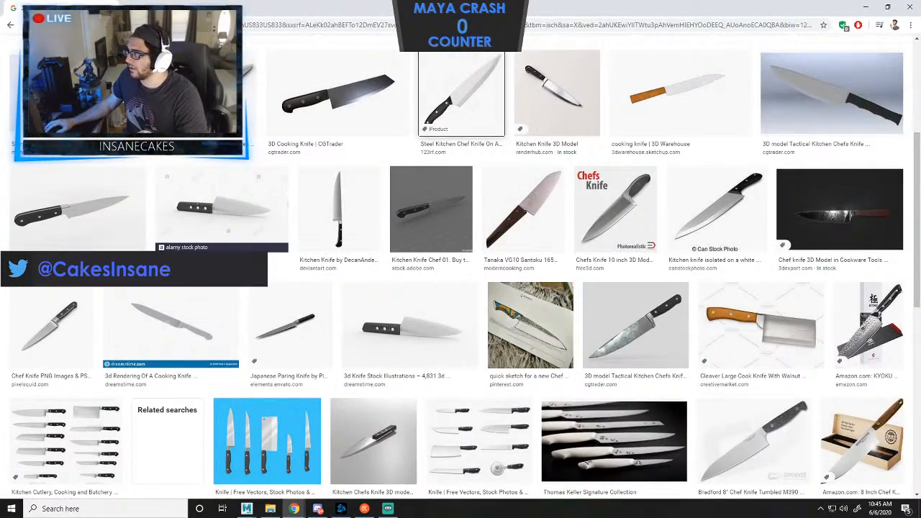
{"action": "left_click", "coordinate": [461, 92]}
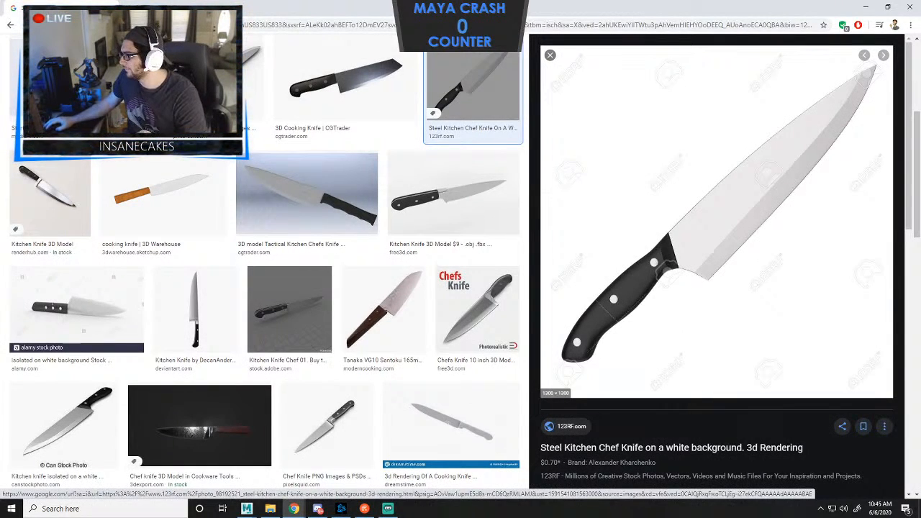
{"action": "left_click_drag", "start_coordinate": [461, 9], "coordinate": [0, 173]}
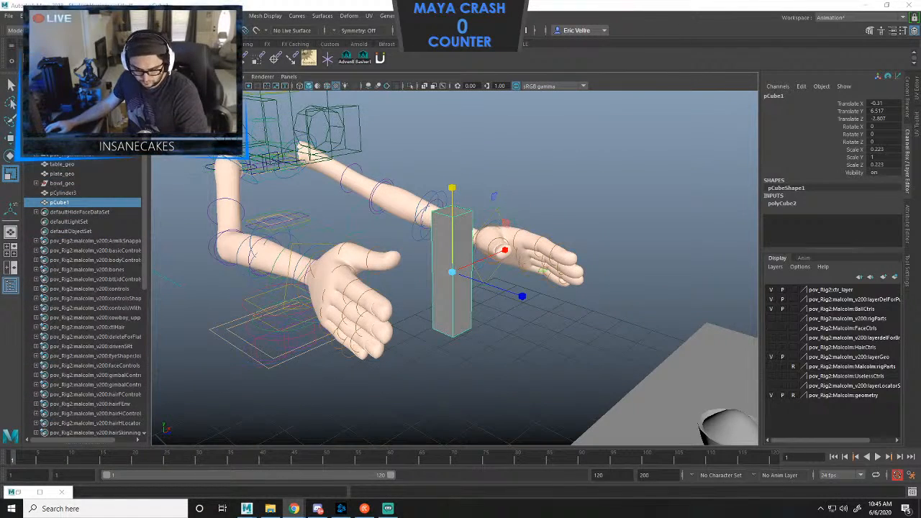
Set the bar's Subdivisions Height to 4 in its polyCube inputs.
{"action": "scroll", "coordinate": [503, 288], "scroll_direction": "up", "scroll_amount": 2}
{"action": "left_click_drag", "start_coordinate": [503, 288], "coordinate": [565, 277], "text": "alt"}
{"action": "left_click", "coordinate": [782, 204]}
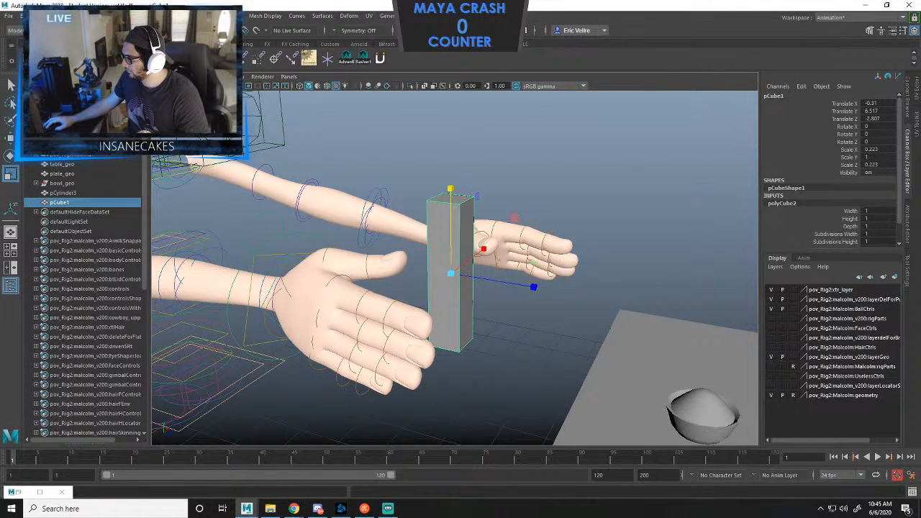
{"action": "scroll", "coordinate": [834, 209], "scroll_direction": "down", "scroll_amount": 2}
{"action": "left_click", "coordinate": [835, 213]}
{"action": "left_click", "coordinate": [835, 228]}
{"action": "left_click", "coordinate": [835, 220]}
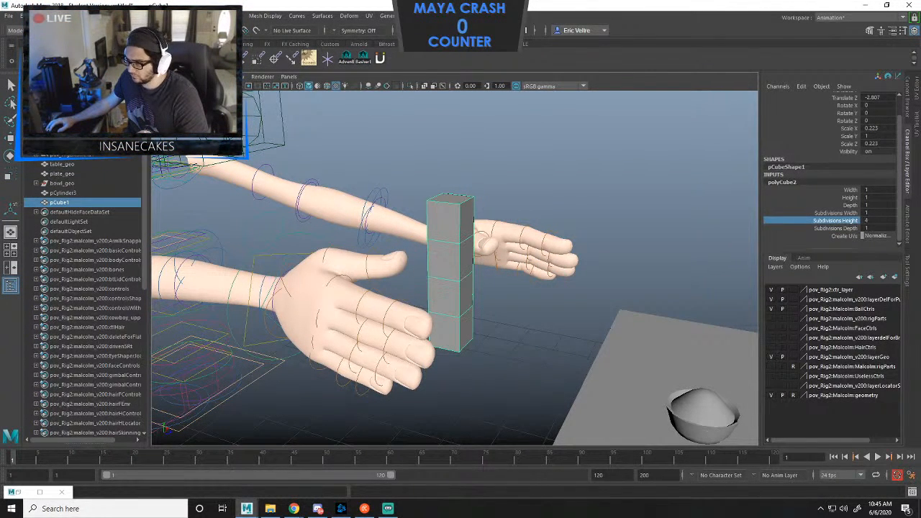
In vertex mode, pull one bottom edge of the bar down to slant its end, and push the middle edge outward along Z.
{"action": "left_click_drag", "start_coordinate": [389, 309], "coordinate": [443, 232], "text": "alt"}
{"action": "right_click_drag", "start_coordinate": [442, 232], "coordinate": [398, 232]}
{"action": "left_click_drag", "start_coordinate": [400, 234], "coordinate": [461, 248], "text": "alt"}
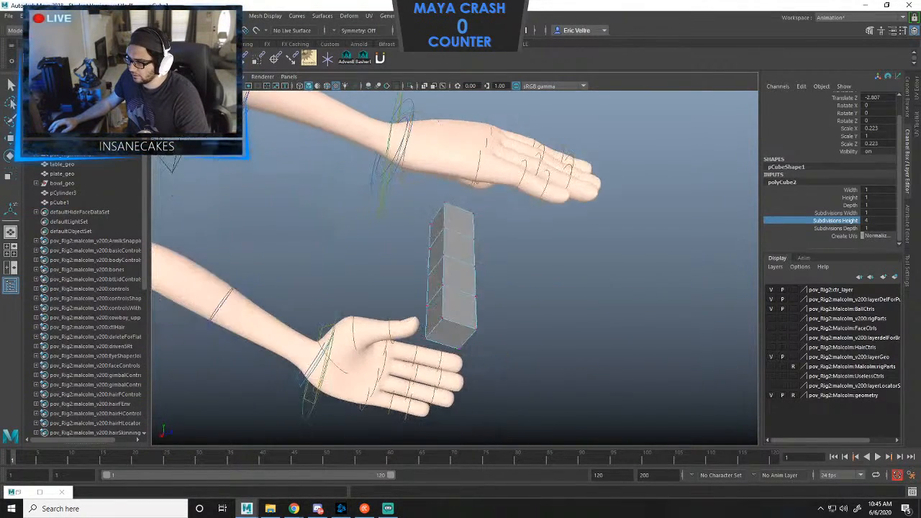
{"action": "left_click_drag", "start_coordinate": [460, 316], "coordinate": [421, 320], "text": "alt"}
{"action": "left_click", "coordinate": [431, 351]}
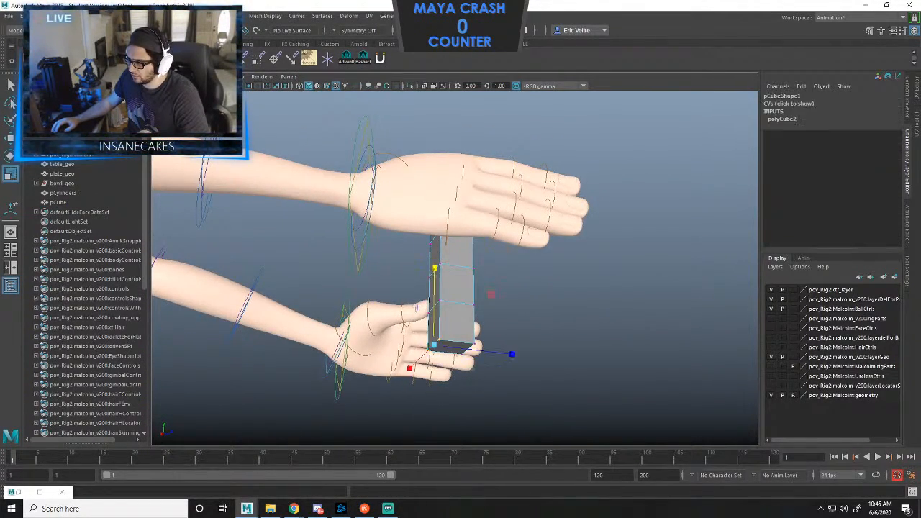
{"action": "left_click_drag", "start_coordinate": [434, 269], "coordinate": [360, 303]}
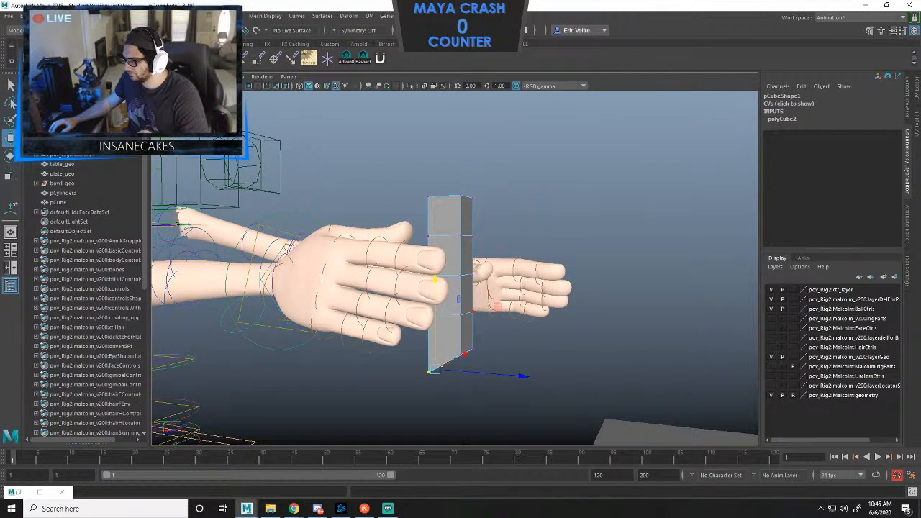
{"action": "left_click", "coordinate": [469, 272]}
{"action": "left_click_drag", "start_coordinate": [518, 276], "coordinate": [526, 276]}
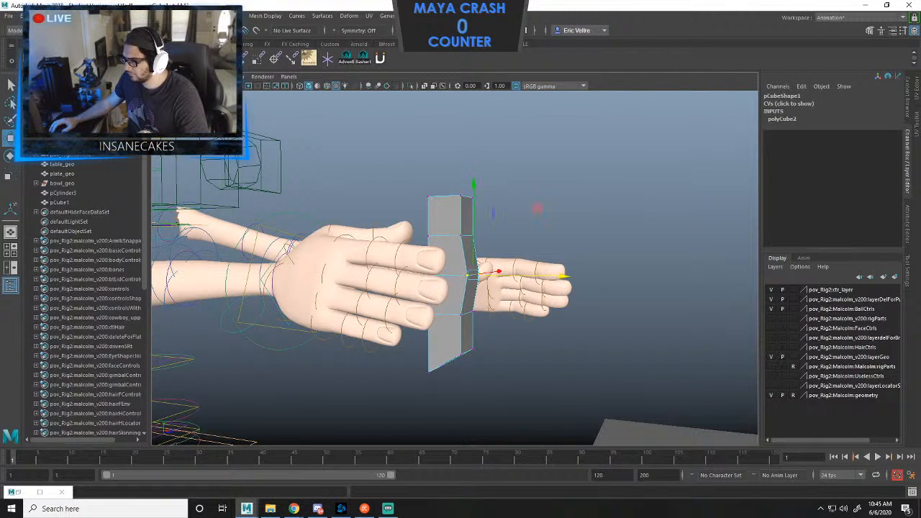
Undo the latest vertex selections and moves that shaped the bar's bottom end.
{"action": "left_click", "coordinate": [471, 310]}
{"action": "left_click", "coordinate": [468, 274]}
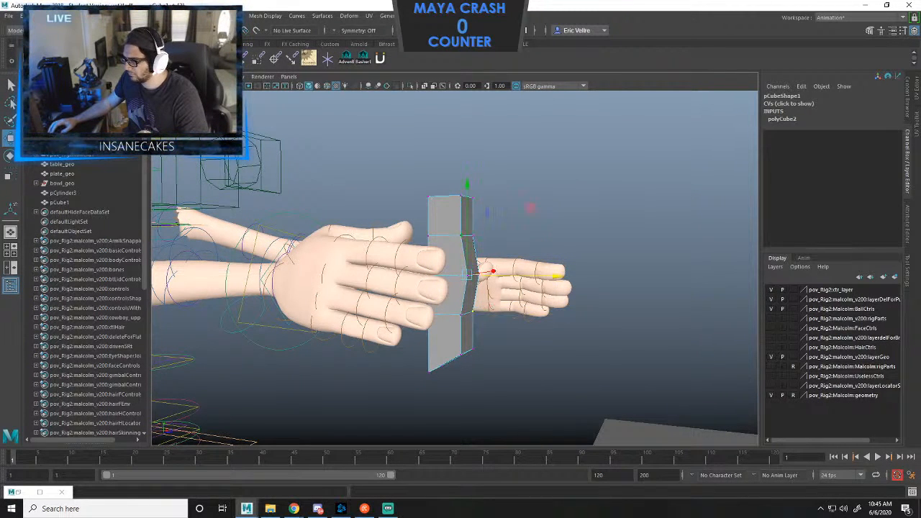
{"action": "key", "text": "ctrl+z"}
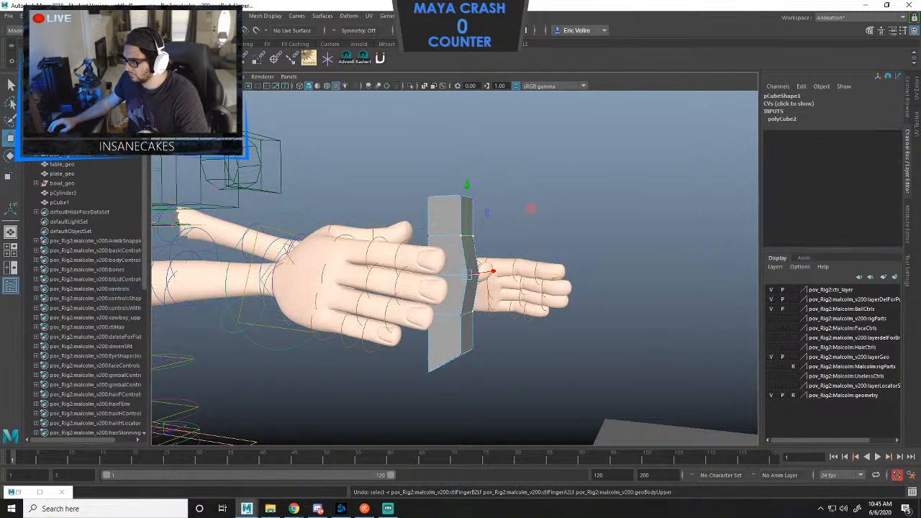
{"action": "key", "text": "ctrl+z"}
{"action": "key", "text": "ctrl+z"}
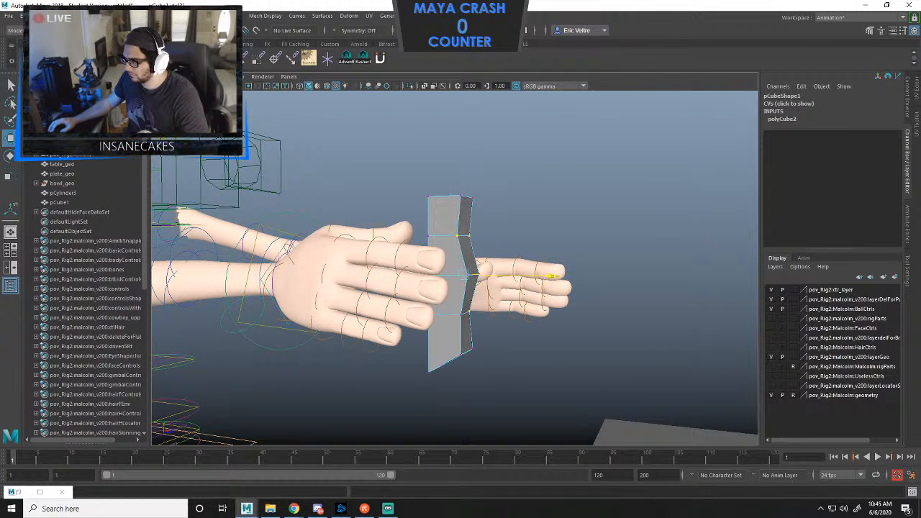
{"action": "key", "text": "ctrl+z"}
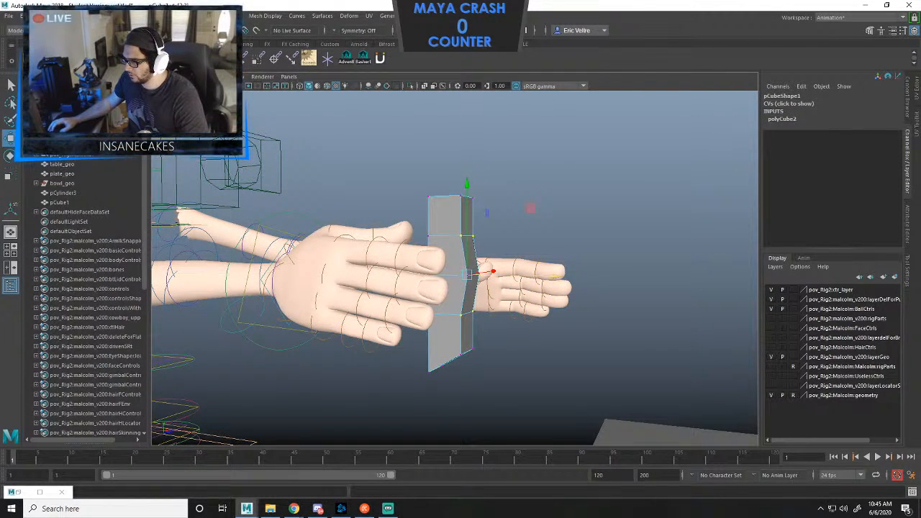
{"action": "key", "text": "ctrl+z"}
{"action": "key", "text": "ctrl+z"}
{"action": "key", "text": "ctrl+z"}
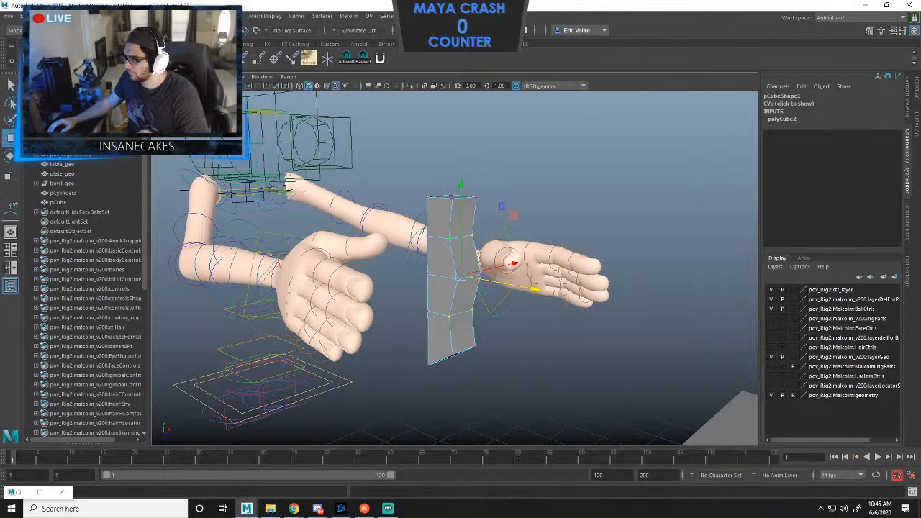
{"action": "key", "text": "ctrl+z"}
{"action": "key", "text": "ctrl+z"}
{"action": "key", "text": "ctrl+z"}
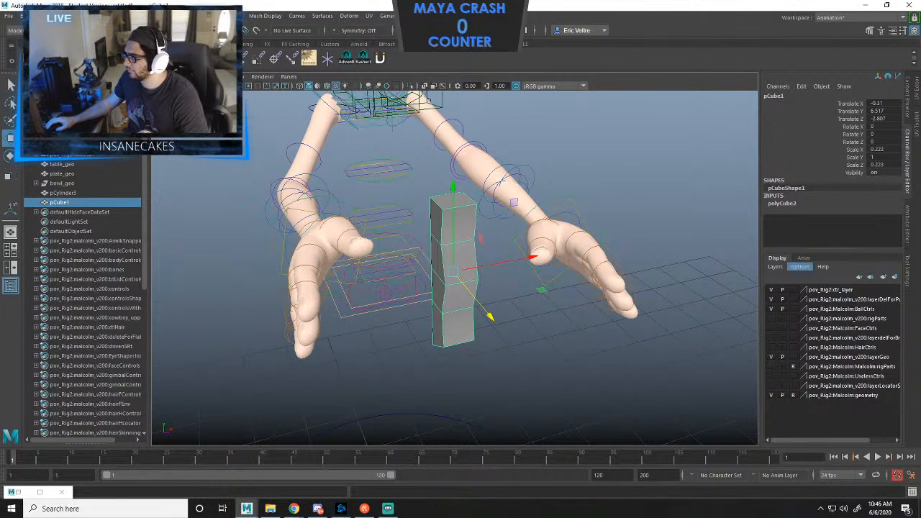
Try raising the bar's Subdivisions Width to 4, and undo the change.
{"action": "left_click", "coordinate": [782, 202]}
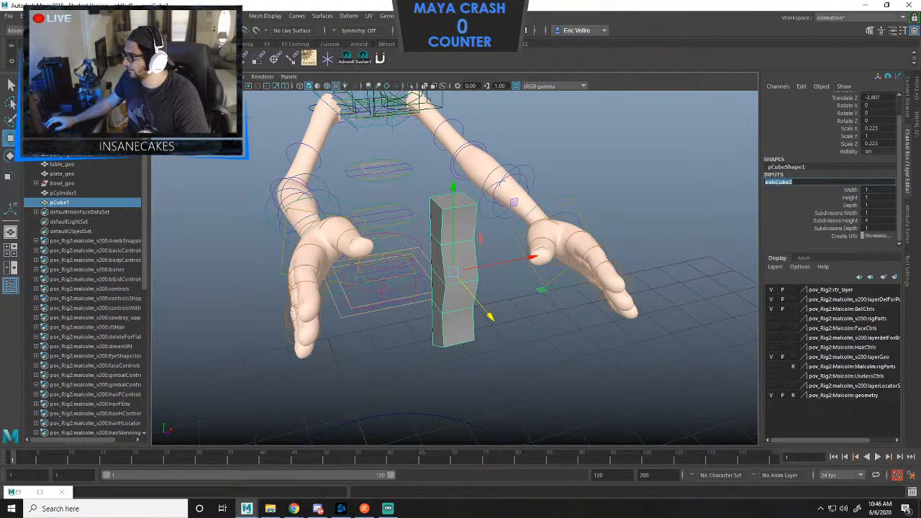
{"action": "left_click", "coordinate": [836, 213]}
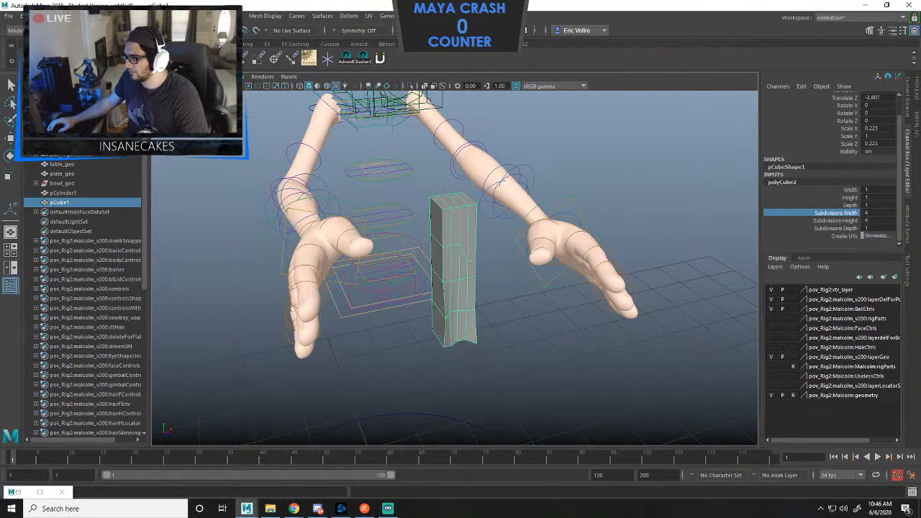
{"action": "key", "text": "F9"}
{"action": "left_click", "coordinate": [462, 282]}
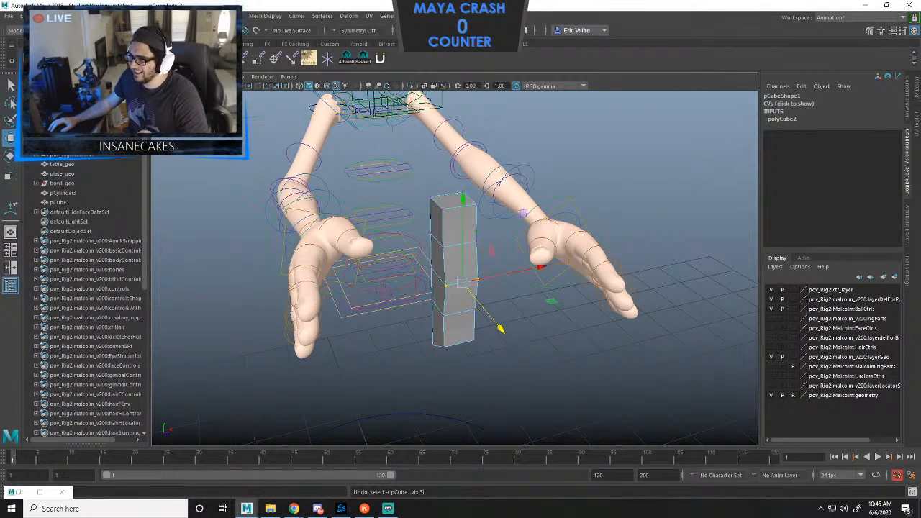
Undo the remaining vertex moves back to the straight bar and return to object mode with the bar selected.
{"action": "left_click_drag", "start_coordinate": [462, 238], "coordinate": [447, 288]}
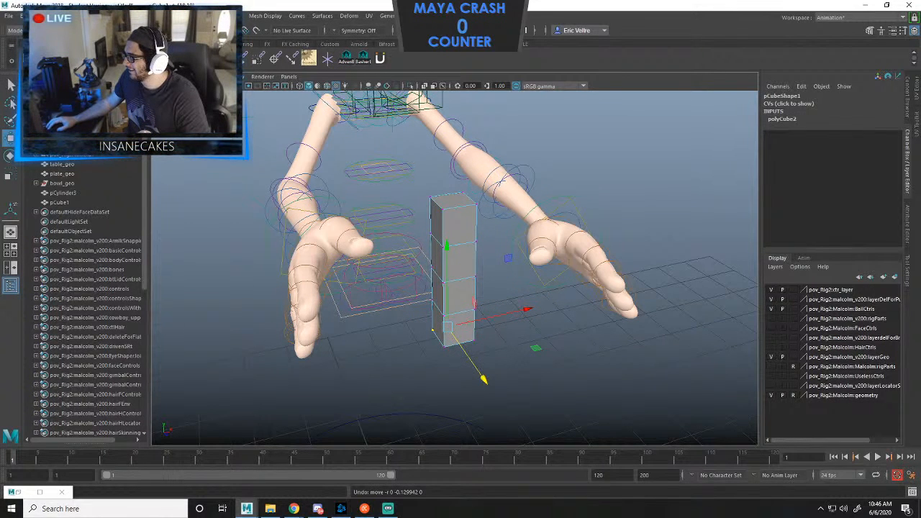
{"action": "key", "text": "ctrl+z"}
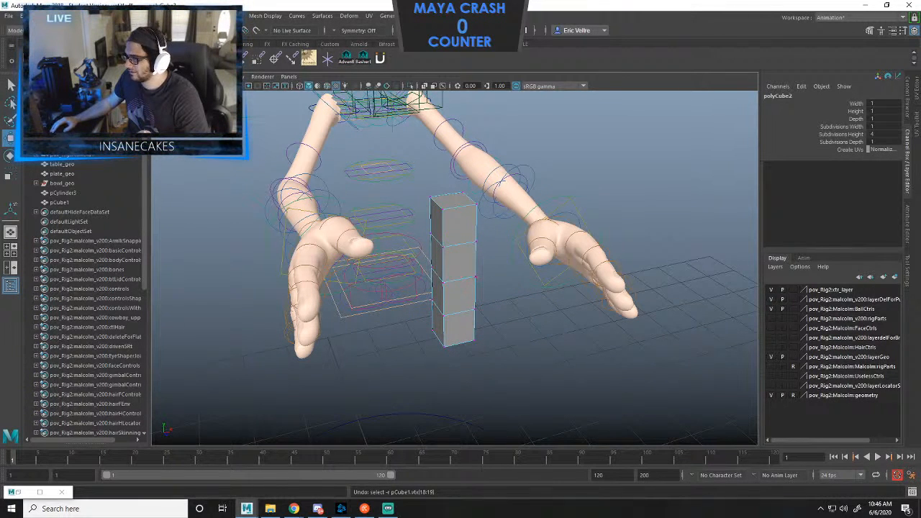
{"action": "key", "text": "F8"}
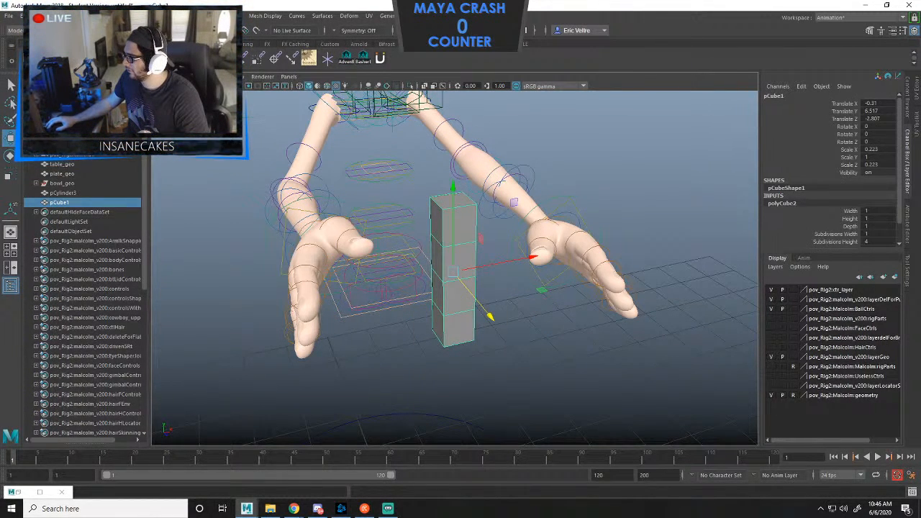
Set both Subdivisions Width and Subdivisions Depth of the bar to 2.
{"action": "scroll", "coordinate": [831, 172], "scroll_direction": "down", "scroll_amount": 1}
{"action": "left_click", "coordinate": [834, 229]}
{"action": "middle_click_drag", "start_coordinate": [504, 216], "coordinate": [525, 216]}
{"action": "left_click", "coordinate": [835, 220]}
{"action": "left_click", "coordinate": [835, 213]}
In vertex mode, push the upper and lower inner vertex rows on the bar's front side inward along Z as grip dents.
{"action": "left_click_drag", "start_coordinate": [504, 259], "coordinate": [403, 251], "text": "alt"}
{"action": "right_click_drag", "start_coordinate": [438, 230], "coordinate": [403, 232]}
{"action": "left_click_drag", "start_coordinate": [403, 231], "coordinate": [432, 237], "text": "alt"}
{"action": "left_click", "coordinate": [467, 235]}
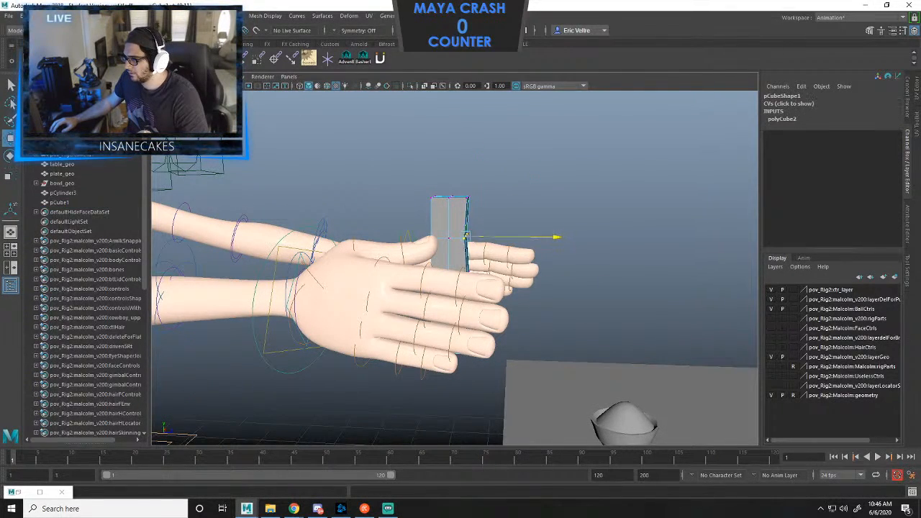
{"action": "key", "text": "ctrl+z"}
{"action": "mouse_move", "coordinate": [468, 234]}
{"action": "left_mouse_down", "text": "alt"}
{"action": "mouse_move", "coordinate": [460, 228]}
{"action": "mouse_move", "coordinate": [471, 219]}
{"action": "left_mouse_up", "text": "alt"}
{"action": "left_click", "coordinate": [459, 277]}
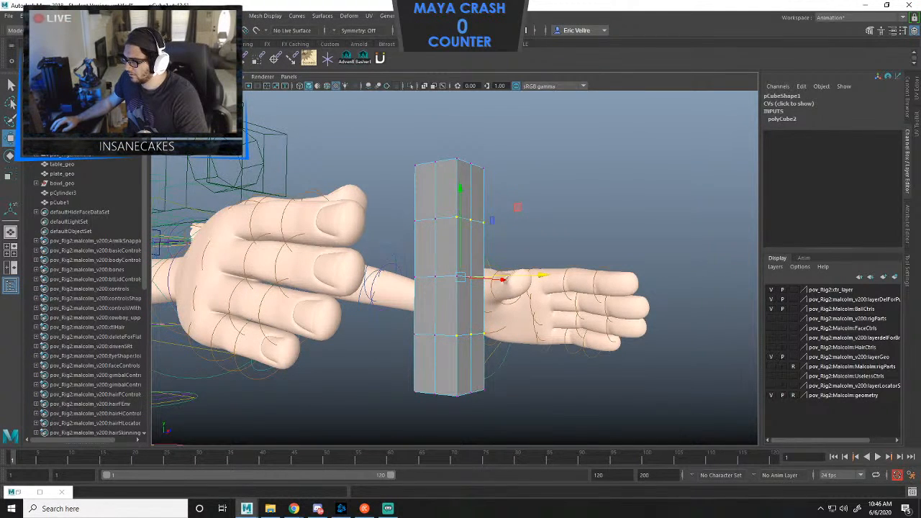
{"action": "left_click_drag", "start_coordinate": [461, 277], "coordinate": [647, 277], "text": "alt"}
{"action": "key", "text": "ctrl+z"}
{"action": "left_click", "coordinate": [478, 334], "text": "ctrl"}
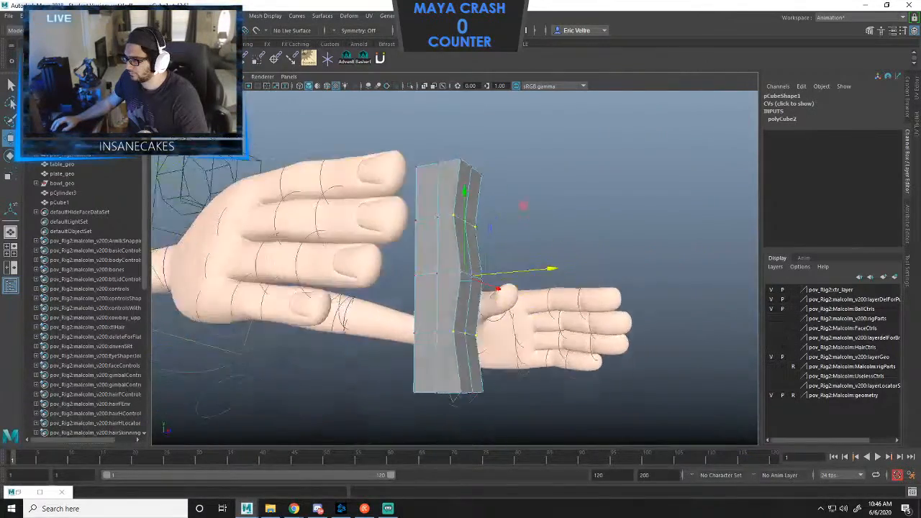
Pull the back and middle vertices of the bar's bottom end down along Y to slant it.
{"action": "left_click_drag", "start_coordinate": [523, 205], "coordinate": [517, 242], "text": "alt"}
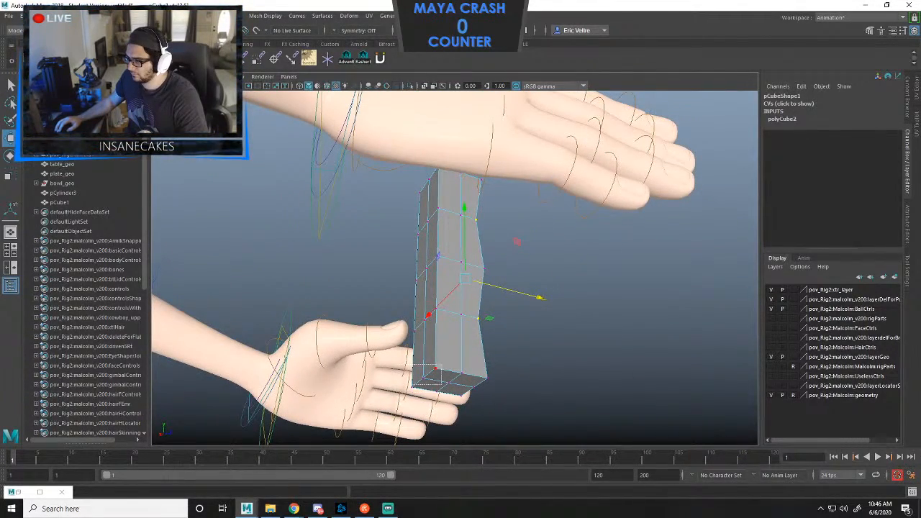
{"action": "left_click_drag", "start_coordinate": [441, 387], "coordinate": [442, 390]}
{"action": "left_click_drag", "start_coordinate": [426, 301], "coordinate": [426, 317]}
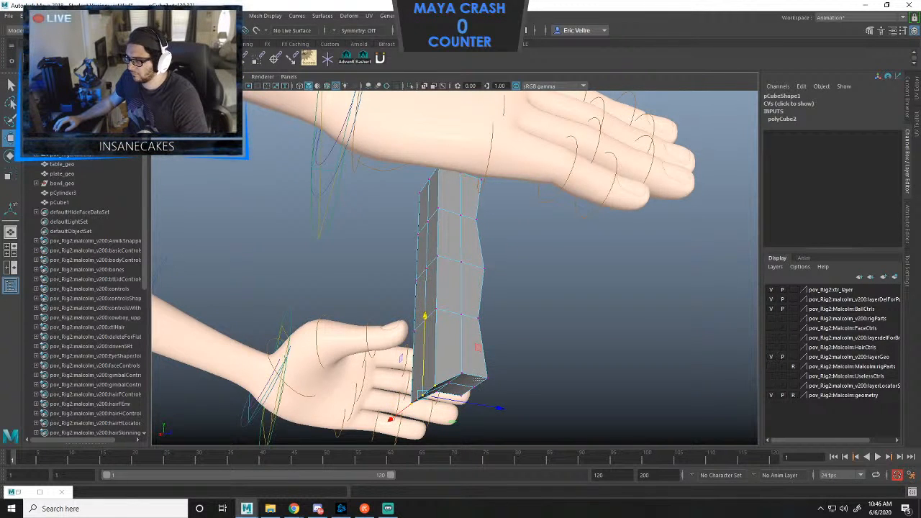
{"action": "key", "text": "f"}
{"action": "key", "text": "f"}
{"action": "left_click_drag", "start_coordinate": [425, 317], "coordinate": [524, 275], "text": "alt"}
{"action": "left_click", "coordinate": [495, 243]}
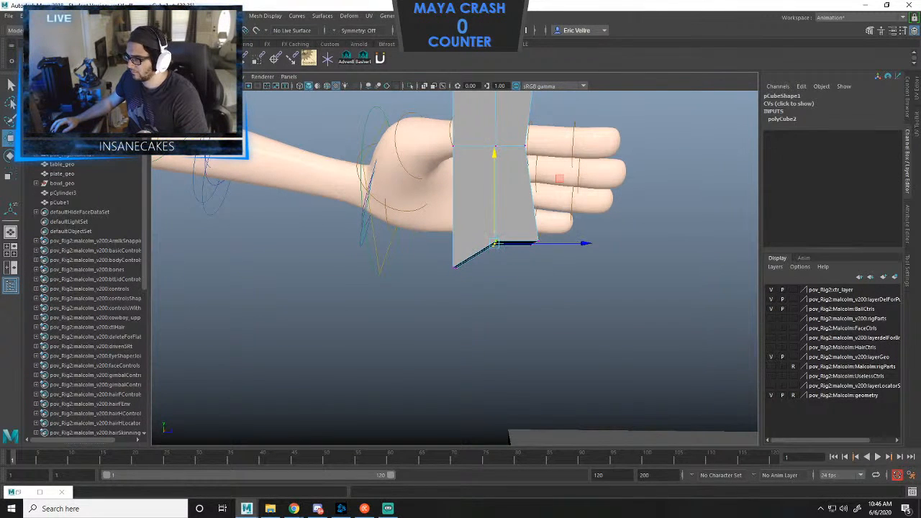
{"action": "left_click_drag", "start_coordinate": [495, 243], "coordinate": [446, 272]}
{"action": "scroll", "coordinate": [540, 260], "scroll_direction": "down", "scroll_amount": 3}
{"action": "middle_click_drag", "start_coordinate": [446, 272], "coordinate": [427, 390], "text": "alt"}
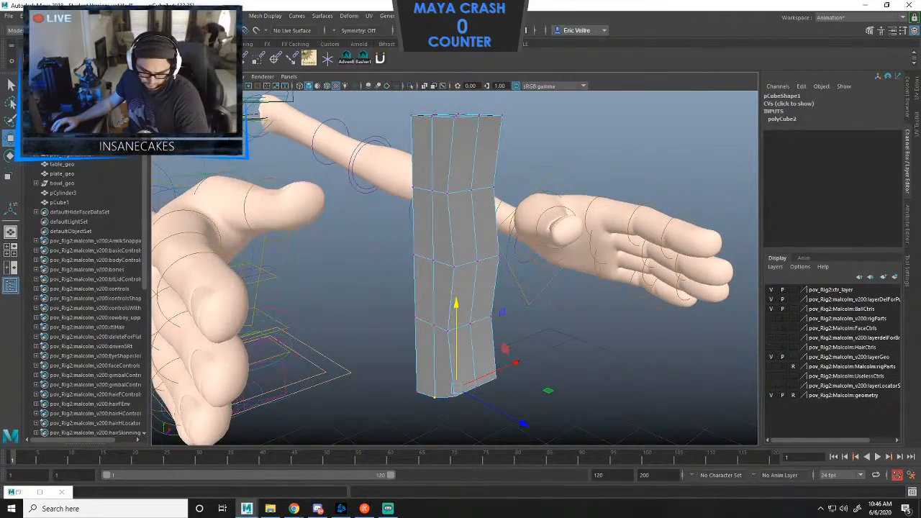
Bow the bar's back side outward along Z with its three inner vertex rows, and raise those rows slightly.
{"action": "left_click_drag", "start_coordinate": [431, 388], "coordinate": [709, 358], "text": "alt"}
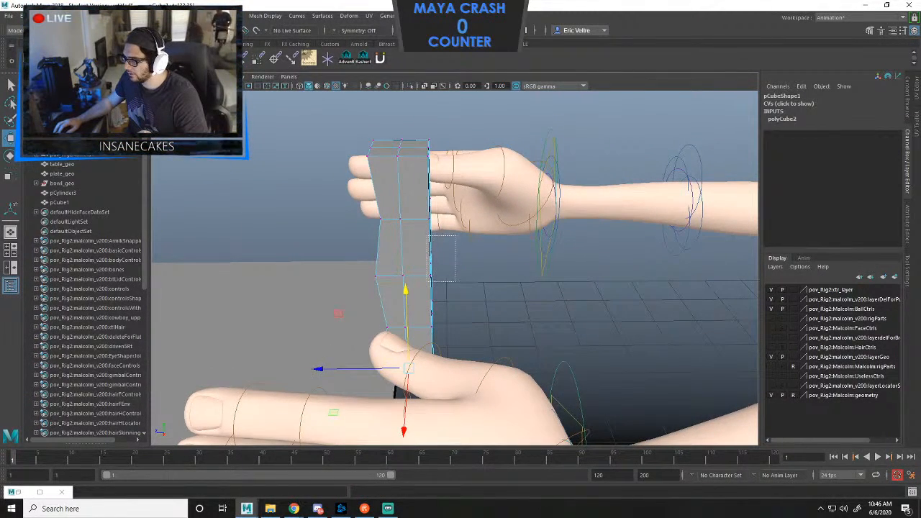
{"action": "left_click_drag", "start_coordinate": [428, 282], "coordinate": [338, 317]}
{"action": "left_click_drag", "start_coordinate": [406, 432], "coordinate": [430, 422], "text": "alt"}
{"action": "left_click_drag", "start_coordinate": [423, 229], "coordinate": [576, 277]}
{"action": "left_click_drag", "start_coordinate": [366, 246], "coordinate": [355, 244]}
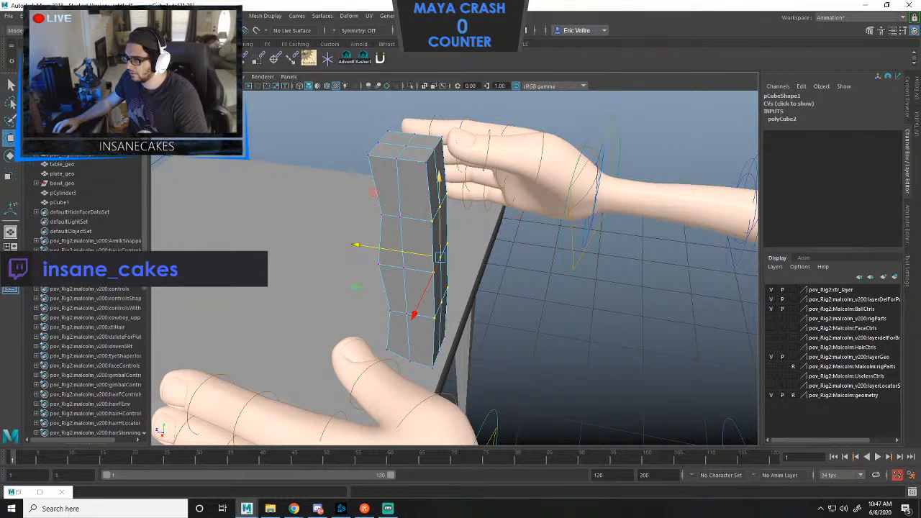
{"action": "left_click_drag", "start_coordinate": [439, 178], "coordinate": [438, 171]}
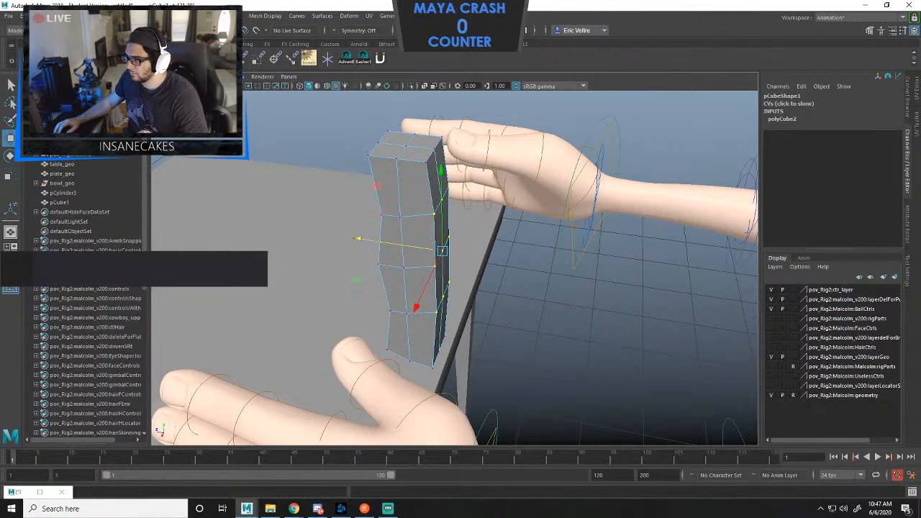
{"action": "left_click_drag", "start_coordinate": [488, 252], "coordinate": [519, 213], "text": "alt"}
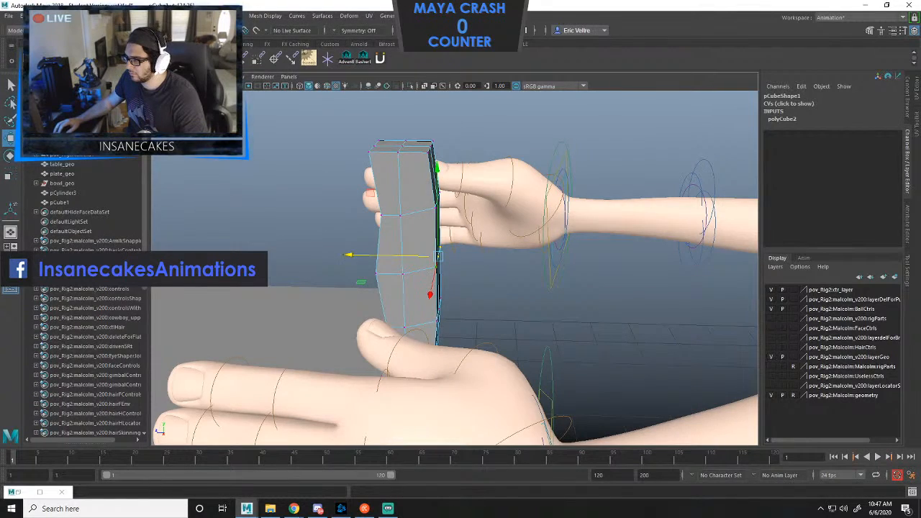
{"action": "left_click_drag", "start_coordinate": [420, 254], "coordinate": [382, 331]}
Return to object mode and narrow the bar to a Scale X of about 0.187.
{"action": "scroll", "coordinate": [428, 255], "scroll_direction": "down", "scroll_amount": 3}
{"action": "right_click_drag", "start_coordinate": [449, 222], "coordinate": [495, 209]}
{"action": "key", "text": "r"}
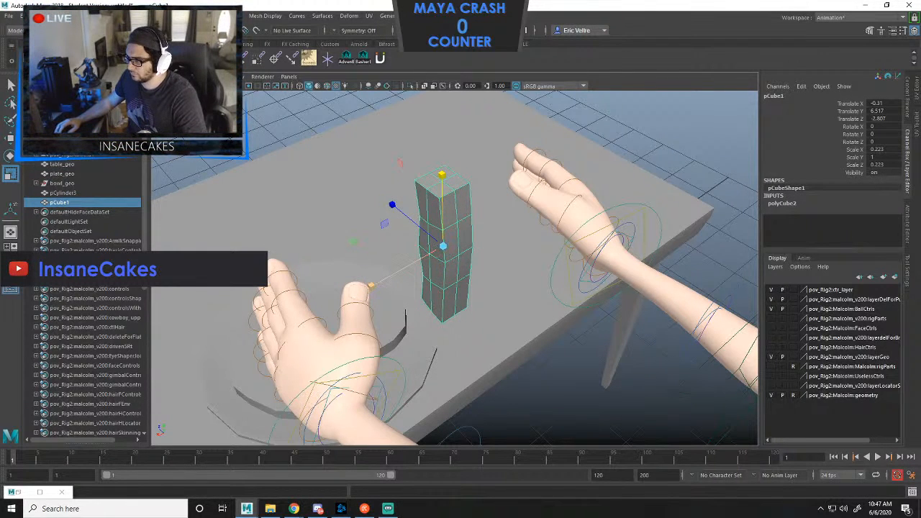
{"action": "left_click_drag", "start_coordinate": [370, 285], "coordinate": [382, 277]}
In edge mode, select the middle vertical edges on the bar's front and back, and scale them outward along Z to round the handle.
{"action": "right_click", "coordinate": [438, 192]}
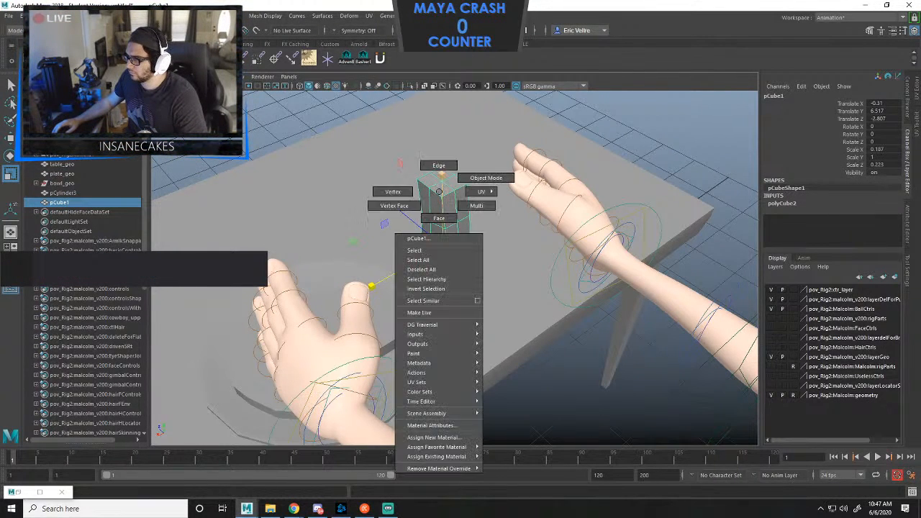
{"action": "left_click", "coordinate": [438, 165]}
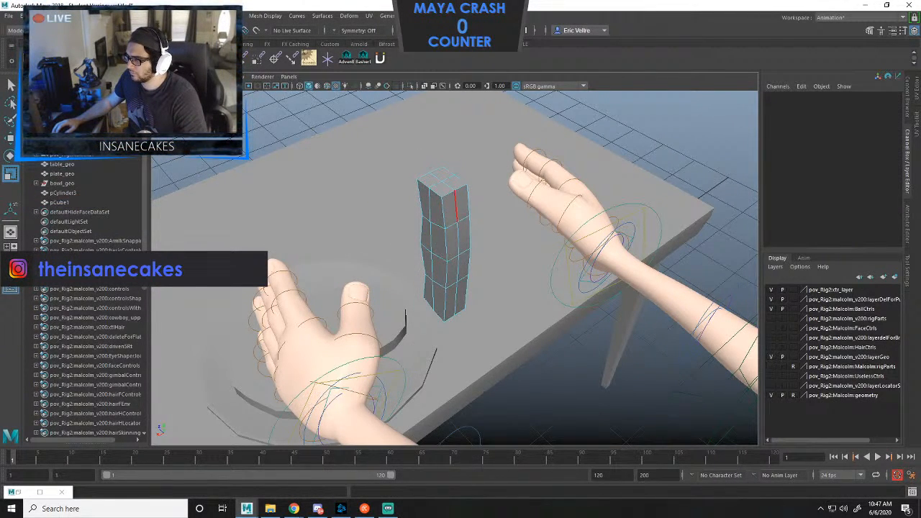
{"action": "left_click", "coordinate": [457, 238]}
{"action": "left_click_drag", "start_coordinate": [456, 238], "coordinate": [604, 213], "text": "alt"}
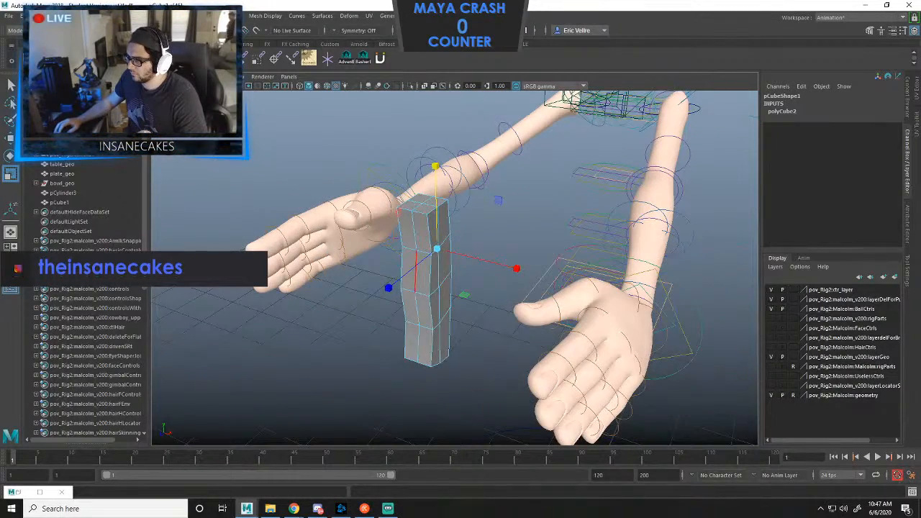
{"action": "key", "text": "ctrl+z"}
{"action": "key", "text": "ctrl+z"}
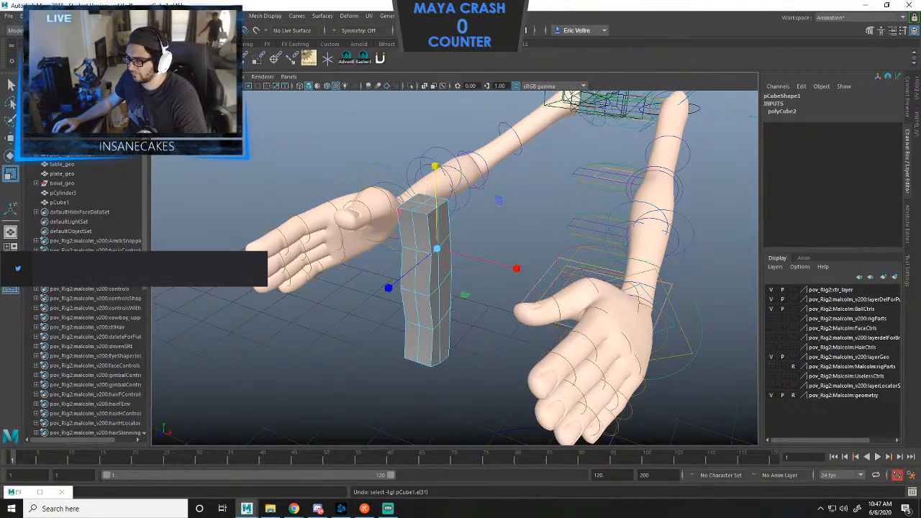
{"action": "left_click_drag", "start_coordinate": [604, 238], "coordinate": [453, 252], "text": "alt"}
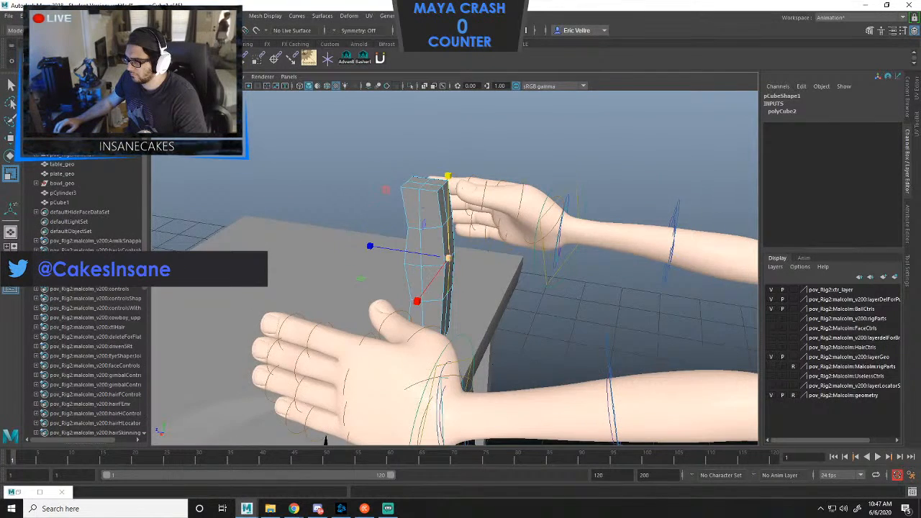
{"action": "left_click_drag", "start_coordinate": [325, 439], "coordinate": [590, 92], "text": "alt"}
{"action": "key", "text": "ctrl+z"}
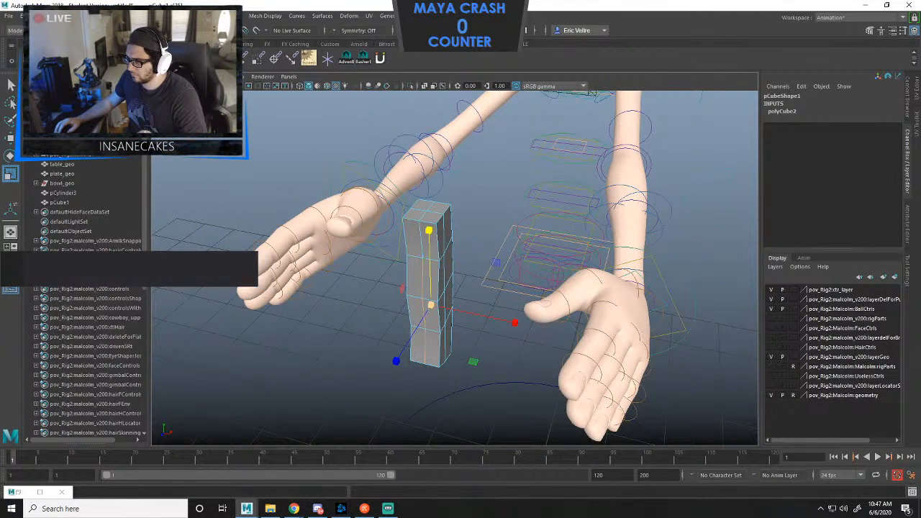
{"action": "left_click_drag", "start_coordinate": [395, 362], "coordinate": [558, 311]}
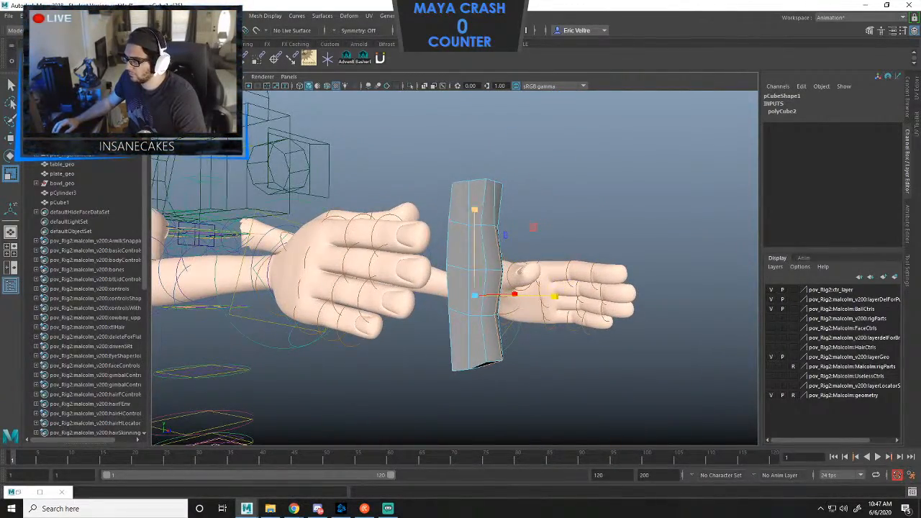
{"action": "left_click_drag", "start_coordinate": [474, 209], "coordinate": [474, 205]}
Select the middle vertical edges on the bar's sides and extrude them.
{"action": "left_click_drag", "start_coordinate": [497, 206], "coordinate": [332, 235], "text": "alt"}
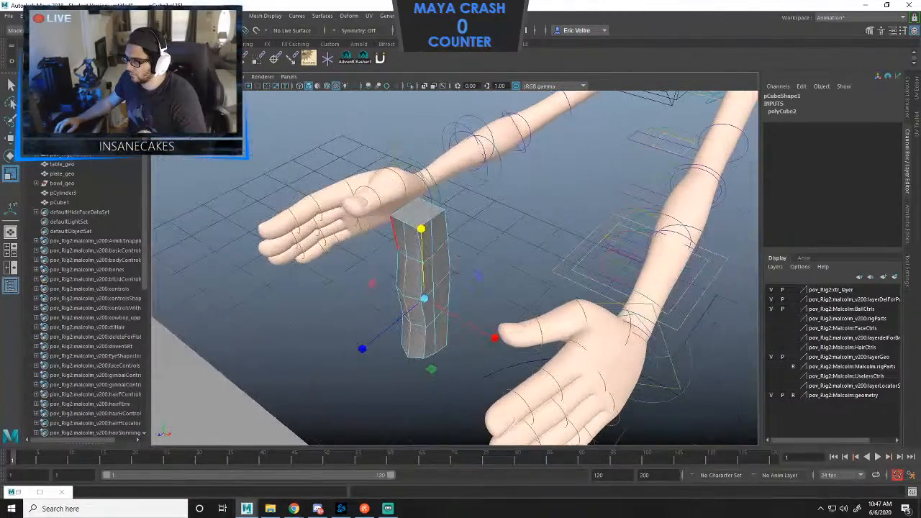
{"action": "left_click", "coordinate": [433, 274]}
{"action": "left_click", "coordinate": [434, 338], "text": "shift"}
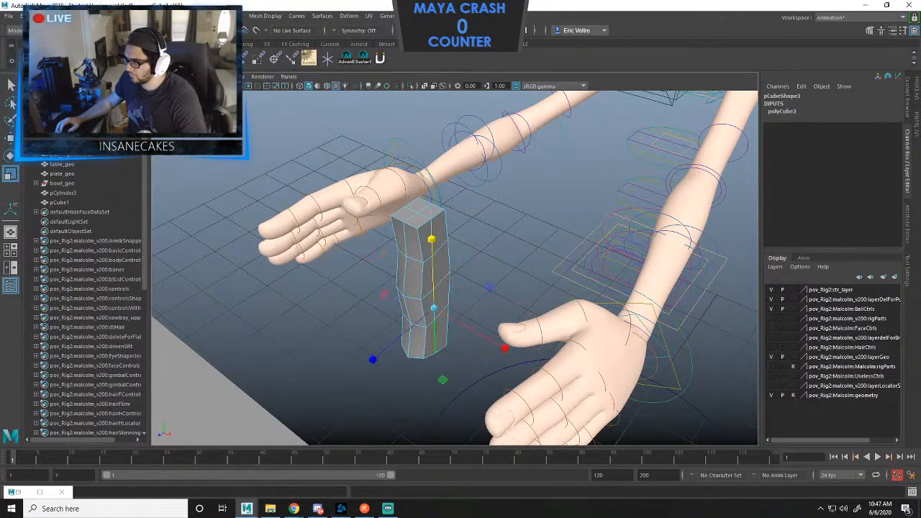
{"action": "left_click_drag", "start_coordinate": [434, 332], "coordinate": [561, 302], "text": "alt"}
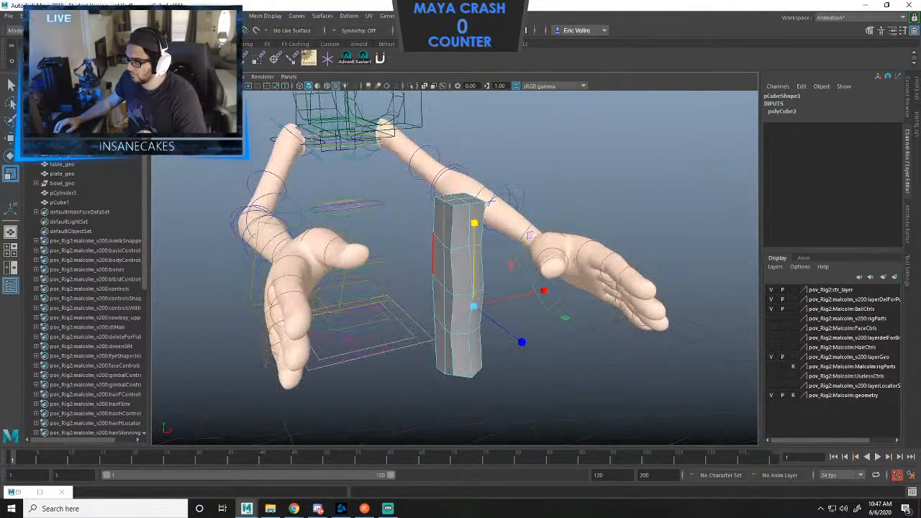
{"action": "left_click", "coordinate": [443, 267], "text": "shift"}
{"action": "key", "text": "ctrl+e"}
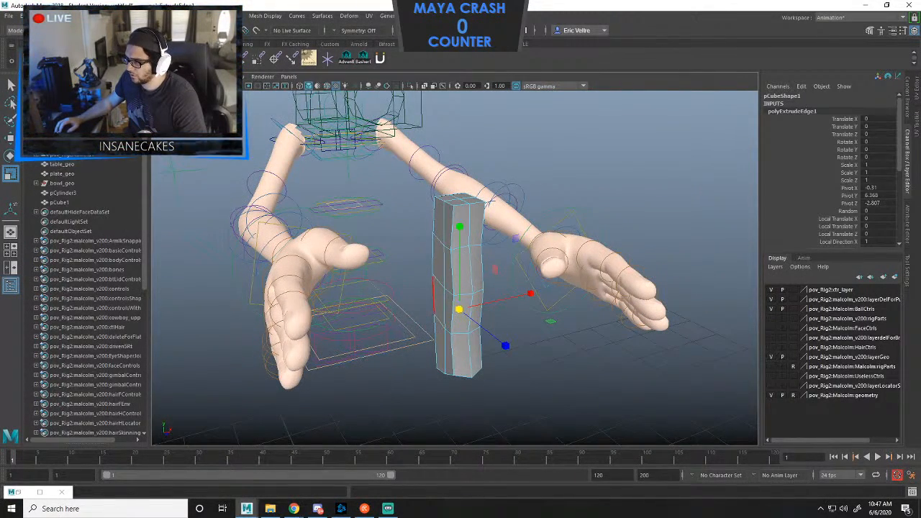
Select the inner middle vertical edges on both X-facing sides of the bar, scale them outward along X, and return to object mode.
{"action": "left_click", "coordinate": [444, 268]}
{"action": "left_click", "coordinate": [444, 309], "text": "shift"}
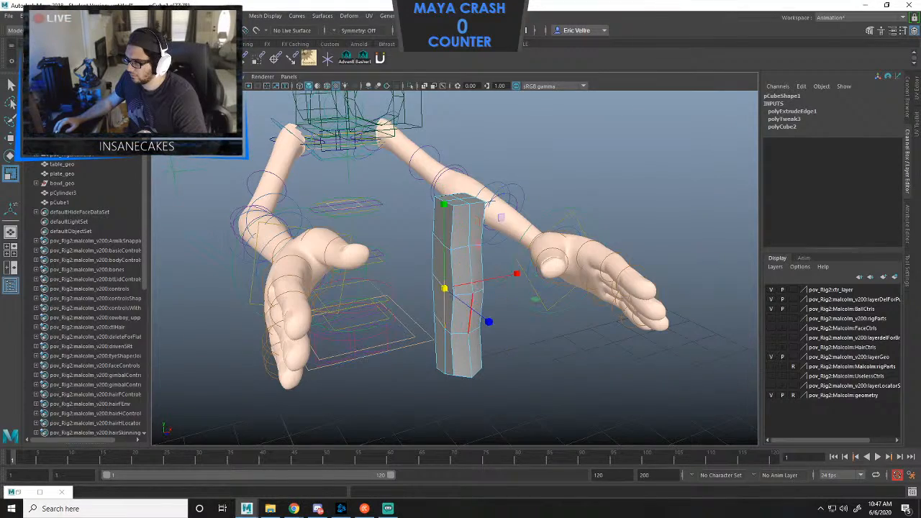
{"action": "left_click_drag", "start_coordinate": [444, 310], "coordinate": [288, 314], "text": "alt"}
{"action": "left_click", "coordinate": [423, 257], "text": "shift"}
{"action": "left_click", "coordinate": [424, 297], "text": "shift"}
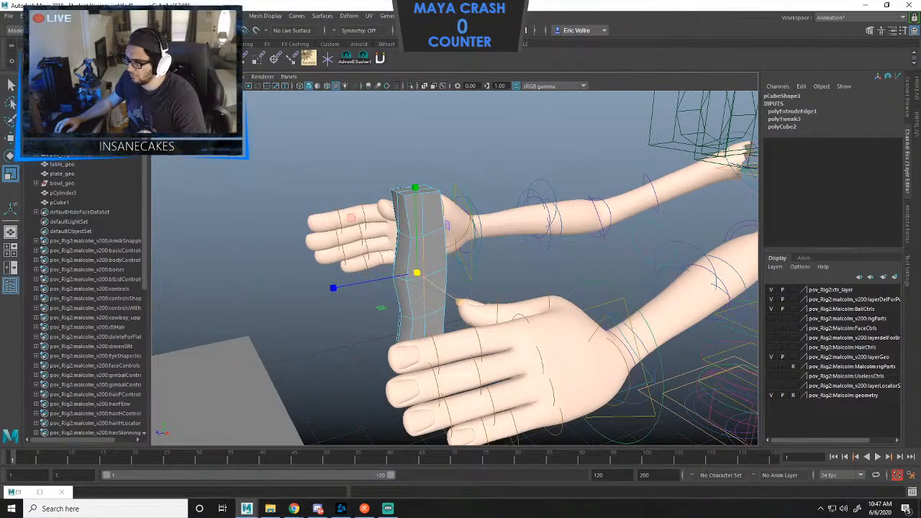
{"action": "left_click_drag", "start_coordinate": [459, 303], "coordinate": [622, 305]}
{"action": "left_click_drag", "start_coordinate": [531, 276], "coordinate": [536, 276]}
{"action": "right_click_drag", "start_coordinate": [451, 232], "coordinate": [480, 216]}
{"action": "left_click_drag", "start_coordinate": [453, 206], "coordinate": [544, 330], "text": "alt"}
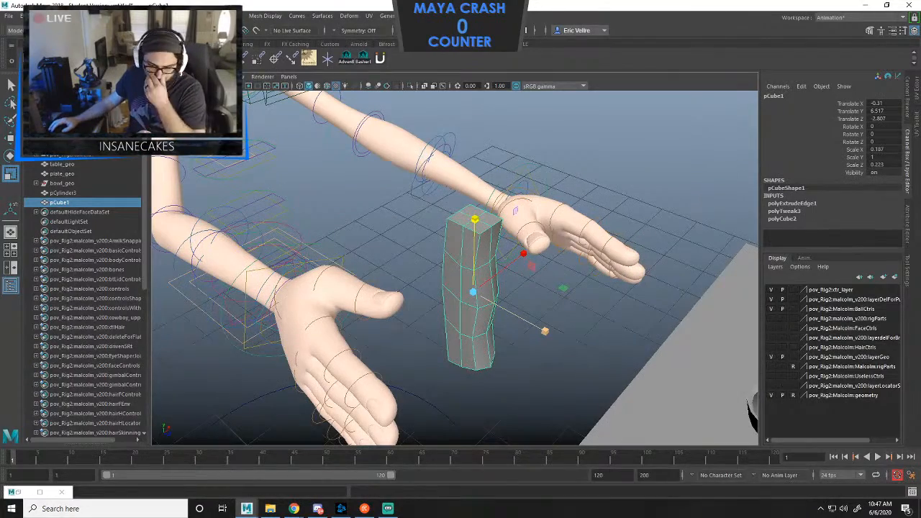
In edge mode, select the middle edges across the bar's top end and activate the Move tool.
{"action": "left_click_drag", "start_coordinate": [475, 219], "coordinate": [574, 234], "text": "alt"}
{"action": "right_click_drag", "start_coordinate": [574, 234], "coordinate": [633, 237], "text": "alt"}
{"action": "right_click_drag", "start_coordinate": [518, 232], "coordinate": [515, 208]}
{"action": "left_click", "coordinate": [499, 232]}
{"action": "left_click", "coordinate": [496, 244]}
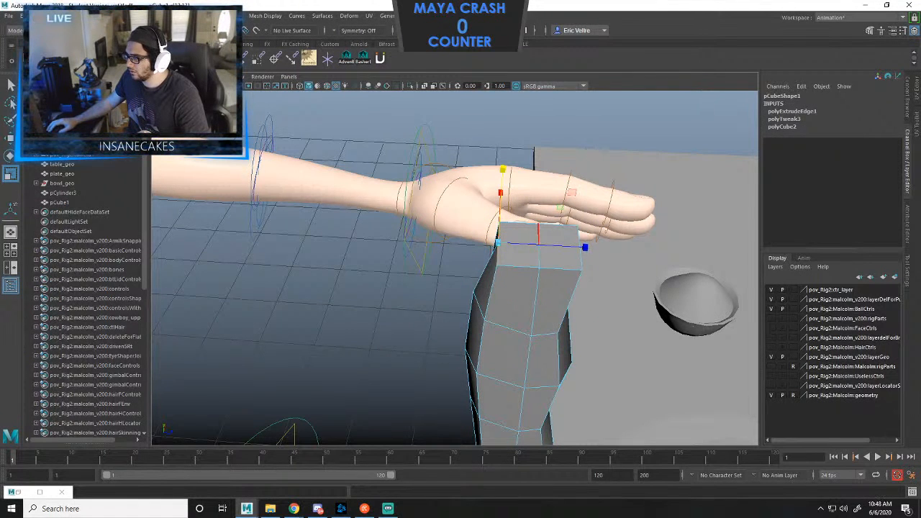
{"action": "left_click", "coordinate": [539, 235], "text": "shift"}
{"action": "key", "text": "w"}
{"action": "left_click_drag", "start_coordinate": [524, 188], "coordinate": [492, 169]}
{"action": "left_click", "coordinate": [544, 209]}
{"action": "left_click", "coordinate": [543, 231], "text": "shift"}
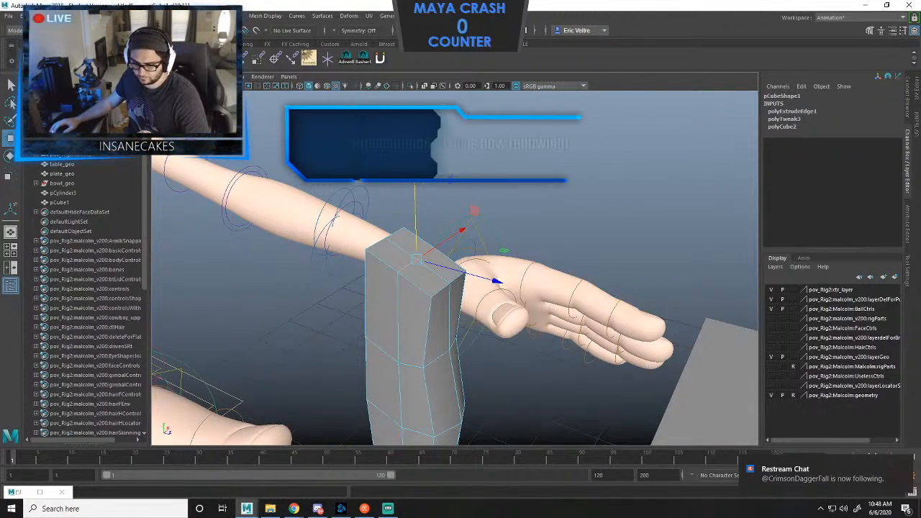
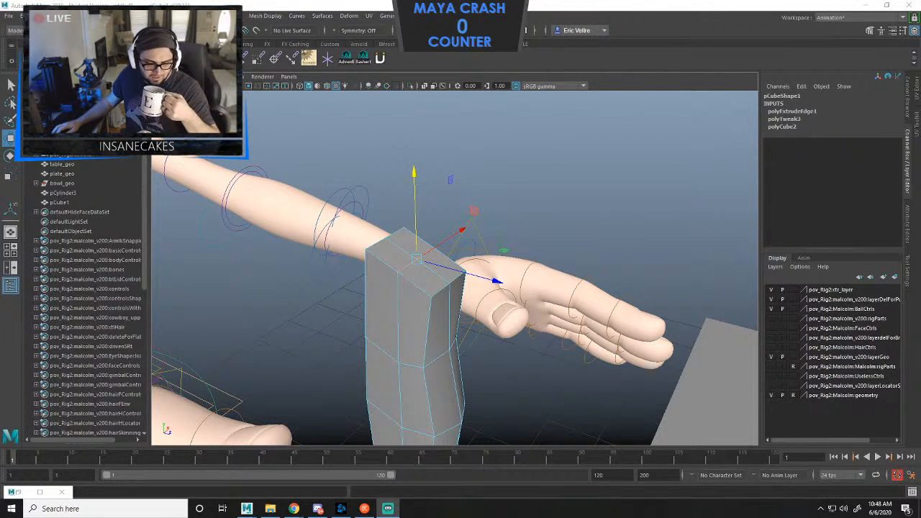
Save the scene as saltBae.0001 in Maya Binary format in the pov_SaltBae project's scenes folder.
{"action": "scroll", "coordinate": [455, 268], "scroll_direction": "down", "scroll_amount": 5}
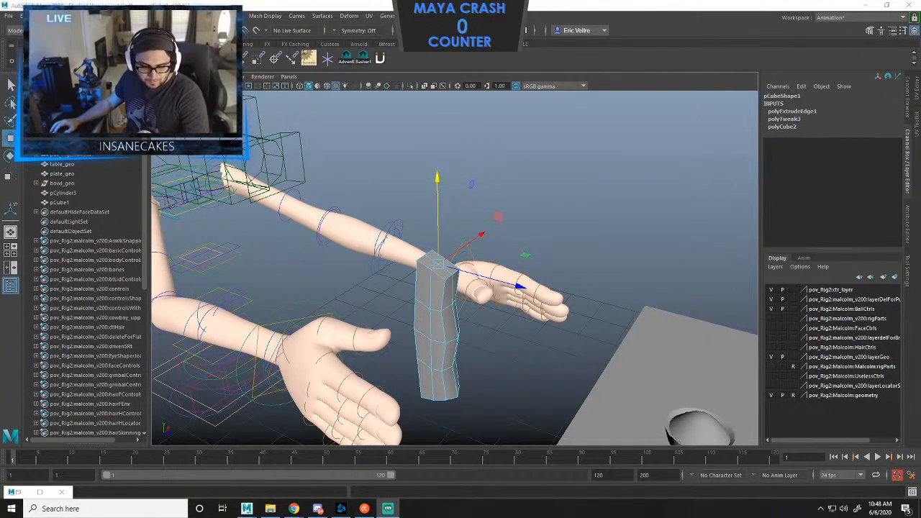
{"action": "left_click", "coordinate": [8, 15]}
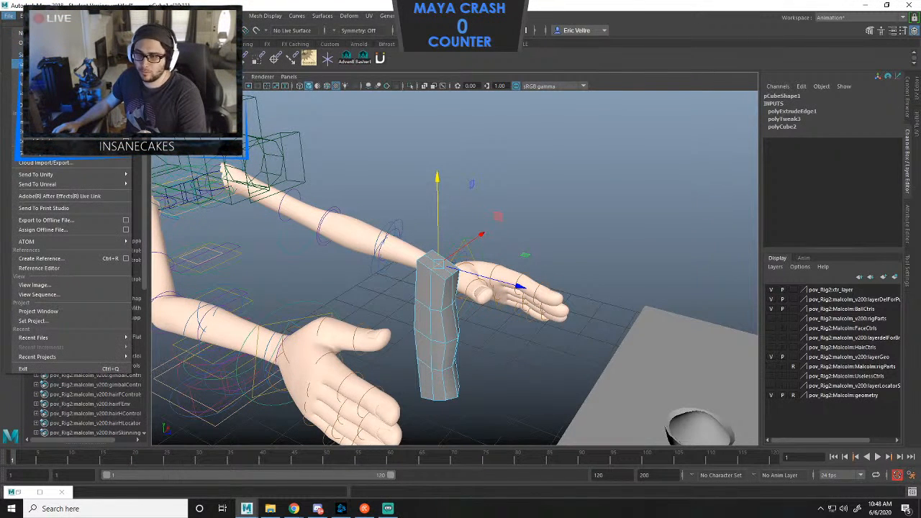
{"action": "left_click", "coordinate": [29, 63]}
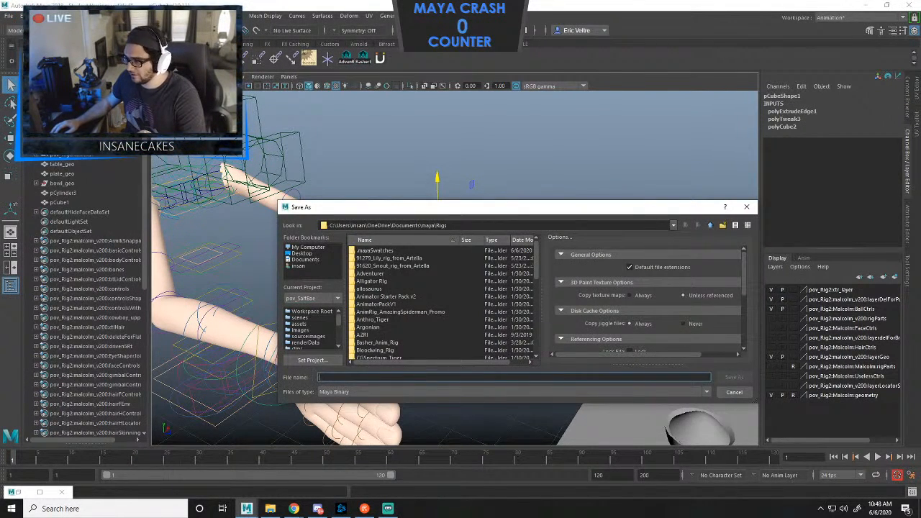
{"action": "left_click", "coordinate": [300, 317]}
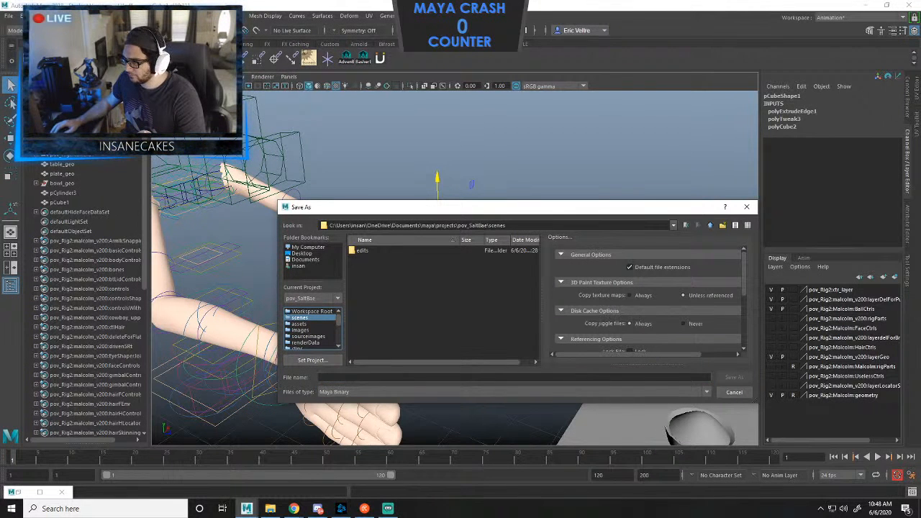
{"action": "left_click", "coordinate": [348, 377]}
{"action": "type", "text": "saltBae.0001"}
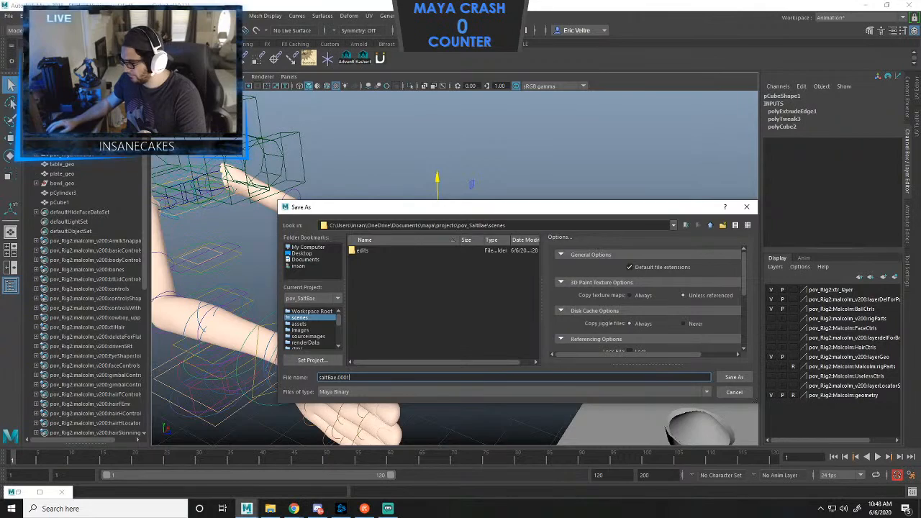
{"action": "left_click", "coordinate": [734, 377]}
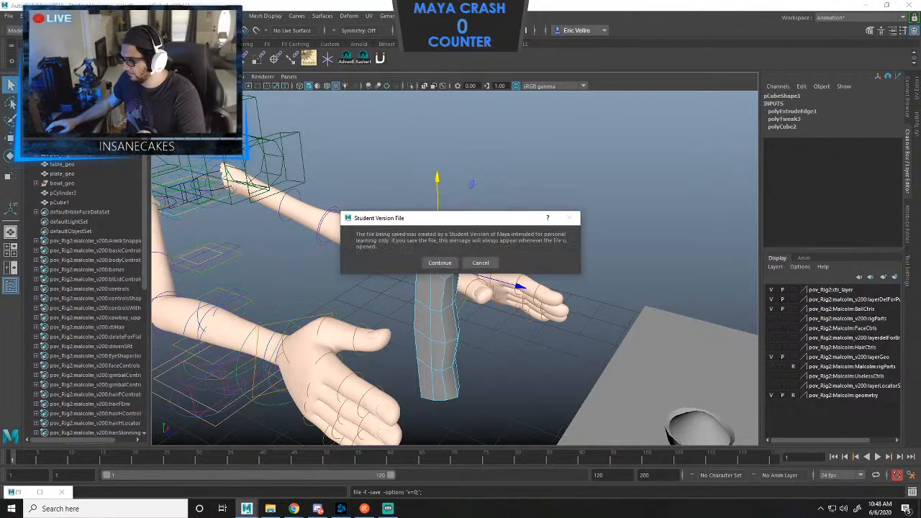
{"action": "left_click", "coordinate": [439, 262]}
{"action": "left_click", "coordinate": [440, 262]}
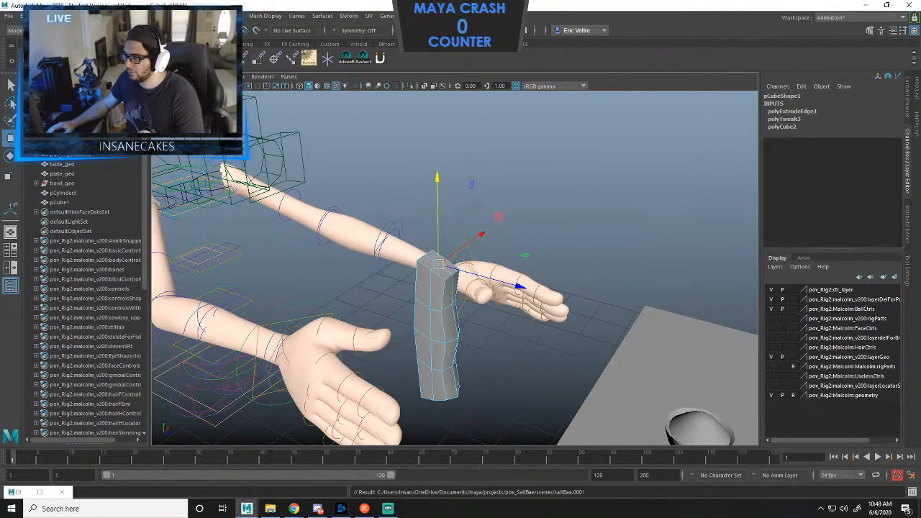
Select the rig's camera and set up two side-by-side views, one looking through the rig camera and one in perspective.
{"action": "scroll", "coordinate": [450, 264], "scroll_direction": "down", "scroll_amount": 5}
{"action": "scroll", "coordinate": [451, 264], "scroll_direction": "up", "scroll_amount": 2}
{"action": "left_click_drag", "start_coordinate": [451, 264], "coordinate": [421, 235], "text": "alt"}
{"action": "scroll", "coordinate": [442, 266], "scroll_direction": "down", "scroll_amount": 3}
{"action": "left_click", "coordinate": [338, 237]}
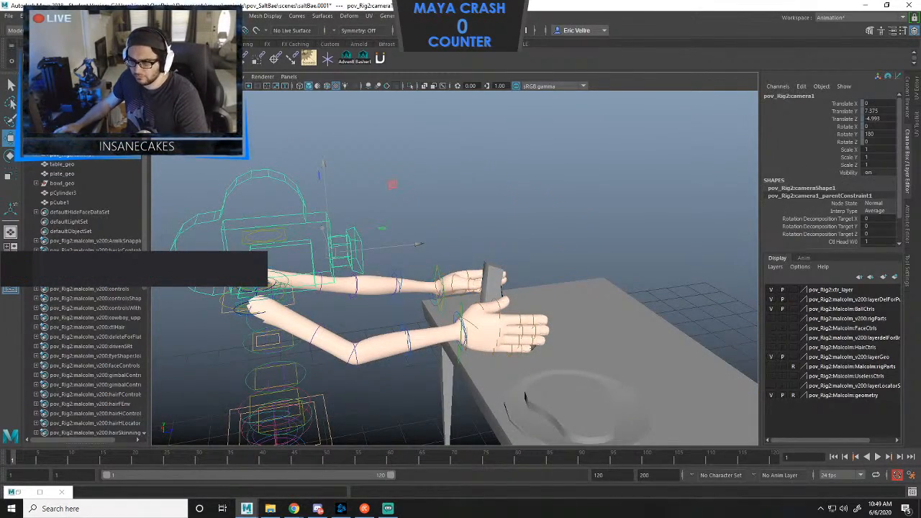
{"action": "key", "text": "space"}
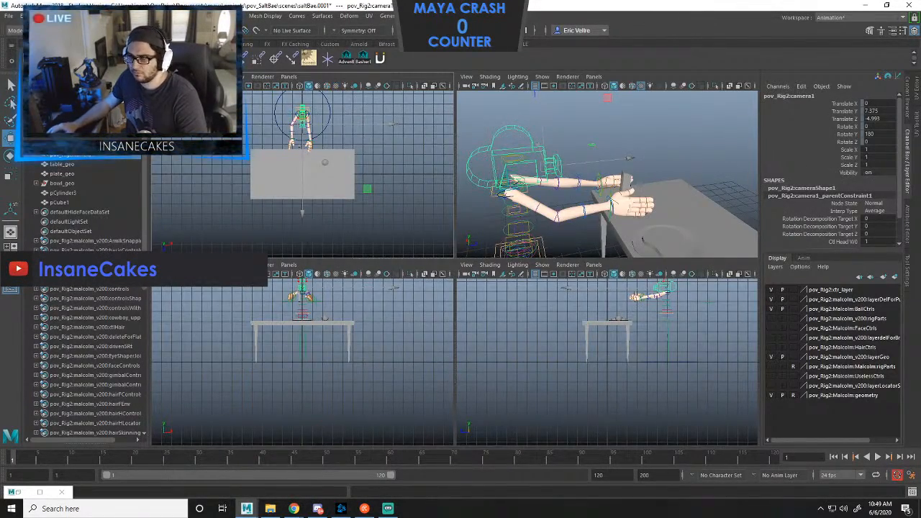
{"action": "left_click", "coordinate": [10, 174]}
{"action": "left_click", "coordinate": [289, 77]}
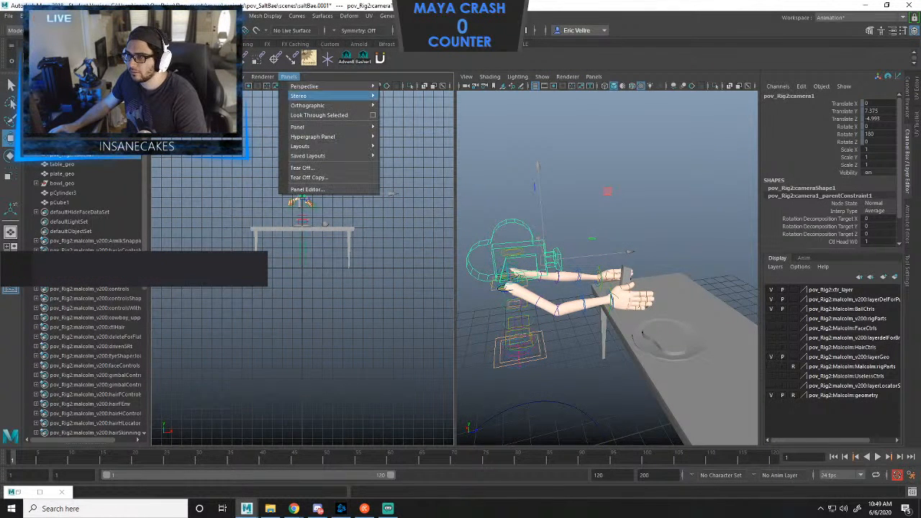
{"action": "mouse_move", "coordinate": [304, 85]}
{"action": "left_click", "coordinate": [420, 95]}
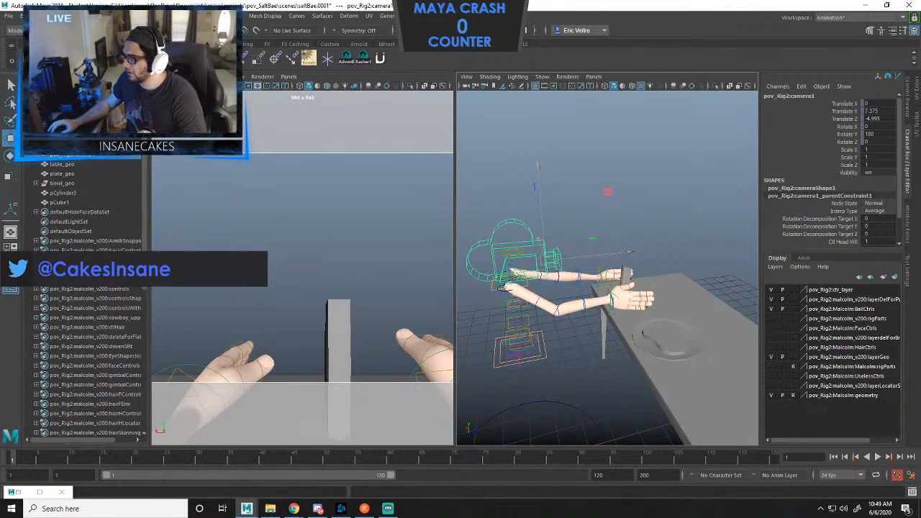
{"action": "left_click_drag", "start_coordinate": [611, 324], "coordinate": [666, 367], "text": "alt"}
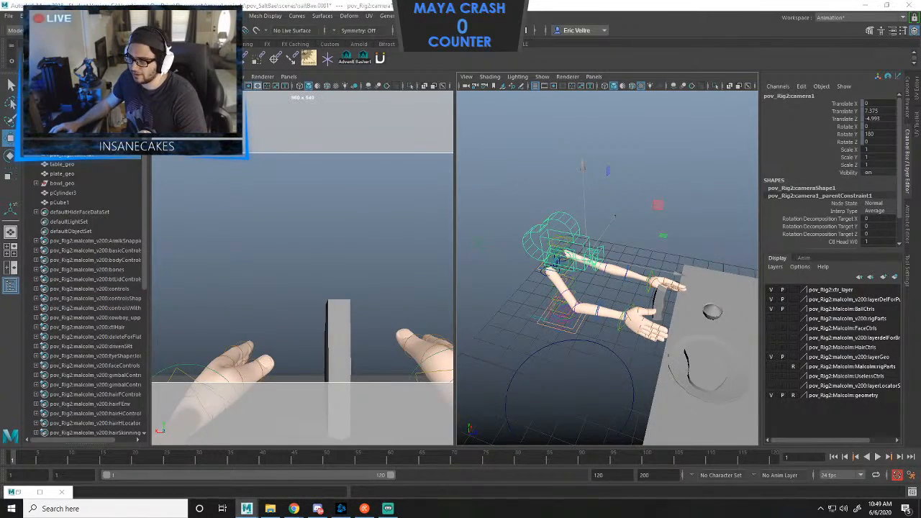
Maximize the perspective view, select the bar's top-end faces in face mode, and apply Extrude.
{"action": "key", "text": "space"}
{"action": "key", "text": "space"}
{"action": "key", "text": "space"}
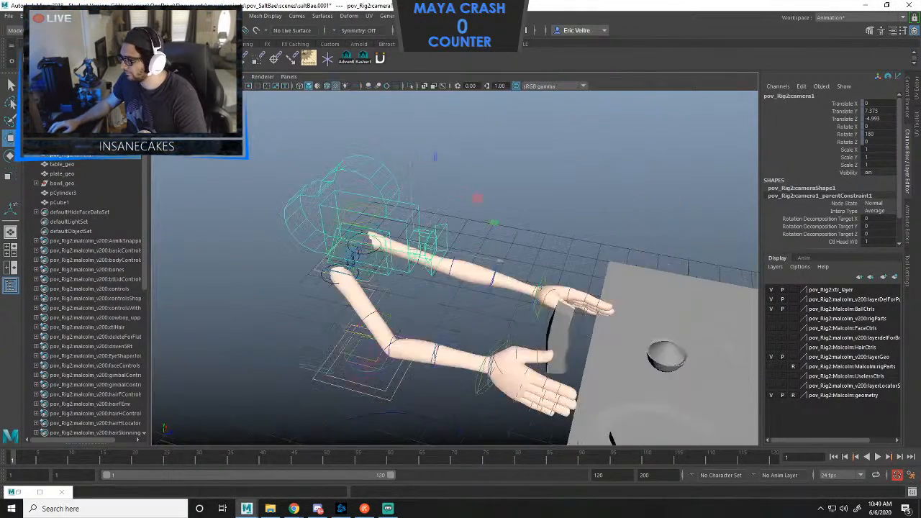
{"action": "left_click_drag", "start_coordinate": [453, 273], "coordinate": [503, 288], "text": "alt"}
{"action": "left_click", "coordinate": [466, 360]}
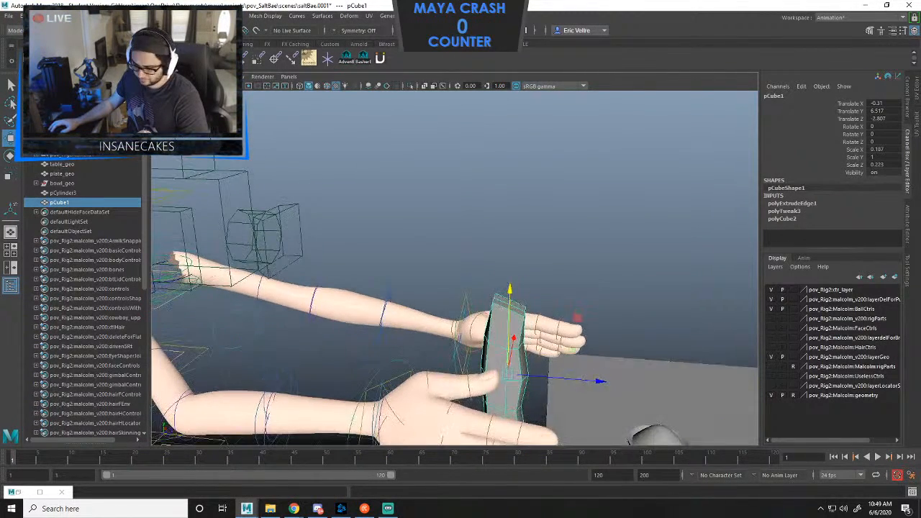
{"action": "left_click_drag", "start_coordinate": [461, 273], "coordinate": [461, 238], "text": "alt"}
{"action": "right_click_drag", "start_coordinate": [498, 230], "coordinate": [499, 257]}
{"action": "left_click", "coordinate": [479, 317]}
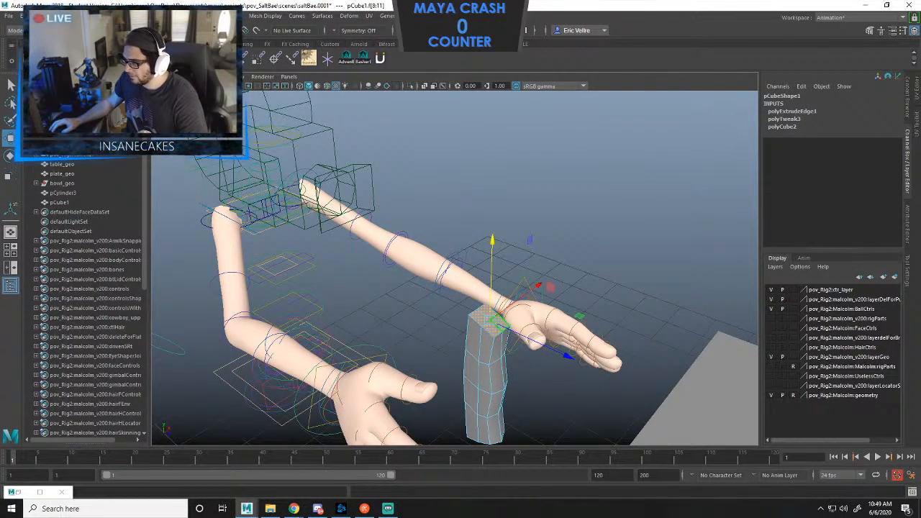
{"action": "key", "text": "ctrl+e"}
{"action": "left_click_drag", "start_coordinate": [569, 237], "coordinate": [607, 184], "text": "alt"}
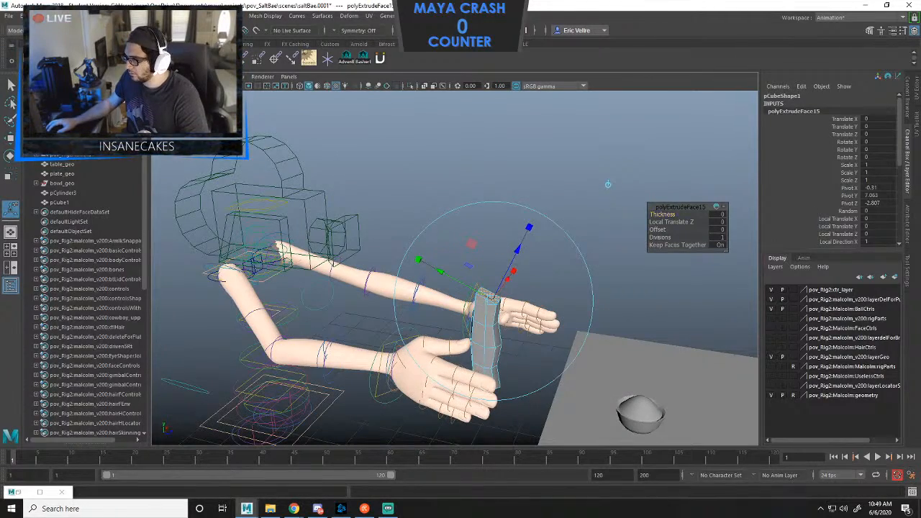
Try pulling the extruded top faces up about 1.42 along Y and shifting them along Z, and undo both changes.
{"action": "left_click_drag", "start_coordinate": [490, 237], "coordinate": [457, 101]}
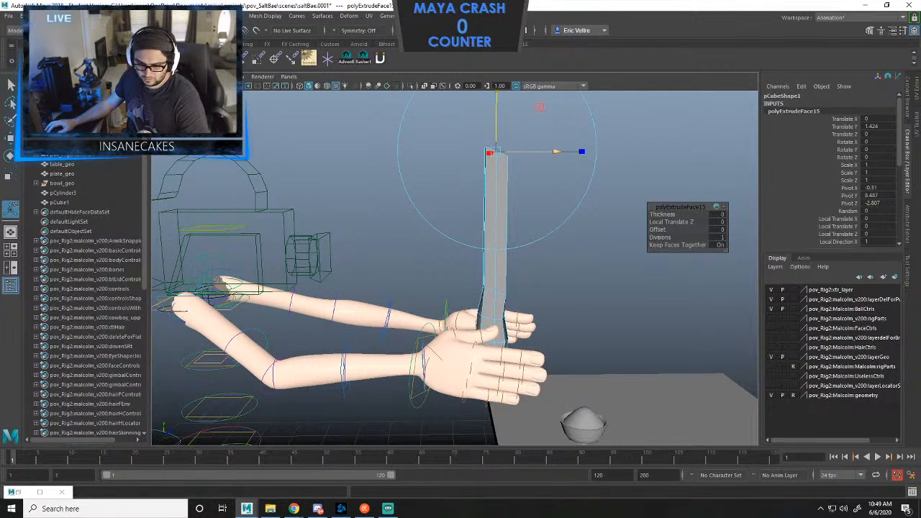
{"action": "left_click_drag", "start_coordinate": [555, 151], "coordinate": [585, 188]}
{"action": "key", "text": "ctrl+z"}
{"action": "key", "text": "ctrl+z"}
Raise the extruded top faces about 0.133 along Y and narrow them to a Scale X of about 0.432.
{"action": "left_click", "coordinate": [471, 221]}
{"action": "left_click_drag", "start_coordinate": [472, 246], "coordinate": [471, 236]}
{"action": "left_click_drag", "start_coordinate": [532, 272], "coordinate": [510, 279]}
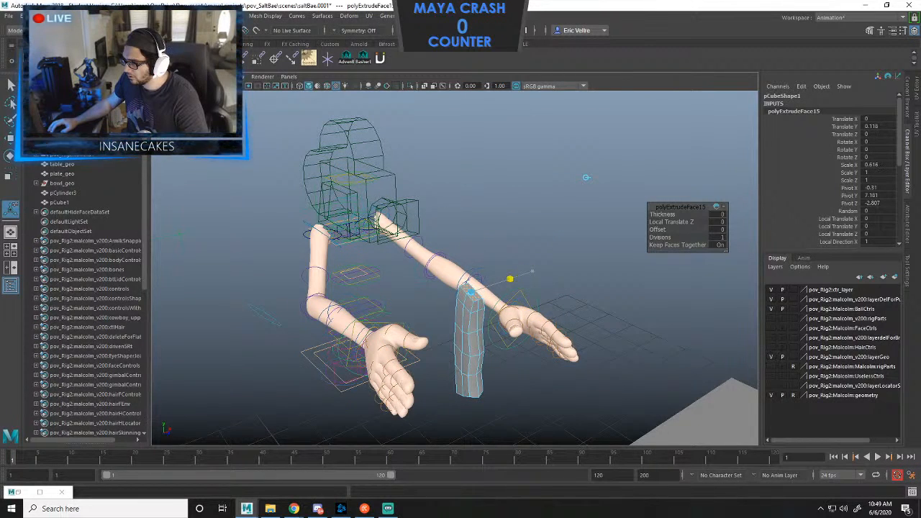
{"action": "mouse_move", "coordinate": [585, 177]}
{"action": "left_mouse_down", "text": "alt"}
{"action": "mouse_move", "coordinate": [609, 163]}
{"action": "mouse_move", "coordinate": [568, 182]}
{"action": "left_mouse_up", "text": "alt"}
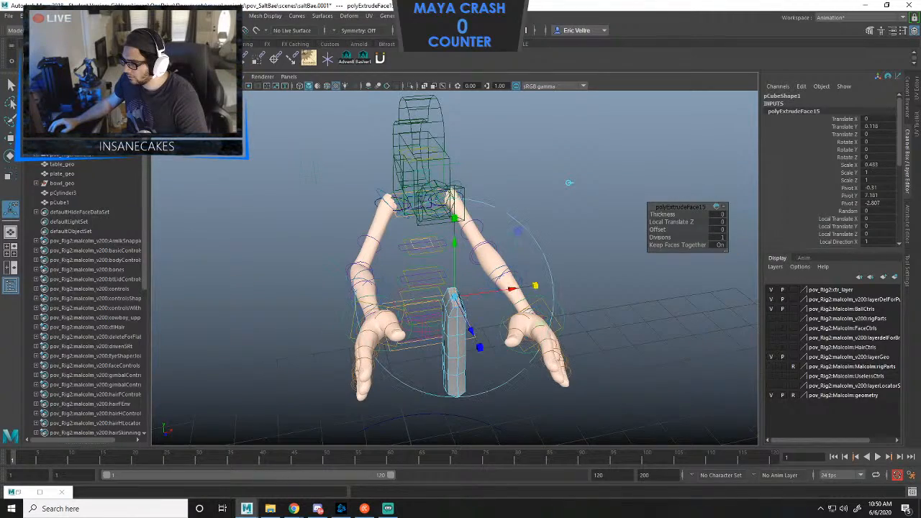
{"action": "left_click_drag", "start_coordinate": [568, 182], "coordinate": [608, 158], "text": "alt"}
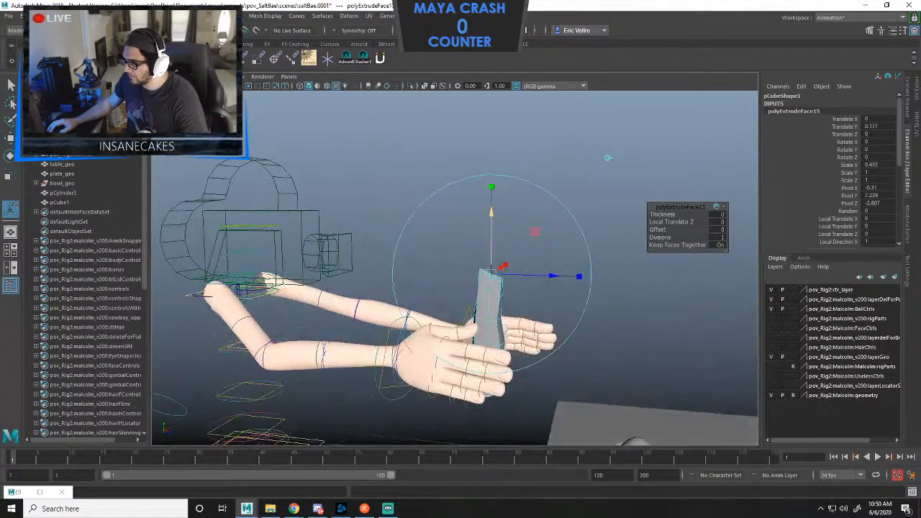
{"action": "left_click_drag", "start_coordinate": [491, 237], "coordinate": [481, 253], "text": "alt"}
{"action": "right_click_drag", "start_coordinate": [481, 254], "coordinate": [539, 245], "text": "alt"}
{"action": "left_click_drag", "start_coordinate": [544, 226], "coordinate": [545, 243]}
{"action": "left_click_drag", "start_coordinate": [570, 334], "coordinate": [511, 313], "text": "alt"}
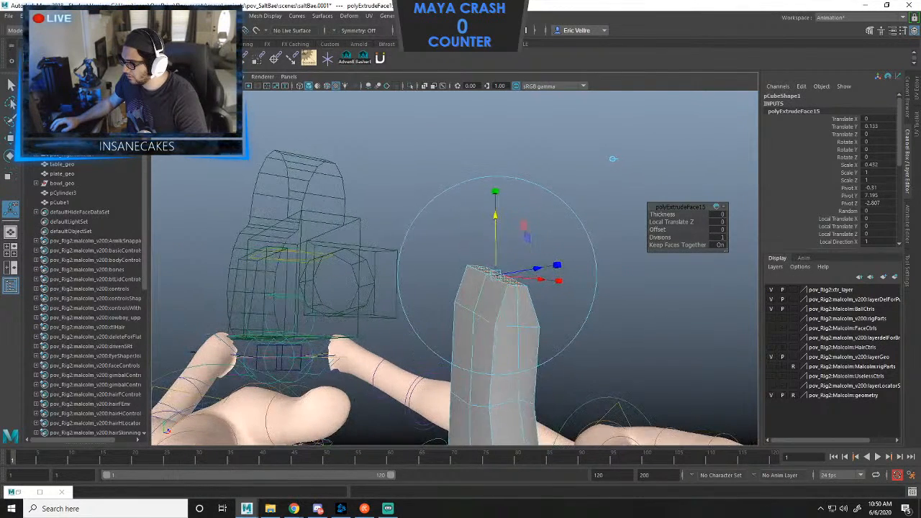
In edge mode, select the edge loop at the base of the tapered tip and scale it inward along X.
{"action": "right_click_drag", "start_coordinate": [489, 344], "coordinate": [488, 205]}
{"action": "key", "text": "q"}
{"action": "left_click", "coordinate": [465, 308]}
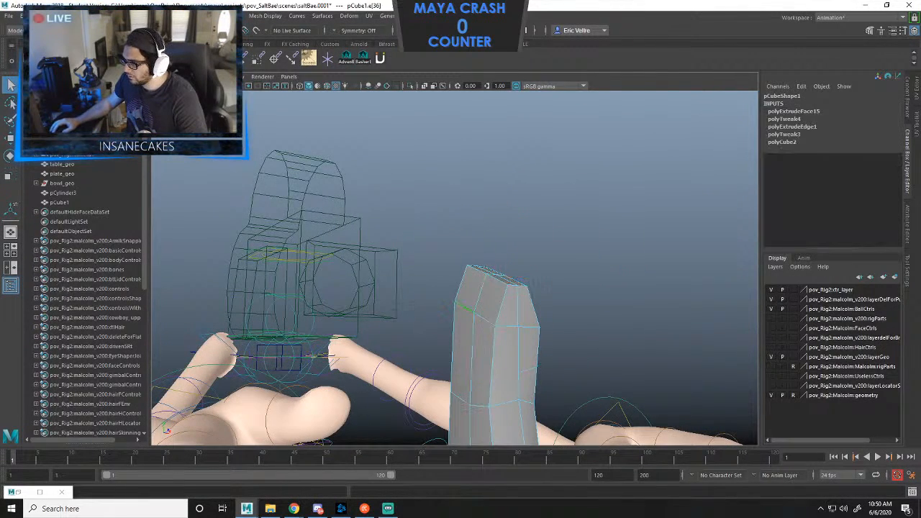
{"action": "key", "text": "ctrl+z"}
{"action": "left_click", "coordinate": [504, 300], "text": "shift"}
{"action": "left_click_drag", "start_coordinate": [505, 302], "coordinate": [425, 346], "text": "alt"}
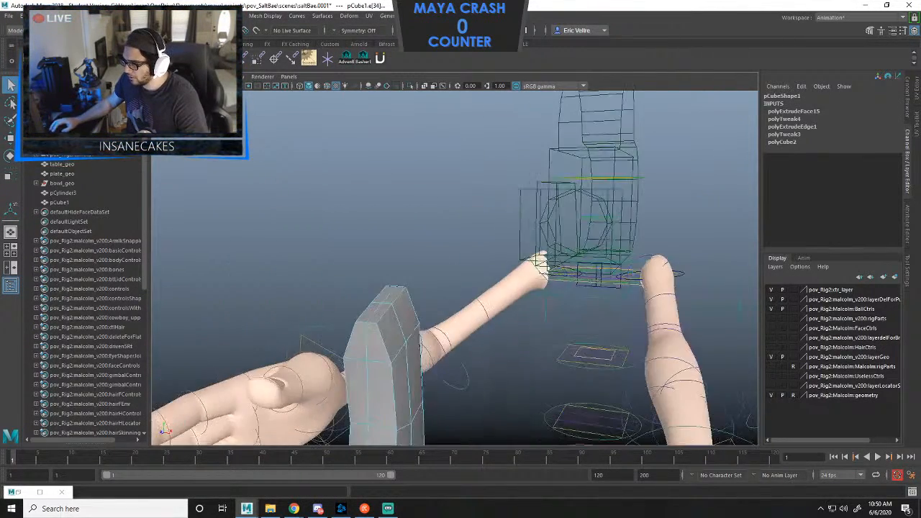
{"action": "double_click", "coordinate": [399, 353]}
{"action": "key", "text": "e"}
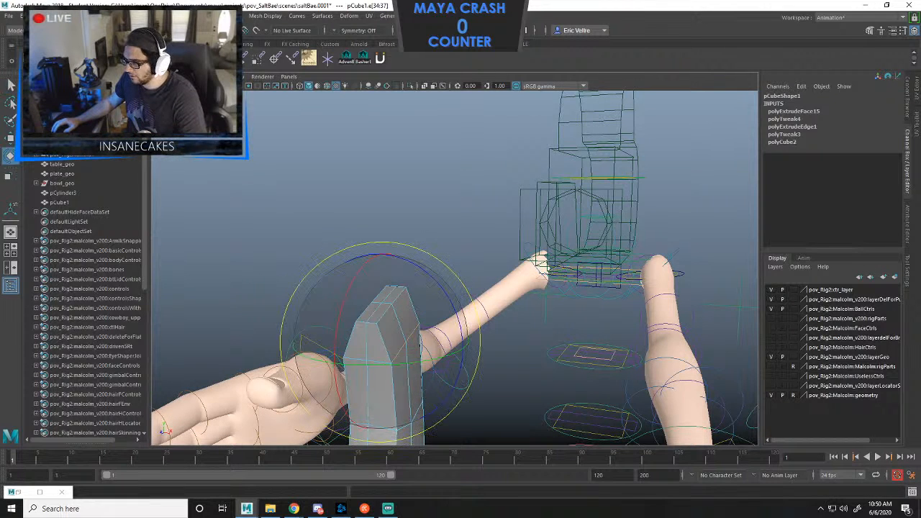
{"action": "key", "text": "w"}
{"action": "left_click_drag", "start_coordinate": [462, 349], "coordinate": [445, 346]}
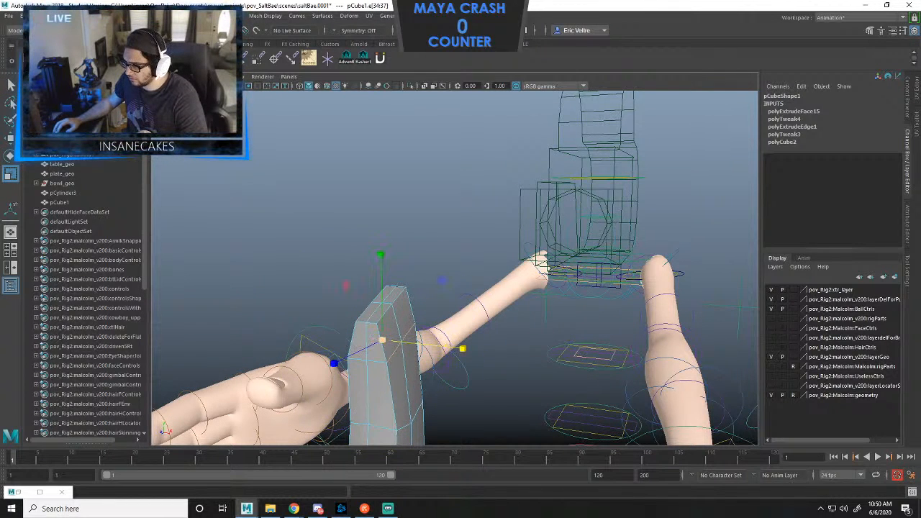
Select the top faces of the bar's tapered tip in face mode and apply Extrude.
{"action": "left_click_drag", "start_coordinate": [382, 340], "coordinate": [331, 346], "text": "alt"}
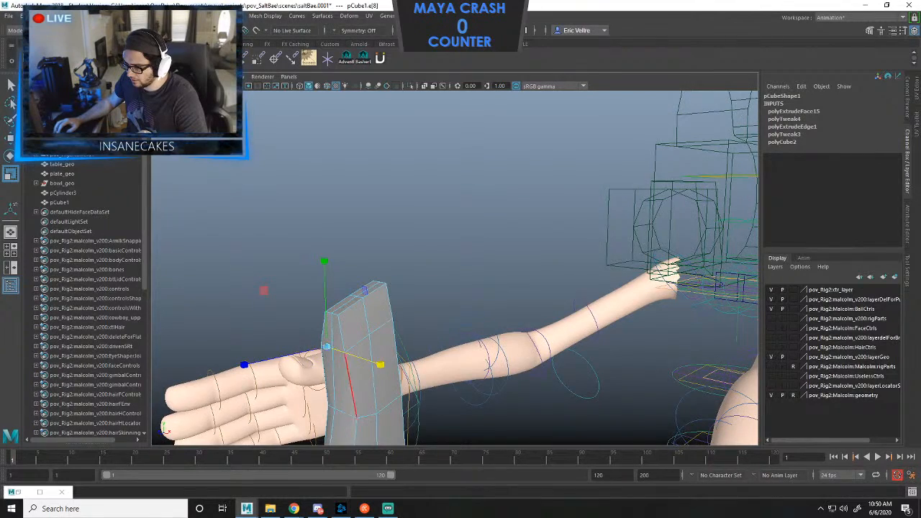
{"action": "middle_click_drag", "start_coordinate": [351, 387], "coordinate": [414, 335], "text": "alt"}
{"action": "right_click_drag", "start_coordinate": [413, 335], "coordinate": [511, 335], "text": "alt"}
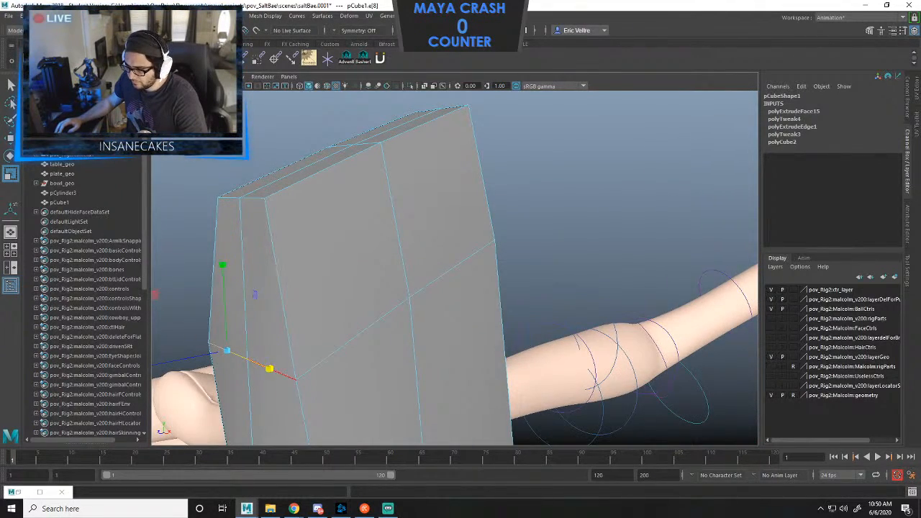
{"action": "left_click", "coordinate": [283, 374], "text": "shift"}
{"action": "right_click_drag", "start_coordinate": [283, 374], "coordinate": [179, 374], "text": "alt"}
{"action": "key", "text": "w"}
{"action": "left_click_drag", "start_coordinate": [329, 301], "coordinate": [457, 327]}
{"action": "right_click_drag", "start_coordinate": [469, 251], "coordinate": [471, 285]}
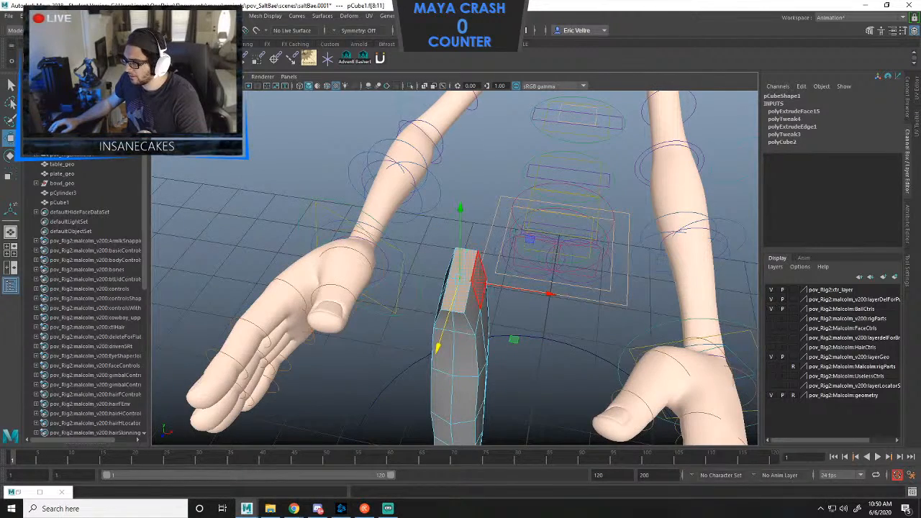
{"action": "key", "text": "ctrl+e"}
Raise the extruded top faces about 1.426 along Y and shift them about 0.092 along Z to form the blade.
{"action": "left_click_drag", "start_coordinate": [467, 263], "coordinate": [586, 185], "text": "alt"}
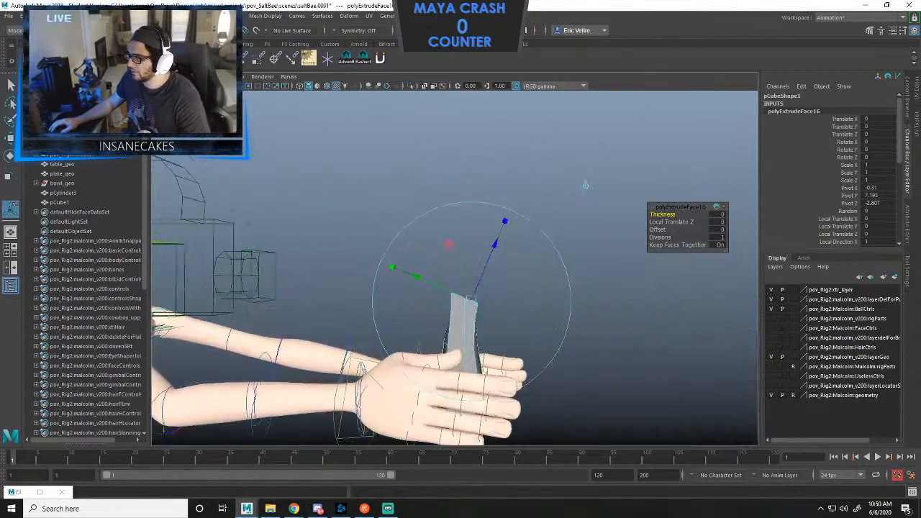
{"action": "left_click_drag", "start_coordinate": [471, 288], "coordinate": [460, 318], "text": "alt"}
{"action": "left_click", "coordinate": [570, 218]}
{"action": "left_click_drag", "start_coordinate": [452, 270], "coordinate": [452, 114]}
{"action": "scroll", "coordinate": [453, 100], "scroll_direction": "down", "scroll_amount": 4}
{"action": "scroll", "coordinate": [461, 112], "scroll_direction": "down", "scroll_amount": 4}
{"action": "scroll", "coordinate": [452, 114], "scroll_direction": "up", "scroll_amount": 4}
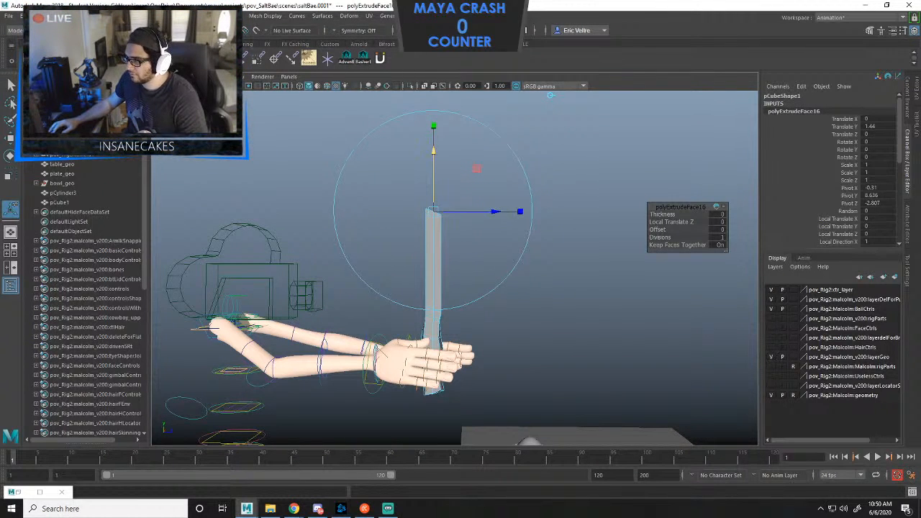
{"action": "left_click_drag", "start_coordinate": [433, 151], "coordinate": [433, 152]}
{"action": "left_click_drag", "start_coordinate": [495, 212], "coordinate": [468, 237]}
{"action": "scroll", "coordinate": [489, 218], "scroll_direction": "up", "scroll_amount": 6}
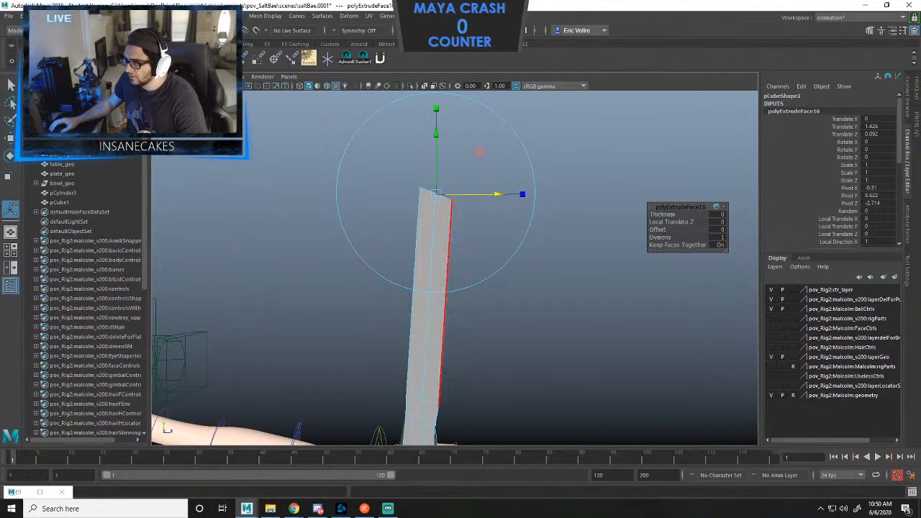
In vertex mode, select the back corner vertices at the blade's top and shift them slightly forward along Z.
{"action": "right_click", "coordinate": [430, 215]}
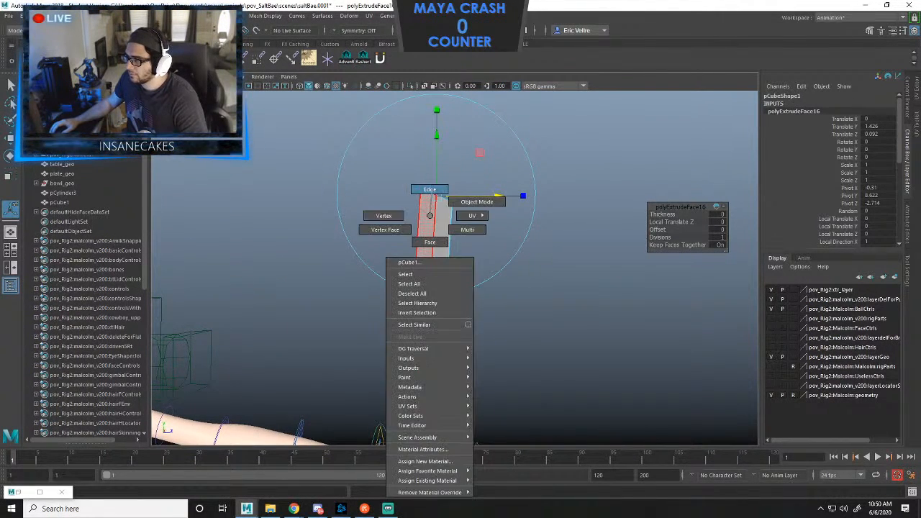
{"action": "right_click_drag", "start_coordinate": [431, 192], "coordinate": [388, 216]}
{"action": "left_click_drag", "start_coordinate": [401, 169], "coordinate": [427, 198]}
{"action": "mouse_move", "coordinate": [435, 198]}
{"action": "left_mouse_down", "text": "alt"}
{"action": "mouse_move", "coordinate": [436, 225]}
{"action": "mouse_move", "coordinate": [439, 215]}
{"action": "left_mouse_up", "text": "alt"}
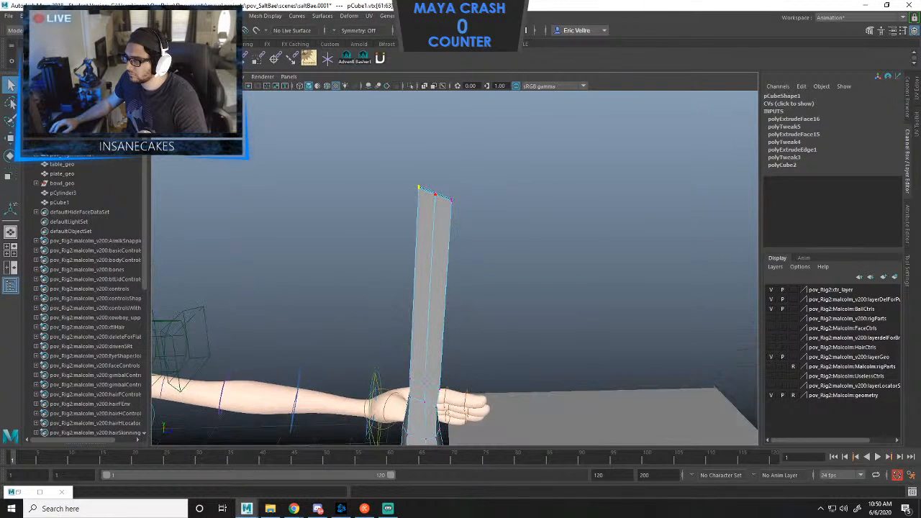
{"action": "left_click_drag", "start_coordinate": [507, 186], "coordinate": [511, 187]}
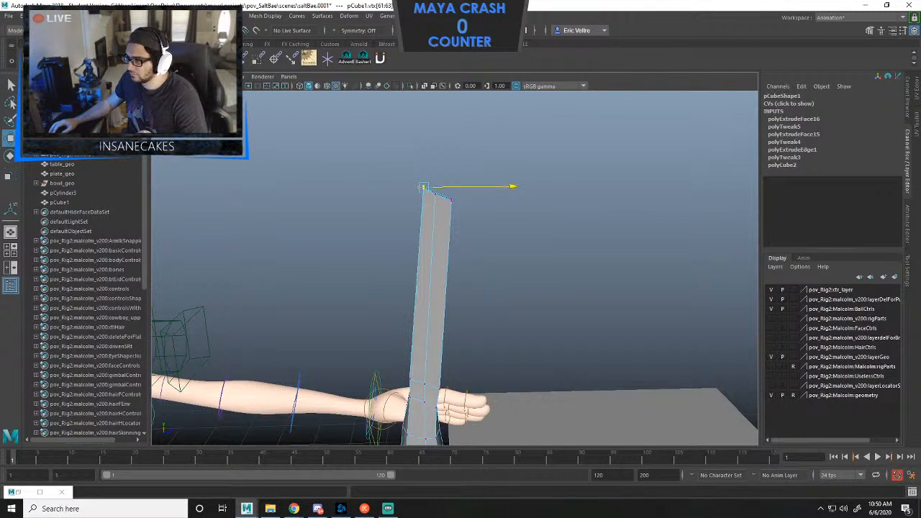
{"action": "mouse_move", "coordinate": [512, 187]}
{"action": "left_mouse_down", "text": "alt"}
{"action": "mouse_move", "coordinate": [519, 273]}
{"action": "mouse_move", "coordinate": [512, 182]}
{"action": "left_mouse_up", "text": "alt"}
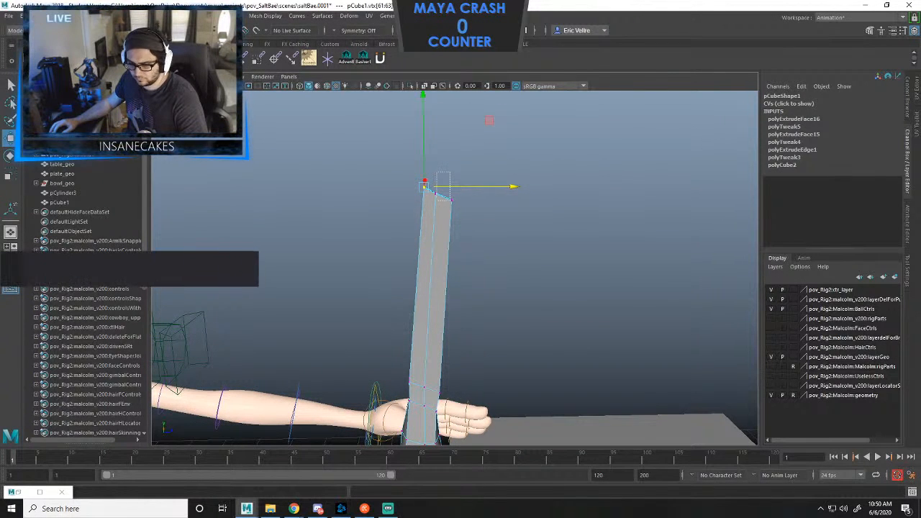
Lower the middle vertices of the blade's top along Y and nudge them along Z to start the pointed tip.
{"action": "left_click_drag", "start_coordinate": [434, 195], "coordinate": [430, 199]}
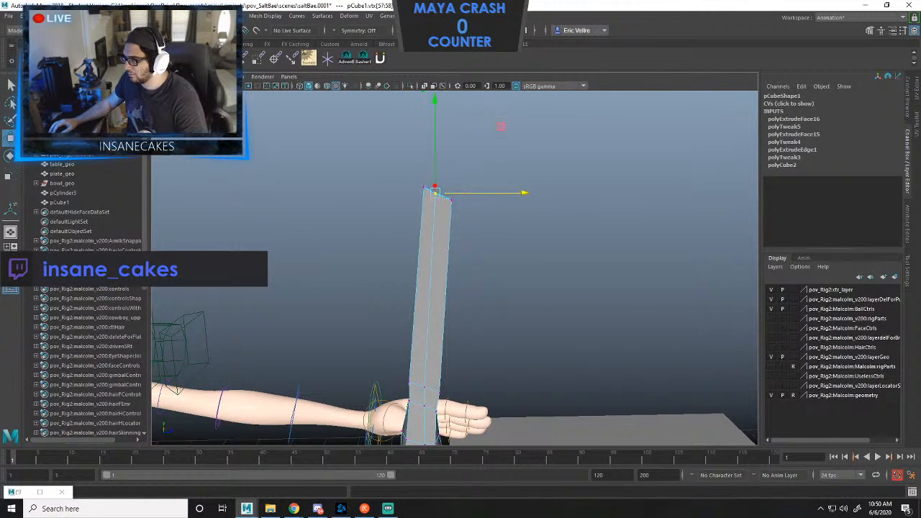
{"action": "left_click_drag", "start_coordinate": [525, 193], "coordinate": [536, 193]}
{"action": "left_click_drag", "start_coordinate": [446, 100], "coordinate": [446, 169]}
{"action": "left_click_drag", "start_coordinate": [537, 260], "coordinate": [529, 260]}
{"action": "left_click_drag", "start_coordinate": [438, 169], "coordinate": [438, 155]}
Lower the blade's front top vertices to just above the handle and push them outward along Z to form the heel.
{"action": "middle_click_drag", "start_coordinate": [504, 184], "coordinate": [518, 275]}
{"action": "middle_click_drag", "start_coordinate": [451, 249], "coordinate": [446, 186], "text": "alt"}
{"action": "right_click_drag", "start_coordinate": [446, 185], "coordinate": [486, 188], "text": "alt"}
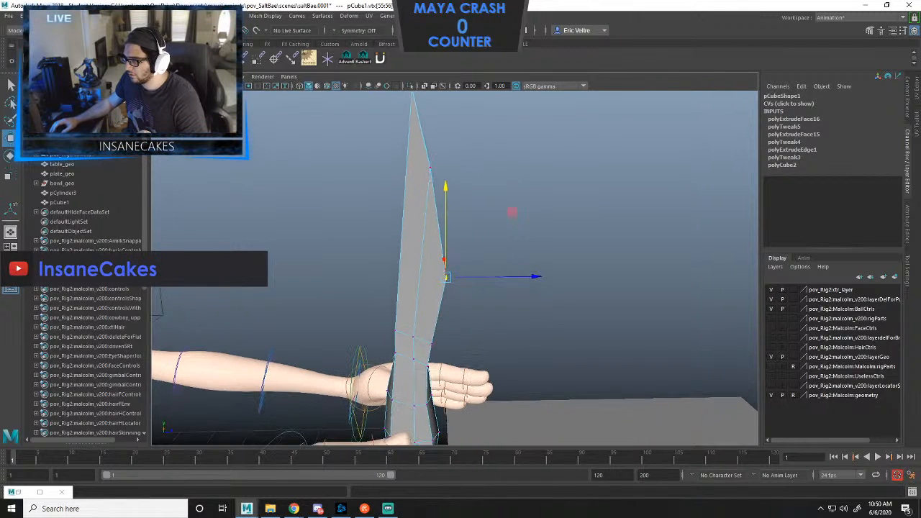
{"action": "left_click_drag", "start_coordinate": [535, 276], "coordinate": [557, 276]}
{"action": "left_click_drag", "start_coordinate": [467, 187], "coordinate": [461, 211]}
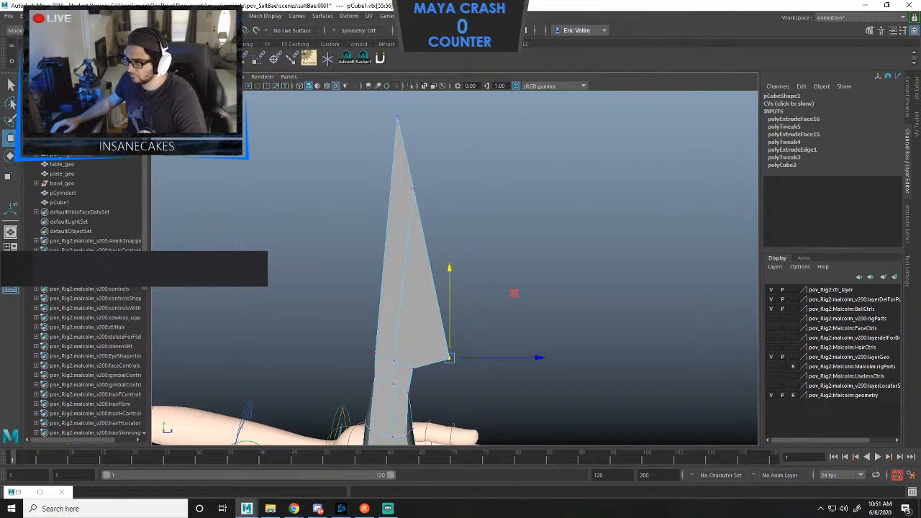
Insert an edge loop through the middle of the blade with the Multi-Cut tool, running from the back edge to the heel.
{"action": "left_click", "coordinate": [228, 15]}
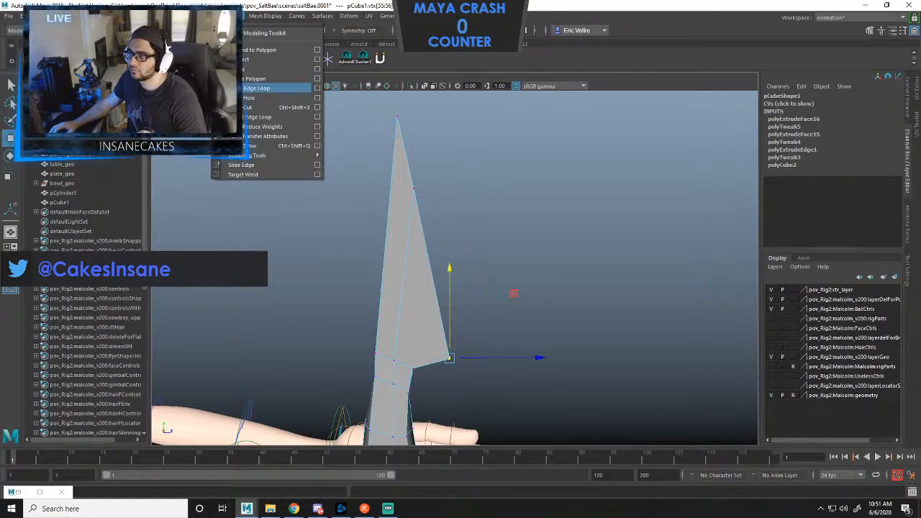
{"action": "left_click", "coordinate": [234, 88]}
{"action": "left_click", "coordinate": [102, 44]}
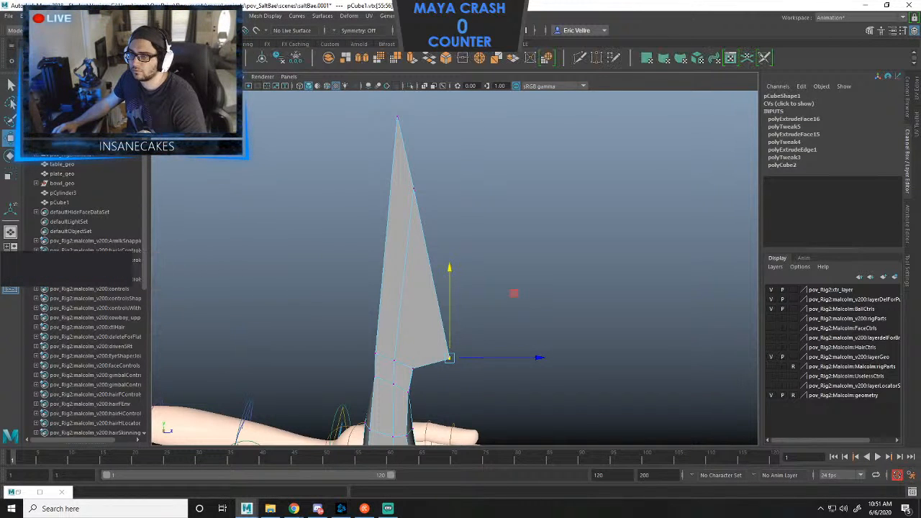
{"action": "left_click", "coordinate": [579, 58]}
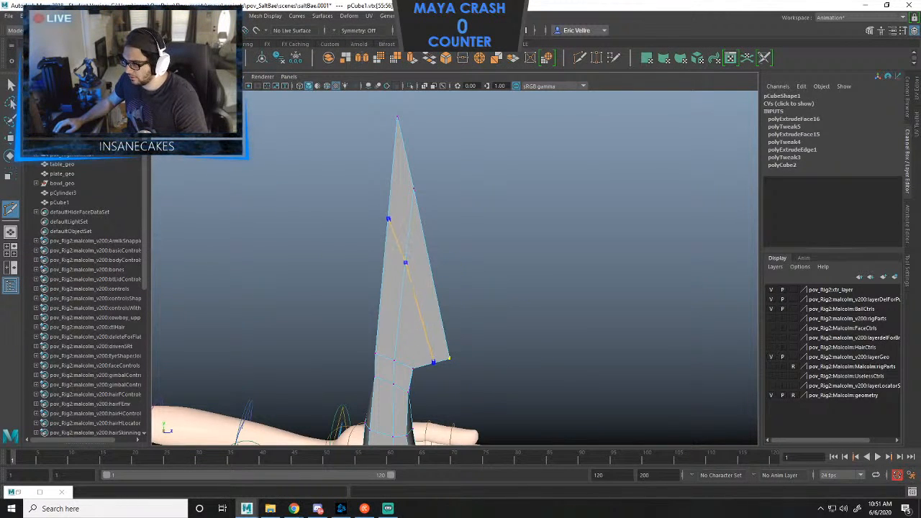
{"action": "left_click", "coordinate": [405, 262], "text": "ctrl"}
Select the new loop's vertices beside the heel and move them slightly toward the handle along Z.
{"action": "key", "text": "r"}
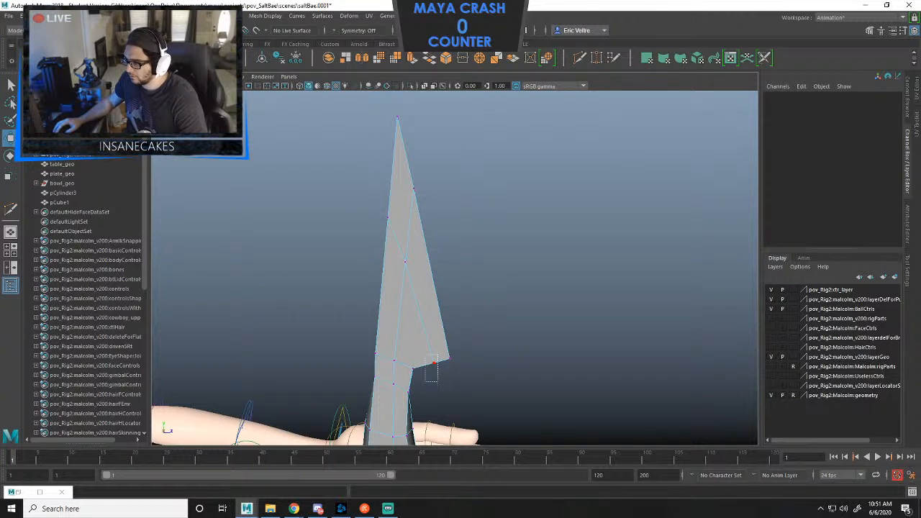
{"action": "left_click_drag", "start_coordinate": [425, 355], "coordinate": [437, 381]}
{"action": "left_click_drag", "start_coordinate": [438, 382], "coordinate": [474, 370], "text": "alt"}
{"action": "left_click_drag", "start_coordinate": [516, 361], "coordinate": [507, 363]}
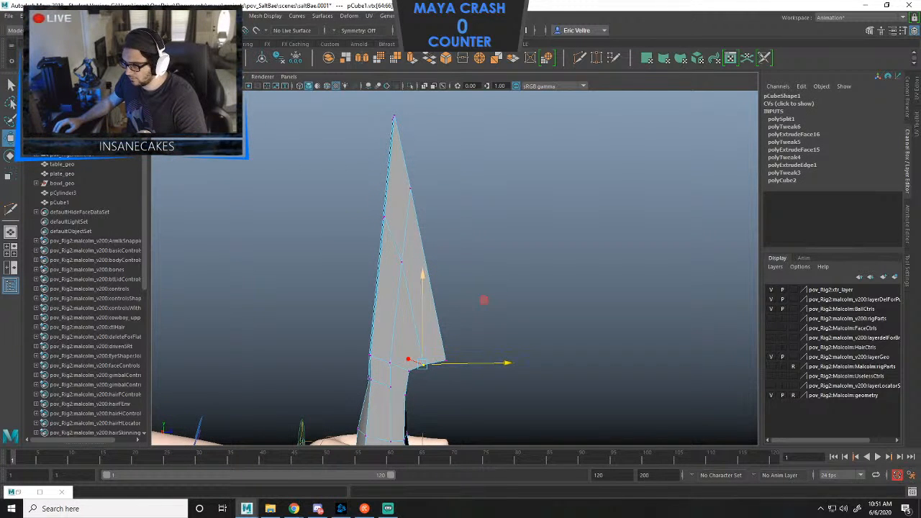
Lower the new loop's back-edge vertices along Y and push them outward along Z to bow the blade's back.
{"action": "mouse_move", "coordinate": [483, 300]}
{"action": "left_mouse_down", "text": "alt"}
{"action": "mouse_move", "coordinate": [461, 298]}
{"action": "mouse_move", "coordinate": [484, 296]}
{"action": "left_mouse_up", "text": "alt"}
{"action": "left_click_drag", "start_coordinate": [382, 223], "coordinate": [389, 227]}
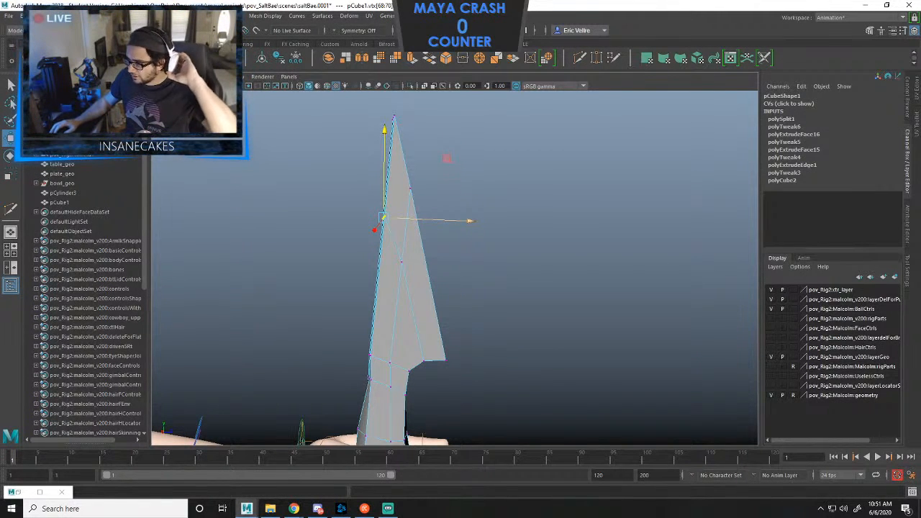
{"action": "left_click_drag", "start_coordinate": [384, 130], "coordinate": [384, 149]}
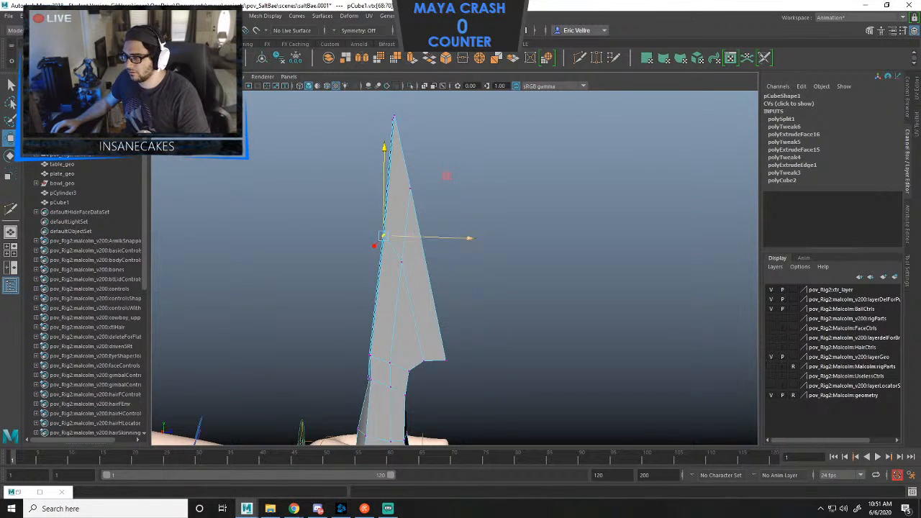
{"action": "left_click_drag", "start_coordinate": [470, 238], "coordinate": [429, 221]}
Pull the heel vertices inward along Z and push the upper cutting-edge vertices outward along Z.
{"action": "left_click_drag", "start_coordinate": [395, 196], "coordinate": [371, 235]}
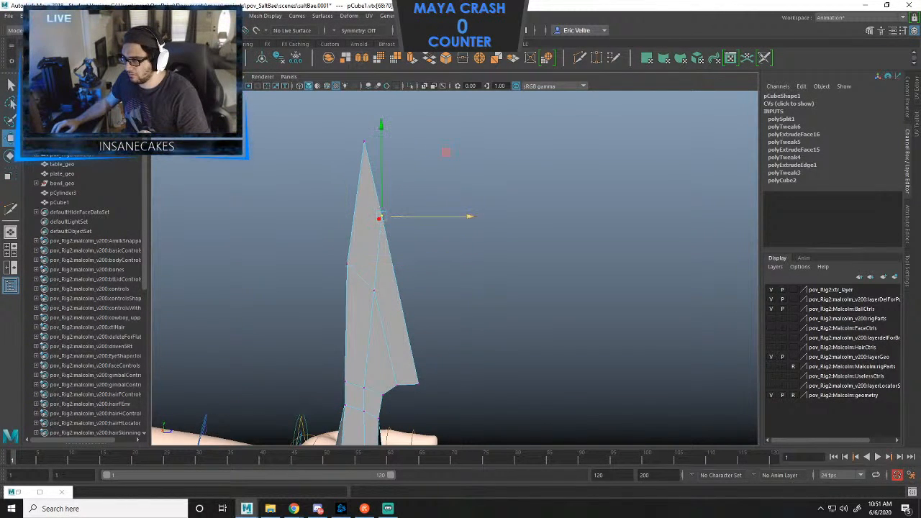
{"action": "left_click_drag", "start_coordinate": [424, 373], "coordinate": [385, 417]}
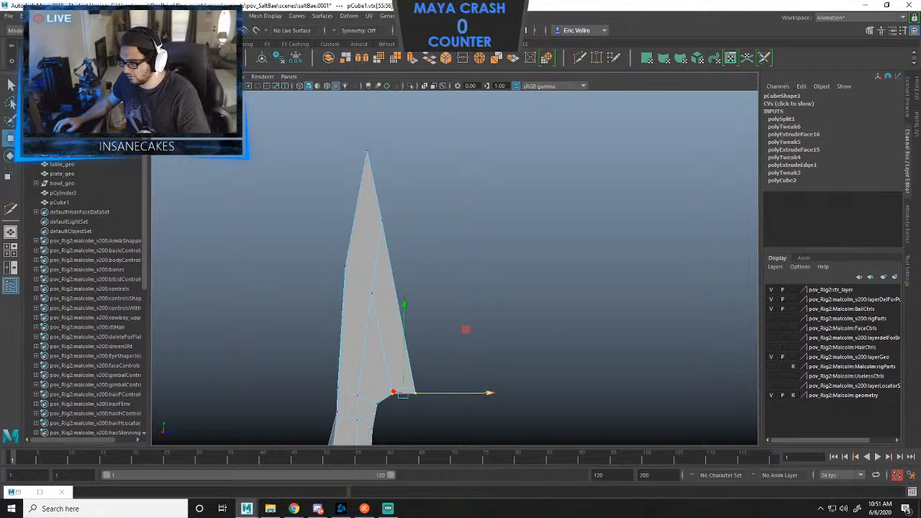
{"action": "mouse_move", "coordinate": [490, 393]}
{"action": "left_mouse_down"}
{"action": "mouse_move", "coordinate": [404, 400]}
{"action": "mouse_move", "coordinate": [485, 393]}
{"action": "left_mouse_up"}
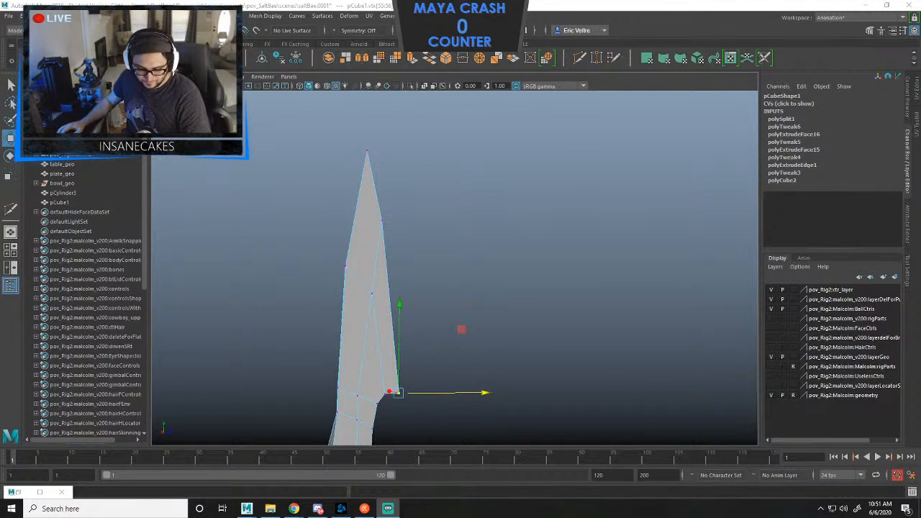
{"action": "left_click", "coordinate": [431, 242]}
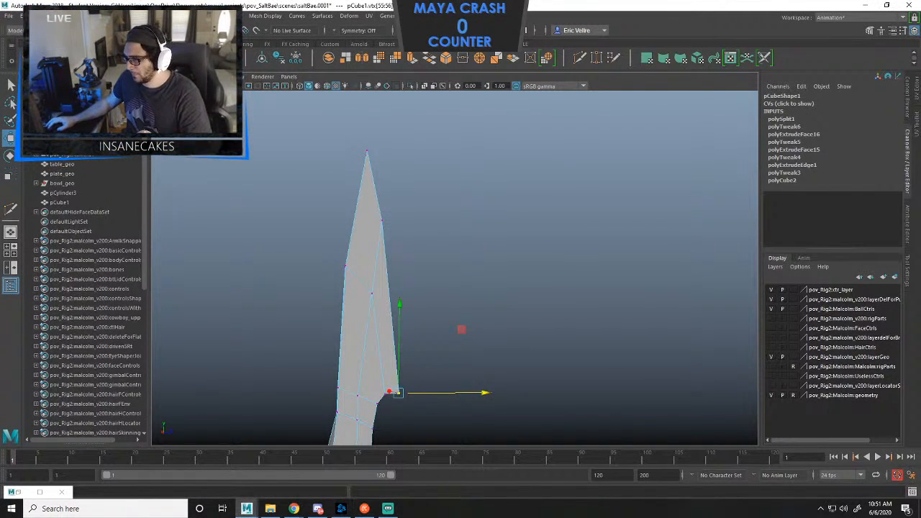
{"action": "left_click_drag", "start_coordinate": [431, 242], "coordinate": [379, 194]}
{"action": "left_click_drag", "start_coordinate": [467, 226], "coordinate": [501, 229]}
Shift the tip vertices and the loop's back-edge vertices along Z toward the cutting edge.
{"action": "left_click_drag", "start_coordinate": [353, 140], "coordinate": [385, 167]}
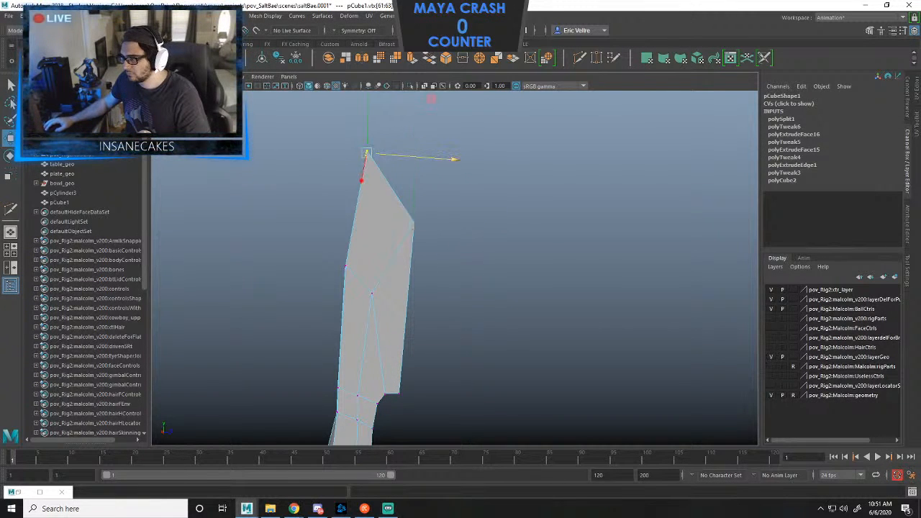
{"action": "left_click_drag", "start_coordinate": [452, 157], "coordinate": [471, 160]}
{"action": "left_click_drag", "start_coordinate": [319, 247], "coordinate": [356, 283]}
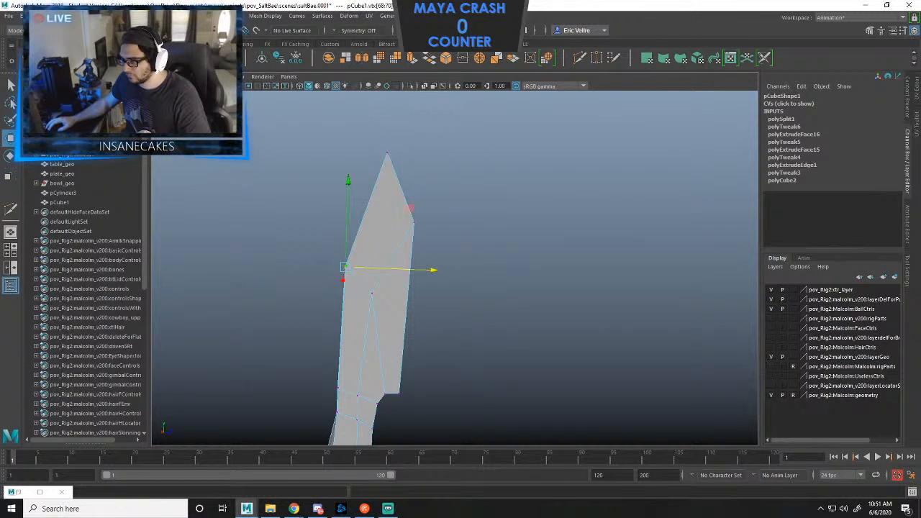
{"action": "left_click_drag", "start_coordinate": [432, 269], "coordinate": [505, 213]}
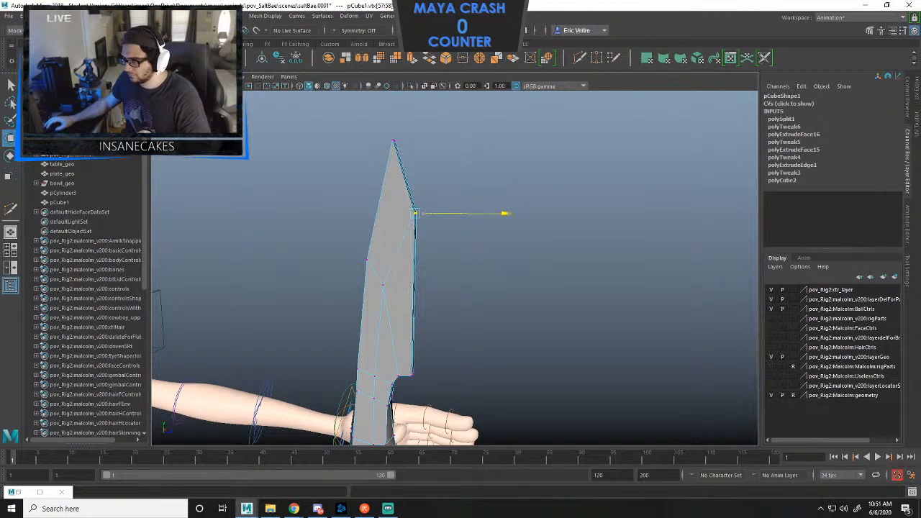
Lower the upper cutting-edge vertices slightly along Y.
{"action": "left_click_drag", "start_coordinate": [389, 187], "coordinate": [439, 237]}
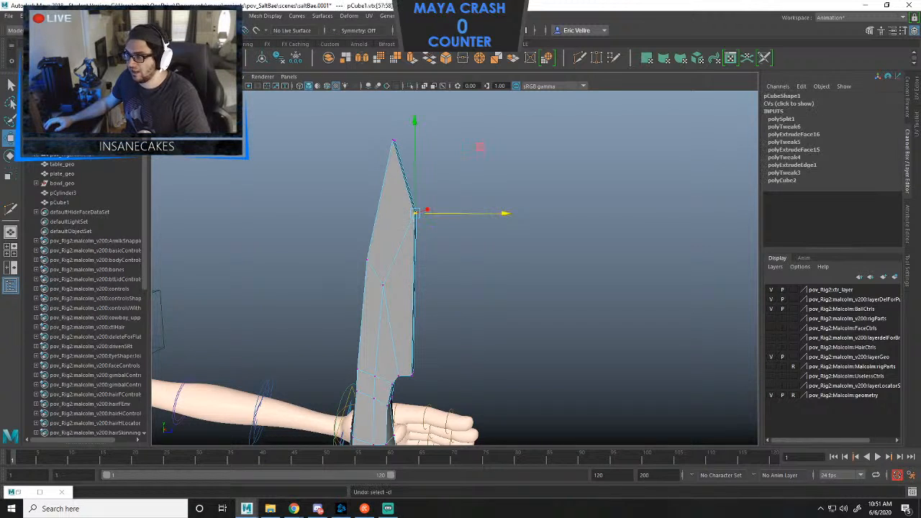
{"action": "left_click_drag", "start_coordinate": [415, 144], "coordinate": [414, 148]}
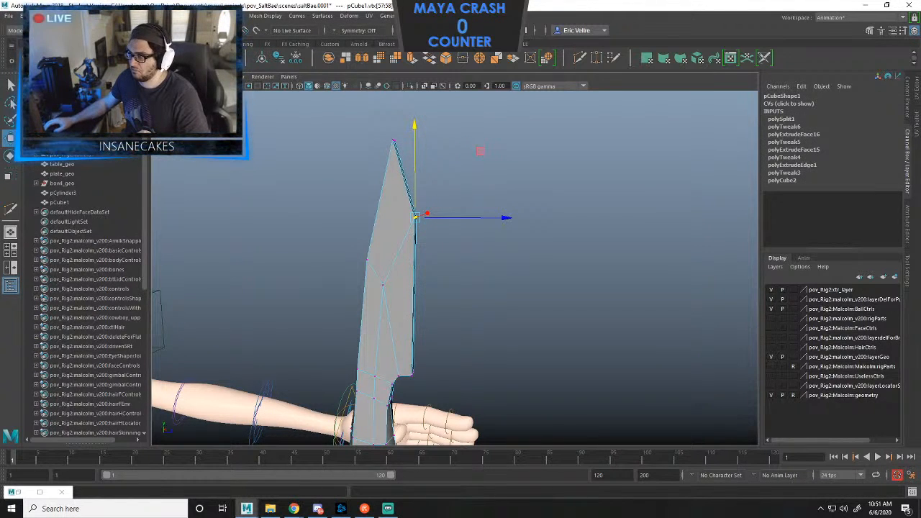
{"action": "left_click_drag", "start_coordinate": [427, 214], "coordinate": [397, 298], "text": "alt"}
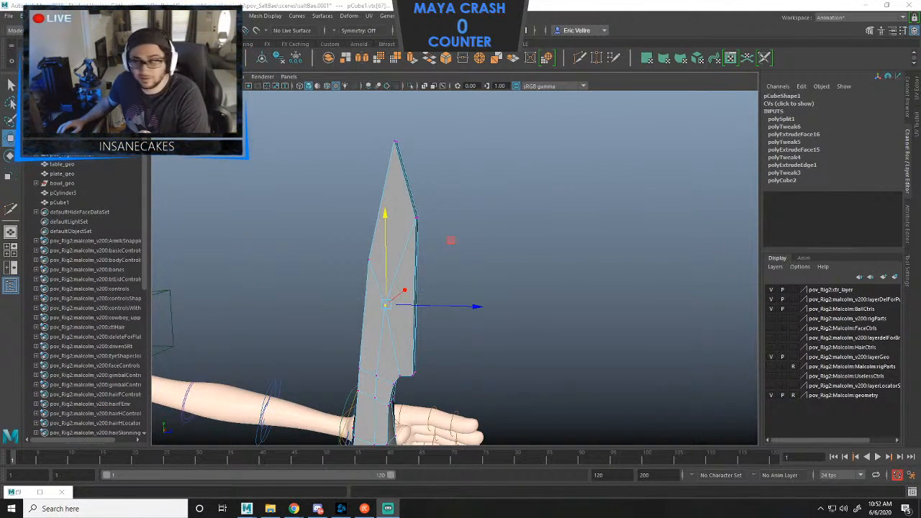
{"action": "left_click_drag", "start_coordinate": [453, 266], "coordinate": [413, 269], "text": "alt"}
Try to insert an edge loop close to the blade's cutting edge with the Multi-Cut tool, and undo it.
{"action": "key", "text": "y"}
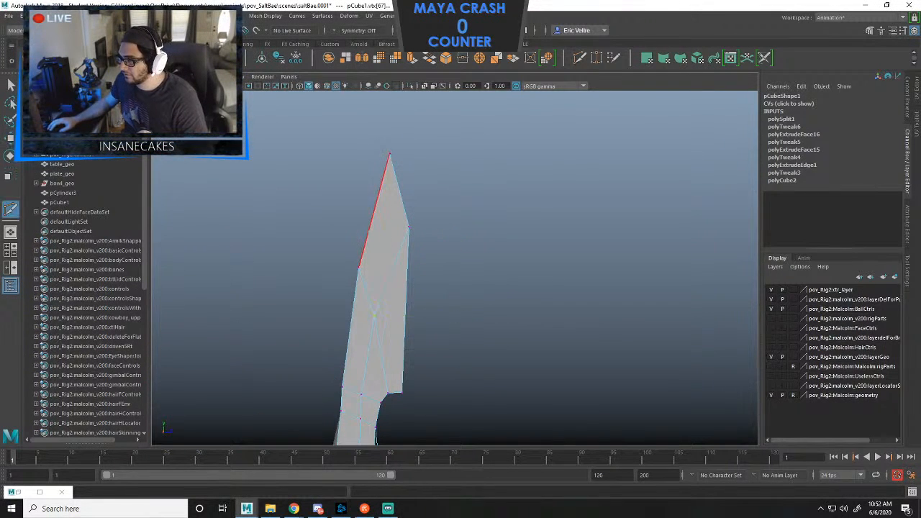
{"action": "left_click", "coordinate": [393, 392]}
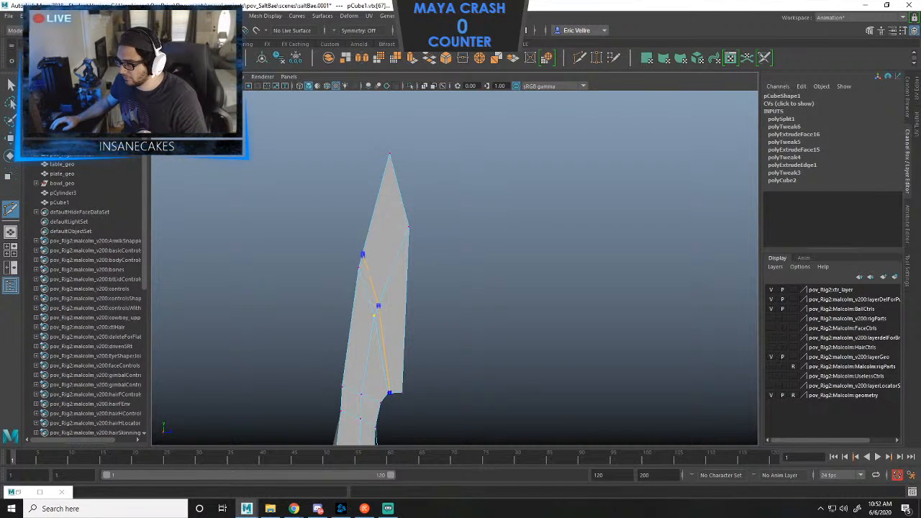
{"action": "left_click", "coordinate": [388, 277]}
{"action": "left_click", "coordinate": [372, 218]}
{"action": "left_click_drag", "start_coordinate": [372, 218], "coordinate": [374, 212]}
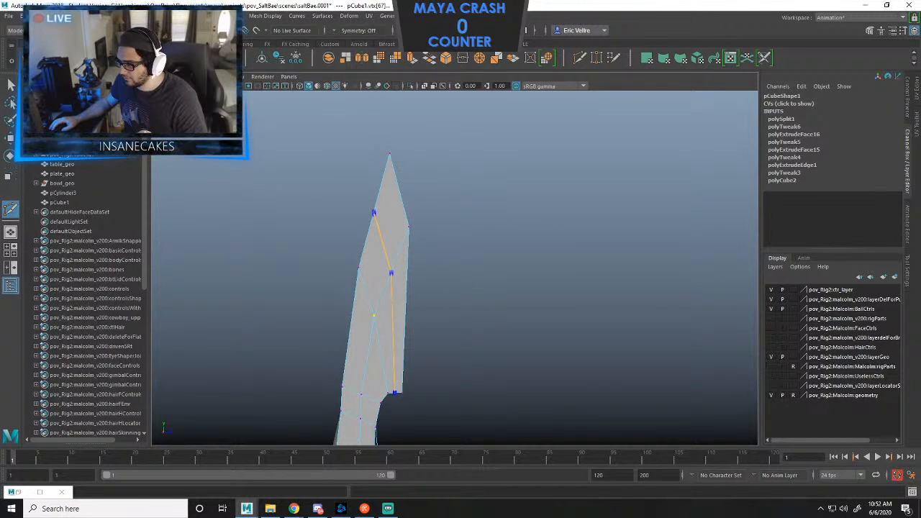
{"action": "key", "text": "Return"}
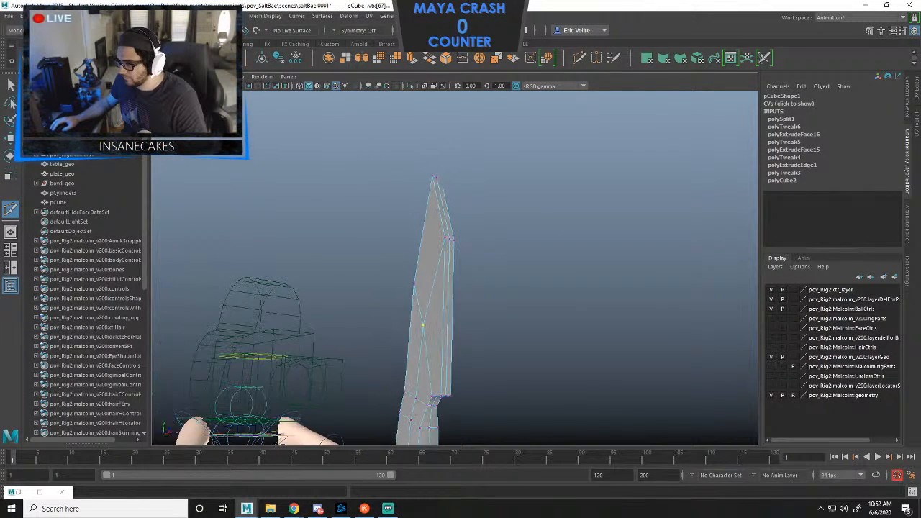
{"action": "key", "text": "ctrl+z"}
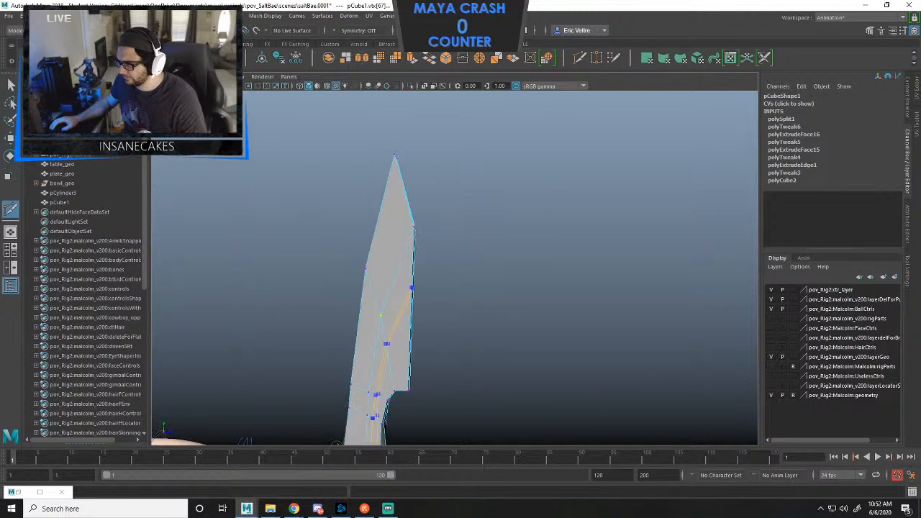
Insert an edge loop across the upper blade, from the back to the cutting edge, with the Multi-Cut tool.
{"action": "key", "text": "ctrl+z"}
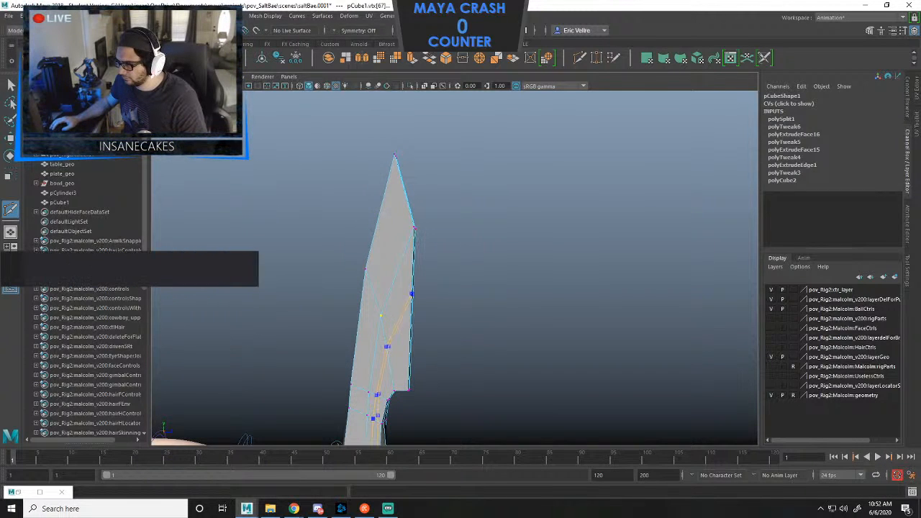
{"action": "key", "text": "ctrl+z"}
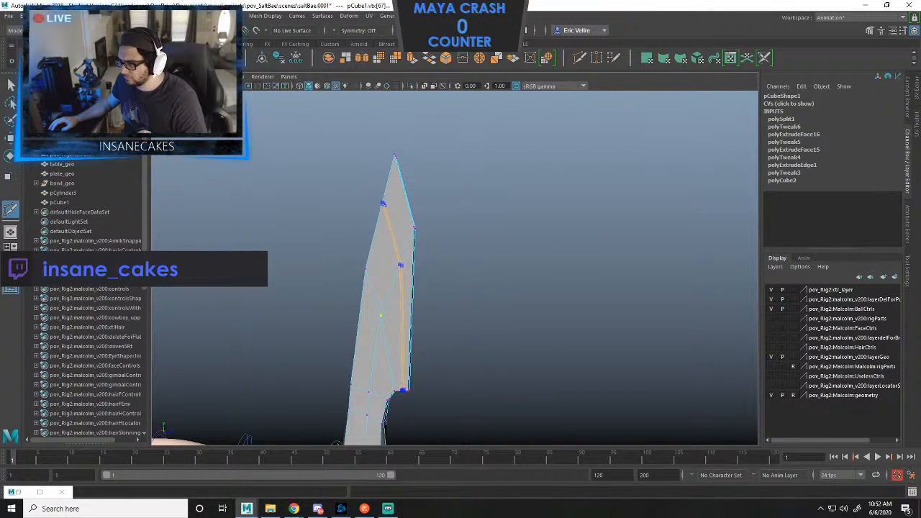
{"action": "key", "text": "ctrl+z"}
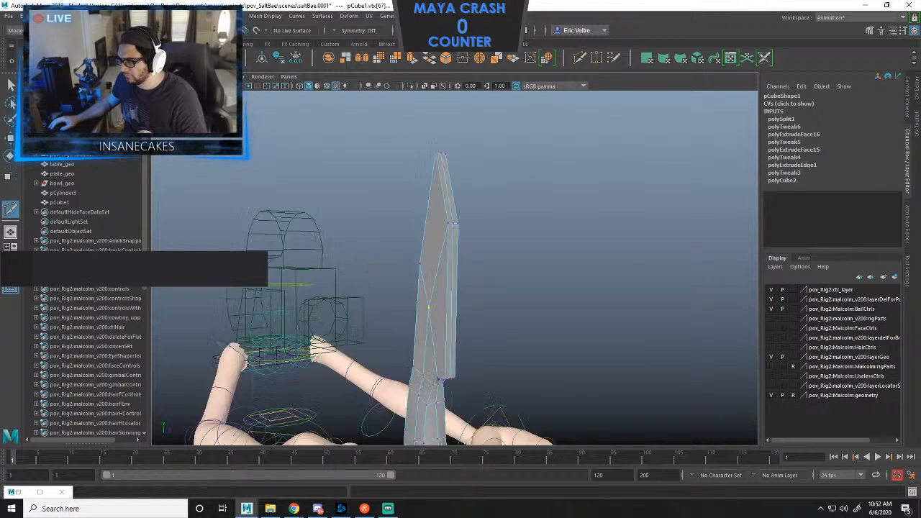
{"action": "left_click_drag", "start_coordinate": [244, 363], "coordinate": [196, 363], "text": "alt"}
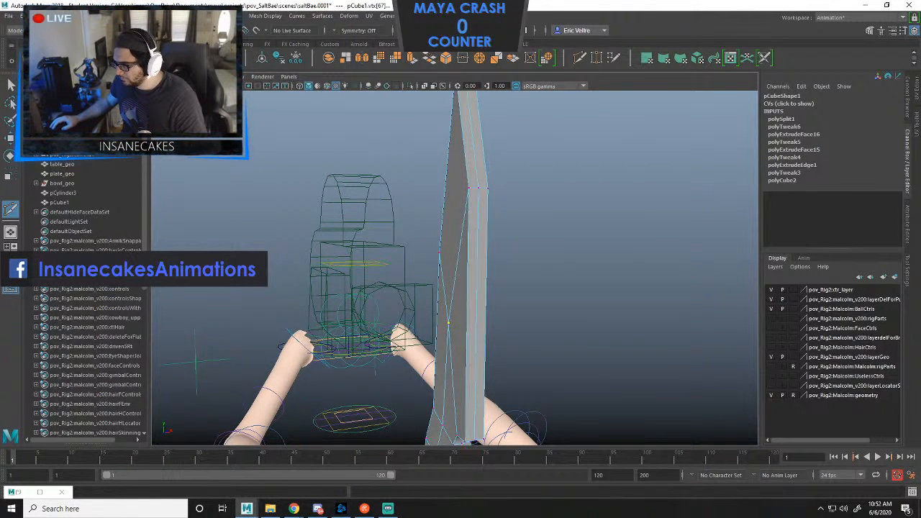
{"action": "left_click", "coordinate": [467, 317]}
{"action": "scroll", "coordinate": [487, 316], "scroll_direction": "up", "scroll_amount": 5}
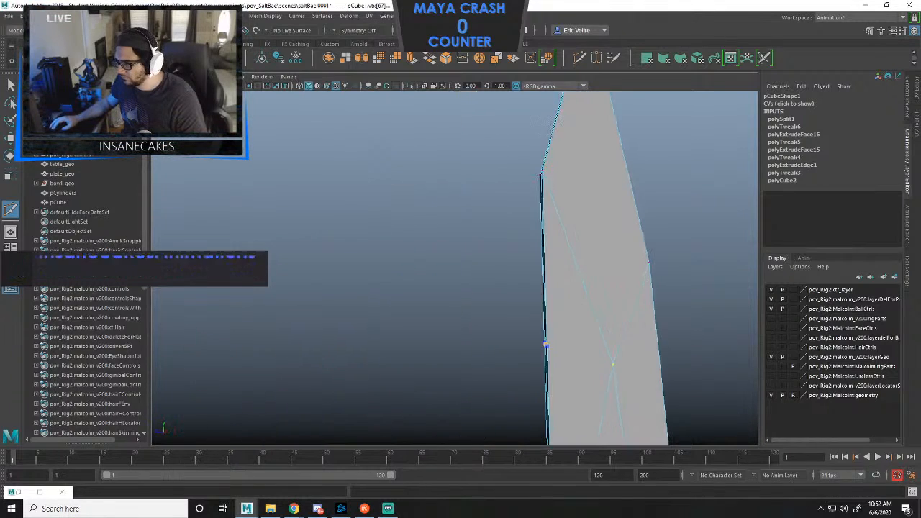
{"action": "left_click_drag", "start_coordinate": [486, 316], "coordinate": [553, 141], "text": "alt"}
{"action": "left_click", "coordinate": [569, 175]}
{"action": "scroll", "coordinate": [568, 175], "scroll_direction": "down", "scroll_amount": 5}
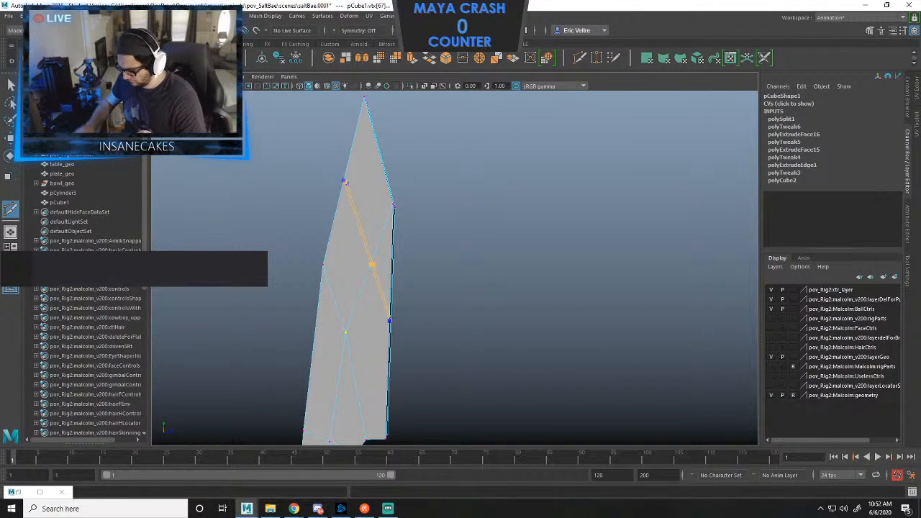
{"action": "key", "text": "q"}
Move the new loop's cutting-edge vertices outward along Z and down along Y.
{"action": "left_click_drag", "start_coordinate": [432, 259], "coordinate": [446, 246], "text": "alt"}
{"action": "left_click_drag", "start_coordinate": [446, 246], "coordinate": [436, 283]}
{"action": "key", "text": "w"}
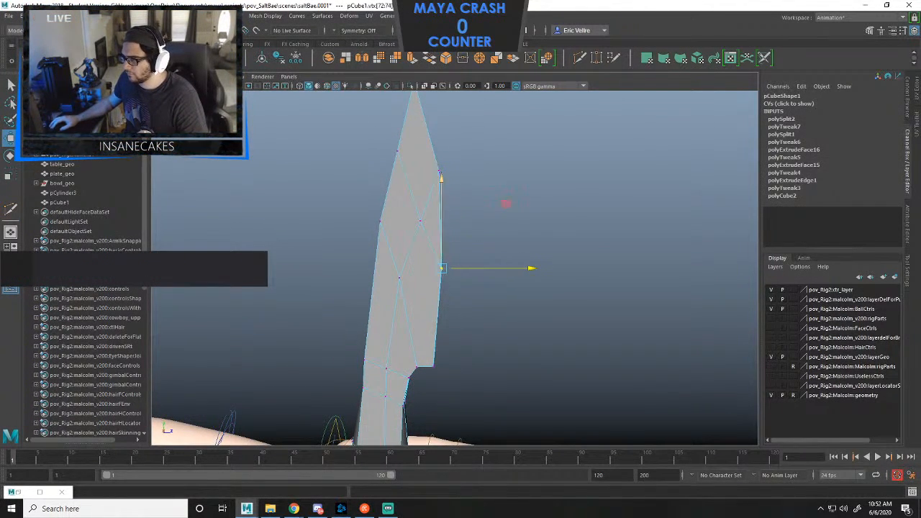
{"action": "middle_click_drag", "start_coordinate": [506, 204], "coordinate": [507, 142]}
{"action": "left_click_drag", "start_coordinate": [529, 211], "coordinate": [478, 237]}
Select the edges along the blade's cutting edge and narrow them along X.
{"action": "right_click_drag", "start_coordinate": [475, 241], "coordinate": [478, 213]}
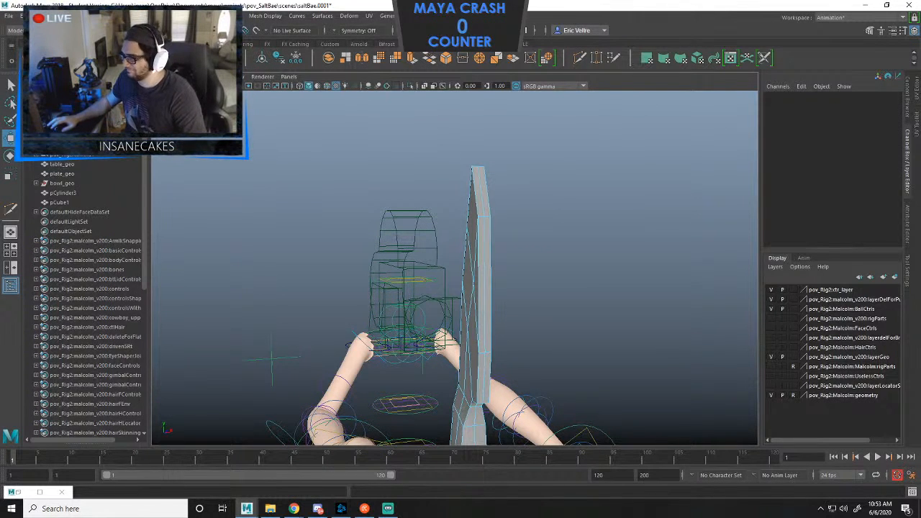
{"action": "left_click", "coordinate": [491, 288]}
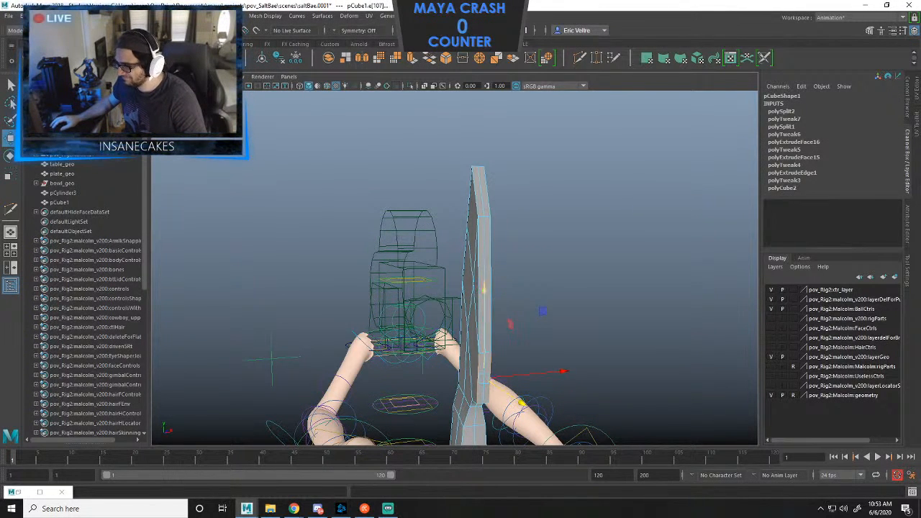
{"action": "left_click", "coordinate": [479, 288]}
{"action": "key", "text": "r"}
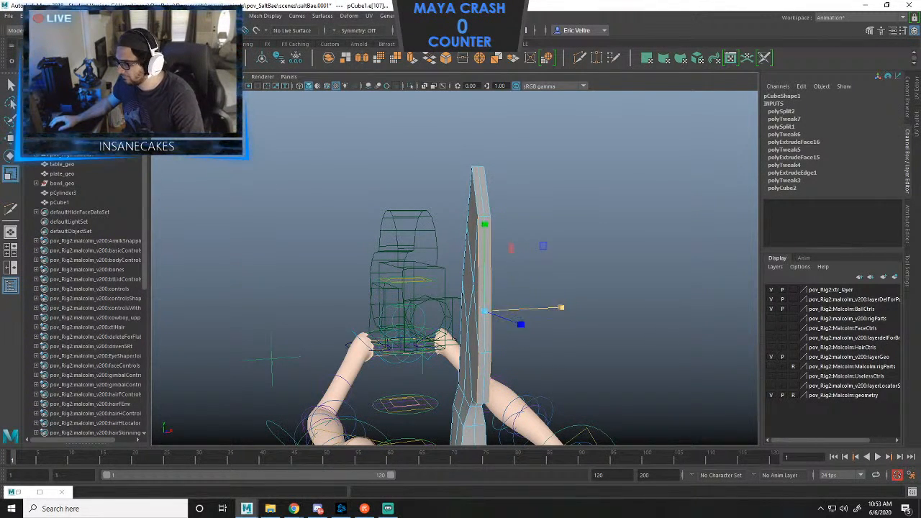
{"action": "left_click_drag", "start_coordinate": [561, 308], "coordinate": [446, 263]}
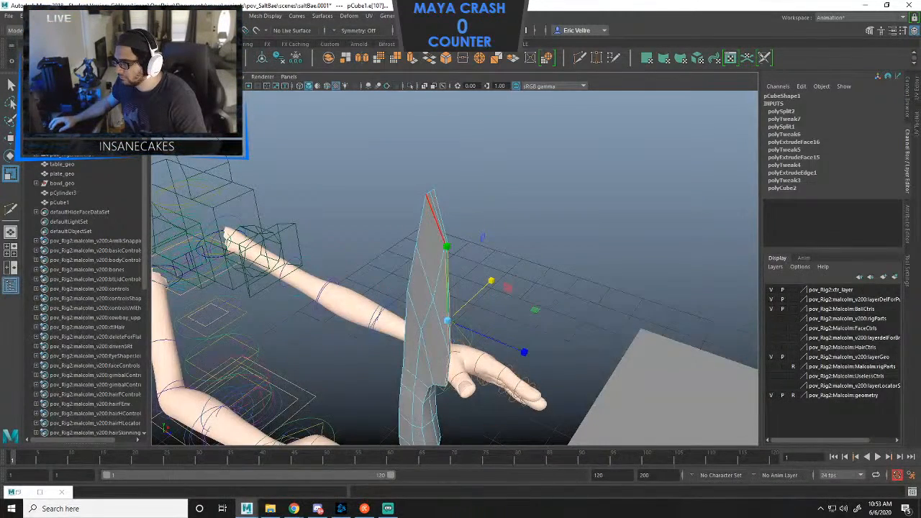
Scale the vertices at the upper corner of the cutting edge.
{"action": "right_click_drag", "start_coordinate": [423, 200], "coordinate": [378, 200]}
{"action": "left_click_drag", "start_coordinate": [435, 232], "coordinate": [459, 256]}
{"action": "left_click", "coordinate": [445, 163]}
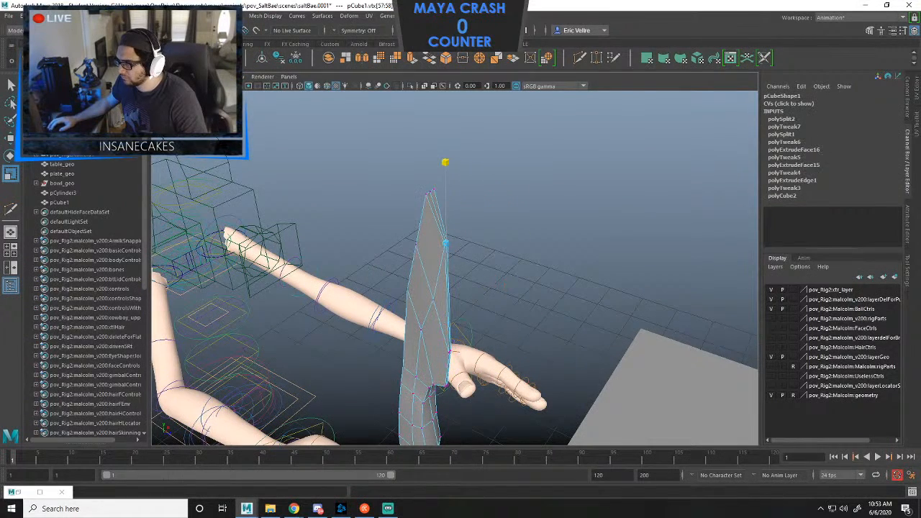
{"action": "left_click_drag", "start_coordinate": [455, 197], "coordinate": [456, 197]}
{"action": "left_click_drag", "start_coordinate": [475, 162], "coordinate": [266, 140]}
Shift the lower mid-blade side vertices along Z toward the cutting edge, and undo their move along Y.
{"action": "right_click_drag", "start_coordinate": [267, 140], "coordinate": [252, 142], "text": "alt"}
{"action": "left_click_drag", "start_coordinate": [252, 142], "coordinate": [489, 164], "text": "alt"}
{"action": "middle_click_drag", "start_coordinate": [489, 164], "coordinate": [535, 69], "text": "alt"}
{"action": "left_click", "coordinate": [447, 285]}
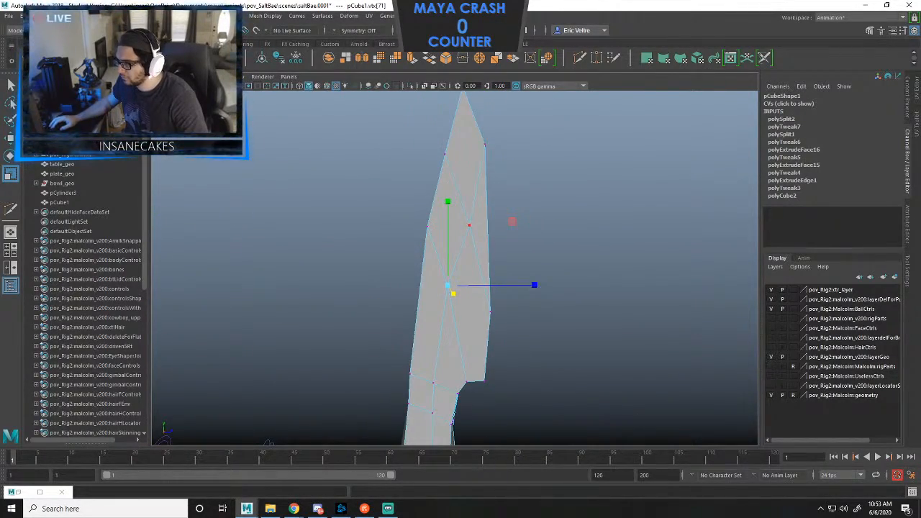
{"action": "left_click_drag", "start_coordinate": [543, 270], "coordinate": [386, 289], "text": "alt"}
{"action": "right_click_drag", "start_coordinate": [387, 289], "coordinate": [462, 297], "text": "alt"}
{"action": "left_click_drag", "start_coordinate": [462, 298], "coordinate": [494, 218], "text": "alt"}
{"action": "key", "text": "w"}
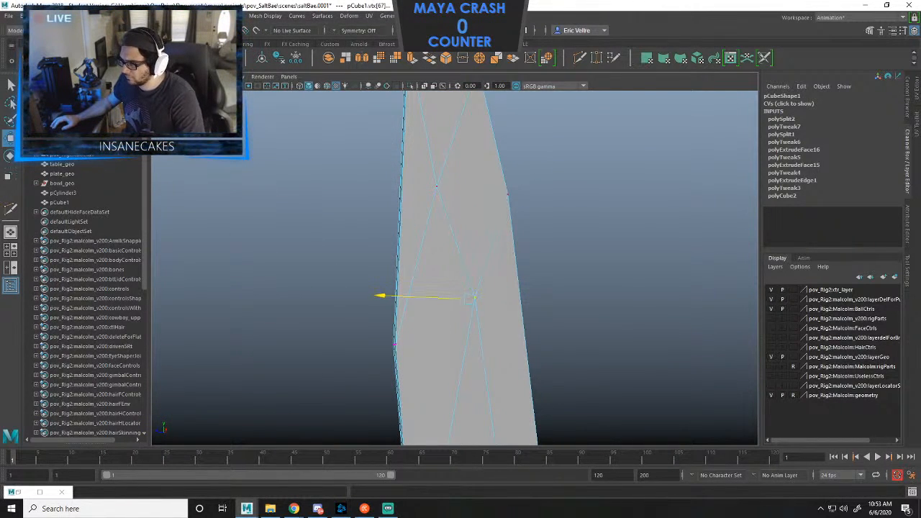
{"action": "scroll", "coordinate": [450, 295], "scroll_direction": "down", "scroll_amount": 3}
{"action": "left_click_drag", "start_coordinate": [468, 302], "coordinate": [452, 287], "text": "alt"}
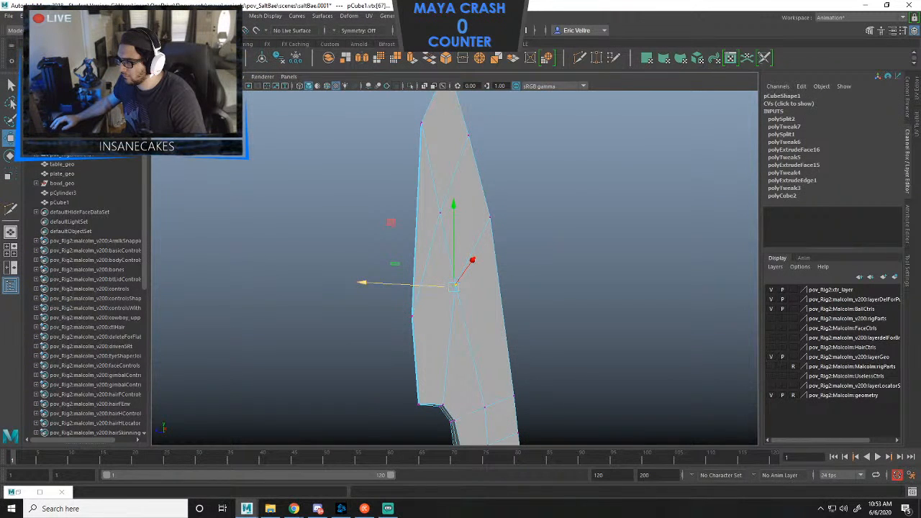
{"action": "key", "text": "ctrl+z"}
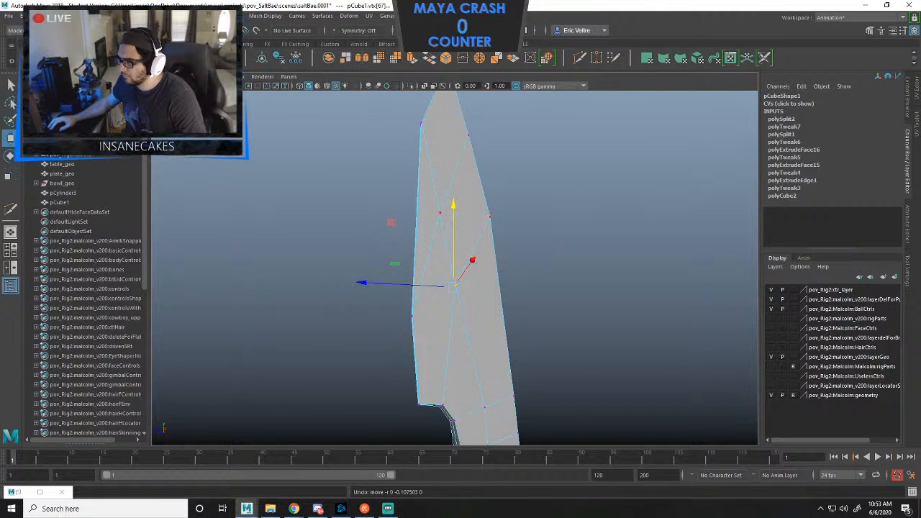
Shift both pairs of mid-blade side vertices along Z toward the blade's back and scale them along X.
{"action": "left_click_drag", "start_coordinate": [427, 179], "coordinate": [468, 303]}
{"action": "mouse_move", "coordinate": [468, 303]}
{"action": "left_mouse_down", "text": "alt"}
{"action": "mouse_move", "coordinate": [633, 296]}
{"action": "mouse_move", "coordinate": [471, 299]}
{"action": "left_mouse_up", "text": "alt"}
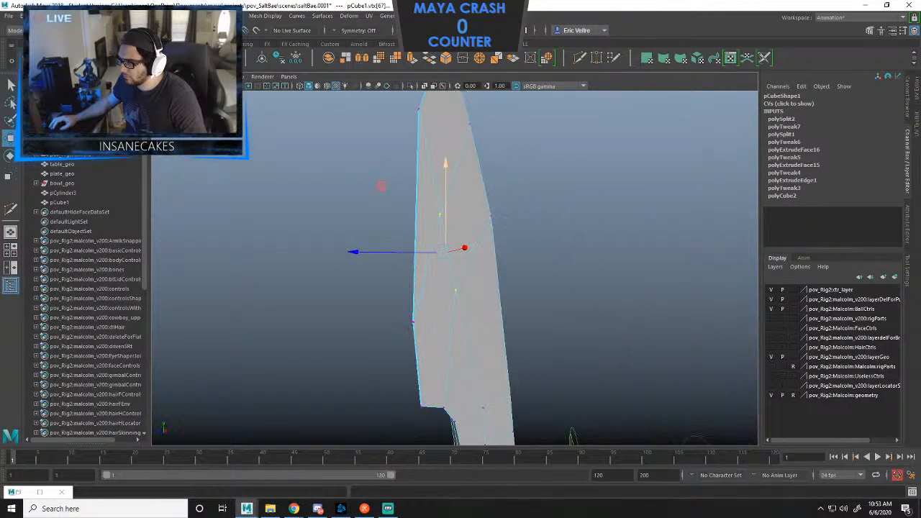
{"action": "left_click_drag", "start_coordinate": [352, 252], "coordinate": [358, 252]}
{"action": "key", "text": "ctrl+z"}
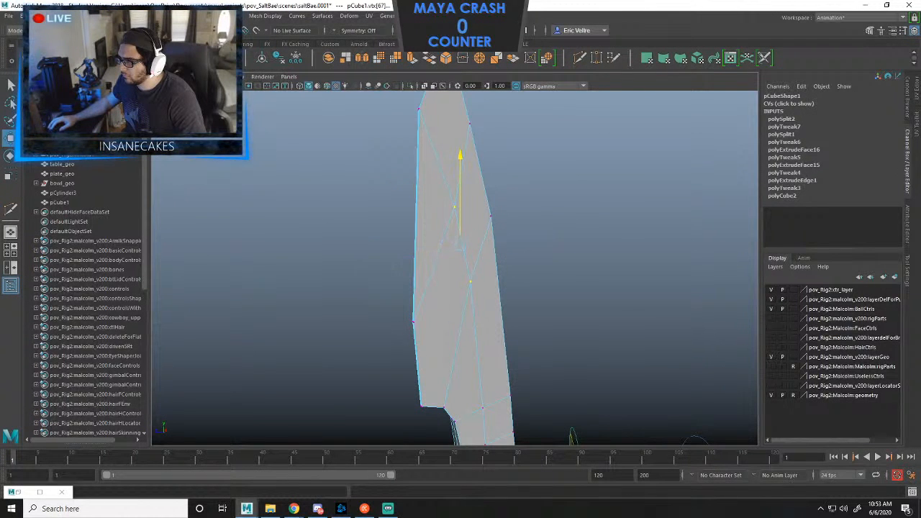
{"action": "key", "text": "ctrl+z"}
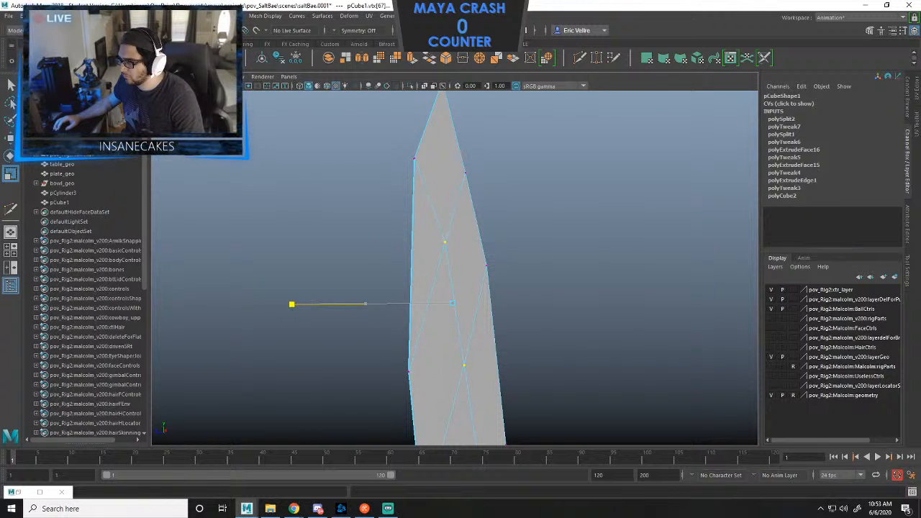
{"action": "left_click_drag", "start_coordinate": [374, 302], "coordinate": [527, 303], "text": "alt"}
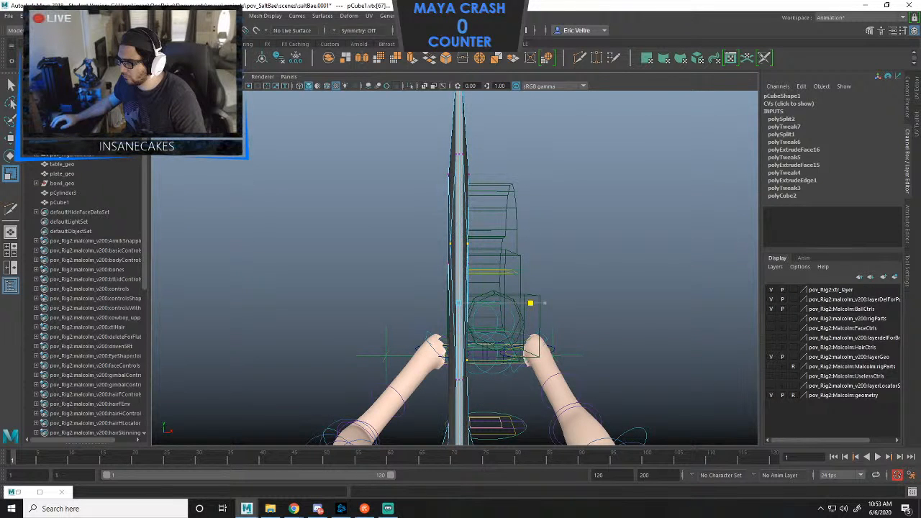
{"action": "left_click_drag", "start_coordinate": [417, 295], "coordinate": [550, 289], "text": "alt"}
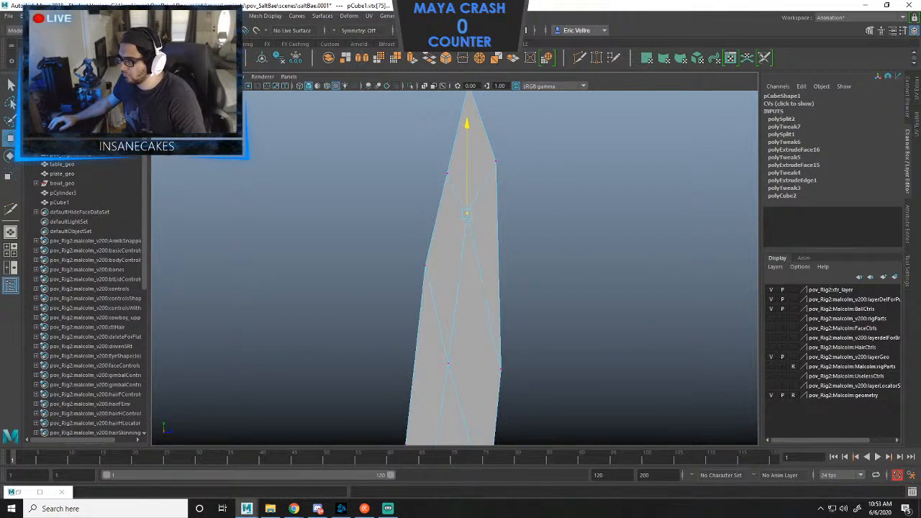
Raise the upper mid-blade vertices along Y, and scale them and the neighbouring back vertices along X.
{"action": "left_click_drag", "start_coordinate": [544, 228], "coordinate": [417, 229], "text": "alt"}
{"action": "key", "text": "r"}
{"action": "left_click_drag", "start_coordinate": [546, 213], "coordinate": [649, 213]}
{"action": "left_click_drag", "start_coordinate": [445, 281], "coordinate": [515, 284]}
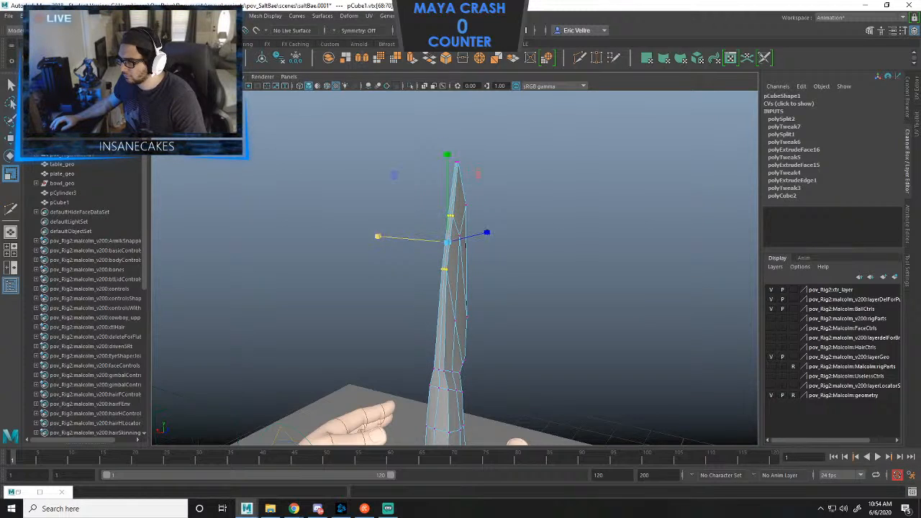
Select the edges running along the blade's cutting edge, move them slightly outward along Z, and return to object mode.
{"action": "left_click_drag", "start_coordinate": [461, 245], "coordinate": [173, 232], "text": "alt"}
{"action": "right_click_drag", "start_coordinate": [172, 232], "coordinate": [244, 235], "text": "alt"}
{"action": "middle_click_drag", "start_coordinate": [244, 234], "coordinate": [285, 144], "text": "alt"}
{"action": "left_click_drag", "start_coordinate": [285, 144], "coordinate": [302, 130], "text": "alt"}
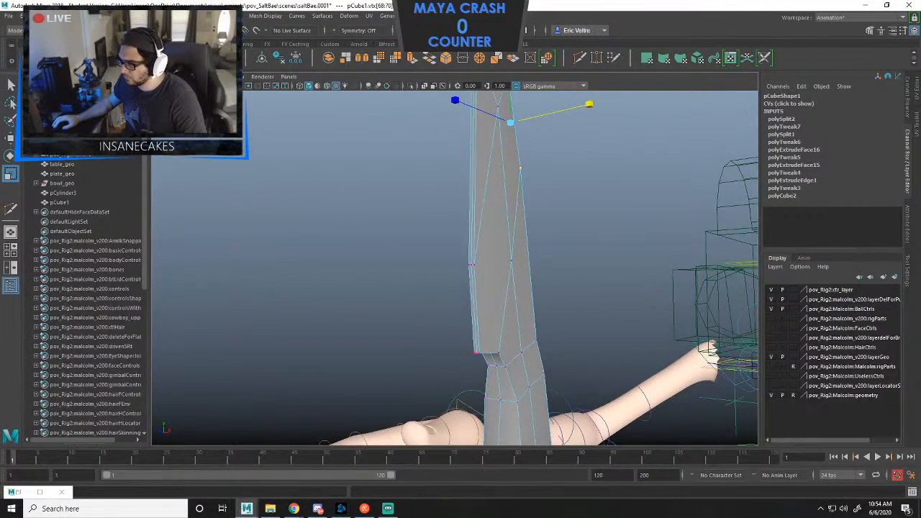
{"action": "left_click", "coordinate": [475, 352]}
{"action": "scroll", "coordinate": [477, 338], "scroll_direction": "up", "scroll_amount": 2}
{"action": "right_click", "coordinate": [481, 286]}
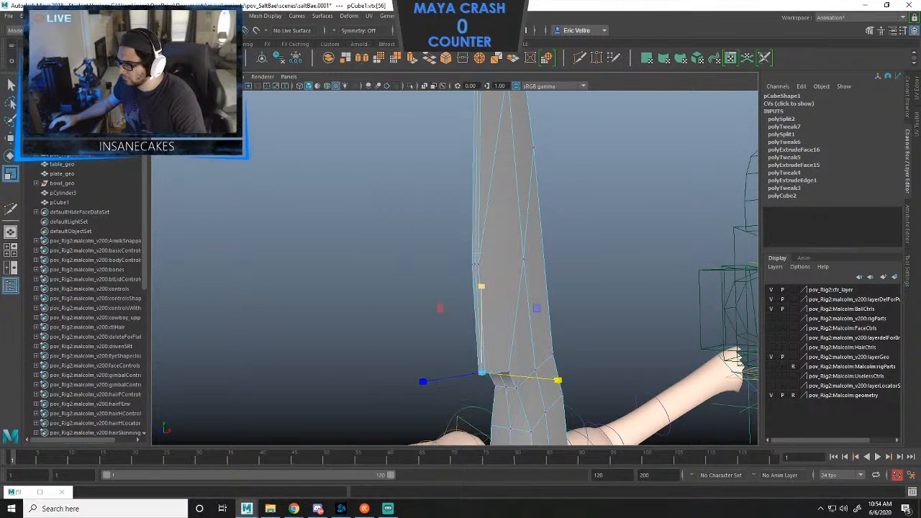
{"action": "left_click", "coordinate": [478, 288]}
{"action": "left_click", "coordinate": [473, 216], "text": "shift"}
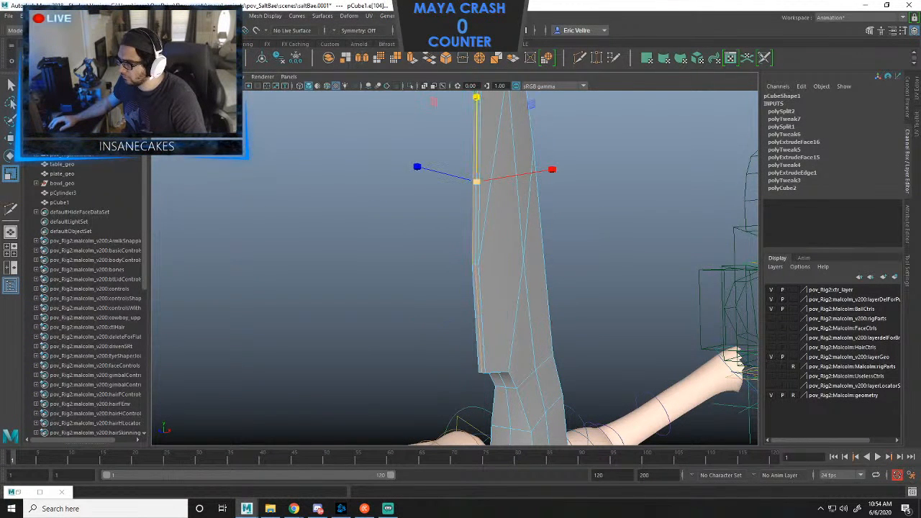
{"action": "key", "text": "ctrl+z"}
{"action": "left_click", "coordinate": [474, 216], "text": "shift"}
{"action": "middle_click_drag", "start_coordinate": [512, 180], "coordinate": [512, 331], "text": "alt"}
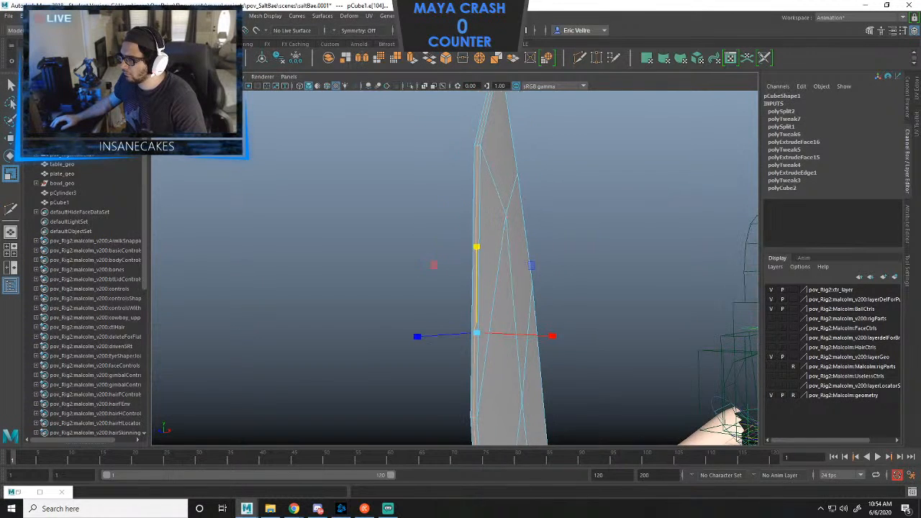
{"action": "middle_click_drag", "start_coordinate": [488, 124], "coordinate": [486, 178], "text": "alt"}
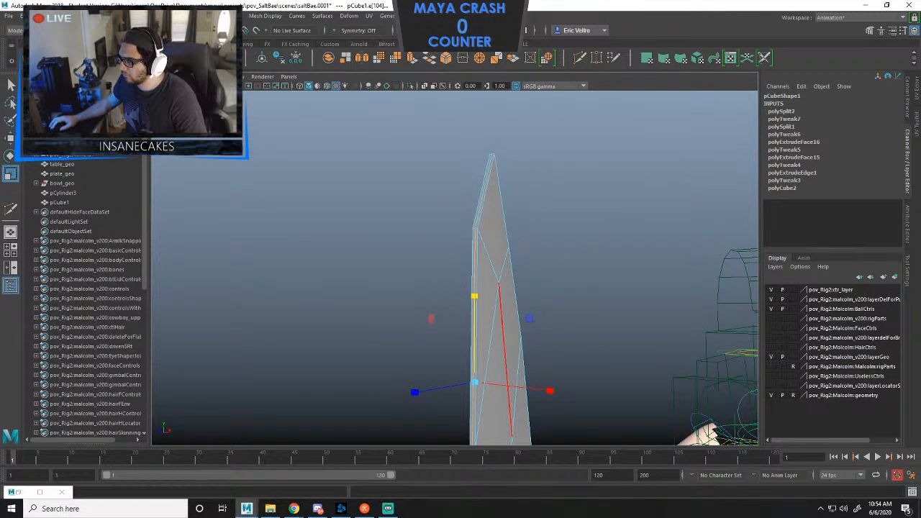
{"action": "left_click_drag", "start_coordinate": [506, 345], "coordinate": [459, 342], "text": "alt"}
{"action": "left_click_drag", "start_coordinate": [366, 386], "coordinate": [359, 386]}
{"action": "middle_click_drag", "start_coordinate": [359, 386], "coordinate": [366, 210], "text": "alt"}
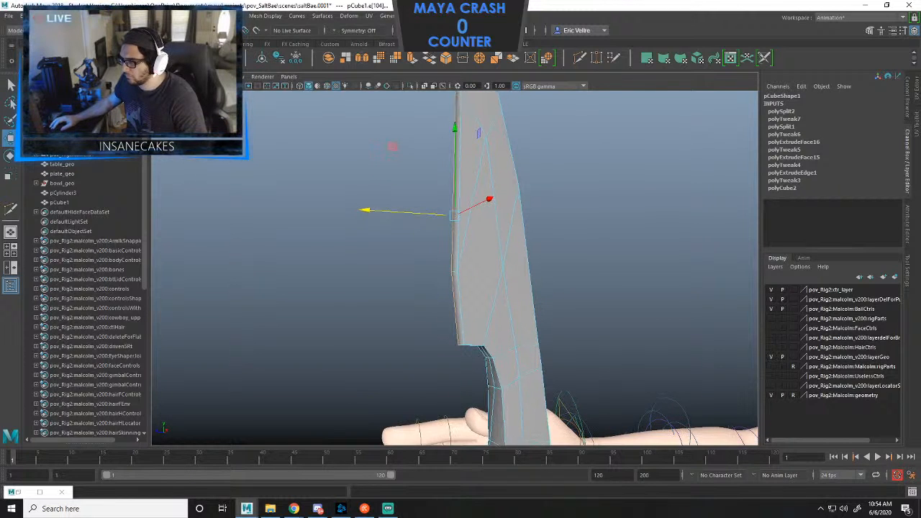
{"action": "left_click_drag", "start_coordinate": [366, 210], "coordinate": [361, 209]}
{"action": "left_click_drag", "start_coordinate": [450, 127], "coordinate": [713, 189]}
{"action": "right_click_drag", "start_coordinate": [462, 193], "coordinate": [484, 151]}
Lower the vertices at the bend in the blade's back along Y and return to object mode.
{"action": "left_click_drag", "start_coordinate": [485, 150], "coordinate": [165, 205], "text": "alt"}
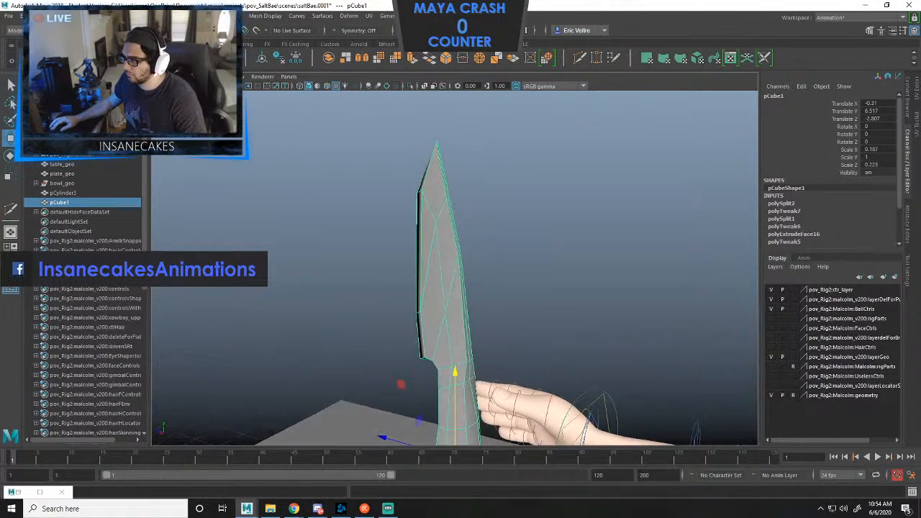
{"action": "right_click", "coordinate": [461, 232]}
{"action": "right_click_drag", "start_coordinate": [461, 232], "coordinate": [416, 232]}
{"action": "left_click_drag", "start_coordinate": [416, 231], "coordinate": [462, 268], "text": "alt"}
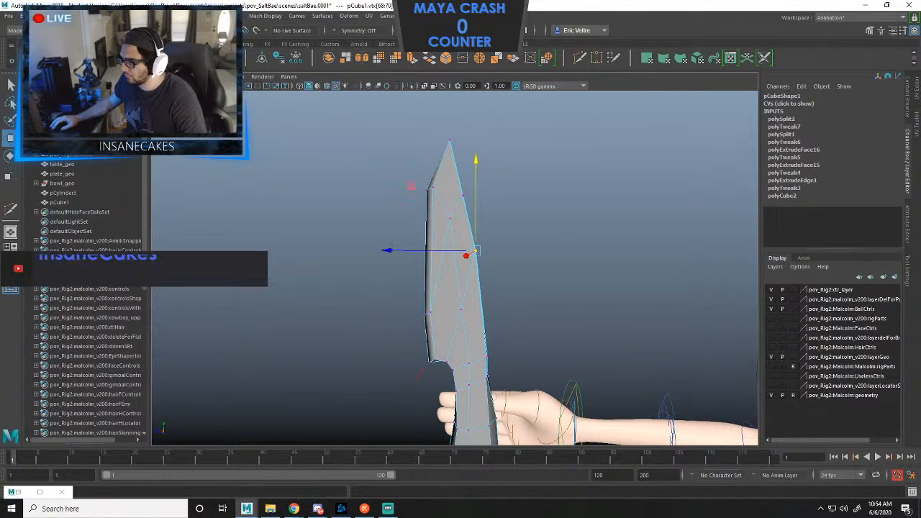
{"action": "left_click_drag", "start_coordinate": [476, 161], "coordinate": [475, 171]}
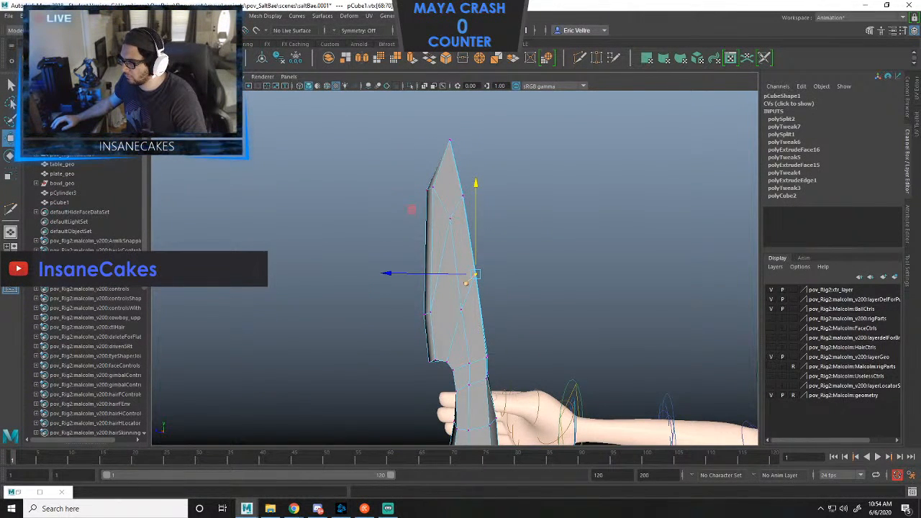
{"action": "right_click_drag", "start_coordinate": [442, 233], "coordinate": [465, 216]}
{"action": "scroll", "coordinate": [465, 215], "scroll_direction": "down", "scroll_amount": 3}
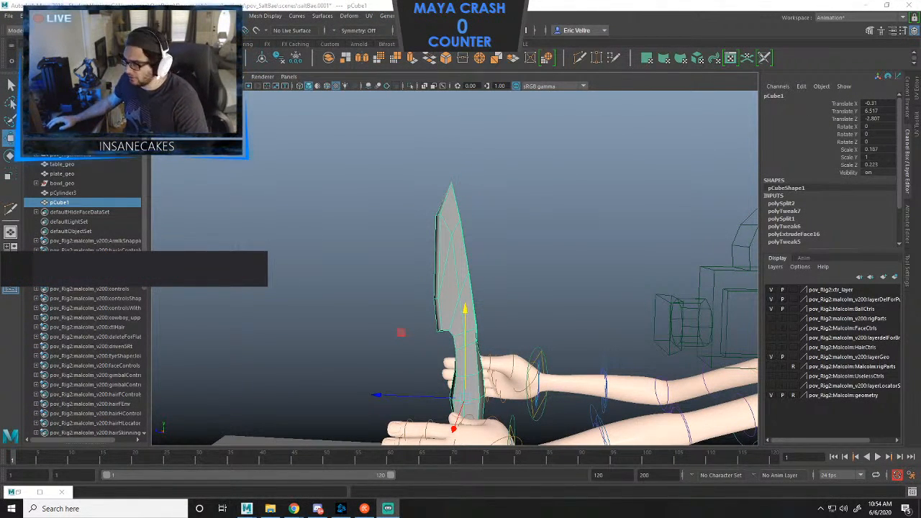
Select all the handle's vertices and scale them along X to make the handle thinner.
{"action": "left_click_drag", "start_coordinate": [431, 245], "coordinate": [564, 284], "text": "alt"}
{"action": "right_click_drag", "start_coordinate": [458, 232], "coordinate": [410, 231]}
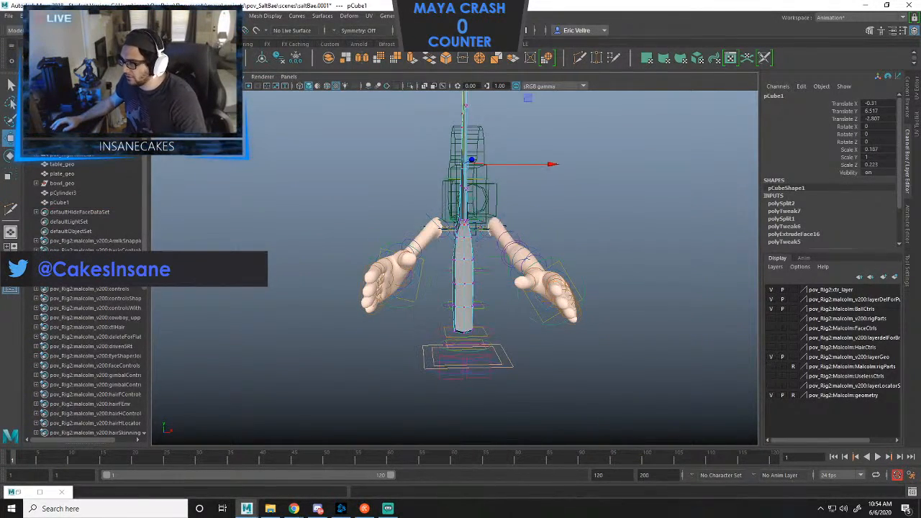
{"action": "left_click_drag", "start_coordinate": [413, 234], "coordinate": [399, 217], "text": "alt"}
{"action": "left_click_drag", "start_coordinate": [506, 234], "coordinate": [429, 359]}
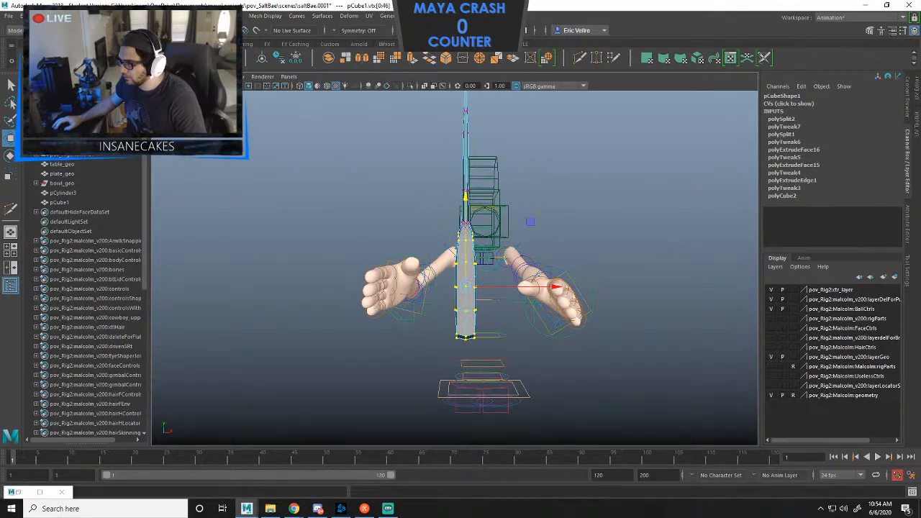
{"action": "mouse_move", "coordinate": [553, 287]}
{"action": "left_mouse_down"}
{"action": "mouse_move", "coordinate": [519, 287]}
{"action": "mouse_move", "coordinate": [701, 309]}
{"action": "mouse_move", "coordinate": [812, 306]}
{"action": "mouse_move", "coordinate": [569, 294]}
{"action": "left_mouse_up"}
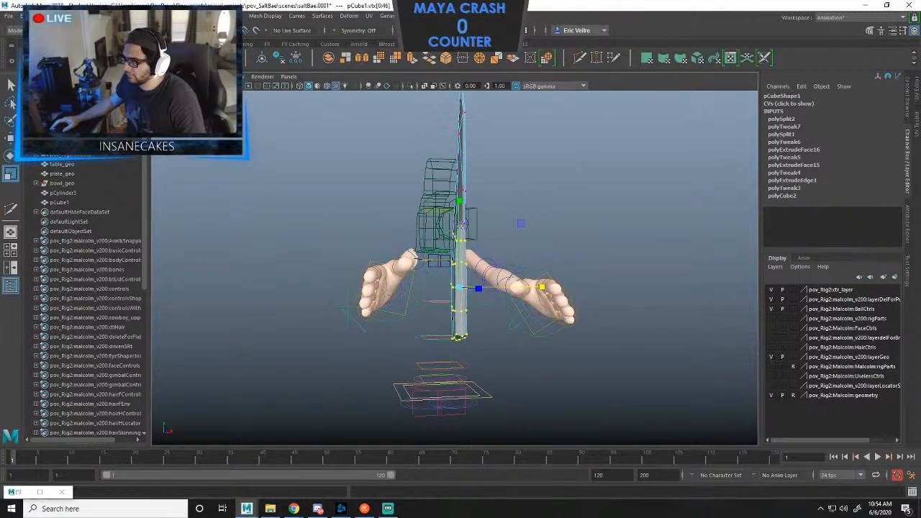
Return to object mode, deselect the knife and check its shape from several angles.
{"action": "right_click_drag", "start_coordinate": [460, 130], "coordinate": [508, 115]}
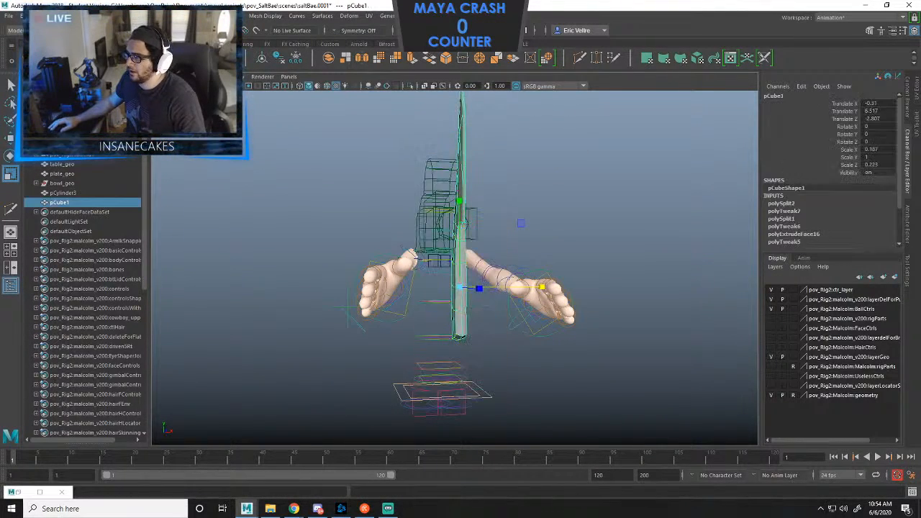
{"action": "left_click", "coordinate": [541, 136]}
{"action": "left_click_drag", "start_coordinate": [504, 216], "coordinate": [288, 234], "text": "alt"}
{"action": "left_click", "coordinate": [464, 244]}
{"action": "right_click_drag", "start_coordinate": [463, 242], "coordinate": [468, 243]}
{"action": "mouse_move", "coordinate": [467, 243]}
{"action": "left_mouse_down", "text": "alt"}
{"action": "mouse_move", "coordinate": [432, 245]}
{"action": "mouse_move", "coordinate": [453, 248]}
{"action": "left_mouse_up", "text": "alt"}
{"action": "key", "text": "ctrl+F9"}
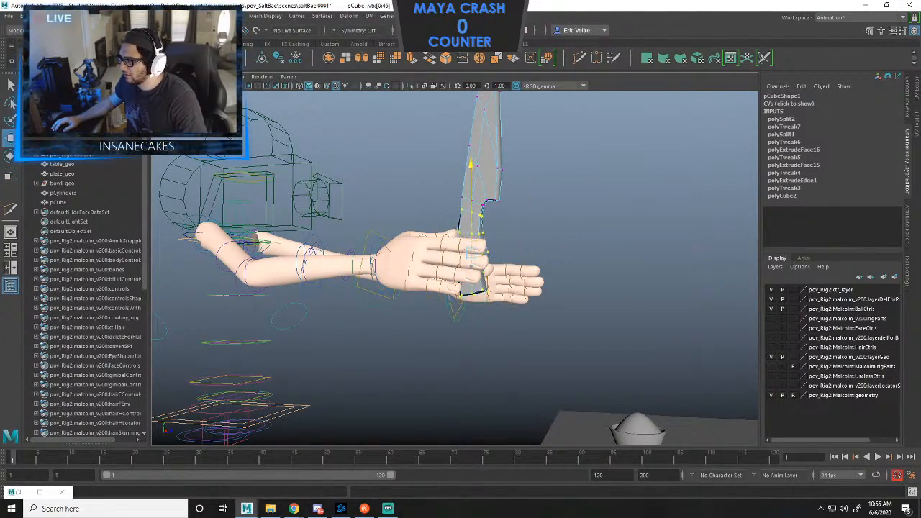
{"action": "left_click_drag", "start_coordinate": [453, 248], "coordinate": [302, 257], "text": "alt"}
{"action": "key", "text": "F8"}
{"action": "left_click", "coordinate": [648, 180]}
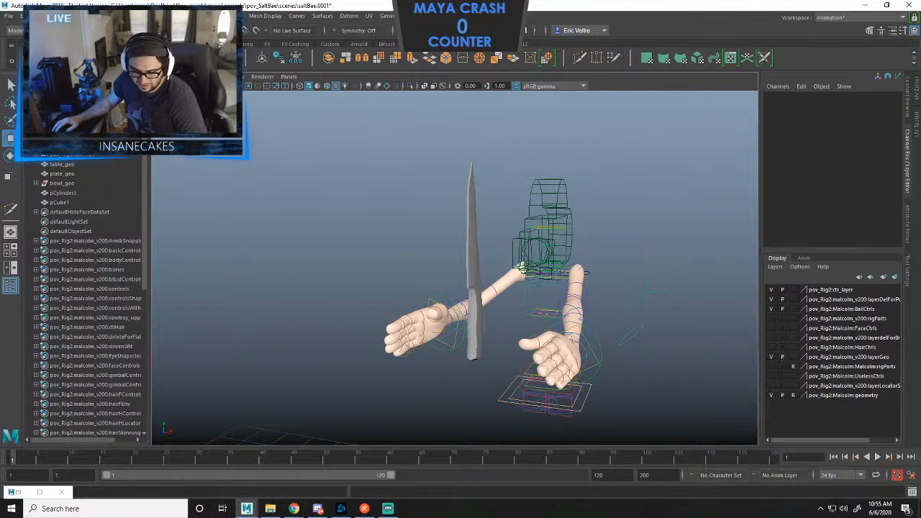
Move the knife to about -1.042 in X and 6.375 in Y so its handle sits at the rig's hand.
{"action": "left_click_drag", "start_coordinate": [302, 256], "coordinate": [389, 256], "text": "alt"}
{"action": "left_click", "coordinate": [479, 215]}
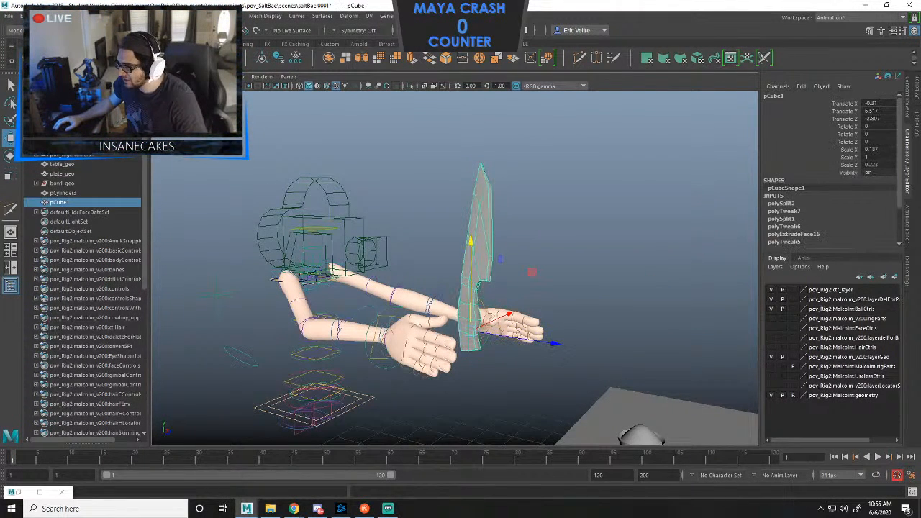
{"action": "left_click_drag", "start_coordinate": [531, 272], "coordinate": [490, 252]}
{"action": "left_click_drag", "start_coordinate": [431, 288], "coordinate": [504, 288], "text": "alt"}
{"action": "left_click_drag", "start_coordinate": [467, 430], "coordinate": [504, 430], "text": "alt"}
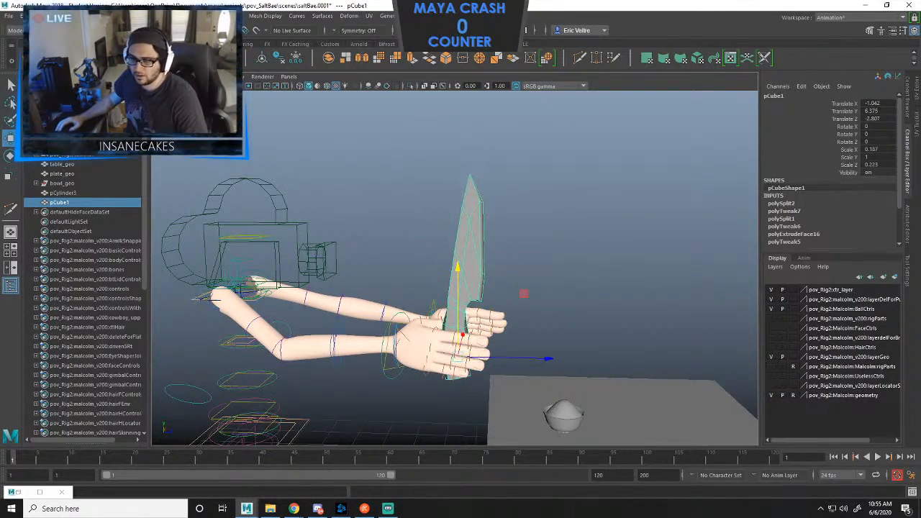
Rename the steak mesh as steak_geo and the knife mesh as knife_geo.
{"action": "left_click", "coordinate": [565, 416]}
{"action": "left_click_drag", "start_coordinate": [461, 288], "coordinate": [417, 244], "text": "alt"}
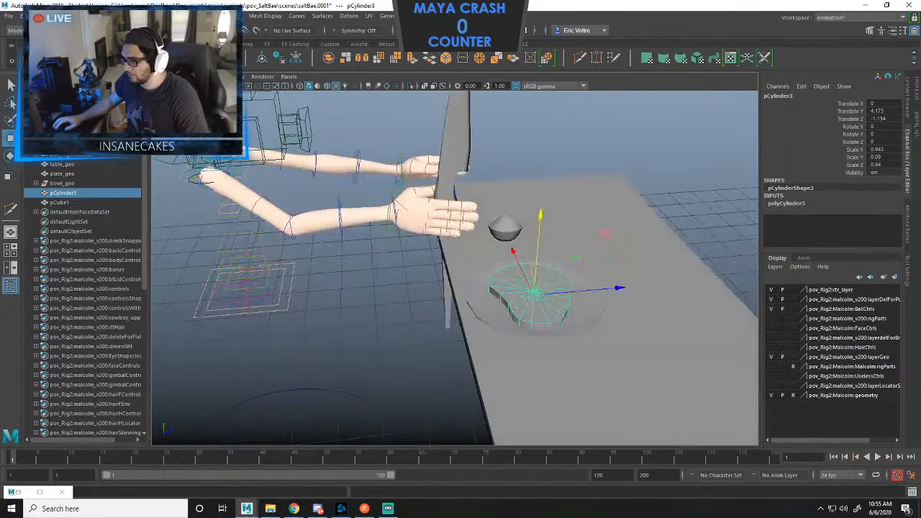
{"action": "double_click", "coordinate": [63, 192]}
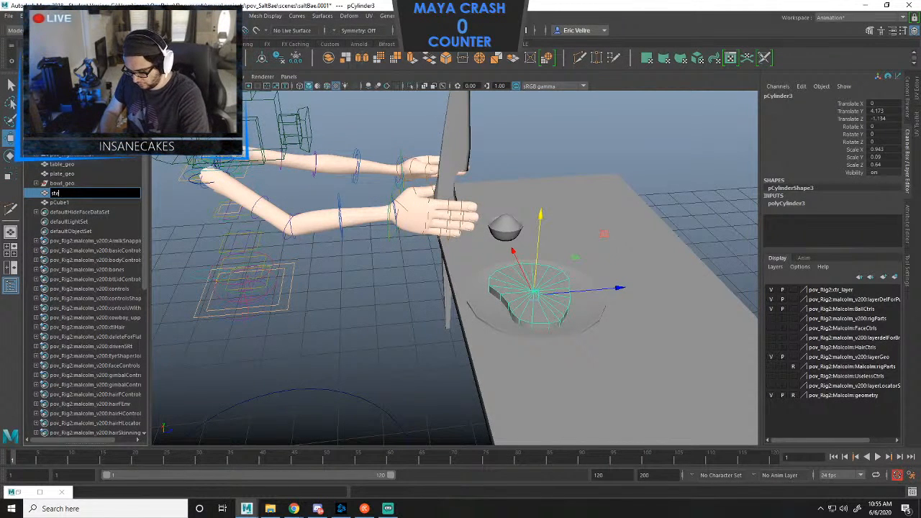
{"action": "type", "text": "steak"}
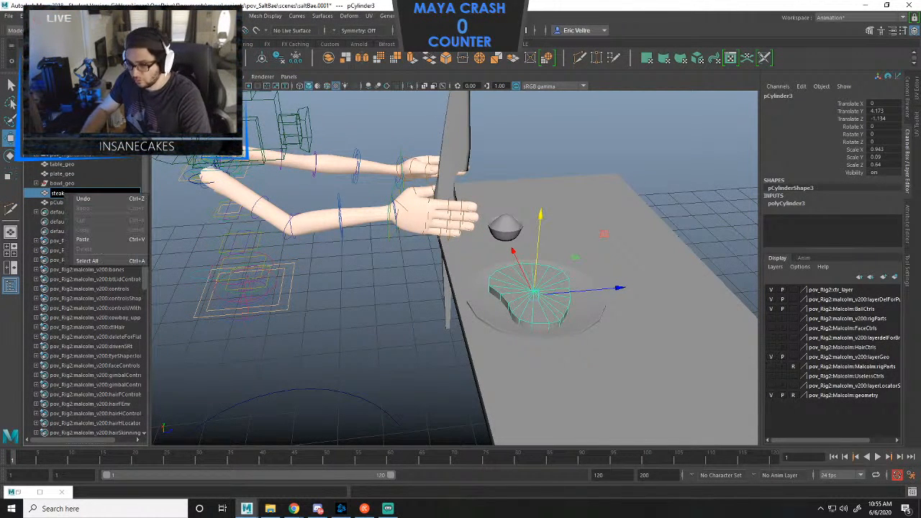
{"action": "left_click", "coordinate": [58, 193]}
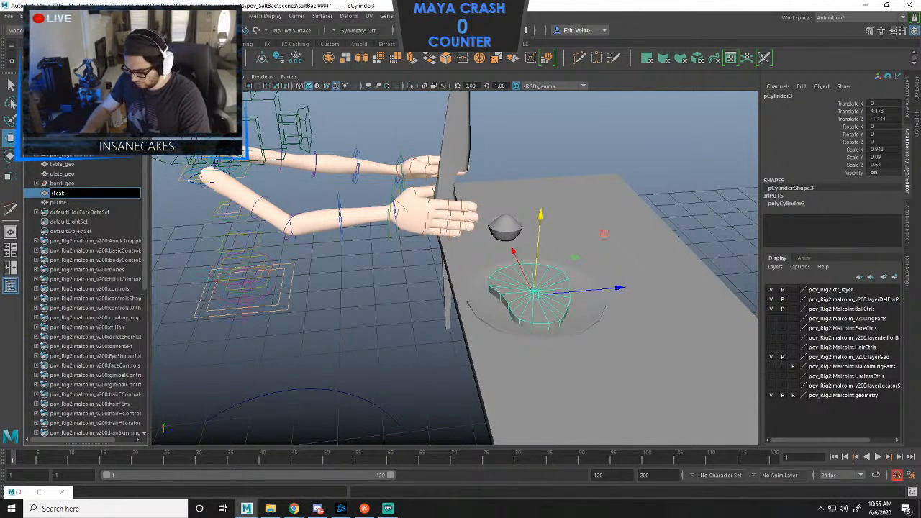
{"action": "type", "text": "_geo"}
{"action": "key", "text": "Tab"}
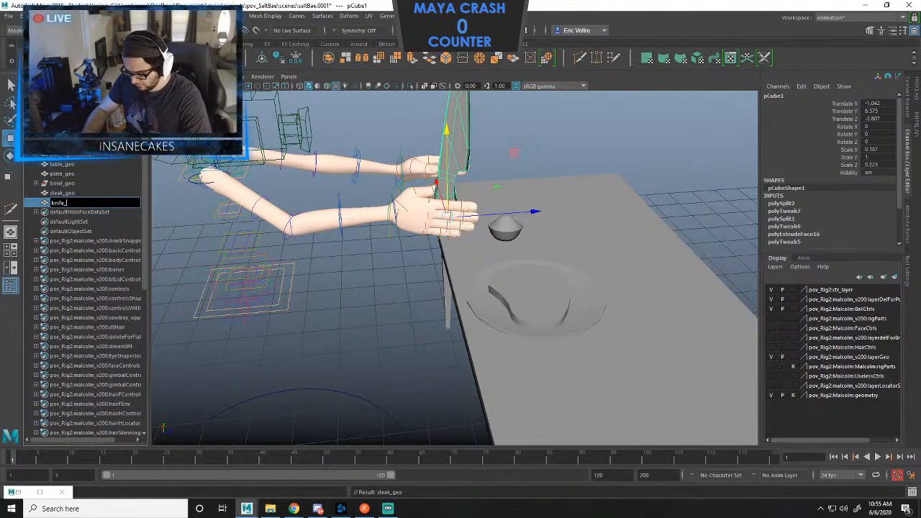
{"action": "key", "text": "Return"}
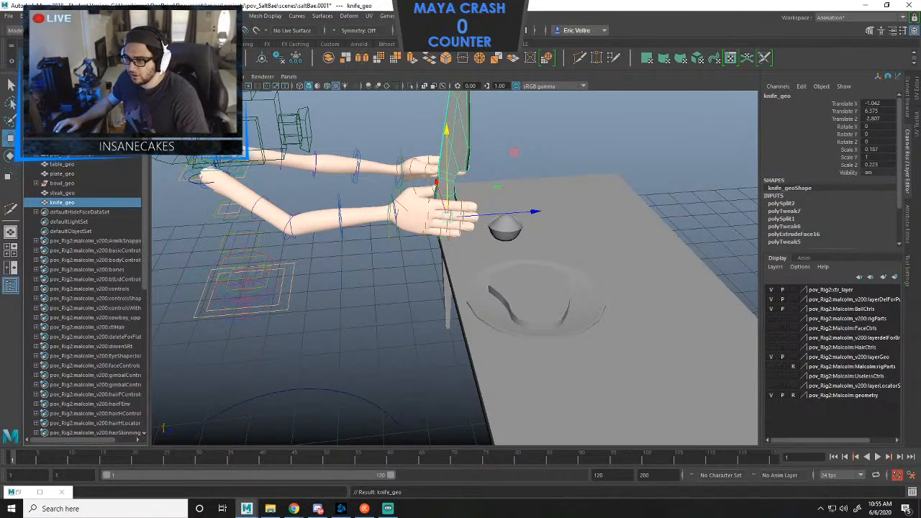
Move the knife's pivot point down from the blade into the middle of its handle.
{"action": "right_click", "coordinate": [94, 160]}
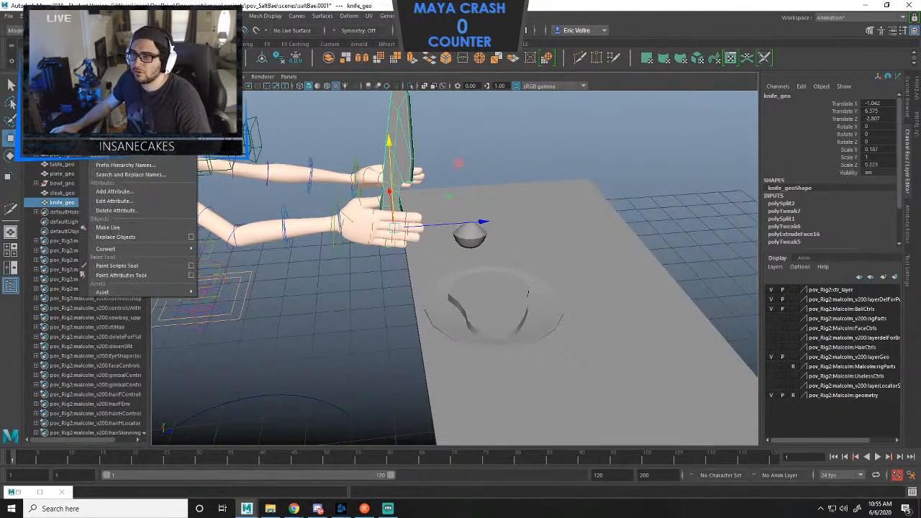
{"action": "left_click_drag", "start_coordinate": [461, 288], "coordinate": [507, 275], "text": "alt"}
{"action": "key", "text": "e"}
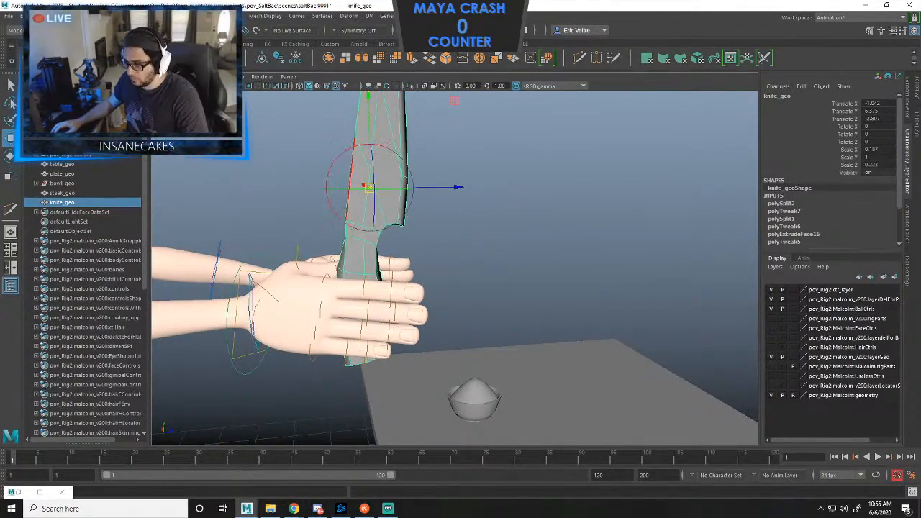
{"action": "left_click_drag", "start_coordinate": [338, 216], "coordinate": [356, 231]}
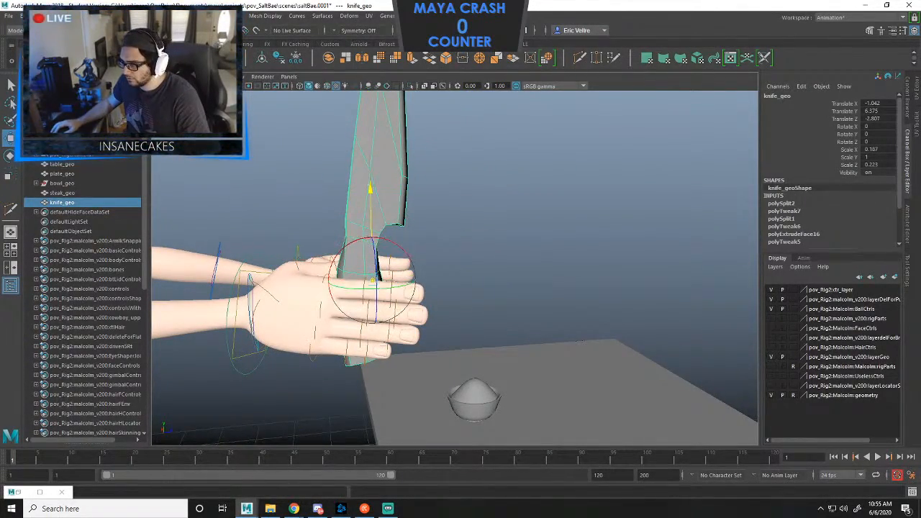
{"action": "left_click_drag", "start_coordinate": [460, 288], "coordinate": [431, 272], "text": "alt"}
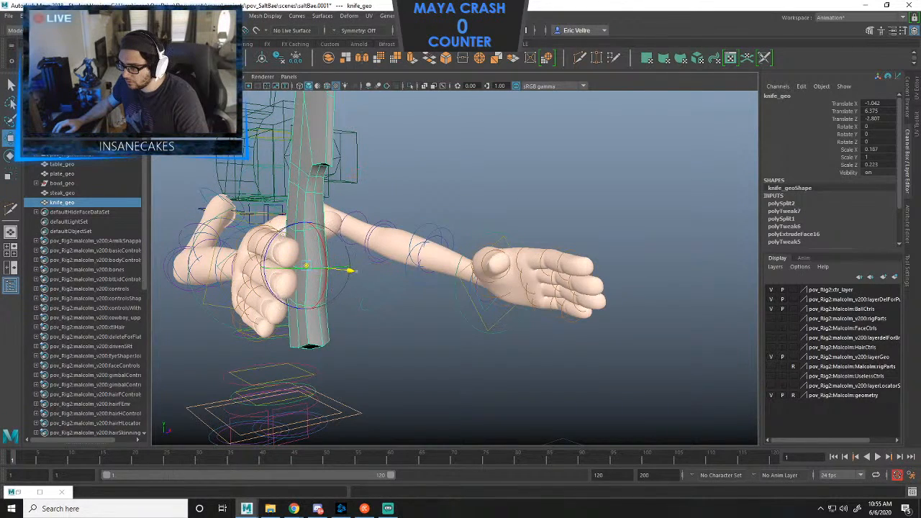
{"action": "left_click_drag", "start_coordinate": [460, 266], "coordinate": [432, 251], "text": "alt"}
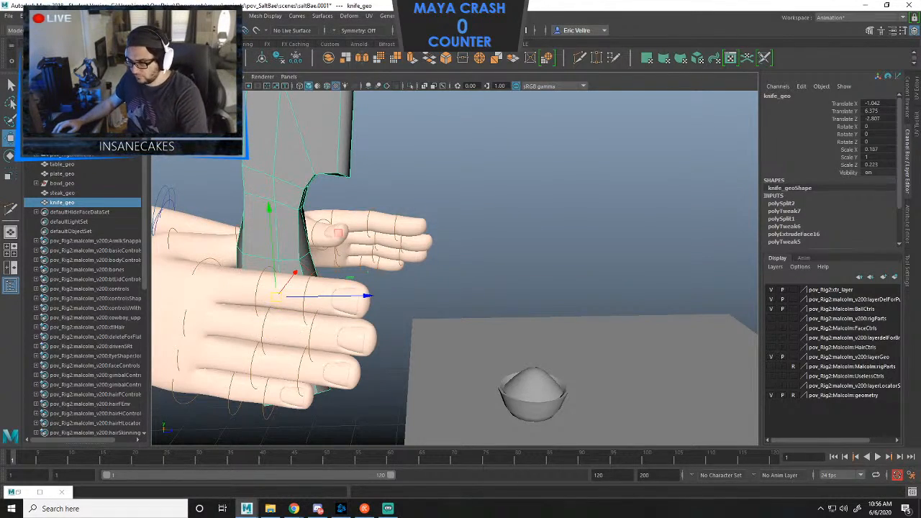
{"action": "left_click_drag", "start_coordinate": [453, 266], "coordinate": [432, 237], "text": "alt"}
{"action": "left_click_drag", "start_coordinate": [374, 266], "coordinate": [468, 252], "text": "alt"}
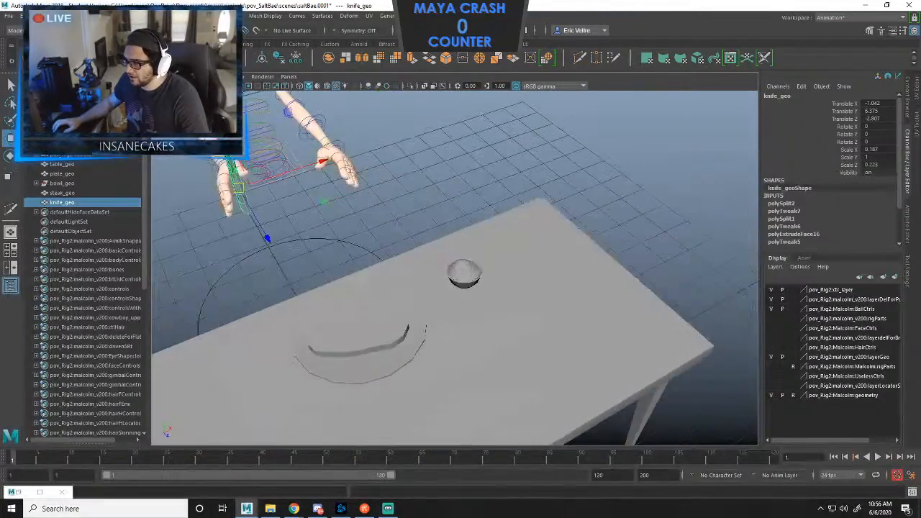
{"action": "middle_click_drag", "start_coordinate": [468, 251], "coordinate": [547, 166], "text": "alt"}
{"action": "left_click_drag", "start_coordinate": [431, 288], "coordinate": [518, 230], "text": "alt"}
{"action": "right_click_drag", "start_coordinate": [518, 230], "coordinate": [475, 238], "text": "alt"}
{"action": "right_click_drag", "start_coordinate": [453, 267], "coordinate": [431, 280], "text": "alt"}
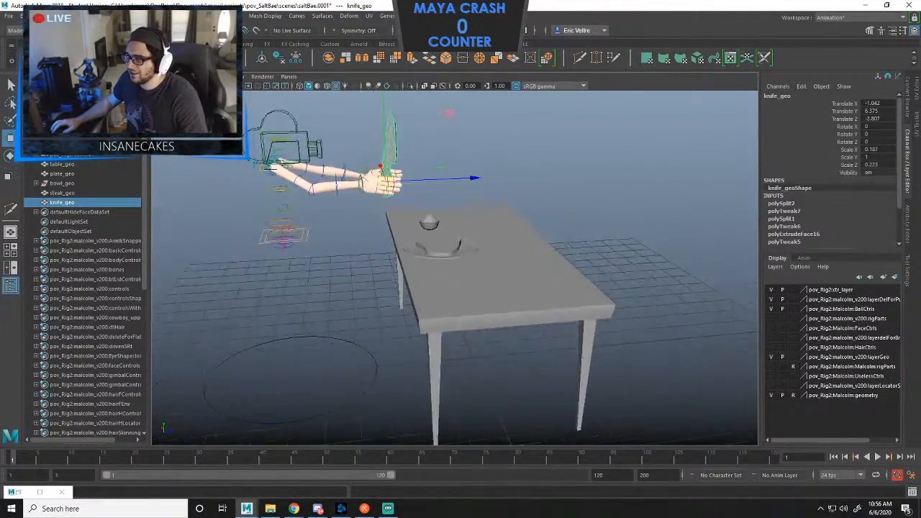
{"action": "left_click_drag", "start_coordinate": [431, 280], "coordinate": [460, 259], "text": "alt"}
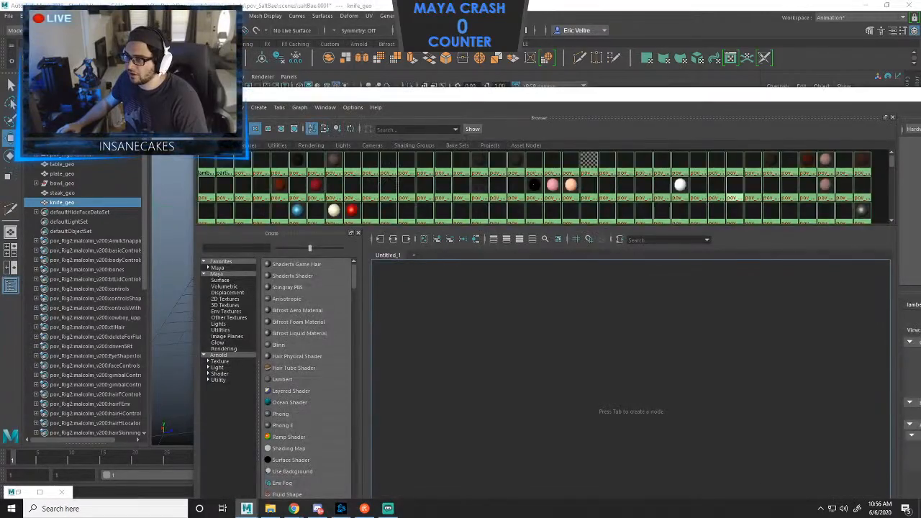
In Hypershade, search the node list for "aist" and create an aiStandardSurface material.
{"action": "left_click_drag", "start_coordinate": [432, 93], "coordinate": [692, 139]}
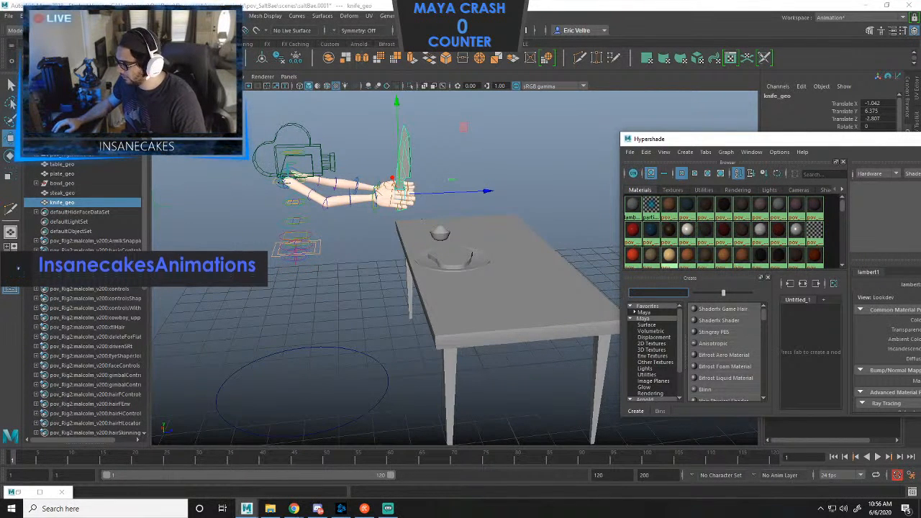
{"action": "type", "text": "aist"}
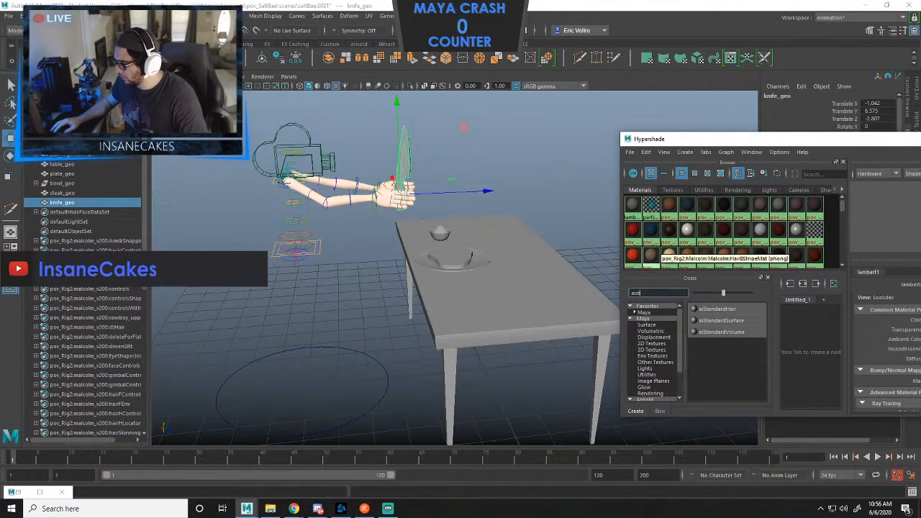
{"action": "left_click", "coordinate": [721, 320]}
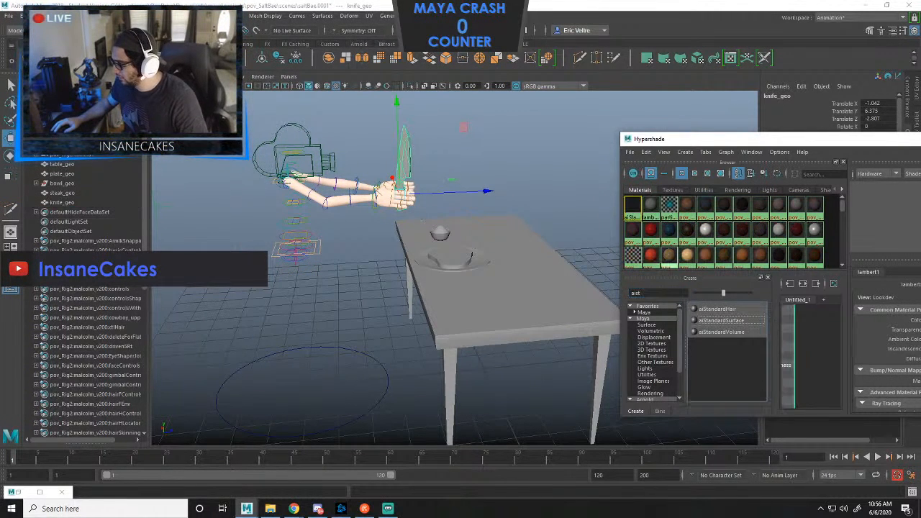
{"action": "left_click_drag", "start_coordinate": [716, 142], "coordinate": [693, 132]}
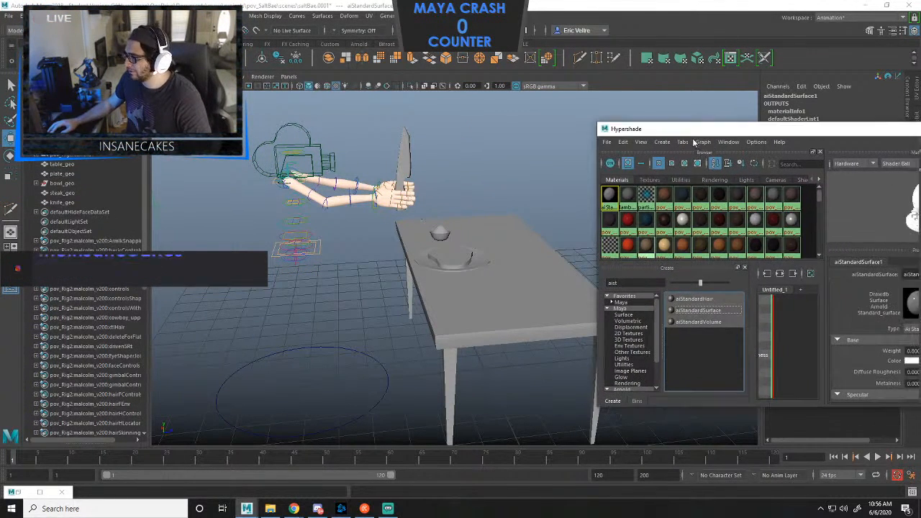
Assign the new aiStandardSurface material to the steak on the plate.
{"action": "right_click_drag", "start_coordinate": [496, 218], "coordinate": [589, 216], "text": "alt"}
{"action": "middle_click_drag", "start_coordinate": [589, 215], "coordinate": [519, 235], "text": "alt"}
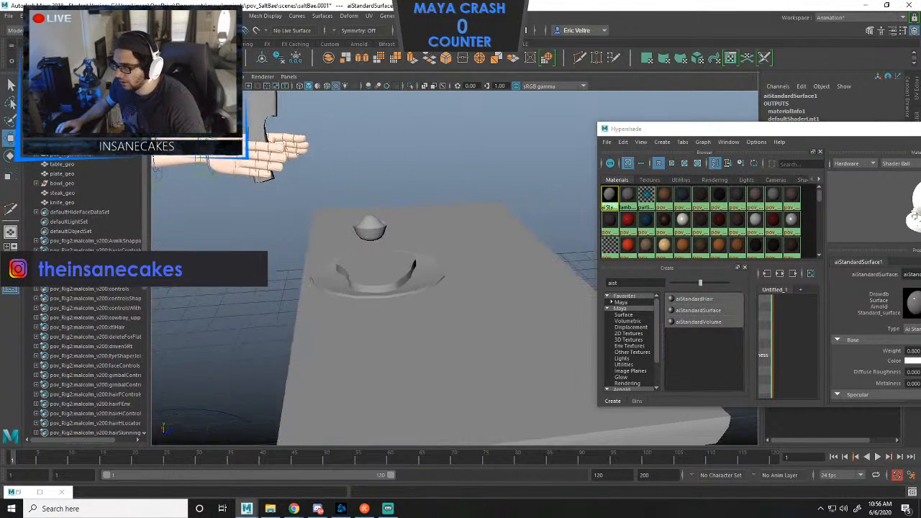
{"action": "left_click", "coordinate": [384, 274]}
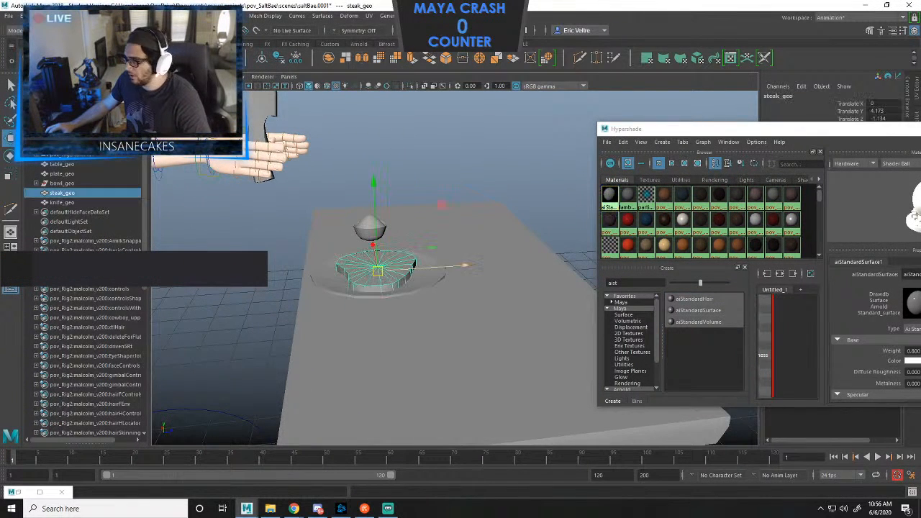
{"action": "right_click", "coordinate": [610, 195]}
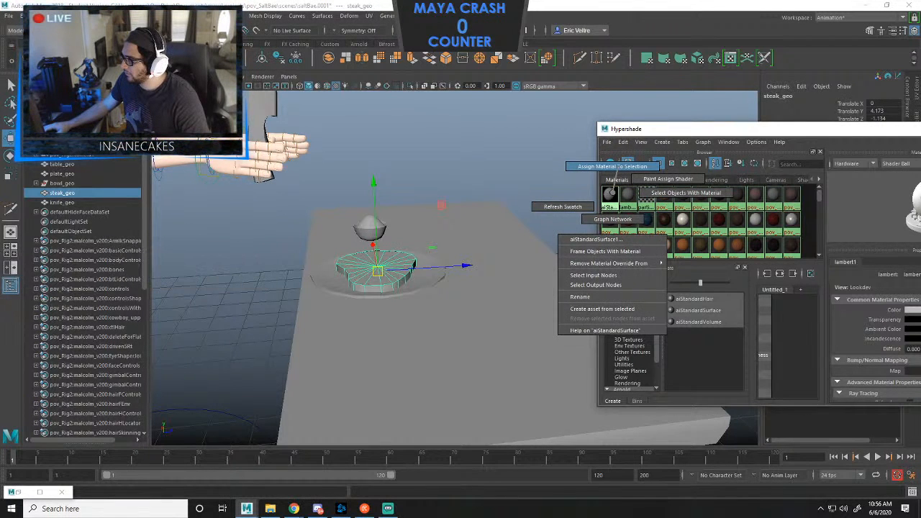
{"action": "right_click_drag", "start_coordinate": [618, 167], "coordinate": [618, 166]}
Duplicate the steak's aiStandardSurface material three times.
{"action": "left_click", "coordinate": [610, 194]}
{"action": "key", "text": "ctrl+d"}
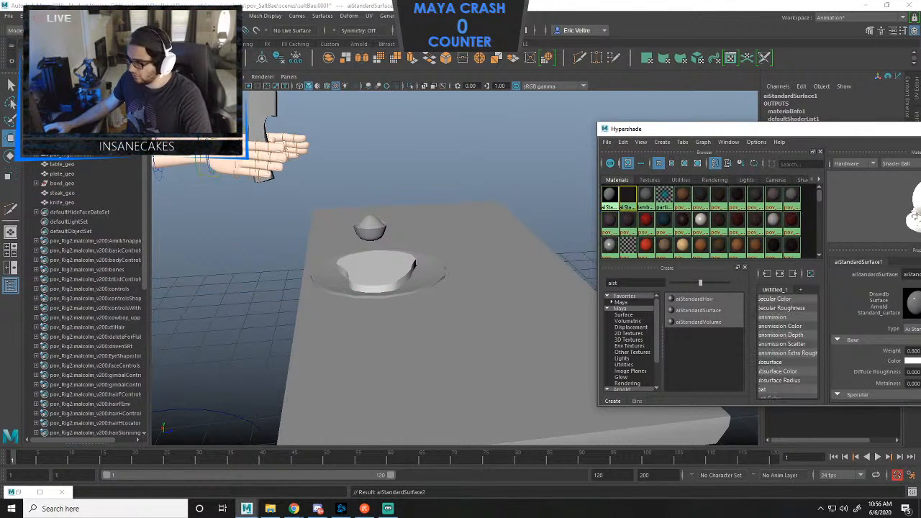
{"action": "key", "text": "ctrl+d"}
{"action": "key", "text": "ctrl+d"}
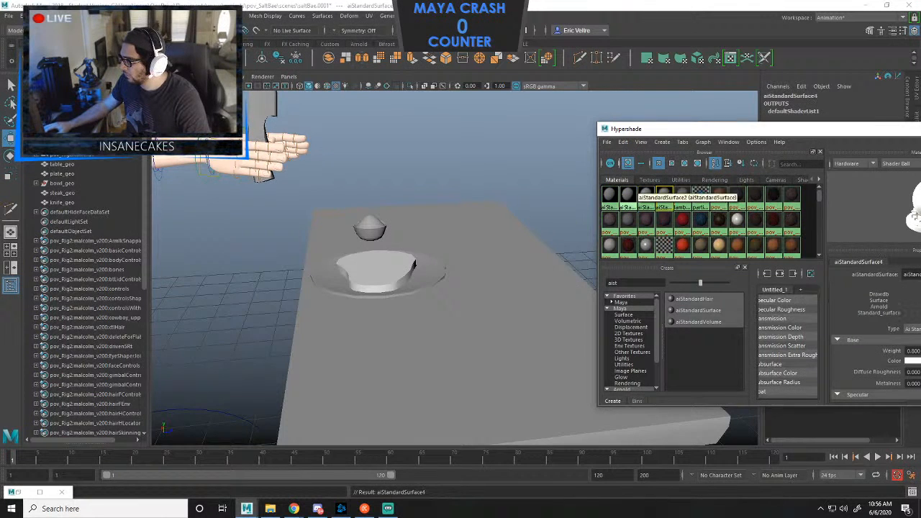
Rename the steak's material as aisteak and the first duplicate as aiplates.
{"action": "left_click_drag", "start_coordinate": [767, 129], "coordinate": [709, 127]}
{"action": "left_click", "coordinate": [552, 194]}
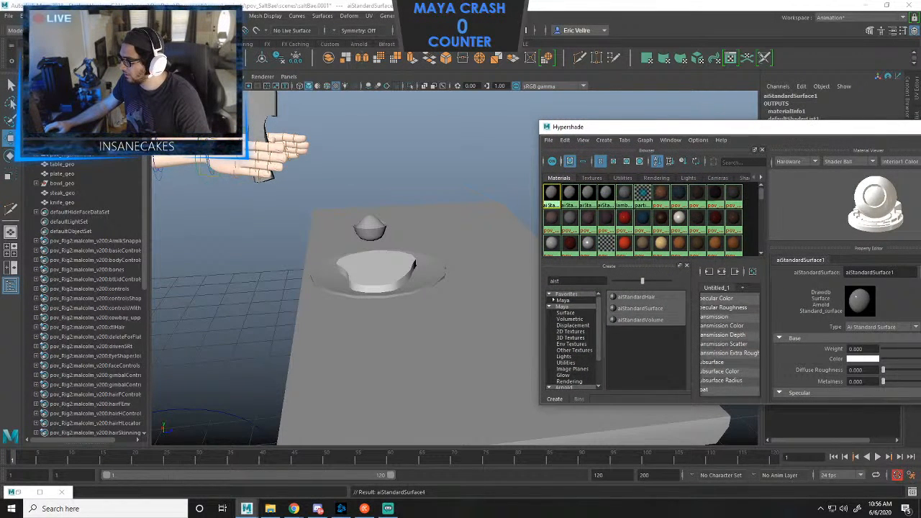
{"action": "left_click_drag", "start_coordinate": [894, 272], "coordinate": [857, 272]}
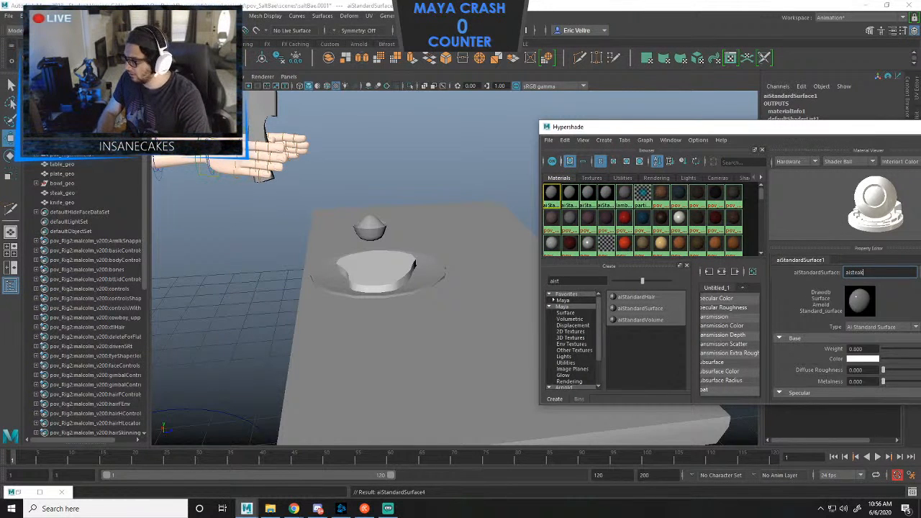
{"action": "key", "text": "Return"}
{"action": "left_click", "coordinate": [569, 192]}
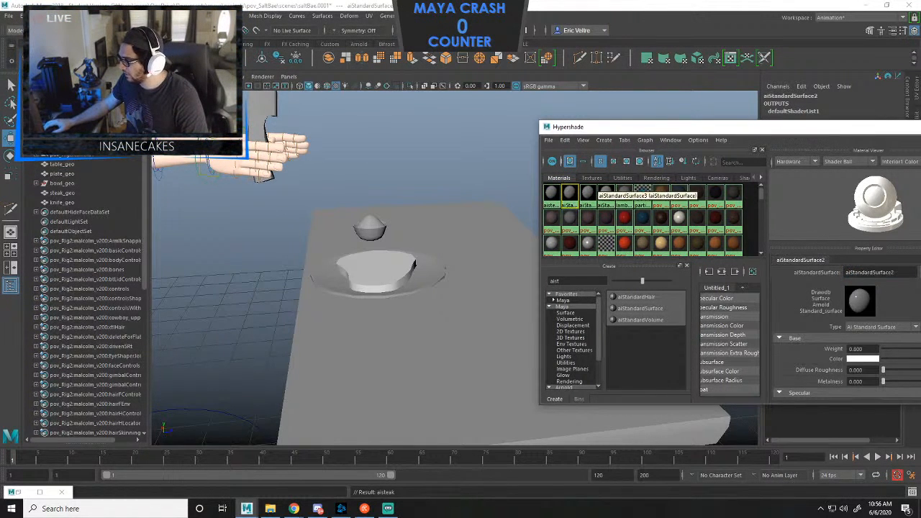
{"action": "left_click_drag", "start_coordinate": [894, 272], "coordinate": [855, 272]}
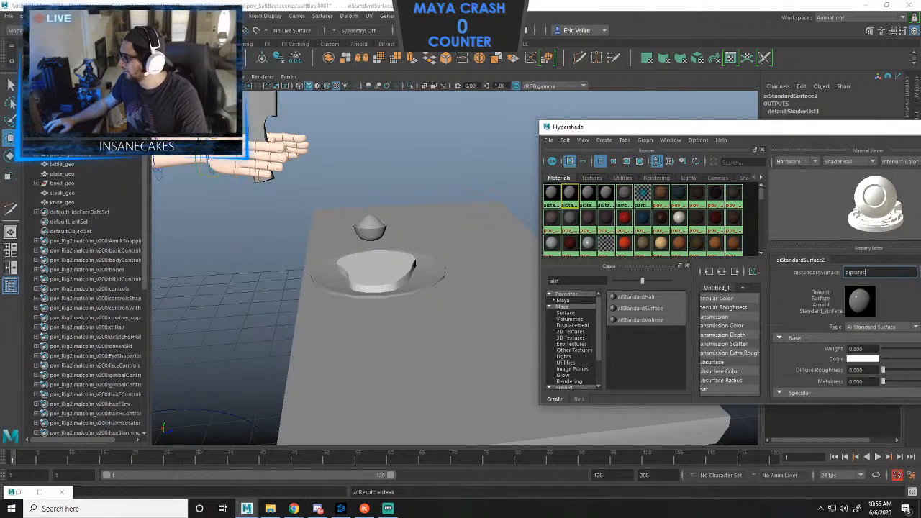
{"action": "type", "text": "plates"}
{"action": "key", "text": "Return"}
Rename the second duplicate material as aitable and select the filling disc in the bowl.
{"action": "left_click", "coordinate": [587, 193]}
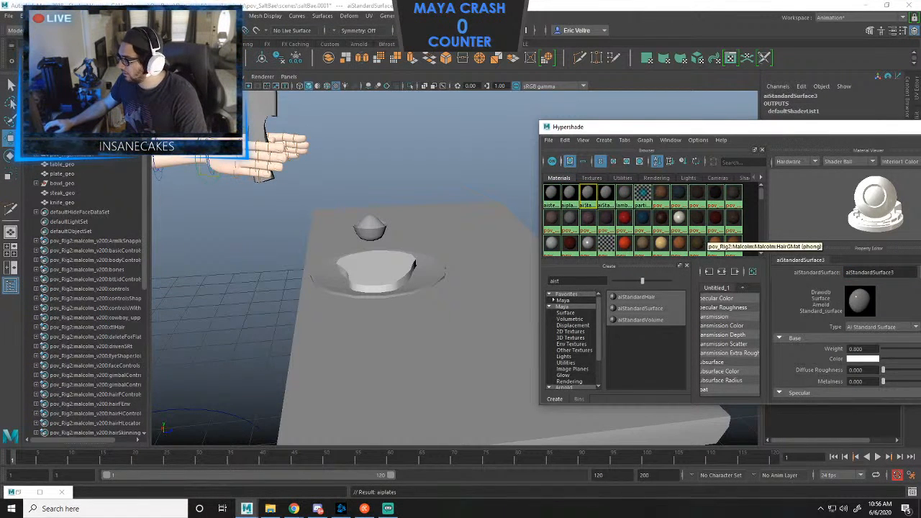
{"action": "double_click", "coordinate": [869, 272]}
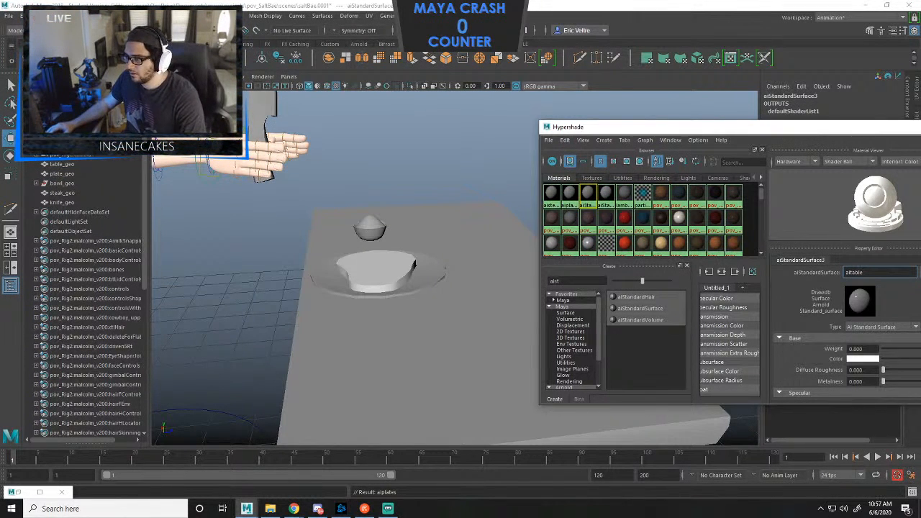
{"action": "left_click", "coordinate": [370, 220]}
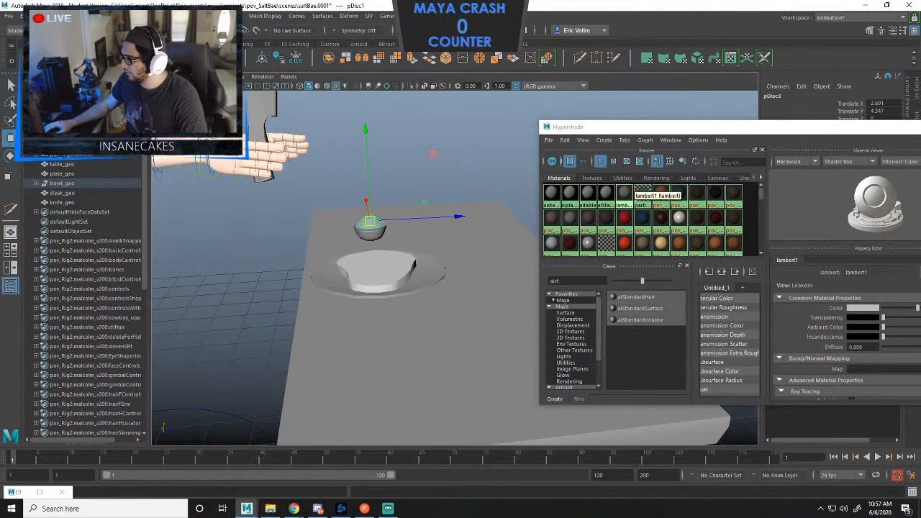
Rename the third duplicate of the steak's aiStandardSurface material as aisalt.
{"action": "left_click", "coordinate": [606, 191]}
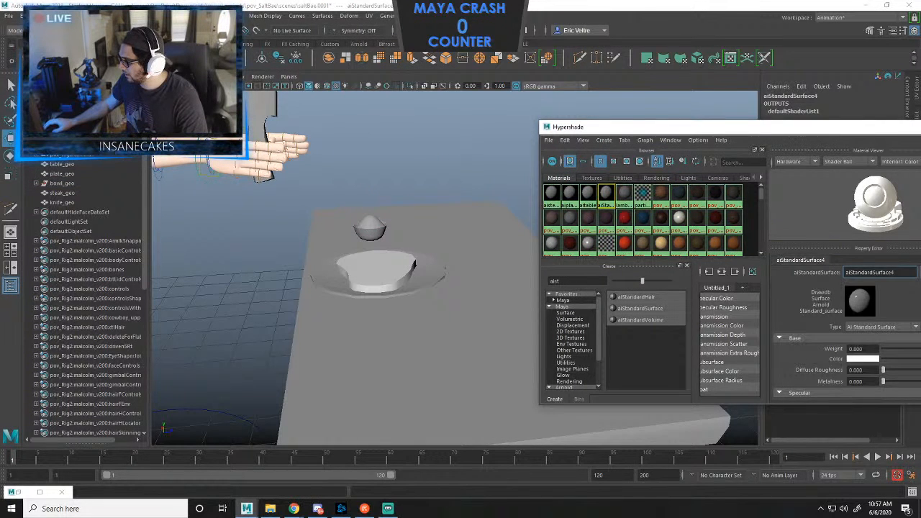
{"action": "left_click_drag", "start_coordinate": [894, 273], "coordinate": [857, 273]}
{"action": "type", "text": "aiSalt"}
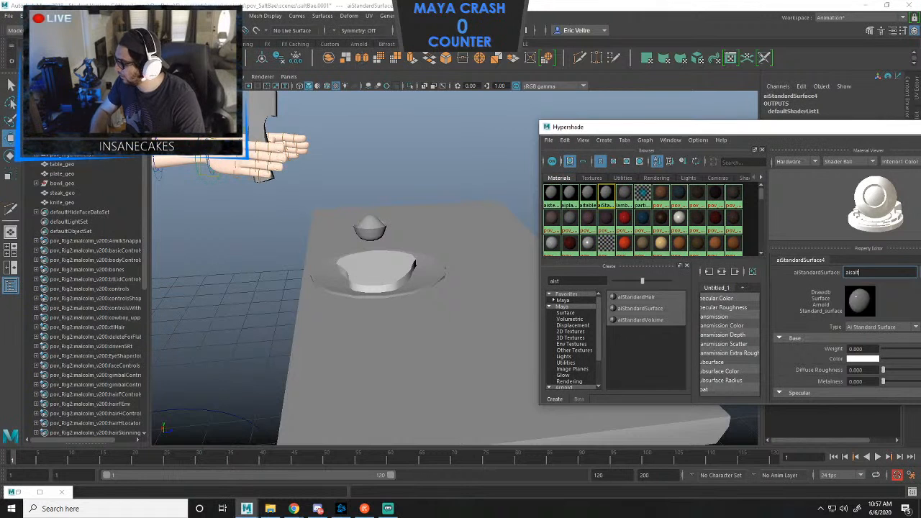
{"action": "key", "text": "Return"}
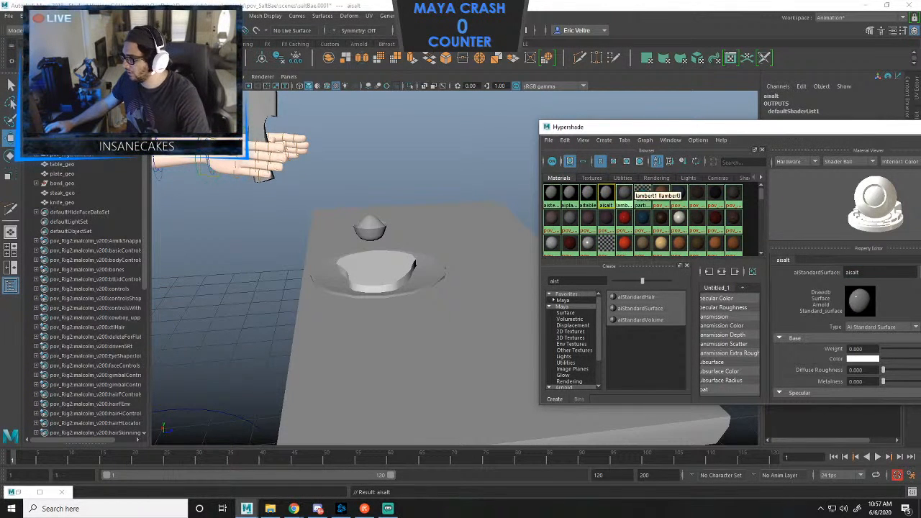
Duplicate the aisalt material and rename the copy as aiknife.
{"action": "key", "text": "ctrl+d"}
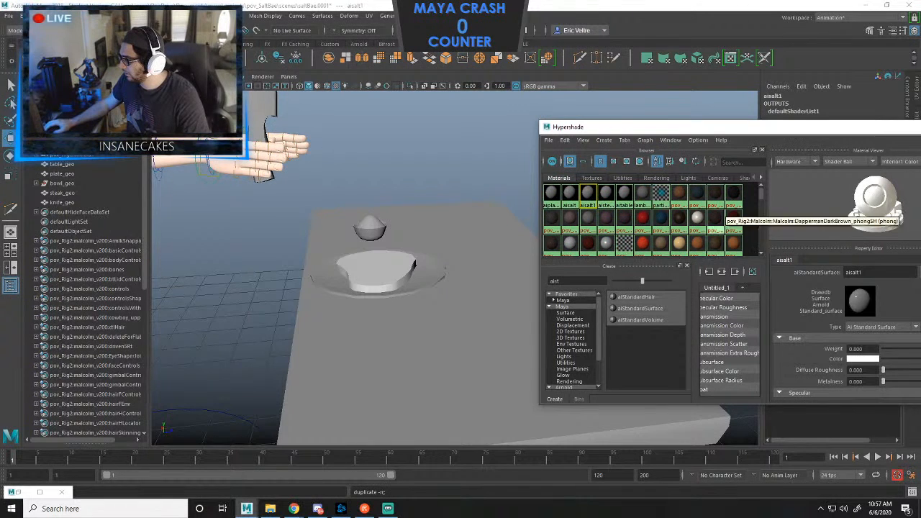
{"action": "left_click_drag", "start_coordinate": [865, 273], "coordinate": [854, 273]}
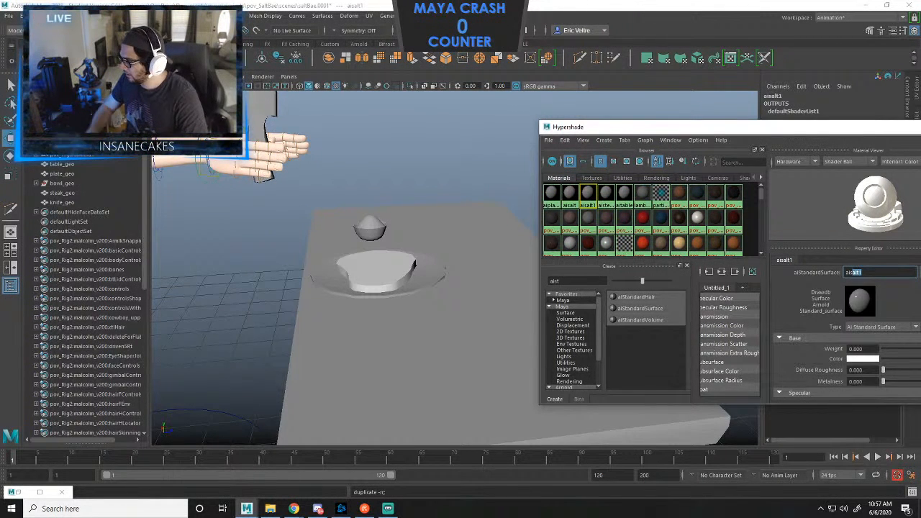
{"action": "type", "text": "knife"}
{"action": "key", "text": "Return"}
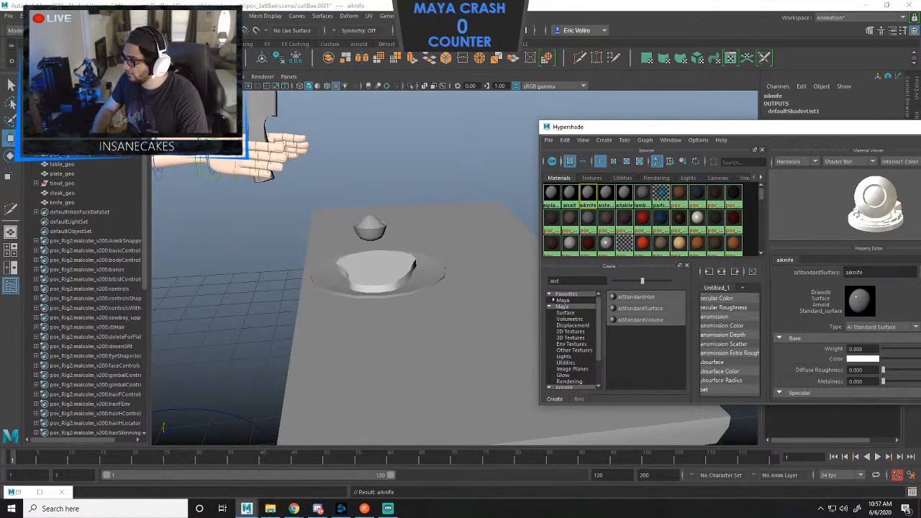
Select the table and assign the aitable material to it.
{"action": "scroll", "coordinate": [461, 216], "scroll_direction": "down", "scroll_amount": 1}
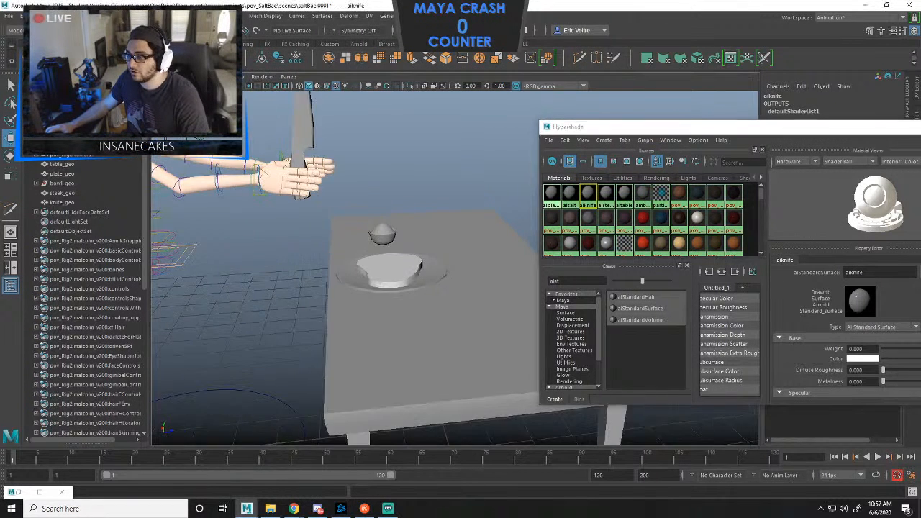
{"action": "middle_click_drag", "start_coordinate": [460, 216], "coordinate": [481, 240], "text": "alt"}
{"action": "middle_click_drag", "start_coordinate": [552, 192], "coordinate": [496, 228]}
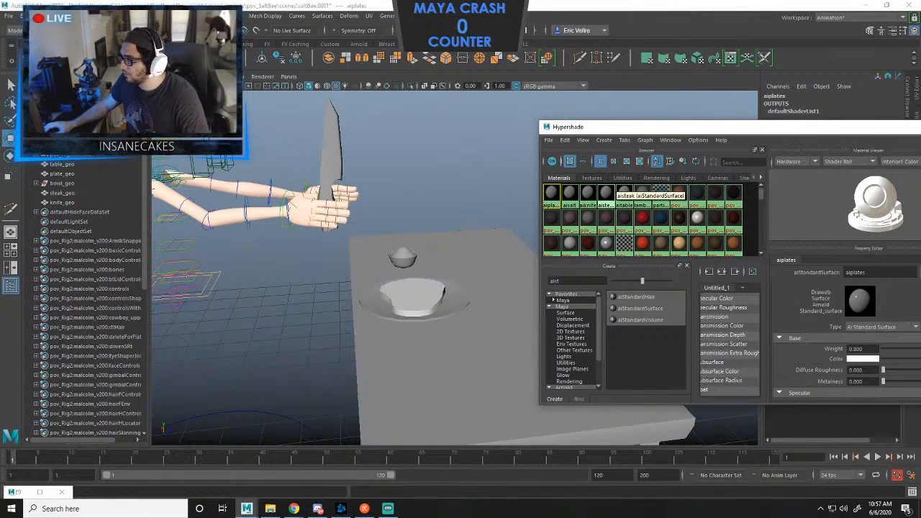
{"action": "left_click", "coordinate": [608, 192]}
{"action": "left_click", "coordinate": [426, 291]}
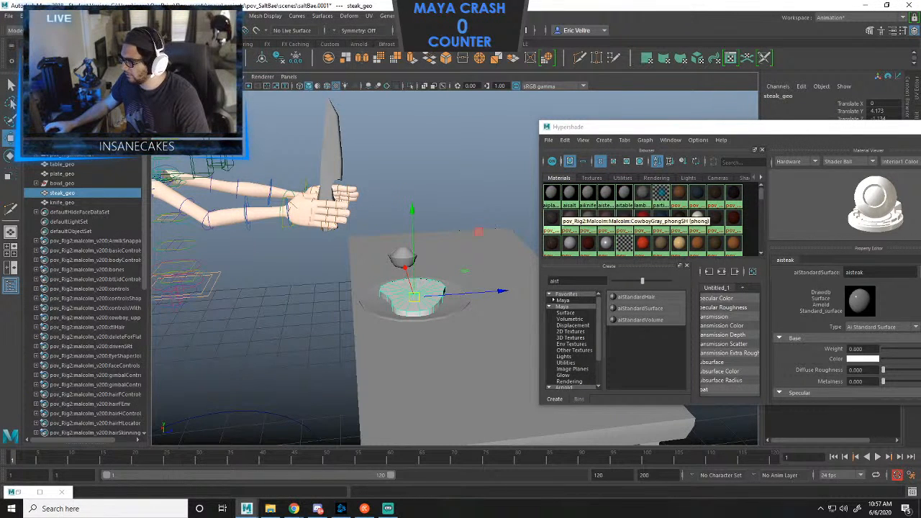
{"action": "left_click", "coordinate": [501, 268]}
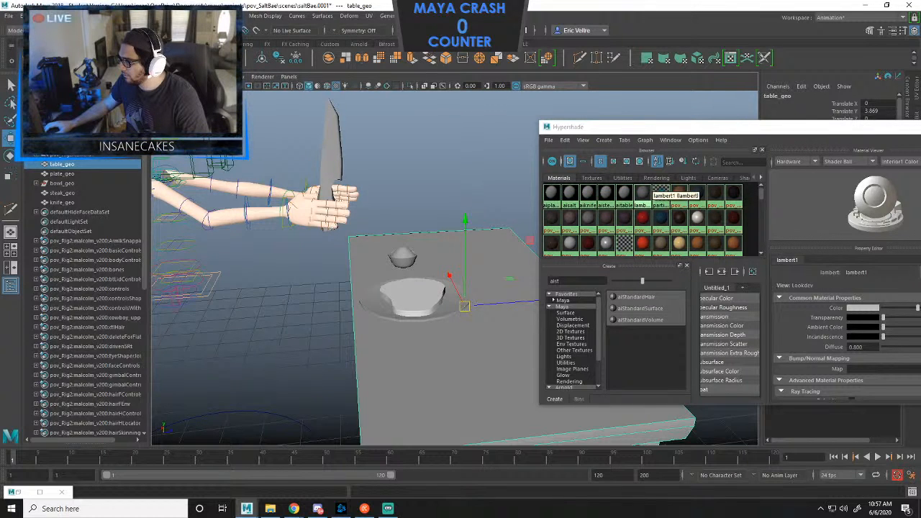
{"action": "right_click_drag", "start_coordinate": [626, 195], "coordinate": [591, 191]}
Select the plate together with the bowl and assign the aiplates material to both.
{"action": "left_click", "coordinate": [454, 303]}
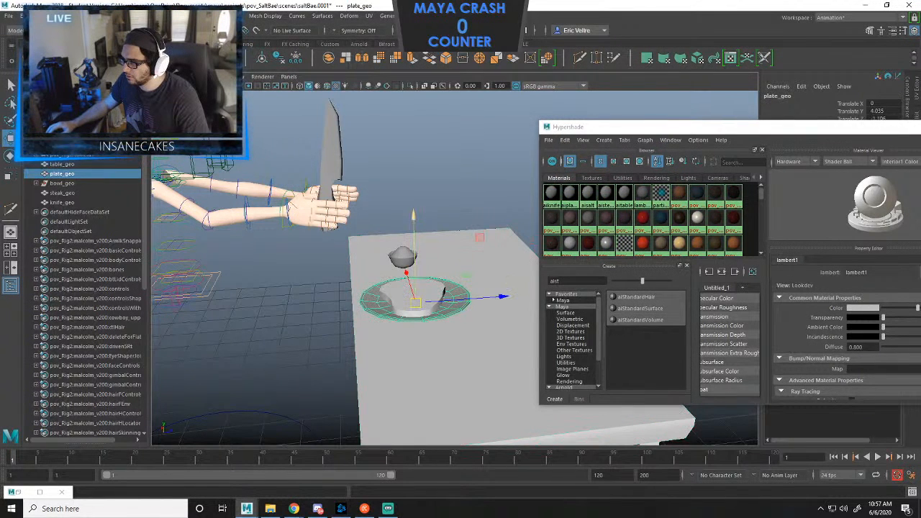
{"action": "left_click", "coordinate": [403, 261], "text": "shift"}
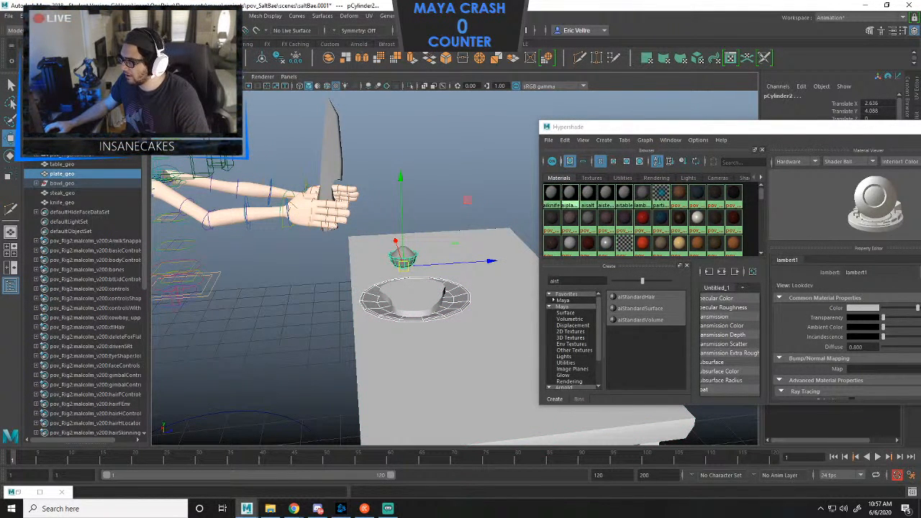
{"action": "right_click_drag", "start_coordinate": [570, 193], "coordinate": [541, 191]}
Assign the aiknife material to the knife and the aisalt material to the filling disc in the bowl.
{"action": "left_click", "coordinate": [330, 167]}
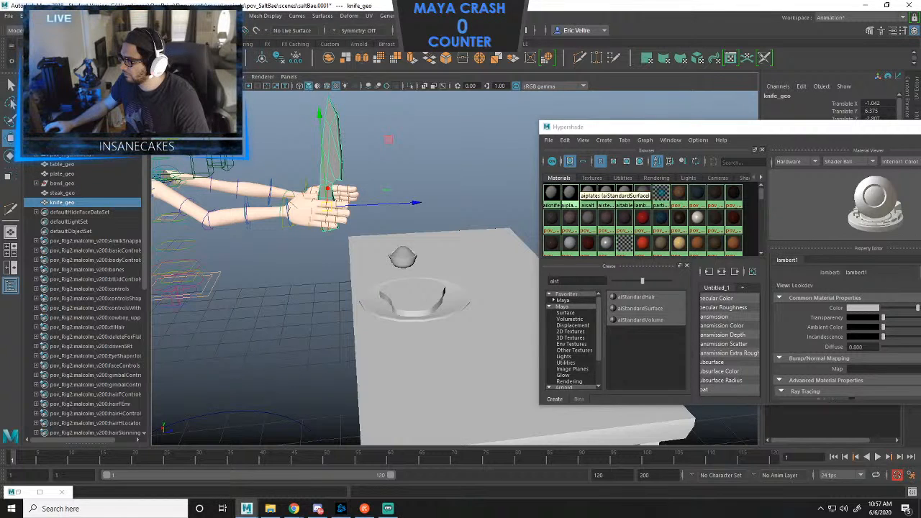
{"action": "right_click_drag", "start_coordinate": [557, 199], "coordinate": [557, 174]}
{"action": "left_click", "coordinate": [403, 257]}
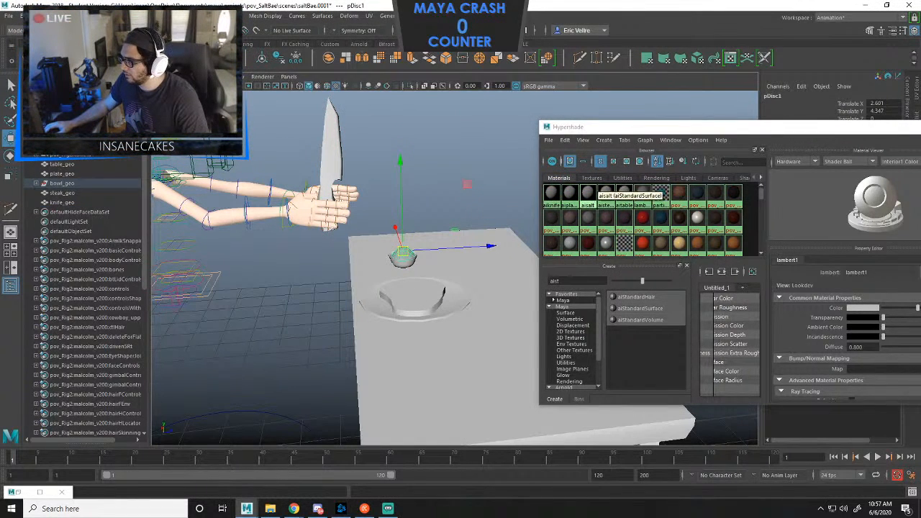
{"action": "right_click_drag", "start_coordinate": [606, 192], "coordinate": [605, 170]}
Set the base color of the steak's aisteak material to red and close the Hypershade.
{"action": "middle_click_drag", "start_coordinate": [424, 301], "coordinate": [406, 295], "text": "alt"}
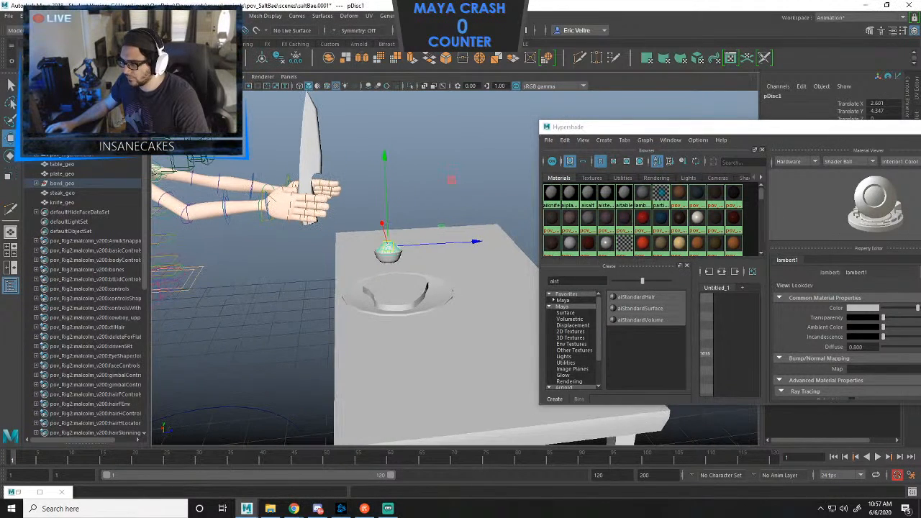
{"action": "left_click", "coordinate": [403, 296]}
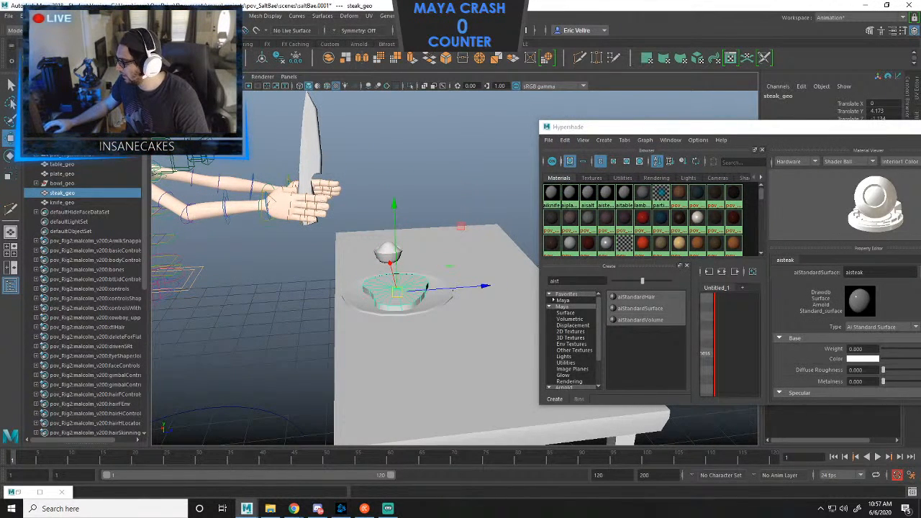
{"action": "left_click_drag", "start_coordinate": [734, 127], "coordinate": [604, 110]}
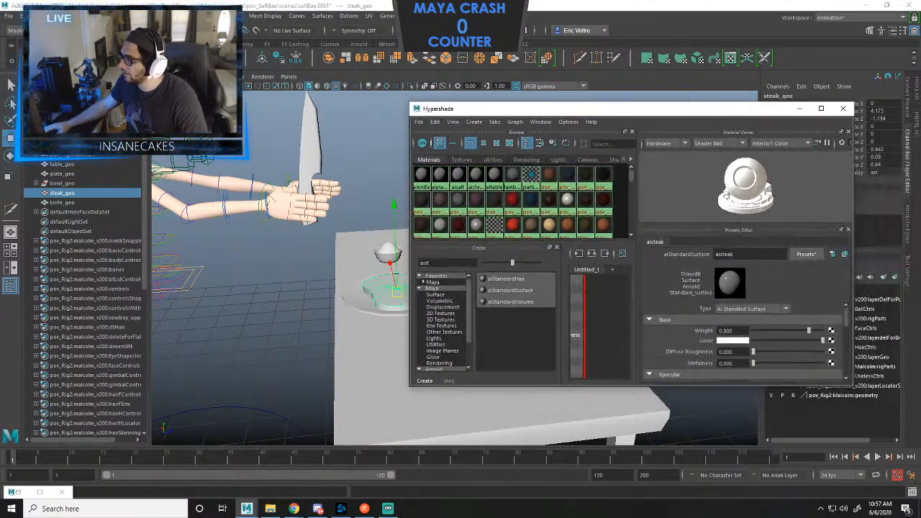
{"action": "left_click", "coordinate": [732, 341]}
{"action": "left_click", "coordinate": [691, 315]}
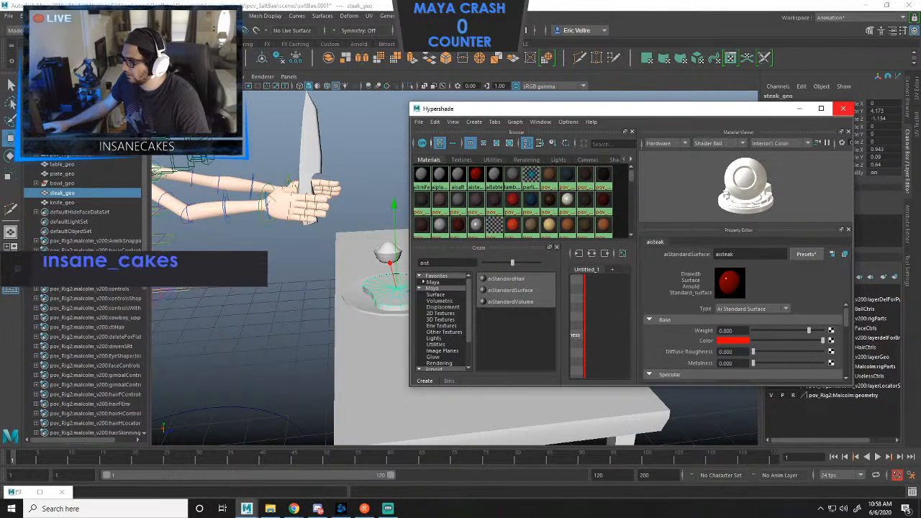
{"action": "key", "text": "ctrl+z"}
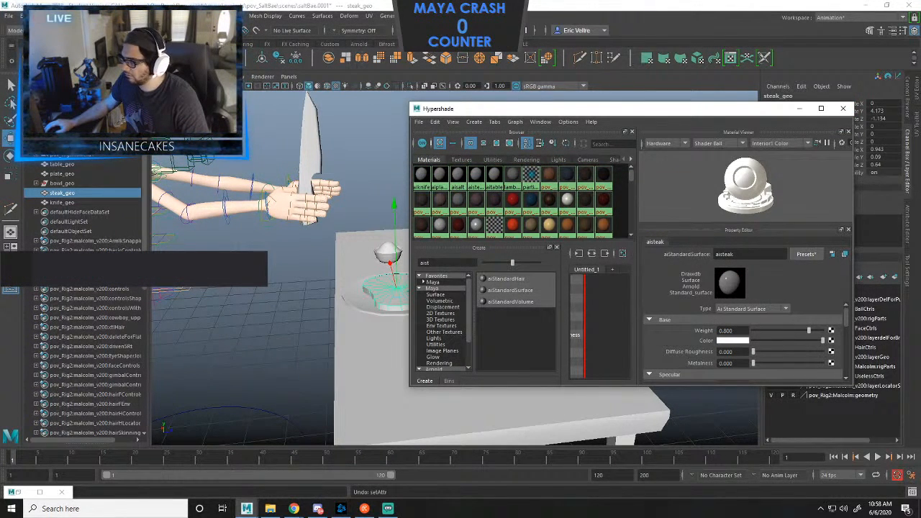
{"action": "left_click", "coordinate": [732, 340]}
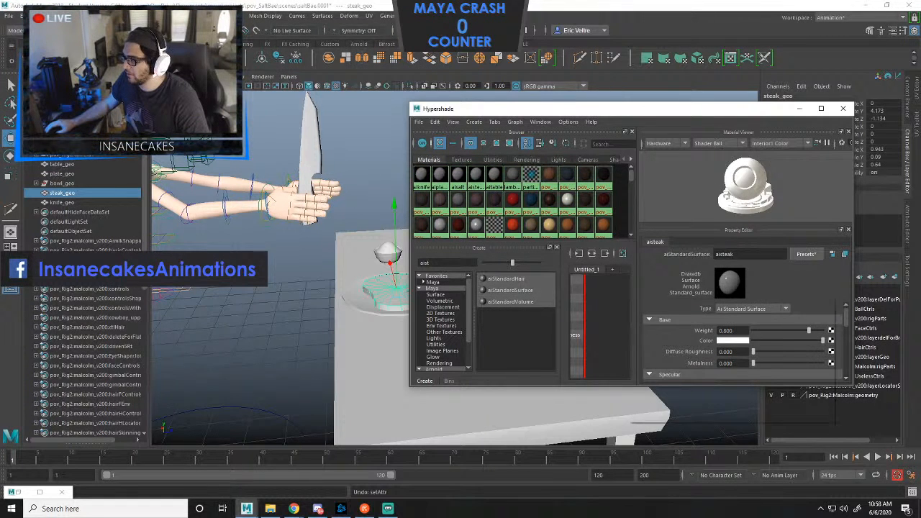
{"action": "left_click", "coordinate": [692, 320]}
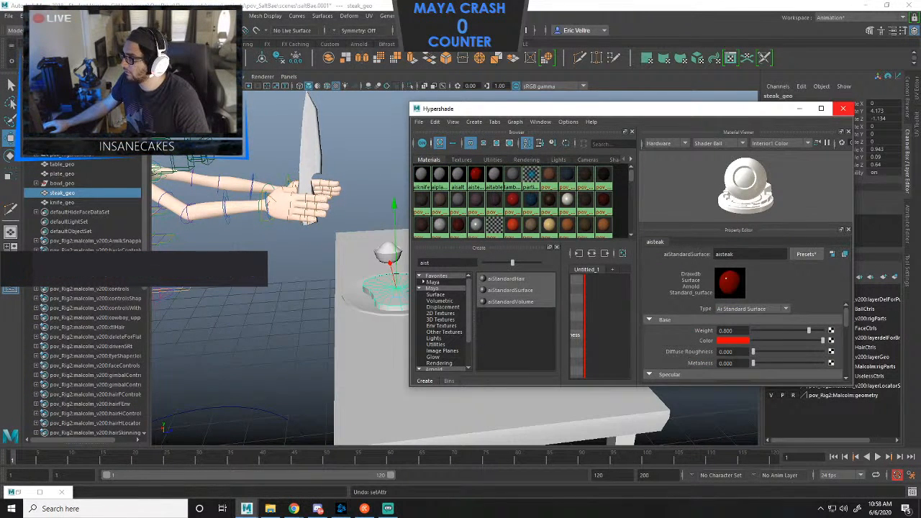
{"action": "left_click", "coordinate": [843, 108]}
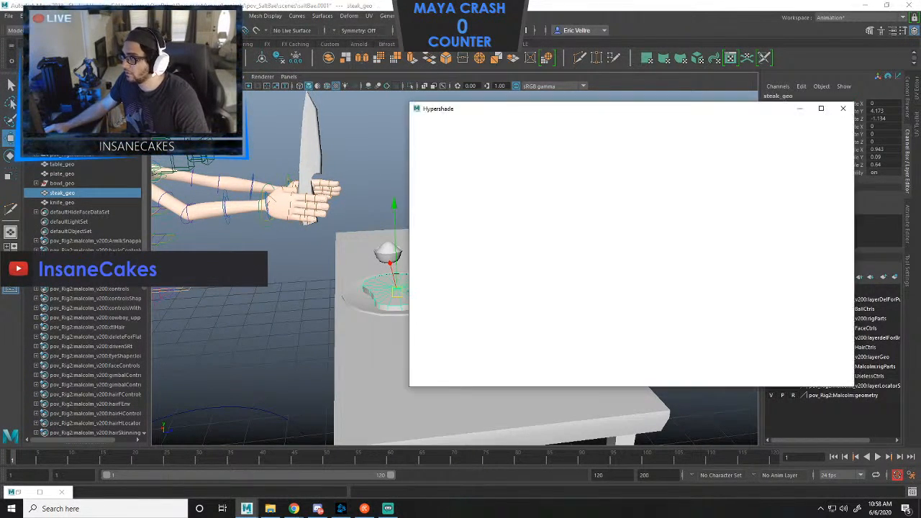
With the Hypershade open again, set the aiplates material's base color to a pale cream, about hue 45, saturation 0.4 and value 0.91.
{"action": "left_click_drag", "start_coordinate": [533, 109], "coordinate": [633, 116]}
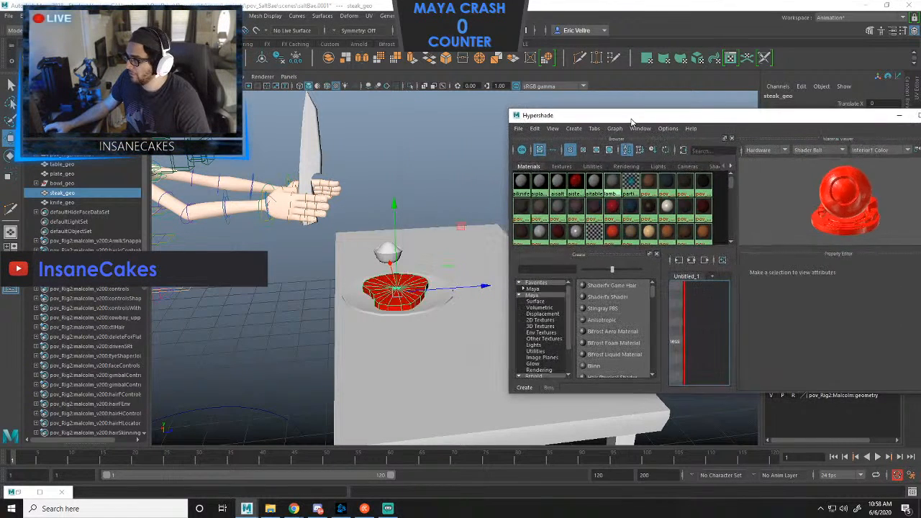
{"action": "left_click", "coordinate": [576, 182]}
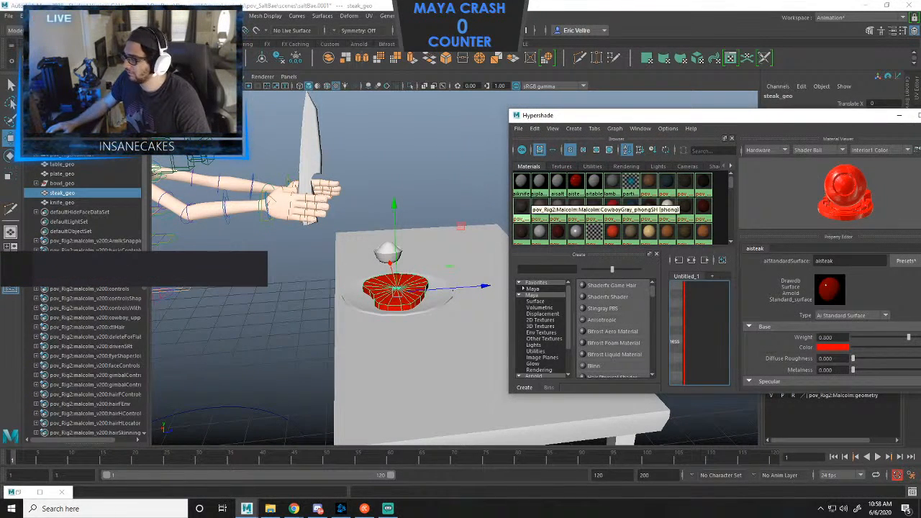
{"action": "left_click", "coordinate": [388, 249]}
{"action": "left_click", "coordinate": [438, 295]}
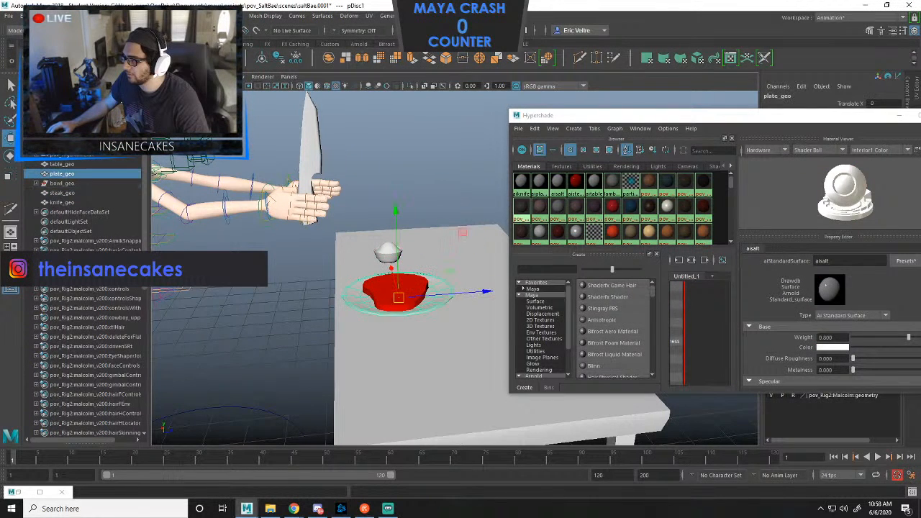
{"action": "left_click", "coordinate": [386, 257], "text": "shift"}
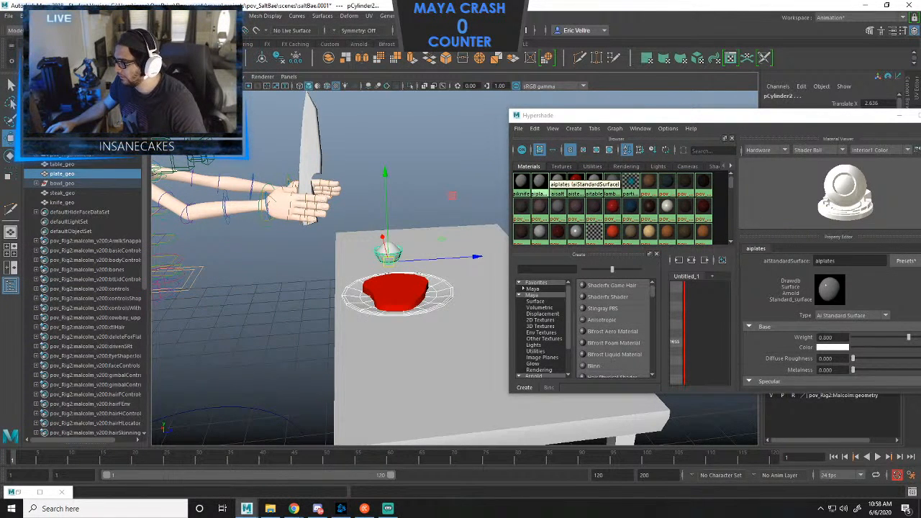
{"action": "left_click", "coordinate": [539, 181]}
{"action": "left_click", "coordinate": [832, 347]}
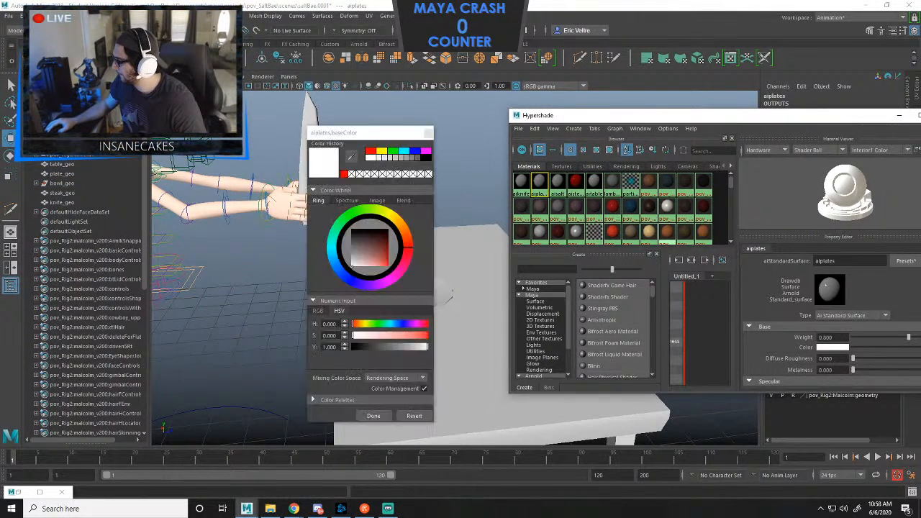
{"action": "left_click", "coordinate": [351, 265]}
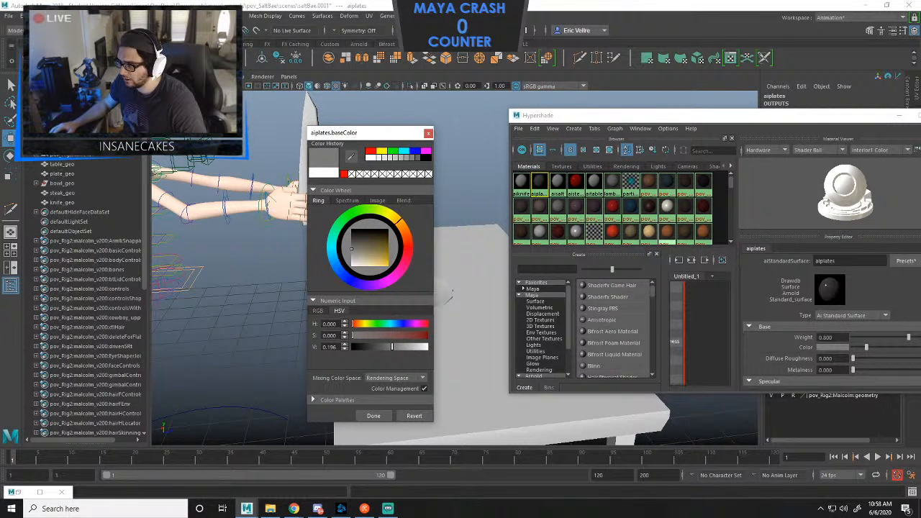
{"action": "left_click_drag", "start_coordinate": [351, 249], "coordinate": [366, 265]}
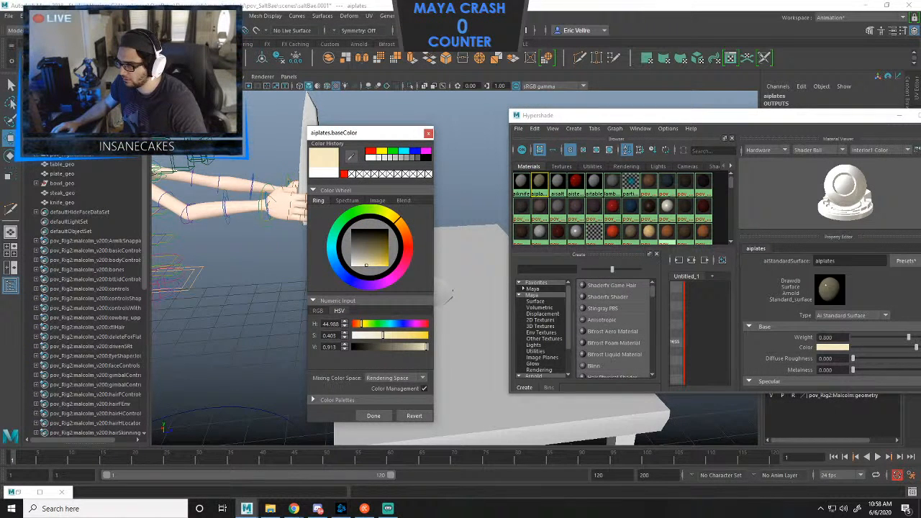
{"action": "left_click", "coordinate": [373, 415]}
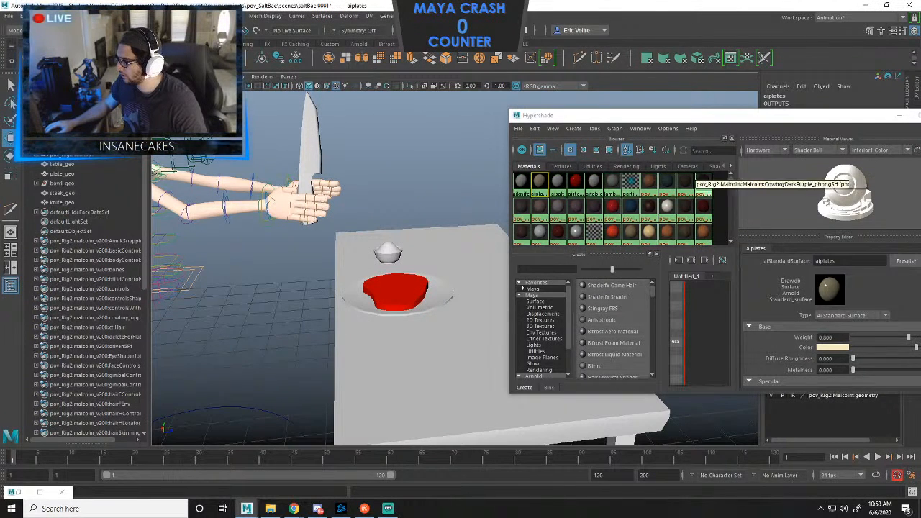
Open the base color of the aitable material for editing.
{"action": "left_click", "coordinate": [594, 183]}
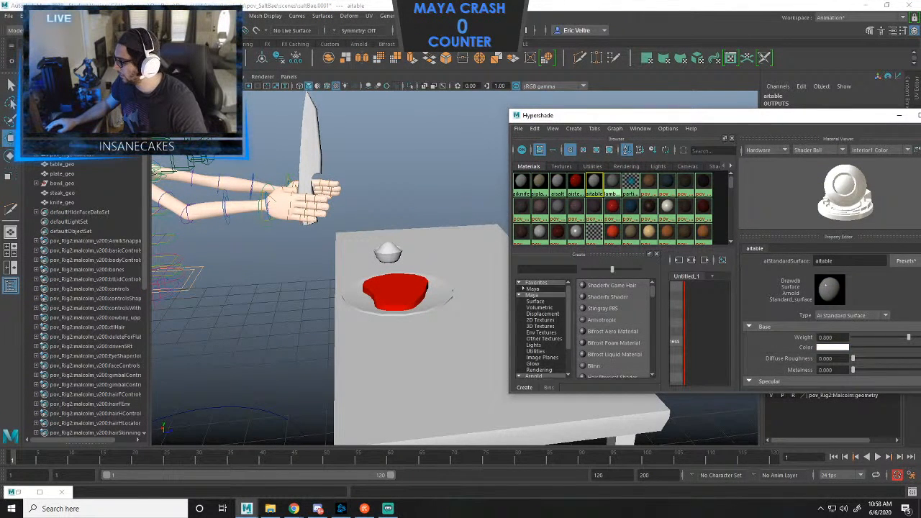
{"action": "left_click", "coordinate": [833, 347]}
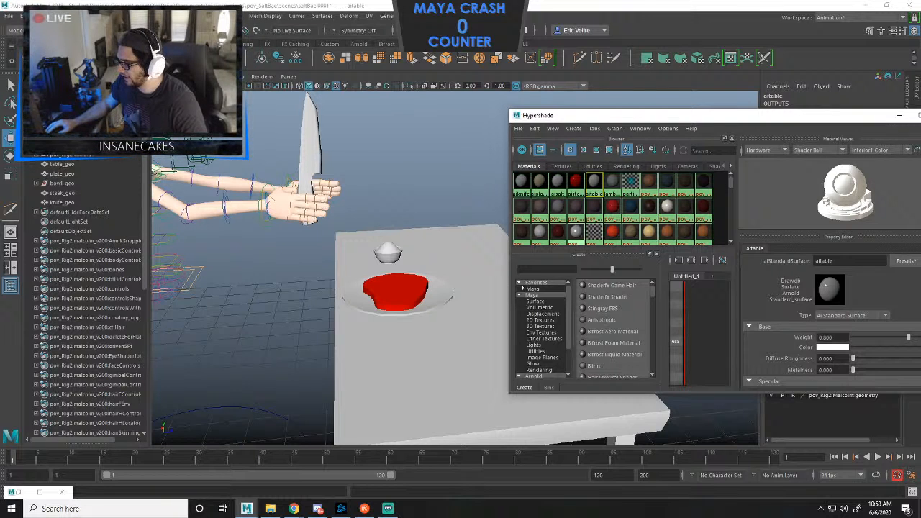
Set the aitable material's base color to dark brown, hue 23.768, saturation 0.935 and value 0.144.
{"action": "left_click", "coordinate": [833, 347]}
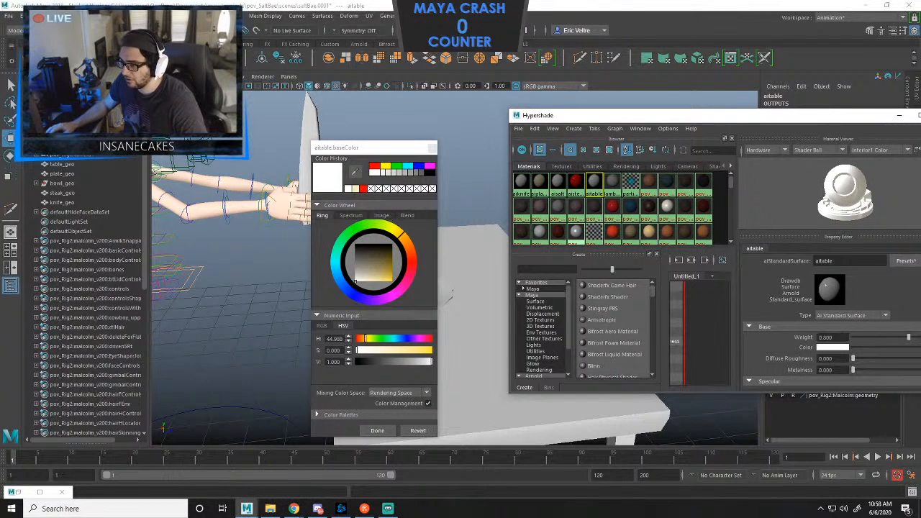
{"action": "left_click", "coordinate": [406, 243]}
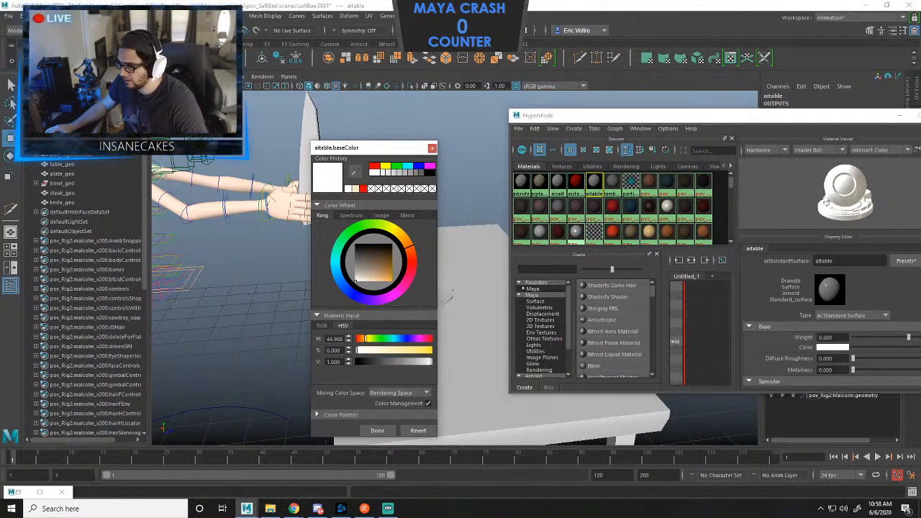
{"action": "mouse_move", "coordinate": [378, 268]}
{"action": "left_mouse_down"}
{"action": "mouse_move", "coordinate": [386, 280]}
{"action": "mouse_move", "coordinate": [390, 261]}
{"action": "left_mouse_up"}
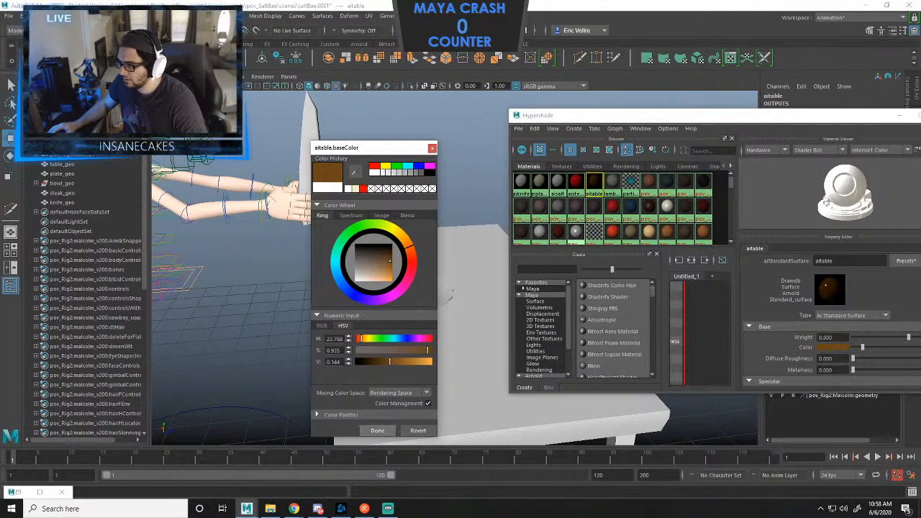
{"action": "left_click", "coordinate": [376, 430]}
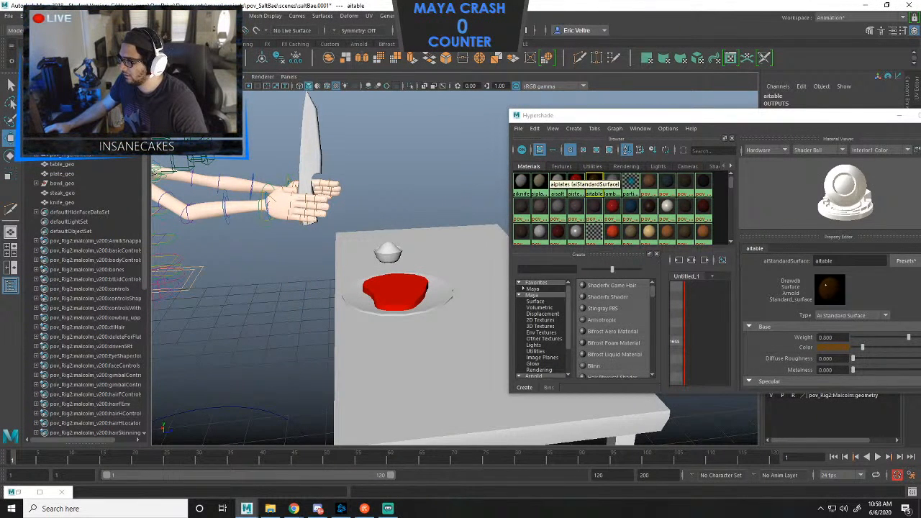
Set the aiknife material's base color to dark blue-grey, hue 214.87, saturation 0.403 and value 0.105, and close the Hypershade.
{"action": "left_click", "coordinate": [558, 182]}
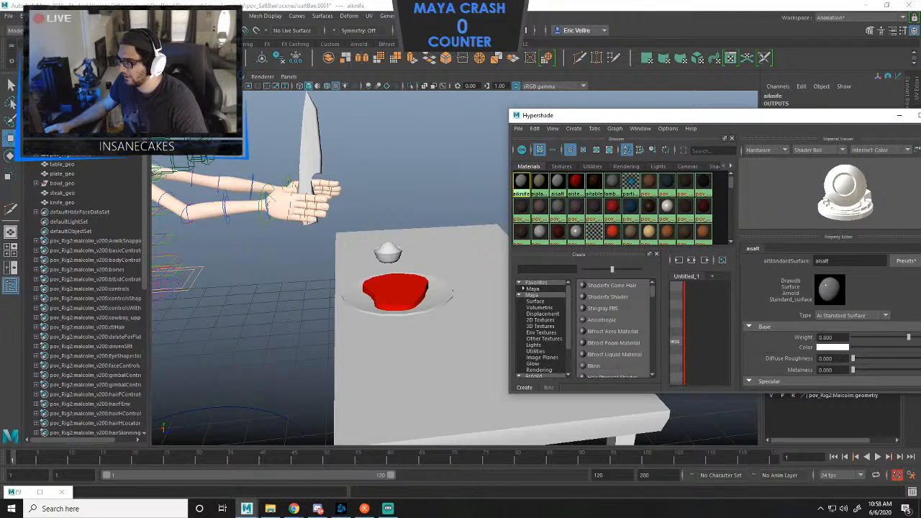
{"action": "left_click", "coordinate": [520, 182]}
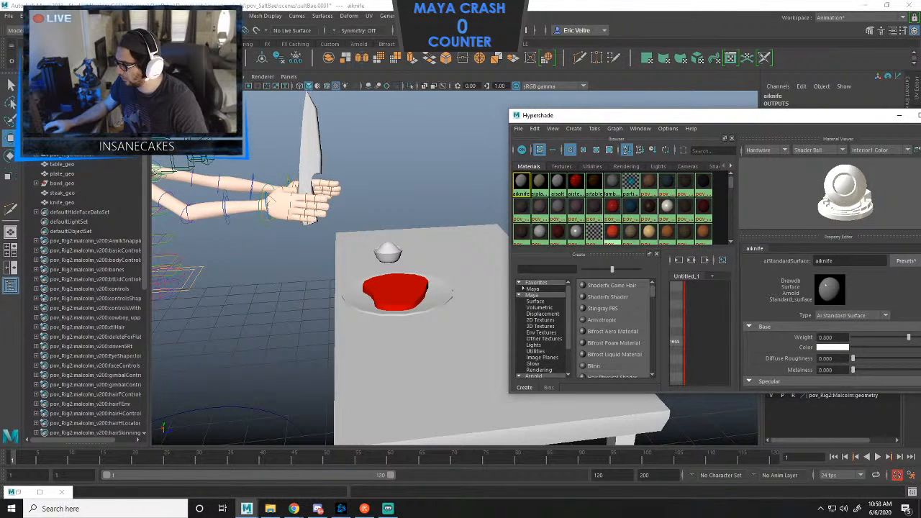
{"action": "left_click", "coordinate": [831, 346]}
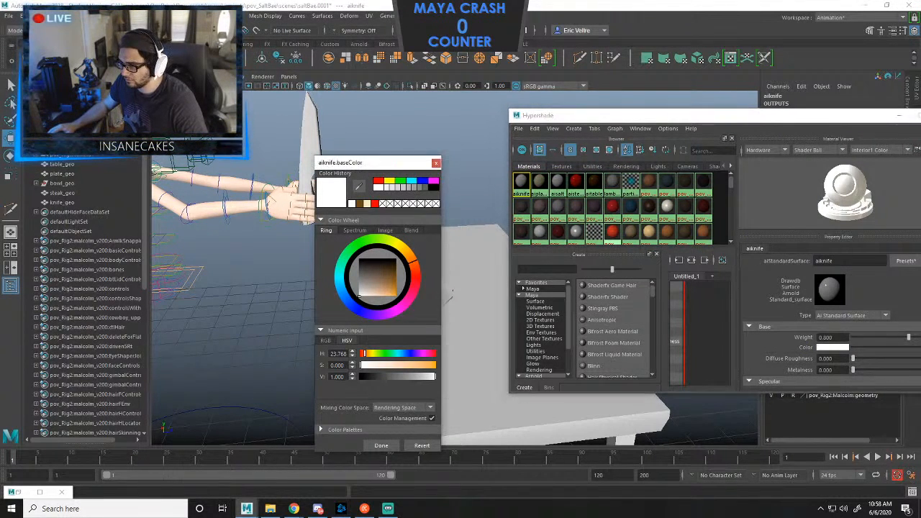
{"action": "left_click", "coordinate": [343, 296]}
{"action": "left_click_drag", "start_coordinate": [366, 286], "coordinate": [375, 273]}
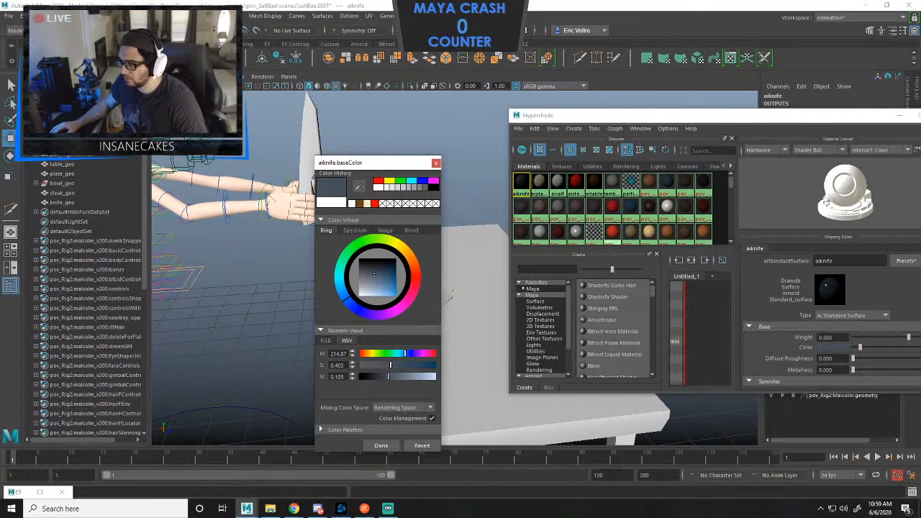
{"action": "left_click_drag", "start_coordinate": [720, 115], "coordinate": [581, 134]}
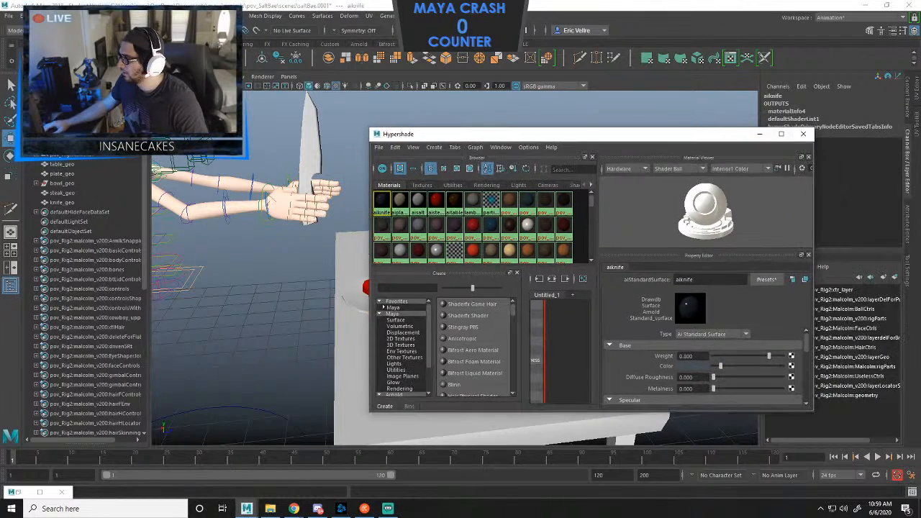
{"action": "left_click", "coordinate": [802, 133]}
Reopen the Hypershade, select the aitable and aiplates materials to refresh their viewport colors, and close it again.
{"action": "left_click_drag", "start_coordinate": [504, 288], "coordinate": [590, 280], "text": "alt"}
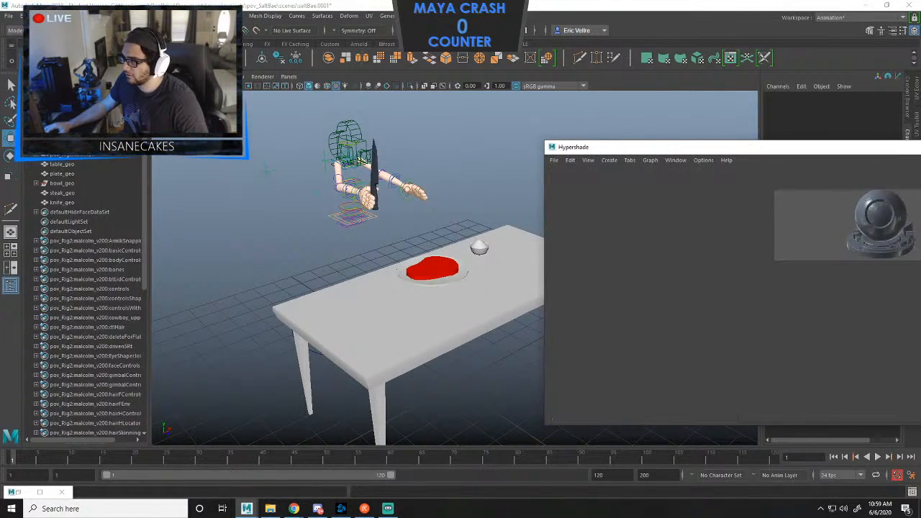
{"action": "left_click_drag", "start_coordinate": [431, 302], "coordinate": [474, 295], "text": "alt"}
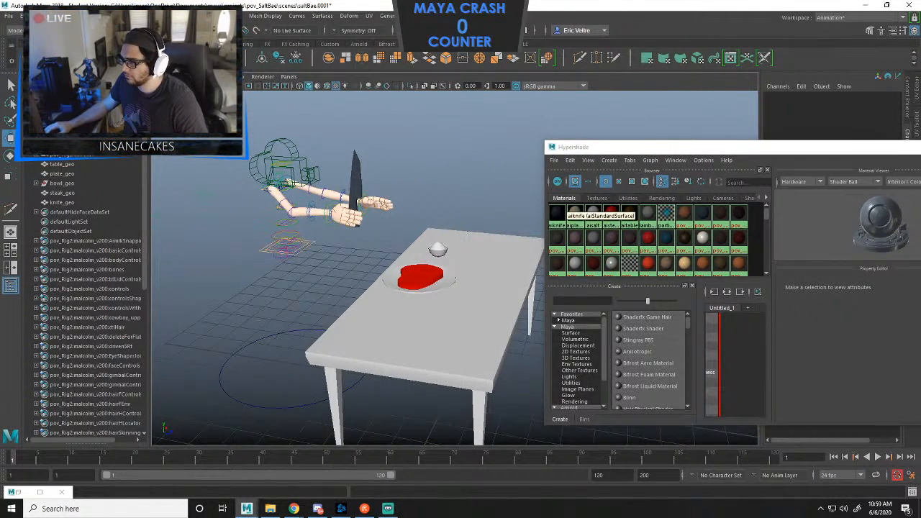
{"action": "left_click", "coordinate": [503, 252]}
{"action": "left_click", "coordinate": [629, 212]}
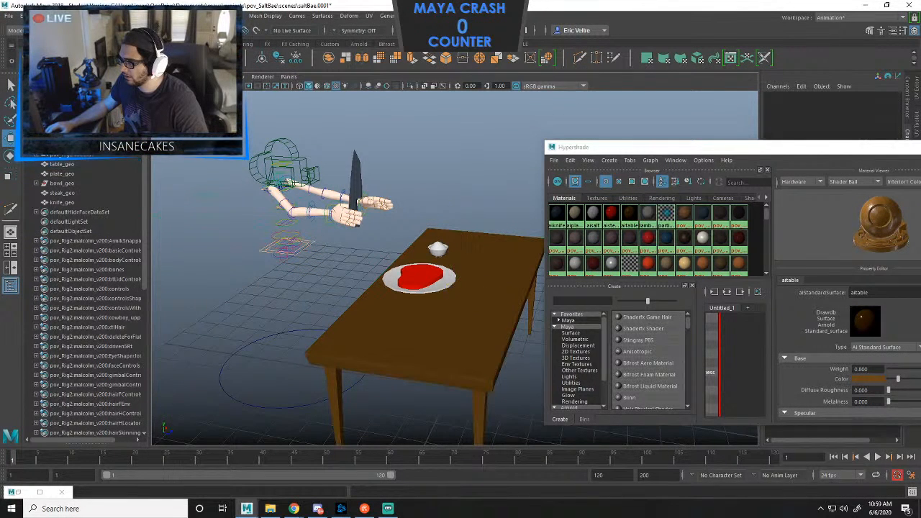
{"action": "left_click", "coordinate": [437, 251]}
{"action": "left_click", "coordinate": [498, 169]}
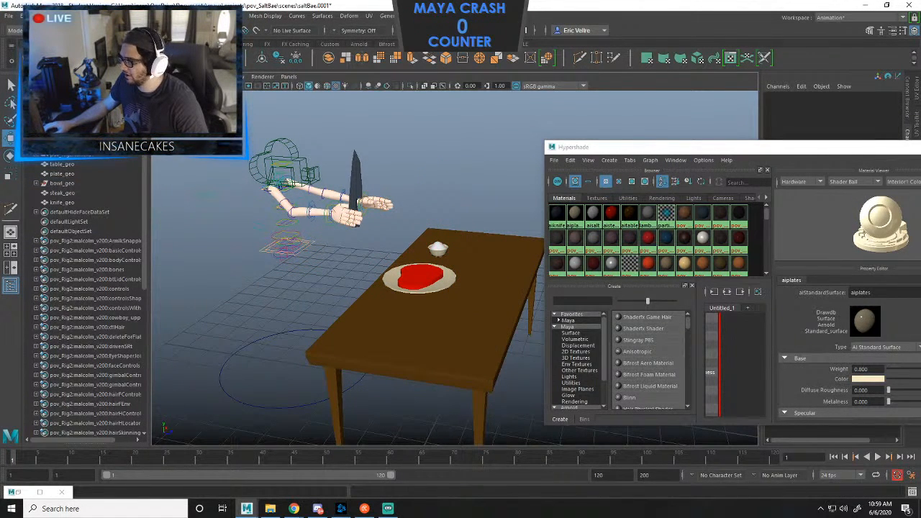
{"action": "left_click", "coordinate": [684, 149]}
{"action": "left_click_drag", "start_coordinate": [684, 152], "coordinate": [505, 153]}
{"action": "left_click", "coordinate": [800, 154]}
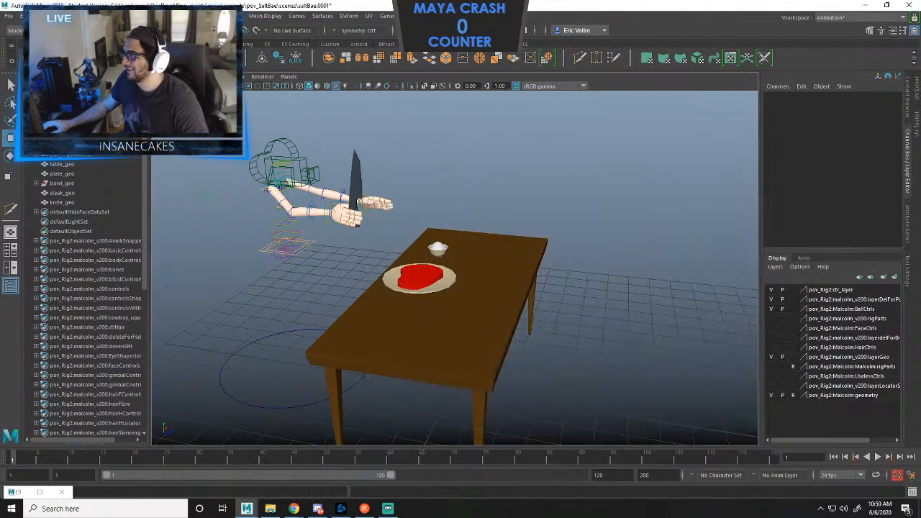
Move the knife back and down in the hand to Translate Z -2.991 and Translate Y 6.266.
{"action": "scroll", "coordinate": [432, 280], "scroll_direction": "up", "scroll_amount": 3}
{"action": "left_click_drag", "start_coordinate": [453, 287], "coordinate": [597, 273], "text": "alt"}
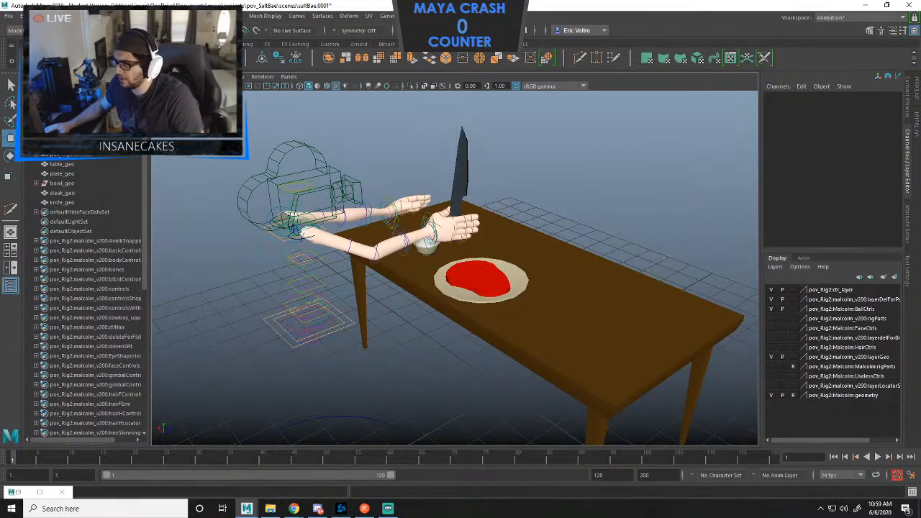
{"action": "scroll", "coordinate": [454, 268], "scroll_direction": "up", "scroll_amount": 3}
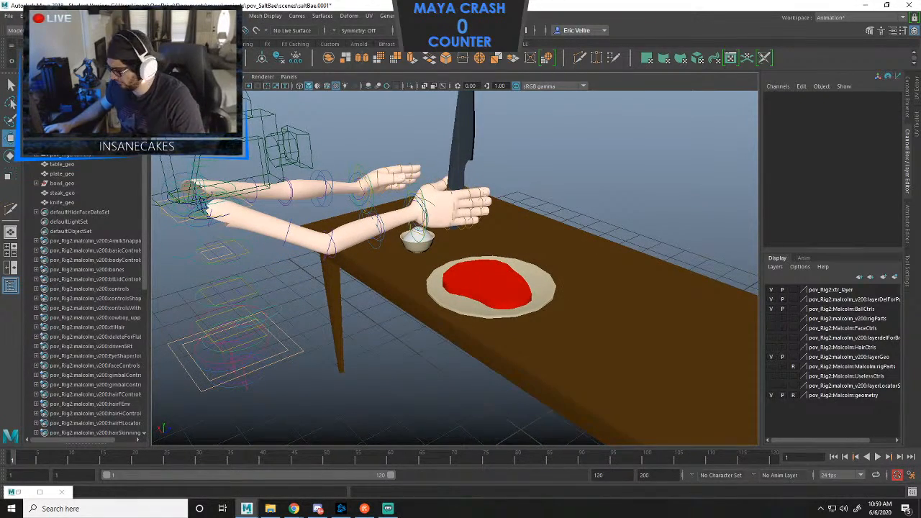
{"action": "left_click", "coordinate": [462, 147]}
{"action": "scroll", "coordinate": [462, 155], "scroll_direction": "down", "scroll_amount": 3}
{"action": "left_click_drag", "start_coordinate": [463, 161], "coordinate": [400, 152], "text": "alt"}
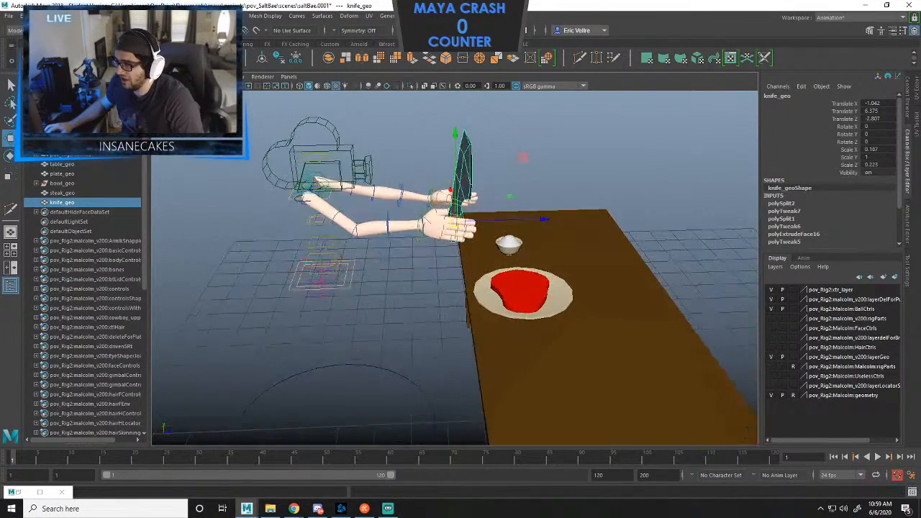
{"action": "left_click_drag", "start_coordinate": [543, 219], "coordinate": [534, 219]}
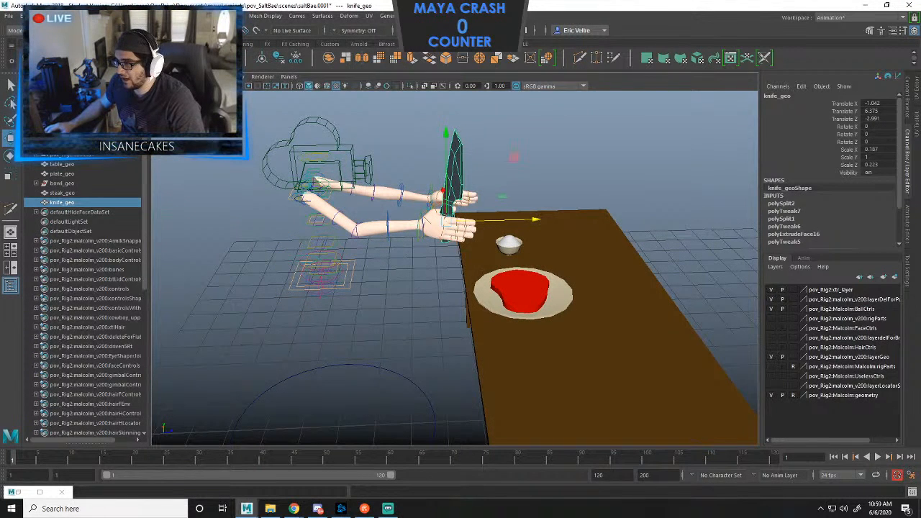
{"action": "left_click_drag", "start_coordinate": [445, 162], "coordinate": [445, 169]}
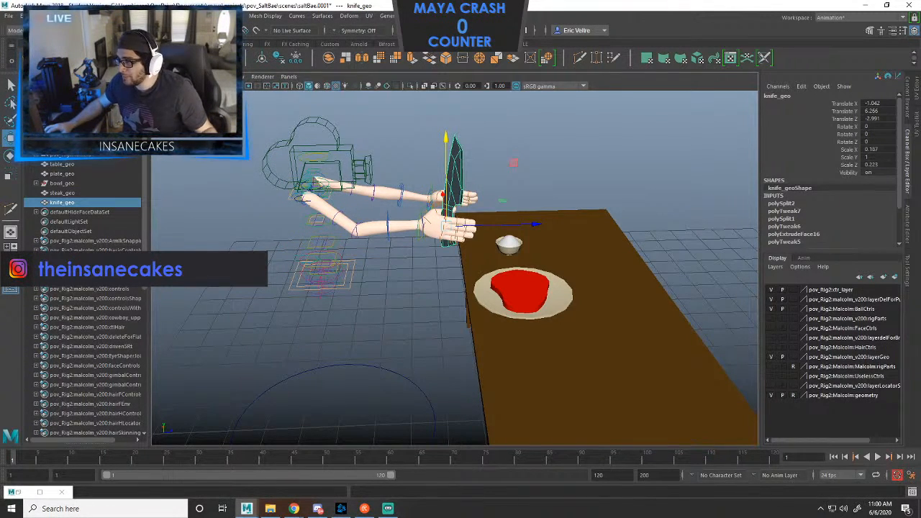
Lower the knife blade's corner vertices below the tip along the spine, and return to object mode.
{"action": "scroll", "coordinate": [455, 267], "scroll_direction": "up", "scroll_amount": 5}
{"action": "left_click_drag", "start_coordinate": [460, 267], "coordinate": [482, 201], "text": "alt"}
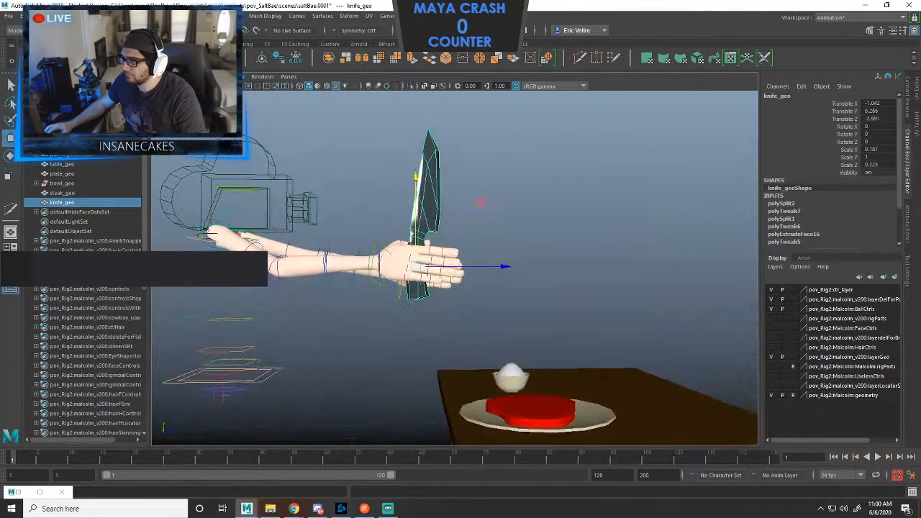
{"action": "middle_click_drag", "start_coordinate": [482, 201], "coordinate": [471, 279], "text": "alt"}
{"action": "scroll", "coordinate": [471, 278], "scroll_direction": "up", "scroll_amount": 6}
{"action": "right_click_drag", "start_coordinate": [378, 165], "coordinate": [345, 168]}
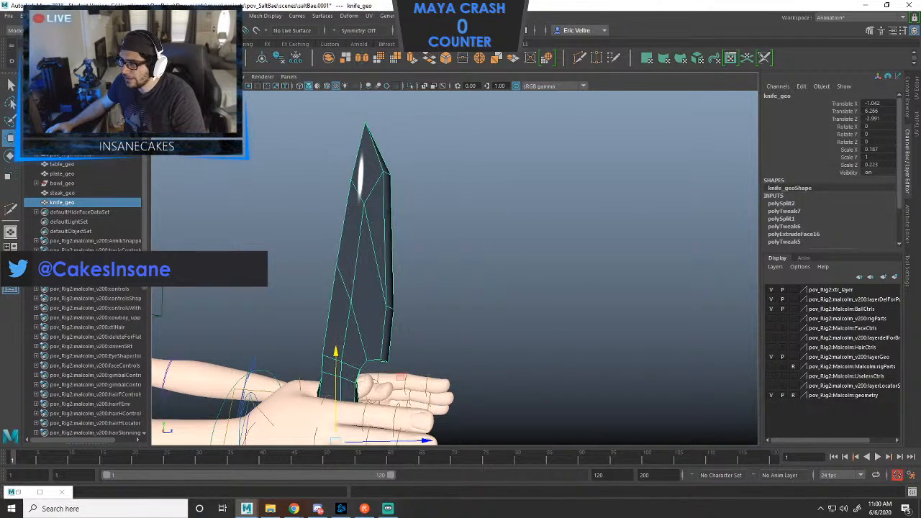
{"action": "left_click_drag", "start_coordinate": [428, 160], "coordinate": [371, 188]}
{"action": "left_click_drag", "start_coordinate": [387, 133], "coordinate": [387, 156]}
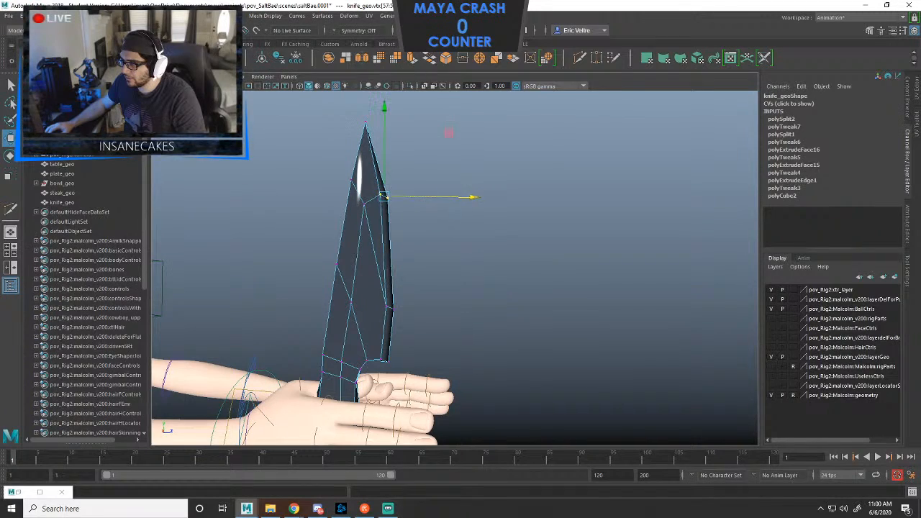
{"action": "right_click", "coordinate": [376, 209]}
{"action": "right_click_drag", "start_coordinate": [381, 200], "coordinate": [424, 195]}
Check the shot through the rig camera and show the camera and perspective views side by side.
{"action": "left_click_drag", "start_coordinate": [432, 252], "coordinate": [500, 249], "text": "alt"}
{"action": "scroll", "coordinate": [460, 259], "scroll_direction": "down", "scroll_amount": 5}
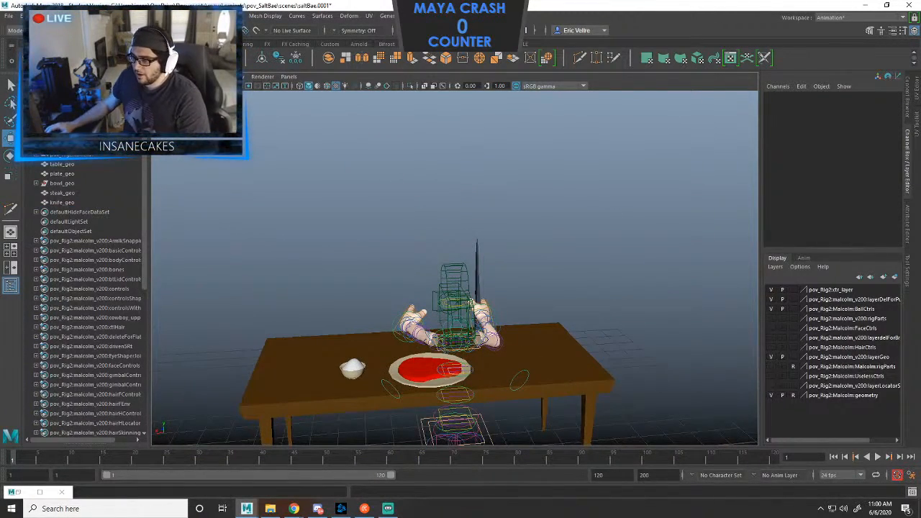
{"action": "key", "text": "space"}
{"action": "key", "text": "space"}
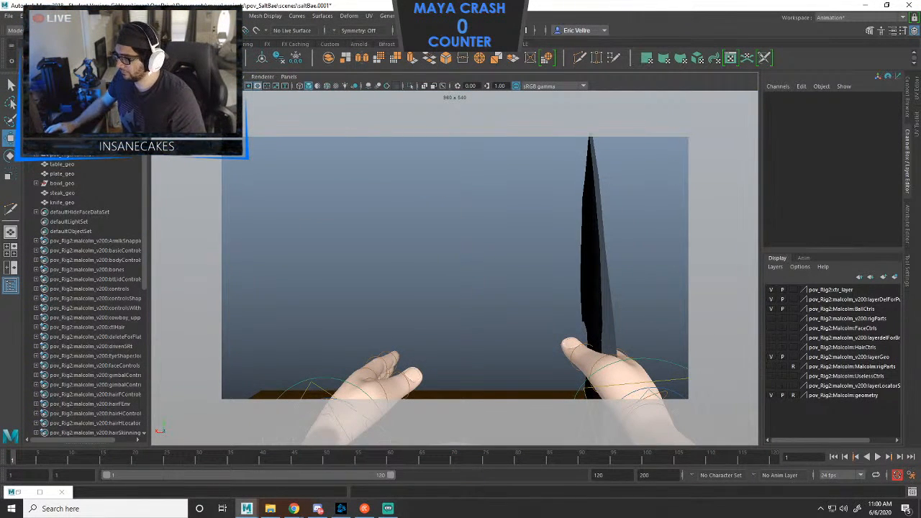
{"action": "key", "text": "space"}
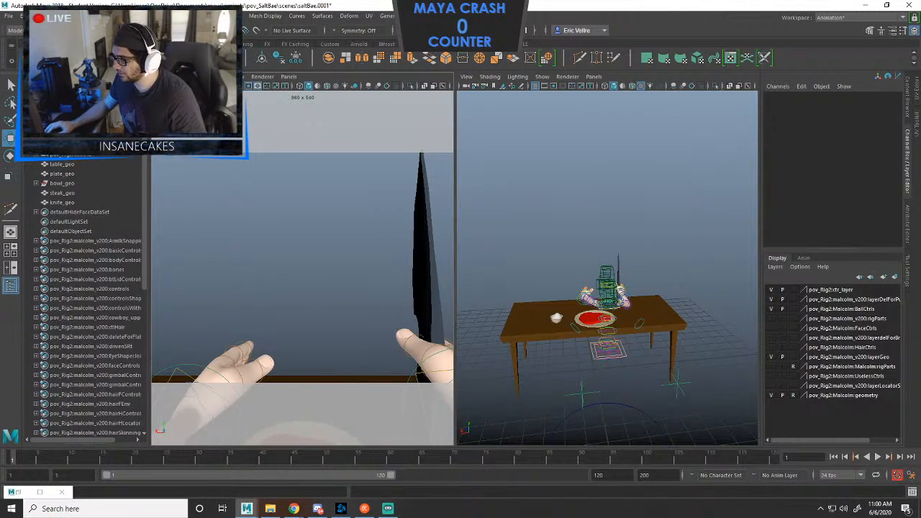
{"action": "scroll", "coordinate": [607, 277], "scroll_direction": "up", "scroll_amount": 3}
Try to delete the parent constraint under the rig's camera1.
{"action": "left_click", "coordinate": [606, 277]}
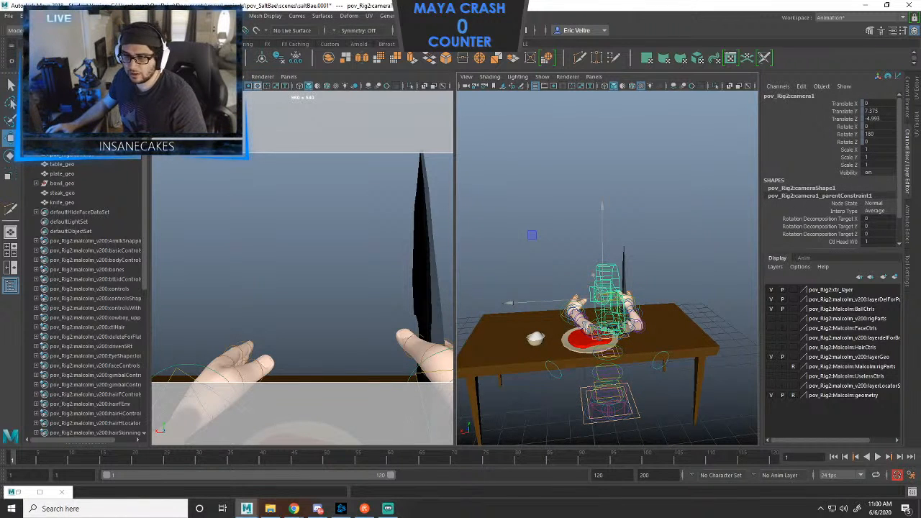
{"action": "left_click", "coordinate": [36, 155]}
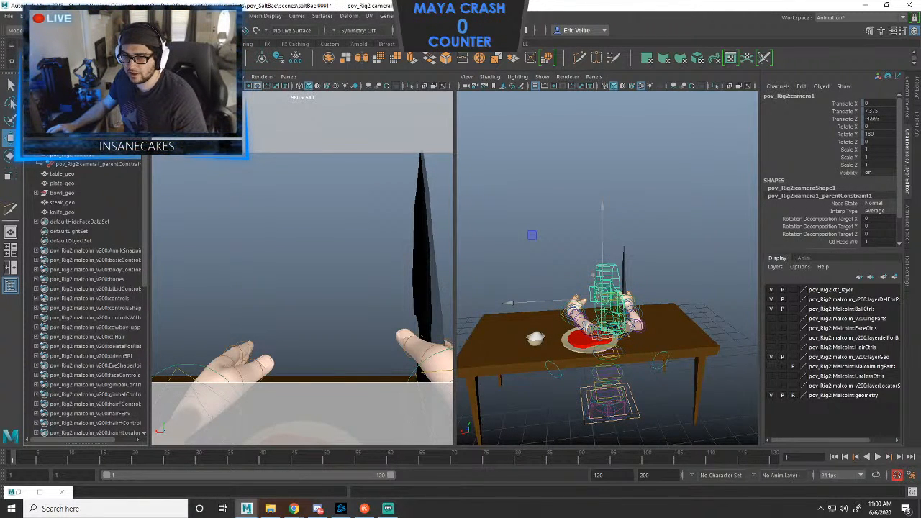
{"action": "left_click", "coordinate": [97, 164]}
{"action": "key", "text": "Delete"}
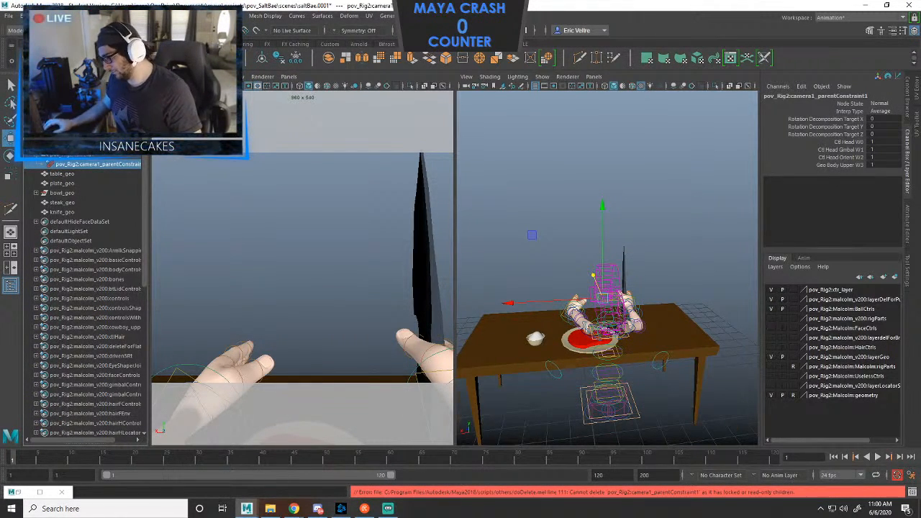
Check the scene's references in the Reference Editor and close it.
{"action": "scroll", "coordinate": [604, 288], "scroll_direction": "up", "scroll_amount": 5}
{"action": "left_click_drag", "start_coordinate": [576, 273], "coordinate": [705, 316], "text": "alt"}
{"action": "middle_click_drag", "start_coordinate": [705, 316], "coordinate": [568, 309], "text": "alt"}
{"action": "left_click_drag", "start_coordinate": [568, 309], "coordinate": [593, 268], "text": "alt"}
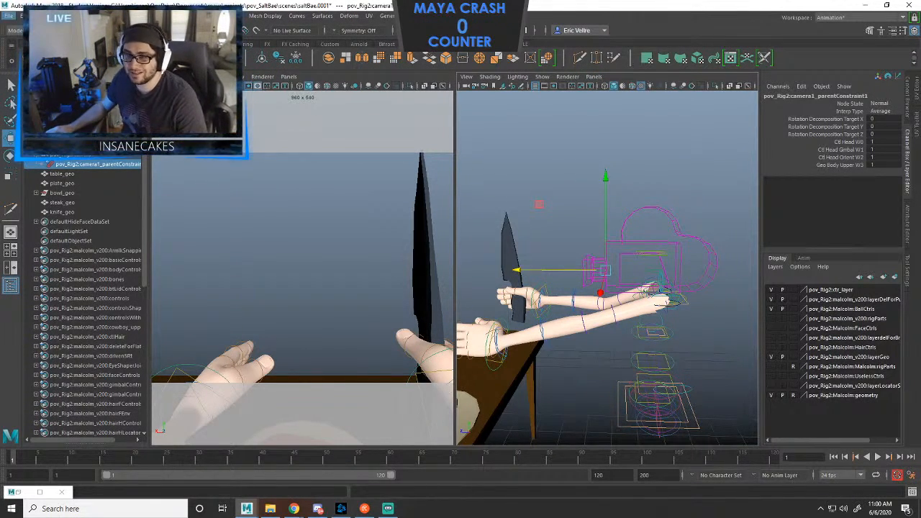
{"action": "left_click", "coordinate": [10, 15]}
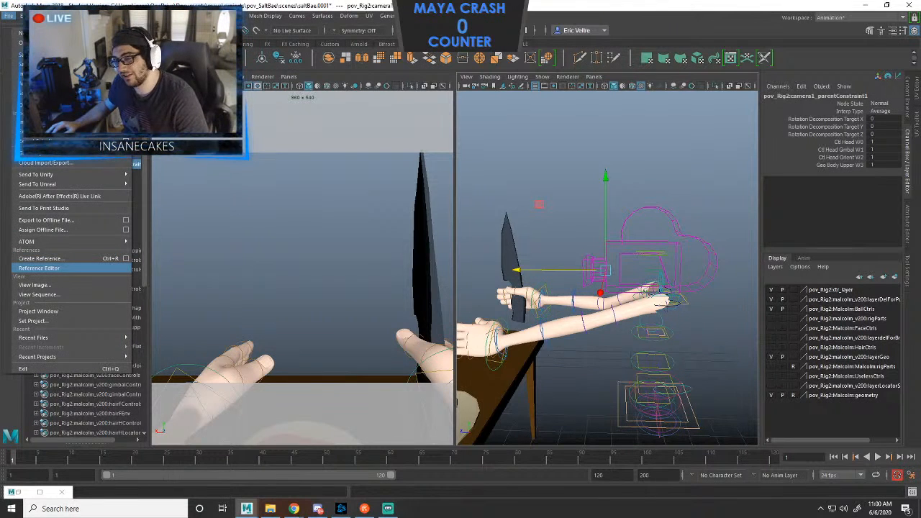
{"action": "left_click", "coordinate": [39, 268]}
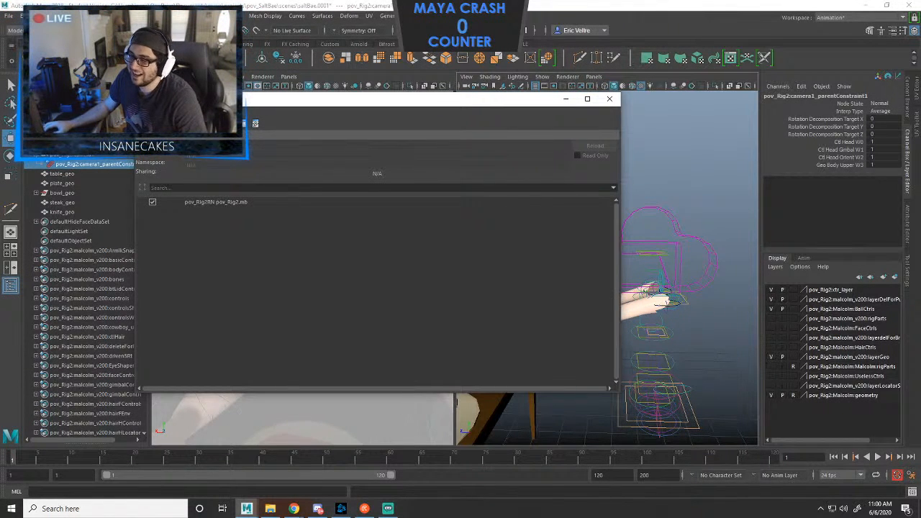
{"action": "left_click", "coordinate": [610, 99]}
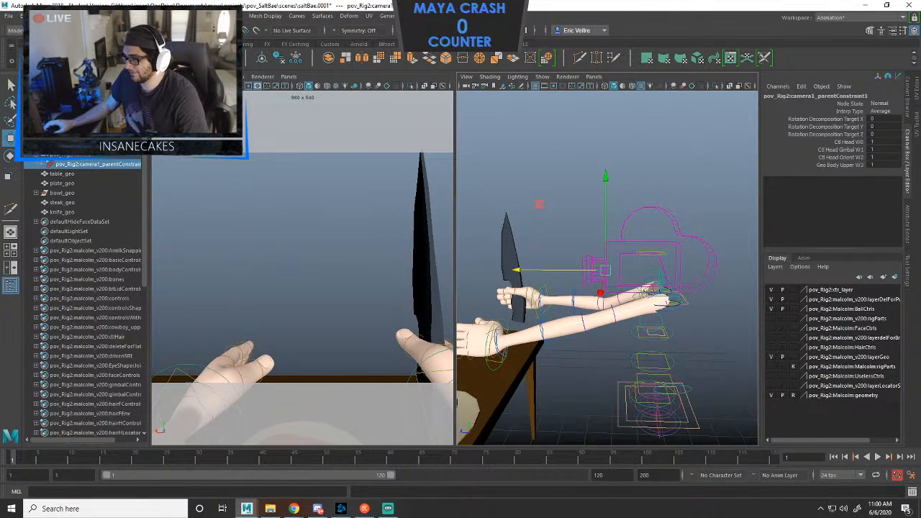
Deselect the camera constraint and save the scene.
{"action": "right_click", "coordinate": [247, 509]}
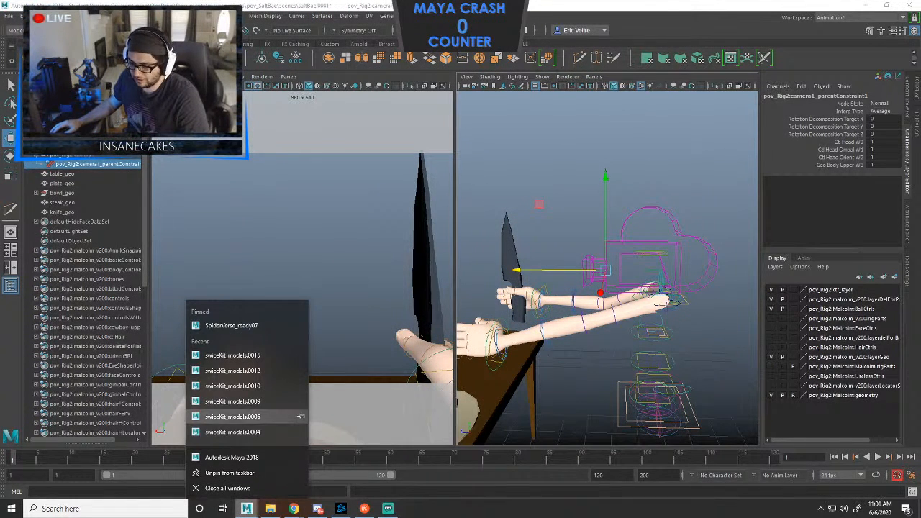
{"action": "left_click", "coordinate": [352, 303]}
{"action": "left_click", "coordinate": [9, 16]}
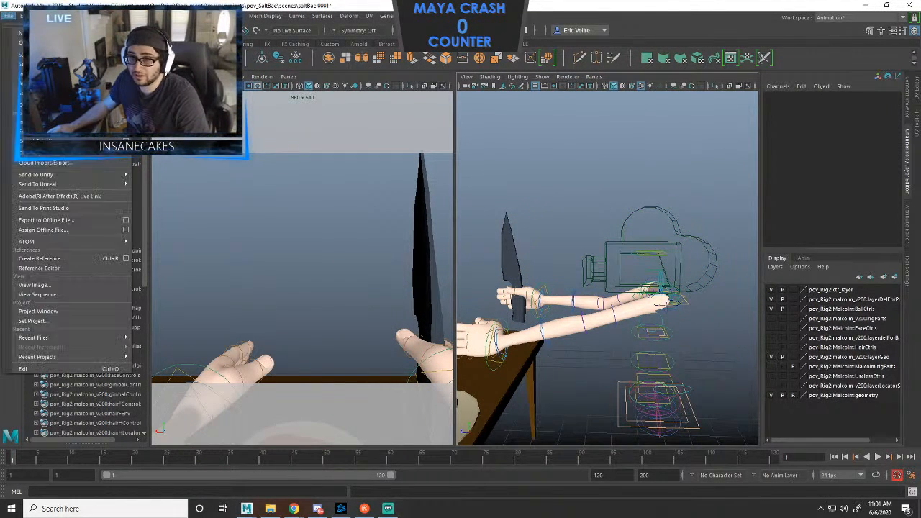
{"action": "left_click", "coordinate": [50, 73]}
{"action": "left_click", "coordinate": [440, 262]}
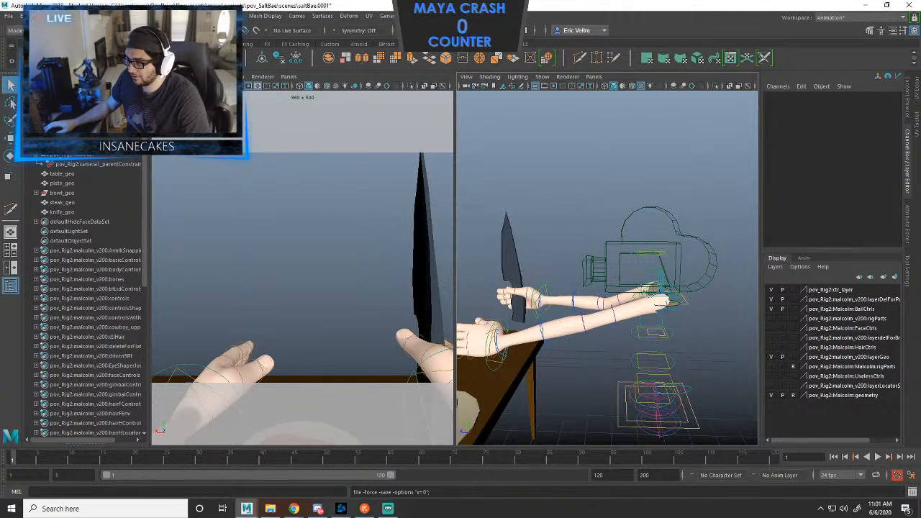
Finish saving the saltBae scene, launch a second Autodesk Maya 2018 session and dismiss its What's New notice.
{"action": "left_click", "coordinate": [440, 263]}
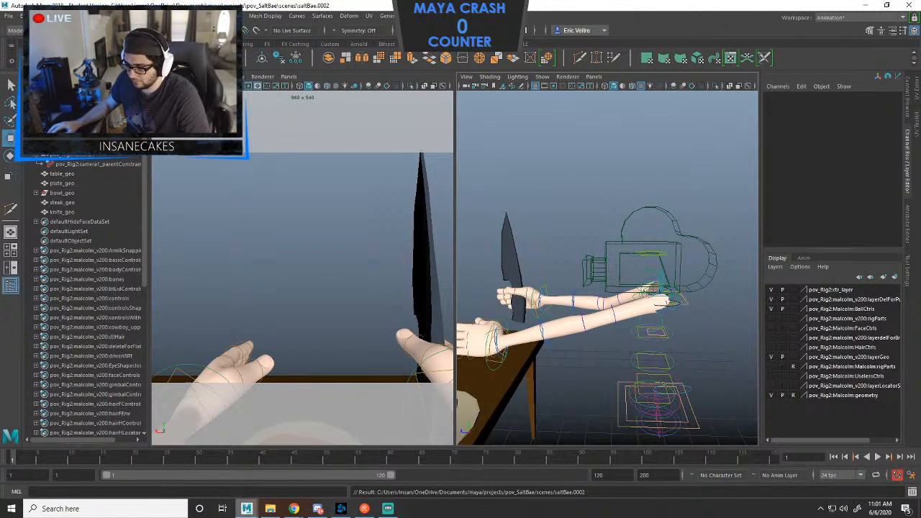
{"action": "right_click", "coordinate": [246, 508]}
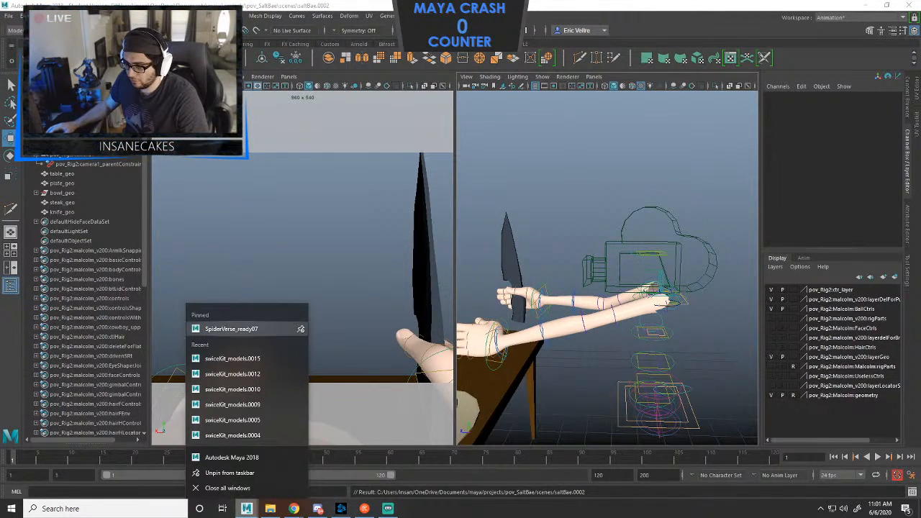
{"action": "left_click", "coordinate": [232, 458]}
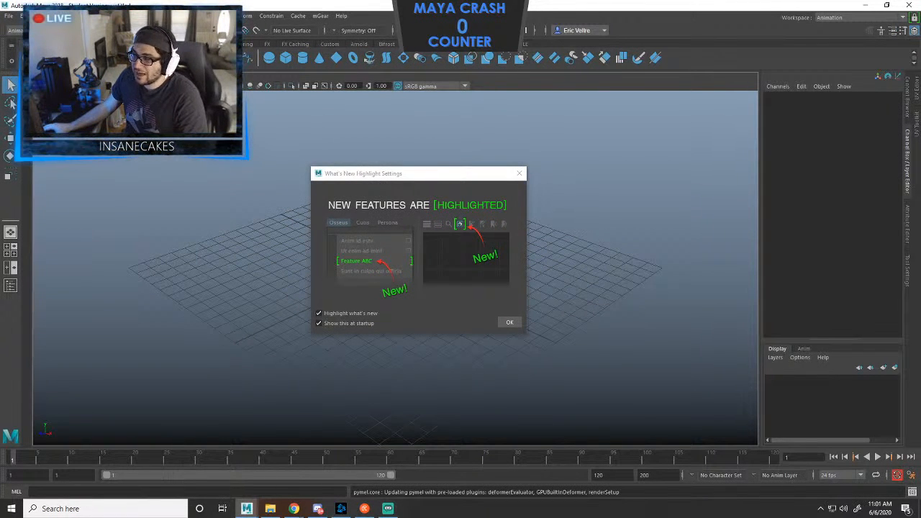
{"action": "key", "text": "Return"}
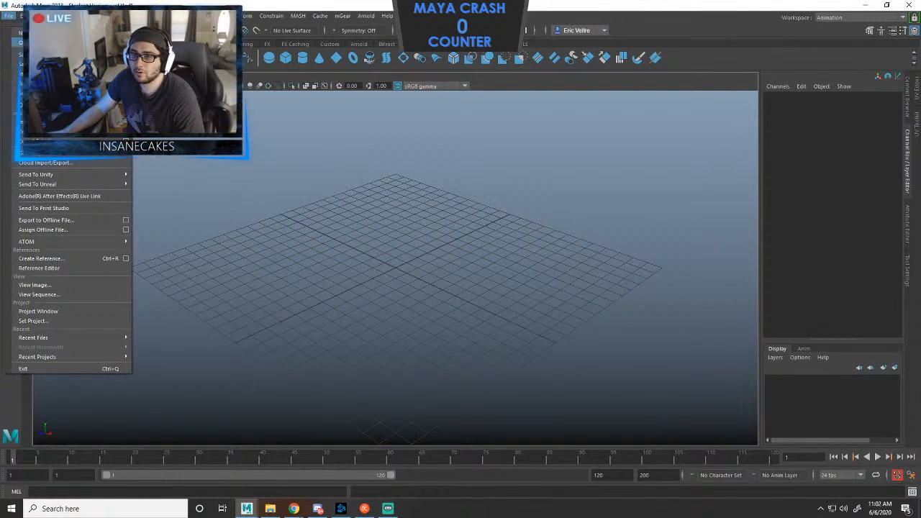
Open pov_Rig2.mb from the Documents/maya/Rigs folder, discarding the untitled scene and accepting the student version notice.
{"action": "key", "text": "ctrl+o"}
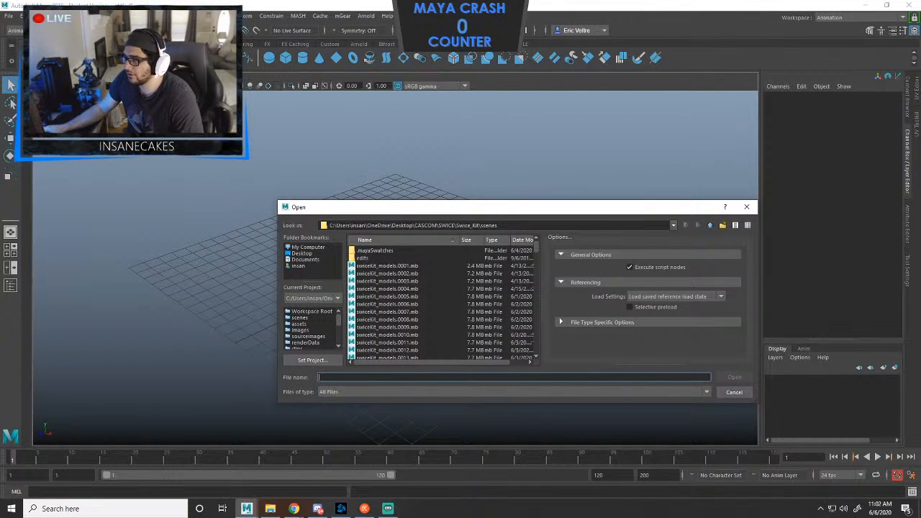
{"action": "left_click", "coordinate": [302, 254]}
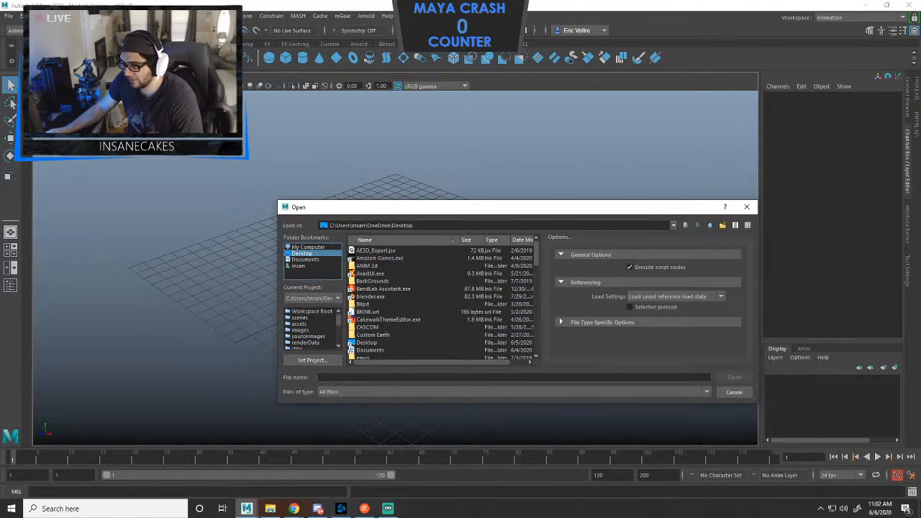
{"action": "scroll", "coordinate": [444, 303], "scroll_direction": "down", "scroll_amount": 3}
{"action": "left_click", "coordinate": [305, 259]}
{"action": "scroll", "coordinate": [443, 303], "scroll_direction": "down", "scroll_amount": 5}
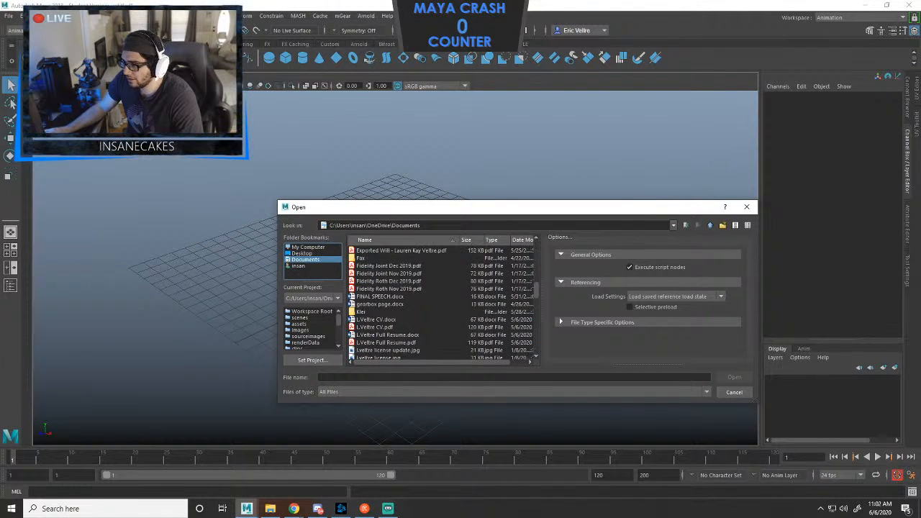
{"action": "double_click", "coordinate": [363, 312]}
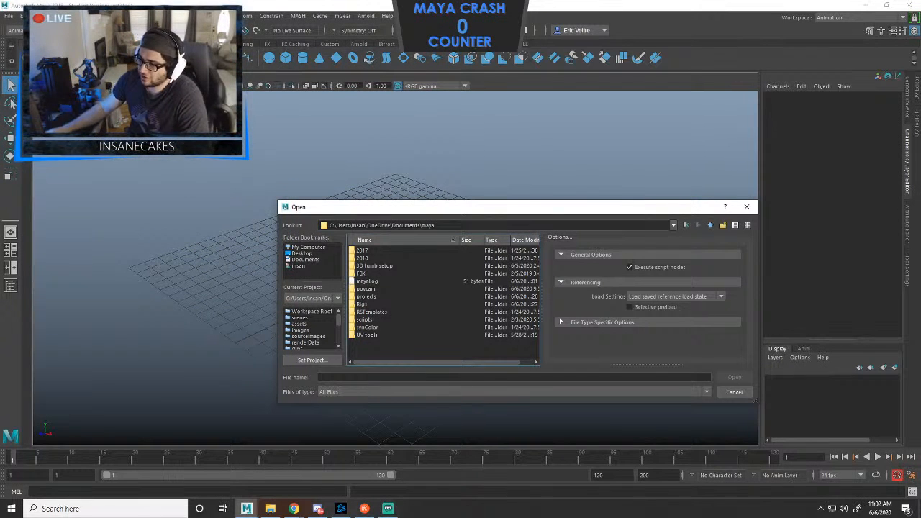
{"action": "double_click", "coordinate": [361, 303]}
{"action": "scroll", "coordinate": [444, 300], "scroll_direction": "down", "scroll_amount": 4}
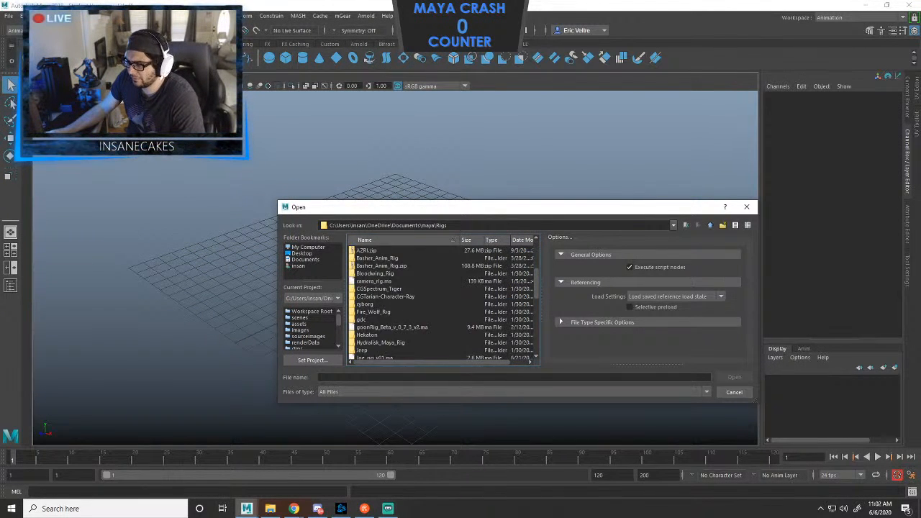
{"action": "scroll", "coordinate": [442, 302], "scroll_direction": "down", "scroll_amount": 5}
{"action": "double_click", "coordinate": [373, 273]}
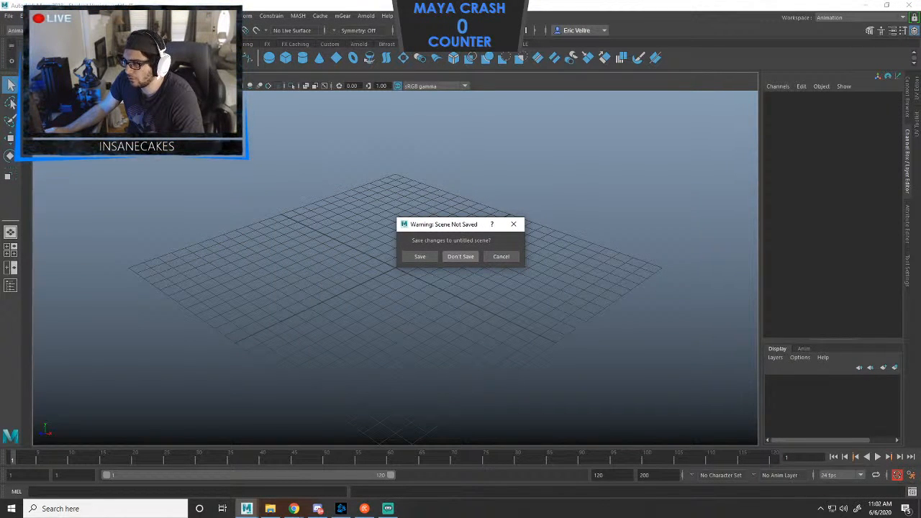
{"action": "left_click", "coordinate": [461, 256]}
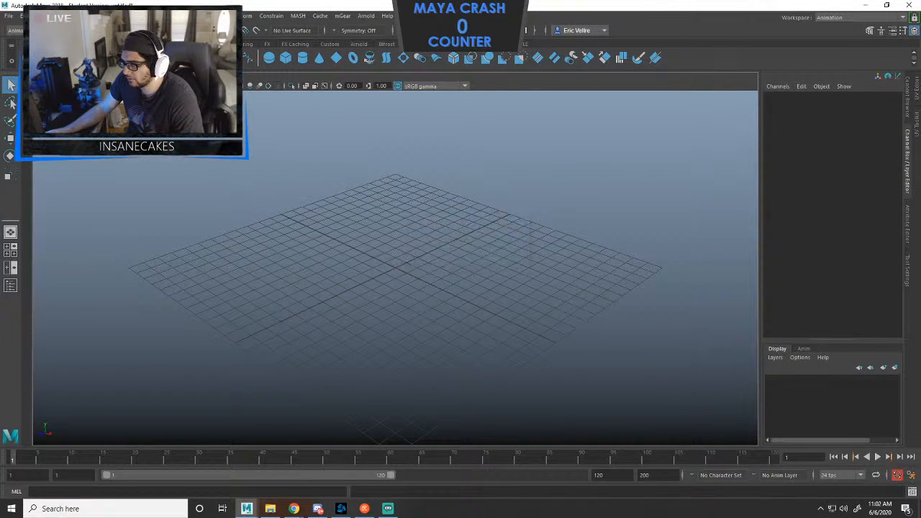
{"action": "left_click", "coordinate": [440, 262]}
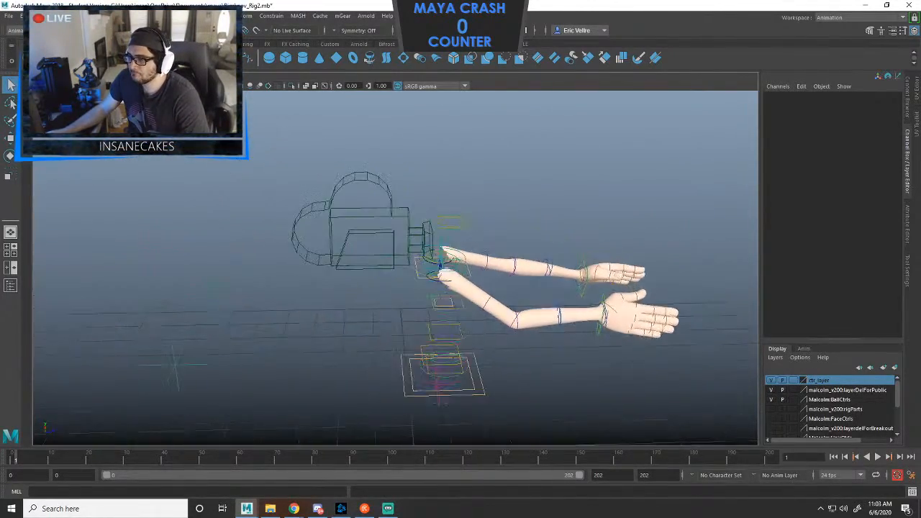
Try rotating the head control in the rig file to test the camera, and undo the rotation.
{"action": "left_click", "coordinate": [452, 222]}
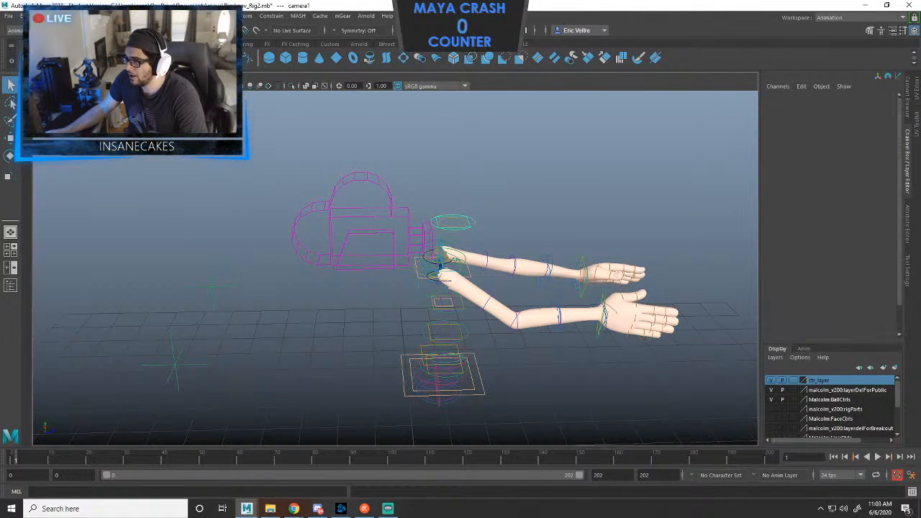
{"action": "key", "text": "w"}
{"action": "key", "text": "e"}
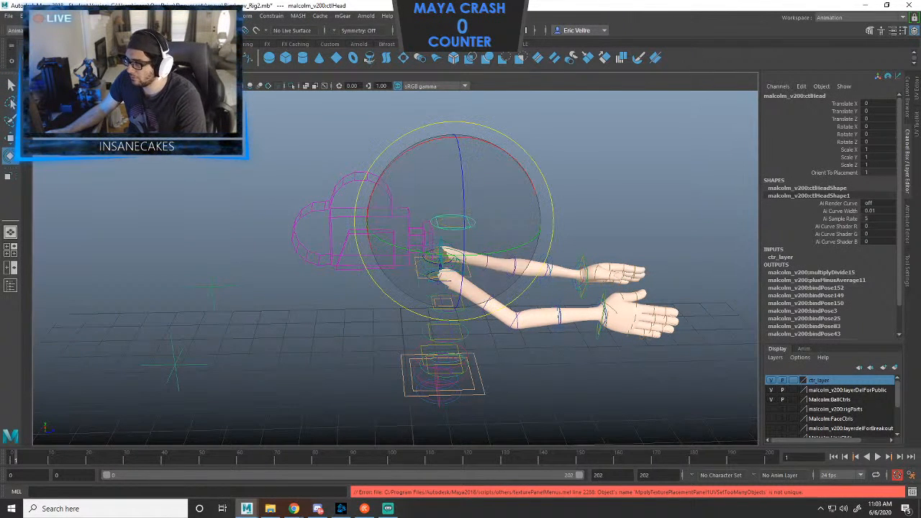
{"action": "mouse_move", "coordinate": [354, 216]}
{"action": "left_mouse_down"}
{"action": "mouse_move", "coordinate": [351, 194]}
{"action": "mouse_move", "coordinate": [353, 208]}
{"action": "left_mouse_up"}
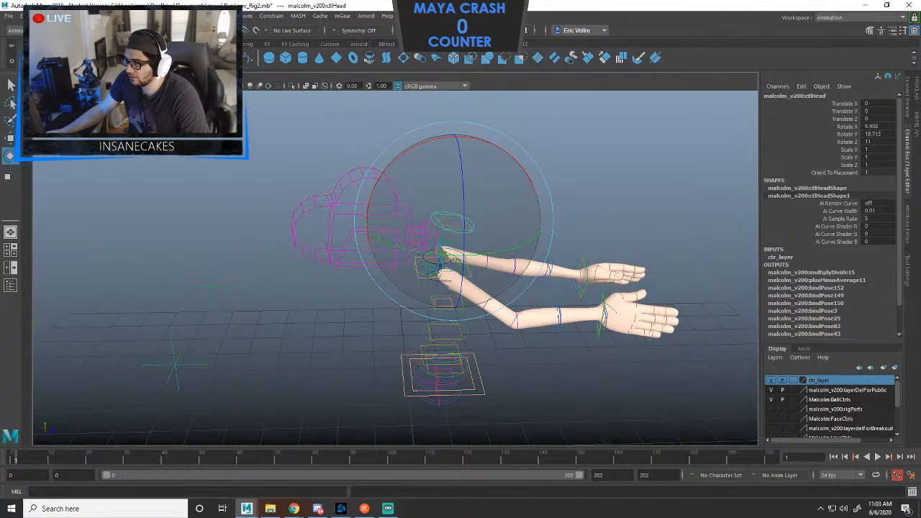
{"action": "key", "text": "ctrl+z"}
Switch to the saltBae scene and try moving the head control back to about -3.108 on Translate Z.
{"action": "mouse_move", "coordinate": [246, 507]}
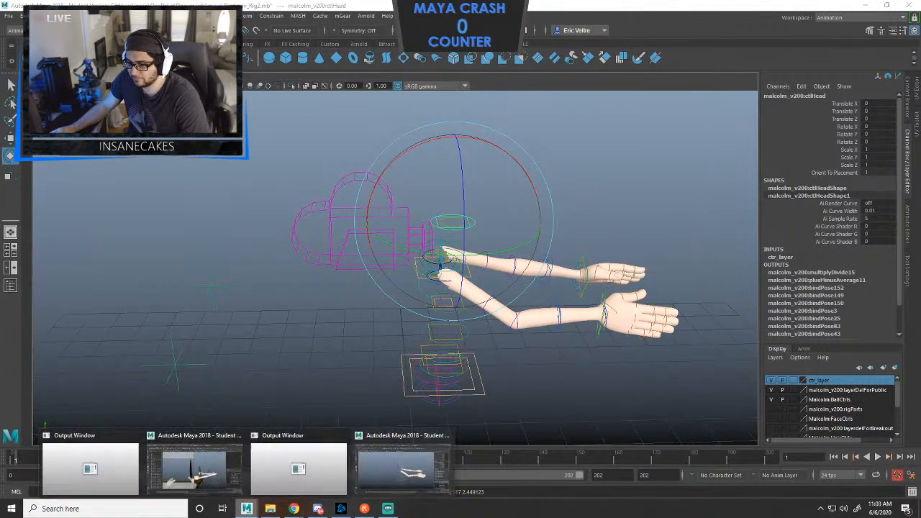
{"action": "left_click", "coordinate": [194, 467]}
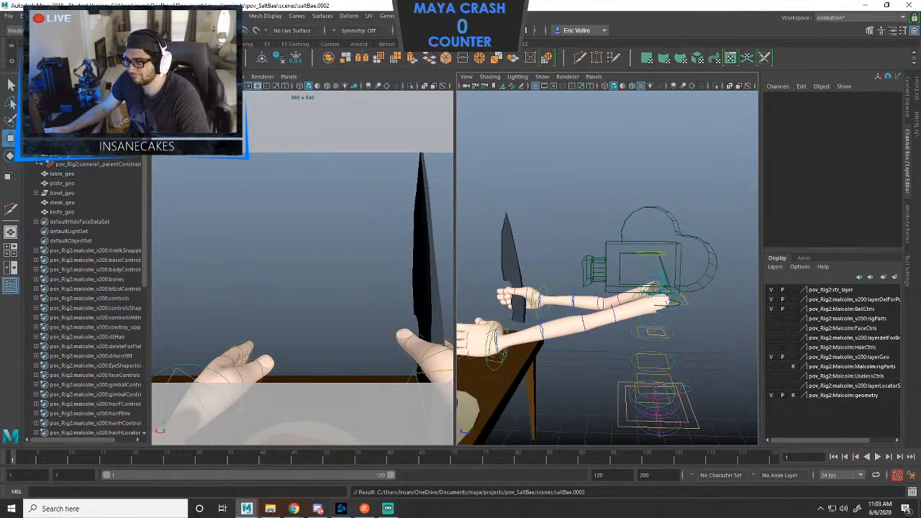
{"action": "left_click_drag", "start_coordinate": [619, 287], "coordinate": [576, 298], "text": "alt"}
{"action": "left_click", "coordinate": [576, 281]}
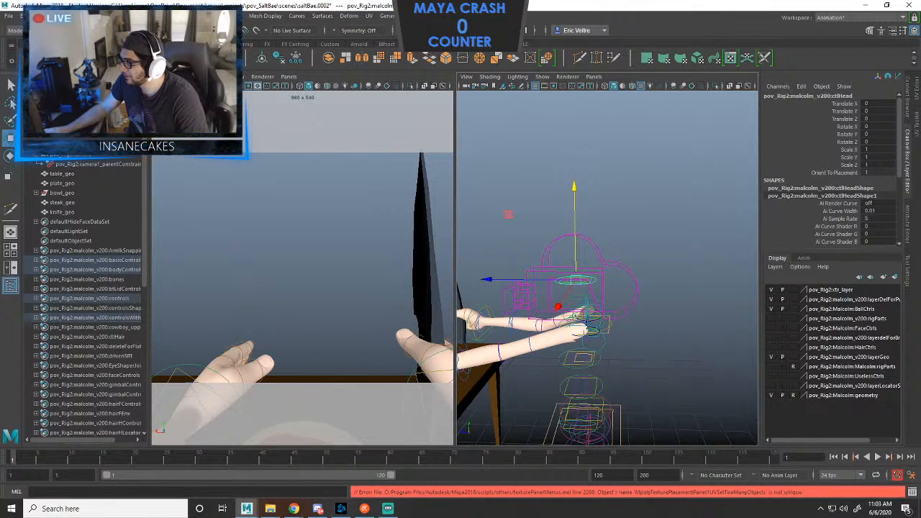
{"action": "left_click_drag", "start_coordinate": [490, 279], "coordinate": [665, 281]}
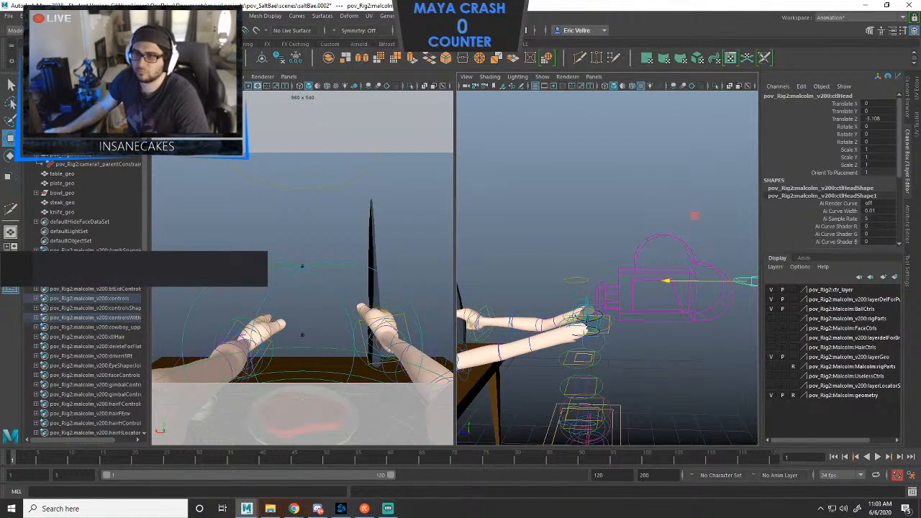
Unload and reload the pov_Rig2.mb reference in the Reference Editor, accept the student version notice and minimise the editor.
{"action": "left_click", "coordinate": [9, 16]}
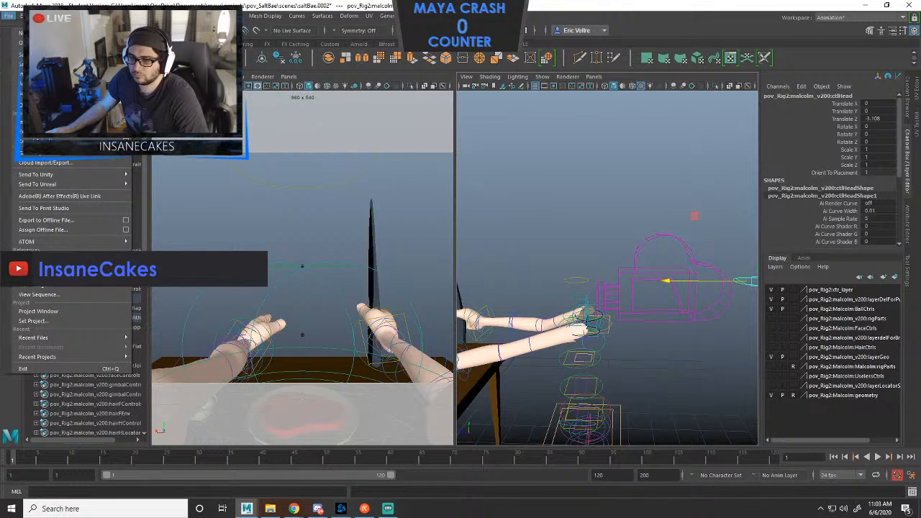
{"action": "left_click", "coordinate": [39, 269]}
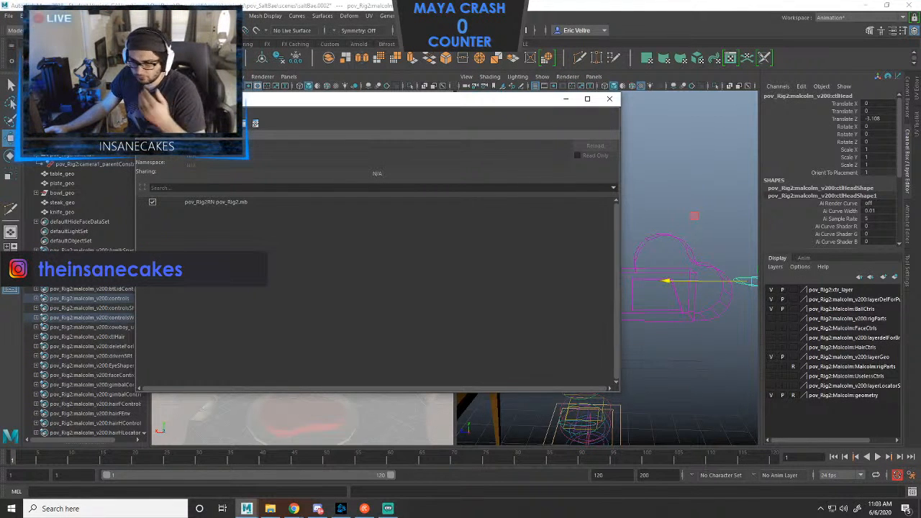
{"action": "left_click", "coordinate": [152, 202]}
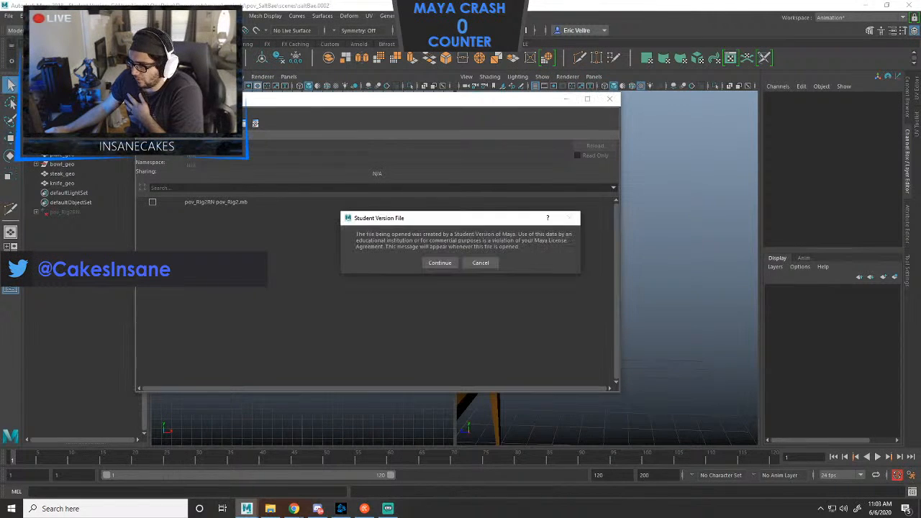
{"action": "key", "text": "Return"}
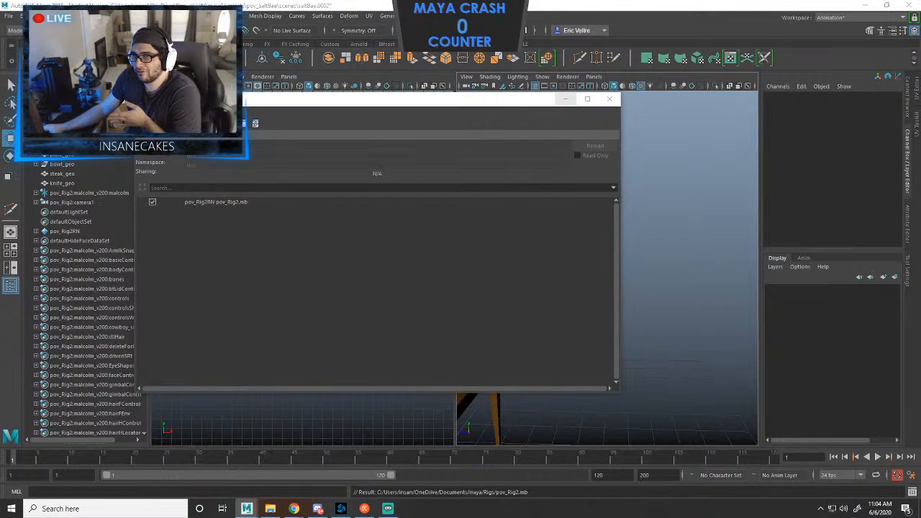
{"action": "left_click", "coordinate": [566, 98]}
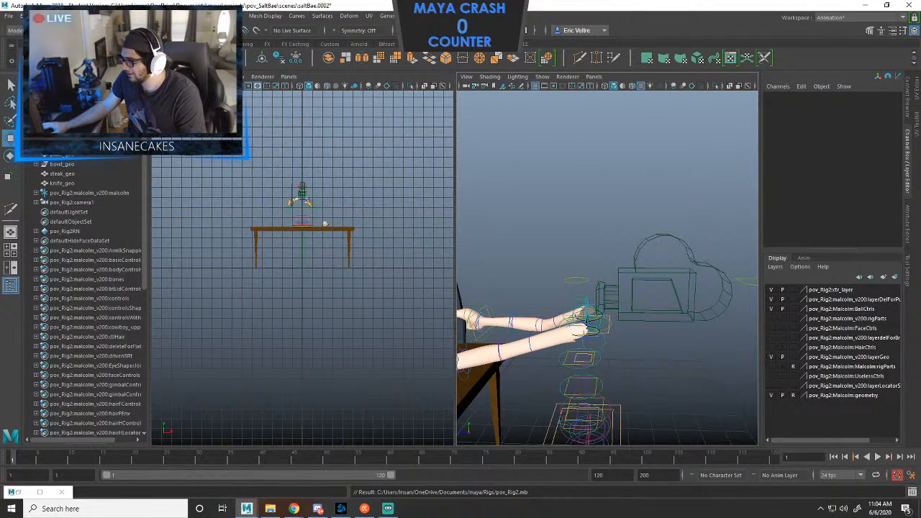
Set the head control's Translate Z to 0 and inspect the camera from several angles.
{"action": "scroll", "coordinate": [607, 267], "scroll_direction": "down", "scroll_amount": 3}
{"action": "left_click", "coordinate": [721, 278]}
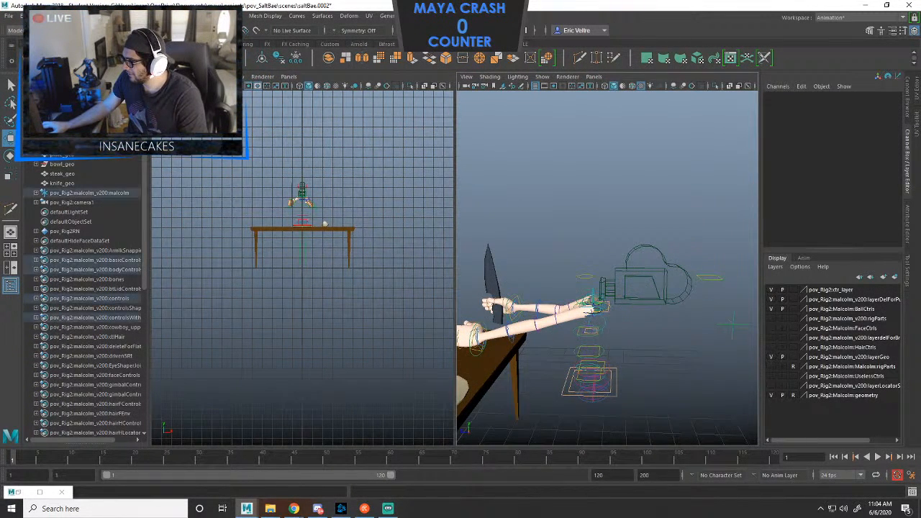
{"action": "left_click", "coordinate": [877, 119]}
{"action": "type", "text": "0"}
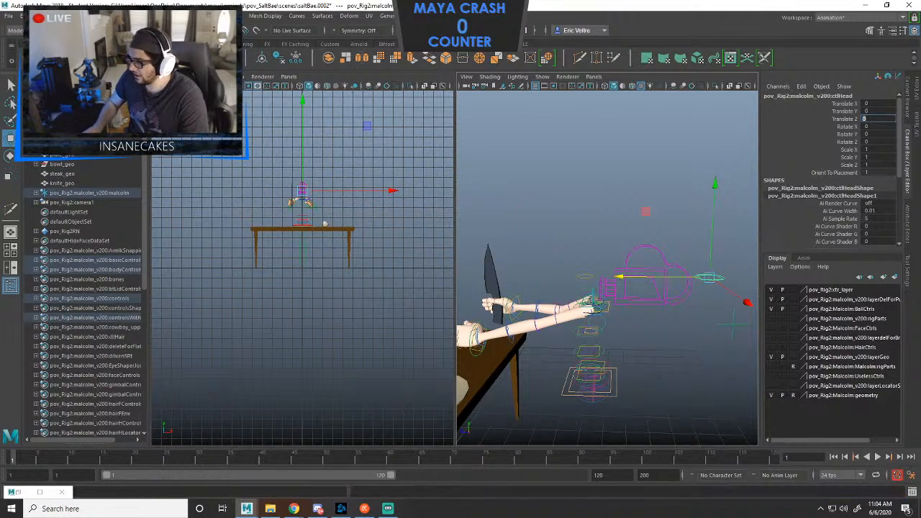
{"action": "key", "text": "Return"}
{"action": "left_click", "coordinate": [690, 231]}
{"action": "scroll", "coordinate": [607, 267], "scroll_direction": "up", "scroll_amount": 4}
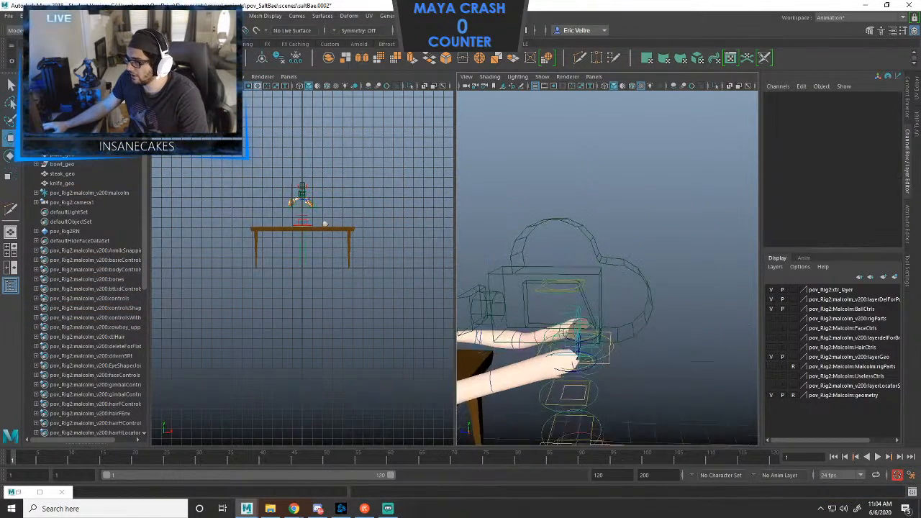
{"action": "left_click_drag", "start_coordinate": [612, 274], "coordinate": [672, 277], "text": "alt"}
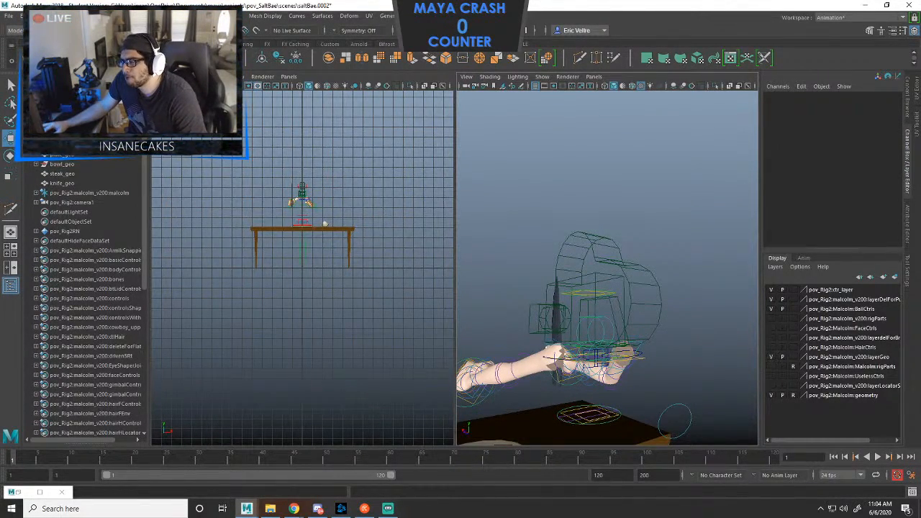
{"action": "left_click_drag", "start_coordinate": [673, 277], "coordinate": [599, 276], "text": "alt"}
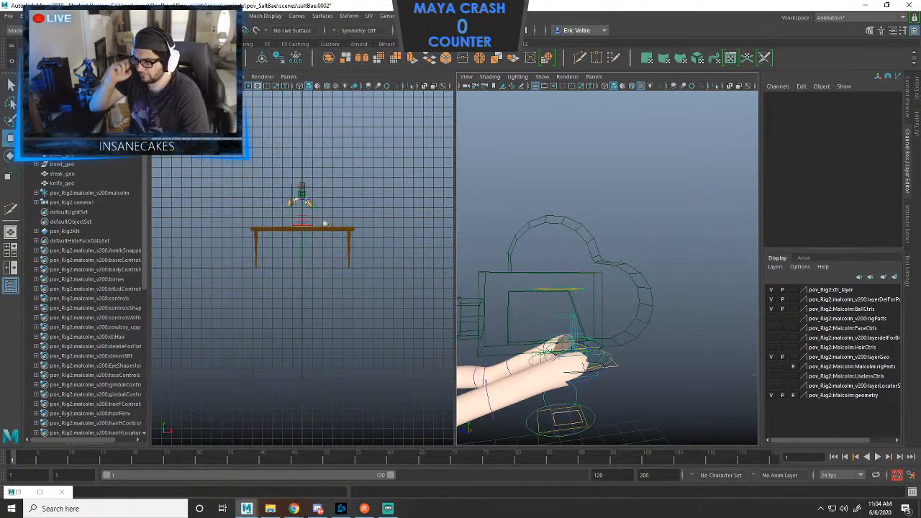
Switch to the pov_Rig2 rig file and select camera1 to examine its parent constraint and channels.
{"action": "mouse_move", "coordinate": [246, 508]}
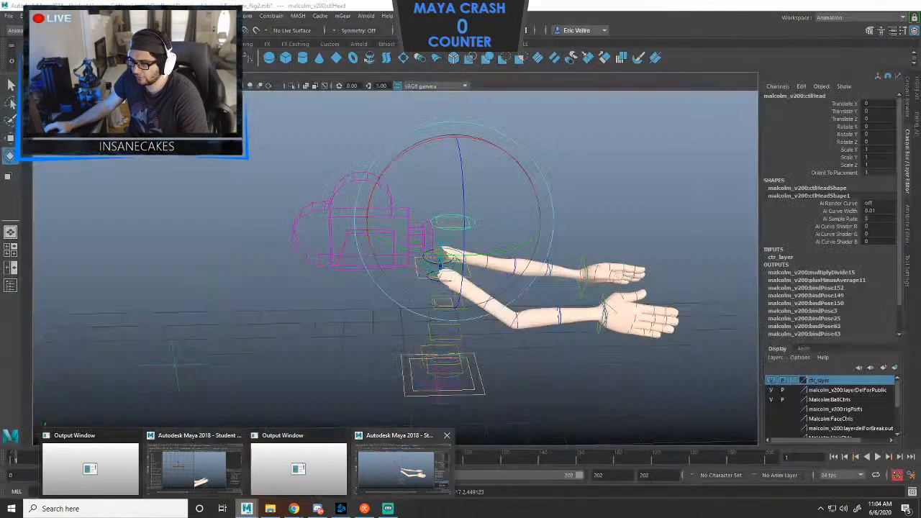
{"action": "left_click", "coordinate": [399, 468]}
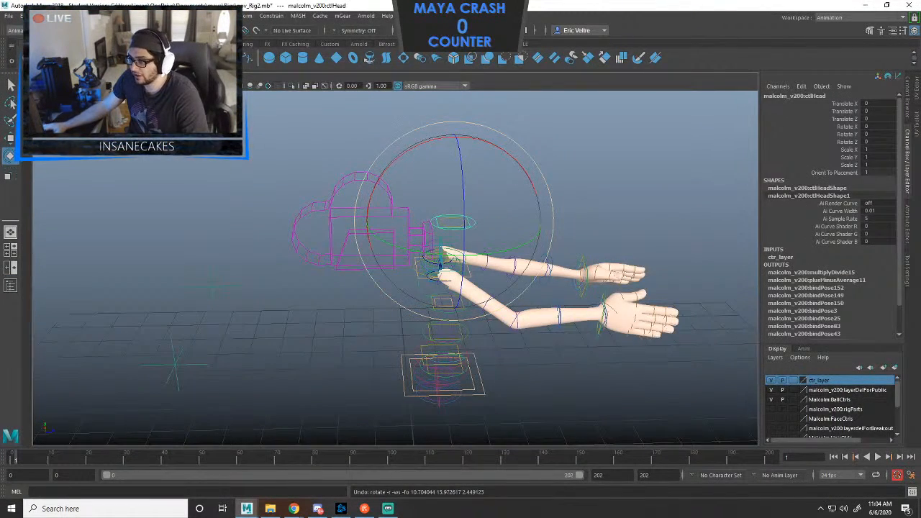
{"action": "left_click", "coordinate": [369, 231]}
{"action": "left_click_drag", "start_coordinate": [368, 231], "coordinate": [425, 266], "text": "alt"}
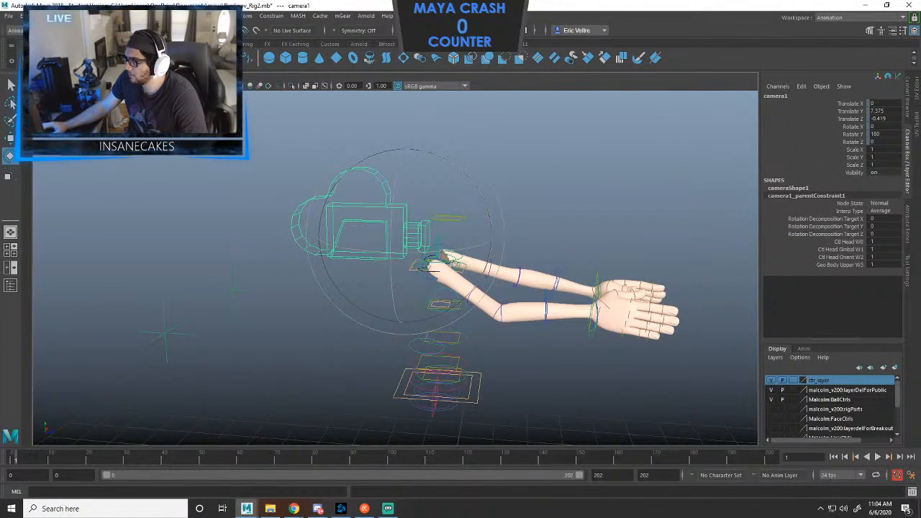
Switch to the saltBae scene and check the channels of the head control and pov_Rig2:camera1.
{"action": "left_click", "coordinate": [247, 509]}
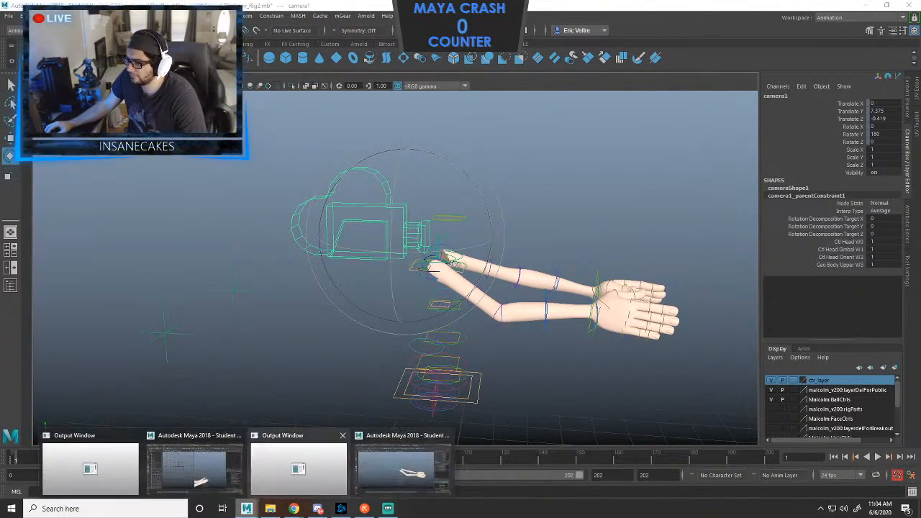
{"action": "left_click", "coordinate": [209, 468]}
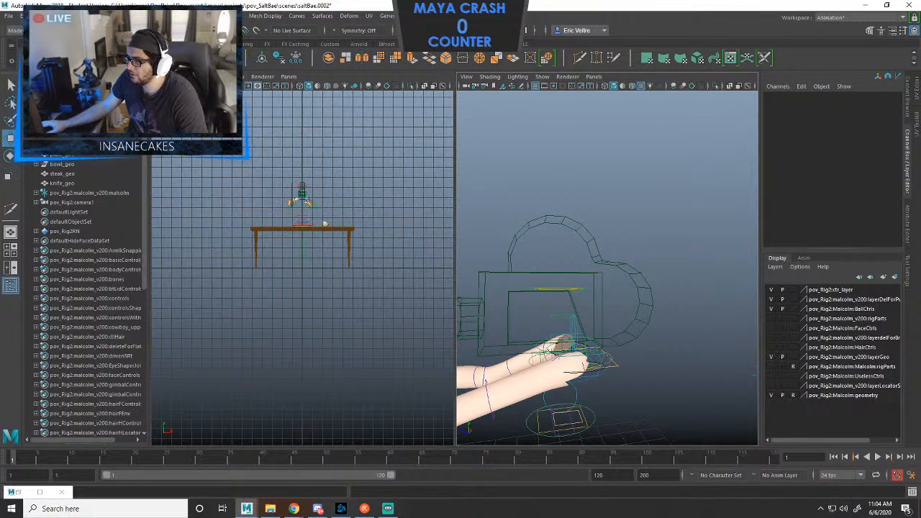
{"action": "left_click", "coordinate": [559, 290]}
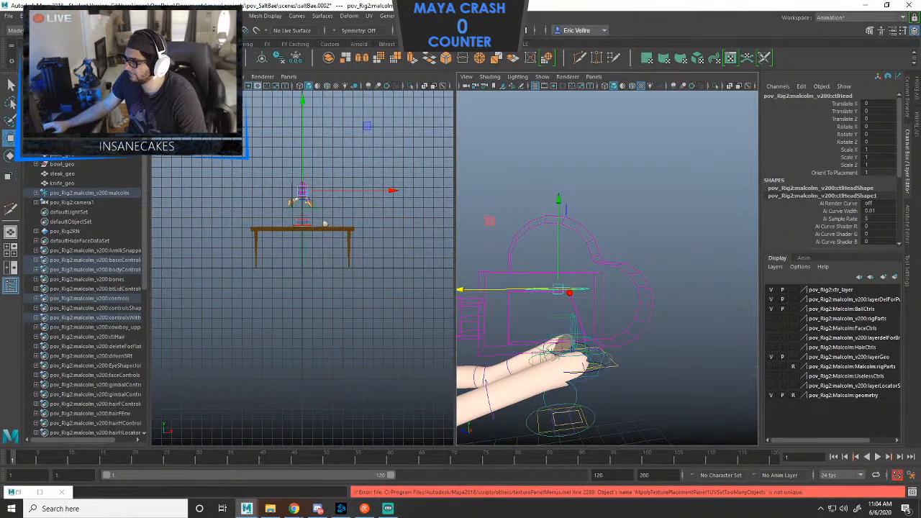
{"action": "left_click", "coordinate": [647, 324]}
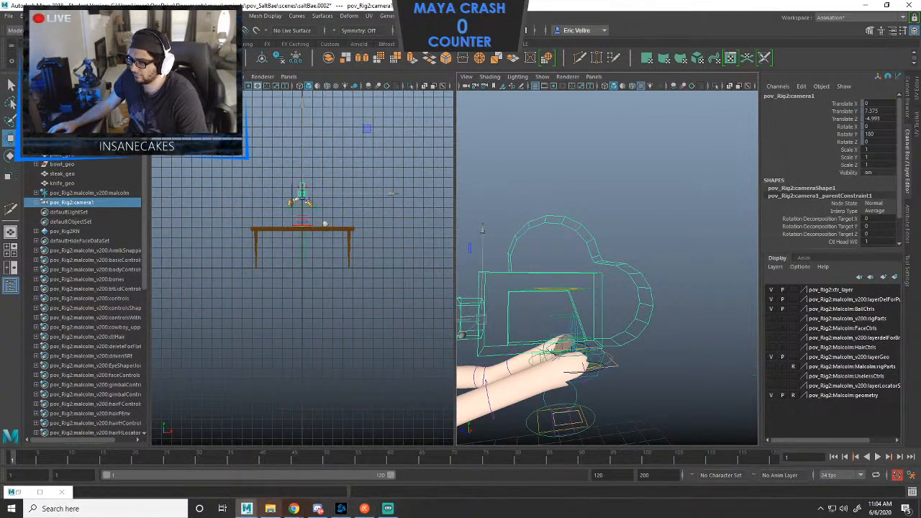
Return to the pov_Rig2 rig file and unlock camera1's Translate and Rotate channels.
{"action": "mouse_move", "coordinate": [246, 508]}
{"action": "mouse_move", "coordinate": [195, 468]}
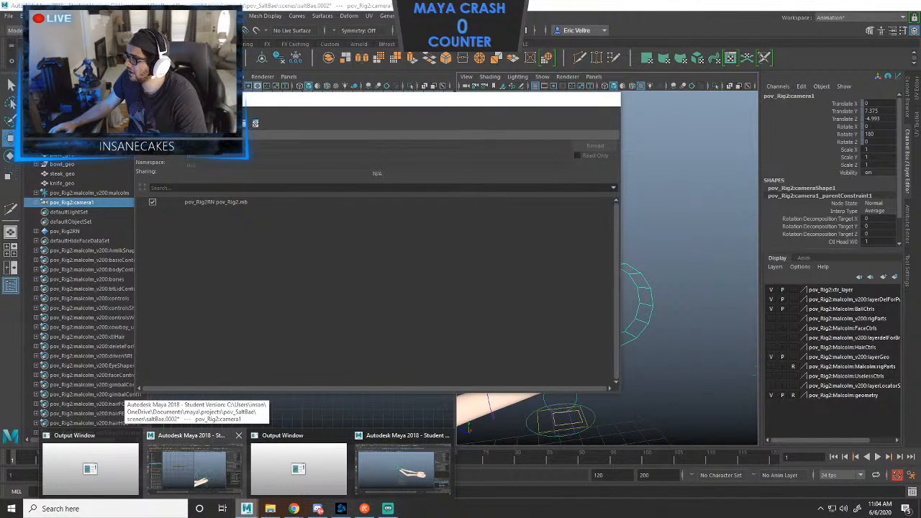
{"action": "mouse_move", "coordinate": [403, 471]}
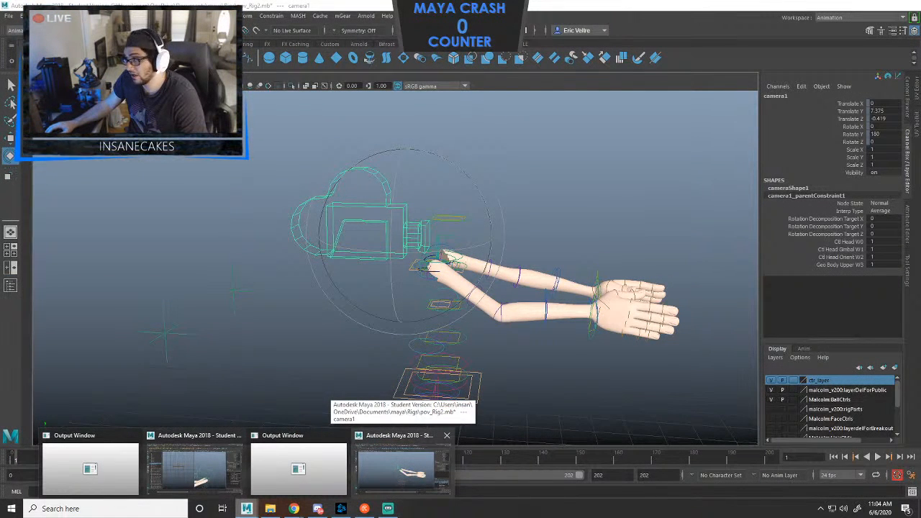
{"action": "left_click", "coordinate": [403, 469]}
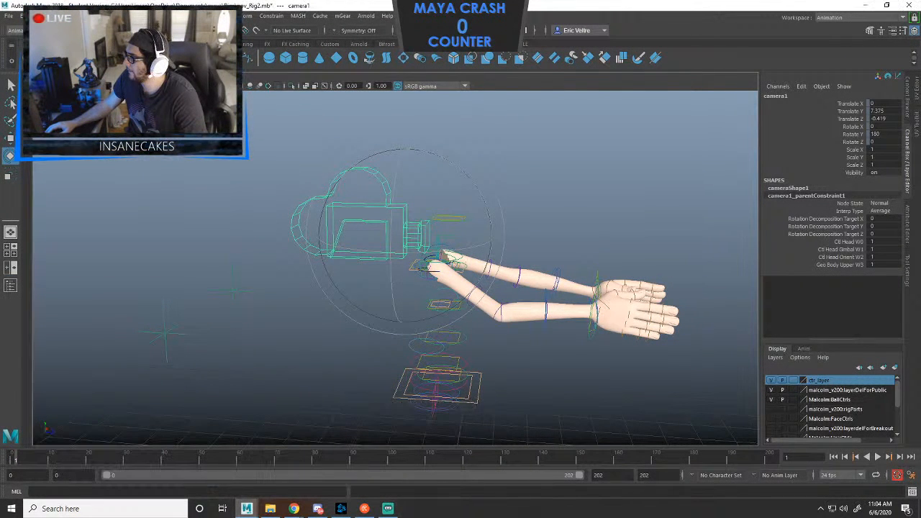
{"action": "left_click", "coordinate": [850, 104]}
{"action": "left_click_drag", "start_coordinate": [849, 104], "coordinate": [849, 134]}
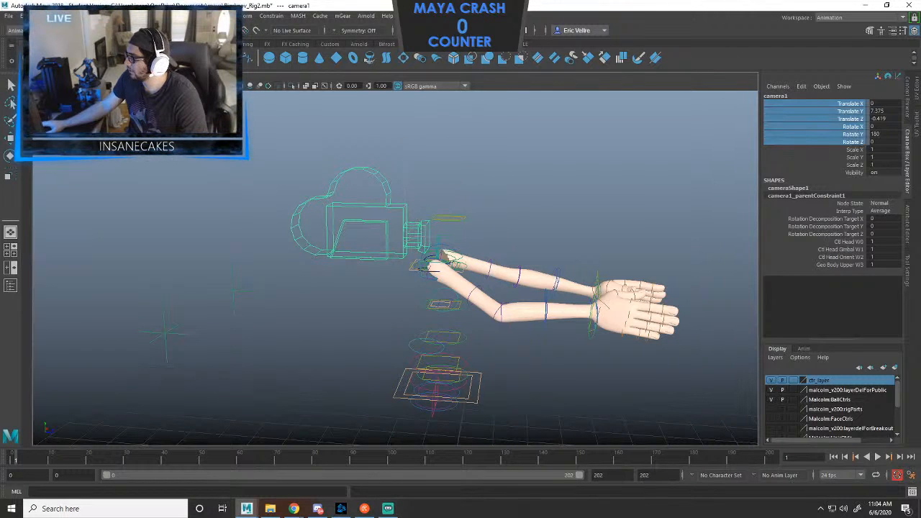
{"action": "right_click", "coordinate": [849, 135]}
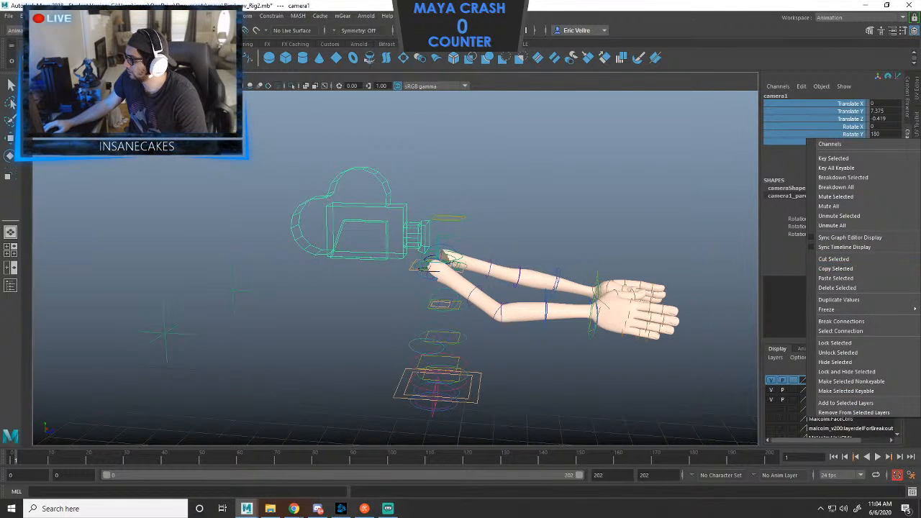
{"action": "left_click", "coordinate": [838, 352]}
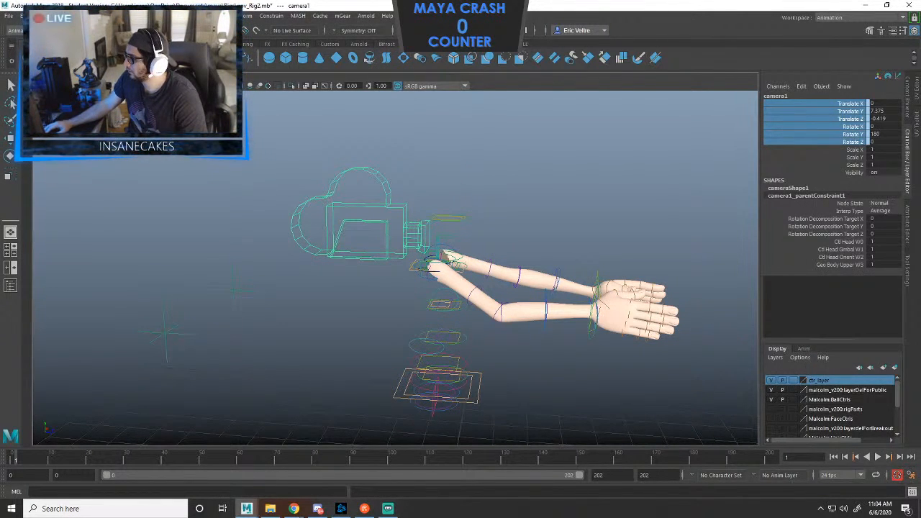
Try moving camera1 forward along Z in the rig file, undo the move and check the whole rig.
{"action": "left_click", "coordinate": [851, 127]}
{"action": "left_click", "coordinate": [416, 192]}
{"action": "left_click_drag", "start_coordinate": [414, 193], "coordinate": [394, 216]}
{"action": "key", "text": "q"}
{"action": "key", "text": "w"}
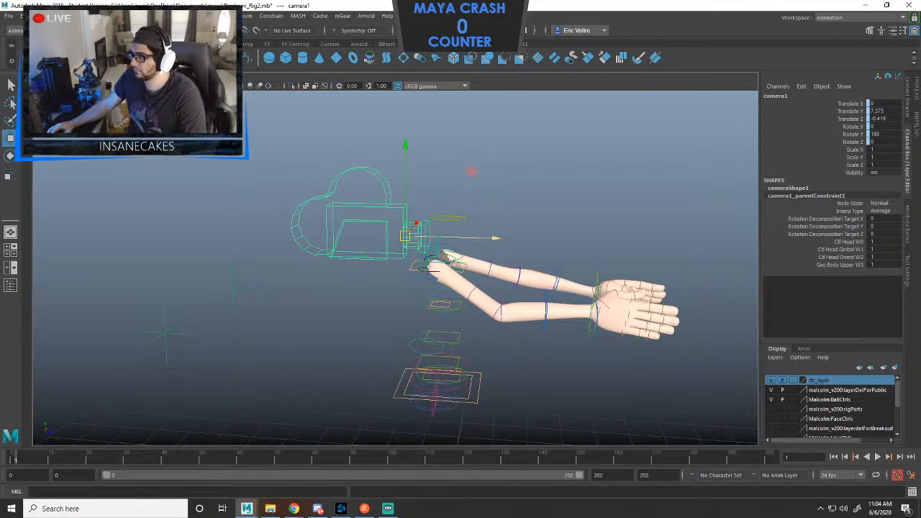
{"action": "left_click_drag", "start_coordinate": [495, 238], "coordinate": [649, 274]}
{"action": "key", "text": "ctrl+z"}
{"action": "scroll", "coordinate": [581, 239], "scroll_direction": "down", "scroll_amount": 5}
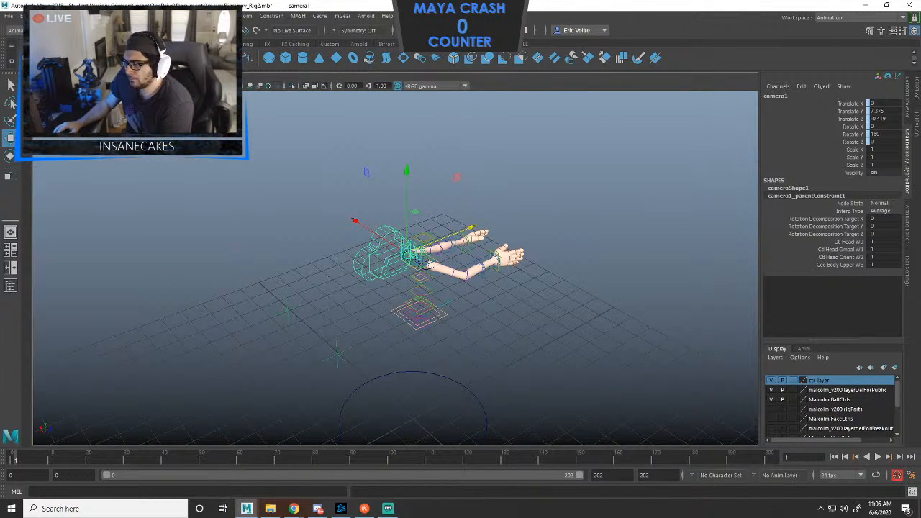
Close the pov_Rig2 rig file, switch to the saltBae scene and select the referenced camera's Translate and Rotate channels.
{"action": "left_click", "coordinate": [909, 5]}
{"action": "left_click", "coordinate": [460, 257]}
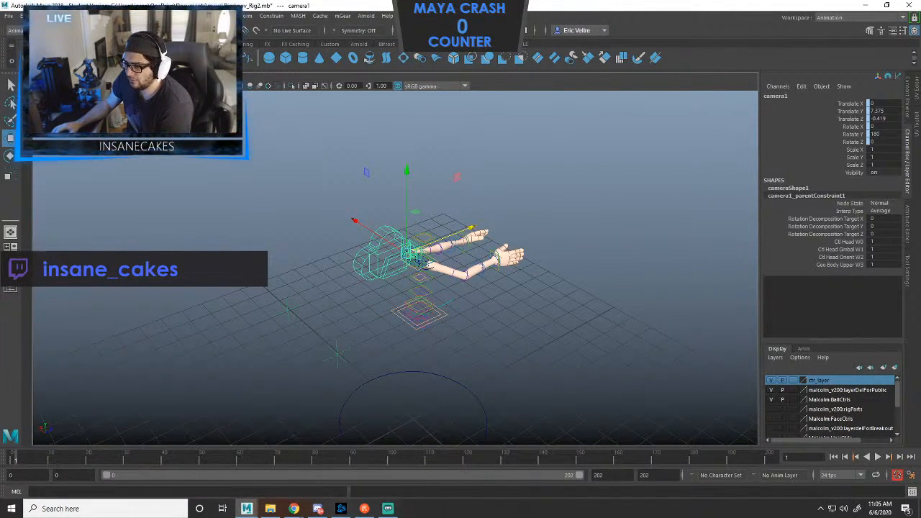
{"action": "left_click", "coordinate": [202, 471]}
{"action": "scroll", "coordinate": [607, 269], "scroll_direction": "down", "scroll_amount": 2}
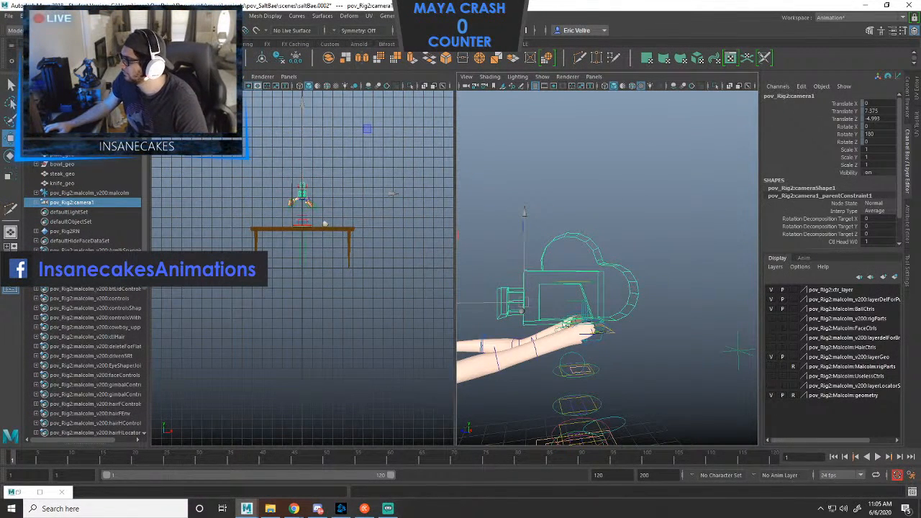
{"action": "left_click_drag", "start_coordinate": [849, 104], "coordinate": [849, 142]}
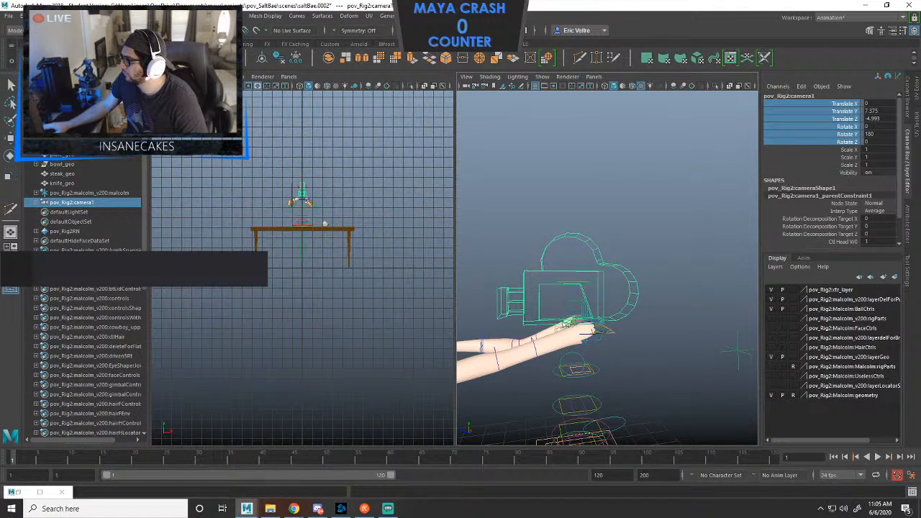
Try moving the head control back to about -1.995 on Translate Z, inspect the camera, and undo the move.
{"action": "left_click", "coordinate": [302, 191]}
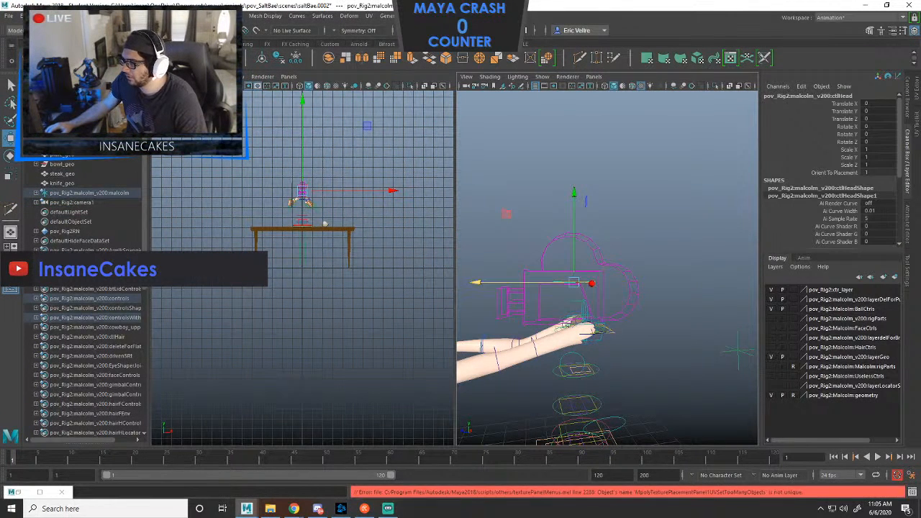
{"action": "left_click_drag", "start_coordinate": [503, 282], "coordinate": [591, 282]}
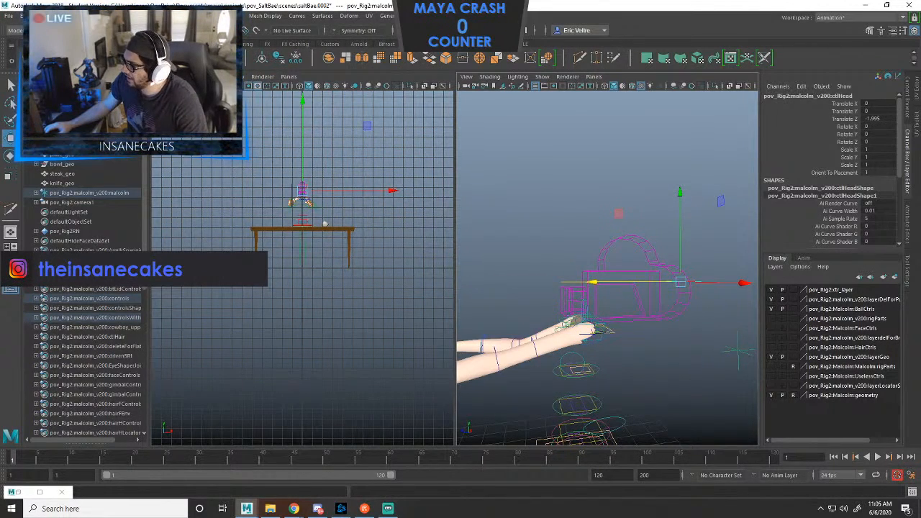
{"action": "left_click_drag", "start_coordinate": [712, 282], "coordinate": [702, 310], "text": "alt"}
{"action": "scroll", "coordinate": [647, 288], "scroll_direction": "up", "scroll_amount": 5}
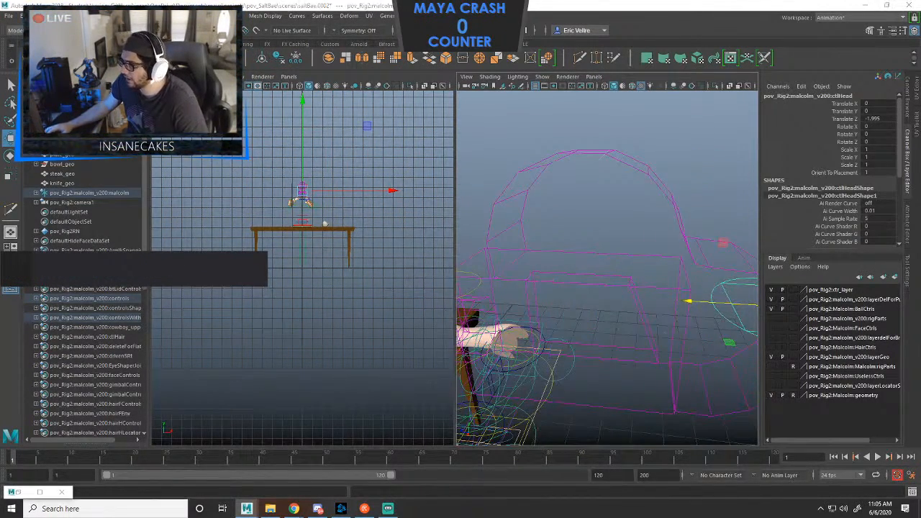
{"action": "key", "text": "space"}
{"action": "key", "text": "ctrl+z"}
{"action": "key", "text": "ctrl+z"}
{"action": "key", "text": "ctrl+z"}
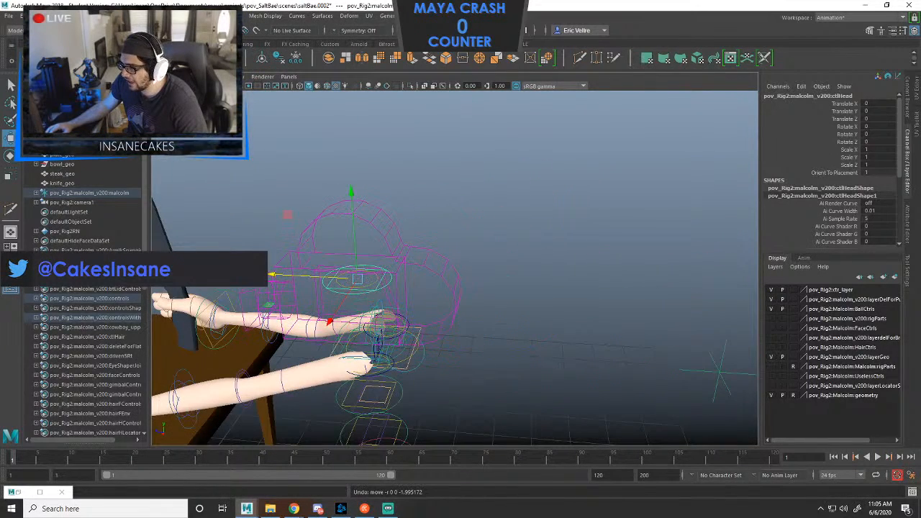
{"action": "key", "text": "ctrl+z"}
{"action": "key", "text": "ctrl+z"}
{"action": "key", "text": "ctrl+z"}
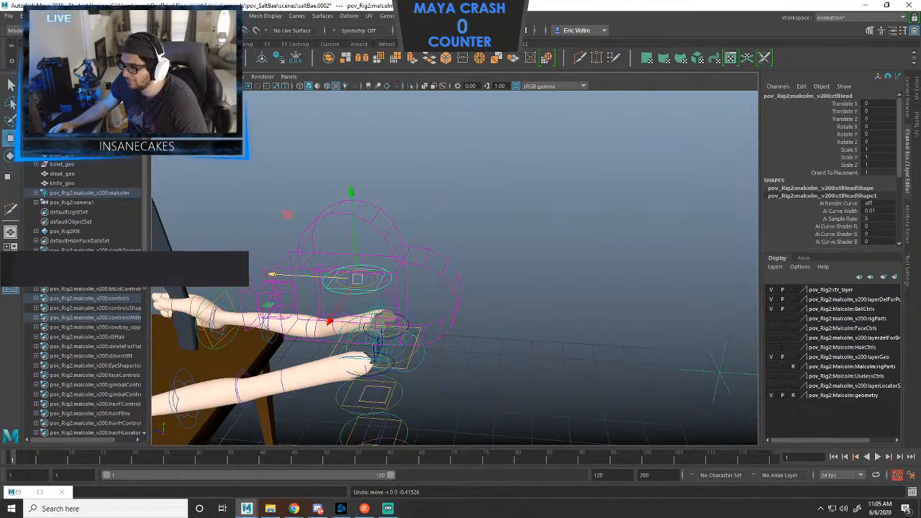
Try pulling the head control back along Z once more in the enlarged perspective view and undo it.
{"action": "left_click_drag", "start_coordinate": [272, 274], "coordinate": [643, 294]}
{"action": "key", "text": "ctrl+z"}
{"action": "key", "text": "ctrl+z"}
{"action": "key", "text": "ctrl+z"}
{"action": "key", "text": "ctrl+z"}
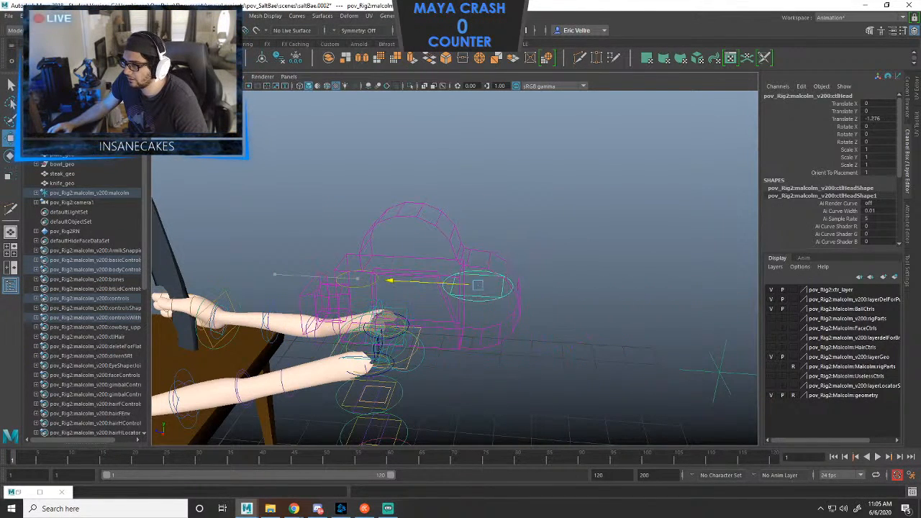
{"action": "key", "text": "ctrl+z"}
{"action": "key", "text": "ctrl+z"}
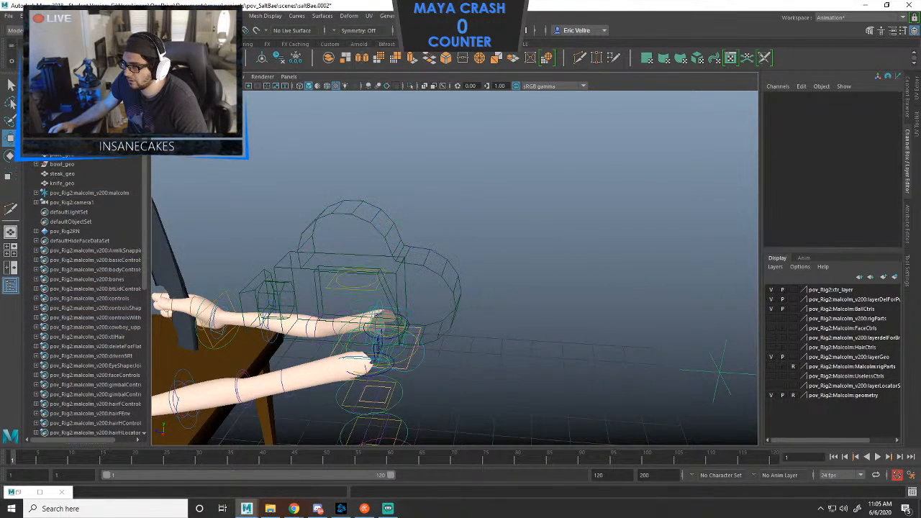
Keep undoing the earlier trial edits on the head orient and body controls.
{"action": "key", "text": "ctrl+z"}
{"action": "key", "text": "ctrl+z"}
{"action": "key", "text": "ctrl+z"}
{"action": "key", "text": "ctrl+z"}
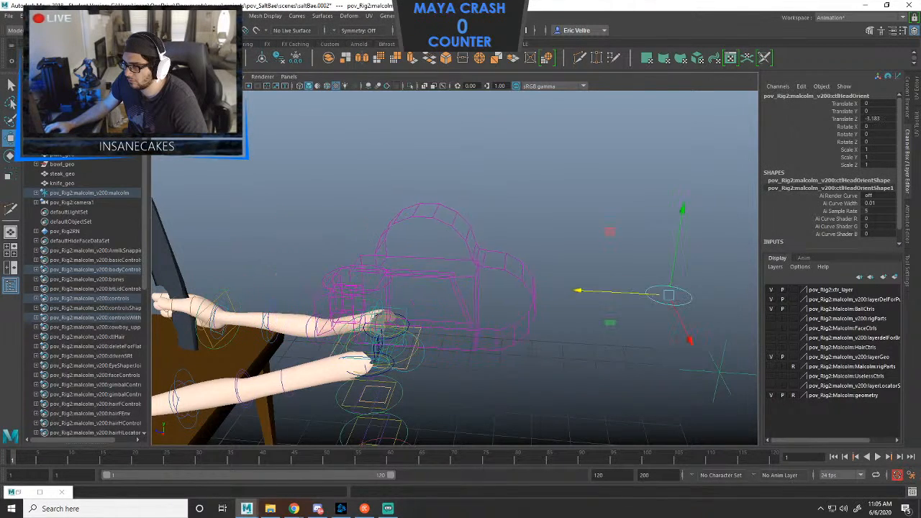
{"action": "key", "text": "ctrl+z"}
{"action": "key", "text": "ctrl+z"}
{"action": "key", "text": "ctrl+z"}
{"action": "key", "text": "ctrl+z"}
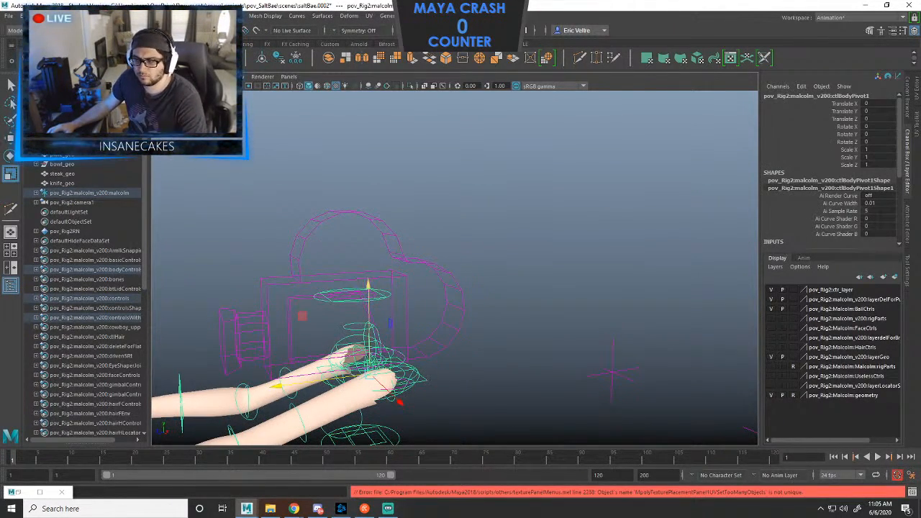
Undo the remaining trial rotations, then test rotating ctlBodyPivot1 to about -10.544 on Rotate Z and undo it.
{"action": "key", "text": "e"}
{"action": "key", "text": "ctrl+z"}
{"action": "key", "text": "ctrl+z"}
{"action": "key", "text": "ctrl+z"}
{"action": "key", "text": "ctrl+z"}
{"action": "key", "text": "ctrl+z"}
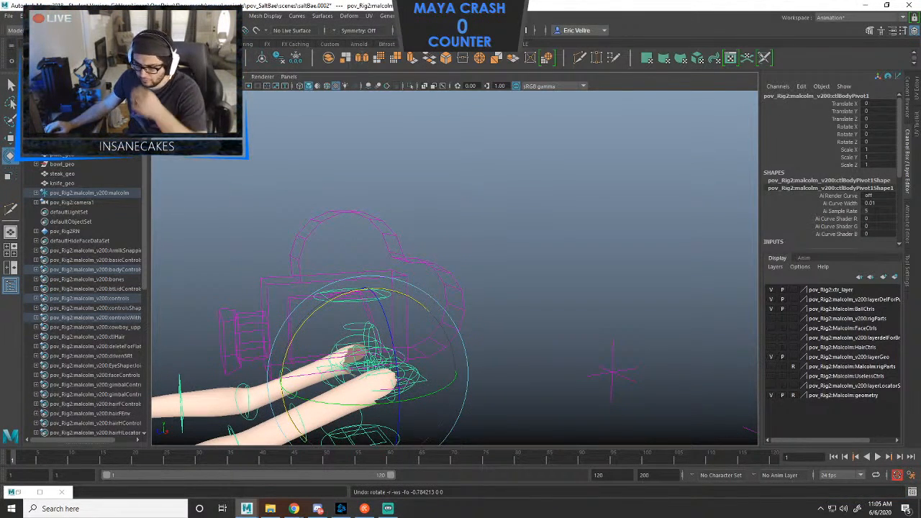
{"action": "left_click_drag", "start_coordinate": [431, 342], "coordinate": [372, 323]}
{"action": "key", "text": "ctrl+z"}
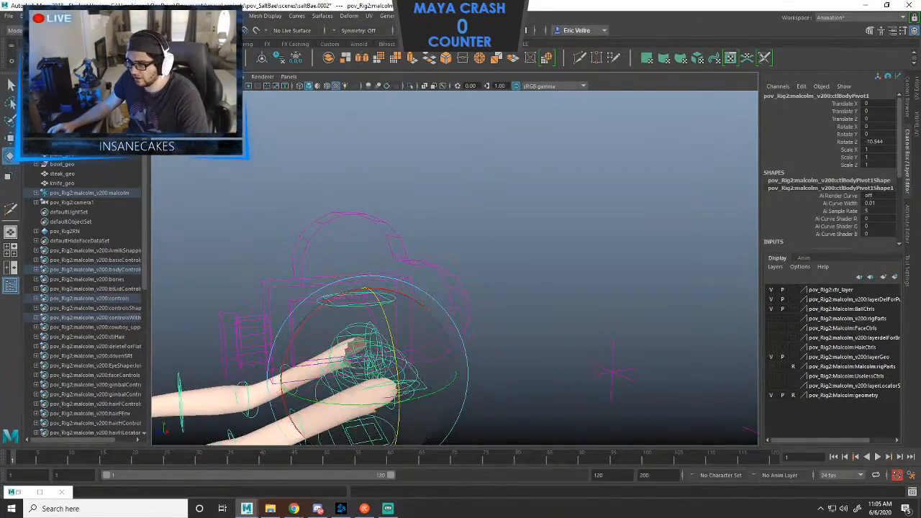
Expand pov_Rig2:camera1 in the Outliner and select its parent constraint to examine it.
{"action": "left_click", "coordinate": [72, 202]}
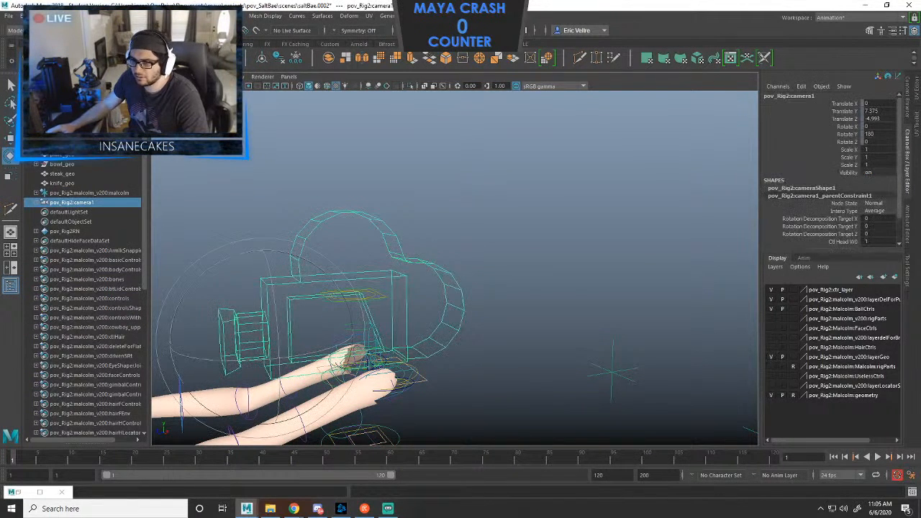
{"action": "left_click", "coordinate": [36, 202]}
{"action": "left_click", "coordinate": [98, 212]}
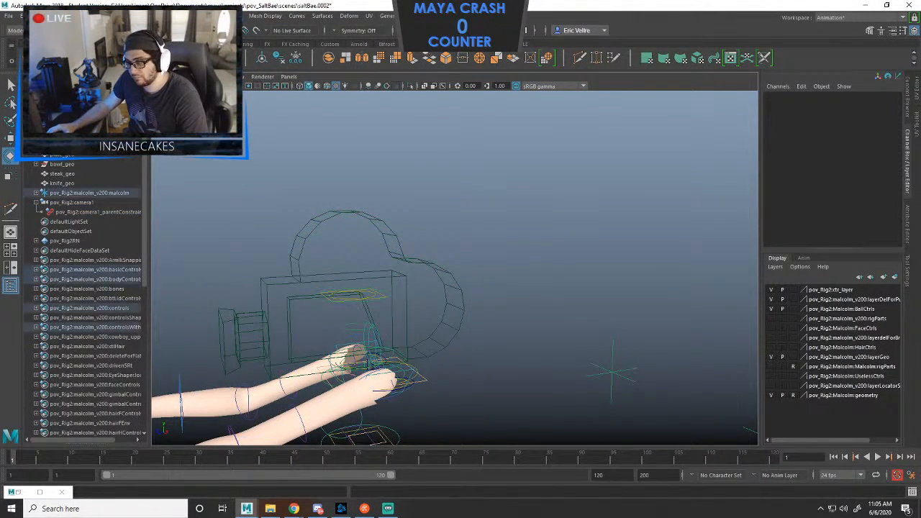
Move the head control back to about -3.248 on Translate Z and show the two-panel layout.
{"action": "left_click", "coordinate": [412, 232]}
{"action": "left_click_drag", "start_coordinate": [302, 300], "coordinate": [504, 282]}
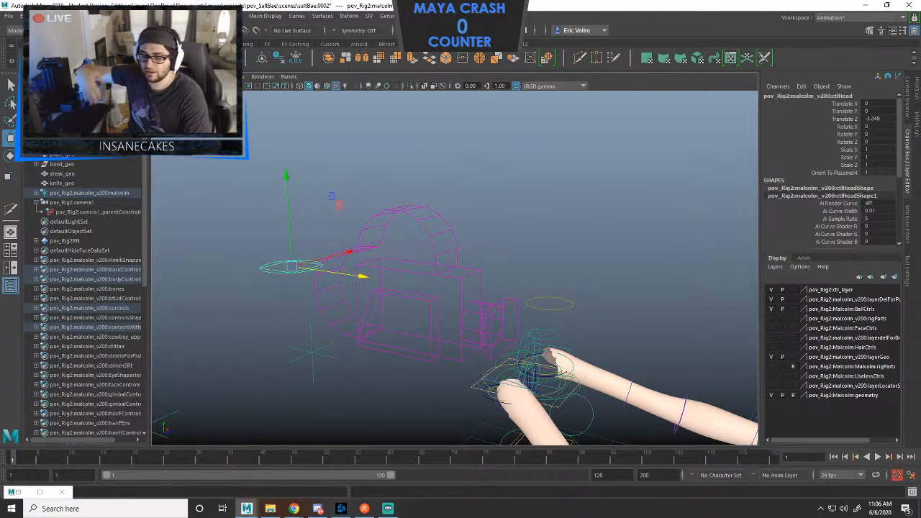
{"action": "left_click_drag", "start_coordinate": [504, 282], "coordinate": [460, 286], "text": "alt"}
{"action": "key", "text": "space"}
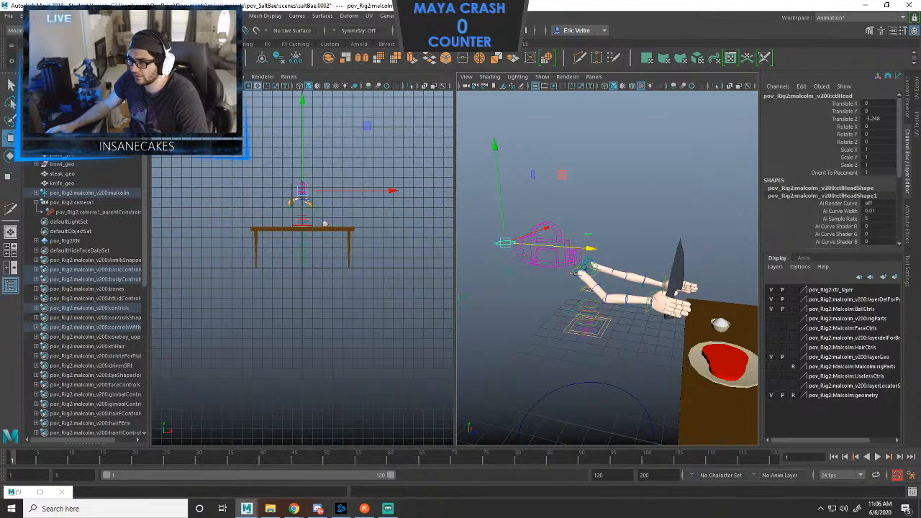
Look through pov_Rig2:cameraShape1 in the orthographic view's panel, hide the Outliner and resize the split between the two views.
{"action": "left_click", "coordinate": [289, 76]}
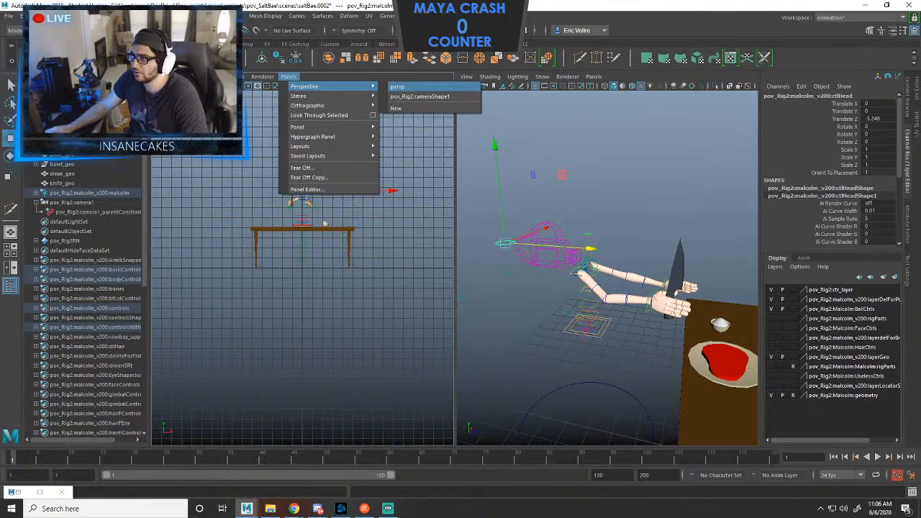
{"action": "left_click", "coordinate": [413, 96]}
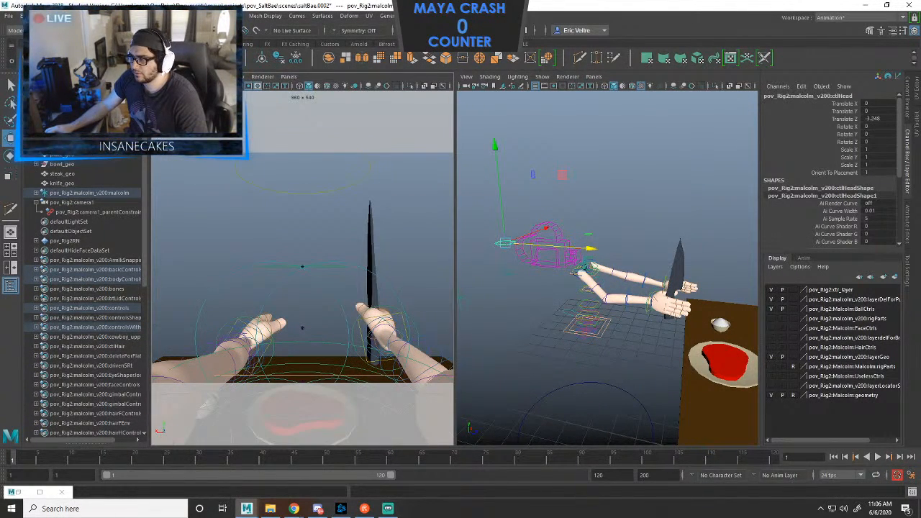
{"action": "left_click_drag", "start_coordinate": [455, 267], "coordinate": [592, 266]}
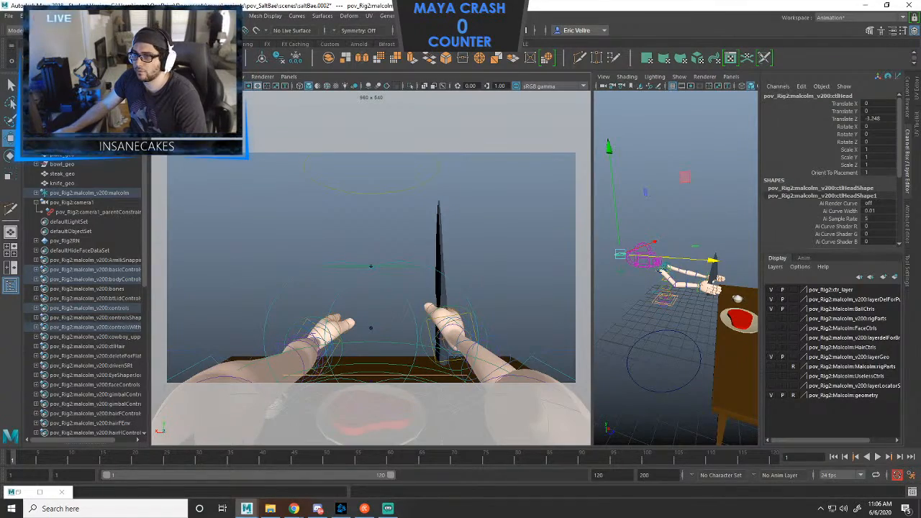
{"action": "left_click", "coordinate": [10, 286]}
{"action": "left_click_drag", "start_coordinate": [560, 266], "coordinate": [466, 267]}
{"action": "left_click_drag", "start_coordinate": [648, 266], "coordinate": [536, 266], "text": "alt"}
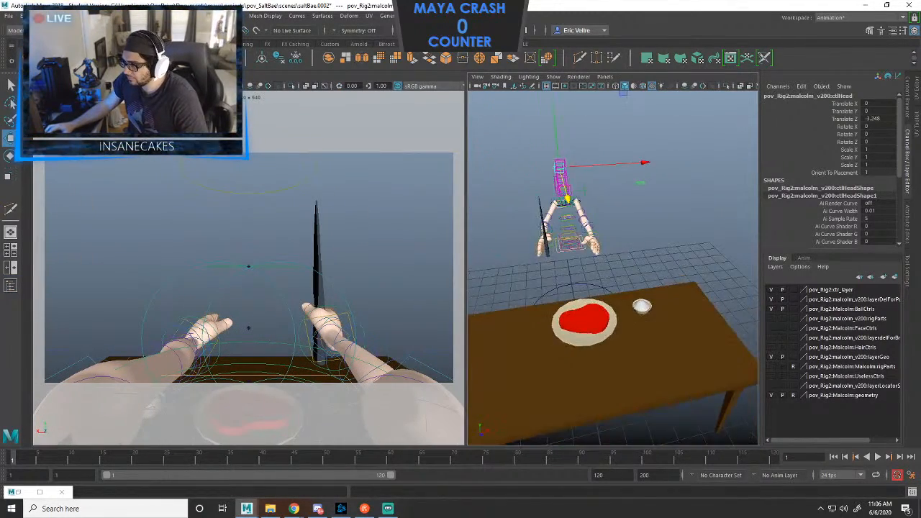
{"action": "right_click_drag", "start_coordinate": [536, 266], "coordinate": [619, 270], "text": "alt"}
{"action": "left_click_drag", "start_coordinate": [618, 270], "coordinate": [672, 317], "text": "alt"}
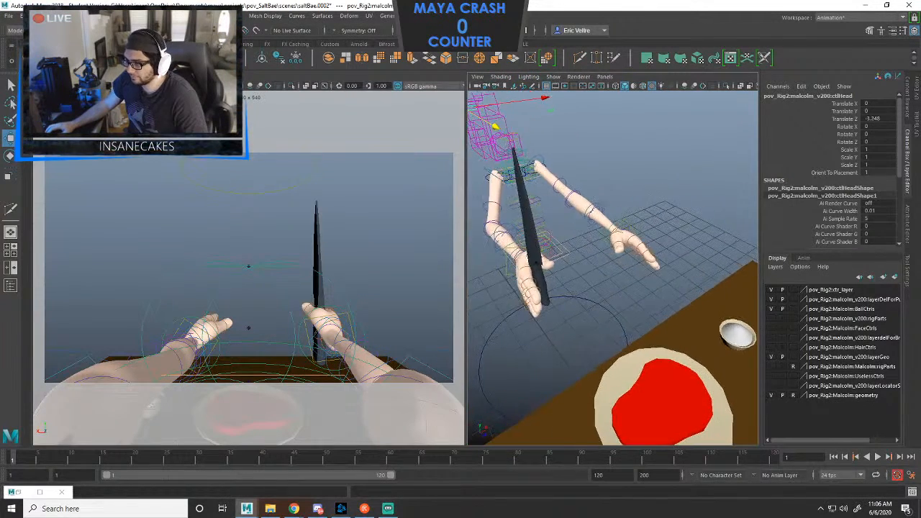
Move the head control back to about -3.446 on Translate Z.
{"action": "right_click_drag", "start_coordinate": [673, 317], "coordinate": [601, 316], "text": "alt"}
{"action": "left_click_drag", "start_coordinate": [600, 317], "coordinate": [626, 317], "text": "alt"}
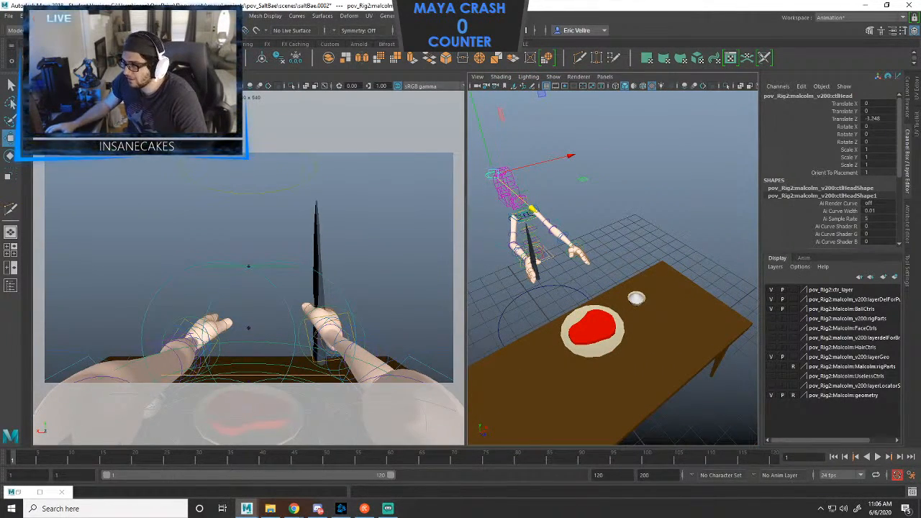
{"action": "mouse_move", "coordinate": [531, 208]}
{"action": "left_mouse_down"}
{"action": "mouse_move", "coordinate": [538, 214]}
{"action": "mouse_move", "coordinate": [529, 209]}
{"action": "left_mouse_up"}
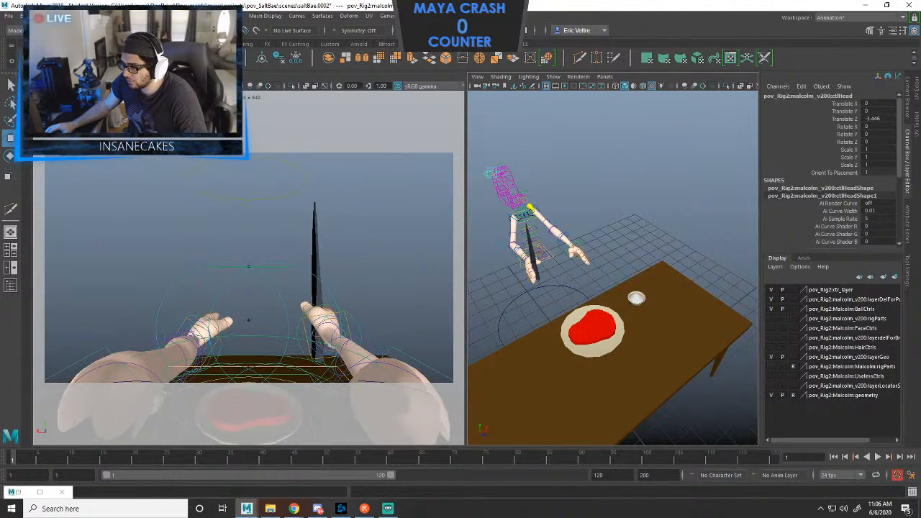
Turn off Double Sided in the render stats of the geoBodyUpper mesh and deselect it.
{"action": "left_click", "coordinate": [538, 215]}
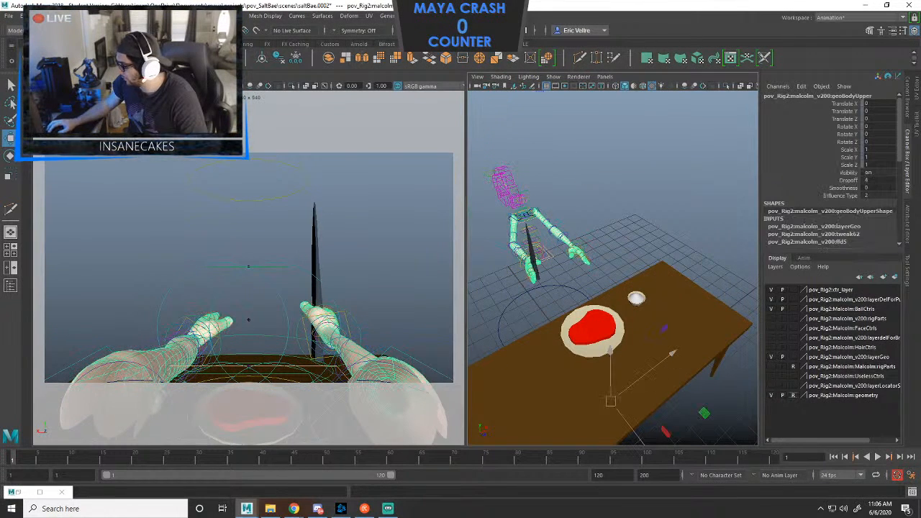
{"action": "scroll", "coordinate": [612, 267], "scroll_direction": "up", "scroll_amount": 3}
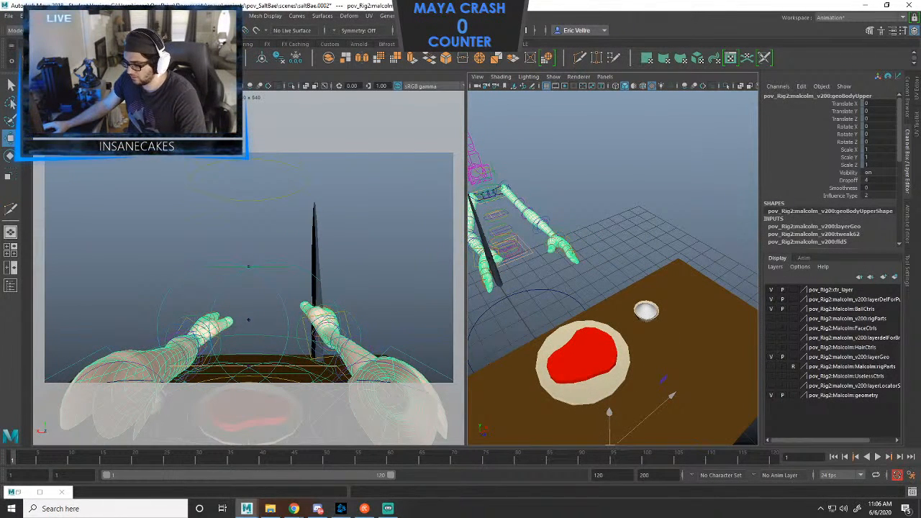
{"action": "key", "text": "ctrl+a"}
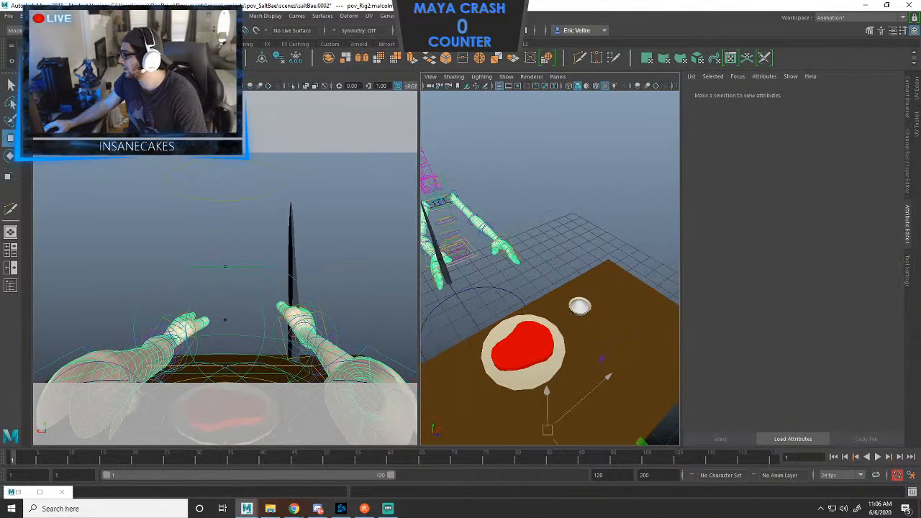
{"action": "left_click", "coordinate": [720, 209]}
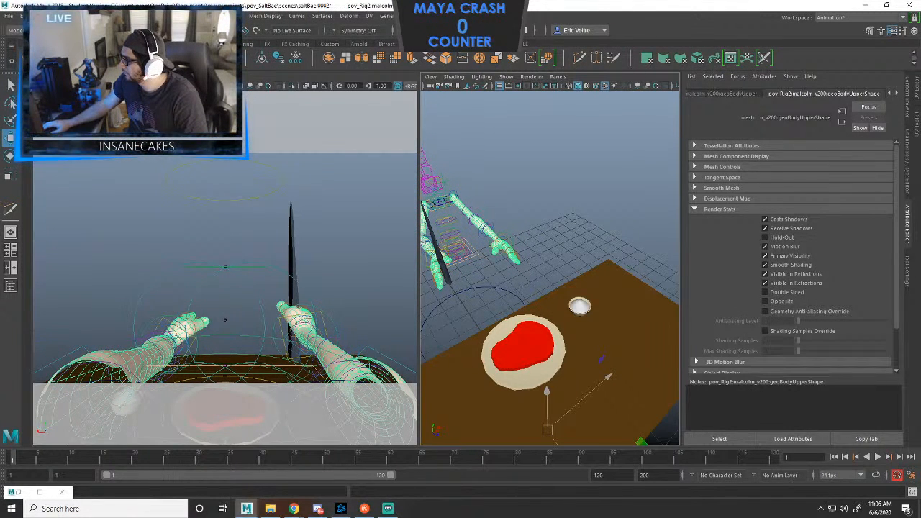
{"action": "key", "text": "ctrl+a"}
{"action": "left_click", "coordinate": [648, 165]}
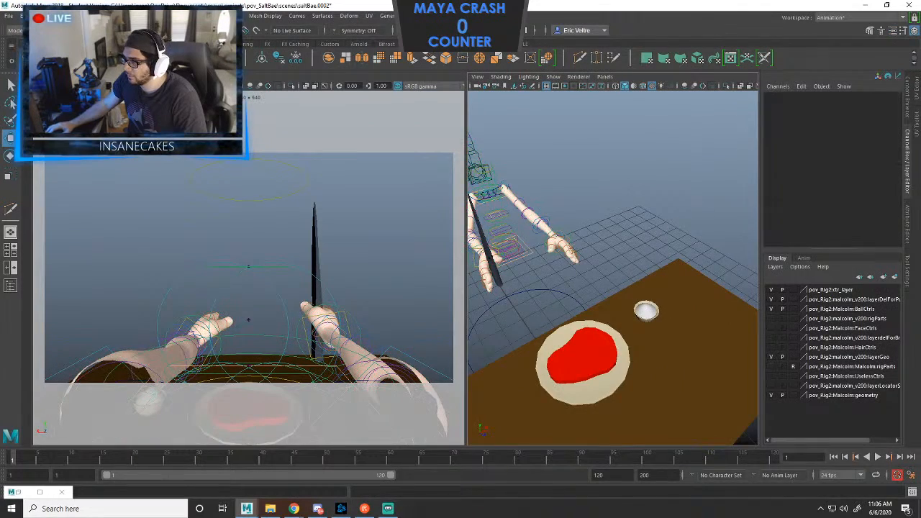
Test moving ctlHeadGimbal to about 0.988 on Translate Z, then undo it.
{"action": "left_click_drag", "start_coordinate": [576, 252], "coordinate": [673, 241], "text": "alt"}
{"action": "middle_click_drag", "start_coordinate": [619, 251], "coordinate": [705, 257], "text": "alt"}
{"action": "left_click", "coordinate": [581, 210]}
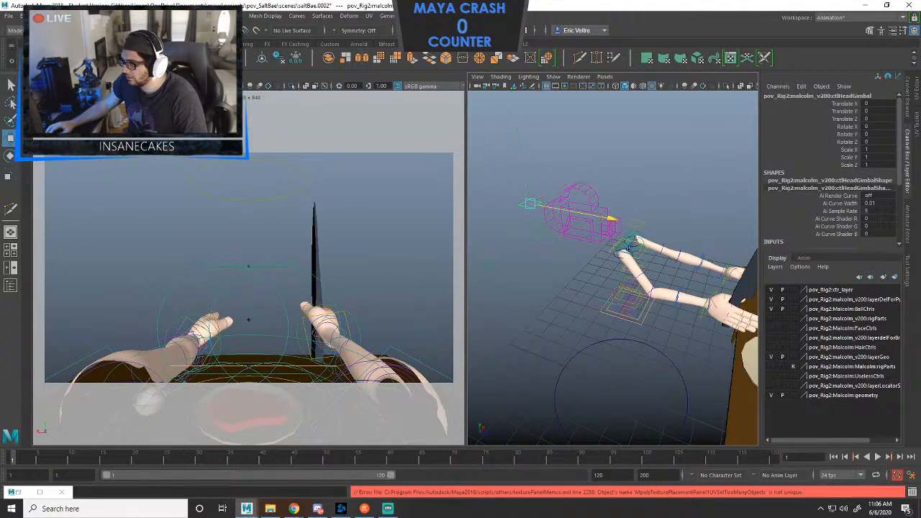
{"action": "middle_click_drag", "start_coordinate": [248, 320], "coordinate": [248, 344]}
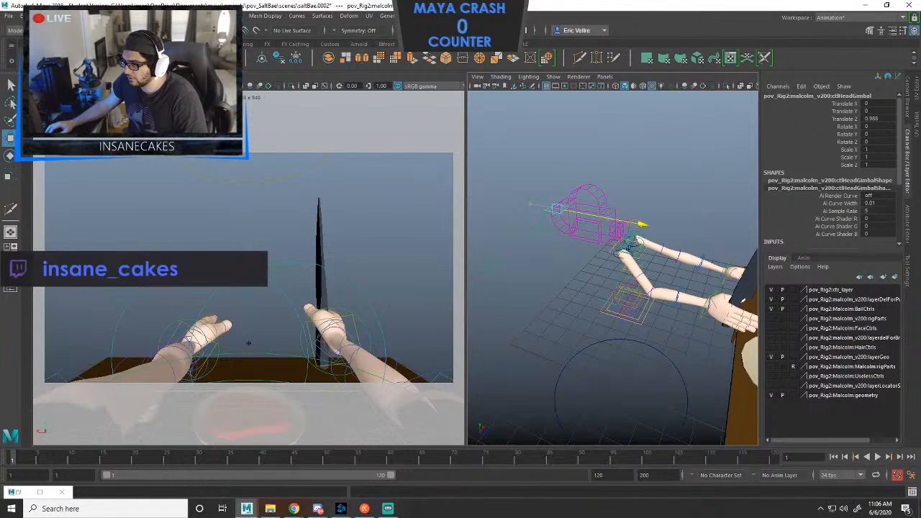
{"action": "key", "text": "ctrl+z"}
{"action": "key", "text": "ctrl+z"}
{"action": "key", "text": "ctrl+z"}
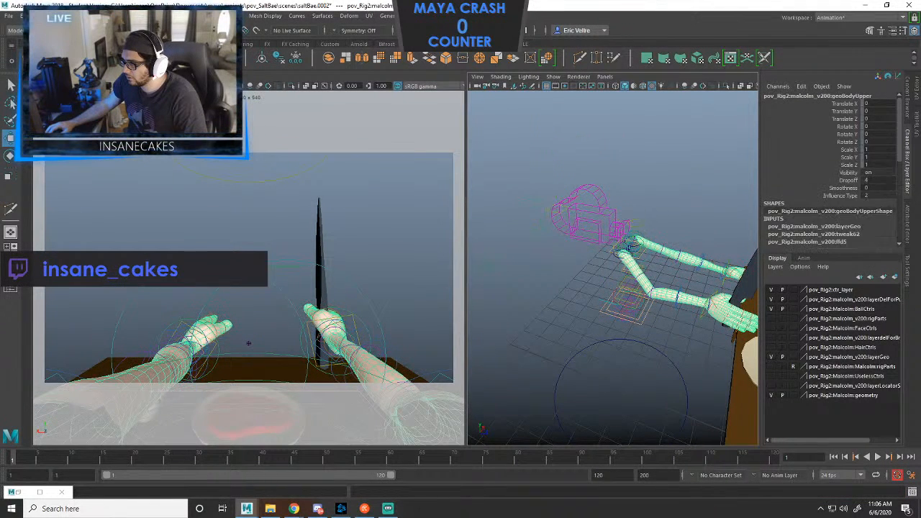
Reposition ctlHead to about 0.048 on Translate Y and -3.299 on Translate Z.
{"action": "left_click_drag", "start_coordinate": [512, 100], "coordinate": [512, 95]}
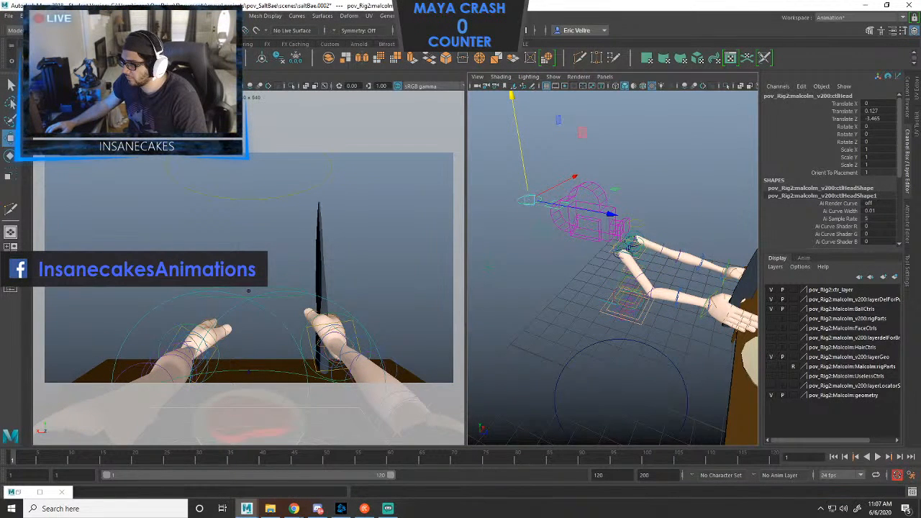
{"action": "mouse_move", "coordinate": [575, 209]}
{"action": "left_mouse_down", "text": "alt"}
{"action": "mouse_move", "coordinate": [559, 204]}
{"action": "mouse_move", "coordinate": [574, 191]}
{"action": "left_mouse_up", "text": "alt"}
{"action": "left_click_drag", "start_coordinate": [487, 131], "coordinate": [487, 136]}
{"action": "left_click_drag", "start_coordinate": [604, 241], "coordinate": [500, 236], "text": "alt"}
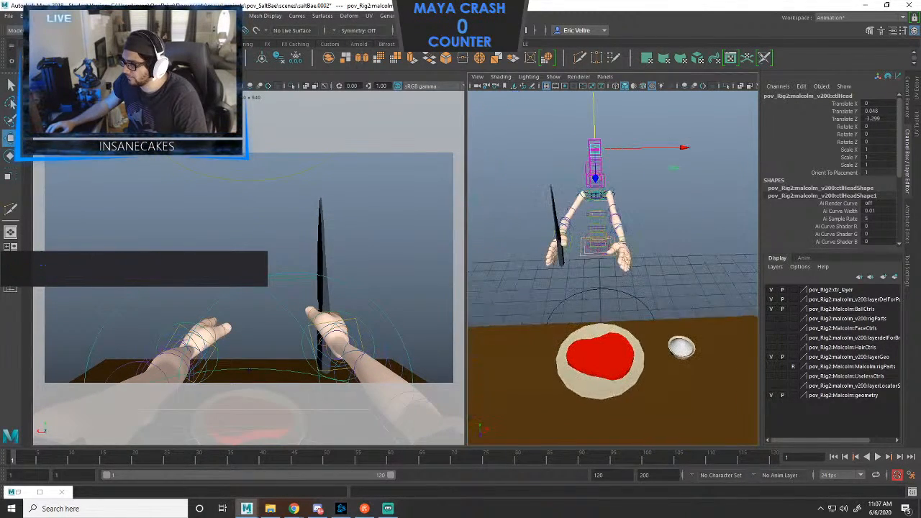
Move the left hand's IK control outward until the left arm leaves the camera's frame.
{"action": "left_click", "coordinate": [624, 248]}
{"action": "left_click_drag", "start_coordinate": [718, 248], "coordinate": [746, 246]}
{"action": "left_click_drag", "start_coordinate": [667, 305], "coordinate": [708, 253]}
{"action": "middle_click_drag", "start_coordinate": [611, 302], "coordinate": [687, 264], "text": "alt"}
{"action": "left_click_drag", "start_coordinate": [626, 281], "coordinate": [673, 267], "text": "alt"}
Select the right arm's IK control, ctlArmIkRt, and examine both arms from the front.
{"action": "left_click", "coordinate": [657, 262]}
{"action": "right_click_drag", "start_coordinate": [648, 273], "coordinate": [695, 270], "text": "alt"}
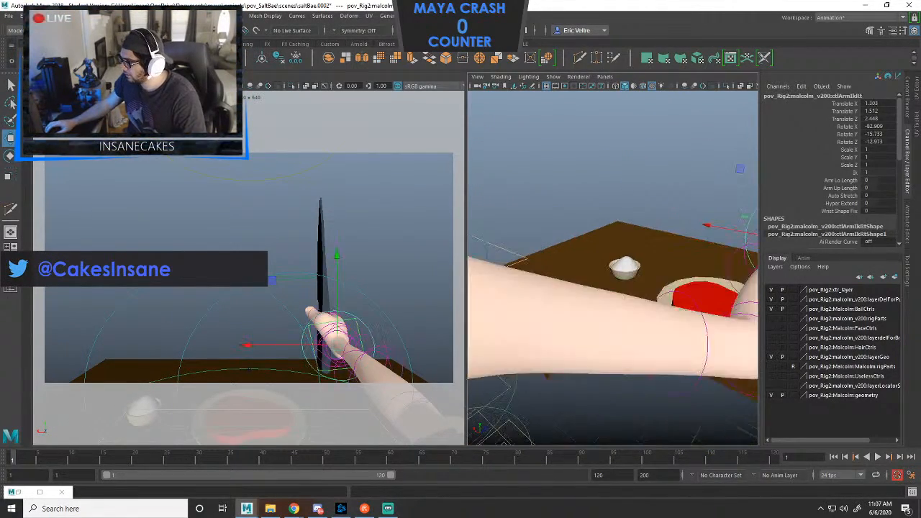
{"action": "middle_click_drag", "start_coordinate": [694, 270], "coordinate": [626, 280], "text": "alt"}
{"action": "left_click_drag", "start_coordinate": [641, 281], "coordinate": [558, 277], "text": "alt"}
{"action": "left_click_drag", "start_coordinate": [616, 269], "coordinate": [576, 253], "text": "alt"}
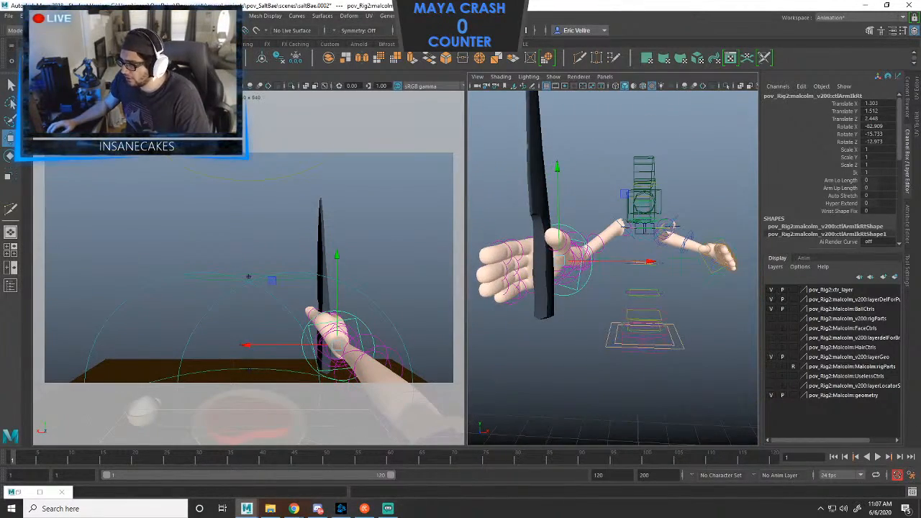
{"action": "right_click_drag", "start_coordinate": [626, 273], "coordinate": [676, 270], "text": "alt"}
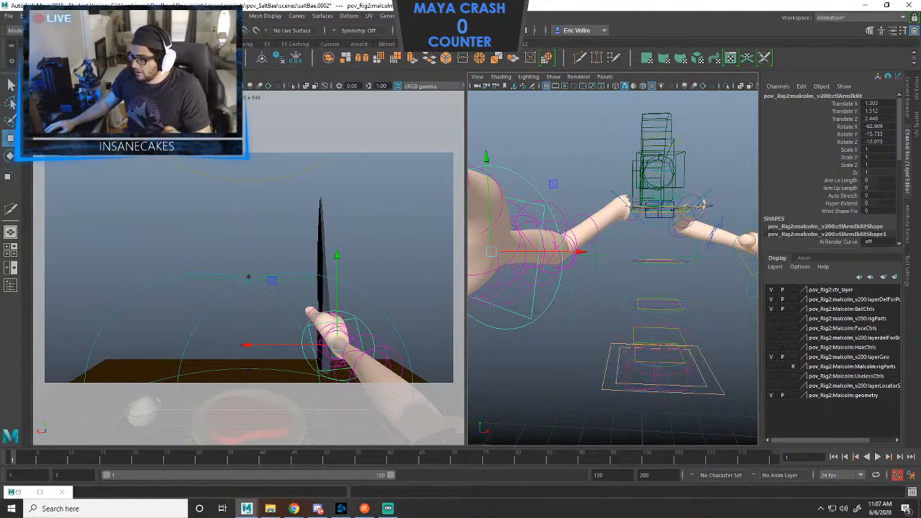
{"action": "left_click", "coordinate": [605, 474]}
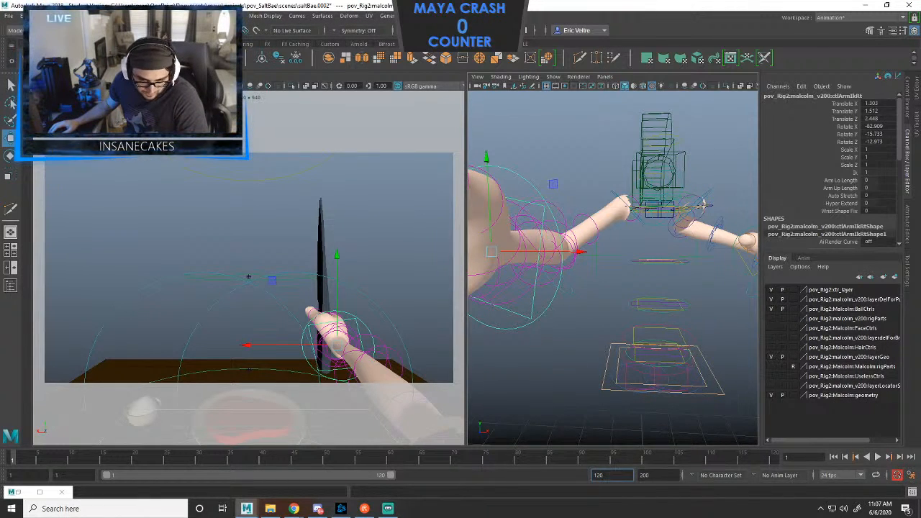
{"action": "key", "text": "alt+Tab"}
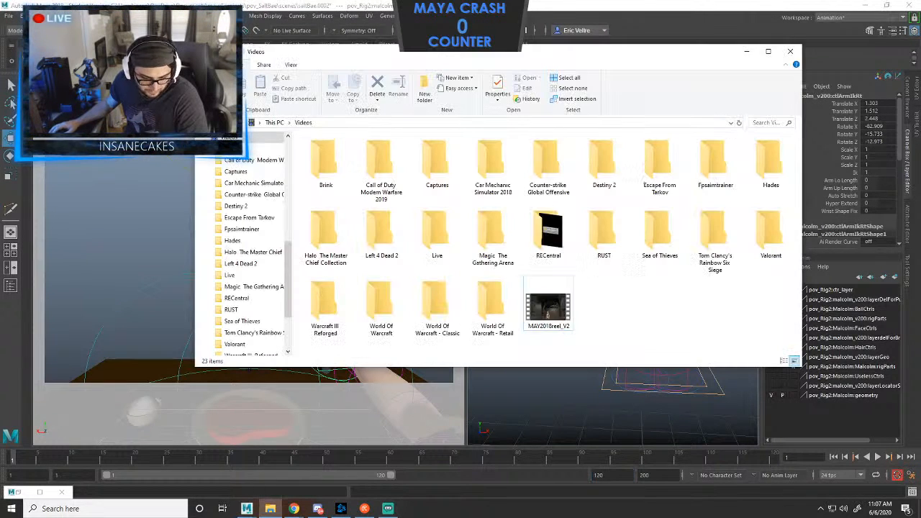
{"action": "left_click", "coordinate": [792, 50]}
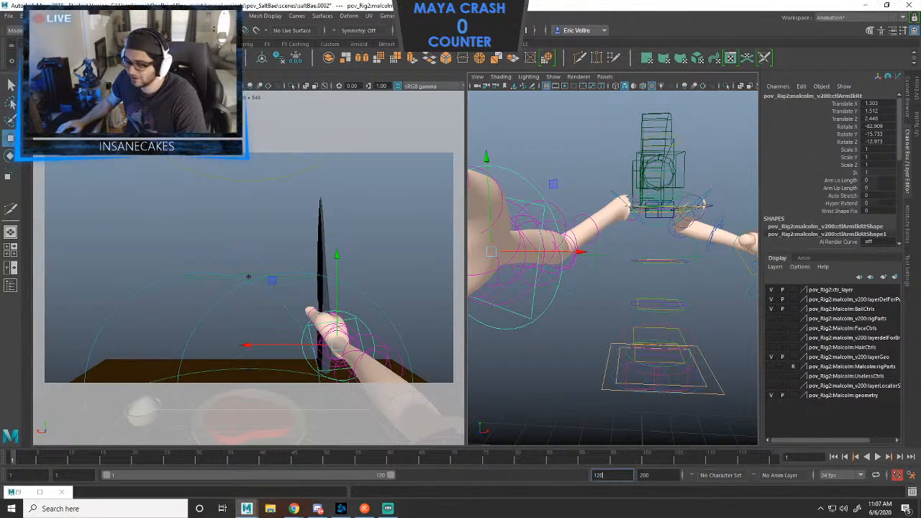
{"action": "key", "text": "alt+Tab"}
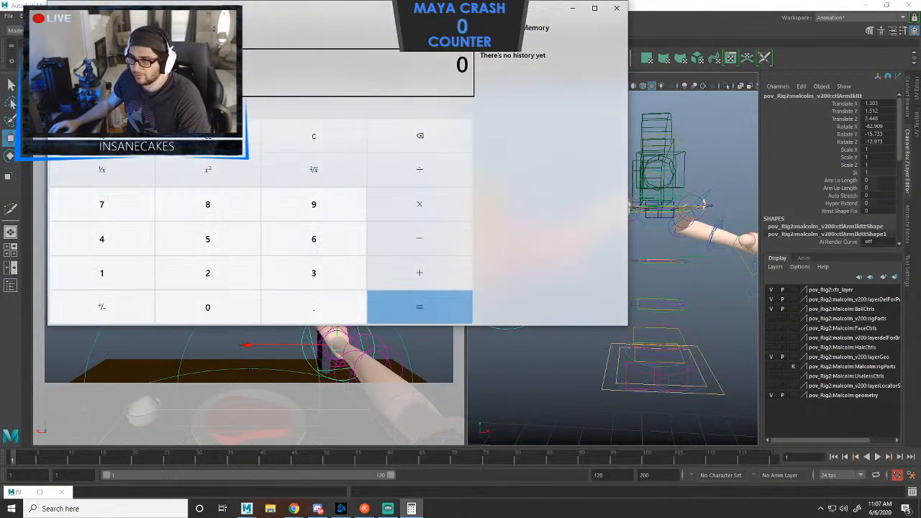
{"action": "left_click_drag", "start_coordinate": [503, 9], "coordinate": [0, 216]}
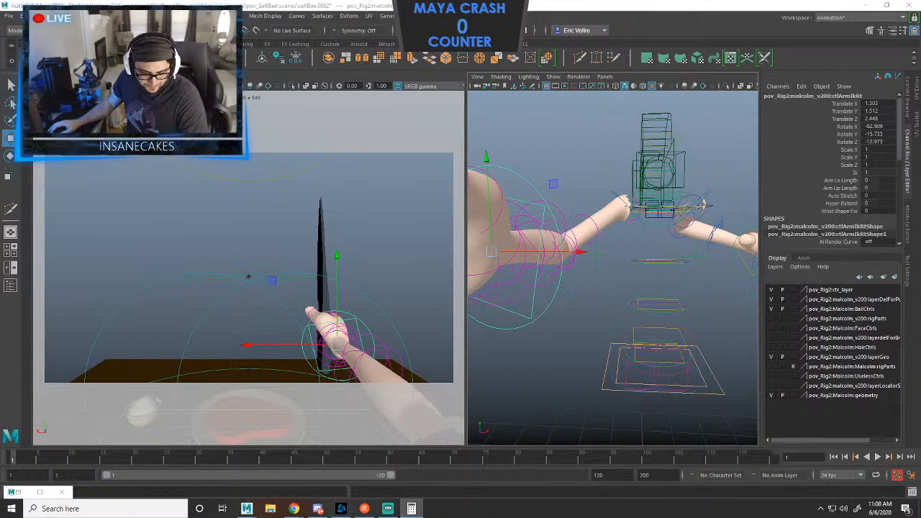
{"action": "key", "text": "alt+F4"}
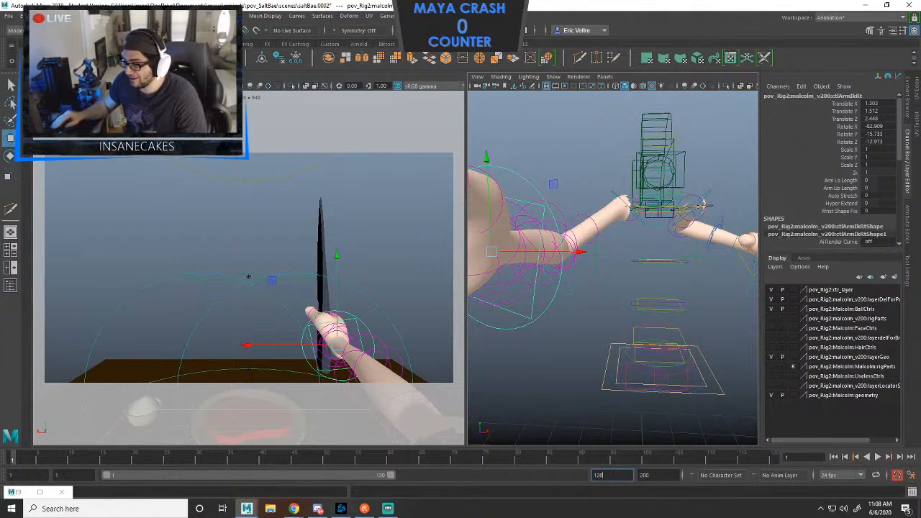
Set the animation's end time to frame 120.
{"action": "key", "text": "Tab"}
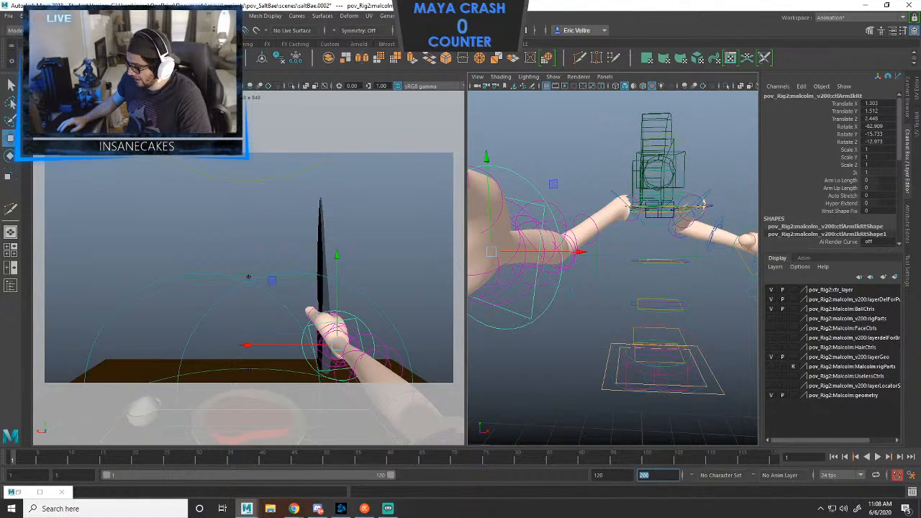
{"action": "type", "text": "120"}
{"action": "key", "text": "Return"}
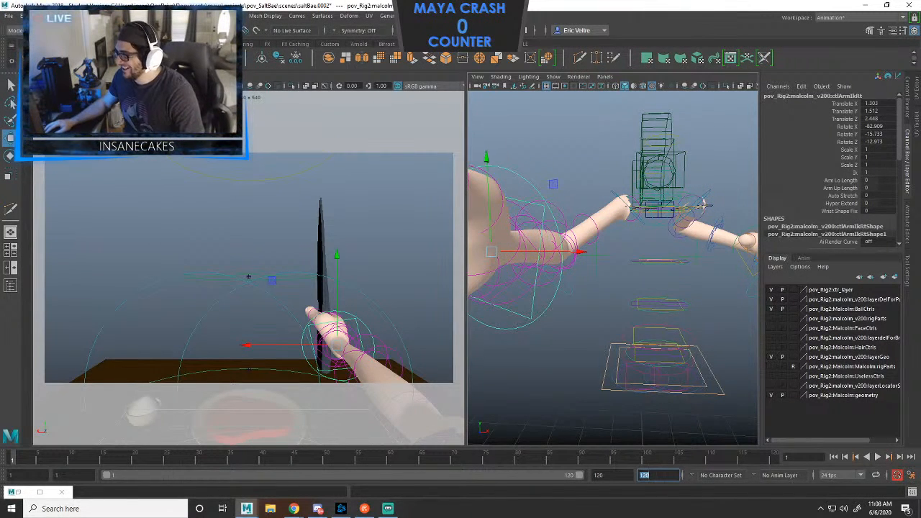
Maximize the perspective view and examine how the knife sits against the right palm from several sides.
{"action": "scroll", "coordinate": [613, 267], "scroll_direction": "down", "scroll_amount": 3}
{"action": "left_click_drag", "start_coordinate": [575, 274], "coordinate": [648, 277], "text": "alt"}
{"action": "key", "text": "space"}
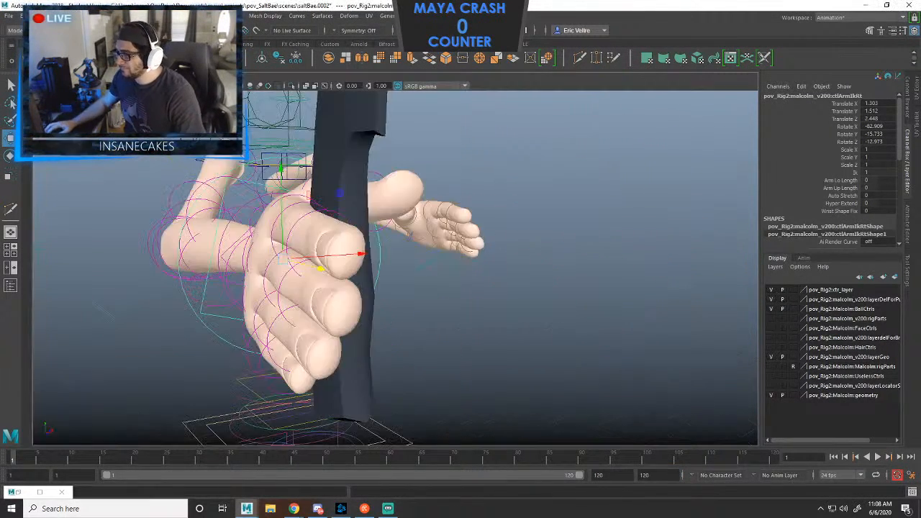
{"action": "left_click_drag", "start_coordinate": [575, 273], "coordinate": [446, 272], "text": "alt"}
{"action": "middle_click_drag", "start_coordinate": [446, 272], "coordinate": [612, 296], "text": "alt"}
{"action": "left_click_drag", "start_coordinate": [612, 296], "coordinate": [536, 292], "text": "alt"}
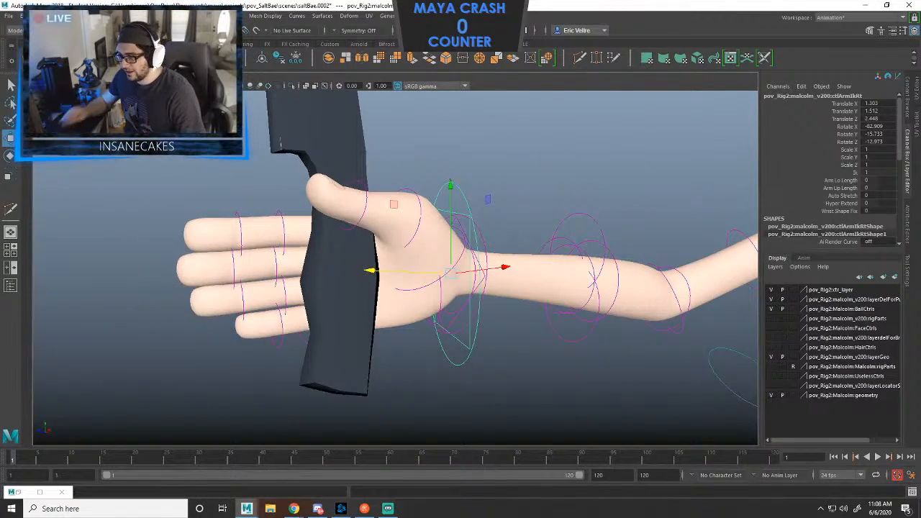
{"action": "scroll", "coordinate": [395, 268], "scroll_direction": "down", "scroll_amount": 2}
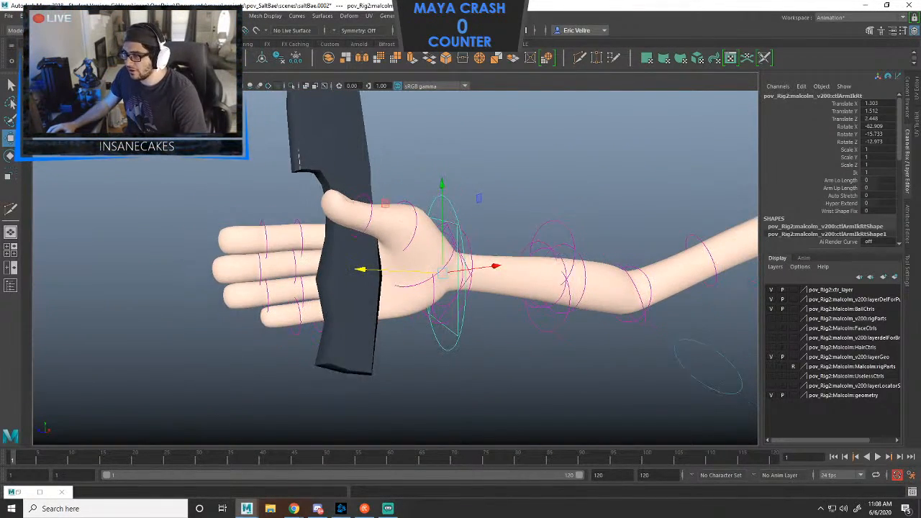
{"action": "scroll", "coordinate": [395, 268], "scroll_direction": "up", "scroll_amount": 2}
{"action": "left_click_drag", "start_coordinate": [394, 273], "coordinate": [504, 259], "text": "alt"}
Group knife_geo with the Outliner shown and name the new group knife.
{"action": "left_click", "coordinate": [407, 269]}
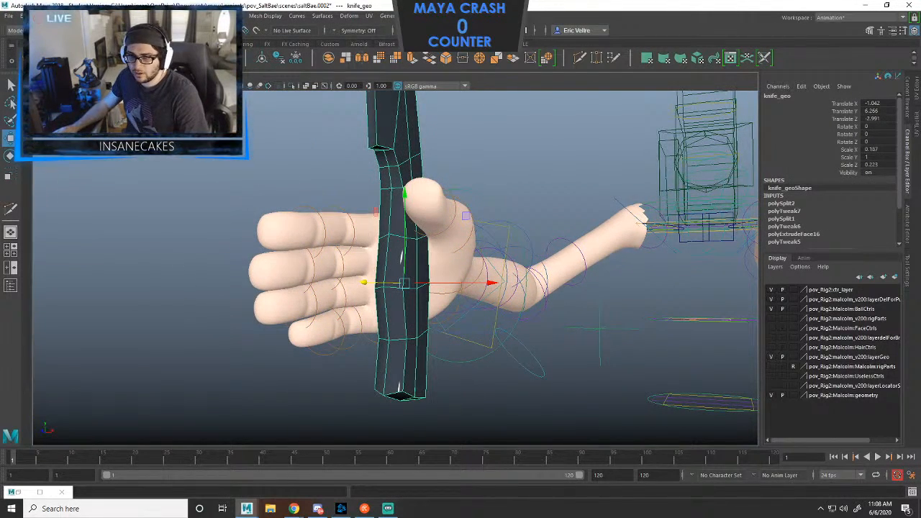
{"action": "left_click", "coordinate": [10, 286]}
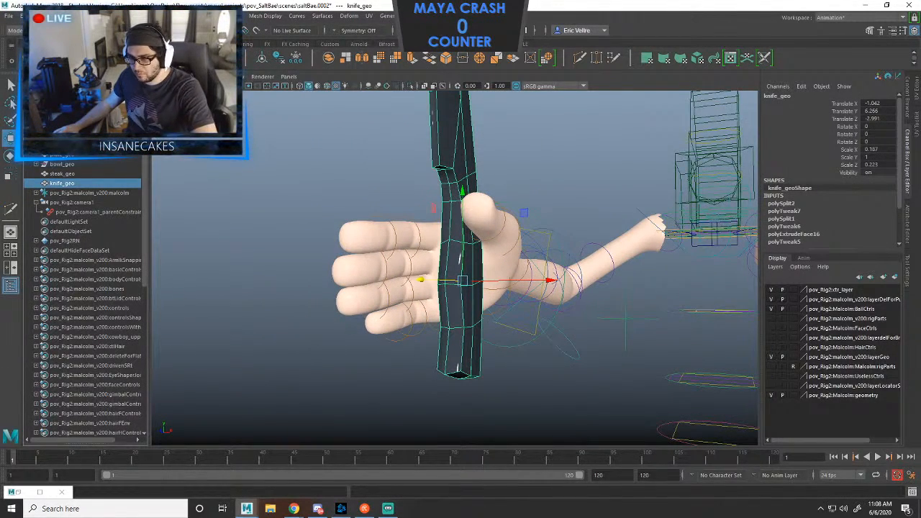
{"action": "key", "text": "ctrl+g"}
{"action": "double_click", "coordinate": [59, 212]}
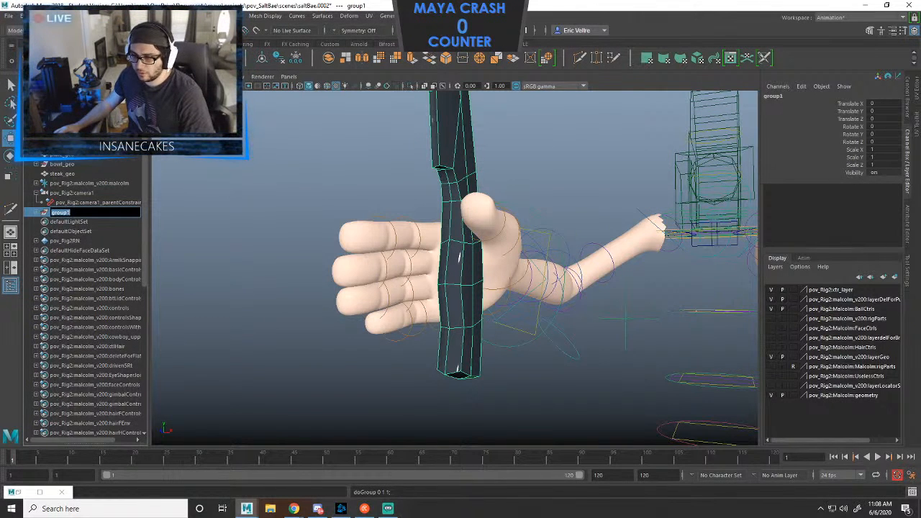
{"action": "type", "text": "knife"}
{"action": "key", "text": "Return"}
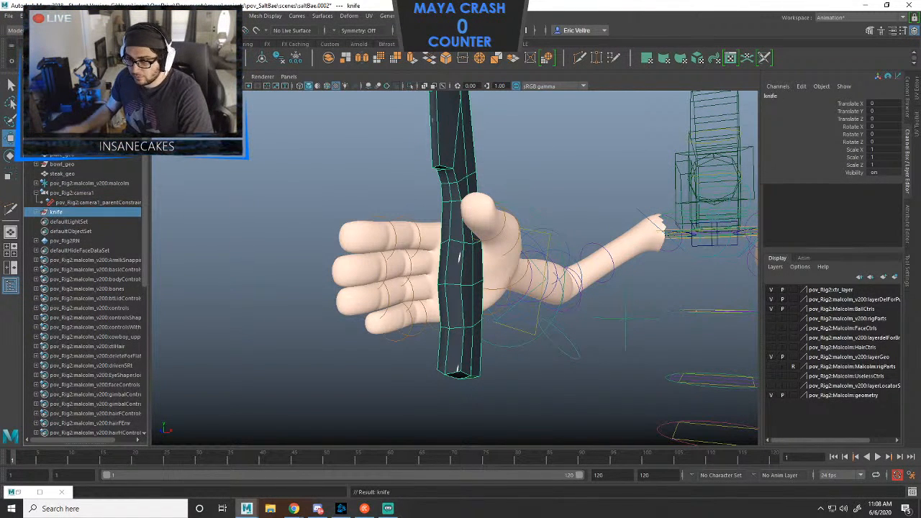
{"action": "right_click", "coordinate": [72, 213]}
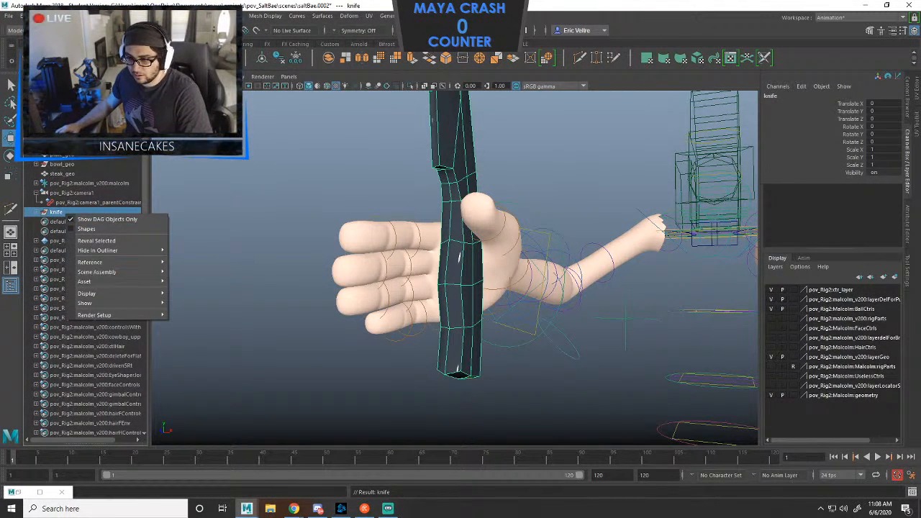
{"action": "key", "text": "Escape"}
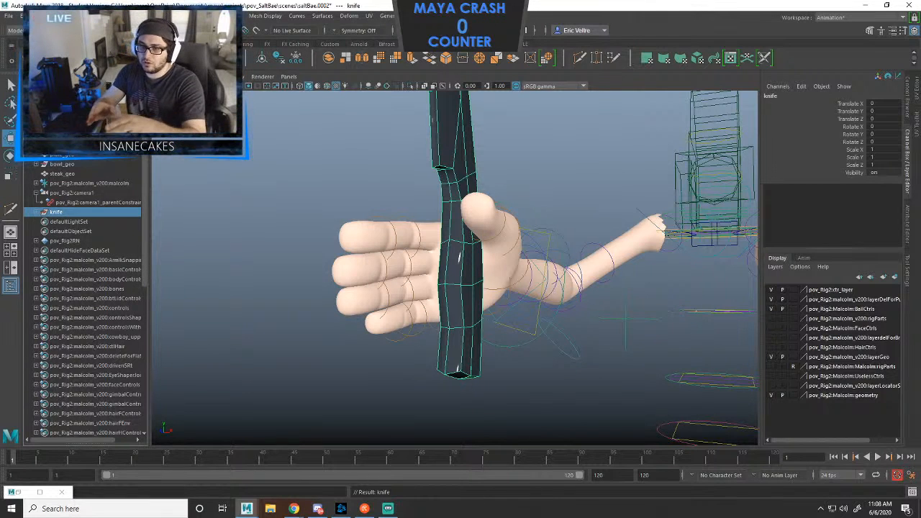
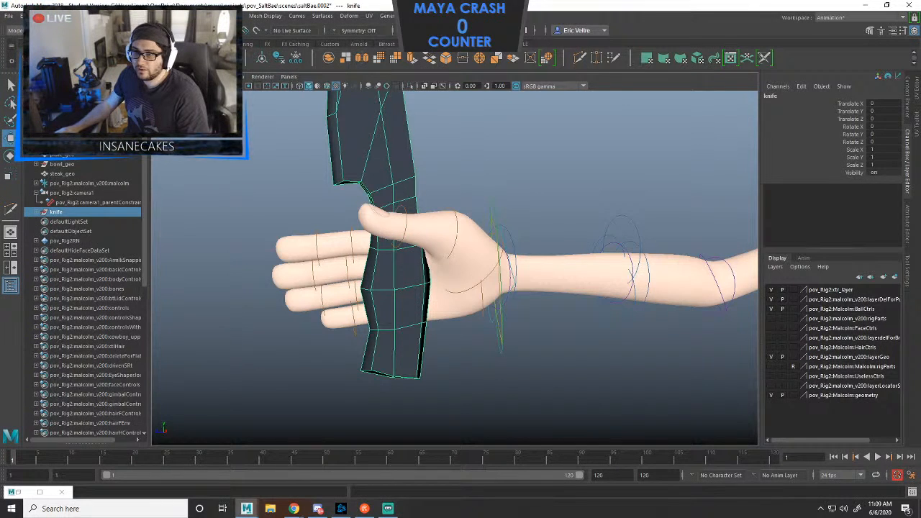
{"action": "right_click", "coordinate": [89, 211]}
{"action": "key", "text": "Escape"}
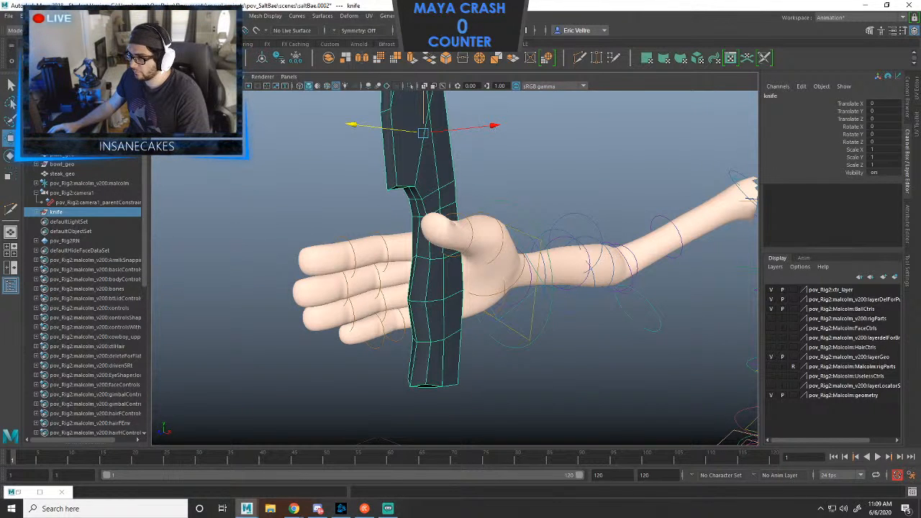
Move the knife group's pivot down to the middle of the knife handle, in front of the palm.
{"action": "key", "text": "e"}
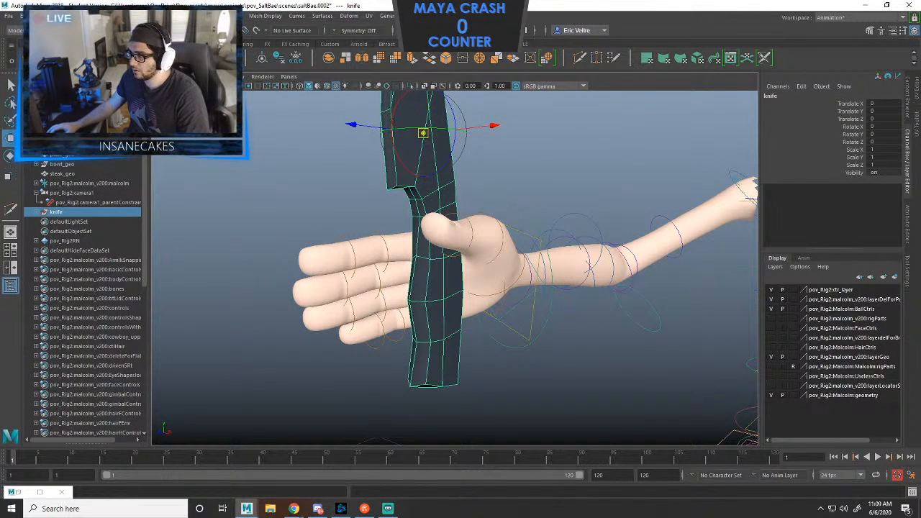
{"action": "key", "text": "d"}
{"action": "left_click_drag", "start_coordinate": [434, 185], "coordinate": [403, 338]}
{"action": "key", "text": "d"}
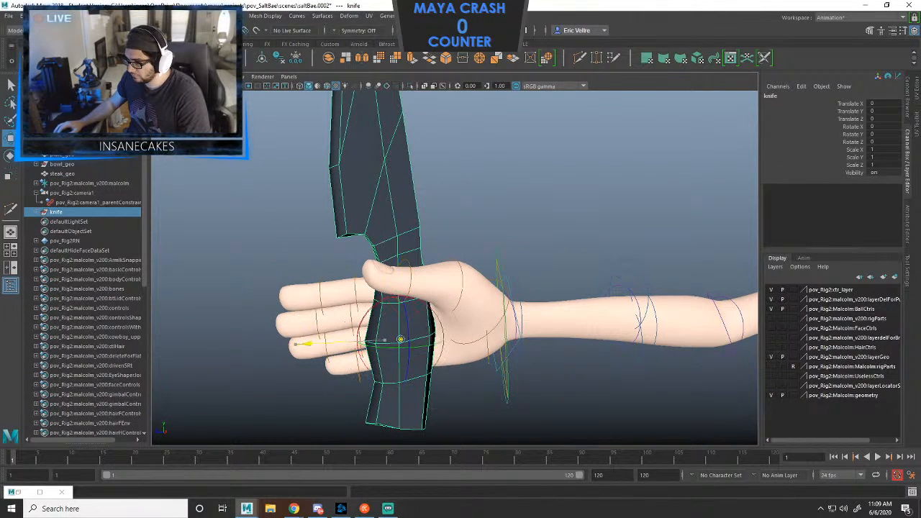
{"action": "key", "text": "d"}
{"action": "right_click", "coordinate": [387, 170]}
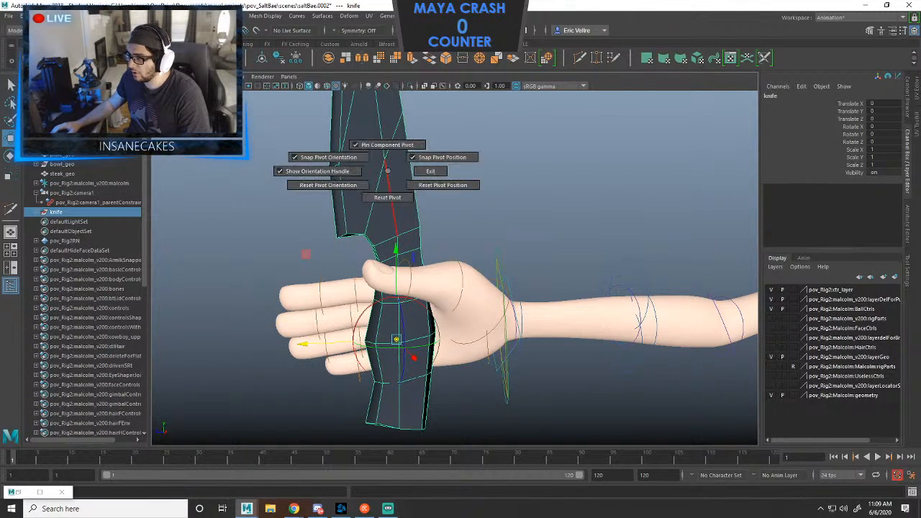
Shift knife_geo's own pivot to the middle of the handle as well and reselect the knife group.
{"action": "right_click", "coordinate": [394, 193]}
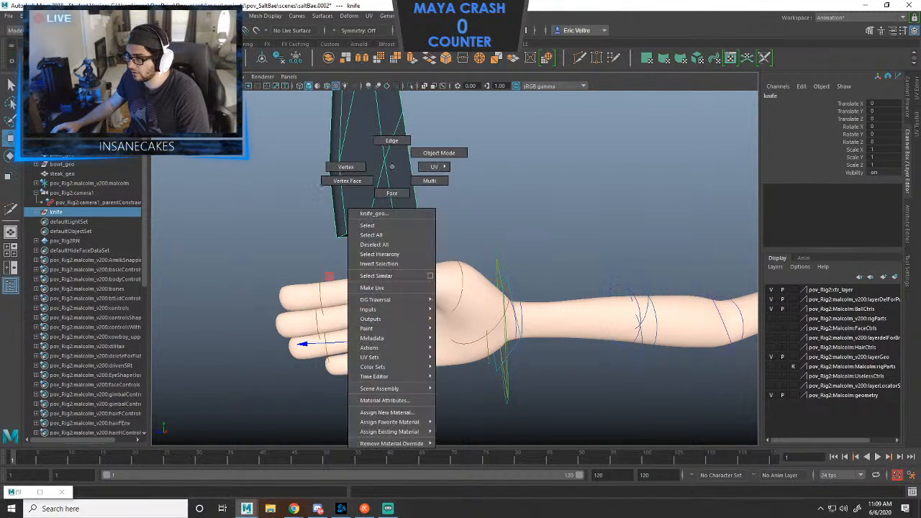
{"action": "key", "text": "Down"}
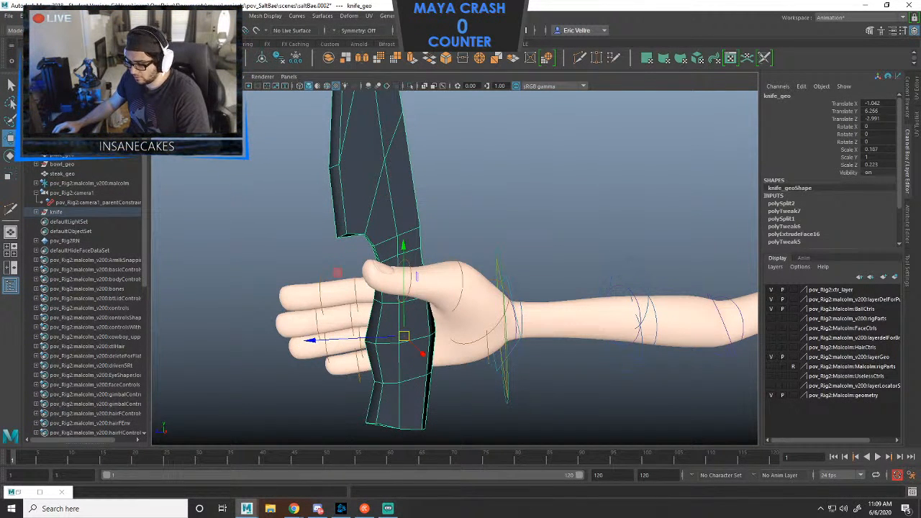
{"action": "key", "text": "e"}
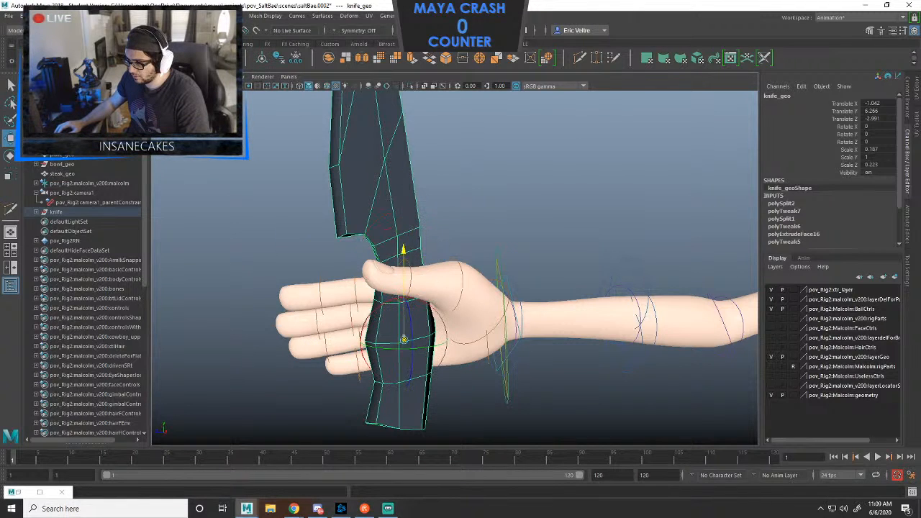
{"action": "left_click_drag", "start_coordinate": [311, 343], "coordinate": [302, 344]}
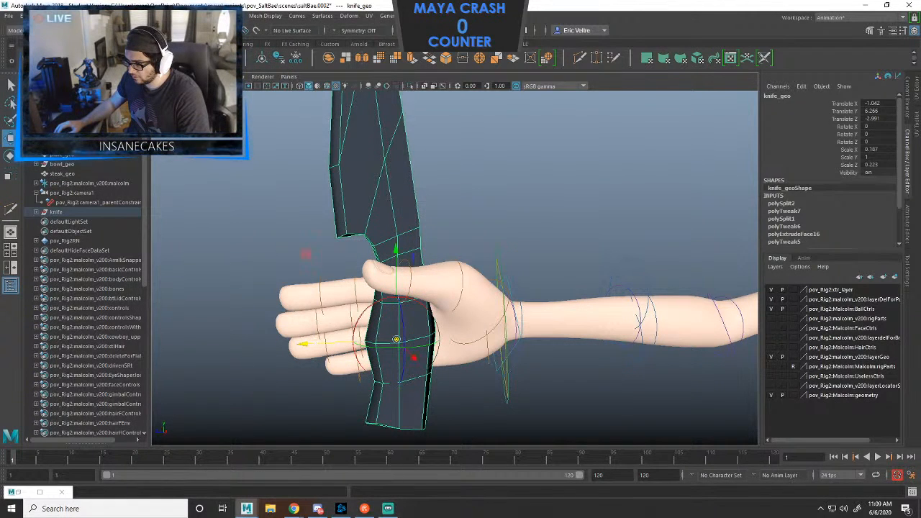
{"action": "key", "text": "w"}
{"action": "right_click", "coordinate": [437, 191]}
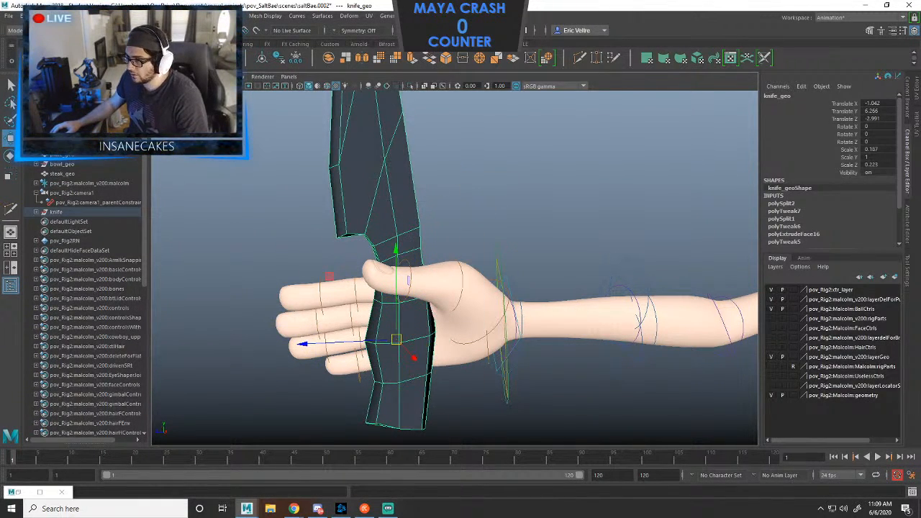
{"action": "right_click_drag", "start_coordinate": [384, 181], "coordinate": [433, 167]}
{"action": "left_click", "coordinate": [467, 169]}
{"action": "left_click", "coordinate": [56, 212]}
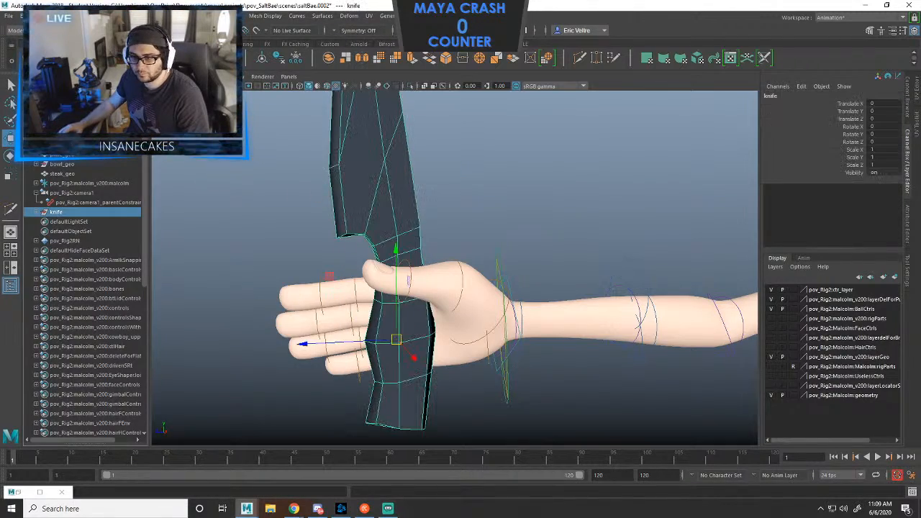
Raise the knife group to Translate Y 0.048, try a small rotation on it and undo that rotation.
{"action": "left_click_drag", "start_coordinate": [503, 310], "coordinate": [544, 359], "text": "alt"}
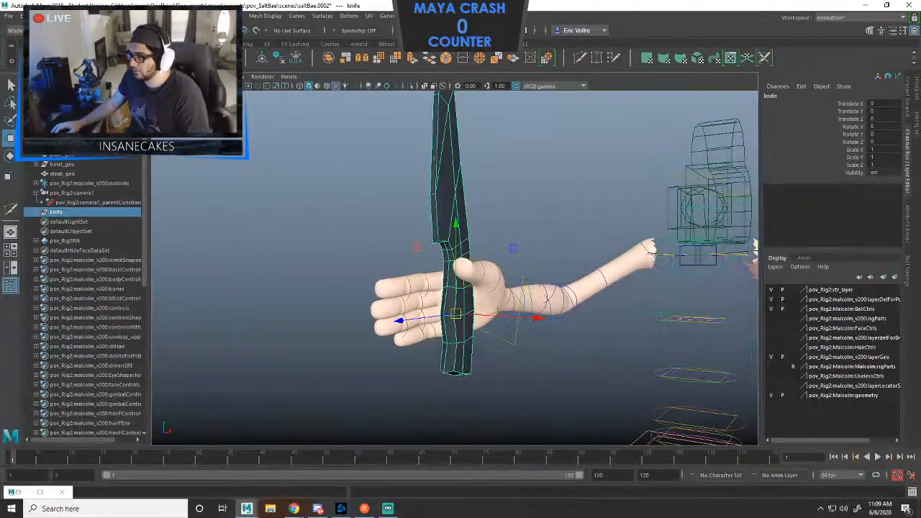
{"action": "left_click_drag", "start_coordinate": [456, 224], "coordinate": [456, 216]}
{"action": "key", "text": "e"}
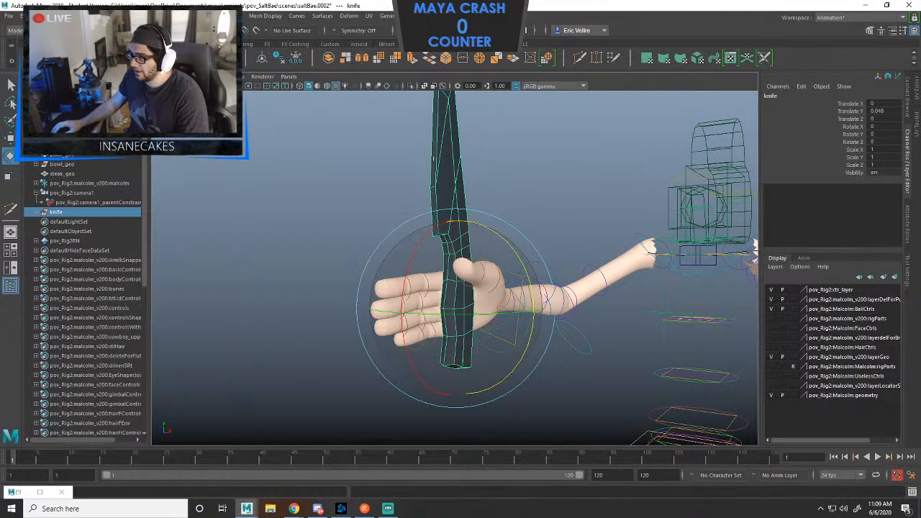
{"action": "left_click_drag", "start_coordinate": [521, 260], "coordinate": [518, 257]}
{"action": "key", "text": "ctrl+z"}
{"action": "left_click", "coordinate": [561, 205]}
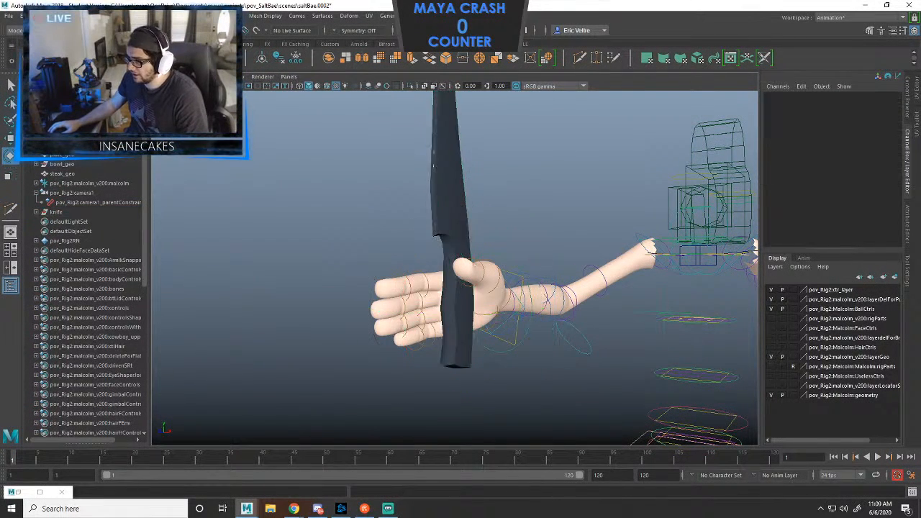
Move and rotate ctlArmIkRt to bring the right palm behind the knife handle, with Rotate X at about -83.
{"action": "right_click_drag", "start_coordinate": [518, 237], "coordinate": [612, 237], "text": "alt"}
{"action": "middle_click_drag", "start_coordinate": [612, 237], "coordinate": [615, 219], "text": "alt"}
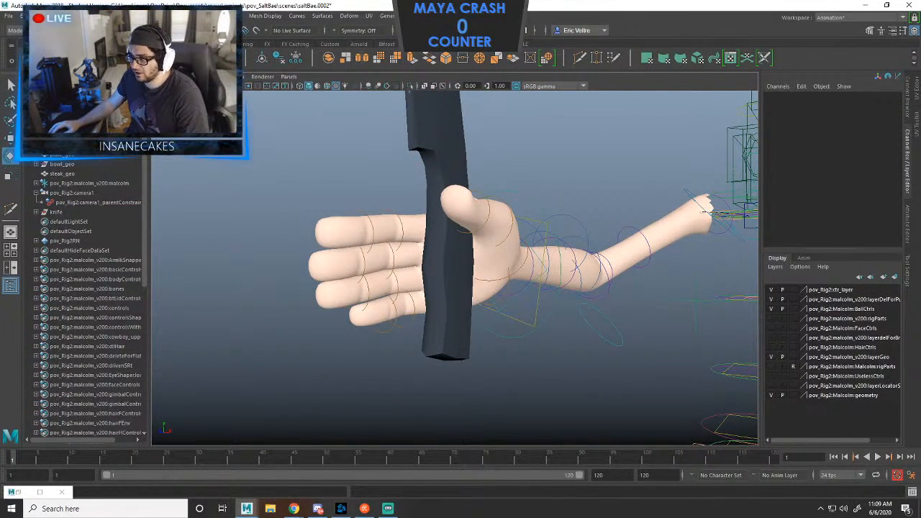
{"action": "left_click", "coordinate": [540, 296]}
{"action": "left_click_drag", "start_coordinate": [539, 297], "coordinate": [327, 245], "text": "alt"}
{"action": "key", "text": "w"}
{"action": "left_click_drag", "start_coordinate": [497, 191], "coordinate": [489, 182]}
{"action": "key", "text": "e"}
{"action": "left_click_drag", "start_coordinate": [544, 198], "coordinate": [536, 193]}
{"action": "left_click_drag", "start_coordinate": [505, 270], "coordinate": [510, 270]}
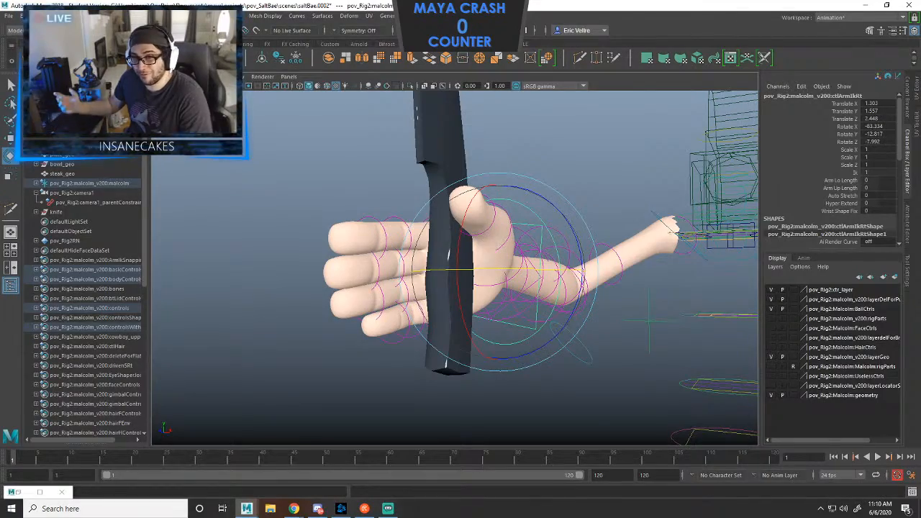
Select the base controls of the right hand's four fingers, ctlFingerA1Rt to ctlFingerD1Rt, from the back of the hand.
{"action": "scroll", "coordinate": [509, 270], "scroll_direction": "up", "scroll_amount": 3}
{"action": "left_click_drag", "start_coordinate": [509, 270], "coordinate": [704, 284], "text": "alt"}
{"action": "left_click", "coordinate": [546, 202]}
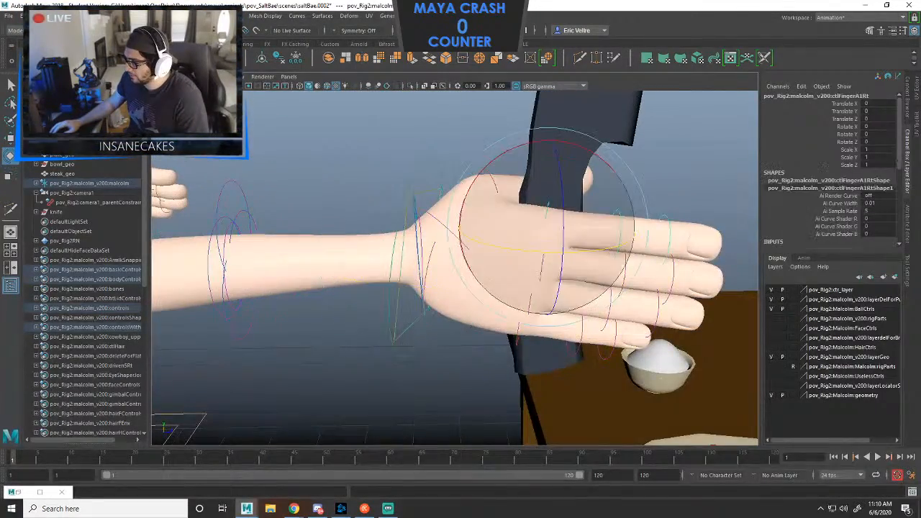
{"action": "left_click_drag", "start_coordinate": [546, 203], "coordinate": [565, 189], "text": "alt"}
{"action": "scroll", "coordinate": [565, 191], "scroll_direction": "up", "scroll_amount": 3}
{"action": "left_click", "coordinate": [646, 286], "text": "shift"}
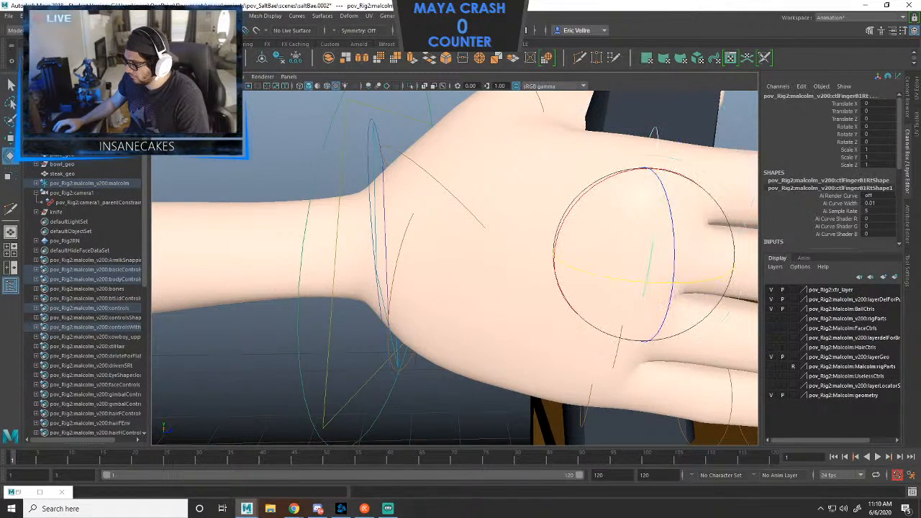
{"action": "left_click", "coordinate": [619, 352], "text": "shift"}
{"action": "key", "text": "ctrl+z"}
{"action": "left_click", "coordinate": [589, 391], "text": "shift"}
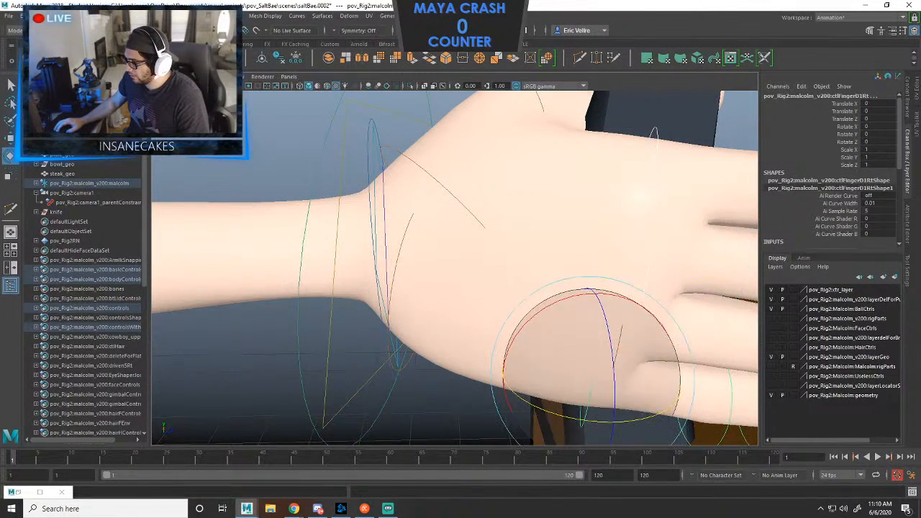
{"action": "scroll", "coordinate": [592, 390], "scroll_direction": "up", "scroll_amount": 3}
{"action": "key", "text": "f"}
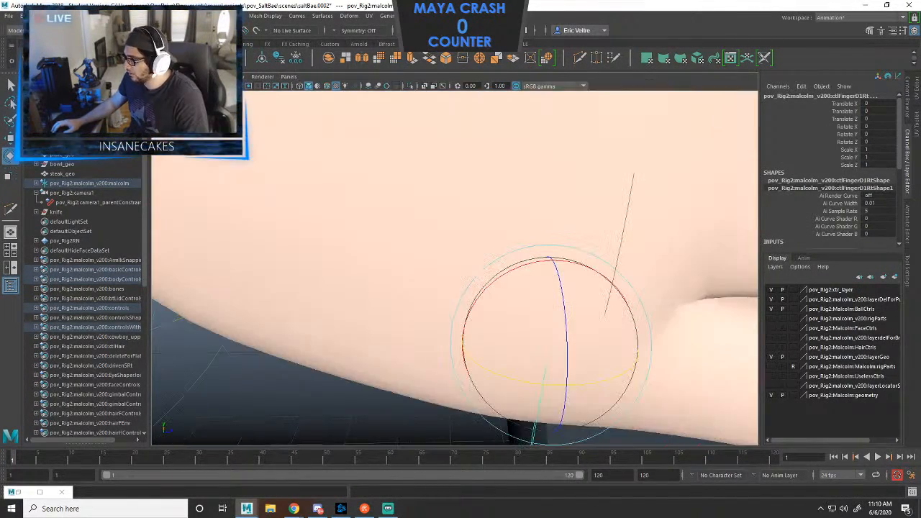
{"action": "left_click", "coordinate": [619, 244]}
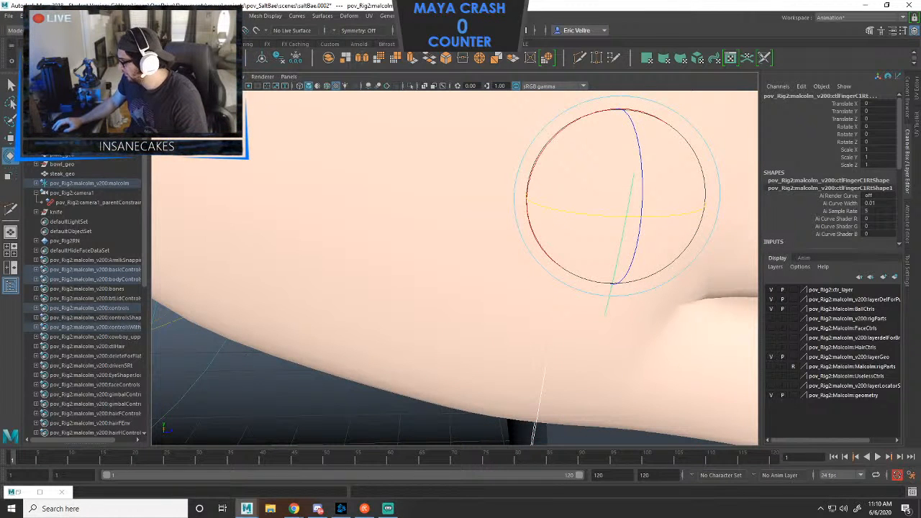
Set the Malcolm:geometry and malcolm_v200:layerGeo display layers to Reference.
{"action": "left_click", "coordinate": [793, 395]}
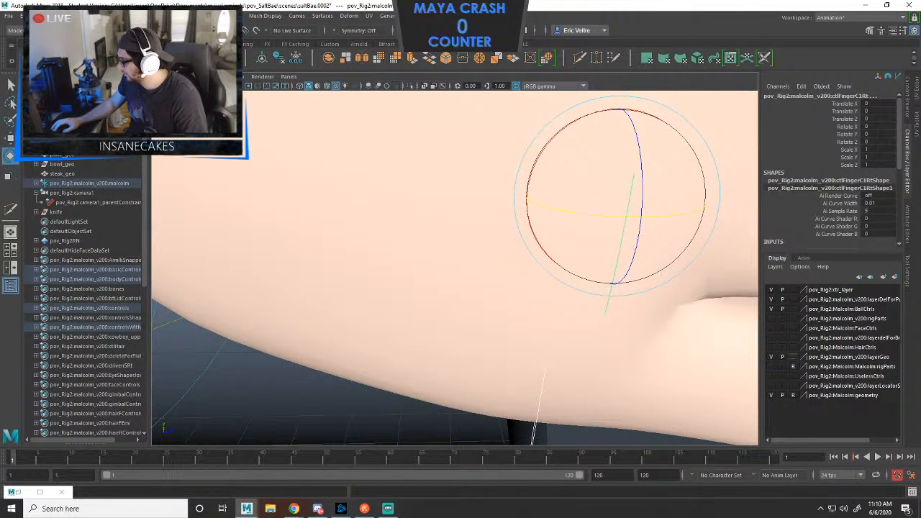
{"action": "left_click", "coordinate": [792, 357]}
{"action": "left_click", "coordinate": [793, 356]}
Curl the four right fingers toward the knife handle by rotating their base controls to about 43 in Rotate X, and clear the selection.
{"action": "scroll", "coordinate": [548, 226], "scroll_direction": "down", "scroll_amount": 4}
{"action": "left_click_drag", "start_coordinate": [460, 273], "coordinate": [392, 266], "text": "alt"}
{"action": "left_click_drag", "start_coordinate": [520, 276], "coordinate": [579, 275]}
{"action": "left_click_drag", "start_coordinate": [568, 277], "coordinate": [346, 273], "text": "alt"}
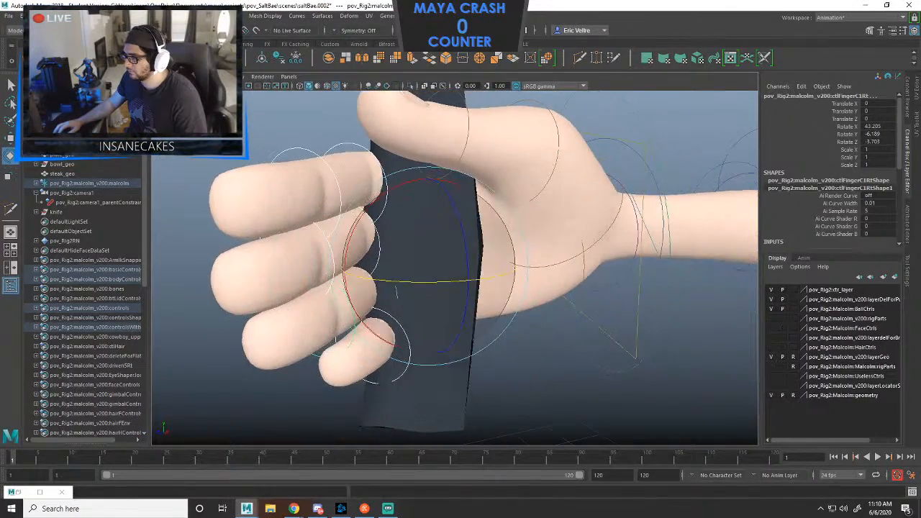
{"action": "left_click", "coordinate": [309, 396]}
Reposition ctlArmIkRt against the knife handle, rotating it to about -88 in X, -6 in Y and 4 in Z.
{"action": "scroll", "coordinate": [309, 396], "scroll_direction": "down", "scroll_amount": 5}
{"action": "mouse_move", "coordinate": [310, 395]}
{"action": "left_mouse_down", "text": "alt"}
{"action": "mouse_move", "coordinate": [334, 392]}
{"action": "mouse_move", "coordinate": [320, 382]}
{"action": "left_mouse_up", "text": "alt"}
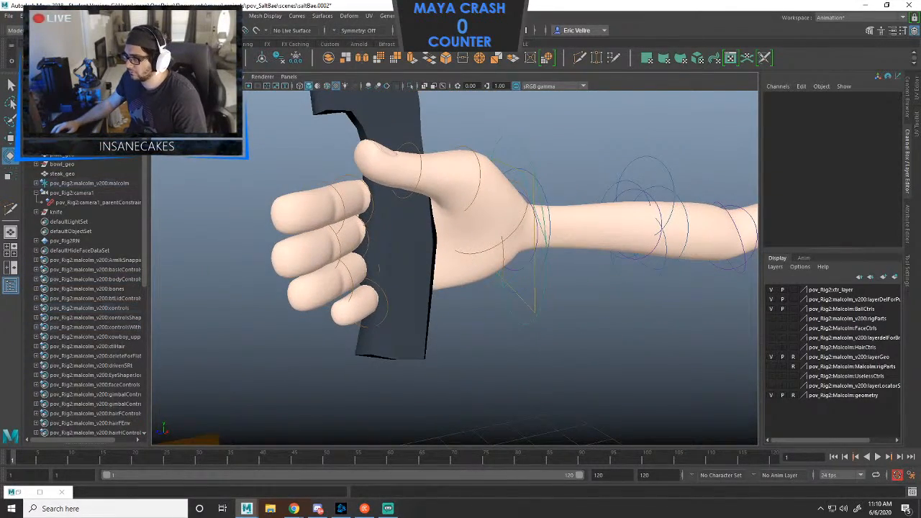
{"action": "left_click", "coordinate": [533, 296]}
{"action": "left_click_drag", "start_coordinate": [430, 235], "coordinate": [478, 251]}
{"action": "key", "text": "e"}
{"action": "key", "text": "w"}
{"action": "key", "text": "e"}
{"action": "left_click_drag", "start_coordinate": [584, 240], "coordinate": [569, 291]}
{"action": "key", "text": "e"}
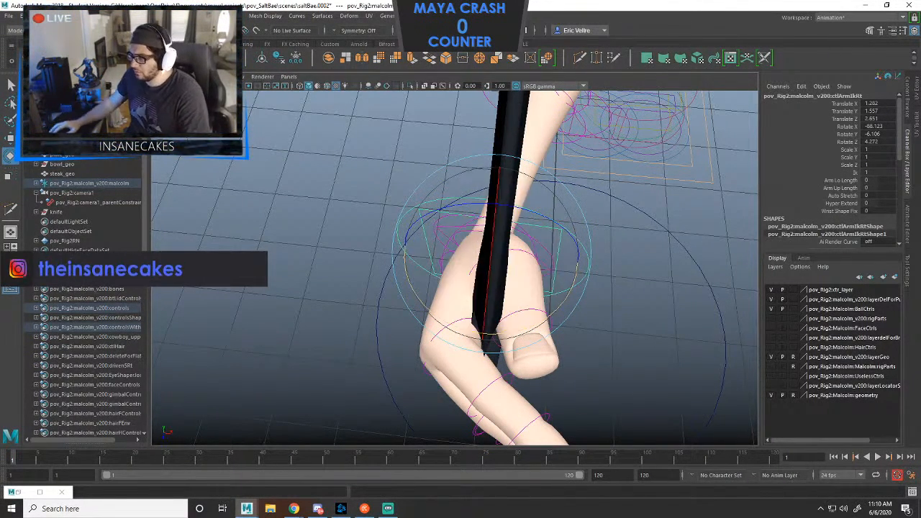
Refine ctlArmIkRt's alignment with the handle, with rotations of about -93.5 in X, -5.7 in Y and 4.8 in Z.
{"action": "left_click_drag", "start_coordinate": [484, 353], "coordinate": [423, 197], "text": "alt"}
{"action": "key", "text": "w"}
{"action": "key", "text": "e"}
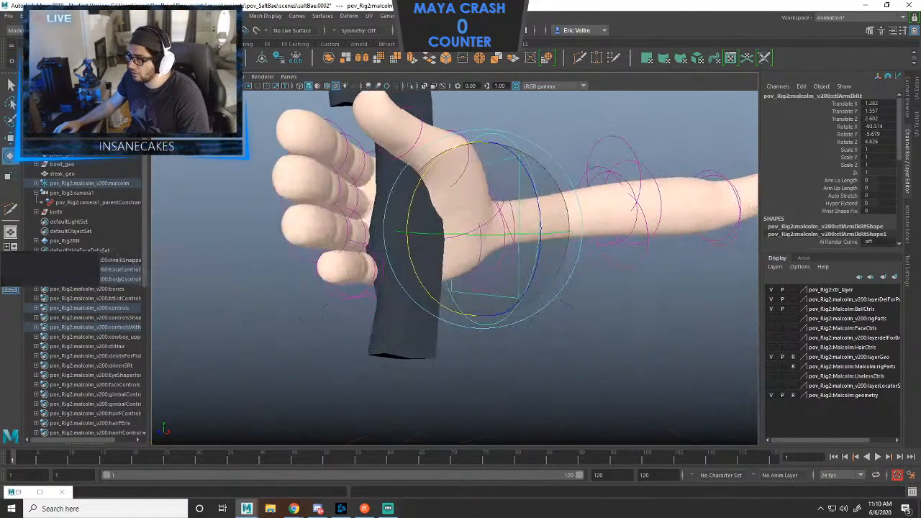
{"action": "left_click_drag", "start_coordinate": [414, 232], "coordinate": [466, 231]}
Select the knife group through knife_geo and slide the knife along its Z axis toward the palm.
{"action": "left_click", "coordinate": [432, 251]}
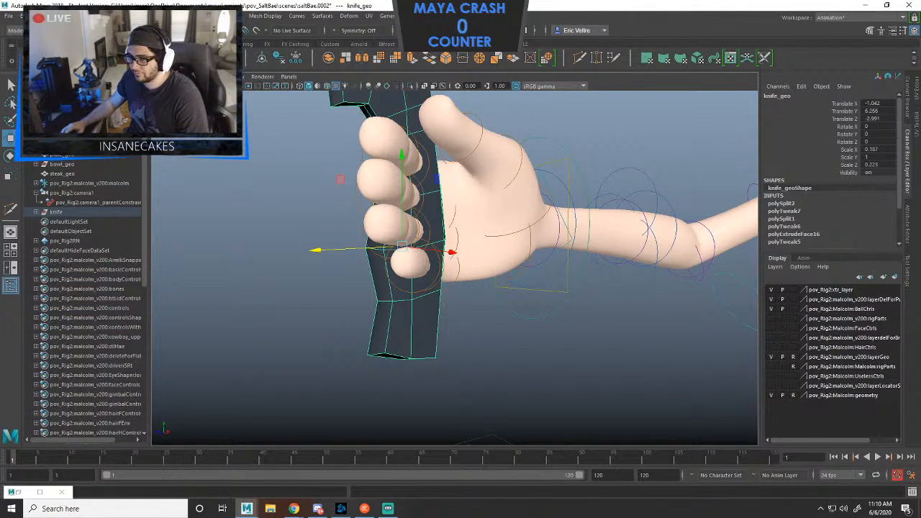
{"action": "key", "text": "Up"}
{"action": "left_click_drag", "start_coordinate": [319, 250], "coordinate": [295, 277]}
Rotate ctlArmIkRt to about -94.7 in X, -7 in Y and 7.2 in Z so the palm follows the handle.
{"action": "left_click", "coordinate": [531, 195]}
{"action": "left_click_drag", "start_coordinate": [531, 195], "coordinate": [615, 165], "text": "alt"}
{"action": "key", "text": "e"}
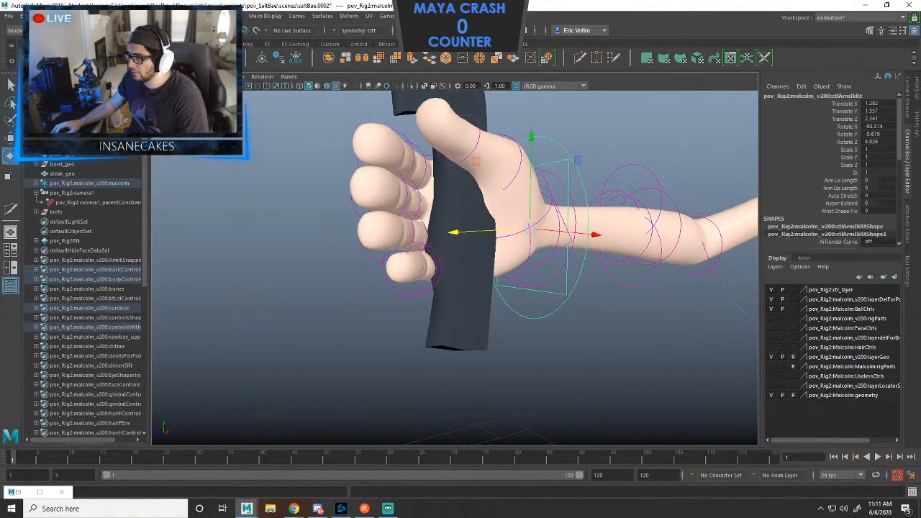
{"action": "left_click_drag", "start_coordinate": [504, 249], "coordinate": [394, 228]}
{"action": "key", "text": "w"}
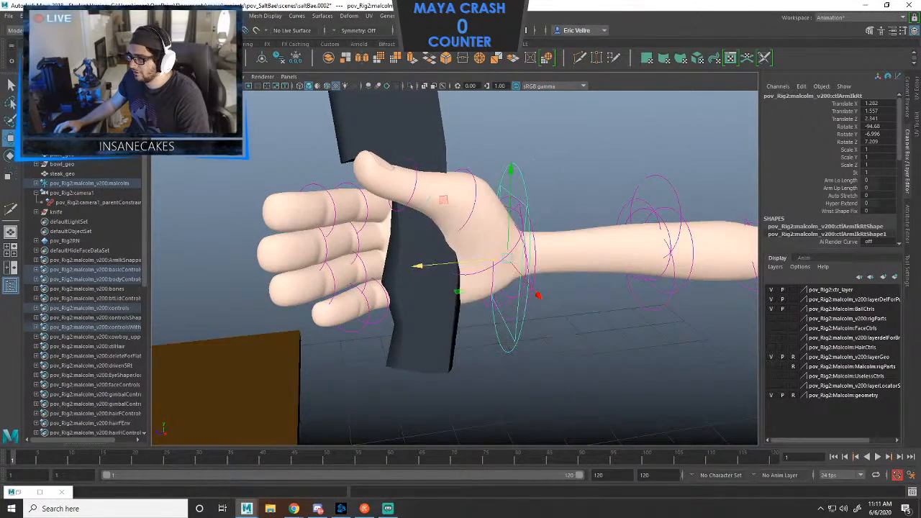
Lower ctlArmIkRt to about 1.455 in Translate Y, tilt it to about -103 in Rotate X, and clear the selection.
{"action": "left_click_drag", "start_coordinate": [418, 267], "coordinate": [433, 219]}
{"action": "left_click_drag", "start_coordinate": [509, 169], "coordinate": [532, 200]}
{"action": "scroll", "coordinate": [600, 185], "scroll_direction": "up", "scroll_amount": 4}
{"action": "scroll", "coordinate": [551, 193], "scroll_direction": "down", "scroll_amount": 4}
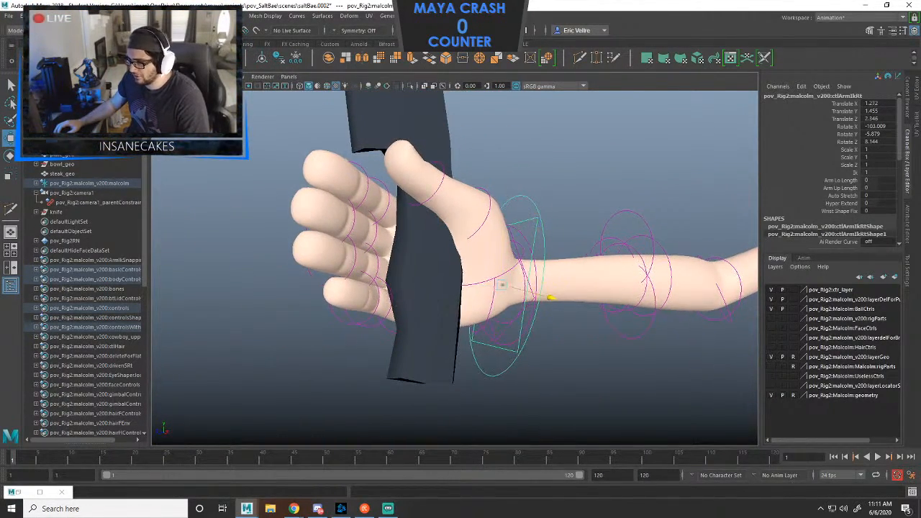
{"action": "left_click", "coordinate": [568, 177]}
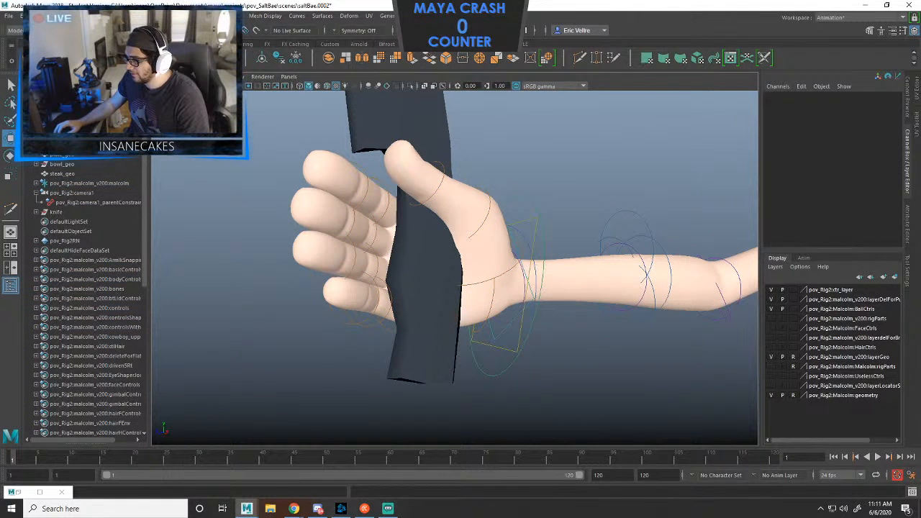
Rotate ctlThumb1Rt to swing the right thumb up and away from the knife, to about -40 in Rotate X.
{"action": "left_click", "coordinate": [501, 275]}
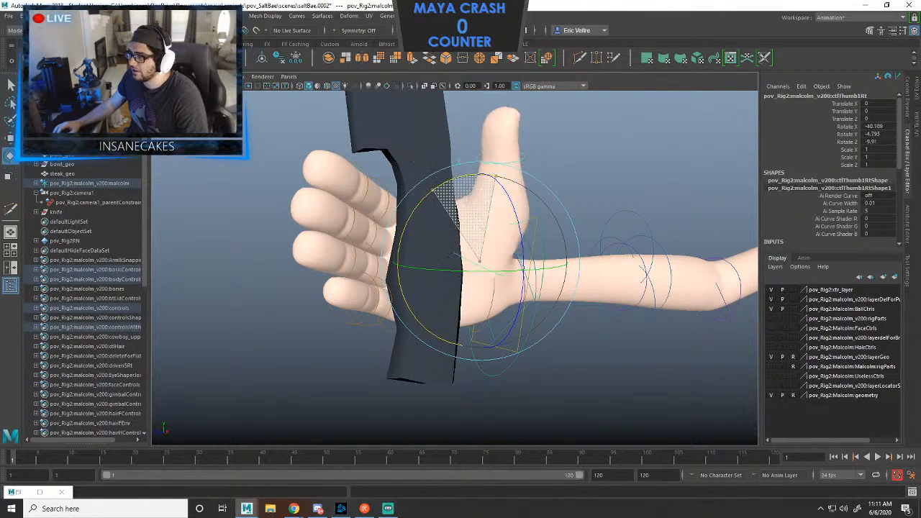
{"action": "left_click_drag", "start_coordinate": [433, 190], "coordinate": [426, 194]}
{"action": "left_click", "coordinate": [469, 152]}
Select the right hand's four finger base controls and curl them further around the handle, to about 78 in Rotate X.
{"action": "left_click_drag", "start_coordinate": [469, 154], "coordinate": [682, 174], "text": "alt"}
{"action": "left_click", "coordinate": [500, 199]}
{"action": "scroll", "coordinate": [504, 202], "scroll_direction": "up", "scroll_amount": 3}
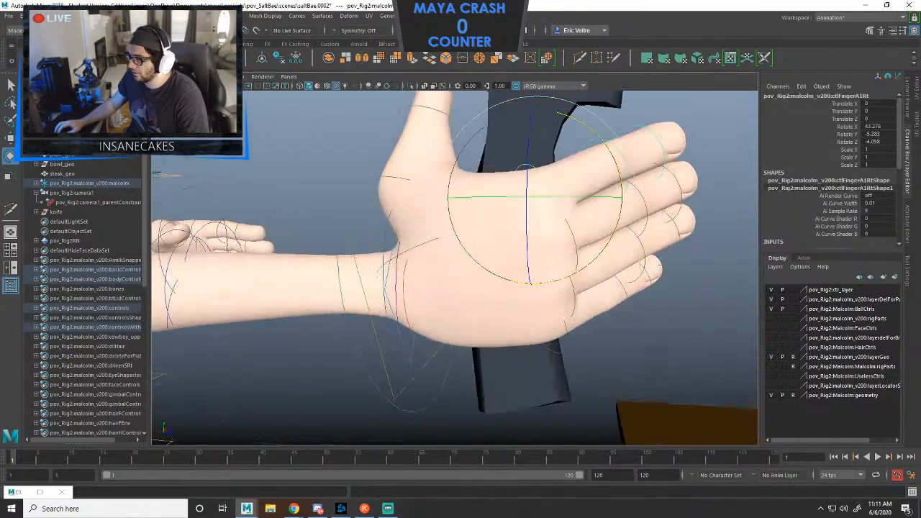
{"action": "left_click_drag", "start_coordinate": [504, 201], "coordinate": [446, 188], "text": "alt"}
{"action": "left_click", "coordinate": [498, 317]}
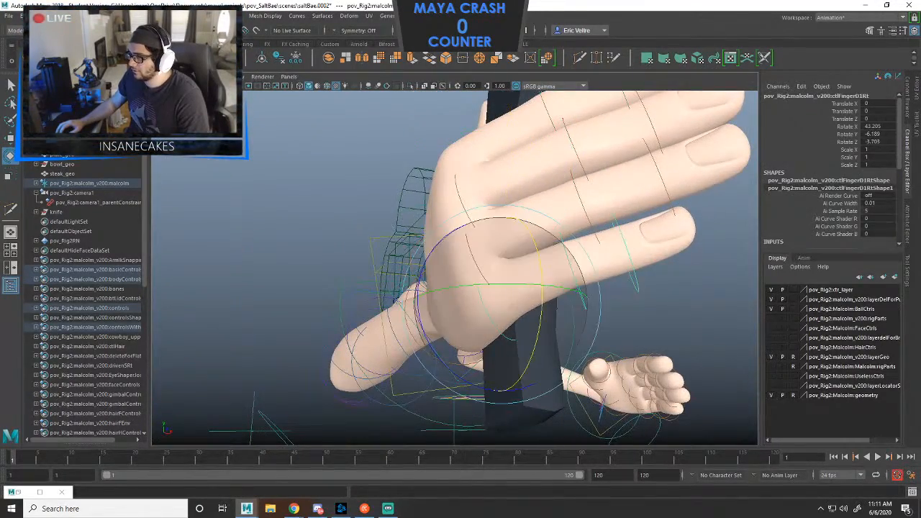
{"action": "scroll", "coordinate": [498, 317], "scroll_direction": "up", "scroll_amount": 3}
{"action": "left_click", "coordinate": [491, 255], "text": "shift"}
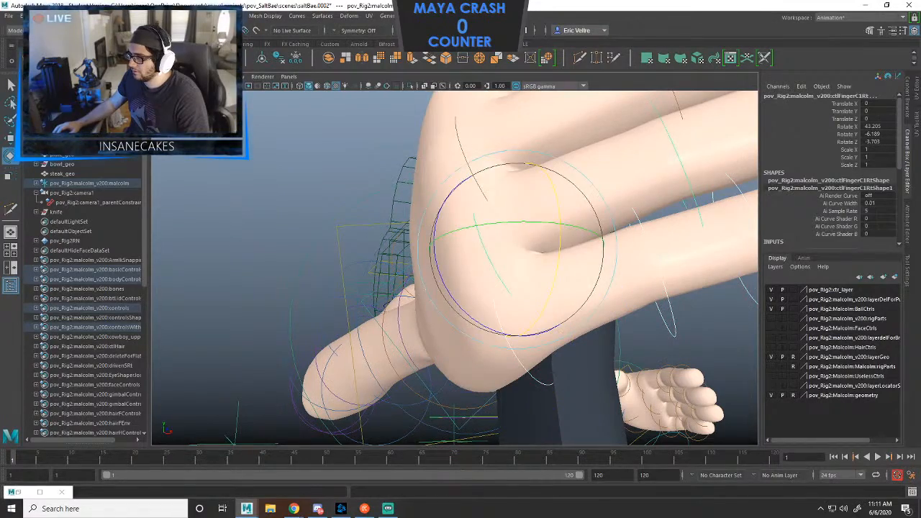
{"action": "left_click", "coordinate": [471, 171], "text": "shift"}
{"action": "left_click_drag", "start_coordinate": [471, 171], "coordinate": [575, 280], "text": "alt"}
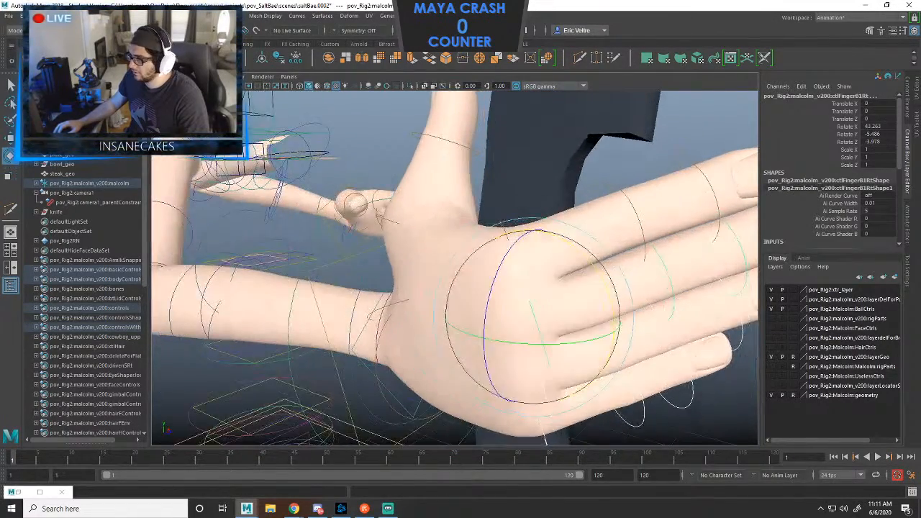
{"action": "scroll", "coordinate": [547, 280], "scroll_direction": "up", "scroll_amount": 2}
{"action": "left_click_drag", "start_coordinate": [513, 213], "coordinate": [514, 369], "text": "alt"}
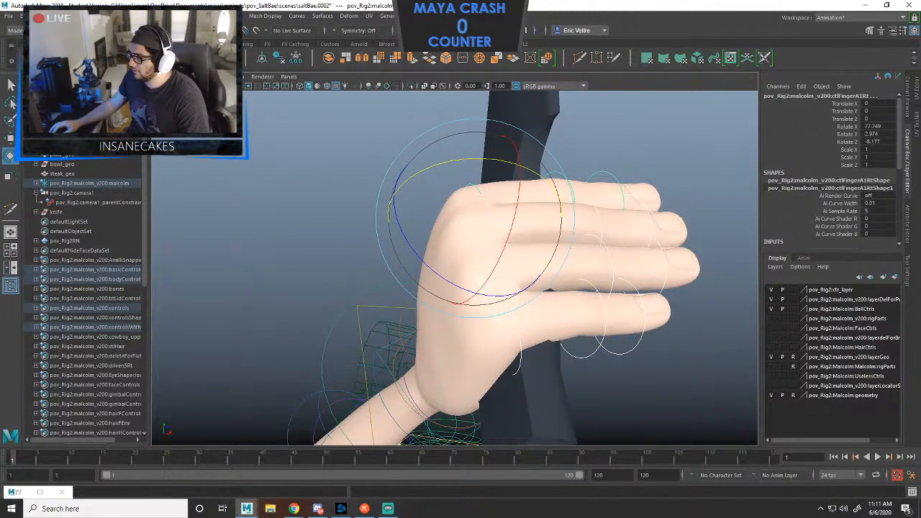
Select the right hand's four middle finger joint controls and curl them towards the knife handle, to about 63 in Rotate X.
{"action": "left_click", "coordinate": [562, 164]}
{"action": "left_click_drag", "start_coordinate": [563, 164], "coordinate": [564, 205], "text": "alt"}
{"action": "left_click", "coordinate": [565, 177]}
{"action": "right_click_drag", "start_coordinate": [565, 177], "coordinate": [665, 182], "text": "alt"}
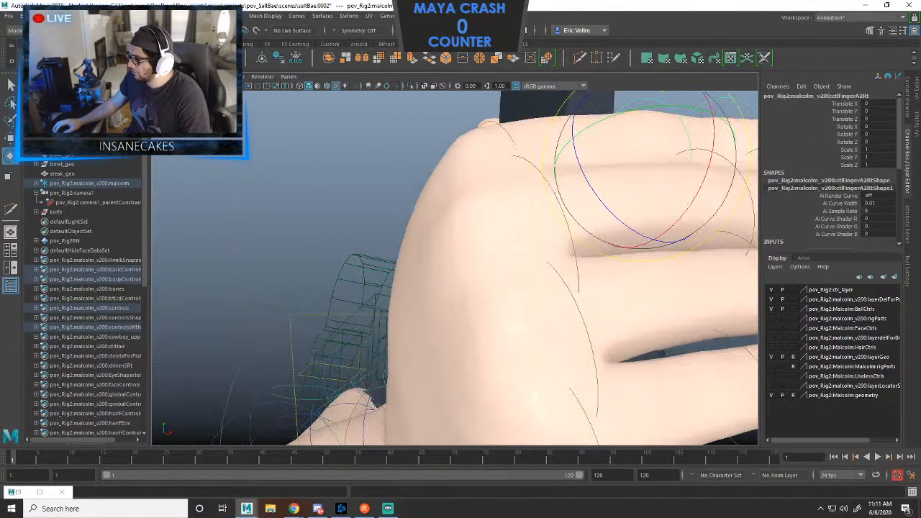
{"action": "middle_click_drag", "start_coordinate": [666, 182], "coordinate": [606, 183], "text": "alt"}
{"action": "left_click", "coordinate": [637, 153]}
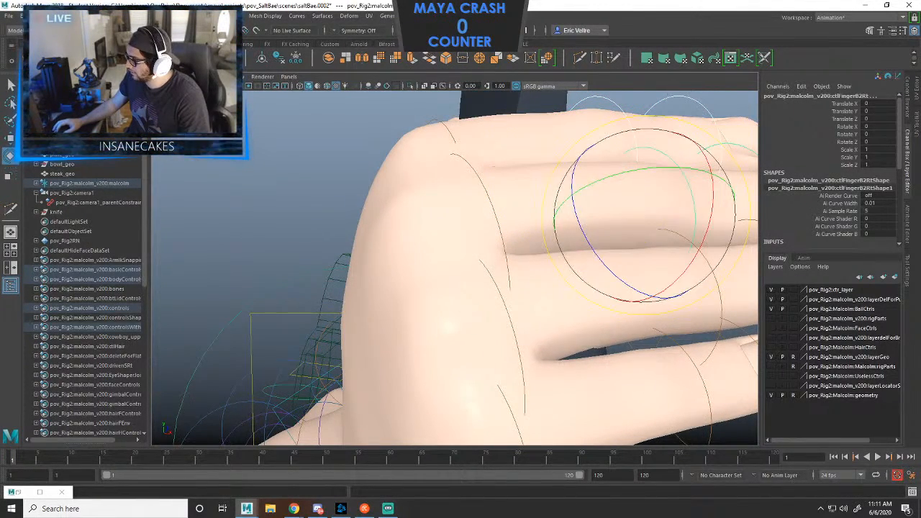
{"action": "left_click", "coordinate": [709, 271]}
{"action": "middle_click_drag", "start_coordinate": [709, 271], "coordinate": [636, 168], "text": "alt"}
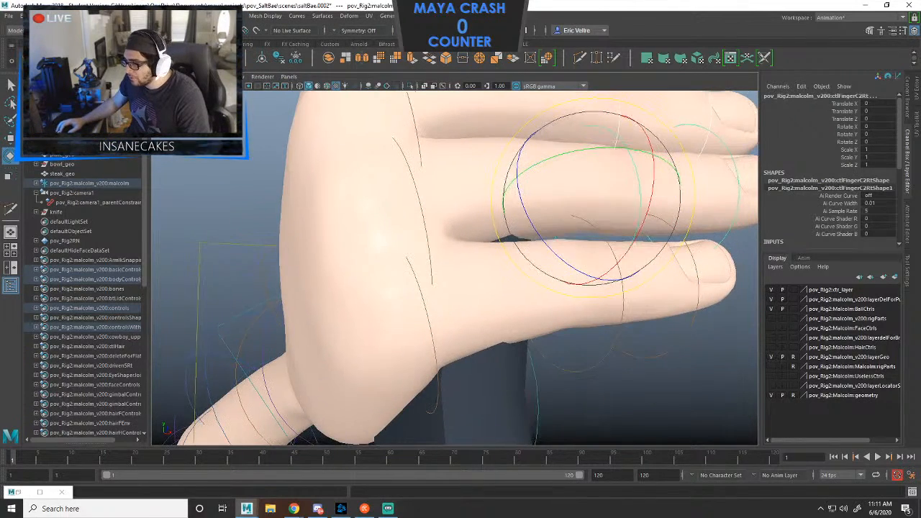
{"action": "right_click_drag", "start_coordinate": [636, 168], "coordinate": [583, 170], "text": "alt"}
{"action": "left_click", "coordinate": [554, 282], "text": "shift"}
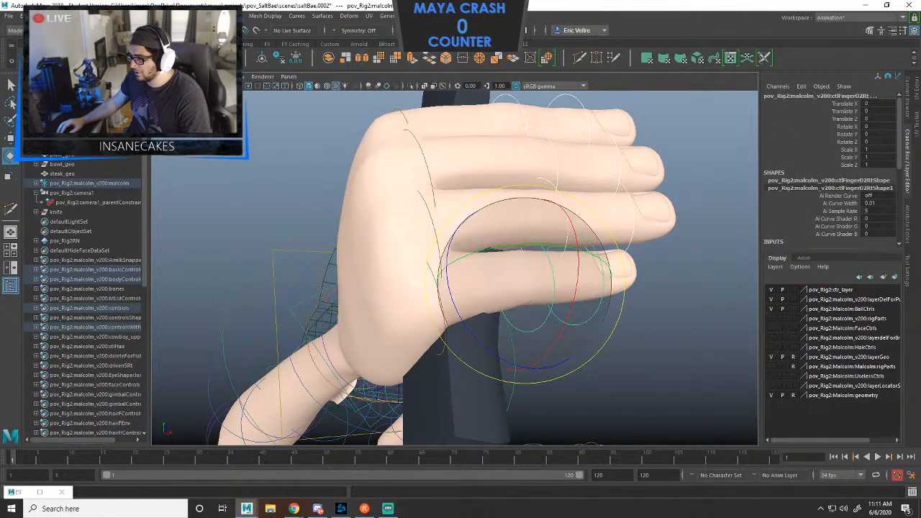
{"action": "left_click_drag", "start_coordinate": [535, 252], "coordinate": [349, 237]}
{"action": "left_click_drag", "start_coordinate": [362, 324], "coordinate": [434, 154]}
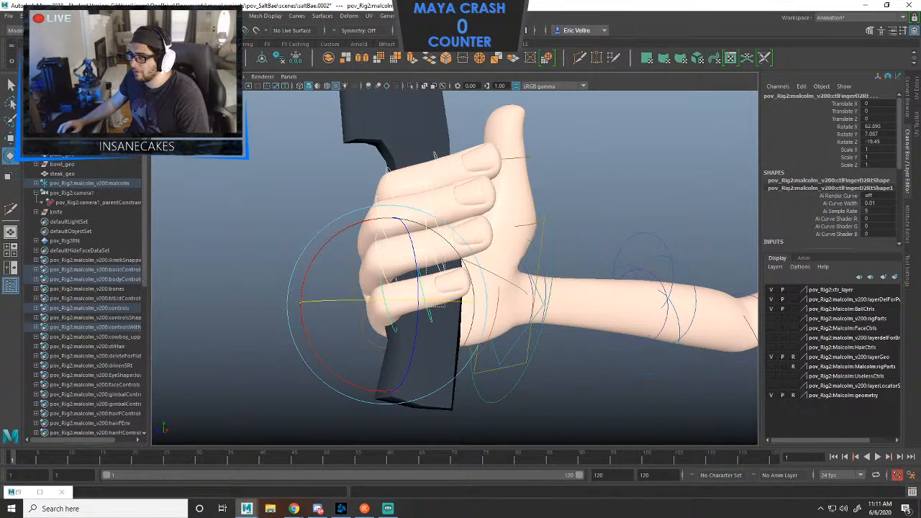
Select the right hand's four fingertip joint controls and curl them around the handle, to about 61 in Rotate X.
{"action": "left_click_drag", "start_coordinate": [429, 152], "coordinate": [446, 160]}
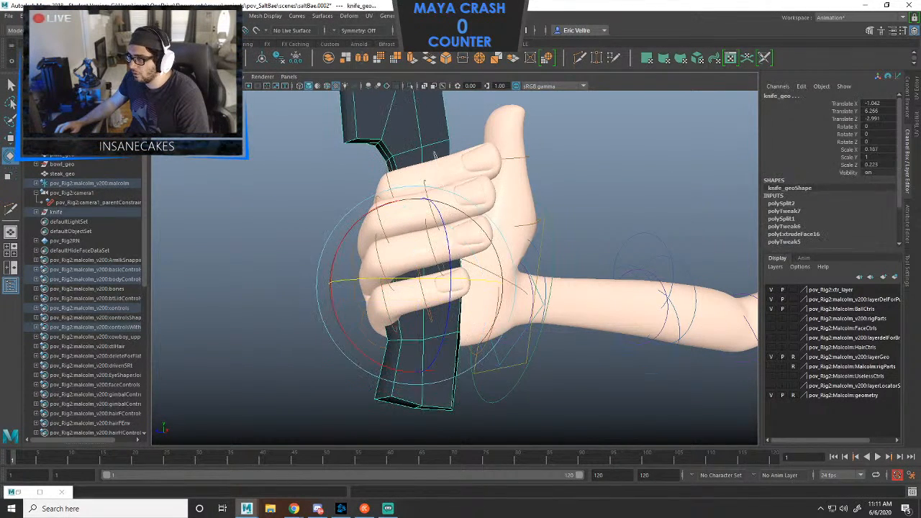
{"action": "scroll", "coordinate": [440, 155], "scroll_direction": "up", "scroll_amount": 3}
{"action": "left_click", "coordinate": [464, 121]}
{"action": "left_click", "coordinate": [430, 129]}
{"action": "scroll", "coordinate": [432, 133], "scroll_direction": "up", "scroll_amount": 4}
{"action": "left_click_drag", "start_coordinate": [453, 266], "coordinate": [474, 259], "text": "alt"}
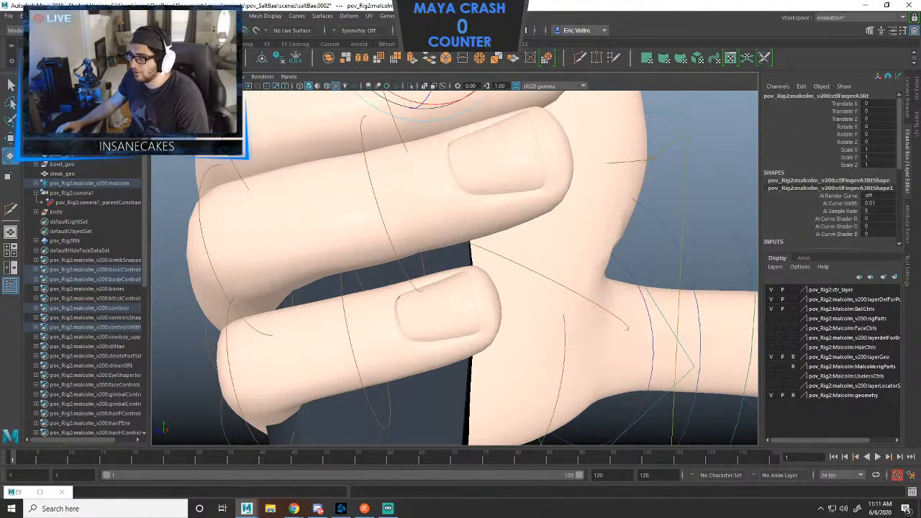
{"action": "left_click", "coordinate": [395, 209]}
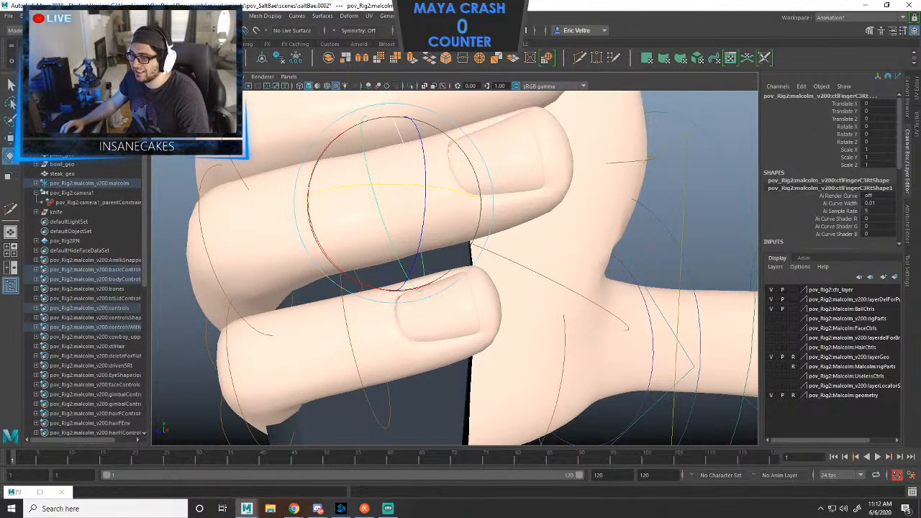
{"action": "left_click", "coordinate": [392, 338]}
{"action": "left_click_drag", "start_coordinate": [389, 288], "coordinate": [518, 288]}
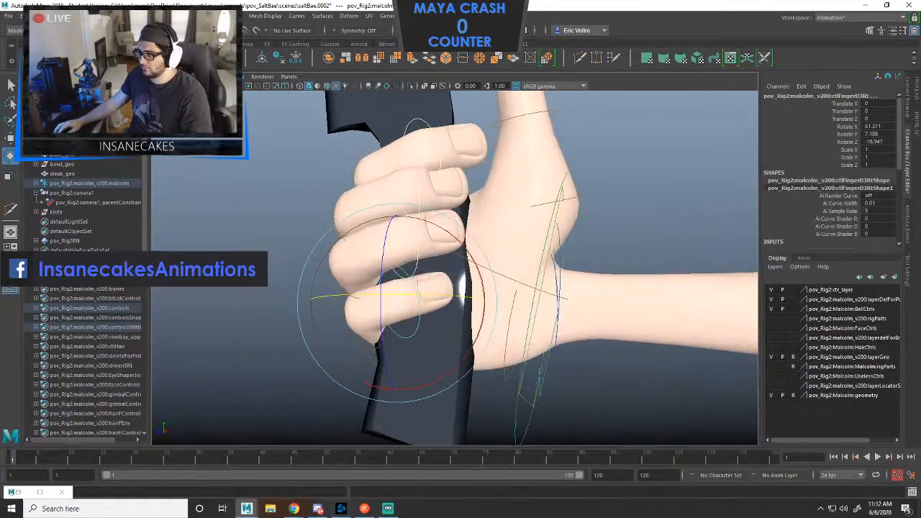
Undo the recent rotations of ctlArmIkRt and ctlHandD1Rt, back to the fully curled right hand.
{"action": "key", "text": "ctrl+z"}
{"action": "key", "text": "ctrl+z"}
{"action": "key", "text": "ctrl+z"}
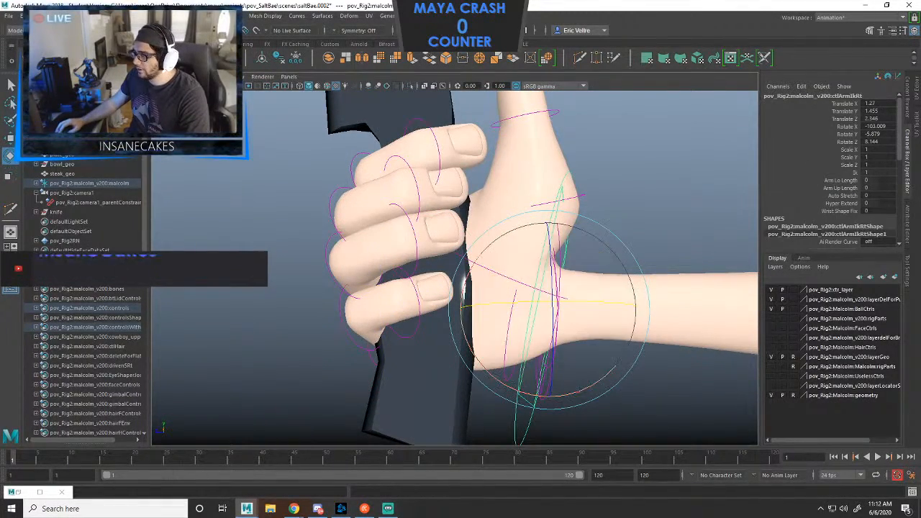
{"action": "key", "text": "ctrl+z"}
{"action": "key", "text": "ctrl+z"}
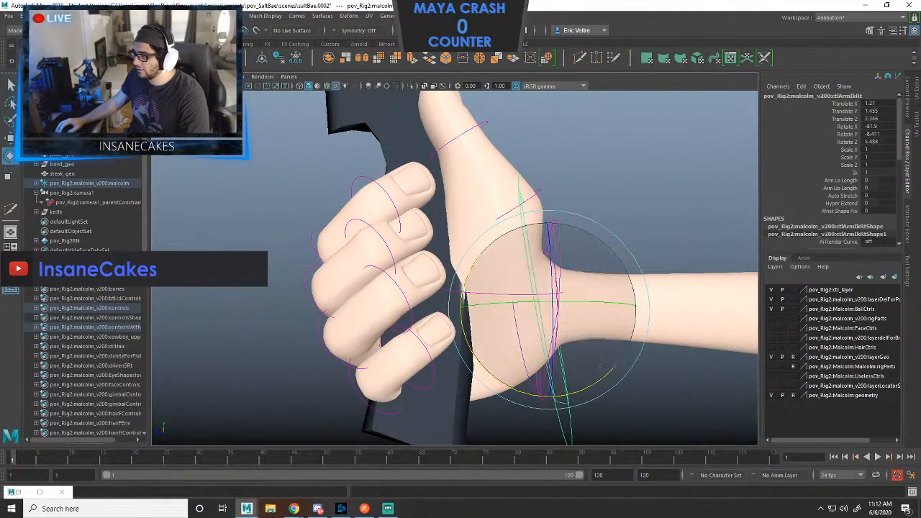
{"action": "key", "text": "ctrl+z"}
{"action": "key", "text": "ctrl+z"}
{"action": "key", "text": "ctrl+z"}
{"action": "key", "text": "ctrl+z"}
{"action": "key", "text": "ctrl+z"}
{"action": "key", "text": "ctrl+z"}
{"action": "key", "text": "ctrl+z"}
{"action": "key", "text": "ctrl+z"}
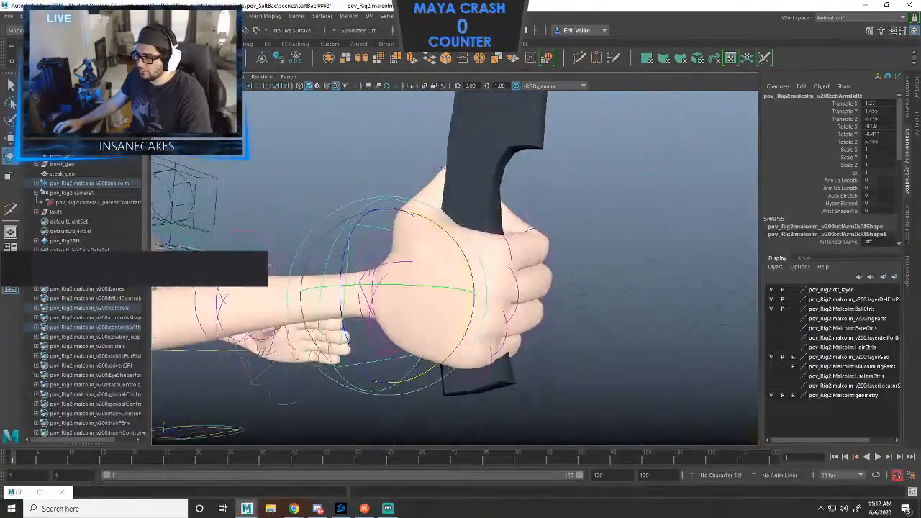
{"action": "key", "text": "ctrl+z"}
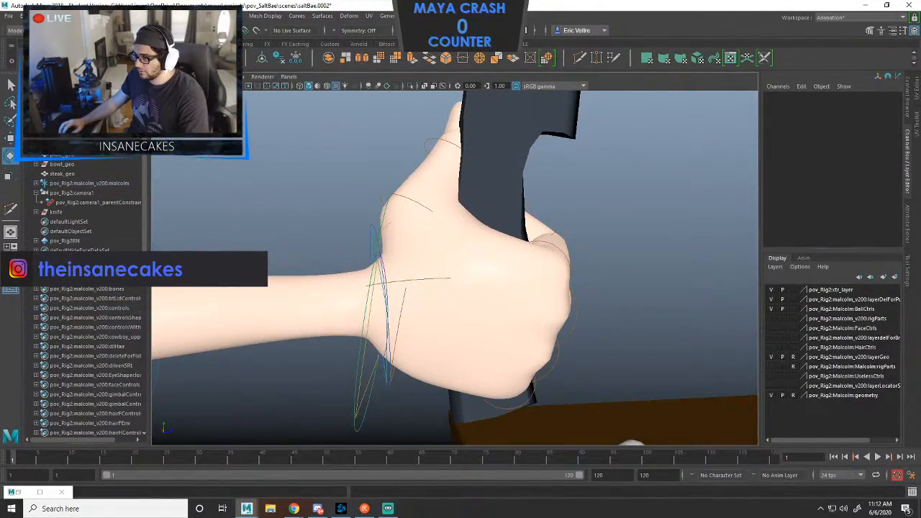
{"action": "key", "text": "ctrl+z"}
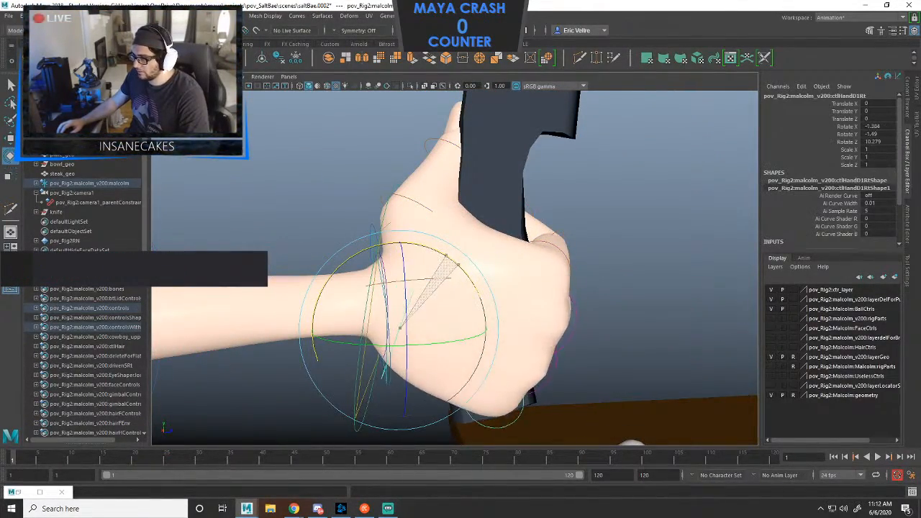
{"action": "key", "text": "ctrl+z"}
{"action": "key", "text": "ctrl+z"}
{"action": "key", "text": "ctrl+z"}
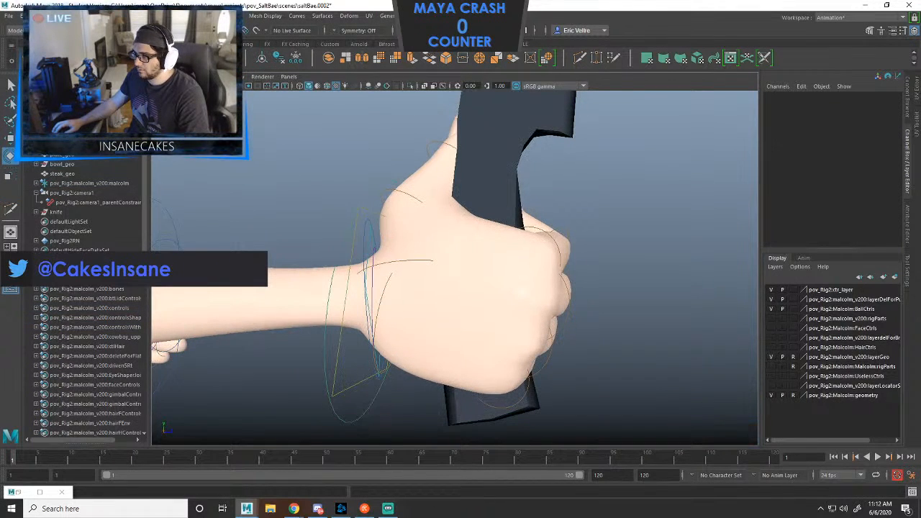
{"action": "key", "text": "ctrl+z"}
{"action": "key", "text": "ctrl+z"}
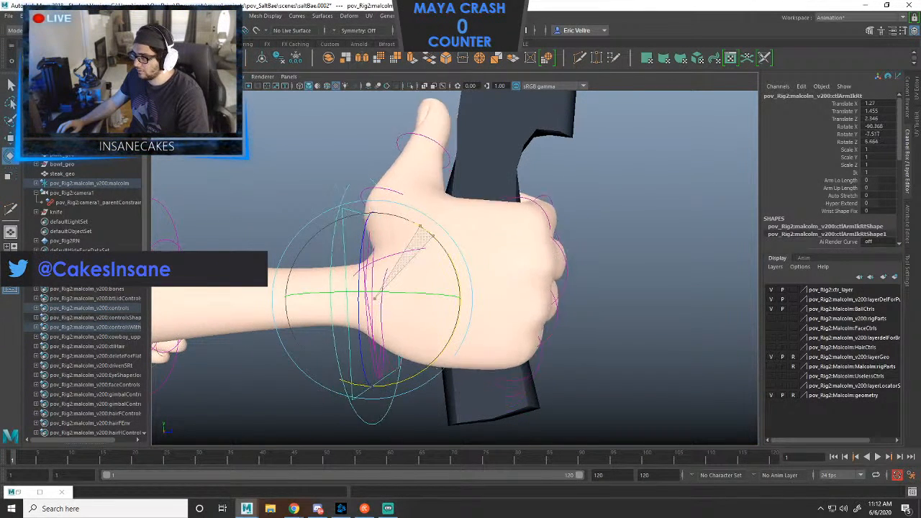
{"action": "key", "text": "ctrl+z"}
{"action": "key", "text": "ctrl+z"}
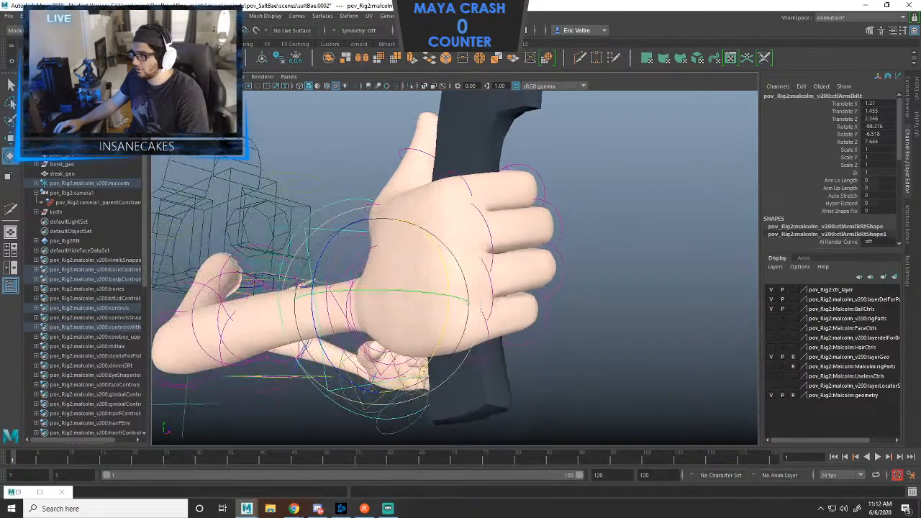
{"action": "key", "text": "ctrl+z"}
{"action": "key", "text": "ctrl+z"}
{"action": "key", "text": "ctrl+z"}
{"action": "key", "text": "ctrl+z"}
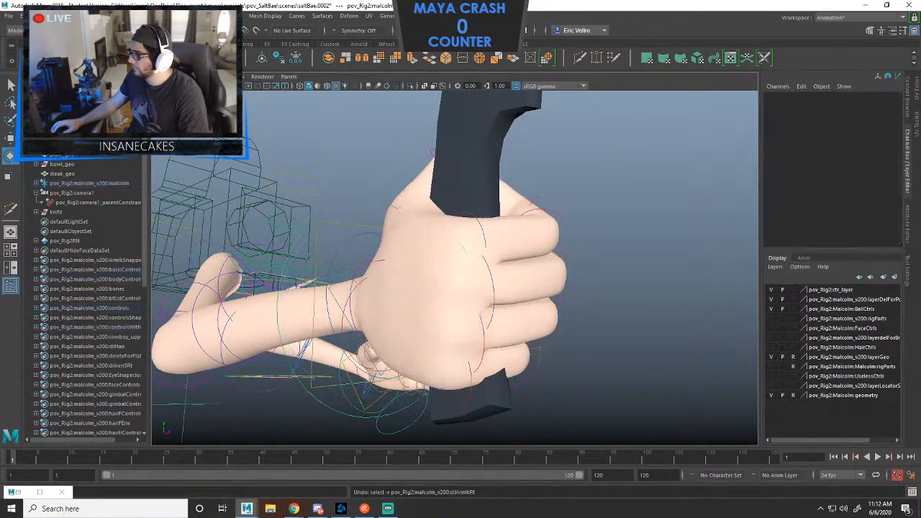
Undo the curls of the right hand's fingertip, middle and base joints, back to a base Rotate X of about 43.
{"action": "key", "text": "ctrl+z"}
{"action": "key", "text": "ctrl+z"}
{"action": "key", "text": "ctrl+z"}
{"action": "key", "text": "ctrl+z"}
{"action": "key", "text": "ctrl+z"}
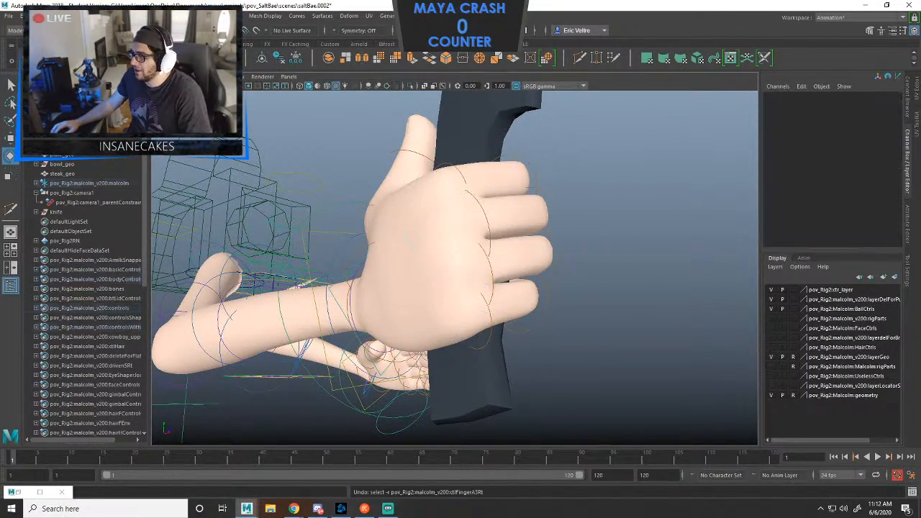
{"action": "key", "text": "ctrl+z"}
{"action": "key", "text": "ctrl+z"}
{"action": "key", "text": "ctrl+z"}
{"action": "key", "text": "ctrl+z"}
{"action": "key", "text": "ctrl+z"}
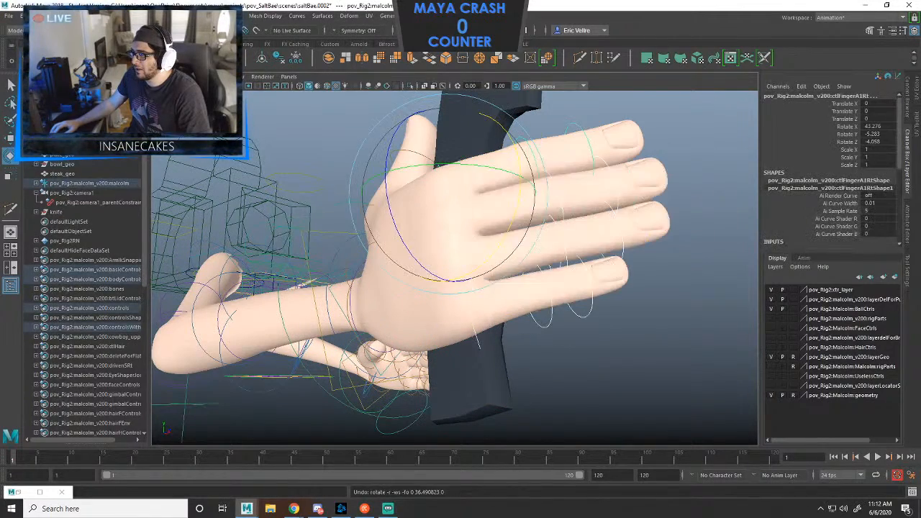
{"action": "key", "text": "ctrl+z"}
{"action": "key", "text": "ctrl+z"}
{"action": "key", "text": "ctrl+z"}
{"action": "key", "text": "ctrl+z"}
{"action": "key", "text": "ctrl+z"}
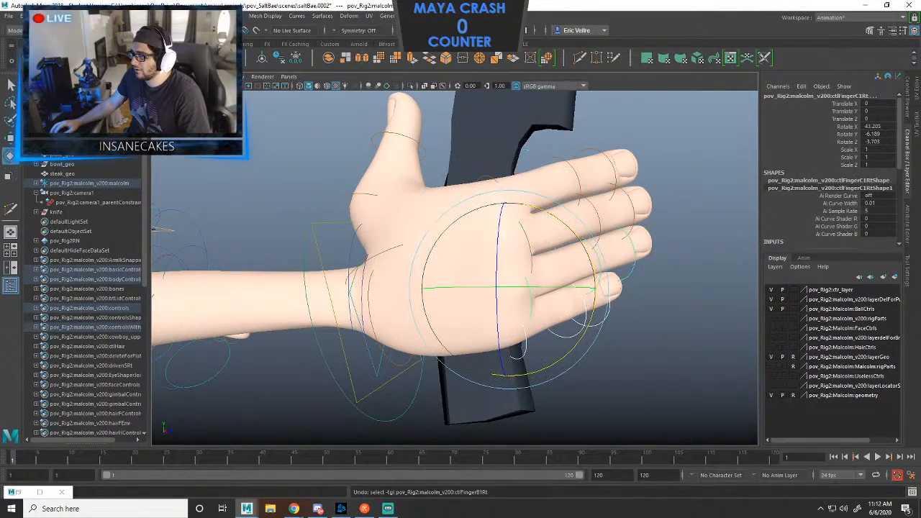
Undo the right thumb's rotation and the lowering and tilting of ctlArmIkRt, back to about -94.7 in Rotate X.
{"action": "key", "text": "ctrl+z"}
{"action": "key", "text": "ctrl+z"}
{"action": "key", "text": "ctrl+z"}
{"action": "key", "text": "ctrl+z"}
{"action": "key", "text": "ctrl+z"}
{"action": "key", "text": "ctrl+z"}
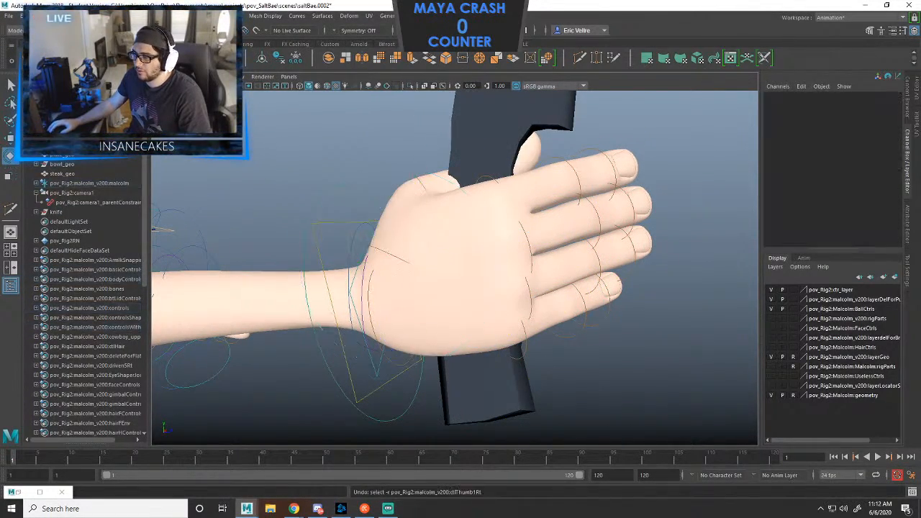
{"action": "key", "text": "ctrl+z"}
{"action": "key", "text": "ctrl+z"}
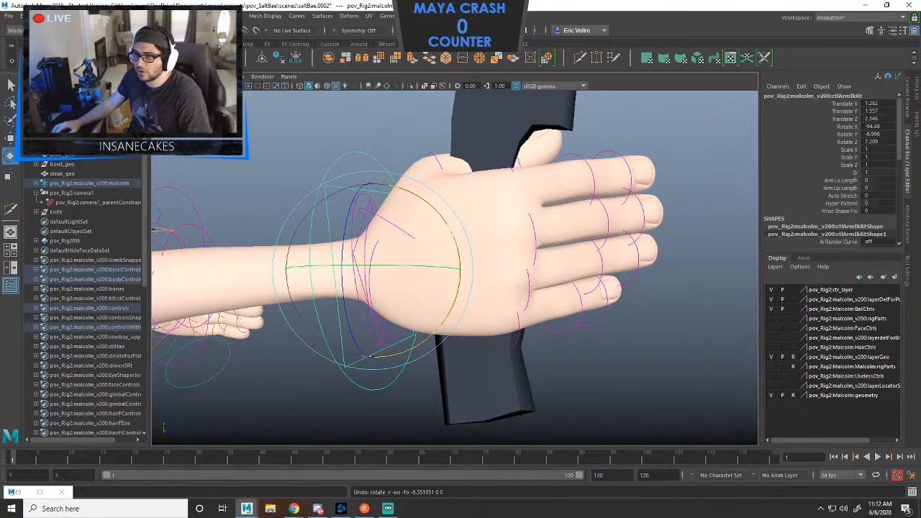
Set the Rotate tool's axis orientation to Component.
{"action": "double_click", "coordinate": [11, 155]}
{"action": "left_click", "coordinate": [777, 105]}
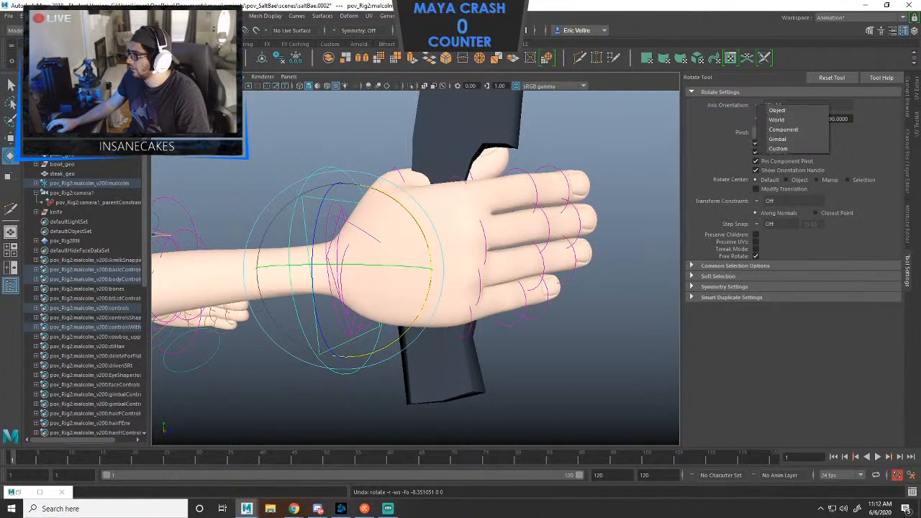
{"action": "left_click", "coordinate": [783, 129]}
Step further back through the undo history of ctlArmIkRt until its selection is cleared.
{"action": "key", "text": "ctrl+z"}
{"action": "key", "text": "ctrl+z"}
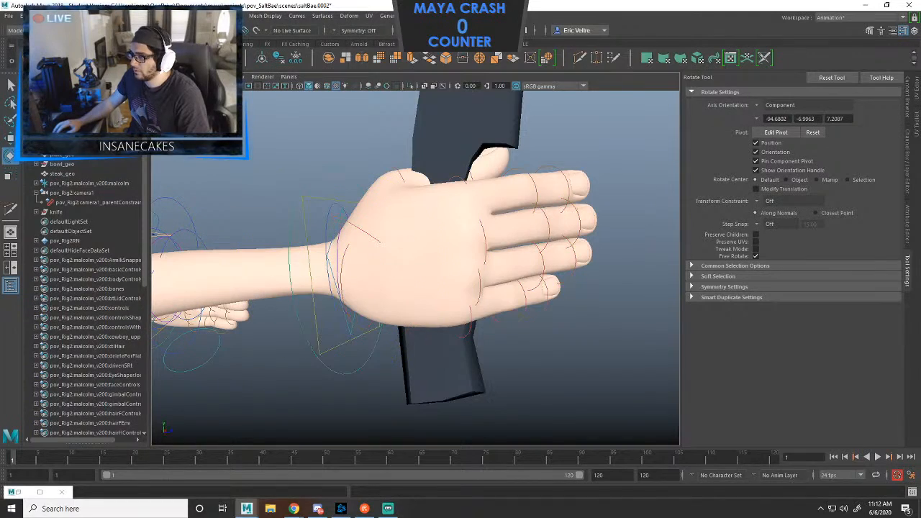
{"action": "key", "text": "ctrl+z"}
{"action": "key", "text": "ctrl+z"}
{"action": "key", "text": "ctrl+z"}
{"action": "key", "text": "ctrl+z"}
{"action": "key", "text": "ctrl+z"}
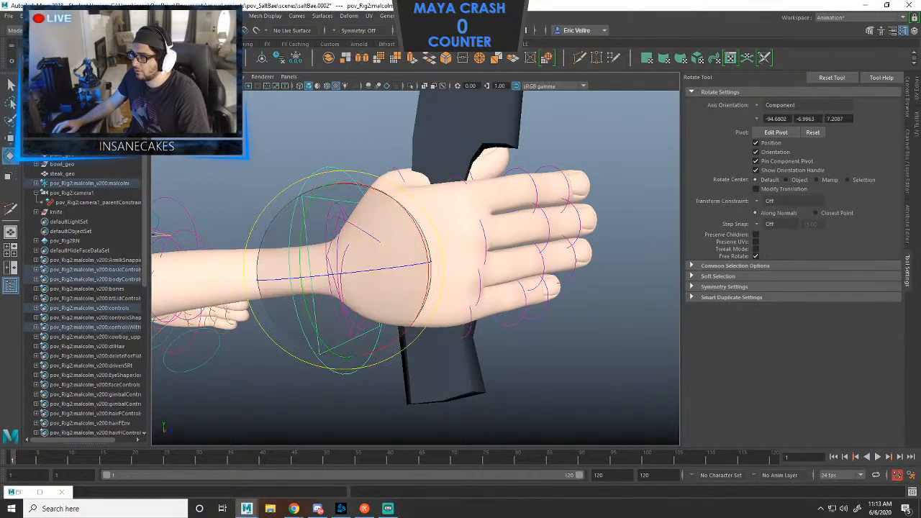
{"action": "key", "text": "ctrl+z"}
{"action": "key", "text": "ctrl+z"}
{"action": "key", "text": "ctrl+z"}
{"action": "key", "text": "ctrl+z"}
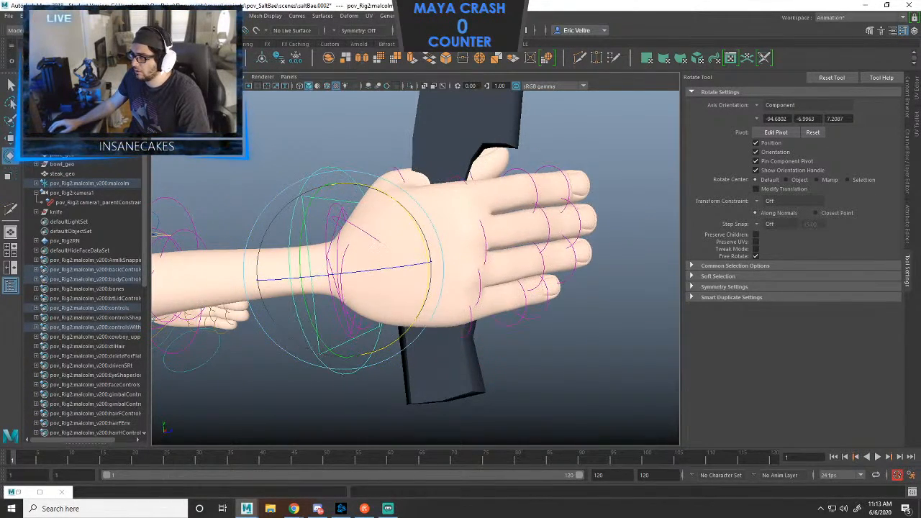
{"action": "key", "text": "ctrl+z"}
{"action": "key", "text": "ctrl+z"}
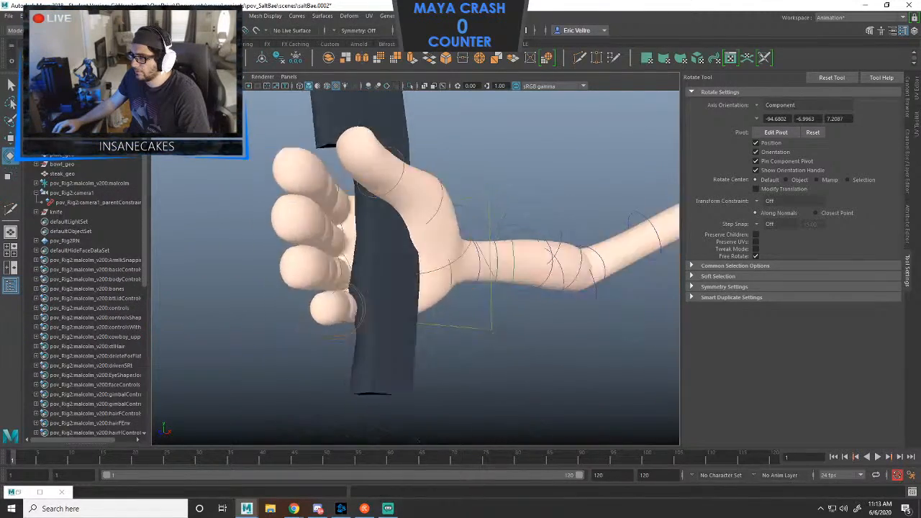
Select all the right hand's finger joint controls and curl them together around the knife handle, to an X orientation of about 169.7.
{"action": "left_click", "coordinate": [460, 134]}
{"action": "scroll", "coordinate": [415, 266], "scroll_direction": "up", "scroll_amount": 3}
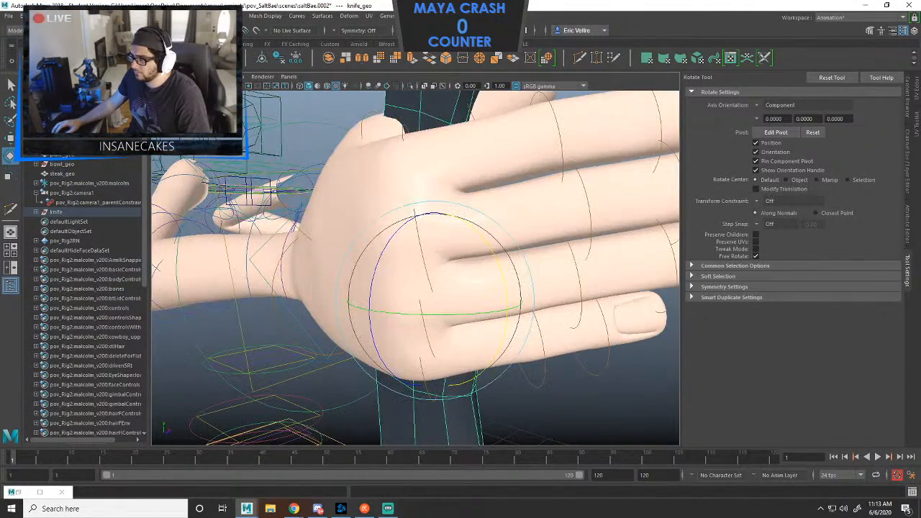
{"action": "left_click", "coordinate": [556, 137]}
{"action": "left_click", "coordinate": [428, 277], "text": "shift"}
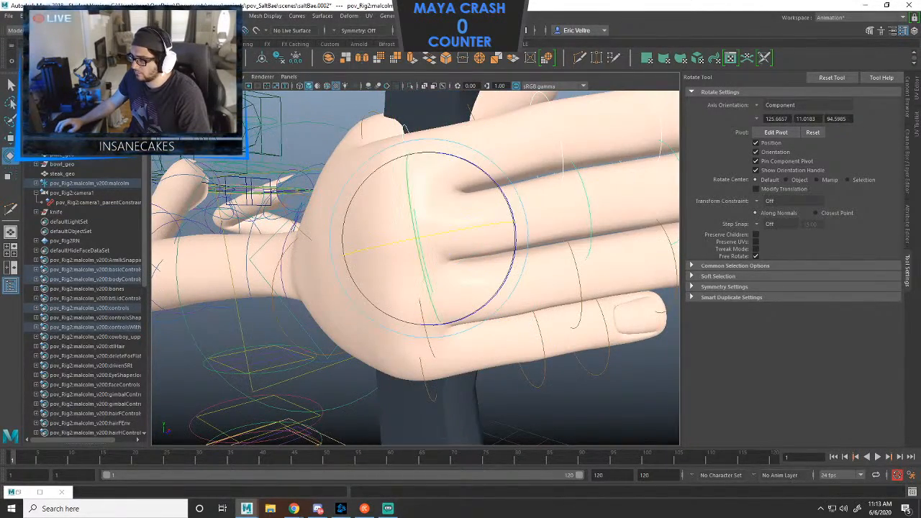
{"action": "left_click", "coordinate": [426, 327], "text": "shift"}
{"action": "left_click_drag", "start_coordinate": [426, 327], "coordinate": [515, 227], "text": "alt"}
{"action": "scroll", "coordinate": [468, 287], "scroll_direction": "down", "scroll_amount": 4}
{"action": "scroll", "coordinate": [468, 287], "scroll_direction": "up", "scroll_amount": 5}
{"action": "scroll", "coordinate": [468, 288], "scroll_direction": "up", "scroll_amount": 4}
{"action": "scroll", "coordinate": [464, 266], "scroll_direction": "down", "scroll_amount": 5}
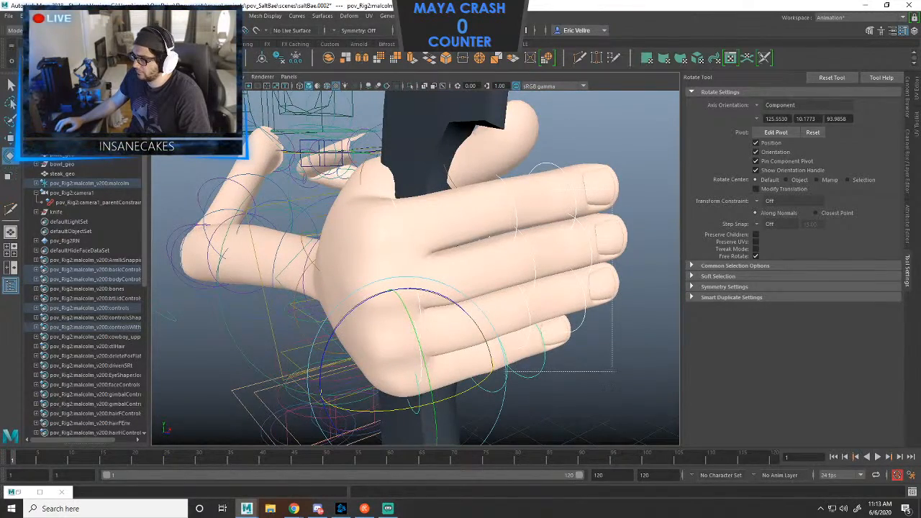
{"action": "left_click_drag", "start_coordinate": [612, 374], "coordinate": [613, 374]}
{"action": "left_click_drag", "start_coordinate": [590, 313], "coordinate": [506, 336]}
{"action": "left_click_drag", "start_coordinate": [476, 375], "coordinate": [338, 363], "text": "alt"}
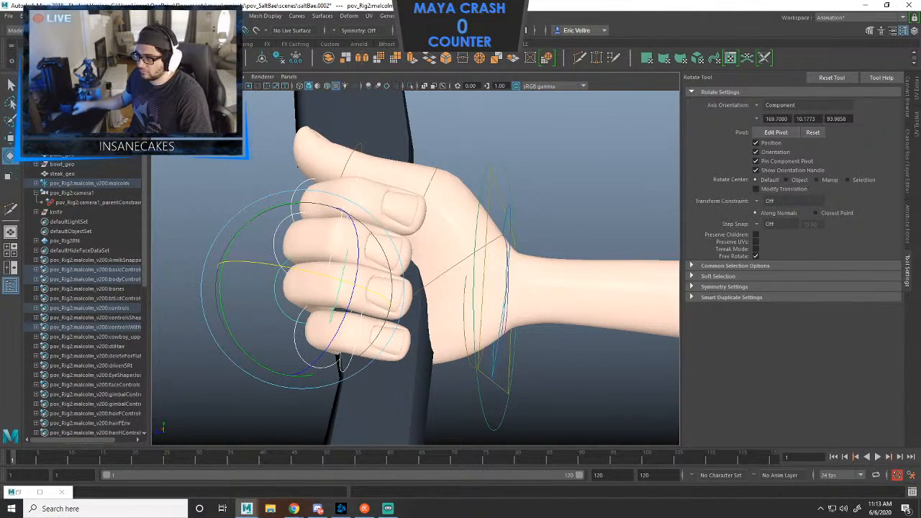
Loosen the curl of the selected right-hand fingers around the knife handle, to an X orientation of about 161.
{"action": "left_click_drag", "start_coordinate": [339, 363], "coordinate": [228, 299], "text": "alt"}
{"action": "scroll", "coordinate": [415, 266], "scroll_direction": "up", "scroll_amount": 3}
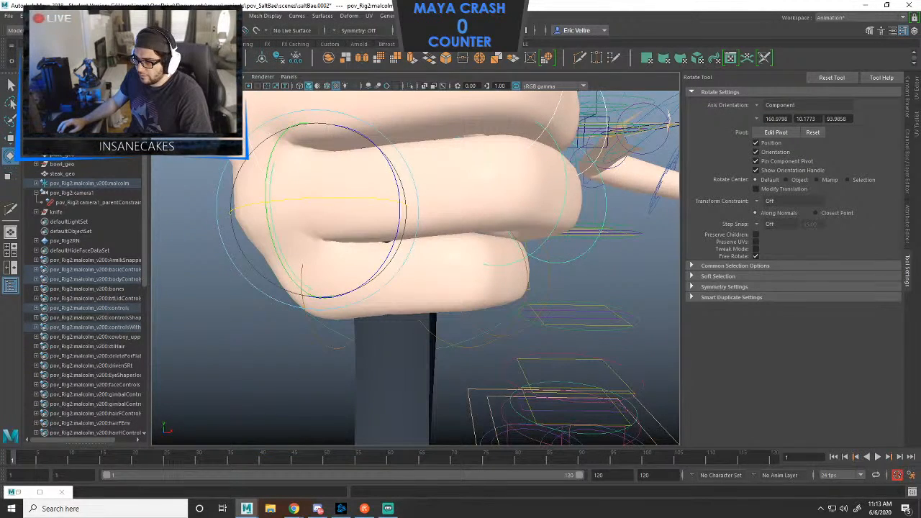
{"action": "left_click_drag", "start_coordinate": [349, 286], "coordinate": [316, 288]}
{"action": "right_click_drag", "start_coordinate": [316, 288], "coordinate": [270, 289], "text": "alt"}
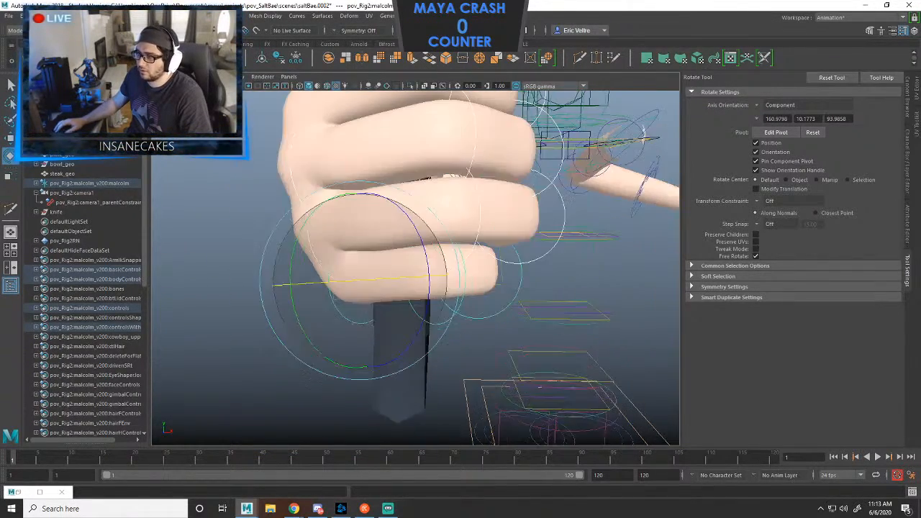
{"action": "left_click_drag", "start_coordinate": [316, 288], "coordinate": [344, 282], "text": "alt"}
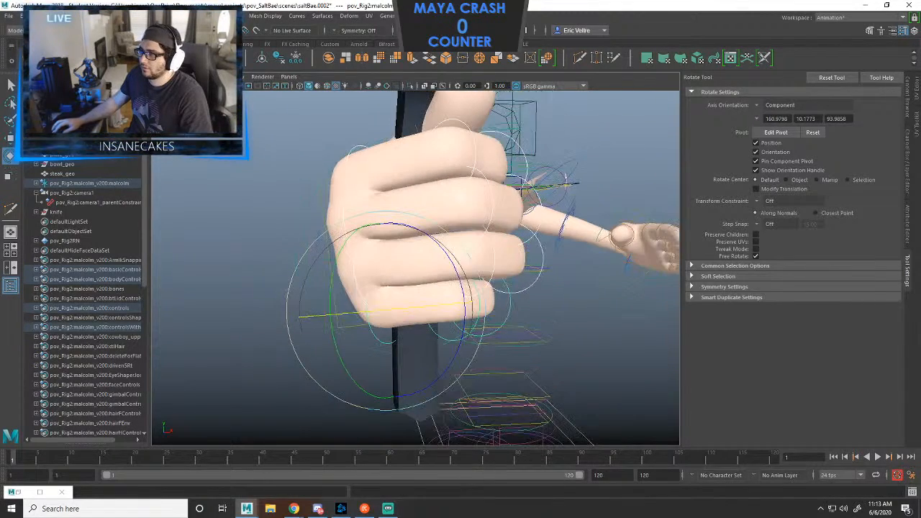
Select the right-hand finger joint controls together and examine the grip around the knife handle from the back and palm sides.
{"action": "left_click", "coordinate": [535, 133]}
{"action": "left_click", "coordinate": [594, 137]}
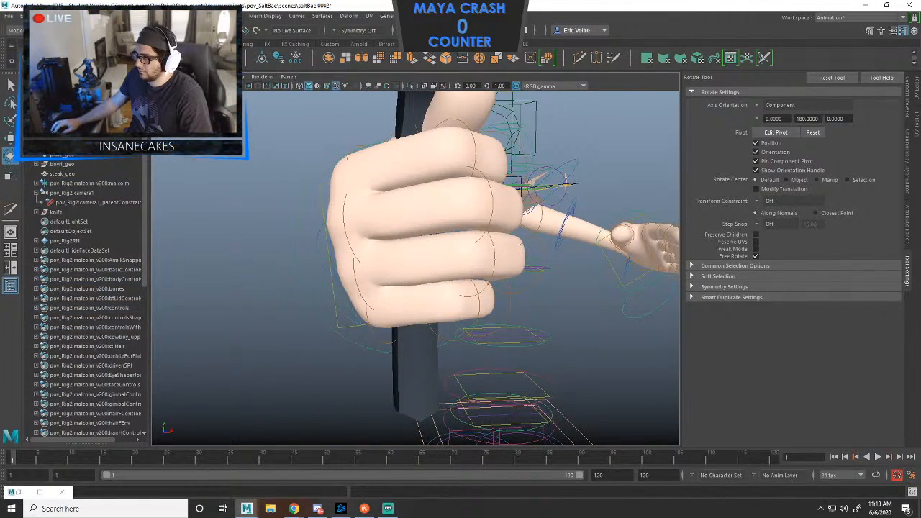
{"action": "left_click", "coordinate": [473, 140]}
{"action": "right_click_drag", "start_coordinate": [473, 144], "coordinate": [529, 147], "text": "alt"}
{"action": "left_click", "coordinate": [476, 174]}
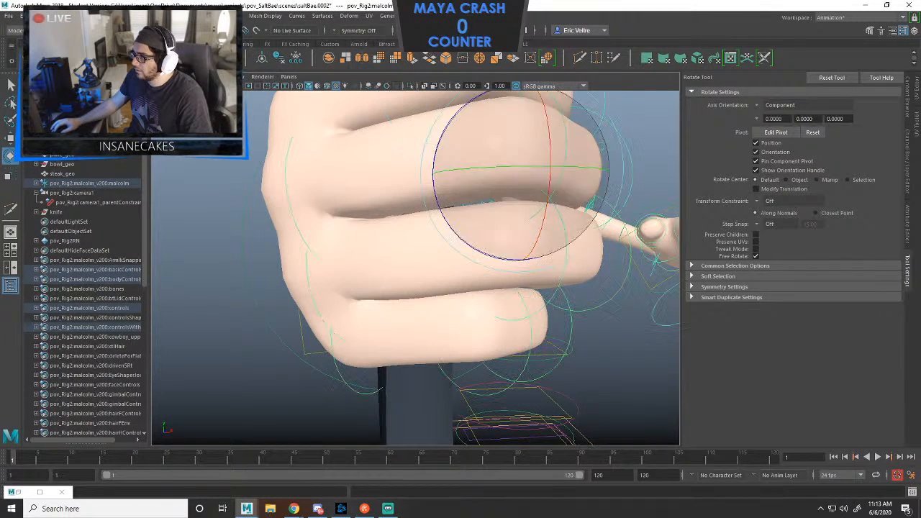
{"action": "left_click", "coordinate": [476, 174]}
{"action": "key", "text": "ctrl+z"}
{"action": "left_click", "coordinate": [567, 160], "text": "shift"}
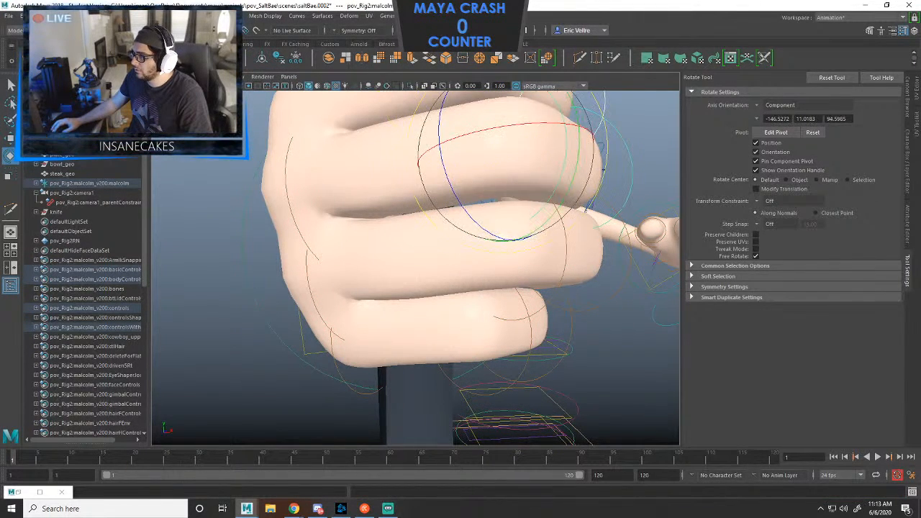
{"action": "left_click", "coordinate": [566, 248], "text": "shift"}
{"action": "left_click", "coordinate": [530, 322], "text": "shift"}
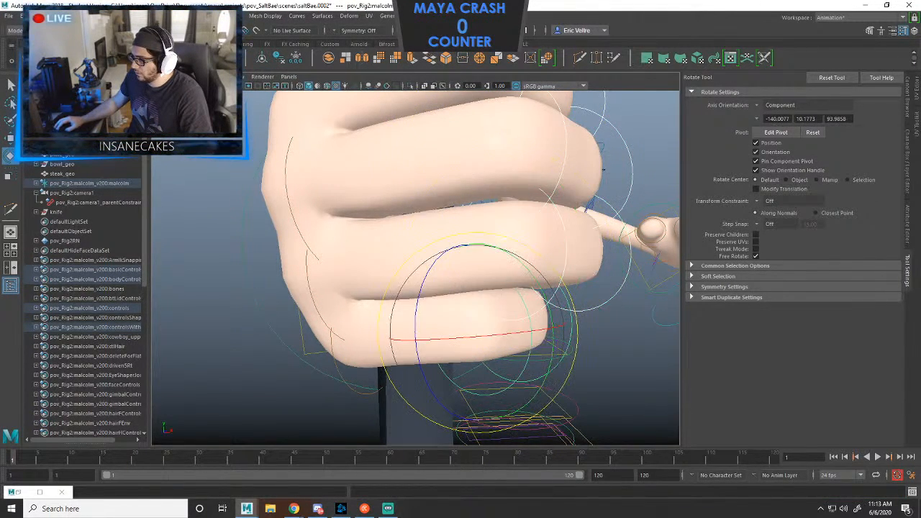
{"action": "middle_click_drag", "start_coordinate": [529, 324], "coordinate": [403, 298], "text": "alt"}
{"action": "left_click_drag", "start_coordinate": [395, 301], "coordinate": [296, 314]}
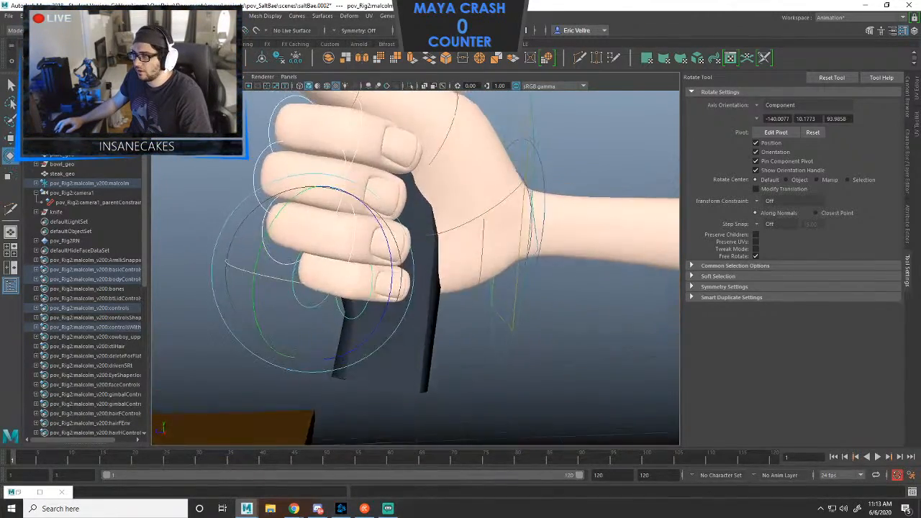
{"action": "right_click_drag", "start_coordinate": [296, 314], "coordinate": [253, 310], "text": "alt"}
{"action": "left_click_drag", "start_coordinate": [316, 302], "coordinate": [337, 325], "text": "alt"}
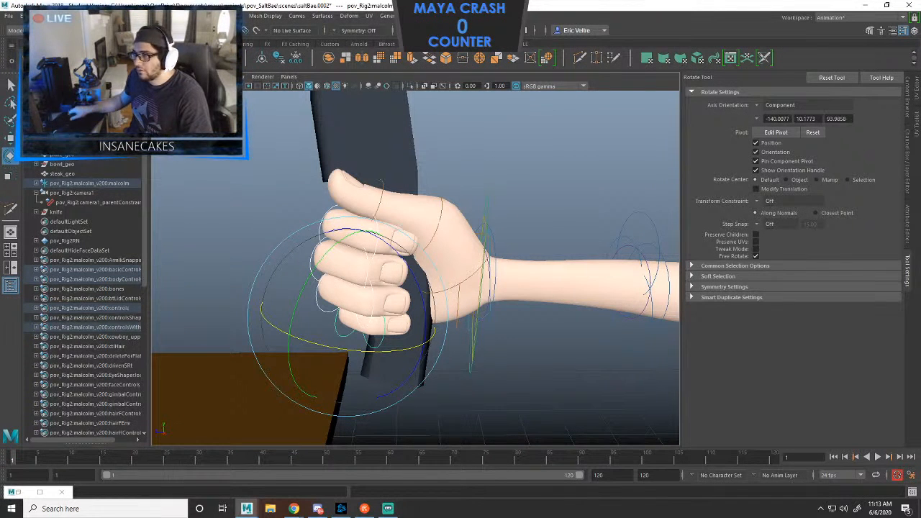
Rotate the base joint control of the right thumb towards the knife handle, to an orientation of about 39.4, 11.2, -14.3.
{"action": "left_click", "coordinate": [461, 281]}
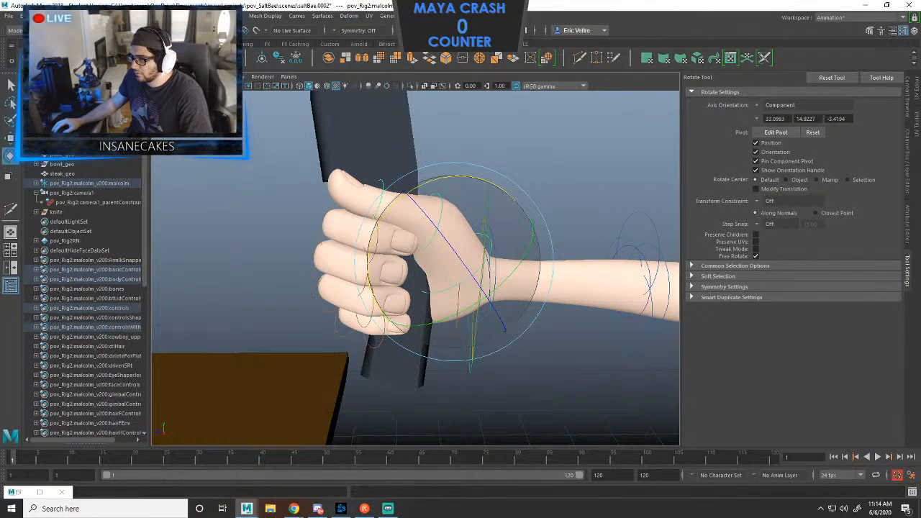
{"action": "left_click_drag", "start_coordinate": [457, 277], "coordinate": [443, 229]}
{"action": "left_click", "coordinate": [547, 173]}
{"action": "left_click", "coordinate": [467, 224]}
{"action": "key", "text": "ctrl+z"}
{"action": "left_click_drag", "start_coordinate": [451, 131], "coordinate": [424, 135]}
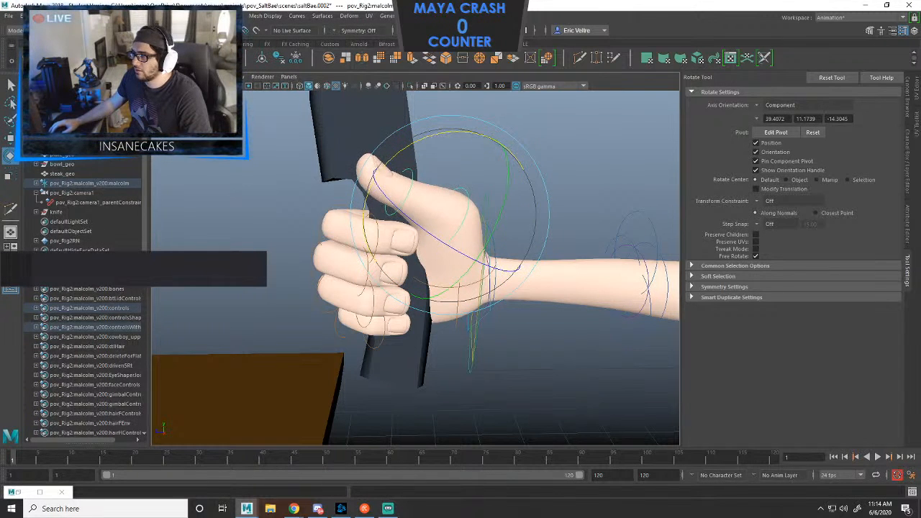
Bend the next joint of the right thumb inward so the thumb closes over the knife handle.
{"action": "left_click", "coordinate": [444, 149]}
{"action": "left_click", "coordinate": [409, 172]}
{"action": "left_click_drag", "start_coordinate": [407, 104], "coordinate": [345, 121]}
{"action": "left_click", "coordinate": [291, 137]}
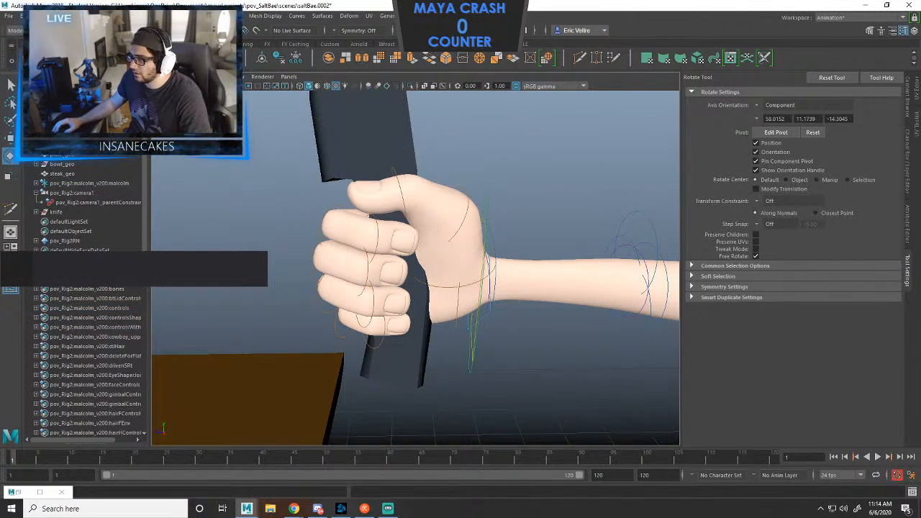
Adjust the curl of the right little finger around the knife handle, to an X orientation of about -127.5.
{"action": "left_click", "coordinate": [466, 211]}
{"action": "mouse_move", "coordinate": [460, 213]}
{"action": "left_mouse_down"}
{"action": "mouse_move", "coordinate": [442, 235]}
{"action": "mouse_move", "coordinate": [345, 256]}
{"action": "mouse_move", "coordinate": [328, 216]}
{"action": "mouse_move", "coordinate": [403, 244]}
{"action": "left_mouse_up"}
{"action": "right_click_drag", "start_coordinate": [403, 245], "coordinate": [518, 216], "text": "alt"}
{"action": "left_click", "coordinate": [532, 172]}
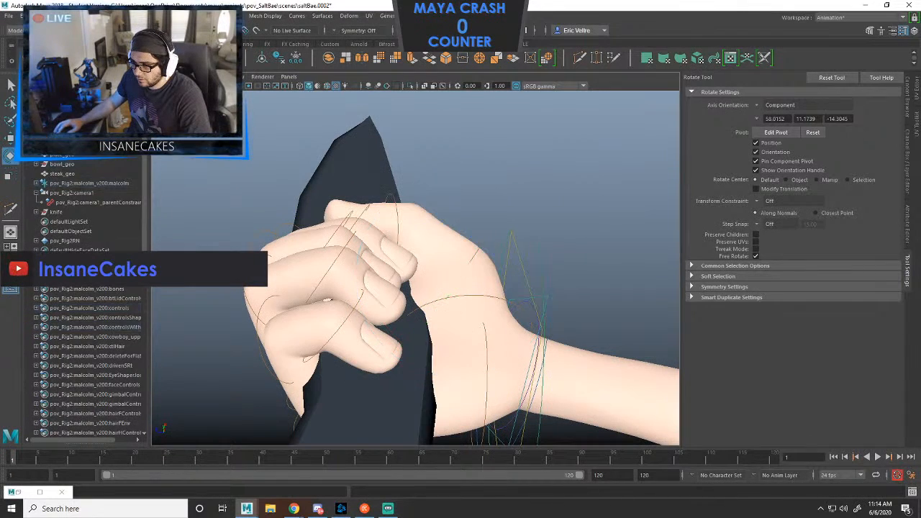
{"action": "left_click", "coordinate": [328, 267]}
{"action": "left_click_drag", "start_coordinate": [317, 231], "coordinate": [366, 226]}
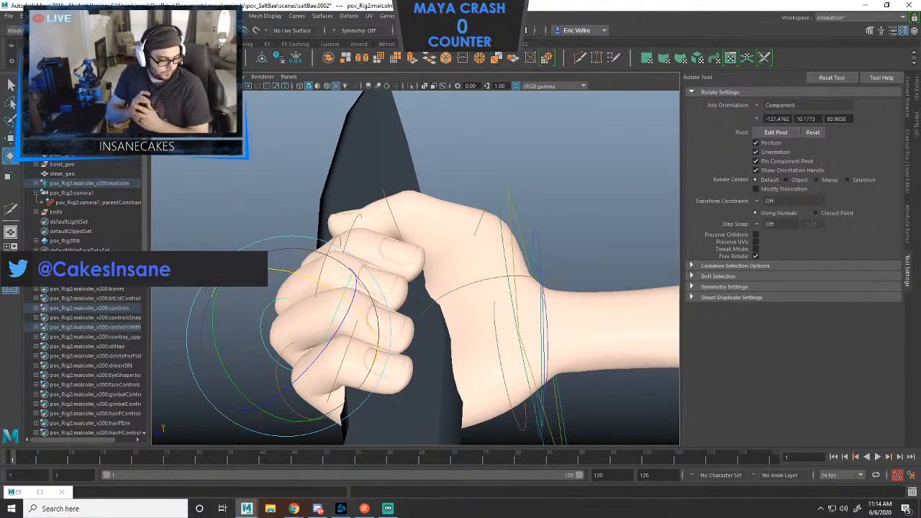
{"action": "scroll", "coordinate": [415, 268], "scroll_direction": "down", "scroll_amount": 3}
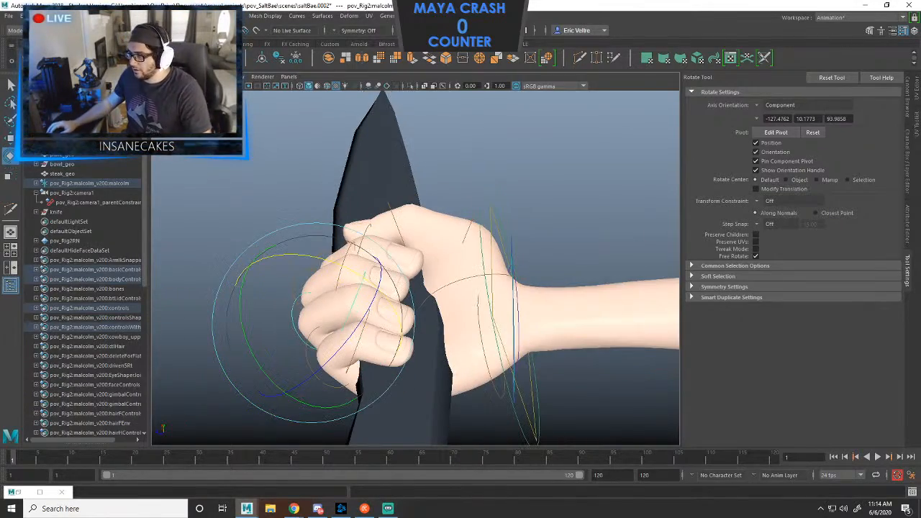
{"action": "left_click_drag", "start_coordinate": [360, 281], "coordinate": [550, 298], "text": "alt"}
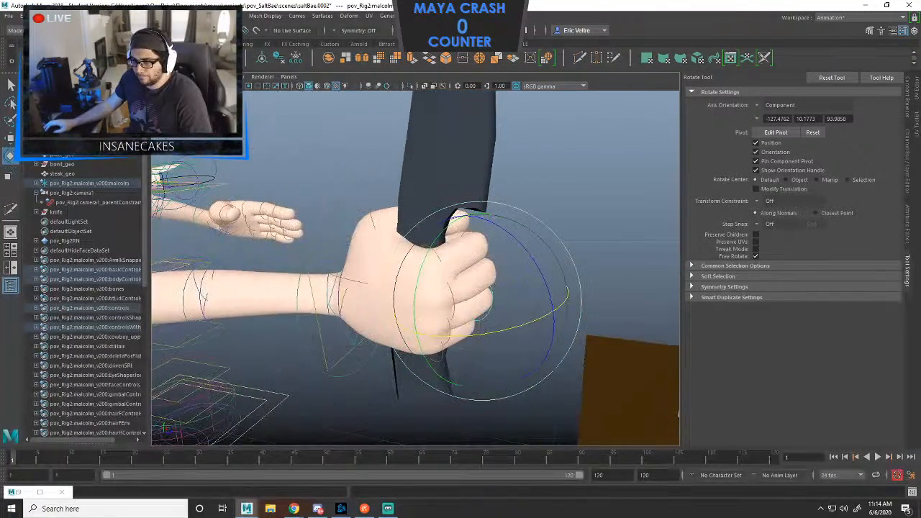
Select the right hand's wrist control and add the knife to the selection.
{"action": "left_click", "coordinate": [56, 212]}
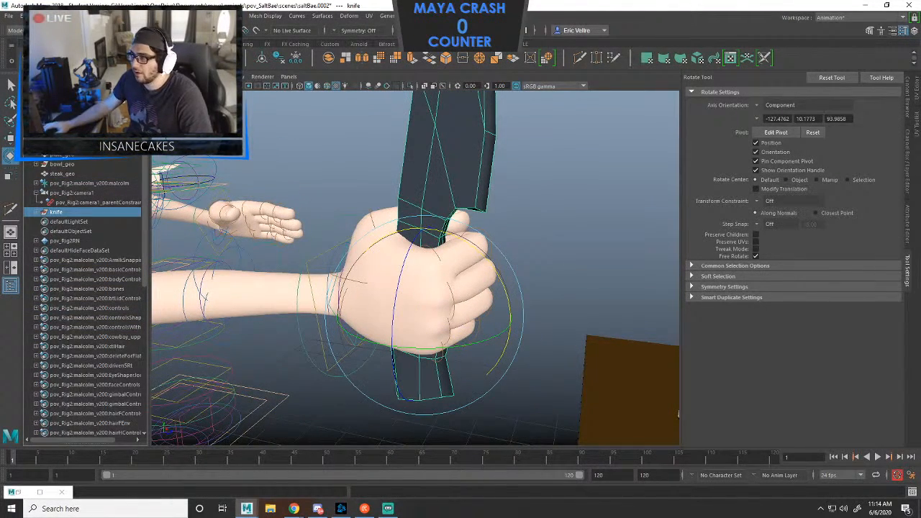
{"action": "left_click", "coordinate": [561, 252]}
{"action": "left_click", "coordinate": [338, 309]}
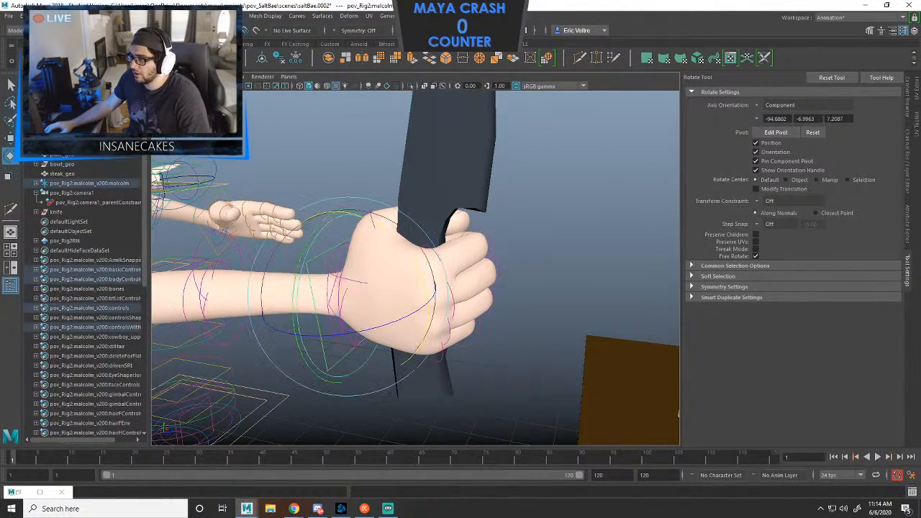
{"action": "left_click_drag", "start_coordinate": [338, 310], "coordinate": [375, 317], "text": "alt"}
{"action": "left_click", "coordinate": [56, 212]}
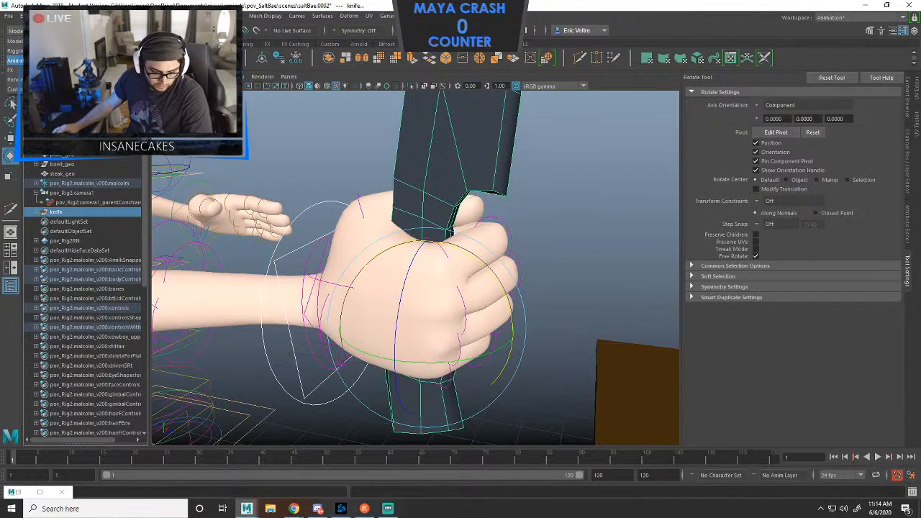
Change the active menu set to Rigging.
{"action": "key", "text": "alt+Tab"}
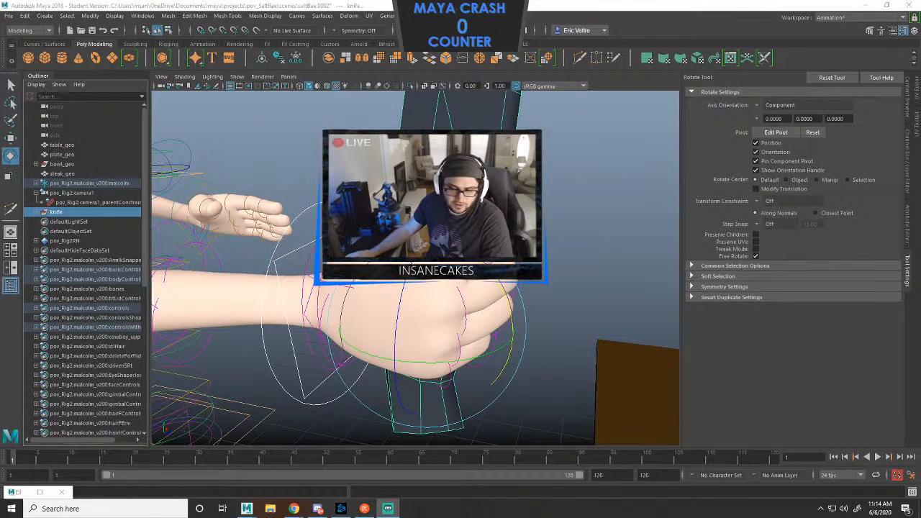
{"action": "key", "text": "alt+Tab"}
{"action": "key", "text": "Down"}
{"action": "key", "text": "Return"}
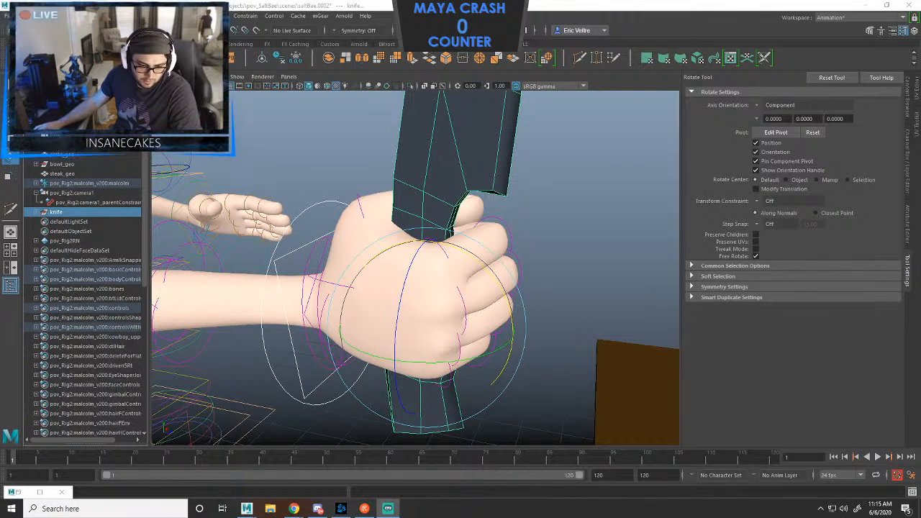
Reselect the wrist control followed by the knife, and parent-constrain the knife to it with Maintain offset on and all translate and rotate axes.
{"action": "key", "text": "ctrl+z"}
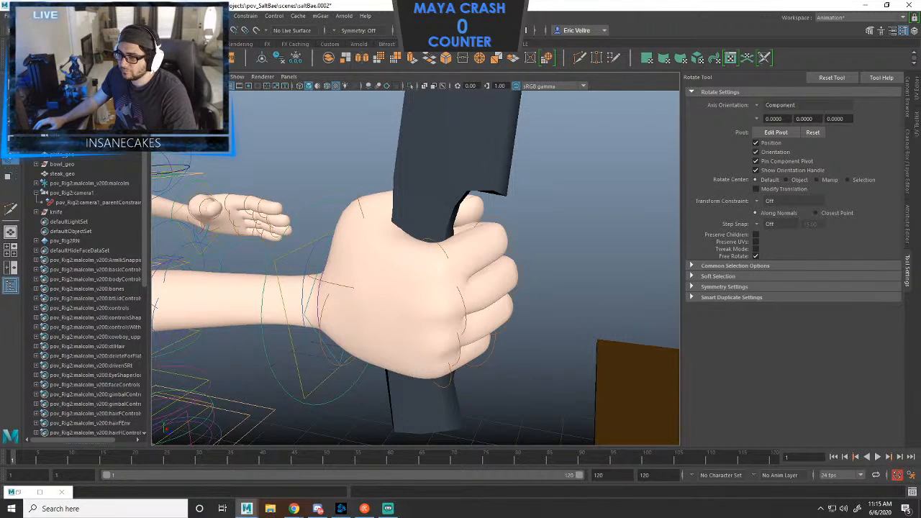
{"action": "key", "text": "ctrl+z"}
{"action": "key", "text": "ctrl+z"}
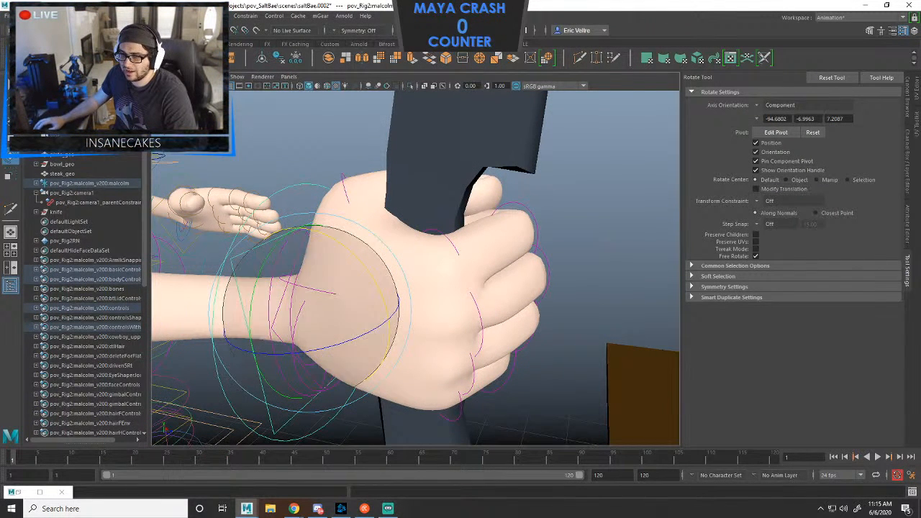
{"action": "key", "text": "ctrl+z"}
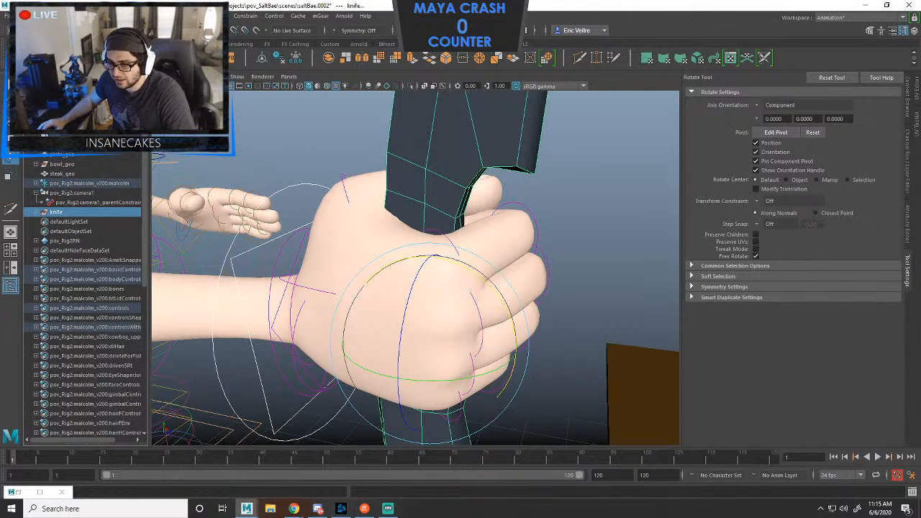
{"action": "left_click", "coordinate": [255, 16]}
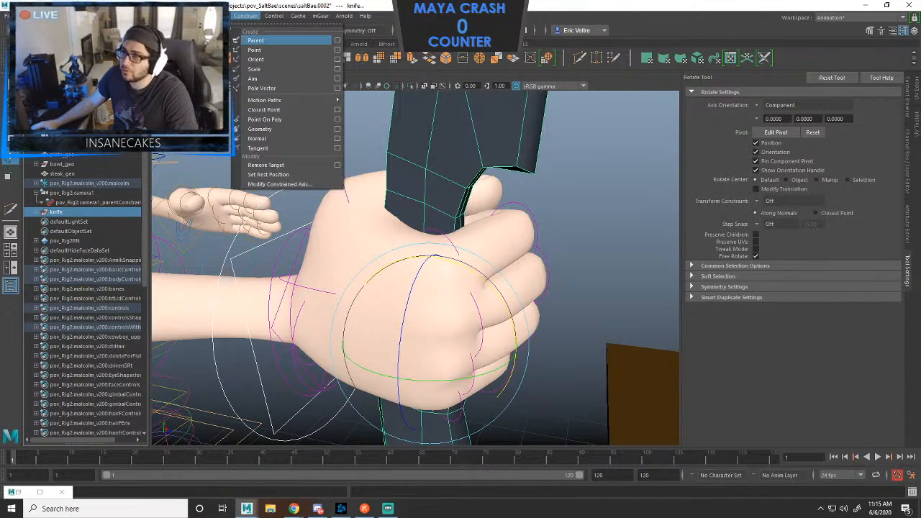
{"action": "left_click", "coordinate": [336, 40]}
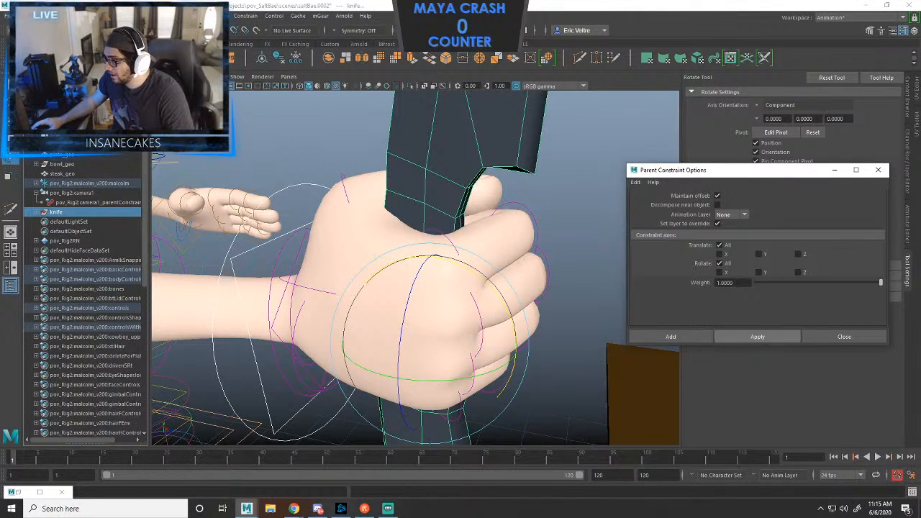
{"action": "left_click", "coordinate": [758, 337]}
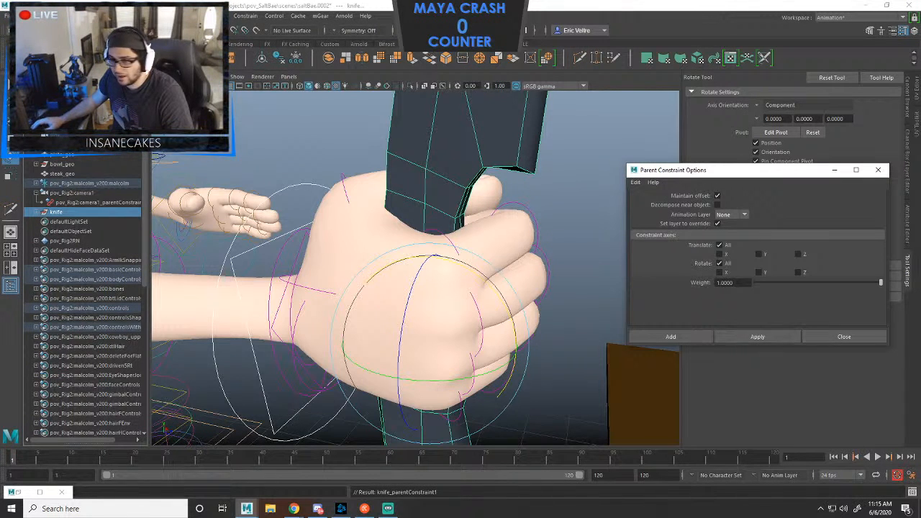
{"action": "left_click", "coordinate": [844, 337]}
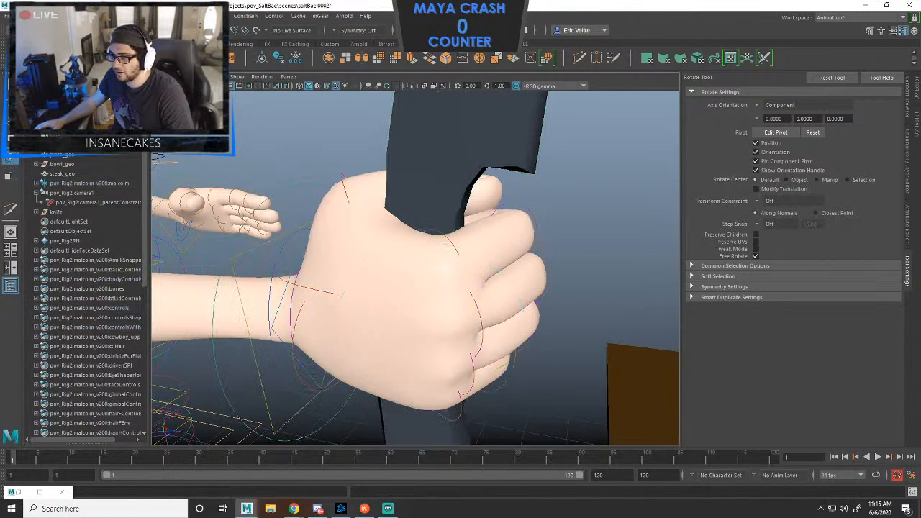
Test-rotate the right wrist control to check that the knife follows the hand, and undo the rotation.
{"action": "left_click", "coordinate": [299, 316]}
{"action": "left_click_drag", "start_coordinate": [403, 238], "coordinate": [367, 316]}
{"action": "left_click_drag", "start_coordinate": [416, 266], "coordinate": [403, 287], "text": "alt"}
{"action": "left_click_drag", "start_coordinate": [439, 237], "coordinate": [421, 197]}
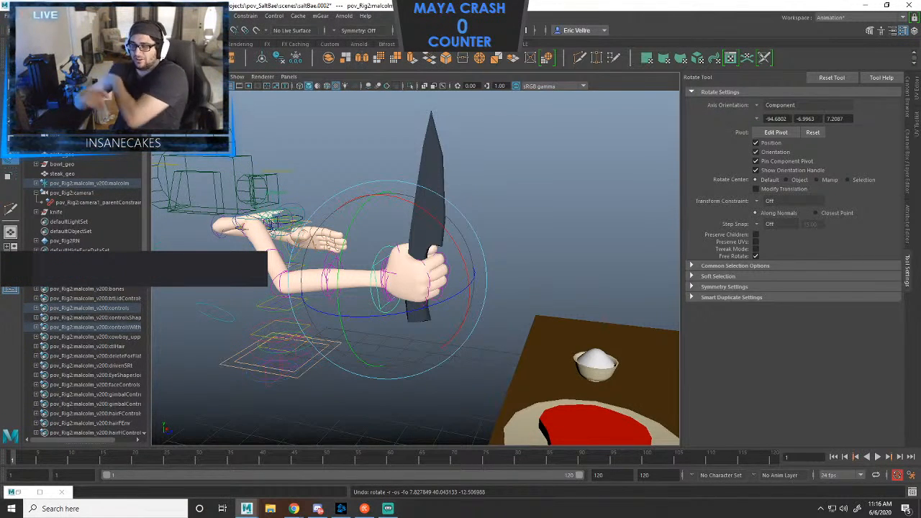
Move the whole rig closer to the table along world Z using its main floor control, pulling it back slightly at the end.
{"action": "left_click_drag", "start_coordinate": [432, 274], "coordinate": [370, 262], "text": "alt"}
{"action": "middle_click_drag", "start_coordinate": [370, 262], "coordinate": [368, 216], "text": "alt"}
{"action": "right_click_drag", "start_coordinate": [368, 216], "coordinate": [345, 217], "text": "alt"}
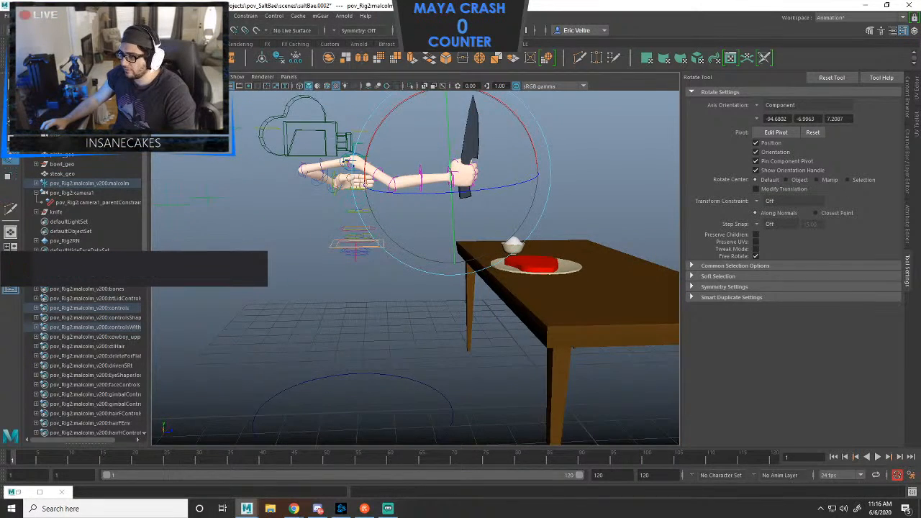
{"action": "left_click", "coordinate": [363, 374]}
{"action": "key", "text": "w"}
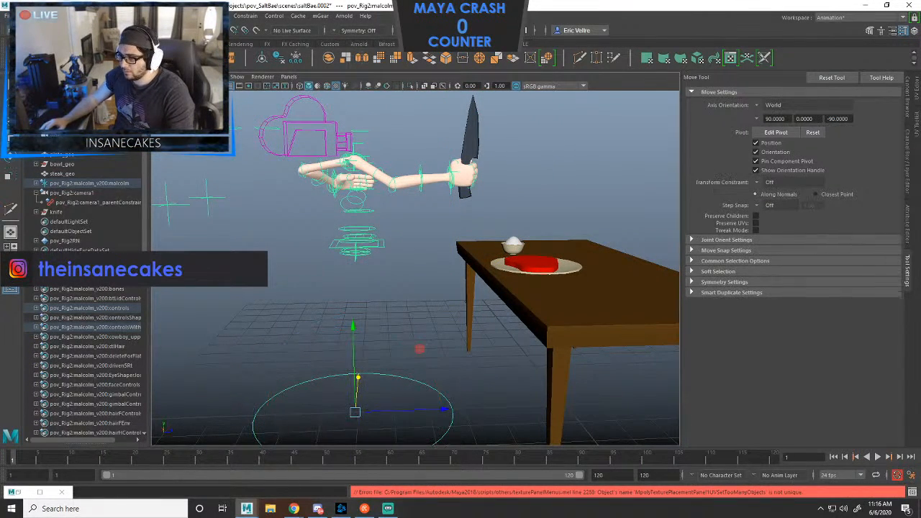
{"action": "left_click_drag", "start_coordinate": [443, 409], "coordinate": [513, 407]}
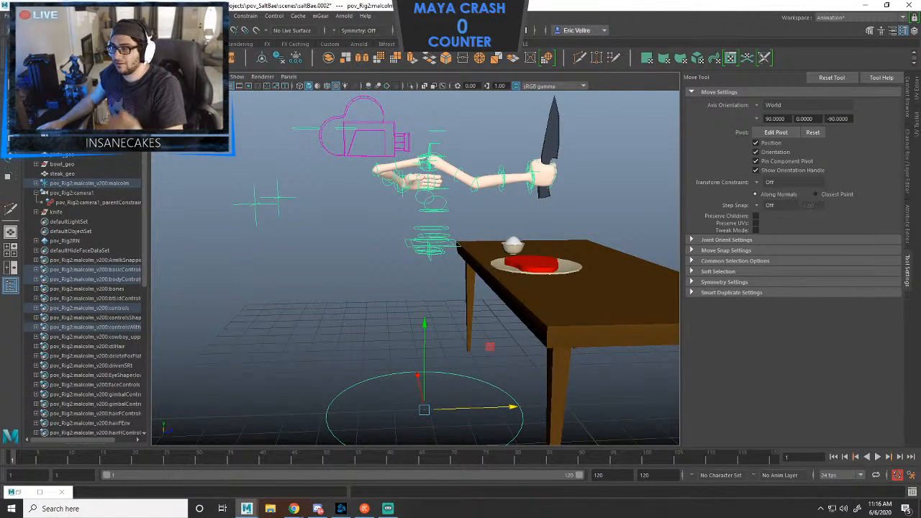
{"action": "mouse_move", "coordinate": [483, 408]}
{"action": "left_mouse_down"}
{"action": "mouse_move", "coordinate": [341, 408]}
{"action": "mouse_move", "coordinate": [569, 407]}
{"action": "mouse_move", "coordinate": [245, 407]}
{"action": "mouse_move", "coordinate": [497, 407]}
{"action": "mouse_move", "coordinate": [475, 407]}
{"action": "left_mouse_up"}
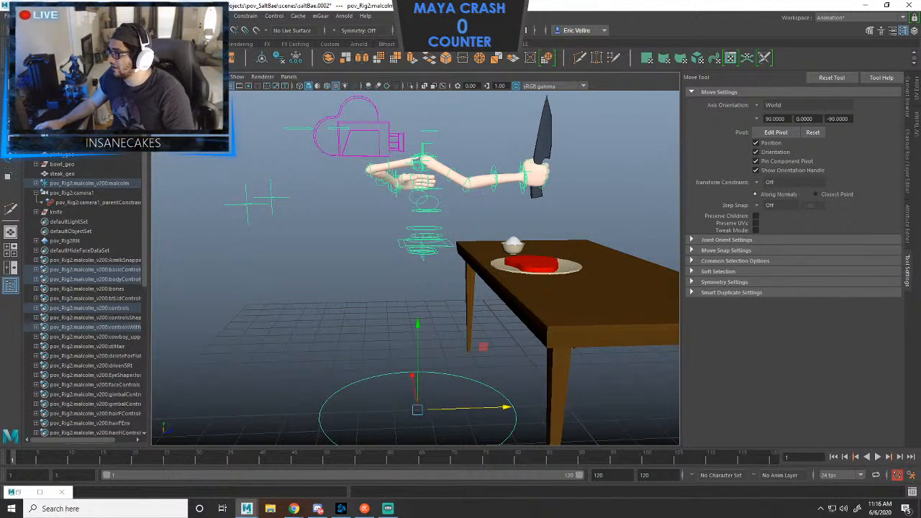
Select the head control ctlHead, show its channel values, and examine the camera and arms relative to the table.
{"action": "left_click", "coordinate": [299, 128]}
{"action": "left_click", "coordinate": [914, 30]}
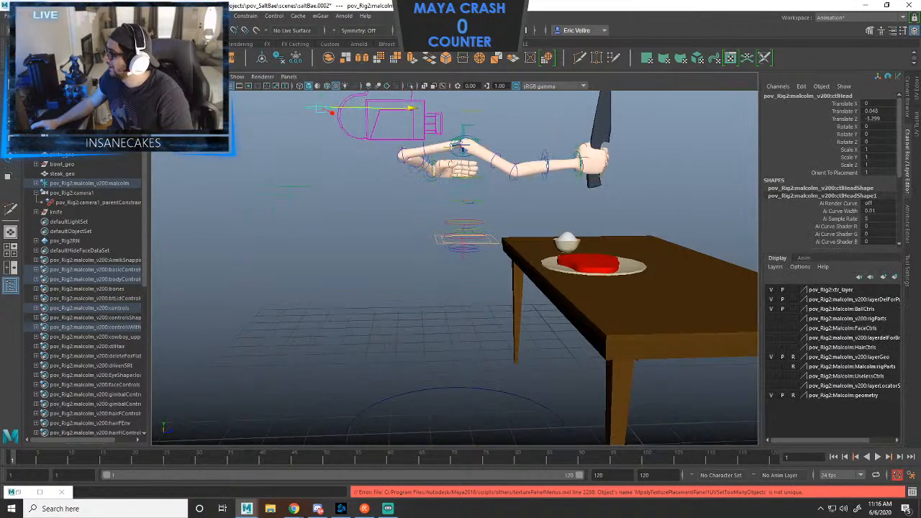
{"action": "scroll", "coordinate": [463, 148], "scroll_direction": "down", "scroll_amount": 3}
{"action": "left_click_drag", "start_coordinate": [463, 149], "coordinate": [413, 196], "text": "alt"}
{"action": "middle_click_drag", "start_coordinate": [413, 196], "coordinate": [347, 238], "text": "alt"}
{"action": "left_click_drag", "start_coordinate": [347, 238], "coordinate": [497, 209], "text": "alt"}
{"action": "scroll", "coordinate": [497, 208], "scroll_direction": "up", "scroll_amount": 3}
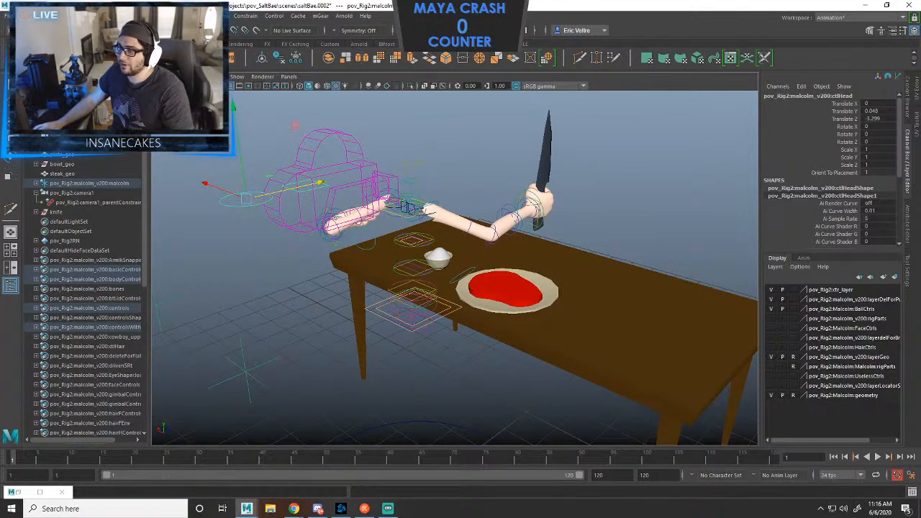
{"action": "left_click_drag", "start_coordinate": [496, 209], "coordinate": [590, 222], "text": "alt"}
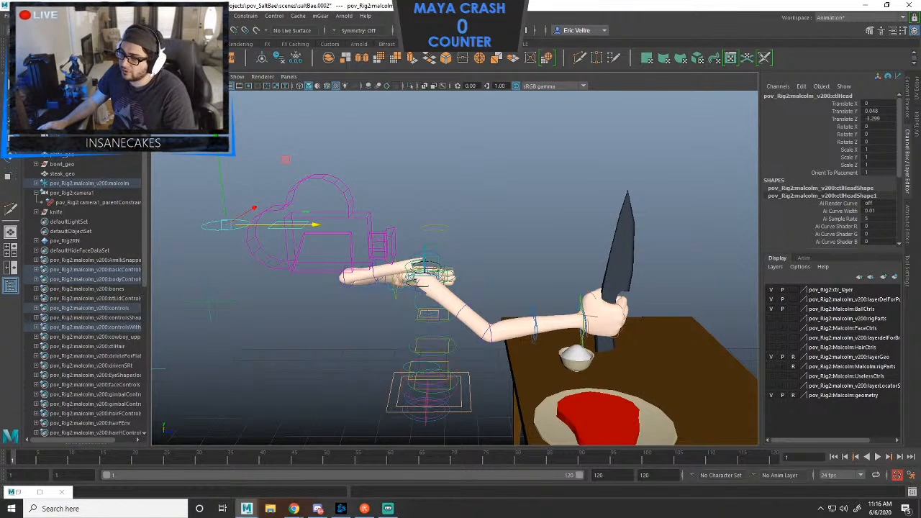
Select the rig's camera1 and the ctlHeadOrient control in turn to inspect their channels.
{"action": "left_click", "coordinate": [72, 192]}
{"action": "left_click", "coordinate": [434, 229]}
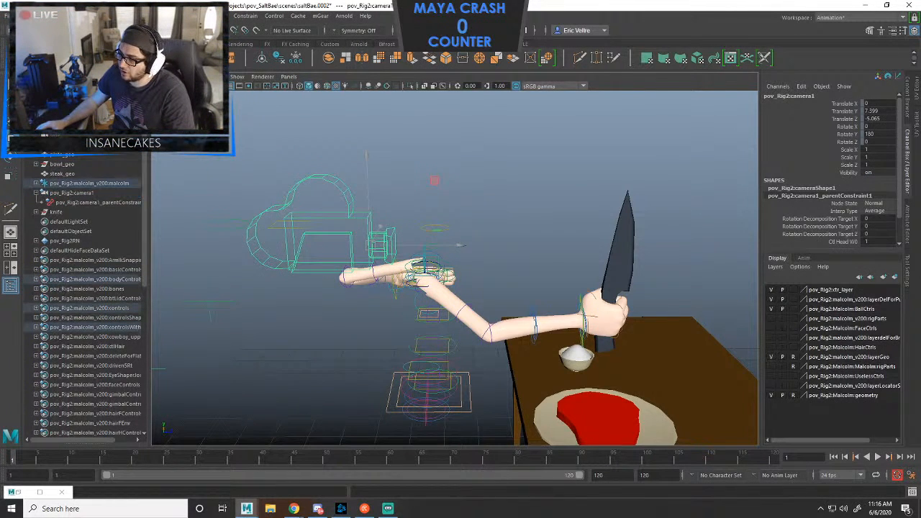
{"action": "right_click_drag", "start_coordinate": [435, 229], "coordinate": [496, 229], "text": "alt"}
{"action": "middle_click_drag", "start_coordinate": [496, 229], "coordinate": [565, 248], "text": "alt"}
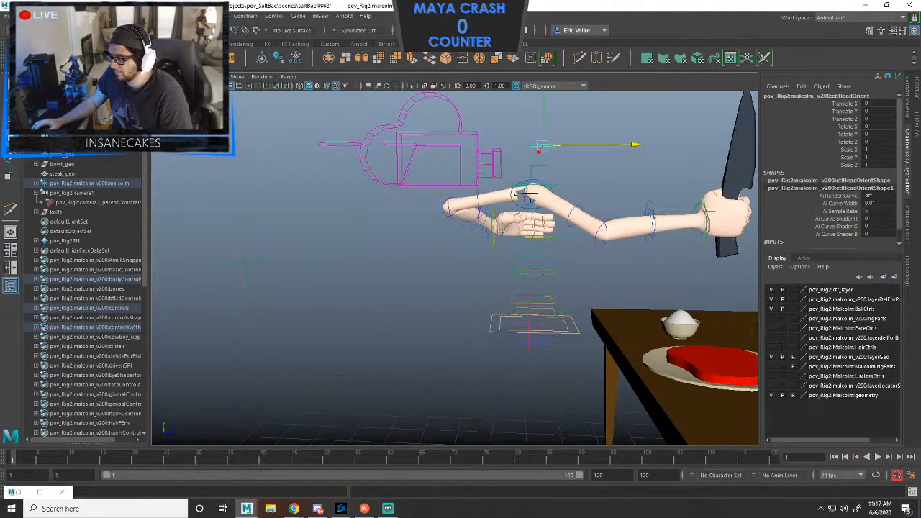
Show the camera view beside the perspective view and move the left-hand IK control ctlArmIkLf outward, away from the body.
{"action": "right_click_drag", "start_coordinate": [489, 259], "coordinate": [446, 259], "text": "alt"}
{"action": "middle_click_drag", "start_coordinate": [446, 259], "coordinate": [393, 259], "text": "alt"}
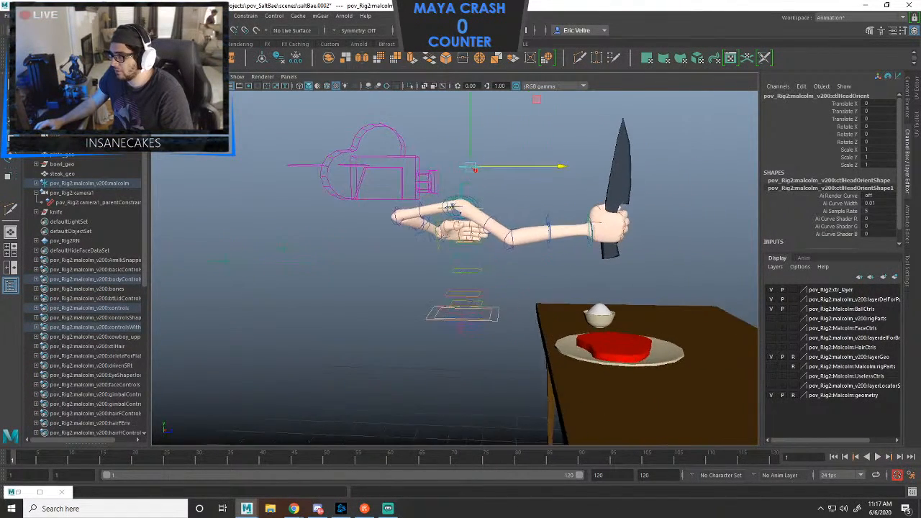
{"action": "left_click_drag", "start_coordinate": [392, 259], "coordinate": [497, 302], "text": "alt"}
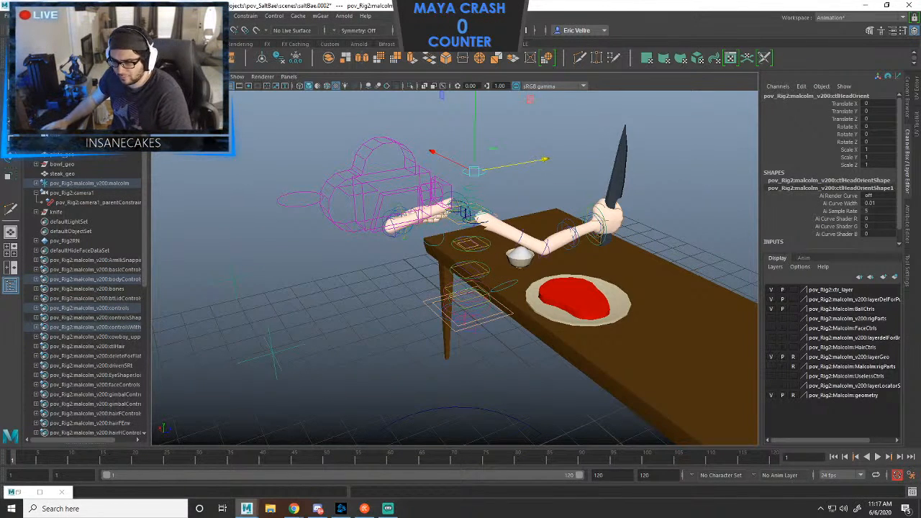
{"action": "key", "text": "space"}
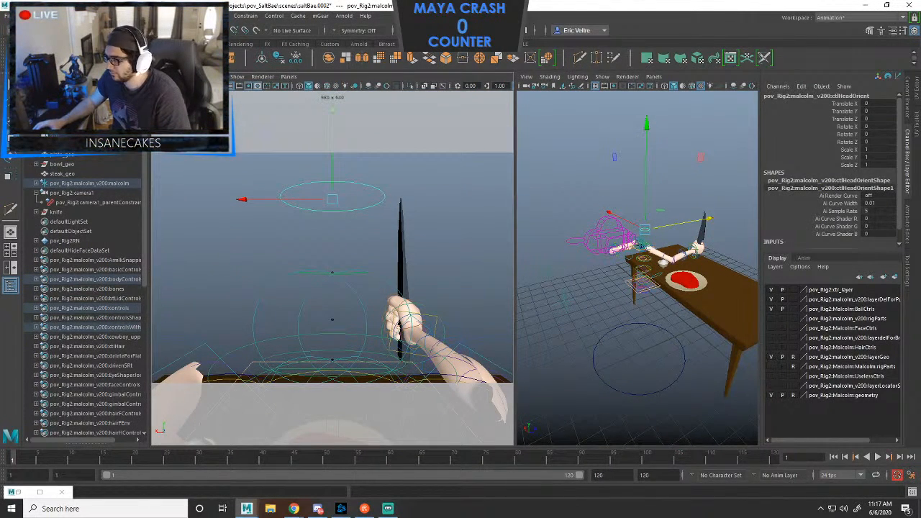
{"action": "left_click_drag", "start_coordinate": [676, 273], "coordinate": [583, 306], "text": "alt"}
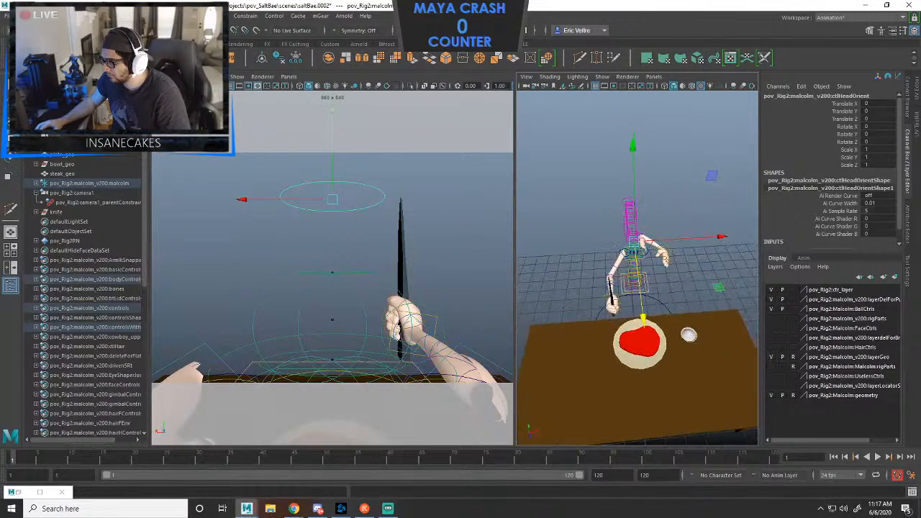
{"action": "scroll", "coordinate": [690, 273], "scroll_direction": "up", "scroll_amount": 5}
{"action": "middle_click_drag", "start_coordinate": [720, 256], "coordinate": [550, 274], "text": "alt"}
{"action": "left_click", "coordinate": [546, 258]}
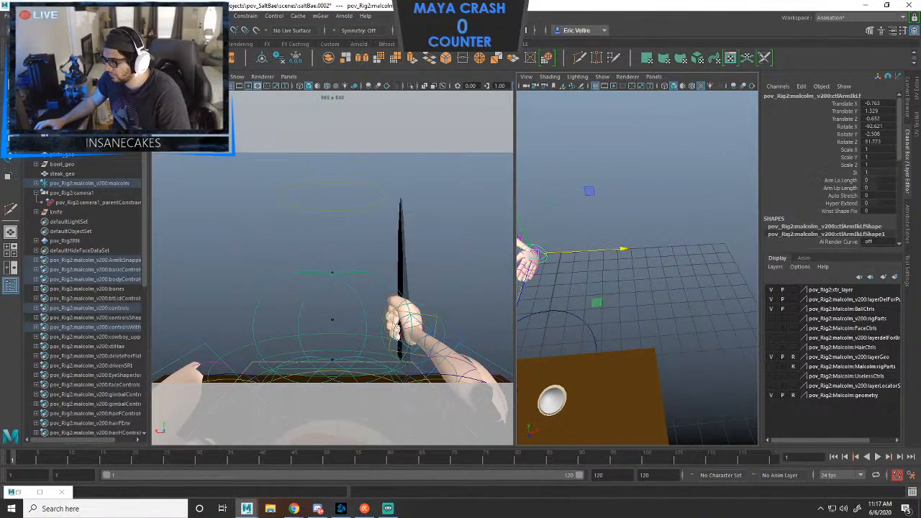
{"action": "left_click_drag", "start_coordinate": [538, 254], "coordinate": [605, 265]}
Select the head control ctlHead near the camera and move it forward toward the arms, to a Translate Z of about -2.809.
{"action": "middle_click_drag", "start_coordinate": [600, 216], "coordinate": [683, 230], "text": "alt"}
{"action": "left_click_drag", "start_coordinate": [684, 230], "coordinate": [648, 259], "text": "alt"}
{"action": "left_click", "coordinate": [620, 173]}
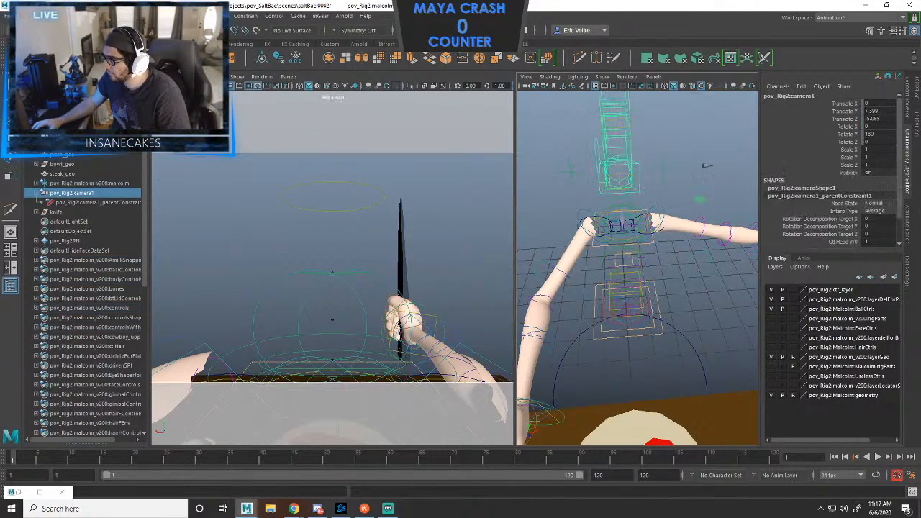
{"action": "left_click_drag", "start_coordinate": [633, 187], "coordinate": [720, 155], "text": "alt"}
{"action": "left_click", "coordinate": [600, 169]}
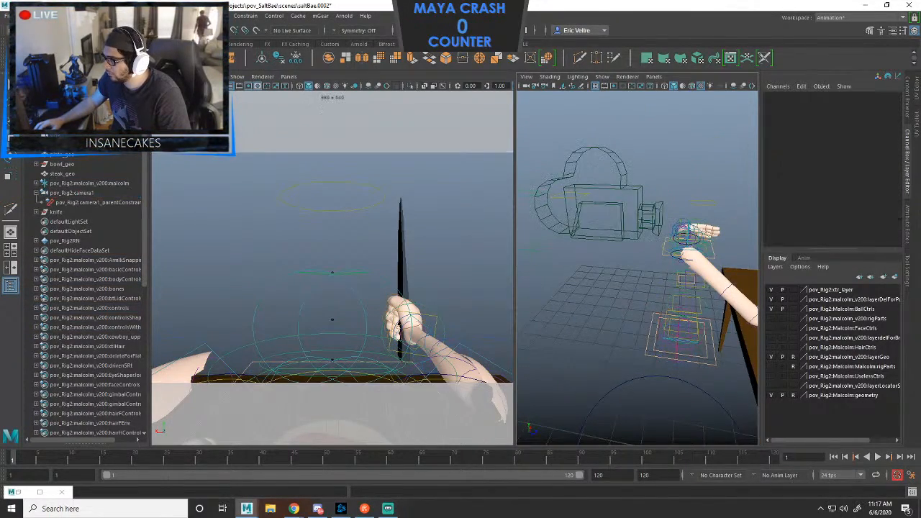
{"action": "left_click", "coordinate": [584, 194]}
{"action": "left_click_drag", "start_coordinate": [611, 196], "coordinate": [636, 196]}
{"action": "right_click_drag", "start_coordinate": [636, 216], "coordinate": [590, 223], "text": "alt"}
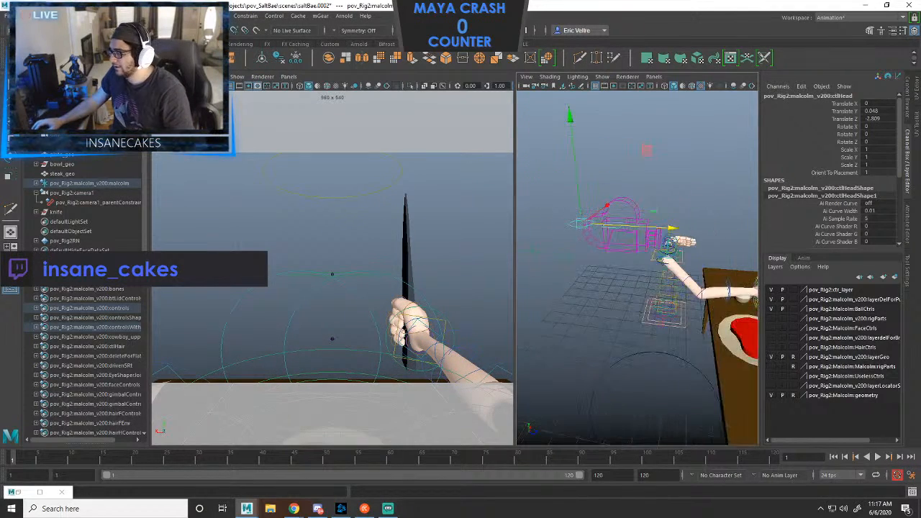
Select the right-hand IK control ctlArmIkRt, hide the Outliner, and limit the camera view's display to polygon geometry only.
{"action": "middle_click_drag", "start_coordinate": [669, 245], "coordinate": [582, 223], "text": "alt"}
{"action": "mouse_move", "coordinate": [583, 223]}
{"action": "left_mouse_down", "text": "alt"}
{"action": "mouse_move", "coordinate": [669, 224]}
{"action": "mouse_move", "coordinate": [583, 231]}
{"action": "left_mouse_up", "text": "alt"}
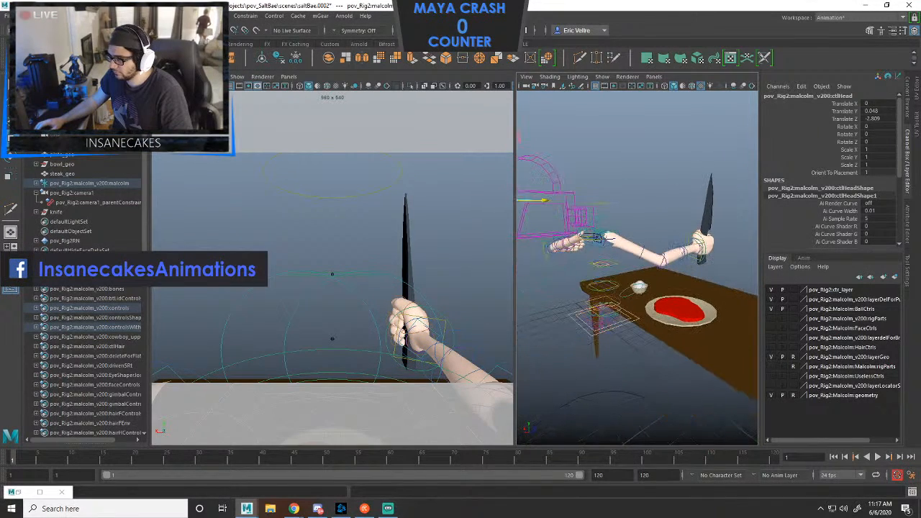
{"action": "left_click", "coordinate": [695, 248]}
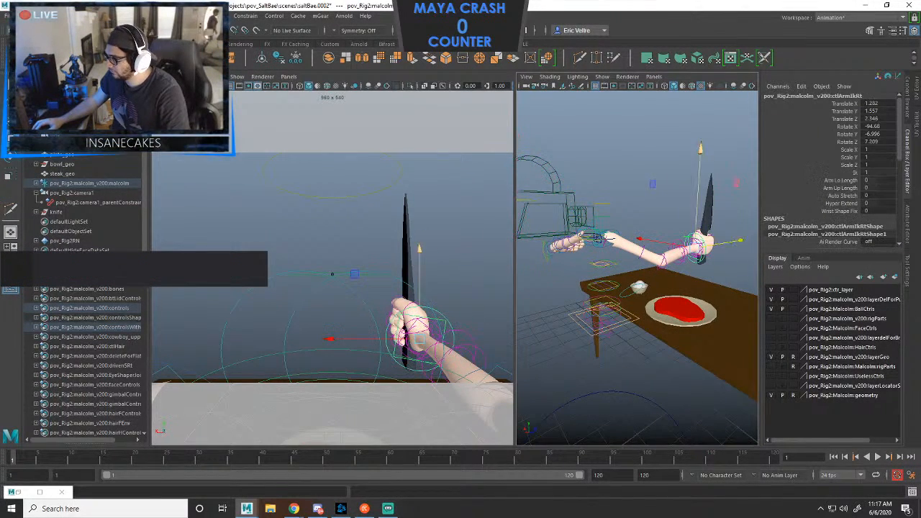
{"action": "left_click", "coordinate": [10, 289]}
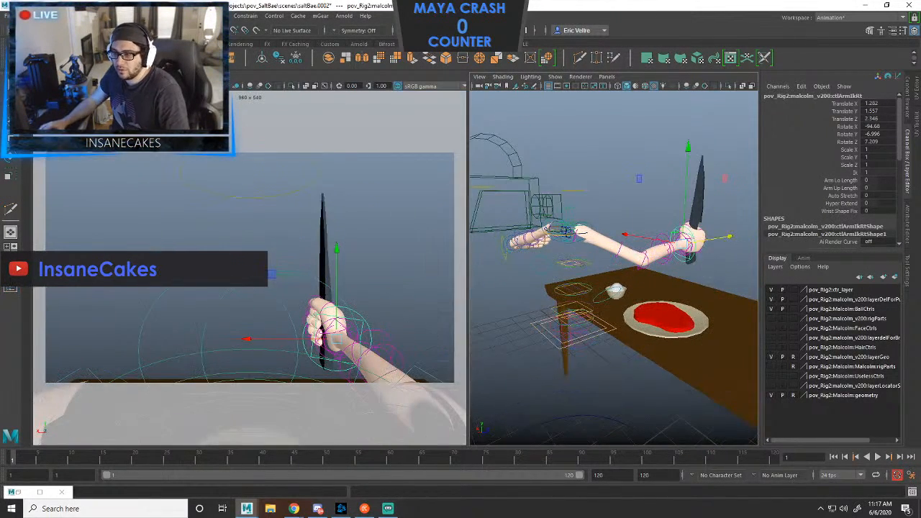
{"action": "left_click_drag", "start_coordinate": [647, 266], "coordinate": [532, 289], "text": "alt"}
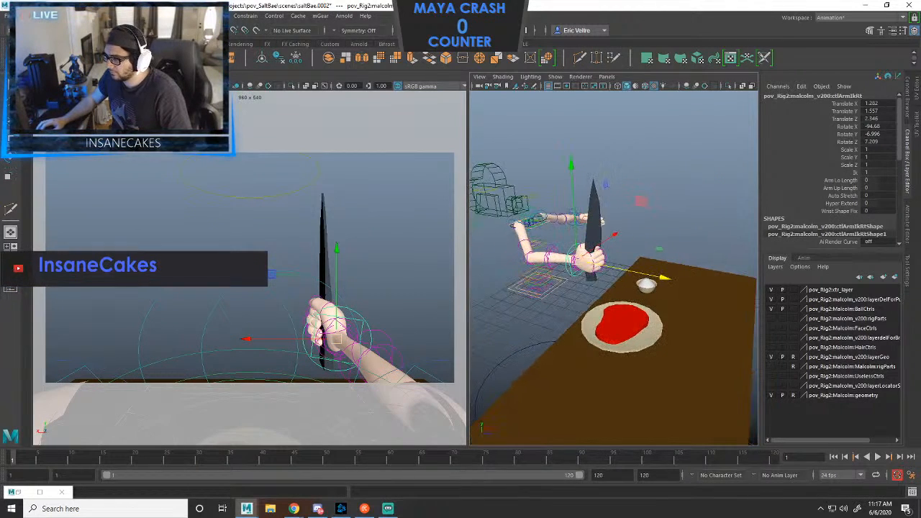
{"action": "left_click", "coordinate": [118, 76]}
{"action": "left_click", "coordinate": [130, 116]}
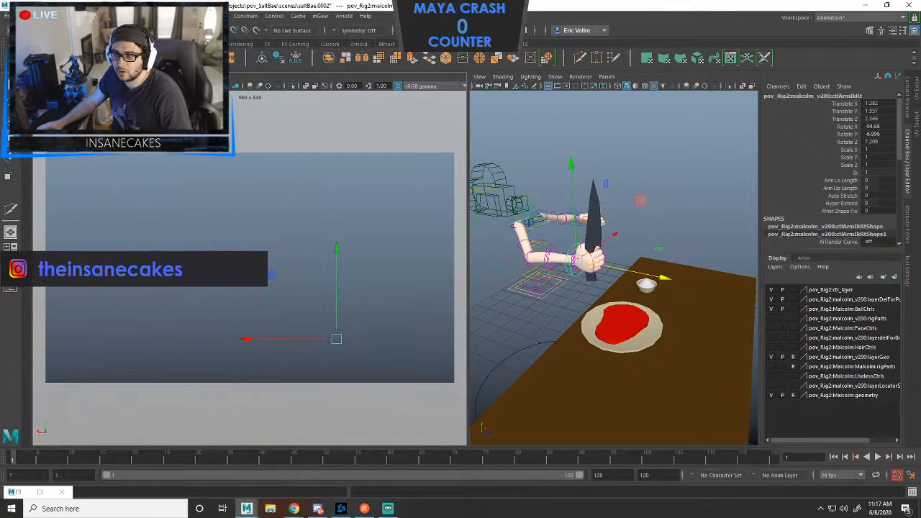
{"action": "left_click", "coordinate": [118, 76]}
{"action": "left_click", "coordinate": [132, 175]}
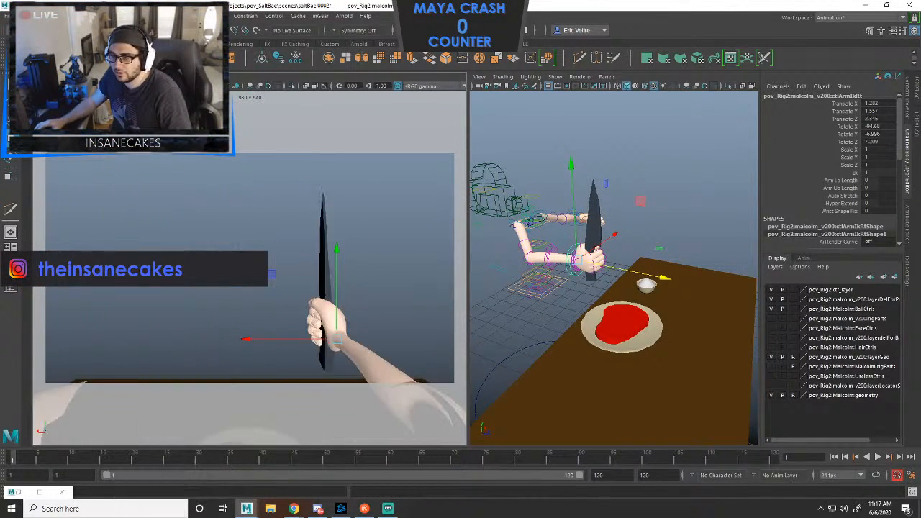
Test-move the left upper-arm controls ctlArmUpLf and ctlArmUpTwistLf at the shoulder end, and undo the movement.
{"action": "left_click_drag", "start_coordinate": [575, 288], "coordinate": [554, 260], "text": "alt"}
{"action": "right_click_drag", "start_coordinate": [611, 273], "coordinate": [640, 277], "text": "alt"}
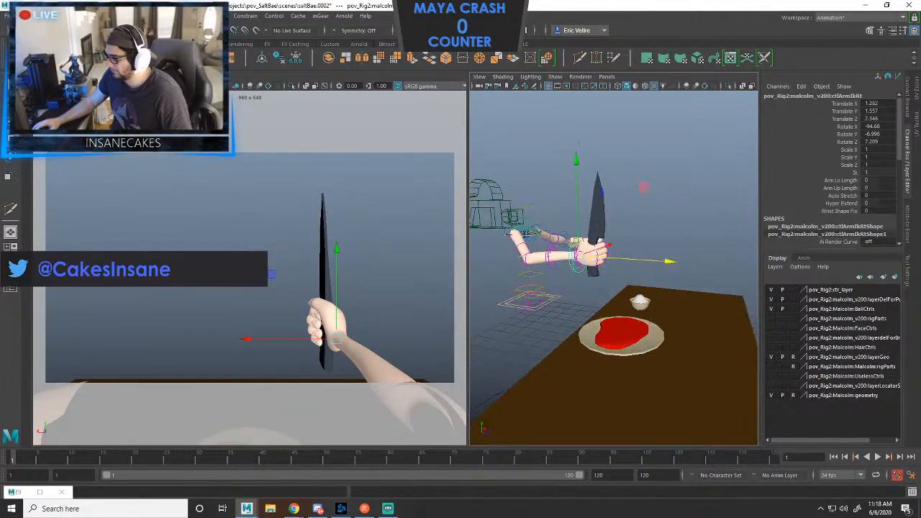
{"action": "middle_click_drag", "start_coordinate": [612, 288], "coordinate": [633, 259], "text": "alt"}
{"action": "left_click_drag", "start_coordinate": [626, 267], "coordinate": [620, 289], "text": "alt"}
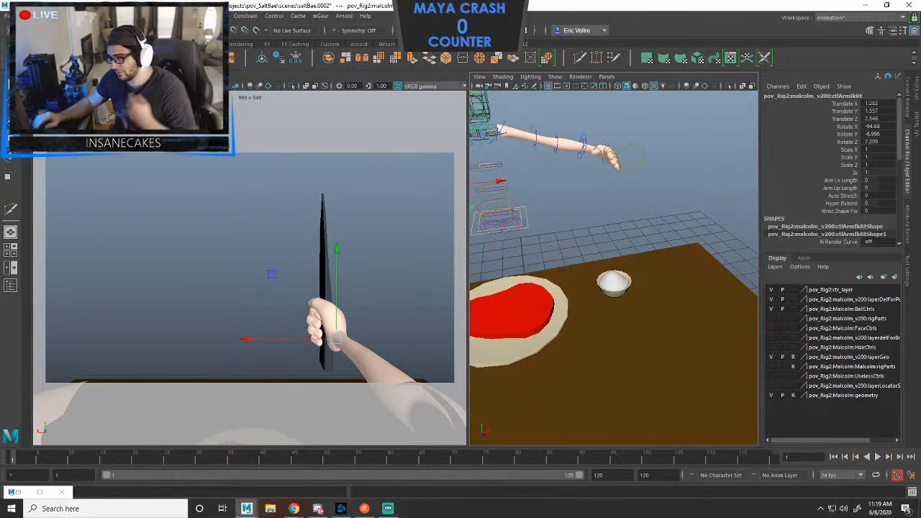
{"action": "left_click_drag", "start_coordinate": [612, 288], "coordinate": [536, 260], "text": "alt"}
{"action": "left_click", "coordinate": [590, 308]}
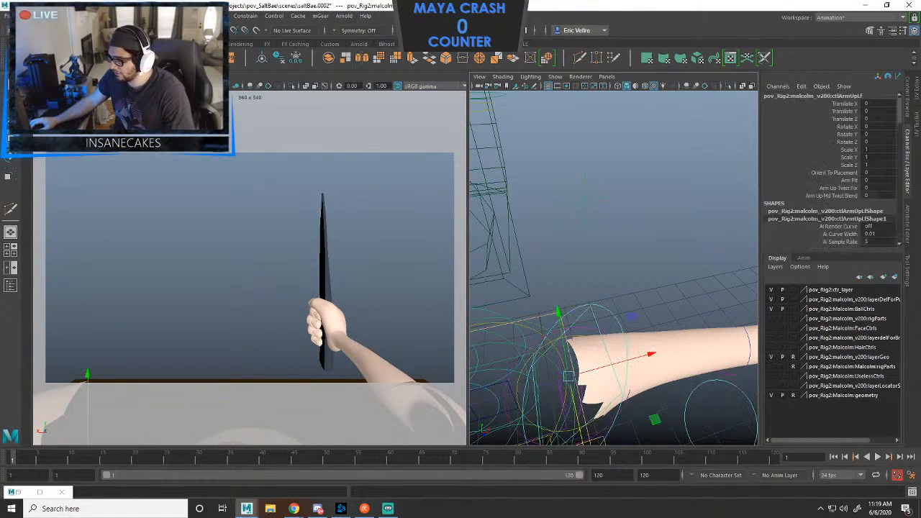
{"action": "mouse_move", "coordinate": [611, 215]}
{"action": "left_mouse_down", "text": "alt"}
{"action": "mouse_move", "coordinate": [590, 223]}
{"action": "mouse_move", "coordinate": [612, 216]}
{"action": "left_mouse_up", "text": "alt"}
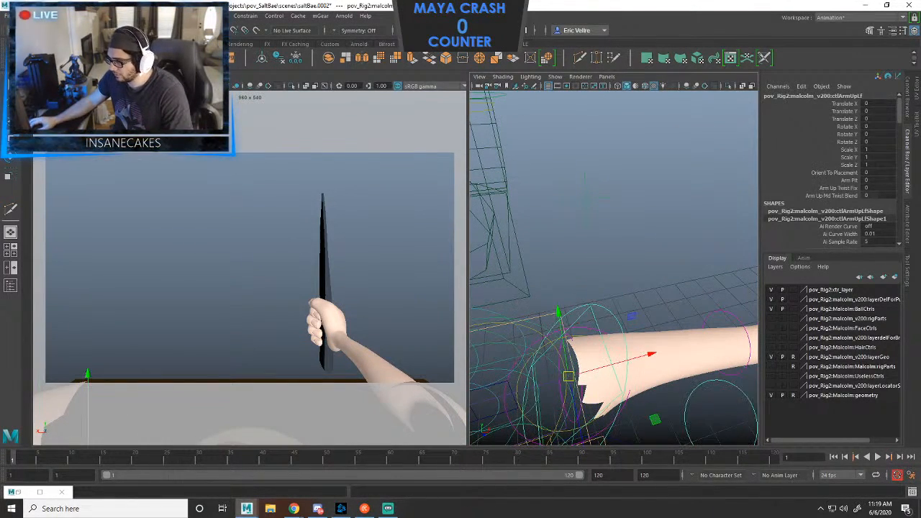
{"action": "left_click", "coordinate": [612, 216]}
{"action": "left_click", "coordinate": [590, 308]}
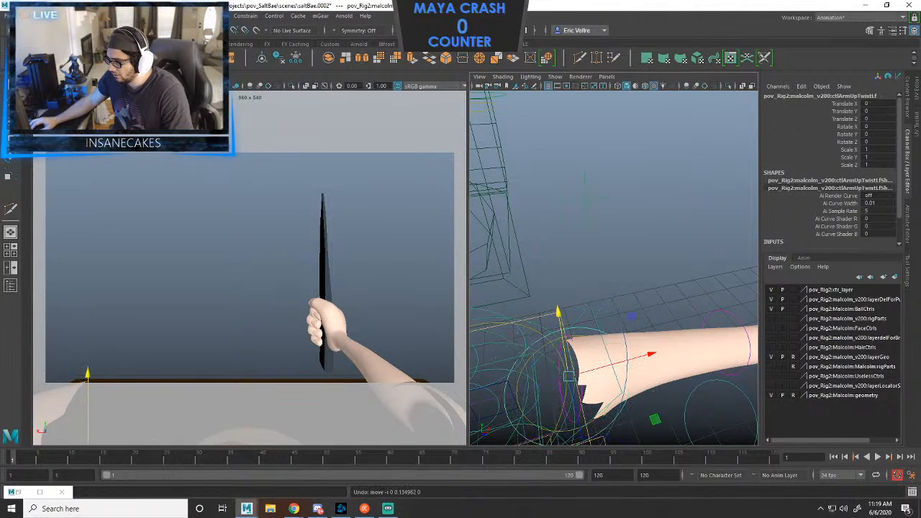
Test-move the direct deformation control ctlDirectArmUpTpLf at the open end of the left arm, and undo the moves.
{"action": "left_click", "coordinate": [612, 216]}
{"action": "left_click", "coordinate": [568, 320]}
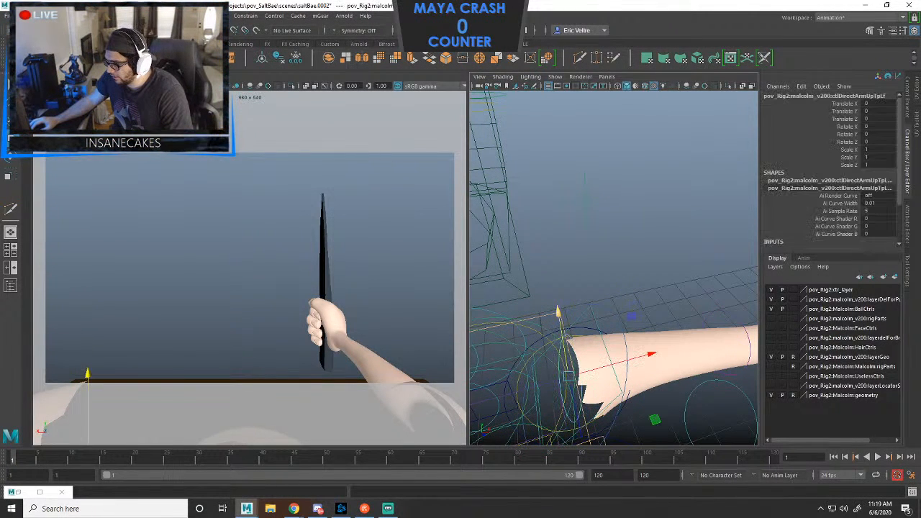
{"action": "left_click_drag", "start_coordinate": [575, 324], "coordinate": [618, 361], "text": "alt"}
{"action": "key", "text": "ctrl+z"}
{"action": "key", "text": "ctrl+z"}
{"action": "key", "text": "ctrl+z"}
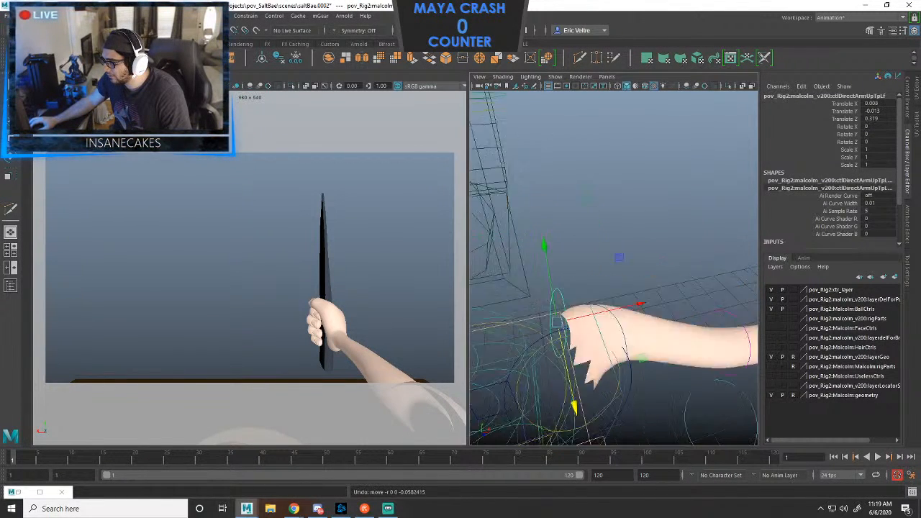
In the maximized perspective view, test-move ctlArmUpLf and undo it, then hide ctlArmUpLf and its counterpart ctlArmUpRt.
{"action": "key", "text": "space"}
{"action": "key", "text": "f"}
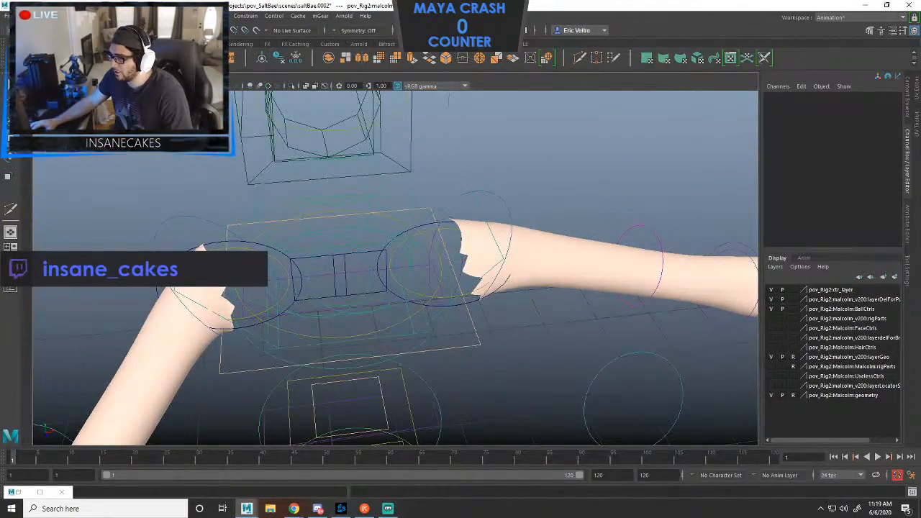
{"action": "left_click", "coordinate": [478, 197]}
{"action": "left_click_drag", "start_coordinate": [446, 259], "coordinate": [537, 252]}
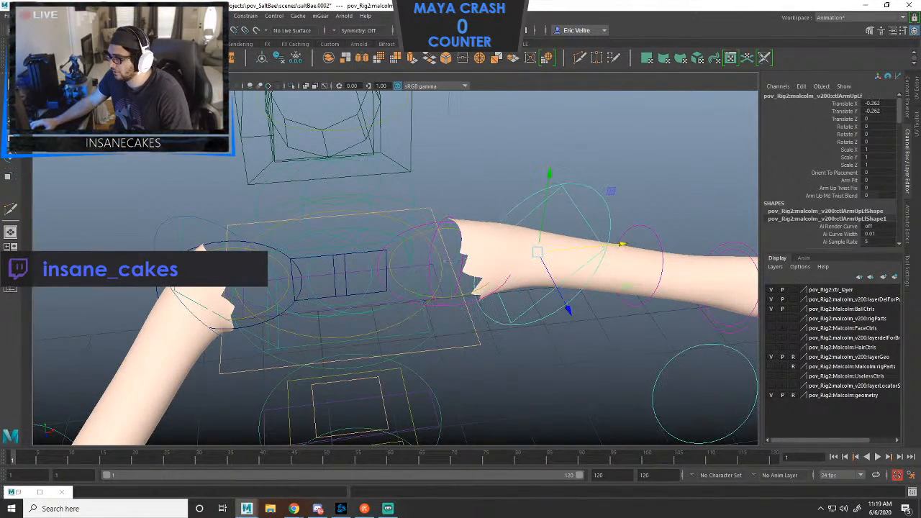
{"action": "key", "text": "ctrl+z"}
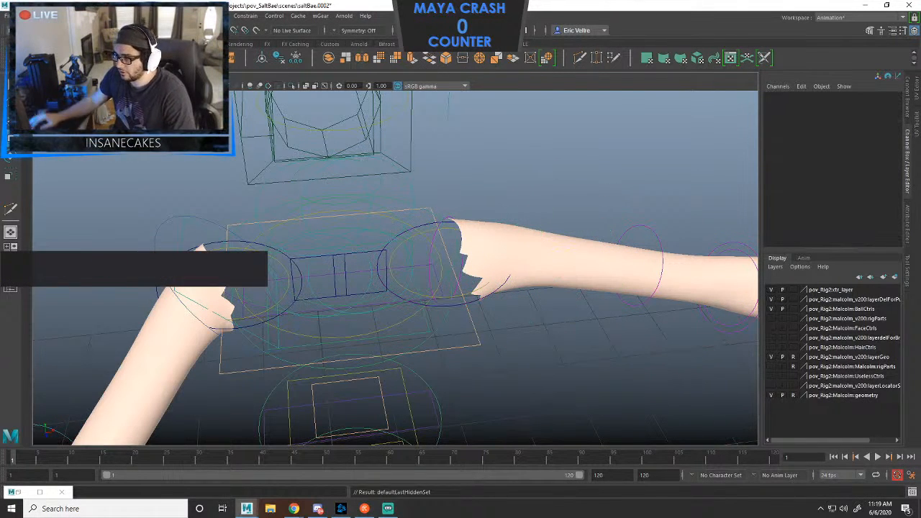
{"action": "left_click", "coordinate": [189, 218]}
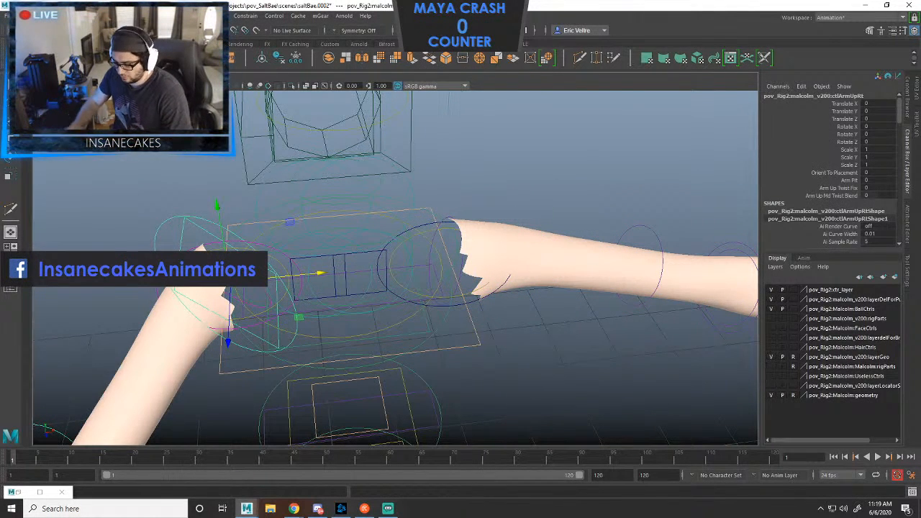
{"action": "left_click", "coordinate": [396, 323]}
{"action": "scroll", "coordinate": [396, 266], "scroll_direction": "down", "scroll_amount": 3}
{"action": "scroll", "coordinate": [396, 266], "scroll_direction": "up", "scroll_amount": 3}
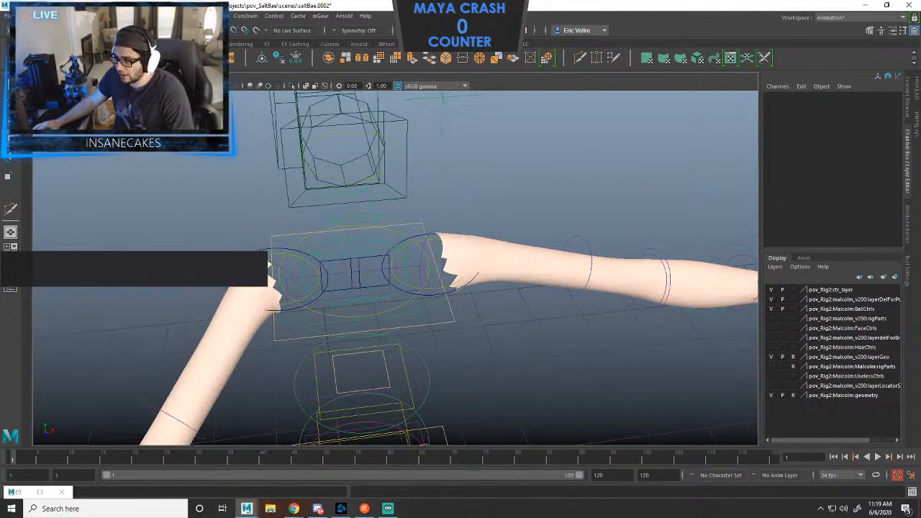
Test-move the left shoulder control ctlShoulderLf to see how it affects the arm, and undo the move.
{"action": "left_click_drag", "start_coordinate": [396, 266], "coordinate": [504, 266], "text": "alt"}
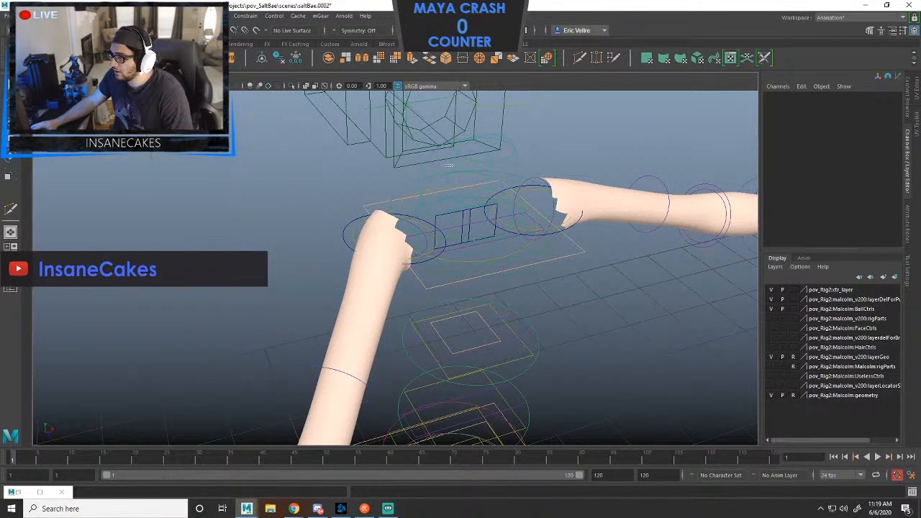
{"action": "left_click", "coordinate": [536, 216]}
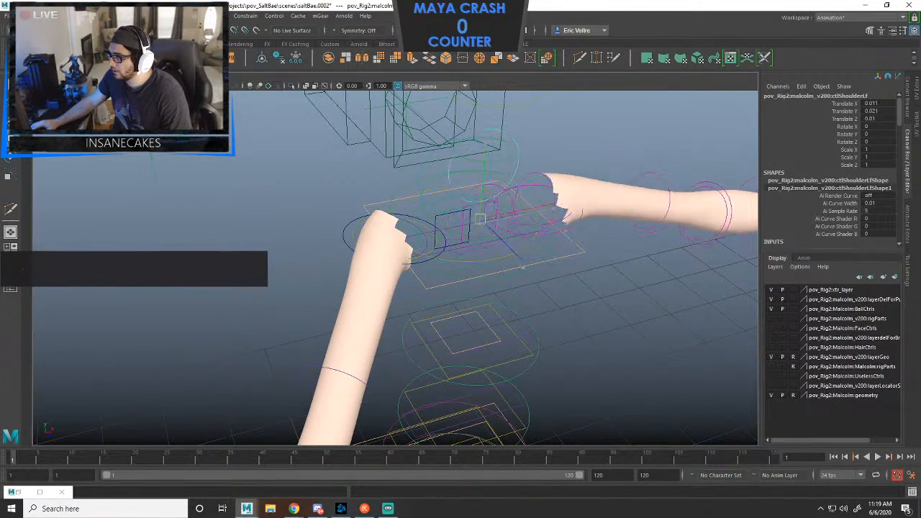
{"action": "left_click_drag", "start_coordinate": [525, 267], "coordinate": [488, 321]}
{"action": "key", "text": "ctrl+z"}
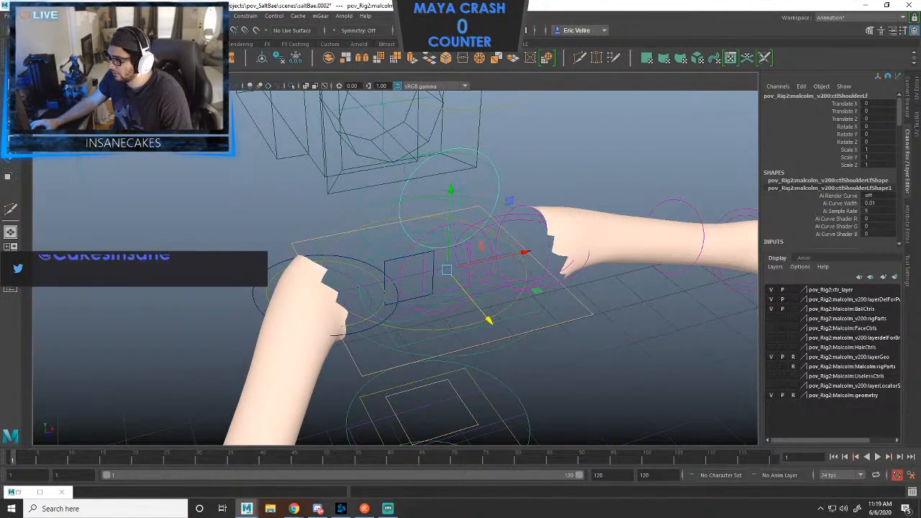
Test-move and test-rotate the left upper-arm twist control ctlArmUpTwistLf, undoing both changes.
{"action": "left_click", "coordinate": [539, 294]}
{"action": "mouse_move", "coordinate": [580, 304]}
{"action": "left_mouse_down"}
{"action": "mouse_move", "coordinate": [635, 355]}
{"action": "mouse_move", "coordinate": [580, 305]}
{"action": "left_mouse_up"}
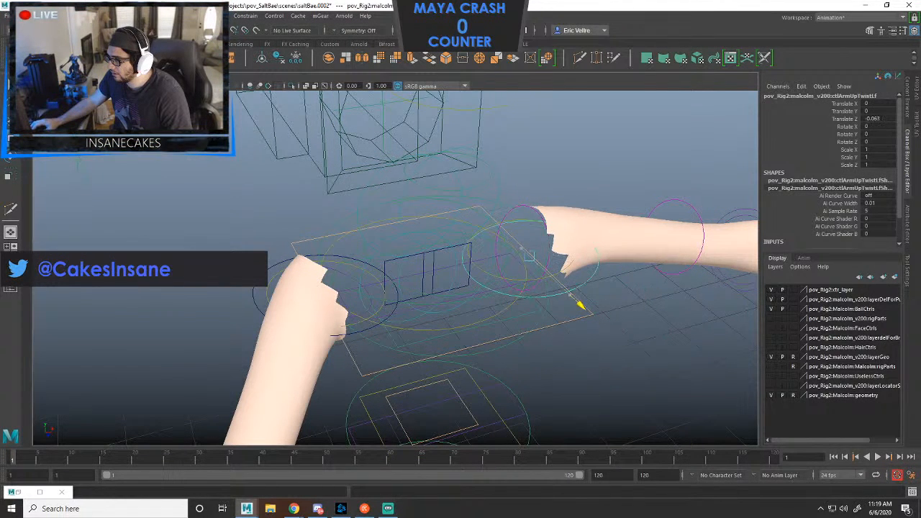
{"action": "key", "text": "ctrl+z"}
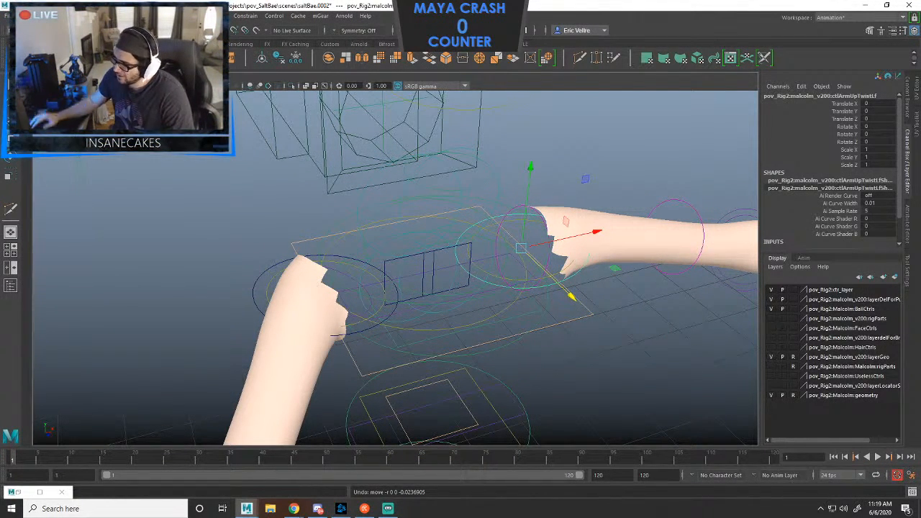
{"action": "key", "text": "e"}
{"action": "mouse_move", "coordinate": [531, 249]}
{"action": "left_mouse_down"}
{"action": "mouse_move", "coordinate": [523, 261]}
{"action": "mouse_move", "coordinate": [521, 230]}
{"action": "mouse_move", "coordinate": [505, 252]}
{"action": "left_mouse_up"}
{"action": "key", "text": "ctrl+z"}
{"action": "key", "text": "ctrl+z"}
Test-move the right shoulder translation control ctlShoulderTransRt and undo the move.
{"action": "left_click", "coordinate": [412, 281]}
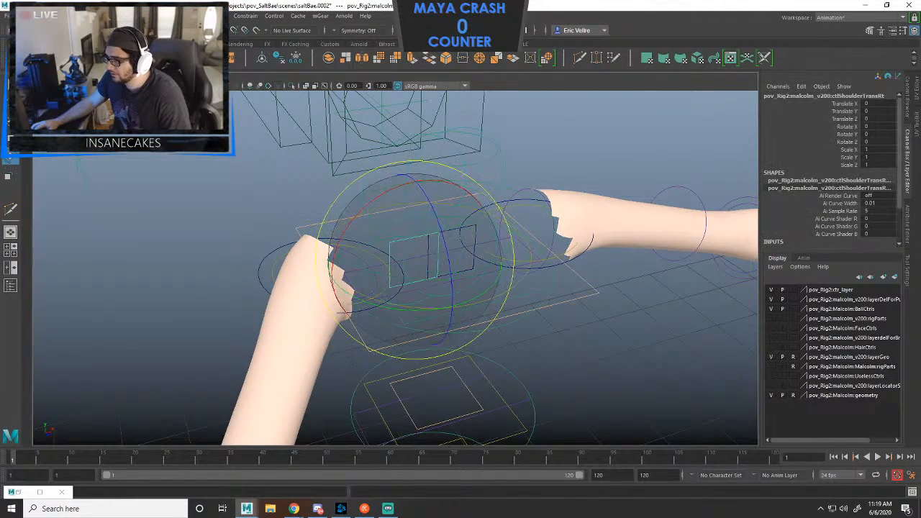
{"action": "key", "text": "w"}
{"action": "left_click_drag", "start_coordinate": [416, 260], "coordinate": [402, 244]}
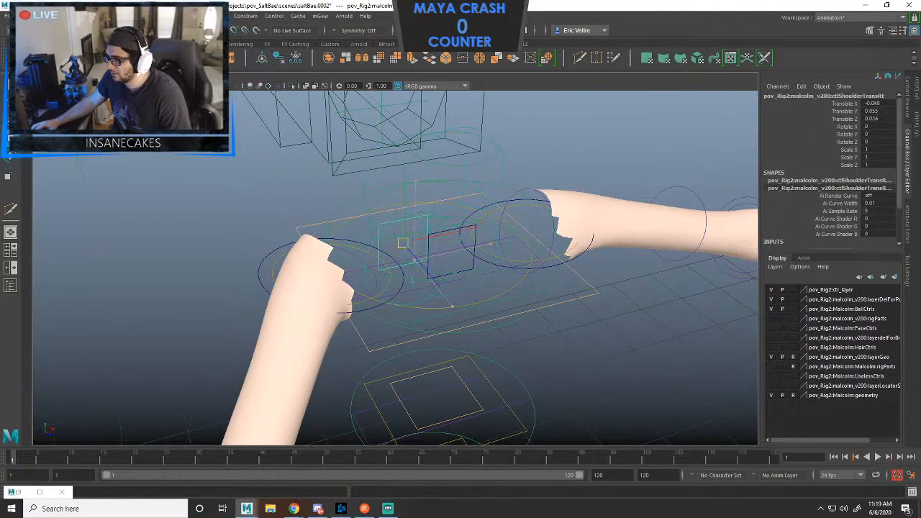
{"action": "key", "text": "ctrl+z"}
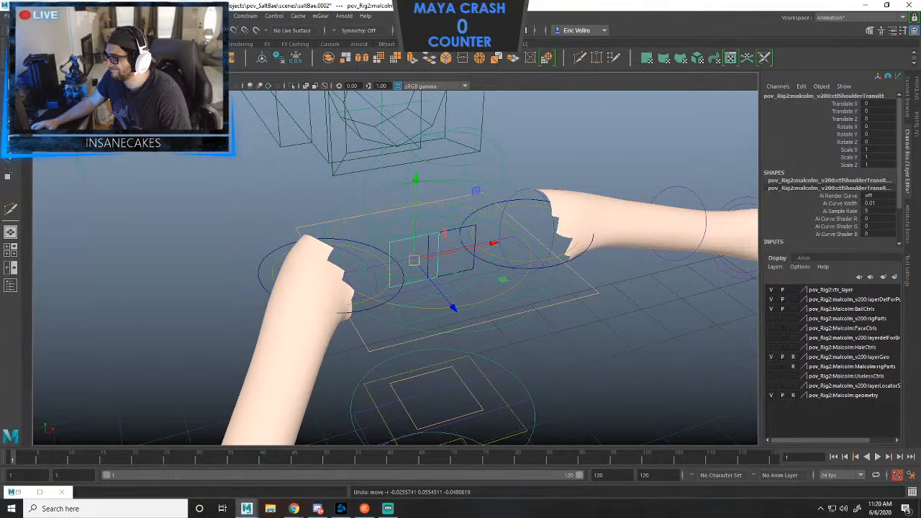
Hide the two shoulder translation controls ctlShoulderTransRt and ctlShoulderTransLf.
{"action": "scroll", "coordinate": [396, 267], "scroll_direction": "up", "scroll_amount": 3}
{"action": "left_click", "coordinate": [443, 239], "text": "shift"}
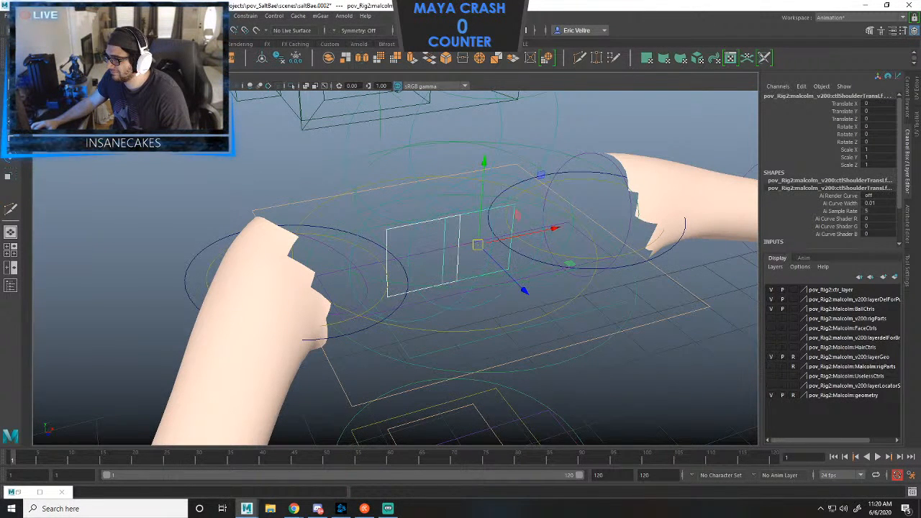
{"action": "key", "text": "ctrl+z"}
{"action": "key", "text": "ctrl+z"}
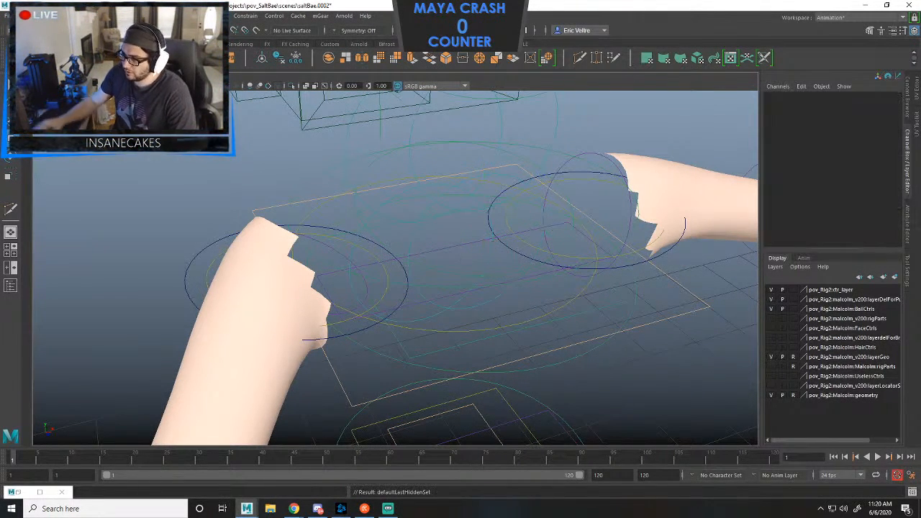
Test-move the torso control between the two shoulders and undo the move.
{"action": "middle_click_drag", "start_coordinate": [460, 244], "coordinate": [424, 284], "text": "alt"}
{"action": "left_click_drag", "start_coordinate": [424, 285], "coordinate": [298, 199], "text": "alt"}
{"action": "left_click", "coordinate": [302, 300]}
{"action": "scroll", "coordinate": [396, 268], "scroll_direction": "down", "scroll_amount": 3}
{"action": "key", "text": "ctrl+z"}
{"action": "key", "text": "ctrl+z"}
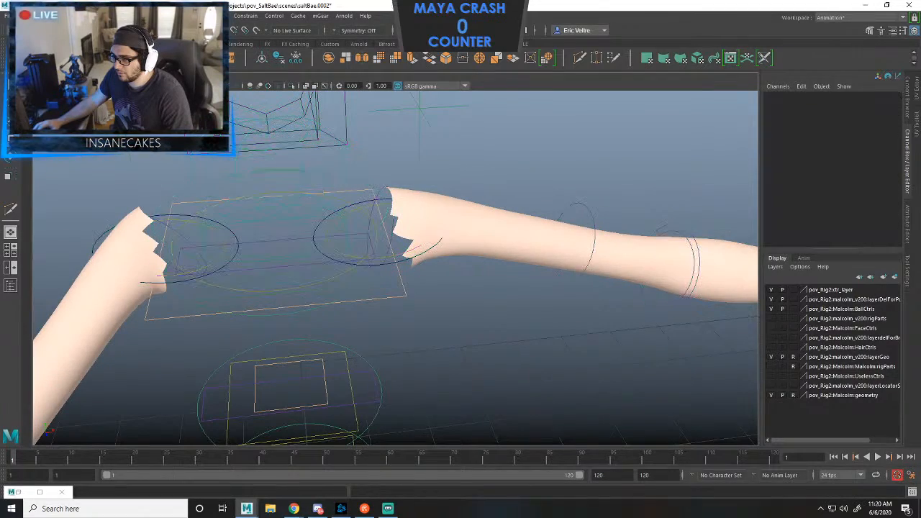
{"action": "left_click", "coordinate": [288, 313]}
{"action": "left_click_drag", "start_coordinate": [277, 253], "coordinate": [291, 267]}
{"action": "key", "text": "ctrl+z"}
Move the left hand's IK control ctlArmIkLf in toward the body, to about 0.239 in Translate X and -0.794 in Translate Z.
{"action": "left_click", "coordinate": [504, 323]}
{"action": "left_click_drag", "start_coordinate": [504, 324], "coordinate": [636, 292], "text": "alt"}
{"action": "left_click_drag", "start_coordinate": [659, 288], "coordinate": [540, 267], "text": "alt"}
{"action": "left_click", "coordinate": [536, 286]}
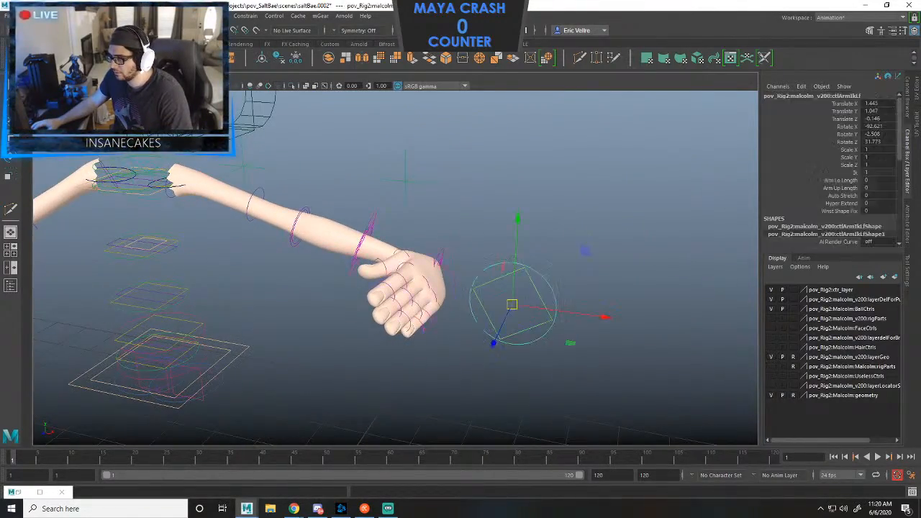
{"action": "left_click_drag", "start_coordinate": [603, 317], "coordinate": [497, 274]}
{"action": "scroll", "coordinate": [395, 288], "scroll_direction": "down", "scroll_amount": 3}
{"action": "left_click_drag", "start_coordinate": [395, 288], "coordinate": [472, 287], "text": "alt"}
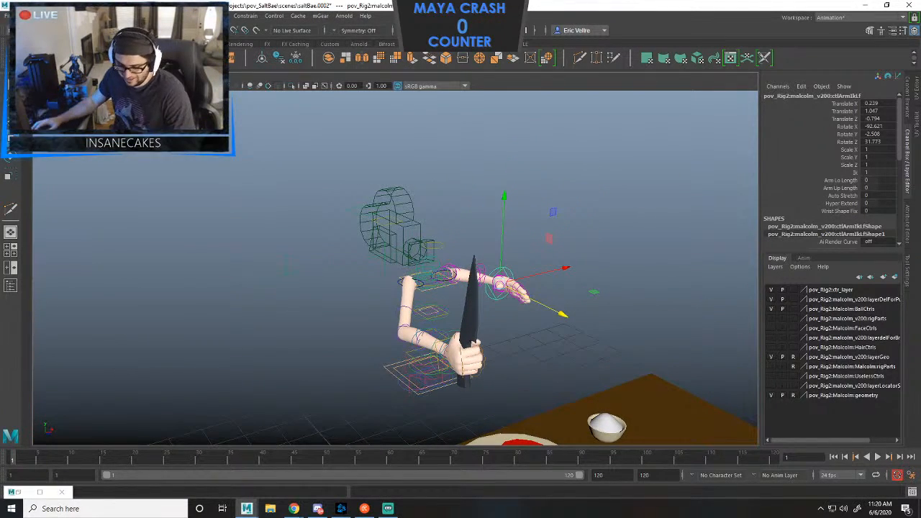
Return to the side-by-side camera and perspective layout, and move ctlArmIkLf further across to about -0.203 in Translate X.
{"action": "middle_click_drag", "start_coordinate": [471, 286], "coordinate": [432, 228], "text": "alt"}
{"action": "scroll", "coordinate": [432, 228], "scroll_direction": "up", "scroll_amount": 3}
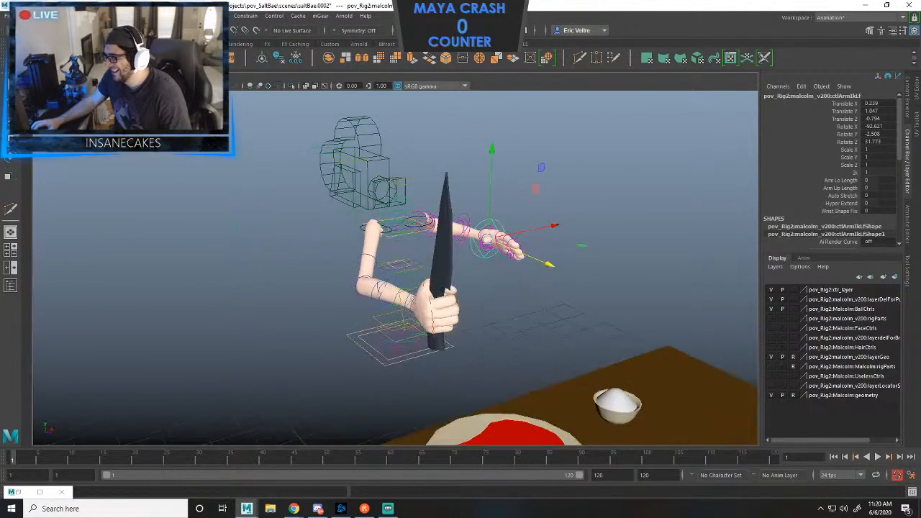
{"action": "scroll", "coordinate": [432, 228], "scroll_direction": "down", "scroll_amount": 1}
{"action": "key", "text": "space"}
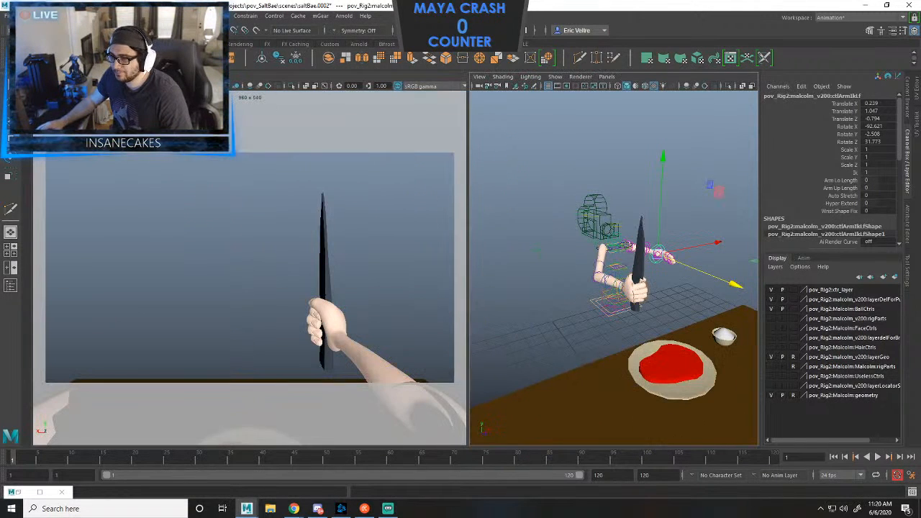
{"action": "left_click_drag", "start_coordinate": [669, 288], "coordinate": [608, 287], "text": "alt"}
{"action": "left_click_drag", "start_coordinate": [650, 241], "coordinate": [636, 243]}
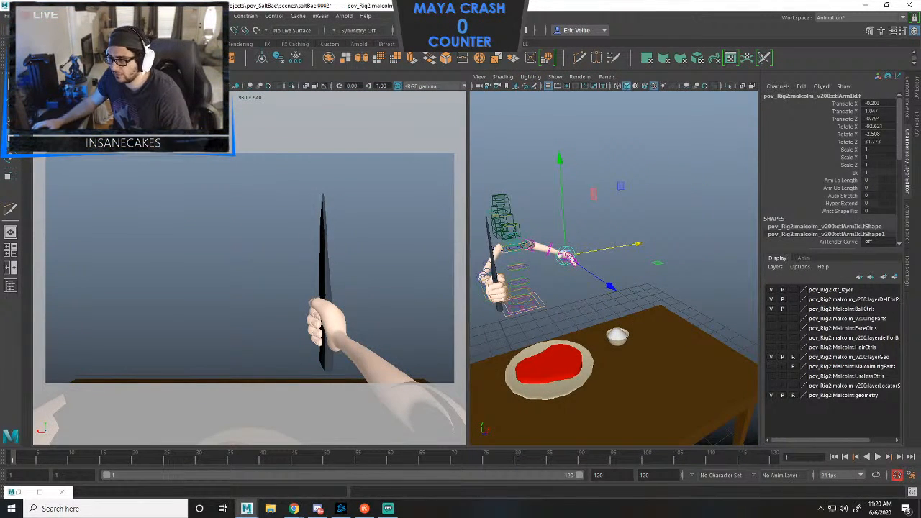
Examine the left shoulder opening and upper arm from several angles, briefly selecting ctlArmUpTwistLf and undoing the selection.
{"action": "right_click_drag", "start_coordinate": [636, 243], "coordinate": [680, 249], "text": "alt"}
{"action": "middle_click_drag", "start_coordinate": [680, 248], "coordinate": [769, 191], "text": "alt"}
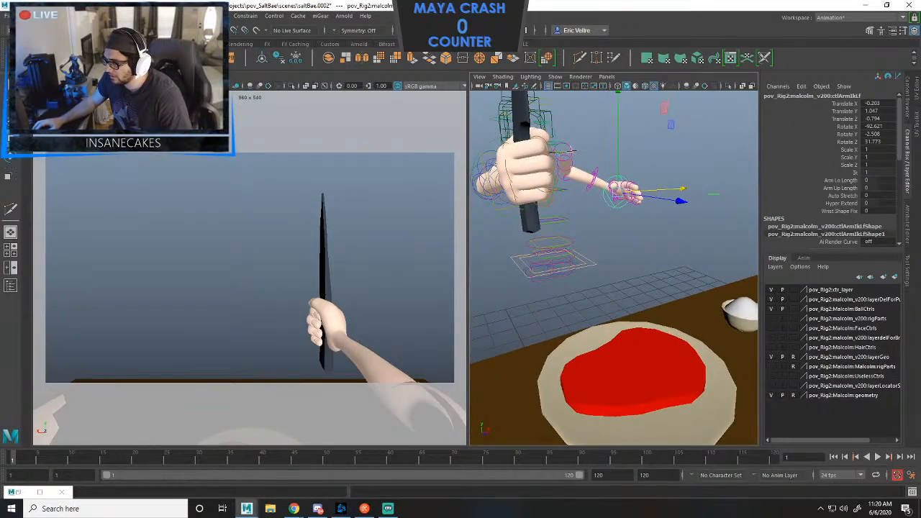
{"action": "left_click_drag", "start_coordinate": [626, 252], "coordinate": [709, 248], "text": "alt"}
{"action": "right_click_drag", "start_coordinate": [709, 248], "coordinate": [741, 252], "text": "alt"}
{"action": "middle_click_drag", "start_coordinate": [691, 195], "coordinate": [665, 266], "text": "alt"}
{"action": "mouse_move", "coordinate": [666, 267]}
{"action": "left_mouse_down", "text": "alt"}
{"action": "mouse_move", "coordinate": [688, 270]}
{"action": "mouse_move", "coordinate": [673, 266]}
{"action": "left_mouse_up", "text": "alt"}
{"action": "middle_click_drag", "start_coordinate": [673, 267], "coordinate": [608, 273], "text": "alt"}
{"action": "left_click_drag", "start_coordinate": [669, 266], "coordinate": [579, 282], "text": "alt"}
{"action": "left_click", "coordinate": [537, 271]}
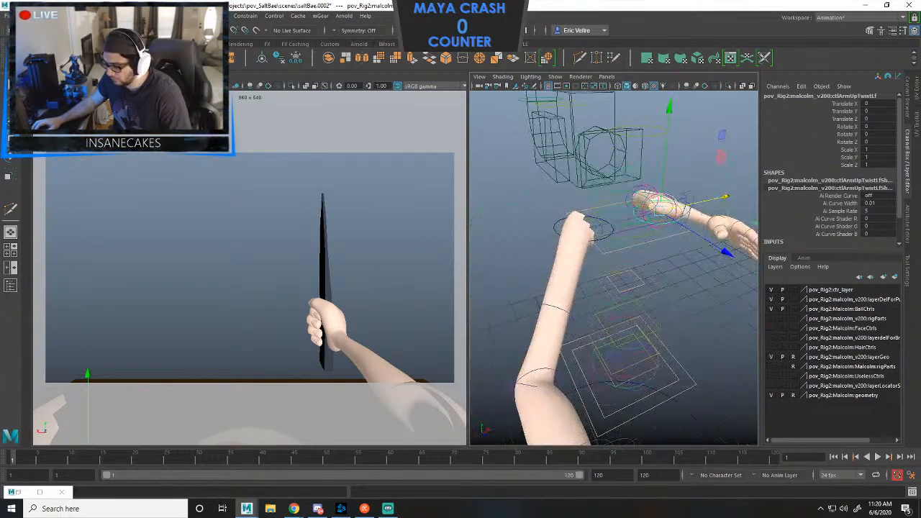
{"action": "key", "text": "f"}
{"action": "right_click_drag", "start_coordinate": [579, 282], "coordinate": [536, 281], "text": "alt"}
{"action": "key", "text": "ctrl+z"}
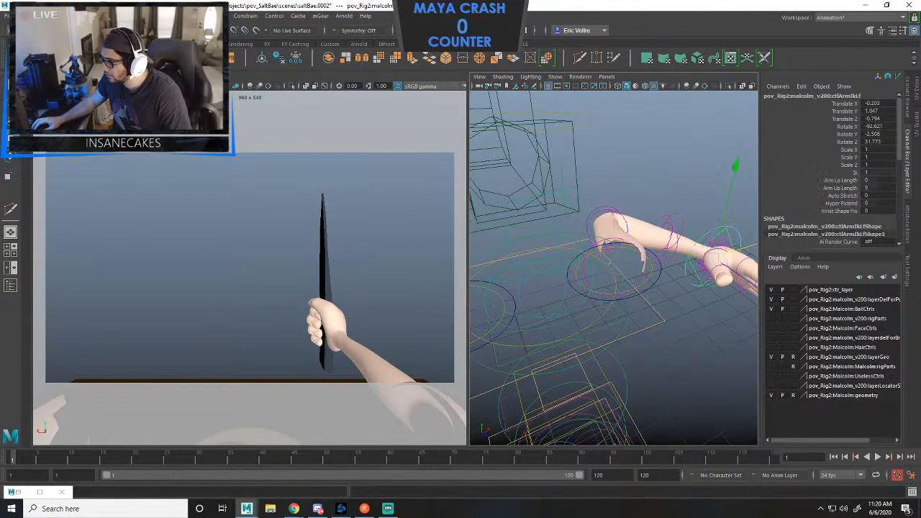
{"action": "left_click", "coordinate": [578, 273]}
{"action": "key", "text": "ctrl+z"}
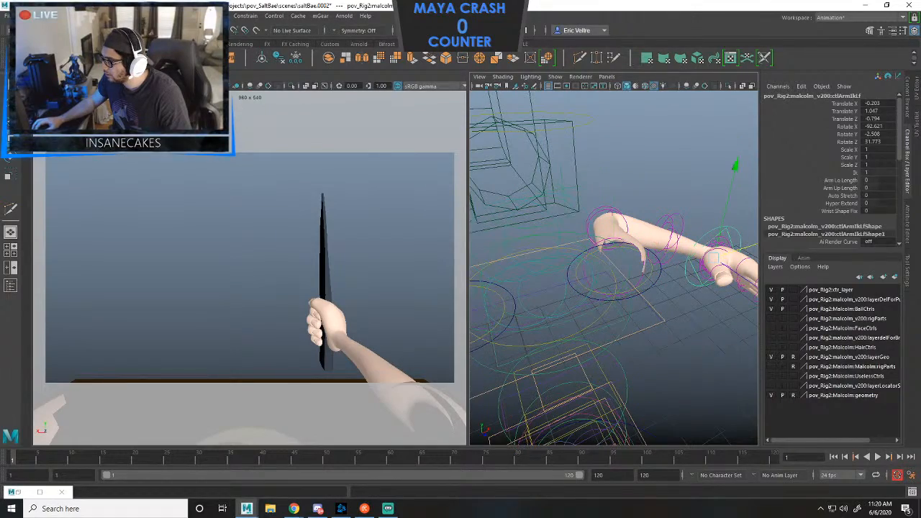
Identify the overlapping left shoulder controls by selecting ctlArmUpTwistLf, ctlArmUpOrientLf and ctlChest2 in turn, and clear the selection.
{"action": "left_click", "coordinate": [610, 267]}
{"action": "left_click_drag", "start_coordinate": [610, 267], "coordinate": [590, 263], "text": "alt"}
{"action": "key", "text": "f"}
{"action": "left_click", "coordinate": [682, 162]}
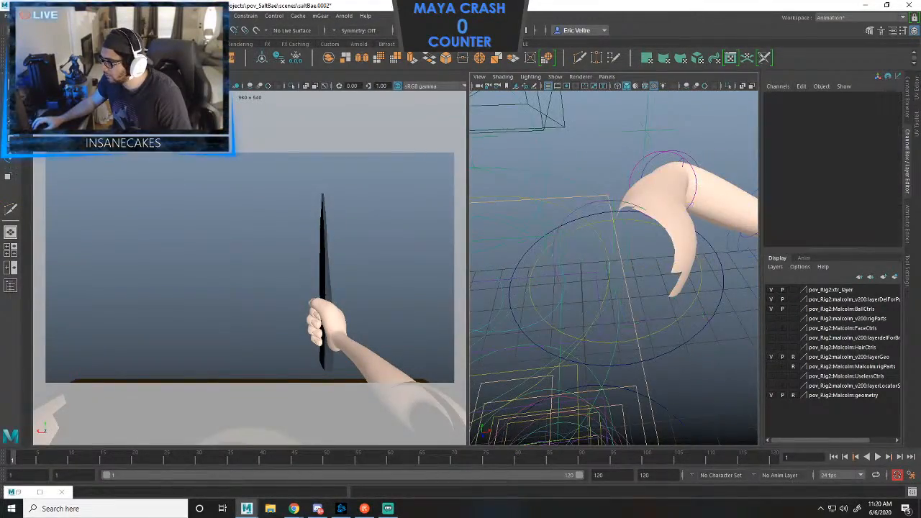
{"action": "left_click", "coordinate": [700, 268]}
{"action": "left_click", "coordinate": [728, 302]}
{"action": "left_click", "coordinate": [721, 300]}
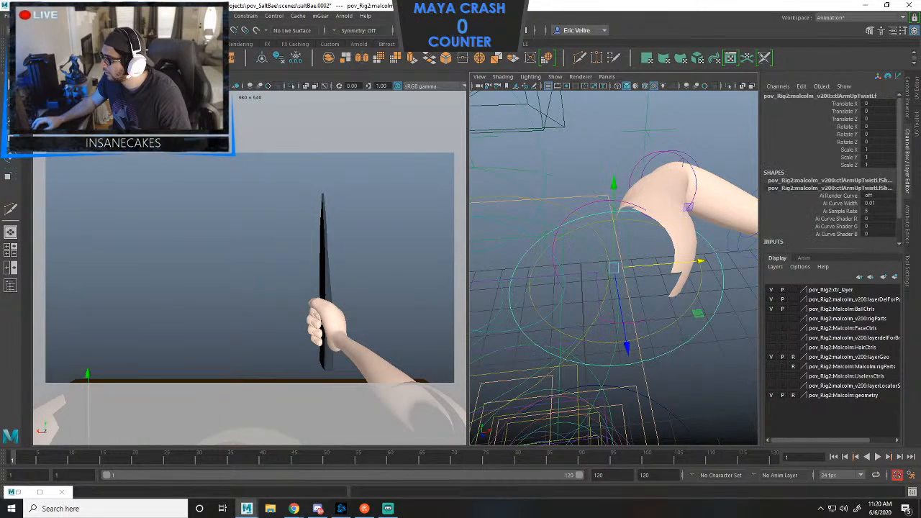
{"action": "left_click", "coordinate": [712, 293]}
{"action": "left_click", "coordinate": [701, 288]}
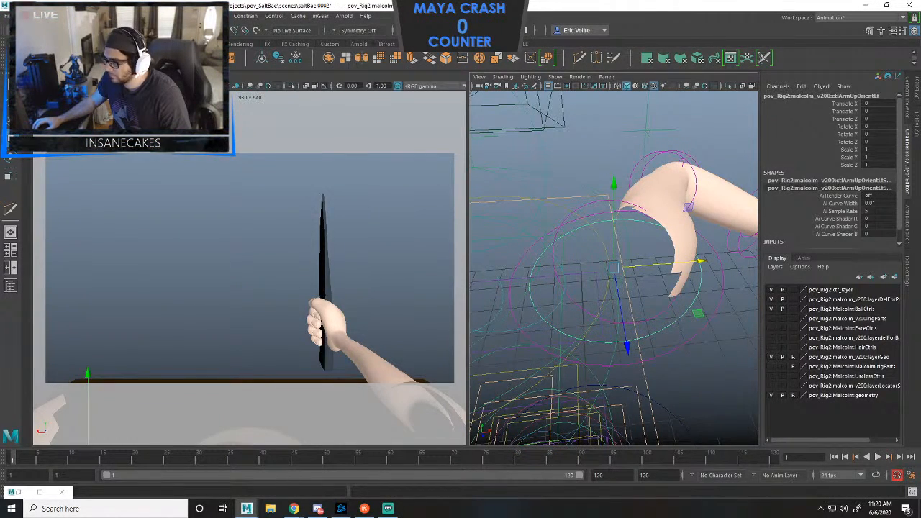
{"action": "left_click_drag", "start_coordinate": [677, 288], "coordinate": [698, 246], "text": "alt"}
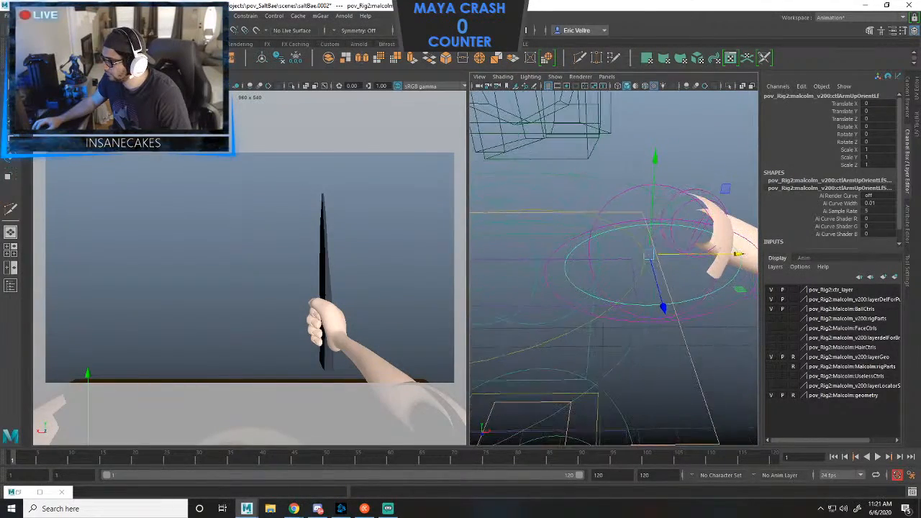
{"action": "left_click", "coordinate": [636, 276]}
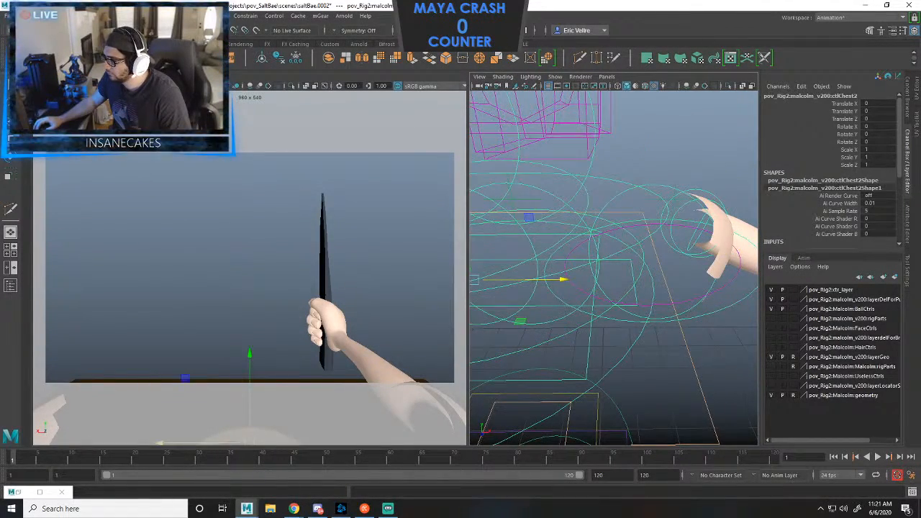
{"action": "left_click", "coordinate": [669, 158]}
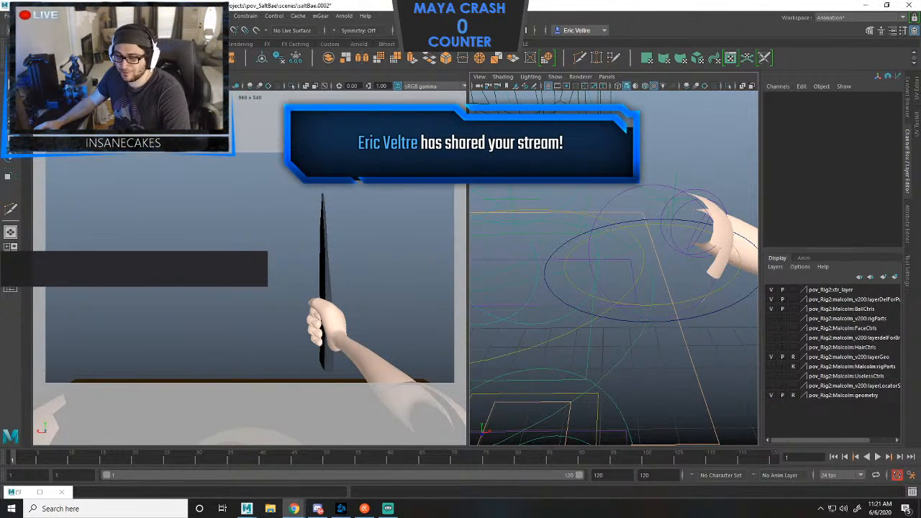
Move the right shoulder control ctlShoulderRotRt to about -0.098 in Translate X.
{"action": "scroll", "coordinate": [613, 268], "scroll_direction": "down", "scroll_amount": 4}
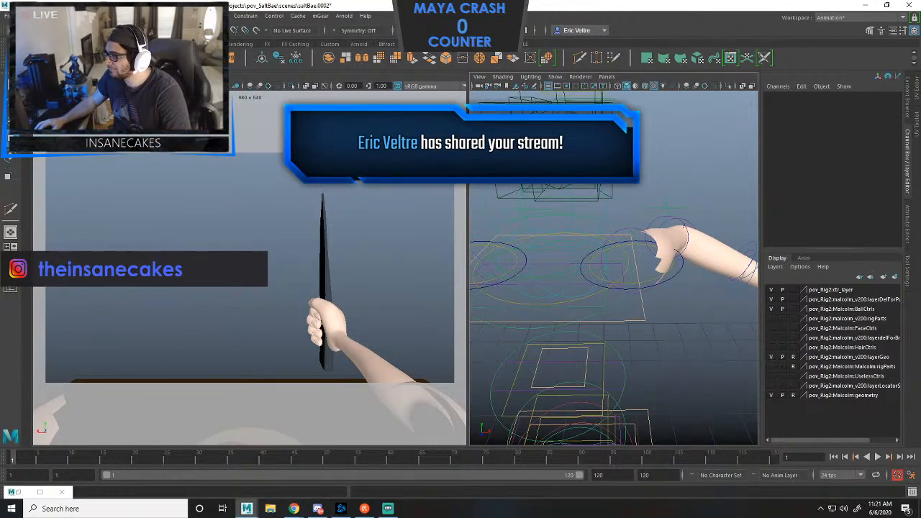
{"action": "mouse_move", "coordinate": [614, 267]}
{"action": "left_mouse_down", "text": "alt"}
{"action": "mouse_move", "coordinate": [647, 302]}
{"action": "mouse_move", "coordinate": [691, 295]}
{"action": "mouse_move", "coordinate": [633, 309]}
{"action": "mouse_move", "coordinate": [605, 277]}
{"action": "mouse_move", "coordinate": [641, 305]}
{"action": "mouse_move", "coordinate": [600, 273]}
{"action": "mouse_move", "coordinate": [626, 268]}
{"action": "left_mouse_up", "text": "alt"}
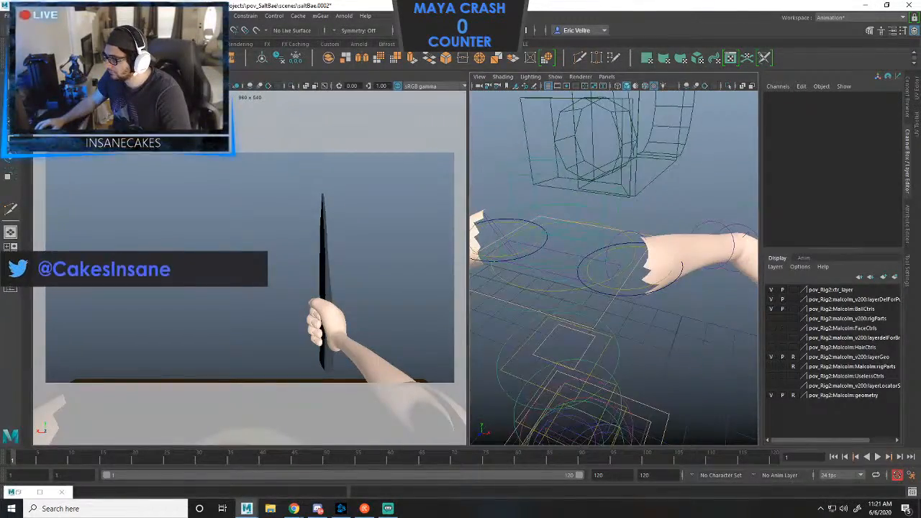
{"action": "left_click", "coordinate": [604, 246]}
{"action": "left_click", "coordinate": [609, 253]}
{"action": "left_click_drag", "start_coordinate": [516, 306], "coordinate": [621, 306]}
{"action": "key", "text": "ctrl+z"}
{"action": "key", "text": "ctrl+z"}
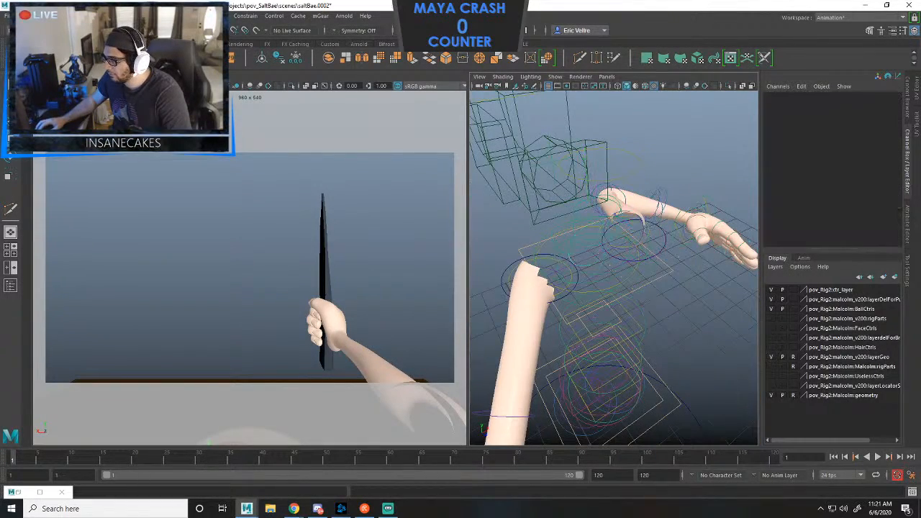
{"action": "key", "text": "ctrl+z"}
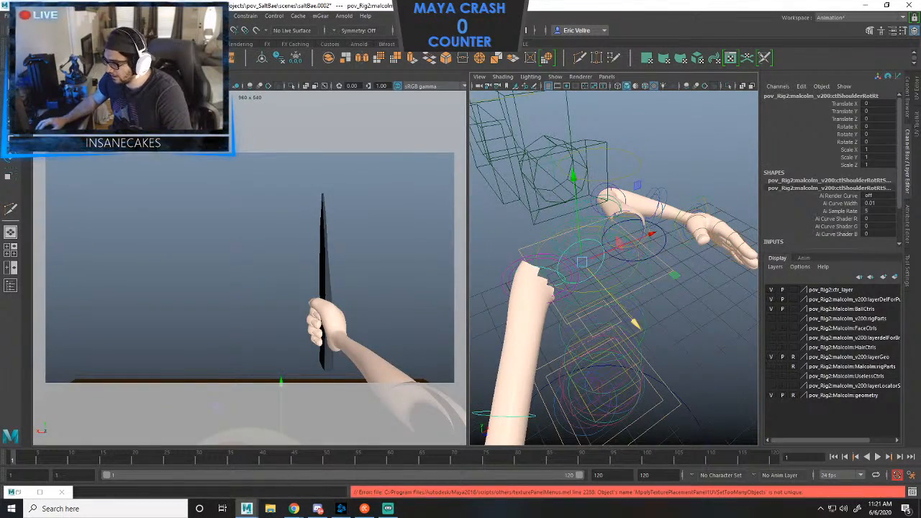
{"action": "left_click_drag", "start_coordinate": [635, 325], "coordinate": [835, 266]}
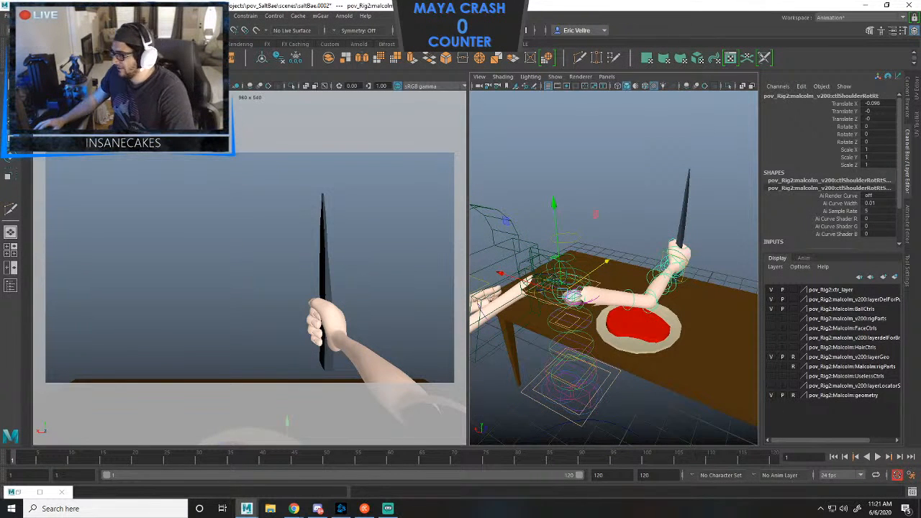
Pose the knife hand with ctlArmIkRt, translated to about 1.456, 1.557, 2.204 and rotated to about -77.251, 7.704, -1.584.
{"action": "left_click", "coordinate": [329, 338]}
{"action": "left_click_drag", "start_coordinate": [277, 338], "coordinate": [253, 339]}
{"action": "left_click_drag", "start_coordinate": [310, 339], "coordinate": [275, 341]}
{"action": "key", "text": "e"}
{"action": "key", "text": "w"}
{"action": "key", "text": "e"}
{"action": "key", "text": "w"}
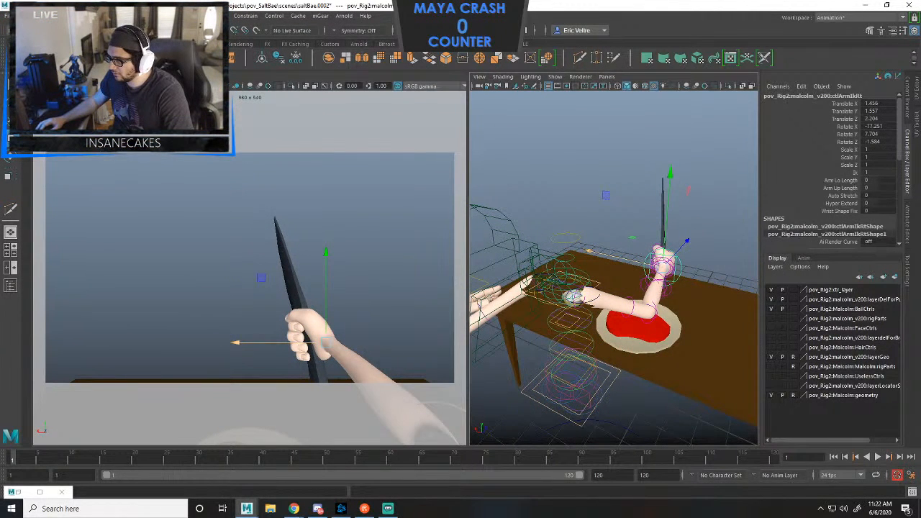
Select the point-of-view camera camera1 and reduce its Focal Length to 18.7.
{"action": "key", "text": "Up"}
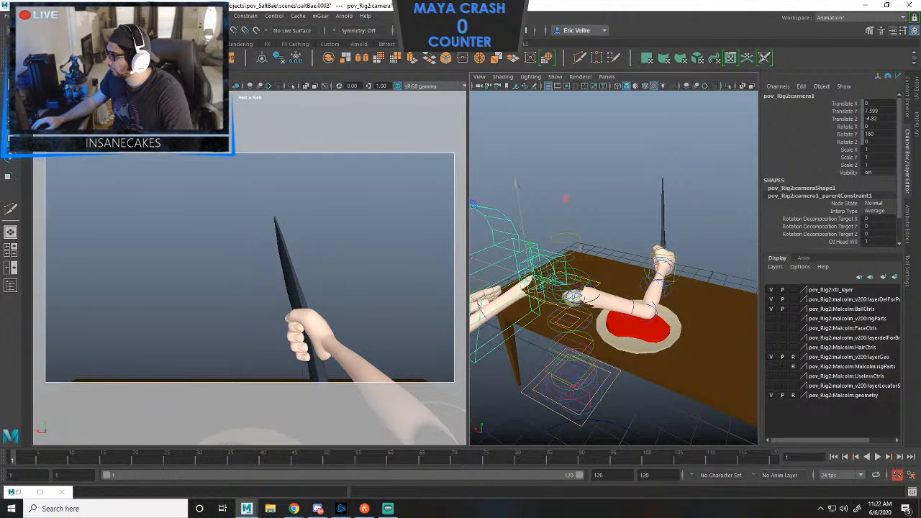
{"action": "left_click", "coordinate": [801, 187]}
{"action": "scroll", "coordinate": [831, 173], "scroll_direction": "down", "scroll_amount": 2}
{"action": "left_click", "coordinate": [842, 182]}
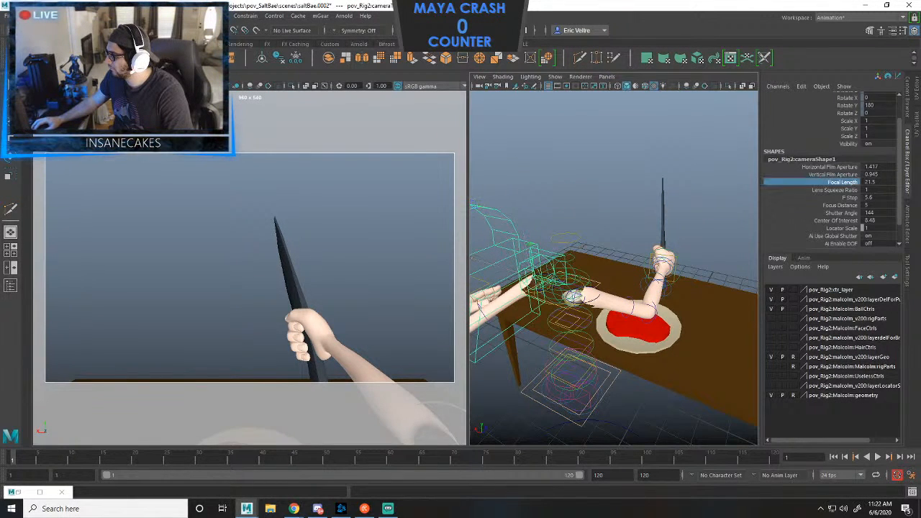
{"action": "middle_click_drag", "start_coordinate": [244, 288], "coordinate": [201, 288]}
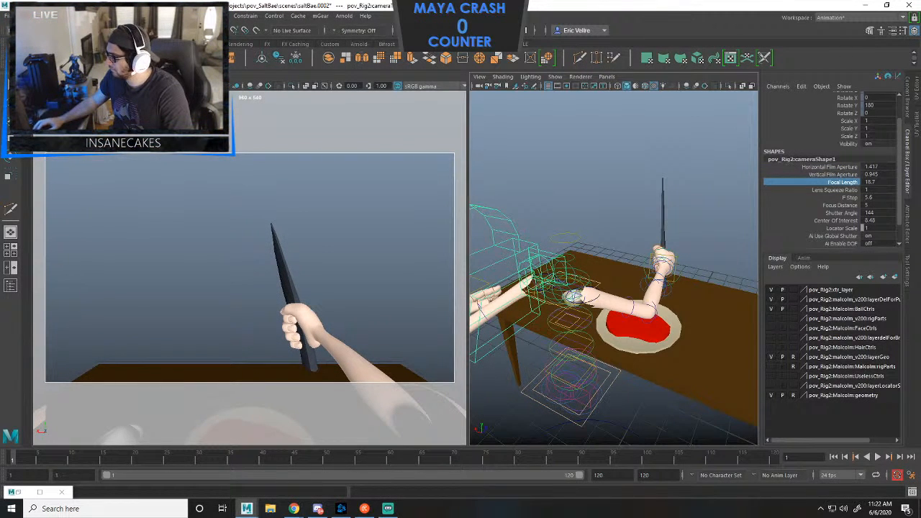
Set a keyframe at frame 1 on the knife hand's IK control ctlArmIkRt.
{"action": "left_click_drag", "start_coordinate": [612, 288], "coordinate": [575, 280], "text": "alt"}
{"action": "left_click", "coordinate": [680, 265]}
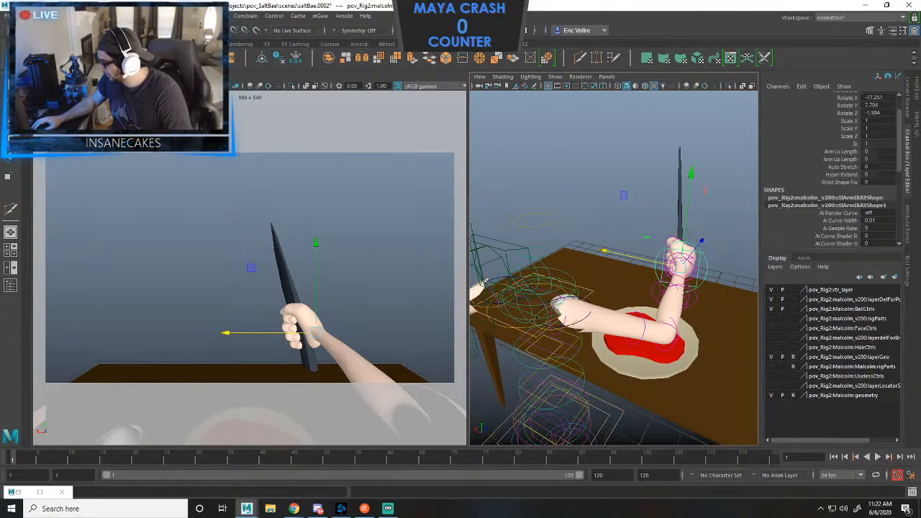
{"action": "key", "text": "s"}
{"action": "left_click_drag", "start_coordinate": [611, 288], "coordinate": [734, 279], "text": "alt"}
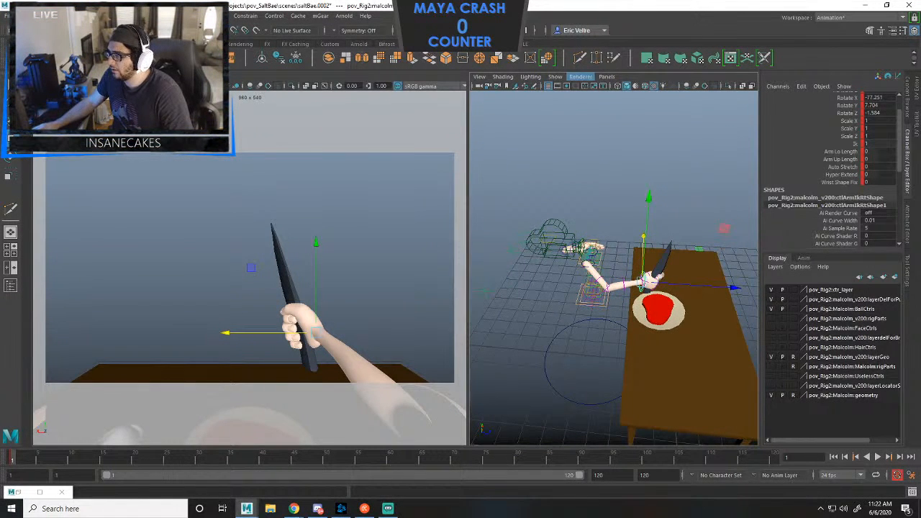
Hide polygons and cameras in the perspective viewport so only the rig's NURBS curve controls remain displayed.
{"action": "left_click", "coordinate": [555, 76]}
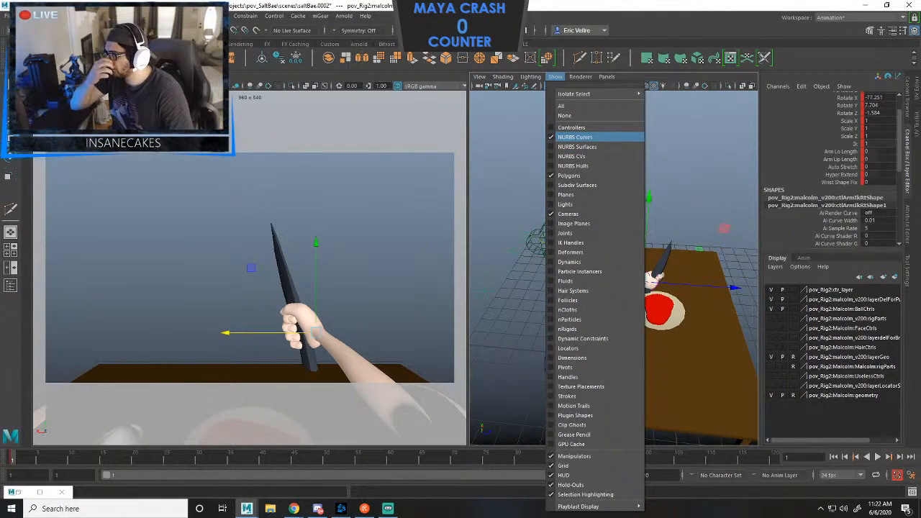
{"action": "left_click", "coordinate": [576, 136]}
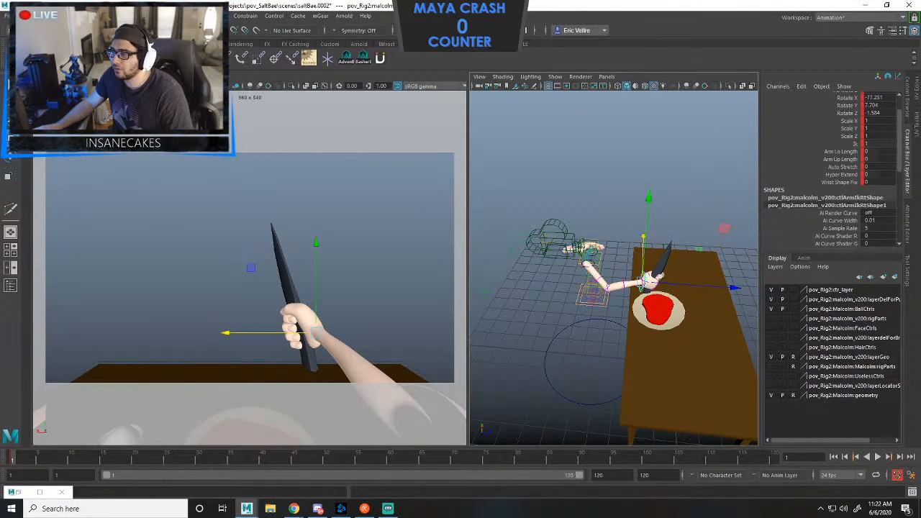
{"action": "left_click_drag", "start_coordinate": [614, 287], "coordinate": [633, 273], "text": "alt"}
{"action": "left_click", "coordinate": [555, 77]}
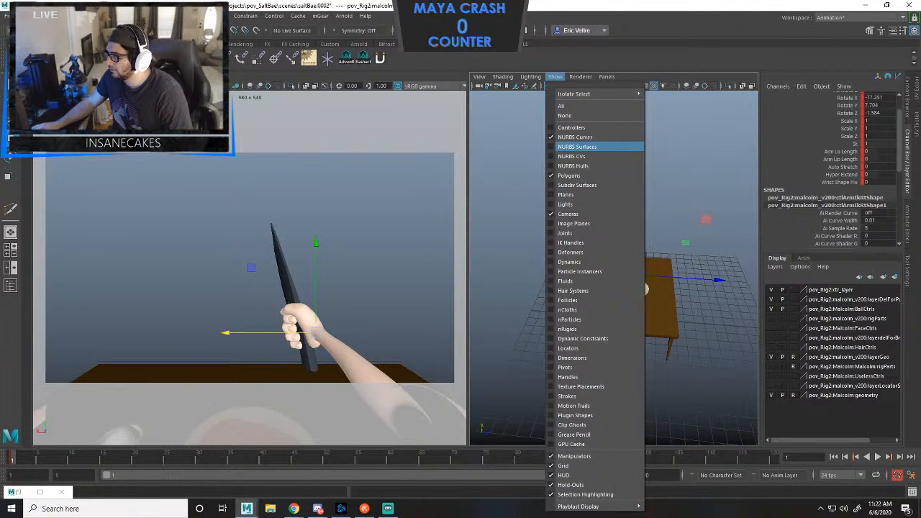
{"action": "left_click", "coordinate": [568, 175]}
{"action": "left_click", "coordinate": [555, 76]}
{"action": "left_click", "coordinate": [568, 214]}
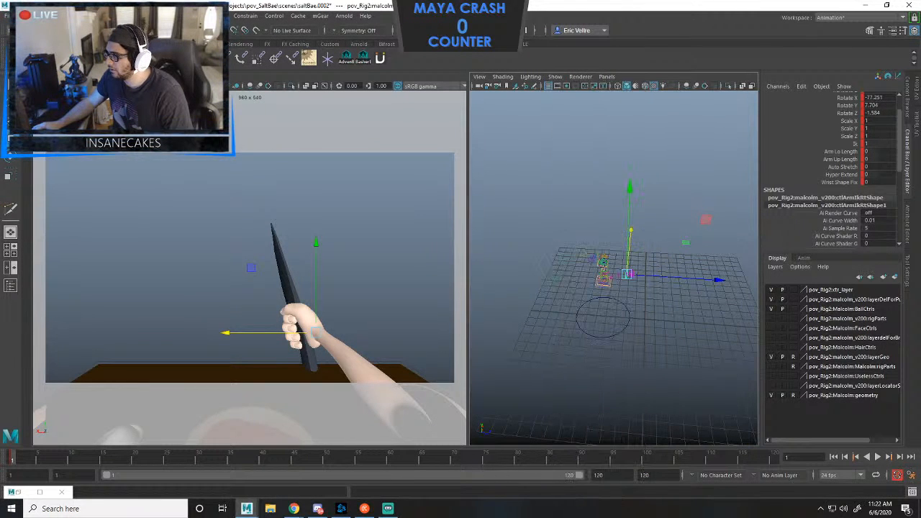
Select all the rig's control curves and save them as a quick select set named ctrlAll on the shelf.
{"action": "left_click_drag", "start_coordinate": [541, 161], "coordinate": [712, 364]}
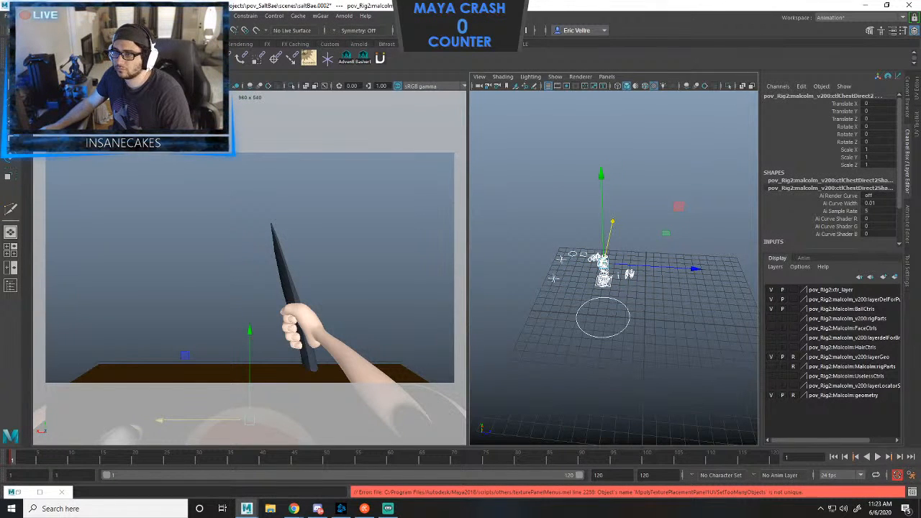
{"action": "mouse_move", "coordinate": [45, 15]}
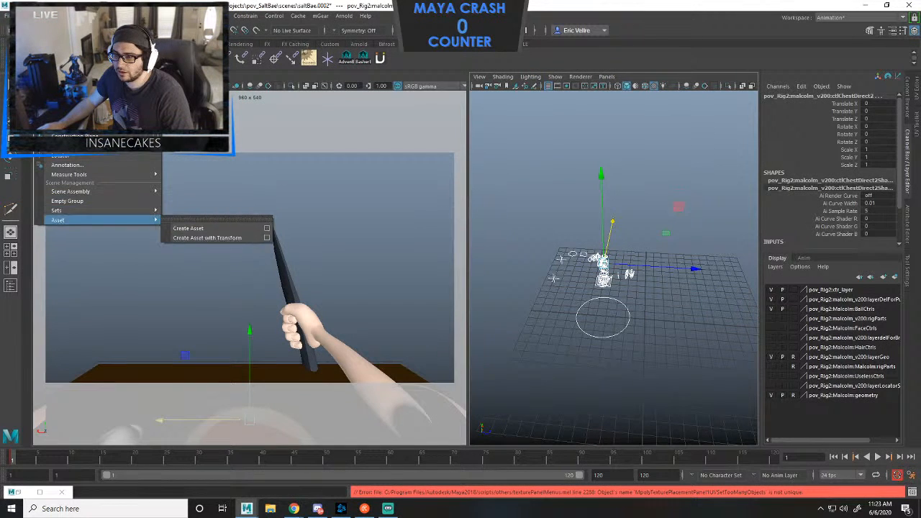
{"action": "mouse_move", "coordinate": [144, 210]}
{"action": "left_click", "coordinate": [205, 238]}
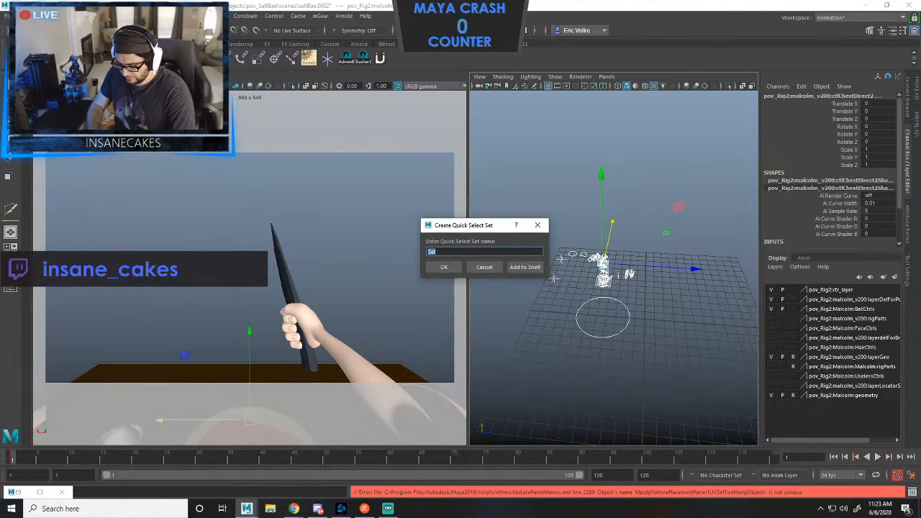
{"action": "type", "text": "ctrls"}
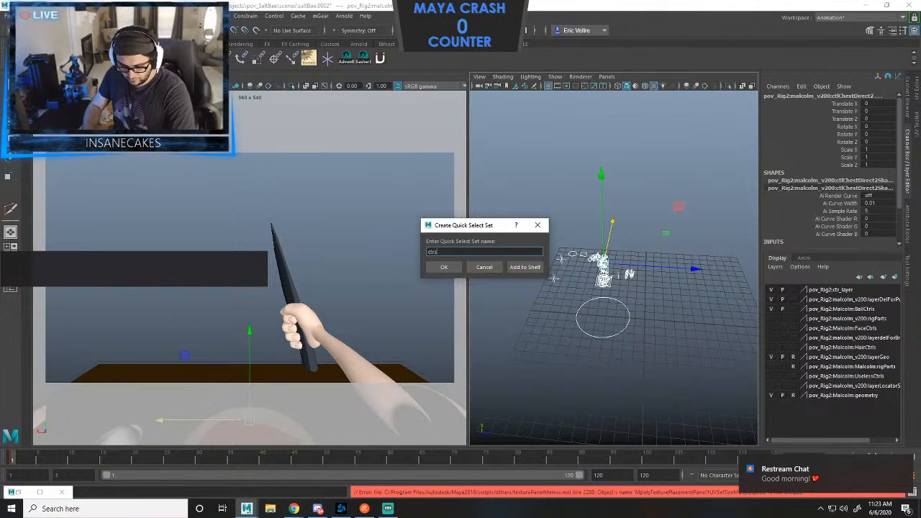
{"action": "type", "text": "All"}
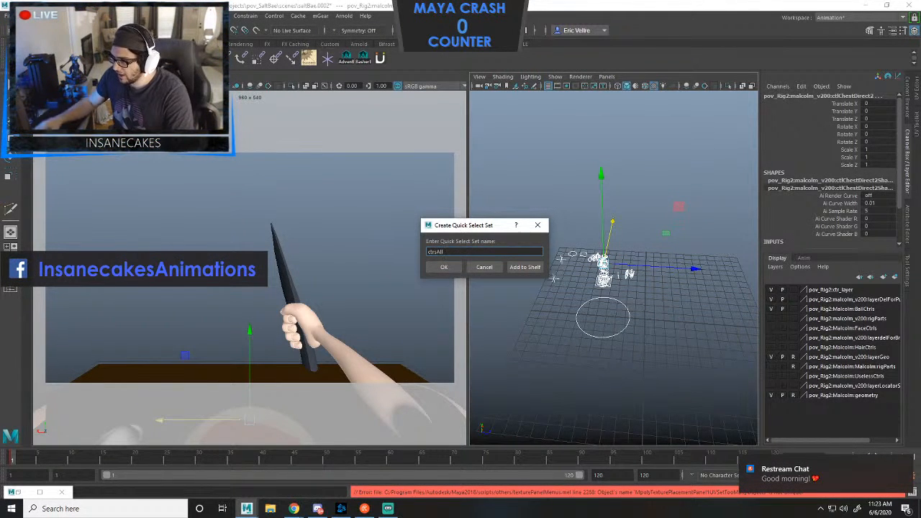
{"action": "left_click", "coordinate": [524, 267]}
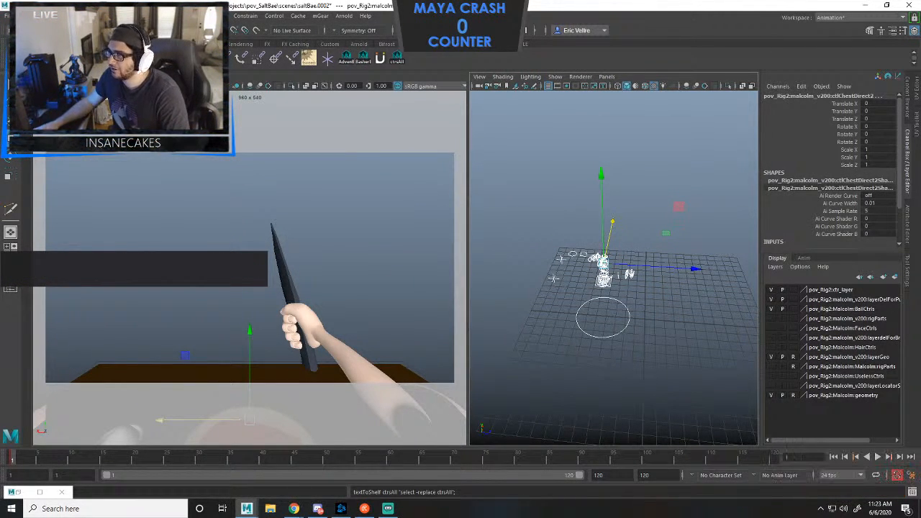
Show polygons and cameras again in the perspective viewport.
{"action": "left_click", "coordinate": [554, 77]}
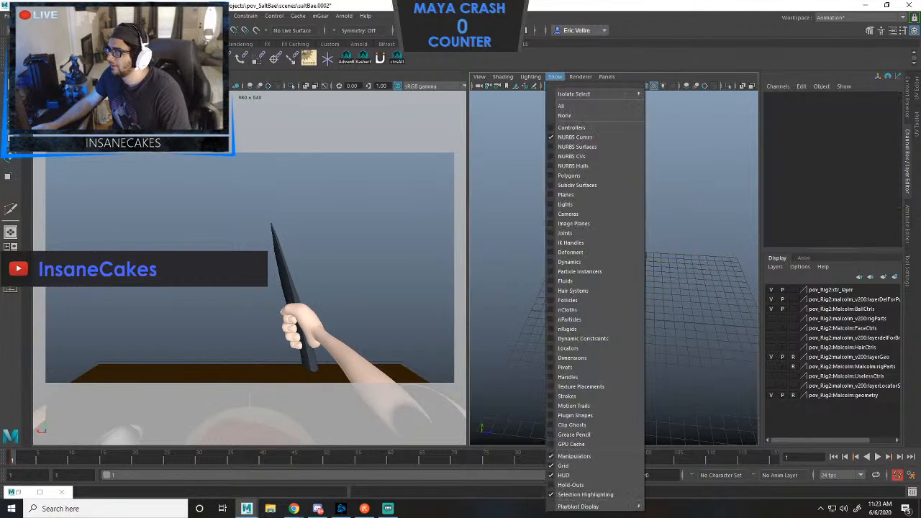
{"action": "left_click", "coordinate": [569, 176]}
{"action": "left_click", "coordinate": [555, 77]}
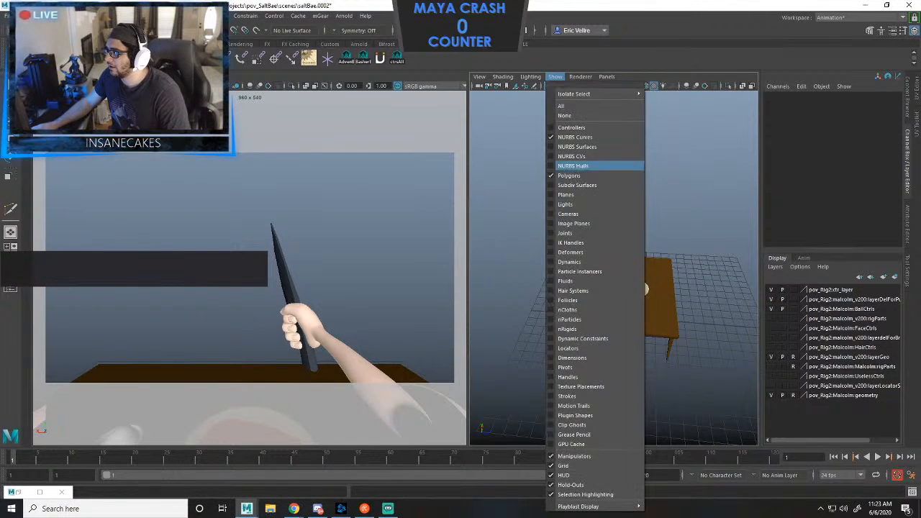
{"action": "left_click", "coordinate": [569, 213]}
Select all the rig controls in the ctrlAll set and set a keyframe on them at frame 1.
{"action": "right_click_drag", "start_coordinate": [583, 237], "coordinate": [662, 252], "text": "alt"}
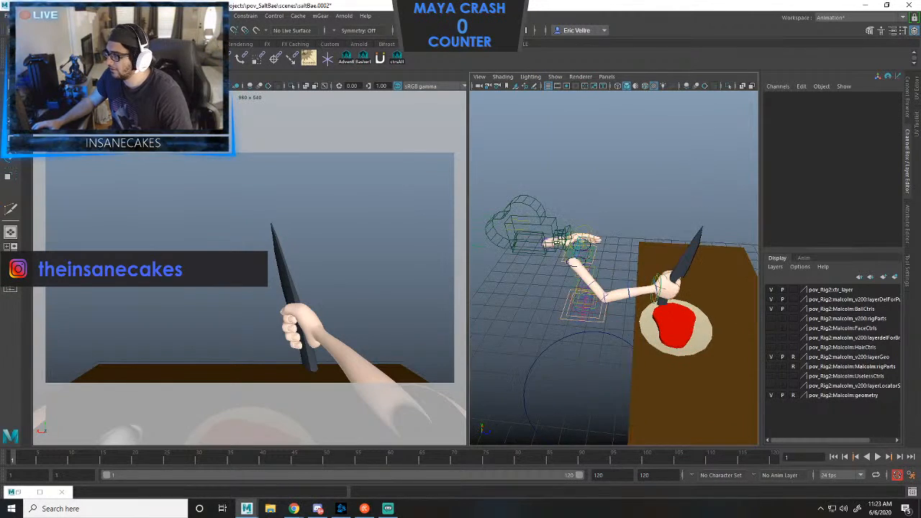
{"action": "left_click_drag", "start_coordinate": [662, 251], "coordinate": [648, 226], "text": "alt"}
{"action": "middle_click_drag", "start_coordinate": [633, 245], "coordinate": [651, 246], "text": "alt"}
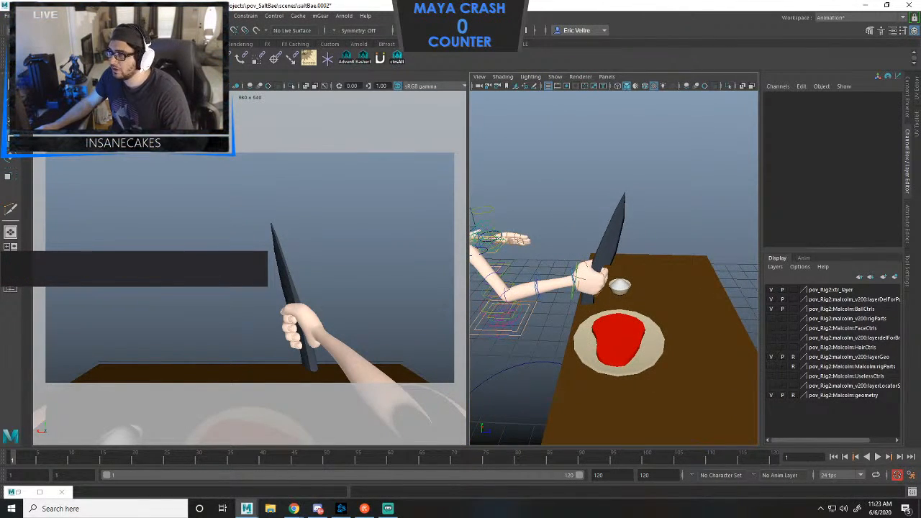
{"action": "left_click", "coordinate": [484, 216]}
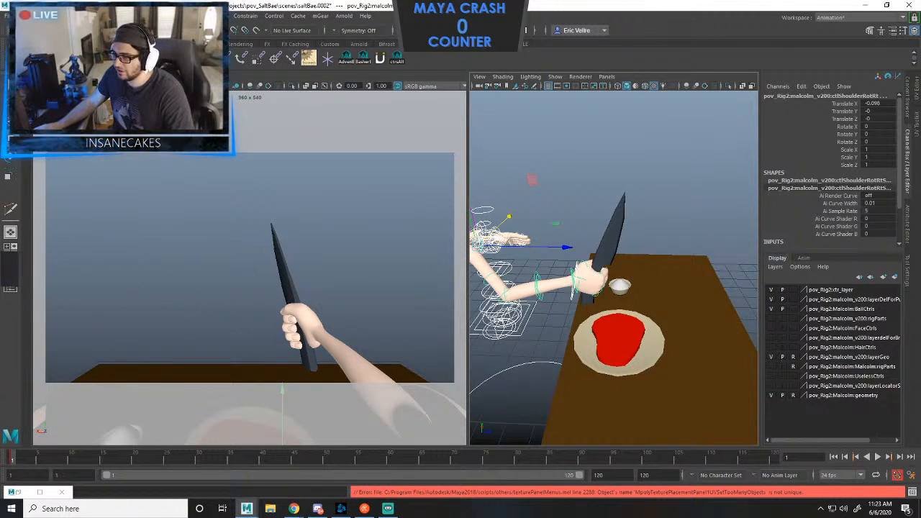
{"action": "key", "text": "s"}
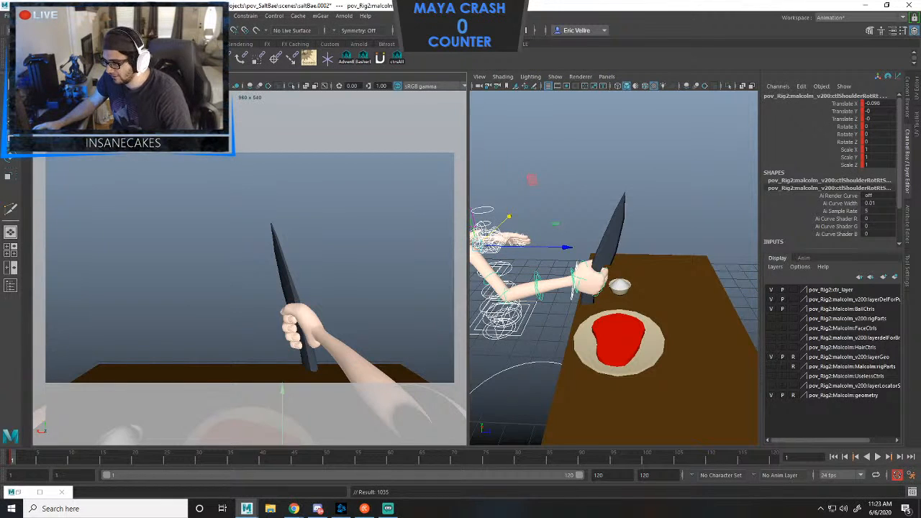
At frame 5, raise ctlArmIkRt to about 2.041 in Translate Y and rotate it to about -142.013, 43.57, -8.918.
{"action": "left_click", "coordinate": [576, 296]}
{"action": "left_click", "coordinate": [574, 282]}
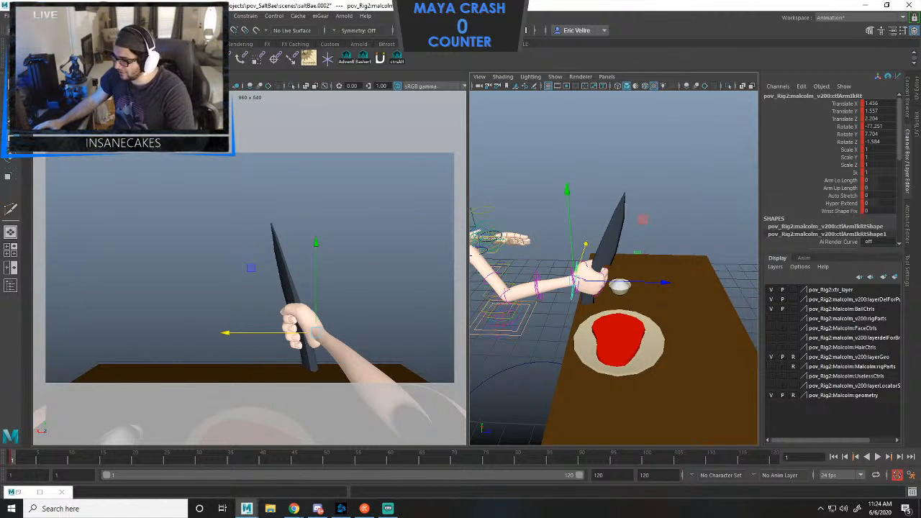
{"action": "left_click_drag", "start_coordinate": [669, 273], "coordinate": [636, 262], "text": "alt"}
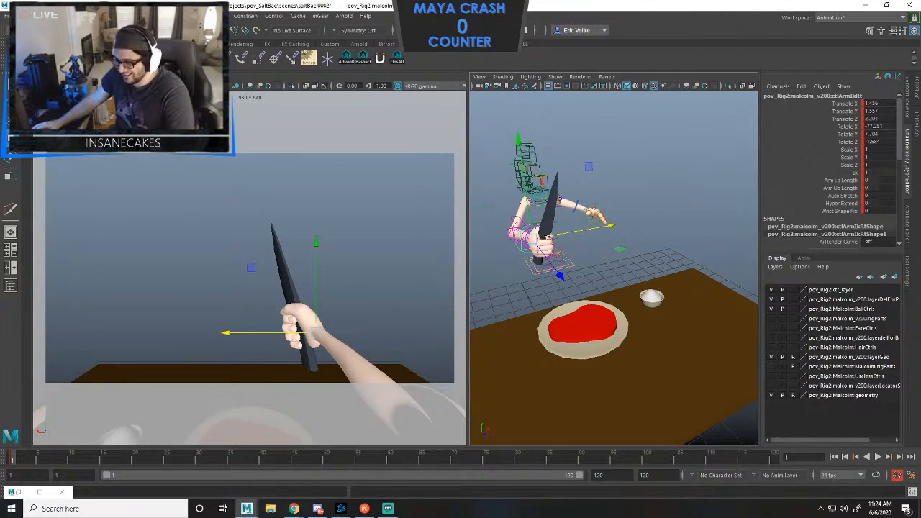
{"action": "left_click_drag", "start_coordinate": [600, 272], "coordinate": [633, 244], "text": "alt"}
{"action": "key", "text": "space"}
{"action": "key", "text": "space"}
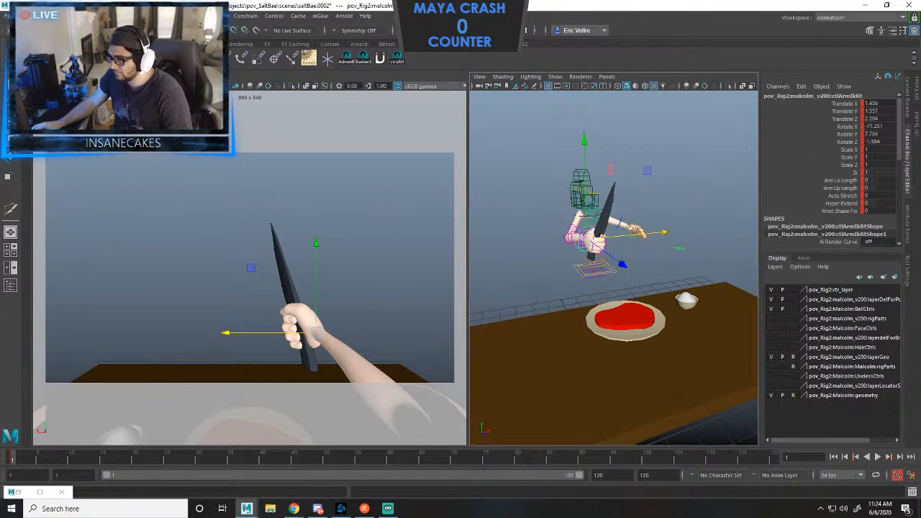
{"action": "left_click_drag", "start_coordinate": [468, 252], "coordinate": [447, 252]}
{"action": "left_click_drag", "start_coordinate": [619, 263], "coordinate": [570, 277], "text": "alt"}
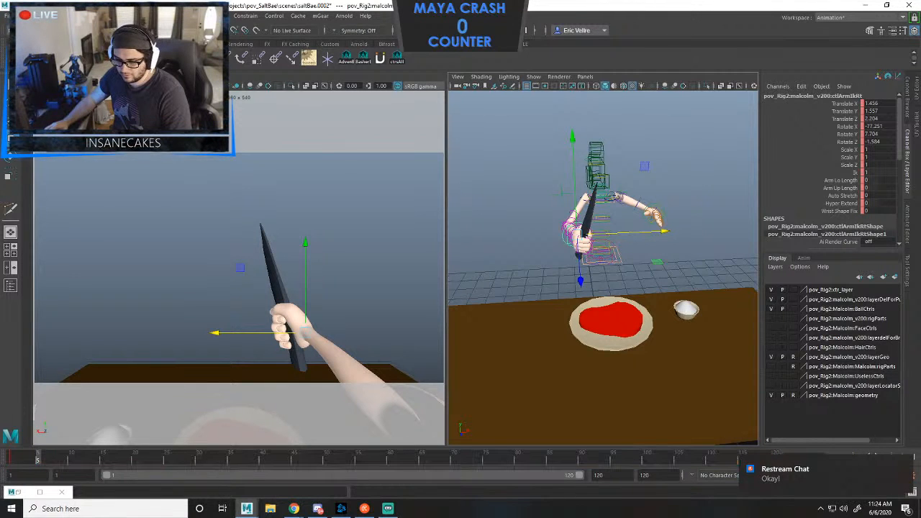
{"action": "left_click_drag", "start_coordinate": [573, 189], "coordinate": [595, 180]}
{"action": "key", "text": "e"}
{"action": "left_click_drag", "start_coordinate": [592, 184], "coordinate": [582, 166]}
{"action": "key", "text": "w"}
{"action": "scroll", "coordinate": [594, 215], "scroll_direction": "down", "scroll_amount": 5}
{"action": "middle_click_drag", "start_coordinate": [594, 216], "coordinate": [594, 242], "text": "alt"}
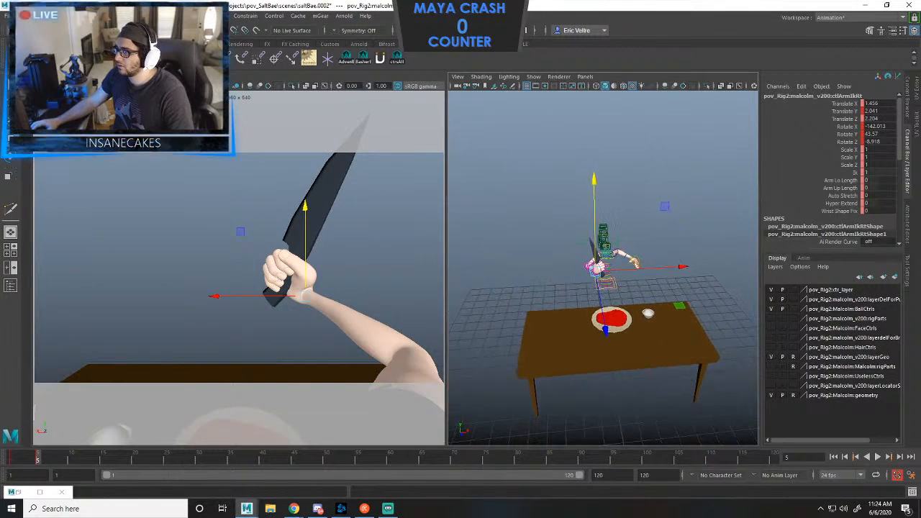
Raise the knife hand further and place the elbow control ctlArmPoleVectorRt at about 1.549, -2.196, -0.768.
{"action": "left_click_drag", "start_coordinate": [594, 184], "coordinate": [617, 171]}
{"action": "left_click", "coordinate": [567, 247]}
{"action": "left_click_drag", "start_coordinate": [561, 156], "coordinate": [562, 180]}
{"action": "left_click_drag", "start_coordinate": [647, 260], "coordinate": [626, 260]}
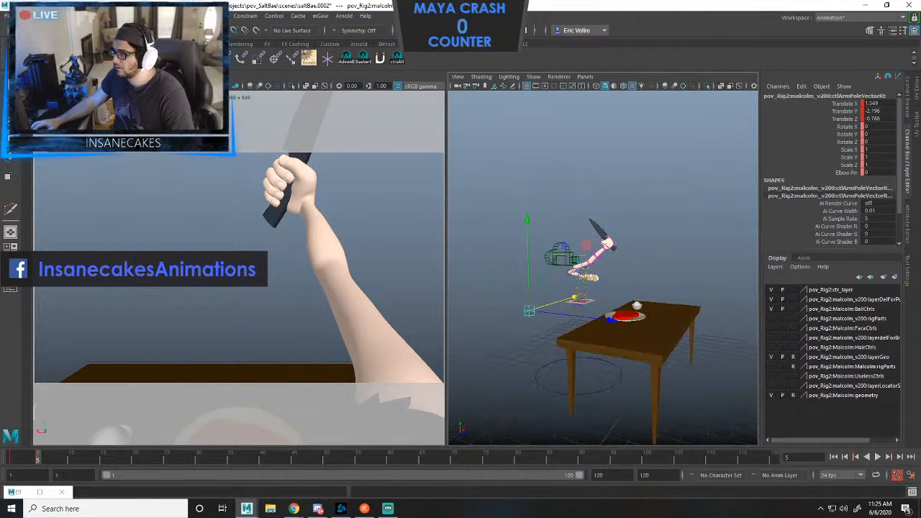
Lift the knife hand control ctlArmIkRt overhead, to about 1.456, 3.879, 1.501 in translation.
{"action": "scroll", "coordinate": [626, 261], "scroll_direction": "up", "scroll_amount": 5}
{"action": "left_click", "coordinate": [611, 188]}
{"action": "left_click_drag", "start_coordinate": [612, 108], "coordinate": [611, 93]}
{"action": "left_click_drag", "start_coordinate": [648, 173], "coordinate": [615, 168], "text": "alt"}
{"action": "left_click_drag", "start_coordinate": [715, 177], "coordinate": [674, 177]}
{"action": "left_click_drag", "start_coordinate": [583, 108], "coordinate": [582, 93]}
{"action": "left_click_drag", "start_coordinate": [590, 122], "coordinate": [616, 120], "text": "alt"}
{"action": "middle_click_drag", "start_coordinate": [616, 137], "coordinate": [652, 169], "text": "alt"}
{"action": "right_click_drag", "start_coordinate": [652, 169], "coordinate": [561, 173], "text": "alt"}
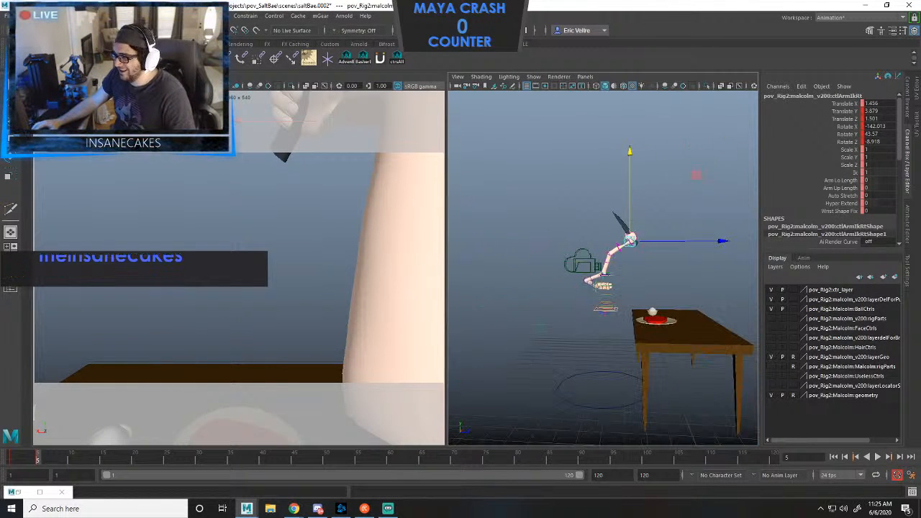
Swing the raised arm's elbow outward by moving ctlArmPoleVectorRt to about -5.41, -2.196, 7.833.
{"action": "left_click", "coordinate": [538, 324]}
{"action": "left_click_drag", "start_coordinate": [547, 317], "coordinate": [503, 331], "text": "alt"}
{"action": "left_click_drag", "start_coordinate": [575, 293], "coordinate": [508, 331]}
{"action": "left_click_drag", "start_coordinate": [556, 375], "coordinate": [586, 389]}
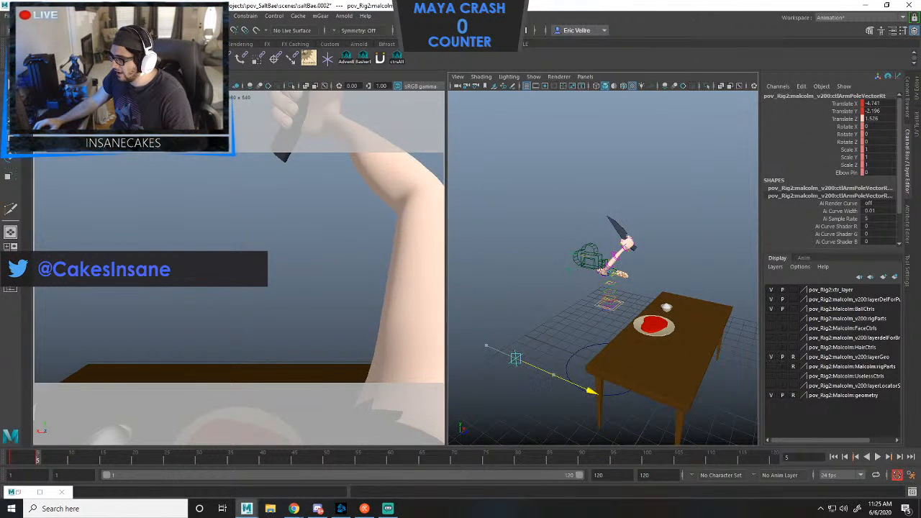
{"action": "left_click_drag", "start_coordinate": [572, 322], "coordinate": [637, 311]}
{"action": "left_click_drag", "start_coordinate": [650, 384], "coordinate": [713, 383]}
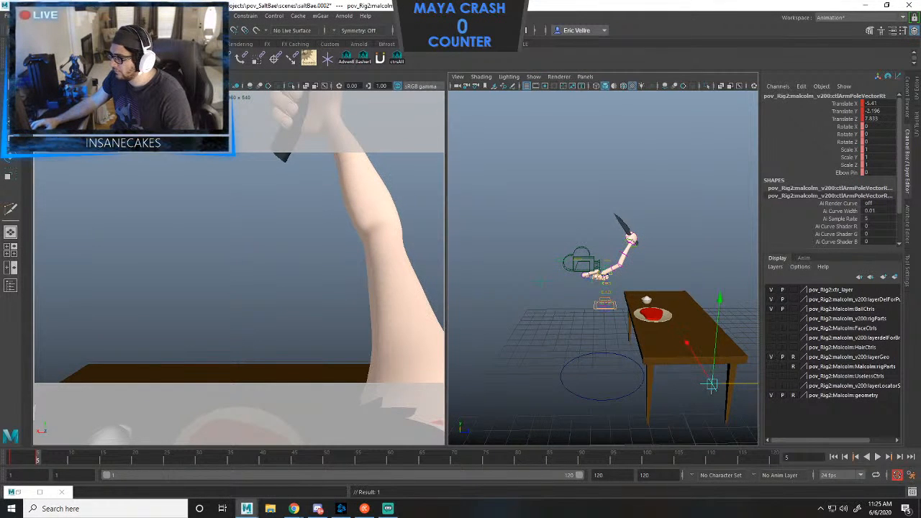
Rotate the raised knife hand control ctlArmIkRt to about -68.965, 55.757, 47.516.
{"action": "scroll", "coordinate": [712, 383], "scroll_direction": "up", "scroll_amount": 3}
{"action": "left_click", "coordinate": [674, 209]}
{"action": "key", "text": "e"}
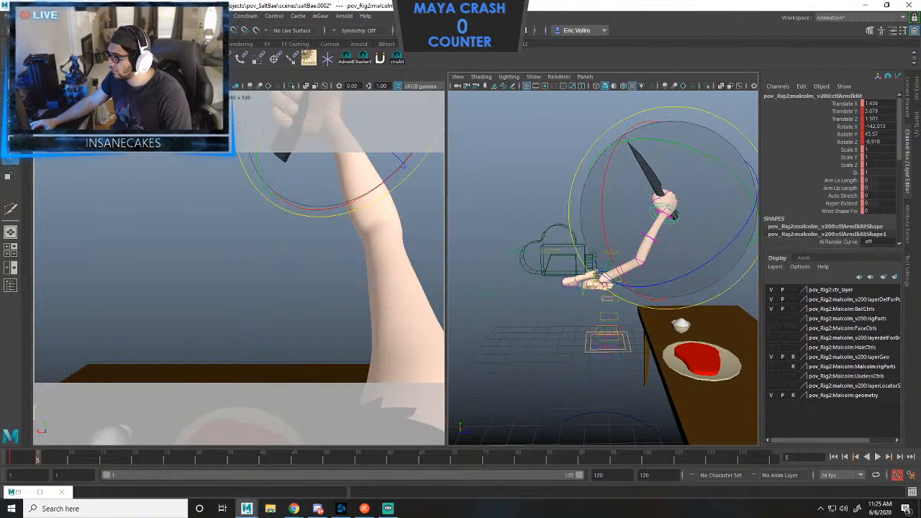
{"action": "left_click_drag", "start_coordinate": [673, 207], "coordinate": [725, 207]}
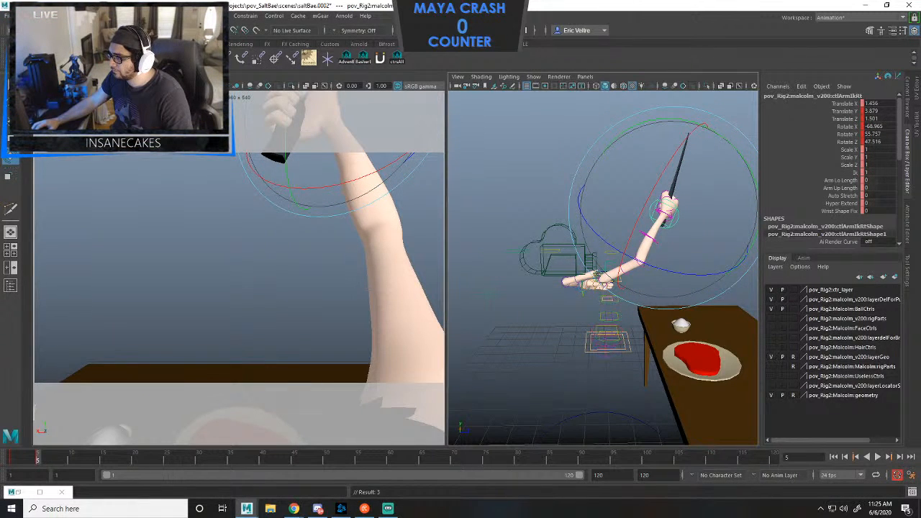
Try rotating the head control ctlHeadOrient to about -6.32 in Rotate X, and undo the rotation.
{"action": "left_click", "coordinate": [554, 249]}
{"action": "key", "text": "f"}
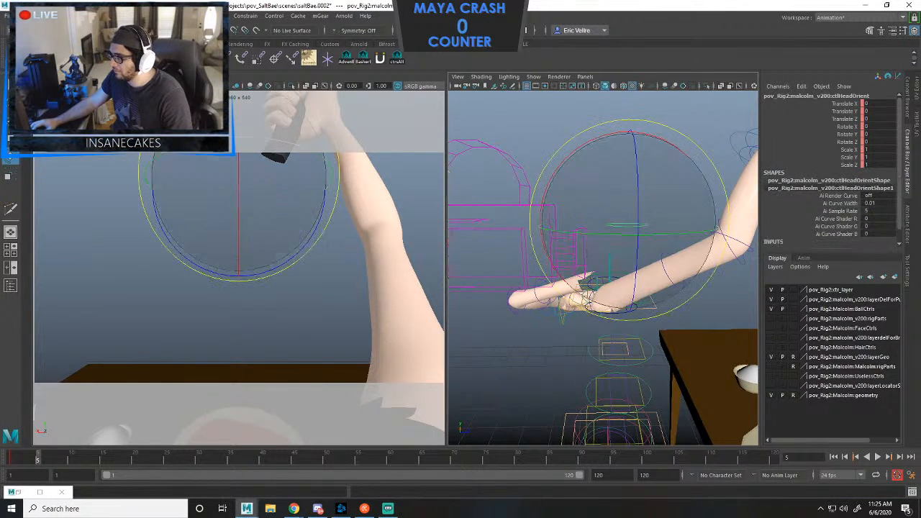
{"action": "left_click_drag", "start_coordinate": [631, 133], "coordinate": [619, 133]}
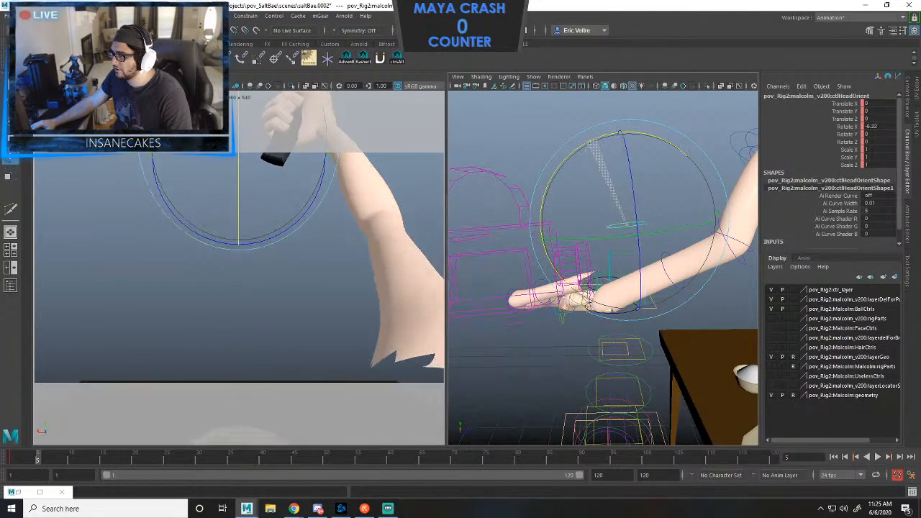
{"action": "key", "text": "ctrl+z"}
{"action": "key", "text": "ctrl+z"}
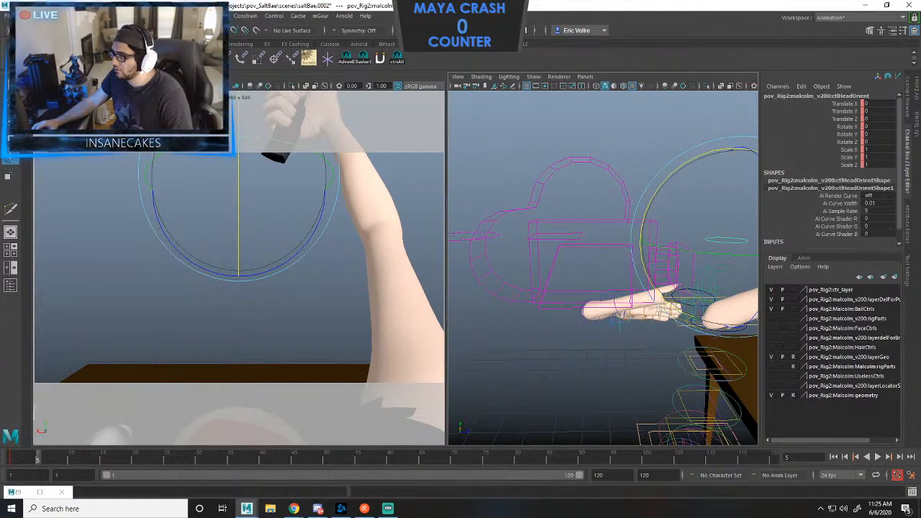
Undo the trial rotation of the head control ctlHead.
{"action": "key", "text": "ctrl+z"}
{"action": "key", "text": "ctrl+z"}
{"action": "key", "text": "ctrl+z"}
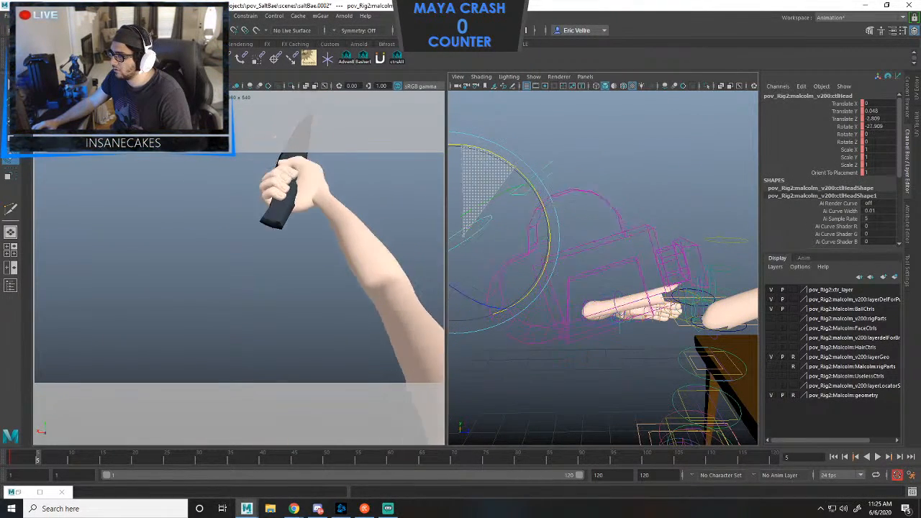
{"action": "key", "text": "ctrl+z"}
{"action": "key", "text": "ctrl+z"}
{"action": "key", "text": "ctrl+z"}
{"action": "key", "text": "ctrl+z"}
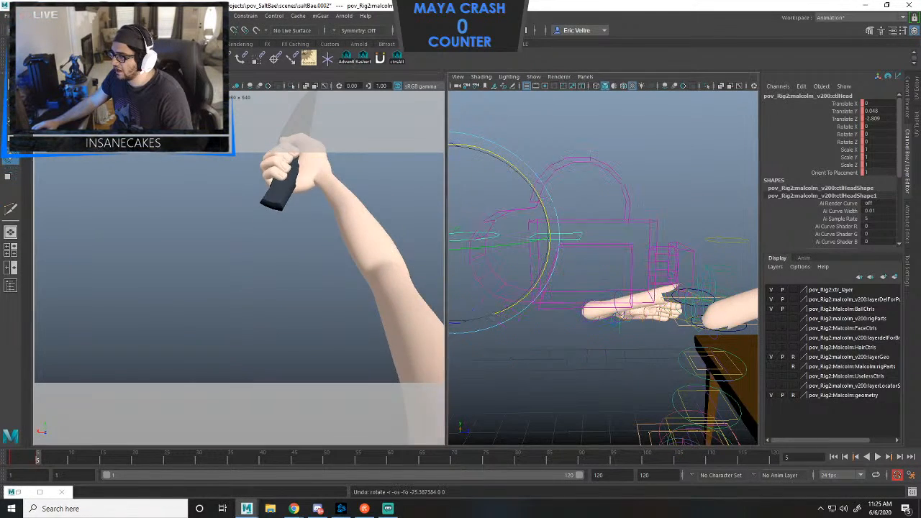
Tilt the head control at frame 5 to a Rotate X of about -22.6.
{"action": "left_click_drag", "start_coordinate": [518, 154], "coordinate": [472, 221]}
{"action": "scroll", "coordinate": [603, 266], "scroll_direction": "down", "scroll_amount": 5}
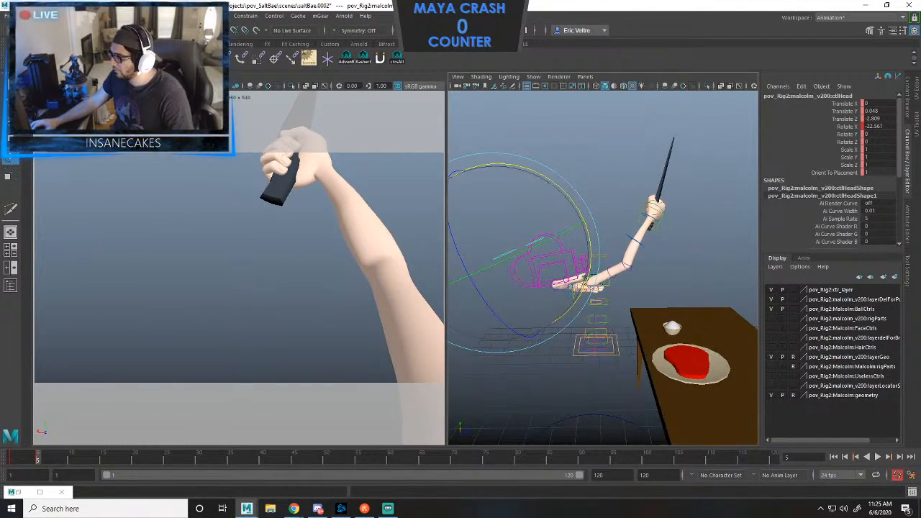
Move the right arm IK control to about 2.586 in Translate Y and 2.251 in Translate Z so the whole knife is in frame.
{"action": "key", "text": "ctrl+z"}
{"action": "key", "text": "ctrl+z"}
{"action": "key", "text": "ctrl+z"}
{"action": "key", "text": "ctrl+z"}
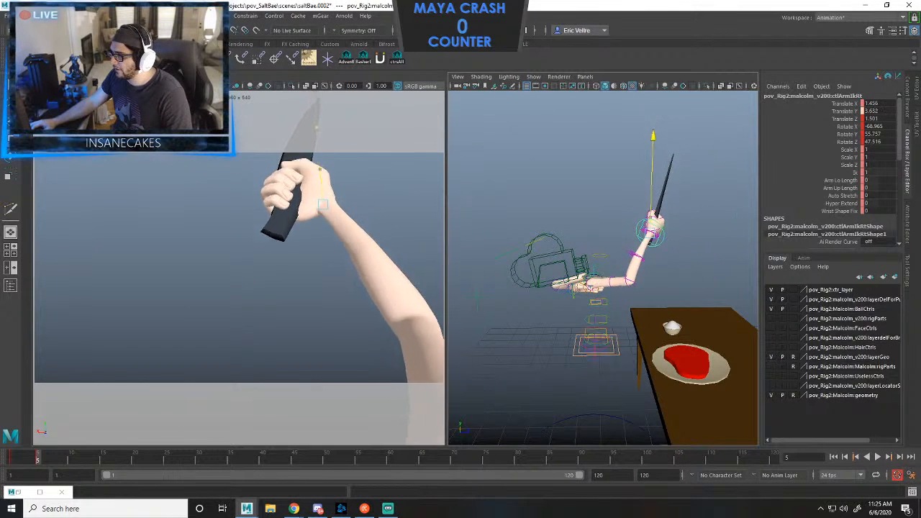
{"action": "key", "text": "ctrl+z"}
{"action": "key", "text": "ctrl+z"}
{"action": "key", "text": "ctrl+z"}
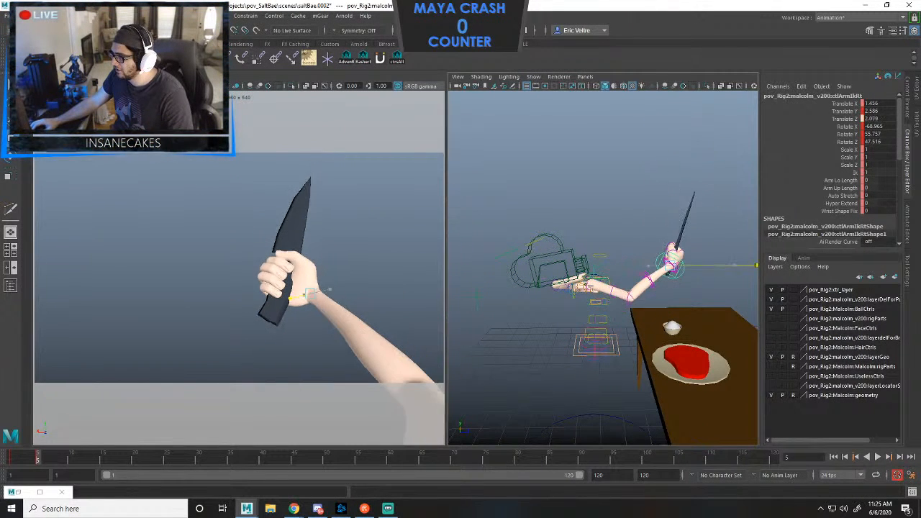
{"action": "key", "text": "ctrl+z"}
{"action": "key", "text": "ctrl+z"}
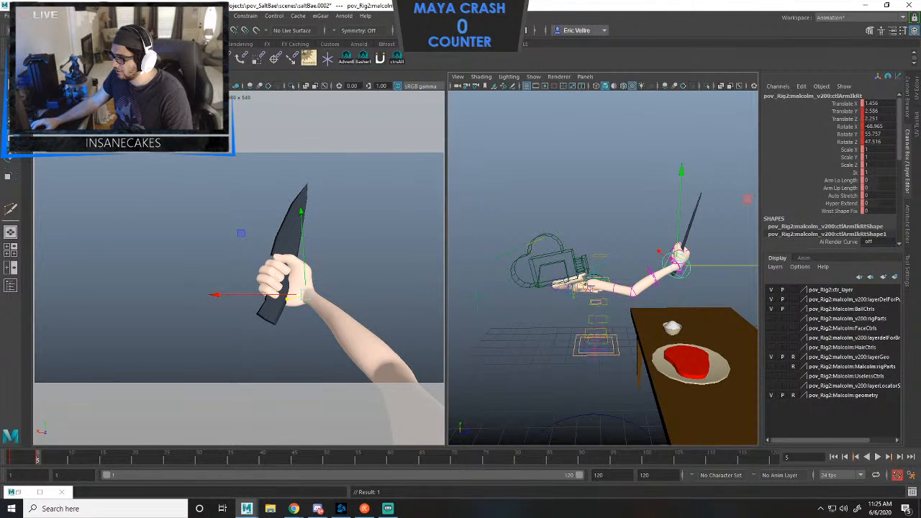
Rotate the right arm IK control to about -100.9, 28.9, 23.2 in X, Y, Z and raise it to about 2.789 in Translate Y.
{"action": "key", "text": "e"}
{"action": "key", "text": "ctrl+z"}
{"action": "key", "text": "ctrl+z"}
{"action": "key", "text": "ctrl+z"}
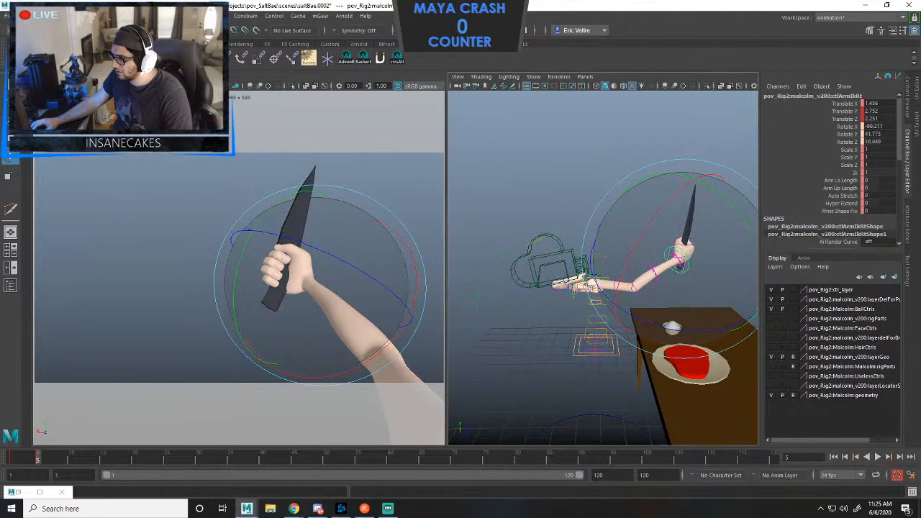
{"action": "key", "text": "w"}
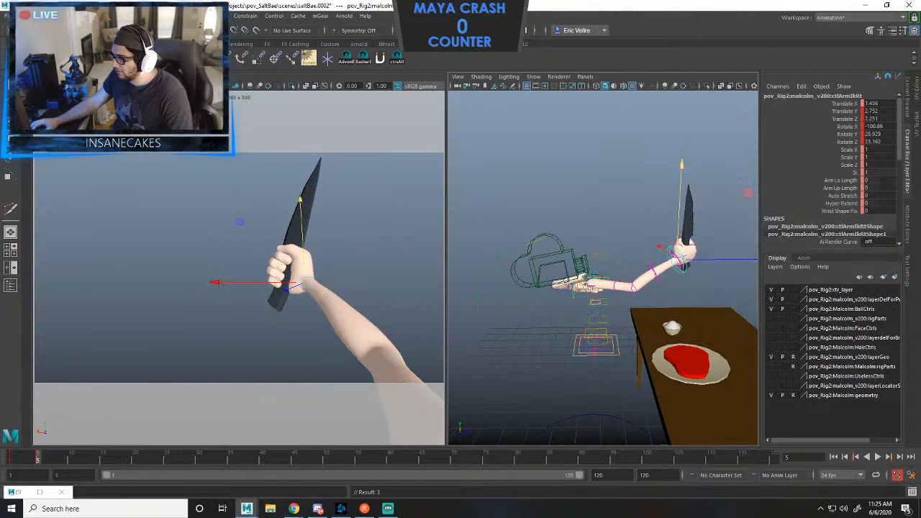
{"action": "key", "text": "ctrl+z"}
{"action": "key", "text": "ctrl+z"}
{"action": "key", "text": "ctrl+z"}
{"action": "key", "text": "ctrl+z"}
{"action": "key", "text": "ctrl+z"}
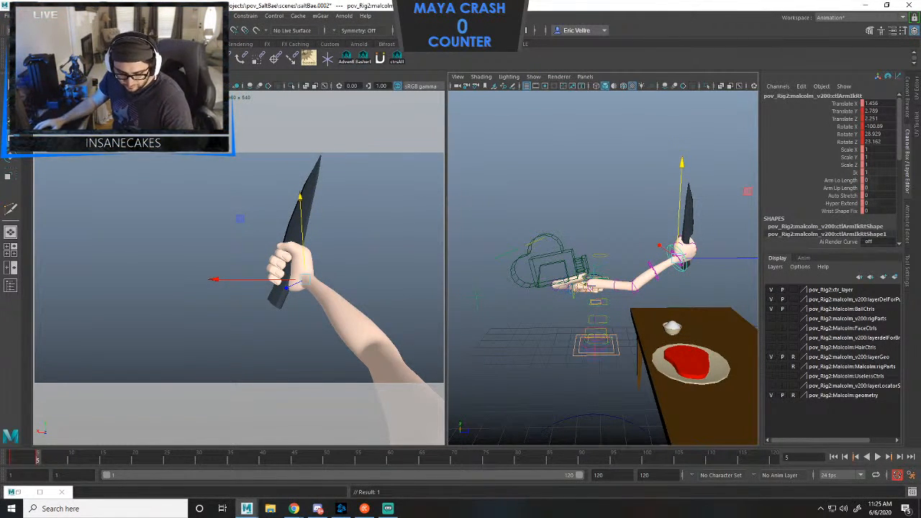
Examine the raised knife pose relative to the steak and table from several angles, and compare it with the pose at frame 1.
{"action": "left_click_drag", "start_coordinate": [604, 274], "coordinate": [522, 388], "text": "alt"}
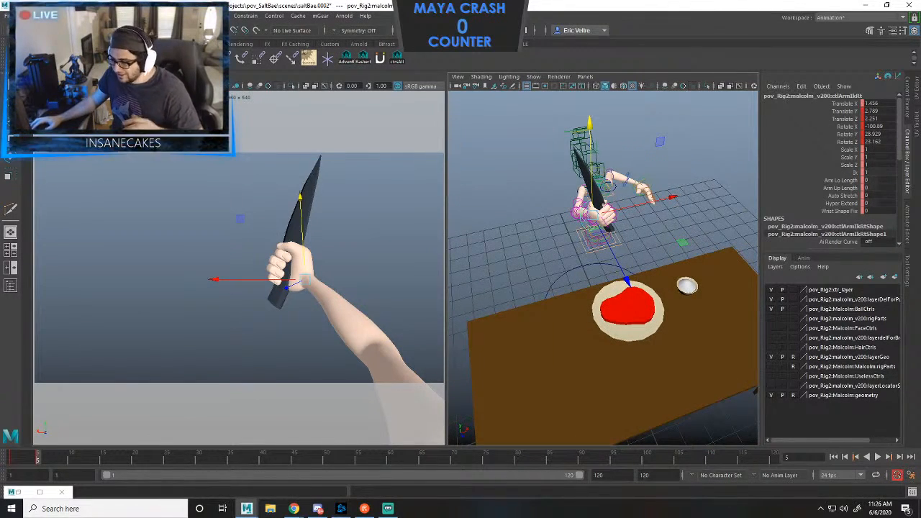
{"action": "left_click", "coordinate": [626, 306]}
{"action": "key", "text": "f"}
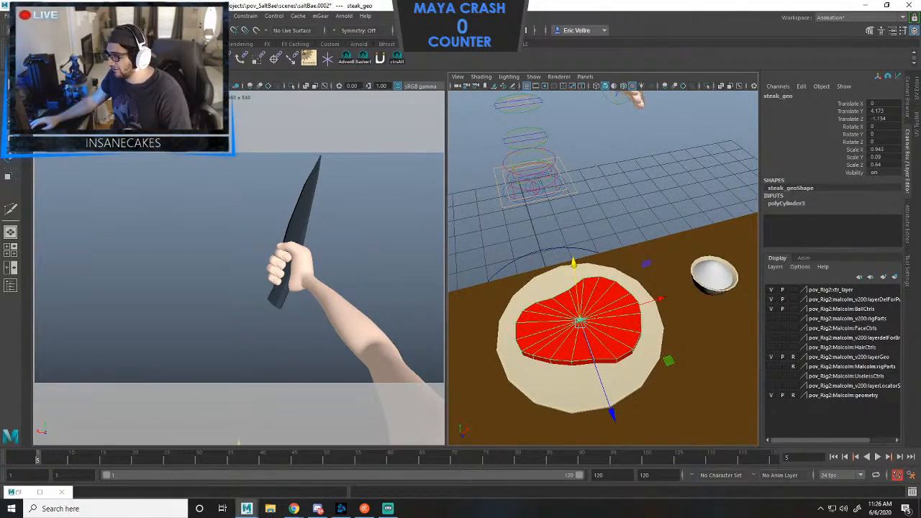
{"action": "left_click_drag", "start_coordinate": [603, 267], "coordinate": [561, 316], "text": "alt"}
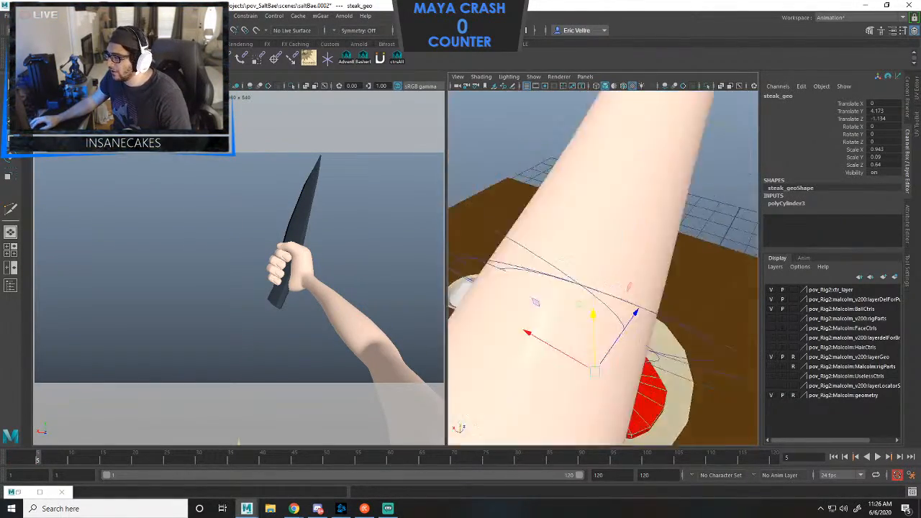
{"action": "key", "text": "a"}
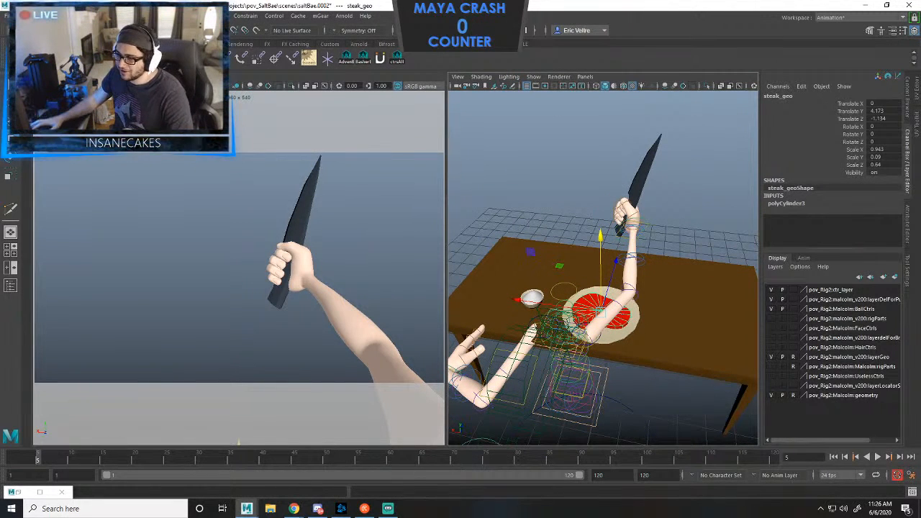
{"action": "left_click", "coordinate": [630, 229]}
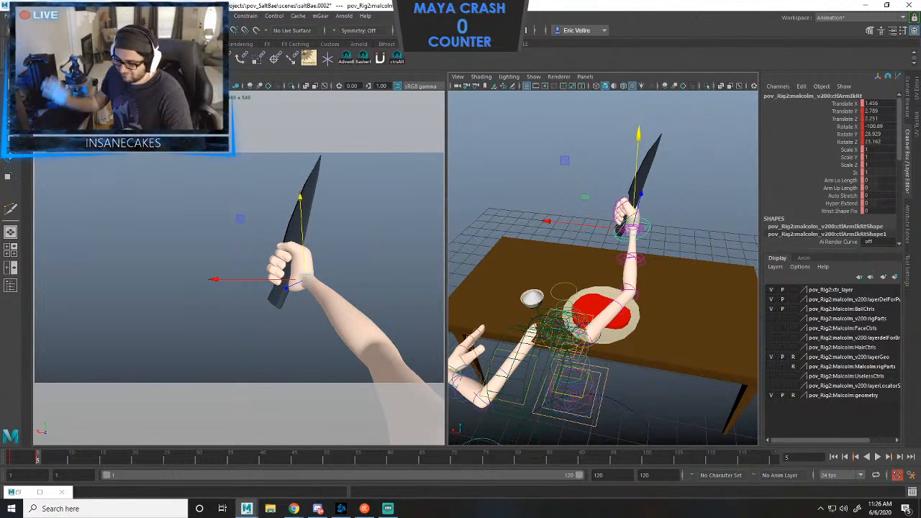
{"action": "left_click_drag", "start_coordinate": [604, 288], "coordinate": [712, 277], "text": "alt"}
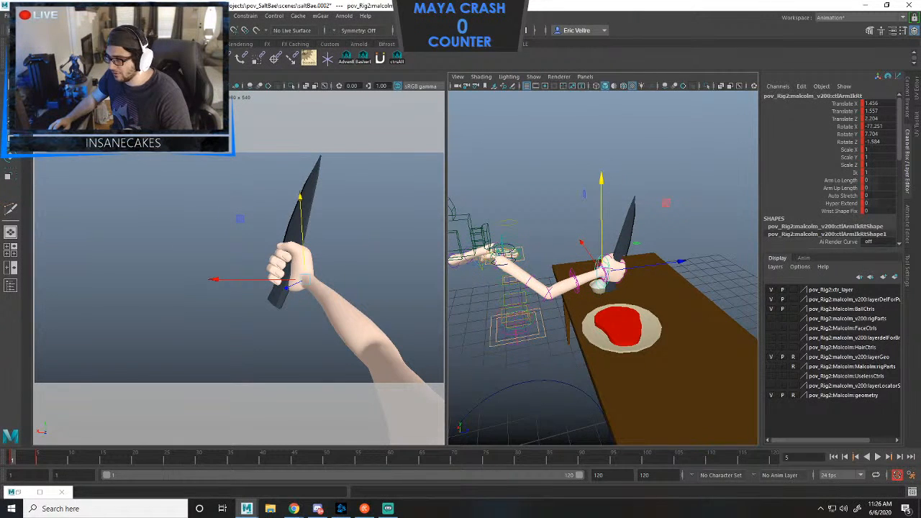
{"action": "key", "text": "."}
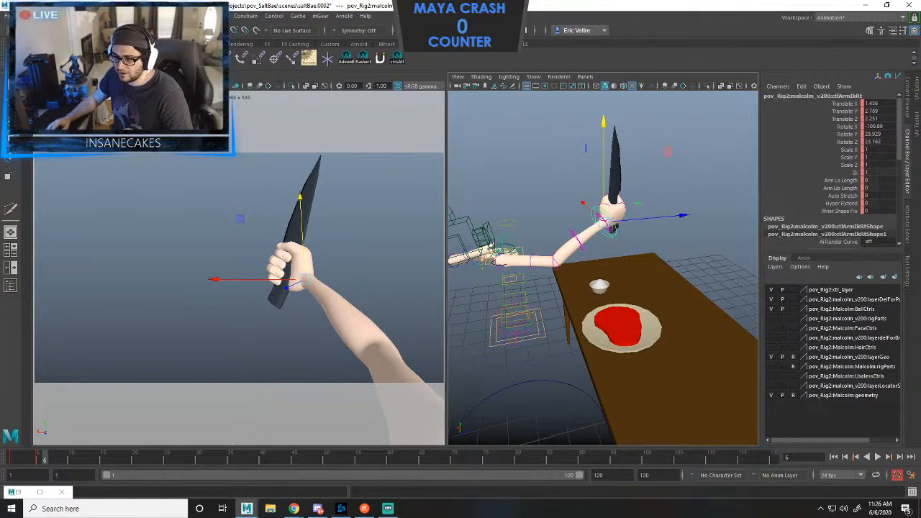
{"action": "key", "text": "alt+comma"}
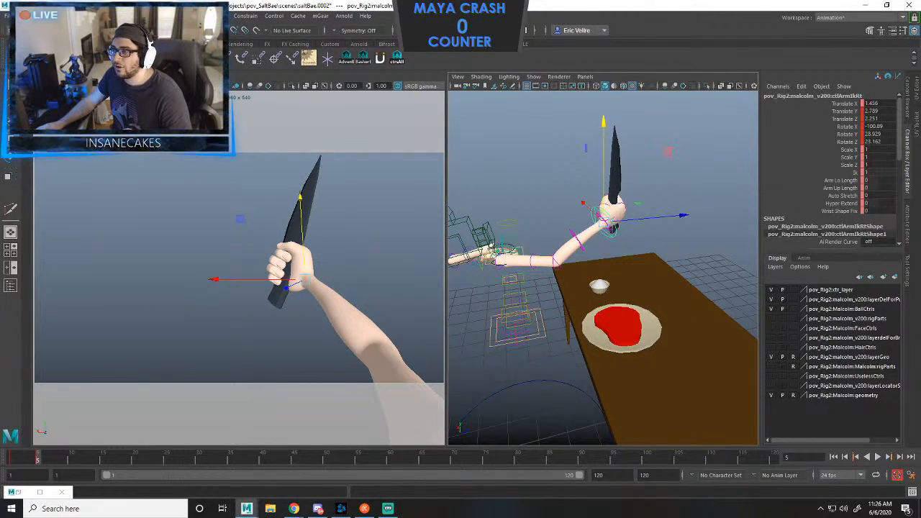
Set the keys of all rig controls to stepped tangents in the Graph Editor, leaving only the viewports open.
{"action": "left_click", "coordinate": [397, 59]}
{"action": "left_click", "coordinate": [115, 16]}
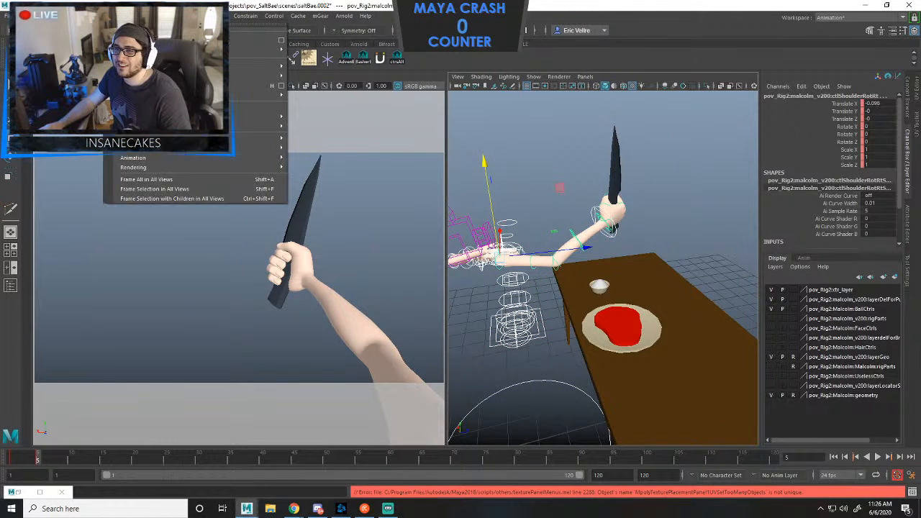
{"action": "left_click", "coordinate": [26, 53]}
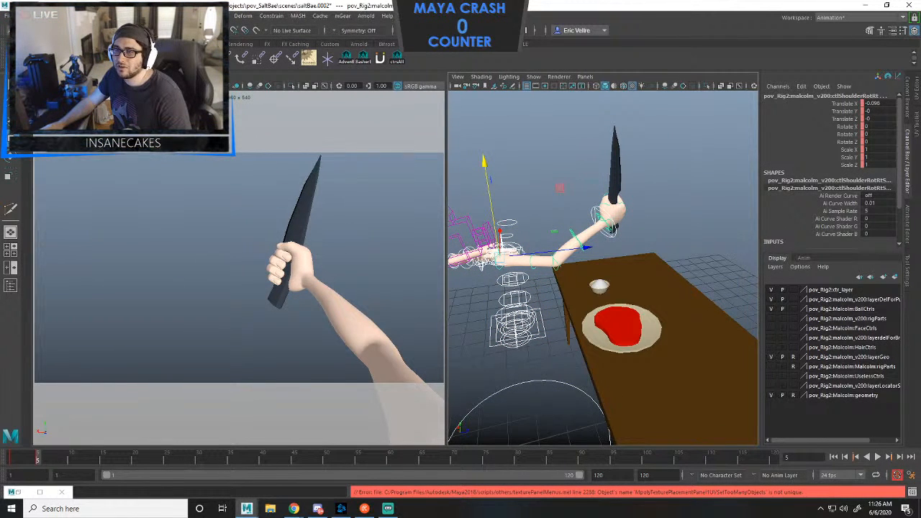
{"action": "mouse_move", "coordinate": [189, 78]}
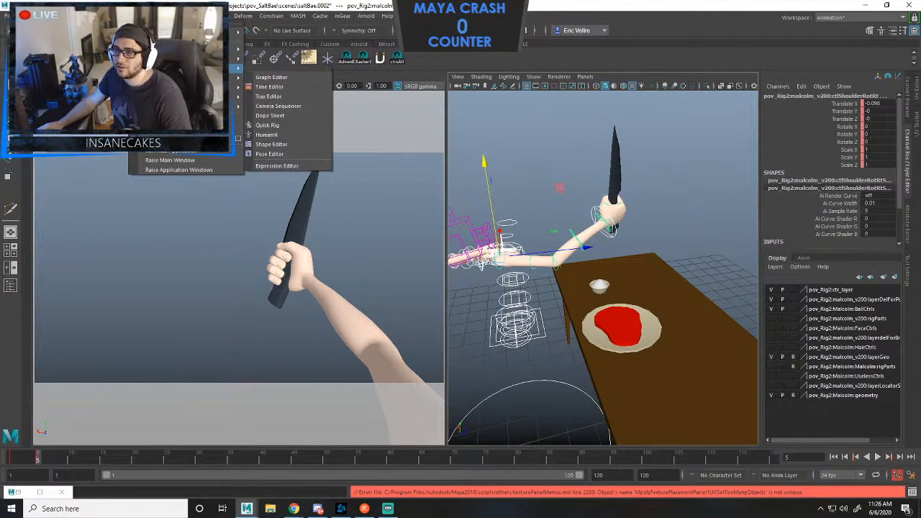
{"action": "left_click", "coordinate": [273, 77]}
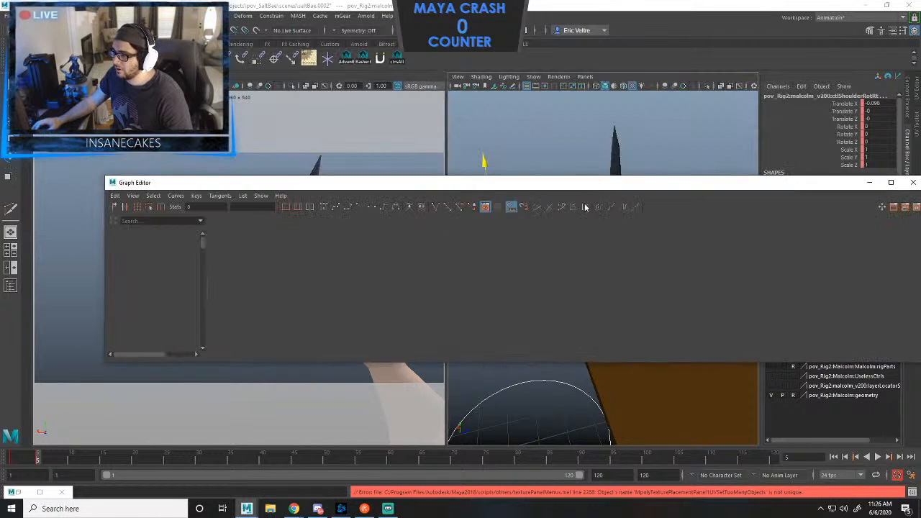
{"action": "key", "text": "f"}
{"action": "left_click_drag", "start_coordinate": [443, 288], "coordinate": [627, 366]}
{"action": "left_click", "coordinate": [337, 244]}
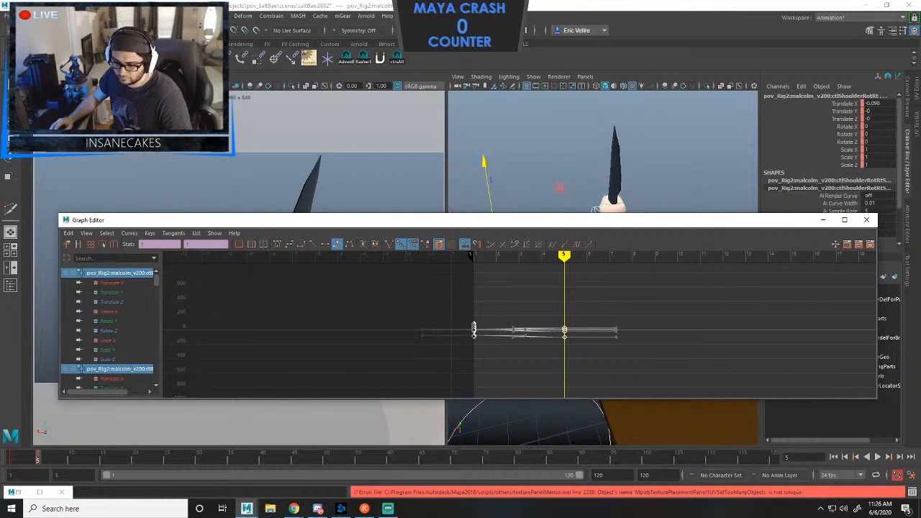
{"action": "left_click", "coordinate": [823, 220]}
{"action": "left_click", "coordinate": [17, 492]}
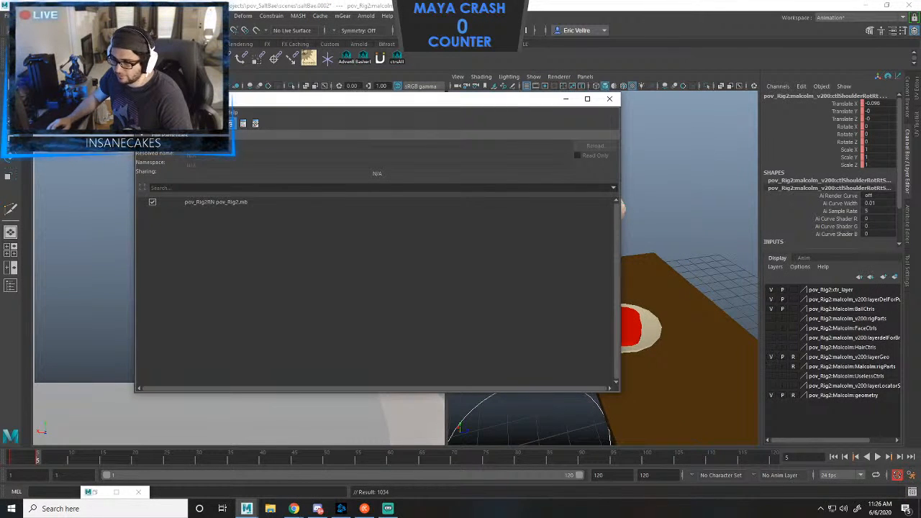
{"action": "left_click", "coordinate": [609, 99]}
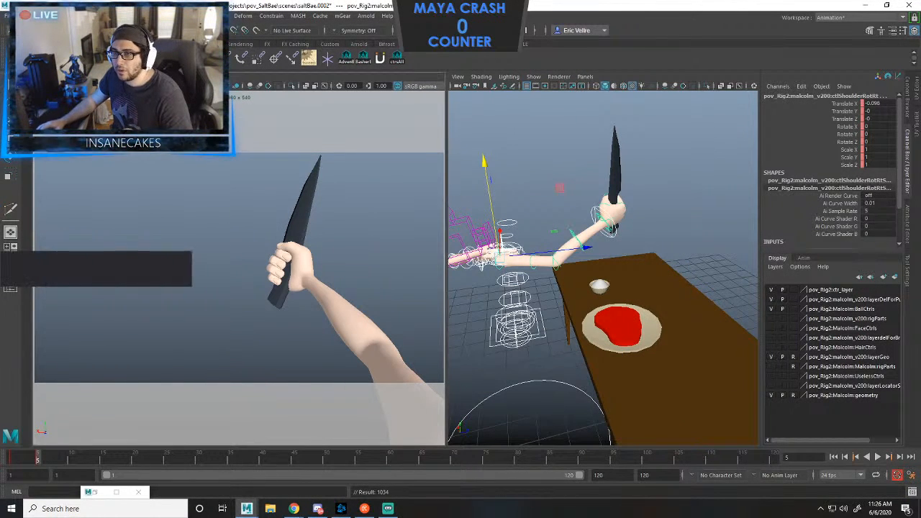
Save the scene as the incremental version saltBae.0003, accepting the student version notice.
{"action": "left_click", "coordinate": [7, 16]}
{"action": "left_click", "coordinate": [36, 52]}
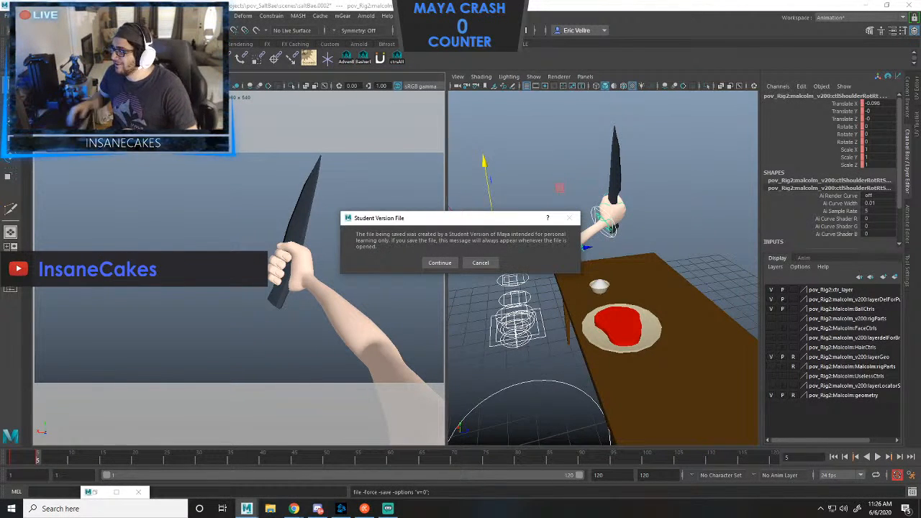
{"action": "left_click", "coordinate": [440, 263]}
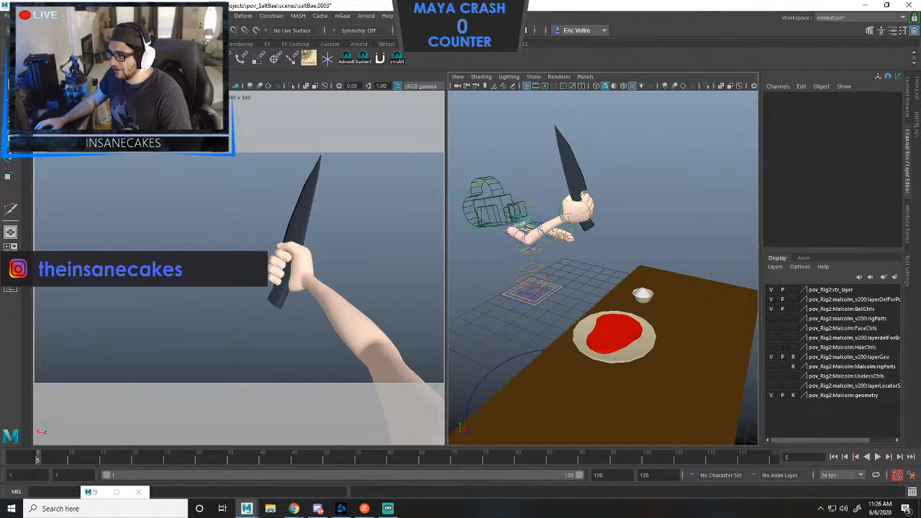
Key all rig controls at frame 5, check the neighbouring keys, and clear the selection.
{"action": "left_click", "coordinate": [396, 59]}
{"action": "key", "text": "s"}
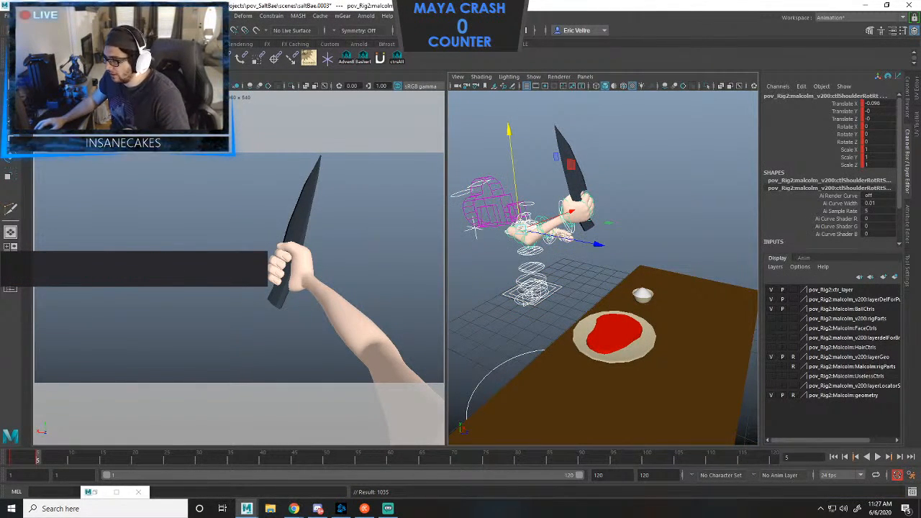
{"action": "left_click_drag", "start_coordinate": [554, 266], "coordinate": [612, 238], "text": "alt"}
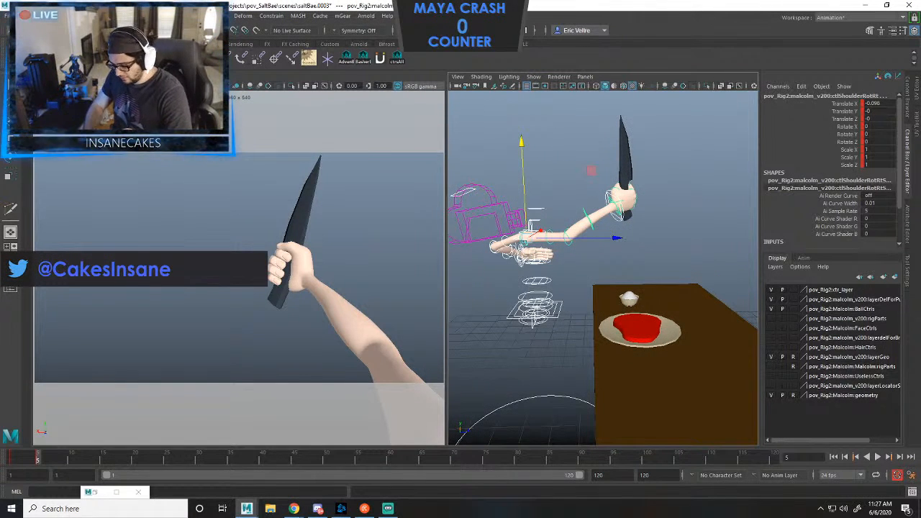
{"action": "key", "text": "comma"}
{"action": "key", "text": "period"}
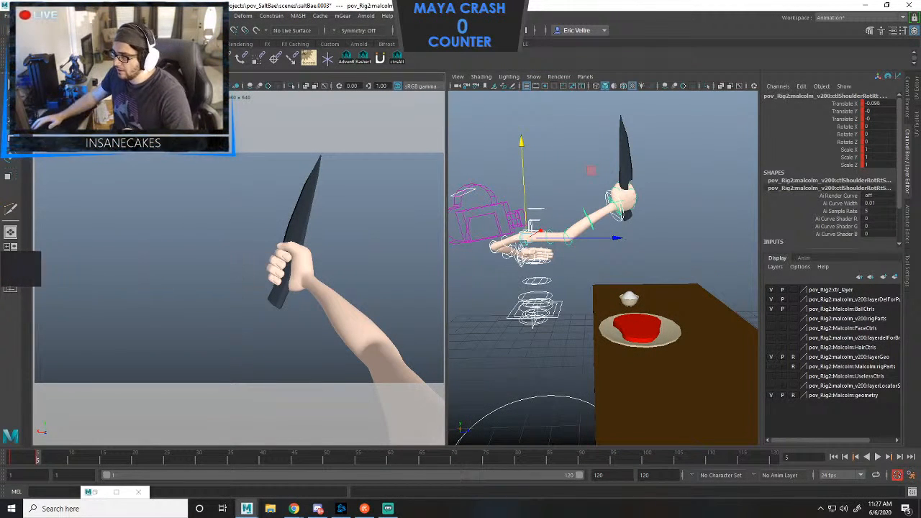
{"action": "left_click", "coordinate": [658, 241]}
{"action": "left_click_drag", "start_coordinate": [659, 241], "coordinate": [699, 253], "text": "alt"}
Try aiming the head control down at the steak, rotated to about 50, 18.7, 6.1, and moving it forward to about -0.92 in Translate Z.
{"action": "left_click", "coordinate": [538, 229]}
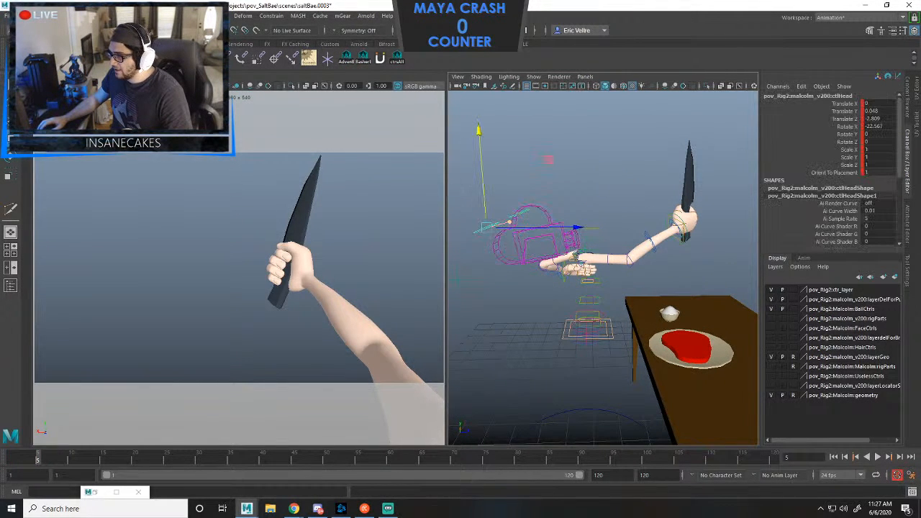
{"action": "key", "text": "e"}
{"action": "left_click_drag", "start_coordinate": [571, 215], "coordinate": [560, 244]}
{"action": "key", "text": "ctrl+z"}
{"action": "key", "text": "ctrl+z"}
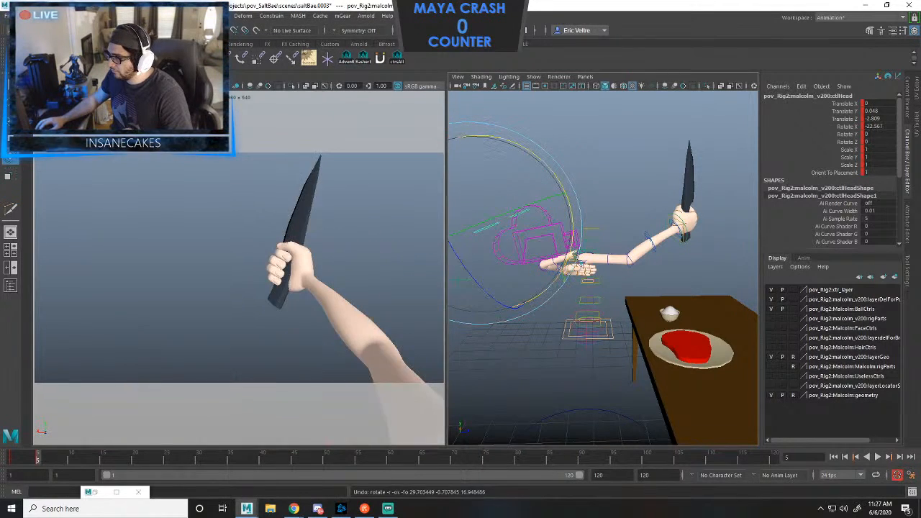
{"action": "left_click_drag", "start_coordinate": [531, 152], "coordinate": [570, 254]}
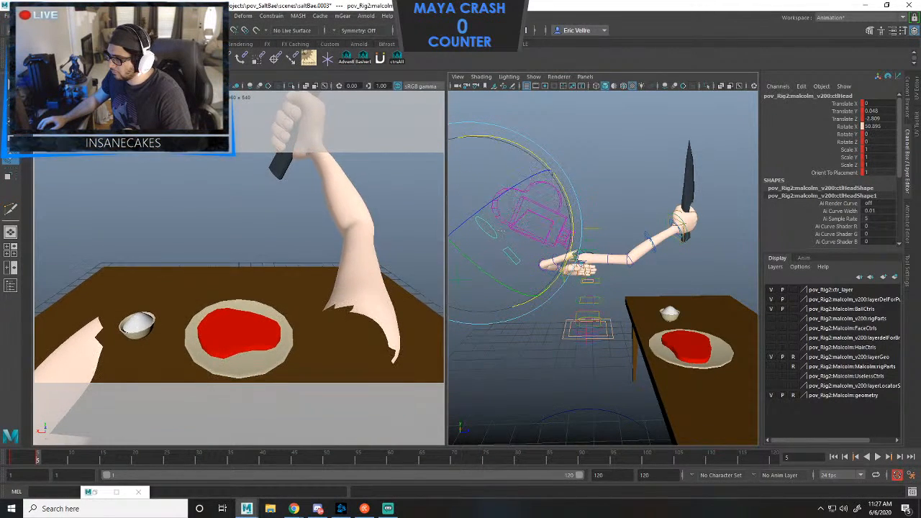
{"action": "left_click_drag", "start_coordinate": [534, 208], "coordinate": [643, 230]}
{"action": "key", "text": "w"}
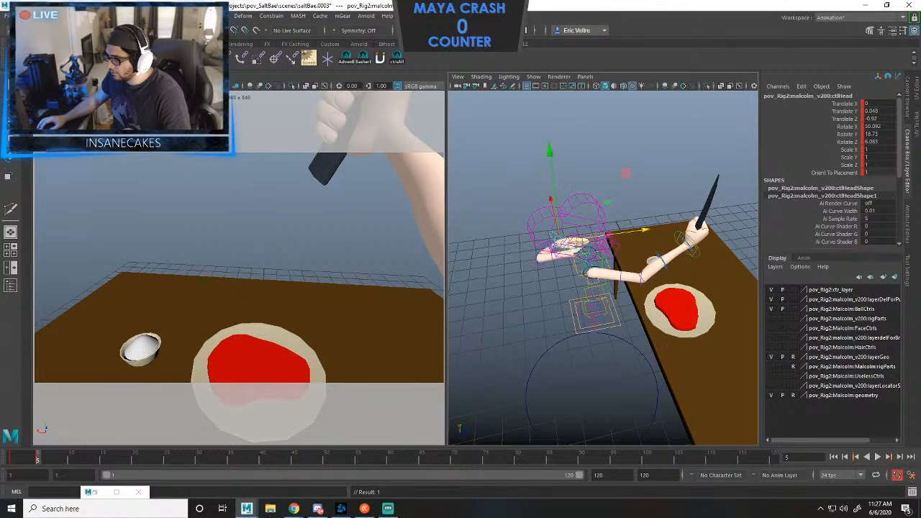
Undo the trial rotations and moves of the head control, keeping that control selected.
{"action": "key", "text": "ctrl+z"}
{"action": "key", "text": "ctrl+z"}
{"action": "key", "text": "ctrl+z"}
{"action": "key", "text": "ctrl+z"}
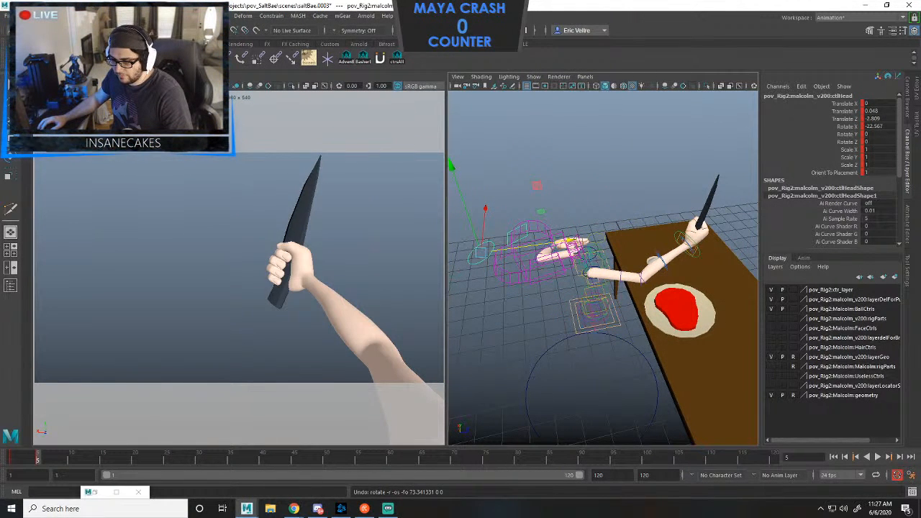
{"action": "key", "text": "ctrl+z"}
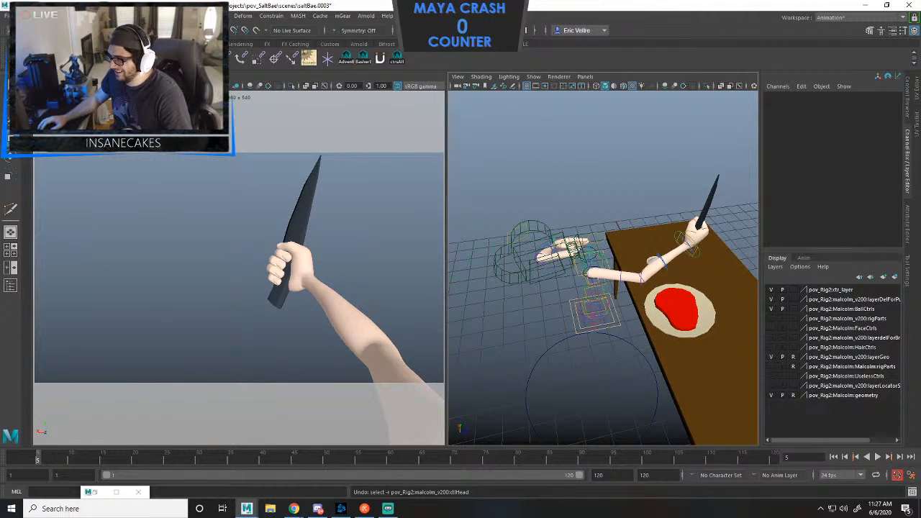
{"action": "key", "text": "ctrl+z"}
{"action": "key", "text": "ctrl+z"}
{"action": "key", "text": "ctrl+z"}
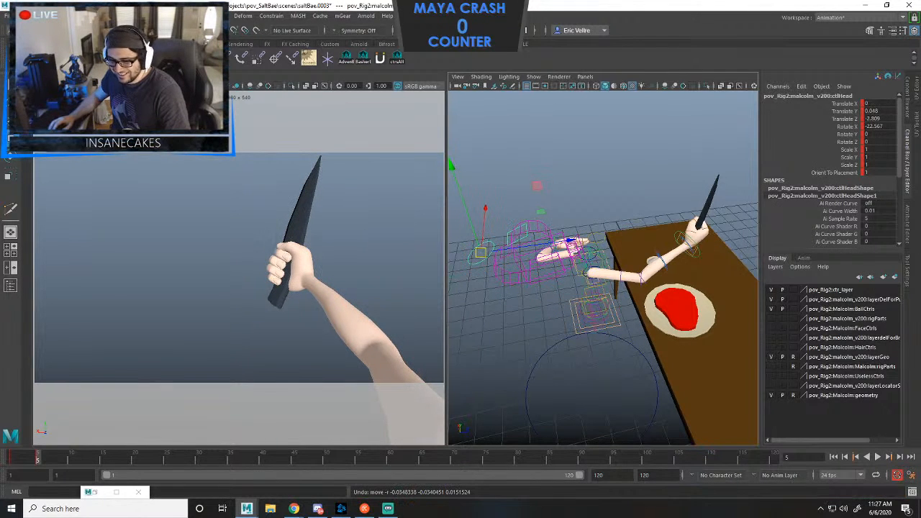
At frame 10, move the head control forward to about -0.39 in Translate Z and tilt it down toward the steak.
{"action": "left_click", "coordinate": [71, 458]}
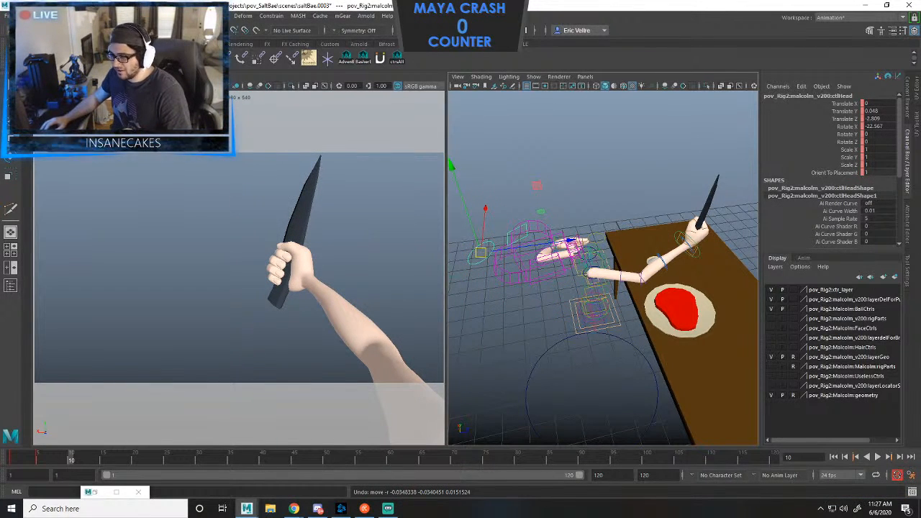
{"action": "left_click_drag", "start_coordinate": [571, 240], "coordinate": [667, 227]}
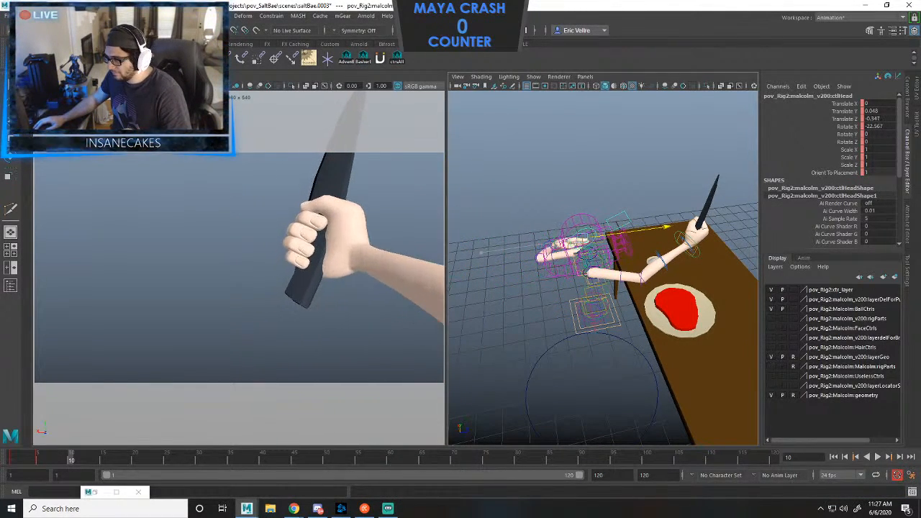
{"action": "key", "text": "e"}
{"action": "left_click_drag", "start_coordinate": [564, 153], "coordinate": [719, 226]}
{"action": "key", "text": "ctrl+z"}
{"action": "key", "text": "ctrl+z"}
{"action": "left_click_drag", "start_coordinate": [582, 267], "coordinate": [582, 236]}
{"action": "middle_click_drag", "start_coordinate": [603, 243], "coordinate": [597, 232], "text": "alt"}
{"action": "key", "text": "w"}
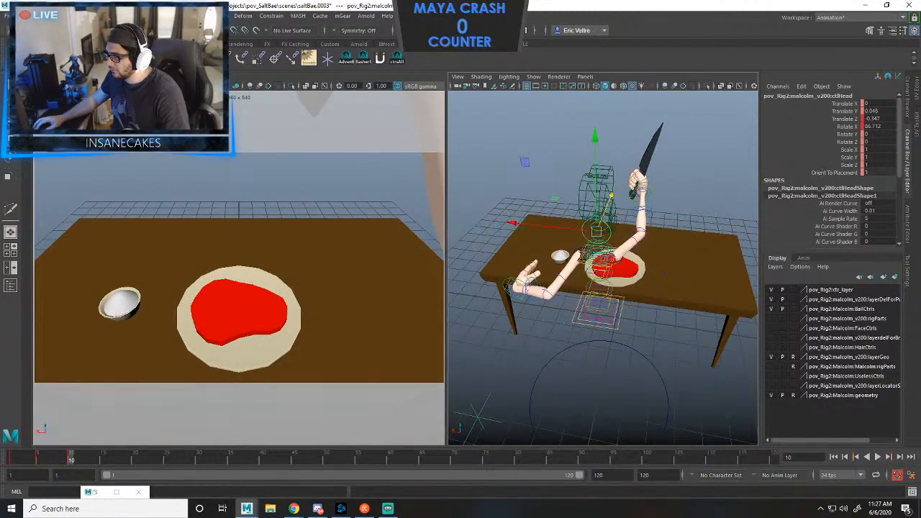
{"action": "mouse_move", "coordinate": [613, 194]}
{"action": "left_mouse_down"}
{"action": "mouse_move", "coordinate": [608, 204]}
{"action": "mouse_move", "coordinate": [611, 196]}
{"action": "left_mouse_up"}
Move the left arm IK control out over the table, to about -1.54 in Translate X and 2.24 in Translate Z.
{"action": "right_click_drag", "start_coordinate": [611, 197], "coordinate": [636, 209], "text": "alt"}
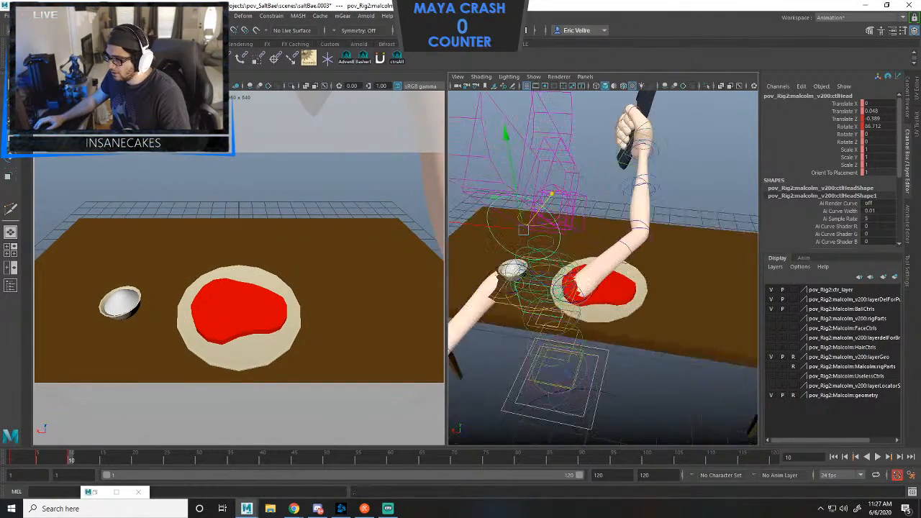
{"action": "left_click_drag", "start_coordinate": [636, 209], "coordinate": [705, 213], "text": "alt"}
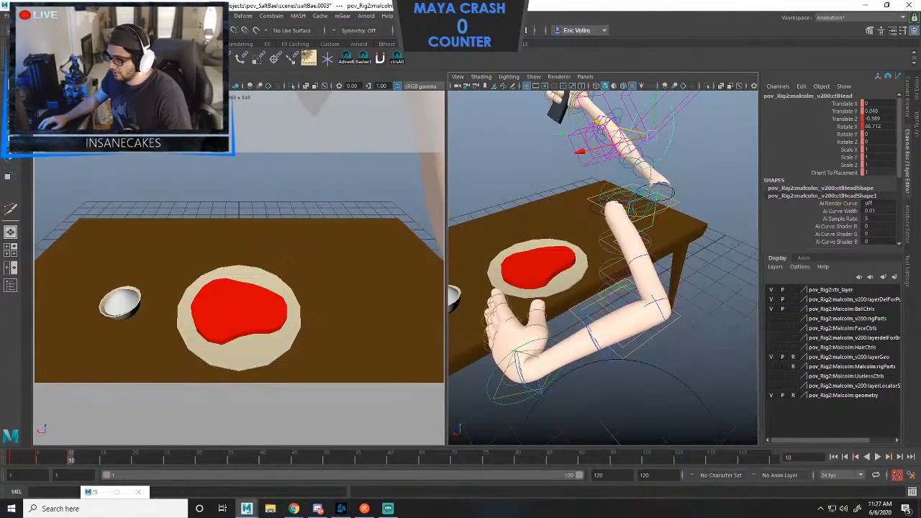
{"action": "left_click", "coordinate": [503, 376]}
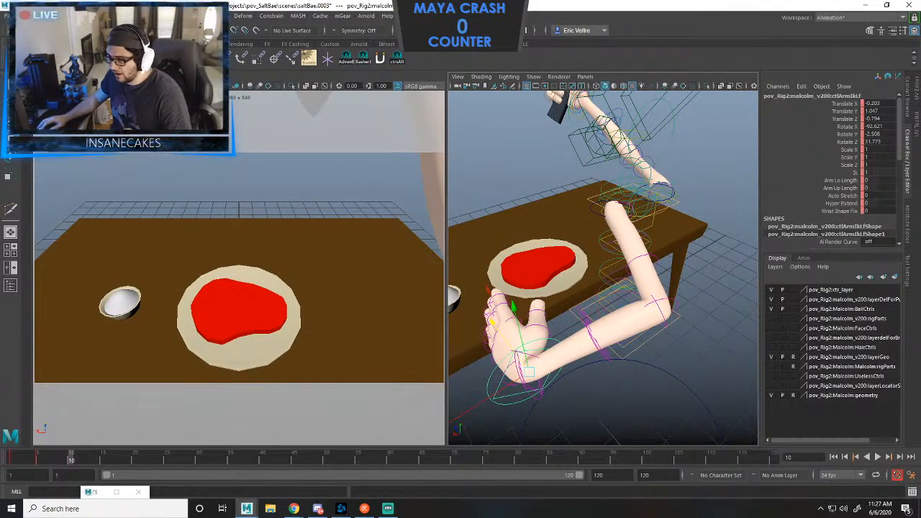
{"action": "left_click_drag", "start_coordinate": [492, 321], "coordinate": [449, 249]}
{"action": "middle_click_drag", "start_coordinate": [449, 249], "coordinate": [594, 274], "text": "alt"}
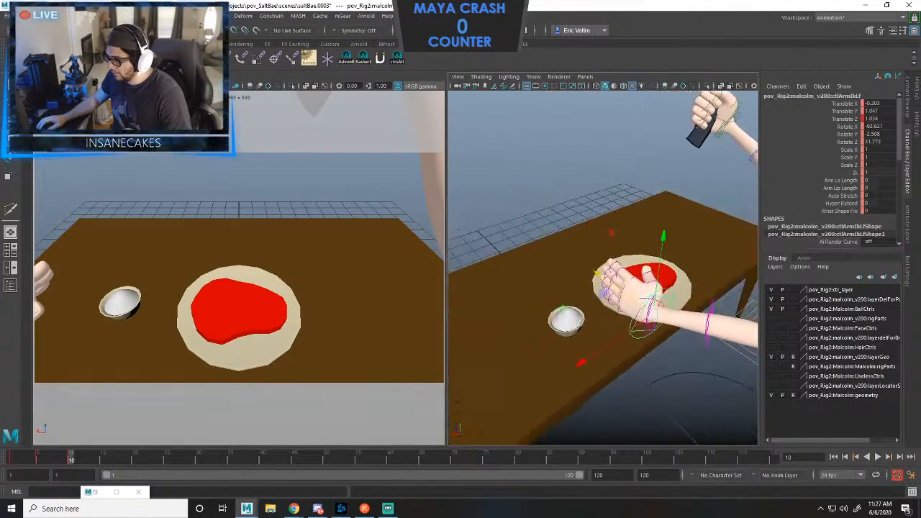
{"action": "left_click_drag", "start_coordinate": [594, 274], "coordinate": [635, 258], "text": "alt"}
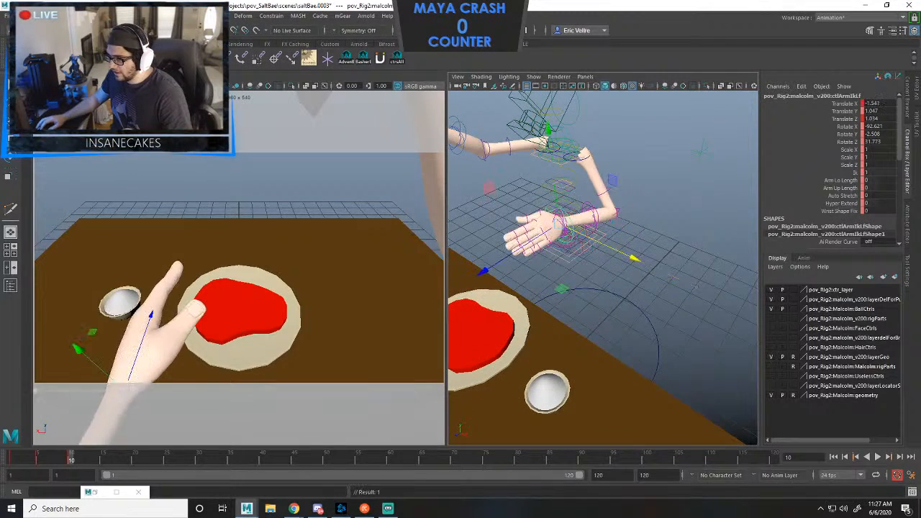
{"action": "left_click_drag", "start_coordinate": [483, 271], "coordinate": [423, 304]}
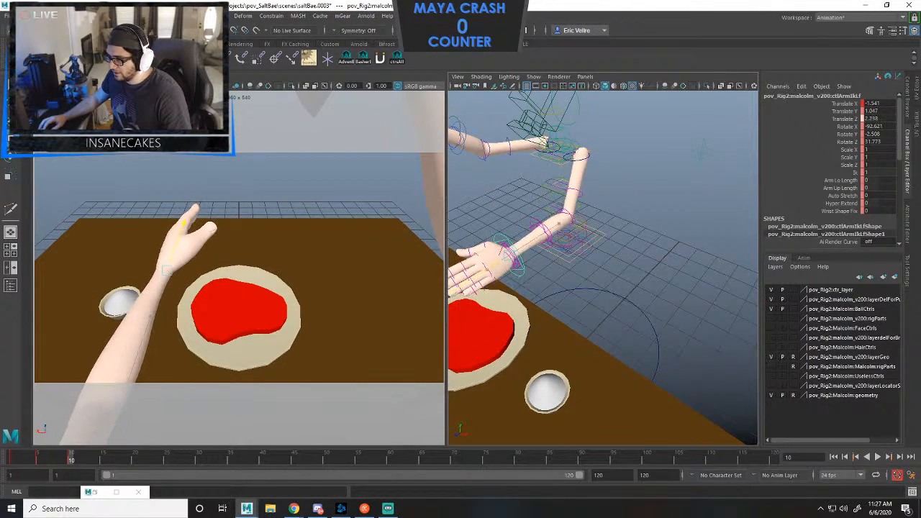
{"action": "left_click_drag", "start_coordinate": [490, 295], "coordinate": [527, 307], "text": "alt"}
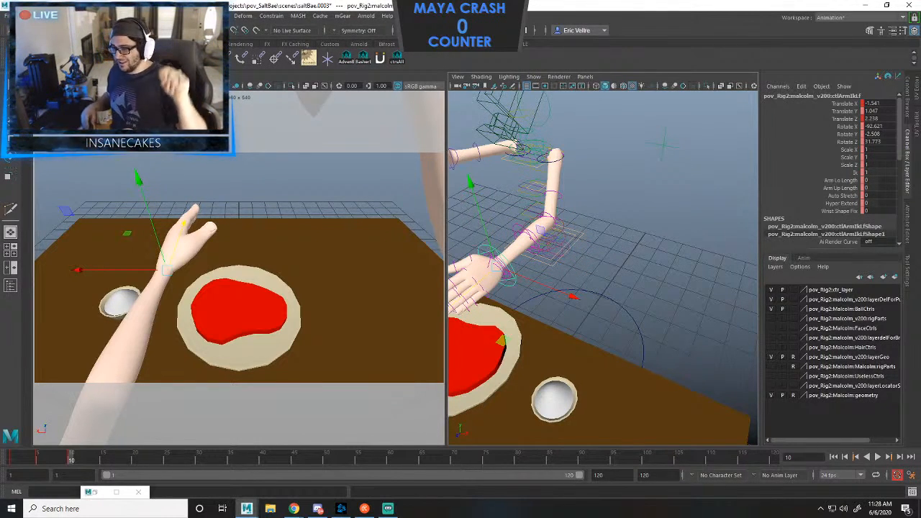
{"action": "middle_click_drag", "start_coordinate": [527, 306], "coordinate": [606, 293], "text": "alt"}
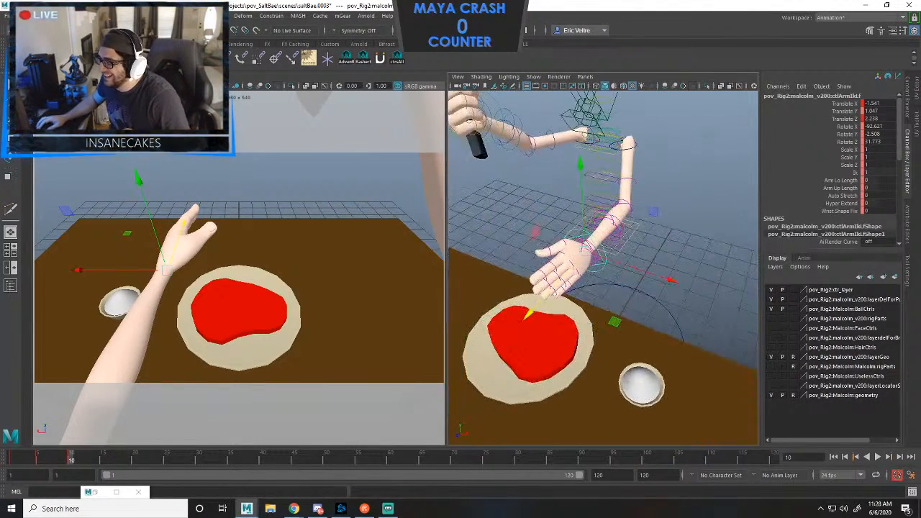
{"action": "left_click_drag", "start_coordinate": [547, 293], "coordinate": [676, 284], "text": "alt"}
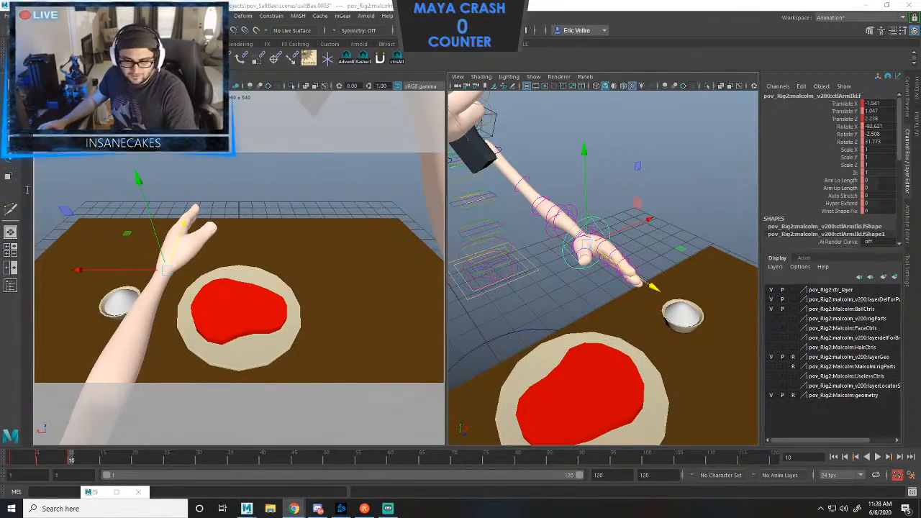
Switch to the browser's image results, examine the onion-slicing photo as hand reference, and return to Maya.
{"action": "left_click_drag", "start_coordinate": [27, 190], "coordinate": [540, 2]}
{"action": "left_click_drag", "start_coordinate": [453, 5], "coordinate": [0, 252]}
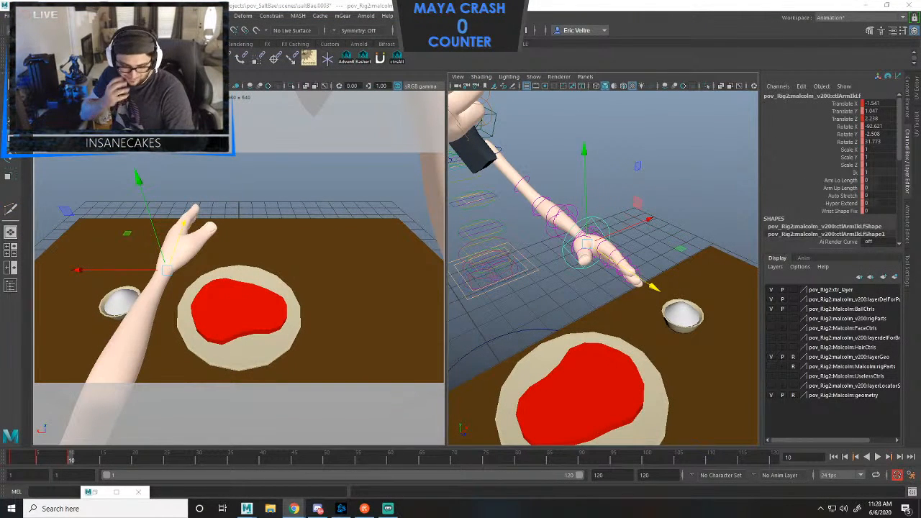
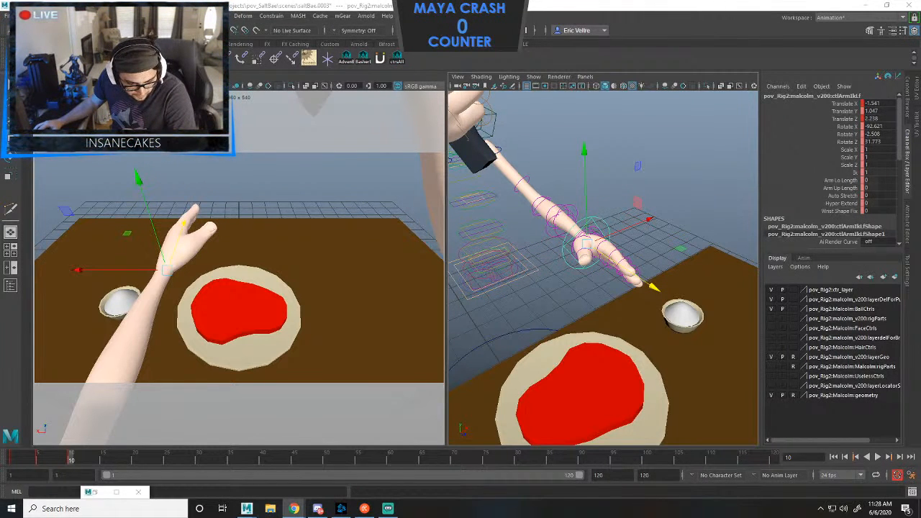
{"action": "left_click_drag", "start_coordinate": [0, 189], "coordinate": [460, 0]}
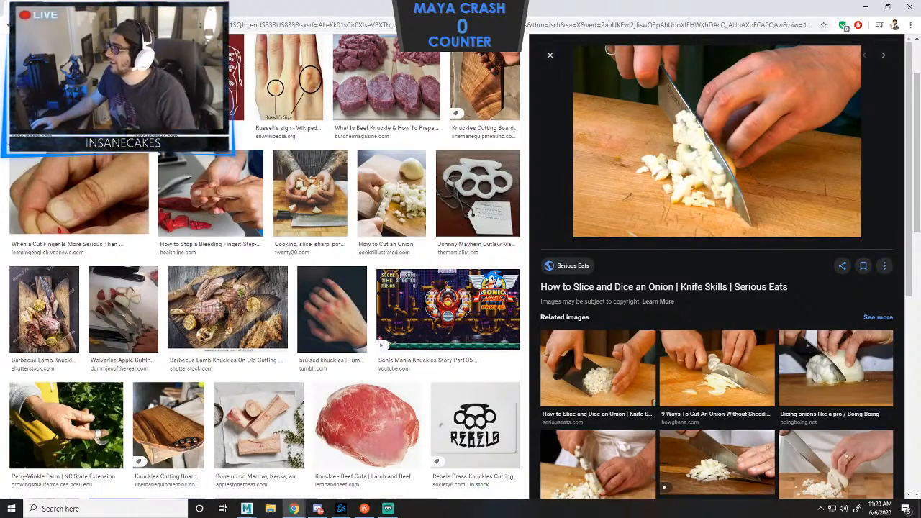
{"action": "left_click_drag", "start_coordinate": [791, 7], "coordinate": [0, 122]}
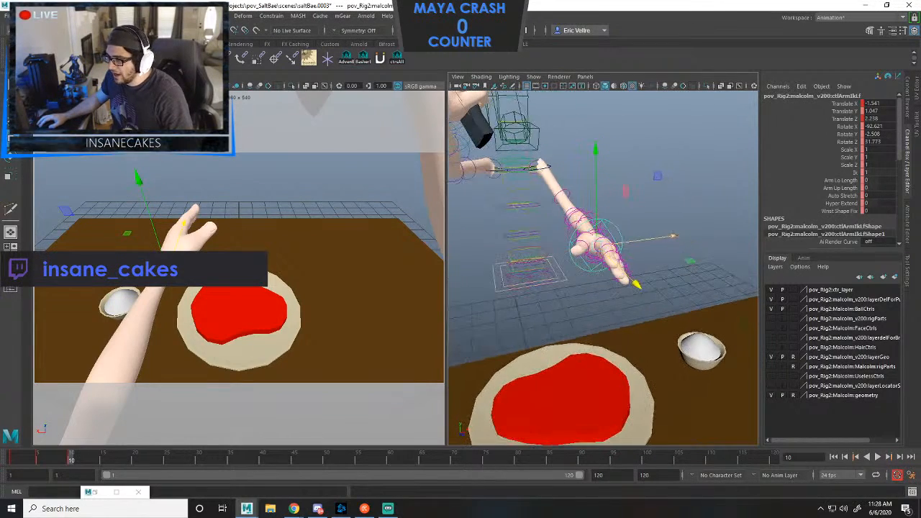
Lower the left hand palm-down onto the steak, with Translate X about -2.09, Translate Y about -0.18, and rotation about -133.5, -19.8, 89.9.
{"action": "left_click_drag", "start_coordinate": [637, 285], "coordinate": [586, 290]}
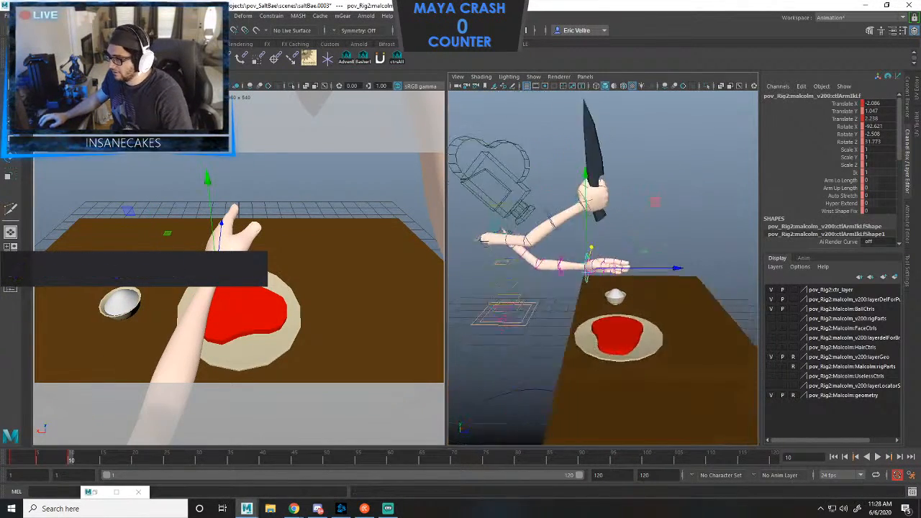
{"action": "key", "text": "e"}
{"action": "left_click_drag", "start_coordinate": [648, 216], "coordinate": [623, 246]}
{"action": "key", "text": "w"}
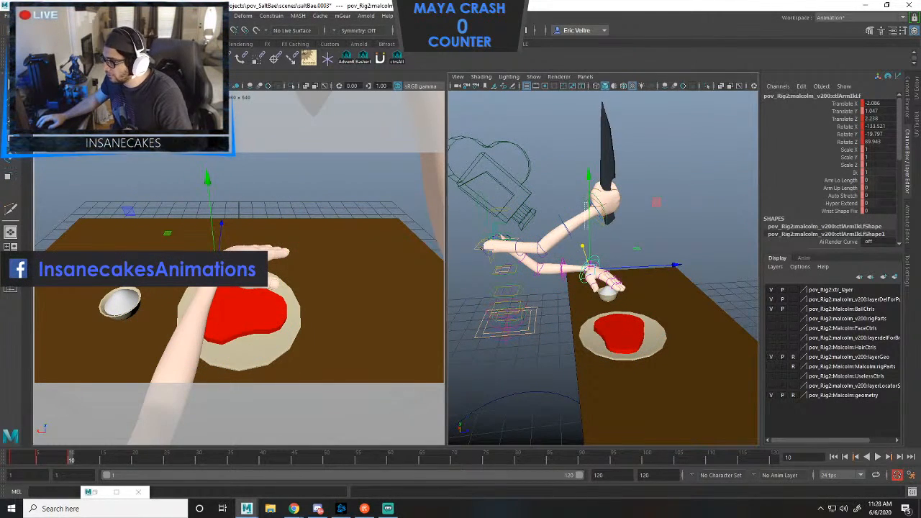
{"action": "left_click_drag", "start_coordinate": [589, 216], "coordinate": [589, 252]}
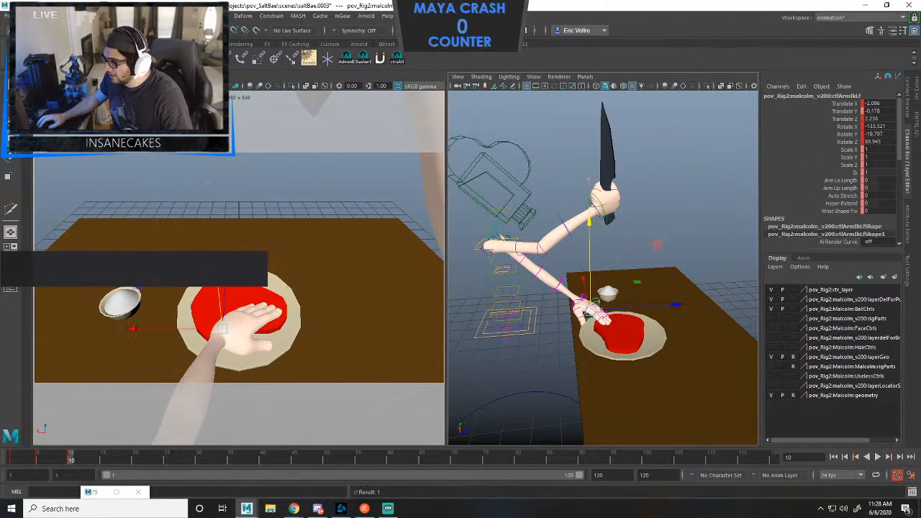
Lower the body control to about -0.96 in Translate Y and move it forward to about 0.21 in Translate Z.
{"action": "left_click_drag", "start_coordinate": [604, 288], "coordinate": [468, 292], "text": "alt"}
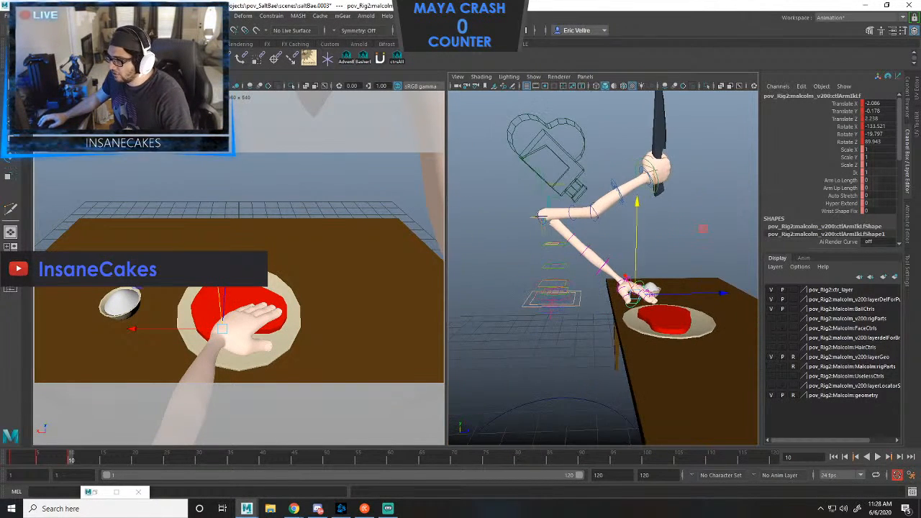
{"action": "left_click", "coordinate": [541, 216]}
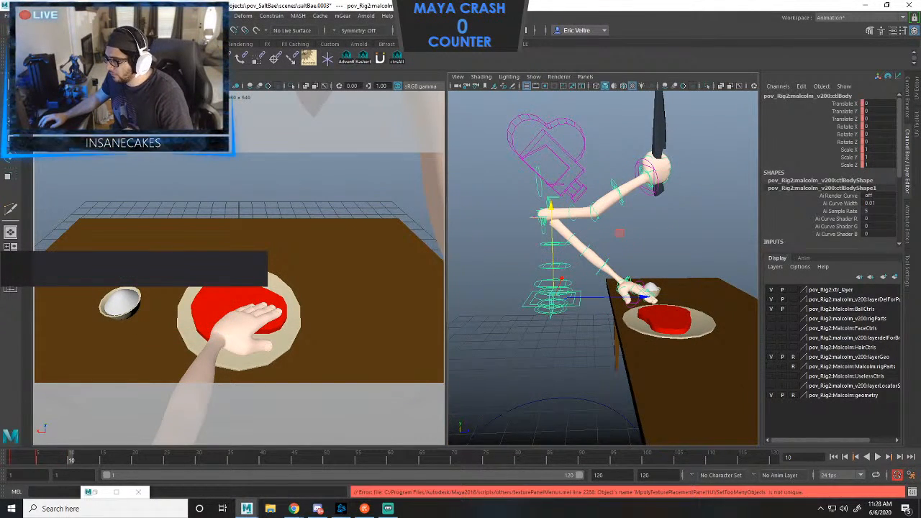
{"action": "left_click_drag", "start_coordinate": [541, 215], "coordinate": [548, 252]}
{"action": "left_click_drag", "start_coordinate": [613, 332], "coordinate": [646, 331]}
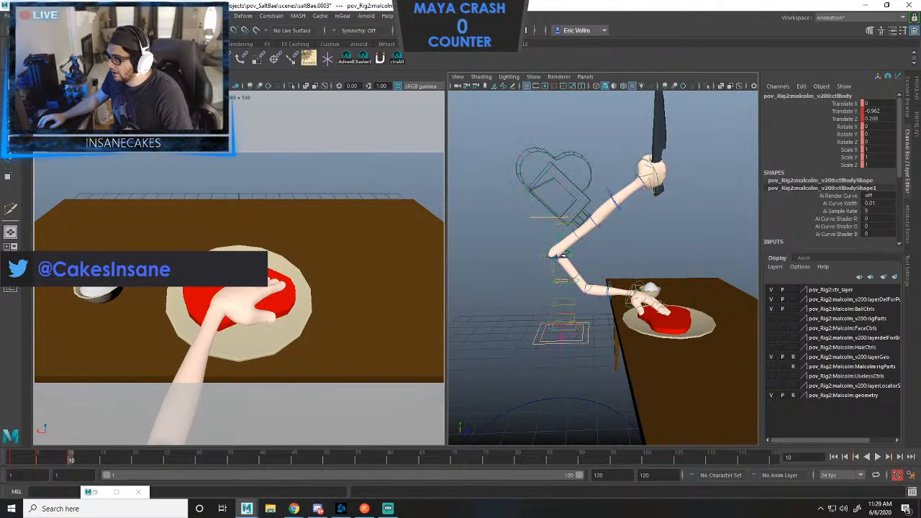
Raise the head control to about 0.18 in Translate Y and pull it back to about -0.98 in Translate Z.
{"action": "left_click", "coordinate": [518, 172]}
{"action": "left_click_drag", "start_coordinate": [611, 222], "coordinate": [606, 222]}
{"action": "left_click_drag", "start_coordinate": [530, 128], "coordinate": [529, 123]}
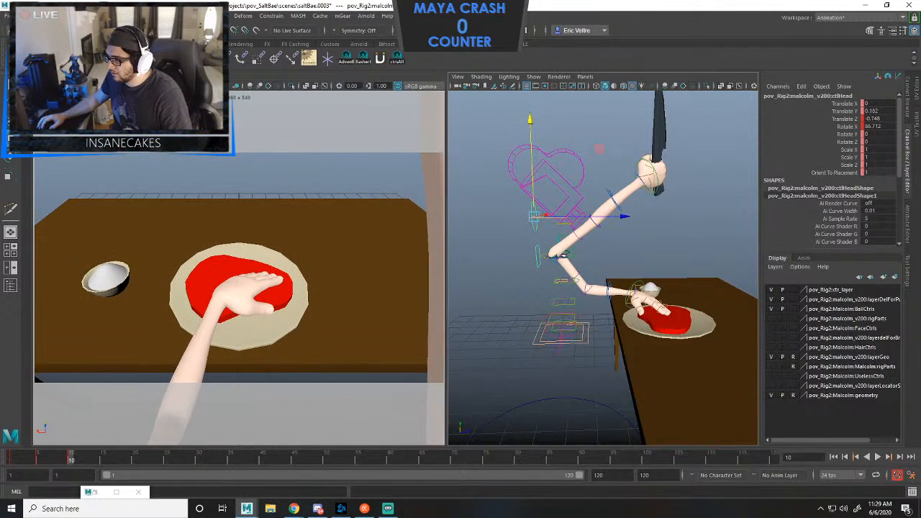
{"action": "left_click_drag", "start_coordinate": [608, 216], "coordinate": [580, 218]}
Move the right arm IK control sideways to about -0.26 in Translate X, clearing the arm from the camera view.
{"action": "left_click", "coordinate": [579, 219]}
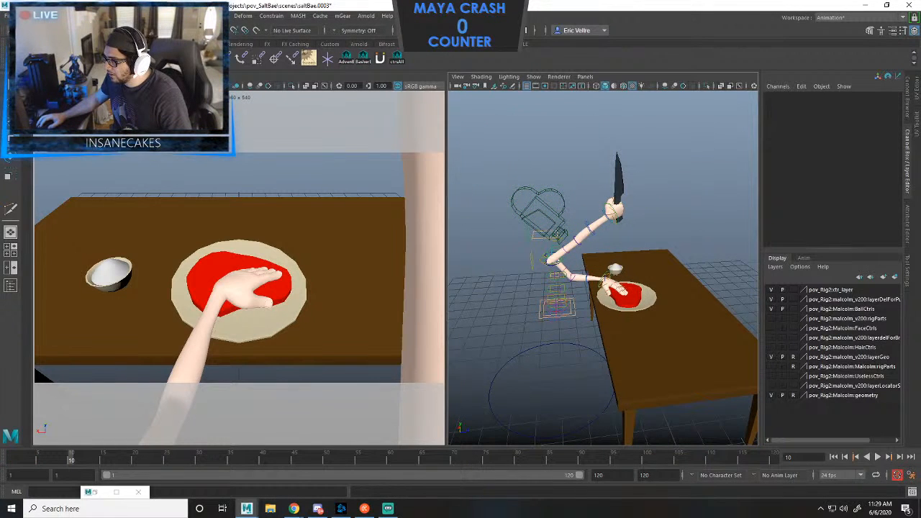
{"action": "left_click", "coordinate": [611, 210]}
{"action": "left_click_drag", "start_coordinate": [612, 210], "coordinate": [607, 212]}
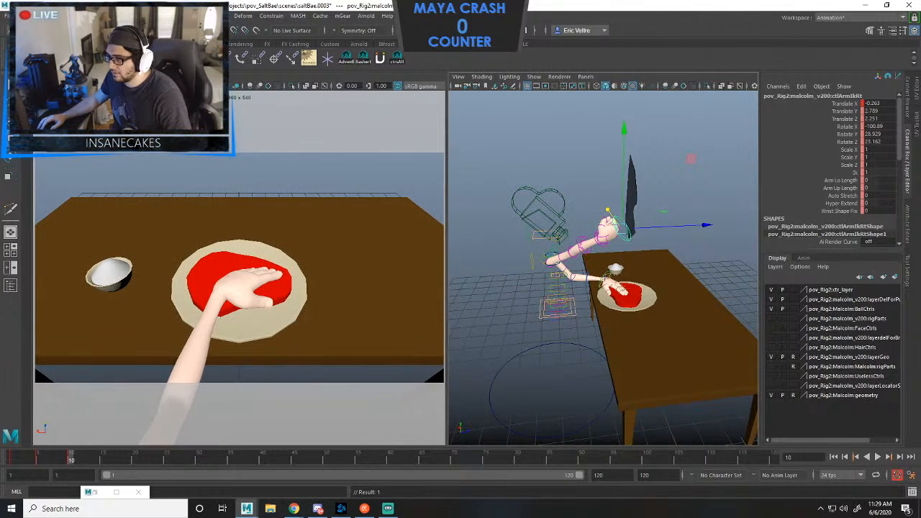
Push the left arm IK control farther over the steak, to about 2.58 in Translate Z.
{"action": "left_click_drag", "start_coordinate": [605, 273], "coordinate": [504, 288], "text": "alt"}
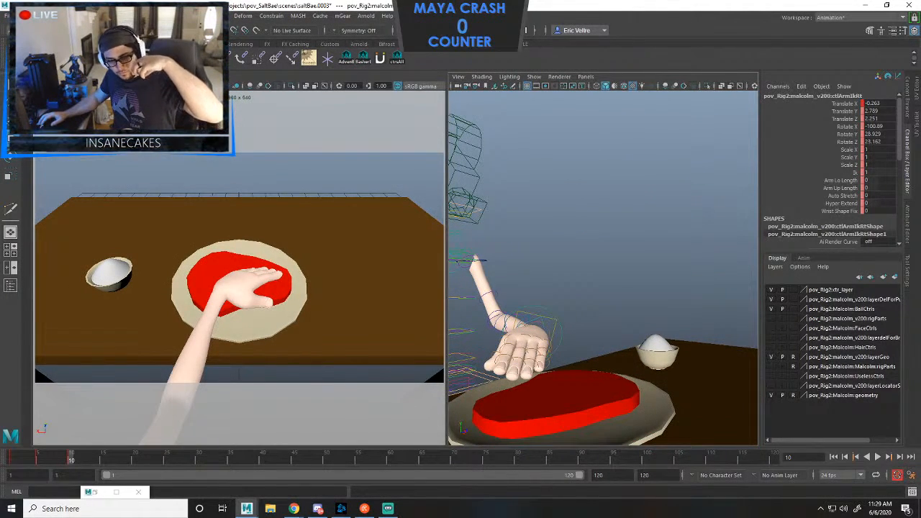
{"action": "left_click_drag", "start_coordinate": [503, 287], "coordinate": [554, 288], "text": "alt"}
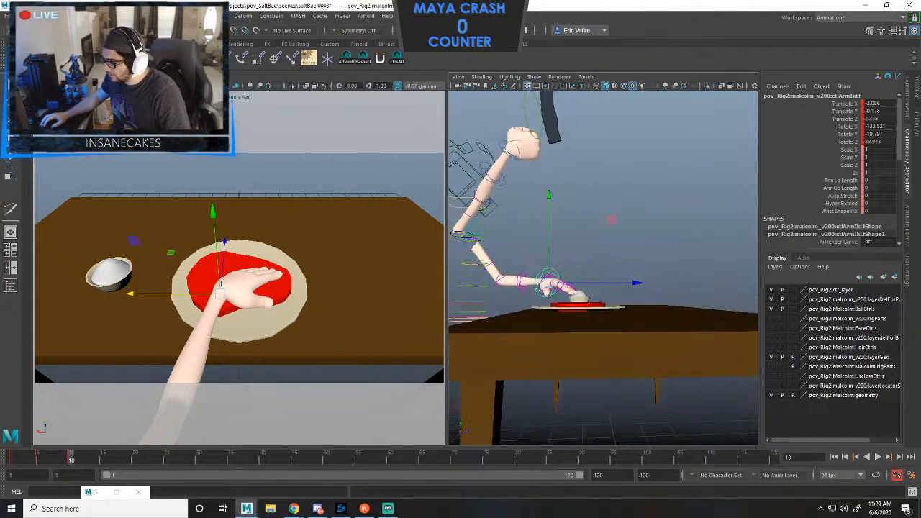
{"action": "left_click_drag", "start_coordinate": [636, 283], "coordinate": [615, 323]}
Move the body control forward to about 0.56 in Translate Z and the head control back to about -1.27 in Translate Z.
{"action": "key", "text": "Up"}
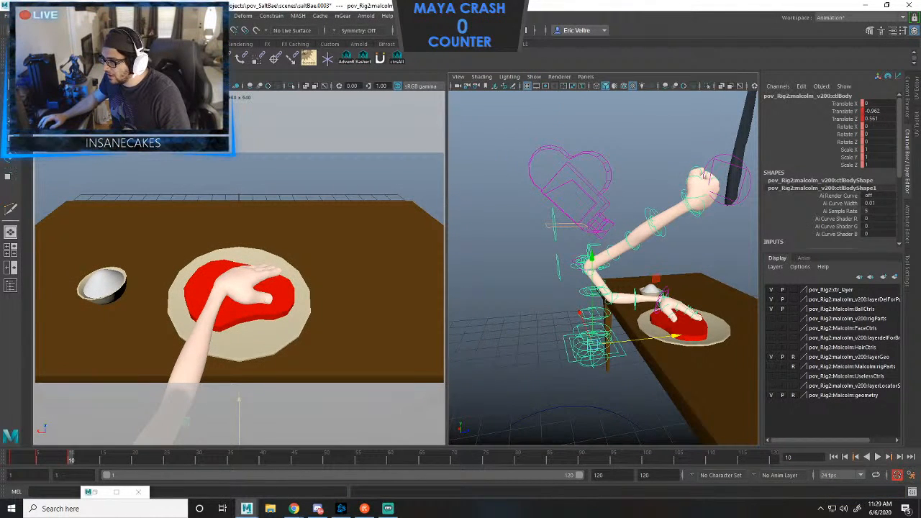
{"action": "left_click", "coordinate": [550, 220]}
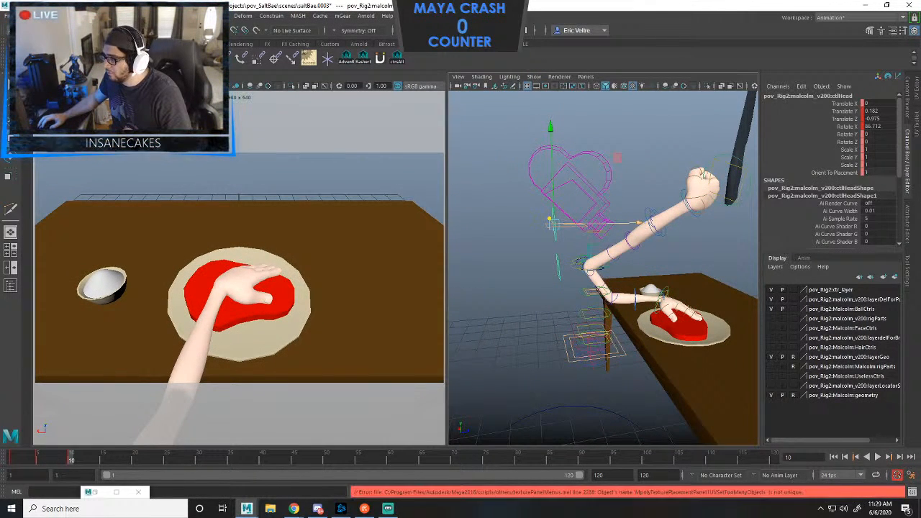
{"action": "left_click_drag", "start_coordinate": [623, 223], "coordinate": [627, 223]}
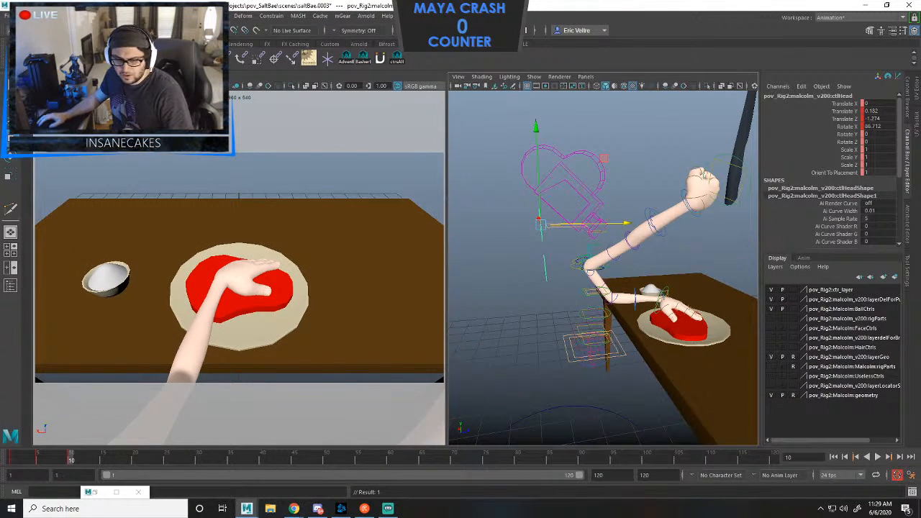
Settle the left hand onto the steak by moving its IK control to about -2.16 in Translate X and -0.46 in Translate Y.
{"action": "left_click_drag", "start_coordinate": [633, 273], "coordinate": [550, 291], "text": "alt"}
{"action": "right_click_drag", "start_coordinate": [550, 291], "coordinate": [633, 291], "text": "alt"}
{"action": "left_click_drag", "start_coordinate": [633, 291], "coordinate": [629, 266], "text": "alt"}
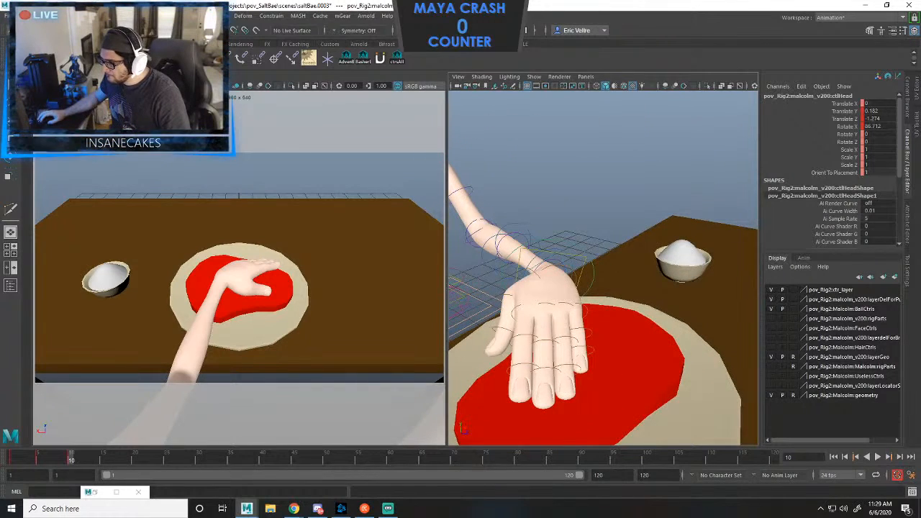
{"action": "left_click", "coordinate": [593, 268]}
{"action": "right_click_drag", "start_coordinate": [593, 270], "coordinate": [540, 271], "text": "alt"}
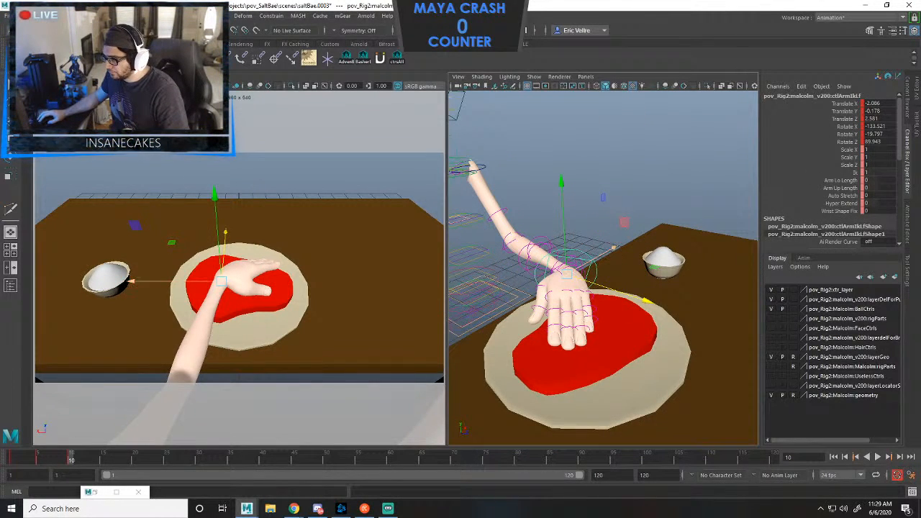
{"action": "left_click_drag", "start_coordinate": [614, 248], "coordinate": [611, 249]}
{"action": "left_click_drag", "start_coordinate": [558, 185], "coordinate": [558, 207]}
Frame the left hand in the perspective view, maximize that view, and examine the fingers resting on the steak up close.
{"action": "key", "text": "f"}
{"action": "right_click_drag", "start_coordinate": [569, 230], "coordinate": [489, 234], "text": "alt"}
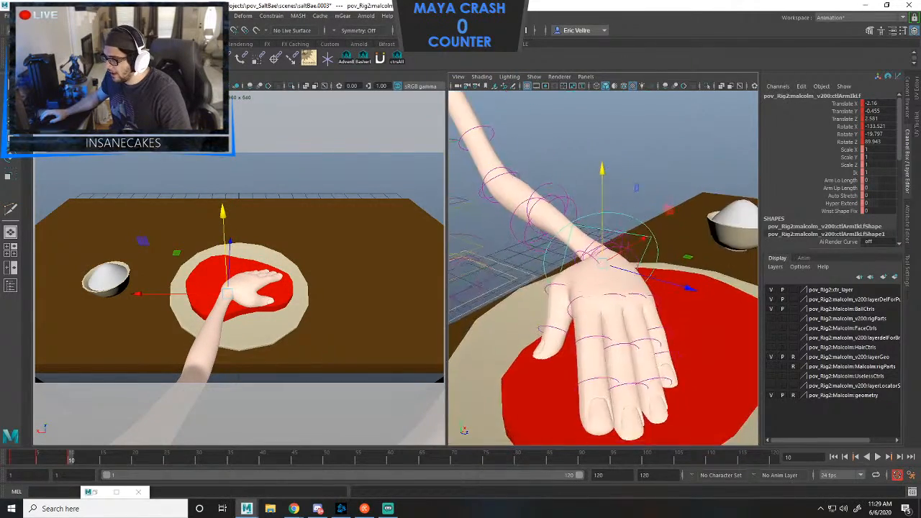
{"action": "middle_click_drag", "start_coordinate": [601, 270], "coordinate": [592, 209], "text": "alt"}
{"action": "mouse_move", "coordinate": [591, 209]}
{"action": "left_mouse_down", "text": "alt"}
{"action": "mouse_move", "coordinate": [591, 154]}
{"action": "mouse_move", "coordinate": [590, 223]}
{"action": "left_mouse_up", "text": "alt"}
{"action": "mouse_move", "coordinate": [590, 223]}
{"action": "right_mouse_down", "text": "alt"}
{"action": "mouse_move", "coordinate": [647, 227]}
{"action": "mouse_move", "coordinate": [593, 226]}
{"action": "right_mouse_up", "text": "alt"}
{"action": "middle_click_drag", "start_coordinate": [593, 226], "coordinate": [601, 241], "text": "alt"}
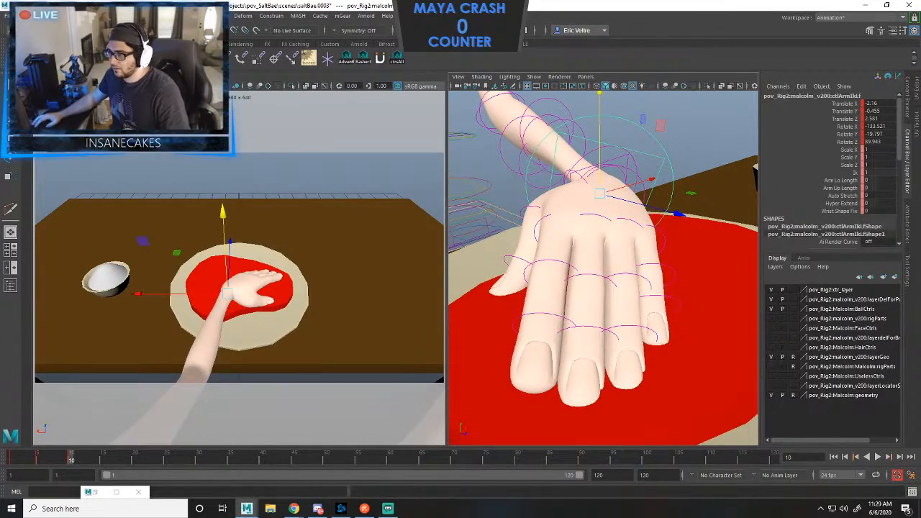
{"action": "key", "text": "space"}
{"action": "right_click_drag", "start_coordinate": [600, 241], "coordinate": [532, 241], "text": "alt"}
{"action": "middle_click_drag", "start_coordinate": [532, 241], "coordinate": [627, 257], "text": "alt"}
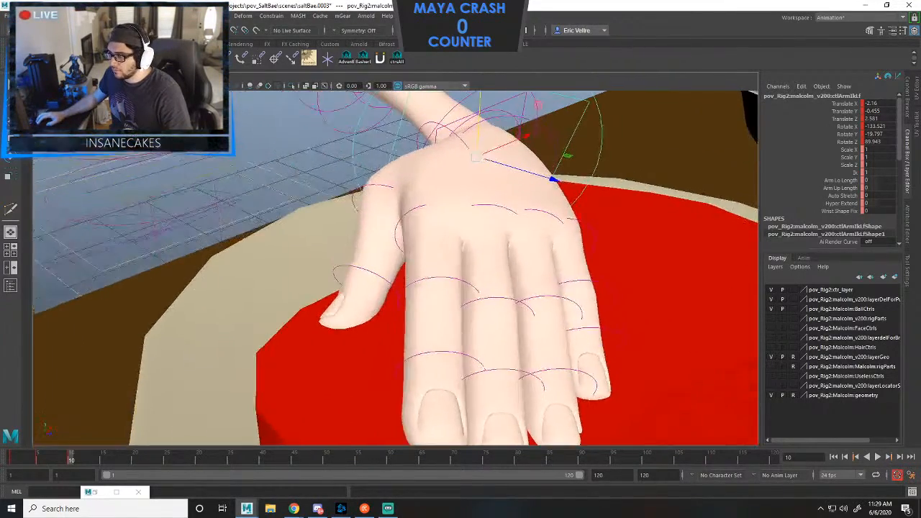
Raise the left arm IK control so the flat hand lifts off the steak.
{"action": "right_click_drag", "start_coordinate": [627, 257], "coordinate": [561, 257], "text": "alt"}
{"action": "left_click_drag", "start_coordinate": [561, 257], "coordinate": [556, 241], "text": "alt"}
{"action": "left_click", "coordinate": [95, 492]}
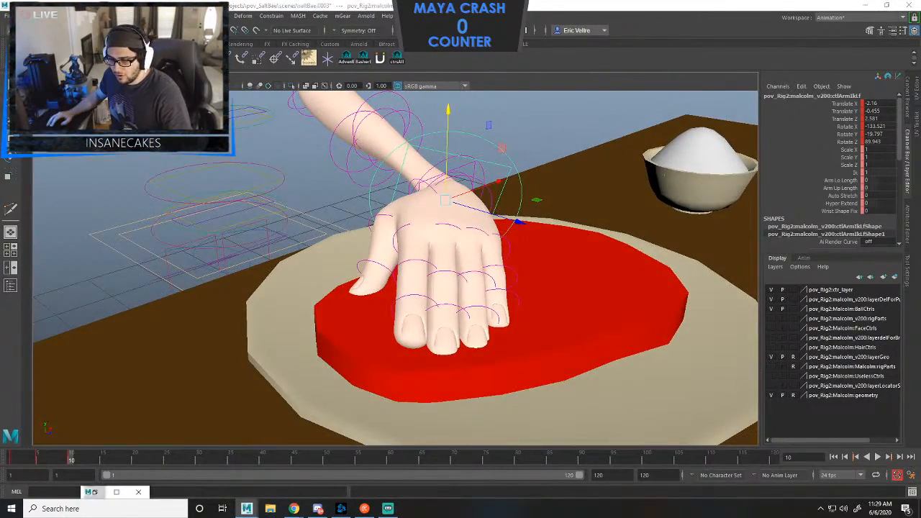
{"action": "left_click", "coordinate": [823, 220]}
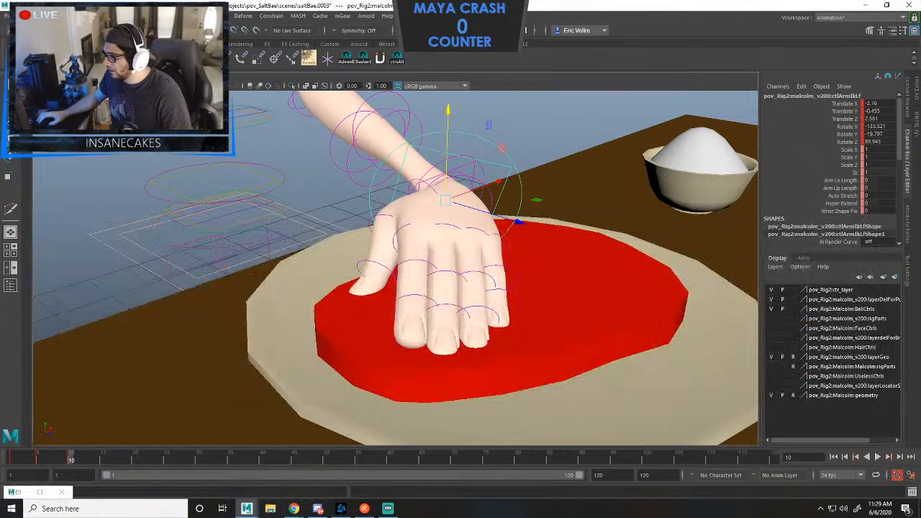
{"action": "middle_click_drag", "start_coordinate": [489, 185], "coordinate": [487, 201], "text": "alt"}
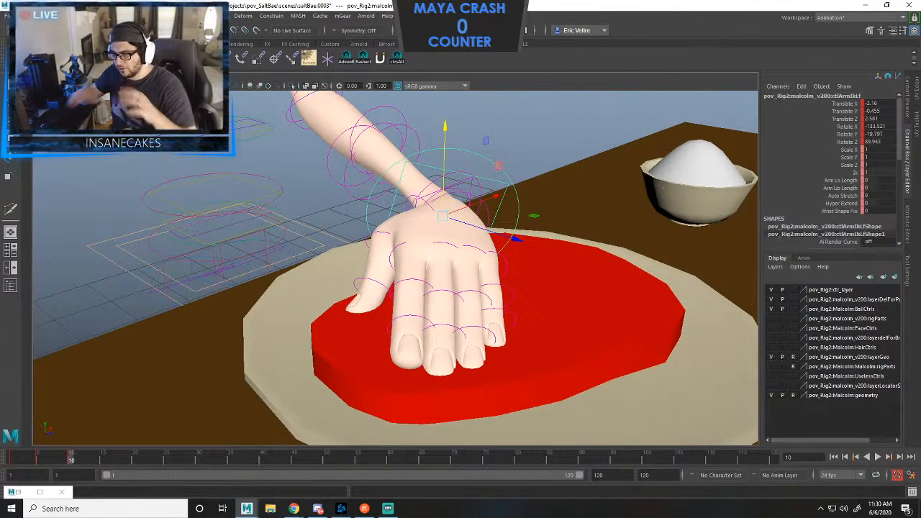
{"action": "left_click_drag", "start_coordinate": [487, 201], "coordinate": [501, 204], "text": "alt"}
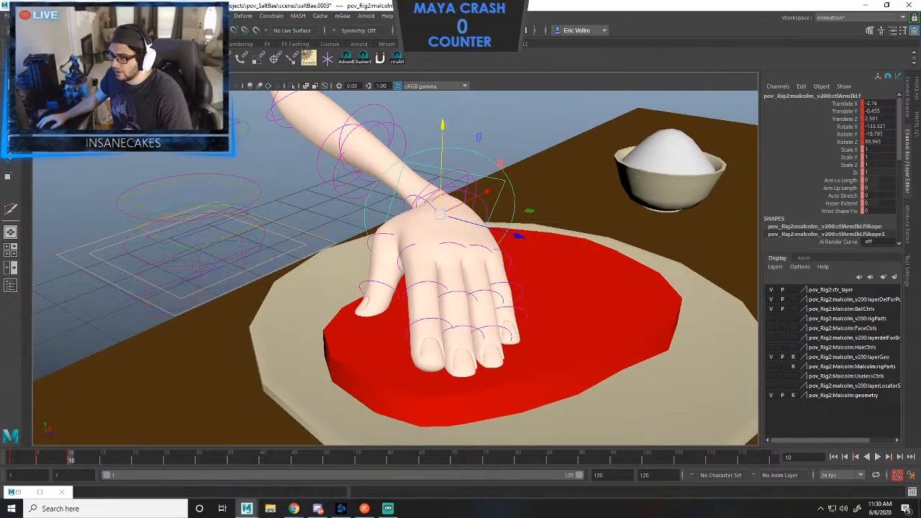
{"action": "left_click_drag", "start_coordinate": [443, 125], "coordinate": [442, 83]}
{"action": "left_click_drag", "start_coordinate": [442, 144], "coordinate": [498, 134], "text": "alt"}
Rotate the left index finger's base joint down toward the steak, with about -10.3 in Rotate Y and 3.1 in Rotate Z.
{"action": "left_click", "coordinate": [446, 184]}
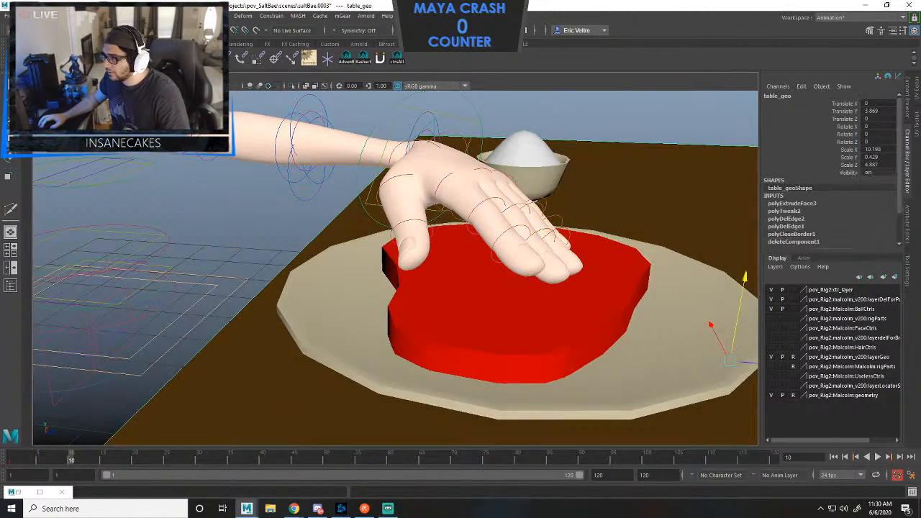
{"action": "left_click", "coordinate": [442, 181]}
{"action": "key", "text": "e"}
{"action": "left_click_drag", "start_coordinate": [475, 198], "coordinate": [437, 209]}
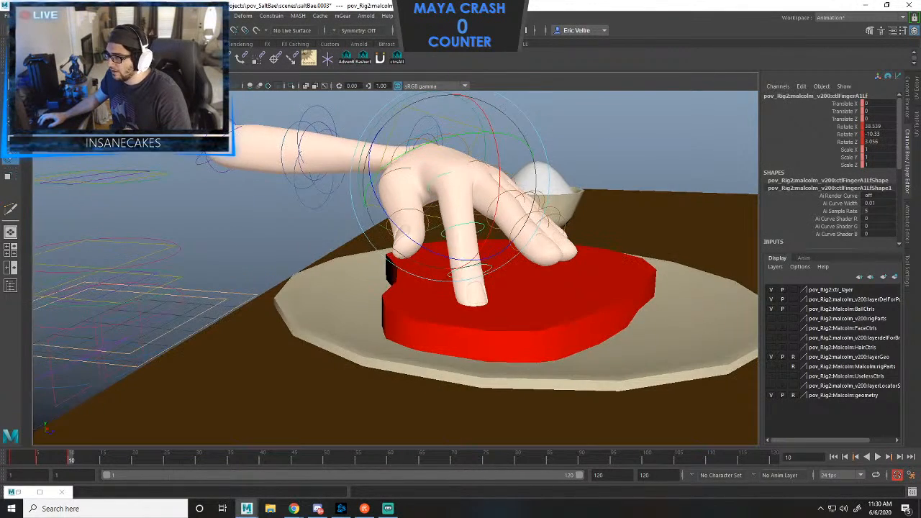
Curl the left index finger's tip joint inward, to about 51 in Rotate X.
{"action": "left_click", "coordinate": [491, 275]}
{"action": "left_click", "coordinate": [491, 271]}
{"action": "left_click_drag", "start_coordinate": [482, 272], "coordinate": [478, 315]}
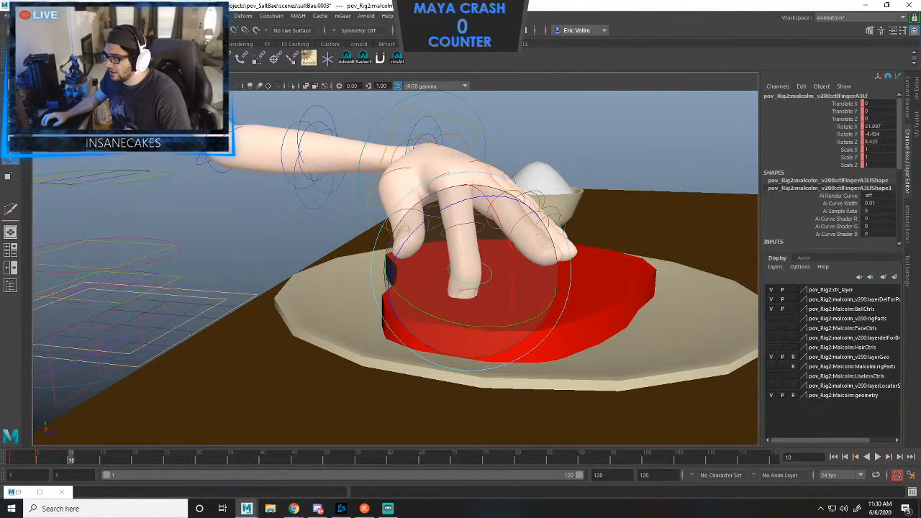
{"action": "mouse_move", "coordinate": [504, 272]}
{"action": "left_mouse_down"}
{"action": "mouse_move", "coordinate": [508, 282]}
{"action": "mouse_move", "coordinate": [453, 262]}
{"action": "mouse_move", "coordinate": [439, 243]}
{"action": "left_mouse_up"}
{"action": "left_click", "coordinate": [508, 282]}
{"action": "left_click", "coordinate": [442, 261]}
Bend the left index finger's middle joint to about 39 in Rotate X, leaving its other rotation axes at 0.
{"action": "left_click", "coordinate": [497, 217]}
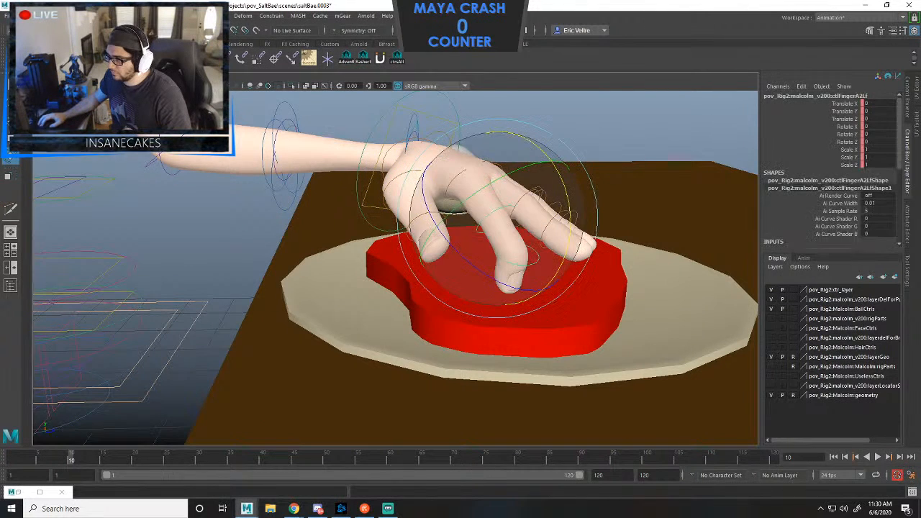
{"action": "left_click_drag", "start_coordinate": [503, 223], "coordinate": [464, 205]}
{"action": "key", "text": "ctrl+z"}
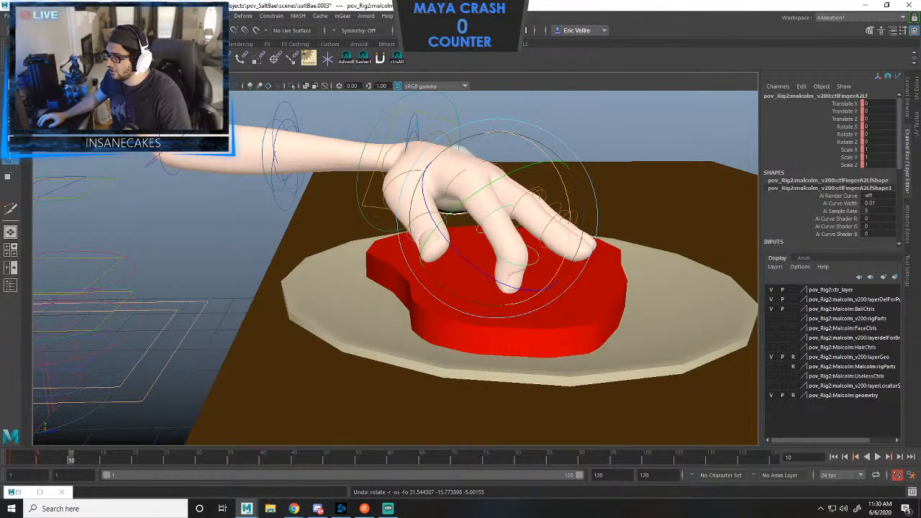
{"action": "left_click_drag", "start_coordinate": [558, 170], "coordinate": [570, 226]}
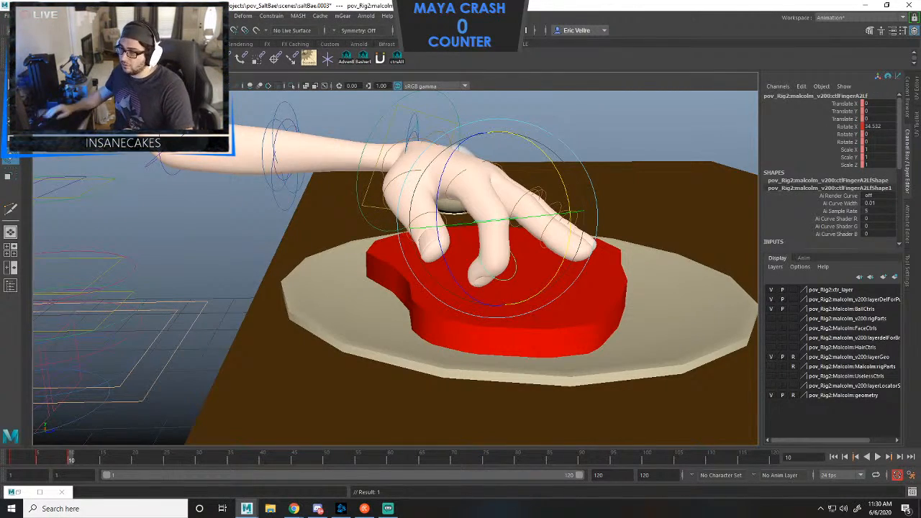
{"action": "left_click_drag", "start_coordinate": [518, 252], "coordinate": [360, 241], "text": "alt"}
{"action": "middle_click_drag", "start_coordinate": [360, 241], "coordinate": [336, 279], "text": "alt"}
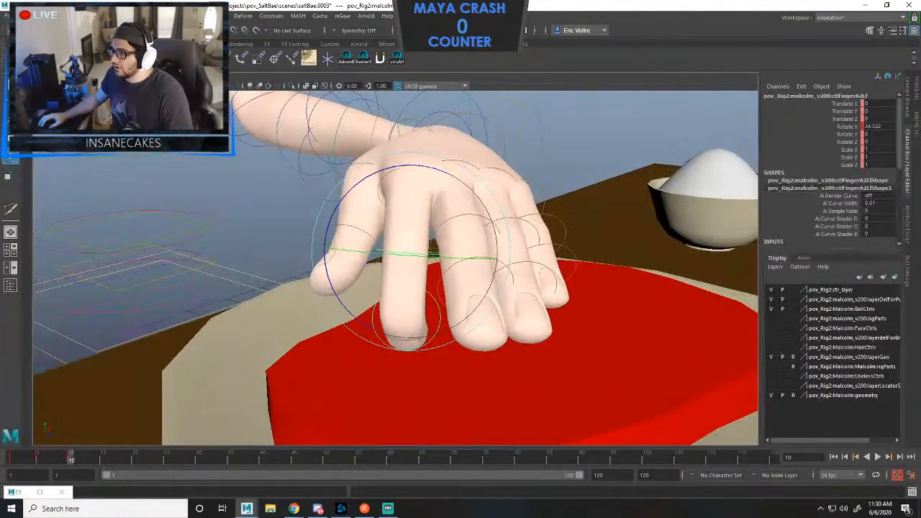
{"action": "right_click_drag", "start_coordinate": [367, 270], "coordinate": [414, 273], "text": "alt"}
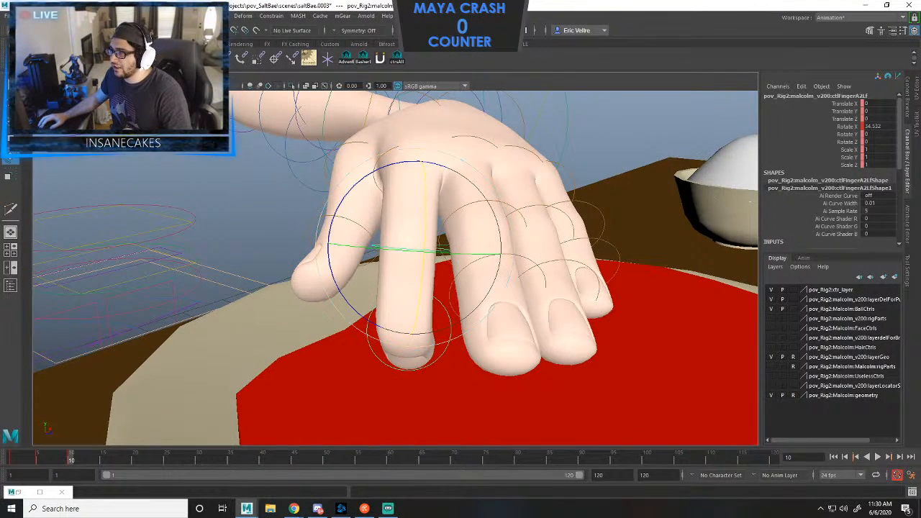
{"action": "left_click_drag", "start_coordinate": [425, 182], "coordinate": [425, 188]}
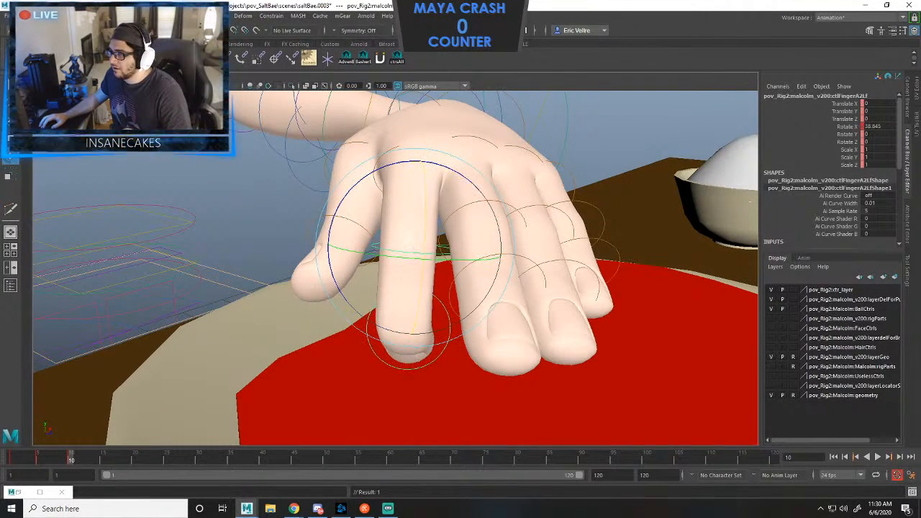
Rotate the left middle finger's base joint to about 22.5 in Rotate X, -5.9 in Rotate Y and -9.9 in Rotate Z.
{"action": "left_click_drag", "start_coordinate": [431, 241], "coordinate": [416, 280], "text": "alt"}
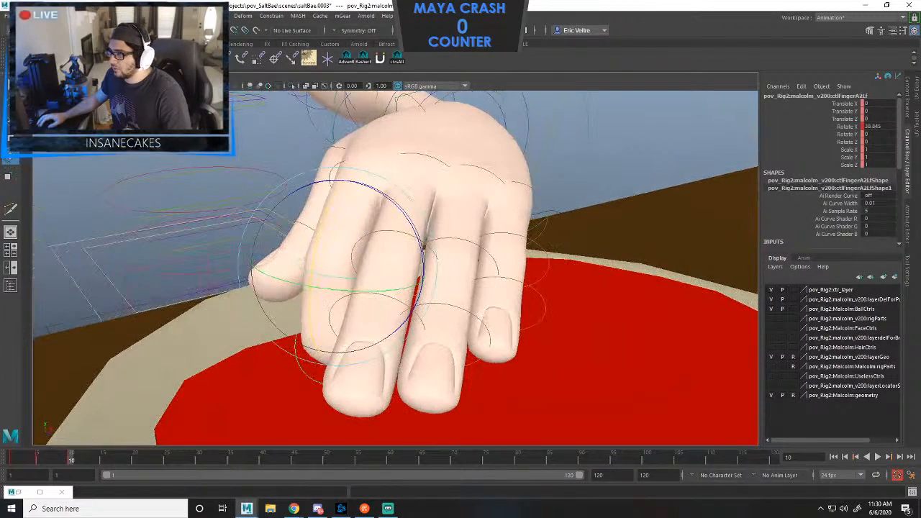
{"action": "left_click", "coordinate": [427, 156]}
{"action": "left_click_drag", "start_coordinate": [423, 164], "coordinate": [405, 232]}
{"action": "mouse_move", "coordinate": [406, 234]}
{"action": "left_mouse_down", "text": "alt"}
{"action": "mouse_move", "coordinate": [430, 232]}
{"action": "mouse_move", "coordinate": [395, 221]}
{"action": "left_mouse_up", "text": "alt"}
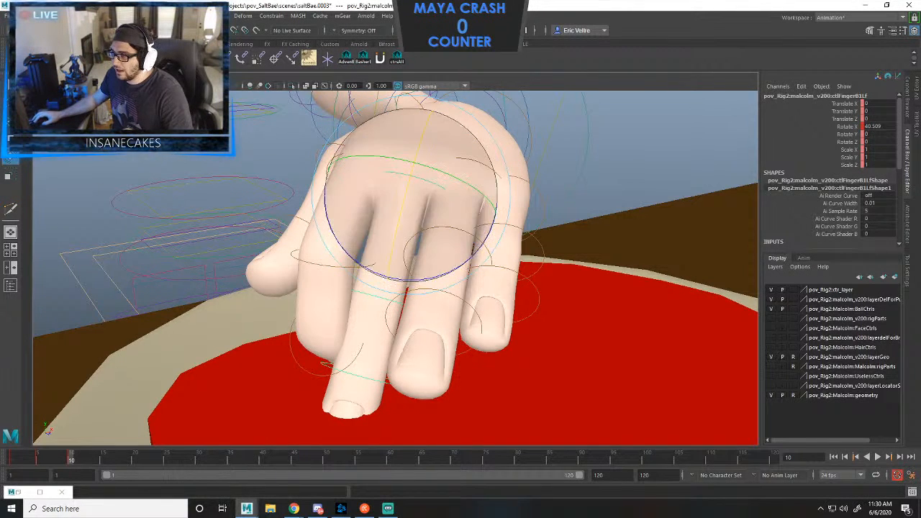
{"action": "mouse_move", "coordinate": [404, 213]}
{"action": "left_mouse_down"}
{"action": "mouse_move", "coordinate": [377, 210]}
{"action": "mouse_move", "coordinate": [392, 171]}
{"action": "left_mouse_up"}
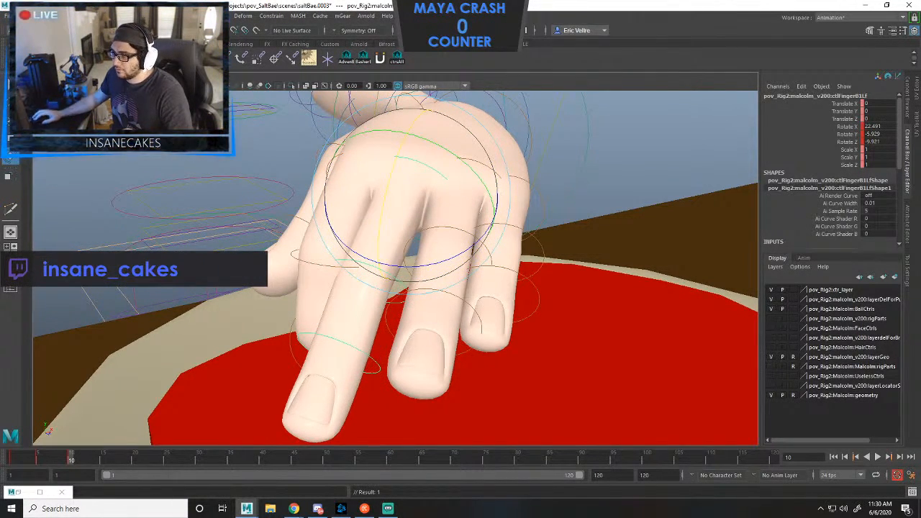
Bend the left middle finger's middle joint to about 46.4 in Rotate X.
{"action": "key", "text": "alt+d"}
{"action": "left_click", "coordinate": [374, 265]}
{"action": "left_click_drag", "start_coordinate": [363, 224], "coordinate": [339, 287]}
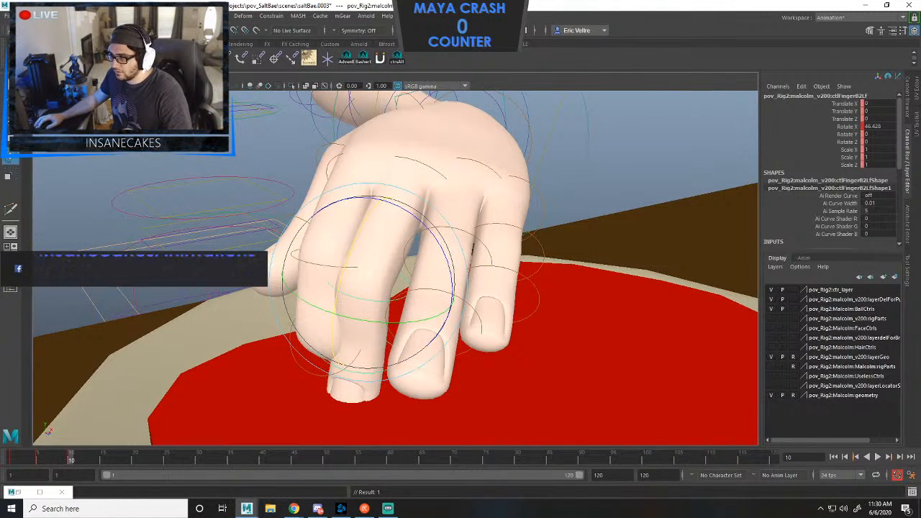
Lift the left middle finger's base joint slightly and curl its tip joint to about 60.7 in Rotate X.
{"action": "left_click", "coordinate": [425, 164]}
{"action": "left_click_drag", "start_coordinate": [404, 210], "coordinate": [399, 197]}
{"action": "left_click", "coordinate": [318, 234]}
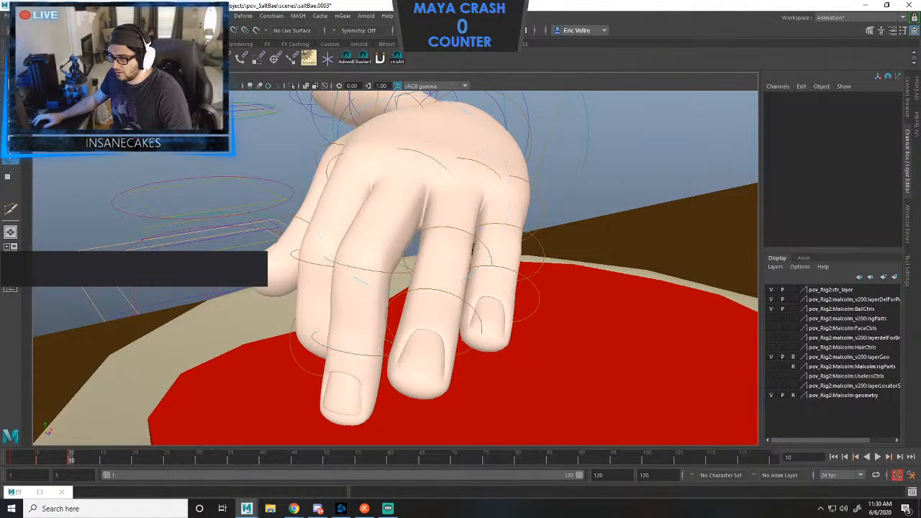
{"action": "left_click", "coordinate": [328, 348]}
{"action": "left_click_drag", "start_coordinate": [336, 297], "coordinate": [318, 389]}
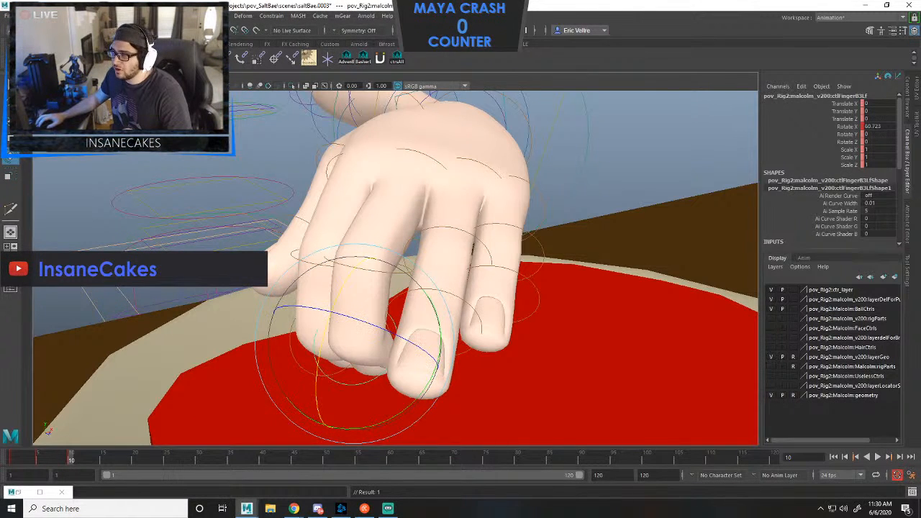
{"action": "left_click", "coordinate": [482, 166]}
{"action": "left_click_drag", "start_coordinate": [461, 171], "coordinate": [454, 208]}
{"action": "key", "text": "ctrl+z"}
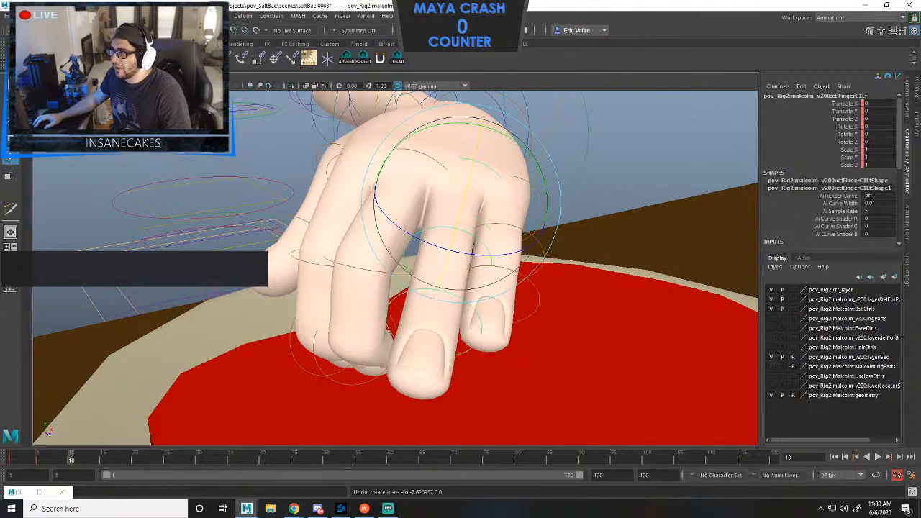
Rotate the palm control on the left hand's pinky side to about 0.7 in Rotate X, 4.5 in Rotate Y and 6.6 in Rotate Z.
{"action": "left_click", "coordinate": [527, 132]}
{"action": "left_click_drag", "start_coordinate": [471, 167], "coordinate": [484, 173]}
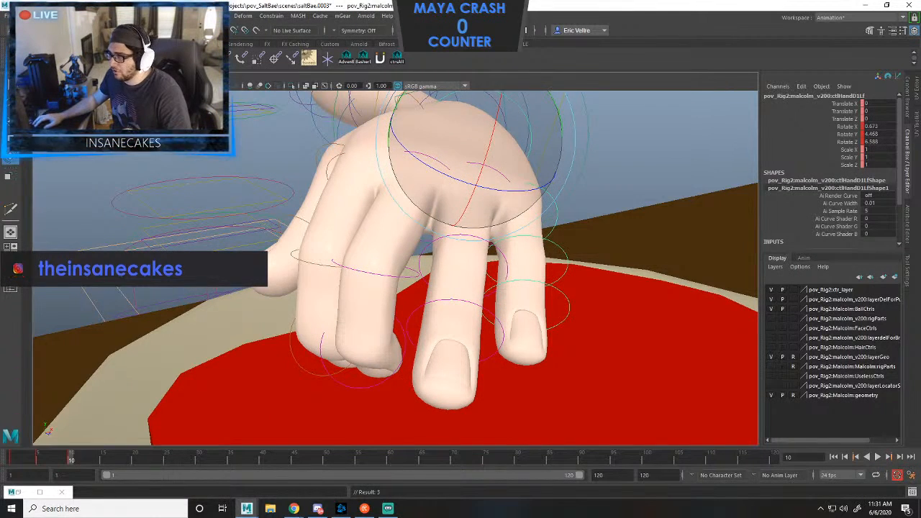
{"action": "middle_click_drag", "start_coordinate": [485, 174], "coordinate": [474, 193], "text": "alt"}
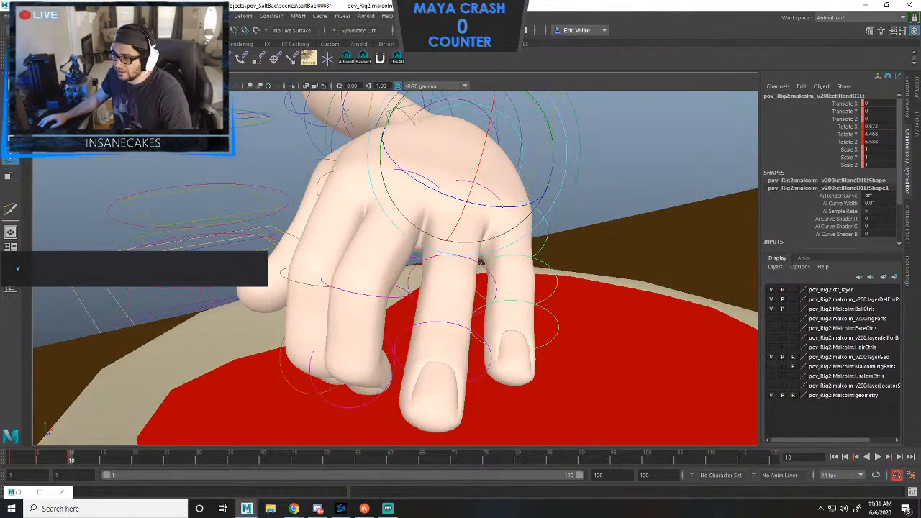
{"action": "scroll", "coordinate": [395, 268], "scroll_direction": "down", "scroll_amount": 2}
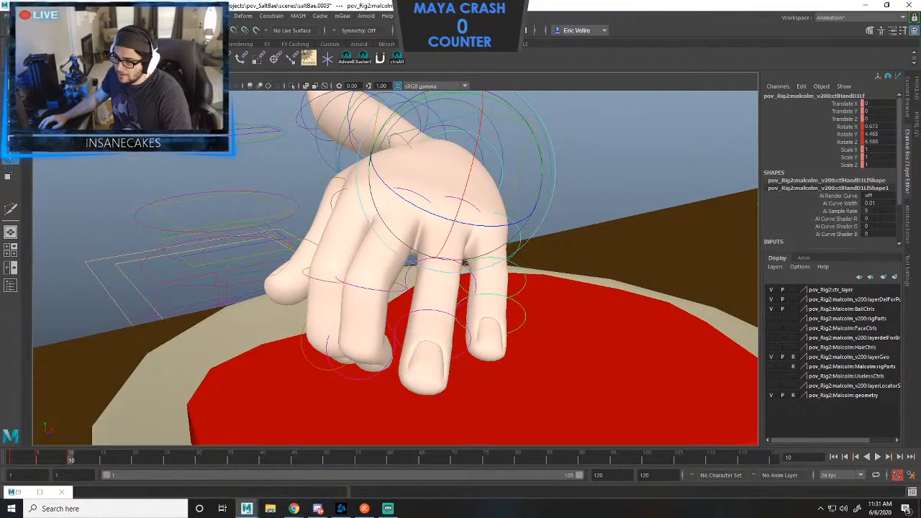
Examine the left hand's curled pose over the steak from above and from a low front angle.
{"action": "scroll", "coordinate": [432, 252], "scroll_direction": "down", "scroll_amount": 5}
{"action": "left_click_drag", "start_coordinate": [403, 245], "coordinate": [483, 228], "text": "alt"}
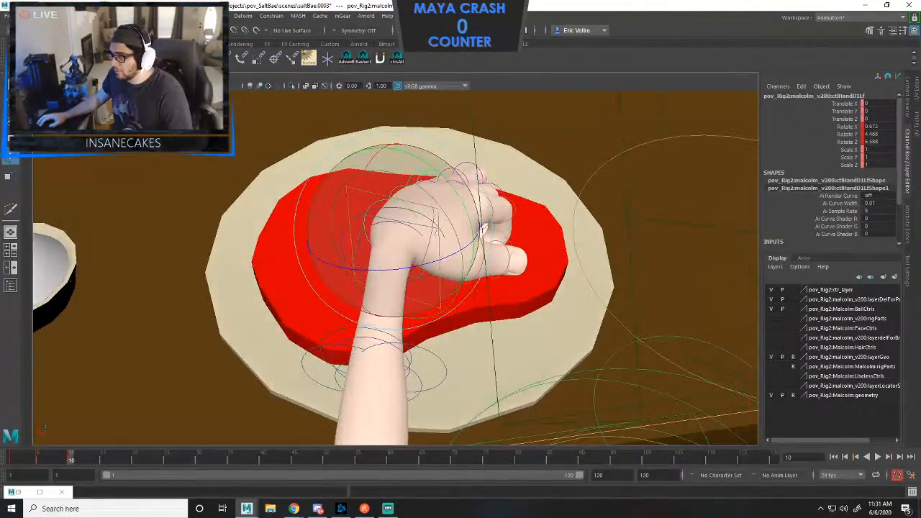
{"action": "middle_click_drag", "start_coordinate": [403, 237], "coordinate": [388, 256], "text": "alt"}
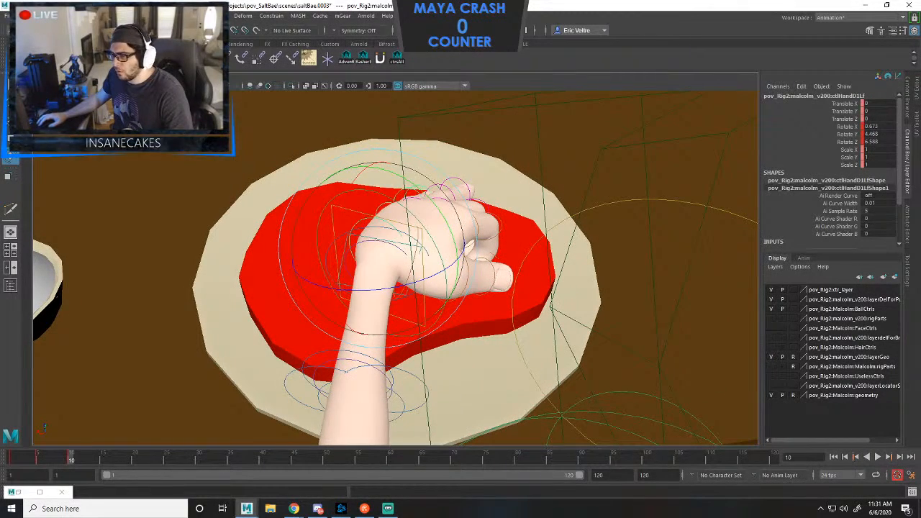
{"action": "left_click_drag", "start_coordinate": [387, 245], "coordinate": [388, 257], "text": "alt"}
{"action": "left_click", "coordinate": [381, 119]}
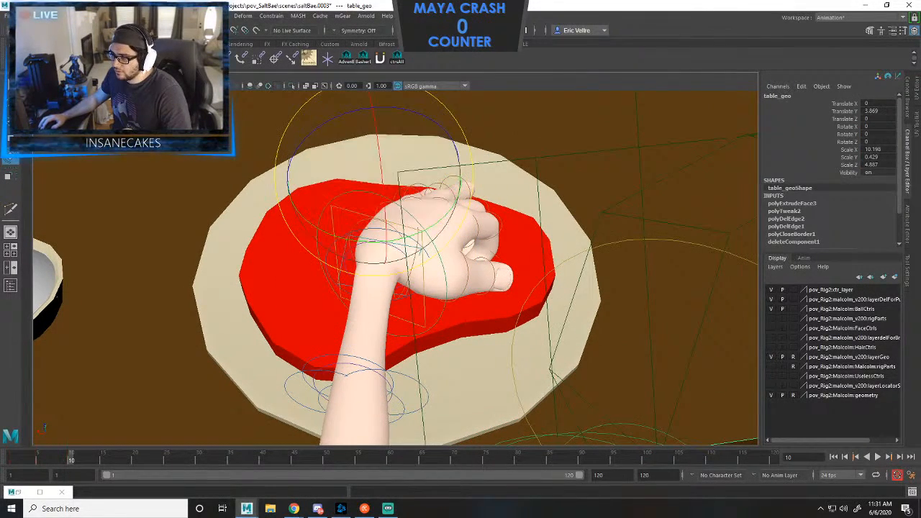
{"action": "left_click", "coordinate": [336, 241]}
{"action": "key", "text": "ctrl+z"}
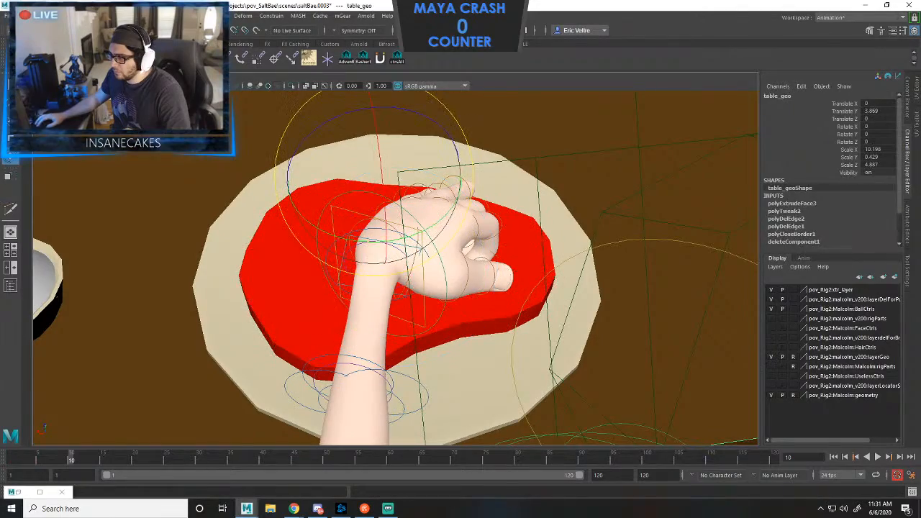
{"action": "left_click", "coordinate": [424, 314]}
{"action": "left_click_drag", "start_coordinate": [439, 298], "coordinate": [447, 241]}
{"action": "middle_click_drag", "start_coordinate": [448, 241], "coordinate": [399, 241], "text": "alt"}
{"action": "right_click_drag", "start_coordinate": [399, 241], "coordinate": [431, 249], "text": "alt"}
Rotate the left ring finger's base joint so the finger sits closer to the pinky.
{"action": "left_click", "coordinate": [376, 253]}
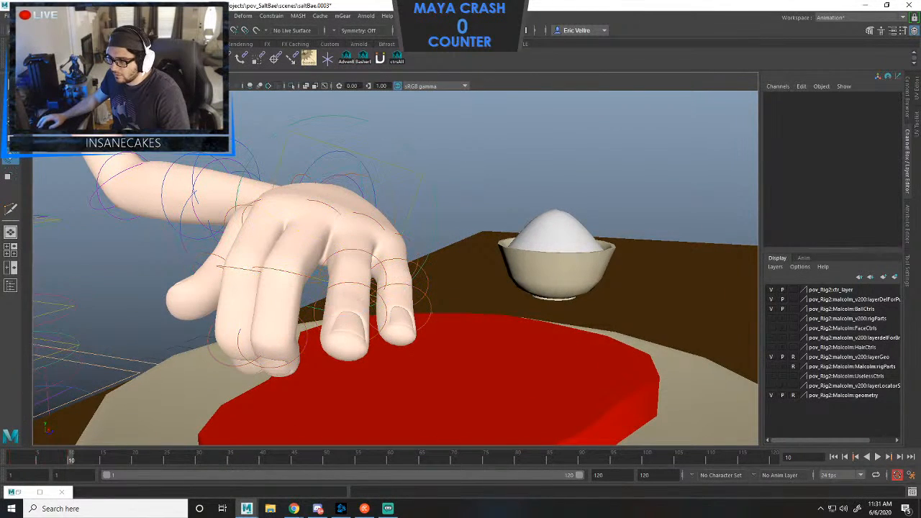
{"action": "left_click", "coordinate": [370, 267]}
{"action": "left_click_drag", "start_coordinate": [374, 213], "coordinate": [367, 243]}
{"action": "key", "text": "ctrl+z"}
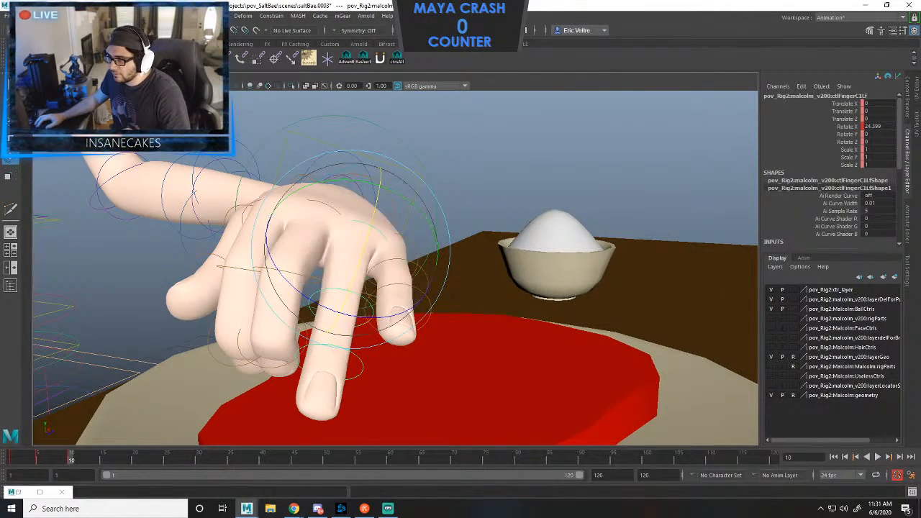
{"action": "key", "text": "w"}
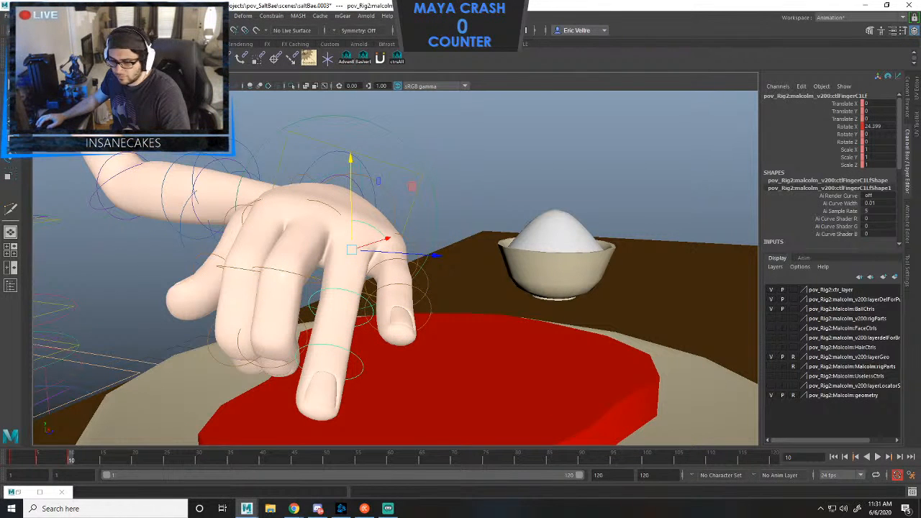
{"action": "key", "text": "e"}
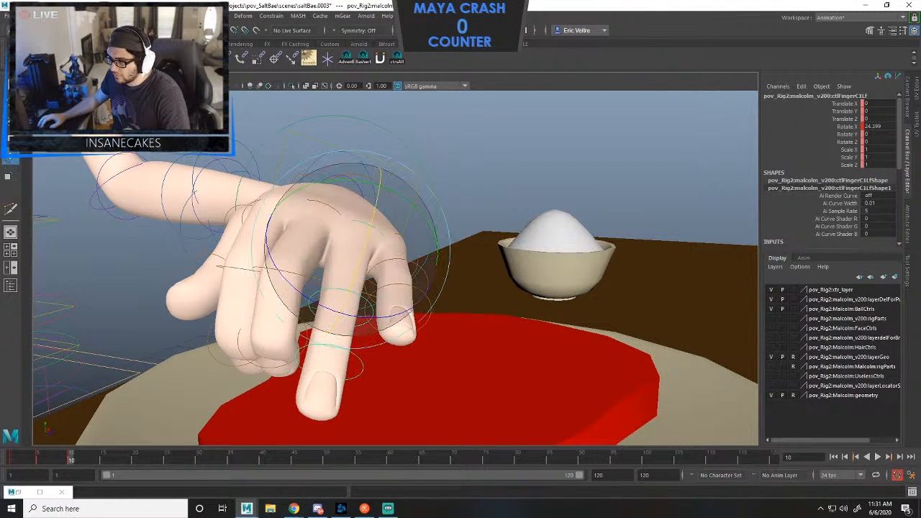
{"action": "left_click_drag", "start_coordinate": [343, 281], "coordinate": [363, 287]}
{"action": "mouse_move", "coordinate": [381, 250]}
{"action": "left_mouse_down"}
{"action": "mouse_move", "coordinate": [386, 227]}
{"action": "mouse_move", "coordinate": [383, 242]}
{"action": "left_mouse_up"}
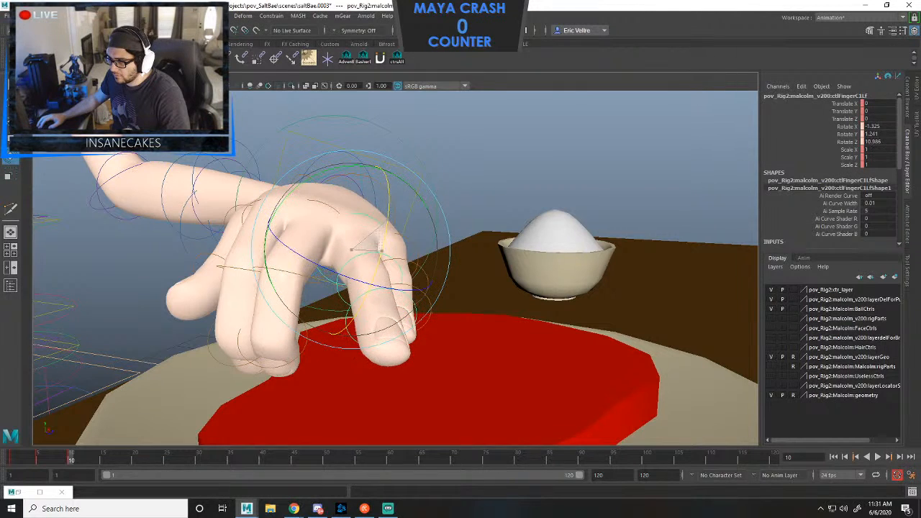
{"action": "left_click_drag", "start_coordinate": [363, 287], "coordinate": [354, 284]}
{"action": "left_click", "coordinate": [466, 194]}
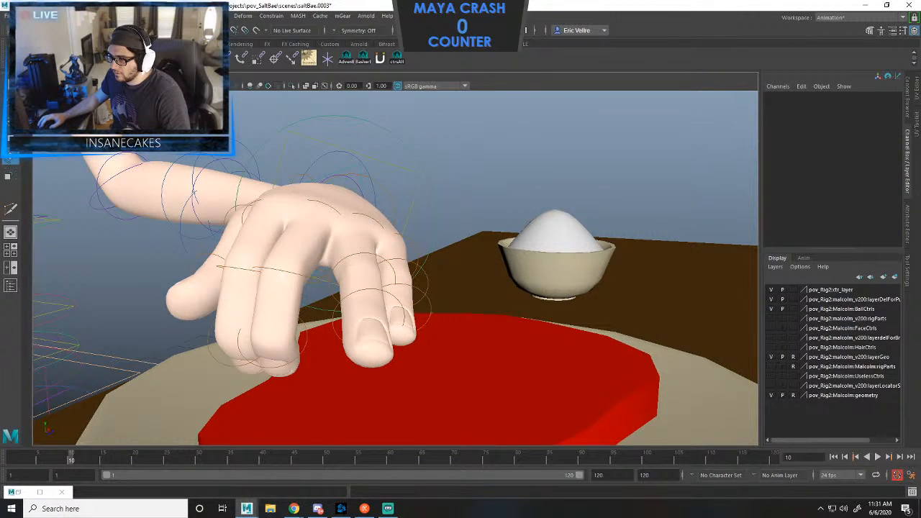
Curl the left ring finger's middle joint to about 77.1 in Rotate X and clear the selection.
{"action": "left_click", "coordinate": [371, 254]}
{"action": "left_click_drag", "start_coordinate": [392, 253], "coordinate": [357, 359]}
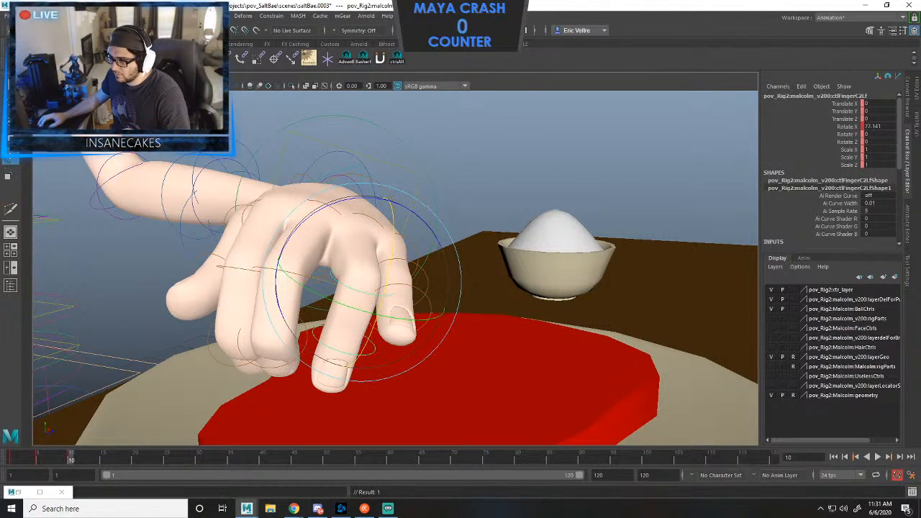
{"action": "left_click", "coordinate": [461, 216]}
{"action": "left_click", "coordinate": [375, 351]}
{"action": "left_click", "coordinate": [470, 206]}
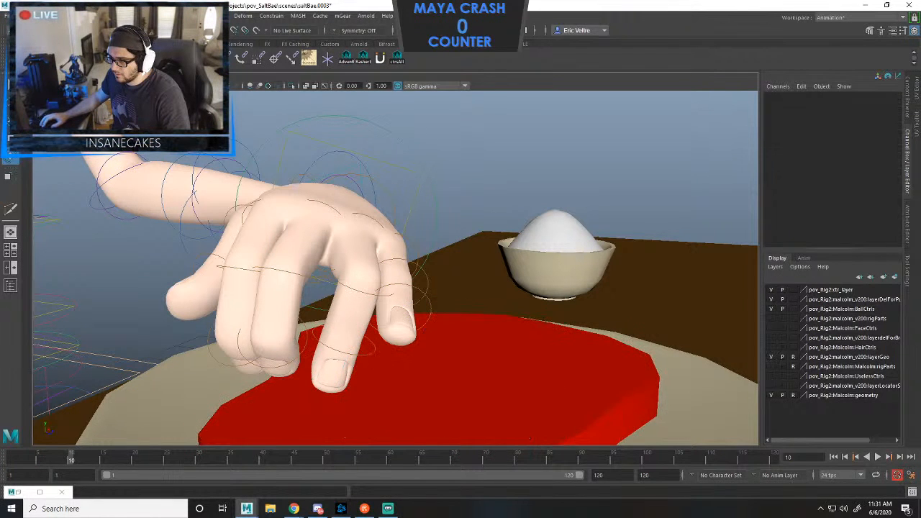
Curl the left ring finger's tip joint to about 36.3 in Rotate X and clear the selection.
{"action": "left_click", "coordinate": [373, 349]}
{"action": "left_click_drag", "start_coordinate": [375, 322], "coordinate": [356, 382]}
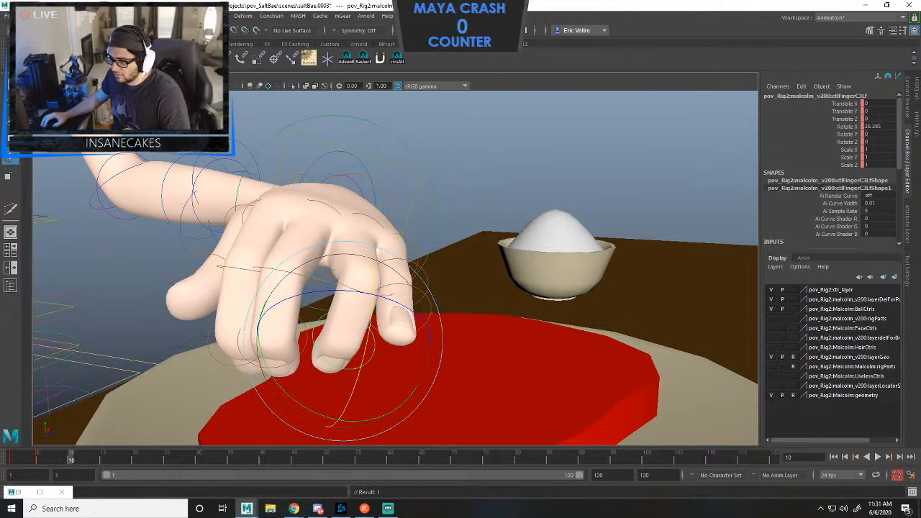
{"action": "left_click", "coordinate": [461, 215]}
Rotate the left middle finger's base joint to about 7.9 in Rotate X, -9.4 in Rotate Y and -3.8 in Rotate Z.
{"action": "left_click", "coordinate": [326, 205]}
{"action": "left_click_drag", "start_coordinate": [322, 217], "coordinate": [343, 222]}
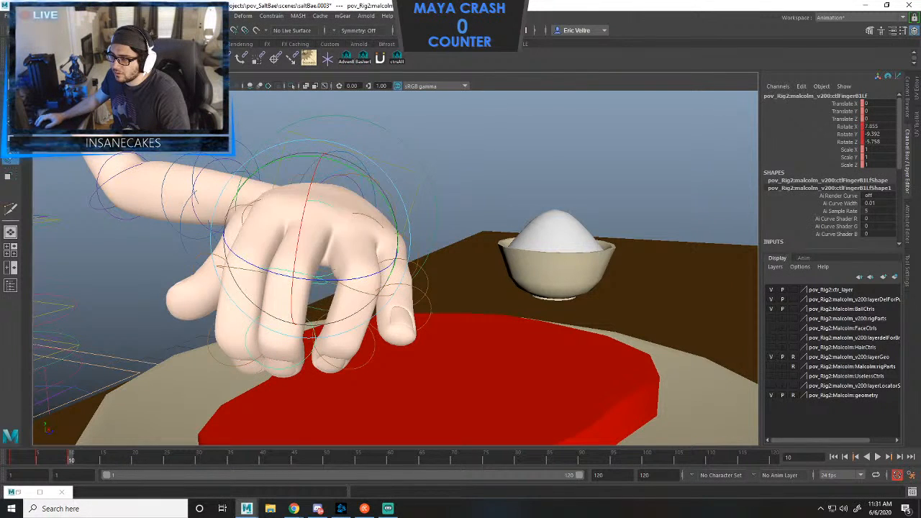
{"action": "left_click", "coordinate": [461, 209]}
Curl the left pinky's middle and tip joints so the fingertip points down at the steak.
{"action": "left_click_drag", "start_coordinate": [460, 209], "coordinate": [320, 295], "text": "alt"}
{"action": "left_click", "coordinate": [375, 235]}
{"action": "left_click", "coordinate": [389, 288]}
{"action": "left_click", "coordinate": [361, 305]}
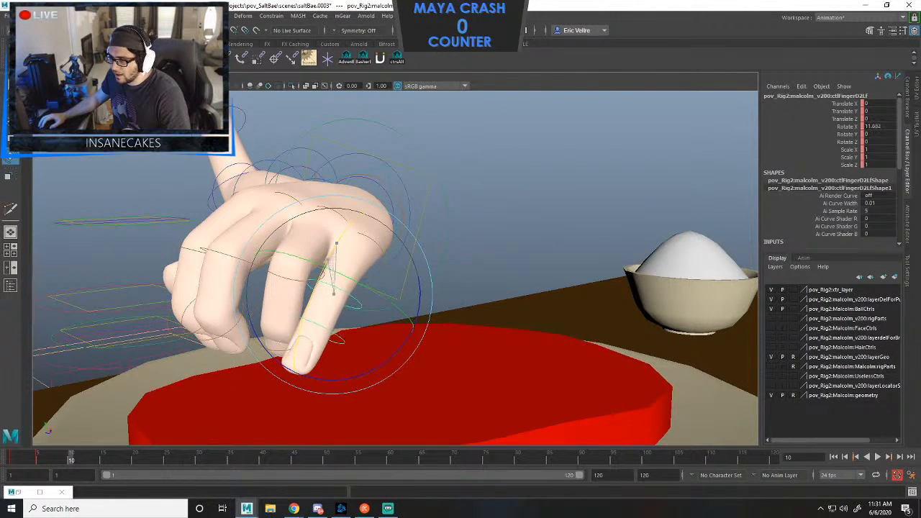
{"action": "left_click", "coordinate": [320, 295]}
{"action": "left_click", "coordinate": [317, 344]}
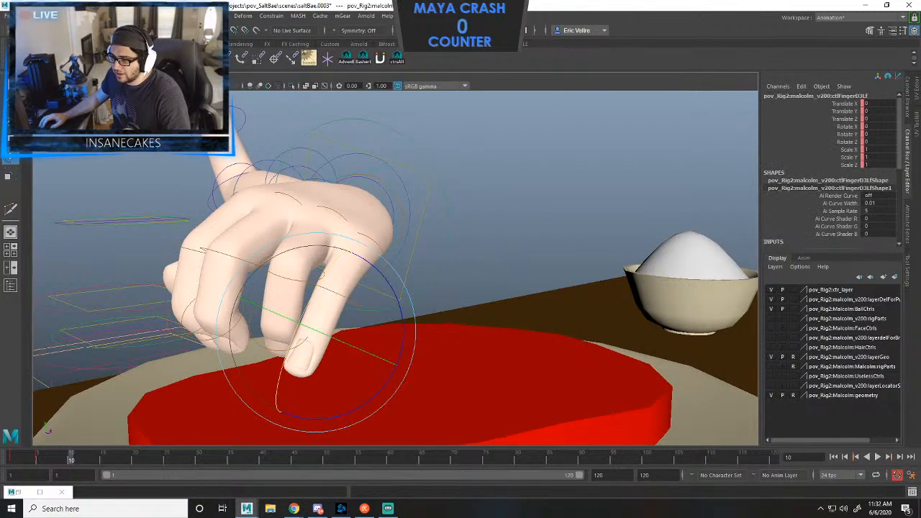
{"action": "left_click_drag", "start_coordinate": [286, 363], "coordinate": [403, 375]}
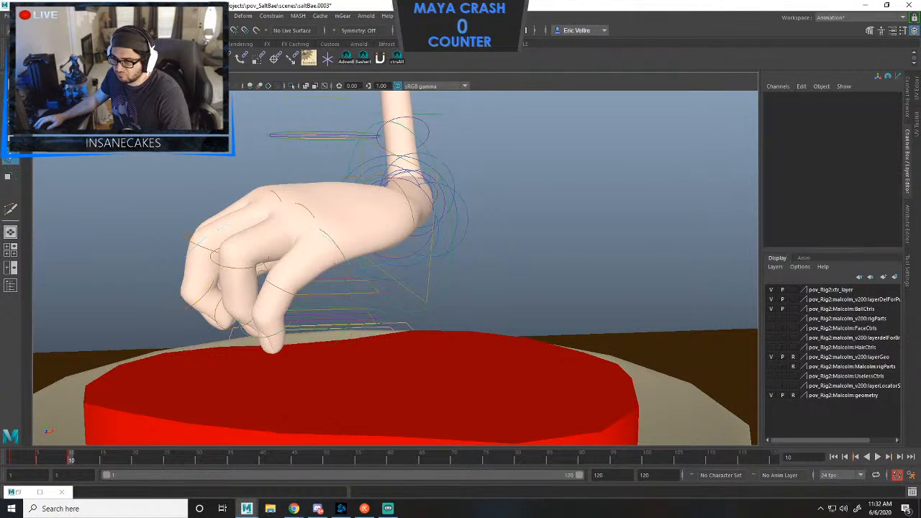
Adjust the left ring finger's middle joint to about 63 in Rotate X.
{"action": "left_click", "coordinate": [216, 253]}
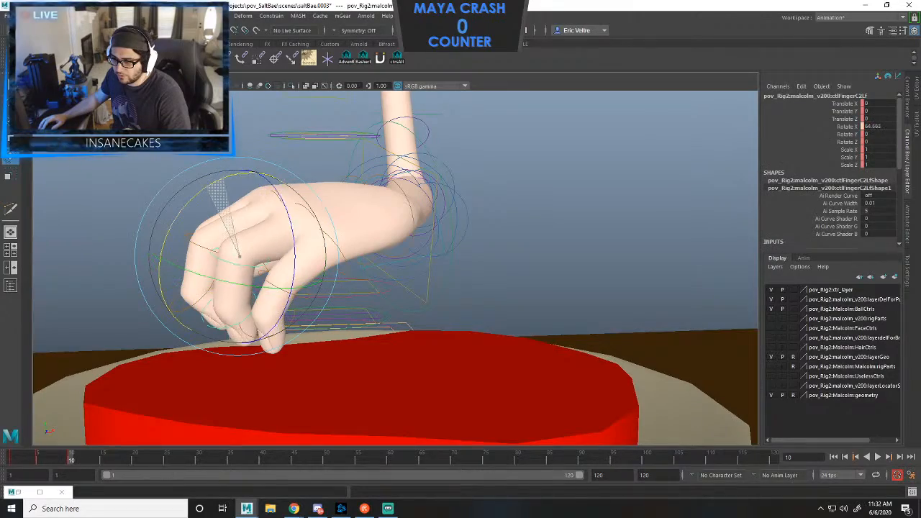
{"action": "left_click_drag", "start_coordinate": [691, 291], "coordinate": [708, 302], "text": "alt"}
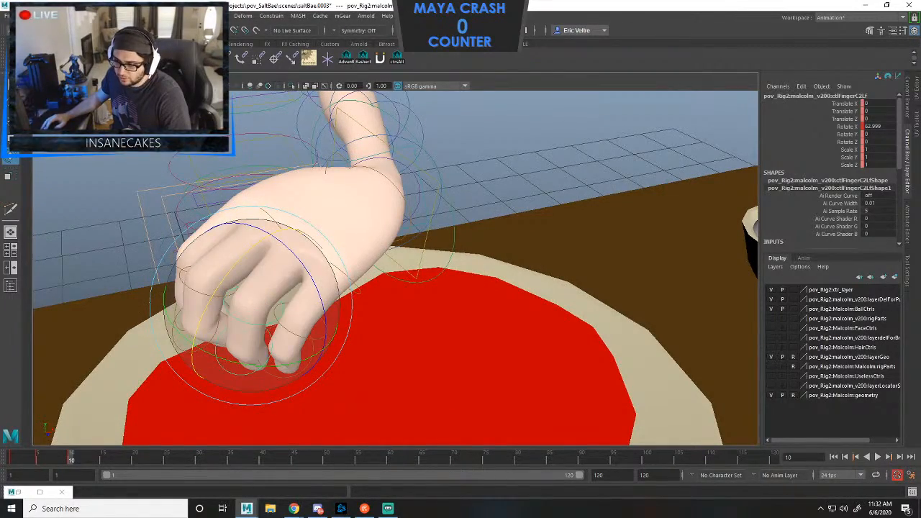
Move the left arm's pole vector control to about 1.78 in Translate X and 2.93 in Translate Z to redirect the elbow.
{"action": "left_click_drag", "start_coordinate": [259, 310], "coordinate": [396, 216], "text": "alt"}
{"action": "scroll", "coordinate": [396, 288], "scroll_direction": "down", "scroll_amount": 10}
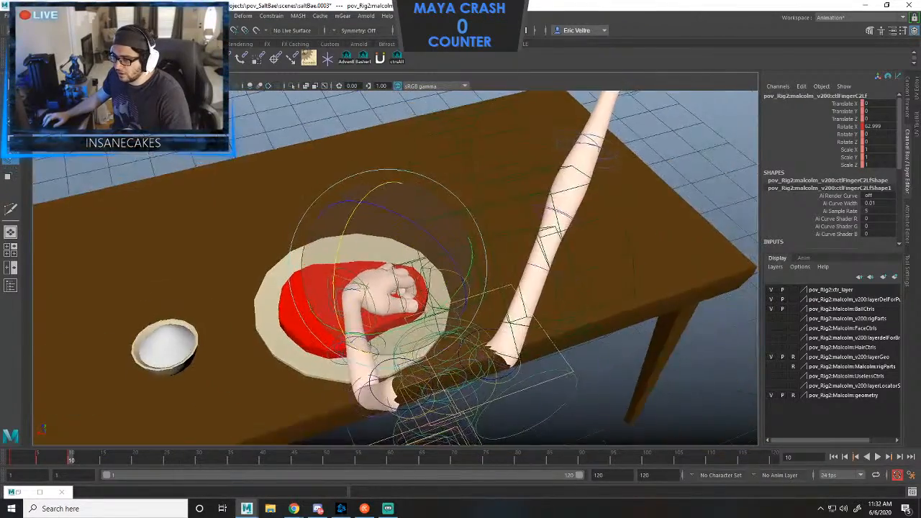
{"action": "left_click", "coordinate": [479, 387]}
{"action": "key", "text": "w"}
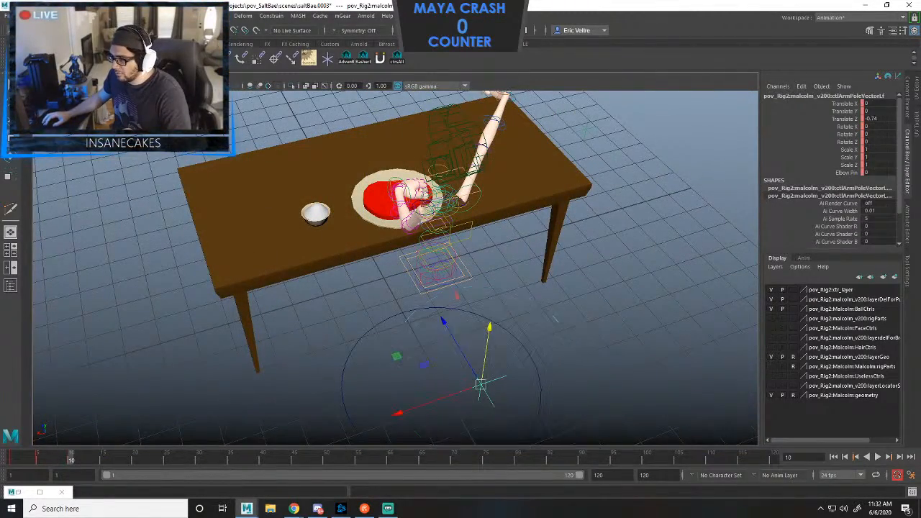
{"action": "left_click_drag", "start_coordinate": [480, 385], "coordinate": [335, 317]}
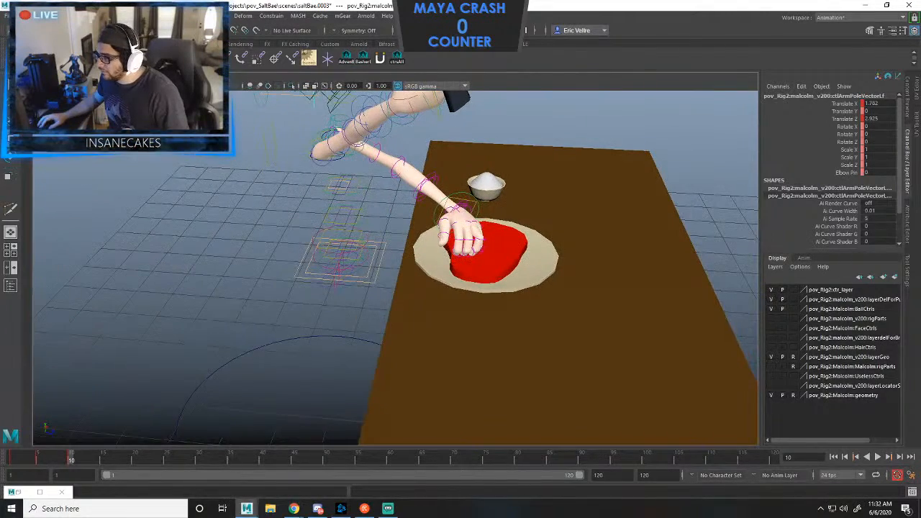
Shift the left wrist's IK control over the steak to about -2.16, -0.19, 2.74 in Translate X, Y and Z.
{"action": "left_click", "coordinate": [452, 208]}
{"action": "left_click_drag", "start_coordinate": [503, 217], "coordinate": [516, 218]}
{"action": "left_click_drag", "start_coordinate": [432, 324], "coordinate": [388, 317], "text": "alt"}
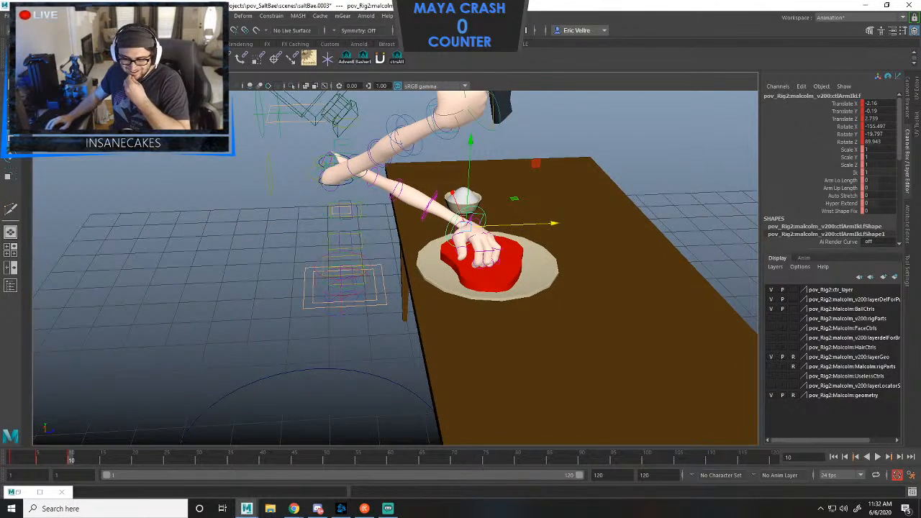
Show the shot camera beside the perspective view, bend the second spine control to about 9.6 in Rotate X, and clear the selection.
{"action": "key", "text": "space"}
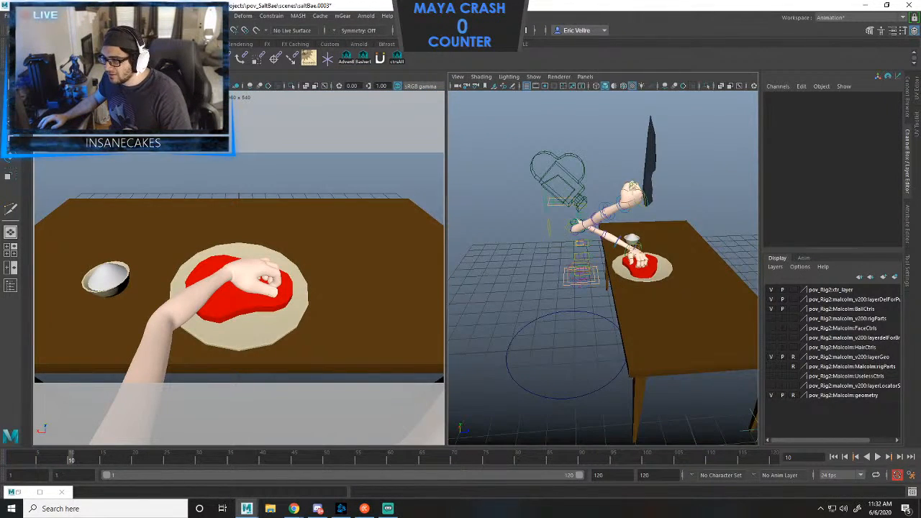
{"action": "left_click_drag", "start_coordinate": [604, 324], "coordinate": [504, 284], "text": "alt"}
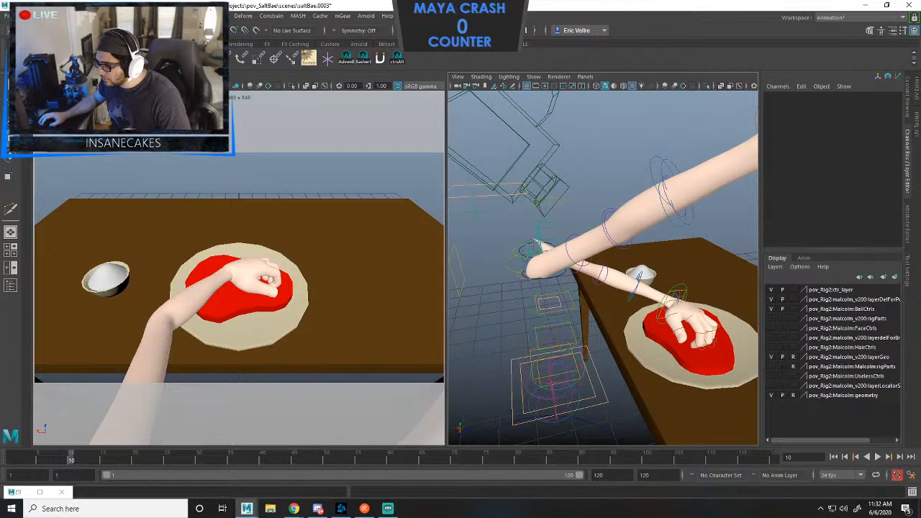
{"action": "left_click", "coordinate": [555, 337]}
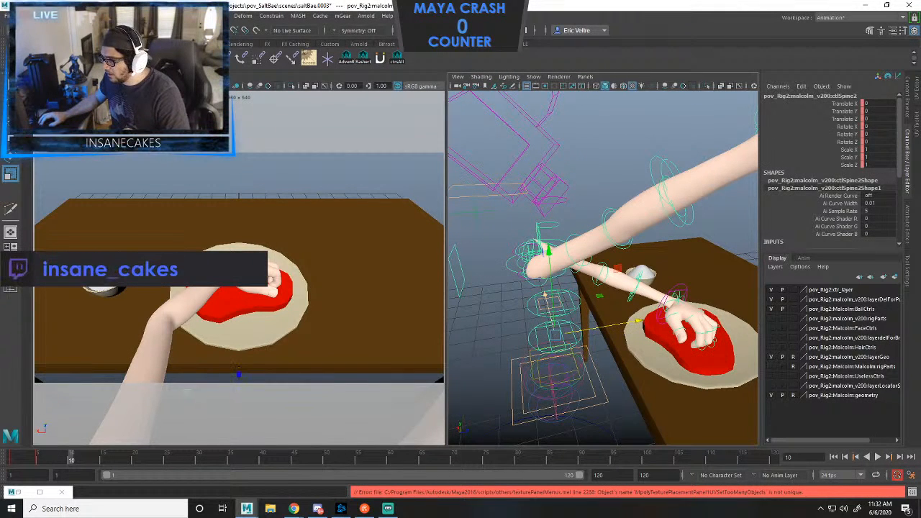
{"action": "key", "text": "r"}
{"action": "key", "text": "e"}
{"action": "key", "text": "r"}
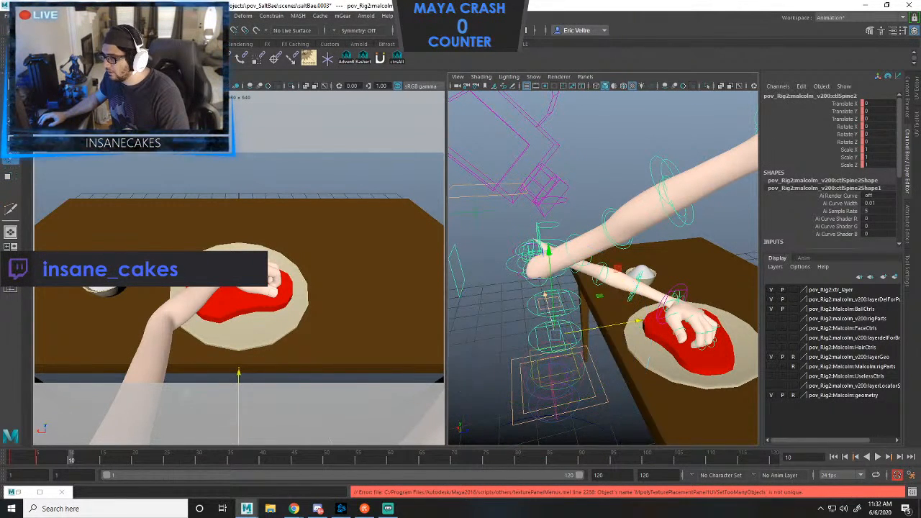
{"action": "key", "text": "e"}
{"action": "mouse_move", "coordinate": [503, 276]}
{"action": "left_mouse_down"}
{"action": "mouse_move", "coordinate": [534, 257]}
{"action": "mouse_move", "coordinate": [518, 265]}
{"action": "left_mouse_up"}
{"action": "mouse_move", "coordinate": [561, 273]}
{"action": "right_mouse_down", "text": "alt"}
{"action": "mouse_move", "coordinate": [489, 288]}
{"action": "mouse_move", "coordinate": [561, 281]}
{"action": "right_mouse_up", "text": "alt"}
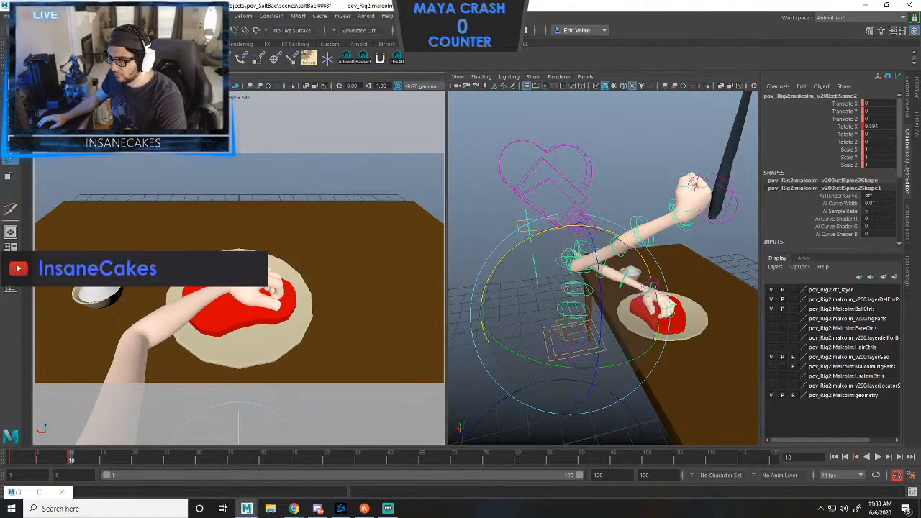
{"action": "left_click", "coordinate": [287, 173]}
Compare the key poses at frames 1, 5 and 10 with the knife hand's IK control selected.
{"action": "left_click", "coordinate": [12, 458]}
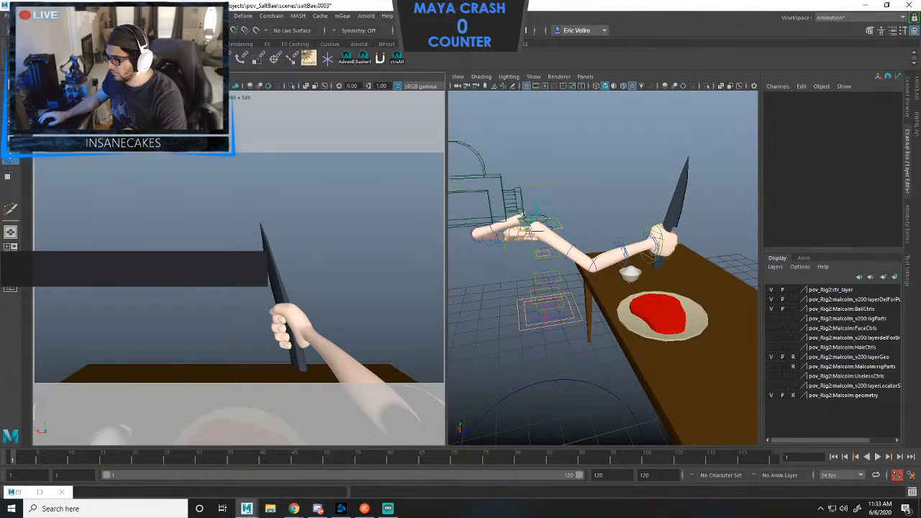
{"action": "left_click", "coordinate": [653, 246]}
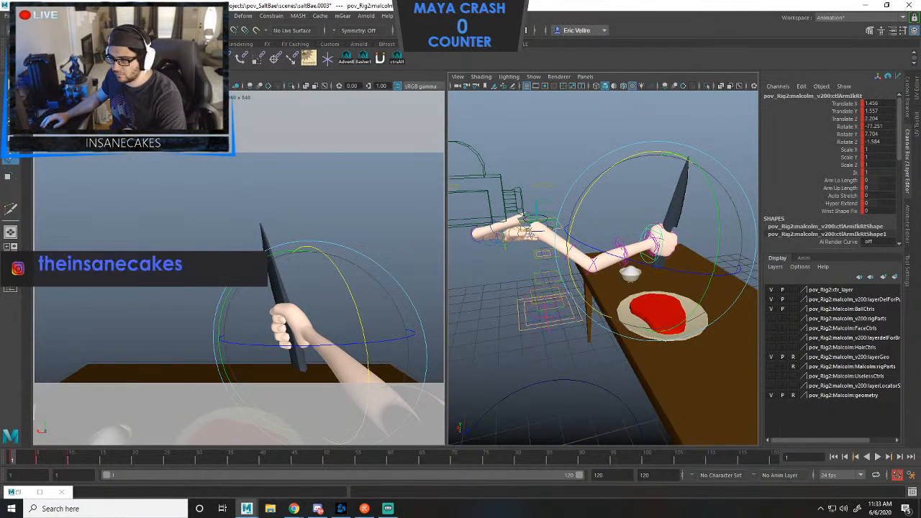
{"action": "key", "text": "."}
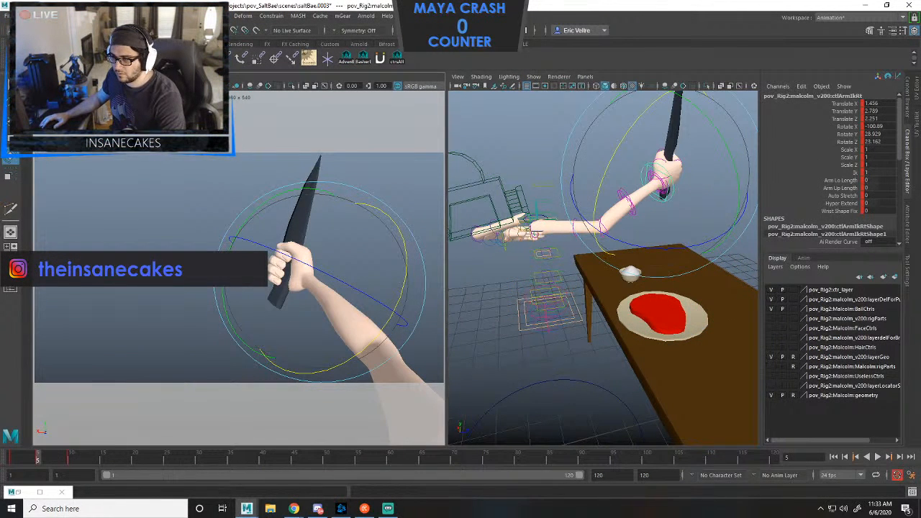
{"action": "key", "text": "."}
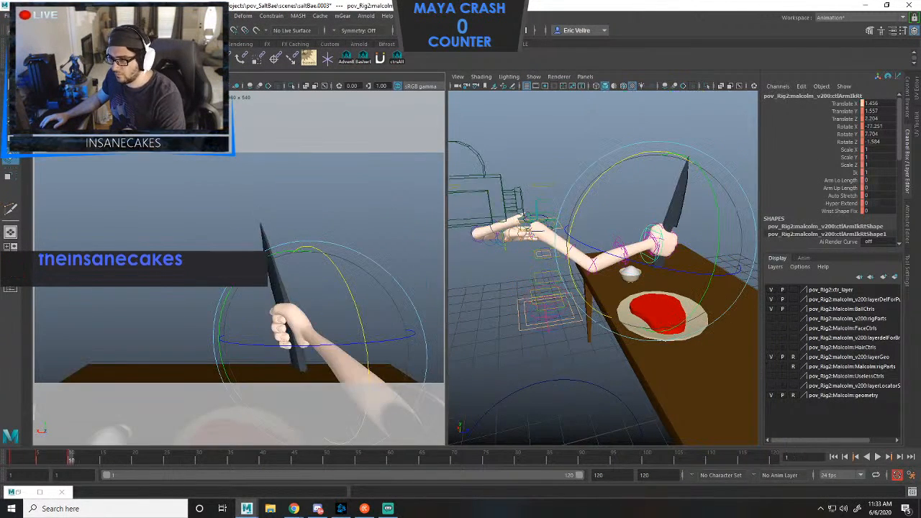
{"action": "key", "text": "."}
{"action": "middle_click_drag", "start_coordinate": [37, 458], "coordinate": [71, 458]}
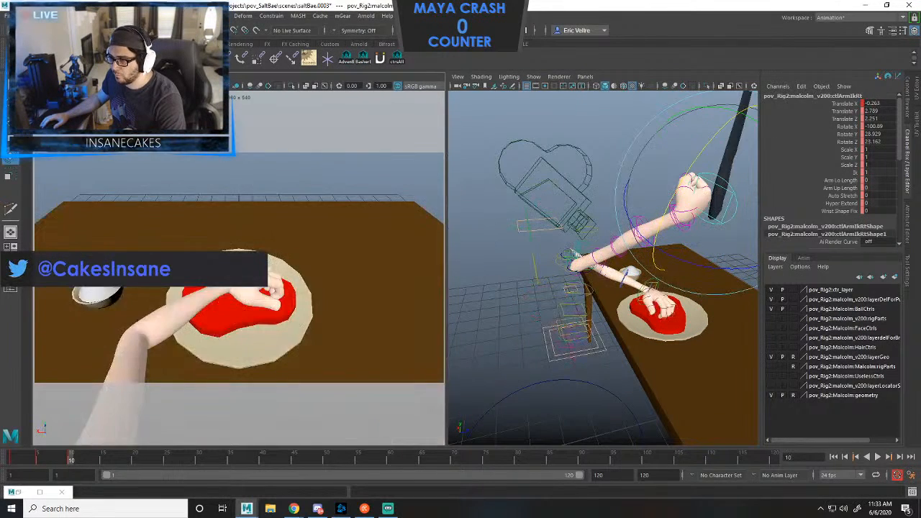
{"action": "key", "text": "."}
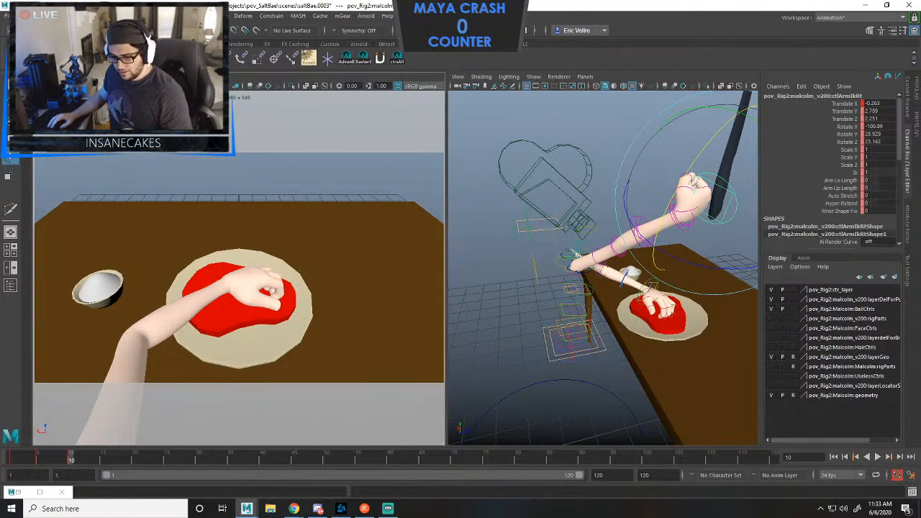
{"action": "key", "text": "."}
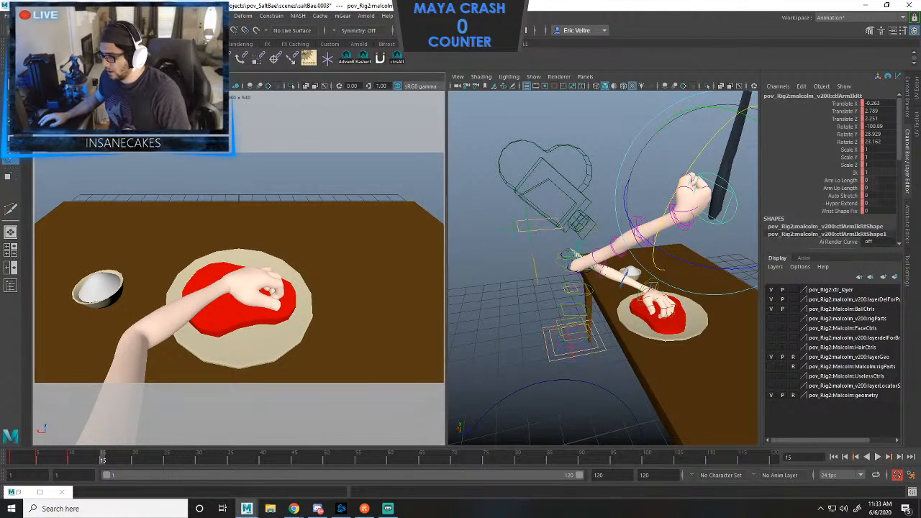
{"action": "scroll", "coordinate": [603, 268], "scroll_direction": "up", "scroll_amount": 3}
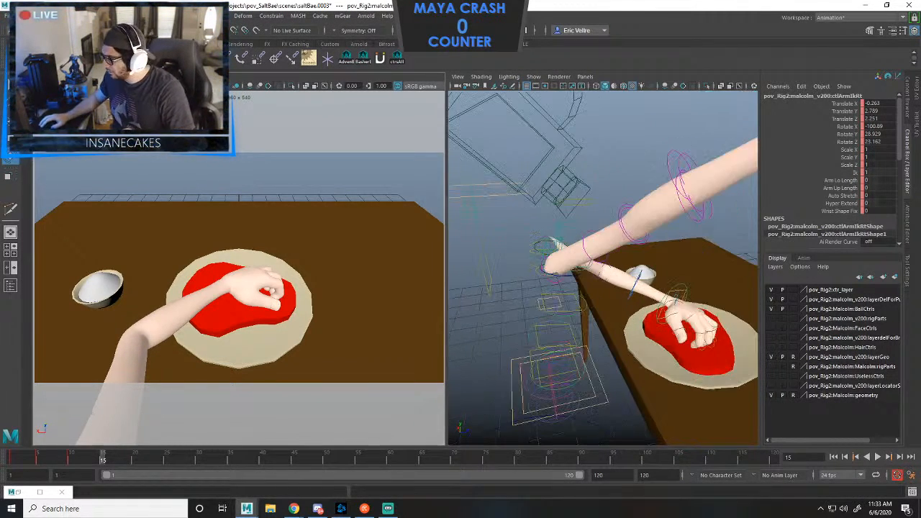
{"action": "left_click_drag", "start_coordinate": [633, 274], "coordinate": [616, 265], "text": "alt"}
{"action": "scroll", "coordinate": [603, 268], "scroll_direction": "down", "scroll_amount": 5}
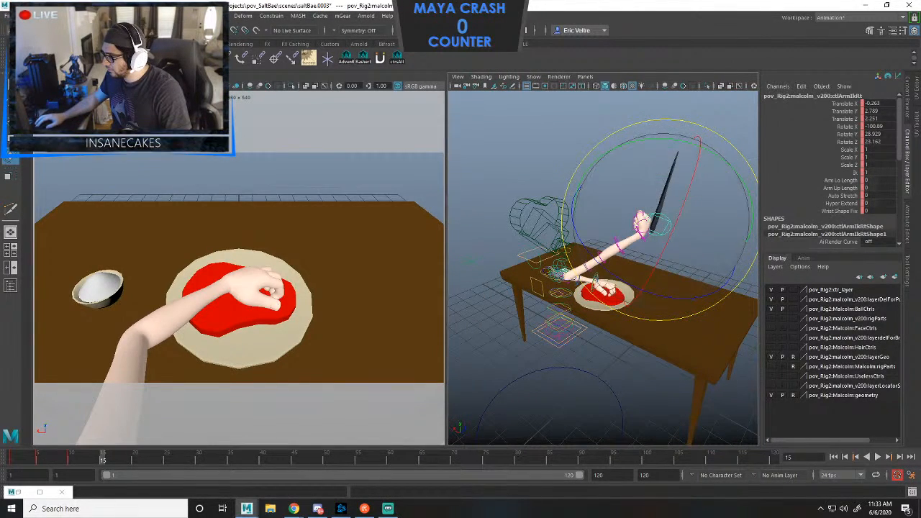
{"action": "key", "text": "w"}
{"action": "left_click_drag", "start_coordinate": [591, 210], "coordinate": [565, 204]}
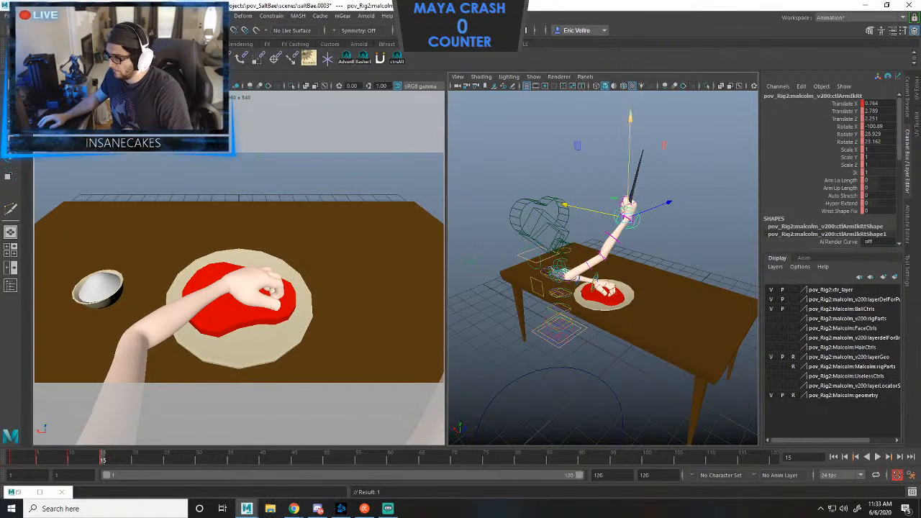
{"action": "left_click_drag", "start_coordinate": [666, 204], "coordinate": [657, 206]}
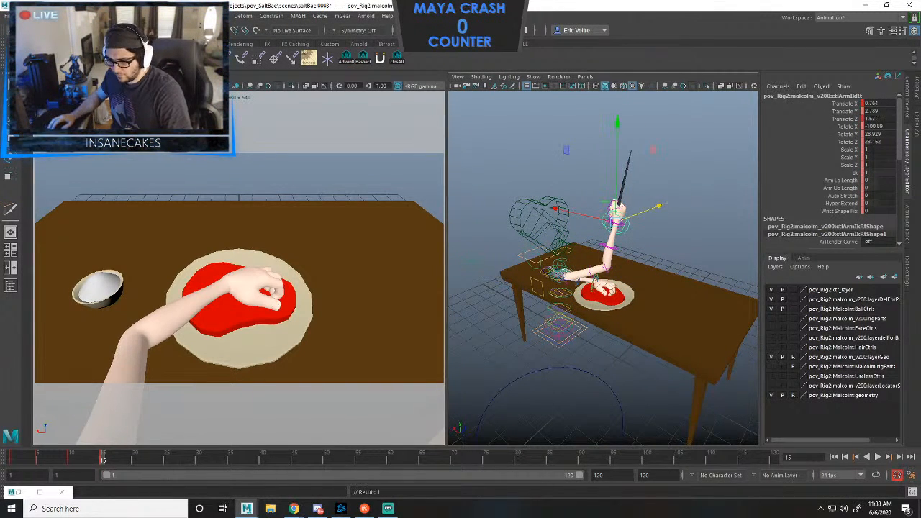
{"action": "key", "text": "ctrl+z"}
{"action": "key", "text": "ctrl+z"}
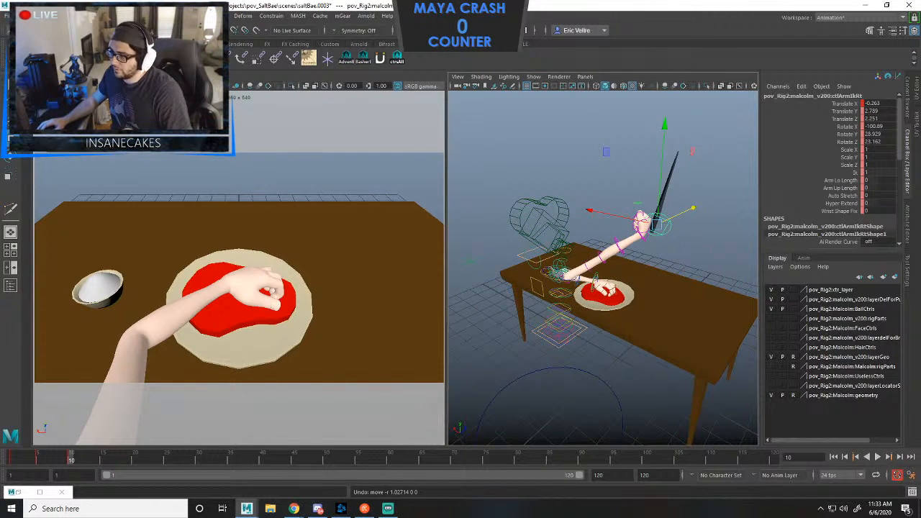
Select and key all the rig controls at frame 10, go to frame 15, and clear the selection.
{"action": "left_click", "coordinate": [397, 59]}
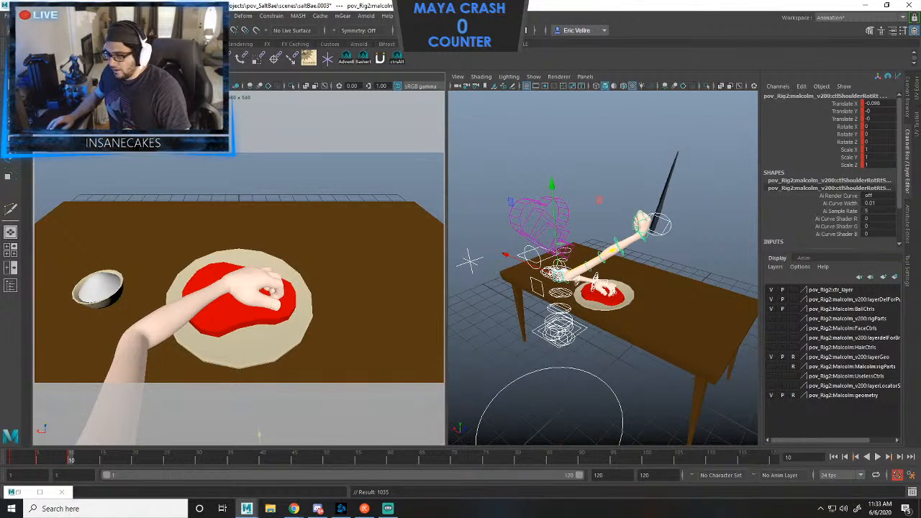
{"action": "left_click", "coordinate": [103, 456]}
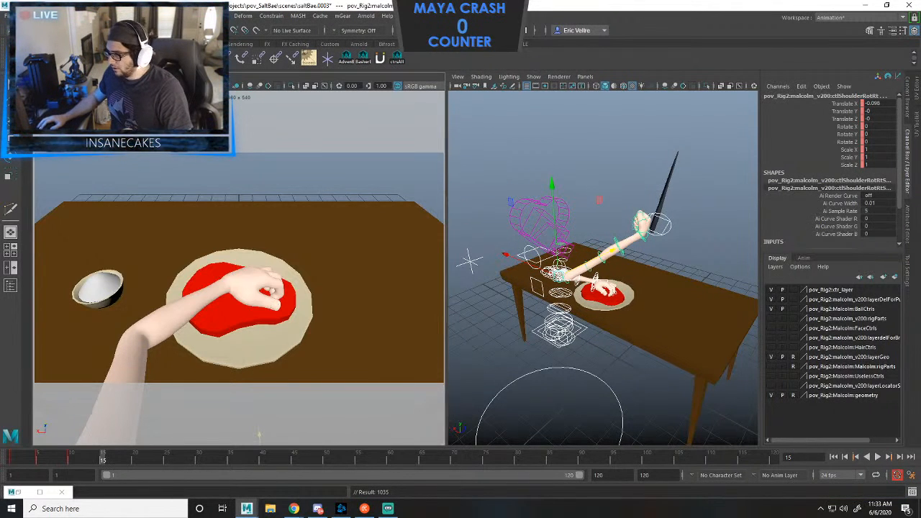
{"action": "left_click", "coordinate": [683, 191]}
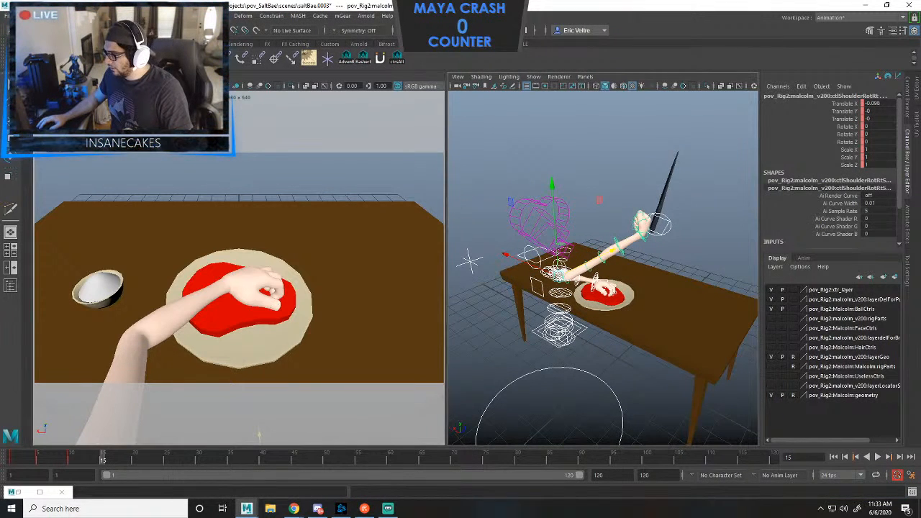
{"action": "left_click", "coordinate": [667, 226]}
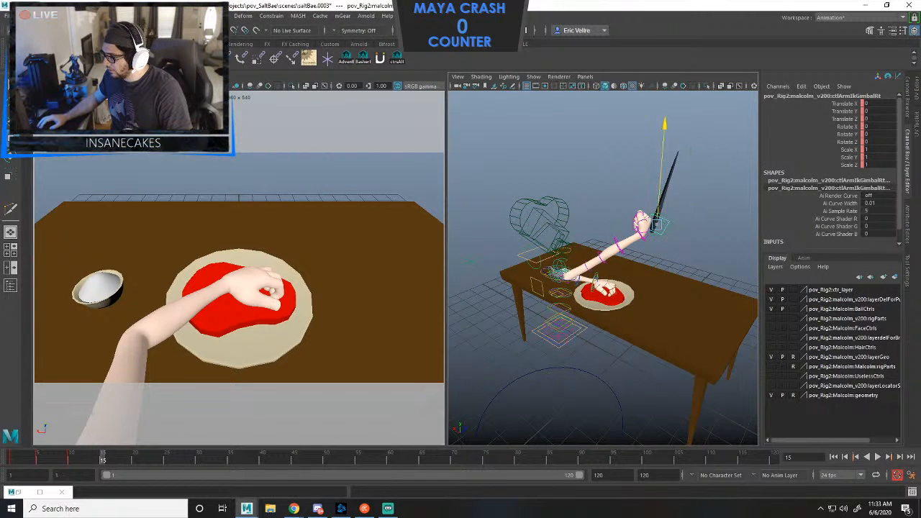
{"action": "left_click_drag", "start_coordinate": [664, 125], "coordinate": [660, 166]}
{"action": "key", "text": "ctrl+z"}
{"action": "left_click", "coordinate": [683, 191]}
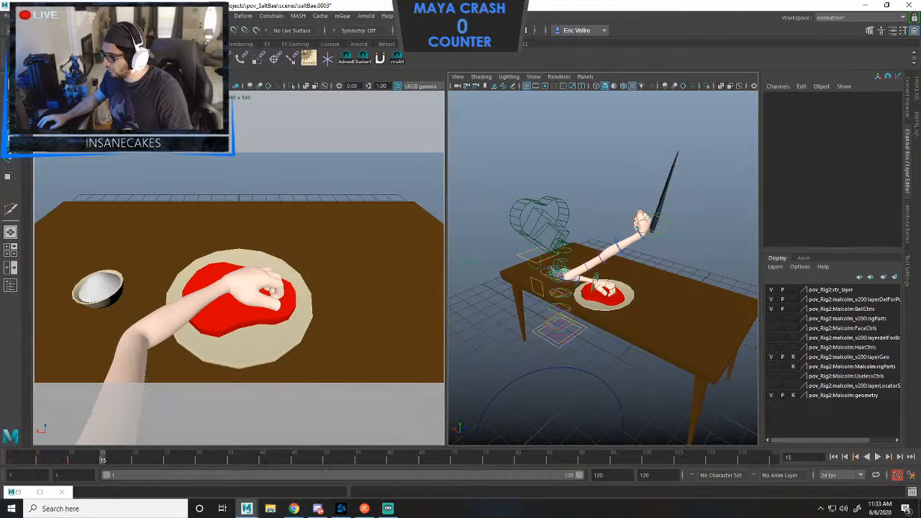
Lower the knife hand's IK control to just above the table at frame 15 and bring it in toward the steak.
{"action": "left_click", "coordinate": [669, 222]}
{"action": "left_click_drag", "start_coordinate": [664, 125], "coordinate": [659, 212]}
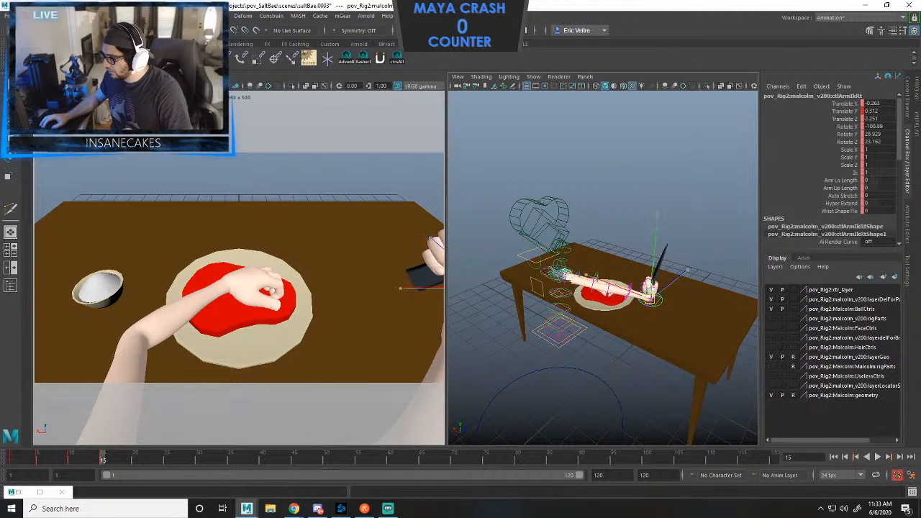
{"action": "left_click_drag", "start_coordinate": [652, 296], "coordinate": [418, 302]}
Rotate the knife hand's IK control to about -3.3 in Rotate X, 24.5 in Rotate Y and -3.4 in Rotate Z.
{"action": "key", "text": "e"}
{"action": "key", "text": "f"}
{"action": "key", "text": "space"}
{"action": "key", "text": "f"}
{"action": "right_click_drag", "start_coordinate": [417, 302], "coordinate": [360, 295], "text": "alt"}
{"action": "left_click_drag", "start_coordinate": [359, 294], "coordinate": [248, 209], "text": "alt"}
{"action": "key", "text": "w"}
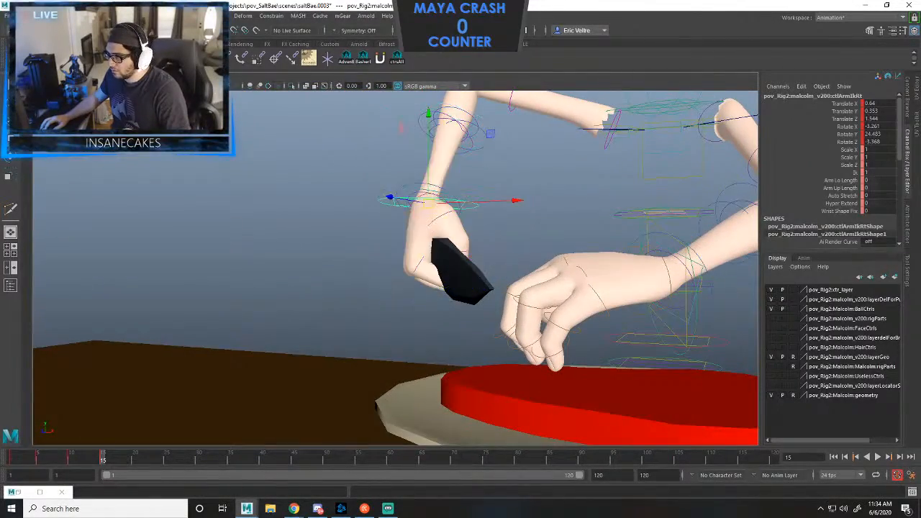
Move the knife hand's IK control to 1.067 in Translate X and rotate it to about -4.3, 15.2 and -5.0.
{"action": "left_click_drag", "start_coordinate": [496, 199], "coordinate": [545, 199]}
{"action": "key", "text": "e"}
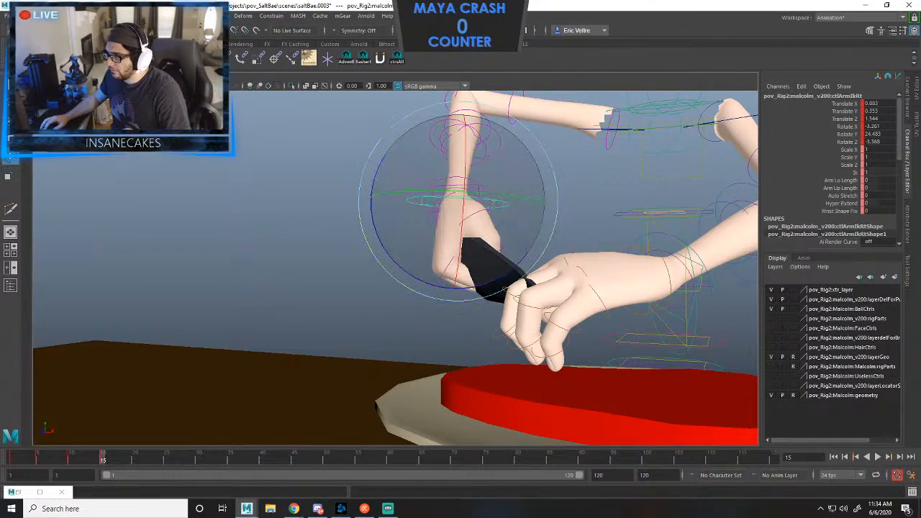
{"action": "left_click_drag", "start_coordinate": [475, 204], "coordinate": [434, 204]}
{"action": "left_click_drag", "start_coordinate": [434, 203], "coordinate": [430, 221], "text": "alt"}
{"action": "key", "text": "w"}
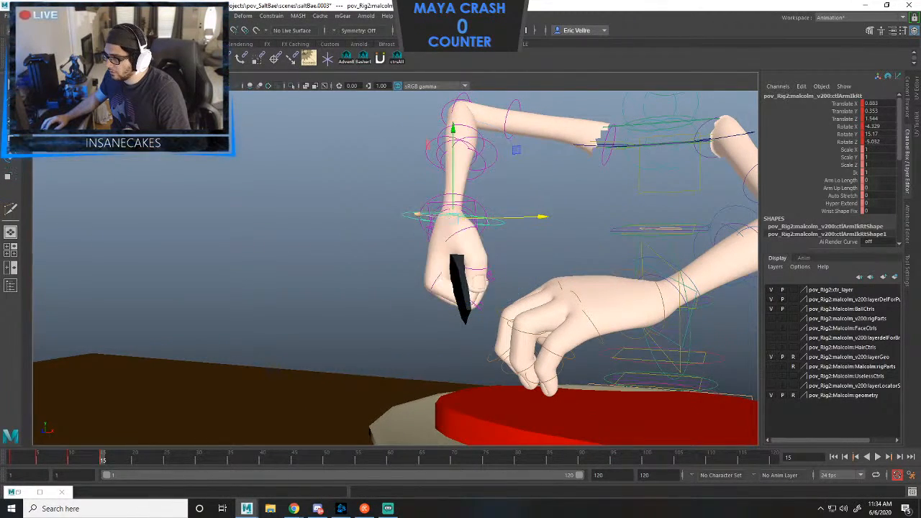
{"action": "left_click_drag", "start_coordinate": [543, 215], "coordinate": [708, 236]}
{"action": "key", "text": "s"}
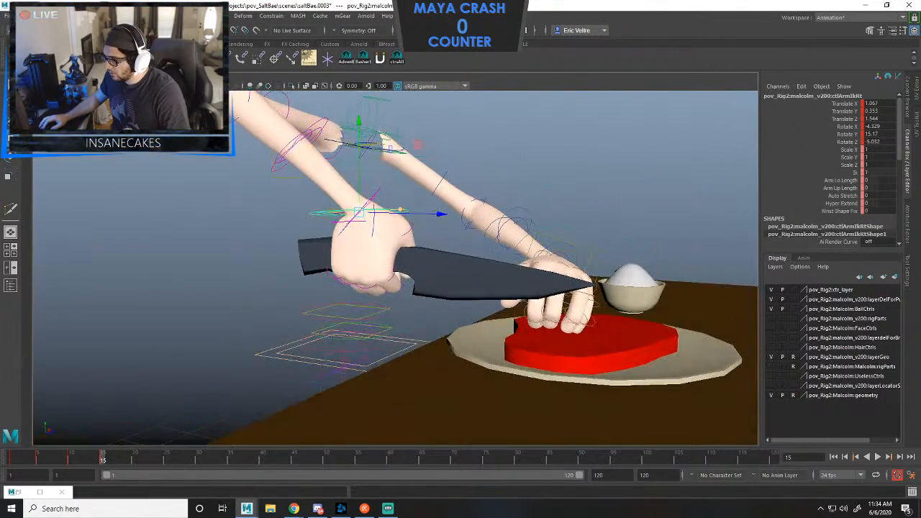
Move the knife hand's IK control forward to 2.032 in Translate Z, lower it to 0.187 in Translate Y, and key it.
{"action": "left_click_drag", "start_coordinate": [447, 214], "coordinate": [497, 214]}
{"action": "key", "text": "s"}
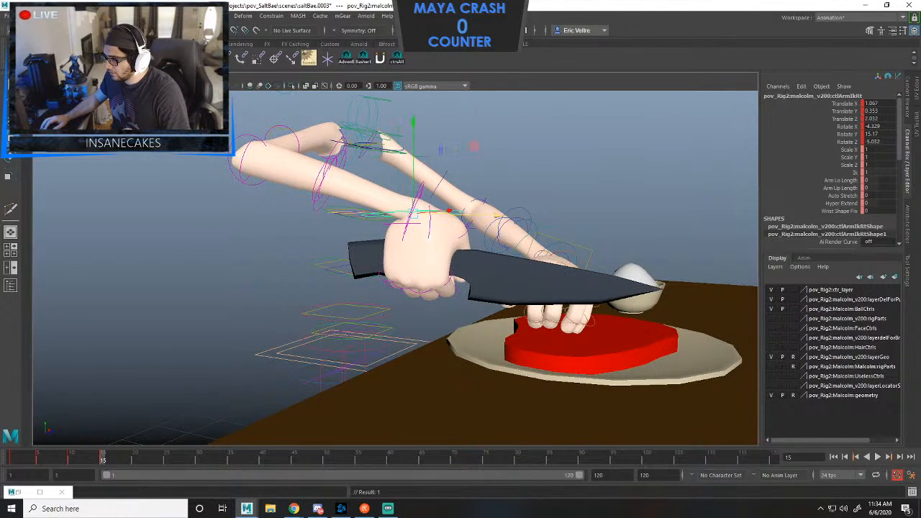
{"action": "left_click_drag", "start_coordinate": [413, 121], "coordinate": [413, 142]}
{"action": "key", "text": "s"}
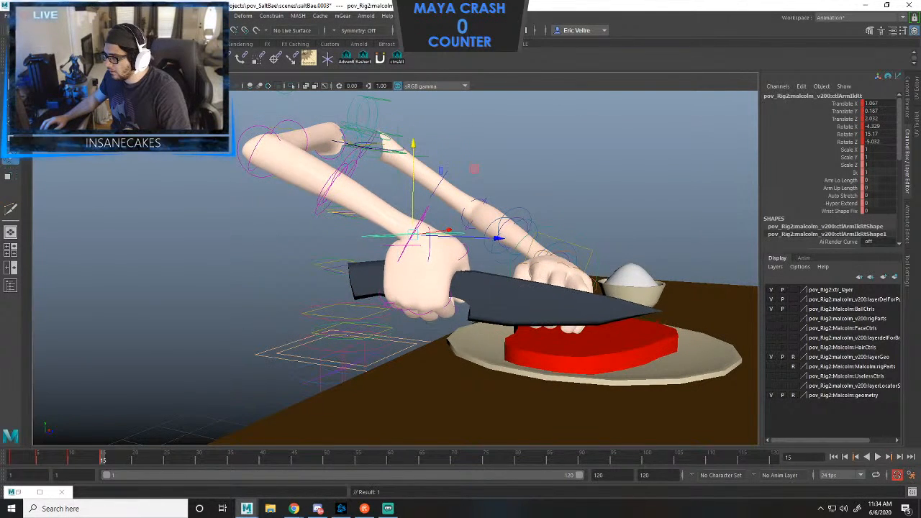
Rotate the knife hand's IK control to about 3.6 in Rotate X, 14.8 in Rotate Y and 3.4 in Rotate Z, and key it.
{"action": "key", "text": "e"}
{"action": "left_click_drag", "start_coordinate": [460, 162], "coordinate": [318, 174]}
{"action": "key", "text": "s"}
{"action": "left_click_drag", "start_coordinate": [493, 161], "coordinate": [469, 154]}
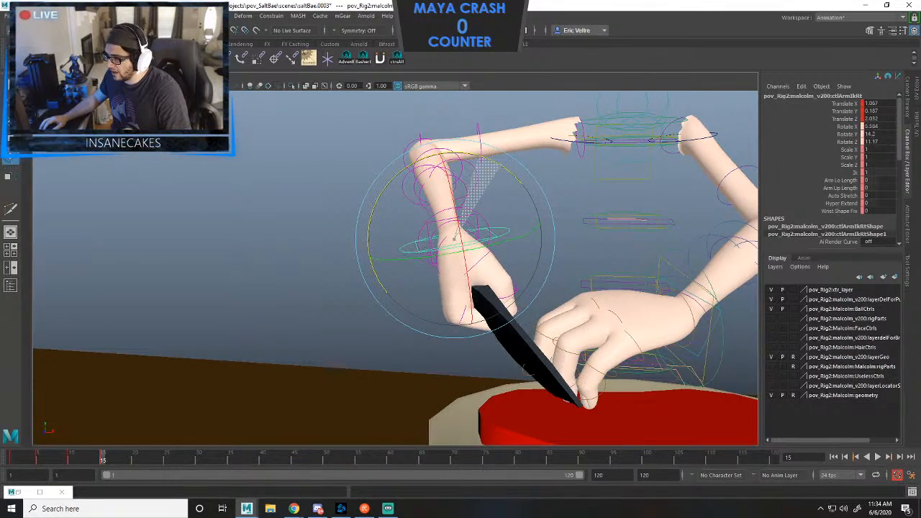
{"action": "key", "text": "s"}
{"action": "middle_click_drag", "start_coordinate": [469, 154], "coordinate": [481, 150], "text": "alt"}
{"action": "left_click_drag", "start_coordinate": [481, 152], "coordinate": [493, 156]}
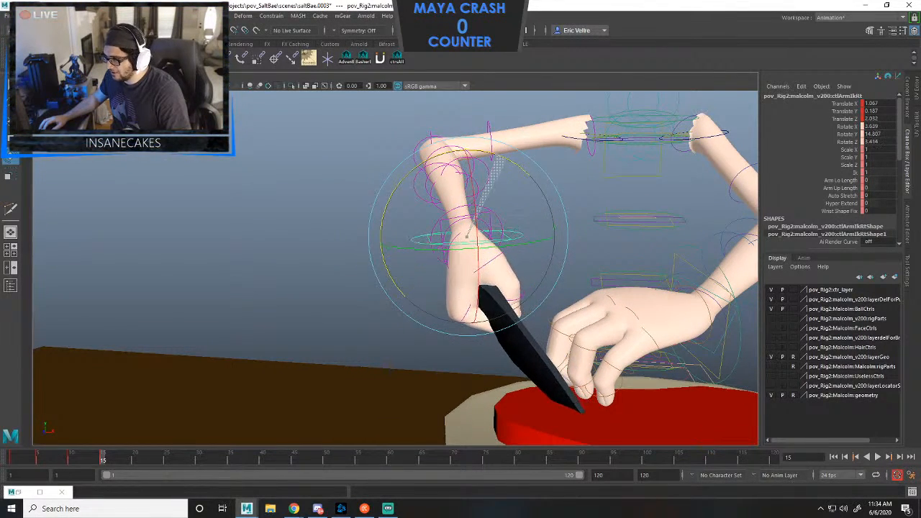
{"action": "key", "text": "s"}
Shift the knife hand's IK control to about 1.25 in Translate X and rotate it to about 6.6, 5.1 and 9.6.
{"action": "key", "text": "w"}
{"action": "left_click_drag", "start_coordinate": [554, 238], "coordinate": [606, 272]}
{"action": "key", "text": "e"}
{"action": "key", "text": "w"}
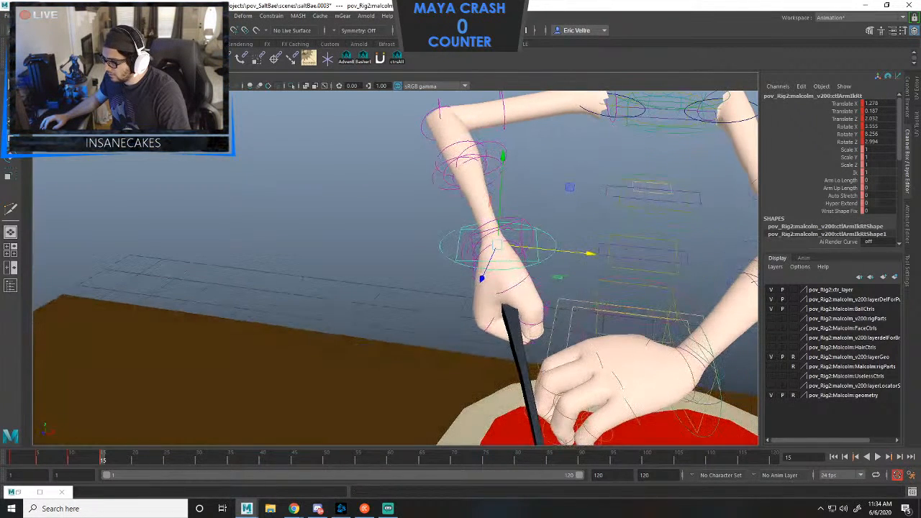
{"action": "key", "text": "e"}
{"action": "left_click_drag", "start_coordinate": [521, 240], "coordinate": [504, 249]}
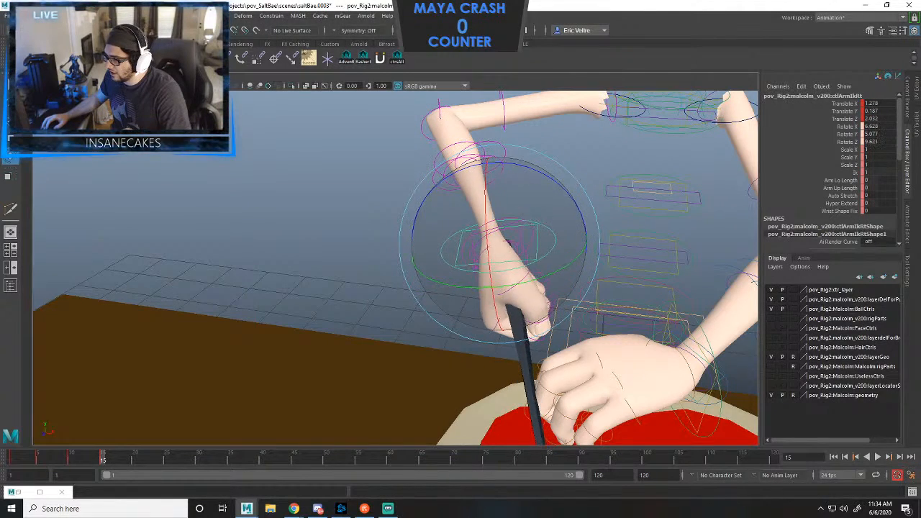
{"action": "key", "text": "w"}
{"action": "left_click_drag", "start_coordinate": [589, 253], "coordinate": [669, 316]}
Move the knife arm's pole vector control to about -5.05, -0.43 and 3.78, and restore the two-view layout with the camera view.
{"action": "scroll", "coordinate": [613, 295], "scroll_direction": "down", "scroll_amount": 3}
{"action": "left_click", "coordinate": [582, 318]}
{"action": "left_click_drag", "start_coordinate": [529, 382], "coordinate": [248, 317]}
{"action": "scroll", "coordinate": [396, 268], "scroll_direction": "up", "scroll_amount": 3}
{"action": "key", "text": "space"}
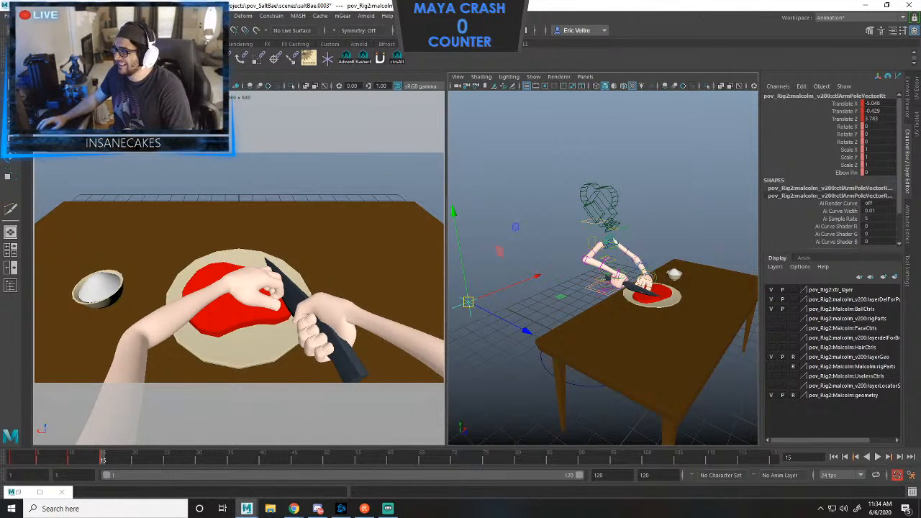
Select and key all the rig controls at frame 15, and clear the selection.
{"action": "scroll", "coordinate": [603, 259], "scroll_direction": "up", "scroll_amount": 5}
{"action": "left_click", "coordinate": [643, 216]}
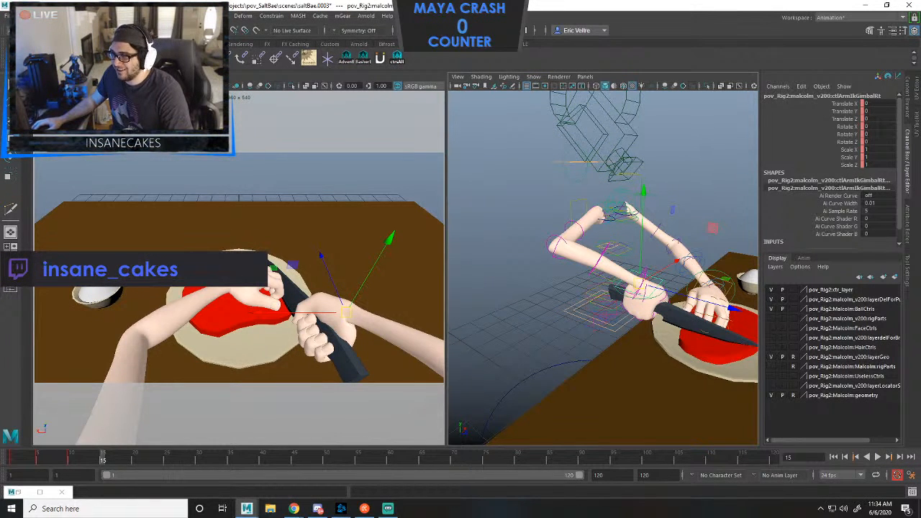
{"action": "left_click", "coordinate": [397, 59]}
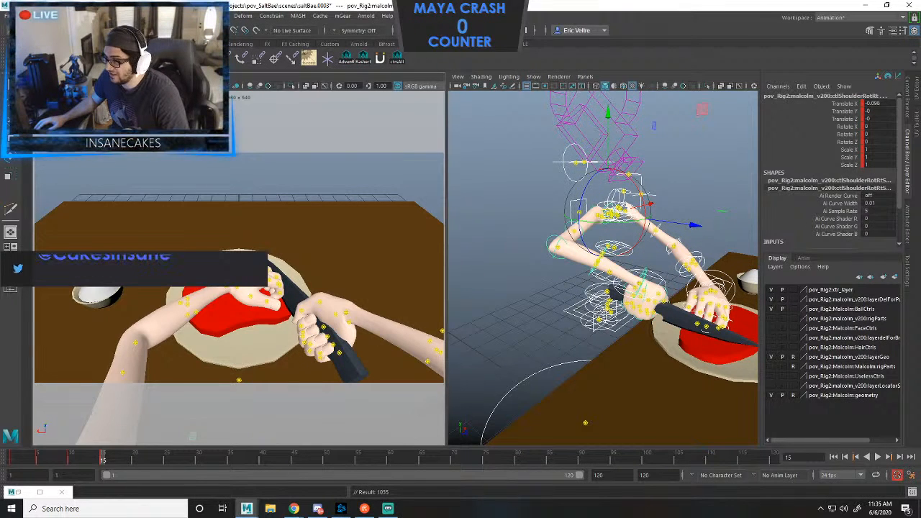
{"action": "left_click", "coordinate": [503, 144]}
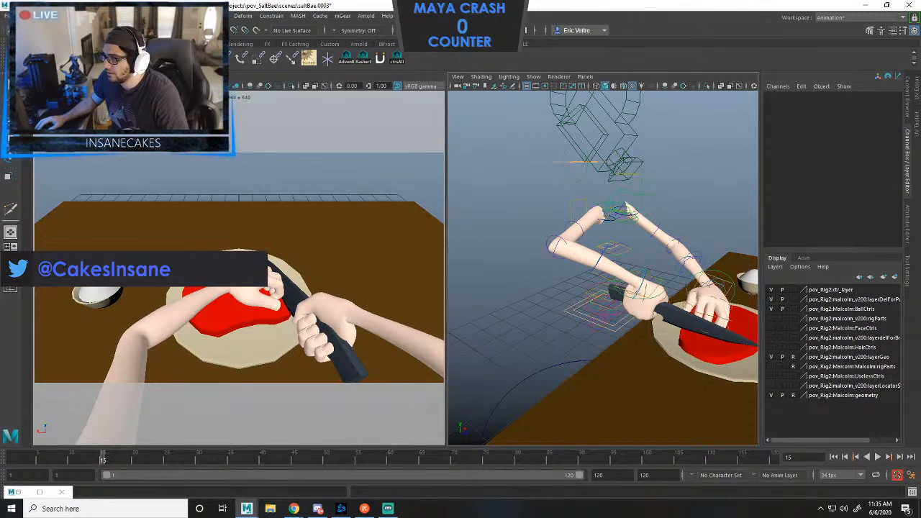
{"action": "key", "text": "ctrl+shift+a"}
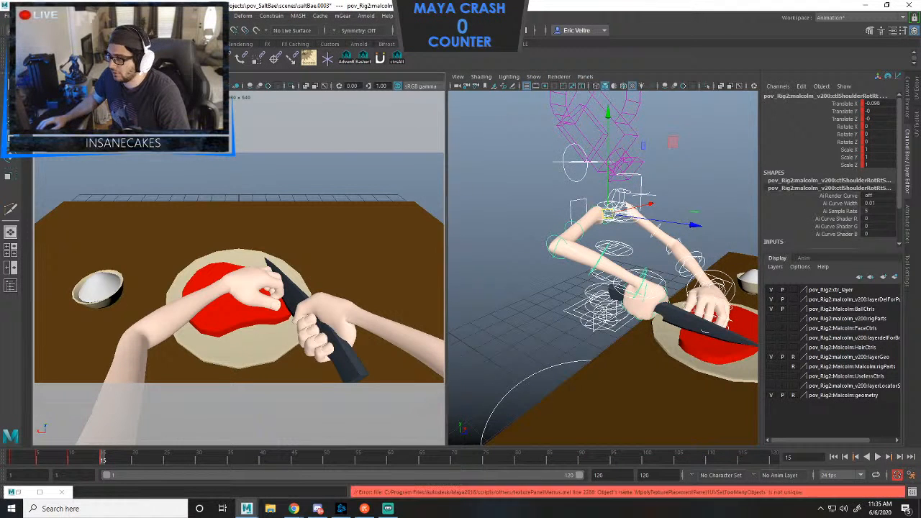
{"action": "key", "text": "Escape"}
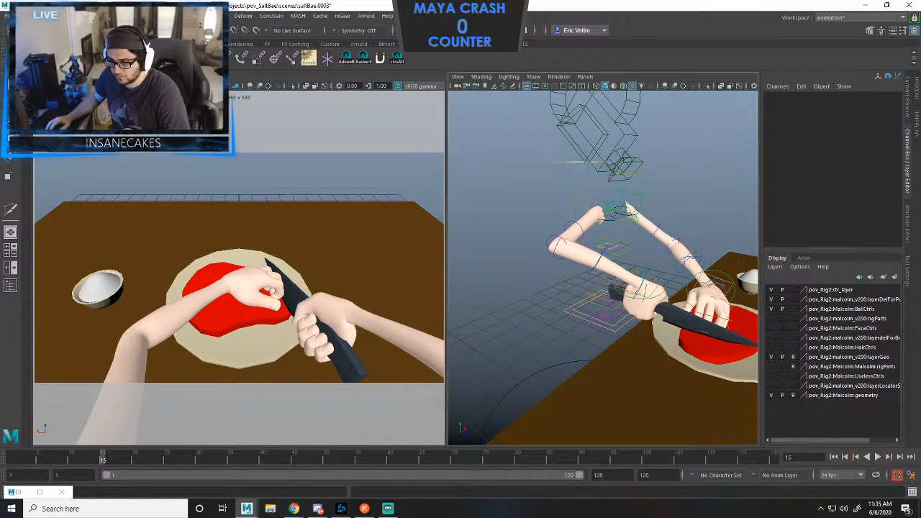
At frame 20, slide both hands' IK controls together across the steak toward the salt bowl, bringing the knife hand to 2.385 in Translate X.
{"action": "key", "text": "period"}
{"action": "key", "text": "f"}
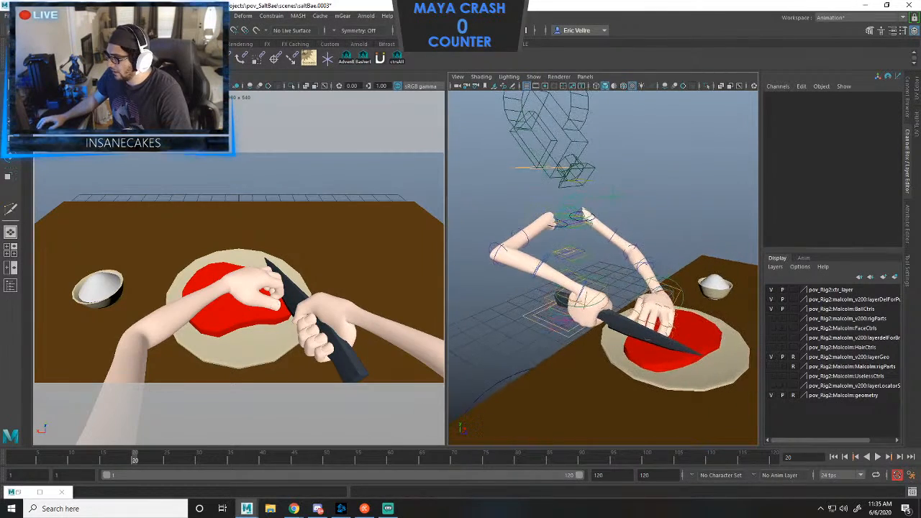
{"action": "left_click", "coordinate": [587, 214]}
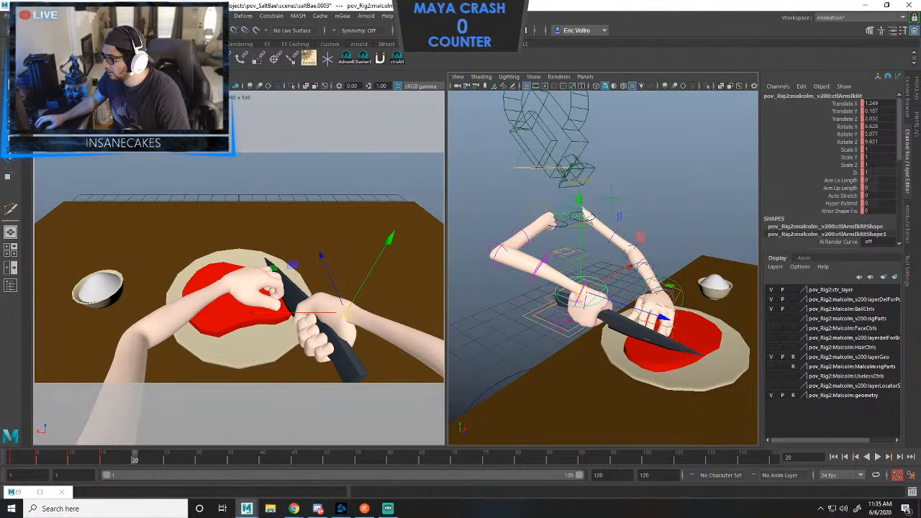
{"action": "key", "text": "Right"}
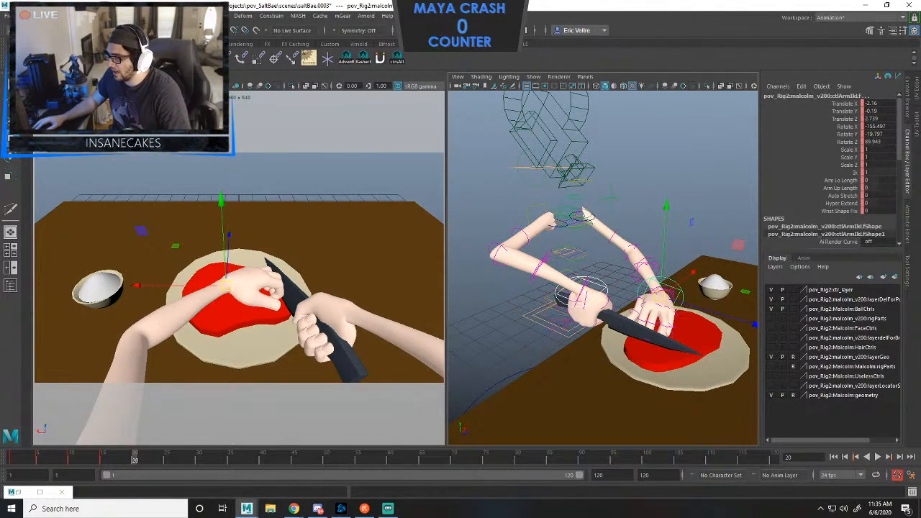
{"action": "left_click_drag", "start_coordinate": [587, 214], "coordinate": [654, 217], "text": "alt"}
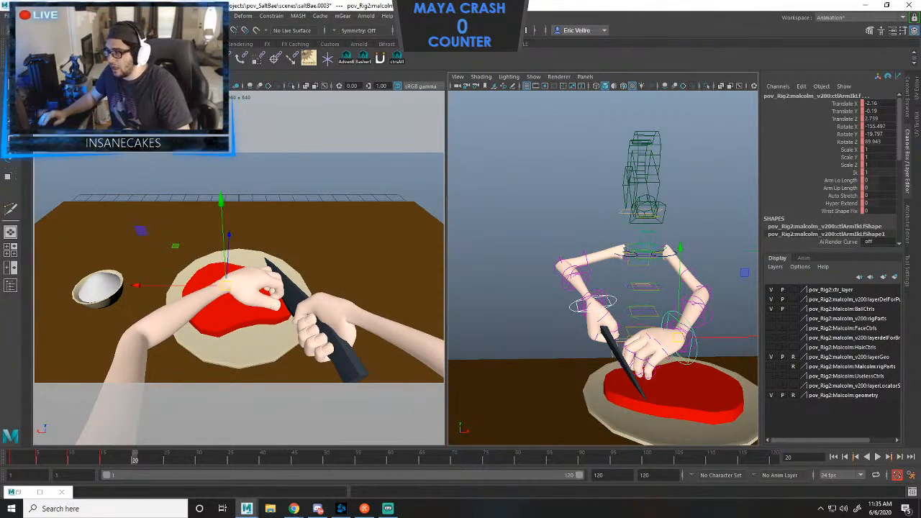
{"action": "left_click_drag", "start_coordinate": [647, 215], "coordinate": [734, 216], "text": "alt"}
{"action": "left_click_drag", "start_coordinate": [630, 290], "coordinate": [712, 290]}
{"action": "left_click", "coordinate": [684, 237]}
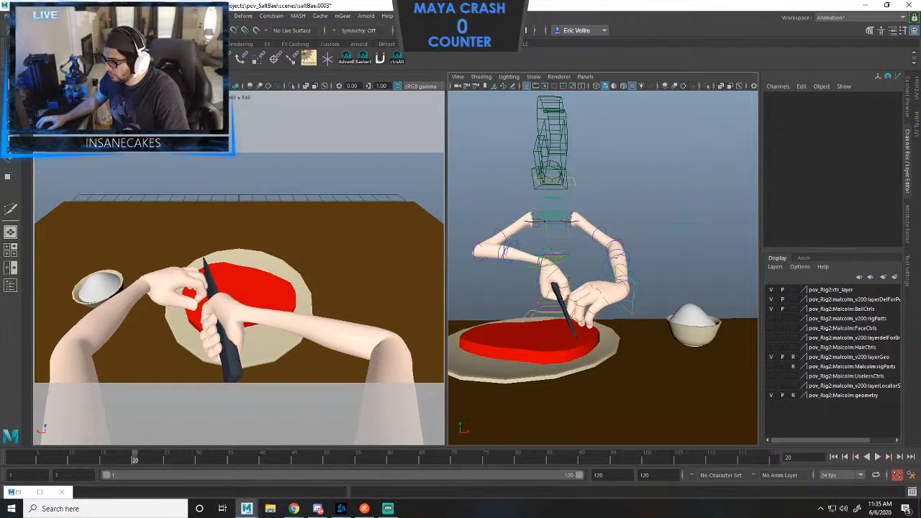
Rotate the left hand's IK control to about -145 in Rotate X, -18.5 in Rotate Y and 88.4 in Rotate Z.
{"action": "left_click", "coordinate": [619, 288]}
{"action": "key", "text": "e"}
{"action": "left_click_drag", "start_coordinate": [608, 303], "coordinate": [525, 301]}
{"action": "key", "text": "w"}
Rotate the knife hand's IK control to about 9.2, 10.1 and 12.7, and shift it to 2.273 in Translate X.
{"action": "left_click", "coordinate": [520, 236]}
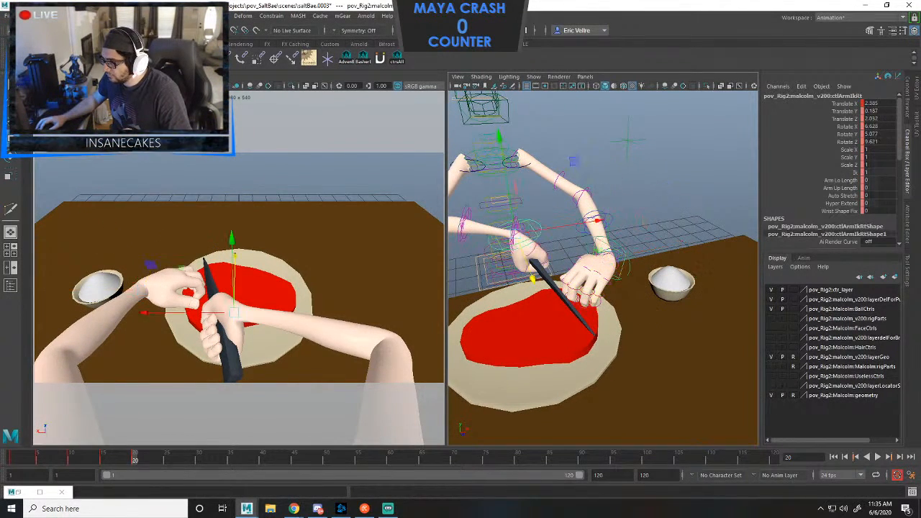
{"action": "key", "text": "e"}
{"action": "left_click_drag", "start_coordinate": [538, 253], "coordinate": [531, 255]}
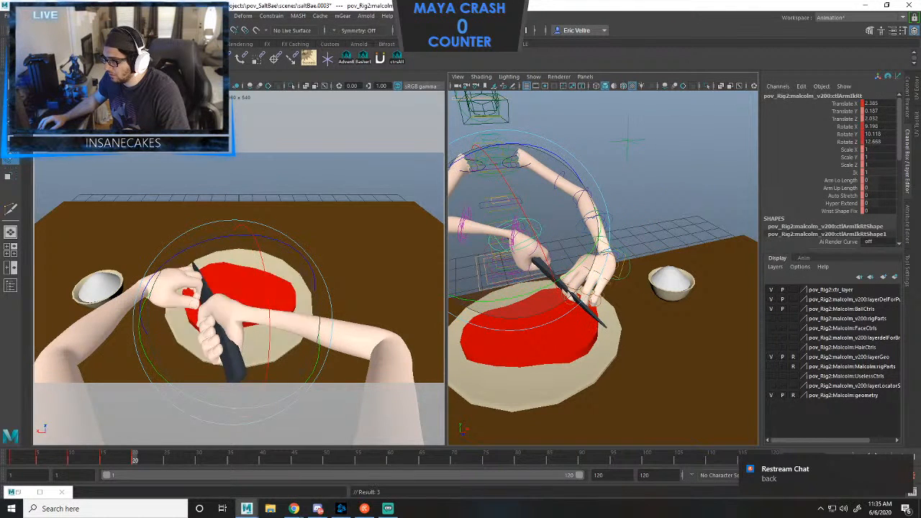
{"action": "key", "text": "w"}
{"action": "left_click_drag", "start_coordinate": [602, 220], "coordinate": [587, 222]}
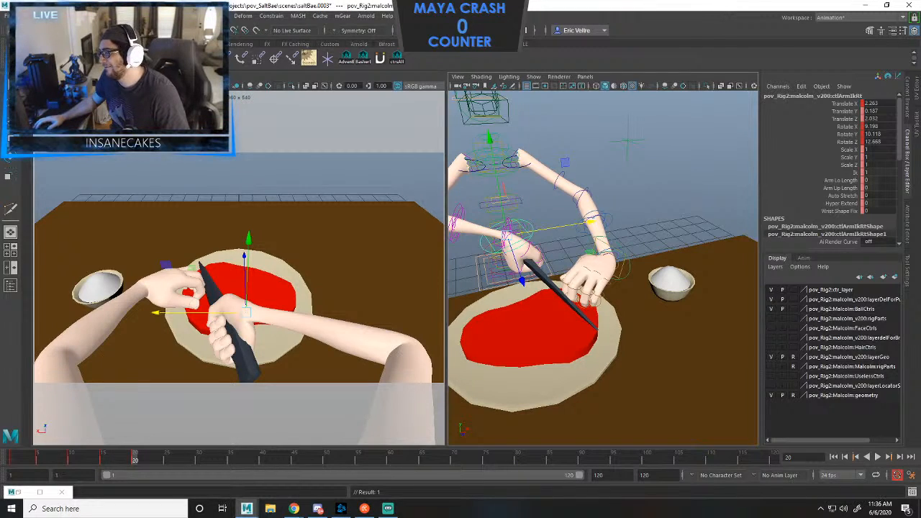
{"action": "right_click_drag", "start_coordinate": [576, 288], "coordinate": [648, 288], "text": "alt"}
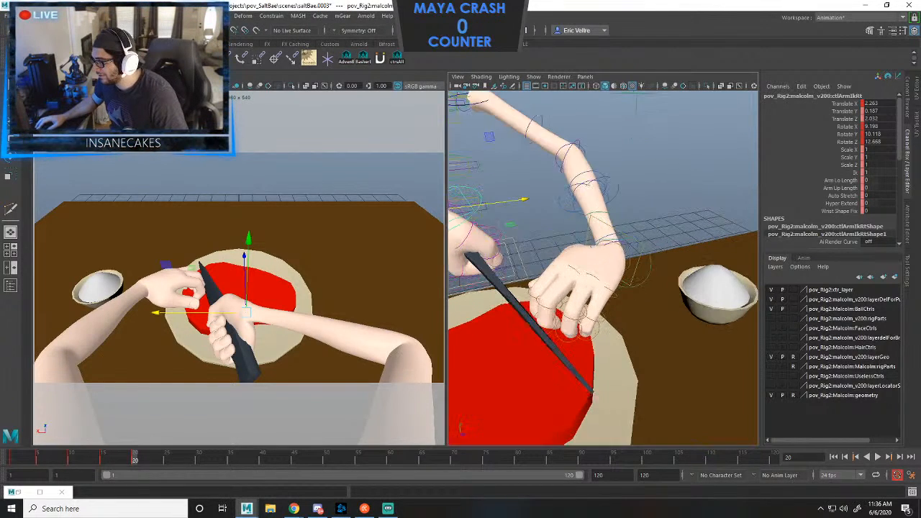
{"action": "left_click_drag", "start_coordinate": [647, 287], "coordinate": [564, 255], "text": "alt"}
{"action": "left_click_drag", "start_coordinate": [585, 220], "coordinate": [585, 220]}
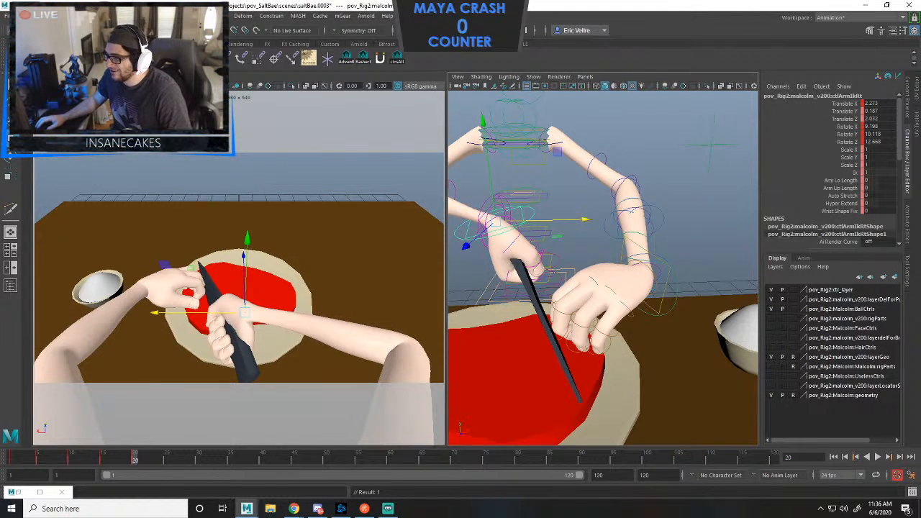
{"action": "middle_click_drag", "start_coordinate": [597, 252], "coordinate": [587, 241], "text": "alt"}
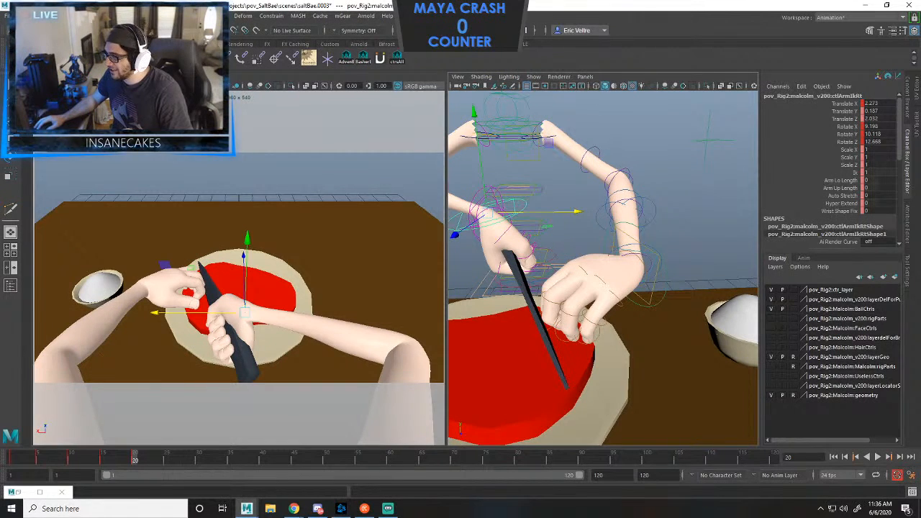
Select and key all the rig controls at frame 20, and go to frame 25.
{"action": "left_click", "coordinate": [659, 253], "text": "shift"}
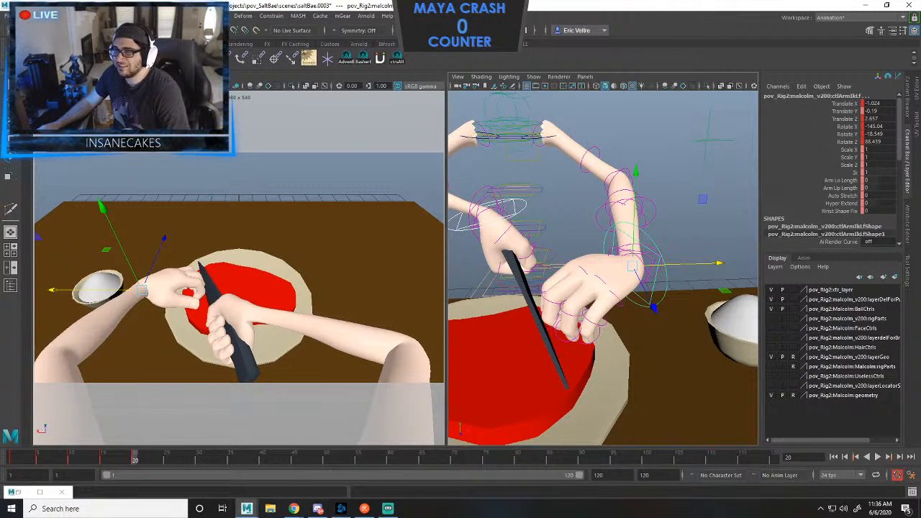
{"action": "key", "text": "s"}
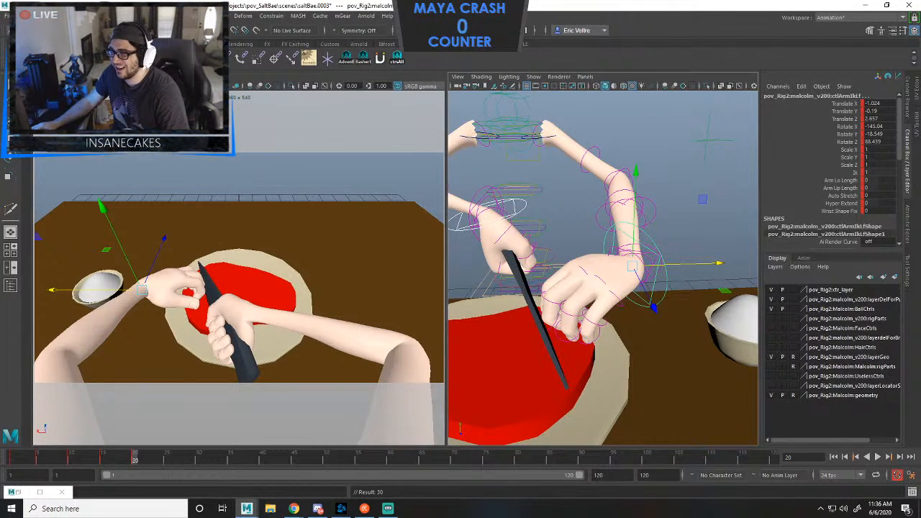
{"action": "left_click", "coordinate": [397, 59]}
{"action": "key", "text": "s"}
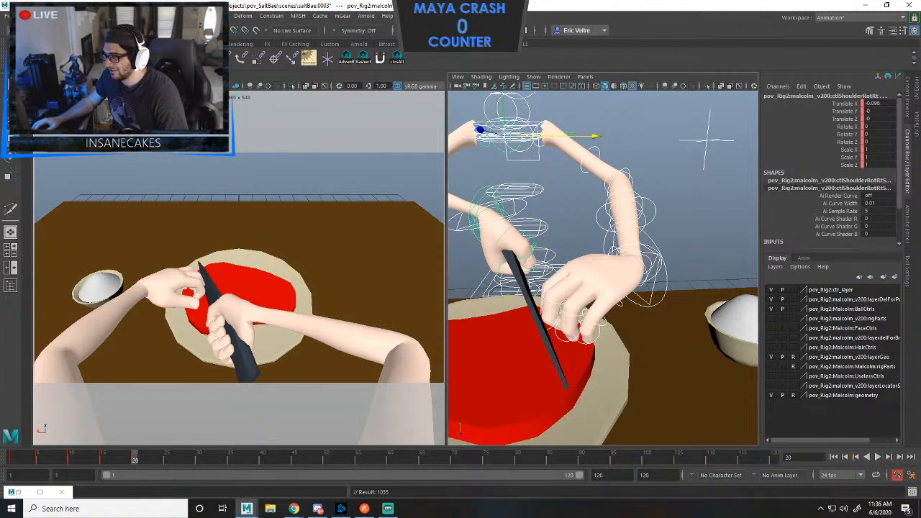
{"action": "left_click", "coordinate": [166, 457]}
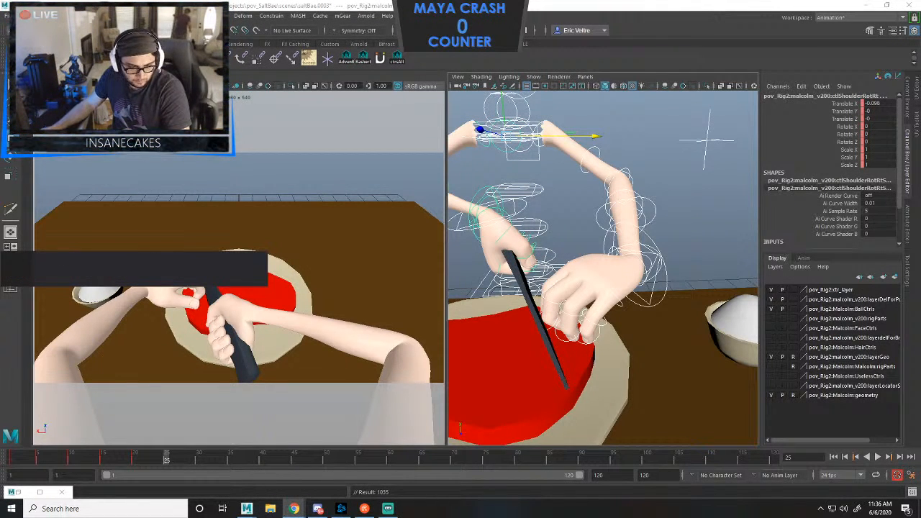
Switch to the browser, play the Salt Bae Meme Original reference video, and pause it at 0:32.
{"action": "left_click_drag", "start_coordinate": [431, 197], "coordinate": [431, 195]}
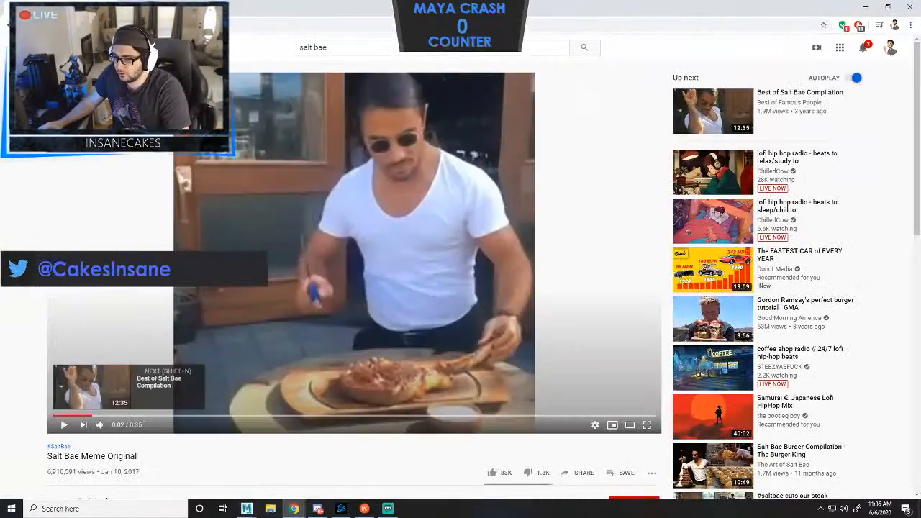
{"action": "left_click", "coordinate": [64, 416]}
{"action": "left_click", "coordinate": [64, 425]}
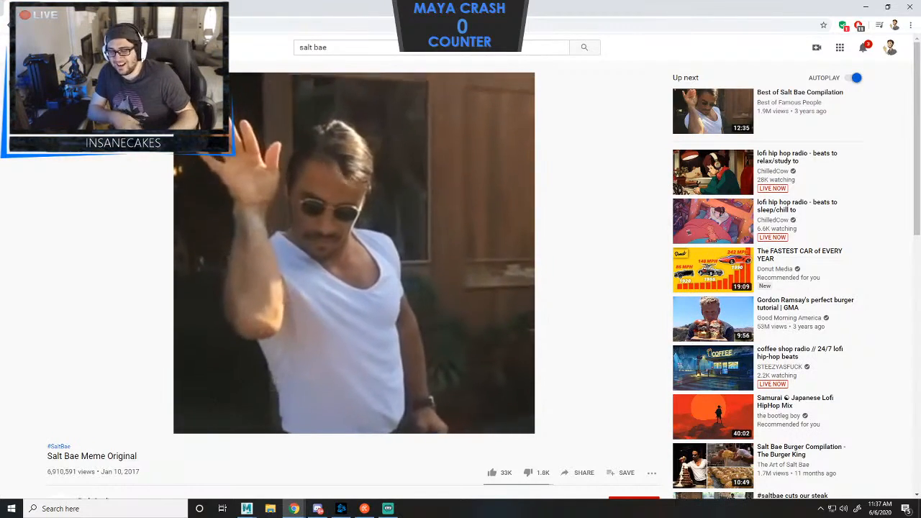
{"action": "key", "text": "Left"}
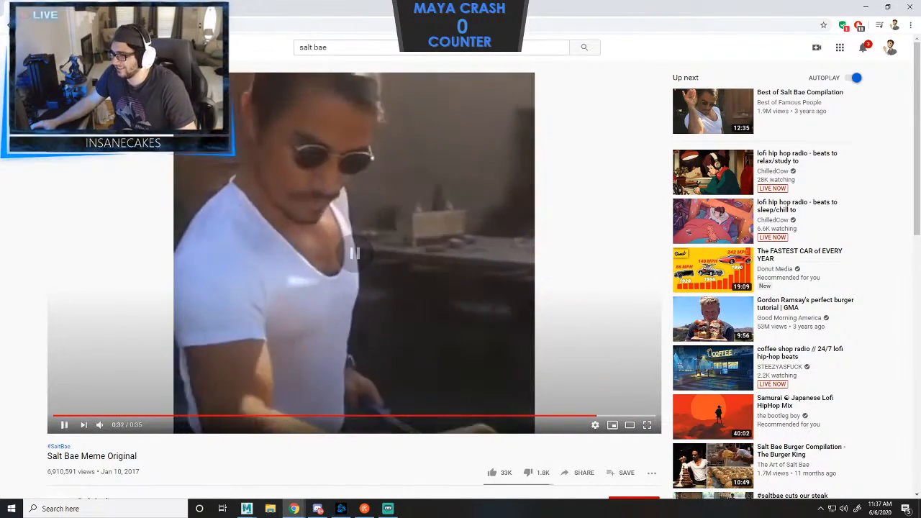
{"action": "key", "text": "space"}
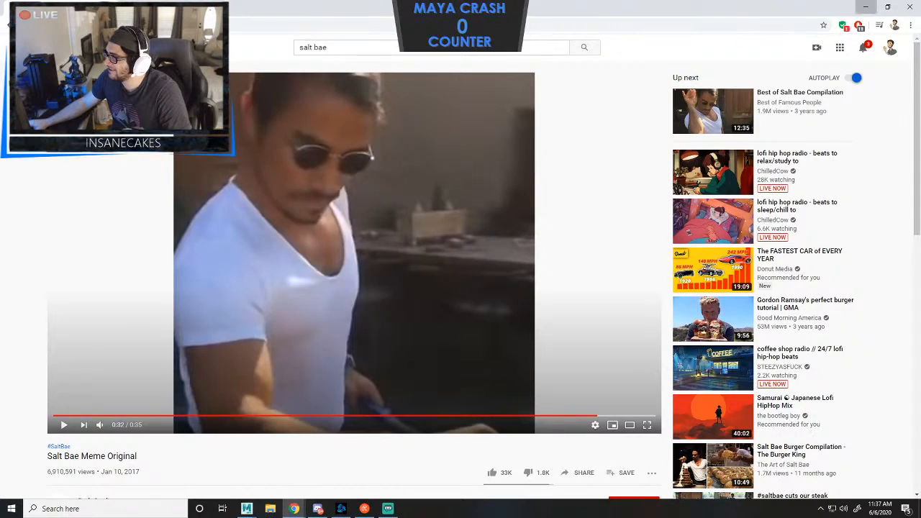
Switch back to Maya, return to the key at frame 20, and select the head control.
{"action": "left_click", "coordinate": [865, 7]}
{"action": "key", "text": "comma"}
{"action": "key", "text": "comma"}
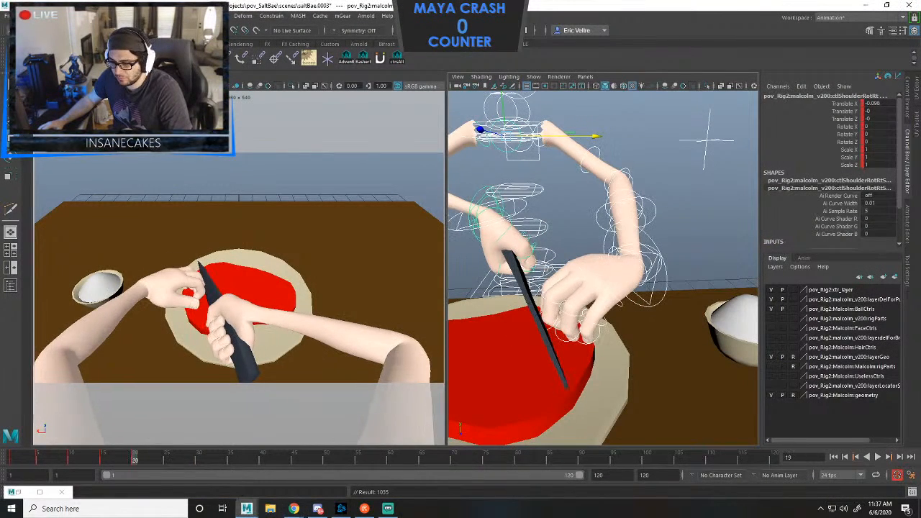
{"action": "left_click_drag", "start_coordinate": [604, 273], "coordinate": [630, 259], "text": "alt"}
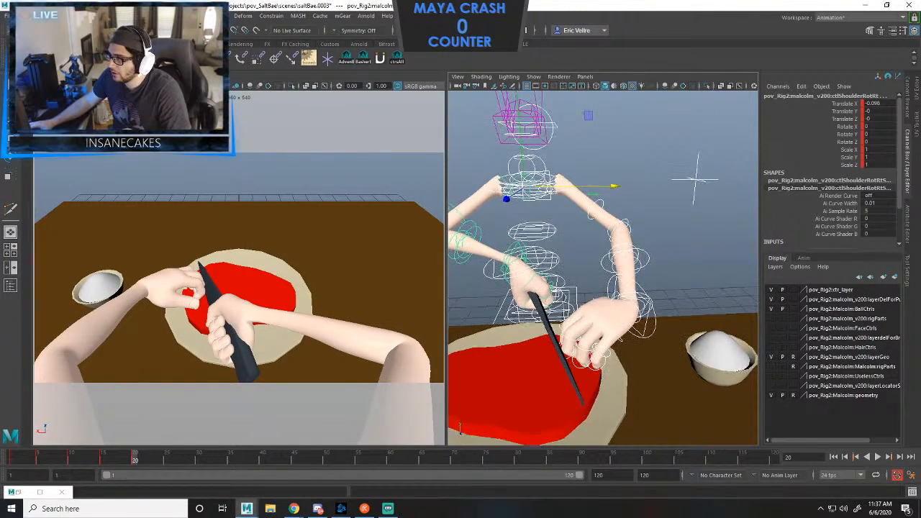
{"action": "left_click", "coordinate": [520, 121]}
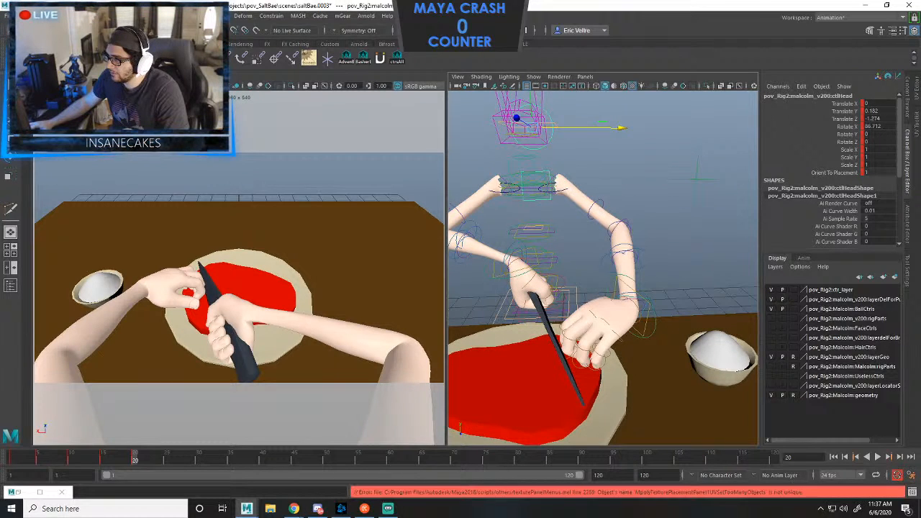
Try rotating the head control around different axes to turn the first-person camera, and undo the rotations.
{"action": "key", "text": "e"}
{"action": "key", "text": "ctrl+z"}
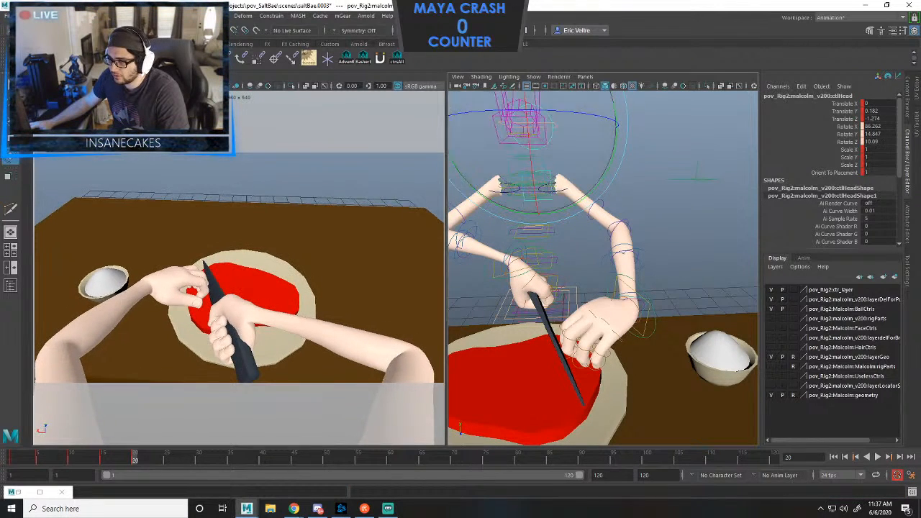
{"action": "left_click_drag", "start_coordinate": [615, 125], "coordinate": [622, 164]}
{"action": "key", "text": "ctrl+z"}
{"action": "key", "text": "ctrl+z"}
{"action": "key", "text": "ctrl+z"}
{"action": "key", "text": "ctrl+z"}
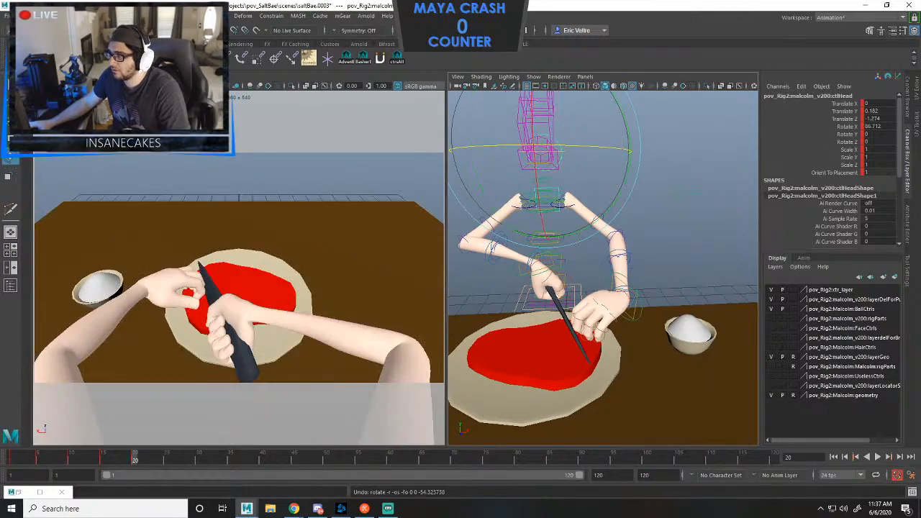
{"action": "key", "text": "ctrl+z"}
{"action": "key", "text": "ctrl+z"}
{"action": "key", "text": "ctrl+z"}
{"action": "key", "text": "ctrl+z"}
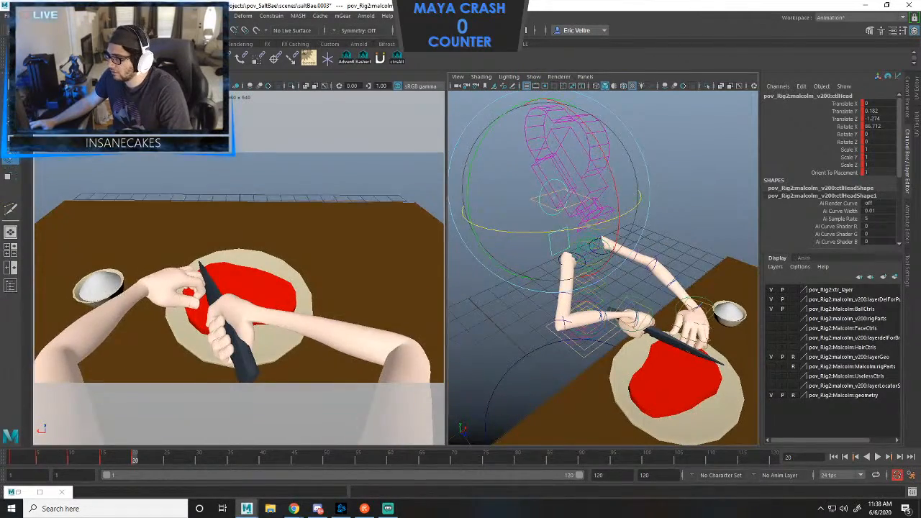
{"action": "key", "text": "ctrl+z"}
{"action": "key", "text": "ctrl+z"}
{"action": "key", "text": "ctrl+z"}
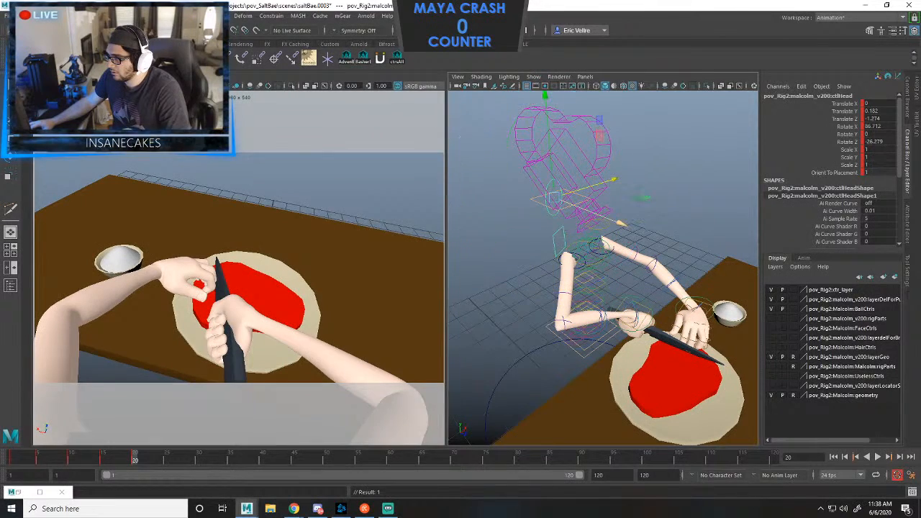
{"action": "key", "text": "ctrl+z"}
Shift the head control to about 0.285 in Translate X.
{"action": "key", "text": "ctrl+z"}
{"action": "key", "text": "ctrl+z"}
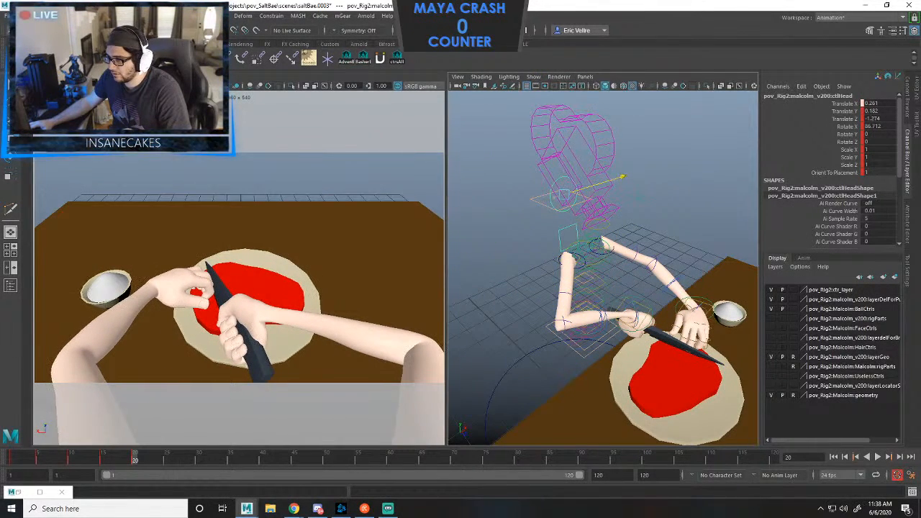
{"action": "key", "text": "ctrl+z"}
Rotate the head control to about 88.975 in Rotate X, -52.137 in Rotate Y and -61.252 in Rotate Z.
{"action": "key", "text": "ctrl+z"}
{"action": "key", "text": "ctrl+z"}
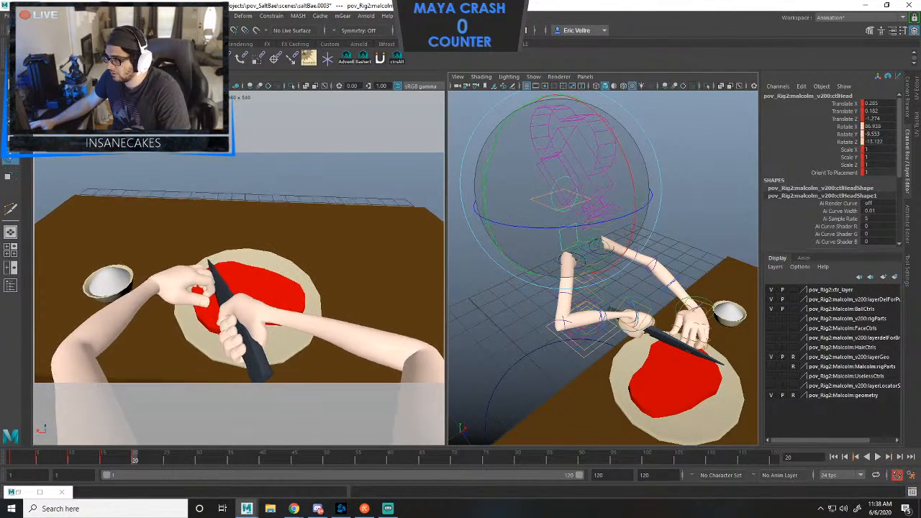
{"action": "key", "text": "ctrl+z"}
{"action": "key", "text": "ctrl+z"}
{"action": "key", "text": "ctrl+z"}
{"action": "key", "text": "ctrl+z"}
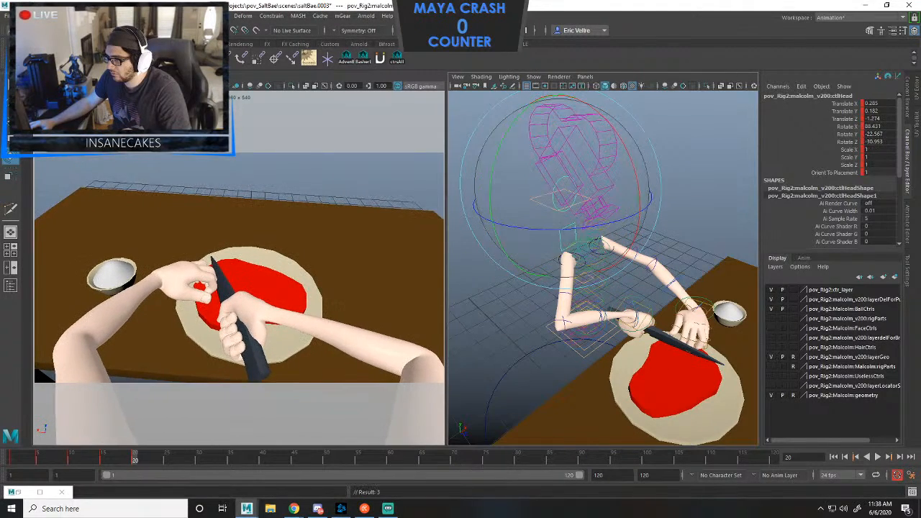
{"action": "key", "text": "ctrl+z"}
{"action": "key", "text": "ctrl+z"}
{"action": "key", "text": "ctrl+z"}
{"action": "key", "text": "ctrl+z"}
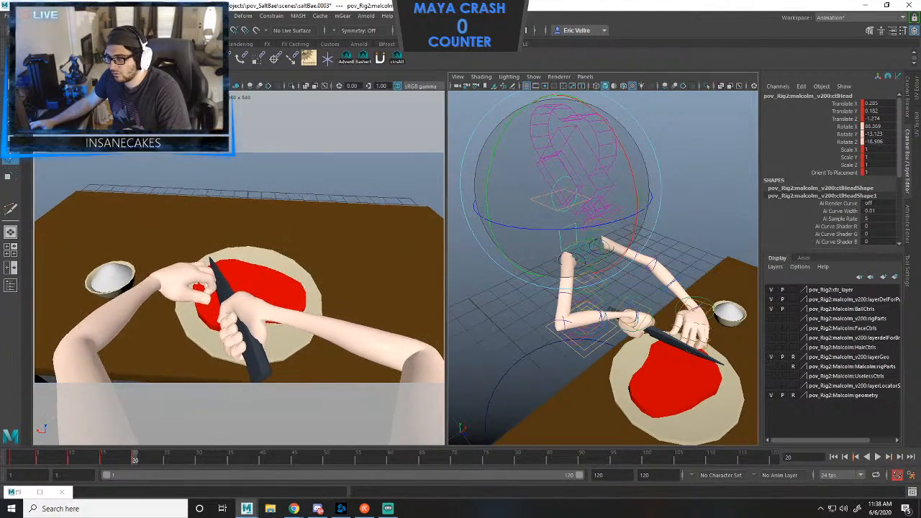
{"action": "key", "text": "ctrl+z"}
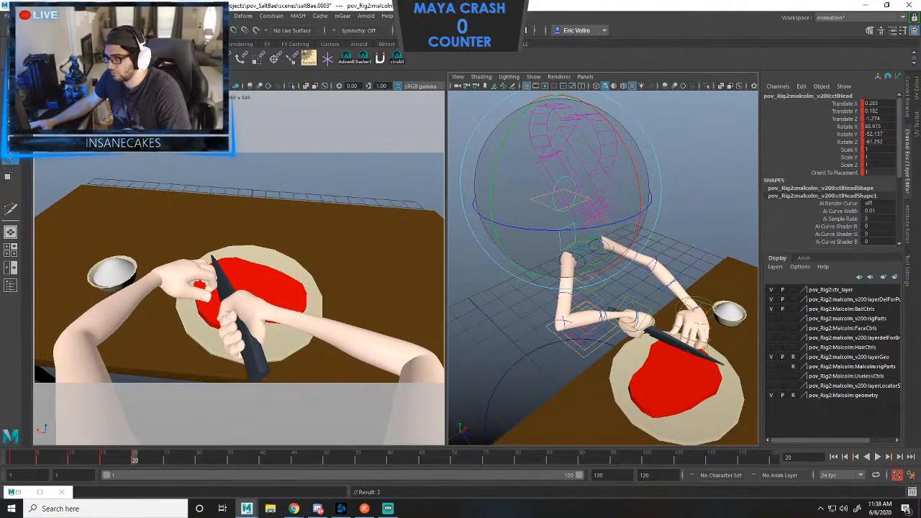
{"action": "key", "text": "ctrl+z"}
{"action": "key", "text": "ctrl+z"}
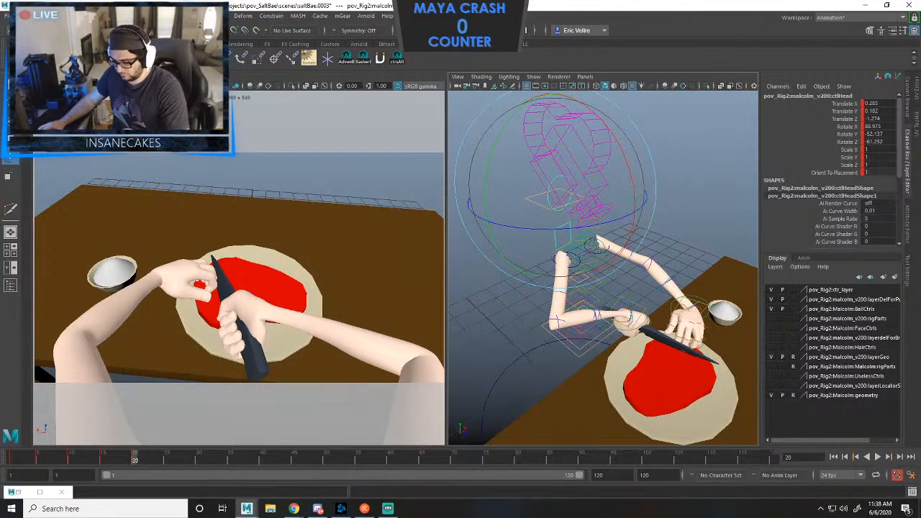
Review the key poses at frames 15, 10 and 1, and return to frame 20.
{"action": "key", "text": "ctrl+z"}
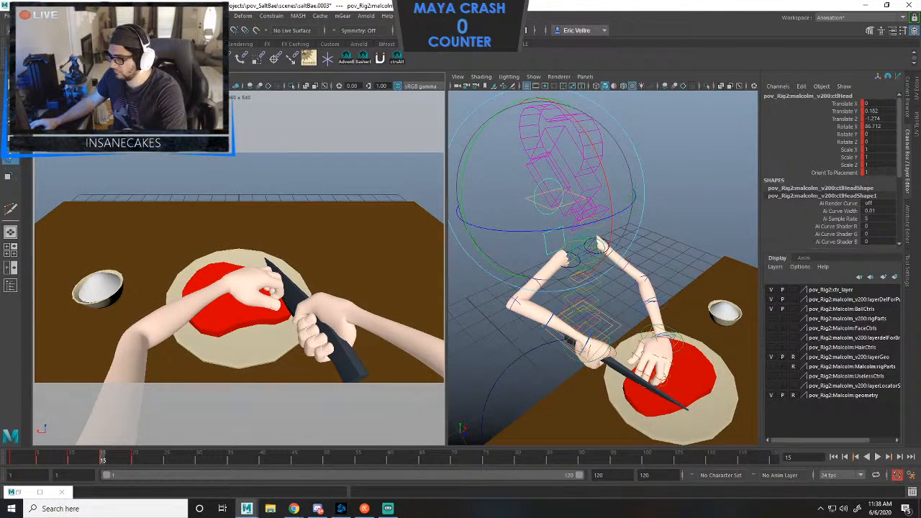
{"action": "key", "text": "ctrl+z"}
{"action": "key", "text": "ctrl+z"}
{"action": "key", "text": "ctrl+z"}
{"action": "key", "text": "ctrl+z"}
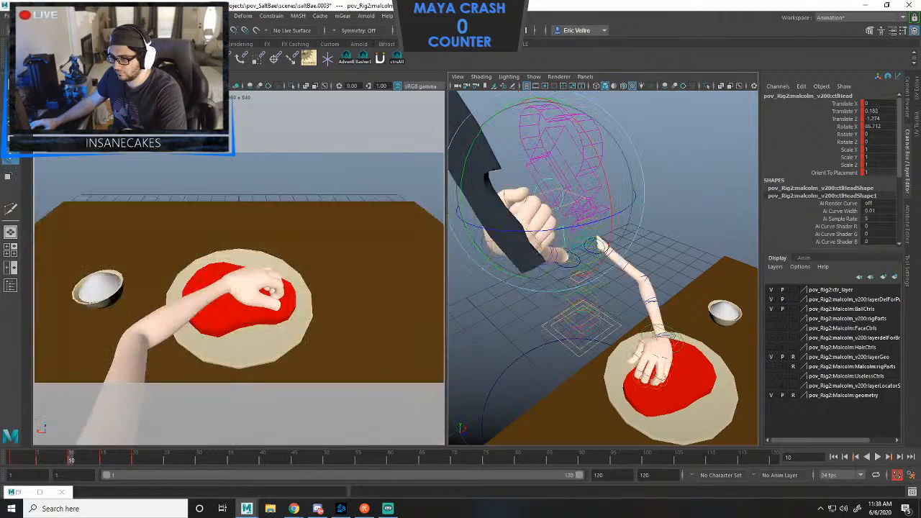
{"action": "key", "text": "ctrl+z"}
{"action": "key", "text": "ctrl+z"}
{"action": "key", "text": "ctrl+z"}
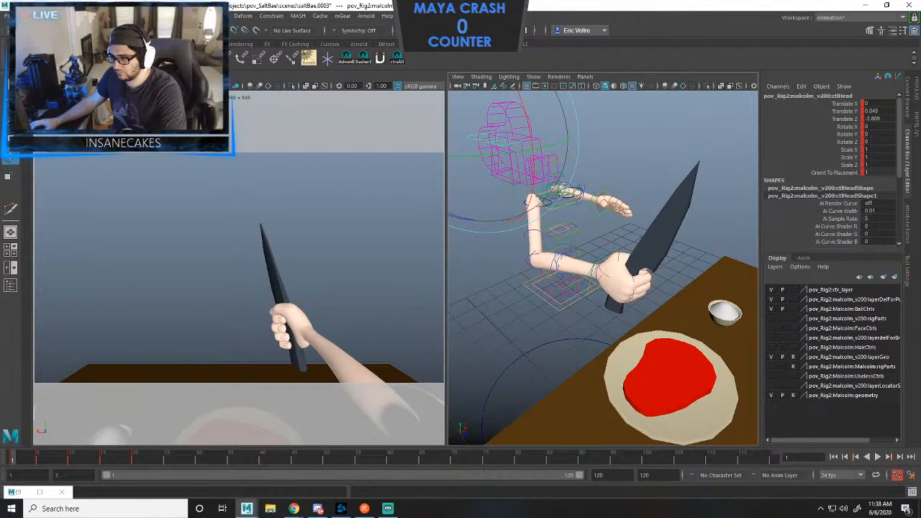
{"action": "key", "text": "comma"}
Clear the selection, show the Outliner, and expand the knife group.
{"action": "middle_click_drag", "start_coordinate": [648, 288], "coordinate": [561, 283], "text": "alt"}
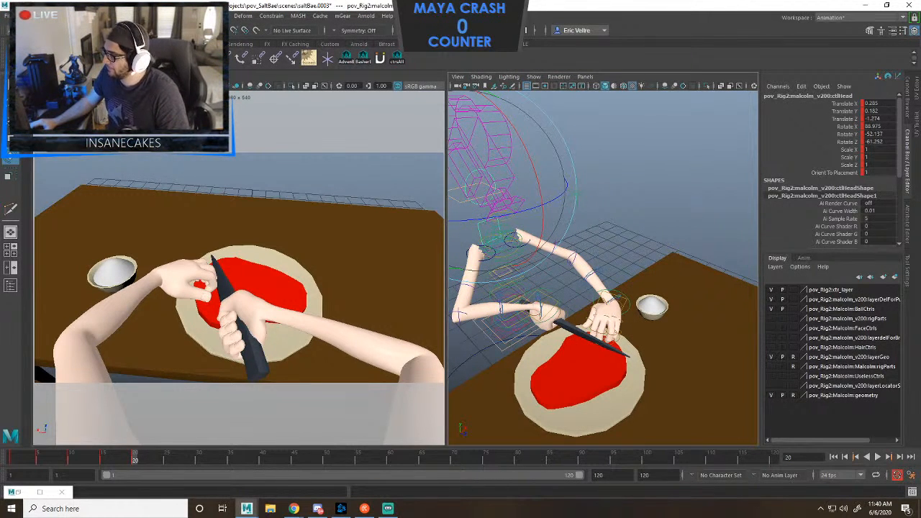
{"action": "left_click", "coordinate": [627, 304]}
{"action": "scroll", "coordinate": [625, 303], "scroll_direction": "up", "scroll_amount": 3}
{"action": "left_click", "coordinate": [666, 209]}
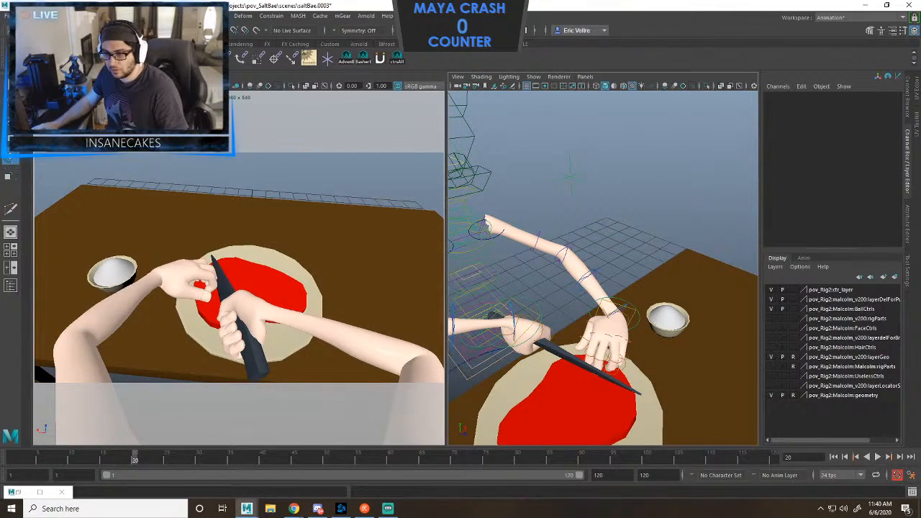
{"action": "left_click", "coordinate": [10, 286]}
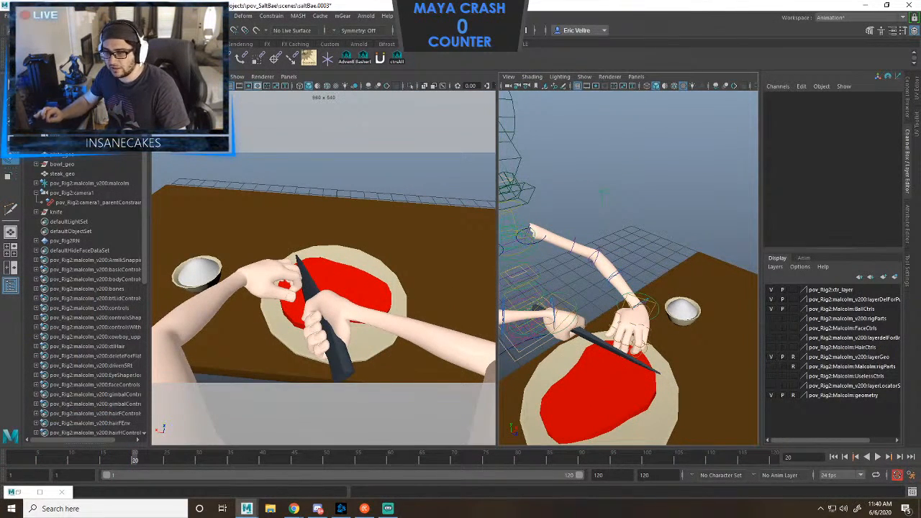
{"action": "left_click", "coordinate": [36, 211]}
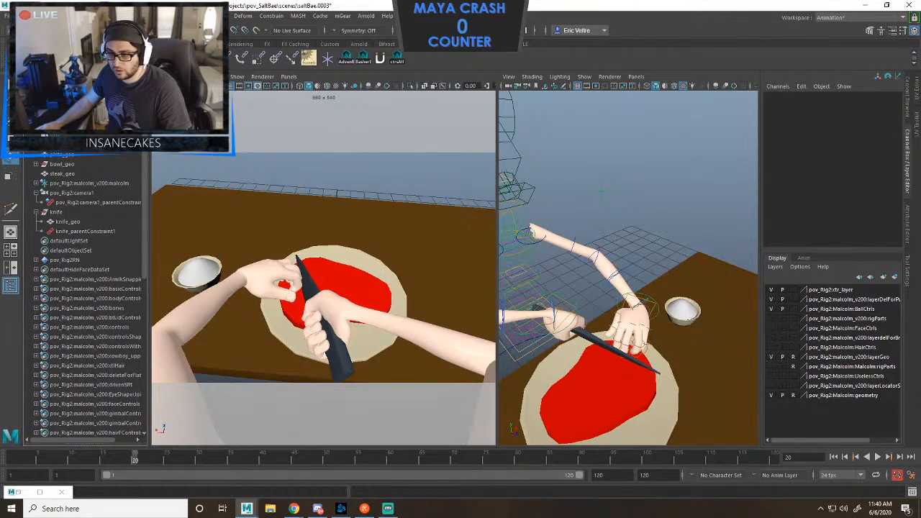
Select the left hand's IK control and add the knife group to the selection.
{"action": "left_click", "coordinate": [654, 301]}
{"action": "left_click_drag", "start_coordinate": [640, 302], "coordinate": [673, 295], "text": "alt"}
{"action": "left_click", "coordinate": [85, 231], "text": "ctrl"}
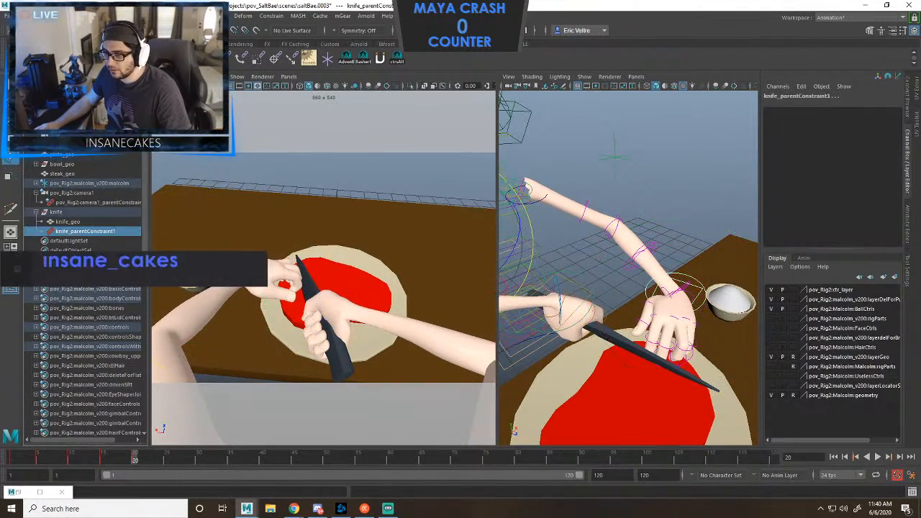
{"action": "left_click", "coordinate": [720, 270]}
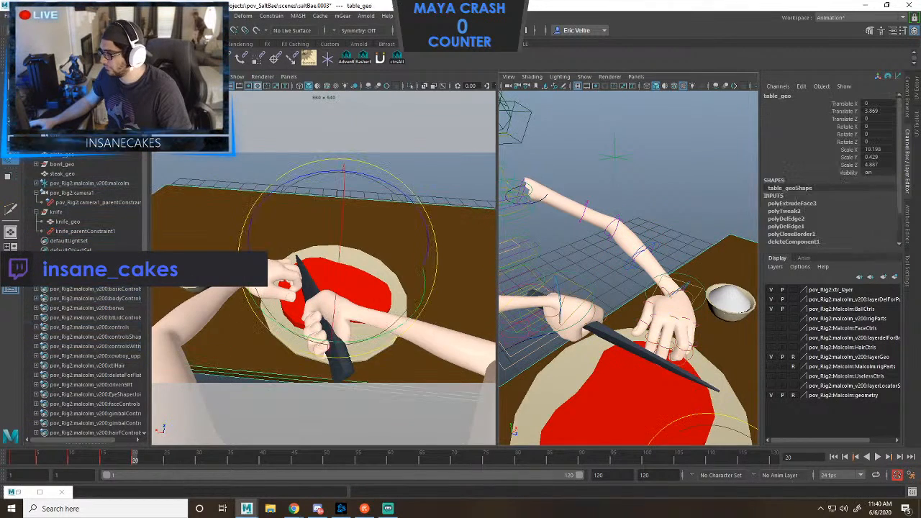
{"action": "left_click", "coordinate": [676, 289]}
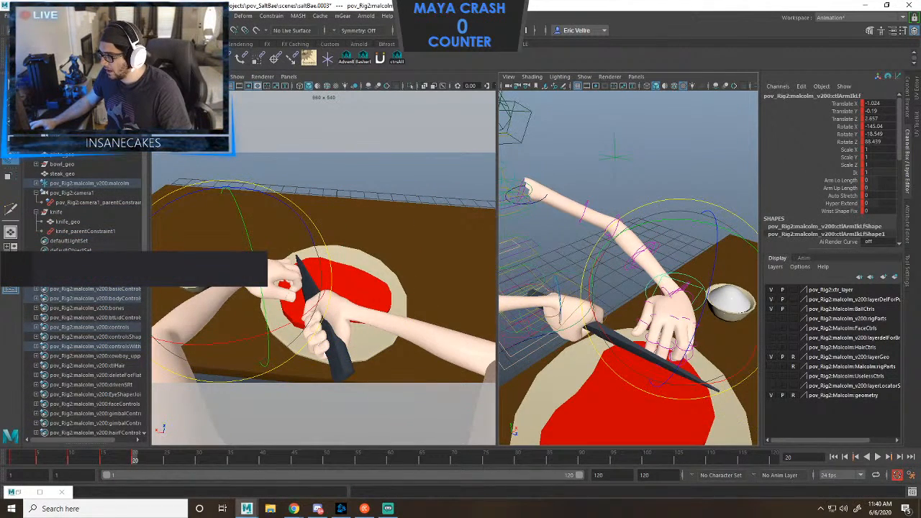
{"action": "right_click_drag", "start_coordinate": [647, 295], "coordinate": [680, 295], "text": "alt"}
{"action": "left_click_drag", "start_coordinate": [633, 302], "coordinate": [705, 272], "text": "alt"}
{"action": "left_click", "coordinate": [56, 212]}
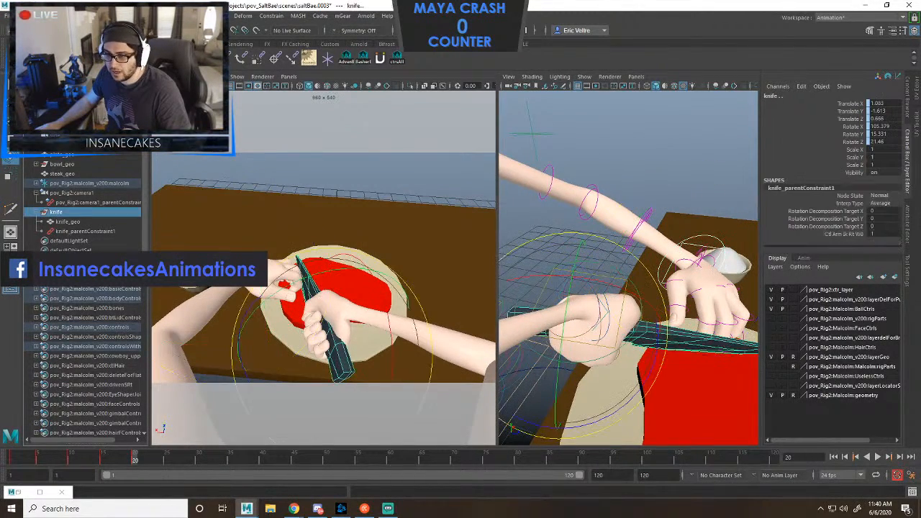
Try parent-constraining the knife to the left hand's IK control, and undo the constraint.
{"action": "left_click", "coordinate": [271, 15]}
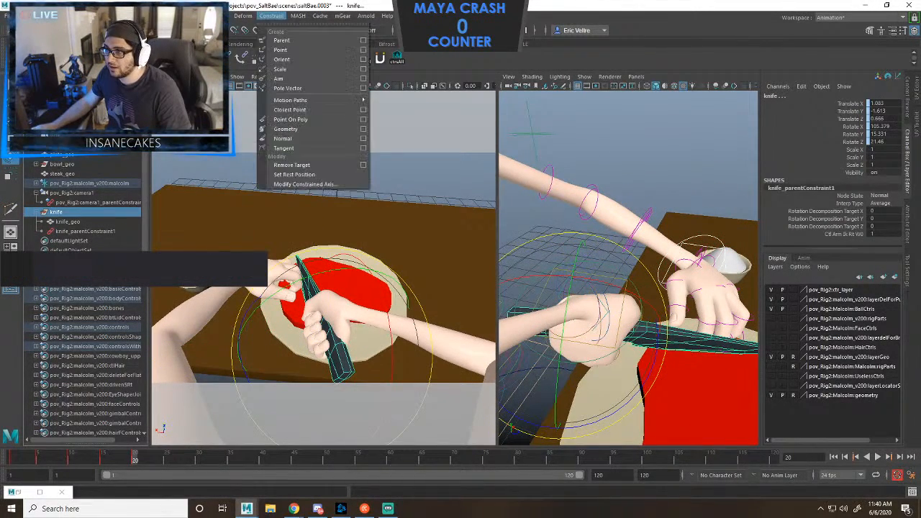
{"action": "left_click", "coordinate": [288, 39]}
{"action": "key", "text": "ctrl+z"}
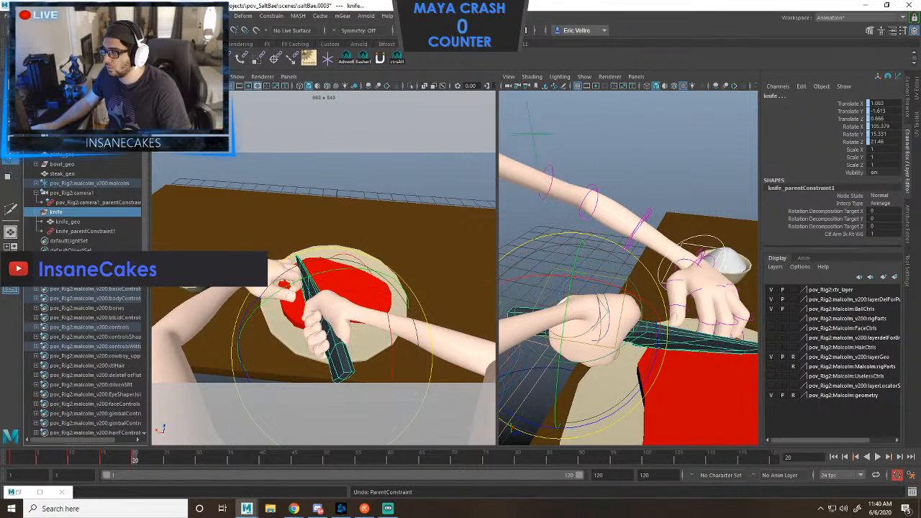
Parent-constrain the knife to the left hand's IK control with Maintain offset on, all translate and rotate axes, and weight 1.
{"action": "left_click", "coordinate": [271, 16]}
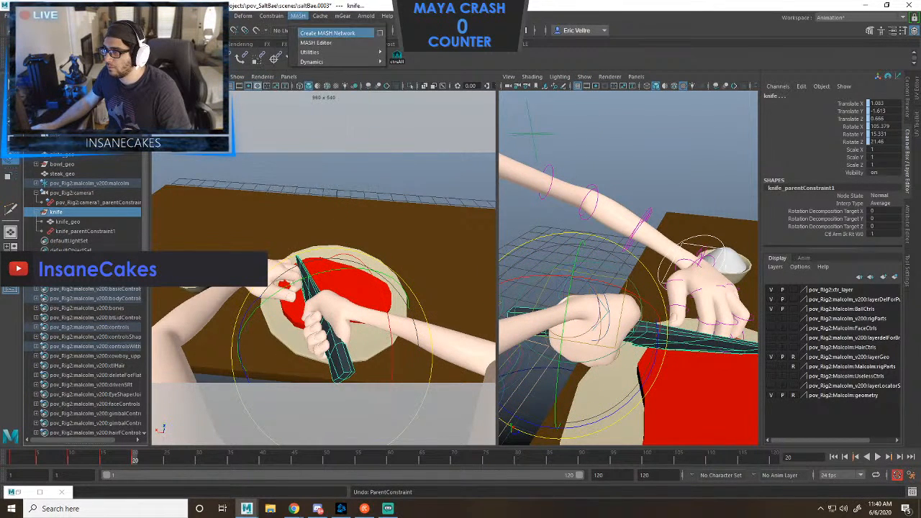
{"action": "left_click", "coordinate": [364, 40]}
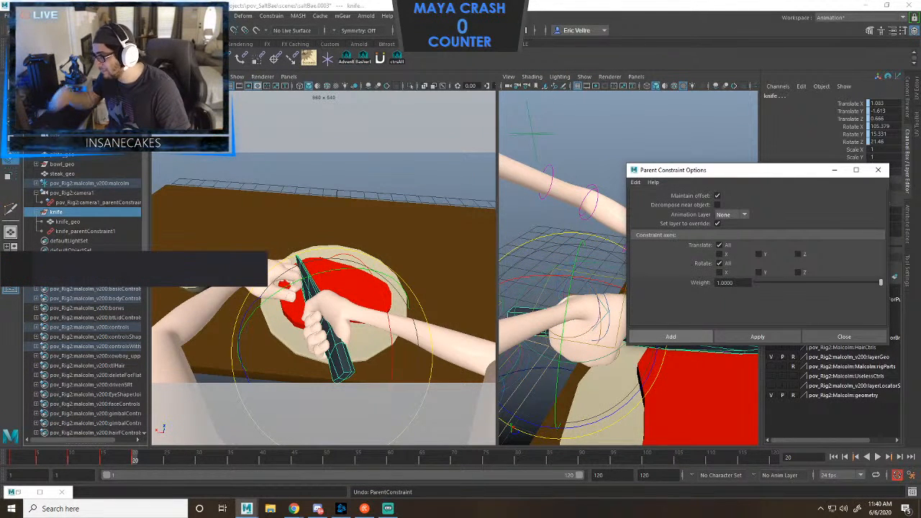
{"action": "left_click", "coordinate": [671, 336]}
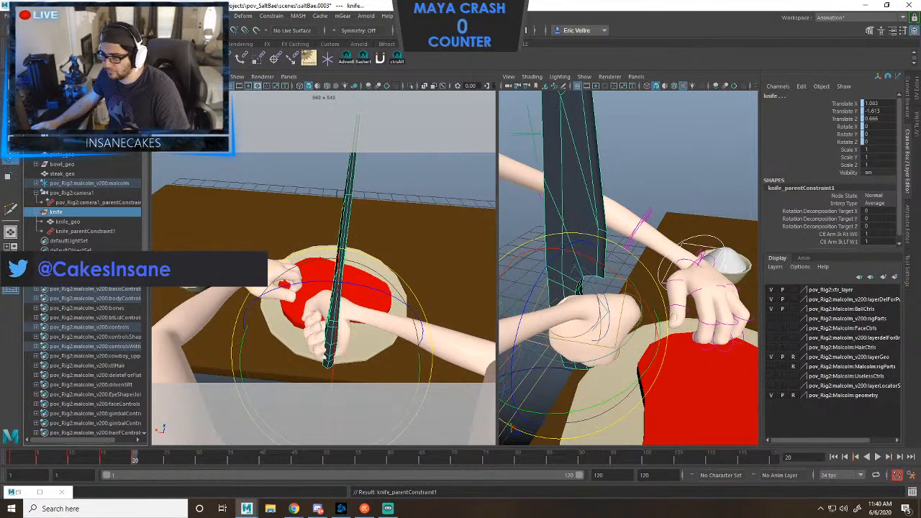
Select the knife and set its constraint weights Ctl Arm Ik Rt W0 and Ctl Arm Ik Lf W1 to 0.
{"action": "left_click", "coordinate": [687, 158]}
{"action": "left_click", "coordinate": [56, 212]}
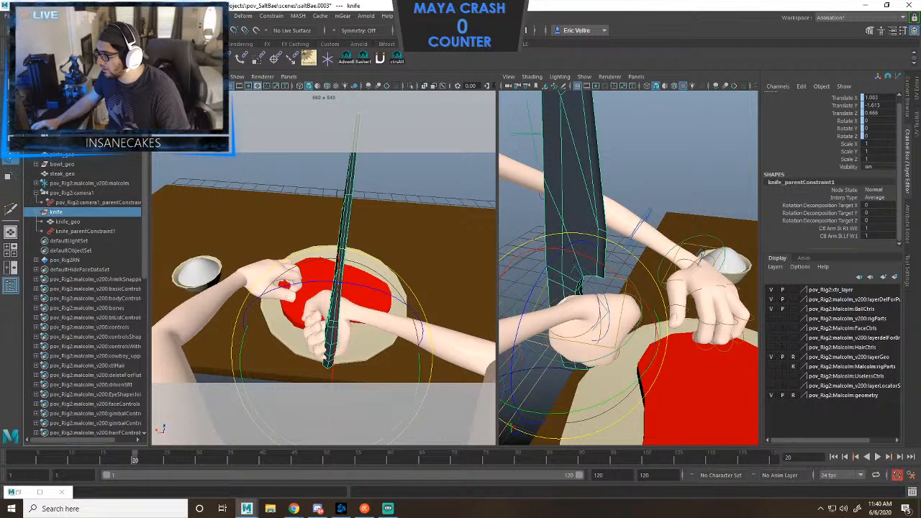
{"action": "left_click", "coordinate": [838, 228]}
{"action": "middle_click_drag", "start_coordinate": [669, 251], "coordinate": [576, 252]}
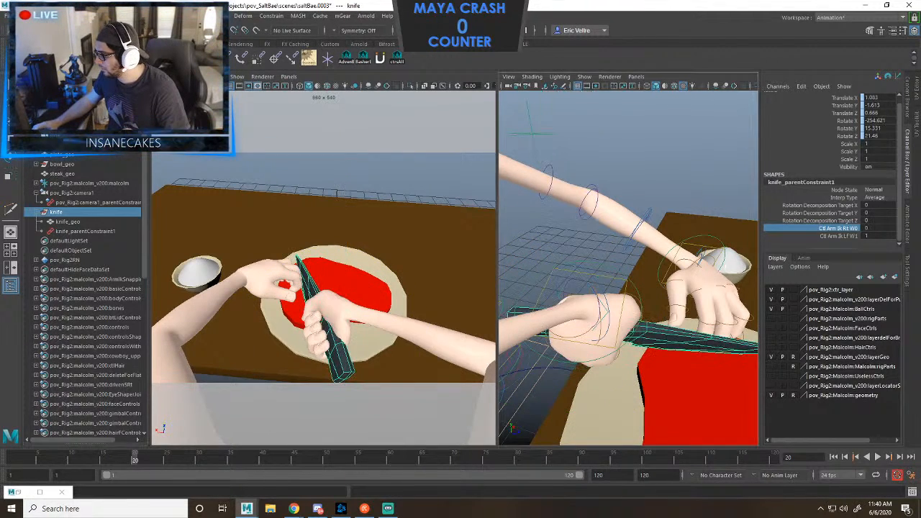
{"action": "left_click", "coordinate": [838, 236]}
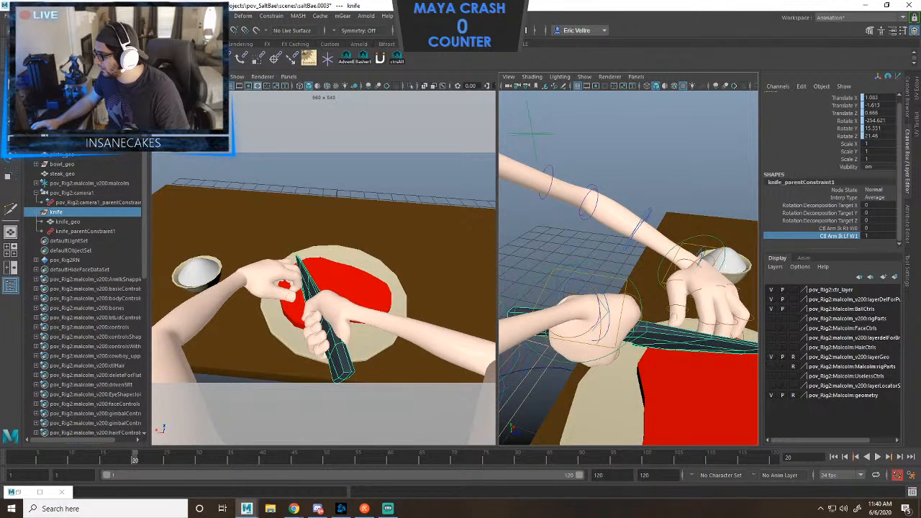
{"action": "middle_click_drag", "start_coordinate": [669, 252], "coordinate": [584, 252]}
Set the knife constraint's Ctl Arm Ik Rt W0 weight to 1.
{"action": "left_click", "coordinate": [838, 229]}
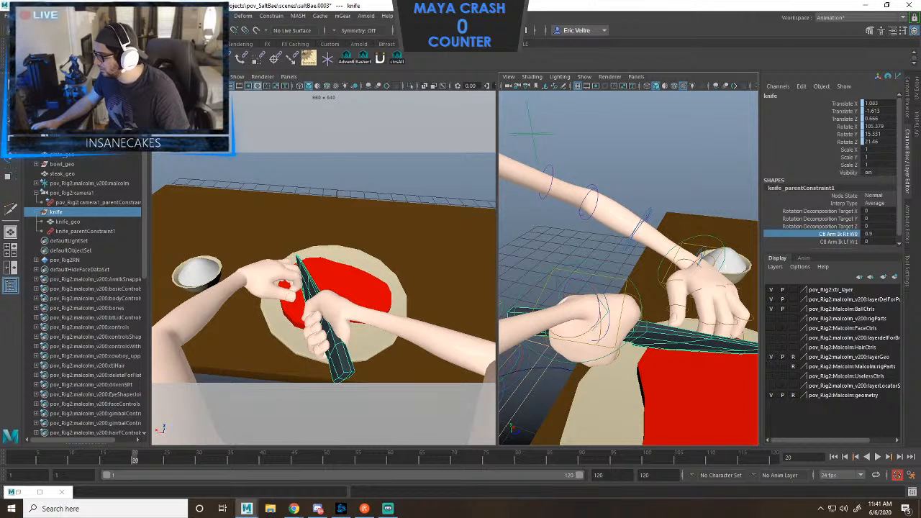
{"action": "left_click", "coordinate": [872, 234]}
{"action": "type", "text": "1"}
{"action": "key", "text": "Return"}
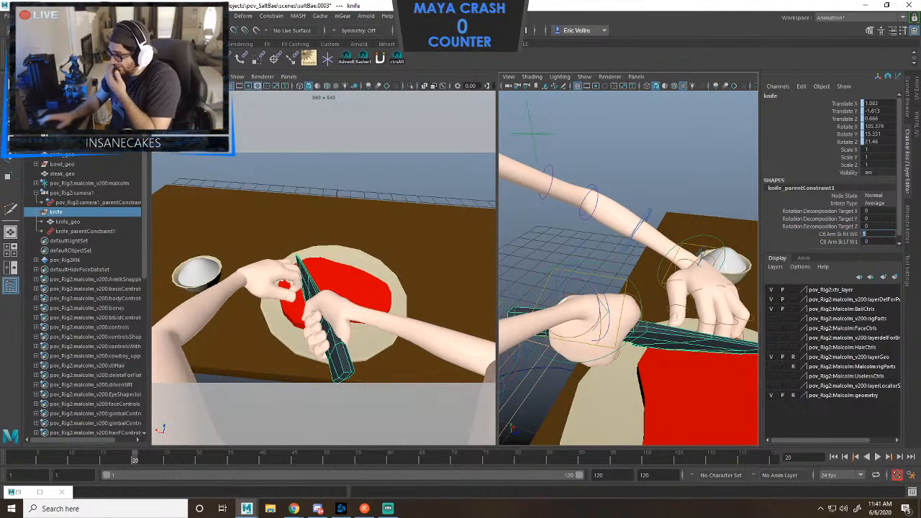
Key the knife constraint's Ctl Arm Ik Rt W0 and Ctl Arm Ik Lf W1 weights at frame 20.
{"action": "left_click", "coordinate": [834, 226]}
{"action": "left_click", "coordinate": [835, 241]}
{"action": "left_click_drag", "start_coordinate": [836, 234], "coordinate": [836, 242]}
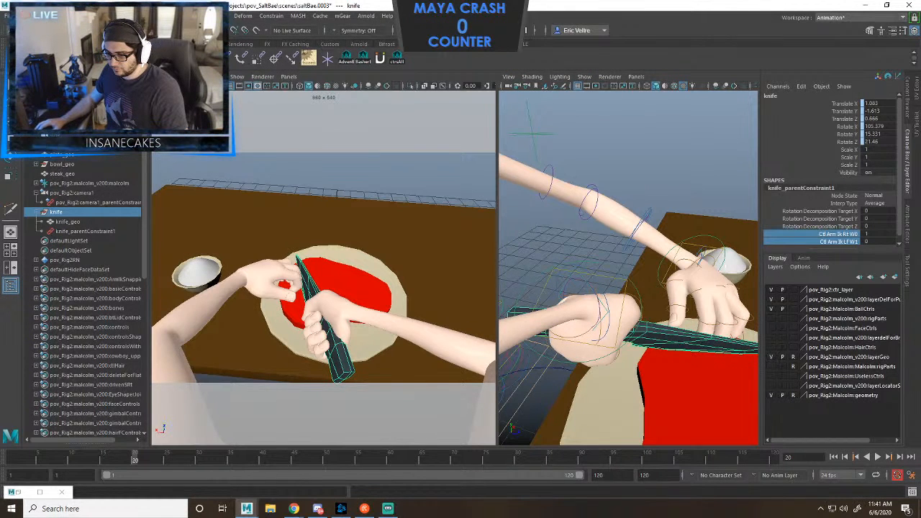
{"action": "right_click", "coordinate": [145, 459]}
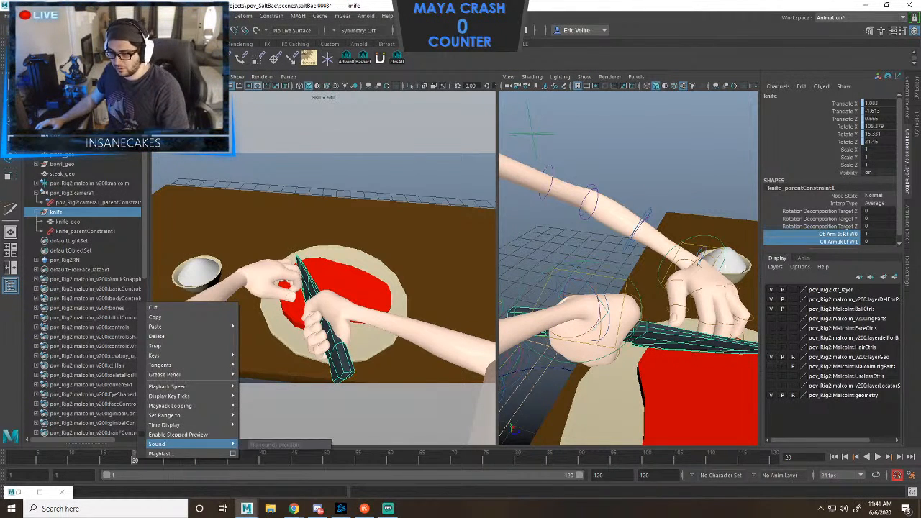
{"action": "left_click", "coordinate": [234, 454]}
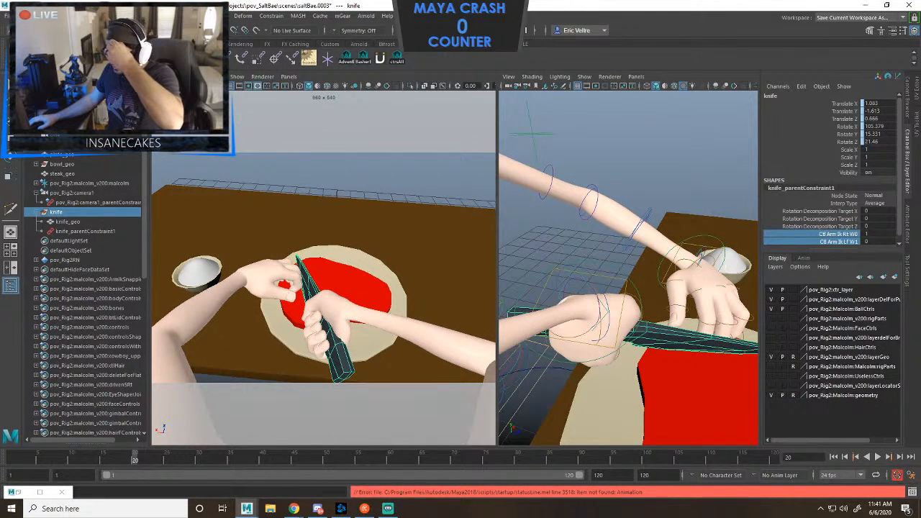
{"action": "right_click", "coordinate": [809, 238]}
{"action": "left_click", "coordinate": [833, 256]}
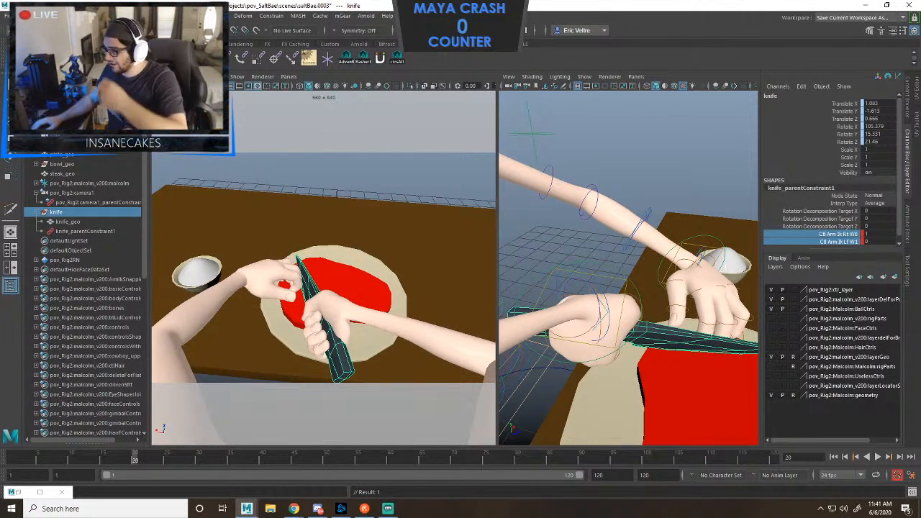
Go to frame 15 and save the scene as a new increment, accepting the student version notice.
{"action": "left_click_drag", "start_coordinate": [135, 458], "coordinate": [102, 458]}
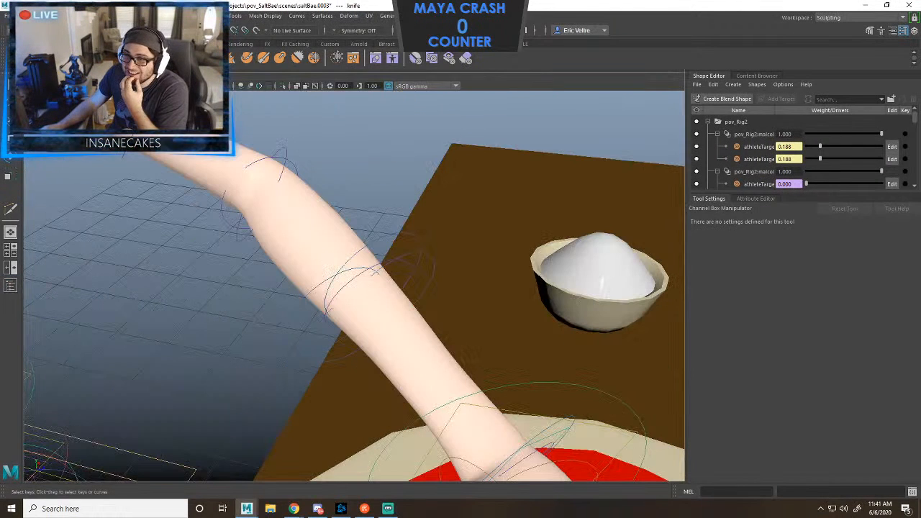
{"action": "left_click", "coordinate": [6, 16]}
{"action": "left_click", "coordinate": [44, 78]}
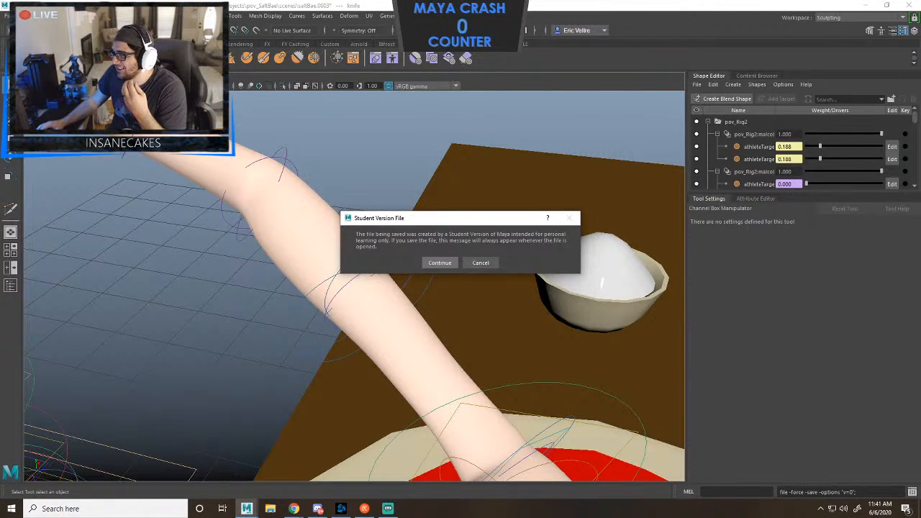
{"action": "key", "text": "Return"}
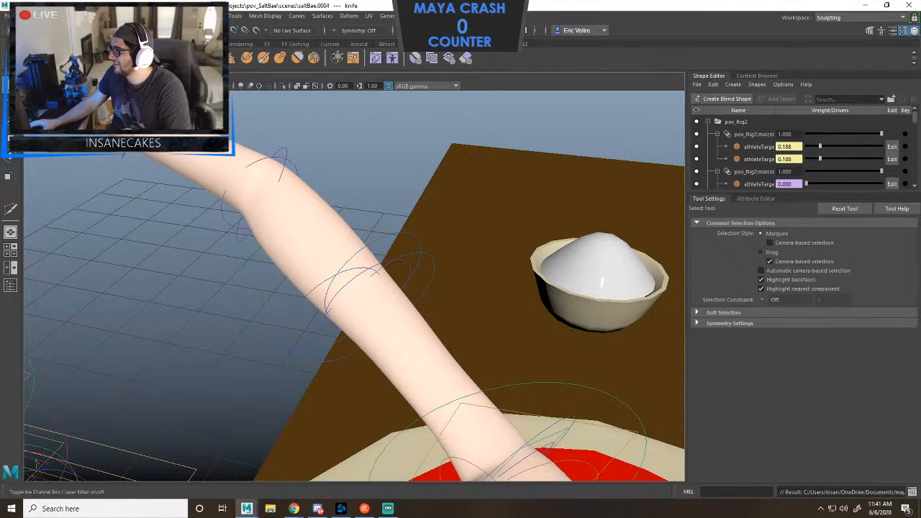
Switch the workspace from Sculpting to Maya Classic.
{"action": "scroll", "coordinate": [403, 303], "scroll_direction": "down", "scroll_amount": 8}
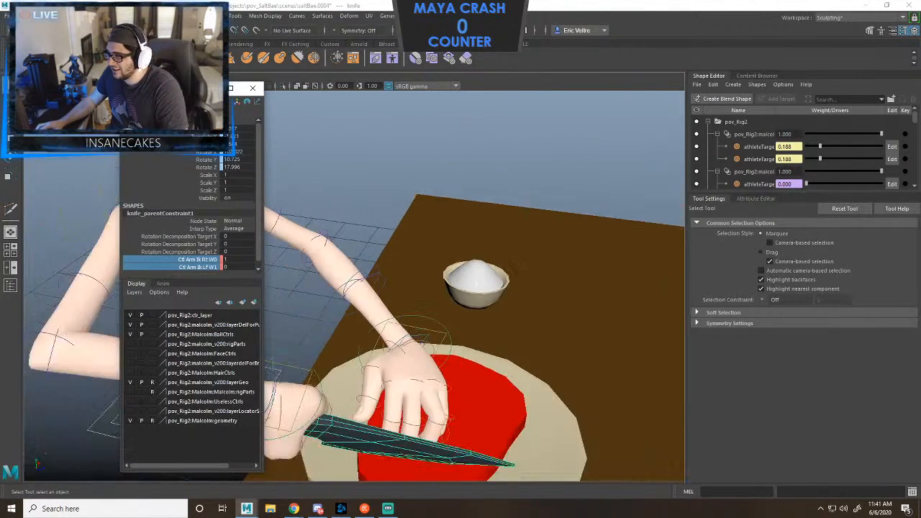
{"action": "middle_click_drag", "start_coordinate": [403, 302], "coordinate": [444, 277], "text": "alt"}
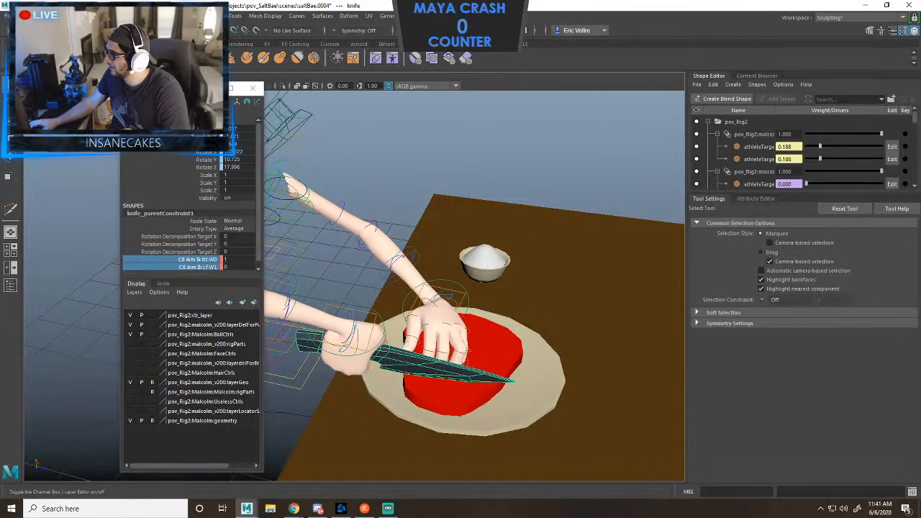
{"action": "left_click", "coordinate": [914, 31]}
{"action": "left_click", "coordinate": [914, 30]}
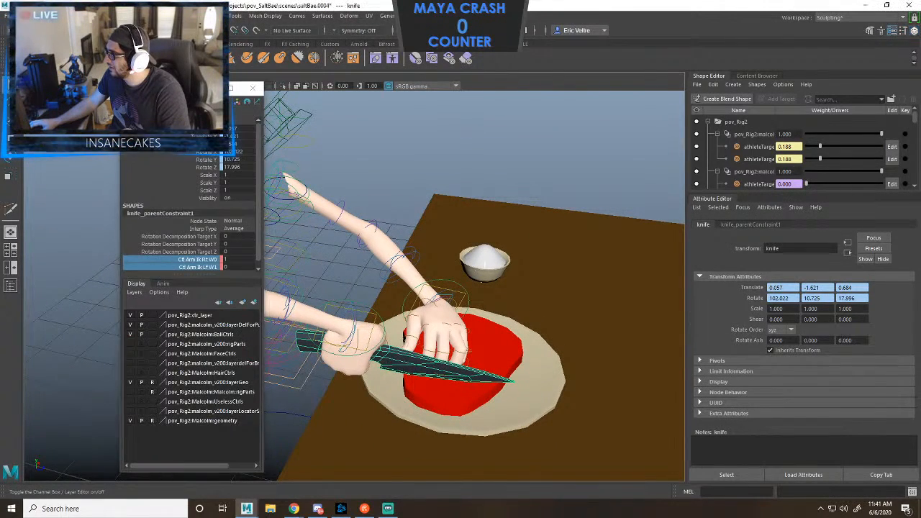
{"action": "left_click", "coordinate": [914, 30]}
{"action": "left_click", "coordinate": [896, 18]}
{"action": "left_click", "coordinate": [834, 28]}
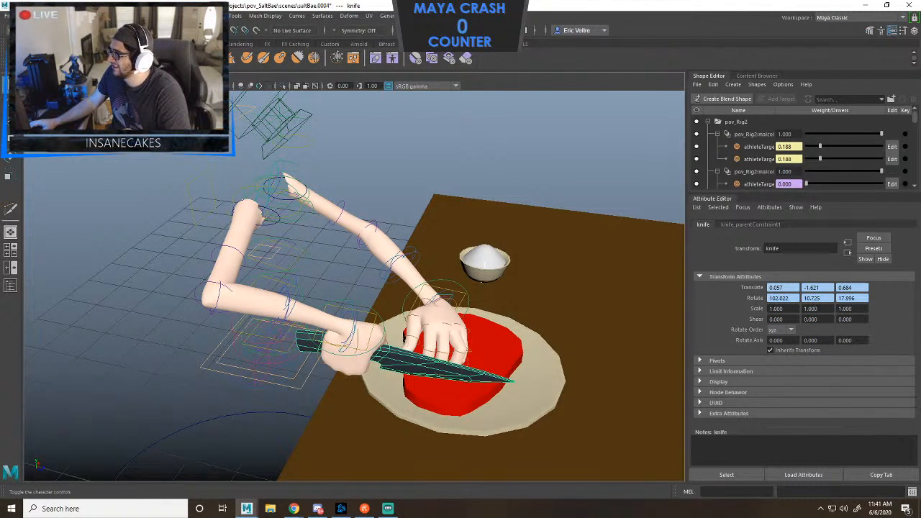
{"action": "key", "text": "s"}
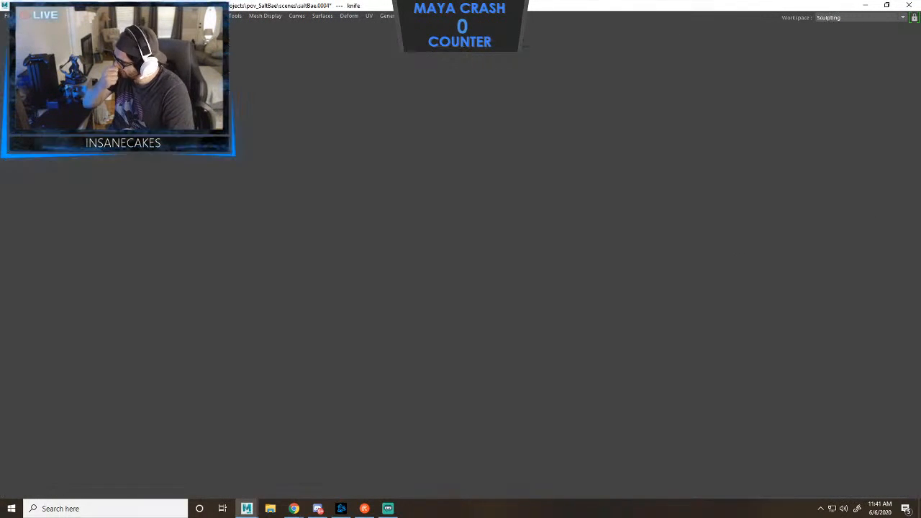
{"action": "left_click", "coordinate": [859, 17]}
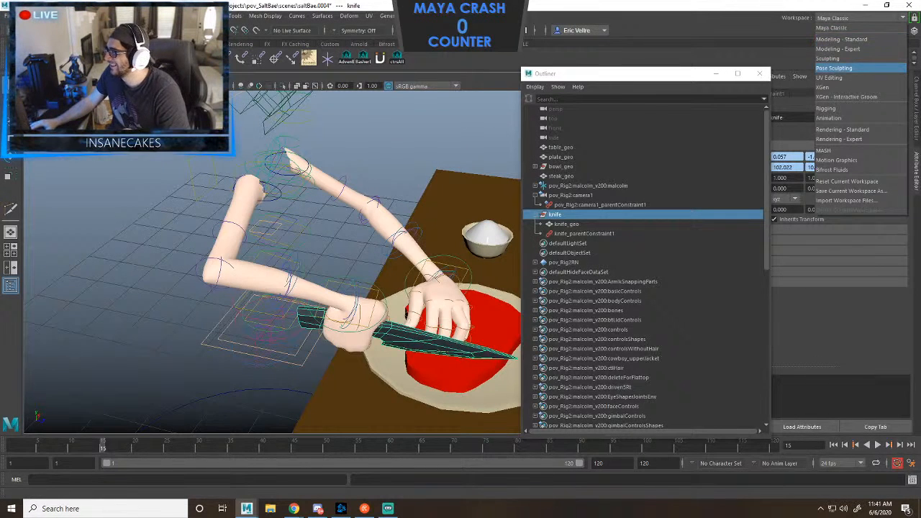
{"action": "left_click", "coordinate": [849, 28]}
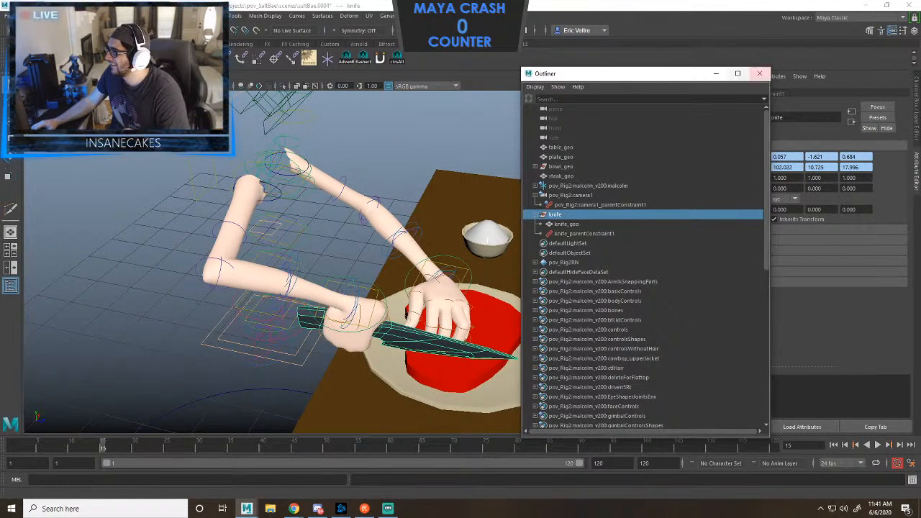
Replace the Attribute Editor with the Channel Box, clear the selection, and dock the Outliner beside the viewport.
{"action": "left_click", "coordinate": [759, 73]}
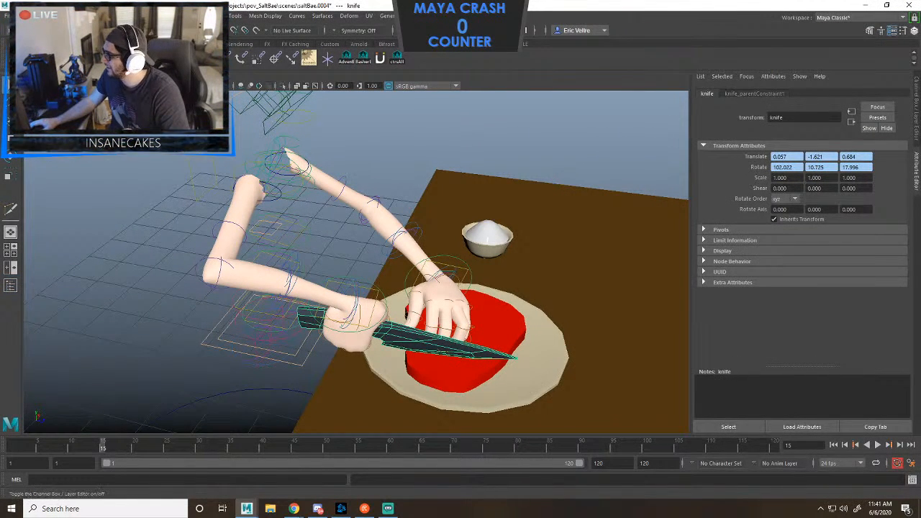
{"action": "key", "text": "ctrl+a"}
{"action": "key", "text": "Escape"}
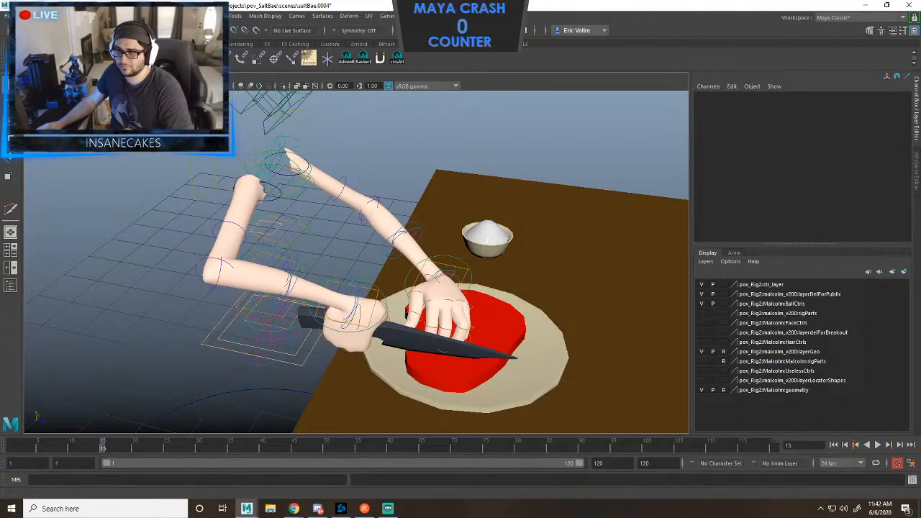
{"action": "left_click", "coordinate": [172, 94]}
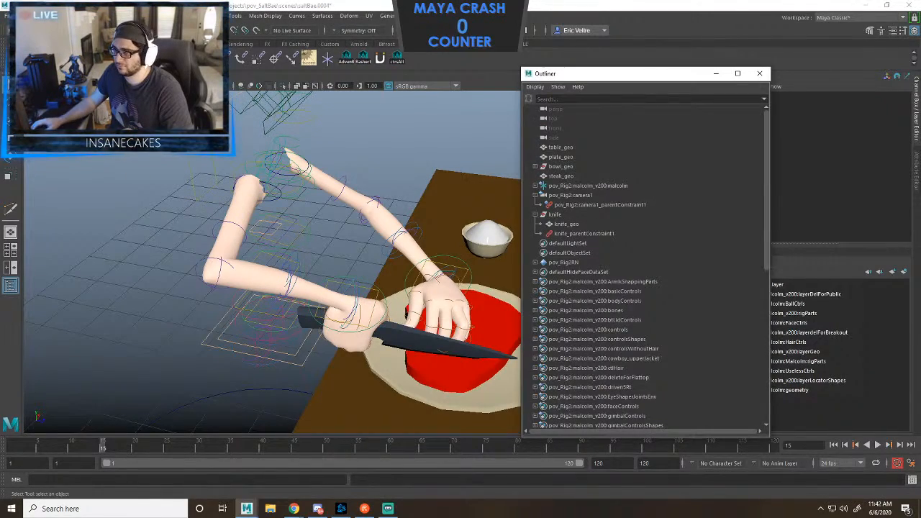
{"action": "left_click_drag", "start_coordinate": [611, 73], "coordinate": [78, 92]}
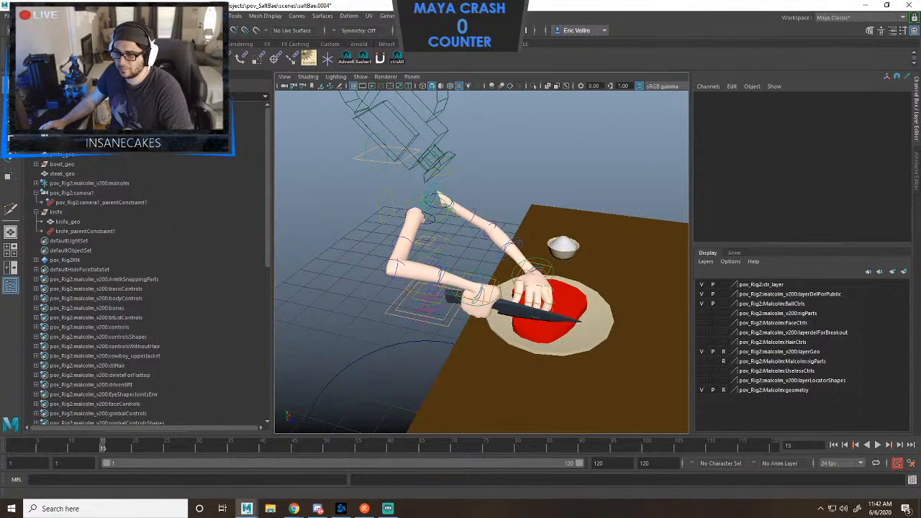
Select the knife's two constraint weight channels, open the Graph Editor, and enlarge its window.
{"action": "left_click", "coordinate": [56, 212]}
{"action": "left_click", "coordinate": [827, 233]}
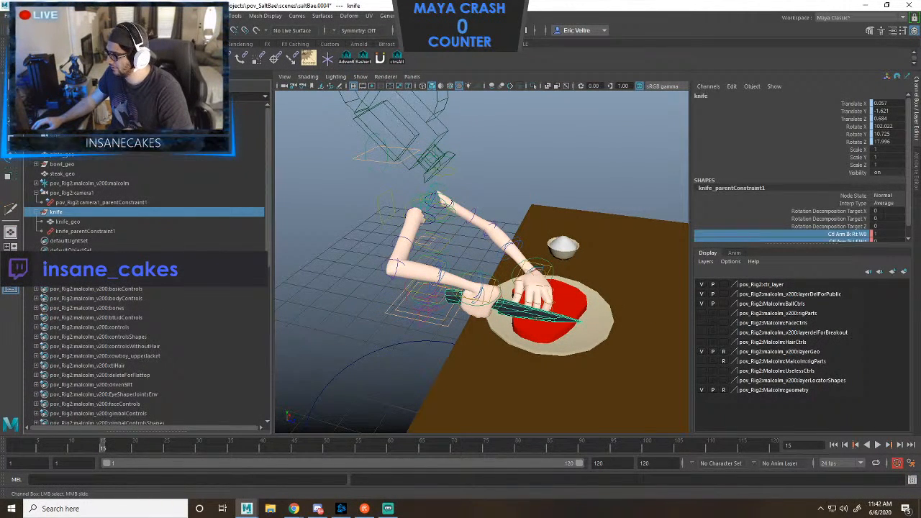
{"action": "left_click", "coordinate": [827, 240], "text": "shift"}
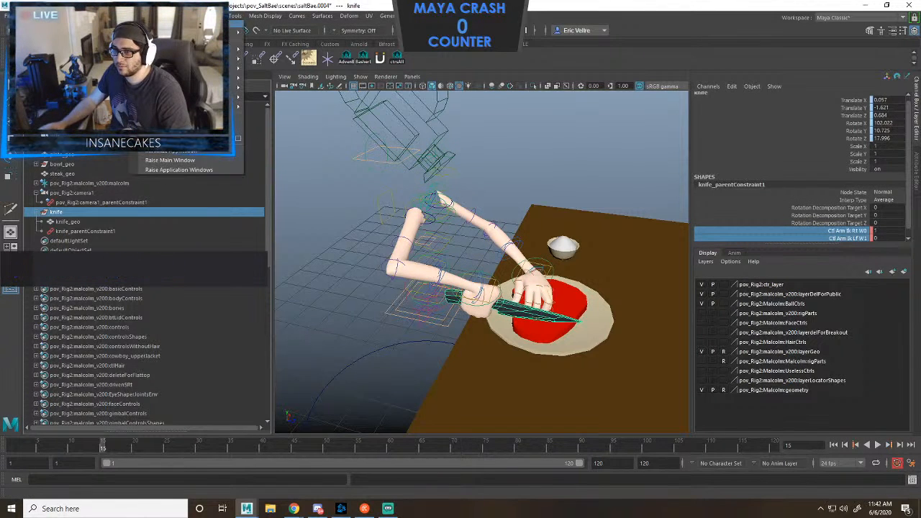
{"action": "left_click", "coordinate": [147, 16]}
{"action": "mouse_move", "coordinate": [216, 96]}
{"action": "mouse_move", "coordinate": [216, 67]}
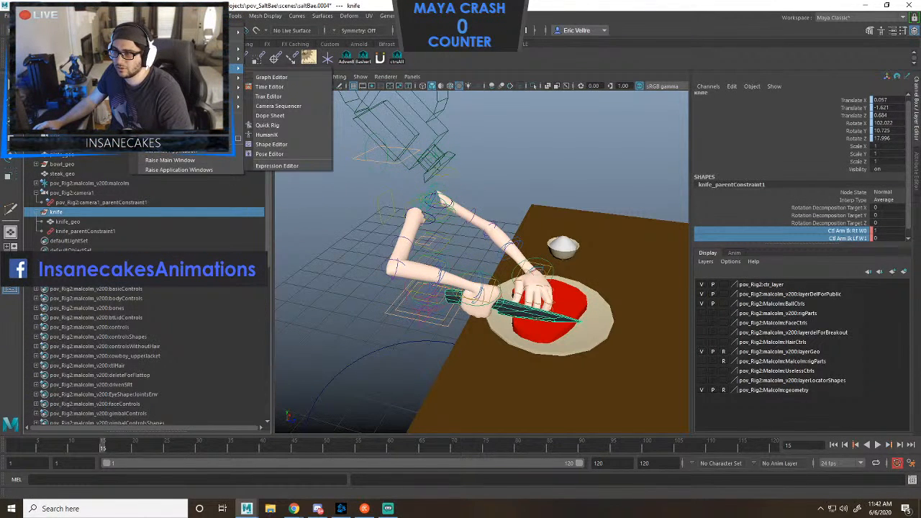
{"action": "left_click", "coordinate": [287, 68]}
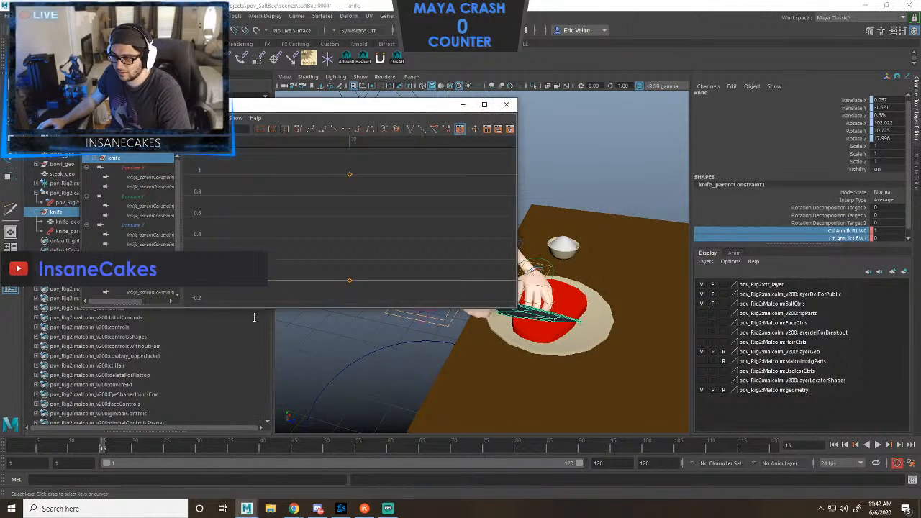
{"action": "left_click_drag", "start_coordinate": [396, 310], "coordinate": [395, 408]}
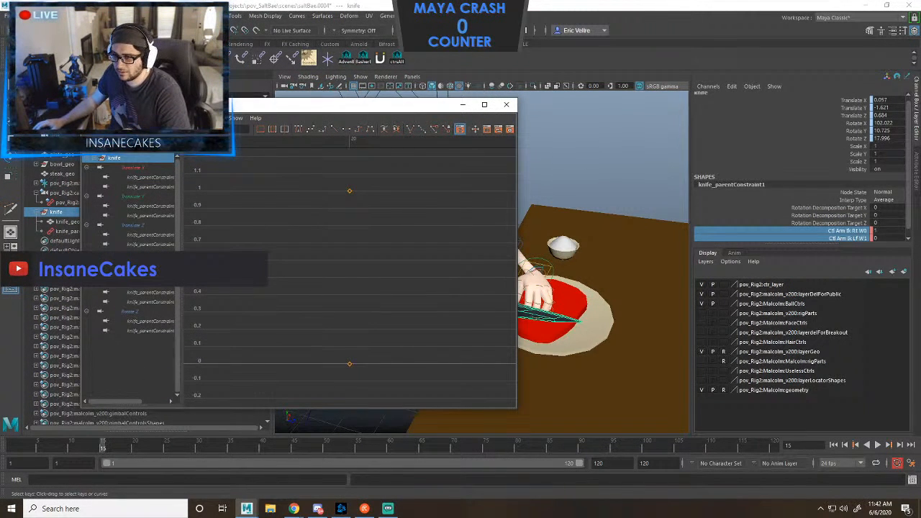
{"action": "left_click_drag", "start_coordinate": [516, 287], "coordinate": [631, 288]}
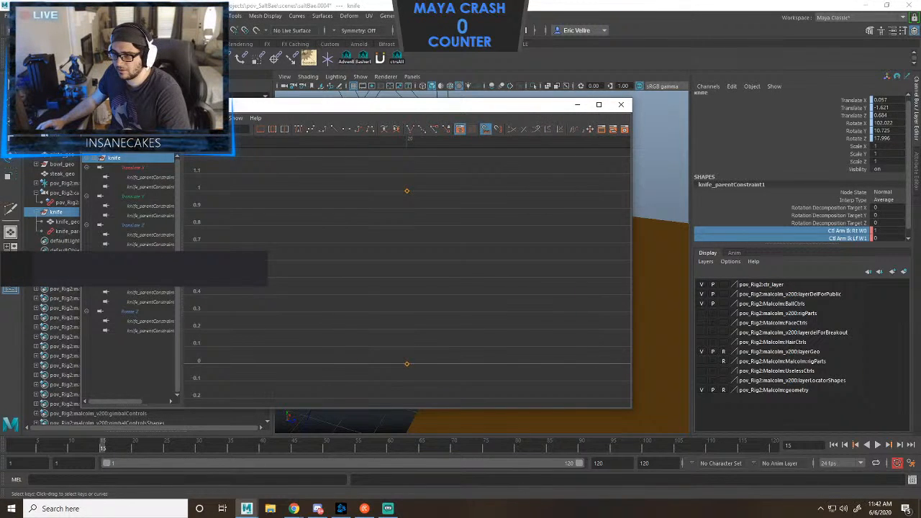
Show the knife_parentConstraint1 curves in the Graph Editor and copy the two weight keys at frame 20.
{"action": "key", "text": "ctrl+a"}
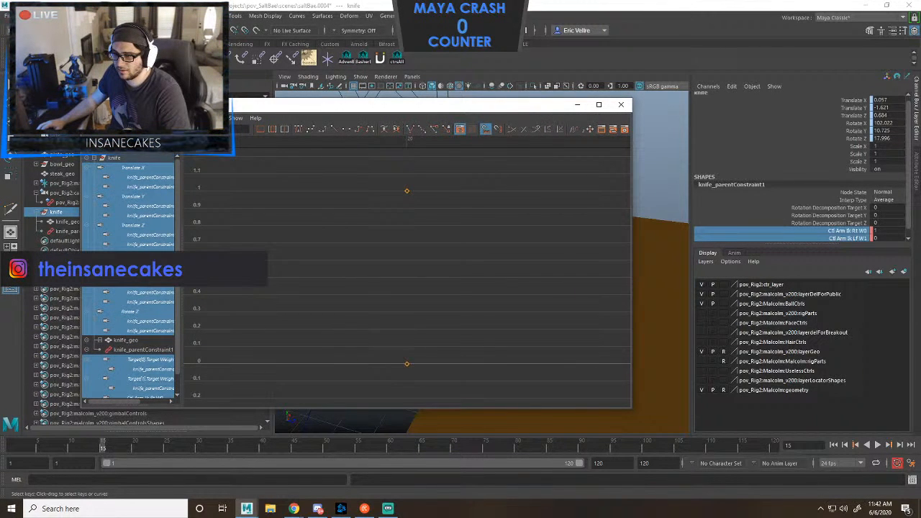
{"action": "left_click", "coordinate": [143, 350]}
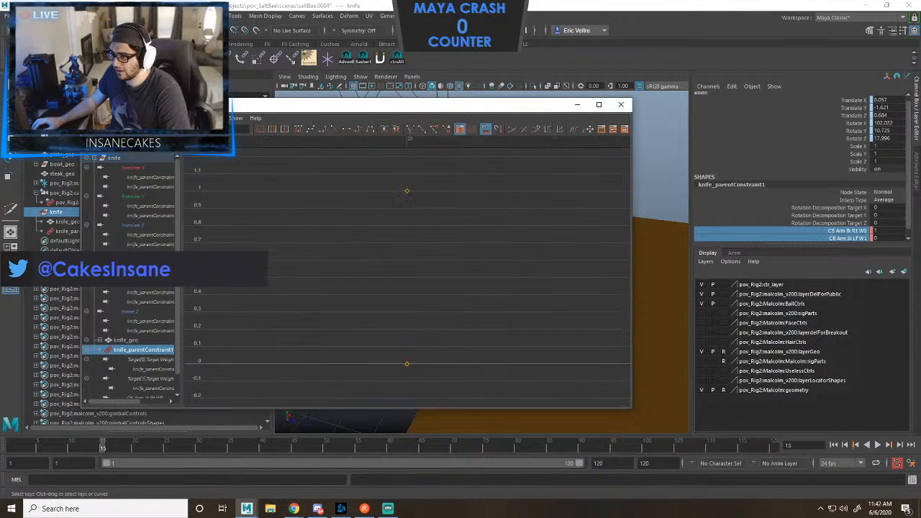
{"action": "key", "text": "f"}
{"action": "left_click_drag", "start_coordinate": [389, 247], "coordinate": [426, 304]}
{"action": "left_click", "coordinate": [350, 141]}
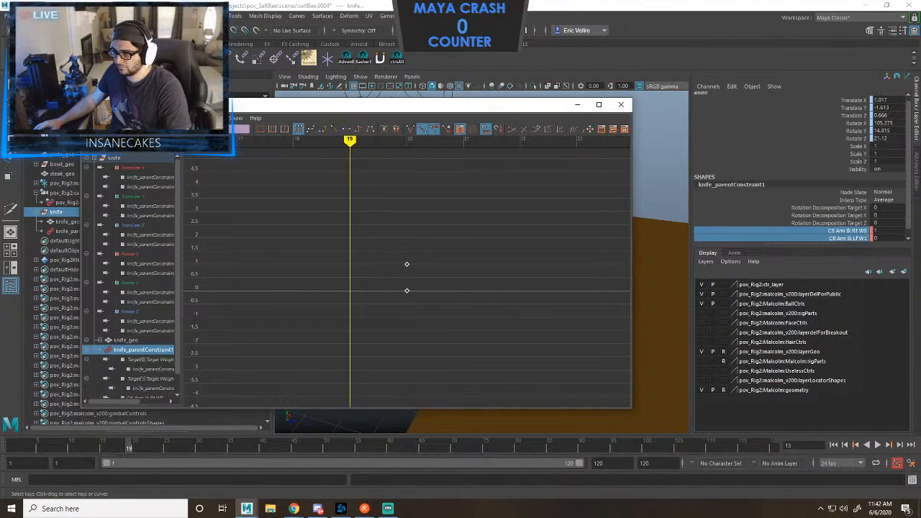
{"action": "key", "text": "ctrl+c"}
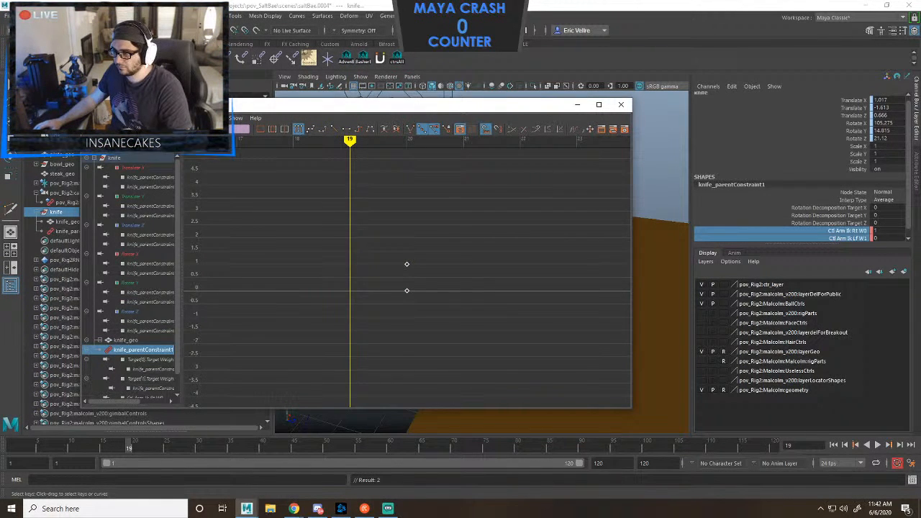
Paste the copied constraint weight keys at frames 15, 10, 5 and 1, and minimize the Graph Editor.
{"action": "scroll", "coordinate": [406, 278], "scroll_direction": "down", "scroll_amount": 10}
{"action": "left_click_drag", "start_coordinate": [400, 141], "coordinate": [374, 141]}
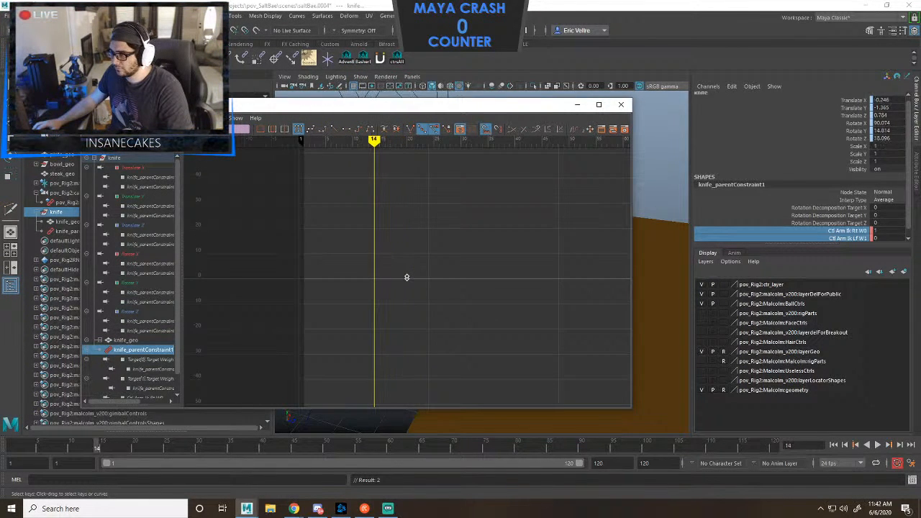
{"action": "left_click", "coordinate": [407, 278]}
{"action": "key", "text": "alt+v"}
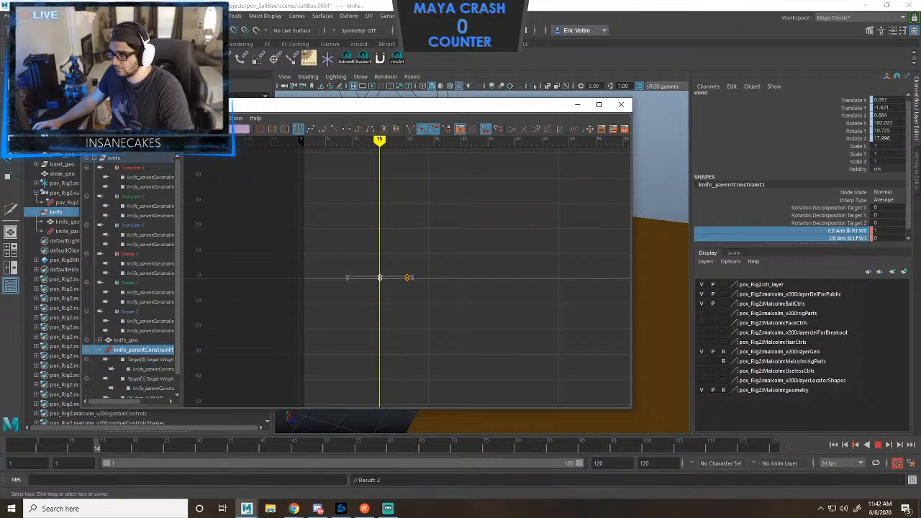
{"action": "left_click_drag", "start_coordinate": [347, 141], "coordinate": [298, 141]}
{"action": "key", "text": "ctrl+v"}
{"action": "key", "text": "ctrl+v"}
{"action": "key", "text": "alt+v"}
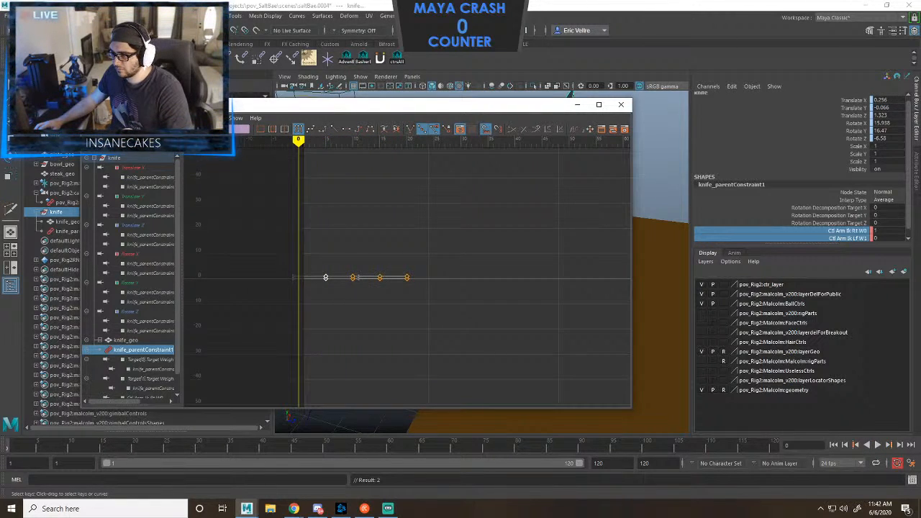
{"action": "key", "text": "ctrl+v"}
{"action": "left_click", "coordinate": [577, 106]}
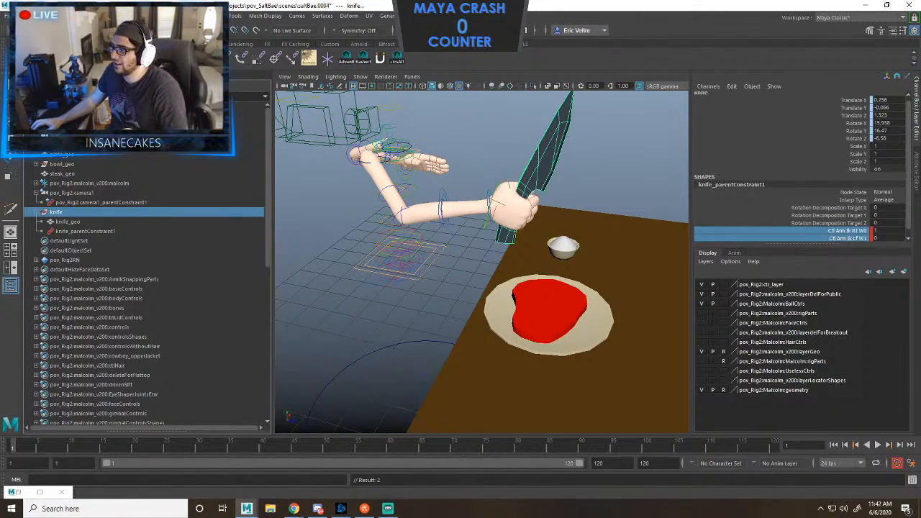
Select the right arm's IK control, go to its key at frame 20, and keep the Outliner displayed.
{"action": "left_click_drag", "start_coordinate": [503, 252], "coordinate": [446, 216], "text": "alt"}
{"action": "left_click", "coordinate": [11, 285]}
{"action": "left_click", "coordinate": [460, 208]}
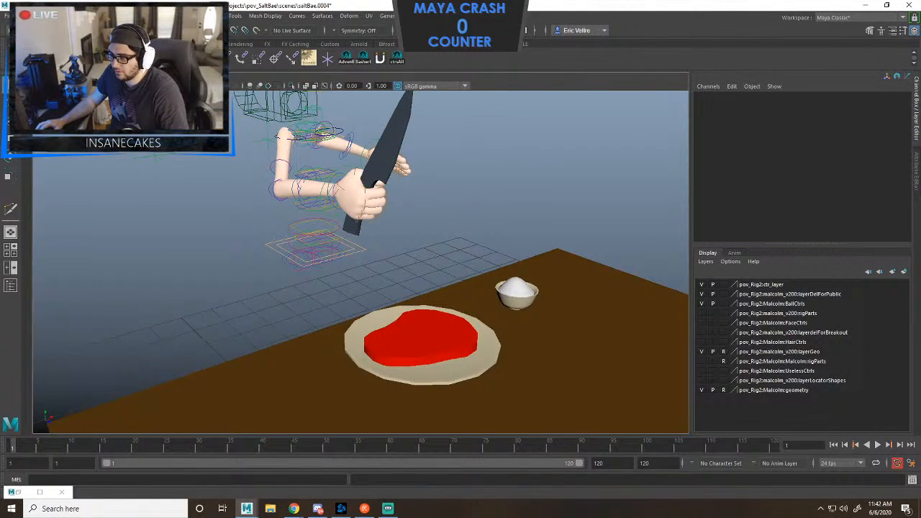
{"action": "left_click", "coordinate": [333, 190]}
{"action": "key", "text": "comma"}
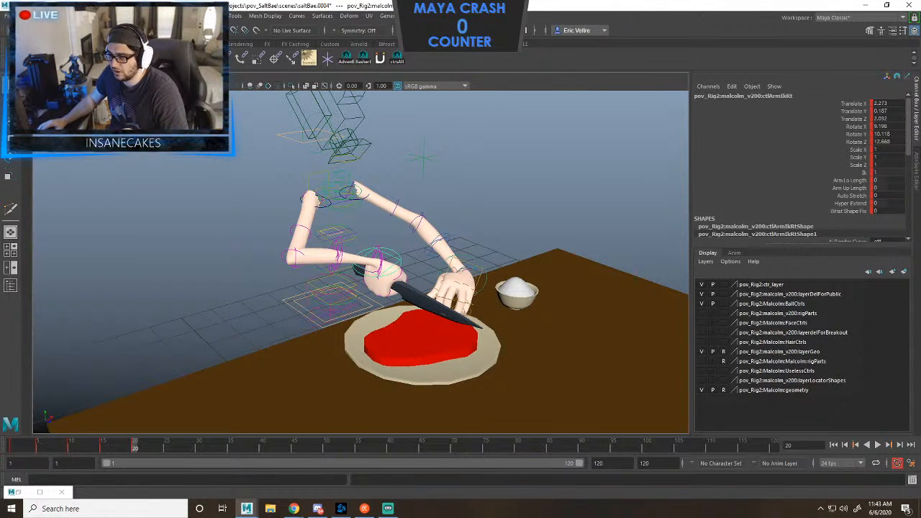
{"action": "left_click", "coordinate": [10, 285]}
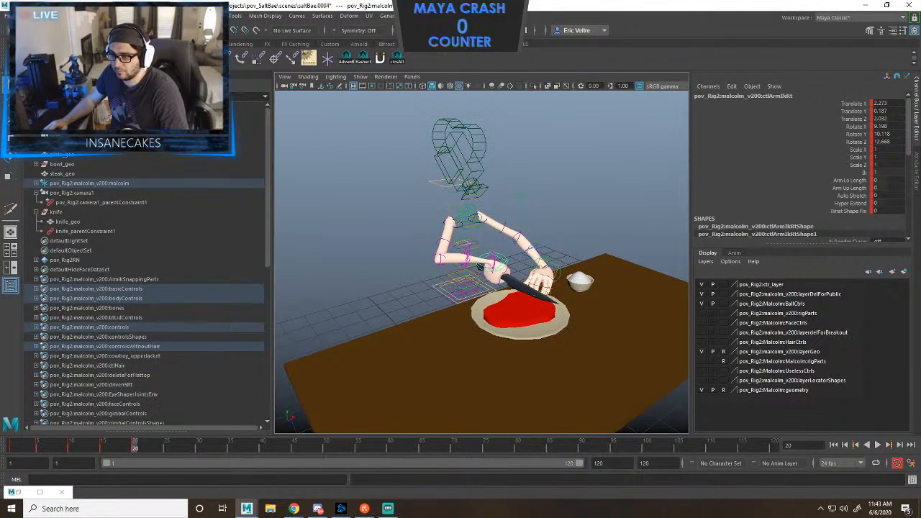
Narrow the Outliner, select the knife group, and check its parent constraint weights at frame 20.
{"action": "left_click_drag", "start_coordinate": [272, 322], "coordinate": [168, 322]}
{"action": "left_click", "coordinate": [56, 211]}
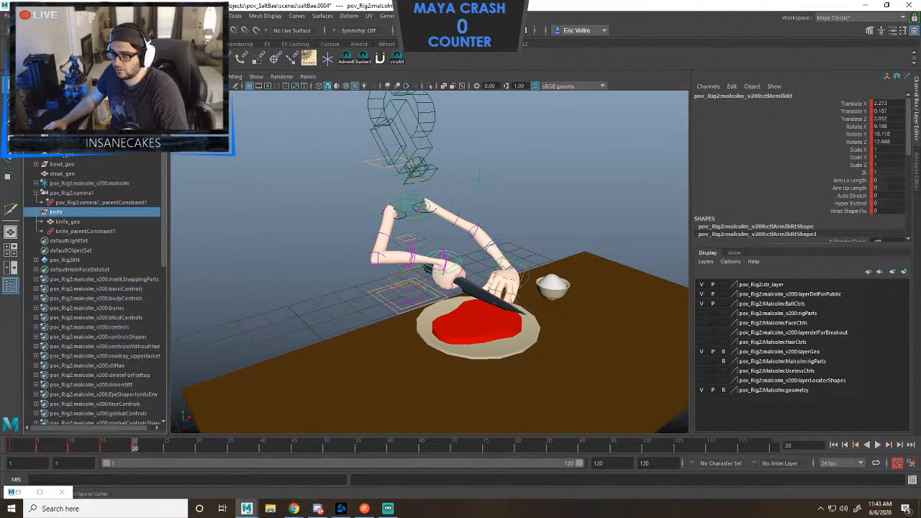
{"action": "scroll", "coordinate": [802, 166], "scroll_direction": "down", "scroll_amount": 1}
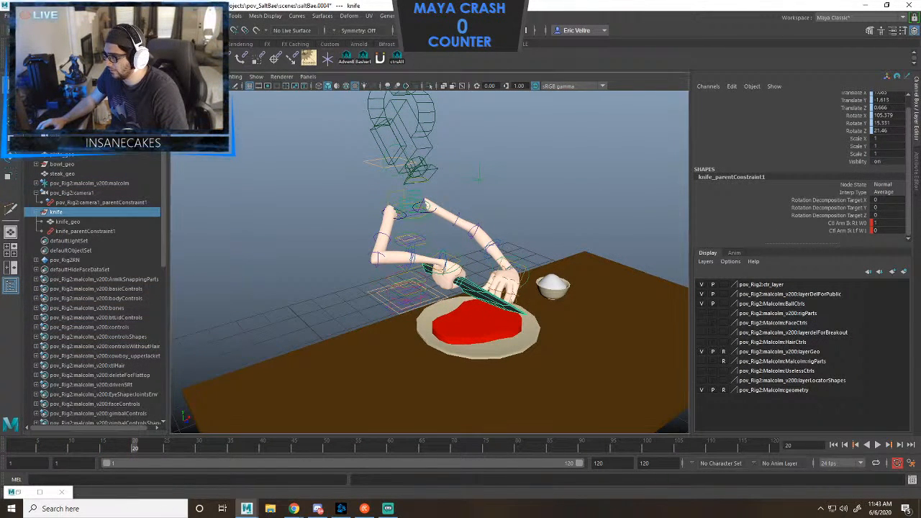
{"action": "left_click", "coordinate": [443, 255]}
{"action": "key", "text": "e"}
{"action": "left_click_drag", "start_coordinate": [445, 262], "coordinate": [507, 287]}
{"action": "left_click", "coordinate": [489, 287]}
{"action": "left_click", "coordinate": [512, 273]}
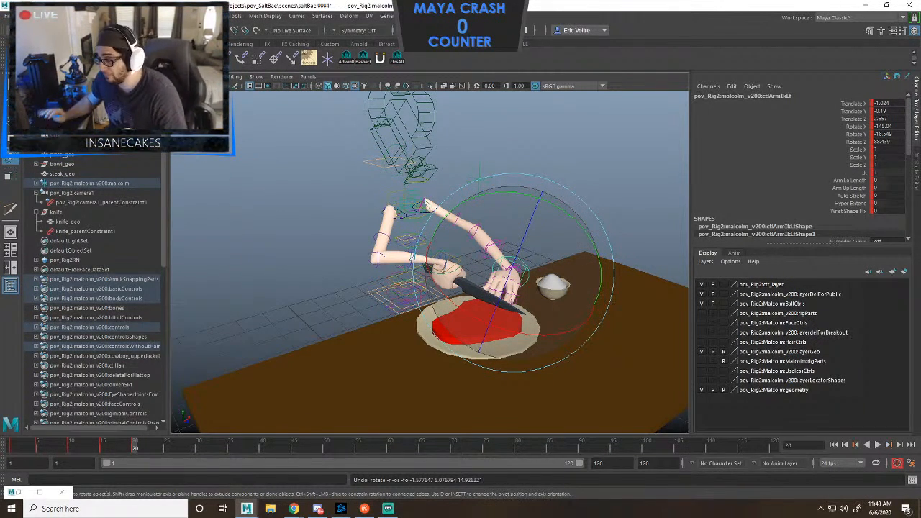
{"action": "left_click", "coordinate": [627, 180]}
{"action": "scroll", "coordinate": [429, 262], "scroll_direction": "up", "scroll_amount": 3}
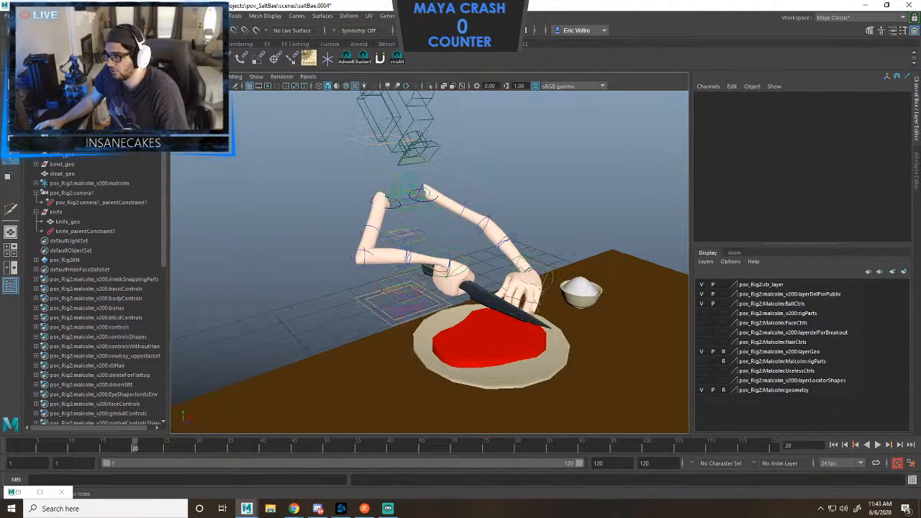
{"action": "left_click", "coordinate": [446, 253]}
{"action": "left_click_drag", "start_coordinate": [448, 260], "coordinate": [404, 267]}
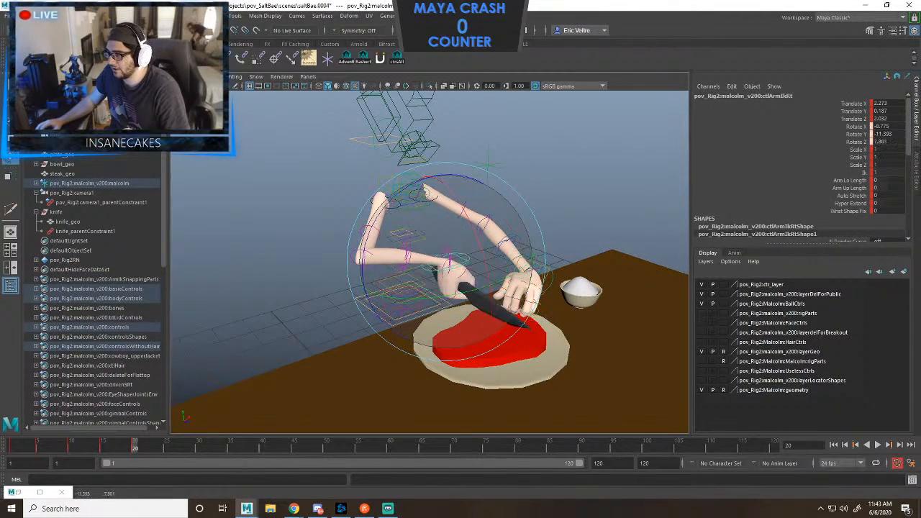
{"action": "key", "text": "ctrl+z"}
Go to frame 25 and select the left arm's IK control.
{"action": "middle_click_drag", "start_coordinate": [424, 266], "coordinate": [358, 259], "text": "alt"}
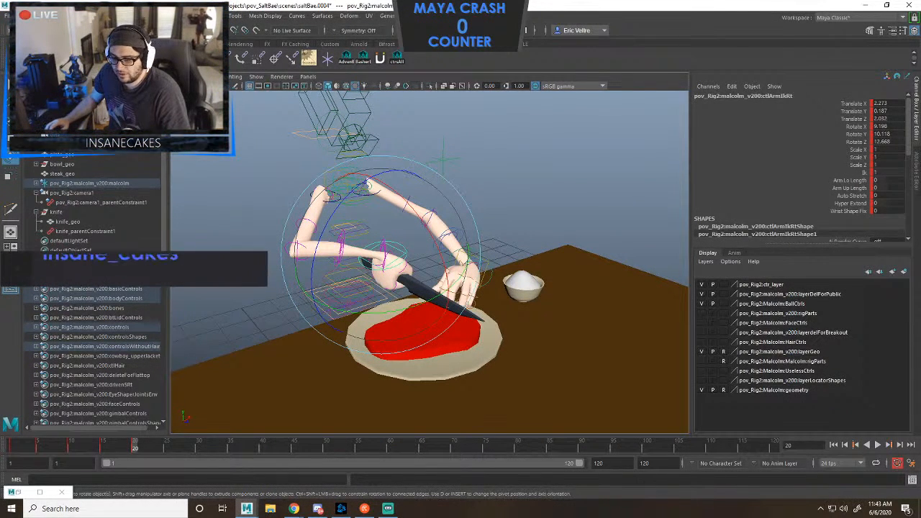
{"action": "left_click", "coordinate": [166, 445]}
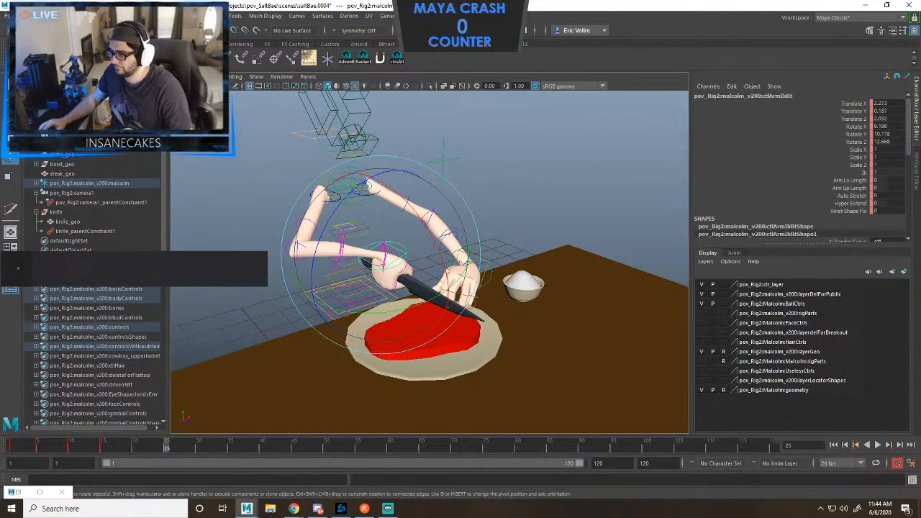
{"action": "right_click_drag", "start_coordinate": [403, 267], "coordinate": [489, 266], "text": "alt"}
{"action": "left_click_drag", "start_coordinate": [489, 266], "coordinate": [467, 259], "text": "alt"}
{"action": "left_click", "coordinate": [523, 284]}
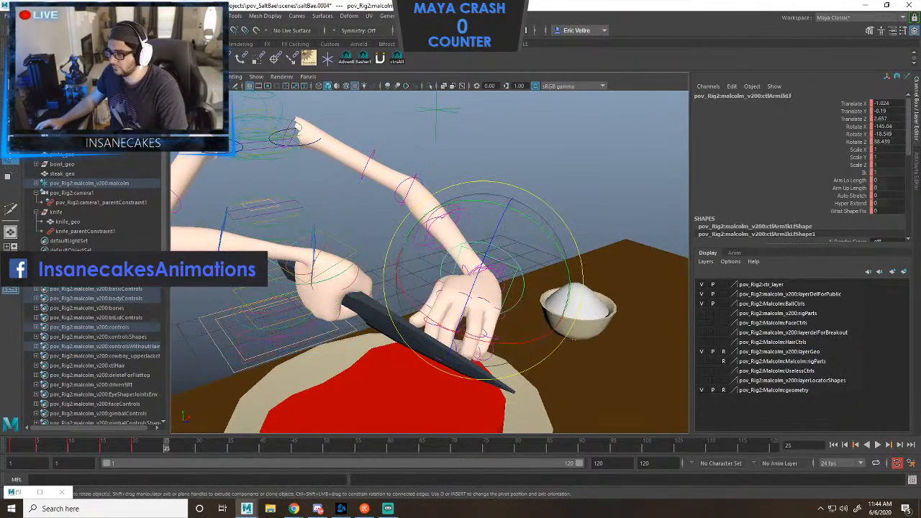
Show the shot camera and perspective views side by side, and narrow the Outliner and Channel Box to enlarge them.
{"action": "key", "text": "space"}
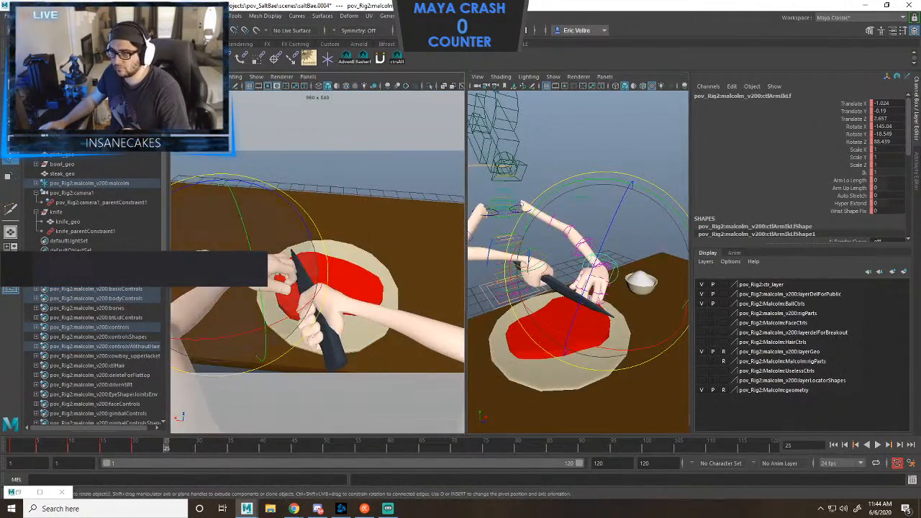
{"action": "left_click_drag", "start_coordinate": [65, 75], "coordinate": [54, 96]}
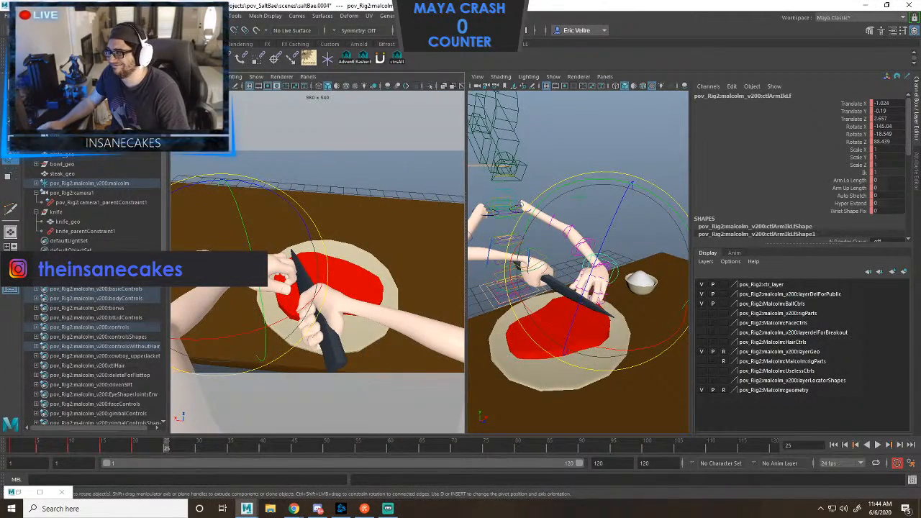
{"action": "scroll", "coordinate": [578, 261], "scroll_direction": "down", "scroll_amount": 5}
{"action": "left_click_drag", "start_coordinate": [466, 261], "coordinate": [512, 262]}
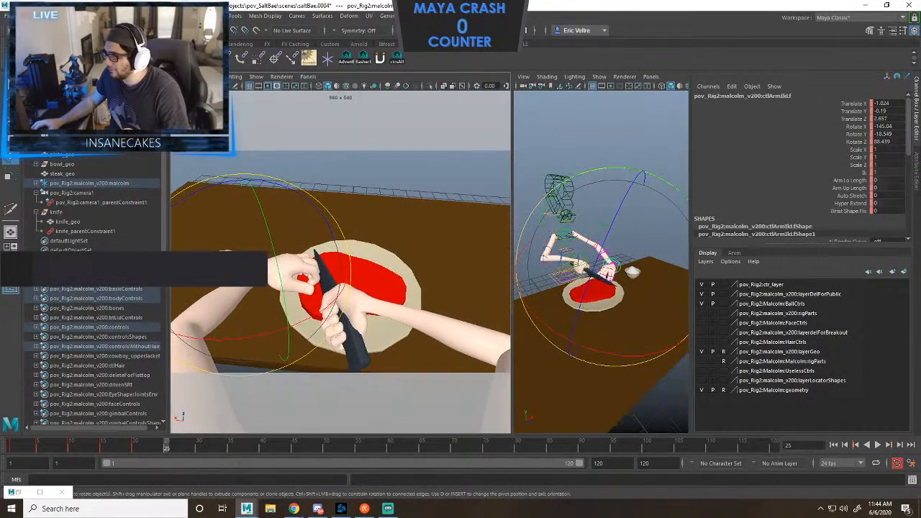
{"action": "left_click_drag", "start_coordinate": [691, 261], "coordinate": [786, 262]}
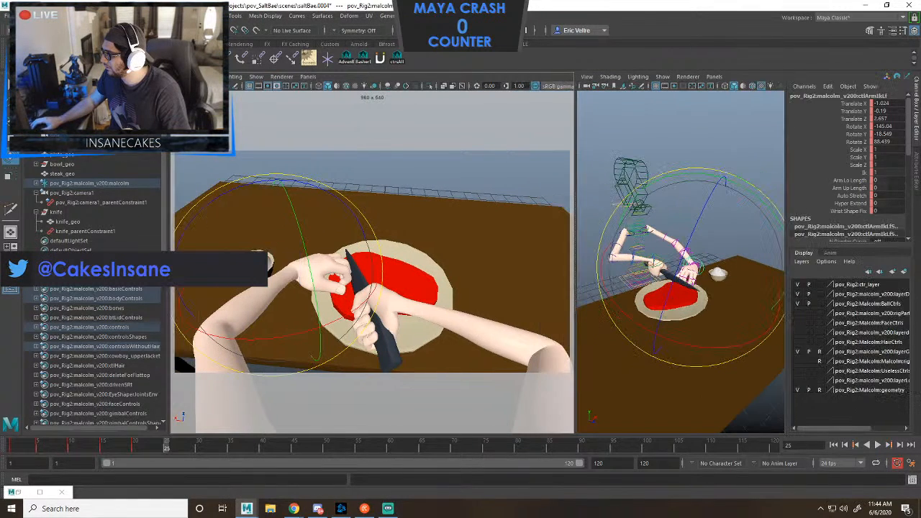
{"action": "left_click_drag", "start_coordinate": [169, 288], "coordinate": [150, 287]}
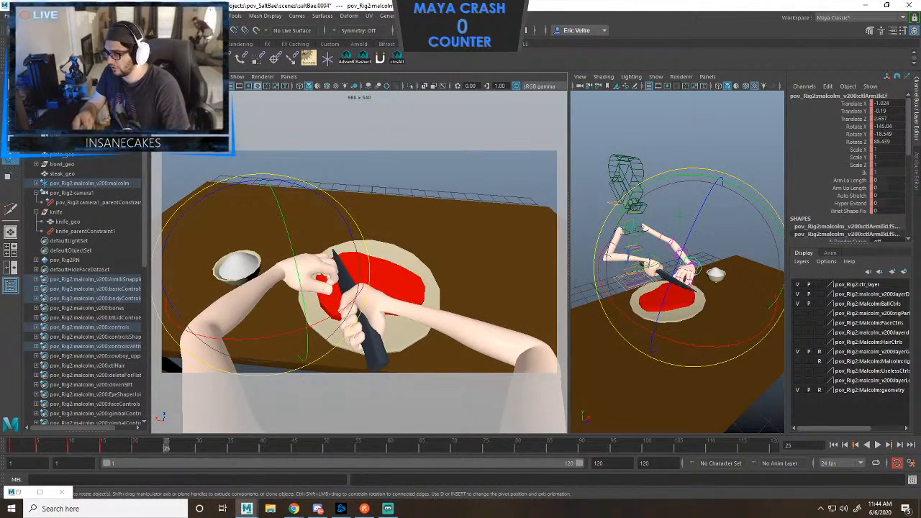
{"action": "mouse_move", "coordinate": [684, 230]}
{"action": "left_mouse_down", "text": "alt"}
{"action": "mouse_move", "coordinate": [669, 230]}
{"action": "mouse_move", "coordinate": [672, 254]}
{"action": "left_mouse_up", "text": "alt"}
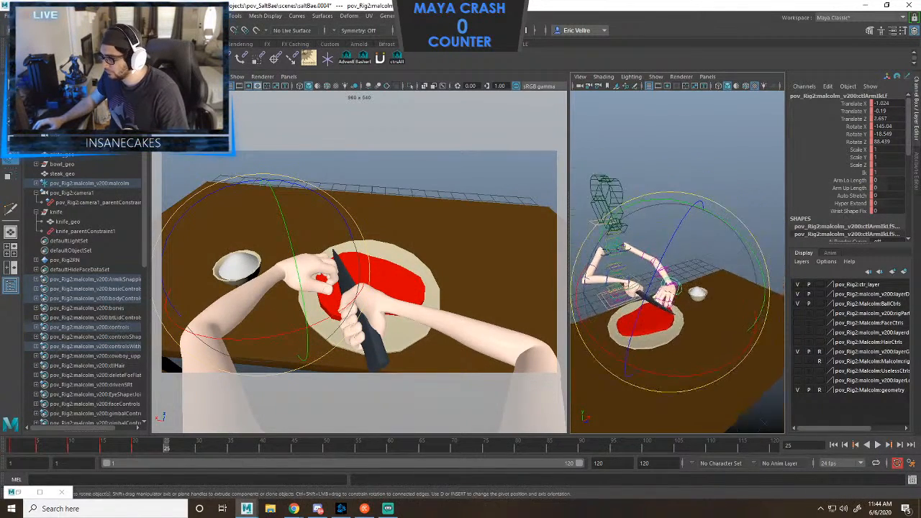
Pose the left hand palm-up between the body and the salt bowl by rotating and moving its IK control at frame 25.
{"action": "right_click_drag", "start_coordinate": [671, 253], "coordinate": [719, 259], "text": "alt"}
{"action": "left_click_drag", "start_coordinate": [690, 266], "coordinate": [684, 245], "text": "alt"}
{"action": "key", "text": "space"}
{"action": "right_click_drag", "start_coordinate": [684, 248], "coordinate": [651, 248], "text": "alt"}
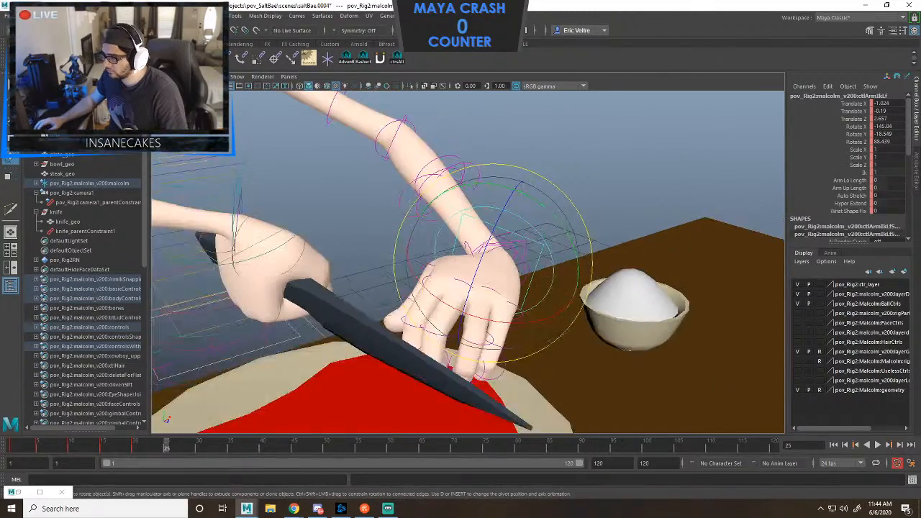
{"action": "middle_click_drag", "start_coordinate": [651, 249], "coordinate": [657, 287], "text": "alt"}
{"action": "left_click_drag", "start_coordinate": [501, 316], "coordinate": [517, 291]}
{"action": "key", "text": "w"}
{"action": "left_click_drag", "start_coordinate": [606, 305], "coordinate": [698, 307]}
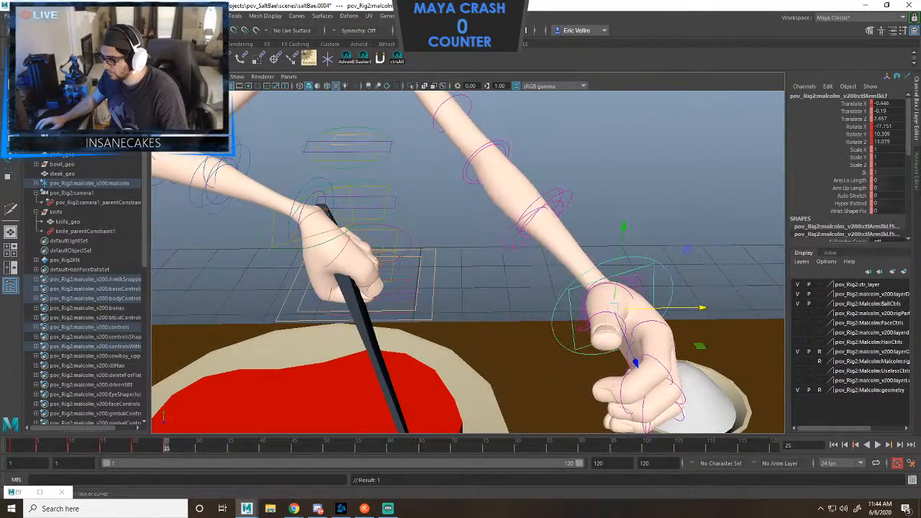
{"action": "left_click_drag", "start_coordinate": [635, 360], "coordinate": [600, 277]}
{"action": "key", "text": "e"}
{"action": "left_click_drag", "start_coordinate": [561, 252], "coordinate": [669, 279]}
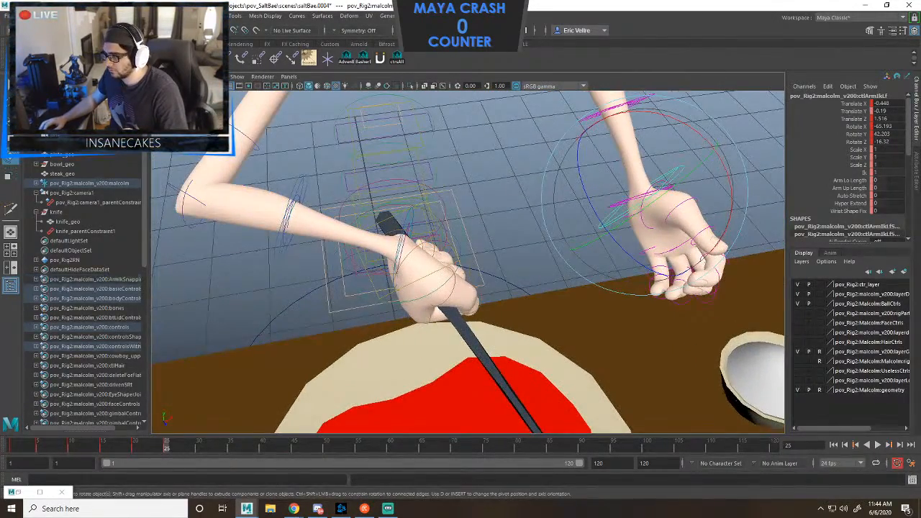
Rotate the right arm's IK control to swing the knife sideways, and move that hand over to the open left hand.
{"action": "left_click", "coordinate": [440, 257]}
{"action": "left_click_drag", "start_coordinate": [426, 233], "coordinate": [382, 251]}
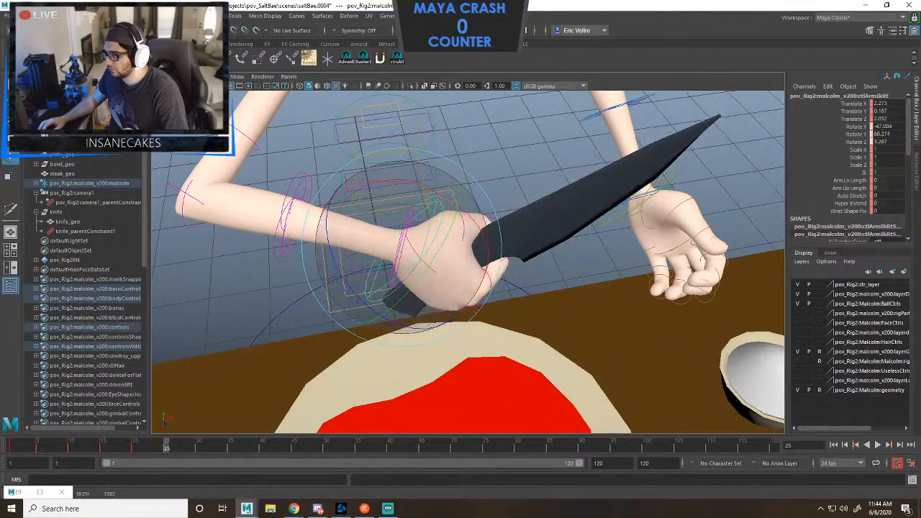
{"action": "key", "text": "w"}
{"action": "left_click_drag", "start_coordinate": [483, 282], "coordinate": [579, 231]}
{"action": "left_click_drag", "start_coordinate": [477, 261], "coordinate": [527, 302]}
{"action": "left_click_drag", "start_coordinate": [574, 320], "coordinate": [581, 329]}
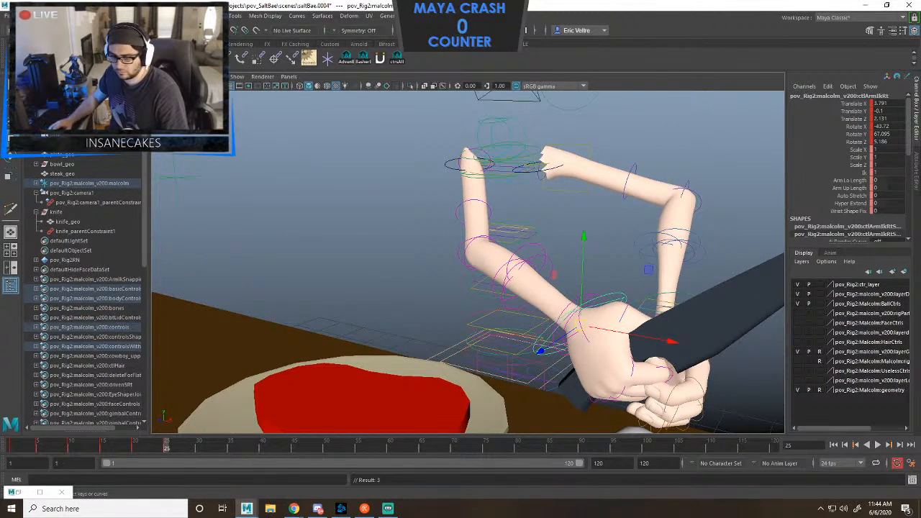
{"action": "left_click", "coordinate": [323, 237]}
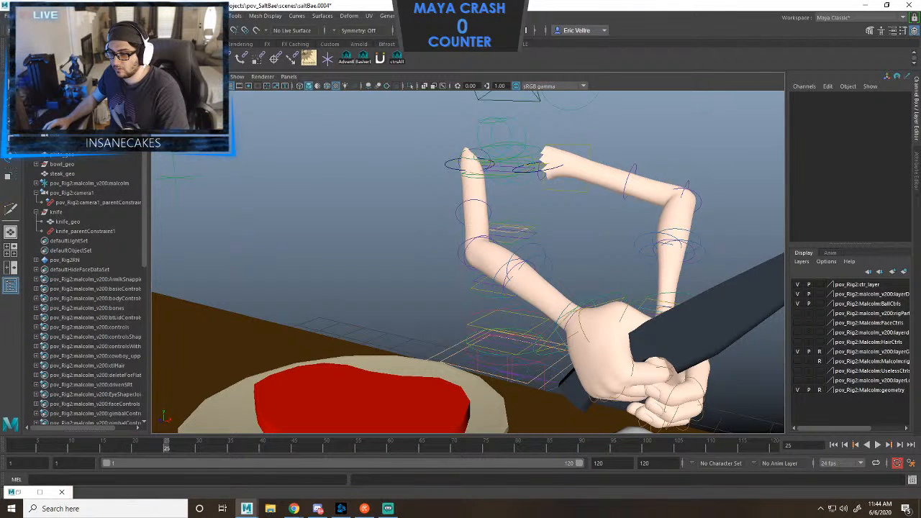
Close the minimized Graph Editor and check the knife hand-off pose through the shot camera.
{"action": "left_click", "coordinate": [61, 491]}
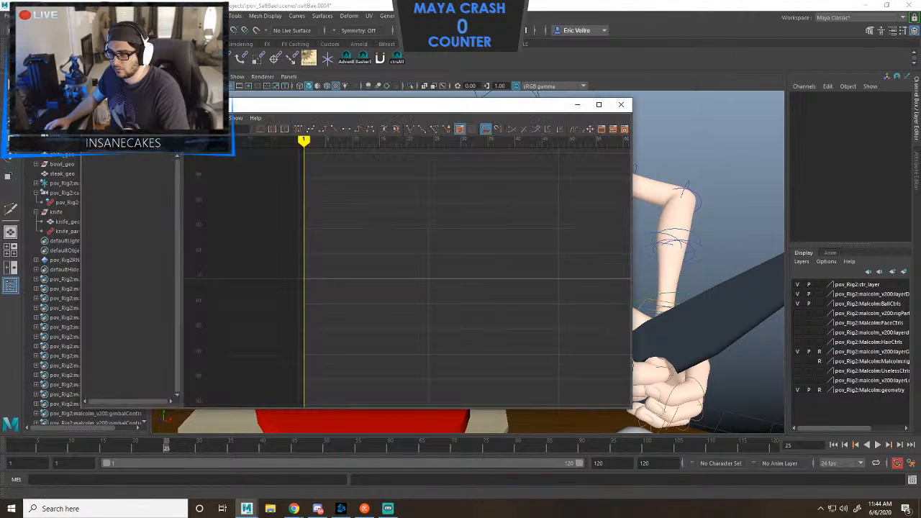
{"action": "key", "text": "space"}
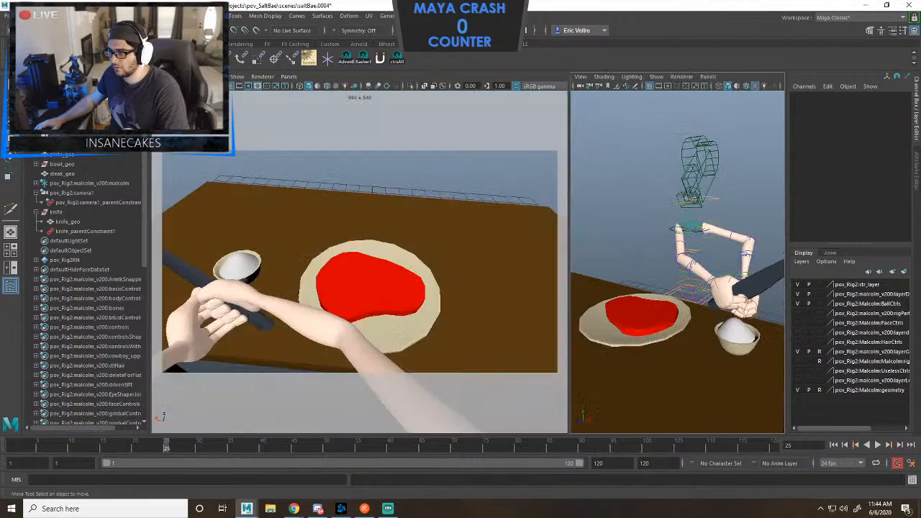
{"action": "key", "text": "space"}
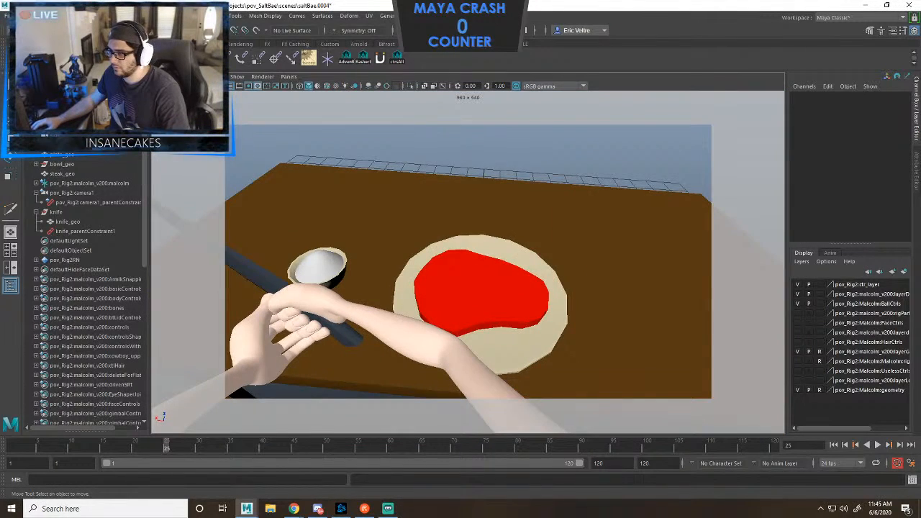
{"action": "key", "text": "space"}
{"action": "left_click_drag", "start_coordinate": [709, 287], "coordinate": [694, 306], "text": "alt"}
Rotate the head control at frame 25 to turn the shot camera toward the hands and knife.
{"action": "left_click", "coordinate": [666, 192]}
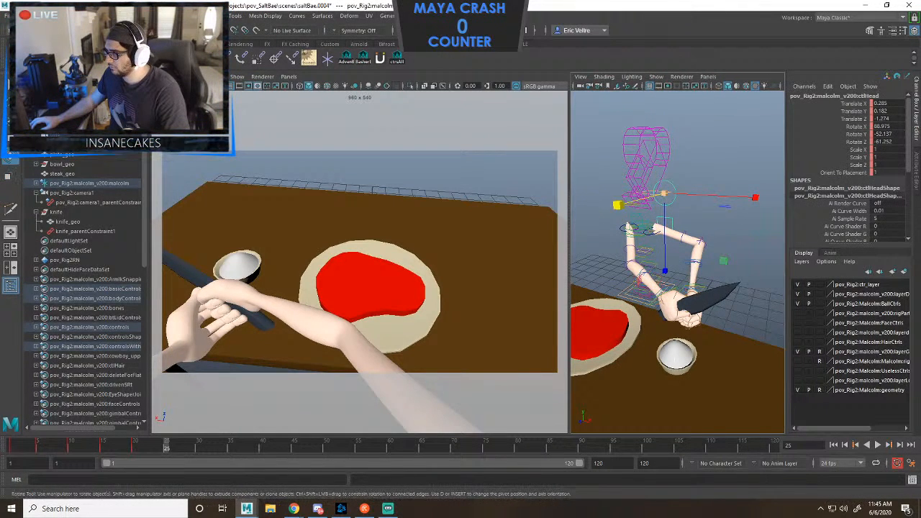
{"action": "key", "text": "e"}
{"action": "left_click_drag", "start_coordinate": [701, 216], "coordinate": [703, 190]}
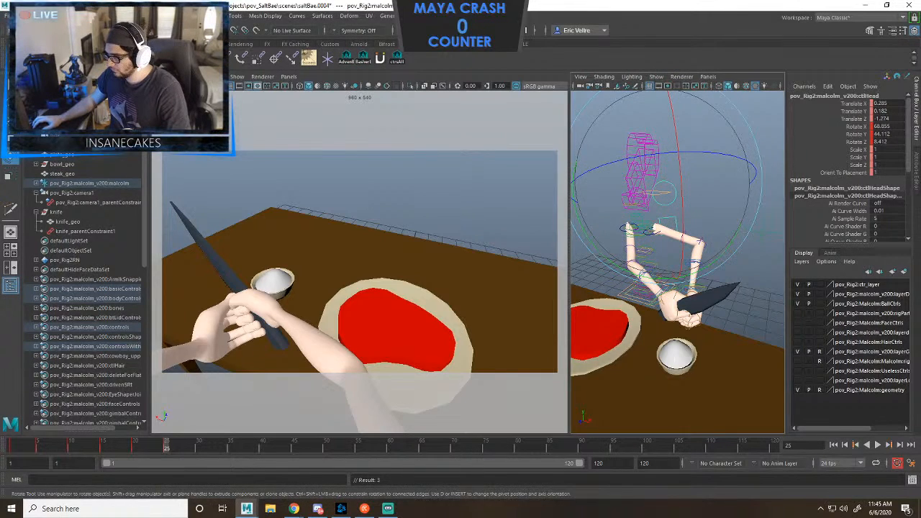
Select all of the character rig's controls and set a key on them at frame 25.
{"action": "left_click_drag", "start_coordinate": [703, 216], "coordinate": [640, 212], "text": "alt"}
{"action": "scroll", "coordinate": [669, 216], "scroll_direction": "up", "scroll_amount": 4}
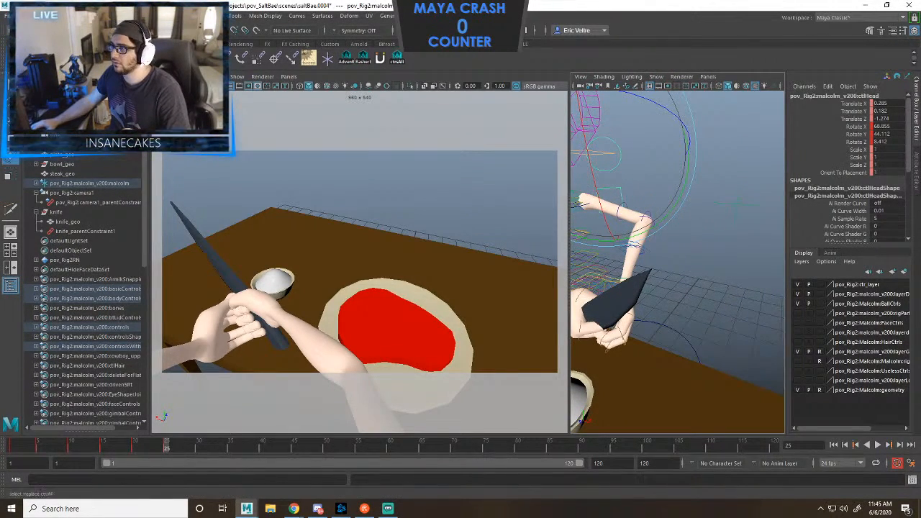
{"action": "left_click", "coordinate": [396, 59]}
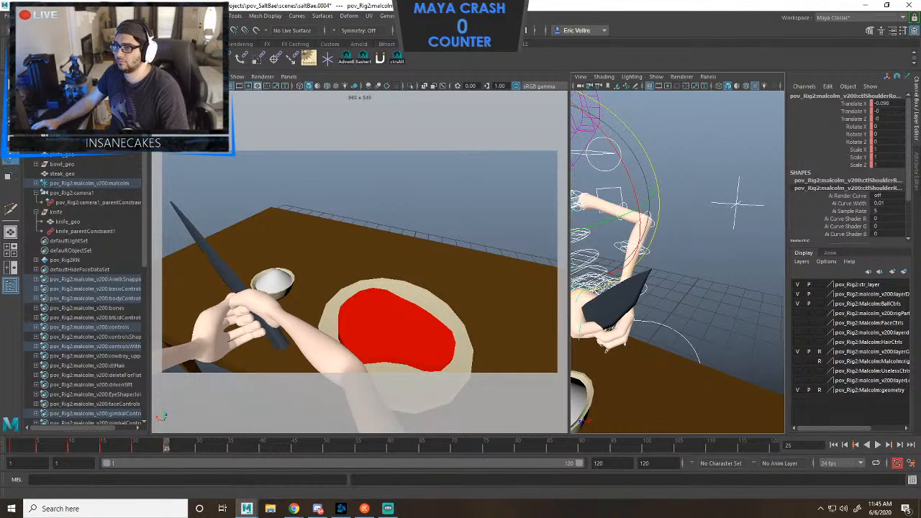
{"action": "key", "text": "s"}
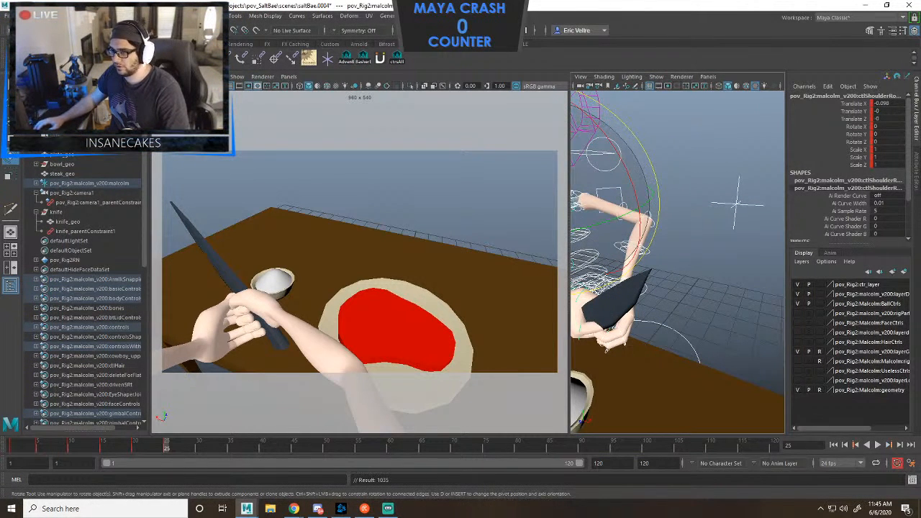
Select the knife group and key it at frame 25 and at the earlier poses on frames 20, 15, 10, 5 and 1.
{"action": "left_click", "coordinate": [56, 212]}
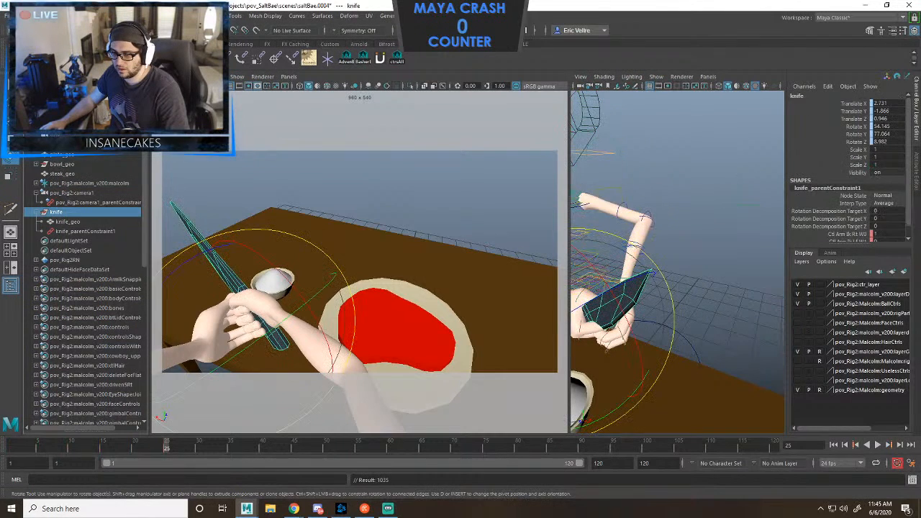
{"action": "key", "text": "s"}
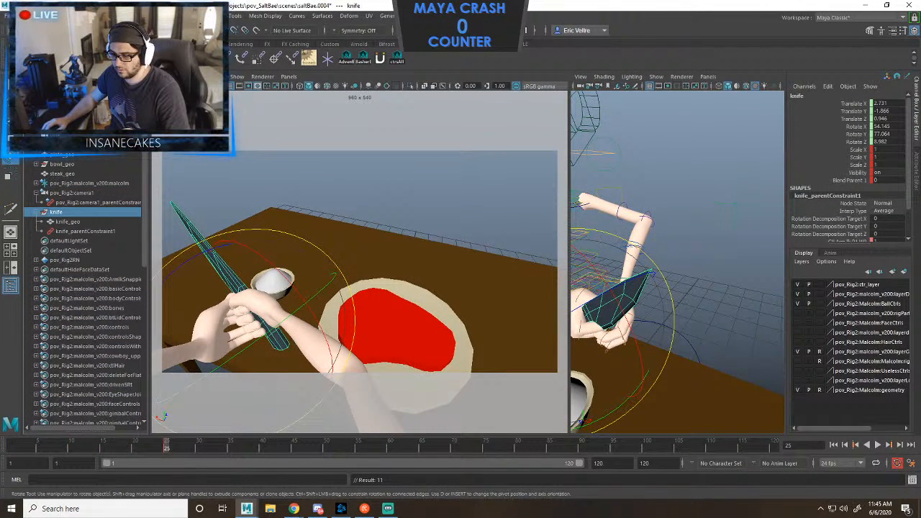
{"action": "key", "text": "comma"}
{"action": "key", "text": "comma"}
{"action": "key", "text": "comma"}
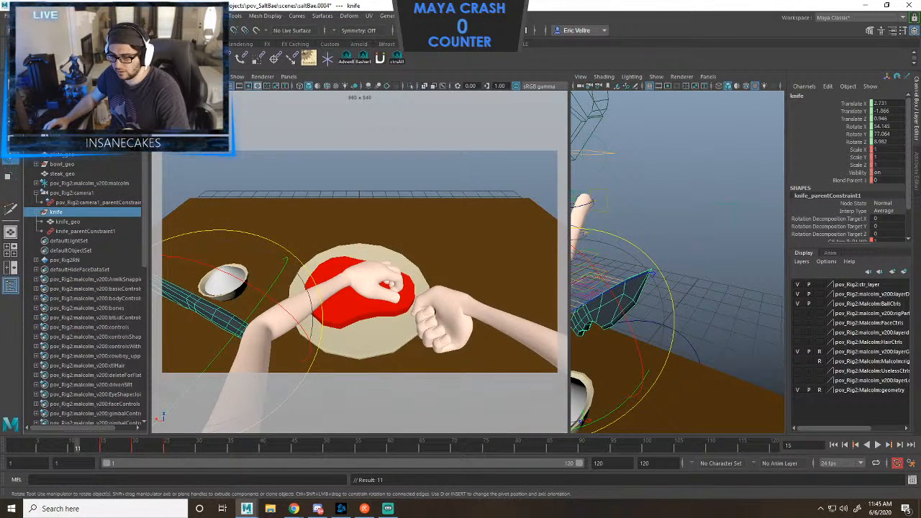
{"action": "key", "text": "comma"}
{"action": "key", "text": "comma"}
{"action": "key", "text": "comma"}
{"action": "key", "text": "comma"}
{"action": "key", "text": "comma"}
{"action": "key", "text": "comma"}
{"action": "key", "text": "comma"}
{"action": "key", "text": "comma"}
{"action": "key", "text": "comma"}
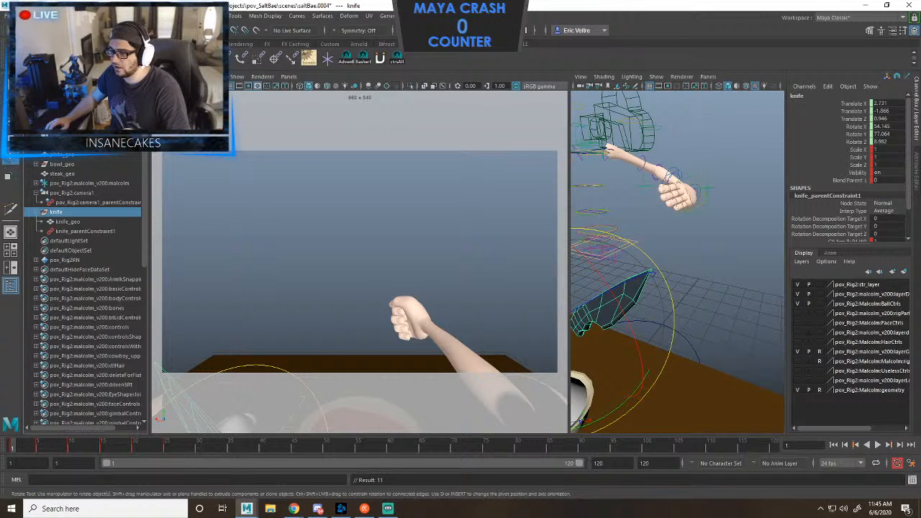
Step through the knife's keys from frame 1 to frame 15 to check how it follows the hand.
{"action": "key", "text": "period"}
{"action": "key", "text": "period"}
{"action": "key", "text": "period"}
{"action": "key", "text": "period"}
{"action": "key", "text": "period"}
{"action": "key", "text": "period"}
{"action": "key", "text": "period"}
{"action": "key", "text": "period"}
{"action": "key", "text": "period"}
{"action": "key", "text": "period"}
{"action": "key", "text": "period"}
{"action": "key", "text": "period"}
{"action": "key", "text": "period"}
{"action": "key", "text": "period"}
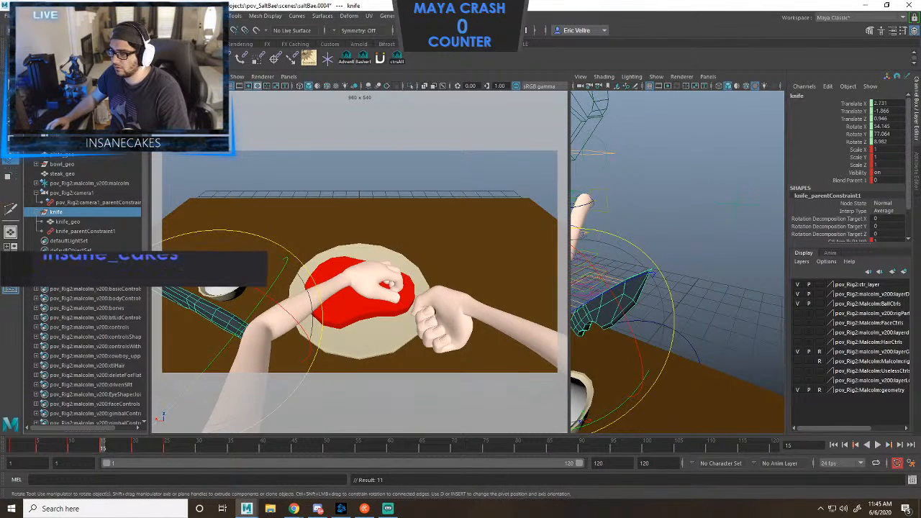
Undo the keys just set on the knife group at frames 1 to 20 and play the animation up to frame 25.
{"action": "key", "text": "ctrl+z"}
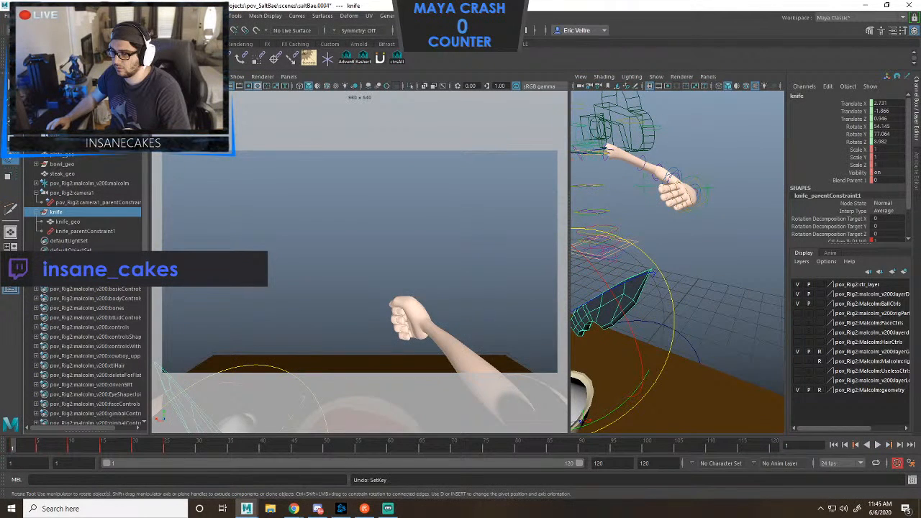
{"action": "key", "text": "period"}
{"action": "key", "text": "period"}
{"action": "key", "text": "period"}
{"action": "key", "text": "period"}
{"action": "key", "text": "period"}
{"action": "key", "text": "period"}
{"action": "key", "text": "period"}
{"action": "key", "text": "period"}
{"action": "key", "text": "period"}
{"action": "key", "text": "period"}
{"action": "key", "text": "period"}
{"action": "key", "text": "period"}
{"action": "key", "text": "period"}
{"action": "key", "text": "period"}
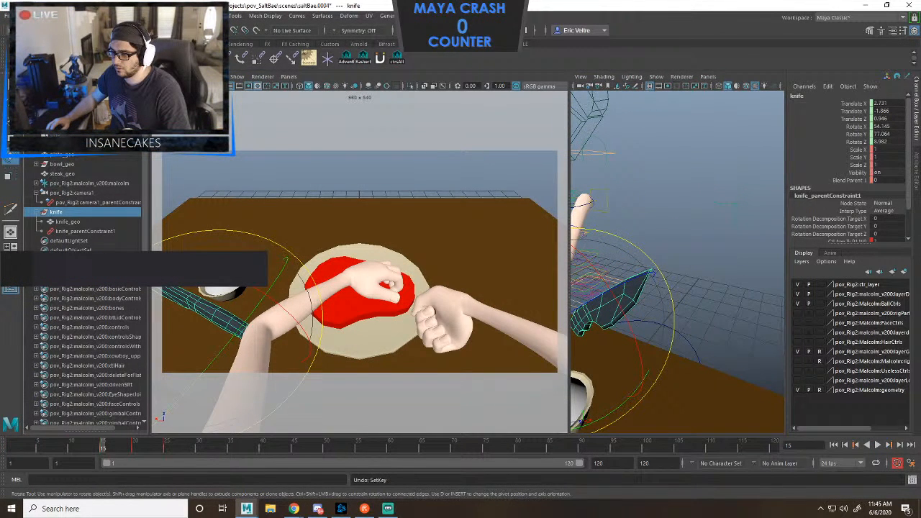
{"action": "key", "text": "alt+v"}
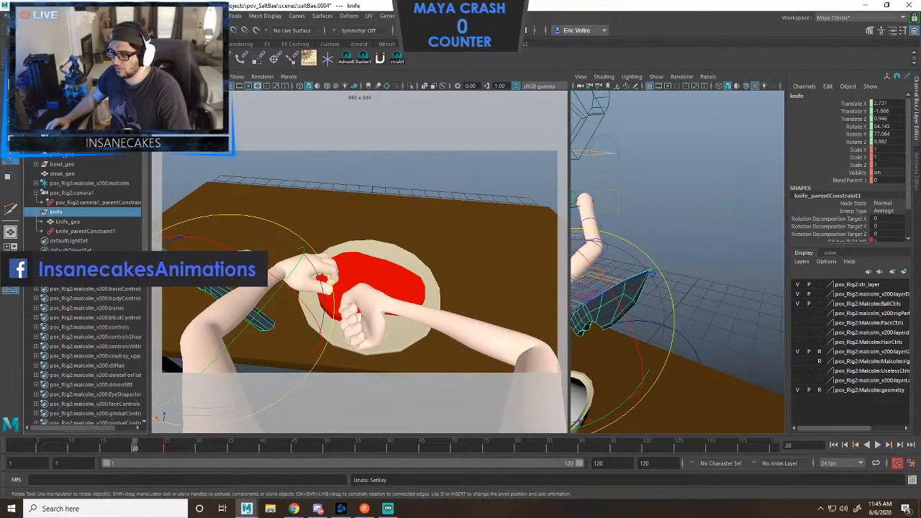
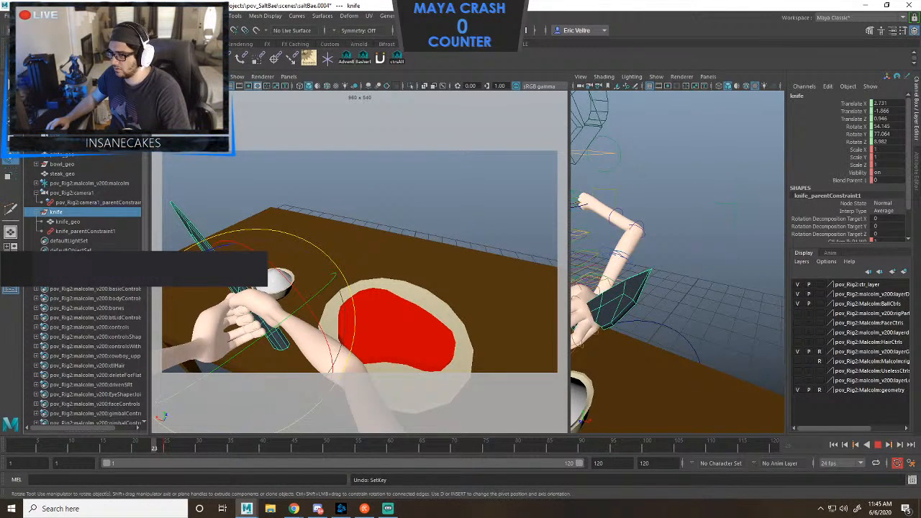
{"action": "key", "text": "Escape"}
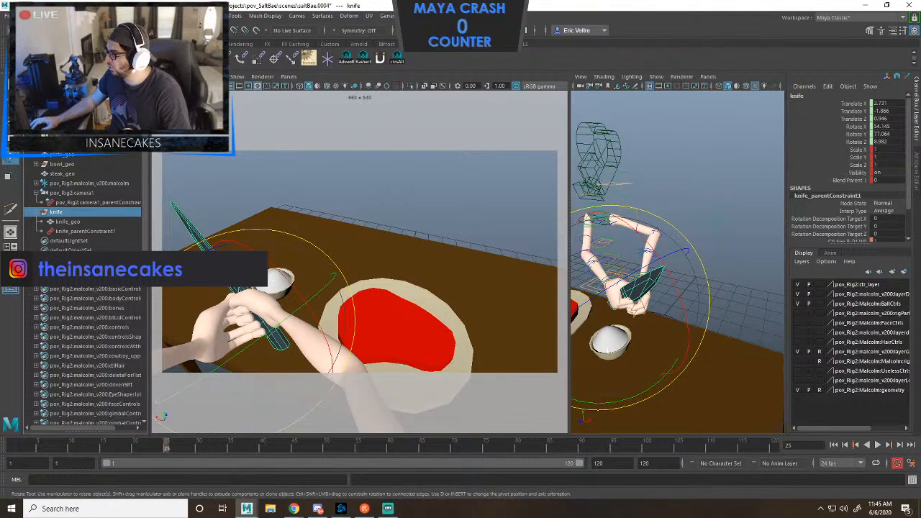
Check the right-arm weight of the knife's parent constraint at frame 25 and play the animation briefly.
{"action": "scroll", "coordinate": [849, 165], "scroll_direction": "down", "scroll_amount": 2}
{"action": "left_click", "coordinate": [828, 207]}
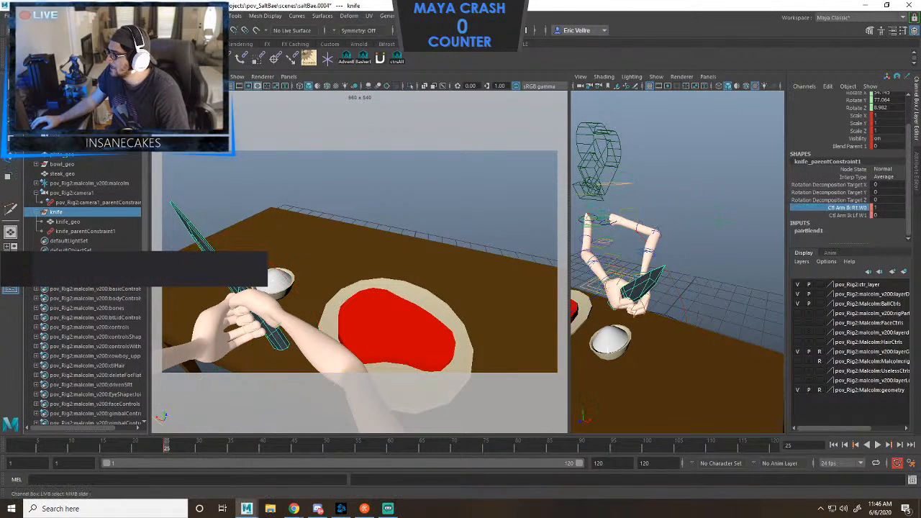
{"action": "key", "text": "alt+v"}
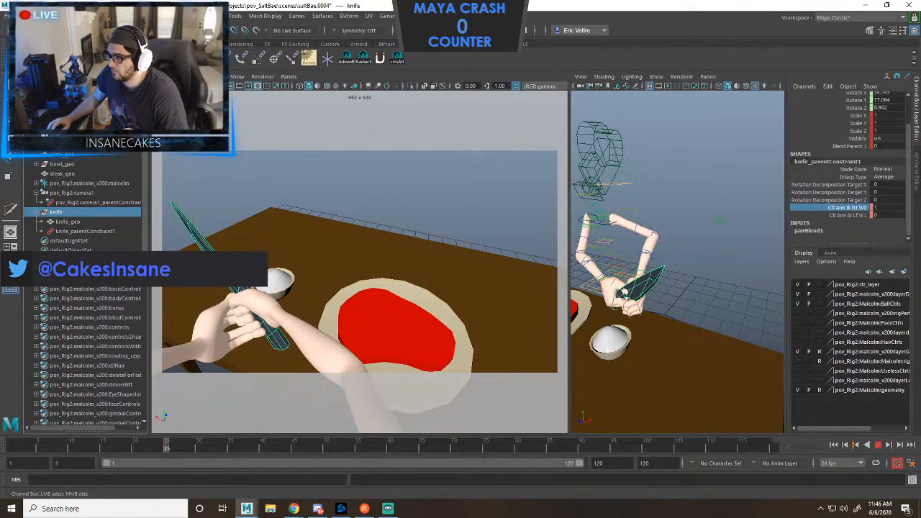
{"action": "key", "text": "alt+v"}
{"action": "key", "text": "f"}
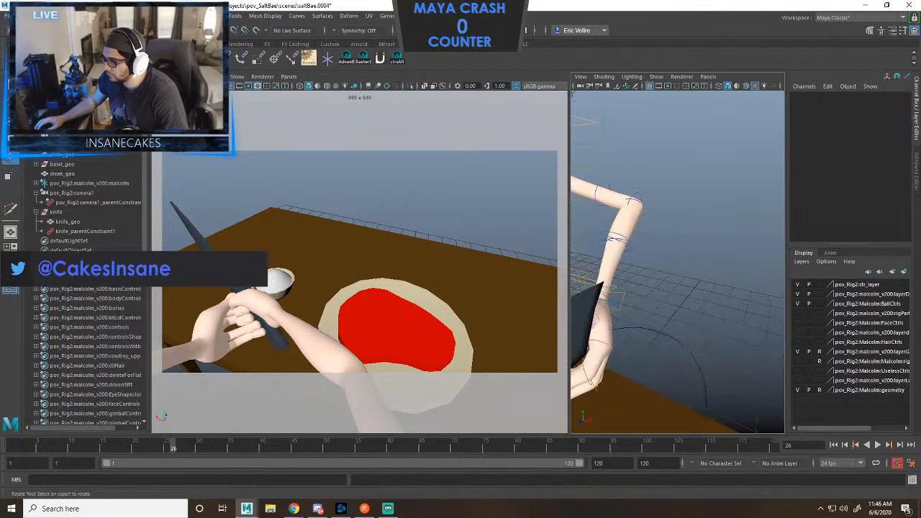
Try rotating the right arm IK control at frame 26 to test how the knife follows, and reselect the knife group.
{"action": "left_click", "coordinate": [266, 316]}
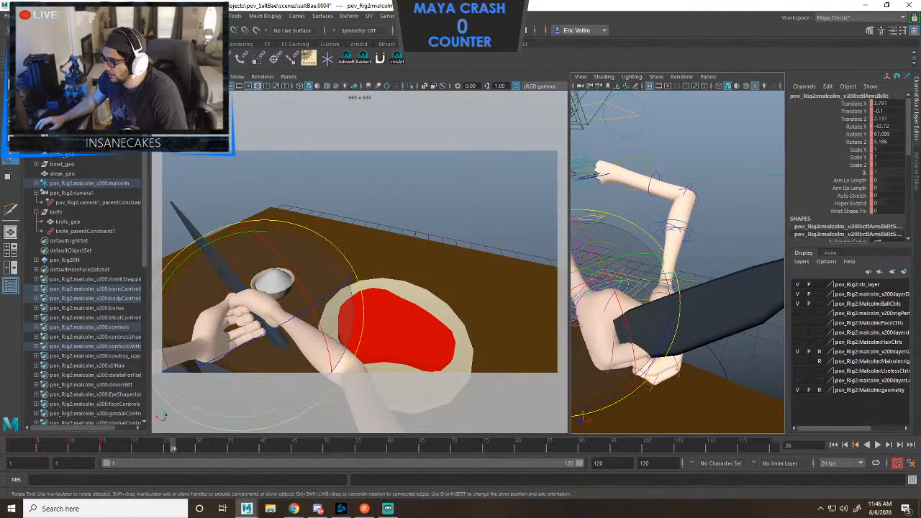
{"action": "left_click_drag", "start_coordinate": [288, 420], "coordinate": [302, 418]}
{"action": "key", "text": "a"}
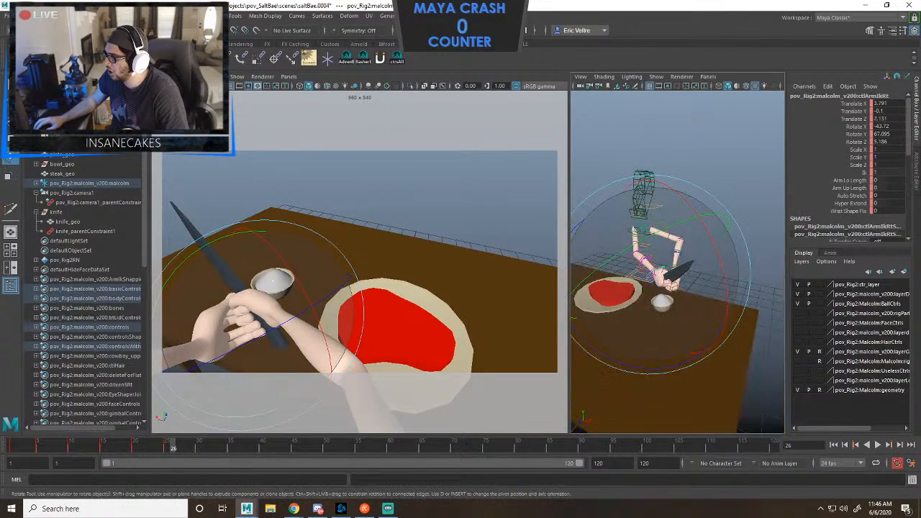
{"action": "left_click", "coordinate": [67, 222]}
{"action": "key", "text": "Up"}
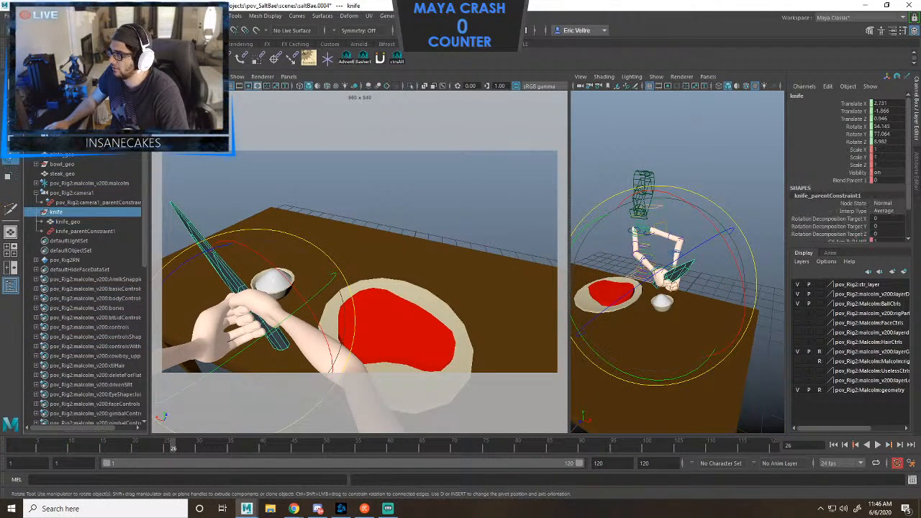
{"action": "key", "text": "Down"}
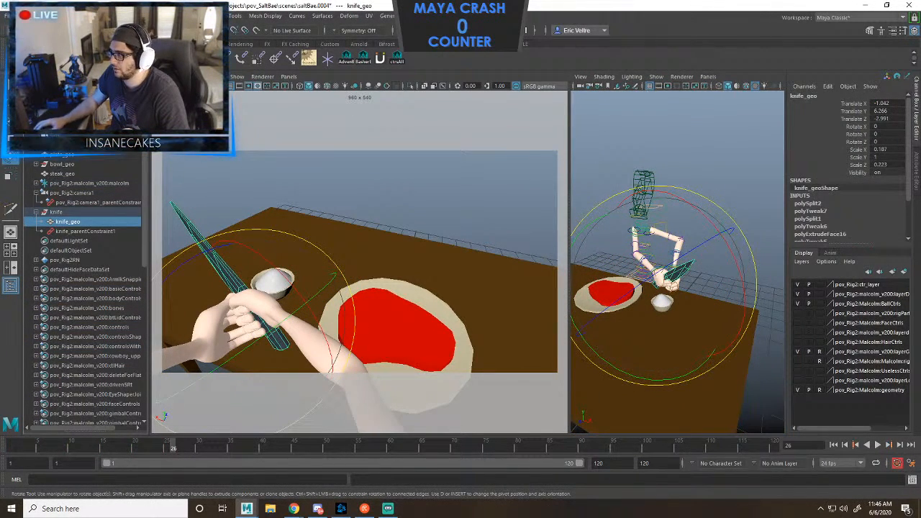
{"action": "key", "text": "ctrl+z"}
{"action": "key", "text": "ctrl+z"}
{"action": "key", "text": "ctrl+z"}
{"action": "key", "text": "Up"}
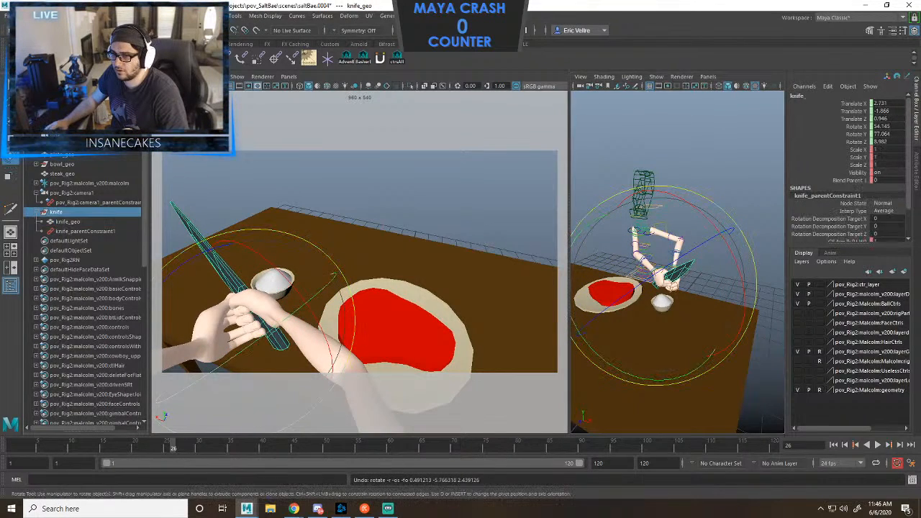
Try setting the Ctl Arm Ik Lf W1 weight of the knife's parent constraint to 1 at frame 25.
{"action": "key", "text": "Left"}
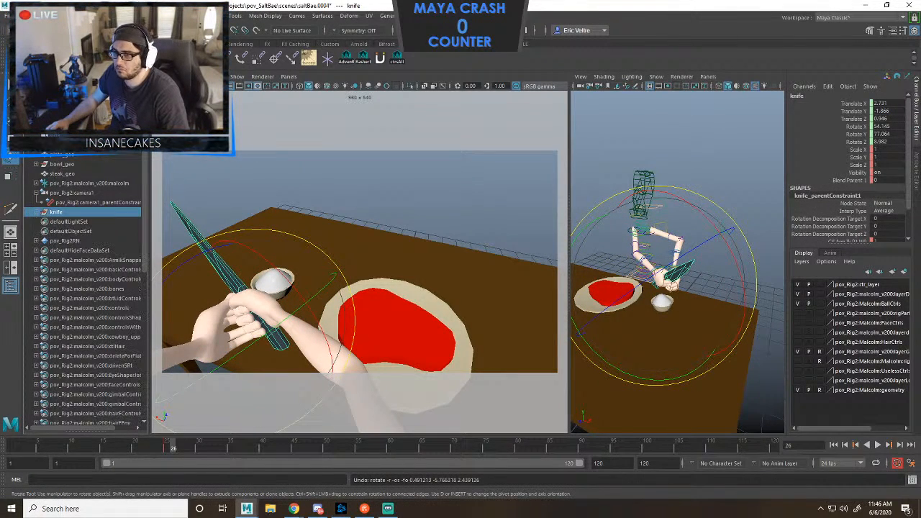
{"action": "key", "text": "Right"}
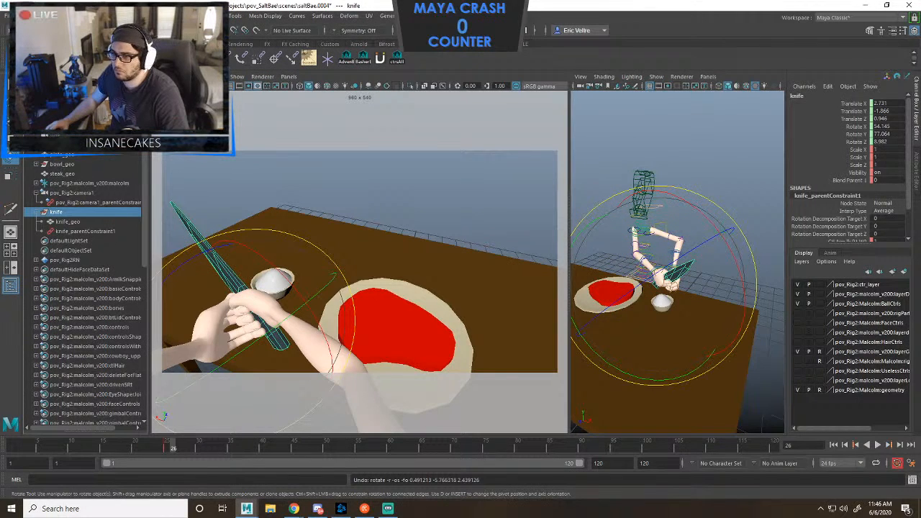
{"action": "key", "text": "Down"}
{"action": "key", "text": "Down"}
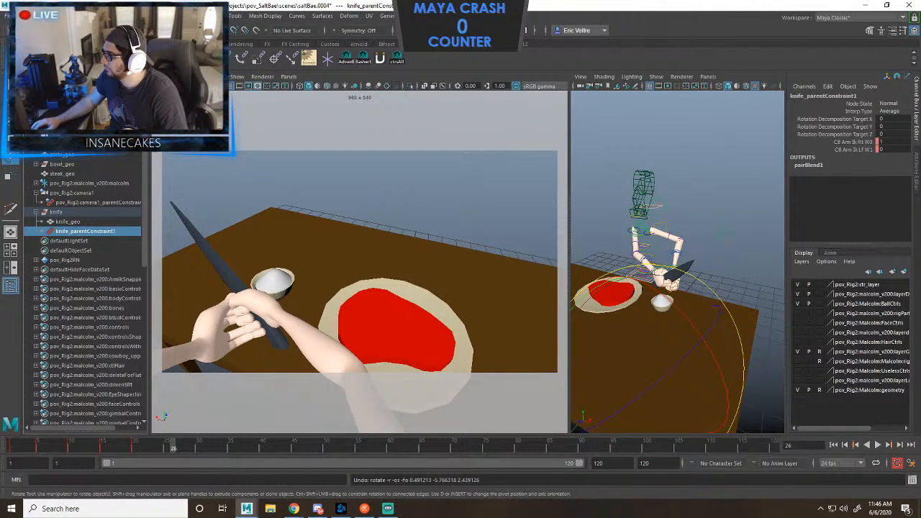
{"action": "left_click_drag", "start_coordinate": [852, 141], "coordinate": [853, 149]}
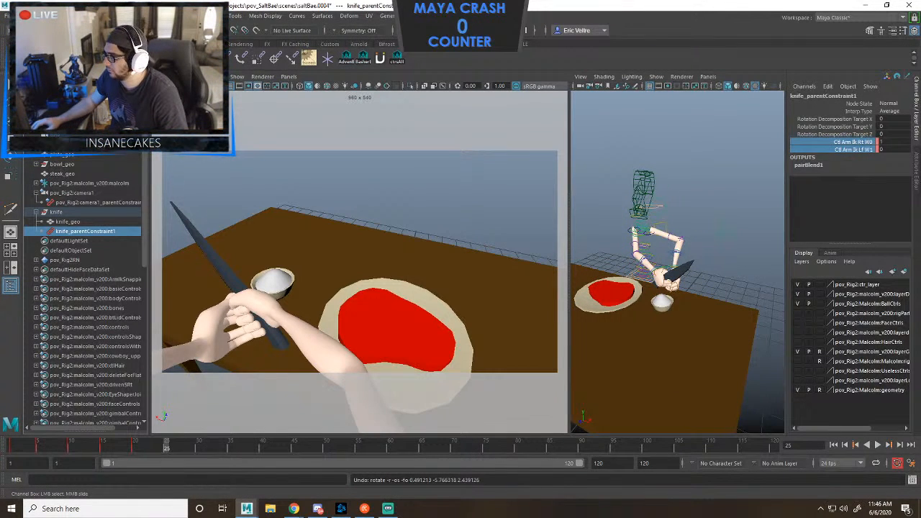
{"action": "left_click", "coordinate": [809, 165]}
{"action": "left_click", "coordinate": [853, 150]}
{"action": "middle_click_drag", "start_coordinate": [708, 216], "coordinate": [727, 215]}
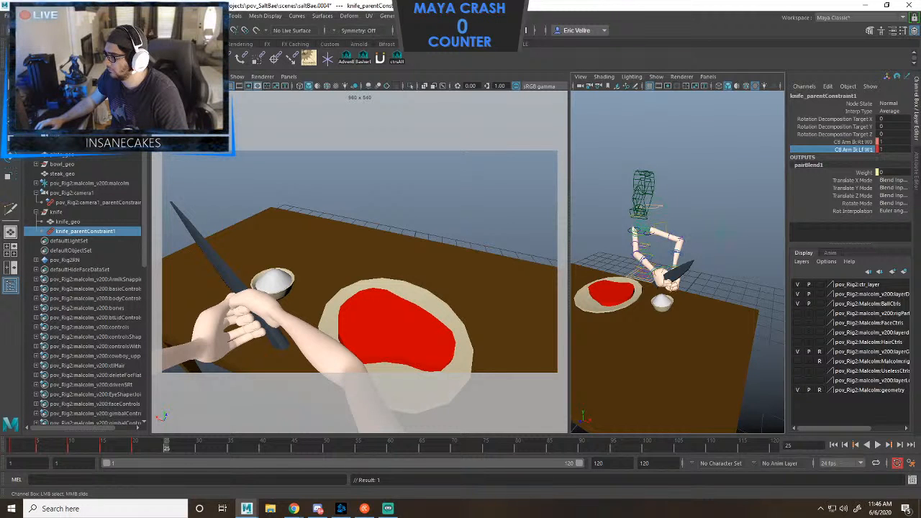
{"action": "scroll", "coordinate": [677, 262], "scroll_direction": "up", "scroll_amount": 5}
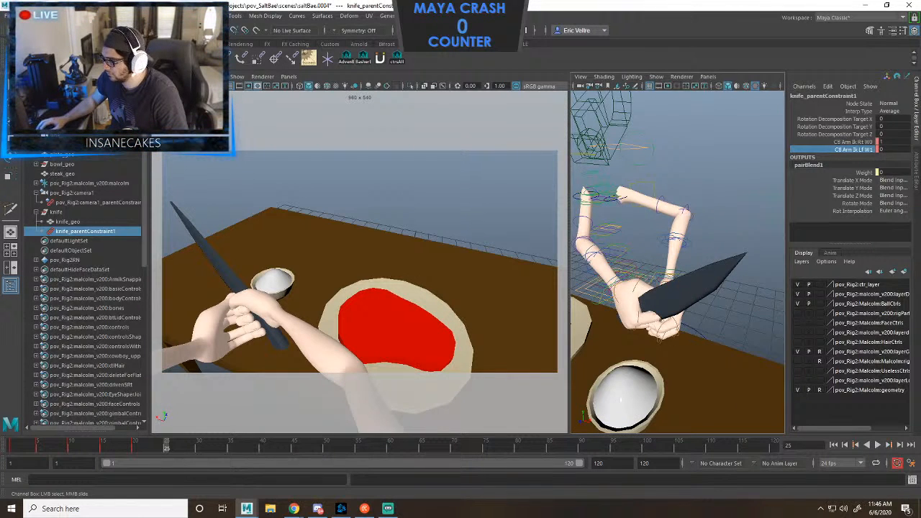
Inspect the hand's grip on the knife up close, select the knife group and open its curves in the Graph Editor.
{"action": "left_click", "coordinate": [733, 172]}
{"action": "scroll", "coordinate": [678, 261], "scroll_direction": "up", "scroll_amount": 4}
{"action": "left_click_drag", "start_coordinate": [691, 245], "coordinate": [726, 219], "text": "alt"}
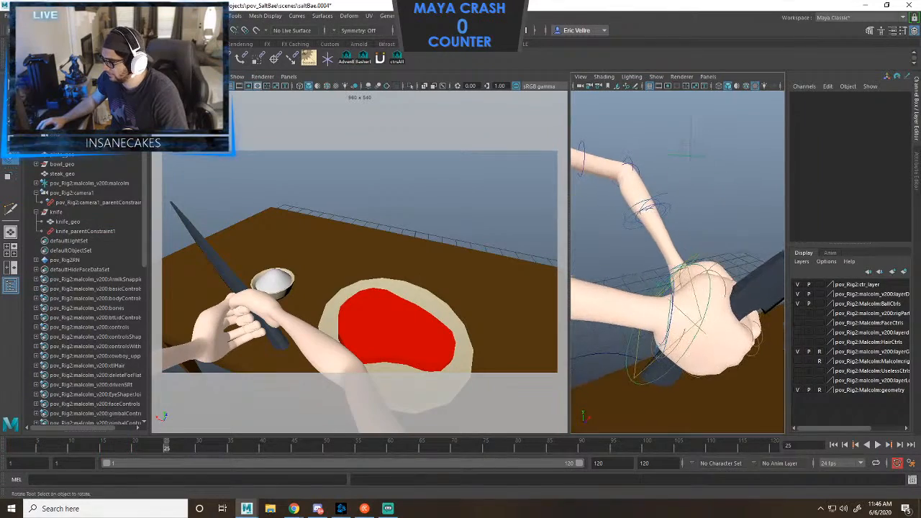
{"action": "left_click", "coordinate": [672, 309]}
{"action": "mouse_move", "coordinate": [684, 317]}
{"action": "left_mouse_down"}
{"action": "mouse_move", "coordinate": [694, 306]}
{"action": "mouse_move", "coordinate": [679, 324]}
{"action": "mouse_move", "coordinate": [684, 317]}
{"action": "left_mouse_up"}
{"action": "left_click", "coordinate": [759, 282]}
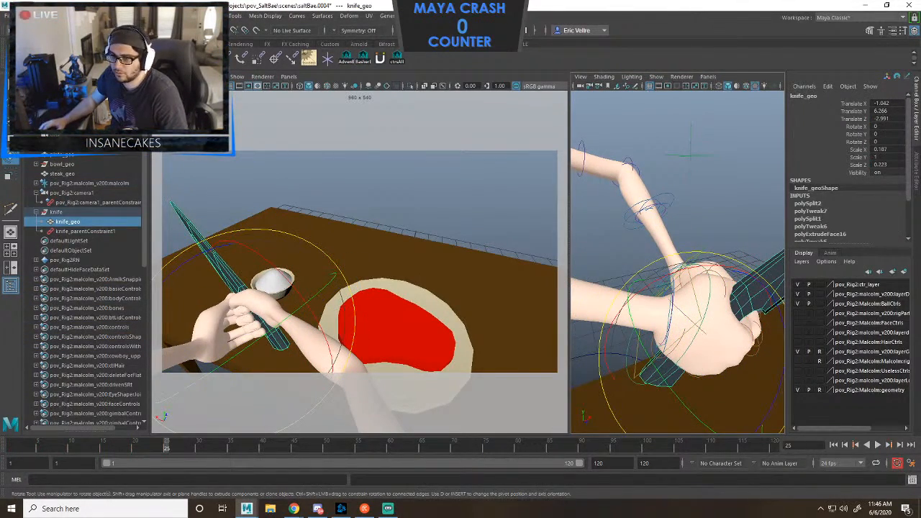
{"action": "key", "text": "Up"}
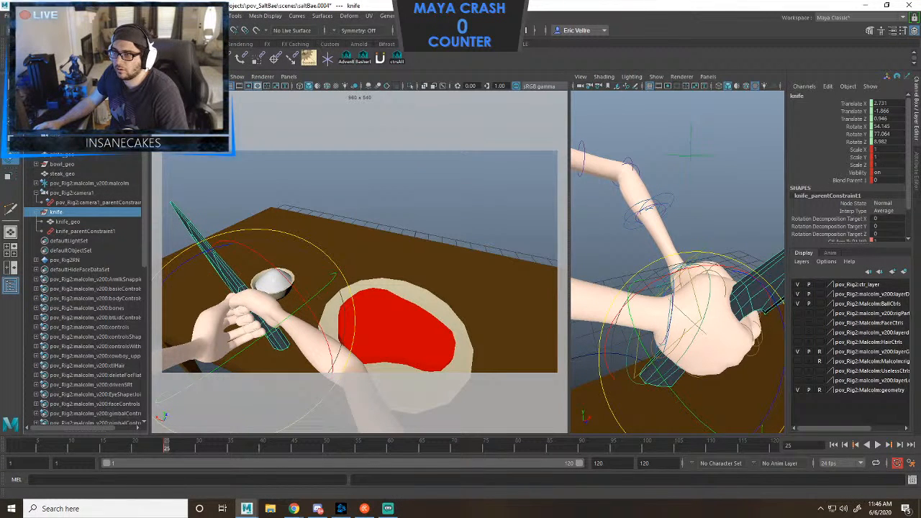
{"action": "left_click", "coordinate": [153, 16]}
{"action": "mouse_move", "coordinate": [187, 72]}
{"action": "left_click", "coordinate": [270, 77]}
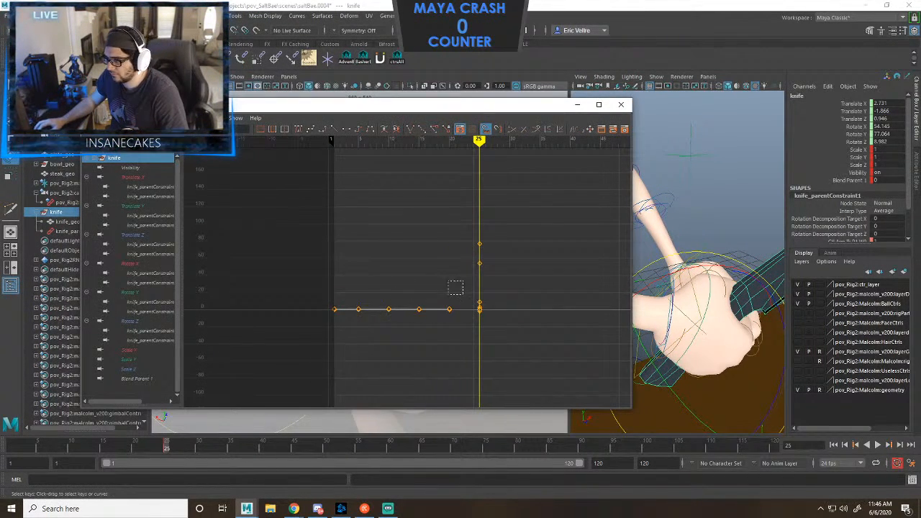
Delete the knife group's keys at frames 1, 5, 10, 15 and 25 in the Graph Editor.
{"action": "left_click_drag", "start_coordinate": [402, 315], "coordinate": [321, 320]}
{"action": "key", "text": "Delete"}
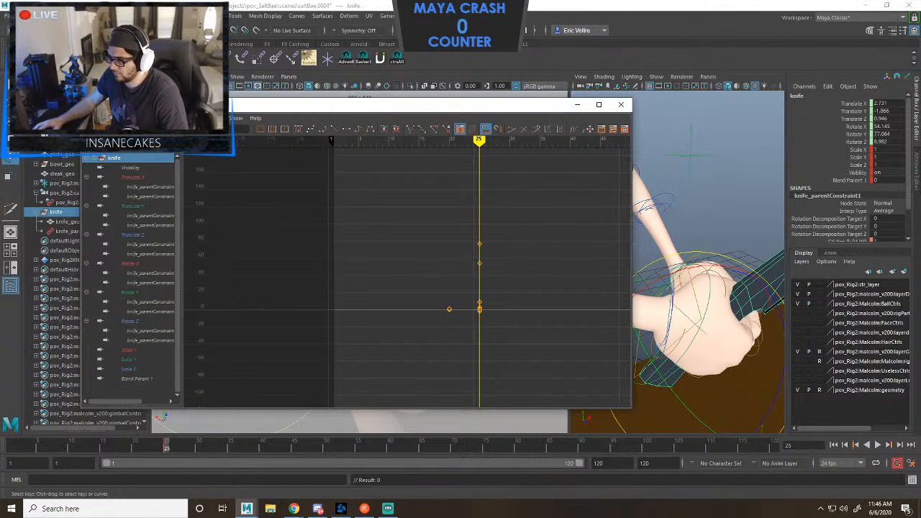
{"action": "left_click_drag", "start_coordinate": [464, 208], "coordinate": [494, 320]}
{"action": "key", "text": "Delete"}
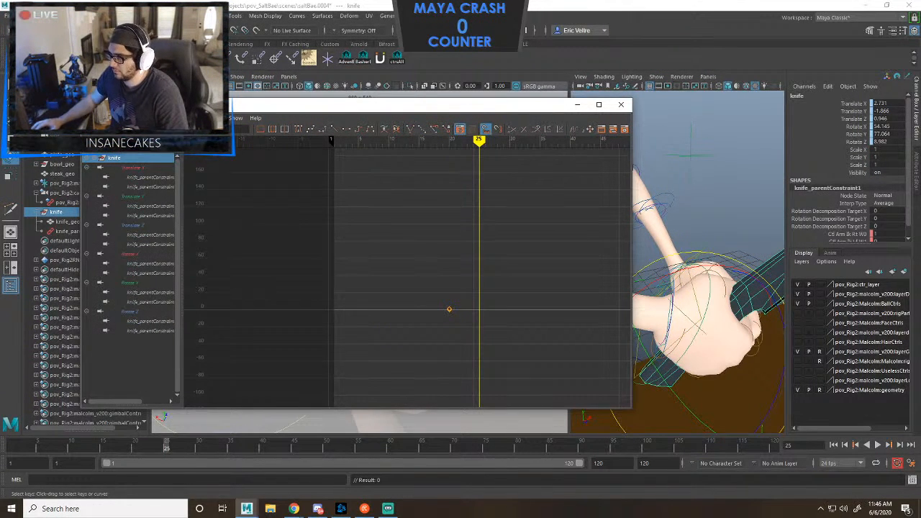
Set a key on the knife group at frame 20 and close the Graph Editor.
{"action": "left_click_drag", "start_coordinate": [479, 140], "coordinate": [448, 140]}
{"action": "scroll", "coordinate": [407, 277], "scroll_direction": "down", "scroll_amount": 6}
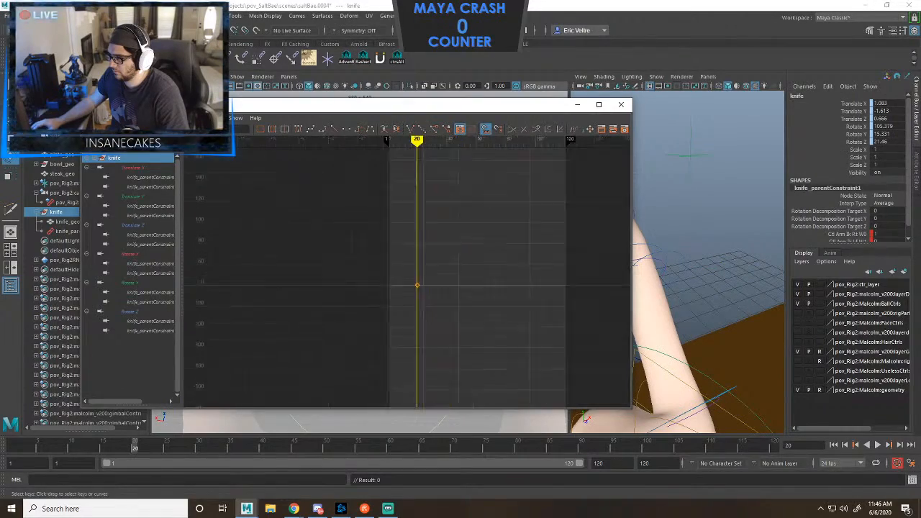
{"action": "key", "text": "s"}
{"action": "left_click", "coordinate": [620, 104]}
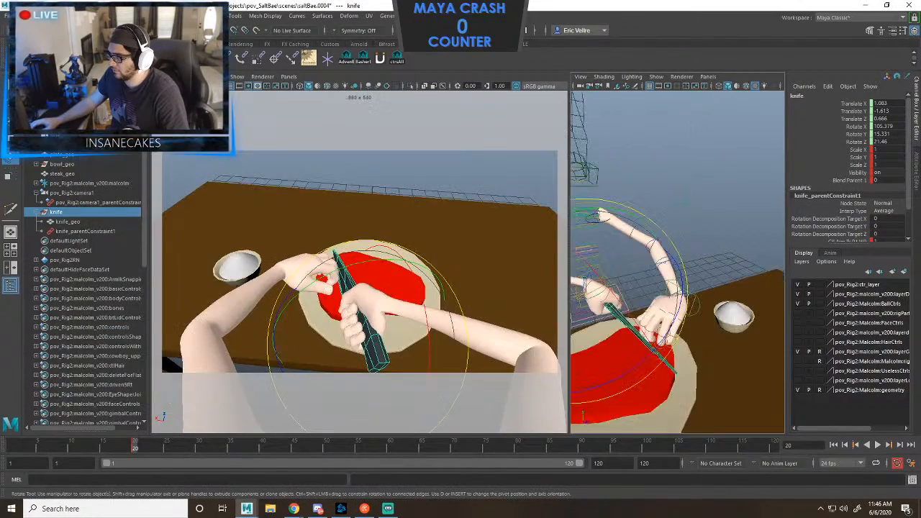
Try rotating the right arm IK control at frame 20 and scrub ahead to frame 26 to test the knife's attachment.
{"action": "left_click_drag", "start_coordinate": [633, 172], "coordinate": [609, 185]}
{"action": "left_click", "coordinate": [609, 185]}
{"action": "key", "text": "ctrl+z"}
{"action": "key", "text": "ctrl+z"}
{"action": "key", "text": "ctrl+z"}
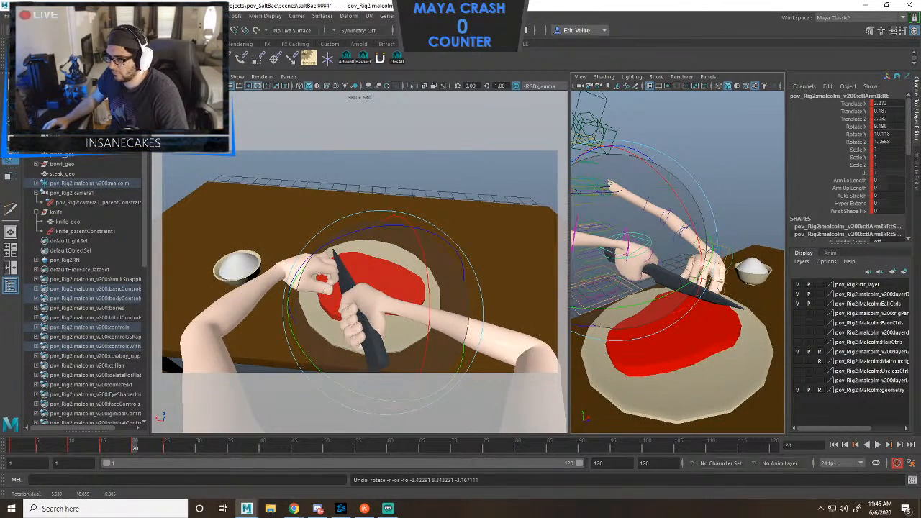
{"action": "left_click_drag", "start_coordinate": [134, 446], "coordinate": [174, 446]}
{"action": "key", "text": "ctrl+z"}
{"action": "key", "text": "ctrl+z"}
{"action": "key", "text": "ctrl+z"}
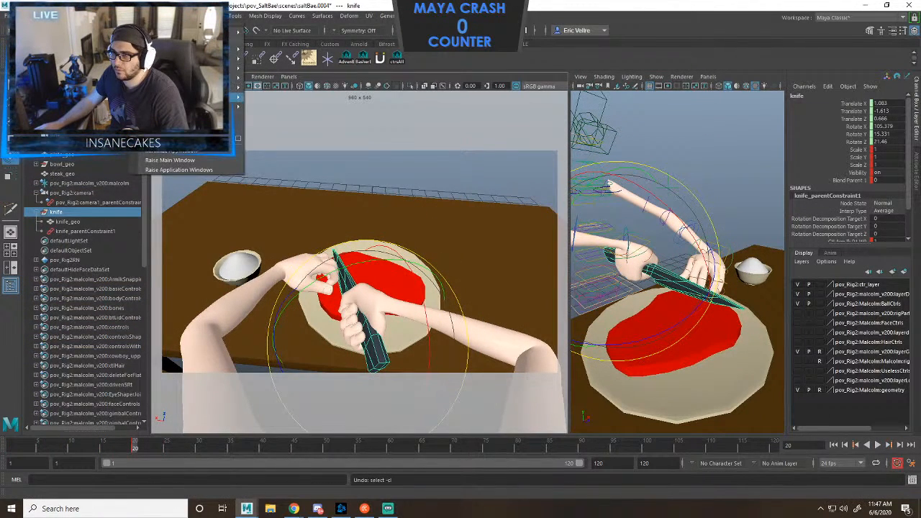
Delete all remaining keys of the knife group at frame 20 in the Graph Editor and close it.
{"action": "left_click", "coordinate": [288, 77]}
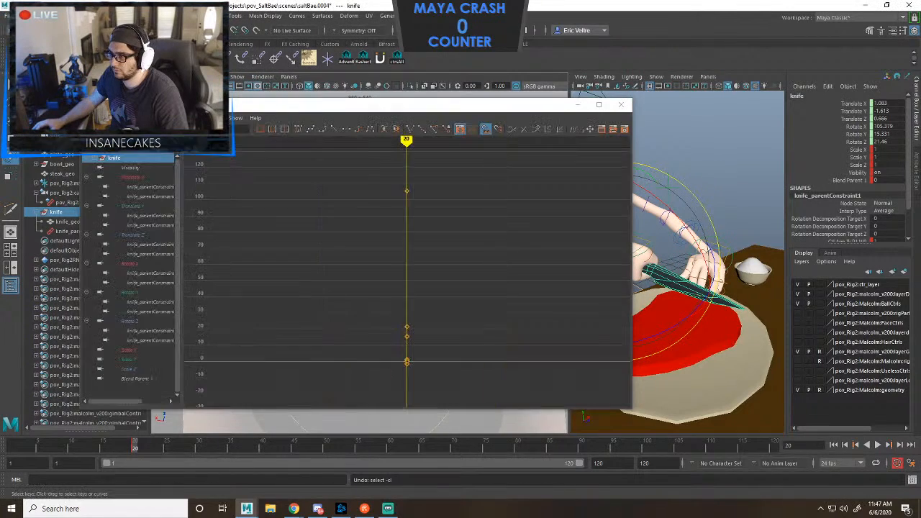
{"action": "scroll", "coordinate": [406, 277], "scroll_direction": "down", "scroll_amount": 5}
{"action": "left_click_drag", "start_coordinate": [372, 196], "coordinate": [479, 311]}
{"action": "key", "text": "Delete"}
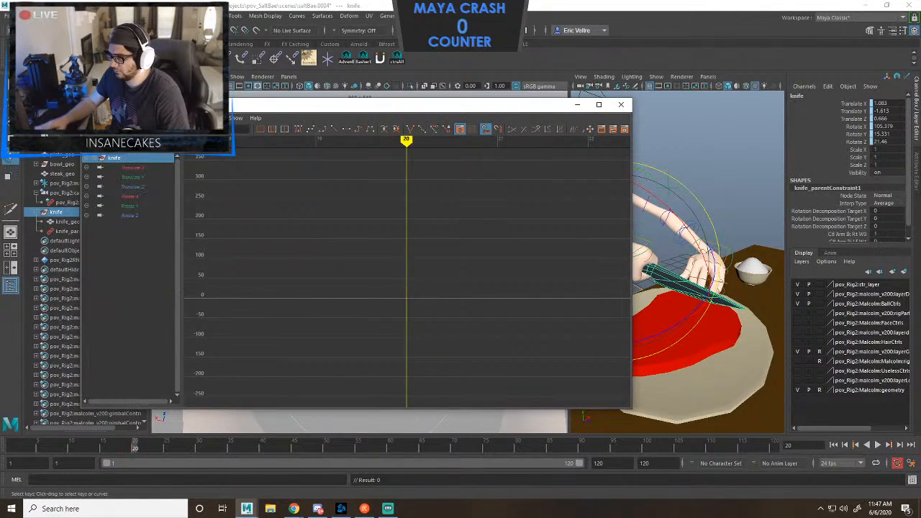
{"action": "left_click", "coordinate": [621, 104]}
Undo the test rotations of the knife group and the right arm IK control, and play the animation to check the knife.
{"action": "key", "text": "ctrl+z"}
{"action": "key", "text": "ctrl+z"}
{"action": "key", "text": "ctrl+z"}
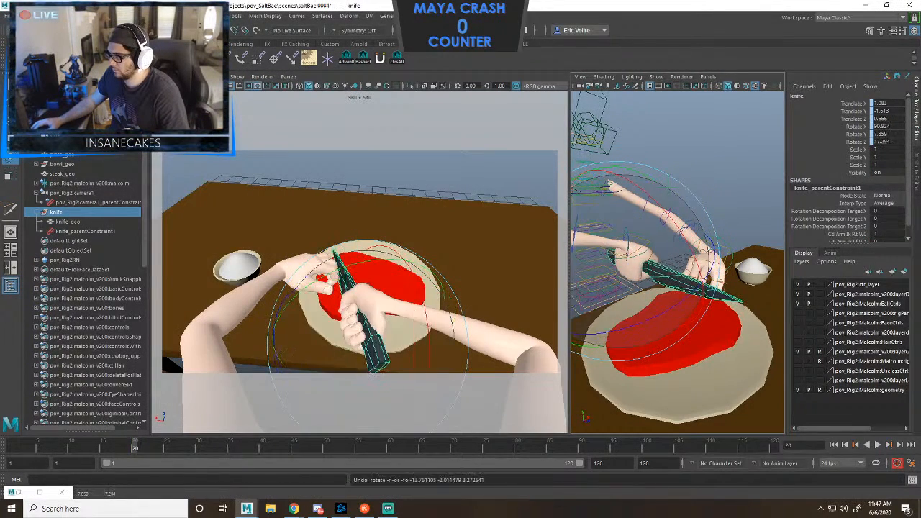
{"action": "key", "text": "ctrl+z"}
{"action": "key", "text": "ctrl+z"}
{"action": "key", "text": "ctrl+z"}
{"action": "key", "text": "ctrl+z"}
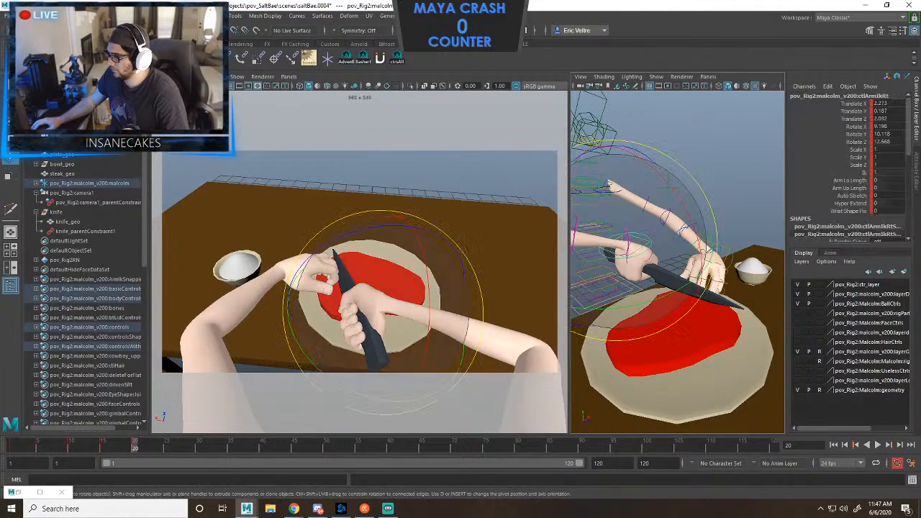
{"action": "key", "text": "ctrl+z"}
{"action": "key", "text": "ctrl+z"}
{"action": "key", "text": "ctrl+z"}
{"action": "key", "text": "ctrl+z"}
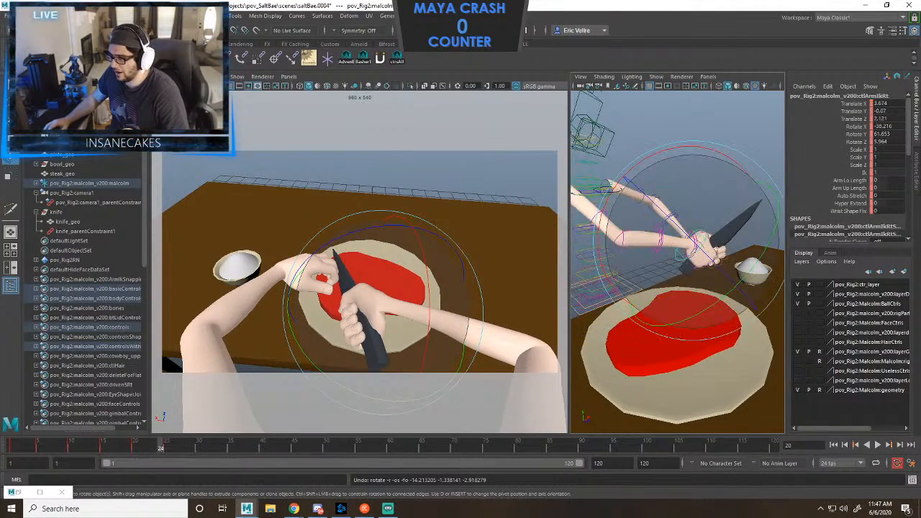
{"action": "key", "text": "alt+v"}
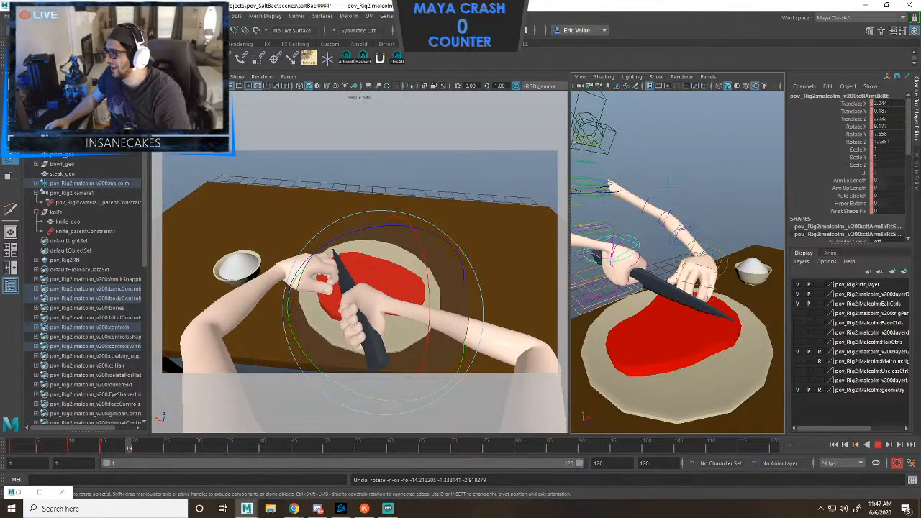
Stop the playback at frame 25 and examine the knife group's channels and parent constraint weights.
{"action": "key", "text": "alt+v"}
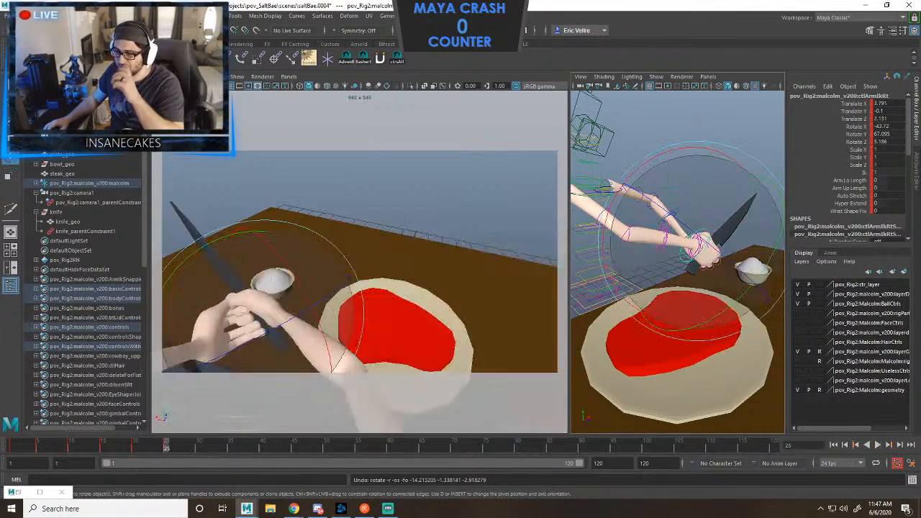
{"action": "left_click", "coordinate": [56, 212]}
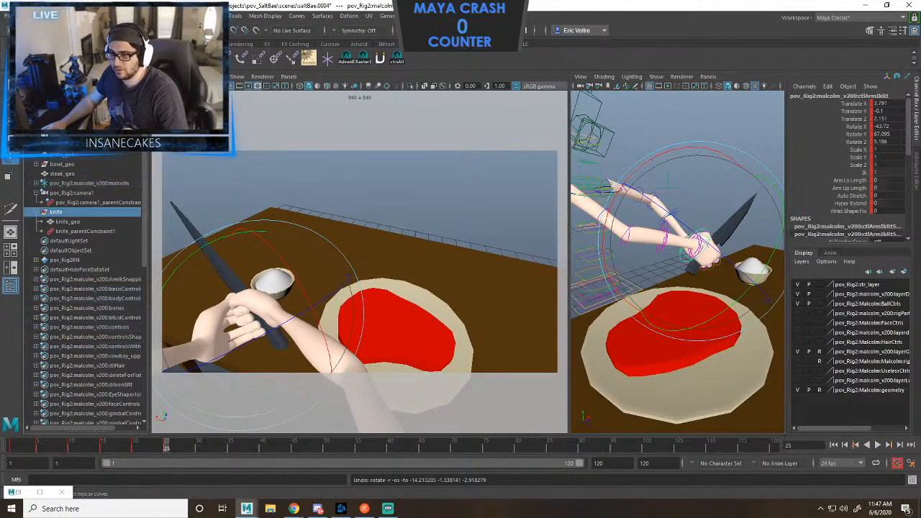
{"action": "scroll", "coordinate": [849, 169], "scroll_direction": "down", "scroll_amount": 1}
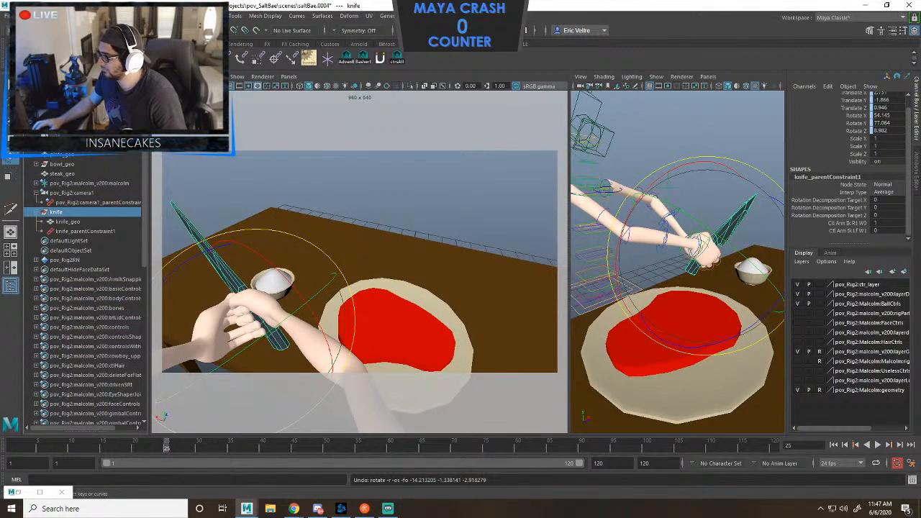
{"action": "scroll", "coordinate": [849, 169], "scroll_direction": "up", "scroll_amount": 1}
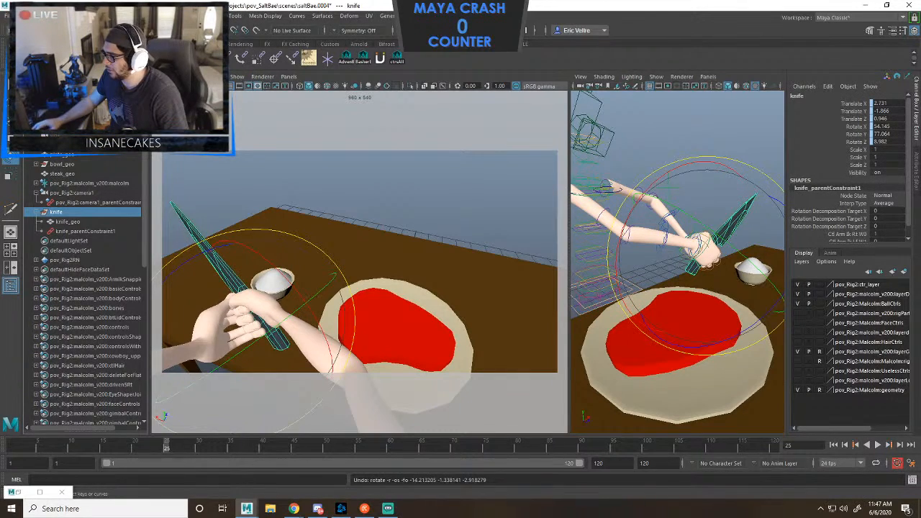
{"action": "left_click_drag", "start_coordinate": [709, 274], "coordinate": [663, 272], "text": "alt"}
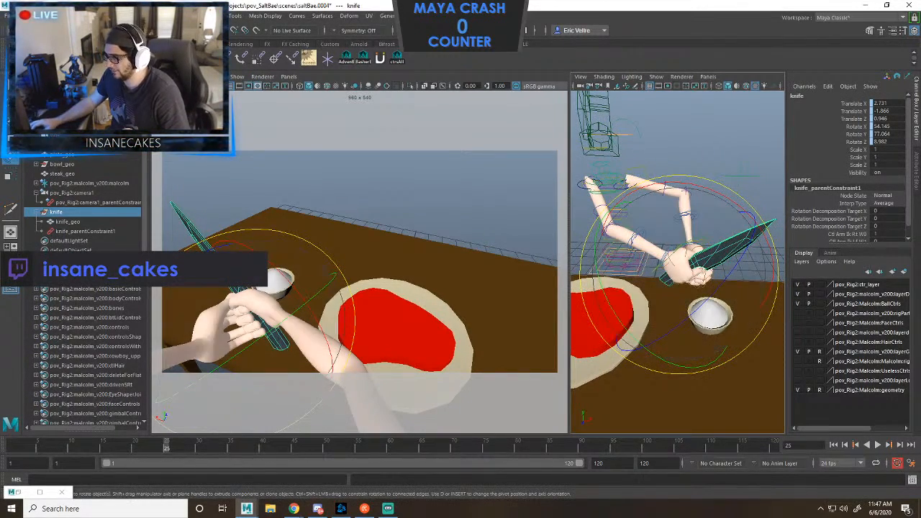
Try rotating knife_geo at frame 25 and undo the rotation.
{"action": "left_click", "coordinate": [745, 172]}
{"action": "left_click", "coordinate": [728, 249]}
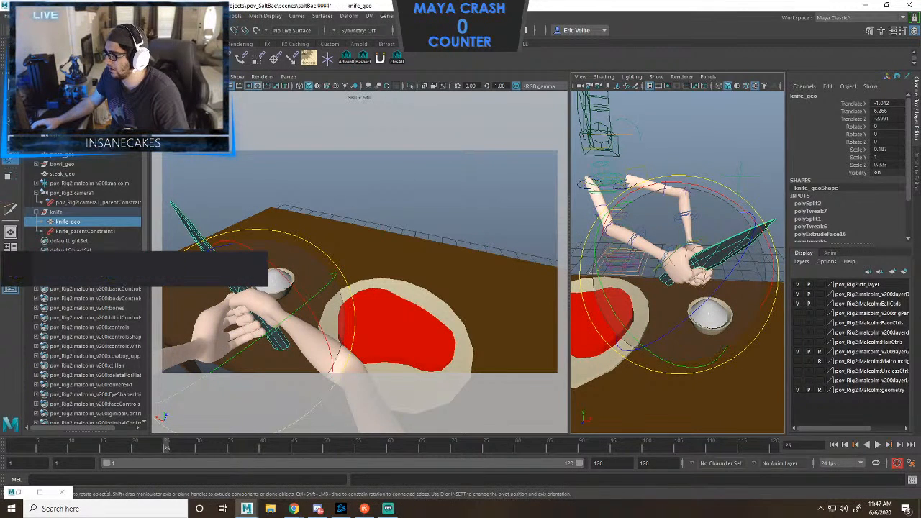
{"action": "left_click_drag", "start_coordinate": [727, 252], "coordinate": [740, 259]}
{"action": "key", "text": "ctrl+z"}
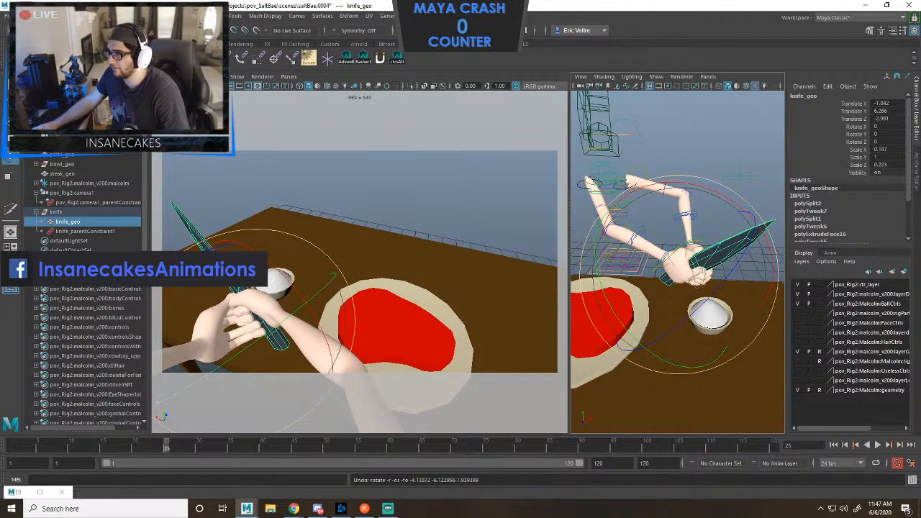
Select all rig controls, review their animation curves around frame 20 in the Graph Editor and close it.
{"action": "left_click", "coordinate": [397, 59]}
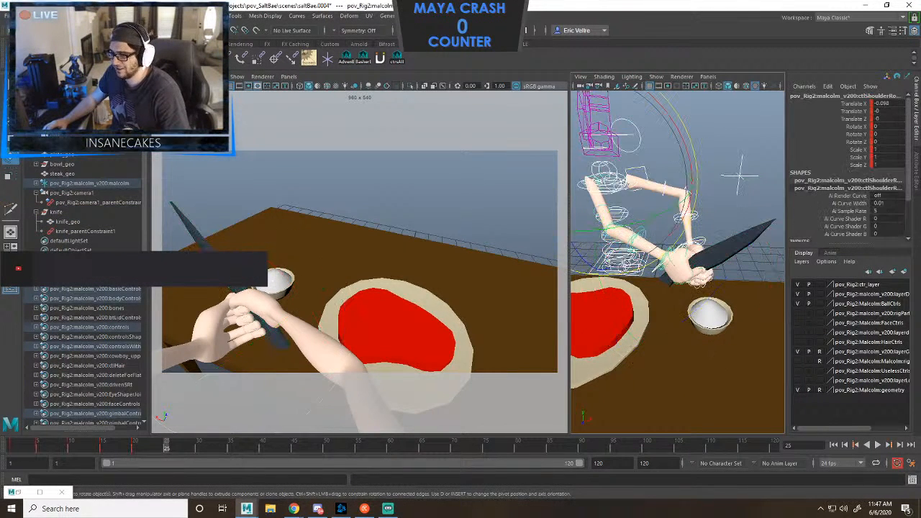
{"action": "key", "text": "comma"}
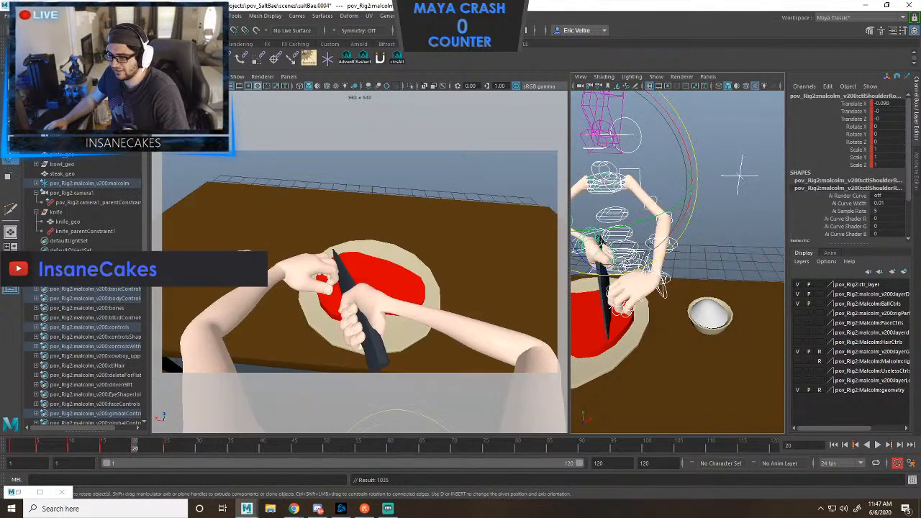
{"action": "left_click", "coordinate": [147, 16]}
{"action": "mouse_move", "coordinate": [189, 69]}
{"action": "left_click", "coordinate": [272, 77]}
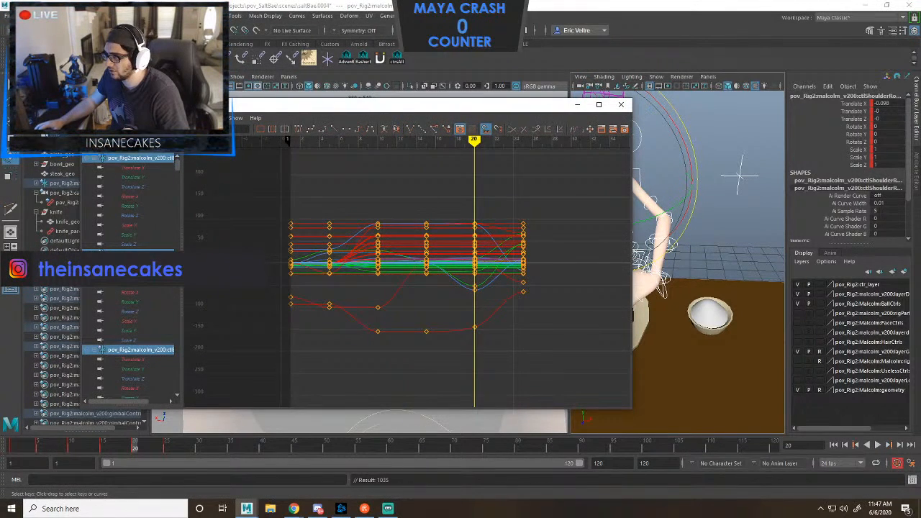
{"action": "left_click", "coordinate": [621, 105]}
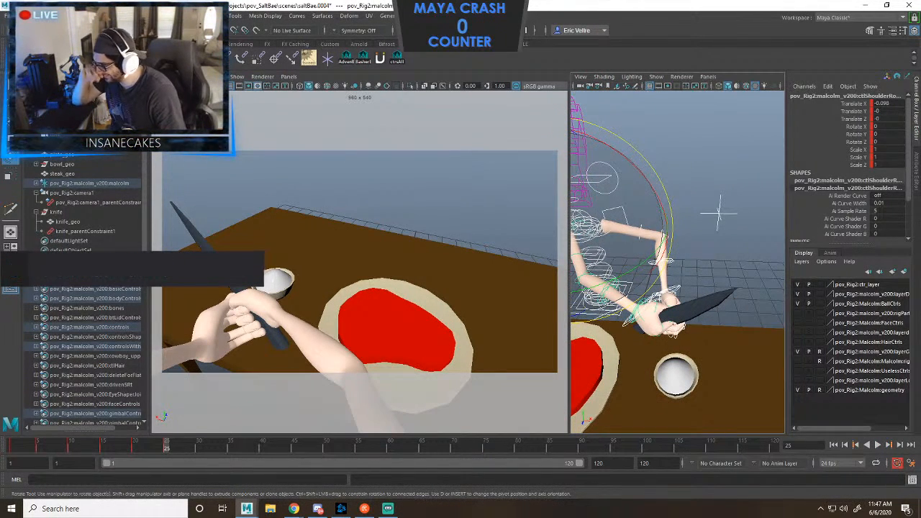
Key the Ctl Arm Ik Rt W0 and Ctl Arm Ik Lf W1 weights of knife_parentConstraint1 at frame 25.
{"action": "left_click", "coordinate": [84, 230]}
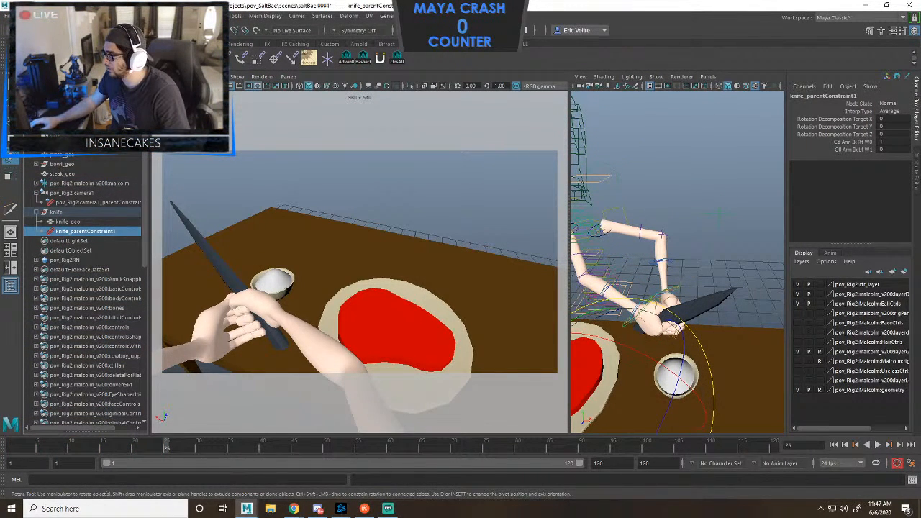
{"action": "left_click", "coordinate": [853, 142]}
{"action": "left_click", "coordinate": [853, 142]}
{"action": "left_click_drag", "start_coordinate": [853, 142], "coordinate": [853, 149]}
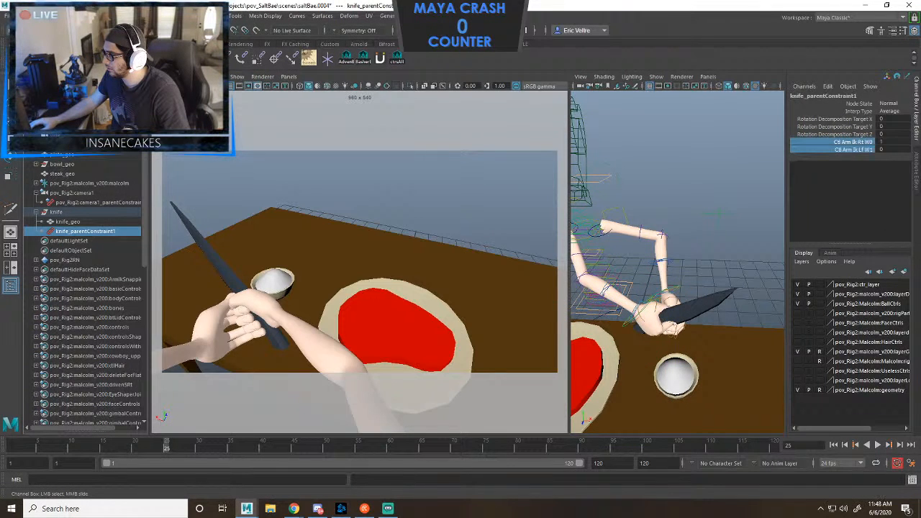
{"action": "right_click", "coordinate": [853, 149]}
{"action": "left_click", "coordinate": [855, 170]}
{"action": "left_click", "coordinate": [734, 165]}
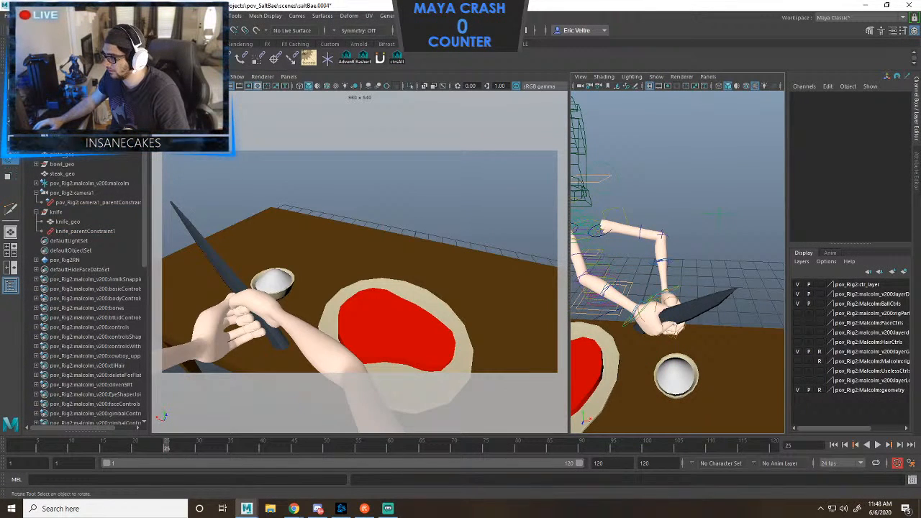
Try rotating the right arm IK control at frame 25, undo it, and scrub between frames 20 and 25 to check the knife.
{"action": "scroll", "coordinate": [677, 263], "scroll_direction": "up", "scroll_amount": 5}
{"action": "middle_click_drag", "start_coordinate": [659, 317], "coordinate": [712, 272], "text": "alt"}
{"action": "left_click", "coordinate": [727, 291]}
{"action": "left_click_drag", "start_coordinate": [727, 291], "coordinate": [734, 317]}
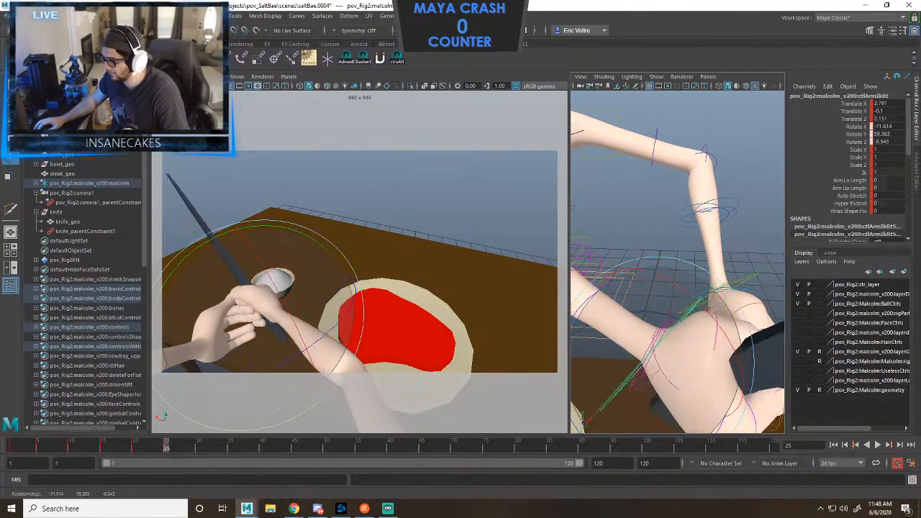
{"action": "key", "text": "ctrl+z"}
{"action": "key", "text": "comma"}
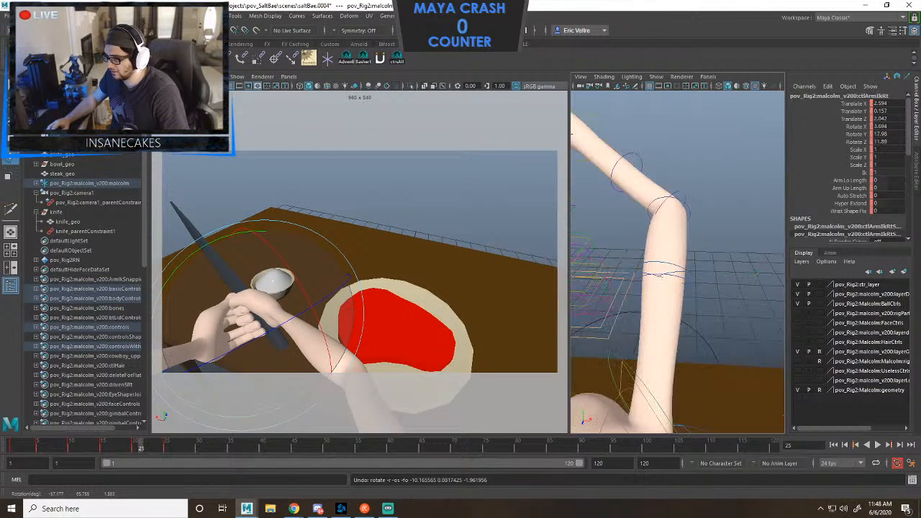
{"action": "left_click", "coordinate": [134, 446]}
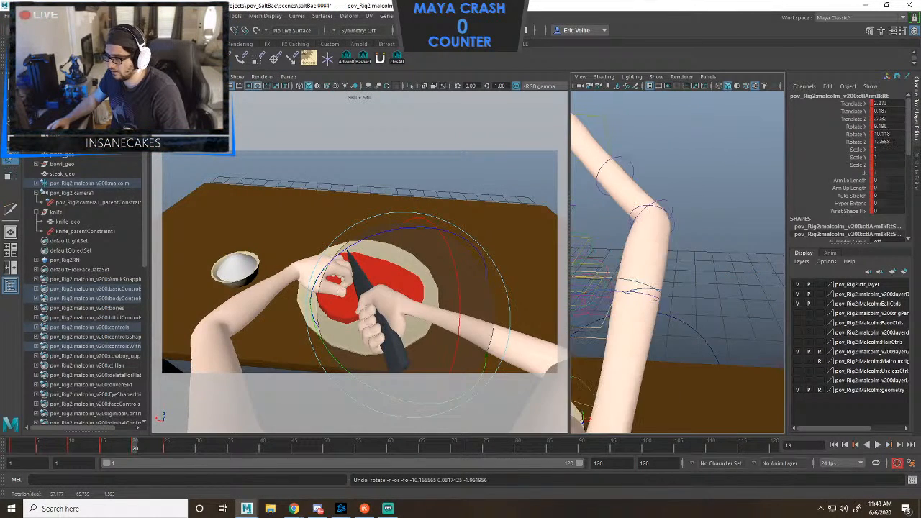
{"action": "left_click_drag", "start_coordinate": [134, 445], "coordinate": [167, 445]}
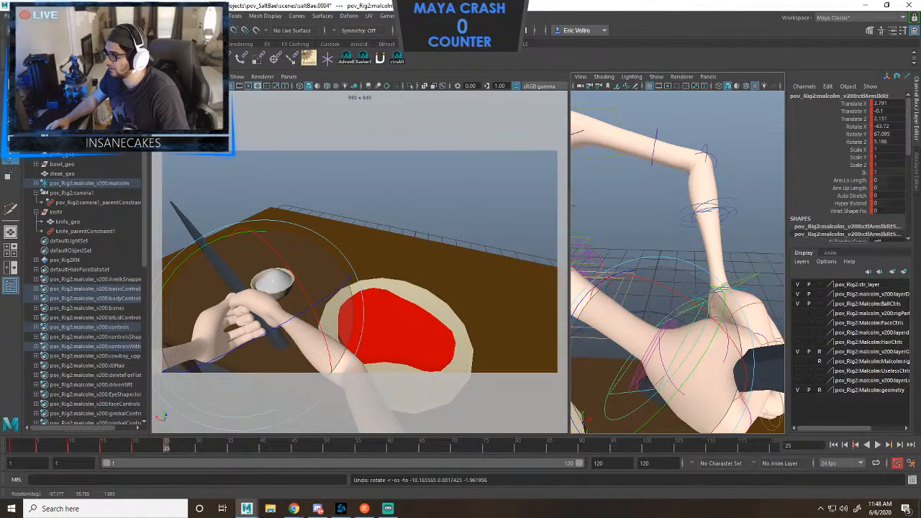
Set a key on all channels of knife_parentConstraint1 at frame 20.
{"action": "scroll", "coordinate": [678, 288], "scroll_direction": "down", "scroll_amount": 3}
{"action": "left_click", "coordinate": [666, 232]}
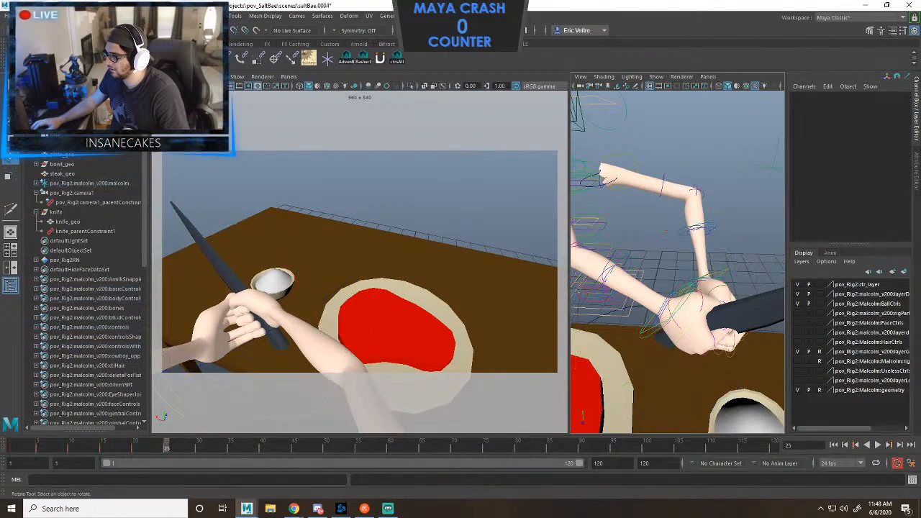
{"action": "left_click", "coordinate": [746, 315]}
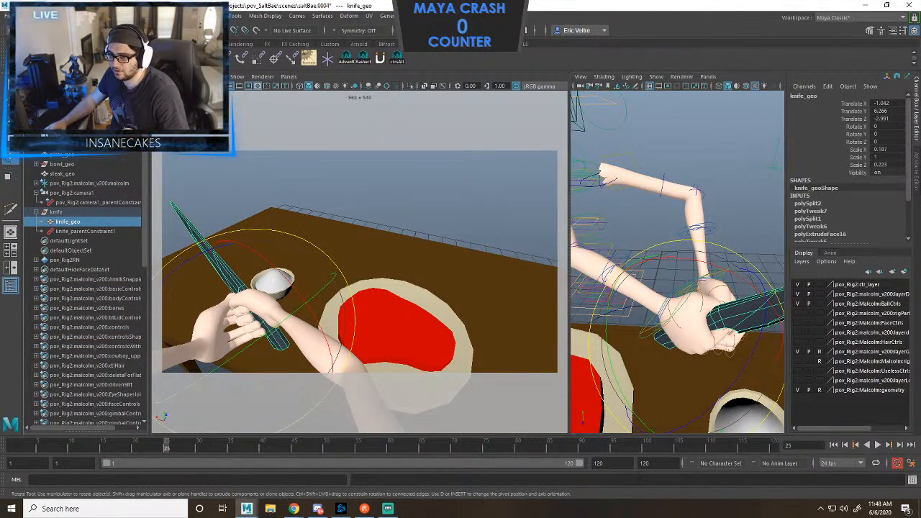
{"action": "left_click", "coordinate": [85, 230]}
{"action": "left_click_drag", "start_coordinate": [166, 446], "coordinate": [134, 446]}
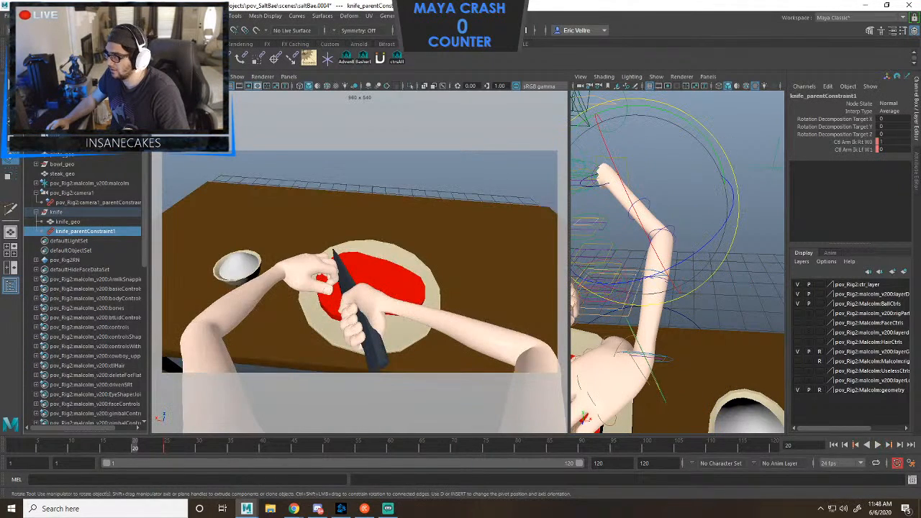
Try rotating the right arm IK control at frame 20 to test the knife's attachment, and undo the rotation.
{"action": "right_click_drag", "start_coordinate": [720, 238], "coordinate": [669, 237], "text": "alt"}
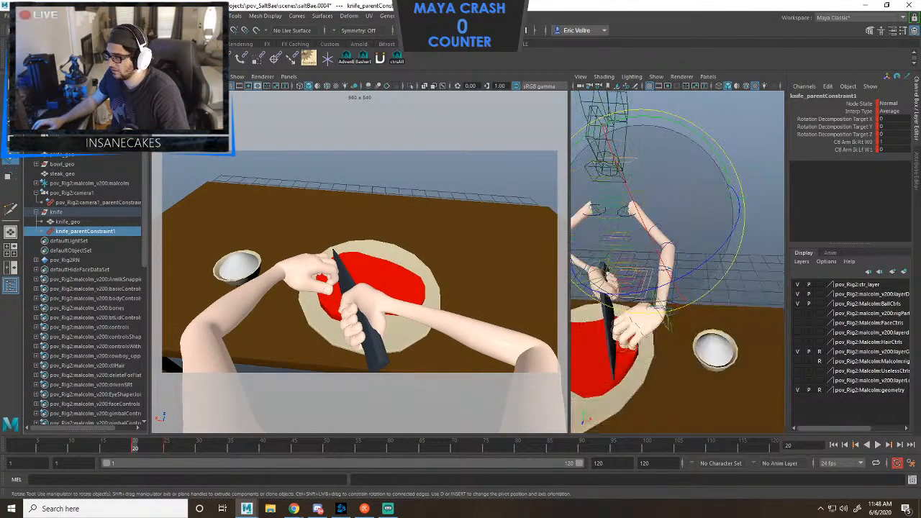
{"action": "middle_click_drag", "start_coordinate": [684, 230], "coordinate": [732, 246], "text": "alt"}
{"action": "left_click", "coordinate": [741, 195]}
{"action": "left_click", "coordinate": [637, 290]}
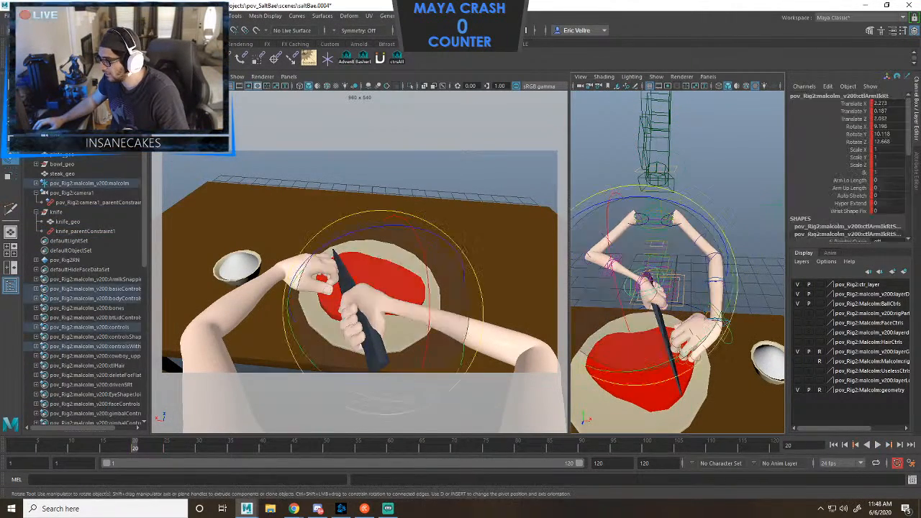
{"action": "mouse_move", "coordinate": [642, 295]}
{"action": "left_mouse_down"}
{"action": "mouse_move", "coordinate": [670, 288]}
{"action": "mouse_move", "coordinate": [631, 298]}
{"action": "left_mouse_up"}
{"action": "key", "text": "ctrl+z"}
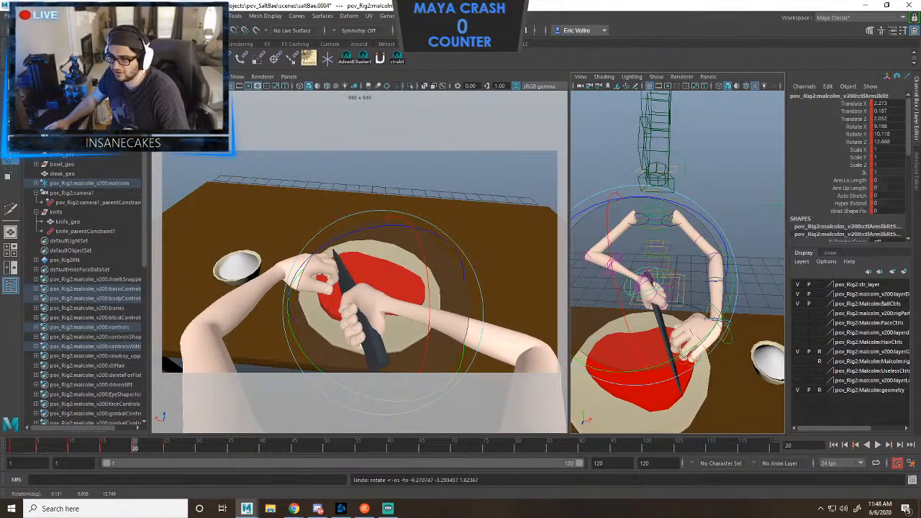
Set keys on knife_parentConstraint1 at frames 15, 10 and 5.
{"action": "left_click", "coordinate": [84, 231]}
{"action": "left_click", "coordinate": [103, 445]}
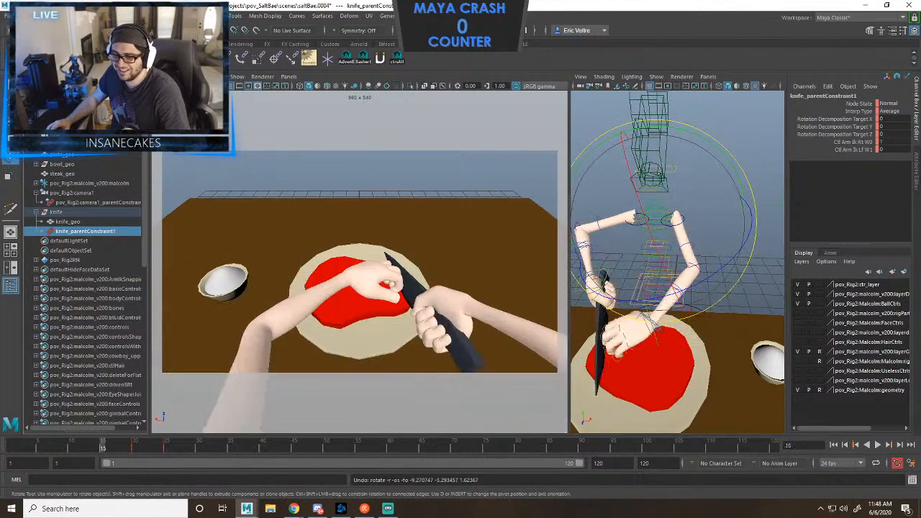
{"action": "key", "text": "s"}
{"action": "left_click", "coordinate": [70, 446]}
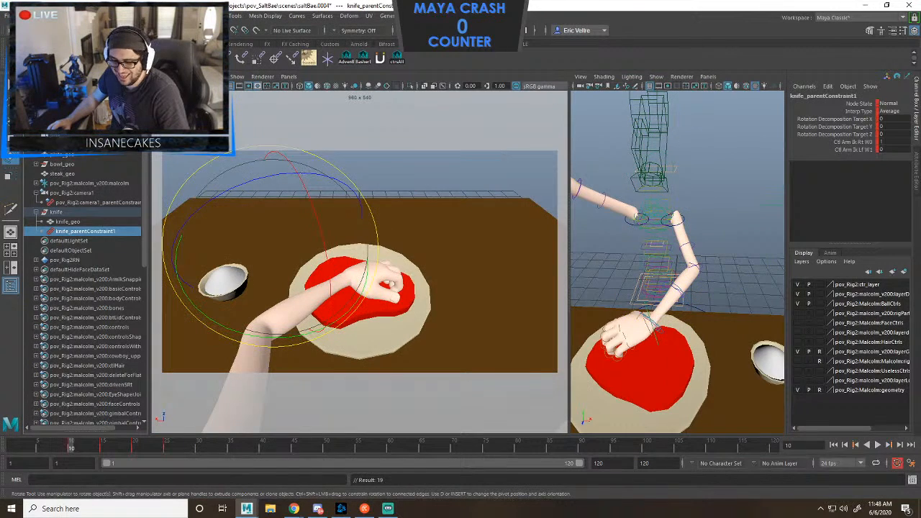
{"action": "left_click", "coordinate": [38, 445]}
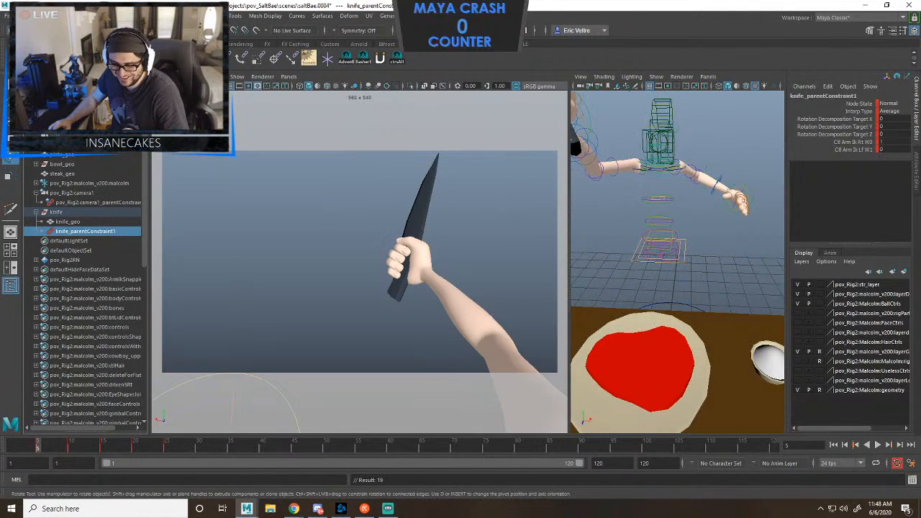
Play the animation from frame 1 and examine the hand and knife poses at frame 25 from another angle.
{"action": "left_click", "coordinate": [11, 445]}
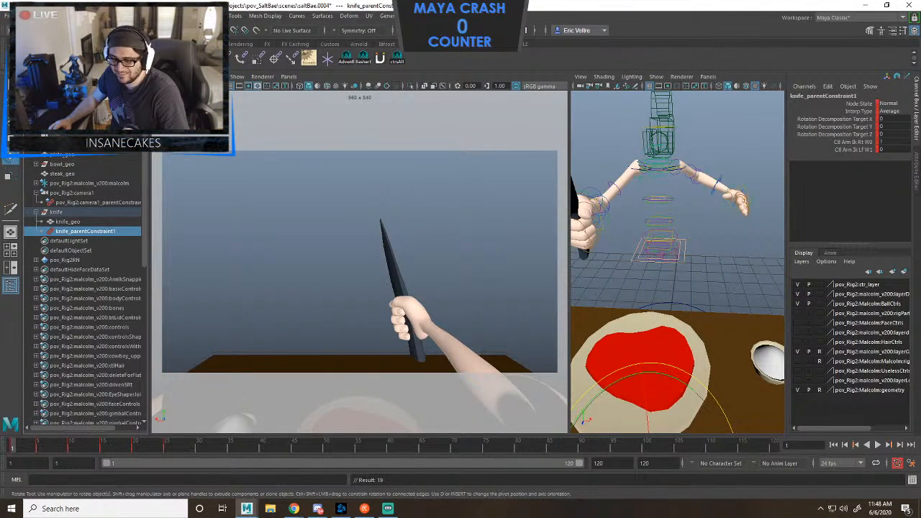
{"action": "scroll", "coordinate": [677, 262], "scroll_direction": "down", "scroll_amount": 4}
{"action": "key", "text": "alt+v"}
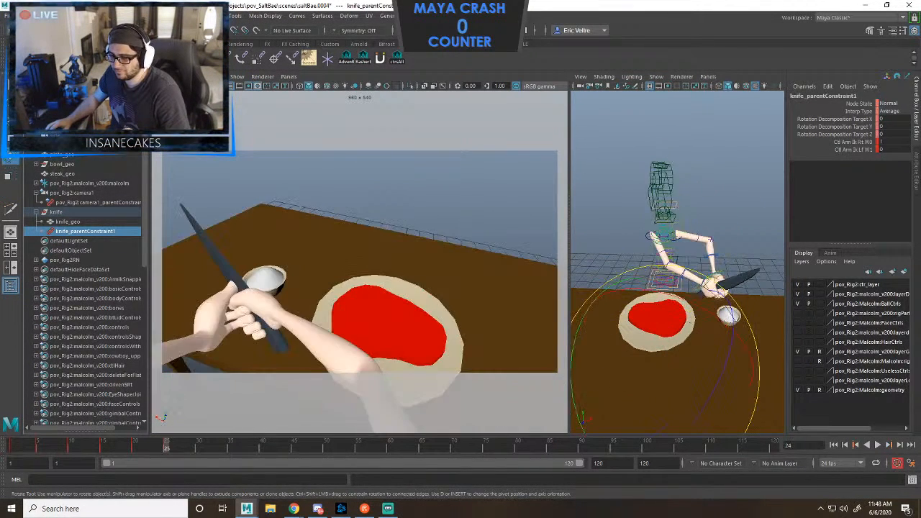
{"action": "scroll", "coordinate": [676, 262], "scroll_direction": "up", "scroll_amount": 4}
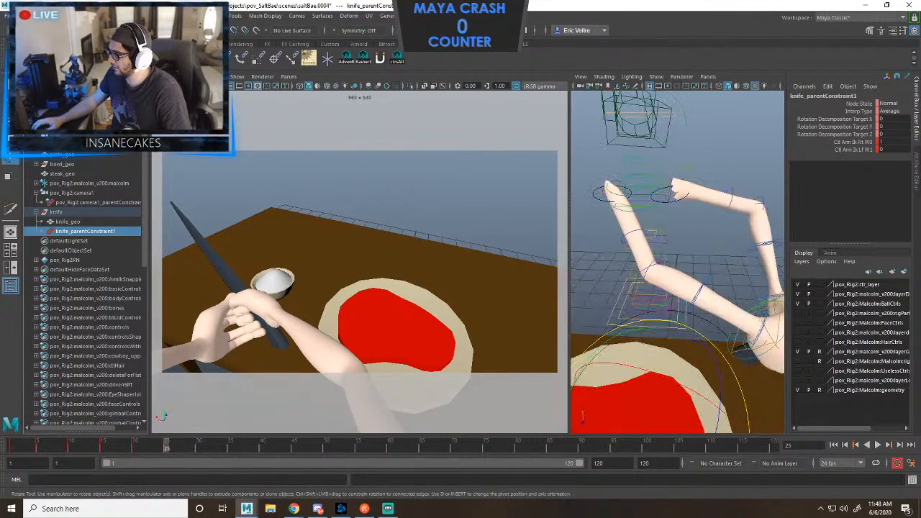
{"action": "middle_click_drag", "start_coordinate": [756, 266], "coordinate": [684, 230], "text": "alt"}
{"action": "left_click", "coordinate": [741, 194]}
{"action": "left_click_drag", "start_coordinate": [741, 198], "coordinate": [628, 203], "text": "alt"}
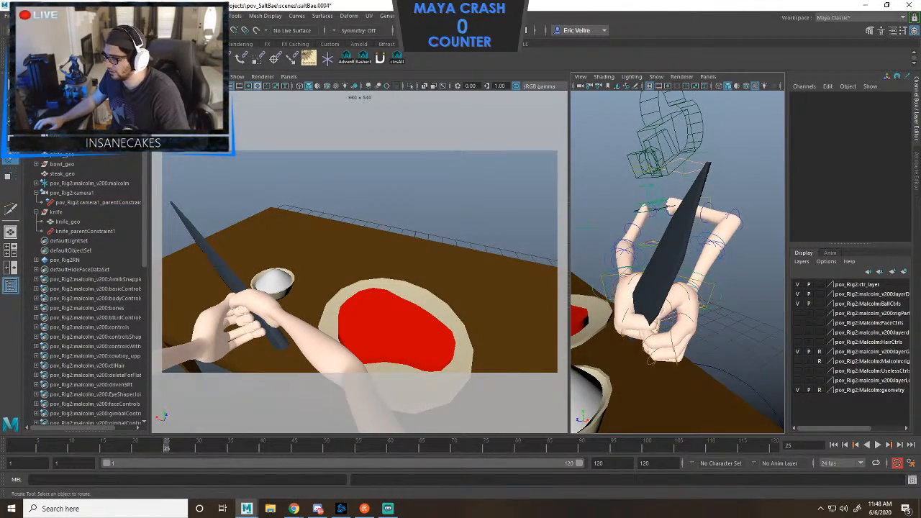
Select all of the character rig's controls at frame 25, clear the selection, and go to frame 30.
{"action": "left_click", "coordinate": [85, 232]}
{"action": "left_click", "coordinate": [58, 213]}
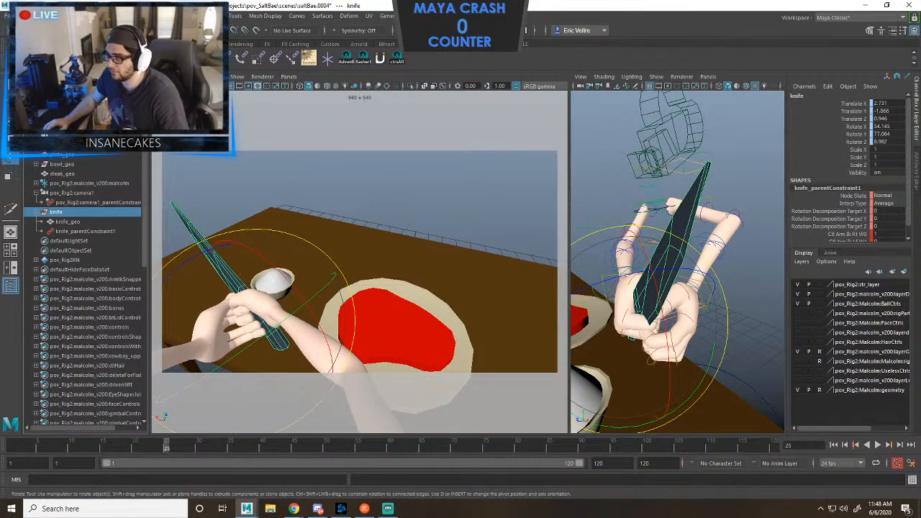
{"action": "left_click", "coordinate": [397, 59]}
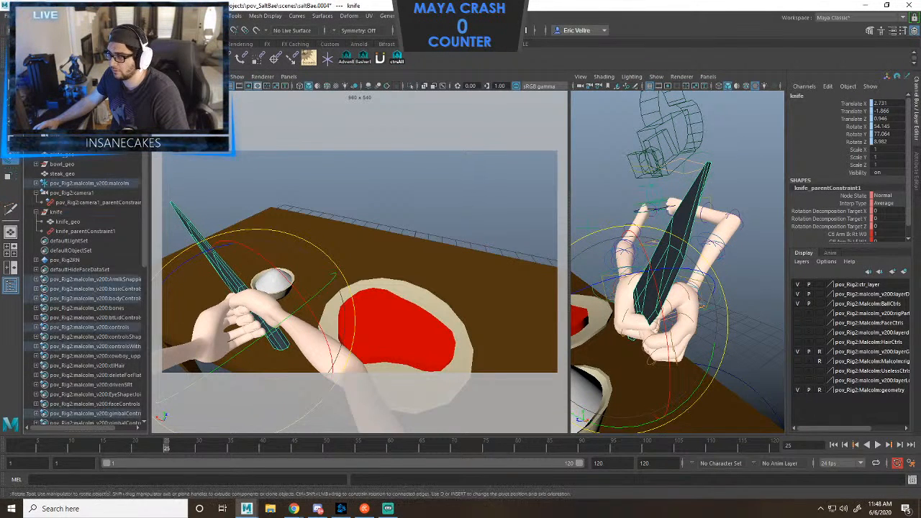
{"action": "left_click", "coordinate": [589, 226]}
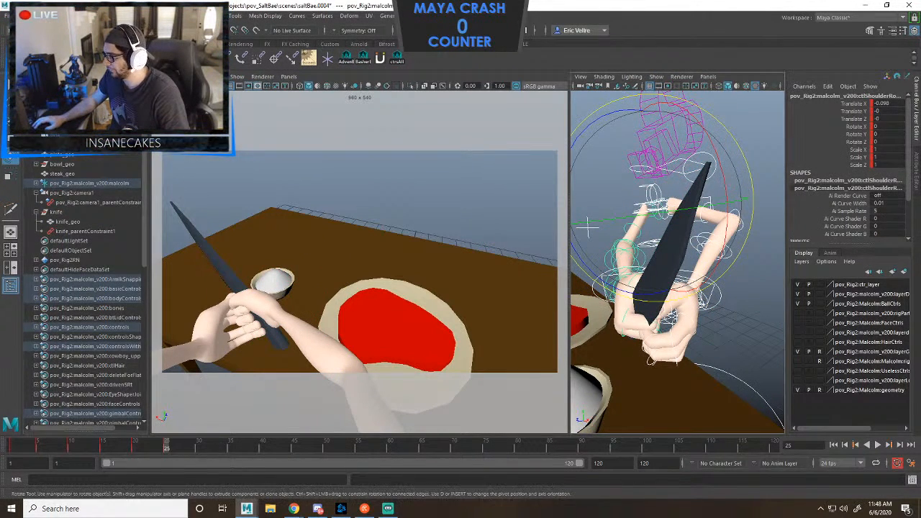
{"action": "left_click", "coordinate": [588, 226]}
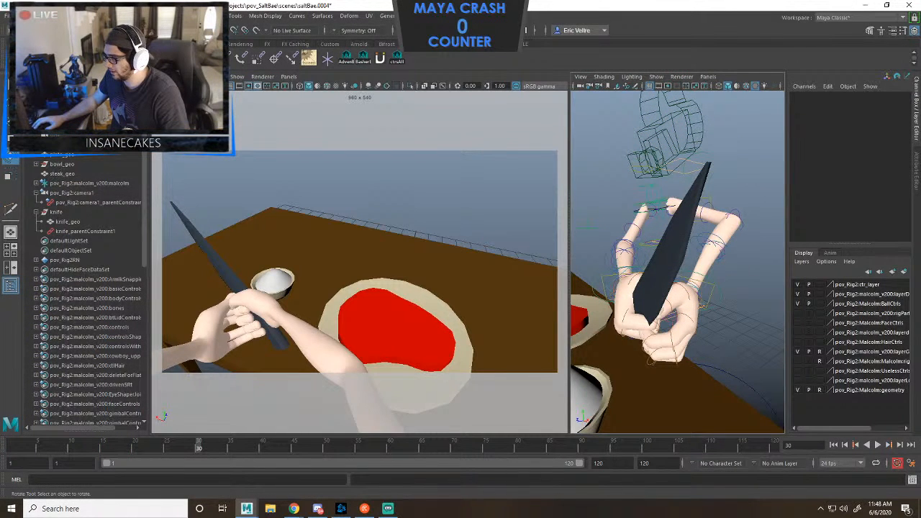
At frame 30, move and rotate the left arm IK control so the open left hand pulls away from the knife hand.
{"action": "left_click", "coordinate": [712, 288]}
{"action": "key", "text": "w"}
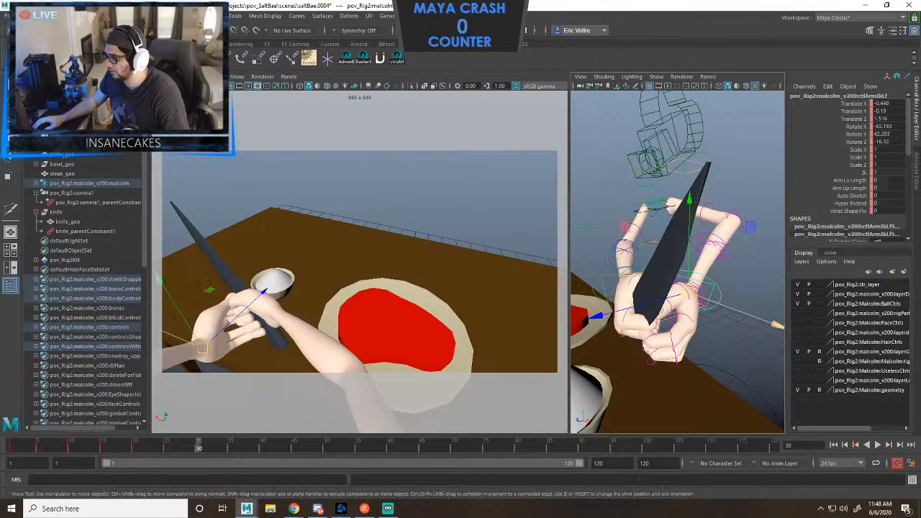
{"action": "left_click_drag", "start_coordinate": [687, 288], "coordinate": [731, 326]}
{"action": "key", "text": "e"}
{"action": "left_click", "coordinate": [72, 193]}
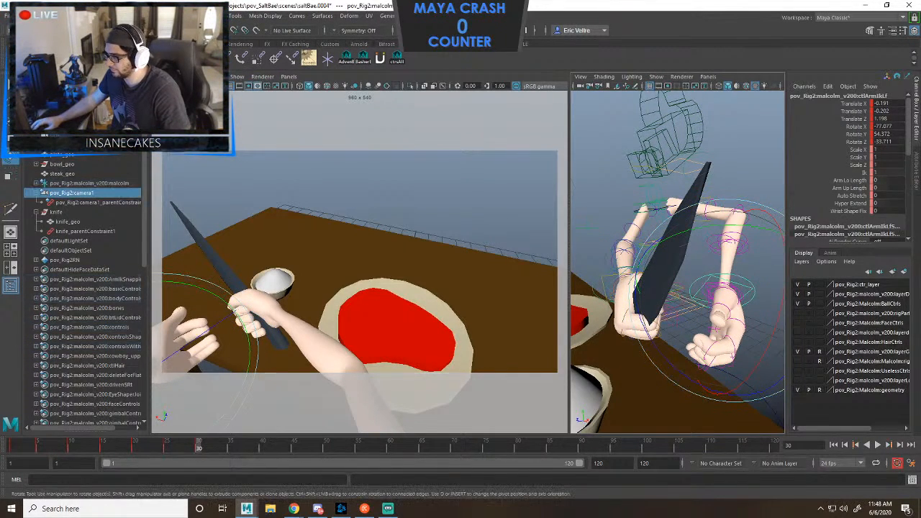
{"action": "left_click", "coordinate": [755, 151]}
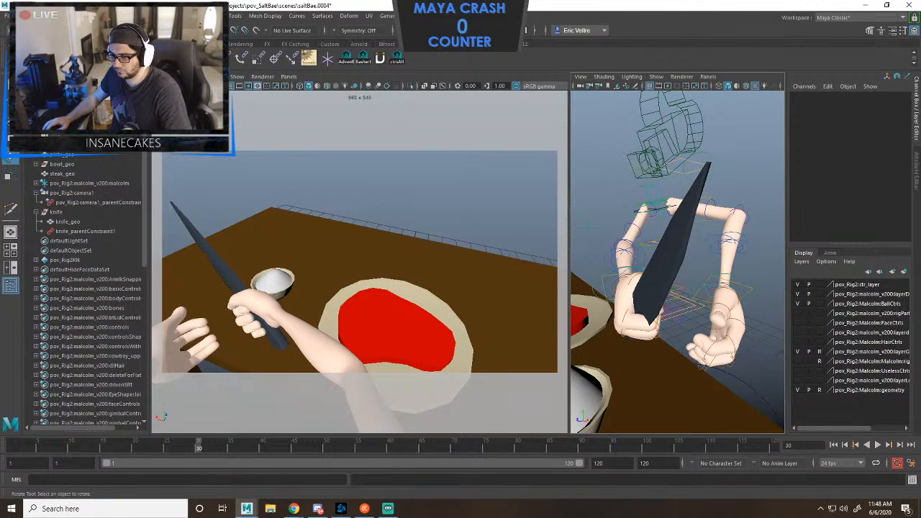
On the knife's parent constraint at frame 30, set the right arm weight W0 to 0 and the left arm weight W1 to 1.
{"action": "left_click", "coordinate": [67, 221]}
{"action": "left_click", "coordinate": [85, 231]}
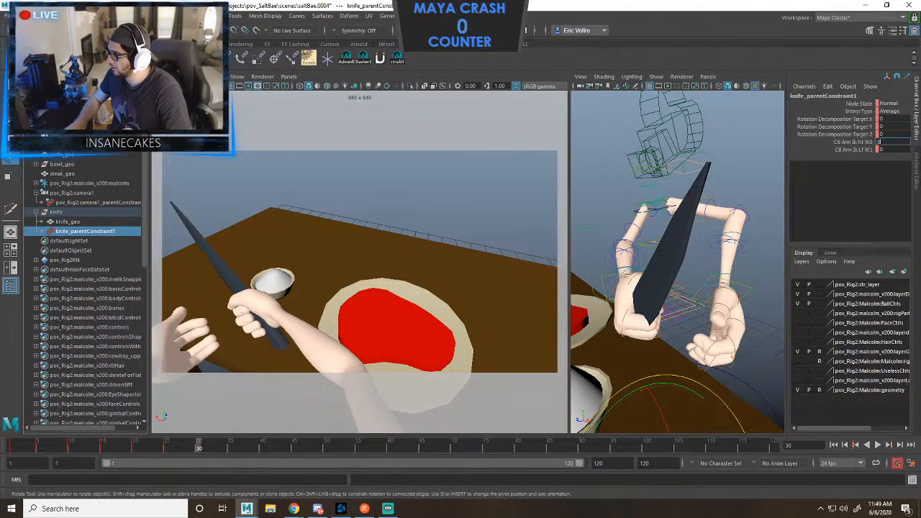
{"action": "type", "text": "0"}
{"action": "key", "text": "Tab"}
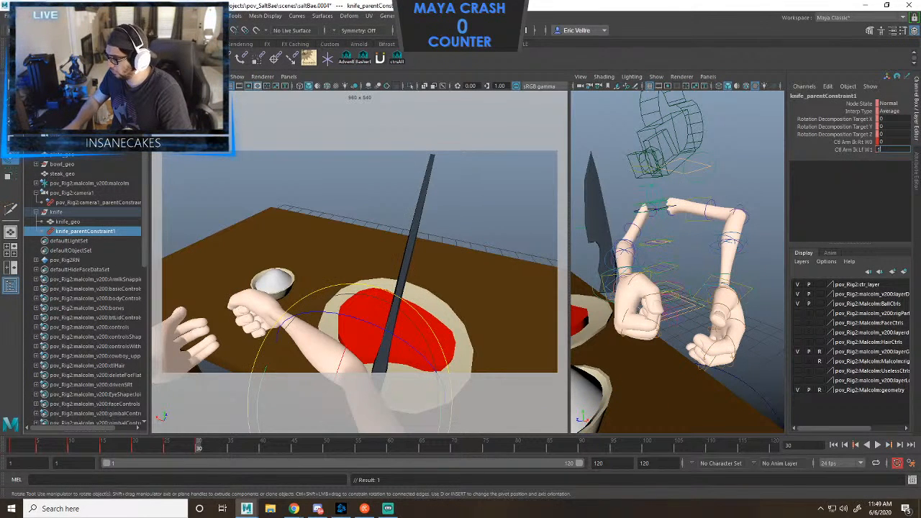
{"action": "type", "text": "1"}
{"action": "key", "text": "Return"}
{"action": "key", "text": "f"}
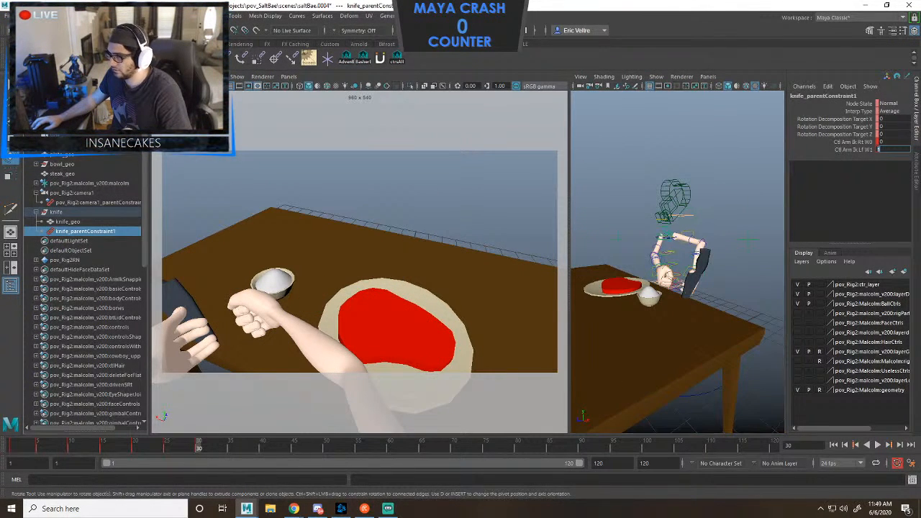
{"action": "key", "text": "Escape"}
Try rotating knife_geo at frame 30, check it in playback, and undo the rotation.
{"action": "left_click", "coordinate": [68, 222]}
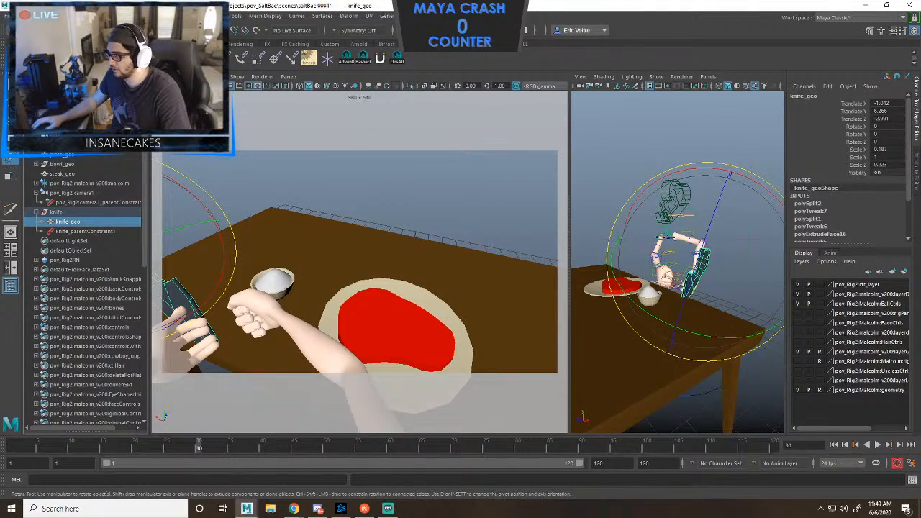
{"action": "left_click_drag", "start_coordinate": [748, 240], "coordinate": [721, 239]}
{"action": "key", "text": "ctrl+z"}
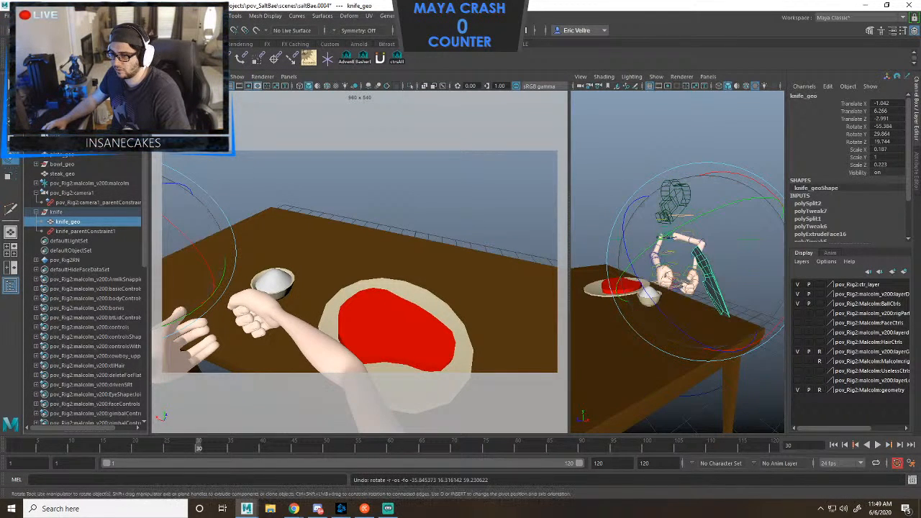
{"action": "key", "text": "alt+v"}
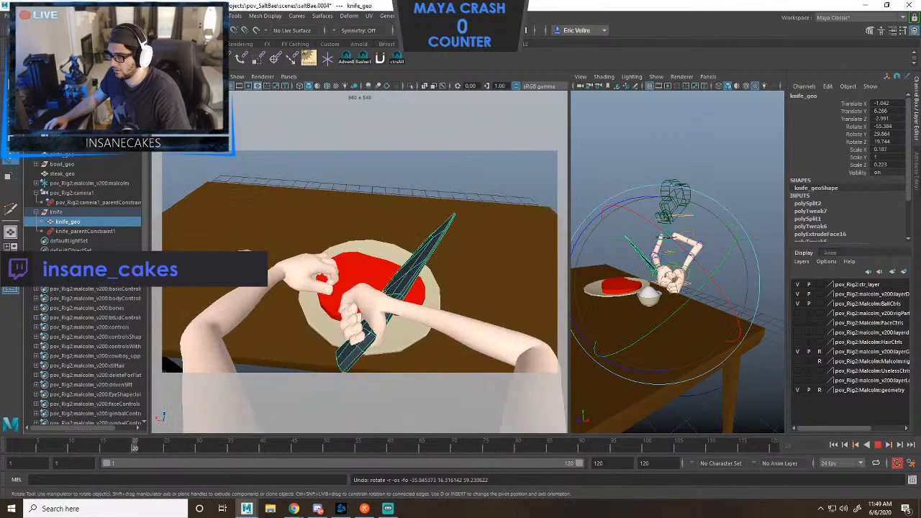
{"action": "key", "text": "alt+v"}
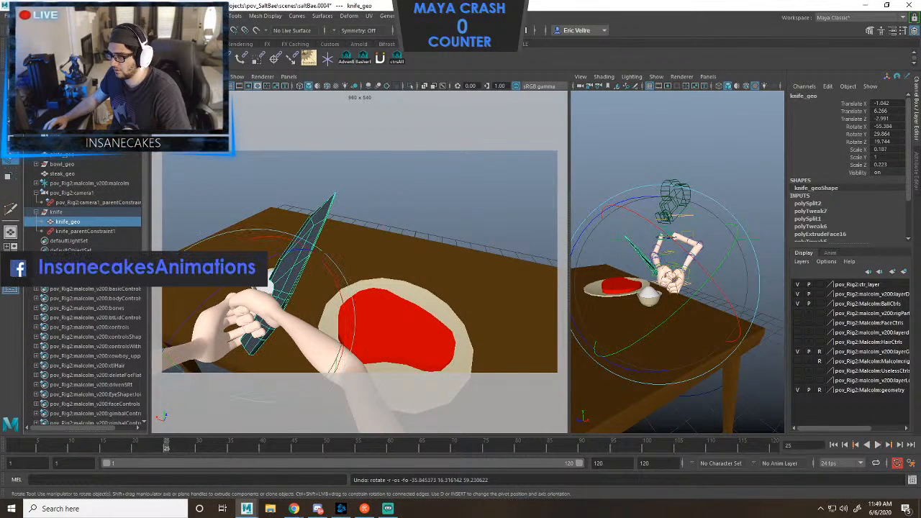
{"action": "key", "text": "period"}
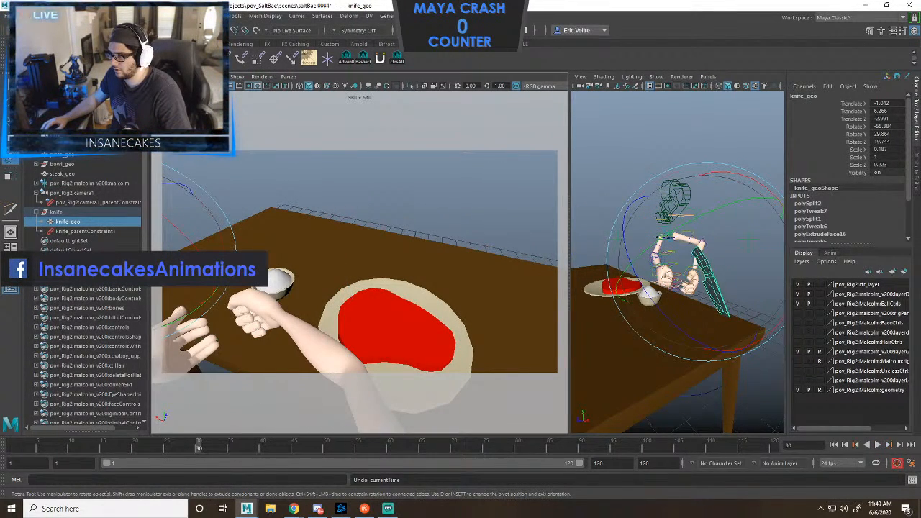
{"action": "key", "text": "ctrl+z"}
{"action": "key", "text": "alt+v"}
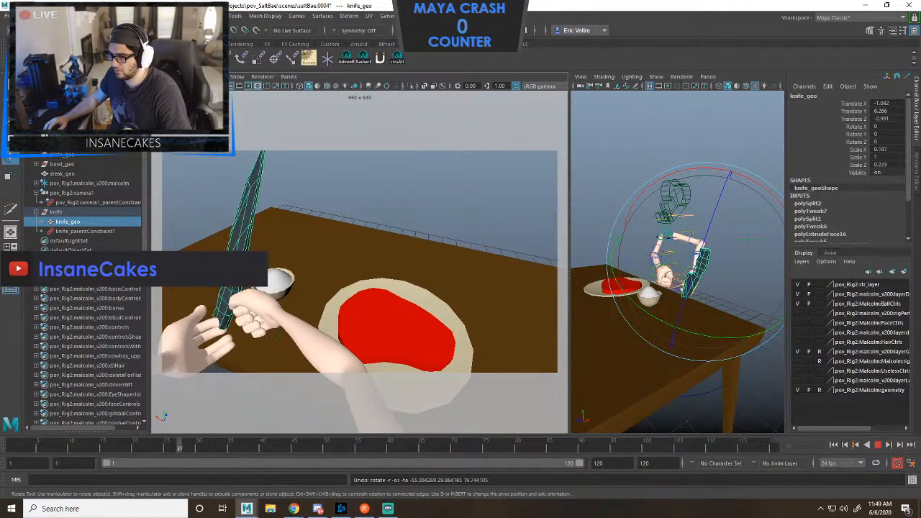
{"action": "key", "text": "alt+v"}
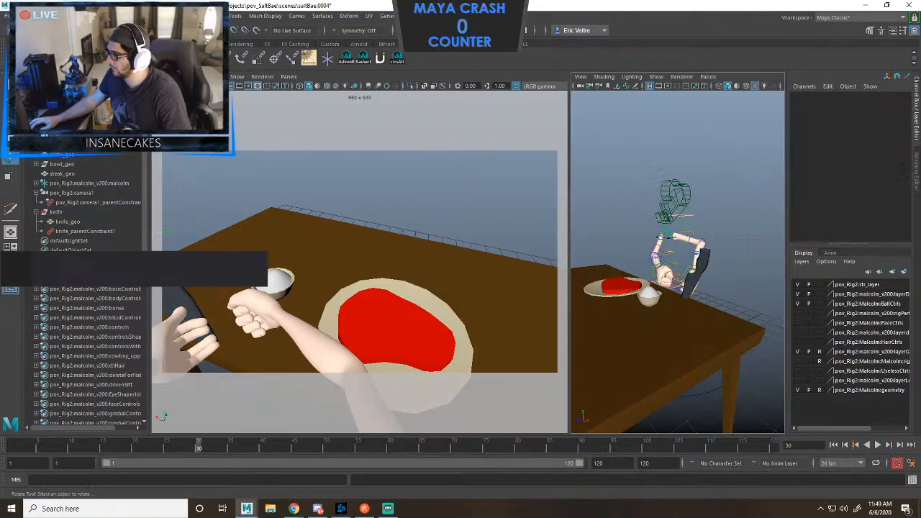
Rotate knife_geo at frame 30 to align its handle with the left hand's grip.
{"action": "left_click", "coordinate": [697, 272]}
{"action": "left_click_drag", "start_coordinate": [694, 274], "coordinate": [651, 284], "text": "alt"}
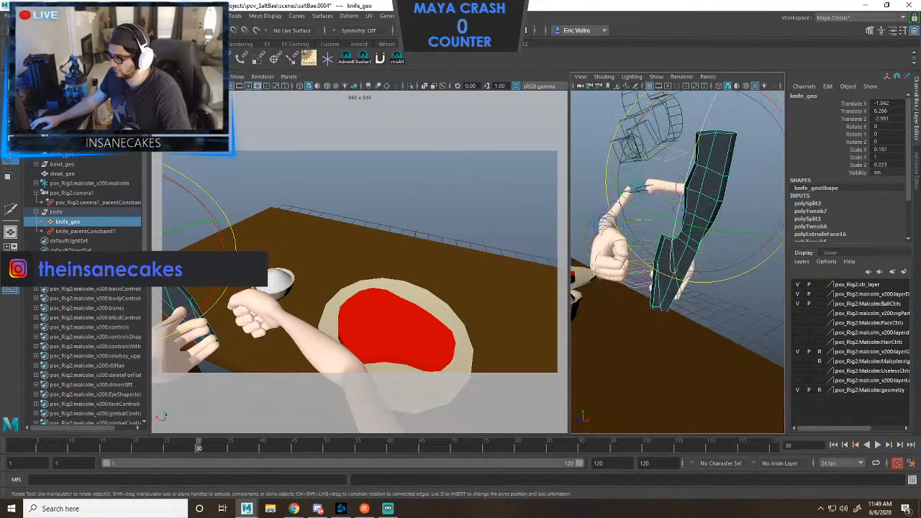
{"action": "middle_click_drag", "start_coordinate": [651, 285], "coordinate": [636, 330], "text": "alt"}
{"action": "left_click_drag", "start_coordinate": [636, 302], "coordinate": [712, 324], "text": "alt"}
{"action": "left_click_drag", "start_coordinate": [702, 310], "coordinate": [705, 244]}
{"action": "key", "text": "w"}
{"action": "scroll", "coordinate": [676, 324], "scroll_direction": "up", "scroll_amount": 3}
{"action": "key", "text": "space"}
{"action": "key", "text": "e"}
{"action": "left_click_drag", "start_coordinate": [472, 286], "coordinate": [452, 266]}
Move knife_geo into the left hand's grip, to about -0.595, 7.507, -2.78, and refine its rotation.
{"action": "key", "text": "w"}
{"action": "left_click_drag", "start_coordinate": [422, 230], "coordinate": [489, 291]}
{"action": "key", "text": "e"}
{"action": "key", "text": "w"}
{"action": "left_click_drag", "start_coordinate": [455, 382], "coordinate": [422, 349], "text": "alt"}
{"action": "left_click_drag", "start_coordinate": [435, 217], "coordinate": [435, 228]}
{"action": "left_click_drag", "start_coordinate": [527, 315], "coordinate": [517, 315]}
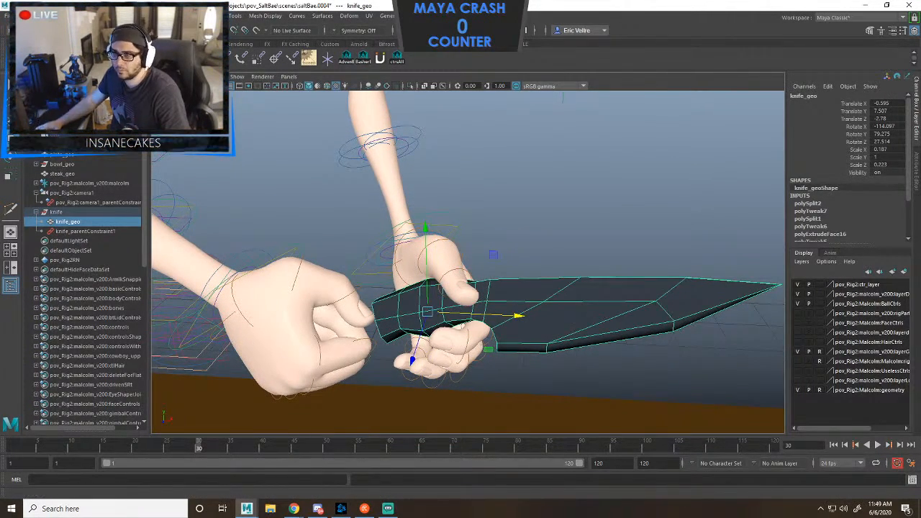
Inspect the animation curves of knife_geo and the knife group in the Graph Editor, and play back the hand-off.
{"action": "mouse_move", "coordinate": [223, 68]}
{"action": "left_click", "coordinate": [272, 77]}
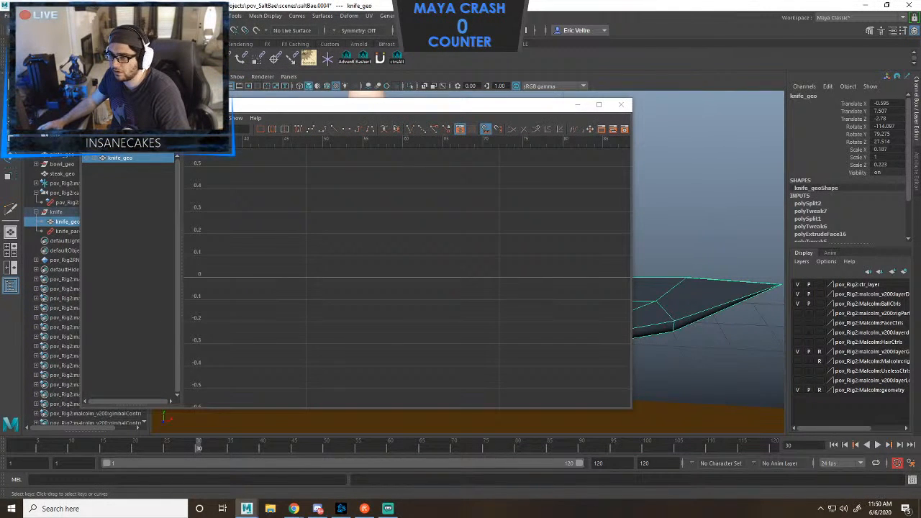
{"action": "left_click", "coordinate": [56, 213]}
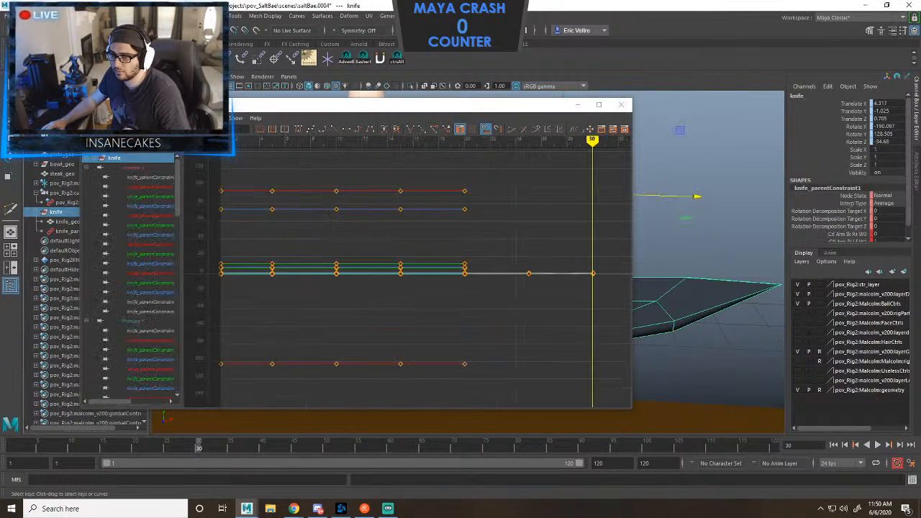
{"action": "key", "text": "ctrl+z"}
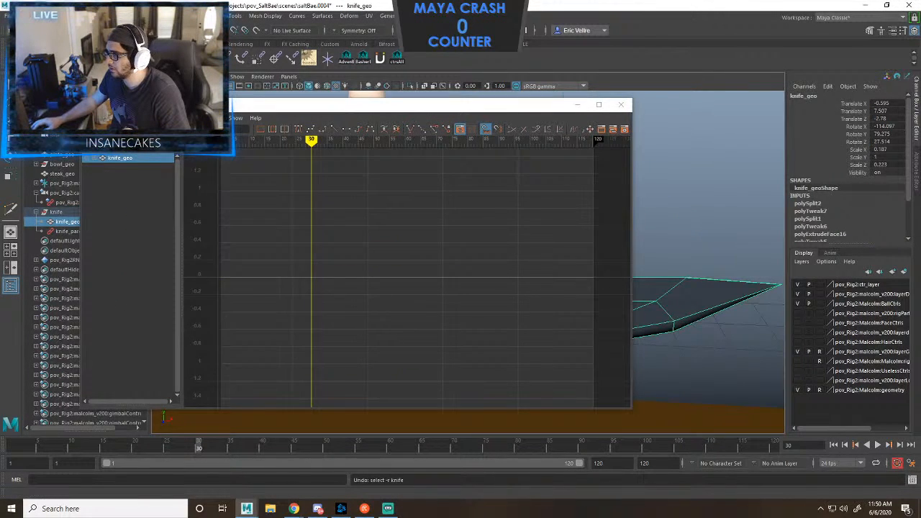
{"action": "key", "text": "alt+v"}
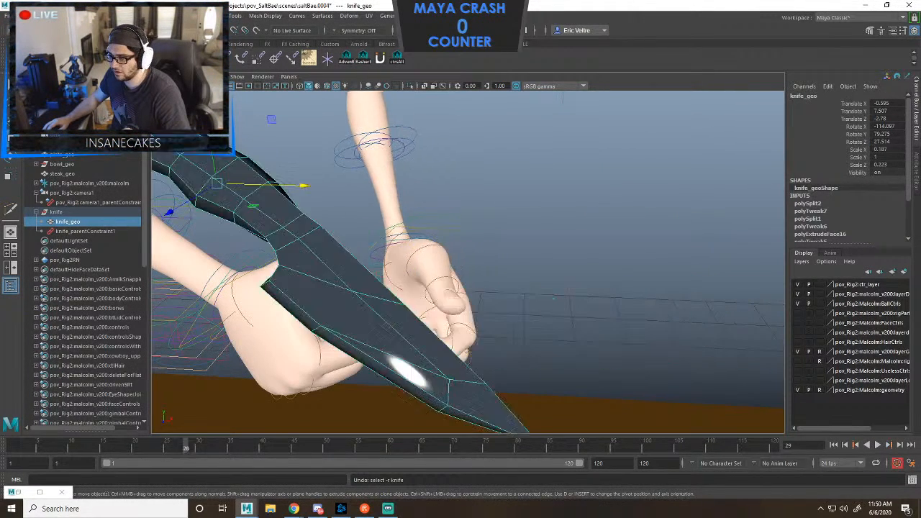
{"action": "key", "text": "alt+v"}
Undo all the moves and rotations made to knife_geo for the left-hand grip.
{"action": "key", "text": "ctrl+z"}
{"action": "key", "text": "ctrl+z"}
{"action": "key", "text": "ctrl+z"}
{"action": "key", "text": "ctrl+z"}
{"action": "key", "text": "ctrl+z"}
{"action": "key", "text": "ctrl+z"}
{"action": "key", "text": "ctrl+z"}
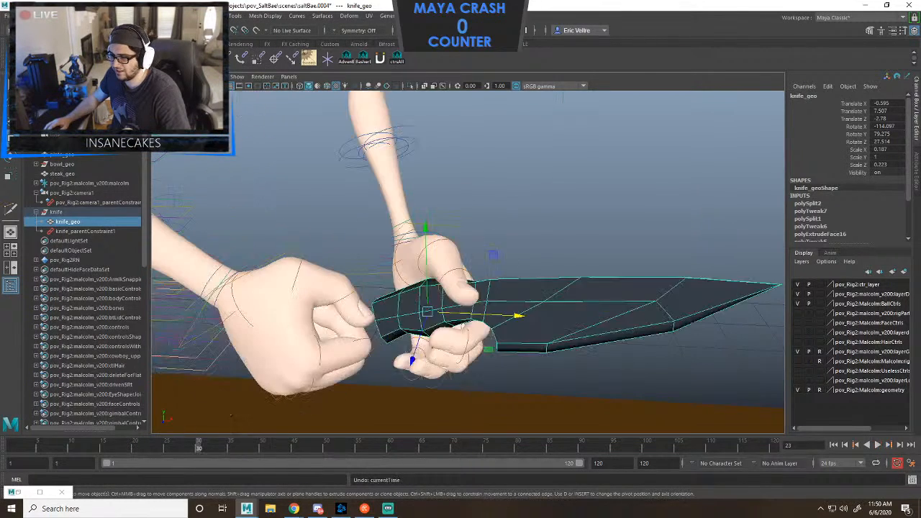
{"action": "key", "text": "ctrl+z"}
{"action": "key", "text": "ctrl+z"}
{"action": "key", "text": "ctrl+z"}
{"action": "key", "text": "ctrl+z"}
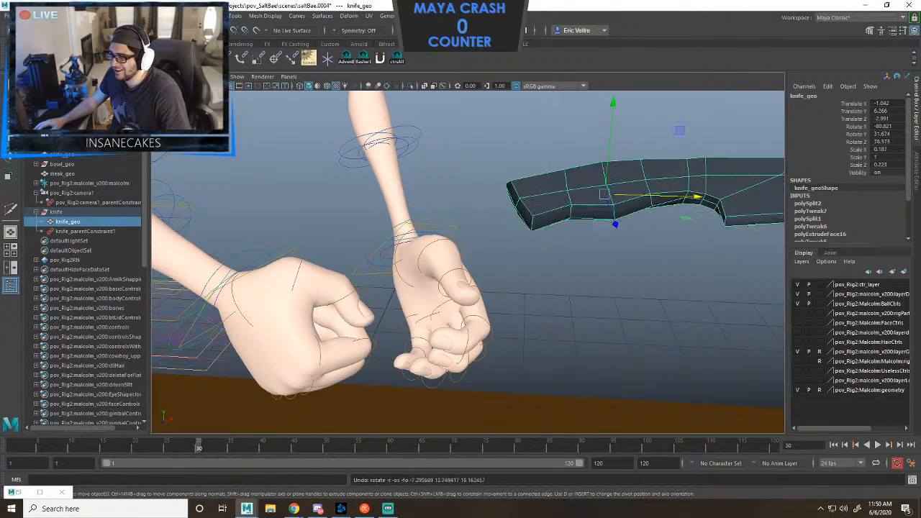
{"action": "key", "text": "ctrl+z"}
{"action": "key", "text": "ctrl+z"}
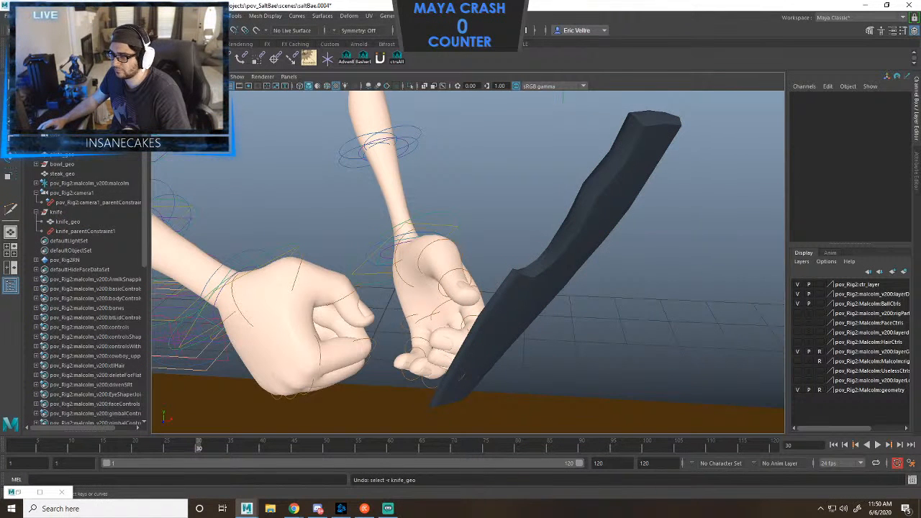
Play back the frames around 30 and examine the knife's motion with the knife group selected.
{"action": "key", "text": "alt+v"}
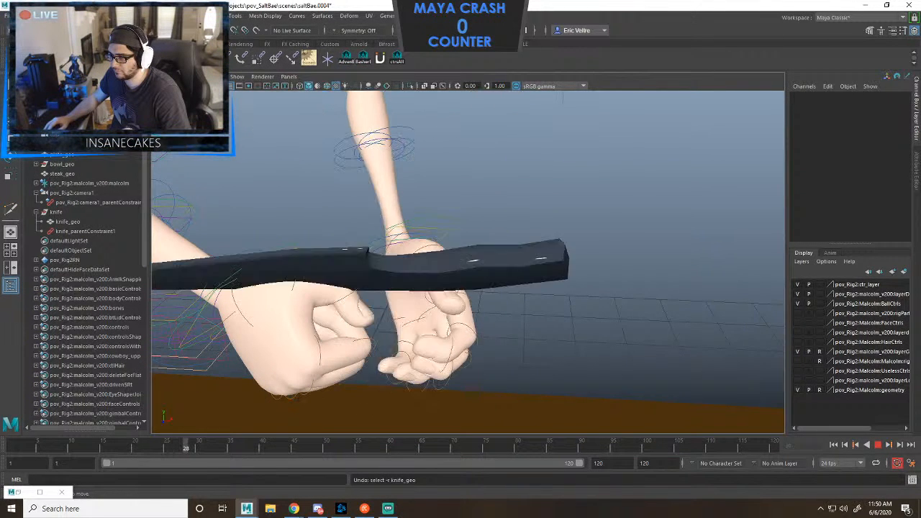
{"action": "key", "text": "Escape"}
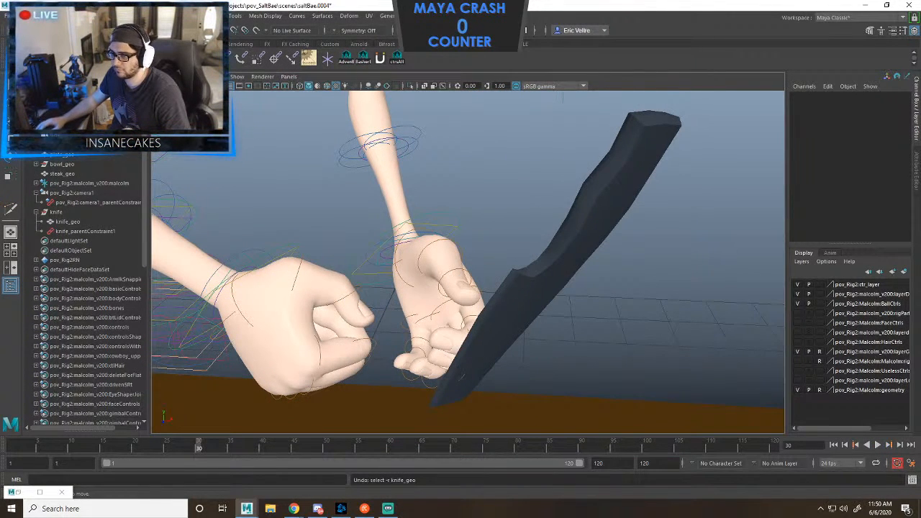
{"action": "left_click", "coordinate": [56, 212]}
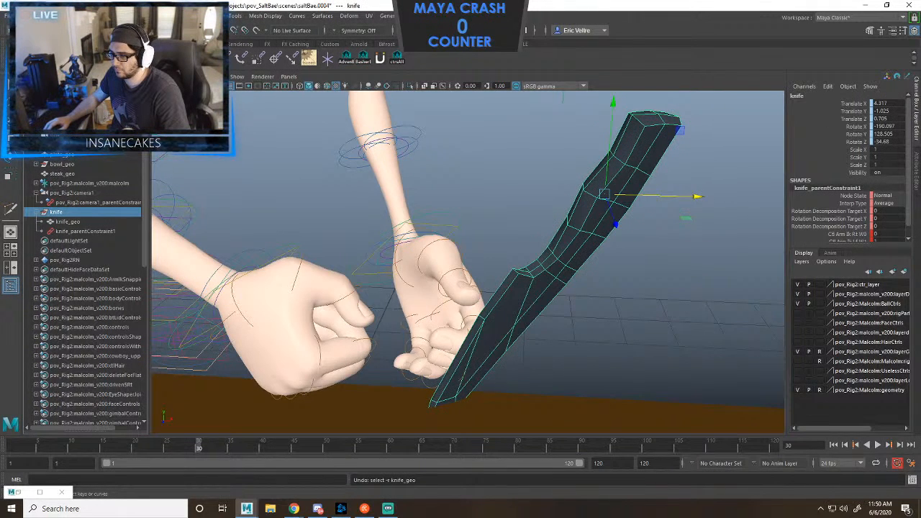
{"action": "key", "text": "alt+v"}
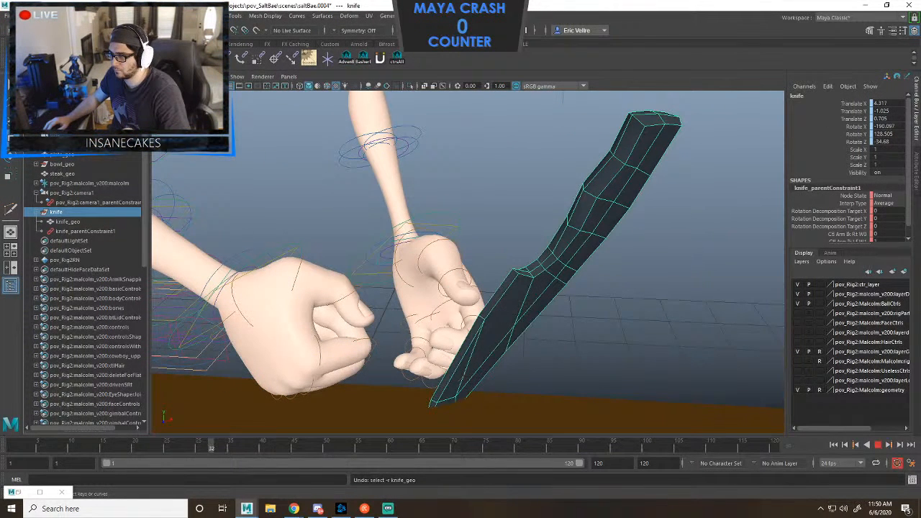
{"action": "key", "text": "alt+v"}
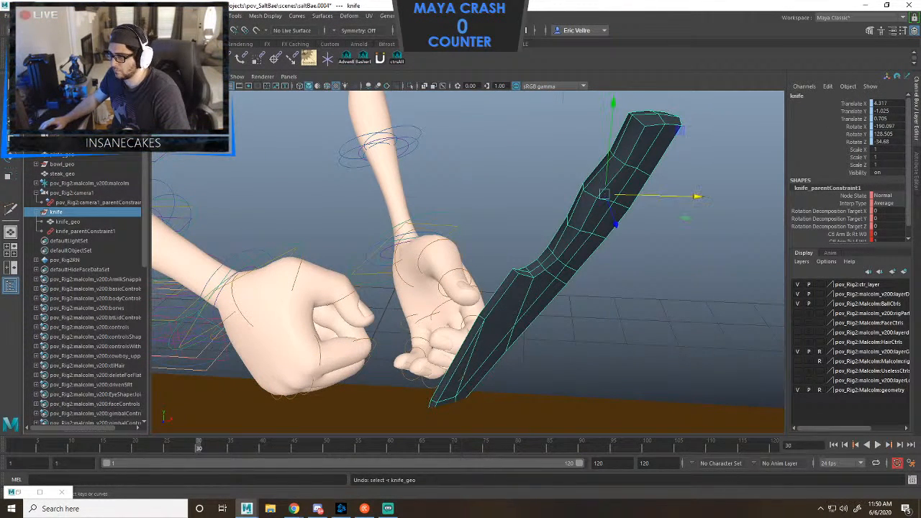
Try to rotate and move the knife group at frame 30 into the left palm, to about 3.47, -1.977, 0.398.
{"action": "key", "text": "e"}
{"action": "left_click_drag", "start_coordinate": [608, 209], "coordinate": [587, 137]}
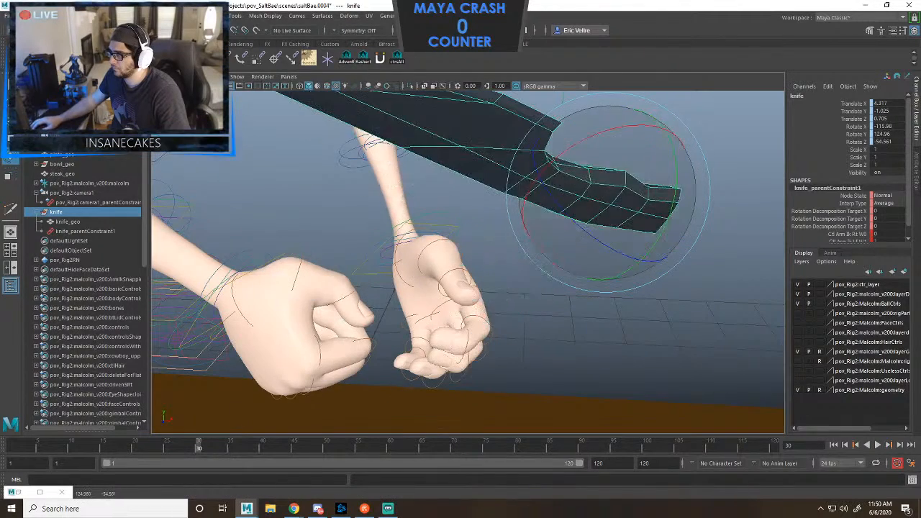
{"action": "left_click", "coordinate": [68, 221]}
{"action": "key", "text": "Up"}
{"action": "left_click_drag", "start_coordinate": [611, 180], "coordinate": [521, 294]}
{"action": "key", "text": "w"}
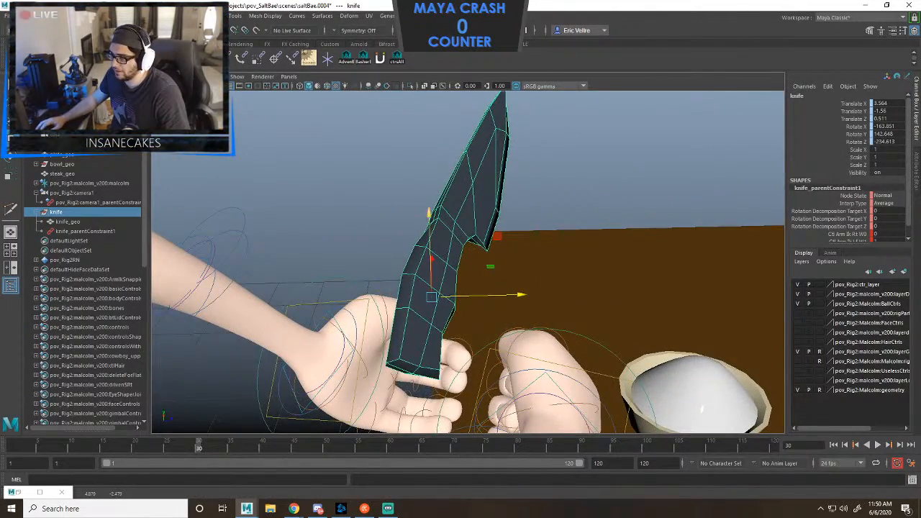
{"action": "left_click_drag", "start_coordinate": [429, 214], "coordinate": [432, 281]}
{"action": "left_click_drag", "start_coordinate": [520, 362], "coordinate": [502, 362]}
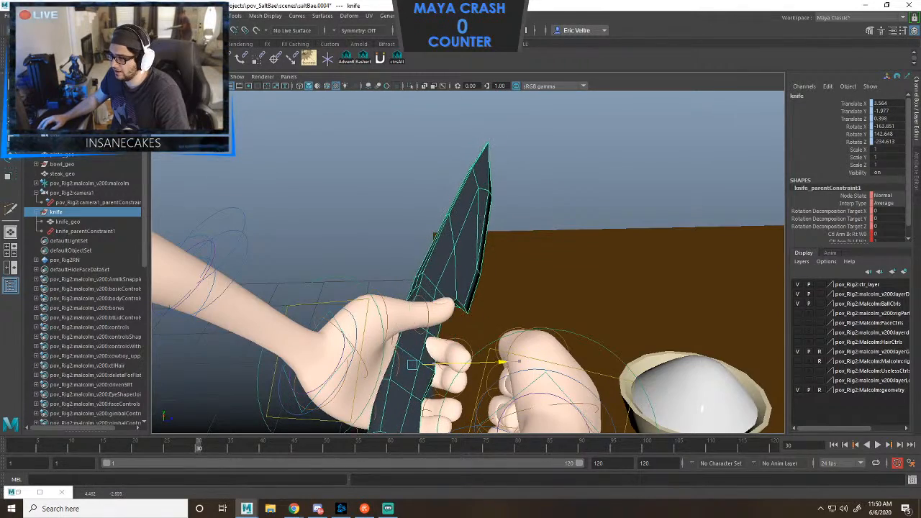
Refine the knife group's rotation to about -146.885, 134.508, -227.666 and shift its handle between the left thumb and fingers.
{"action": "left_click_drag", "start_coordinate": [532, 327], "coordinate": [507, 318], "text": "alt"}
{"action": "key", "text": "e"}
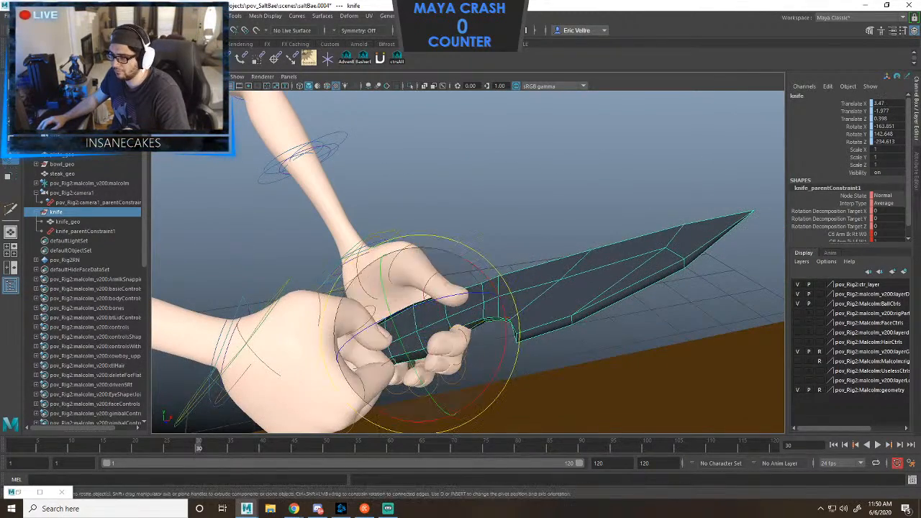
{"action": "key", "text": "w"}
{"action": "left_click_drag", "start_coordinate": [419, 257], "coordinate": [418, 232]}
{"action": "key", "text": "e"}
{"action": "left_click_drag", "start_coordinate": [446, 277], "coordinate": [494, 296]}
{"action": "key", "text": "w"}
{"action": "left_click_drag", "start_coordinate": [436, 355], "coordinate": [438, 360]}
{"action": "left_click_drag", "start_coordinate": [409, 229], "coordinate": [277, 235]}
{"action": "left_click_drag", "start_coordinate": [403, 340], "coordinate": [426, 334]}
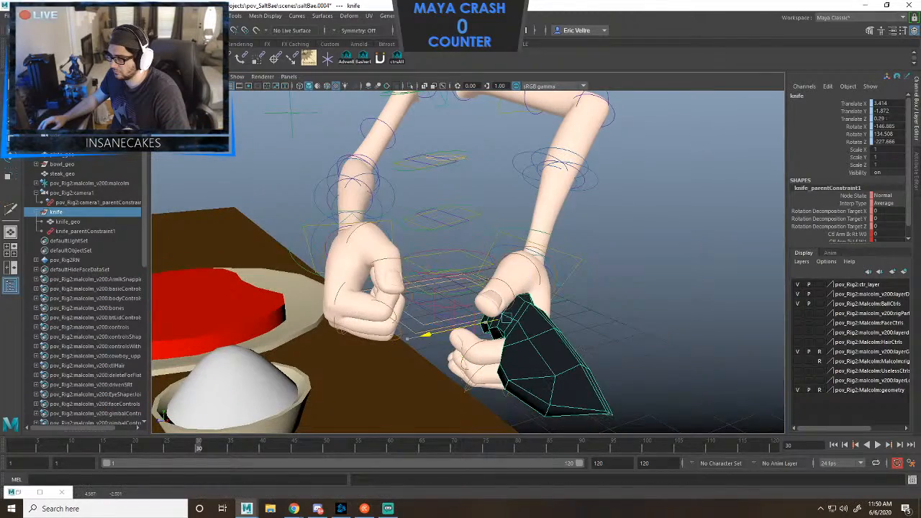
Fine-tune the knife group's grip to about 3.338, -1.977, 0.29 with slight rotation, and test the pose with playback.
{"action": "left_click_drag", "start_coordinate": [508, 229], "coordinate": [613, 256]}
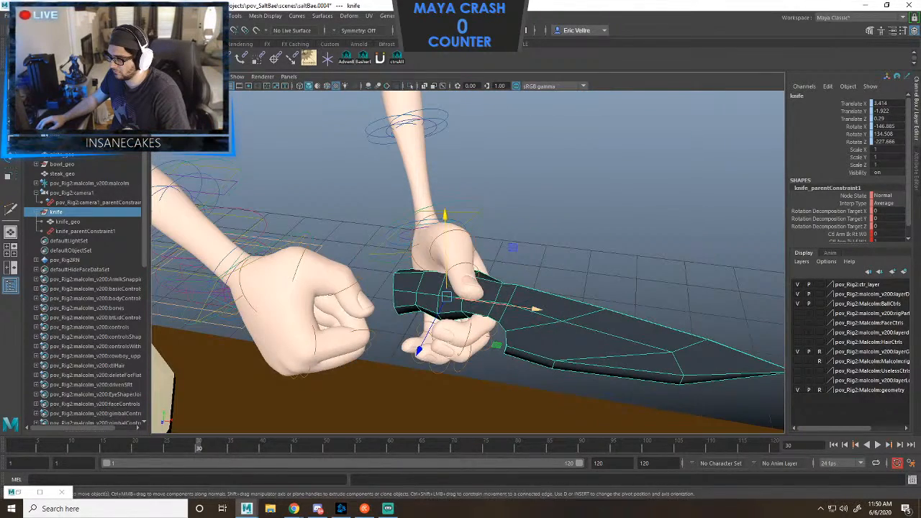
{"action": "left_click_drag", "start_coordinate": [535, 309], "coordinate": [524, 307]}
{"action": "key", "text": "e"}
{"action": "mouse_move", "coordinate": [467, 317]}
{"action": "left_mouse_down"}
{"action": "mouse_move", "coordinate": [490, 296]}
{"action": "mouse_move", "coordinate": [475, 305]}
{"action": "left_mouse_up"}
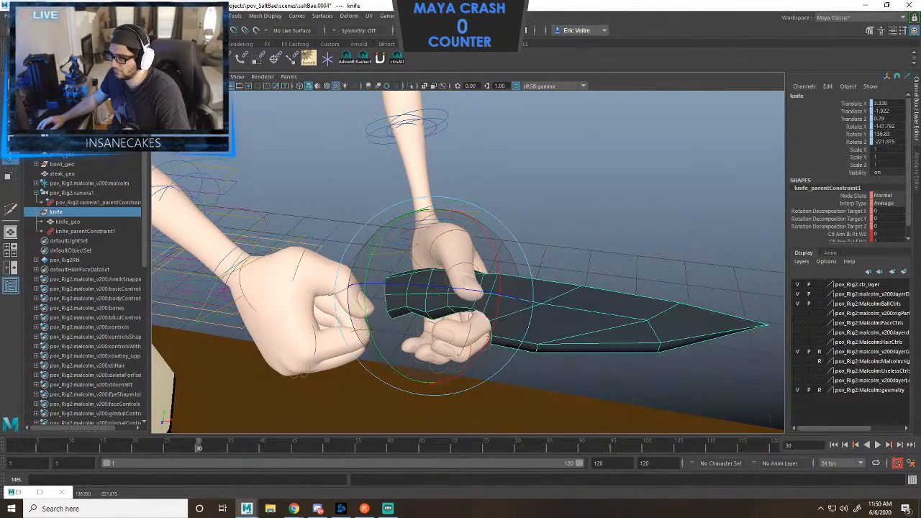
{"action": "key", "text": "w"}
{"action": "left_click_drag", "start_coordinate": [434, 251], "coordinate": [434, 262]}
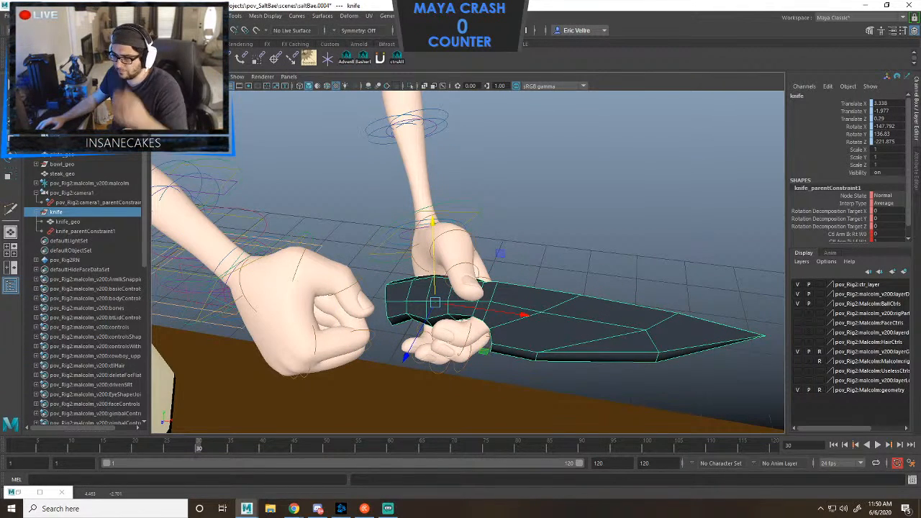
{"action": "key", "text": "alt+v"}
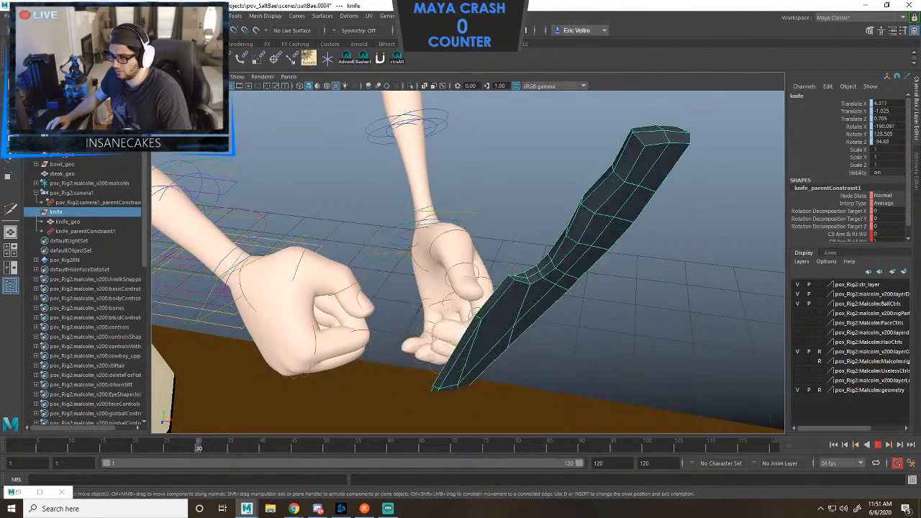
{"action": "key", "text": "alt+v"}
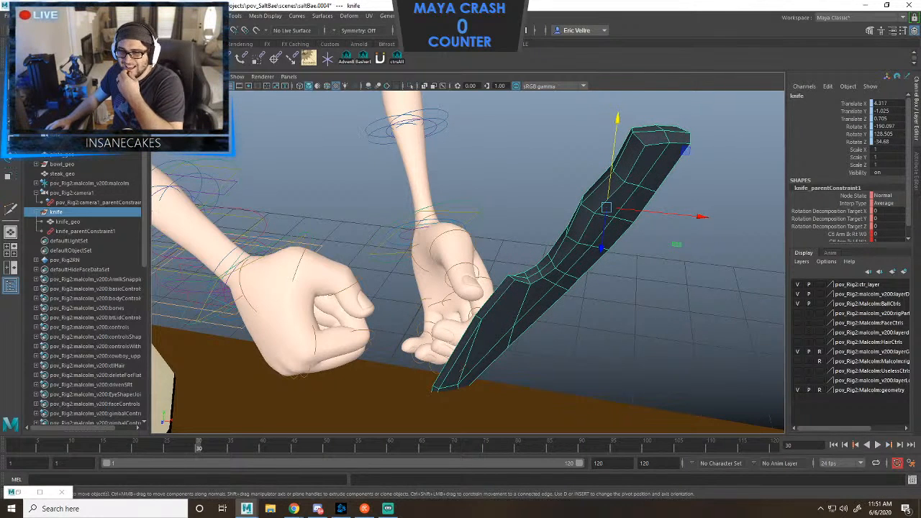
Frame the knife group's curves in the Graph Editor and collapse the constraint entries under its translate and rotate channels.
{"action": "left_click", "coordinate": [18, 492]}
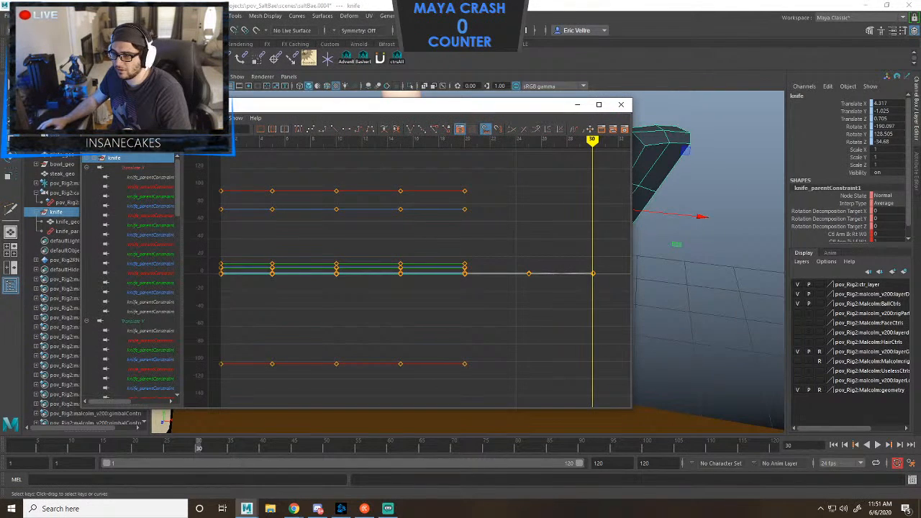
{"action": "key", "text": "a"}
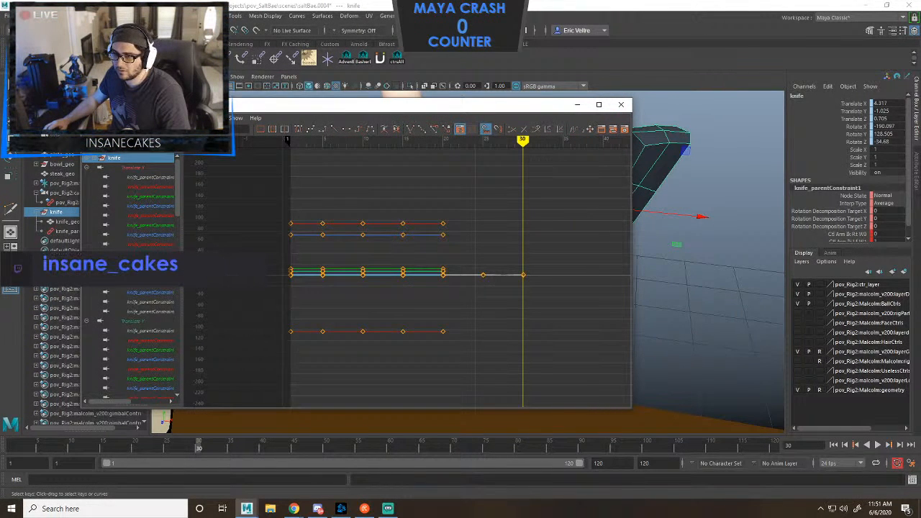
{"action": "left_click", "coordinate": [86, 168]}
{"action": "left_click", "coordinate": [86, 177]}
{"action": "left_click", "coordinate": [86, 187]}
{"action": "double_click", "coordinate": [87, 197]}
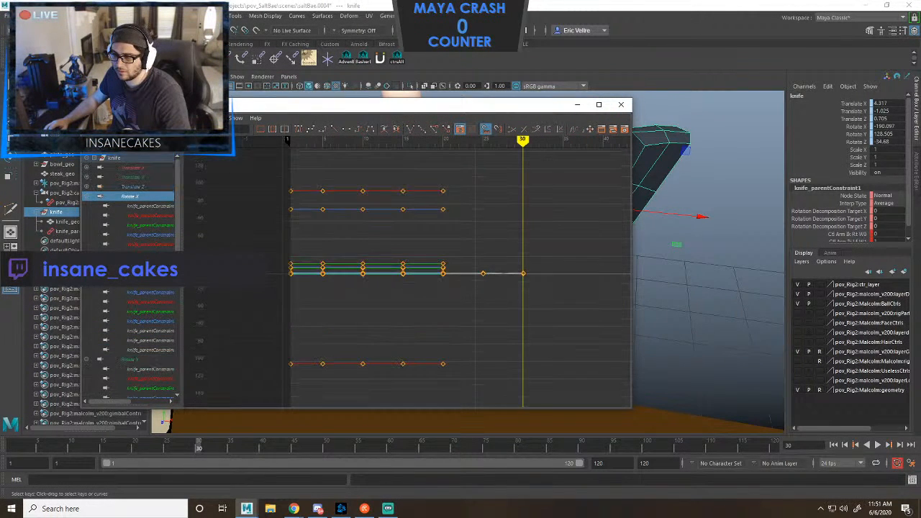
{"action": "left_click", "coordinate": [86, 206]}
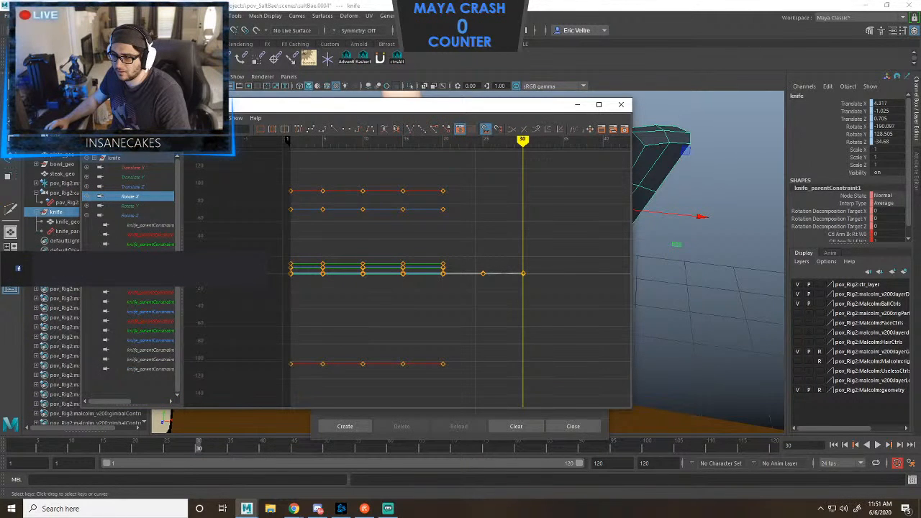
{"action": "left_click", "coordinate": [86, 215]}
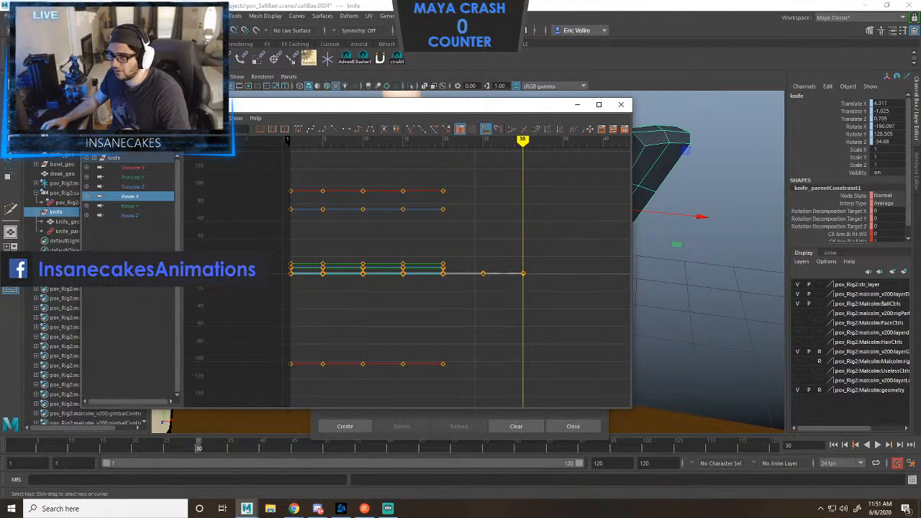
Examine the knife group's Rotate X, Y and Z curves, and minimize the Graph Editor and Expression Editor.
{"action": "left_click", "coordinate": [130, 206], "text": "shift"}
{"action": "left_click", "coordinate": [130, 215], "text": "shift"}
{"action": "scroll", "coordinate": [408, 278], "scroll_direction": "up", "scroll_amount": 1, "text": "shift"}
{"action": "scroll", "coordinate": [407, 278], "scroll_direction": "up", "scroll_amount": 2}
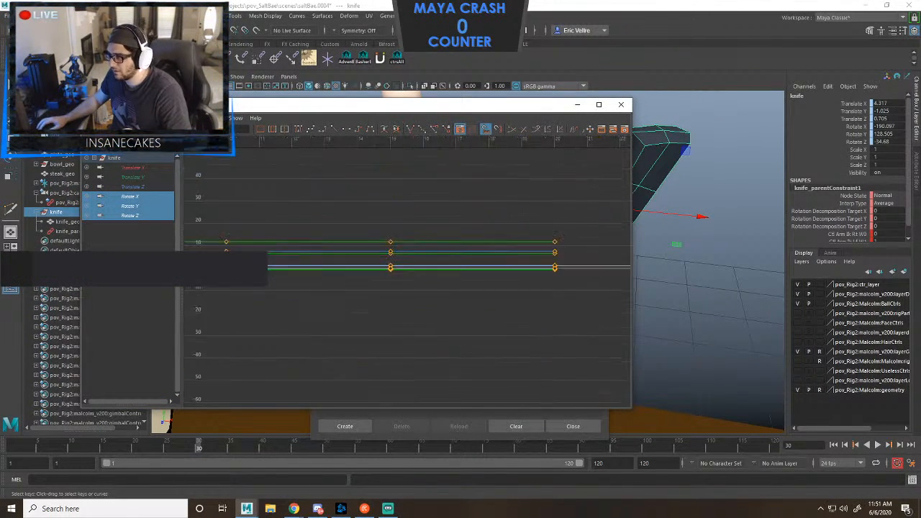
{"action": "left_click", "coordinate": [577, 104]}
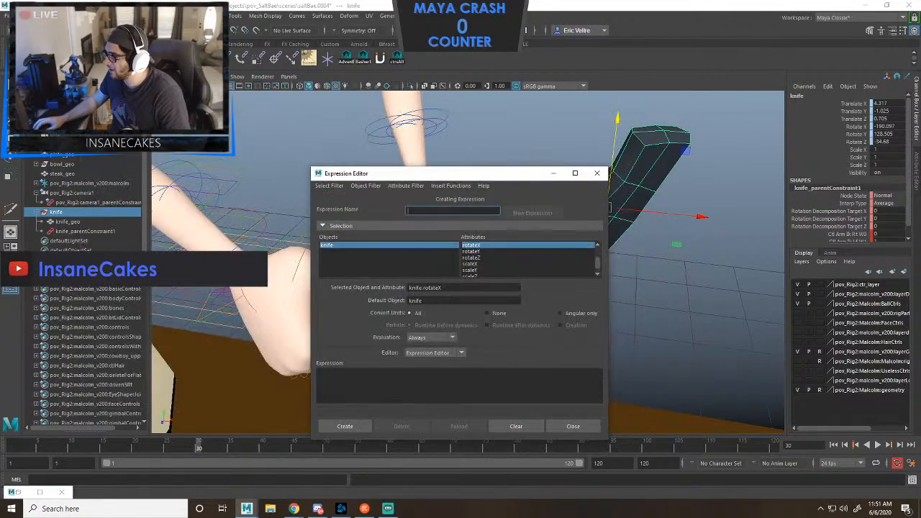
{"action": "left_click", "coordinate": [553, 172]}
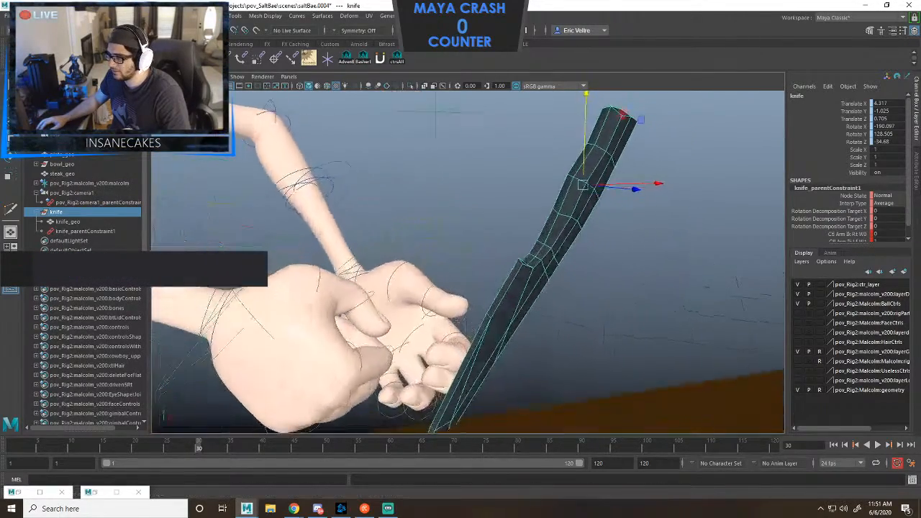
Play back the scene, return to frame 30, and review the channel commands for the knife's Ctl Arm Ik Lf W1 weight.
{"action": "key", "text": "alt+v"}
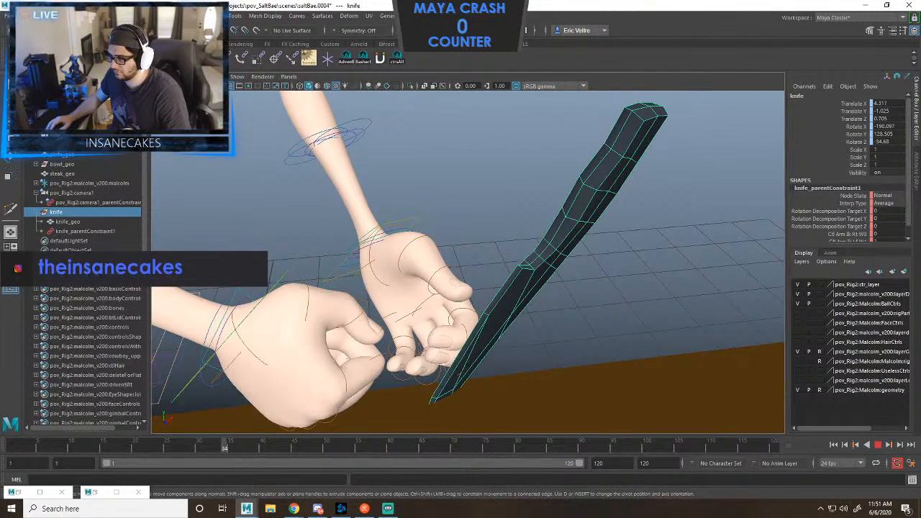
{"action": "left_click_drag", "start_coordinate": [218, 446], "coordinate": [200, 446]}
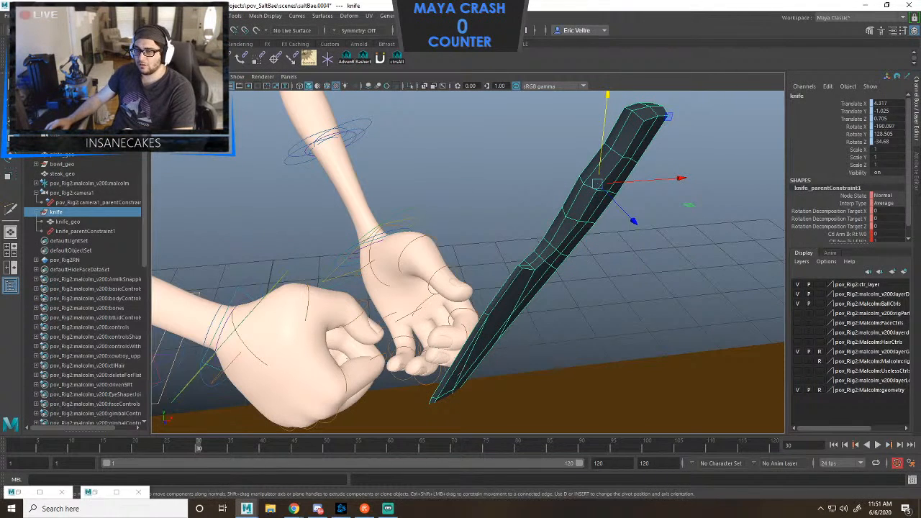
{"action": "scroll", "coordinate": [842, 223], "scroll_direction": "down", "scroll_amount": 1}
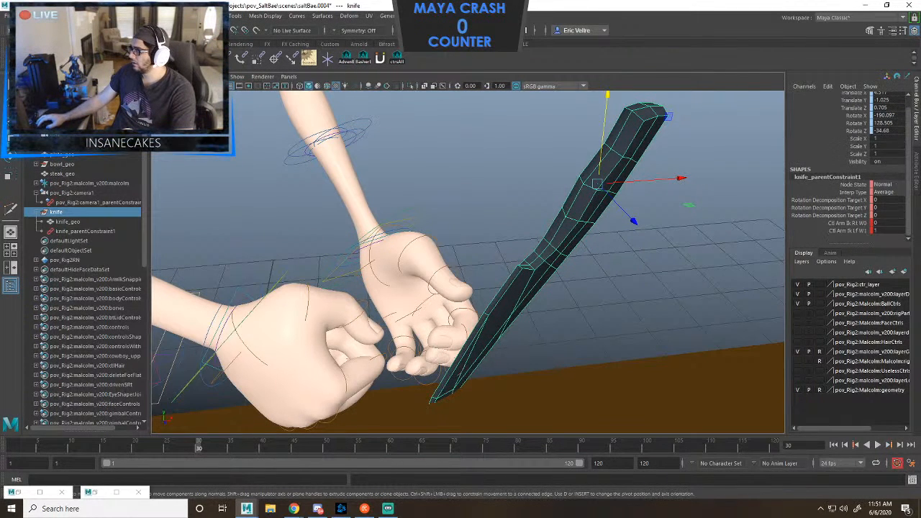
{"action": "left_click", "coordinate": [843, 230]}
{"action": "right_click", "coordinate": [843, 230]}
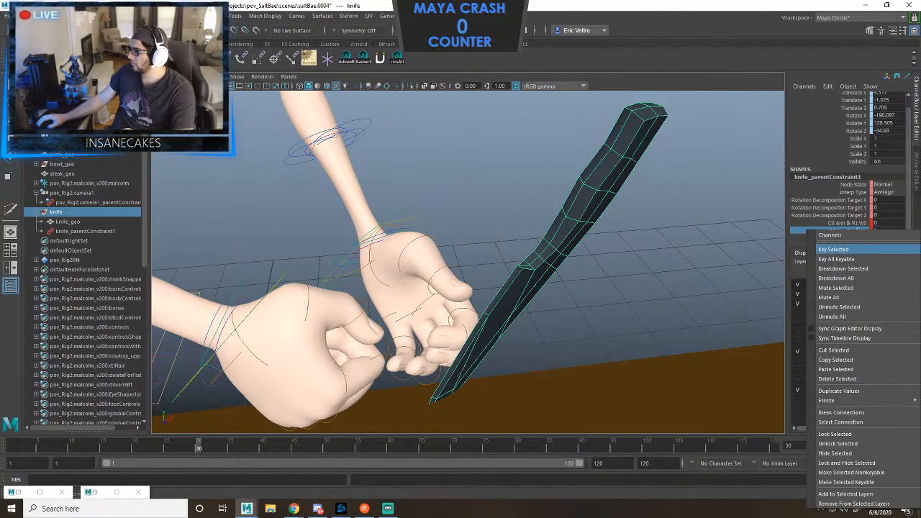
{"action": "mouse_move", "coordinate": [827, 400]}
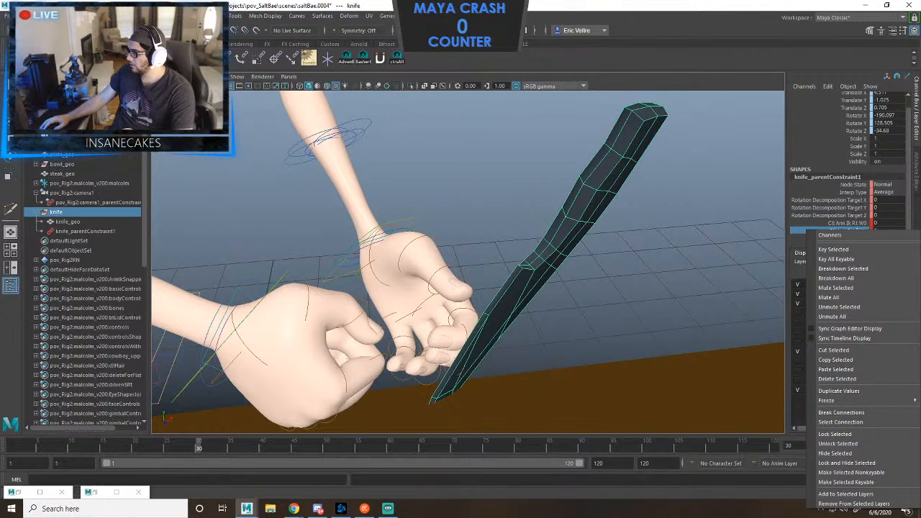
{"action": "left_click", "coordinate": [708, 267]}
Cut the keys from the Ctl Arm Ik Lf W1 weight on knife_parentConstraint1, and deselect everything.
{"action": "left_click", "coordinate": [84, 230]}
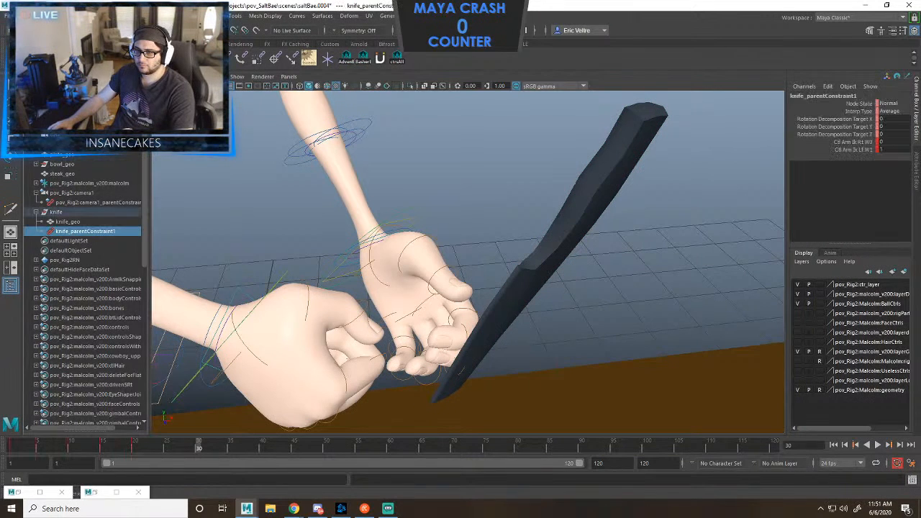
{"action": "left_click", "coordinate": [817, 149]}
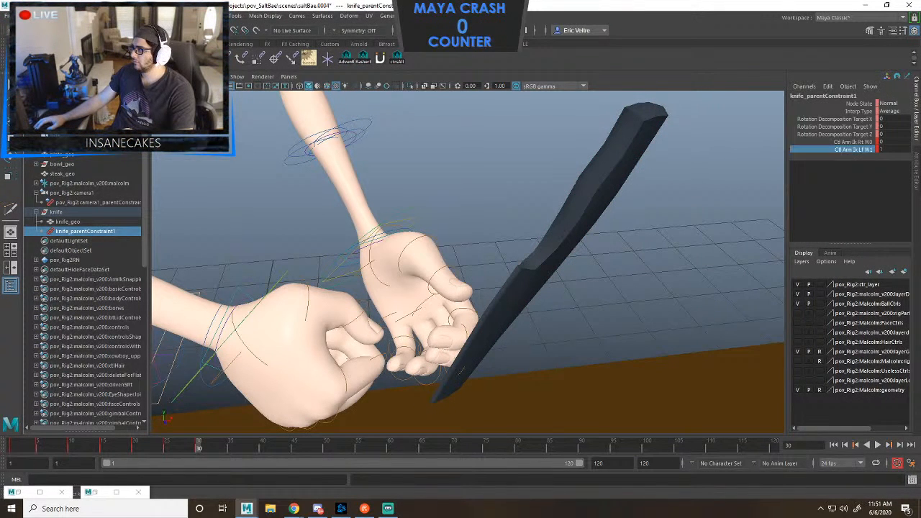
{"action": "right_click", "coordinate": [817, 149]}
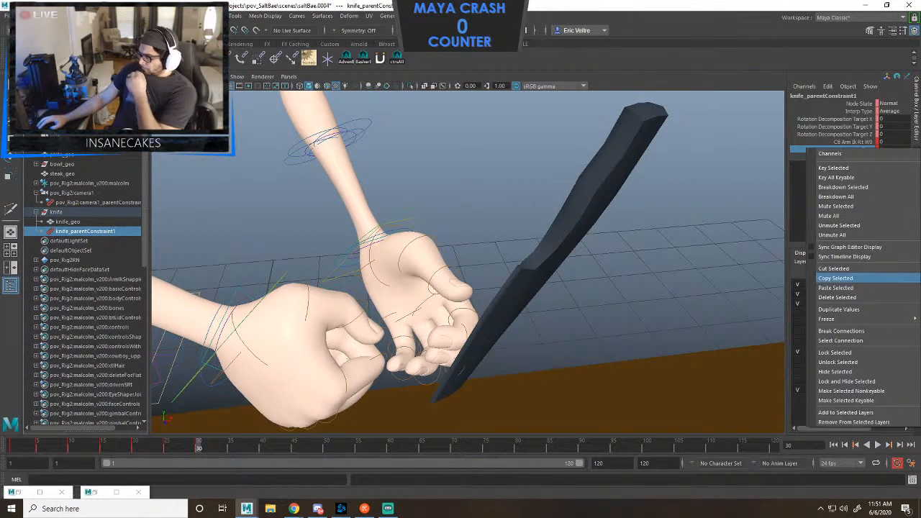
{"action": "left_click", "coordinate": [834, 268]}
{"action": "right_click", "coordinate": [818, 149]}
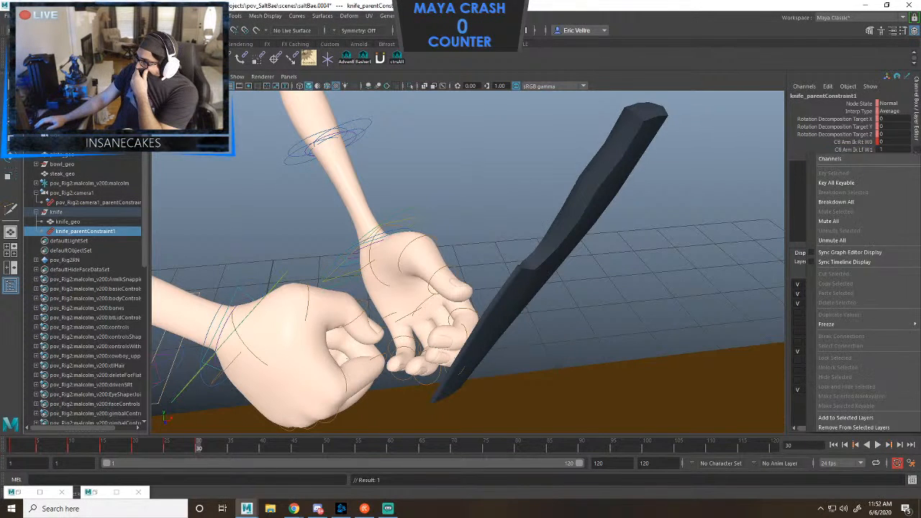
{"action": "left_click", "coordinate": [837, 297]}
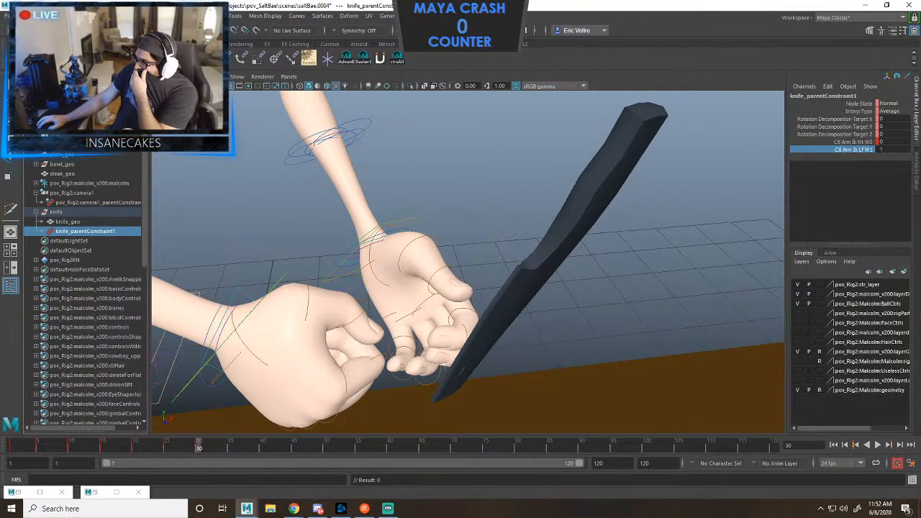
{"action": "right_click", "coordinate": [840, 149]}
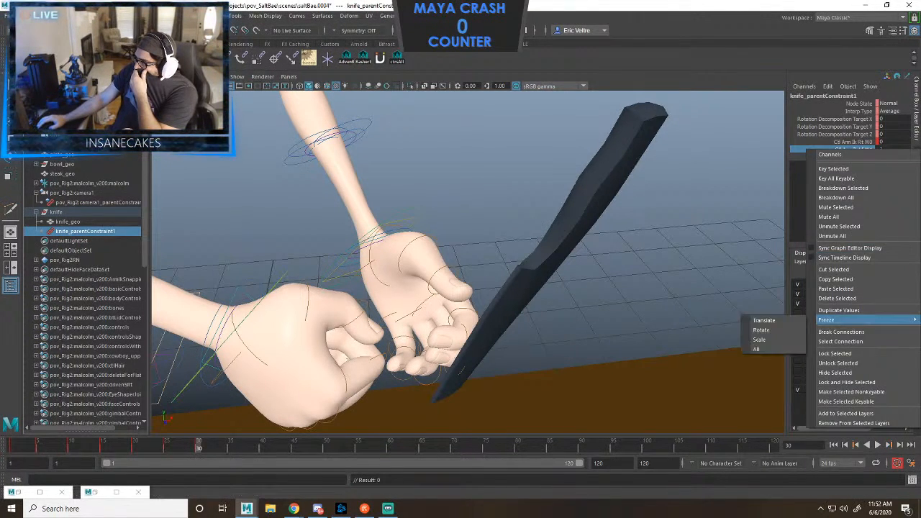
{"action": "left_click", "coordinate": [800, 216]}
{"action": "left_click", "coordinate": [709, 190]}
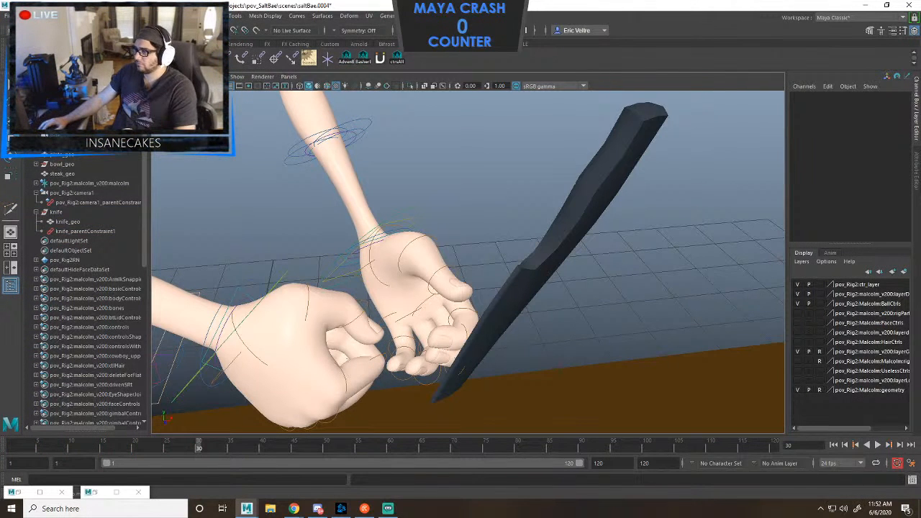
Compare the left arm IK control with the knife, and inspect the knife group's Ctl Arm Ik Lf W1 weight.
{"action": "left_click", "coordinate": [415, 216]}
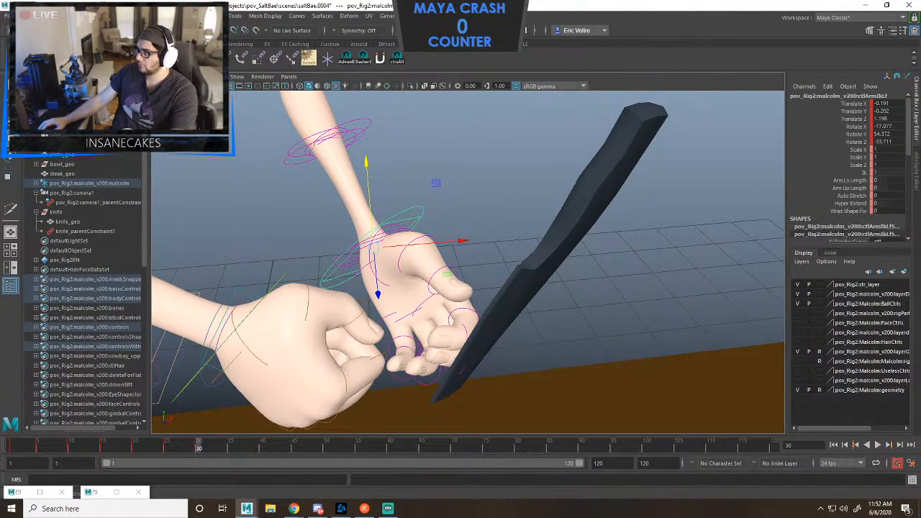
{"action": "left_click", "coordinate": [554, 244]}
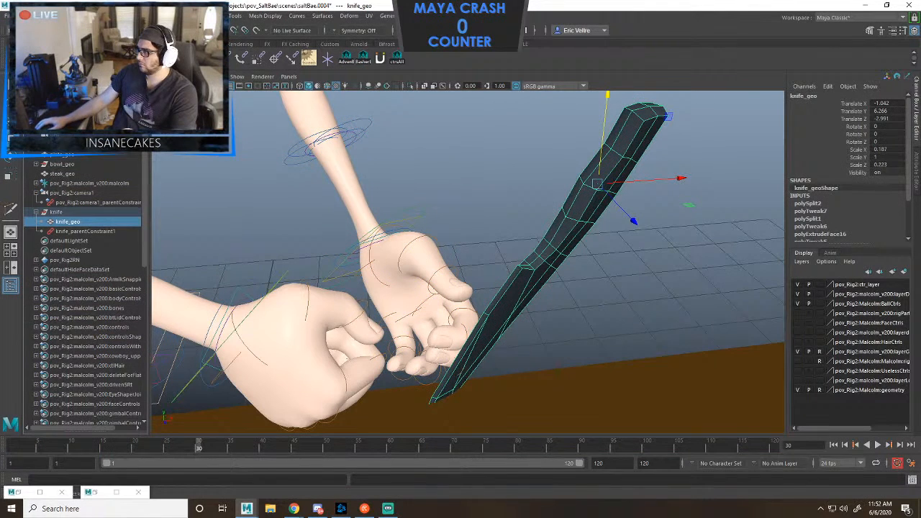
{"action": "key", "text": "Up"}
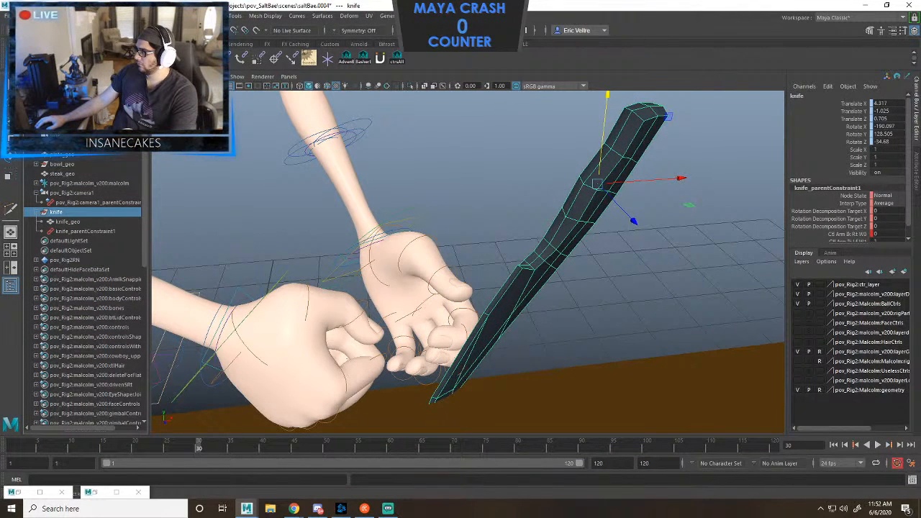
{"action": "scroll", "coordinate": [849, 223], "scroll_direction": "down", "scroll_amount": 1}
{"action": "left_click", "coordinate": [849, 223]}
{"action": "left_click", "coordinate": [849, 231]}
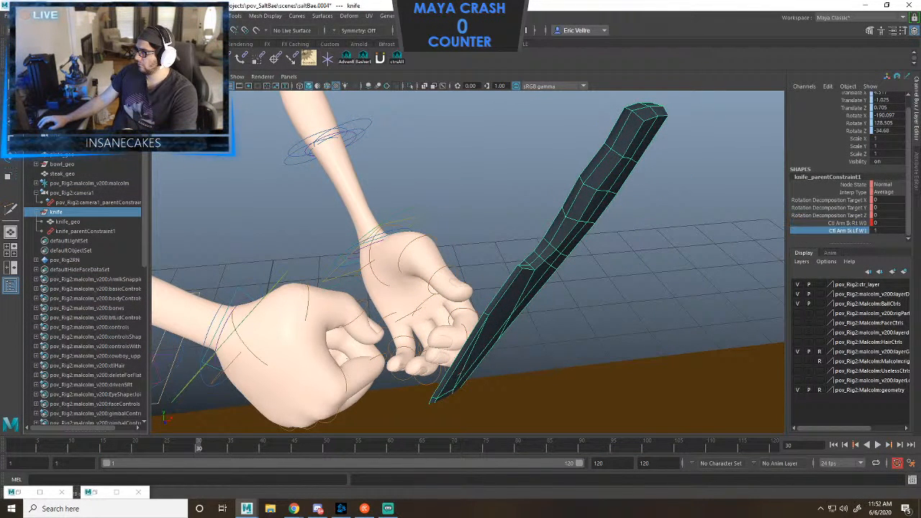
Try rotating the left arm IK control to test whether the knife follows, and undo the rotation.
{"action": "left_click", "coordinate": [380, 256]}
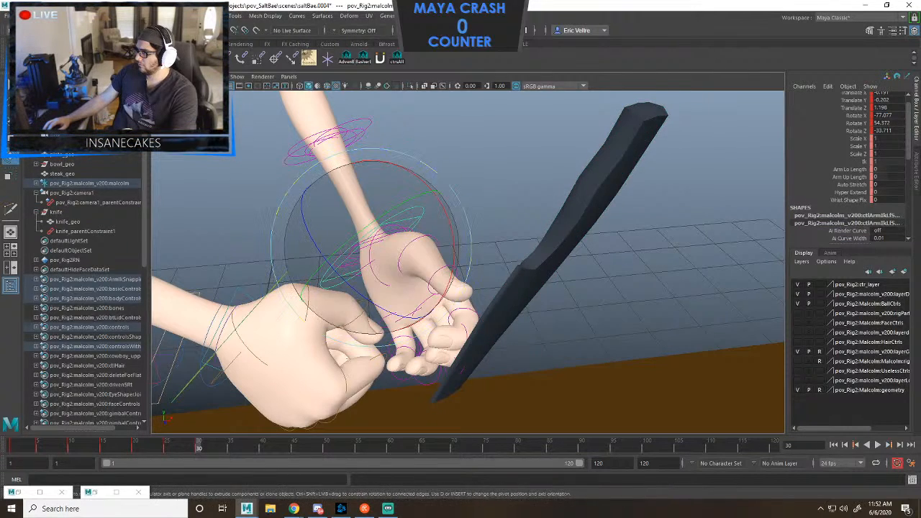
{"action": "key", "text": "e"}
{"action": "key", "text": "ctrl+z"}
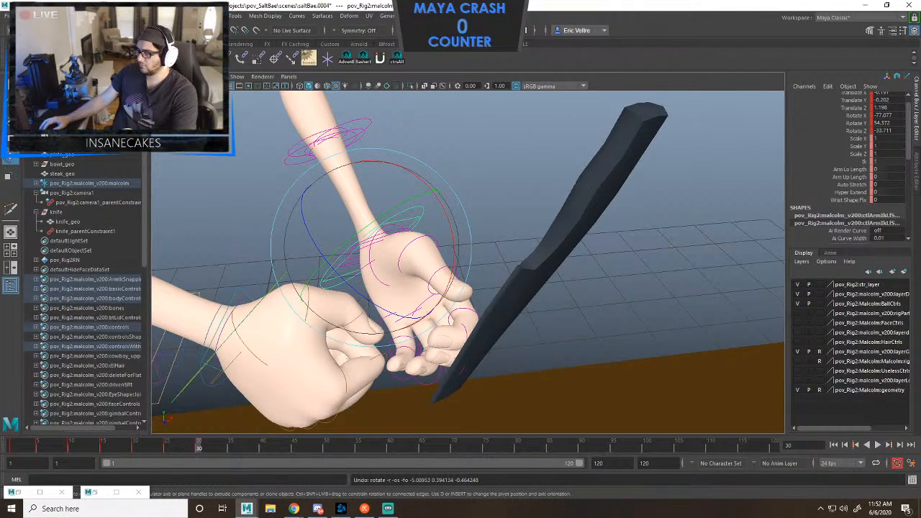
Review the channel commands for Ctl Arm Ik Lf W1 on knife_parentConstraint1, and deselect everything.
{"action": "left_click", "coordinate": [85, 231]}
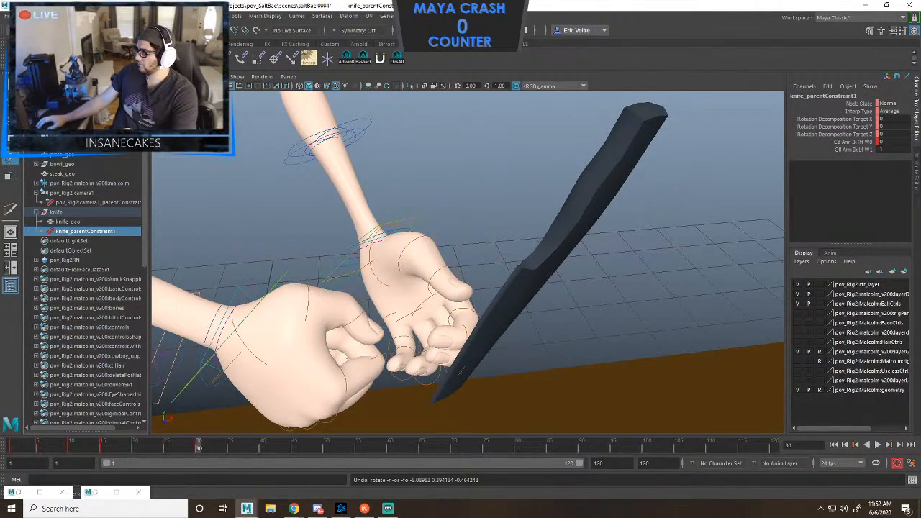
{"action": "left_click", "coordinate": [820, 149]}
{"action": "right_click", "coordinate": [820, 149]}
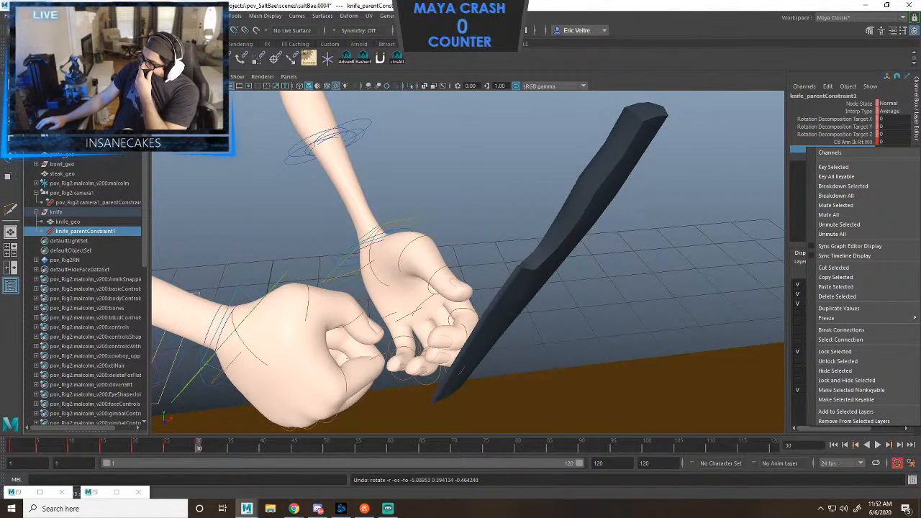
{"action": "key", "text": "Escape"}
{"action": "left_click", "coordinate": [705, 180]}
Rotate and move the knife group at frame 30 so its handle rests in the left palm, at about 3.334, -1.894, 0.384.
{"action": "left_click", "coordinate": [56, 212]}
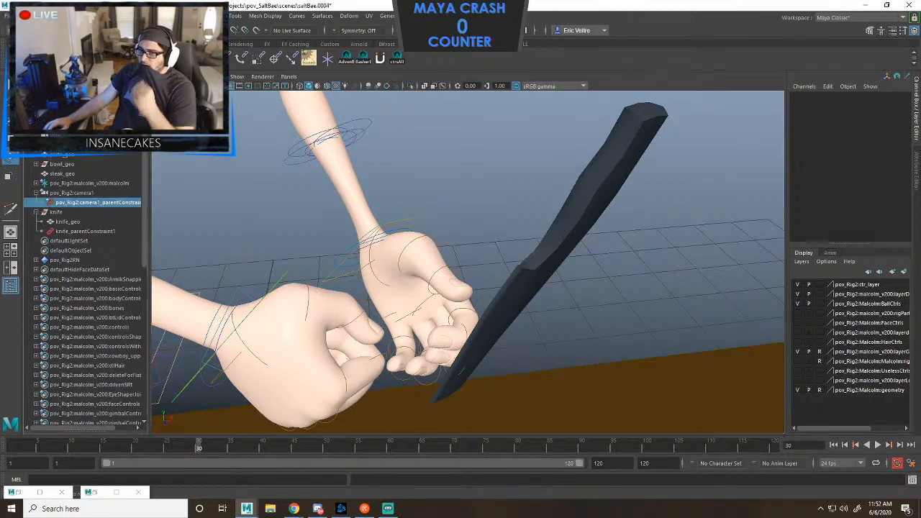
{"action": "left_click_drag", "start_coordinate": [604, 144], "coordinate": [413, 298]}
{"action": "key", "text": "w"}
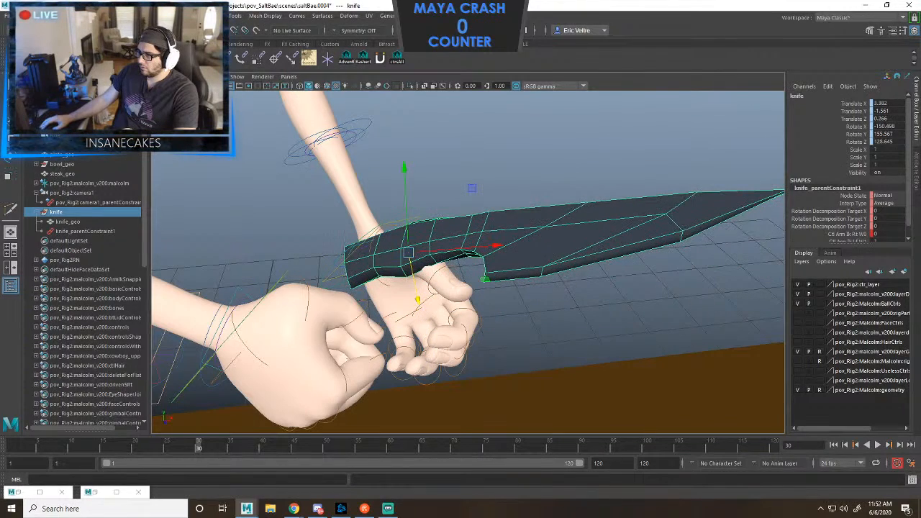
{"action": "left_click_drag", "start_coordinate": [404, 180], "coordinate": [432, 237]}
{"action": "key", "text": "e"}
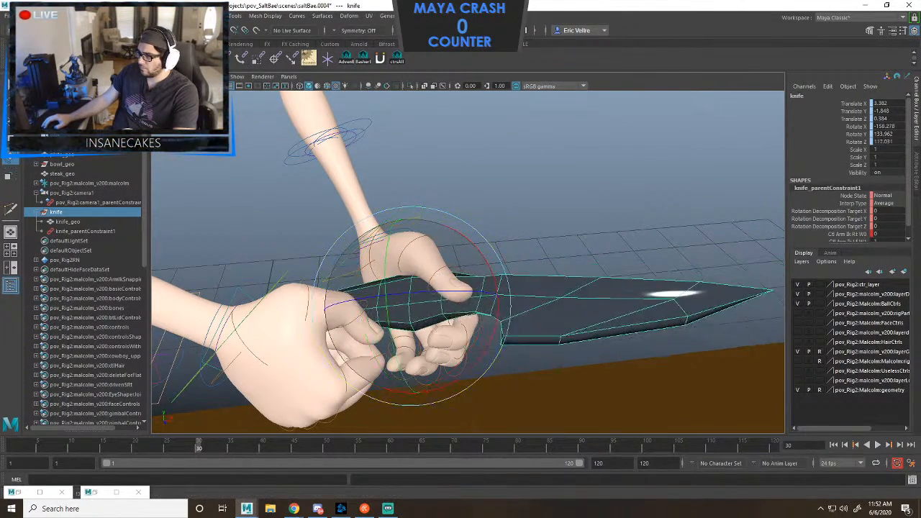
{"action": "key", "text": "w"}
{"action": "left_click_drag", "start_coordinate": [423, 358], "coordinate": [421, 363]}
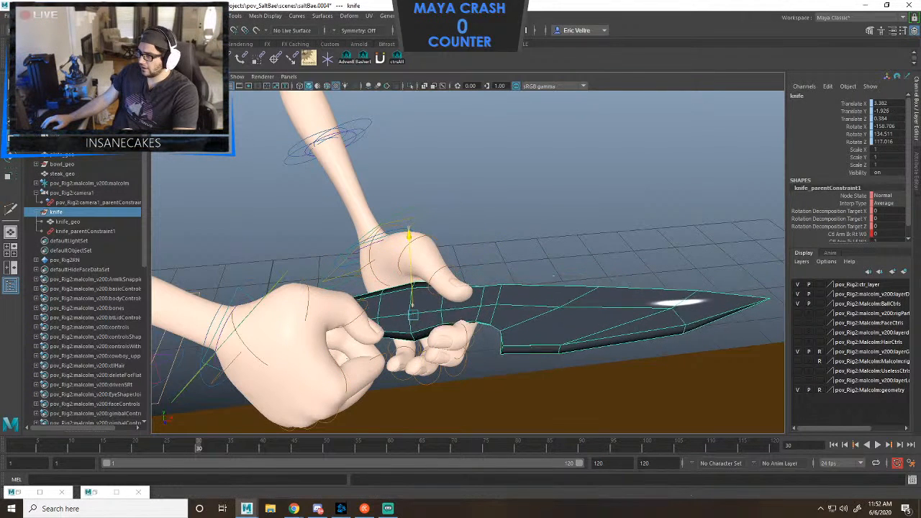
{"action": "left_click_drag", "start_coordinate": [499, 295], "coordinate": [492, 303]}
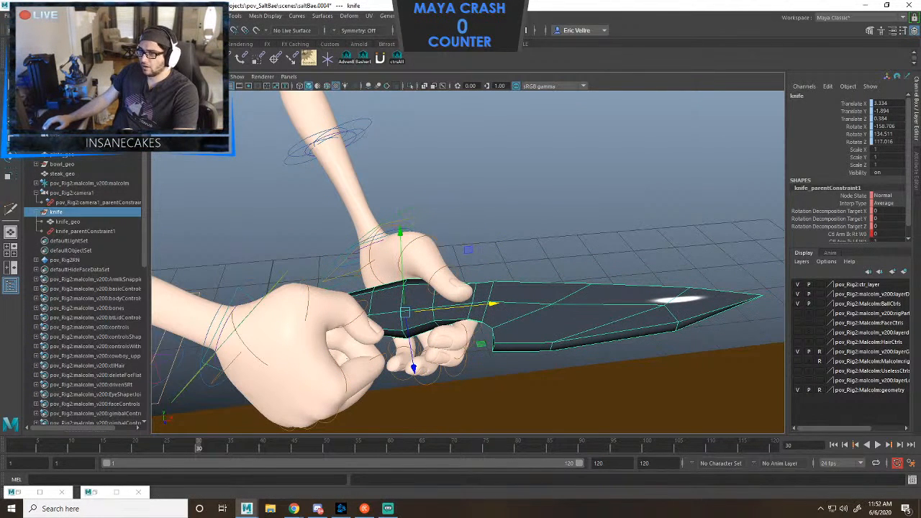
{"action": "left_click", "coordinate": [575, 180]}
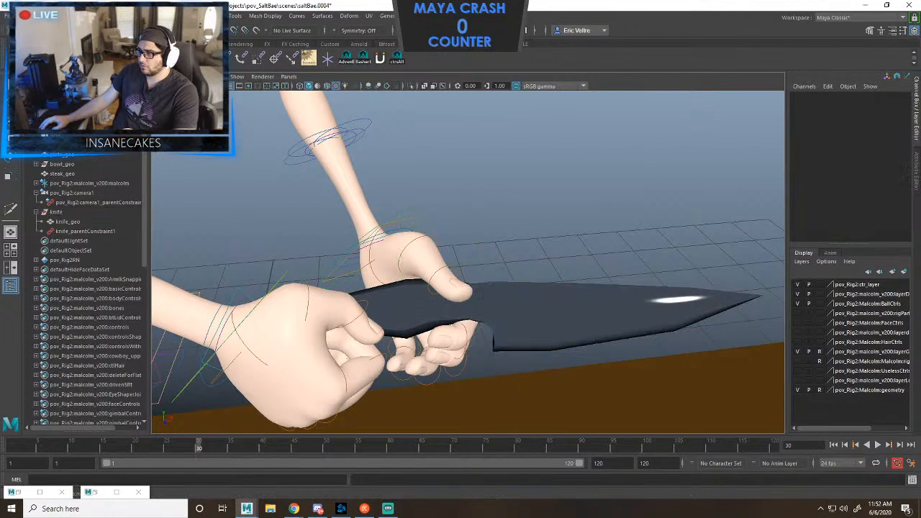
Parent-constrain the knife group to the left arm IK control in its new pose.
{"action": "left_click", "coordinate": [414, 216]}
{"action": "left_click", "coordinate": [55, 212]}
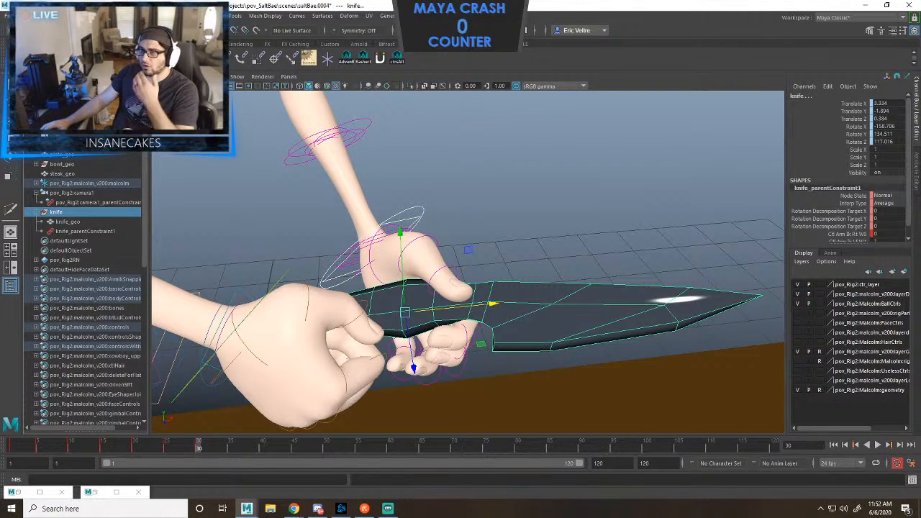
{"action": "key", "text": "F3"}
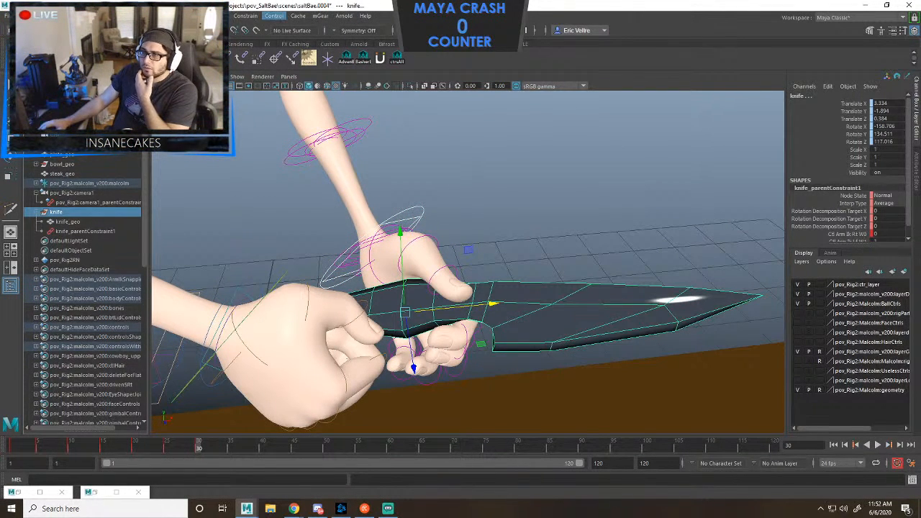
{"action": "left_click", "coordinate": [244, 16]}
{"action": "left_click", "coordinate": [267, 37]}
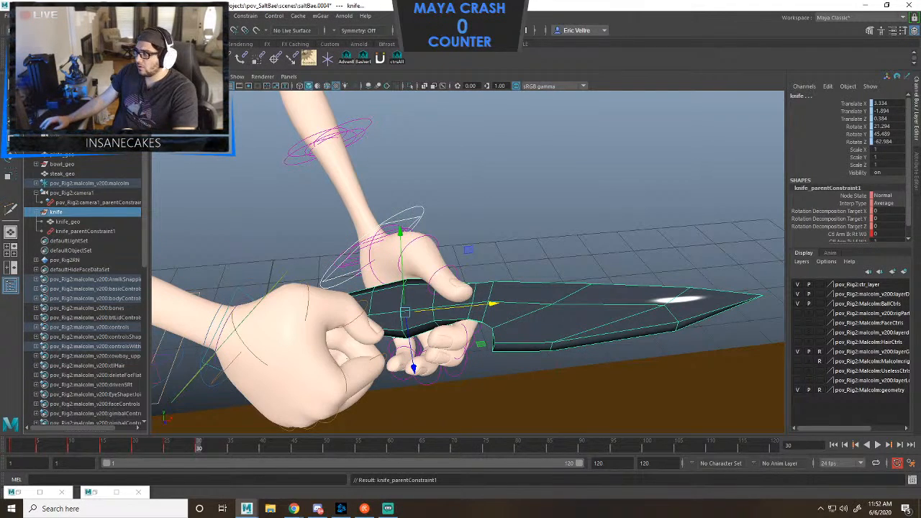
{"action": "left_click", "coordinate": [576, 158]}
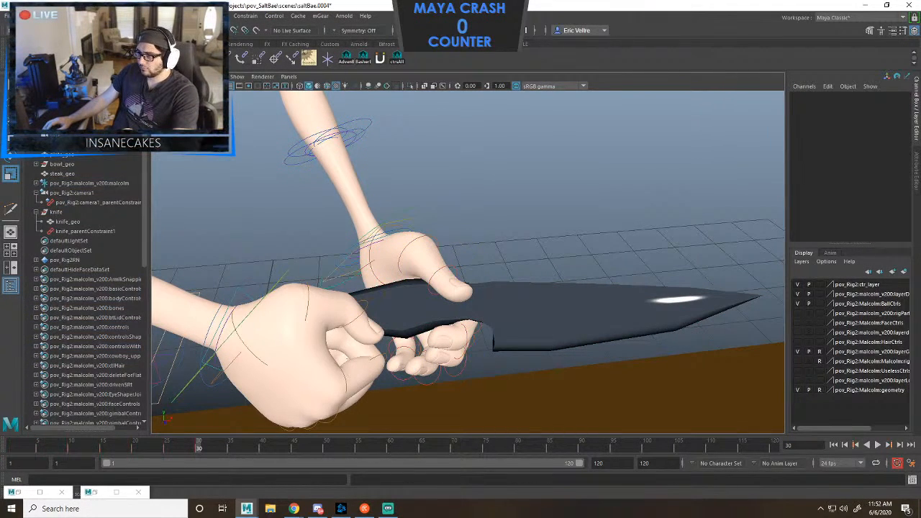
Test the new constraint by rotating the left hand's IK control, and undo that rotation.
{"action": "left_click", "coordinate": [374, 241]}
{"action": "key", "text": "e"}
{"action": "left_click_drag", "start_coordinate": [446, 187], "coordinate": [417, 252]}
{"action": "key", "text": "ctrl+z"}
Key knife_parentConstraint1's Ctl Arm Ik Lf W1 weight at 1 on frame 30, and set it to 0 on frame 25.
{"action": "left_click", "coordinate": [85, 231]}
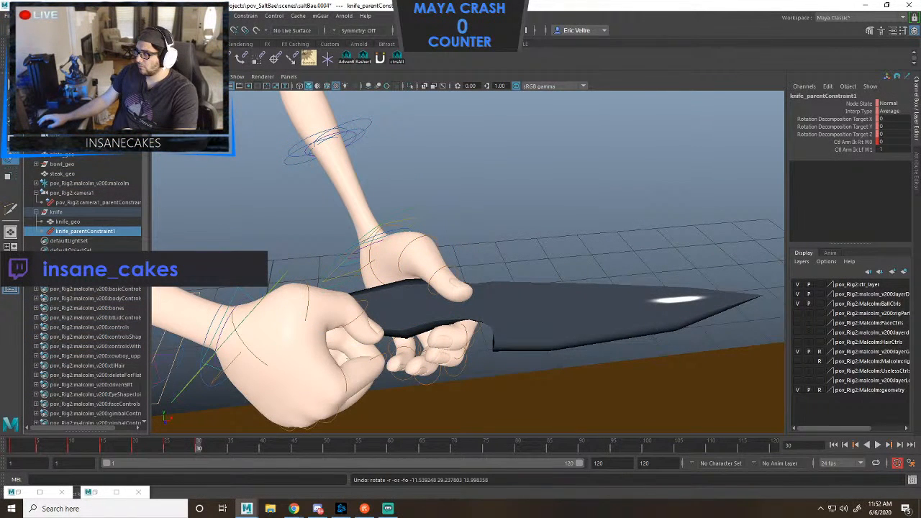
{"action": "left_click", "coordinate": [853, 148]}
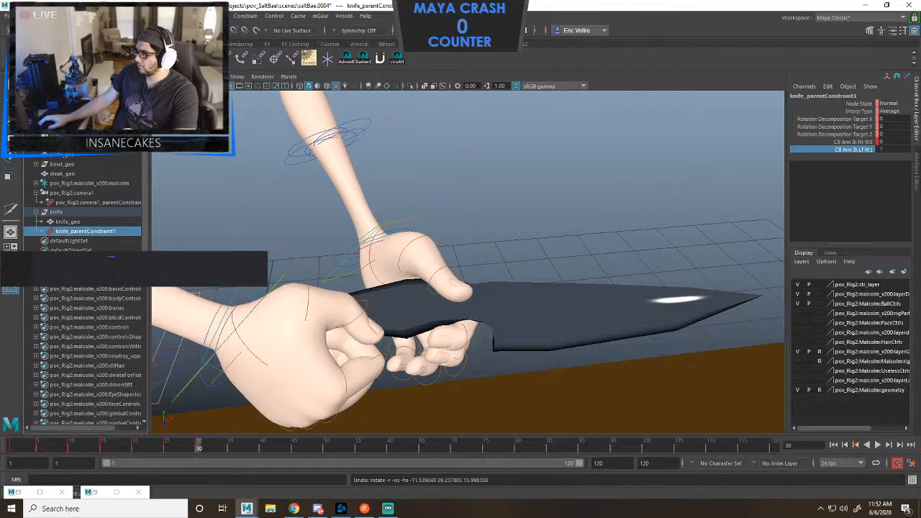
{"action": "right_click", "coordinate": [853, 149]}
{"action": "left_click", "coordinate": [835, 167]}
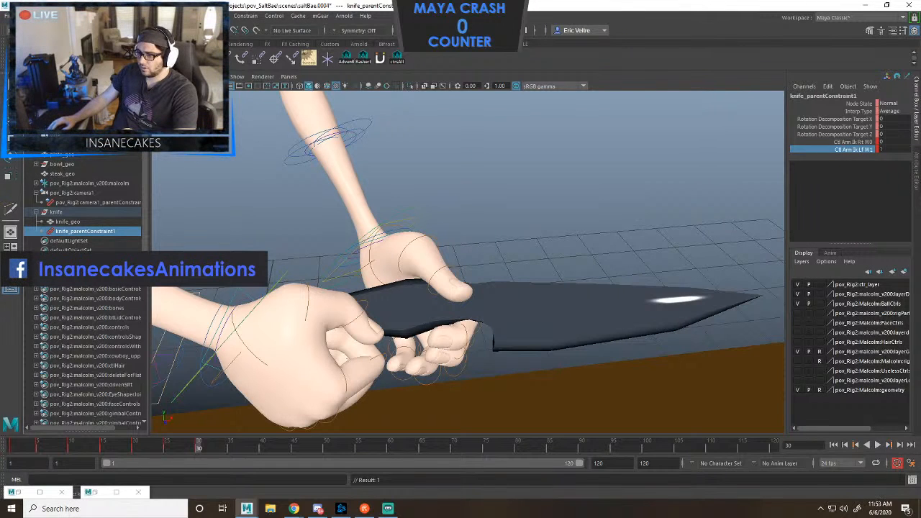
{"action": "type", "text": "0"}
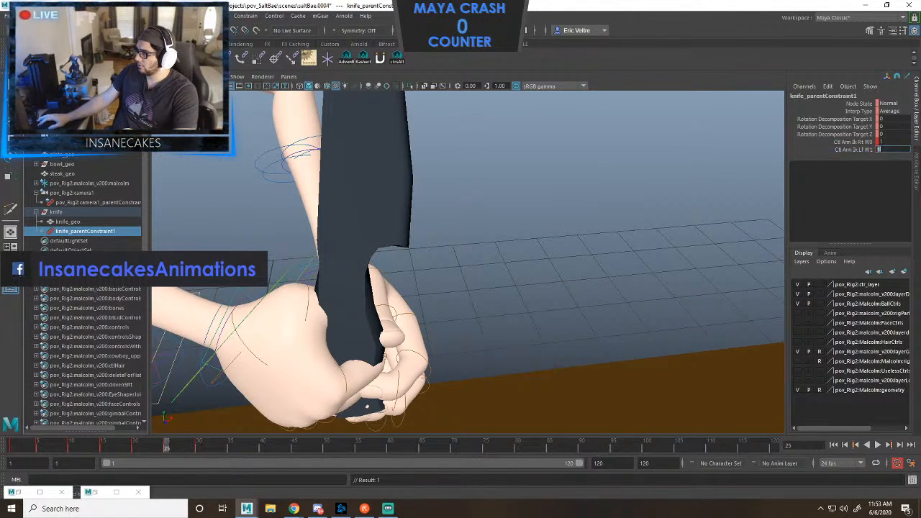
{"action": "key", "text": "Return"}
Play back the knife hand-off, and scrub between frames 25 and 30 with the knife group selected.
{"action": "key", "text": "alt+v"}
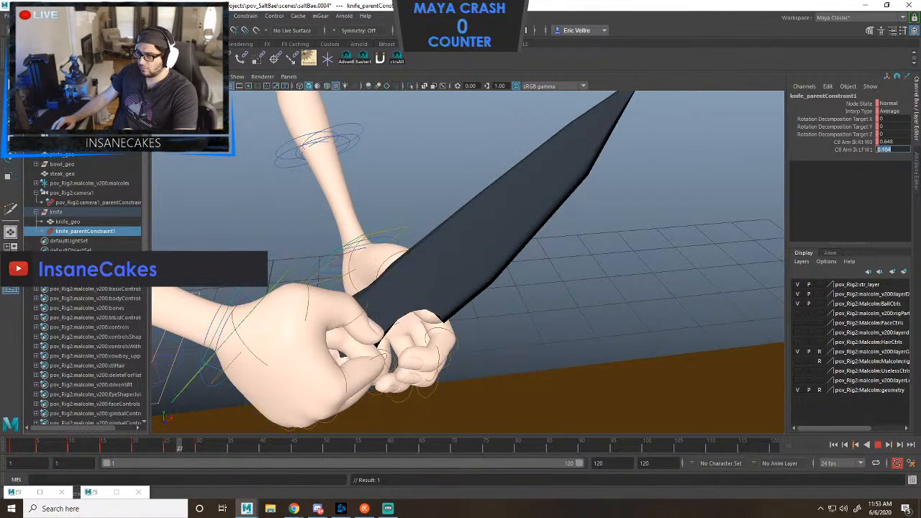
{"action": "key", "text": "alt+v"}
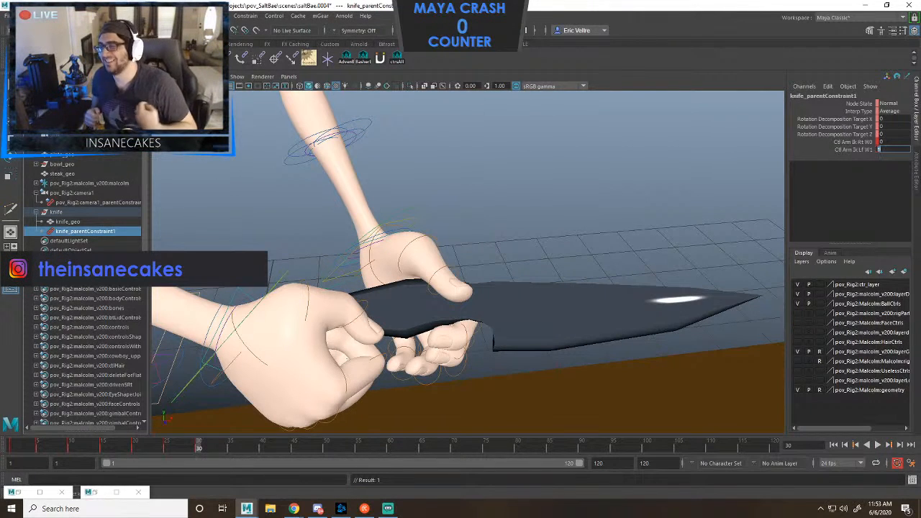
{"action": "key", "text": "alt+v"}
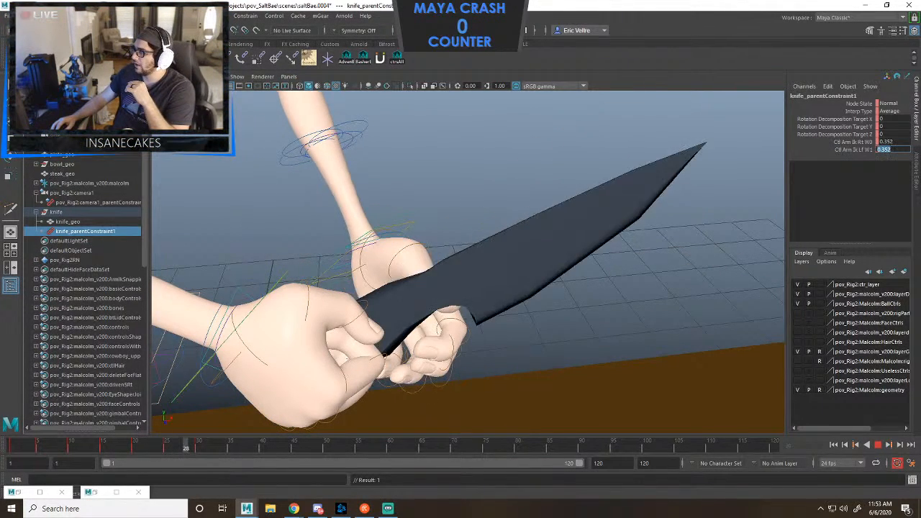
{"action": "type", "text": "1"}
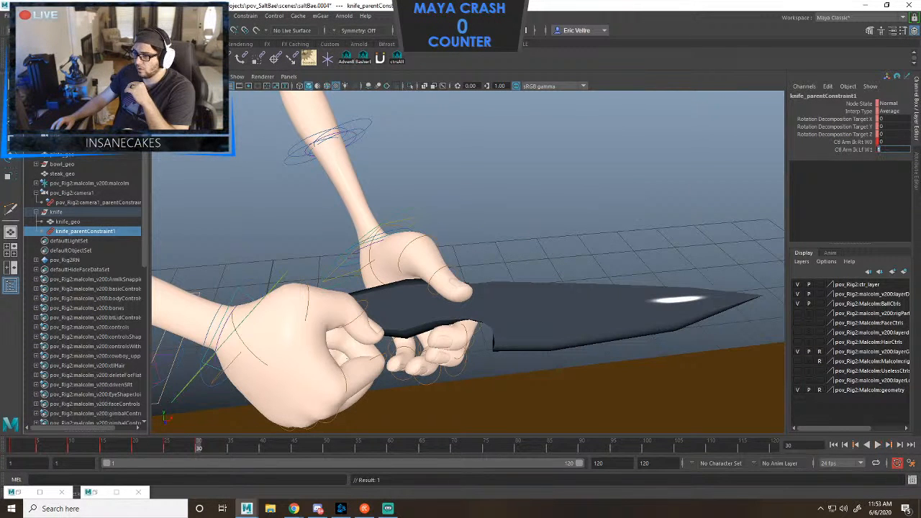
{"action": "left_click", "coordinate": [612, 173]}
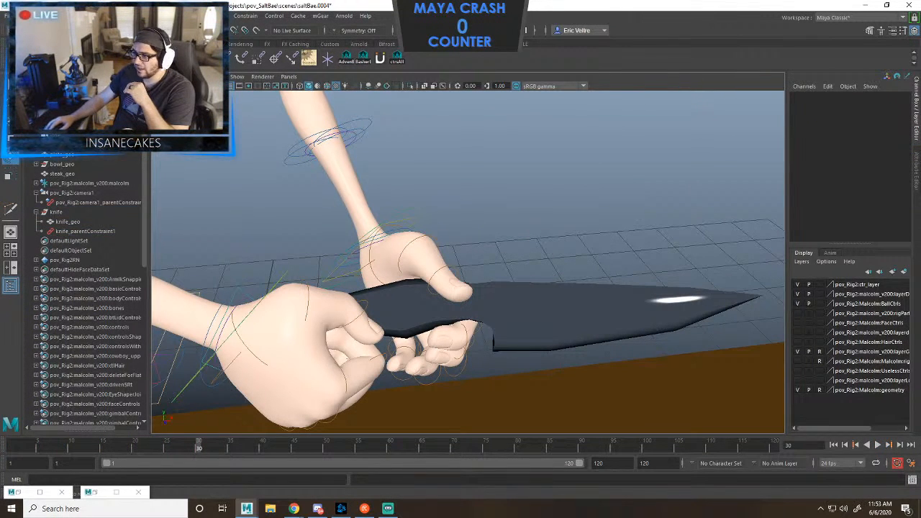
{"action": "left_click", "coordinate": [56, 212]}
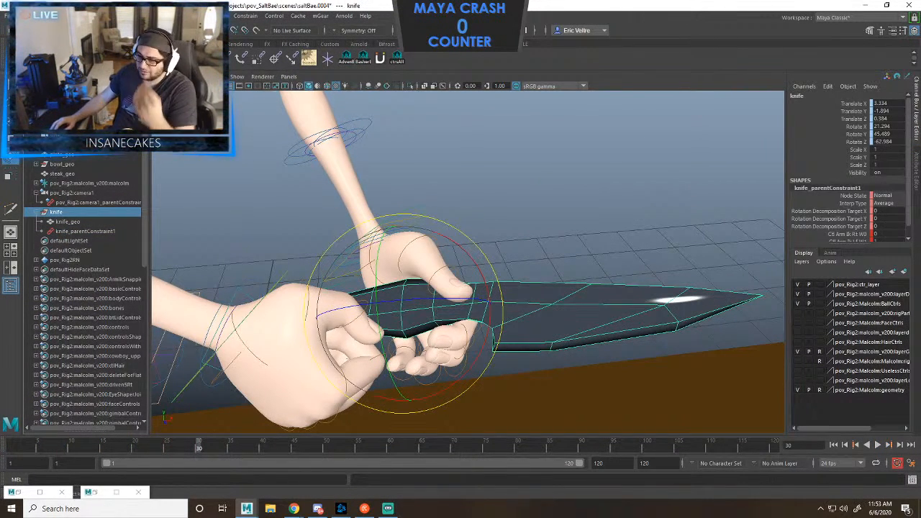
{"action": "left_click_drag", "start_coordinate": [165, 445], "coordinate": [199, 444]}
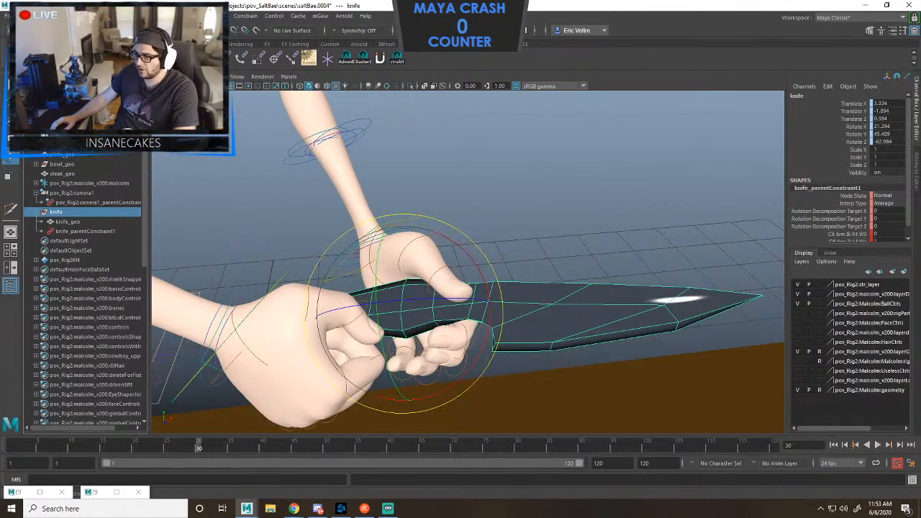
Lower the left arm's pole vector control to a Translate Y of about -2.023 at frame 30, and check the elbow's pose.
{"action": "scroll", "coordinate": [432, 252], "scroll_direction": "down", "scroll_amount": 3}
{"action": "left_click_drag", "start_coordinate": [432, 252], "coordinate": [547, 291], "text": "alt"}
{"action": "scroll", "coordinate": [556, 296], "scroll_direction": "down", "scroll_amount": 5}
{"action": "left_click", "coordinate": [360, 285]}
{"action": "key", "text": "w"}
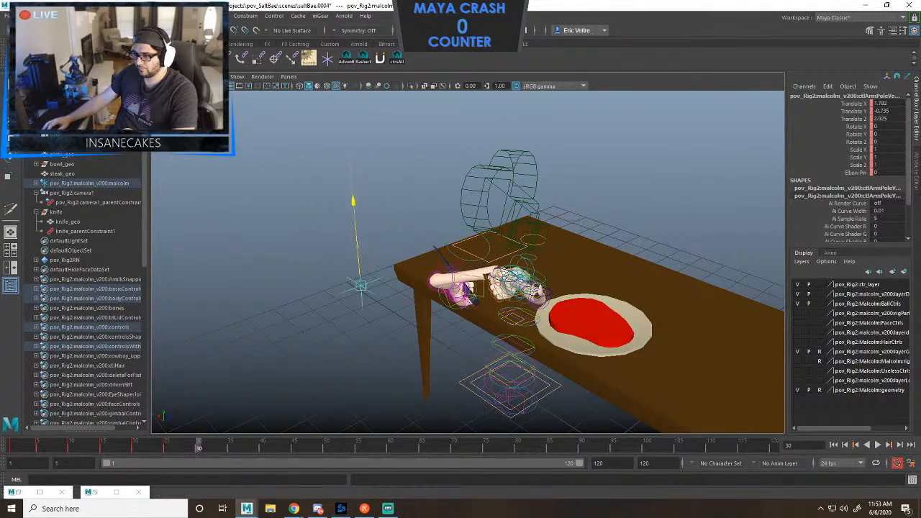
{"action": "left_click_drag", "start_coordinate": [353, 245], "coordinate": [354, 295]}
{"action": "left_click_drag", "start_coordinate": [431, 251], "coordinate": [385, 256], "text": "alt"}
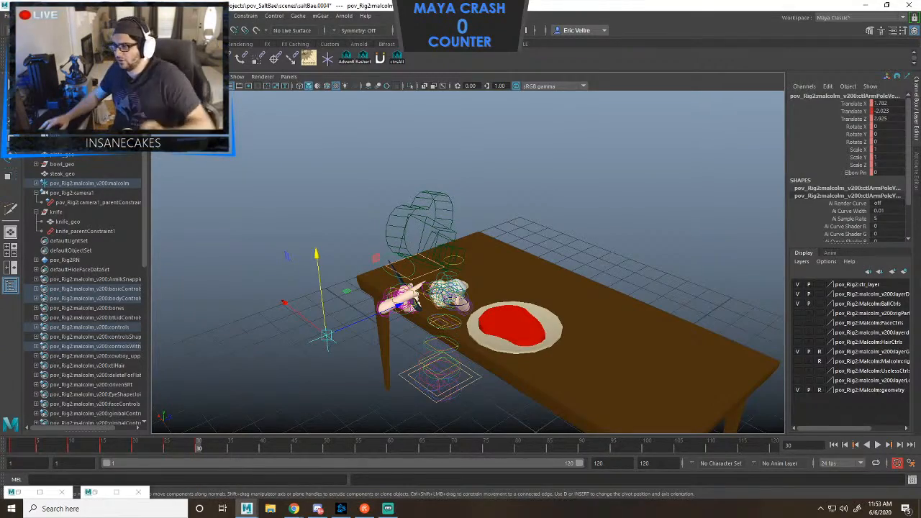
{"action": "scroll", "coordinate": [468, 259], "scroll_direction": "up", "scroll_amount": 5}
{"action": "right_click_drag", "start_coordinate": [460, 266], "coordinate": [503, 268], "text": "alt"}
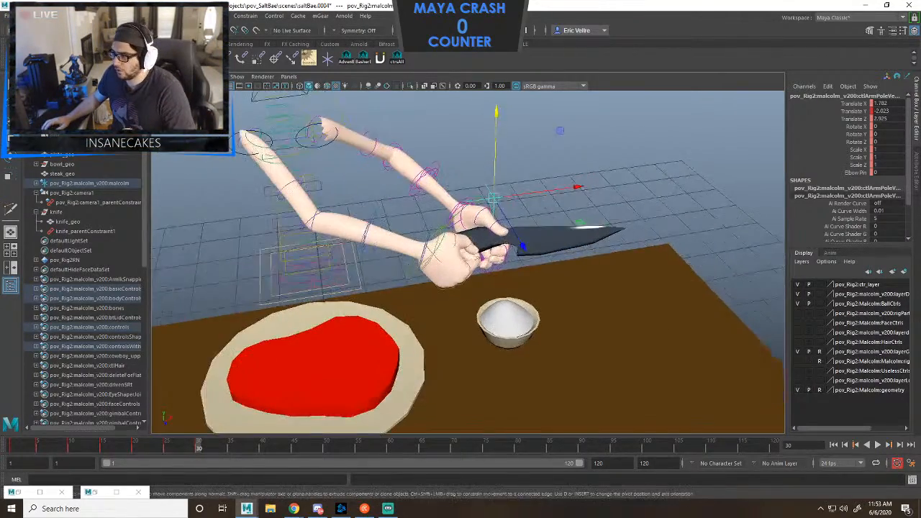
{"action": "left_click_drag", "start_coordinate": [503, 268], "coordinate": [508, 253], "text": "alt"}
Select the right arm IK control and scrub frames 26 to 30 in the first-person camera view.
{"action": "left_click", "coordinate": [415, 255]}
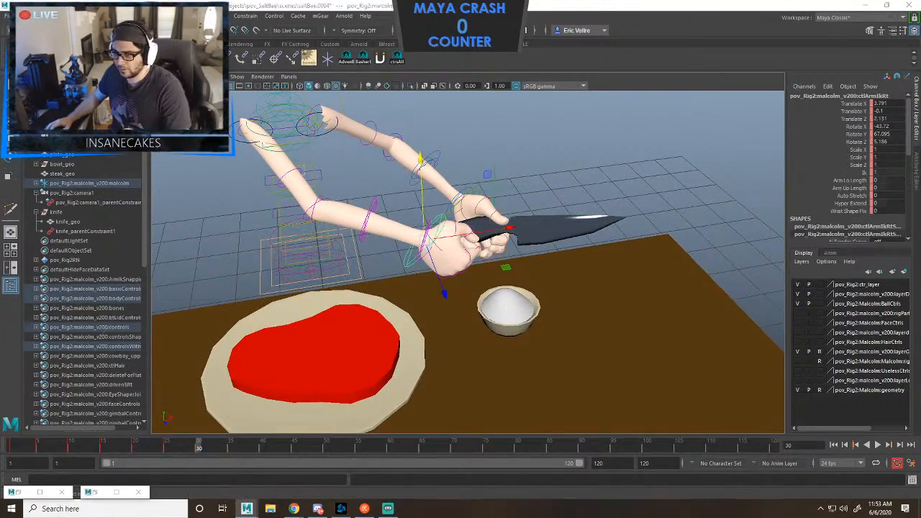
{"action": "key", "text": "space"}
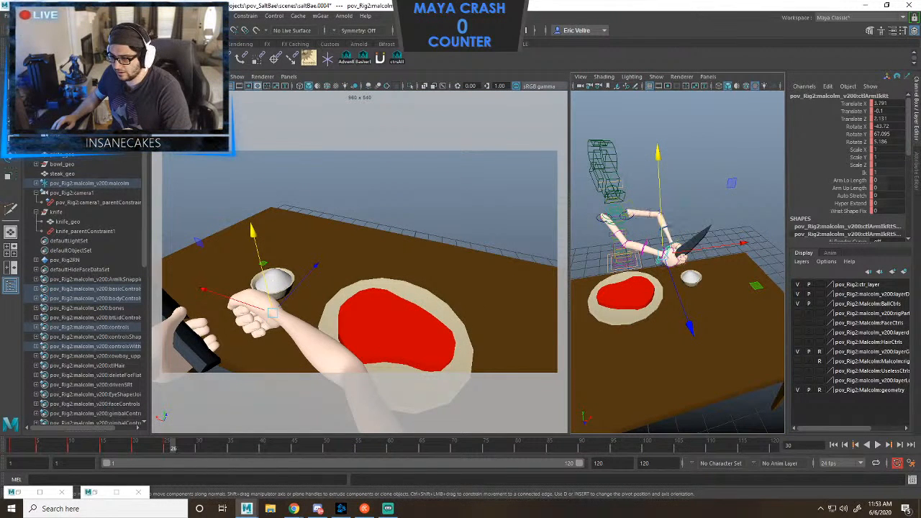
{"action": "left_click_drag", "start_coordinate": [173, 446], "coordinate": [199, 446]}
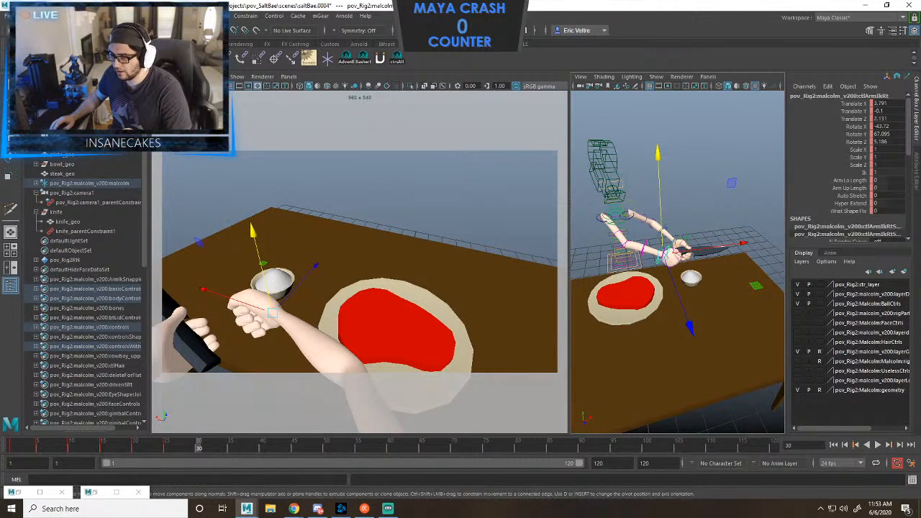
Rotate the head control at frame 30 to about X 55.292, Y 85.74, Z 27.317, turning the first-person view toward the left hand.
{"action": "middle_click_drag", "start_coordinate": [669, 273], "coordinate": [723, 319], "text": "alt"}
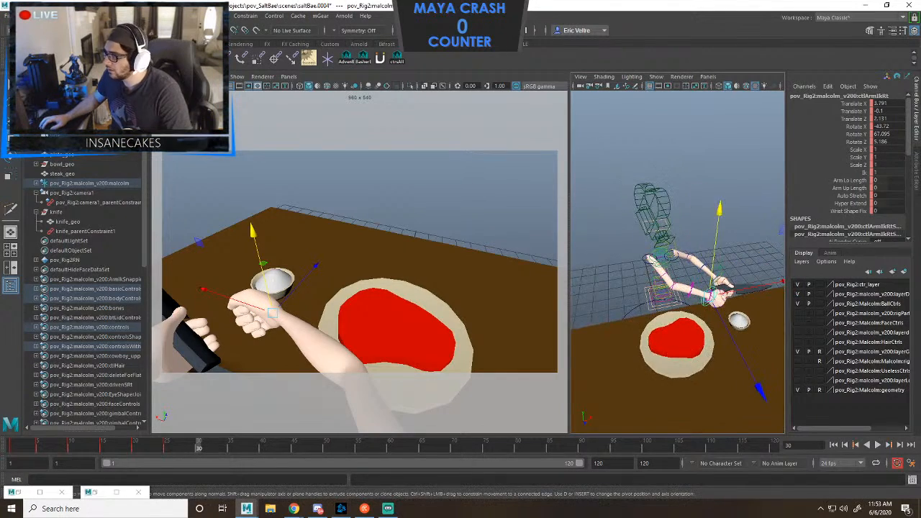
{"action": "right_click_drag", "start_coordinate": [722, 320], "coordinate": [755, 324], "text": "alt"}
{"action": "left_click", "coordinate": [637, 173]}
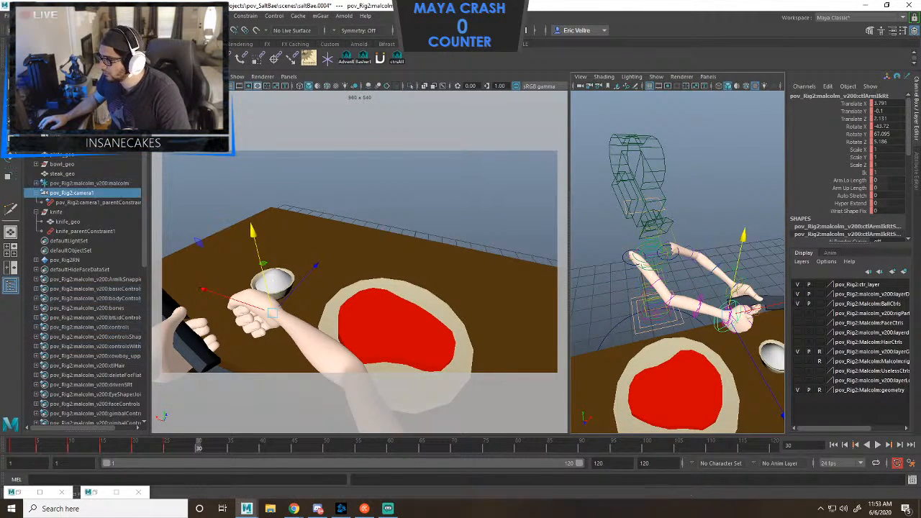
{"action": "left_click", "coordinate": [709, 166]}
{"action": "left_click_drag", "start_coordinate": [709, 215], "coordinate": [676, 223], "text": "alt"}
{"action": "right_click_drag", "start_coordinate": [676, 223], "coordinate": [727, 238], "text": "alt"}
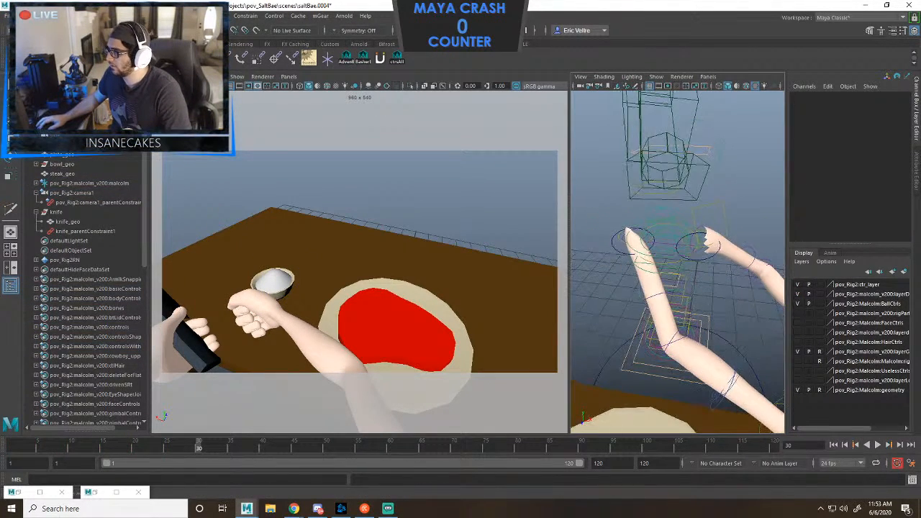
{"action": "left_click", "coordinate": [689, 160]}
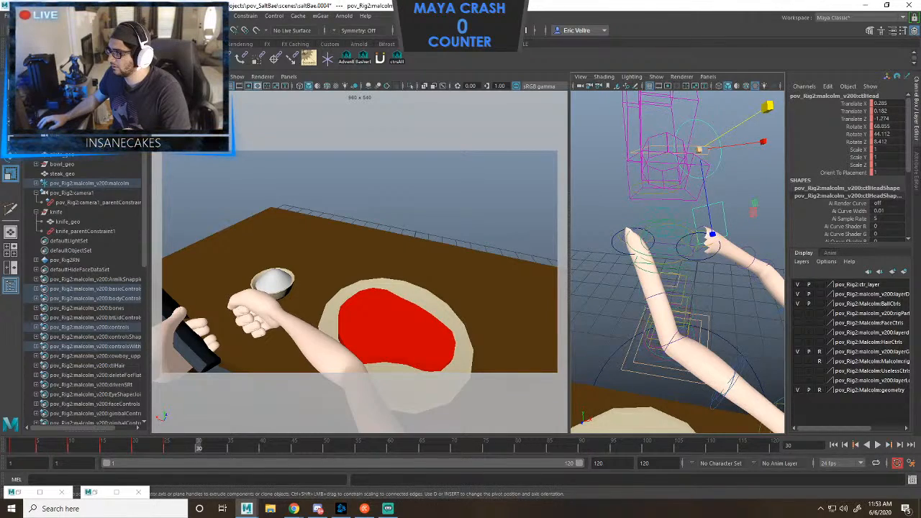
{"action": "key", "text": "e"}
{"action": "left_click_drag", "start_coordinate": [636, 210], "coordinate": [684, 238]}
{"action": "key", "text": "ctrl+z"}
{"action": "right_click_drag", "start_coordinate": [684, 239], "coordinate": [648, 248], "text": "alt"}
{"action": "left_click_drag", "start_coordinate": [648, 248], "coordinate": [699, 230], "text": "alt"}
{"action": "left_click_drag", "start_coordinate": [773, 219], "coordinate": [666, 195]}
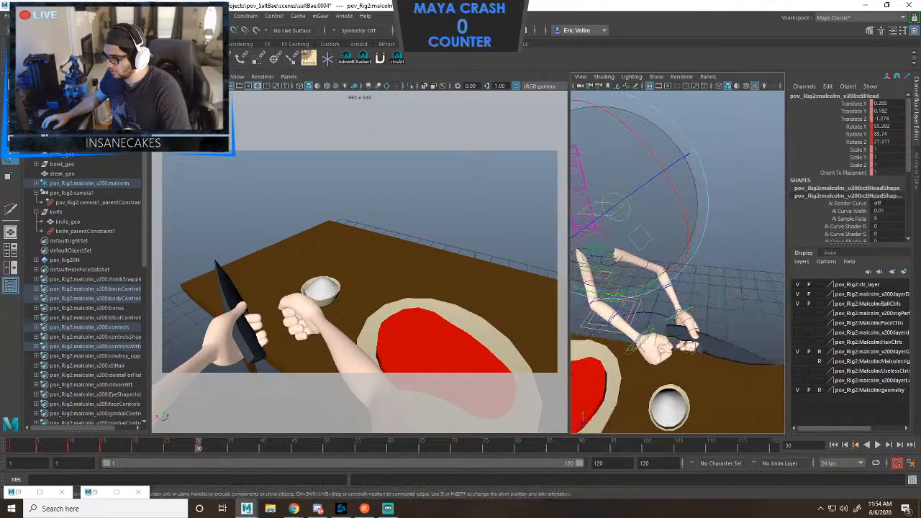
Pull the left arm IK control back so the knife hand sits at the edge of the first-person camera frame.
{"action": "left_click", "coordinate": [685, 313]}
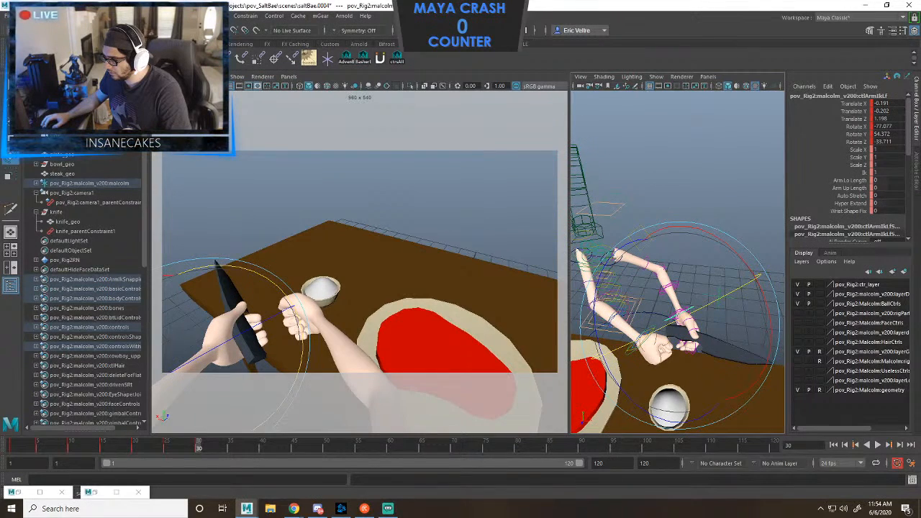
{"action": "key", "text": "w"}
{"action": "left_click_drag", "start_coordinate": [690, 360], "coordinate": [658, 367], "text": "alt"}
{"action": "left_click_drag", "start_coordinate": [630, 410], "coordinate": [646, 386]}
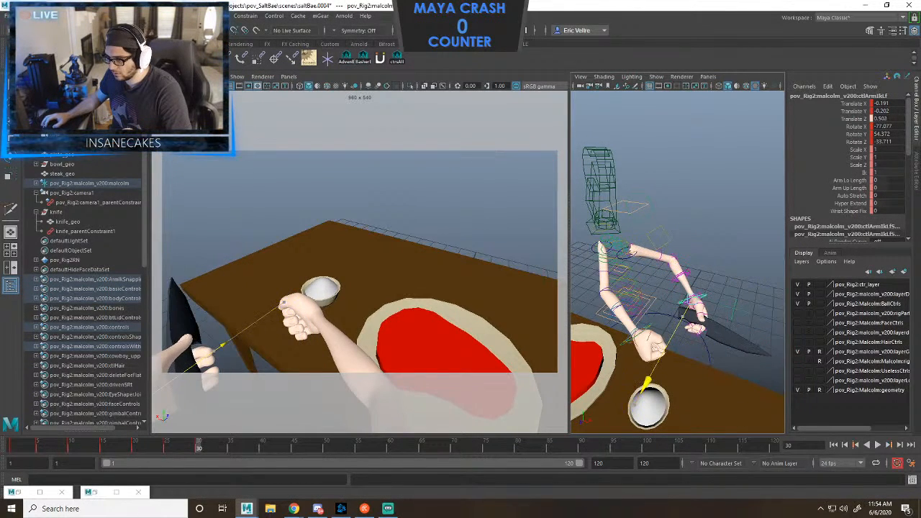
{"action": "left_click_drag", "start_coordinate": [694, 298], "coordinate": [696, 294]}
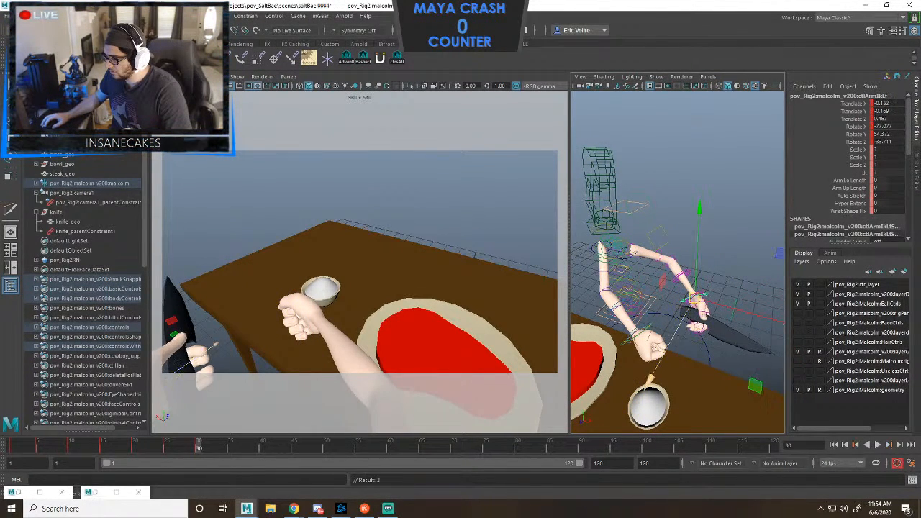
{"action": "left_click_drag", "start_coordinate": [649, 375], "coordinate": [557, 341]}
Reposition the left arm's pole vector control at frame 30 to adjust the elbow direction.
{"action": "left_click", "coordinate": [663, 343]}
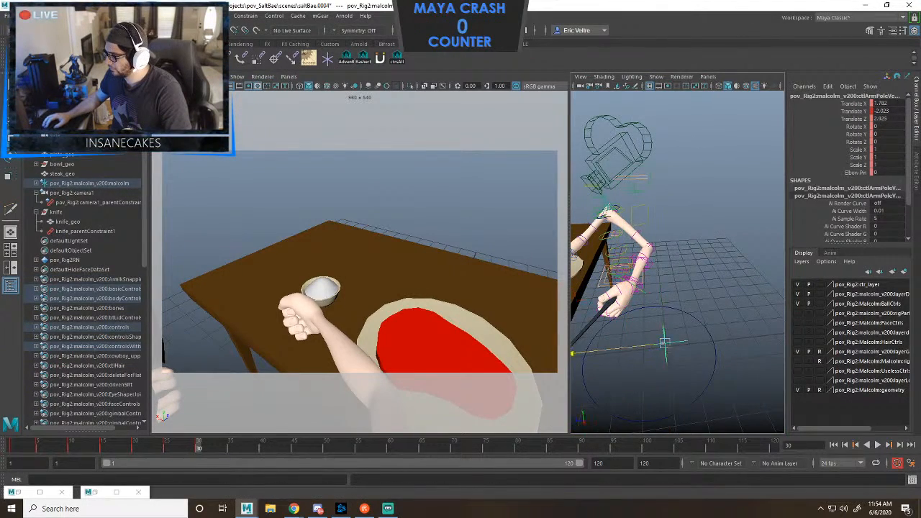
{"action": "scroll", "coordinate": [691, 338], "scroll_direction": "down", "scroll_amount": 5}
{"action": "left_click_drag", "start_coordinate": [712, 337], "coordinate": [748, 349]}
{"action": "scroll", "coordinate": [690, 316], "scroll_direction": "up", "scroll_amount": 6}
{"action": "left_click_drag", "start_coordinate": [662, 324], "coordinate": [741, 321], "text": "alt"}
Rotate the right arm IK control to about X -146.402, Y -32.98, Z -42.464 to turn the fist over.
{"action": "left_click", "coordinate": [728, 290]}
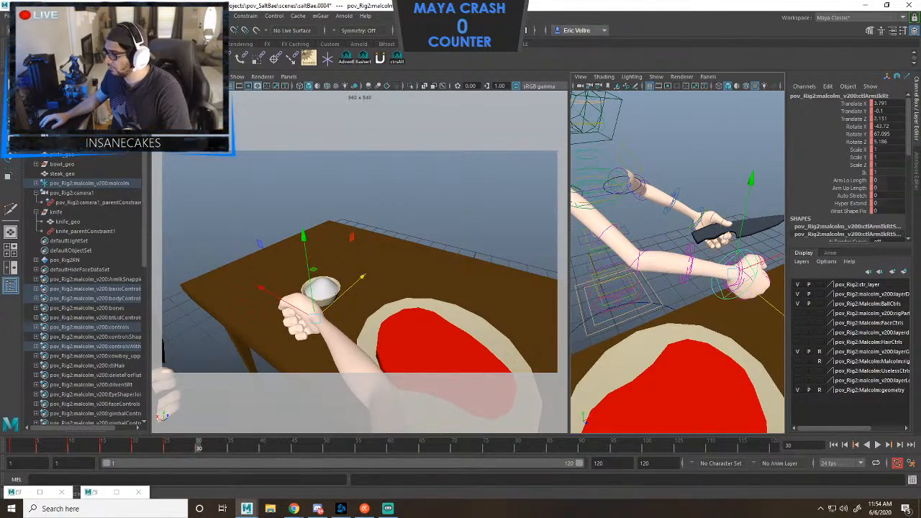
{"action": "left_click_drag", "start_coordinate": [669, 309], "coordinate": [748, 314], "text": "alt"}
{"action": "key", "text": "e"}
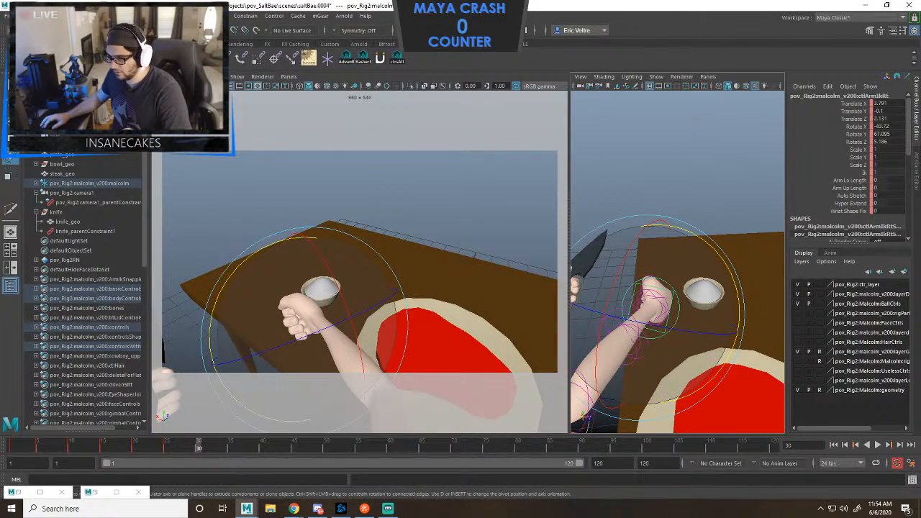
{"action": "left_click_drag", "start_coordinate": [676, 287], "coordinate": [640, 302]}
{"action": "key", "text": "w"}
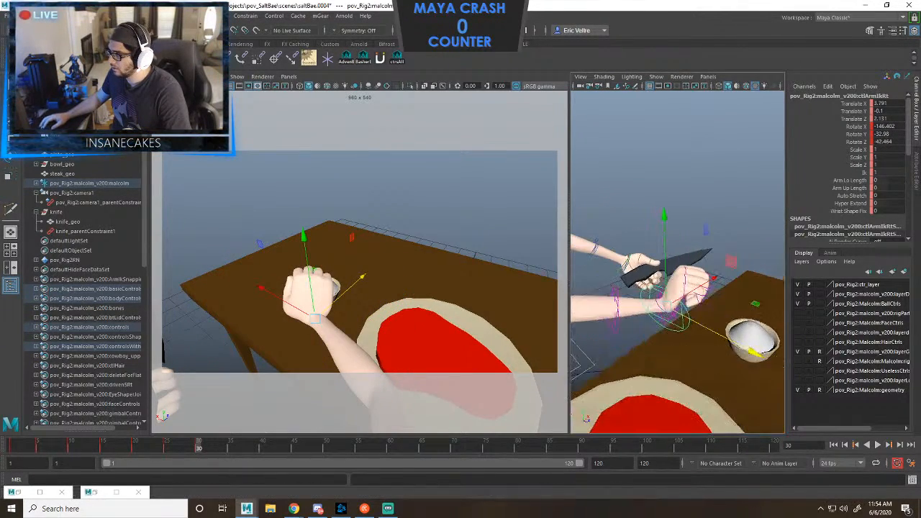
{"action": "left_click", "coordinate": [659, 272]}
{"action": "key", "text": "ctrl+z"}
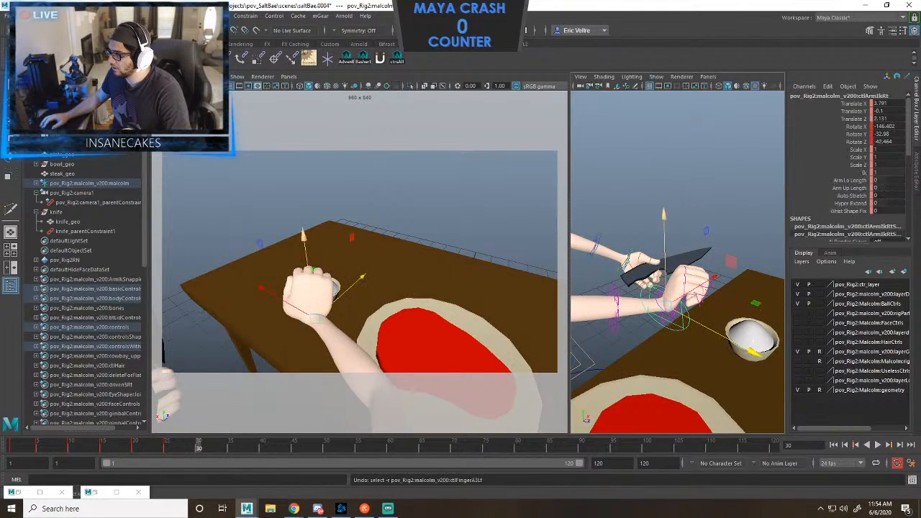
Raise the right arm IK control above the table to about Translate X 3.216, Y 0.708, Z 2.59, and tilt the wrist.
{"action": "left_click_drag", "start_coordinate": [664, 209], "coordinate": [717, 166]}
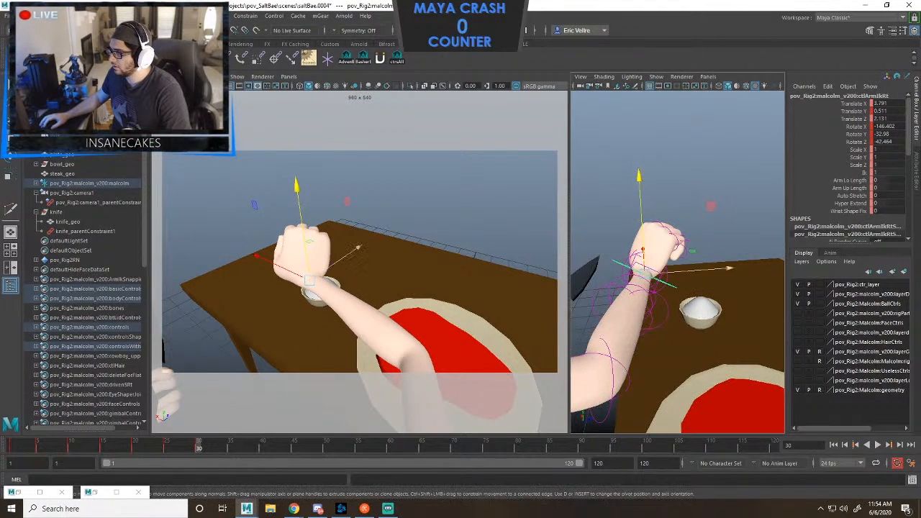
{"action": "left_click_drag", "start_coordinate": [735, 267], "coordinate": [768, 262]}
{"action": "left_click_drag", "start_coordinate": [709, 288], "coordinate": [745, 272], "text": "alt"}
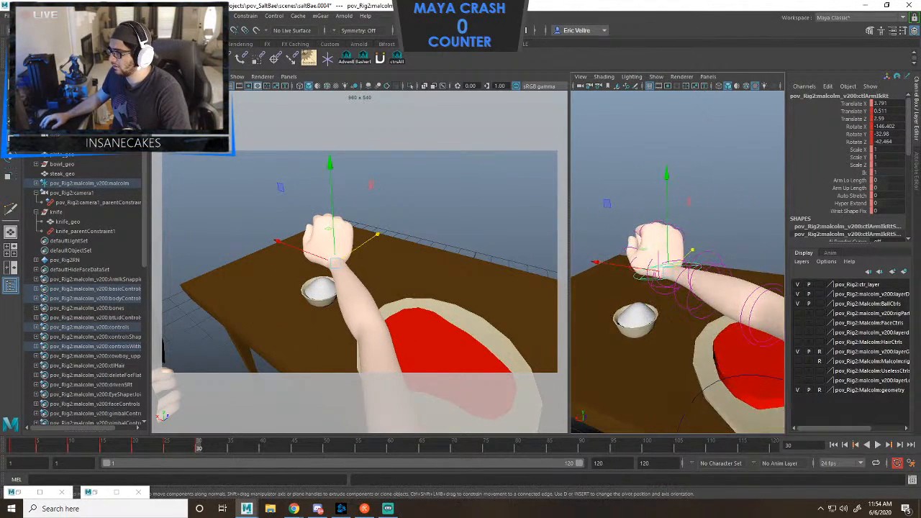
{"action": "left_click_drag", "start_coordinate": [599, 262], "coordinate": [627, 267]}
{"action": "left_click_drag", "start_coordinate": [707, 193], "coordinate": [707, 183]}
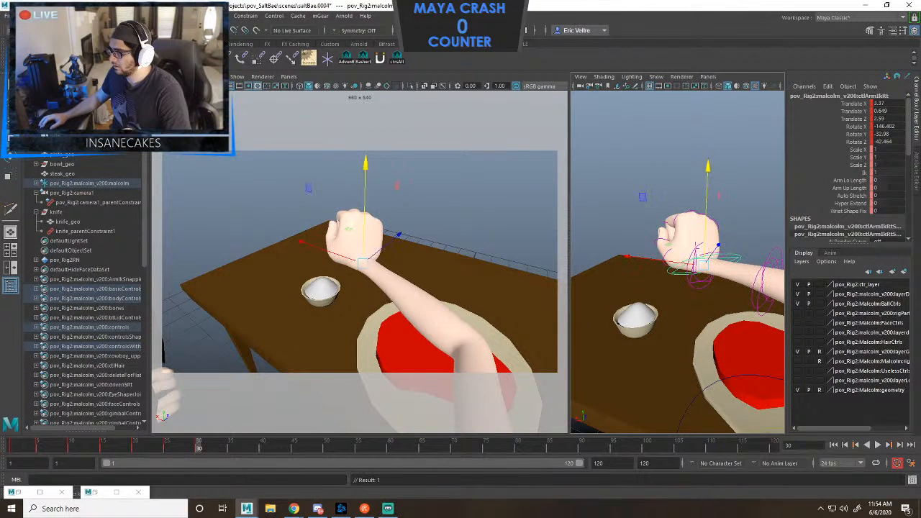
{"action": "mouse_move", "coordinate": [628, 256]}
{"action": "left_mouse_down"}
{"action": "mouse_move", "coordinate": [661, 260]}
{"action": "mouse_move", "coordinate": [641, 258]}
{"action": "left_mouse_up"}
{"action": "left_click_drag", "start_coordinate": [724, 167], "coordinate": [724, 163]}
{"action": "key", "text": "e"}
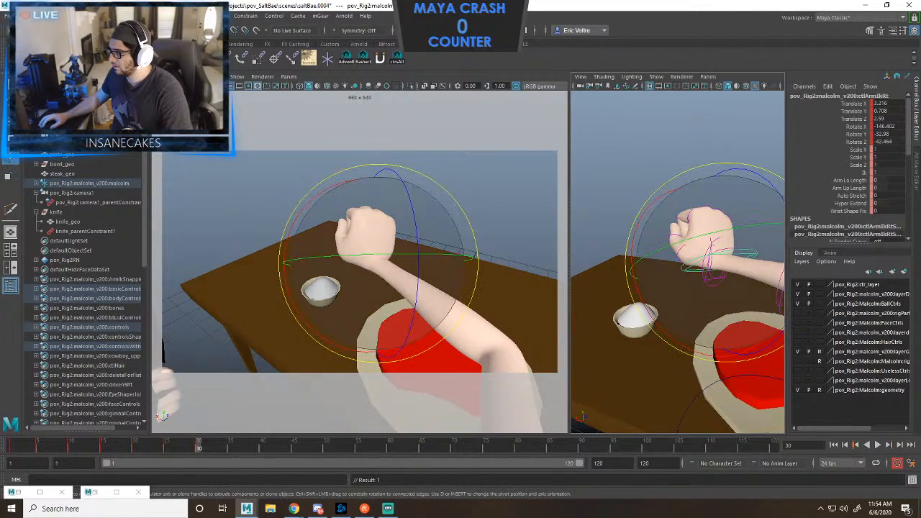
{"action": "left_click_drag", "start_coordinate": [696, 241], "coordinate": [725, 231]}
Move the right arm's pole vector control to about X -2.276, Y -1.591, Z 2.324 to swing the elbow down.
{"action": "right_click_drag", "start_coordinate": [726, 231], "coordinate": [669, 238], "text": "alt"}
{"action": "left_click_drag", "start_coordinate": [708, 245], "coordinate": [618, 243], "text": "alt"}
{"action": "left_click", "coordinate": [734, 280]}
{"action": "key", "text": "w"}
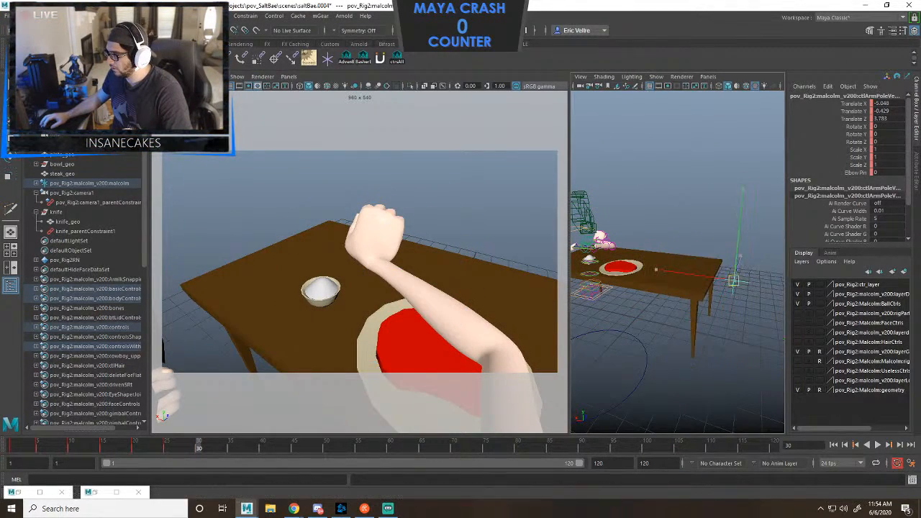
{"action": "left_click_drag", "start_coordinate": [735, 280], "coordinate": [640, 318]}
{"action": "middle_click_drag", "start_coordinate": [641, 317], "coordinate": [675, 319], "text": "alt"}
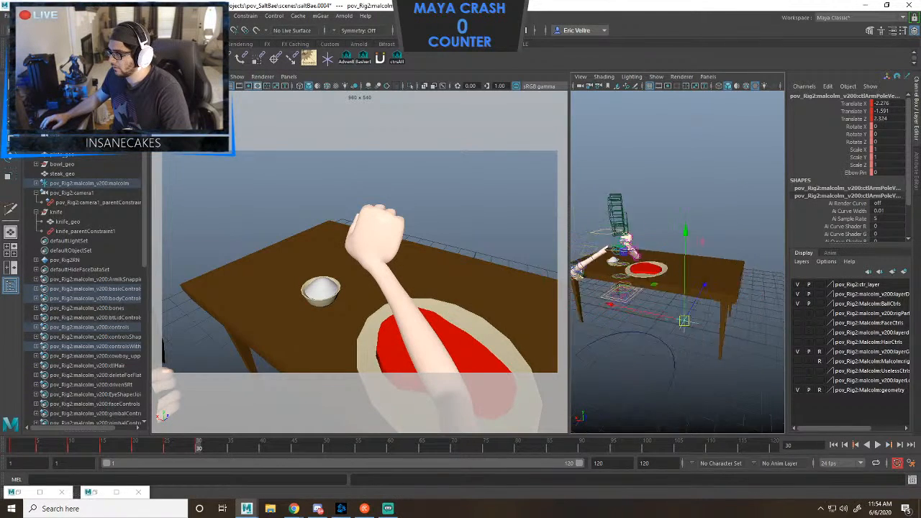
Rotate the right arm IK control to about X -94.718, Y -68.062, Z -86.385 and shift it to about X 2.861, Y 0.681, Z 2.58.
{"action": "right_click_drag", "start_coordinate": [675, 319], "coordinate": [752, 302], "text": "alt"}
{"action": "left_click_drag", "start_coordinate": [690, 288], "coordinate": [763, 280], "text": "alt"}
{"action": "left_click", "coordinate": [734, 225]}
{"action": "key", "text": "e"}
{"action": "mouse_move", "coordinate": [734, 224]}
{"action": "left_mouse_down"}
{"action": "mouse_move", "coordinate": [712, 248]}
{"action": "mouse_move", "coordinate": [726, 210]}
{"action": "mouse_move", "coordinate": [732, 235]}
{"action": "left_mouse_up"}
{"action": "key", "text": "w"}
{"action": "mouse_move", "coordinate": [731, 235]}
{"action": "left_mouse_down", "text": "alt"}
{"action": "mouse_move", "coordinate": [723, 238]}
{"action": "mouse_move", "coordinate": [744, 248]}
{"action": "left_mouse_up", "text": "alt"}
{"action": "middle_click_drag", "start_coordinate": [744, 248], "coordinate": [687, 286], "text": "alt"}
{"action": "left_click_drag", "start_coordinate": [687, 287], "coordinate": [704, 295], "text": "alt"}
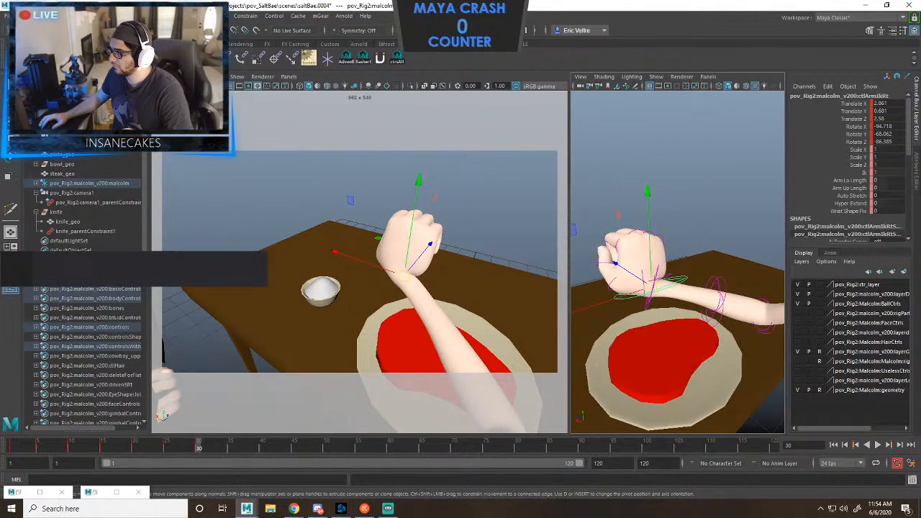
Rotate the head control to about X 51.36, Y 66.697, Z 5.829 to reframe the raised right hand.
{"action": "scroll", "coordinate": [690, 288], "scroll_direction": "down", "scroll_amount": 6}
{"action": "scroll", "coordinate": [691, 287], "scroll_direction": "up", "scroll_amount": 3}
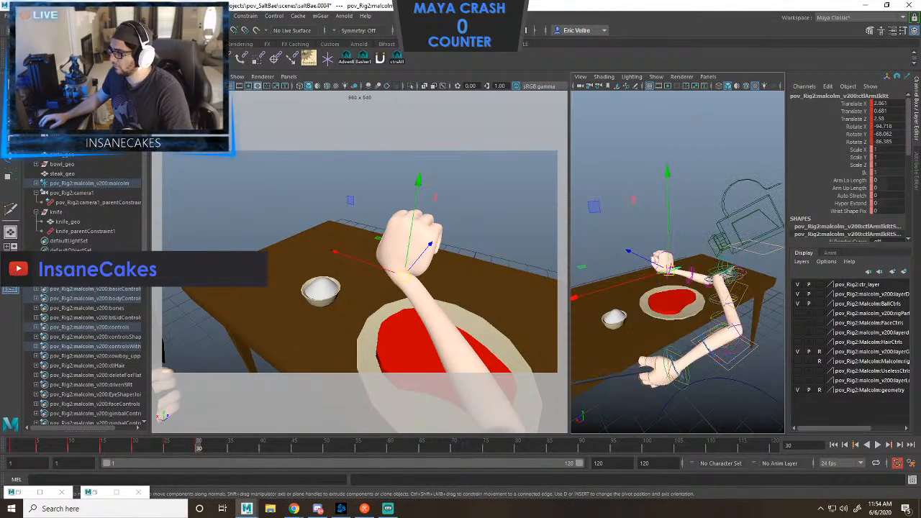
{"action": "left_click_drag", "start_coordinate": [698, 287], "coordinate": [651, 289], "text": "alt"}
{"action": "left_click", "coordinate": [712, 224]}
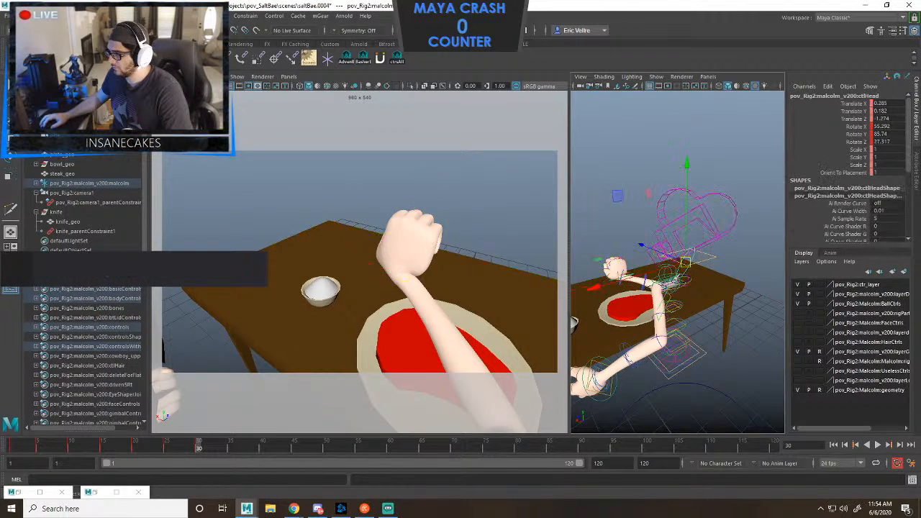
{"action": "key", "text": "e"}
{"action": "left_click_drag", "start_coordinate": [733, 241], "coordinate": [687, 296]}
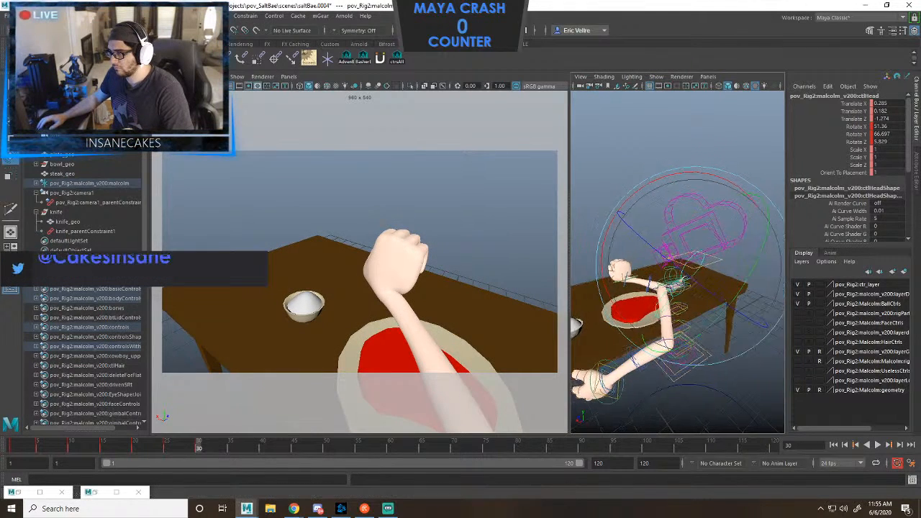
Refine the right arm IK control to about Rotate X -111.307, Y -72.137, Z -67.29 and Translate X 2.549, Y 0.774, Z 2.848.
{"action": "right_click_drag", "start_coordinate": [683, 299], "coordinate": [726, 302], "text": "alt"}
{"action": "left_click_drag", "start_coordinate": [726, 302], "coordinate": [705, 316], "text": "alt"}
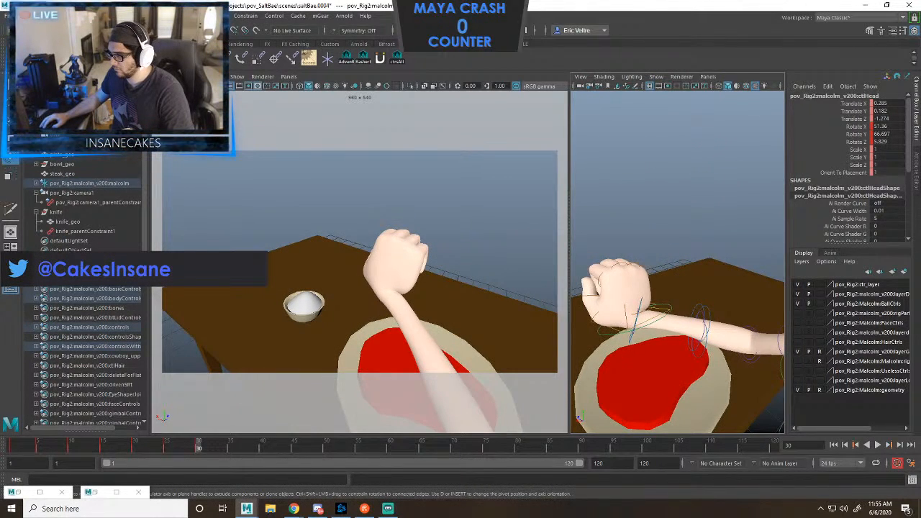
{"action": "left_click", "coordinate": [701, 327]}
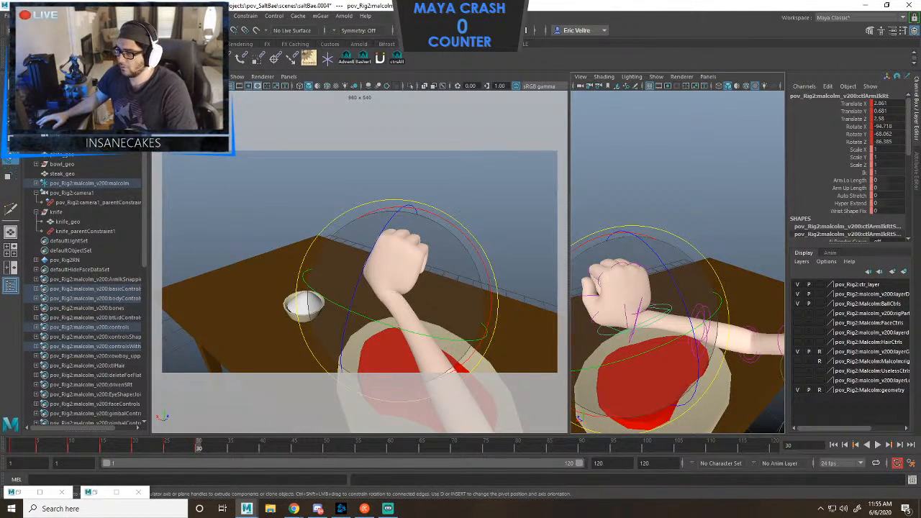
{"action": "left_click_drag", "start_coordinate": [633, 316], "coordinate": [651, 323]}
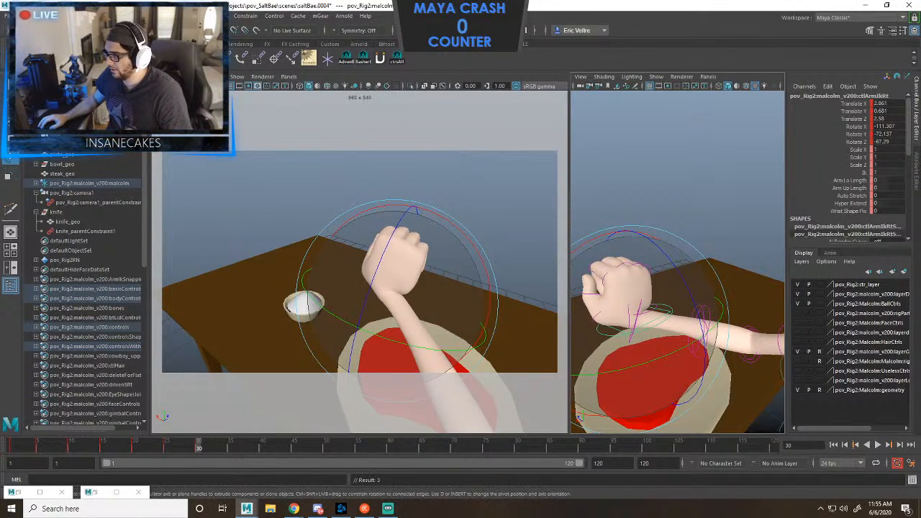
{"action": "key", "text": "w"}
{"action": "left_click_drag", "start_coordinate": [628, 248], "coordinate": [629, 241]}
{"action": "left_click_drag", "start_coordinate": [353, 268], "coordinate": [429, 286]}
{"action": "left_click_drag", "start_coordinate": [677, 324], "coordinate": [723, 313], "text": "alt"}
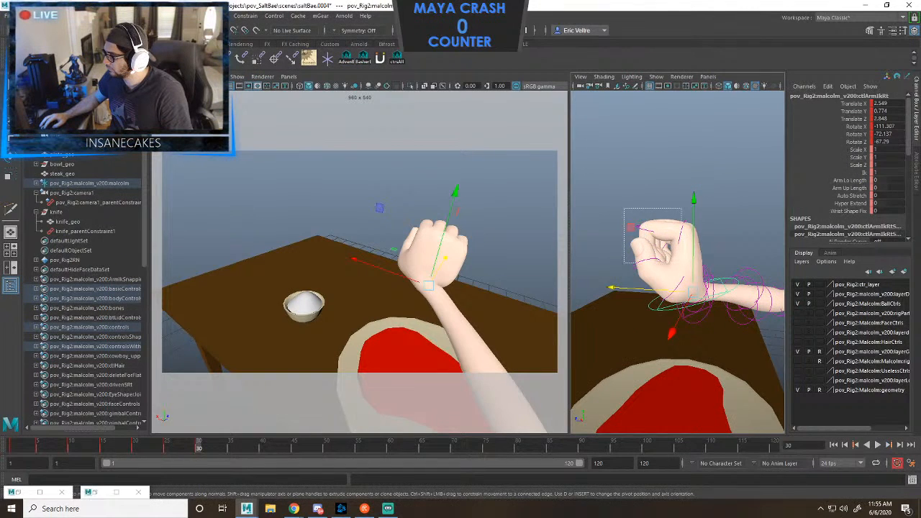
Open the right fist by setting Rotate X, Y and Z to 0 on its finger and thumb controls at frame 30.
{"action": "left_click_drag", "start_coordinate": [681, 262], "coordinate": [683, 202], "text": "alt"}
{"action": "left_click", "coordinate": [684, 196]}
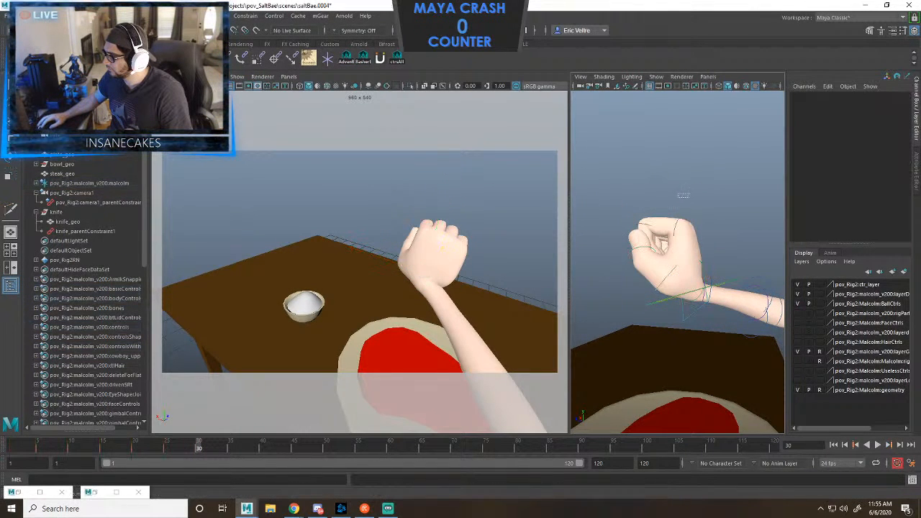
{"action": "left_click", "coordinate": [704, 299]}
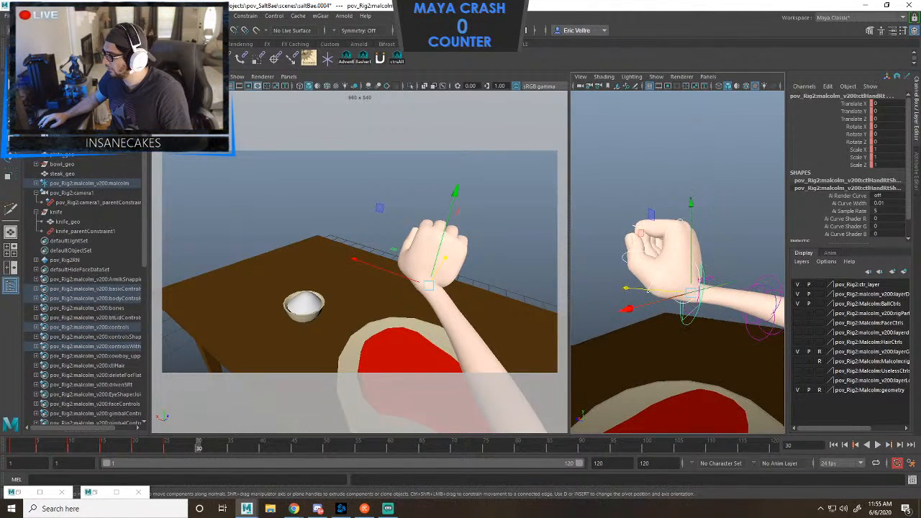
{"action": "left_click", "coordinate": [624, 253]}
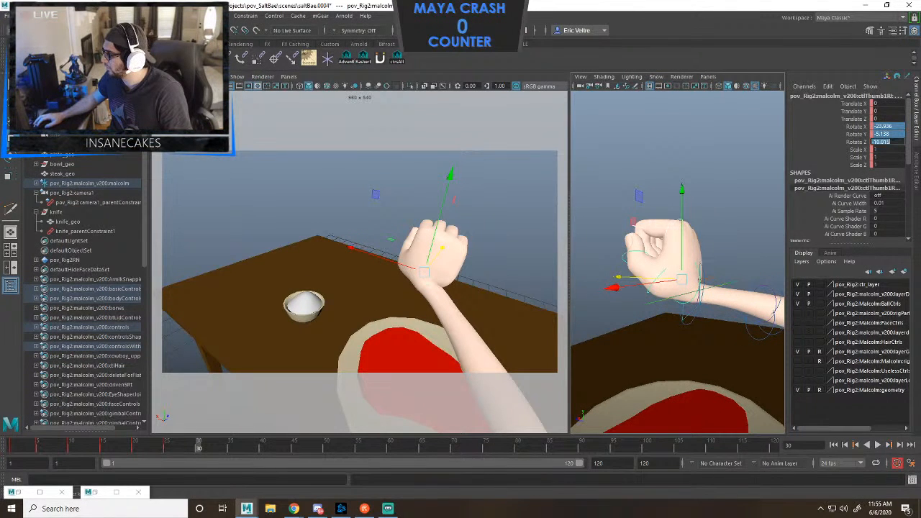
{"action": "key", "text": "Return"}
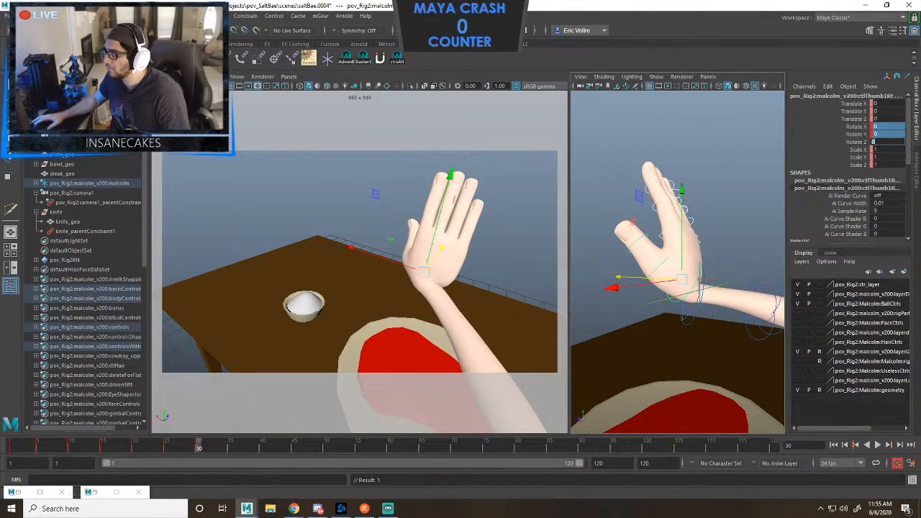
{"action": "key", "text": "Return"}
Rotate the right hand's outer palm control (ctlHandD1Rt) to about X -4.677, Y 17.174, Z 7.863.
{"action": "scroll", "coordinate": [677, 263], "scroll_direction": "up", "scroll_amount": 3}
{"action": "left_click", "coordinate": [748, 144]}
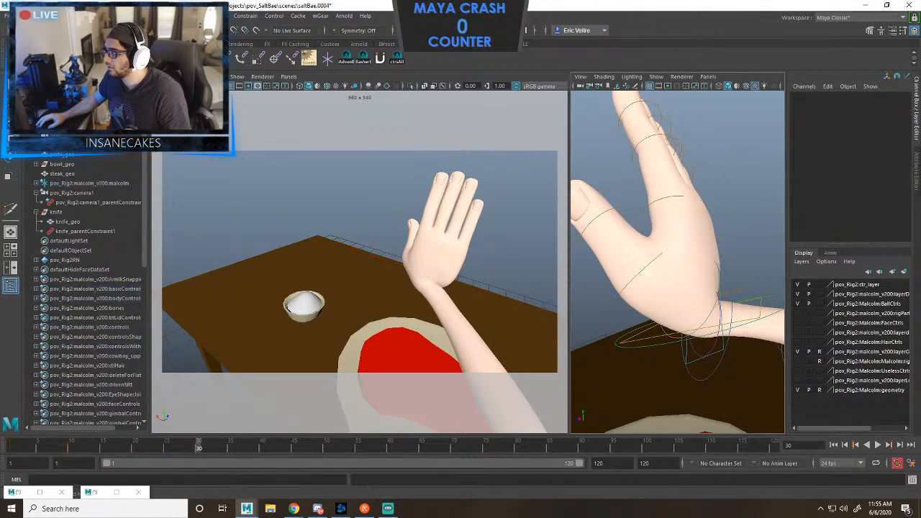
{"action": "left_click_drag", "start_coordinate": [676, 259], "coordinate": [719, 259], "text": "alt"}
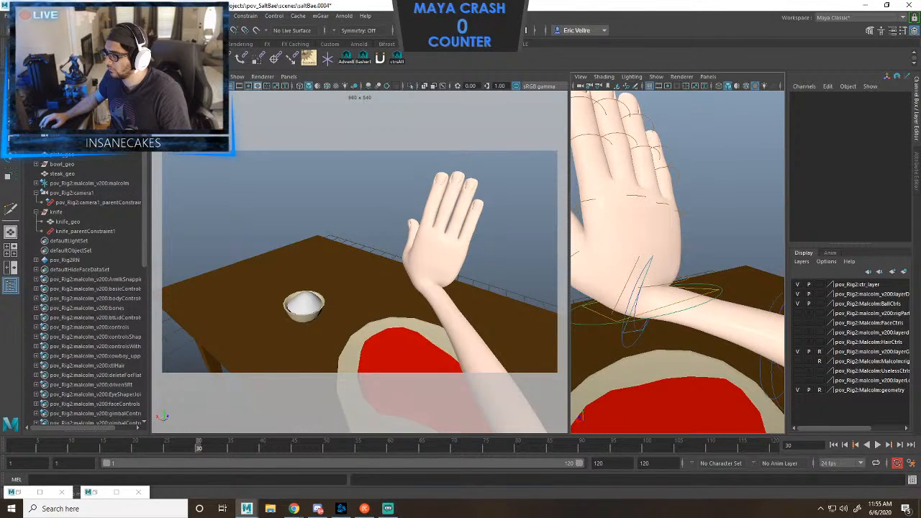
{"action": "left_click", "coordinate": [749, 281]}
{"action": "left_click", "coordinate": [748, 144]}
{"action": "left_click", "coordinate": [652, 216]}
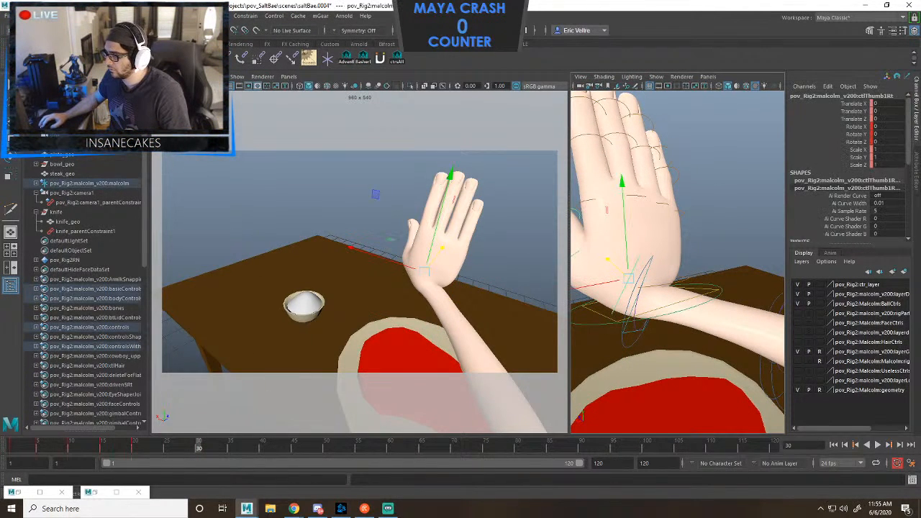
{"action": "key", "text": "e"}
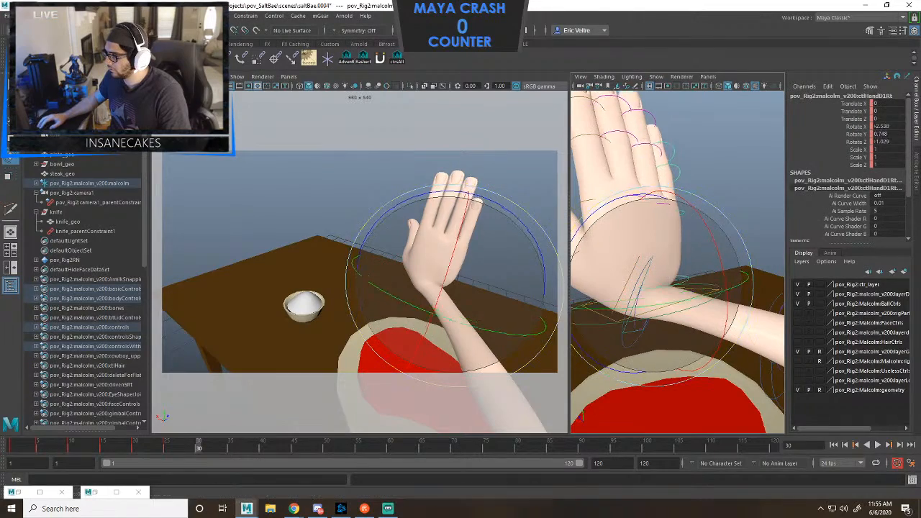
{"action": "mouse_move", "coordinate": [690, 216]}
{"action": "left_mouse_down"}
{"action": "mouse_move", "coordinate": [677, 194]}
{"action": "mouse_move", "coordinate": [705, 209]}
{"action": "left_mouse_up"}
{"action": "left_click", "coordinate": [676, 194]}
{"action": "left_click", "coordinate": [608, 209]}
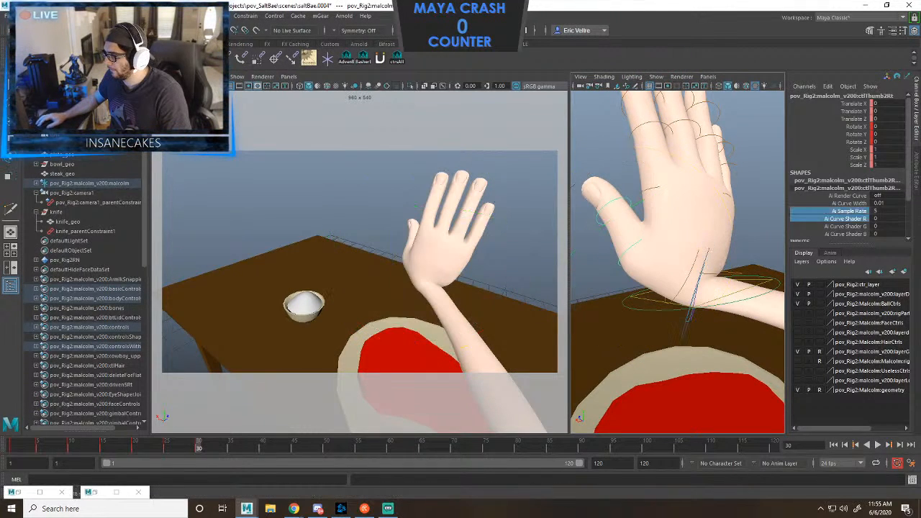
{"action": "key", "text": "ctrl+z"}
{"action": "key", "text": "ctrl+z"}
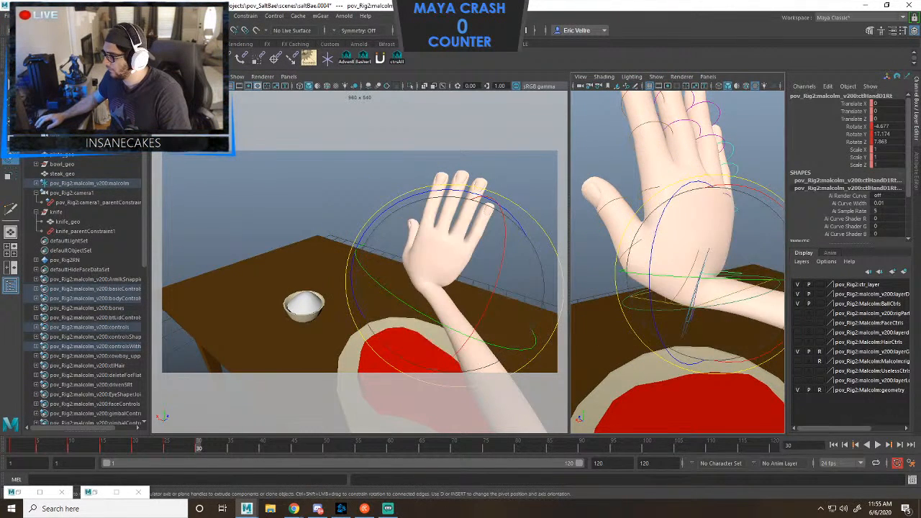
{"action": "key", "text": "shift+z"}
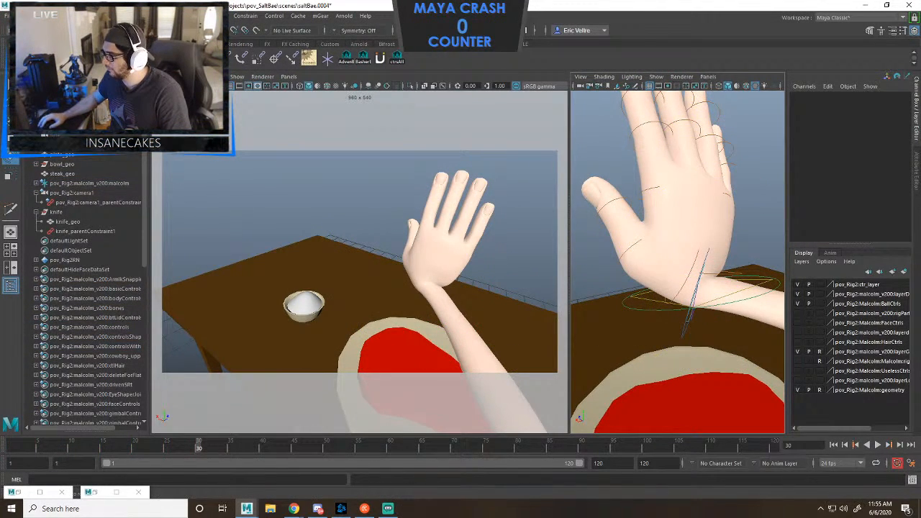
Rotate the right thumb's base control outward to about X -26.286, Y 12.964, Z 4.414.
{"action": "key", "text": "ctrl+z"}
{"action": "key", "text": "ctrl+z"}
{"action": "key", "text": "ctrl+z"}
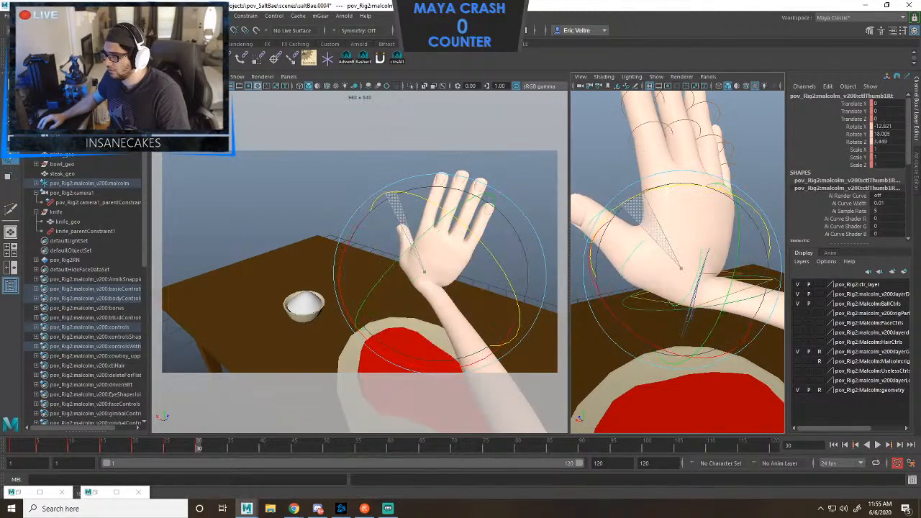
{"action": "key", "text": "ctrl+z"}
{"action": "key", "text": "f"}
{"action": "key", "text": "space"}
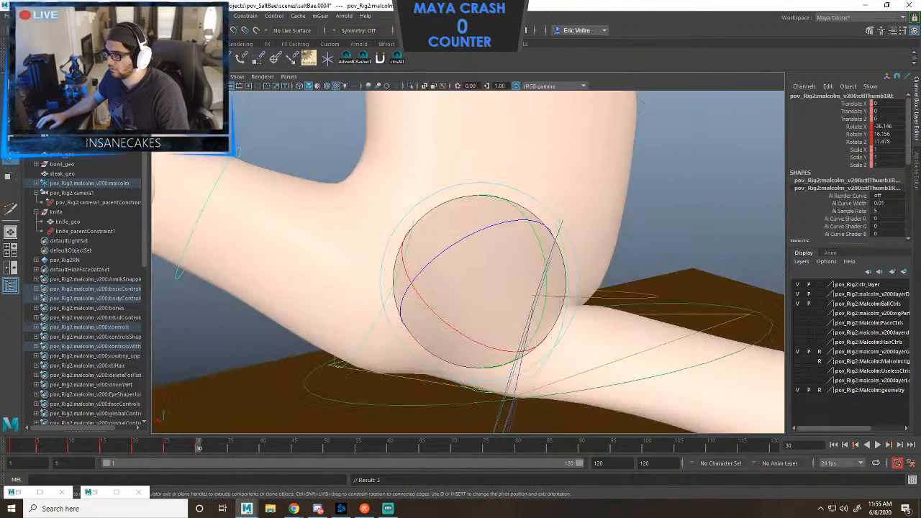
{"action": "scroll", "coordinate": [467, 259], "scroll_direction": "down", "scroll_amount": 3}
{"action": "left_click_drag", "start_coordinate": [468, 259], "coordinate": [518, 273], "text": "alt"}
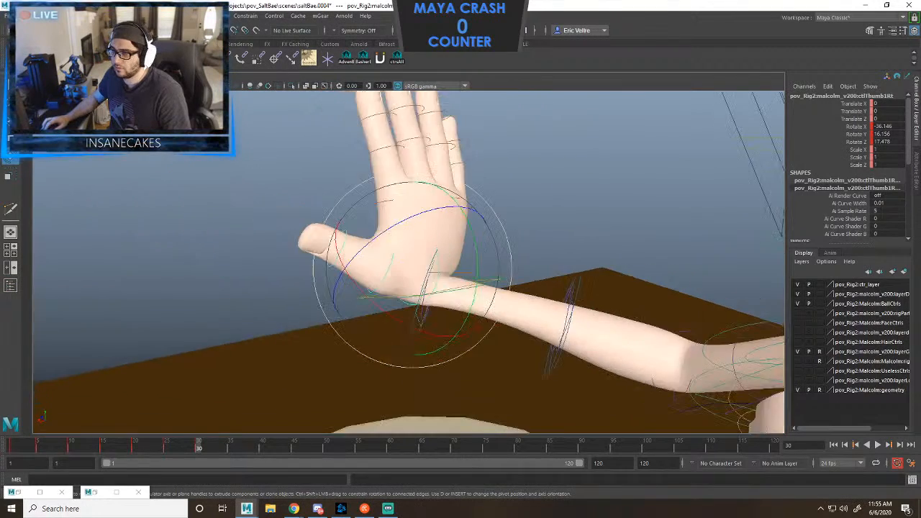
{"action": "left_click_drag", "start_coordinate": [431, 259], "coordinate": [490, 230], "text": "alt"}
{"action": "key", "text": "ctrl+z"}
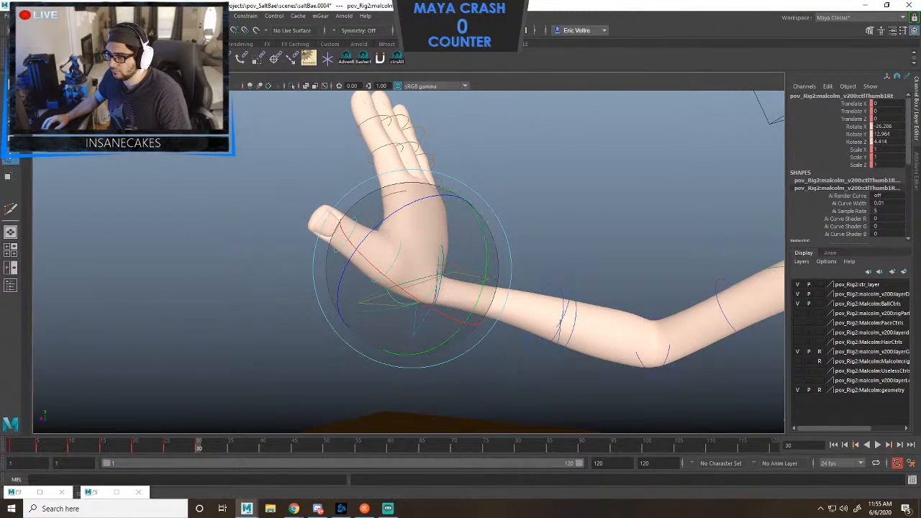
{"action": "key", "text": "ctrl+z"}
{"action": "key", "text": "ctrl+z"}
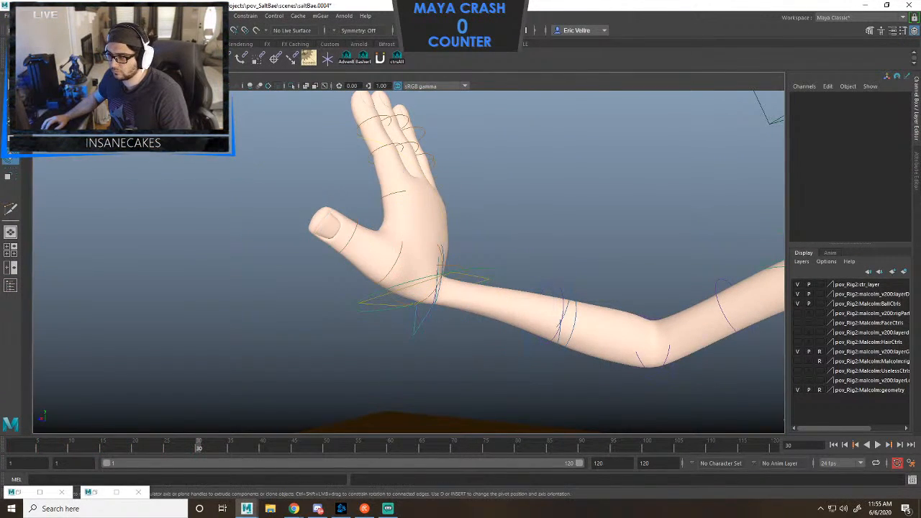
Rotate the right thumb's tip control to about X -16.522, Y -1.015, Z -8.212 and its middle control to about X -7.501, Y 6.465, Z 10.434.
{"action": "key", "text": "ctrl+z"}
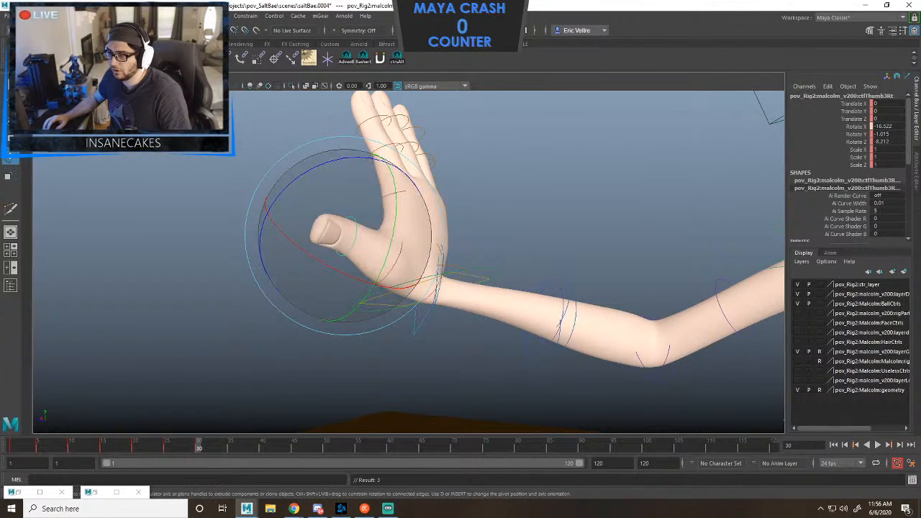
{"action": "key", "text": "ctrl+z"}
{"action": "key", "text": "ctrl+z"}
{"action": "key", "text": "ctrl+z"}
{"action": "key", "text": "ctrl+z"}
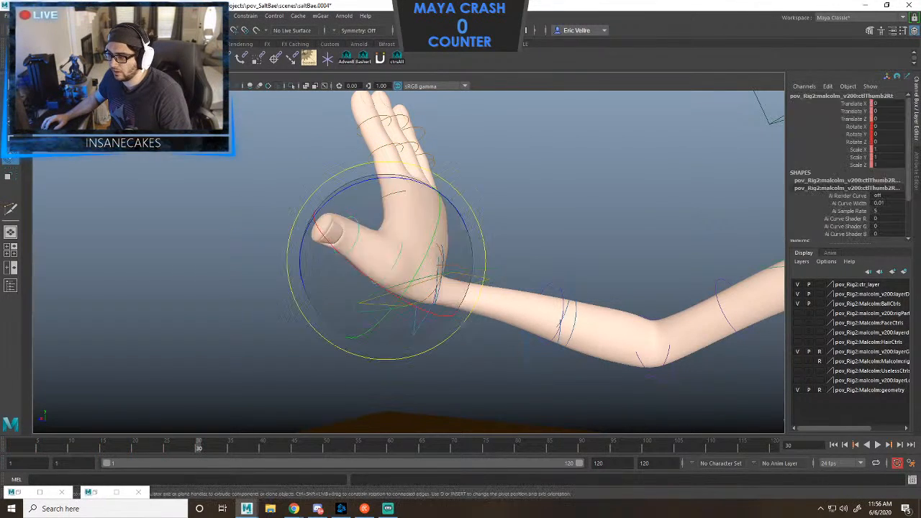
{"action": "left_click_drag", "start_coordinate": [472, 248], "coordinate": [460, 216]}
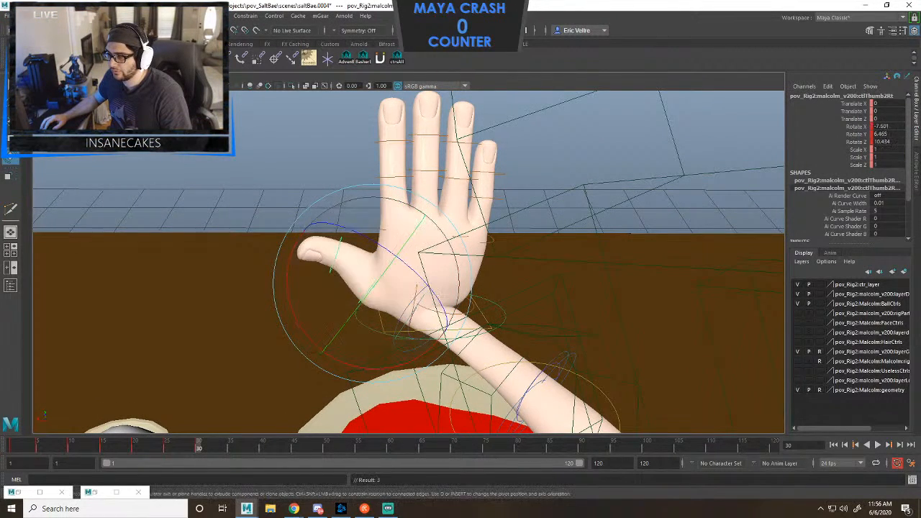
{"action": "left_click", "coordinate": [547, 273]}
Refine the outer palm control of the right hand to about Rotate X -3.511, Y 17.371, Z 11.56.
{"action": "left_click_drag", "start_coordinate": [547, 273], "coordinate": [417, 238], "text": "alt"}
{"action": "left_click", "coordinate": [547, 273]}
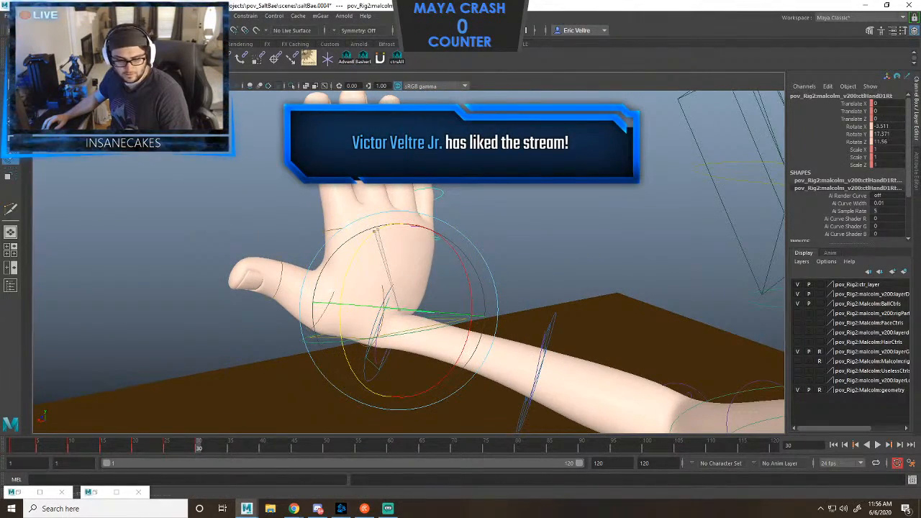
{"action": "key", "text": "e"}
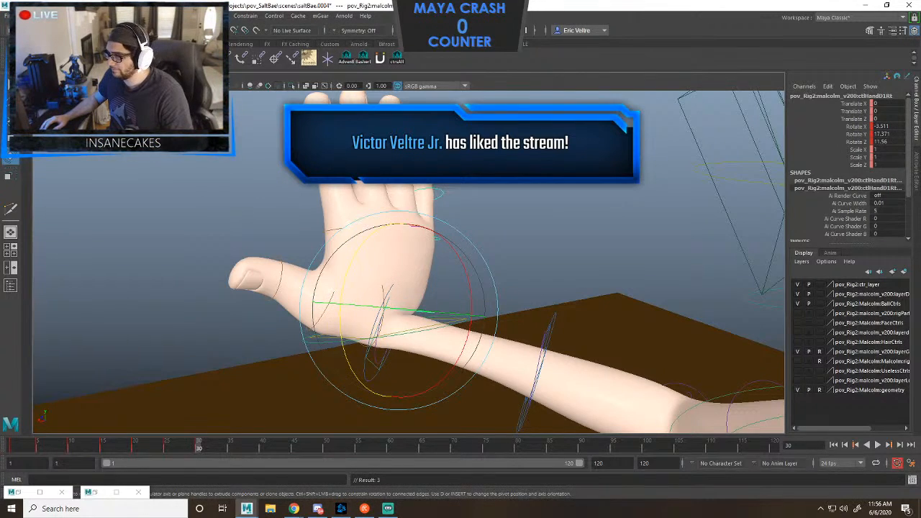
{"action": "left_click_drag", "start_coordinate": [460, 287], "coordinate": [450, 248], "text": "alt"}
{"action": "left_click", "coordinate": [647, 216]}
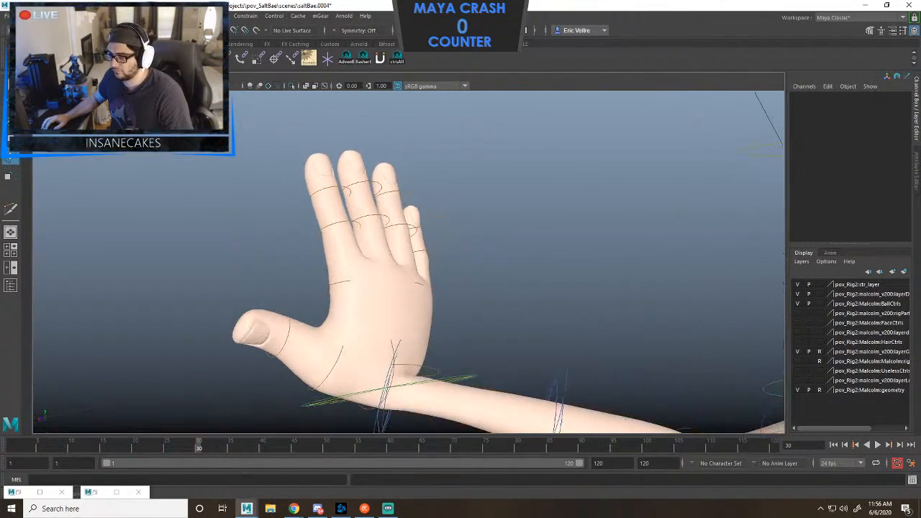
Rotate the right index finger backward slightly from its base control.
{"action": "left_click", "coordinate": [331, 224]}
{"action": "left_click_drag", "start_coordinate": [277, 302], "coordinate": [291, 339]}
{"action": "left_click_drag", "start_coordinate": [346, 309], "coordinate": [338, 314]}
{"action": "left_click", "coordinate": [518, 216]}
{"action": "left_click", "coordinate": [328, 225]}
{"action": "left_click", "coordinate": [518, 216]}
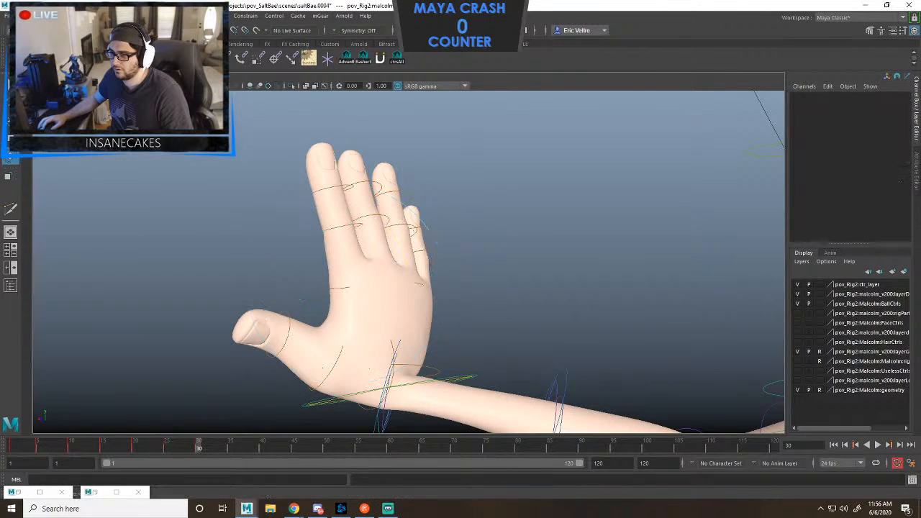
Bend the right index finger back with Rotate X about -14.101 on its middle control and about -8.021 on its tip control.
{"action": "left_click", "coordinate": [371, 216]}
{"action": "scroll", "coordinate": [408, 262], "scroll_direction": "up", "scroll_amount": 3}
{"action": "left_click", "coordinate": [518, 215]}
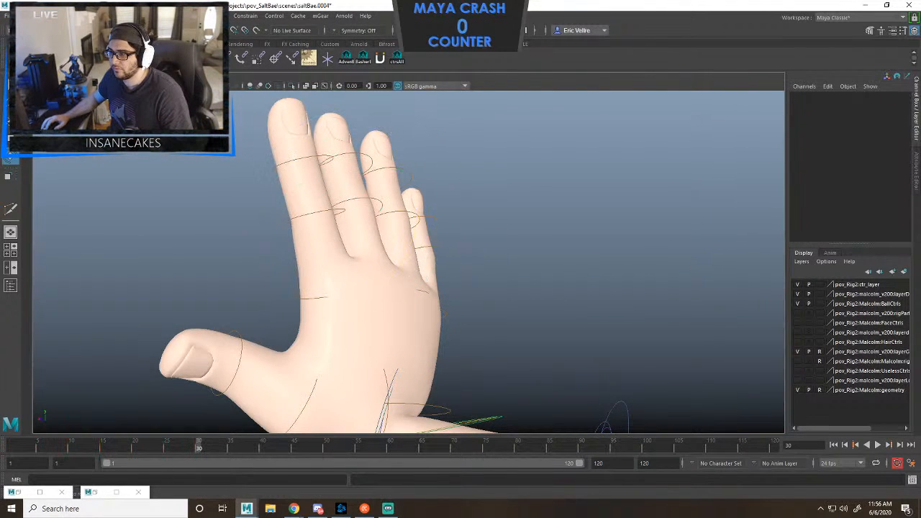
{"action": "left_click", "coordinate": [341, 210]}
{"action": "left_click_drag", "start_coordinate": [374, 212], "coordinate": [375, 236]}
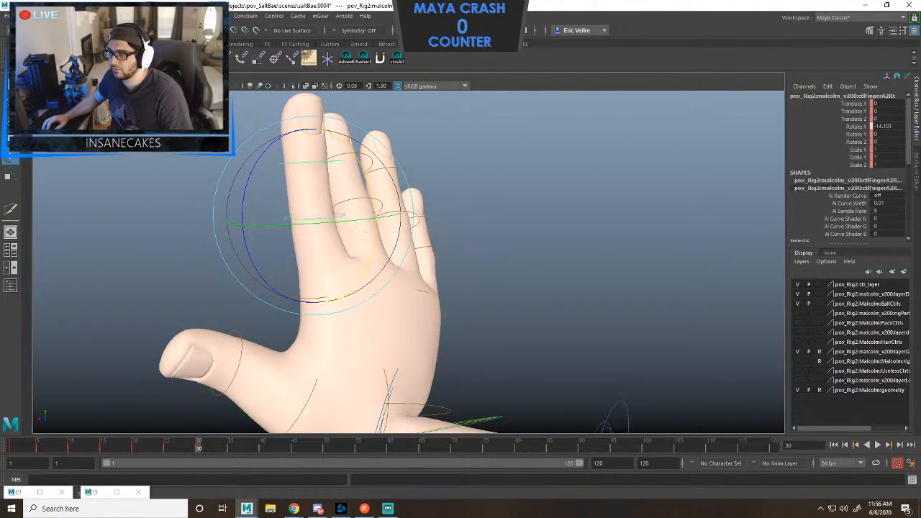
{"action": "left_click", "coordinate": [366, 270]}
{"action": "left_click", "coordinate": [368, 168]}
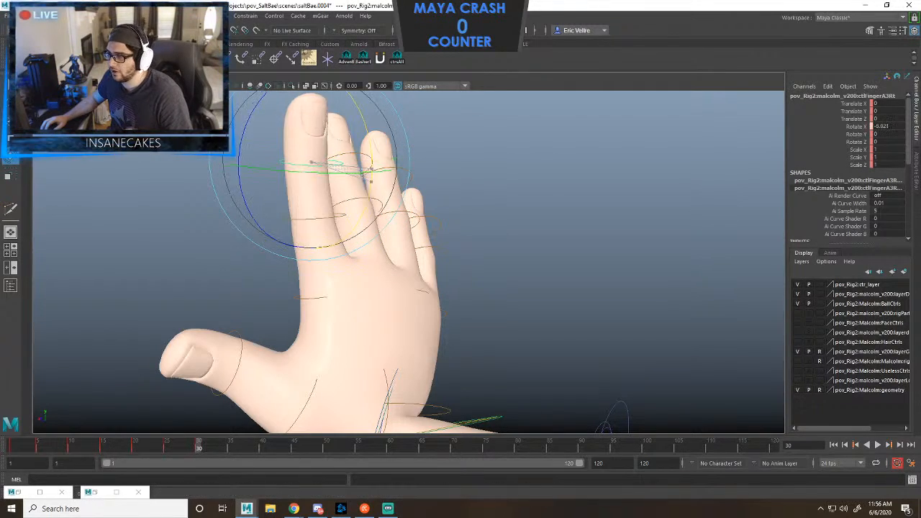
{"action": "left_click_drag", "start_coordinate": [389, 209], "coordinate": [367, 201], "text": "alt"}
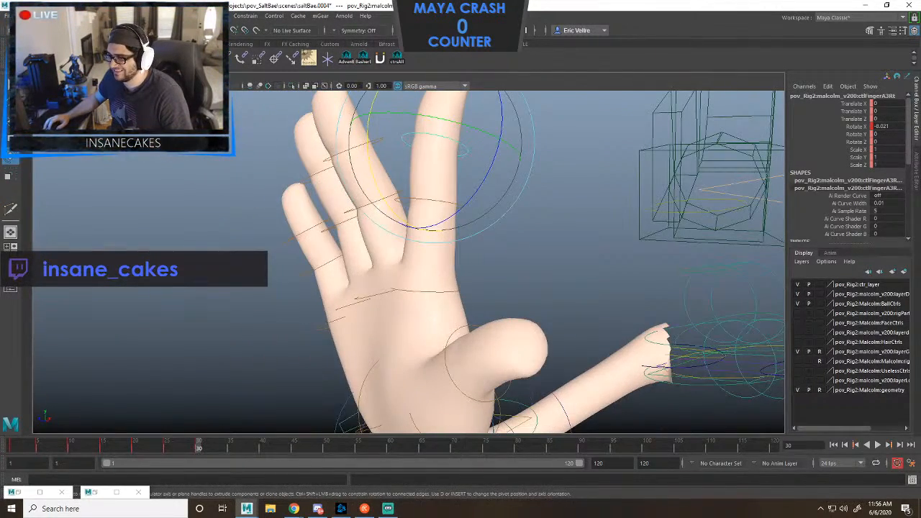
Rotate the right middle finger's base control to about X -13.935, Y 3.948, Z -0.9.
{"action": "left_click", "coordinate": [375, 294]}
{"action": "left_click_drag", "start_coordinate": [384, 270], "coordinate": [413, 265]}
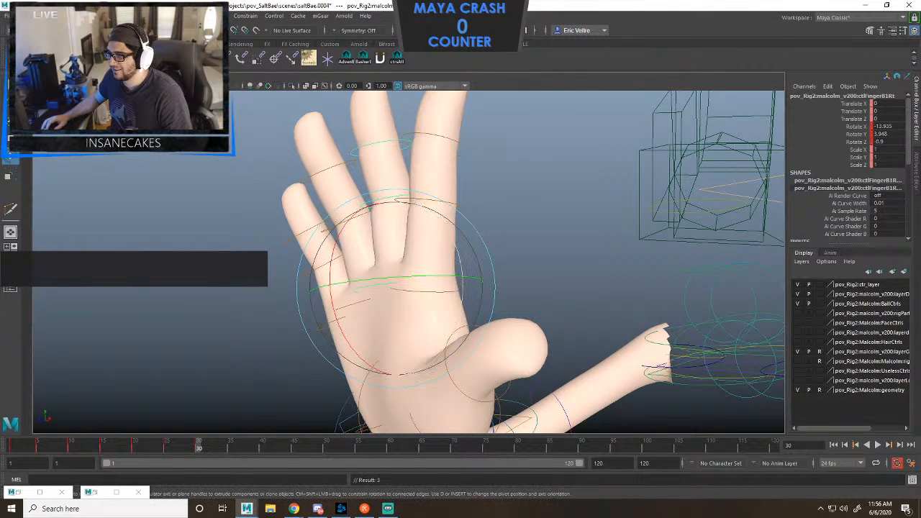
{"action": "left_click", "coordinate": [519, 237]}
Adjust the bend of the right middle finger with its middle and tip controls.
{"action": "left_click", "coordinate": [380, 142]}
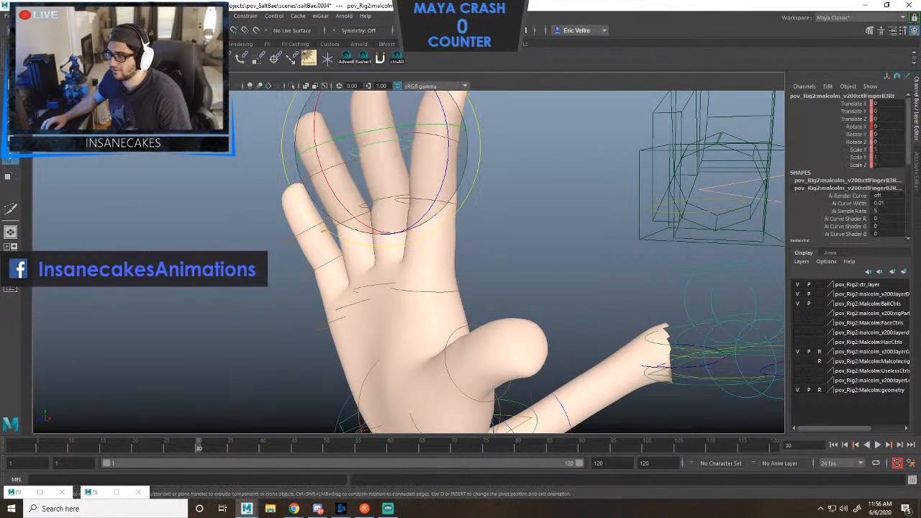
{"action": "left_click", "coordinate": [514, 216]}
{"action": "right_click_drag", "start_coordinate": [345, 189], "coordinate": [392, 177], "text": "alt"}
{"action": "left_click", "coordinate": [381, 172]}
{"action": "middle_click_drag", "start_coordinate": [383, 175], "coordinate": [432, 250], "text": "alt"}
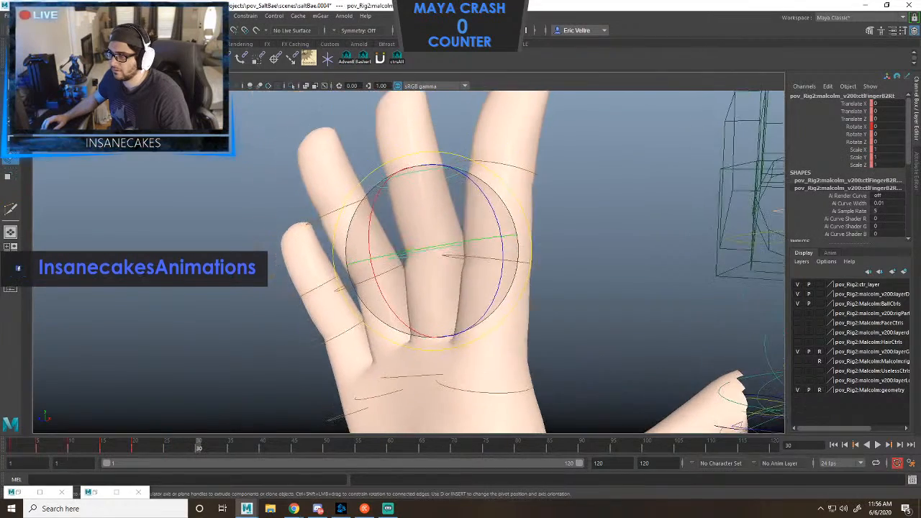
{"action": "right_click_drag", "start_coordinate": [431, 250], "coordinate": [486, 248], "text": "alt"}
{"action": "left_click", "coordinate": [432, 132]}
{"action": "right_click_drag", "start_coordinate": [431, 132], "coordinate": [363, 140], "text": "alt"}
{"action": "left_click_drag", "start_coordinate": [356, 149], "coordinate": [368, 127]}
{"action": "left_click_drag", "start_coordinate": [368, 127], "coordinate": [283, 147], "text": "alt"}
{"action": "left_click", "coordinate": [288, 155]}
Readjust the X rotation of the right index finger's middle control.
{"action": "left_click", "coordinate": [430, 238]}
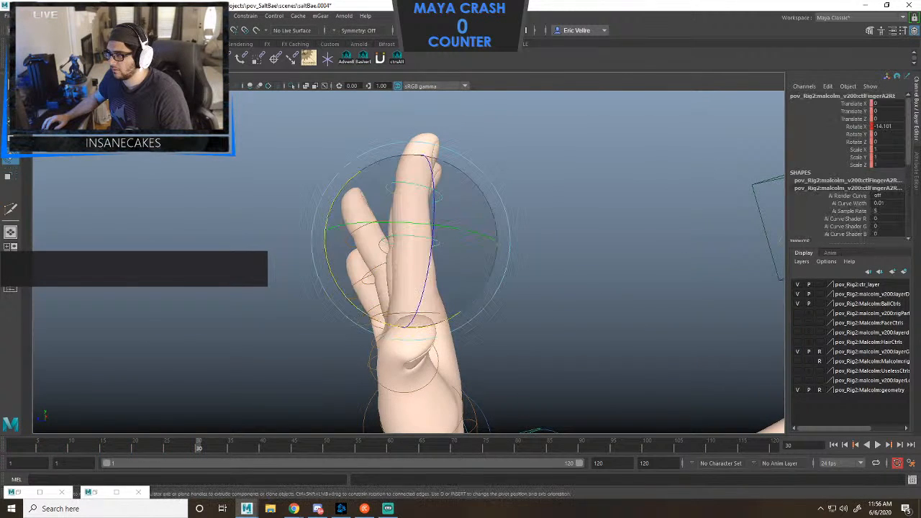
{"action": "left_click_drag", "start_coordinate": [451, 316], "coordinate": [536, 302]}
{"action": "left_click", "coordinate": [576, 288]}
Bend the right ring finger's middle and tip controls back together to about Rotate X -11.073, Y -0.138, Z 3.926.
{"action": "left_click", "coordinate": [408, 340]}
{"action": "scroll", "coordinate": [408, 341], "scroll_direction": "up", "scroll_amount": 6}
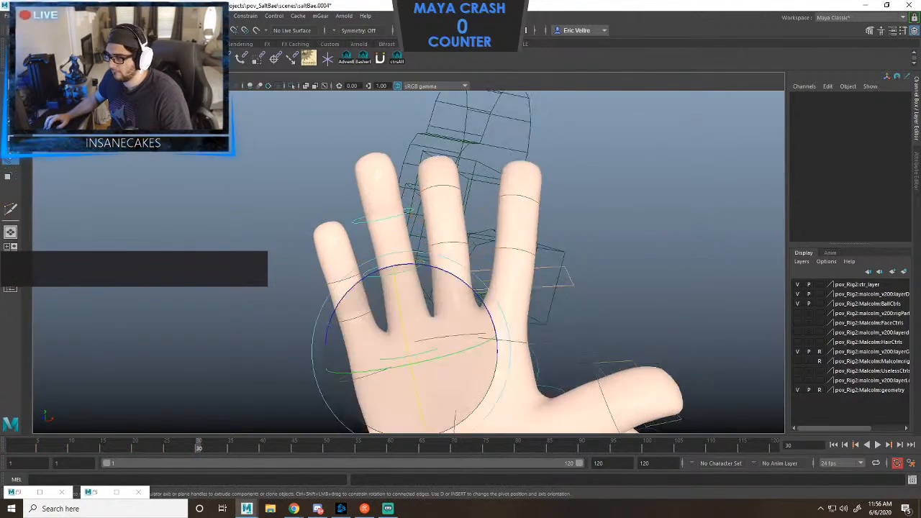
{"action": "left_click", "coordinate": [388, 288]}
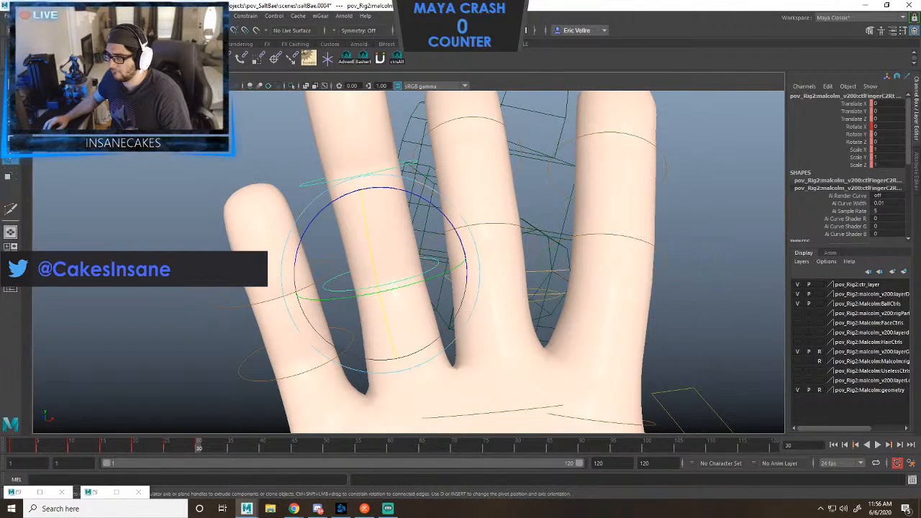
{"action": "scroll", "coordinate": [381, 195], "scroll_direction": "down", "scroll_amount": 3}
{"action": "left_click", "coordinate": [369, 197], "text": "shift"}
{"action": "left_click_drag", "start_coordinate": [370, 197], "coordinate": [351, 201]}
{"action": "key", "text": "ctrl+z"}
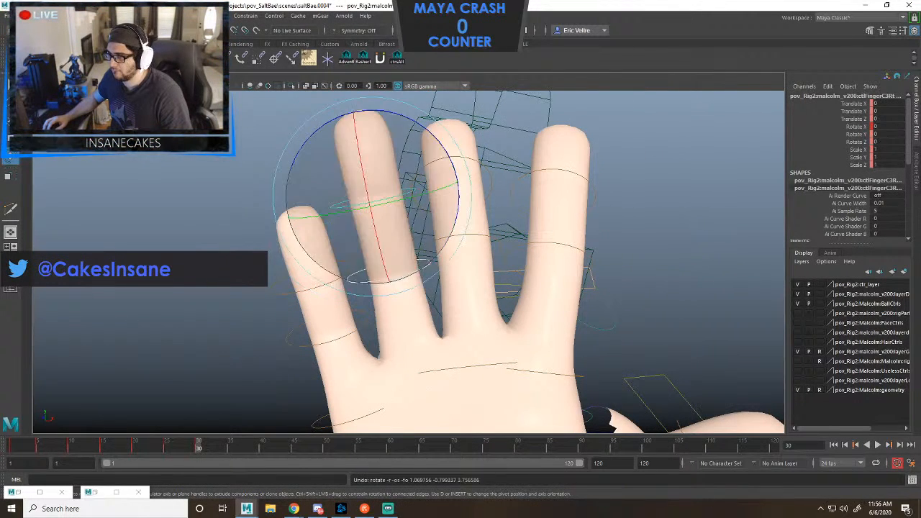
{"action": "mouse_move", "coordinate": [360, 149]}
{"action": "left_mouse_down"}
{"action": "mouse_move", "coordinate": [367, 180]}
{"action": "mouse_move", "coordinate": [361, 164]}
{"action": "left_mouse_up"}
{"action": "left_click_drag", "start_coordinate": [618, 216], "coordinate": [410, 215], "text": "alt"}
{"action": "left_click_drag", "start_coordinate": [460, 298], "coordinate": [432, 282]}
{"action": "right_click_drag", "start_coordinate": [468, 288], "coordinate": [435, 288], "text": "alt"}
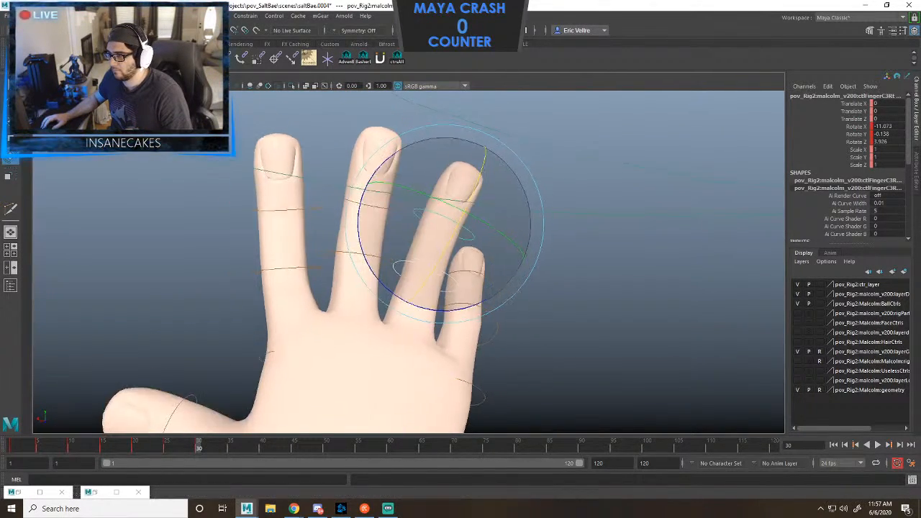
Bend the right pinky back by rotating its controls together to about X -14.454.
{"action": "middle_click_drag", "start_coordinate": [504, 360], "coordinate": [442, 278], "text": "alt"}
{"action": "left_click", "coordinate": [436, 305]}
{"action": "left_click_drag", "start_coordinate": [443, 303], "coordinate": [415, 318]}
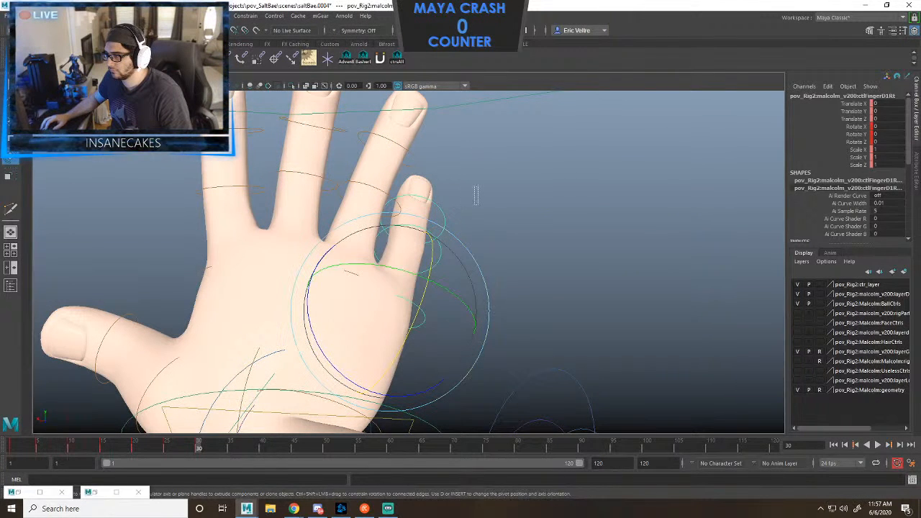
{"action": "left_click_drag", "start_coordinate": [416, 390], "coordinate": [428, 387]}
{"action": "key", "text": "ctrl+z"}
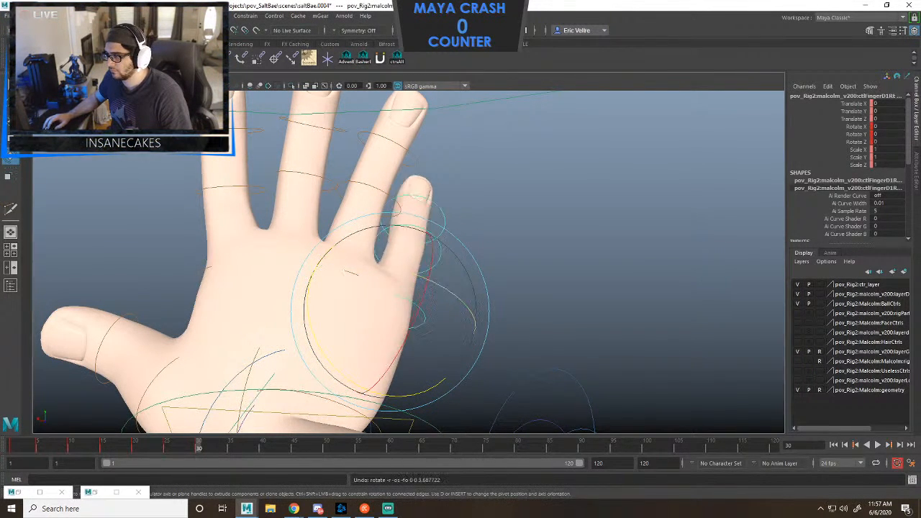
{"action": "left_click_drag", "start_coordinate": [425, 290], "coordinate": [431, 272]}
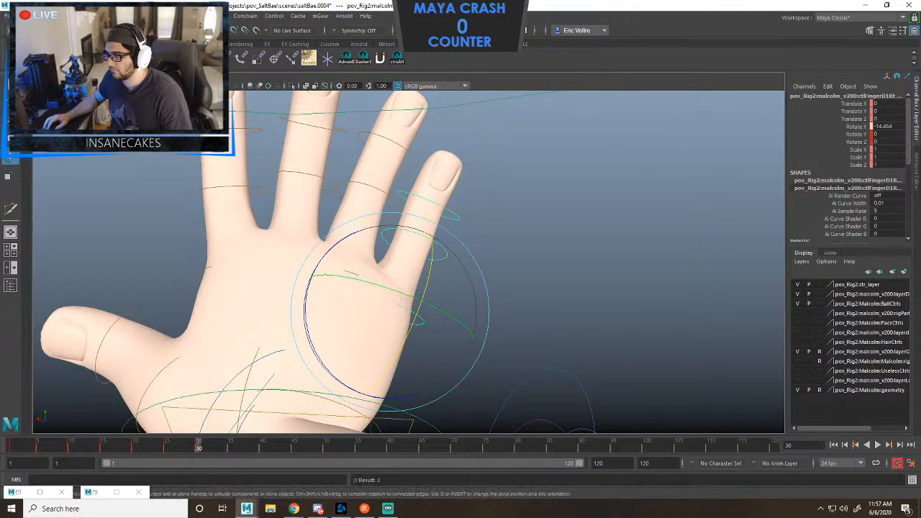
{"action": "left_click", "coordinate": [515, 282]}
Spread the right pinky outward by rotating its base control to about Z 11.24.
{"action": "left_click", "coordinate": [410, 310]}
{"action": "left_click_drag", "start_coordinate": [399, 398], "coordinate": [385, 397]}
{"action": "right_click_drag", "start_coordinate": [385, 398], "coordinate": [303, 392], "text": "alt"}
{"action": "middle_click_drag", "start_coordinate": [302, 392], "coordinate": [445, 365], "text": "alt"}
{"action": "right_click_drag", "start_coordinate": [445, 366], "coordinate": [382, 363], "text": "alt"}
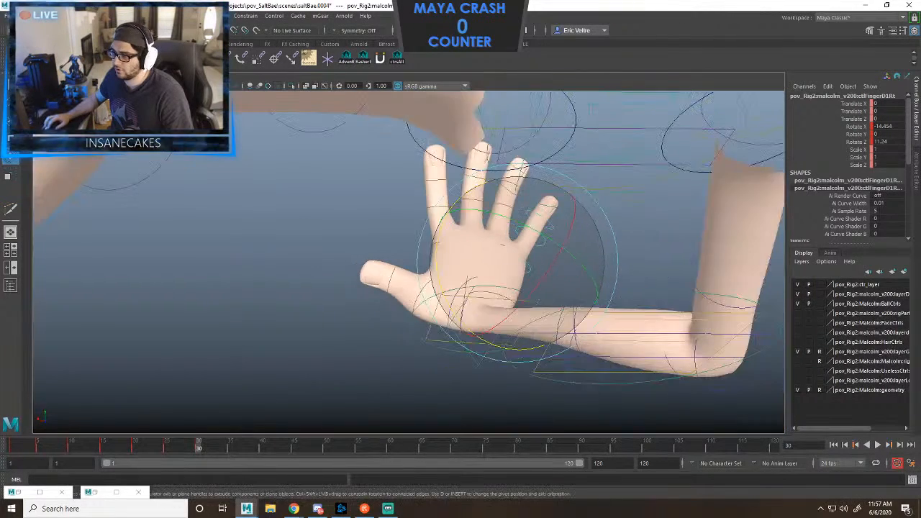
Key all of the character rig's controls at frame 30 to hold the raised, spread right-hand pose.
{"action": "left_click_drag", "start_coordinate": [382, 363], "coordinate": [435, 360], "text": "alt"}
{"action": "key", "text": "space"}
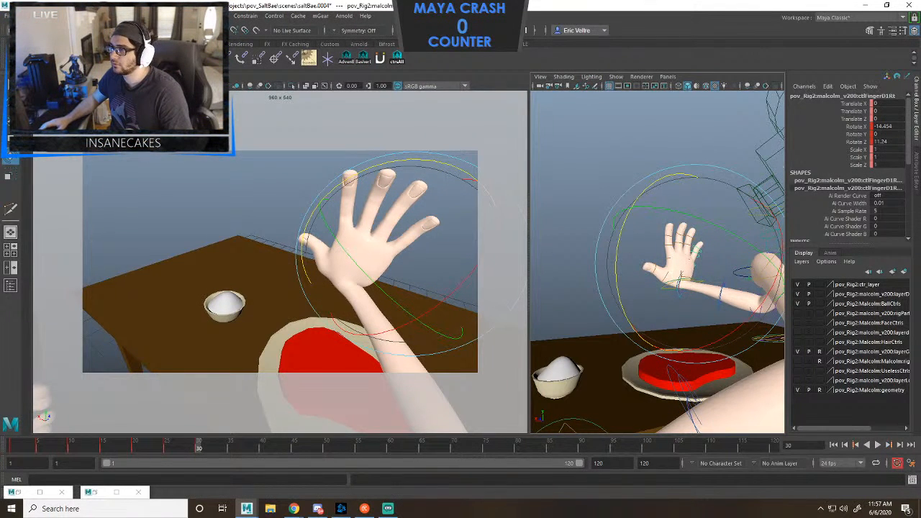
{"action": "left_click", "coordinate": [397, 58]}
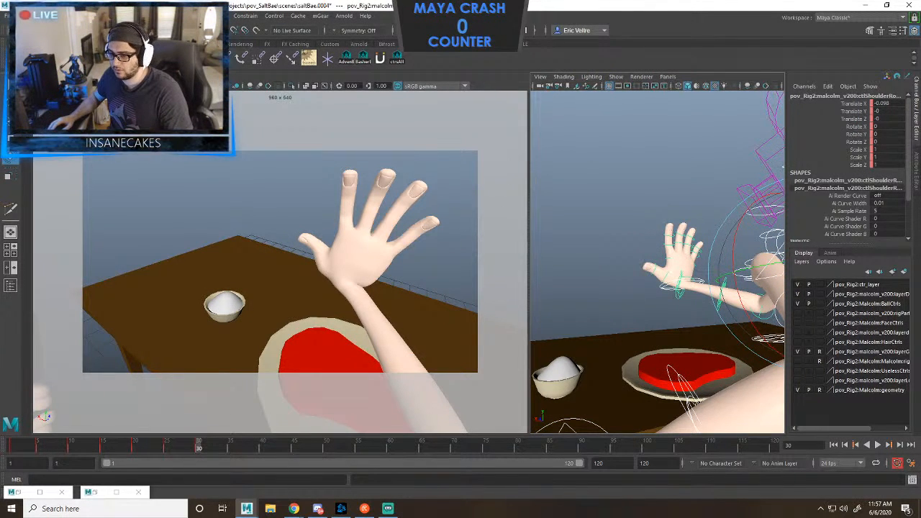
{"action": "key", "text": "s"}
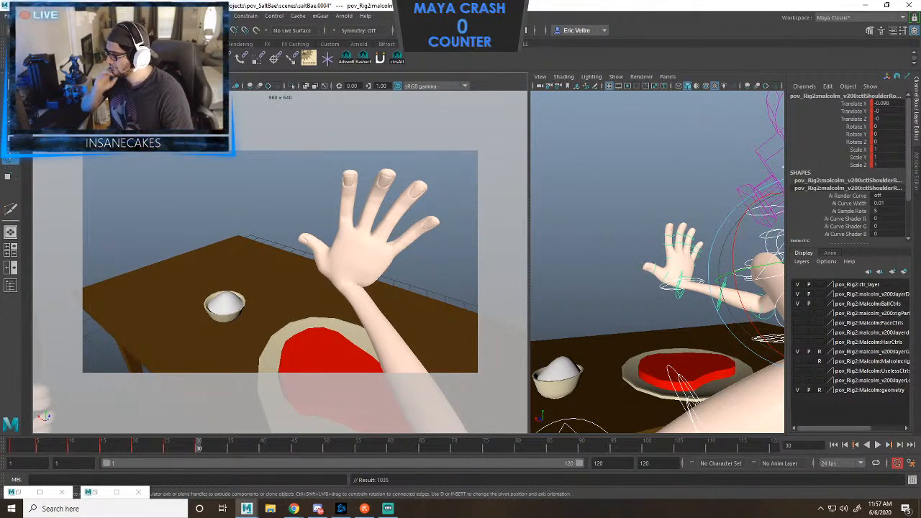
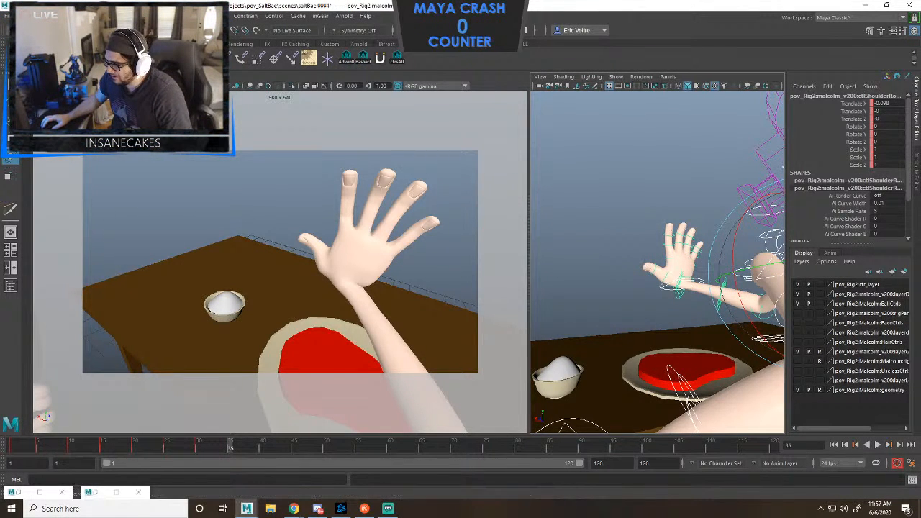
At frame 35, lower the right arm's IK control to about Translate Y 0.707.
{"action": "right_click_drag", "start_coordinate": [619, 263], "coordinate": [680, 262], "text": "alt"}
{"action": "left_click", "coordinate": [611, 187]}
{"action": "left_click", "coordinate": [724, 286]}
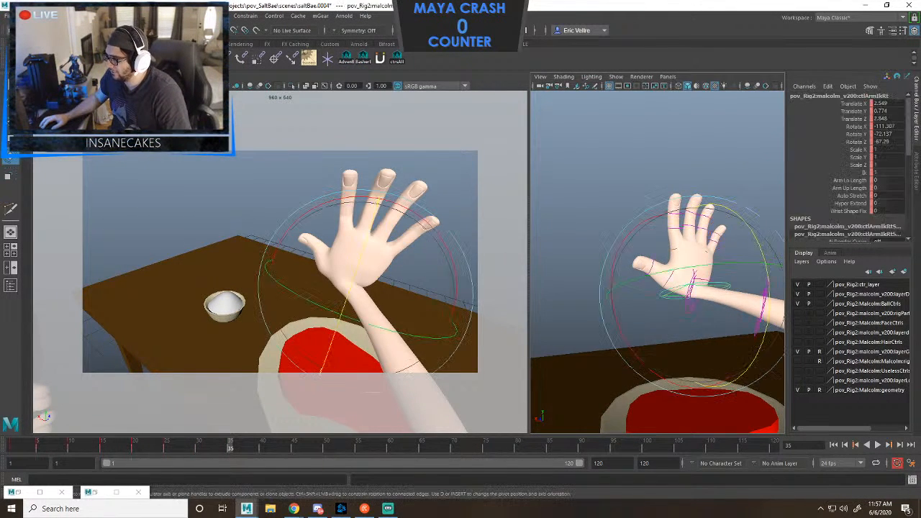
{"action": "middle_click_drag", "start_coordinate": [690, 288], "coordinate": [684, 208], "text": "alt"}
{"action": "left_click_drag", "start_coordinate": [685, 209], "coordinate": [733, 218], "text": "alt"}
{"action": "key", "text": "w"}
{"action": "left_click_drag", "start_coordinate": [707, 140], "coordinate": [708, 147]}
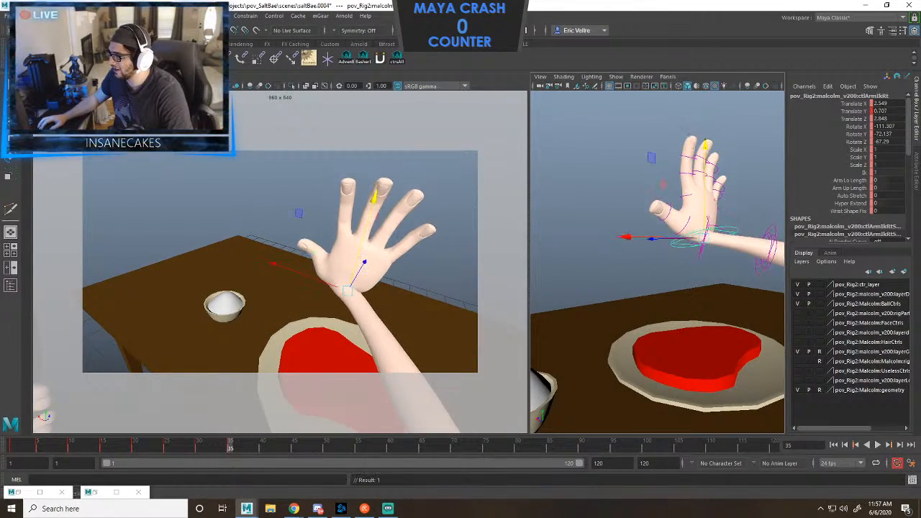
Turn the right hand over by rotating its IK control to about X -166.006, Y 30.953, Z -126.451.
{"action": "key", "text": "e"}
{"action": "left_click_drag", "start_coordinate": [699, 183], "coordinate": [658, 203]}
{"action": "left_click_drag", "start_coordinate": [684, 205], "coordinate": [656, 245]}
{"action": "mouse_move", "coordinate": [663, 316]}
{"action": "left_mouse_down"}
{"action": "mouse_move", "coordinate": [710, 326]}
{"action": "mouse_move", "coordinate": [677, 326]}
{"action": "mouse_move", "coordinate": [723, 320]}
{"action": "left_mouse_up"}
Move the right hand toward the salt bowl, to about Translate X 3.667 and Translate Y -0.04.
{"action": "key", "text": "w"}
{"action": "scroll", "coordinate": [678, 326], "scroll_direction": "down", "scroll_amount": 3}
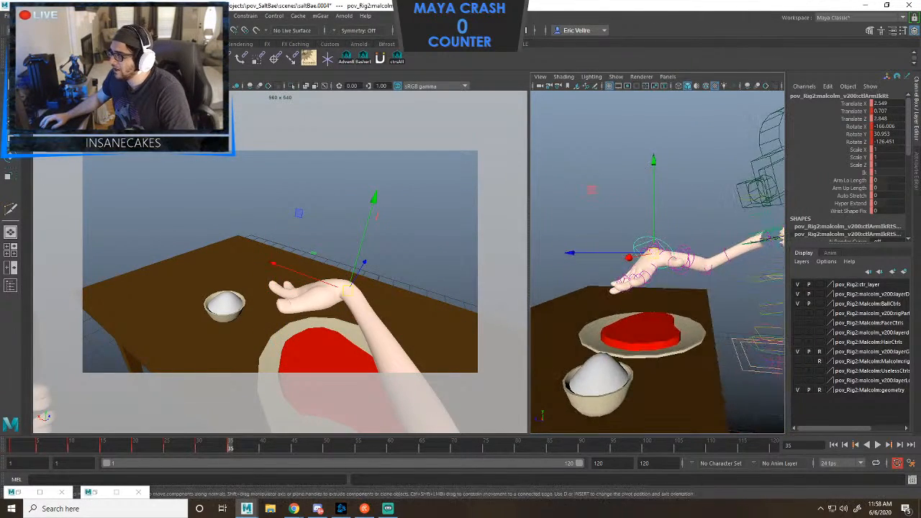
{"action": "left_click_drag", "start_coordinate": [276, 264], "coordinate": [202, 237]}
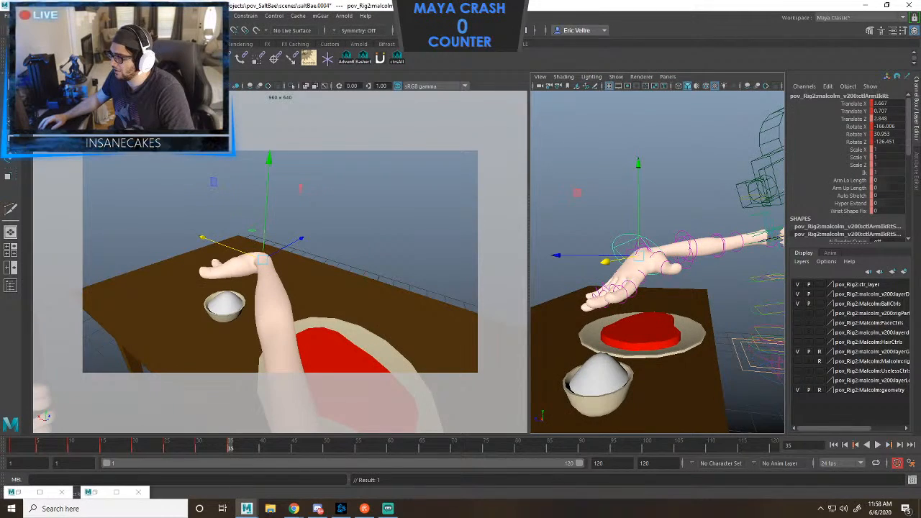
{"action": "left_click_drag", "start_coordinate": [268, 160], "coordinate": [265, 216]}
Lean the body control toward the salt bowl at about Rotate X 14.741, Y -2.299, Z -18.107.
{"action": "left_click_drag", "start_coordinate": [647, 317], "coordinate": [723, 291], "text": "alt"}
{"action": "middle_click_drag", "start_coordinate": [723, 292], "coordinate": [640, 288], "text": "alt"}
{"action": "left_click_drag", "start_coordinate": [640, 288], "coordinate": [604, 302], "text": "alt"}
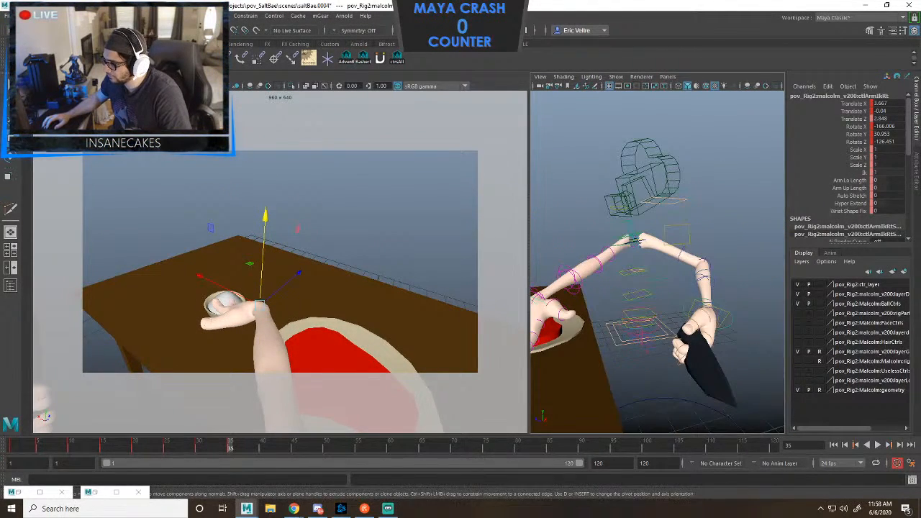
{"action": "left_click", "coordinate": [621, 345]}
{"action": "key", "text": "e"}
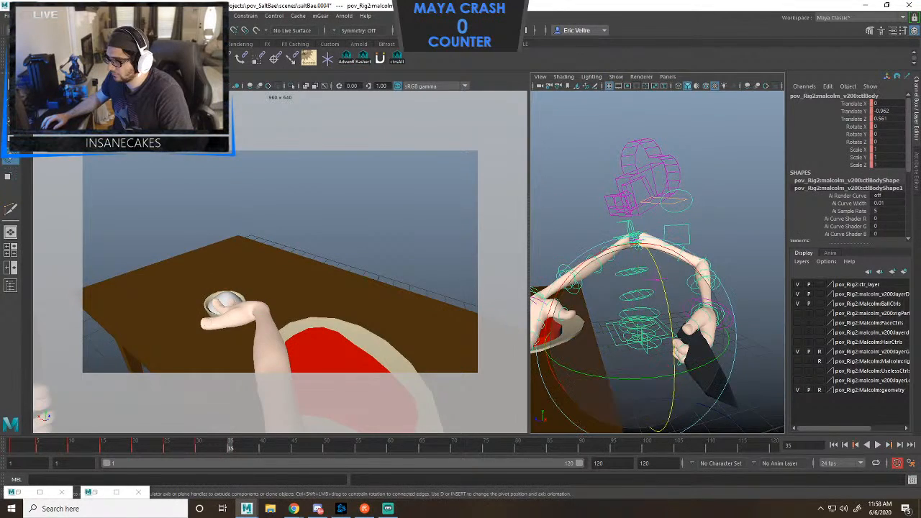
{"action": "left_click_drag", "start_coordinate": [640, 332], "coordinate": [719, 331]}
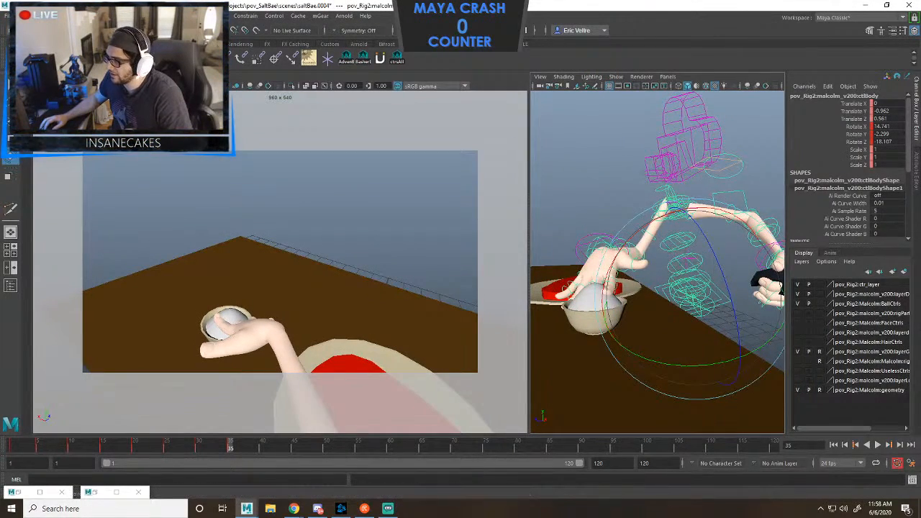
Reposition the right arm's IK control above the salt bowl at about Translate X 4.161, Y 0.455, Z 2.925.
{"action": "left_click", "coordinate": [605, 248]}
{"action": "key", "text": "w"}
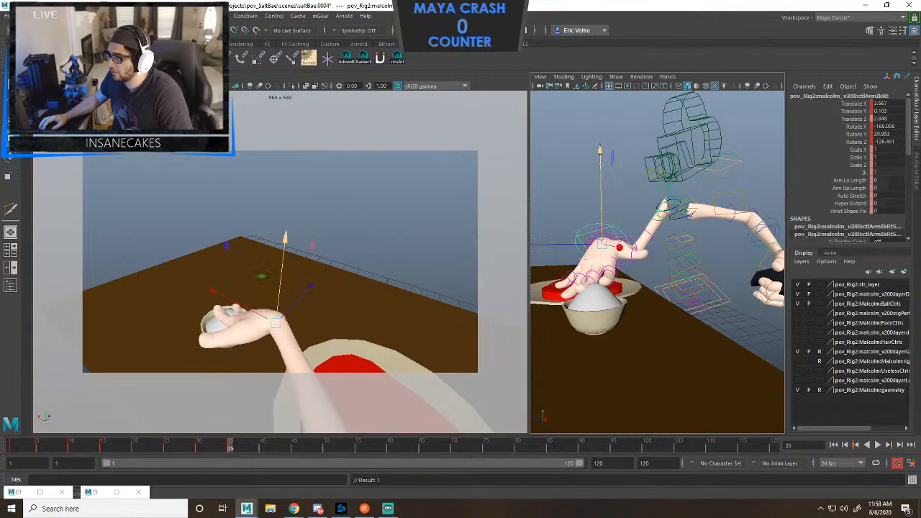
{"action": "left_click_drag", "start_coordinate": [213, 290], "coordinate": [183, 274]}
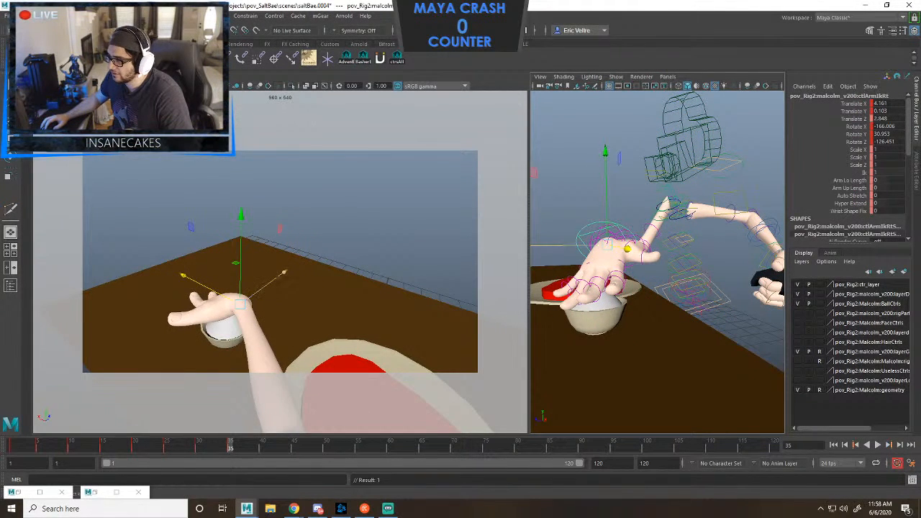
{"action": "left_click_drag", "start_coordinate": [283, 273], "coordinate": [288, 270]}
{"action": "left_click_drag", "start_coordinate": [246, 213], "coordinate": [246, 189]}
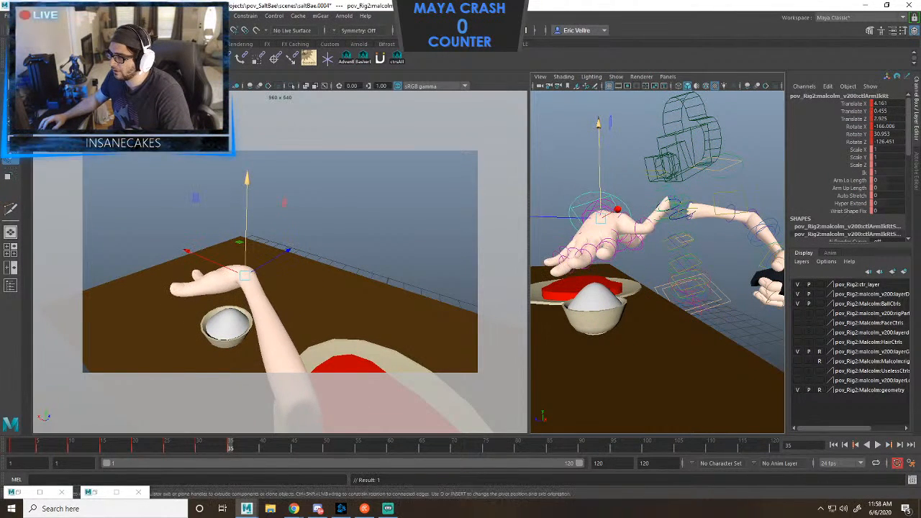
Angle the right hand down to about Rotate X -192.279, Y 38.113, Z -160.45 and shift it to about Translate Z 3.202.
{"action": "key", "text": "e"}
{"action": "left_click_drag", "start_coordinate": [238, 292], "coordinate": [238, 243]}
{"action": "left_click_drag", "start_coordinate": [669, 302], "coordinate": [687, 296], "text": "alt"}
{"action": "key", "text": "w"}
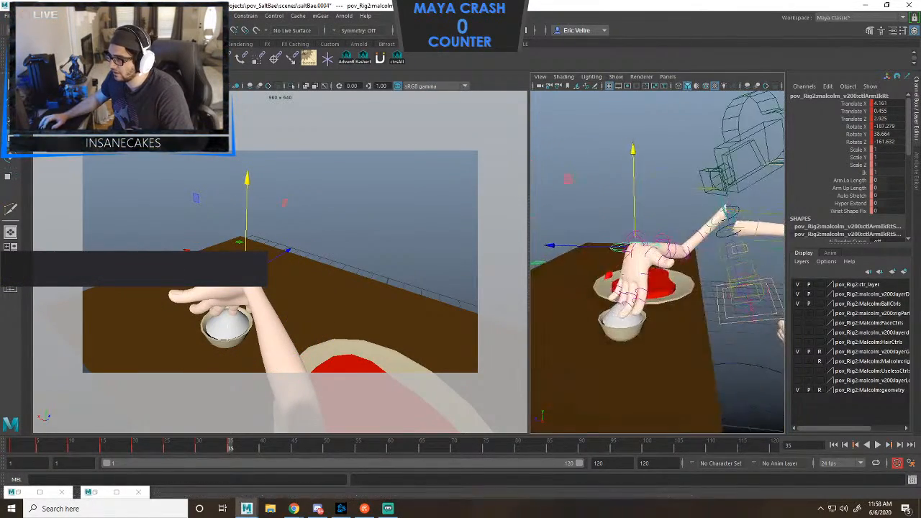
{"action": "left_click_drag", "start_coordinate": [552, 245], "coordinate": [533, 245]}
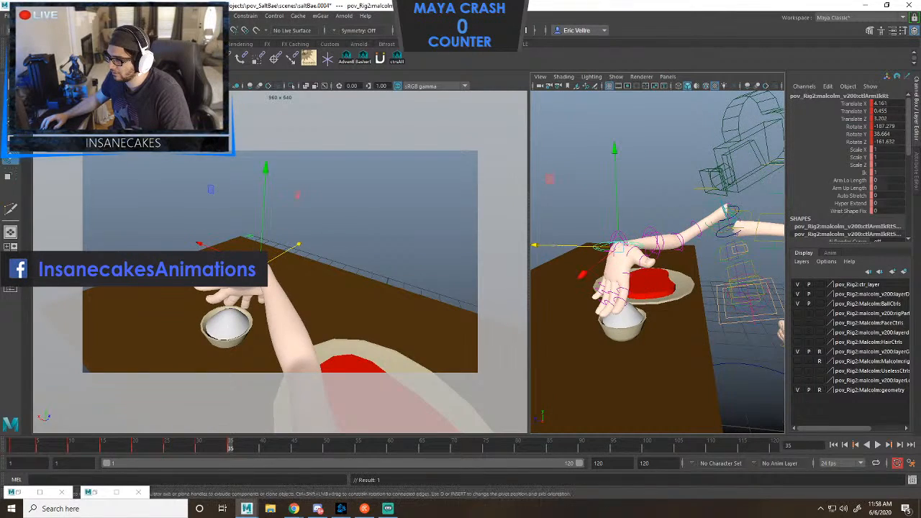
{"action": "key", "text": "e"}
{"action": "left_click_drag", "start_coordinate": [230, 337], "coordinate": [228, 326]}
Raise the right elbow outward by moving the arm's pole vector control to about Translate Y 0.474, Z 8.247.
{"action": "left_click_drag", "start_coordinate": [648, 288], "coordinate": [590, 277], "text": "alt"}
{"action": "left_click", "coordinate": [670, 259]}
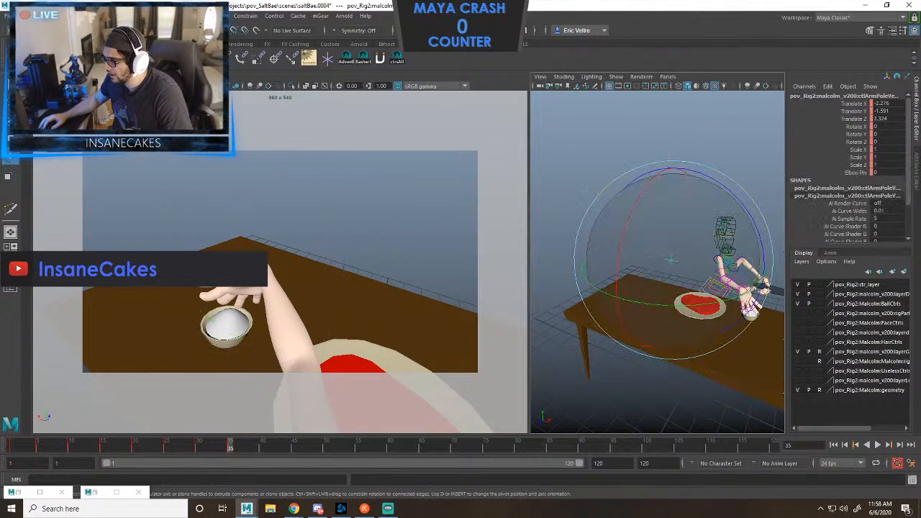
{"action": "key", "text": "w"}
{"action": "left_click_drag", "start_coordinate": [684, 263], "coordinate": [608, 247]}
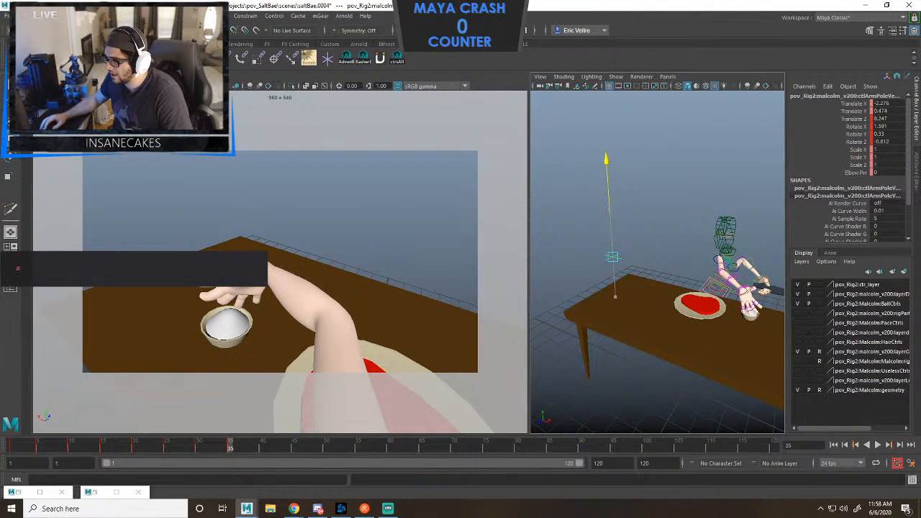
Reset the rotation of the right hand's finger controls to 0 on all axes so they reach into the salt.
{"action": "left_click_drag", "start_coordinate": [648, 324], "coordinate": [644, 272], "text": "alt"}
{"action": "left_click", "coordinate": [588, 256]}
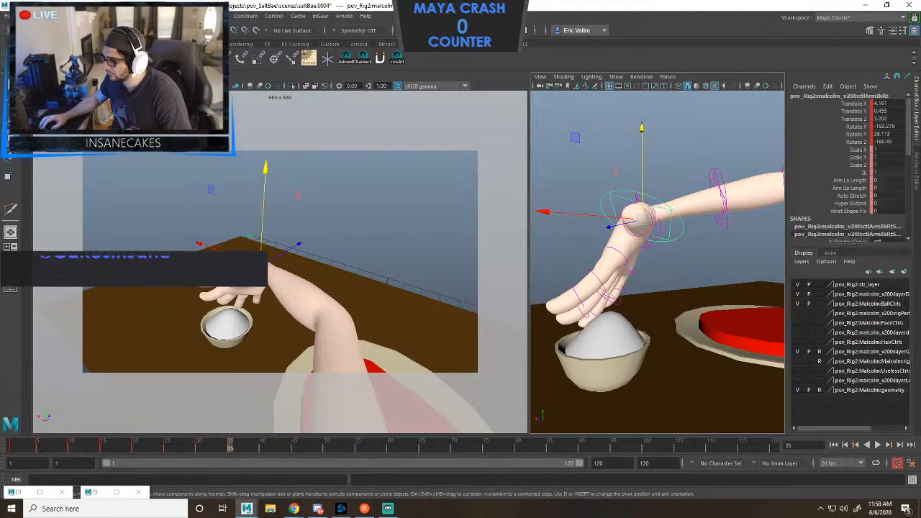
{"action": "scroll", "coordinate": [657, 259], "scroll_direction": "up", "scroll_amount": 5}
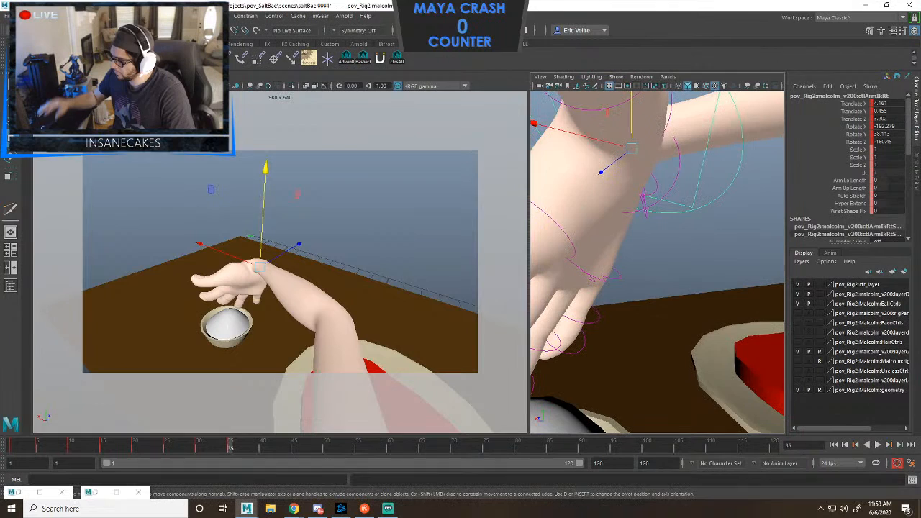
{"action": "scroll", "coordinate": [657, 262], "scroll_direction": "down", "scroll_amount": 5}
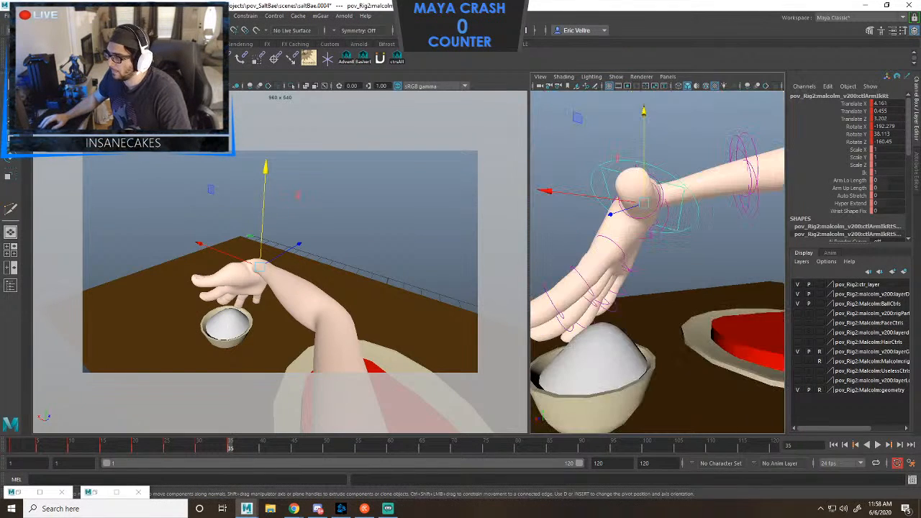
{"action": "scroll", "coordinate": [652, 266], "scroll_direction": "down", "scroll_amount": 4}
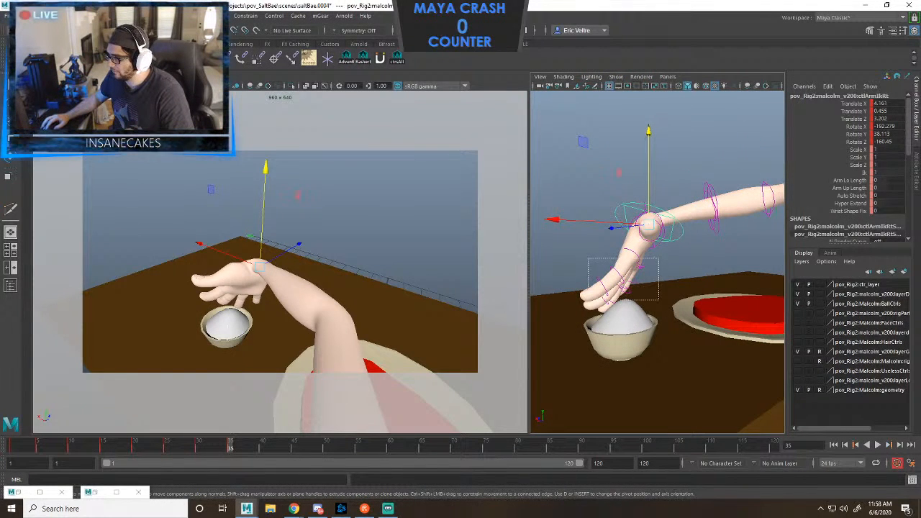
{"action": "left_click", "coordinate": [610, 308]}
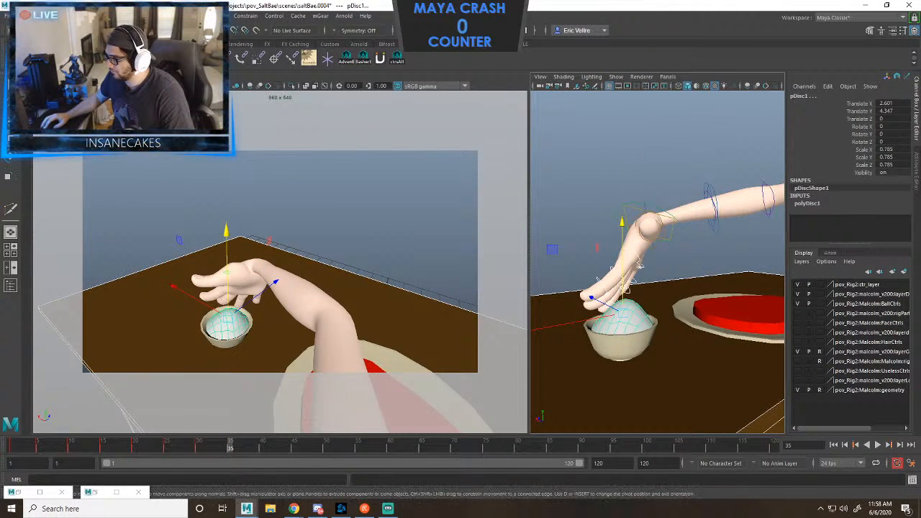
{"action": "left_click", "coordinate": [638, 266]}
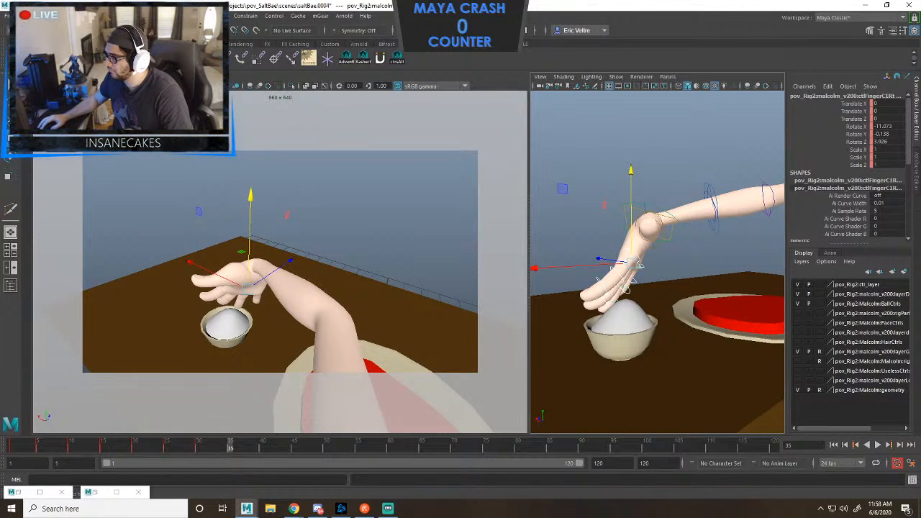
{"action": "type", "text": "0"}
{"action": "key", "text": "Return"}
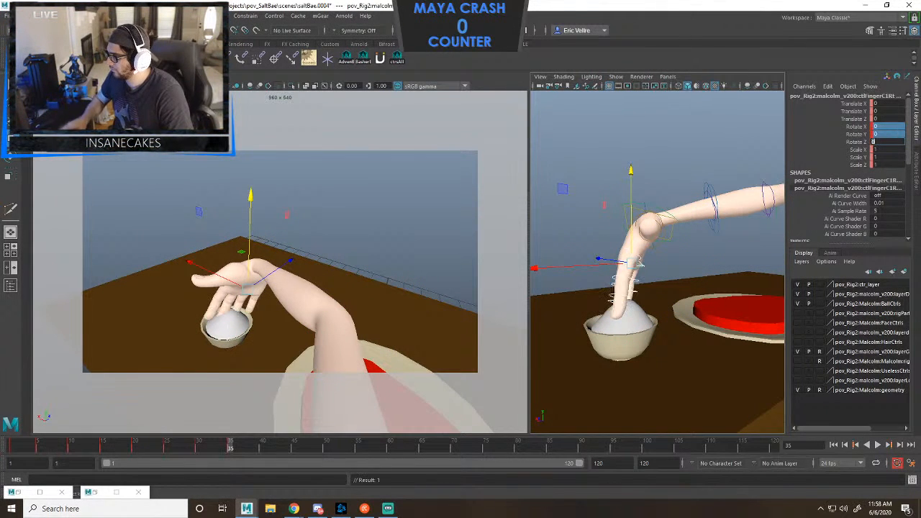
Reset the rotation of the right thumb's tip and middle controls to 0 on all axes.
{"action": "scroll", "coordinate": [555, 418], "scroll_direction": "up", "scroll_amount": 6}
{"action": "left_click_drag", "start_coordinate": [555, 417], "coordinate": [676, 309], "text": "alt"}
{"action": "key", "text": "Up"}
{"action": "key", "text": "Down"}
{"action": "scroll", "coordinate": [676, 309], "scroll_direction": "down", "scroll_amount": 5}
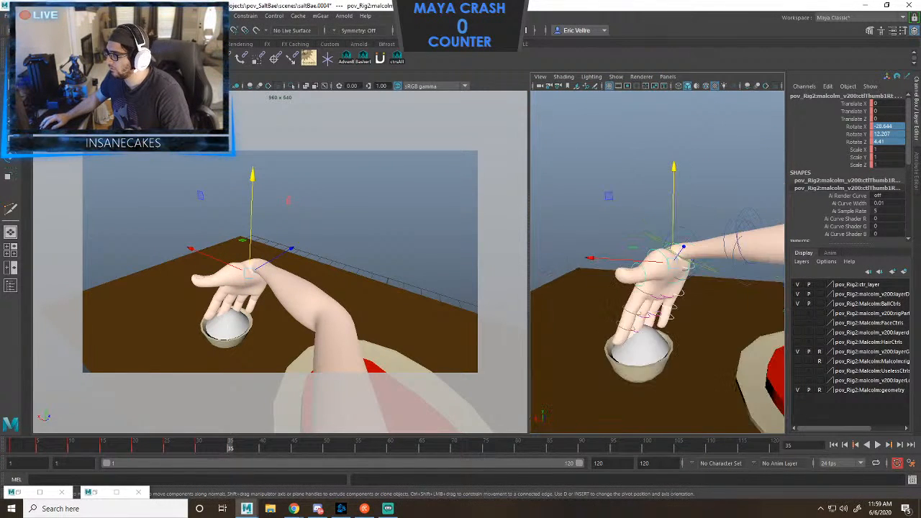
{"action": "key", "text": "f"}
{"action": "key", "text": "Down"}
{"action": "key", "text": "Down"}
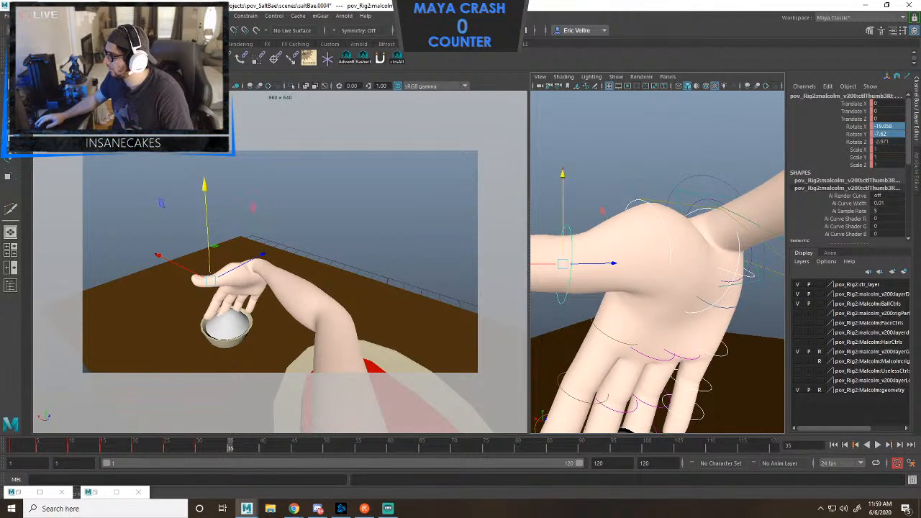
{"action": "key", "text": "Return"}
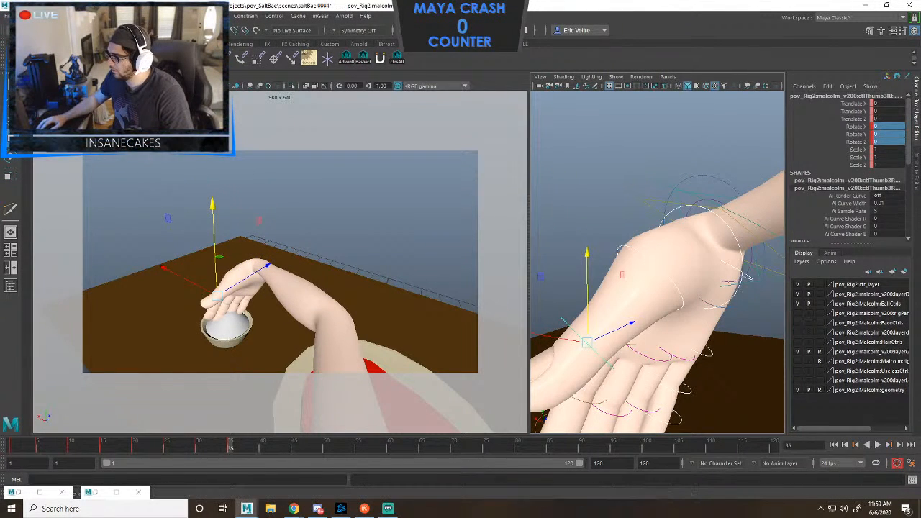
{"action": "key", "text": "Up"}
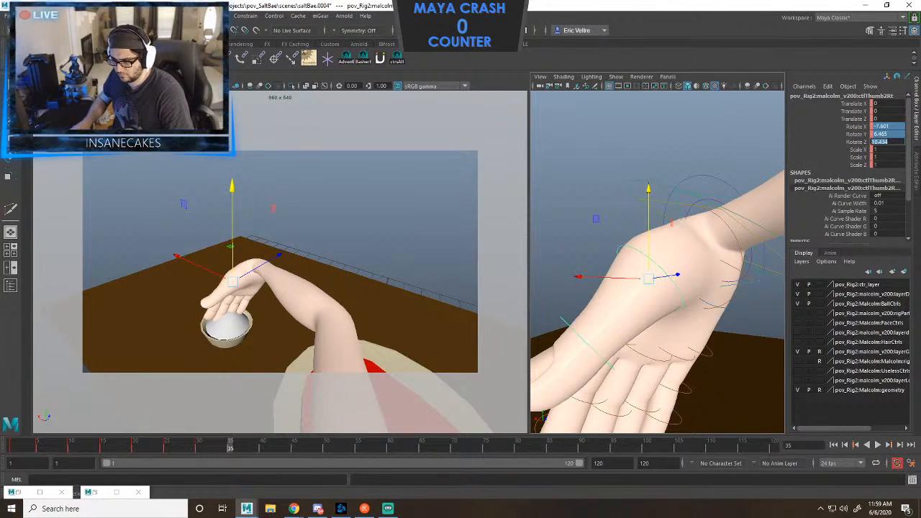
{"action": "type", "text": "0"}
{"action": "key", "text": "Return"}
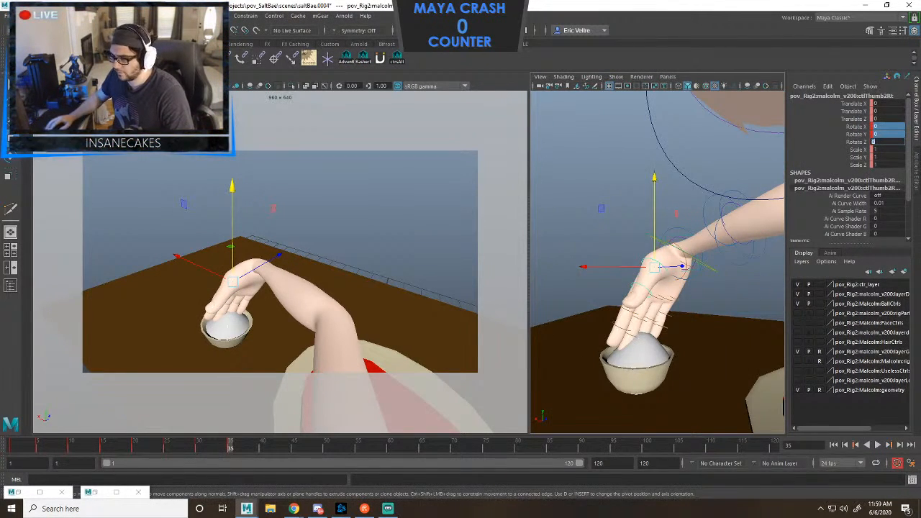
Play back the animation to review the right hand's move from the raised pose to the salt bowl.
{"action": "key", "text": "comma"}
{"action": "key", "text": "period"}
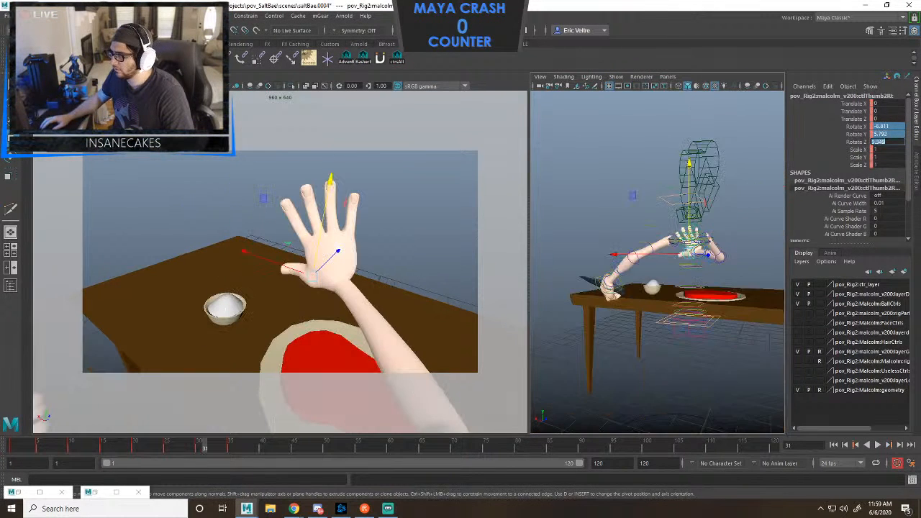
{"action": "key", "text": "alt+v"}
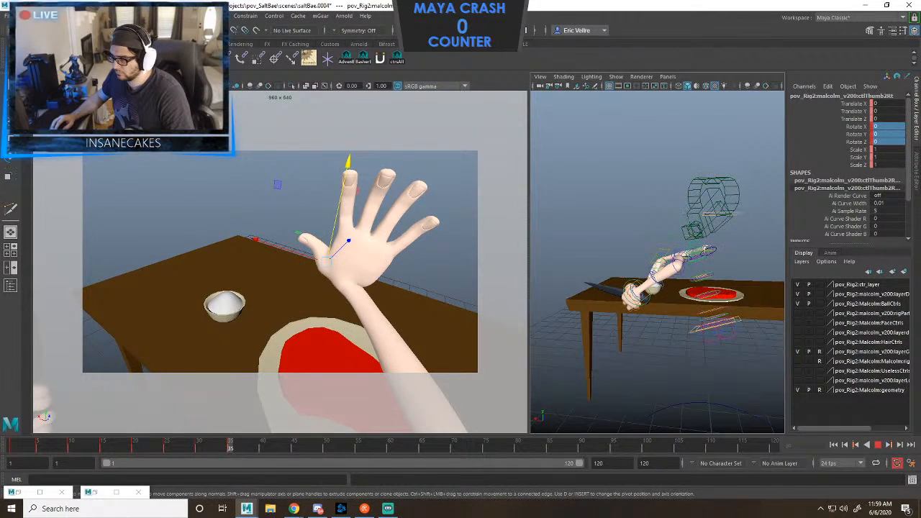
{"action": "key", "text": "alt+v"}
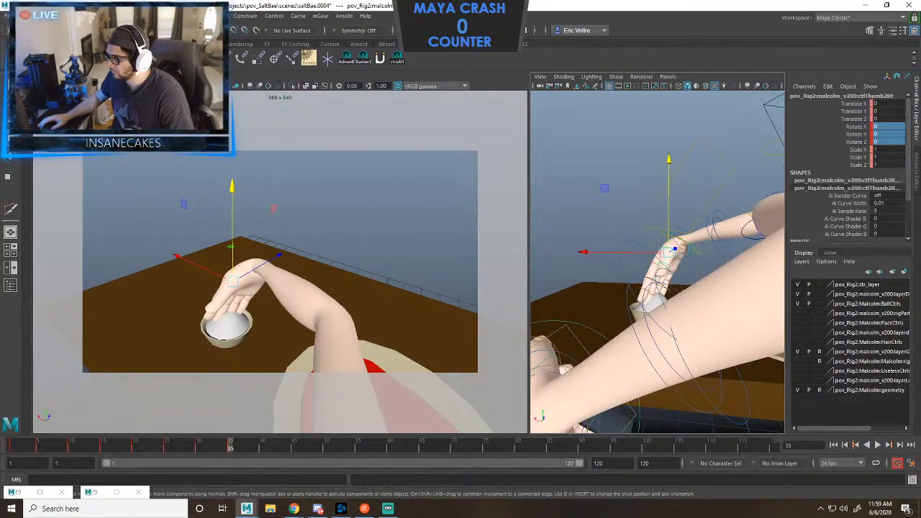
Rotate the right hand's IK control at the wrist to re-angle the hand over the salt bowl at frame 35.
{"action": "key", "text": "f"}
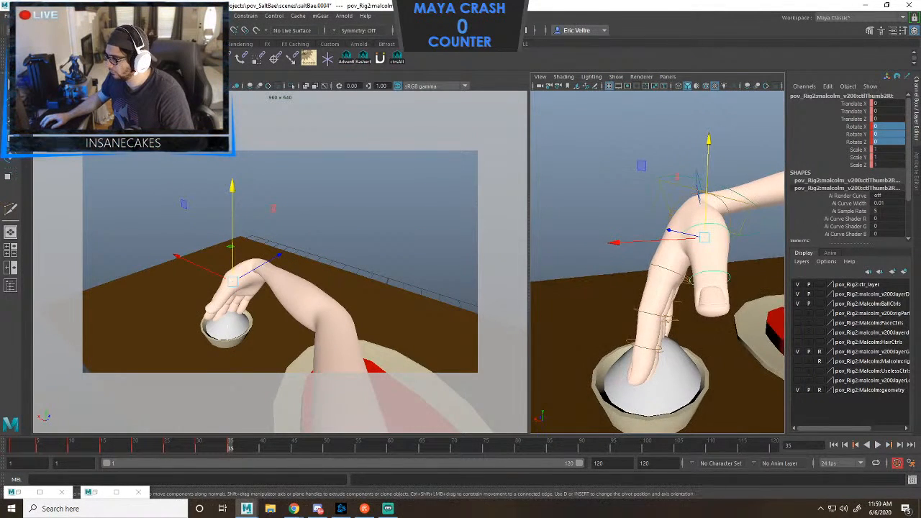
{"action": "left_click", "coordinate": [689, 188]}
{"action": "key", "text": "e"}
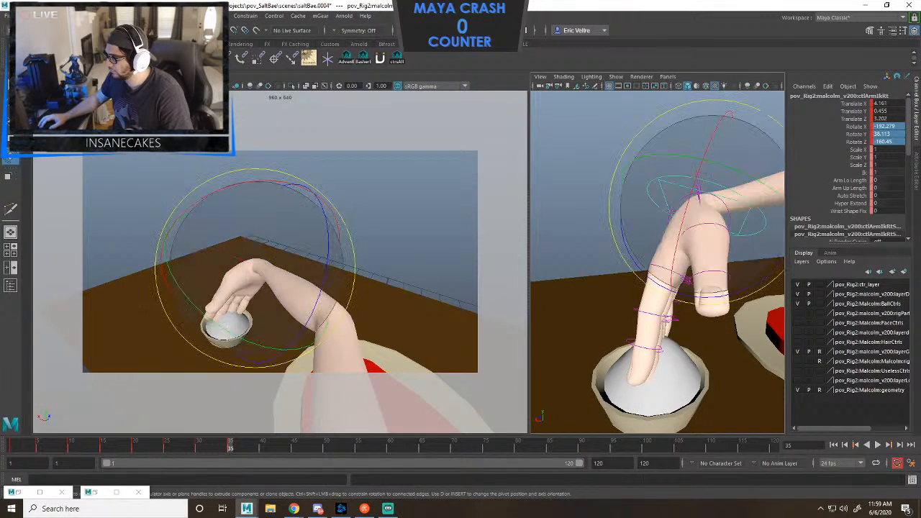
{"action": "left_click_drag", "start_coordinate": [749, 216], "coordinate": [749, 284]}
{"action": "left_click", "coordinate": [720, 273]}
{"action": "left_click", "coordinate": [632, 306]}
{"action": "left_click", "coordinate": [575, 180]}
Rotate the right index finger's base control to about X 38.957, Z 4.608, angling the finger into the salt.
{"action": "left_click_drag", "start_coordinate": [604, 209], "coordinate": [629, 207], "text": "alt"}
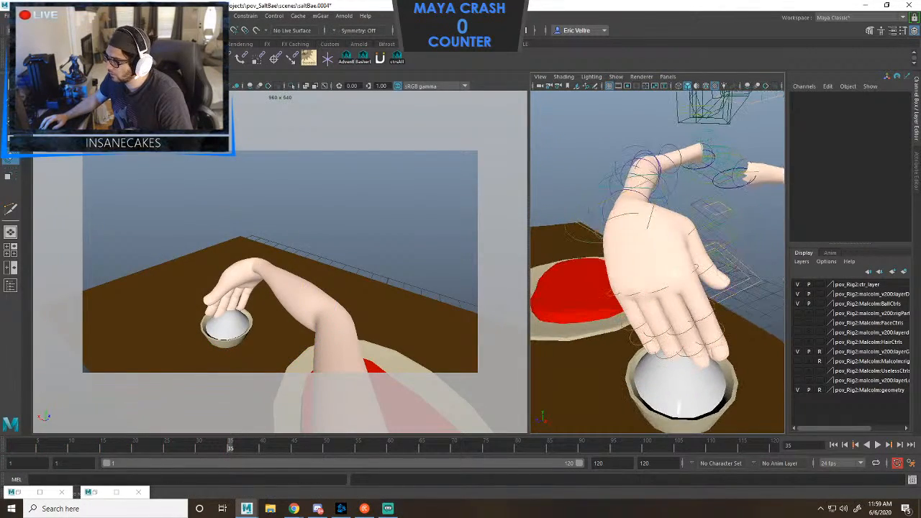
{"action": "left_click", "coordinate": [624, 214]}
{"action": "left_click_drag", "start_coordinate": [692, 279], "coordinate": [611, 277]}
{"action": "scroll", "coordinate": [669, 274], "scroll_direction": "up", "scroll_amount": 4}
{"action": "left_click", "coordinate": [552, 254]}
{"action": "left_click", "coordinate": [693, 254]}
{"action": "scroll", "coordinate": [648, 274], "scroll_direction": "down", "scroll_amount": 4}
{"action": "middle_click_drag", "start_coordinate": [676, 288], "coordinate": [664, 259], "text": "alt"}
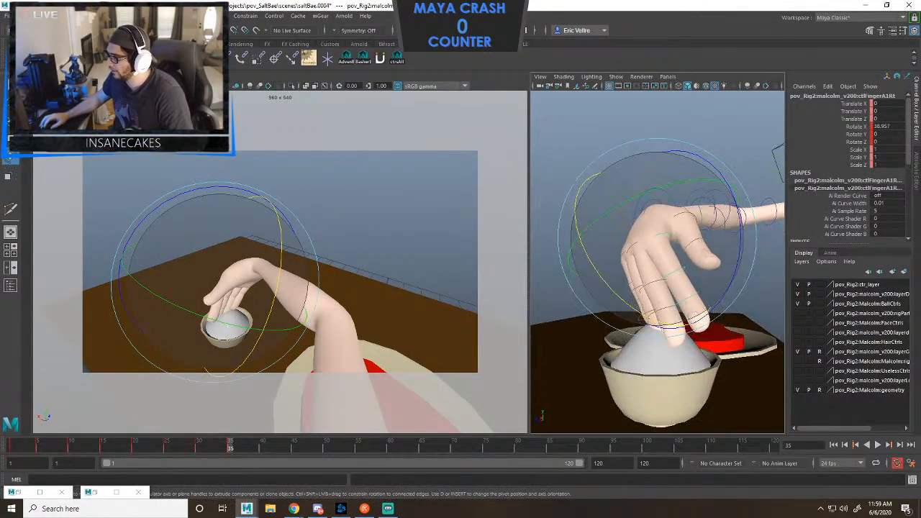
{"action": "left_click_drag", "start_coordinate": [741, 247], "coordinate": [740, 254]}
{"action": "left_click_drag", "start_coordinate": [669, 269], "coordinate": [642, 275], "text": "alt"}
{"action": "scroll", "coordinate": [727, 266], "scroll_direction": "up", "scroll_amount": 5}
{"action": "scroll", "coordinate": [727, 266], "scroll_direction": "down", "scroll_amount": 4}
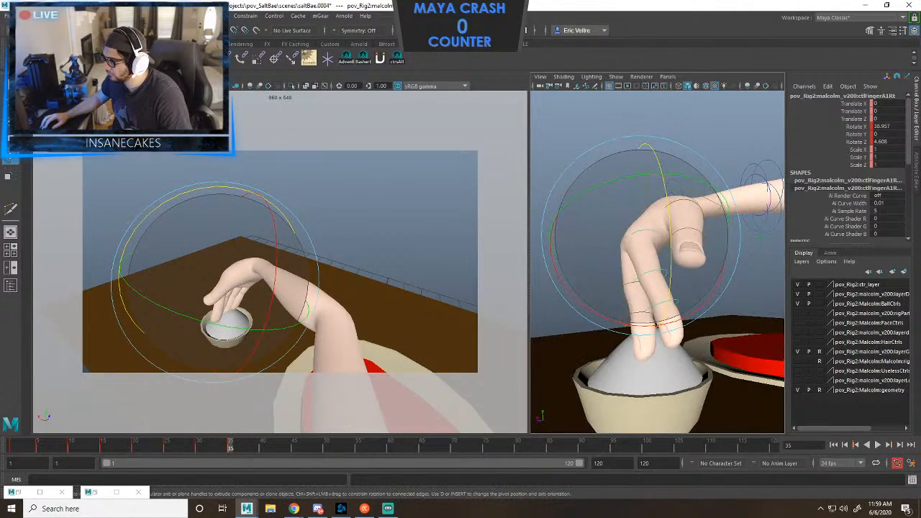
Rotate the right index finger's middle control to adjust how the finger bends into the salt.
{"action": "left_click", "coordinate": [727, 317]}
{"action": "left_click", "coordinate": [661, 272]}
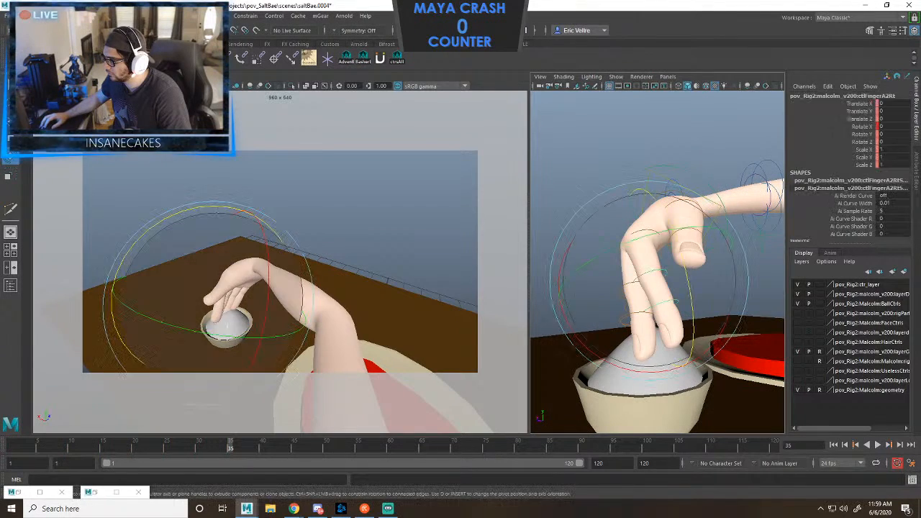
{"action": "left_click_drag", "start_coordinate": [655, 372], "coordinate": [679, 401]}
{"action": "left_click", "coordinate": [672, 307]}
{"action": "left_click", "coordinate": [674, 303]}
{"action": "left_click_drag", "start_coordinate": [679, 374], "coordinate": [718, 384], "text": "alt"}
{"action": "left_click", "coordinate": [683, 306]}
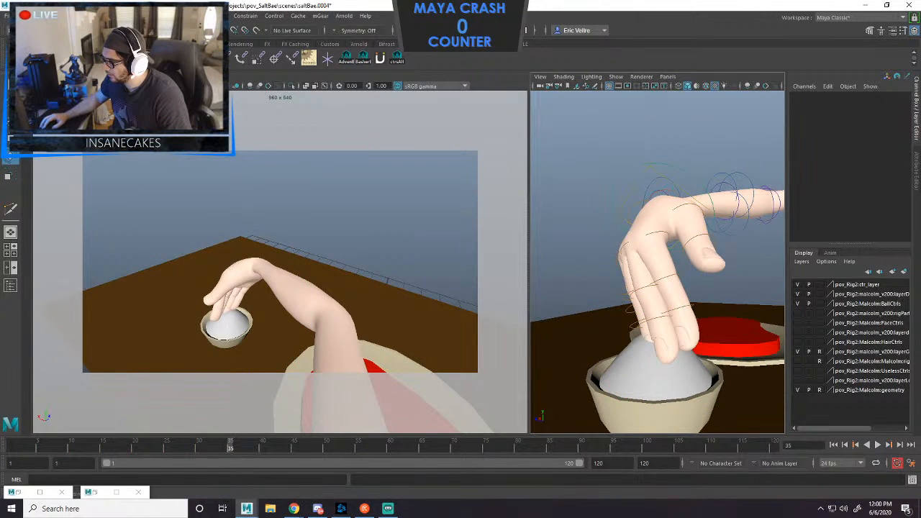
Rotate the right middle finger's middle and tip controls to adjust its bend beside the index finger.
{"action": "left_click", "coordinate": [666, 280]}
{"action": "left_click", "coordinate": [646, 287]}
{"action": "left_click_drag", "start_coordinate": [632, 386], "coordinate": [620, 382]}
{"action": "left_click", "coordinate": [656, 319]}
{"action": "left_click", "coordinate": [654, 315]}
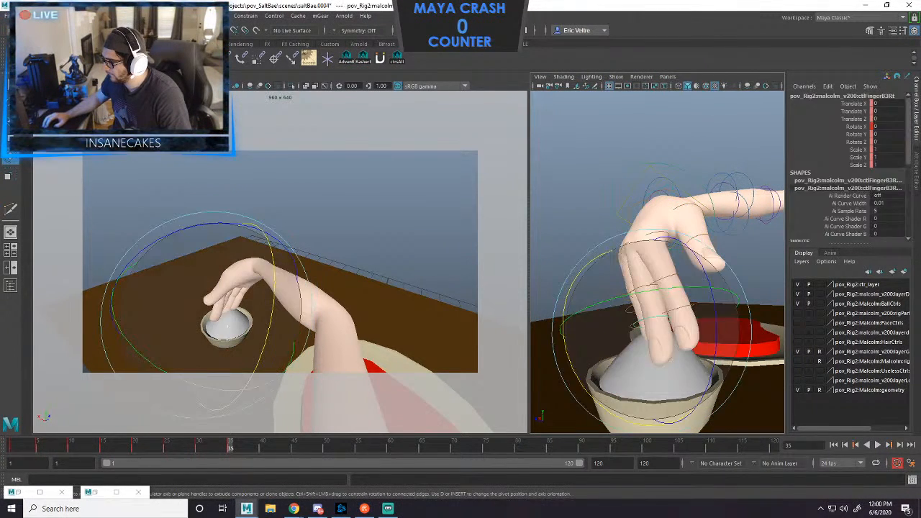
{"action": "left_click_drag", "start_coordinate": [630, 420], "coordinate": [623, 418]}
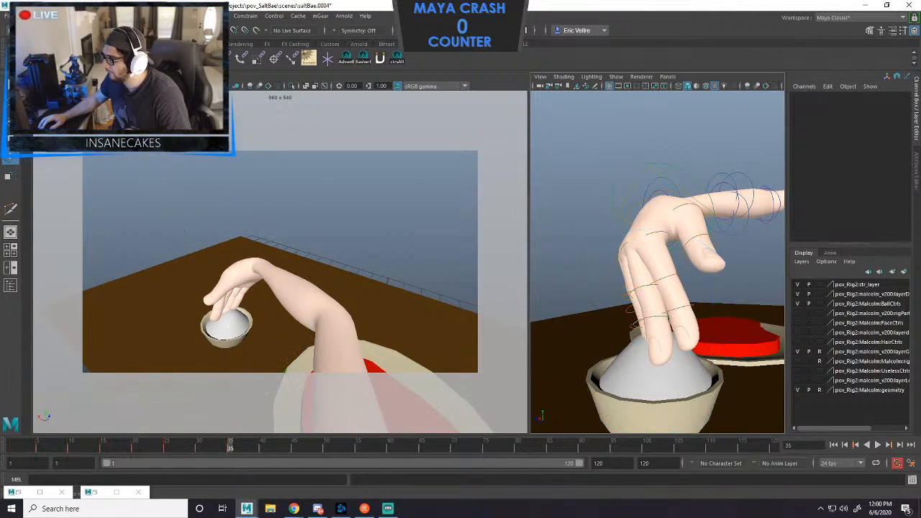
Rotate the right index finger's base control to about X 33.123, Y 1.189, Z 1.439.
{"action": "left_click", "coordinate": [709, 209]}
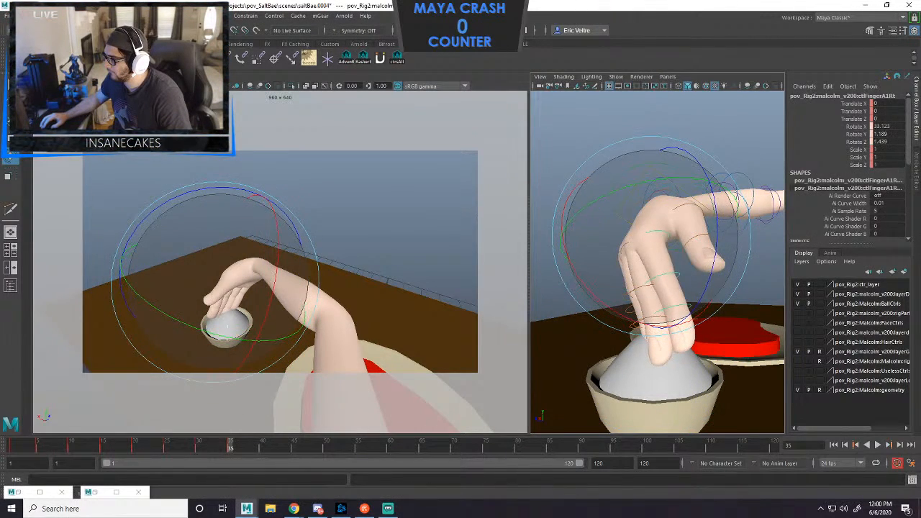
{"action": "left_click_drag", "start_coordinate": [657, 262], "coordinate": [626, 216], "text": "alt"}
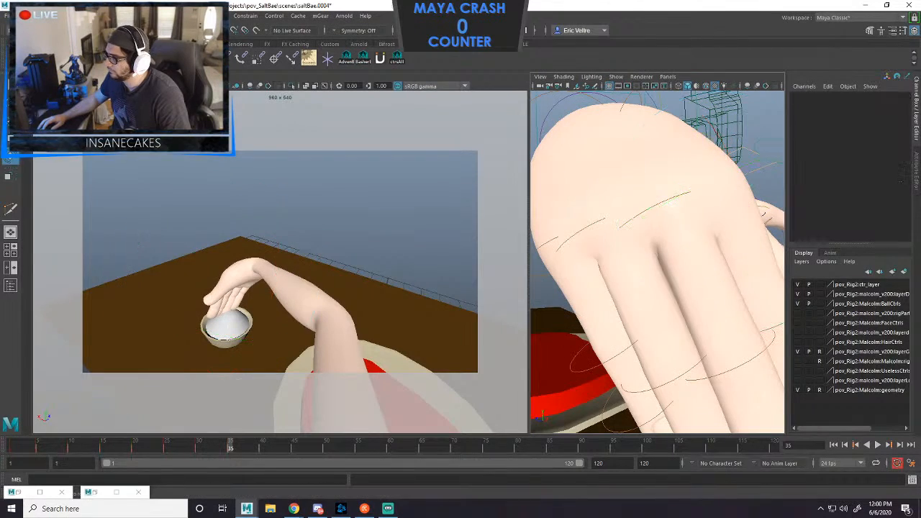
{"action": "left_click", "coordinate": [633, 216]}
{"action": "key", "text": "f"}
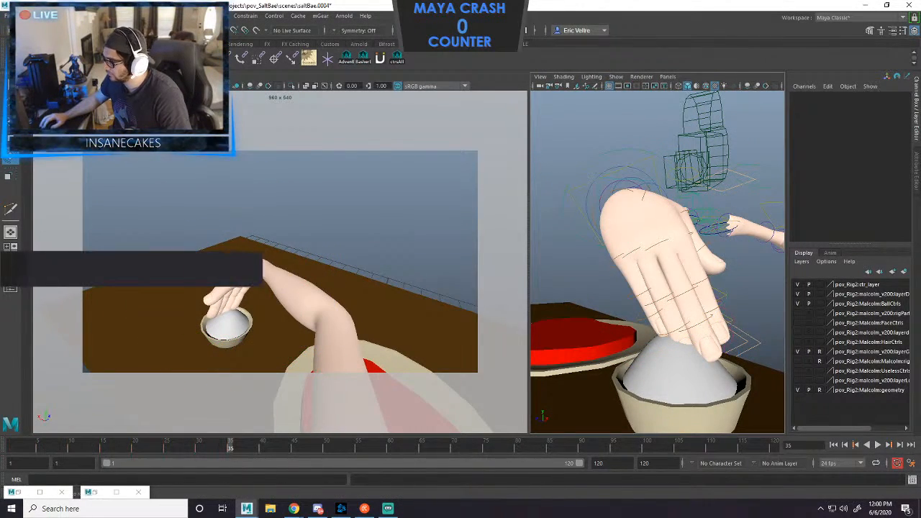
Rotate the right ring finger's middle control to about X -2.584 and adjust its tip control to match.
{"action": "left_click", "coordinate": [680, 281]}
{"action": "left_click", "coordinate": [667, 295]}
{"action": "left_click", "coordinate": [651, 306]}
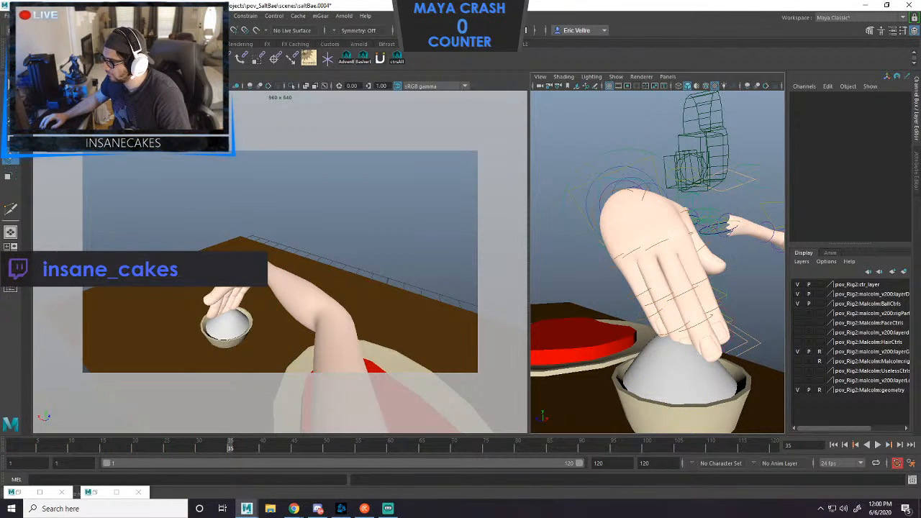
{"action": "left_click", "coordinate": [662, 296]}
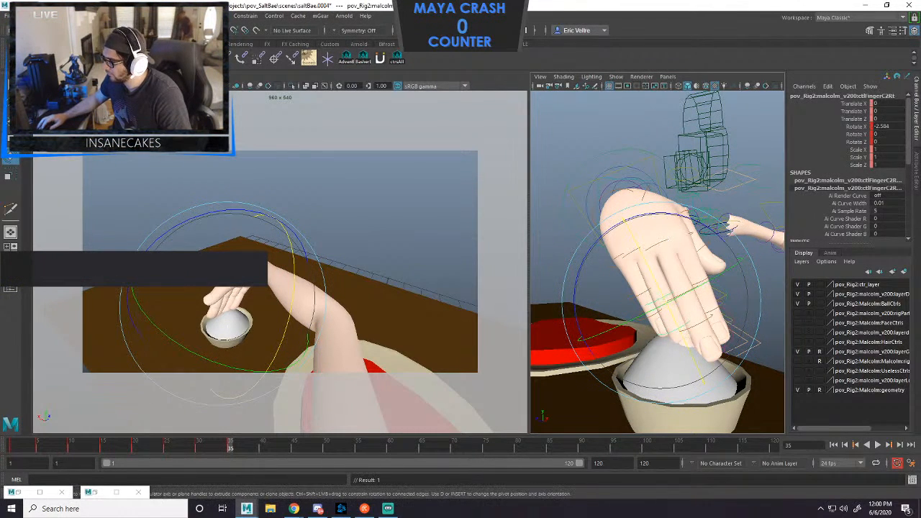
{"action": "left_click", "coordinate": [748, 288]}
{"action": "left_click", "coordinate": [679, 365]}
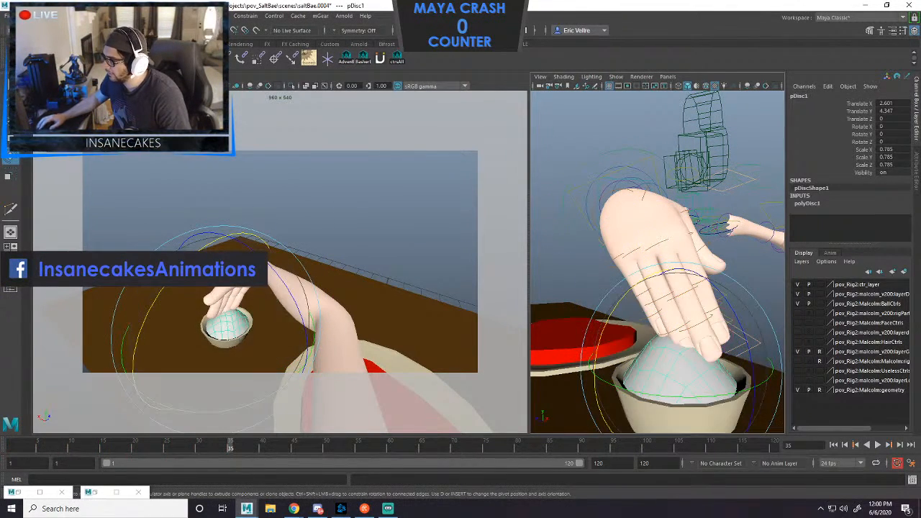
{"action": "left_click", "coordinate": [748, 288]}
{"action": "left_click", "coordinate": [675, 325]}
{"action": "left_click_drag", "start_coordinate": [745, 327], "coordinate": [750, 343]}
{"action": "left_click", "coordinate": [748, 288]}
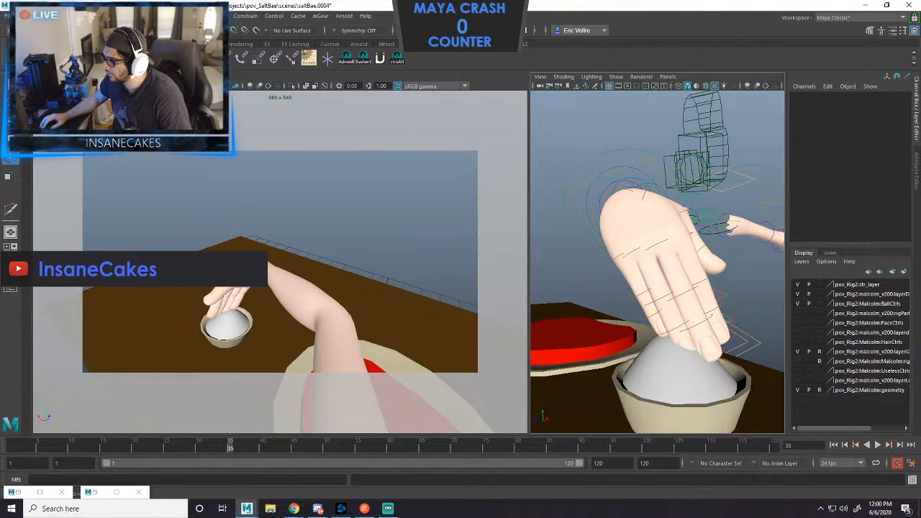
Rotate the right pinky's middle control to about X -6.536 and adjust the bend of its tip control.
{"action": "left_click", "coordinate": [642, 294]}
{"action": "left_click_drag", "start_coordinate": [657, 321], "coordinate": [662, 331]}
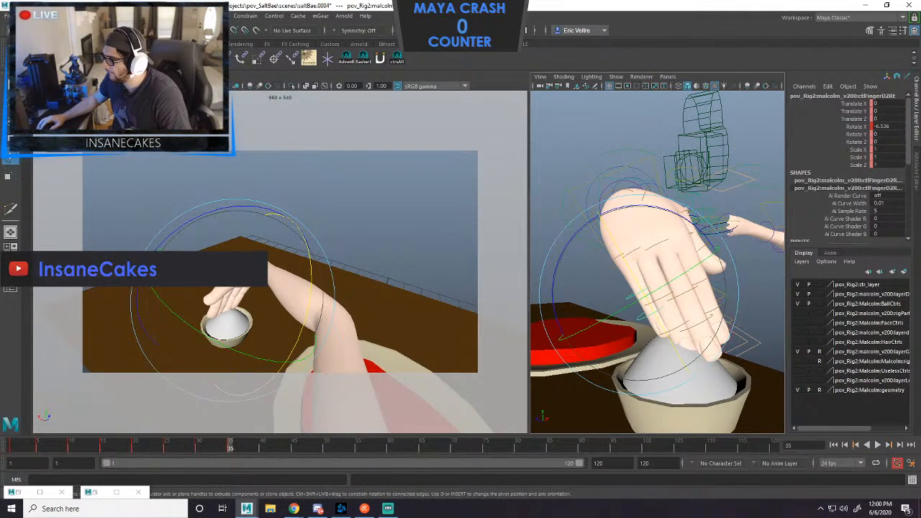
{"action": "left_click", "coordinate": [610, 173]}
{"action": "left_click", "coordinate": [591, 347]}
{"action": "left_click", "coordinate": [575, 266]}
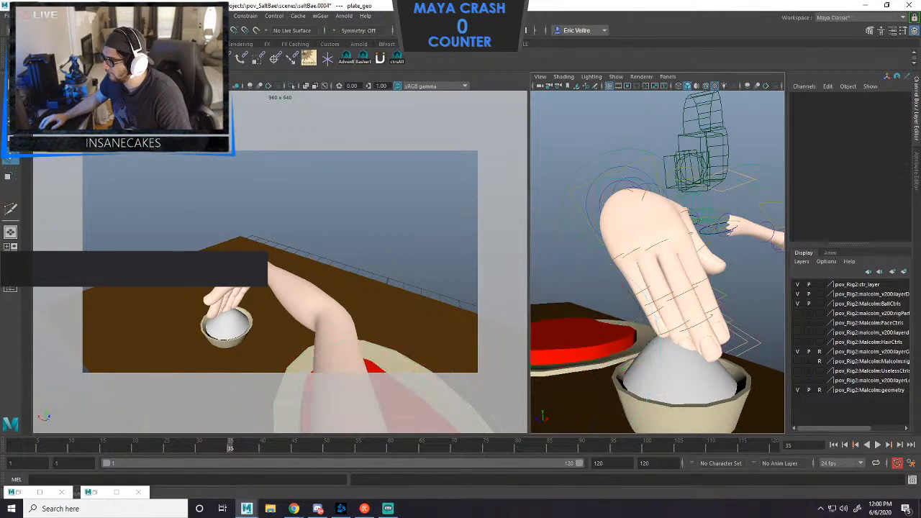
{"action": "left_click", "coordinate": [642, 315]}
{"action": "left_click_drag", "start_coordinate": [659, 319], "coordinate": [661, 325]}
{"action": "left_click", "coordinate": [584, 272]}
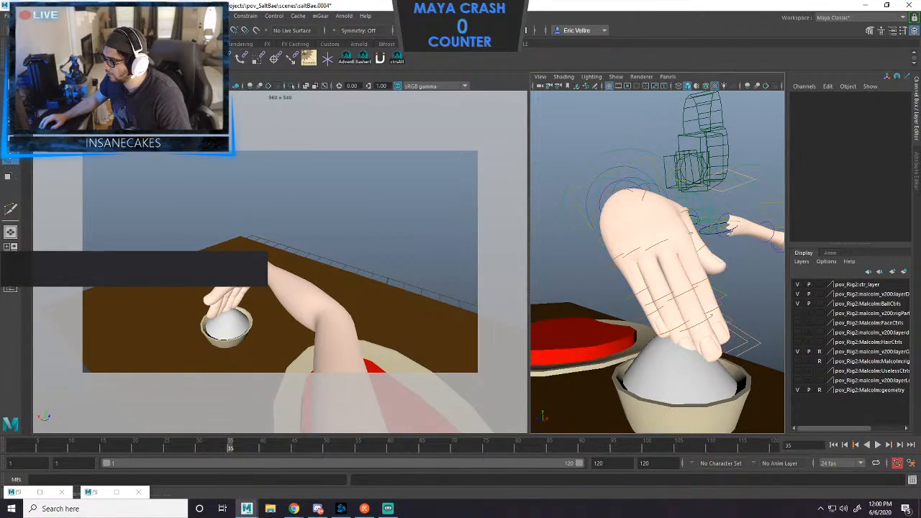
Try to rotate the right pinky's base control, then undo the rotation.
{"action": "left_click", "coordinate": [627, 253]}
{"action": "left_click_drag", "start_coordinate": [628, 253], "coordinate": [551, 253], "text": "alt"}
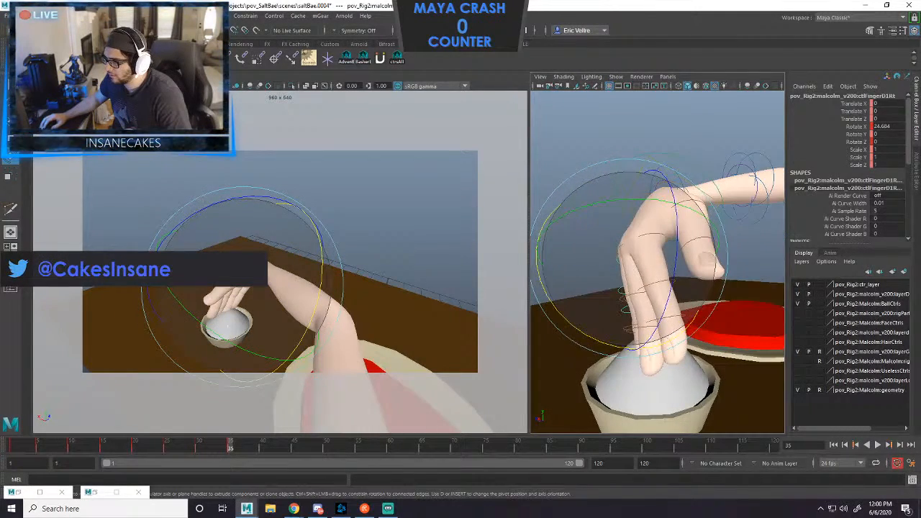
{"action": "left_click_drag", "start_coordinate": [623, 288], "coordinate": [647, 288]}
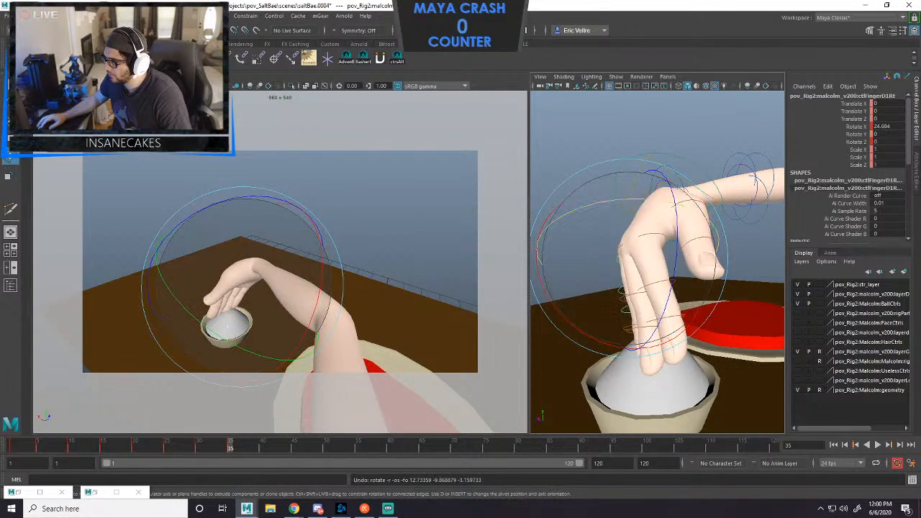
{"action": "left_click_drag", "start_coordinate": [616, 287], "coordinate": [675, 289], "text": "alt"}
Rotate the right ring finger's base control to adjust the finger's angle into the salt.
{"action": "left_click", "coordinate": [745, 248]}
{"action": "left_click", "coordinate": [633, 249]}
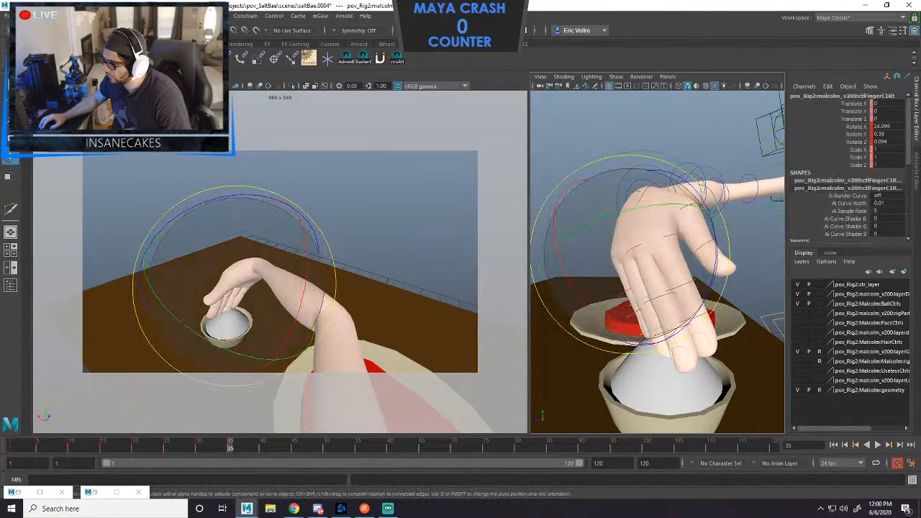
{"action": "left_click_drag", "start_coordinate": [596, 316], "coordinate": [605, 322]}
{"action": "left_click_drag", "start_coordinate": [717, 247], "coordinate": [752, 260]}
Rotate the right pinky's base control to about X 35.703, Y -5.321, Z -7.548.
{"action": "left_click", "coordinate": [752, 252]}
{"action": "left_click", "coordinate": [627, 266]}
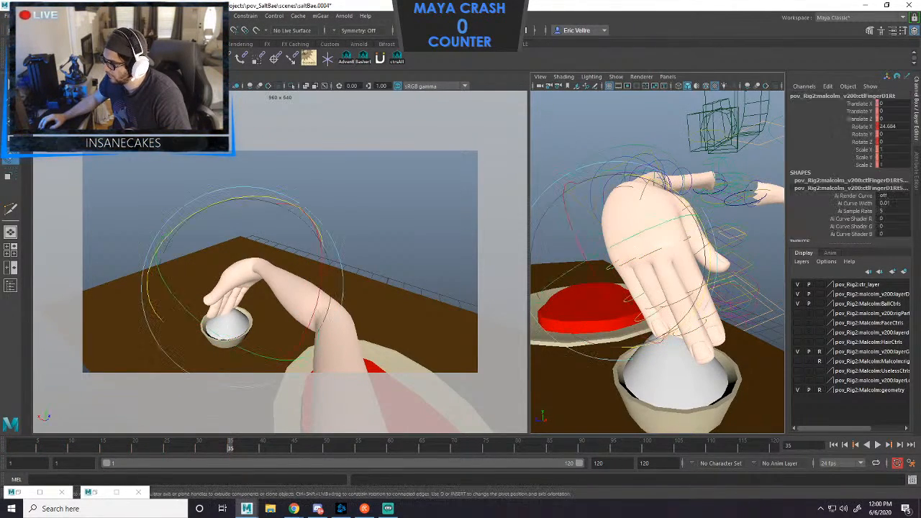
{"action": "left_click_drag", "start_coordinate": [610, 294], "coordinate": [624, 317]}
{"action": "left_click_drag", "start_coordinate": [709, 260], "coordinate": [708, 258]}
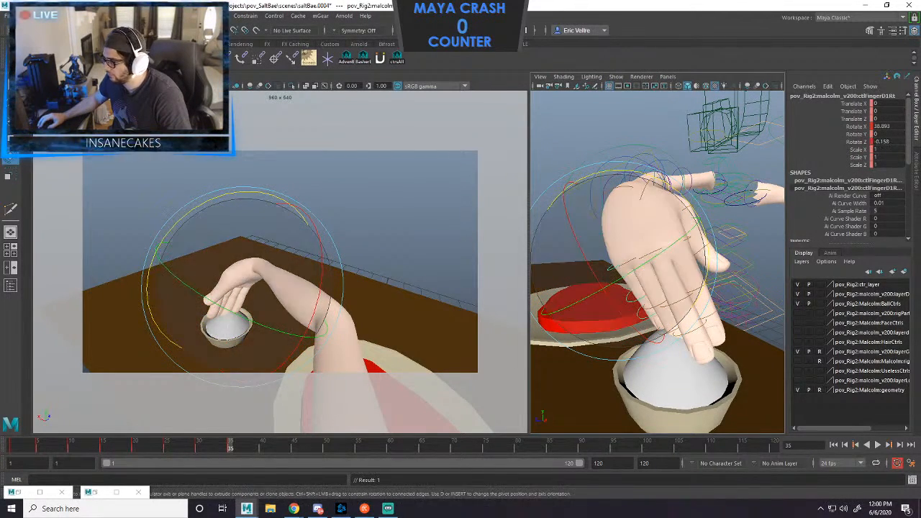
{"action": "left_click_drag", "start_coordinate": [669, 288], "coordinate": [679, 277]}
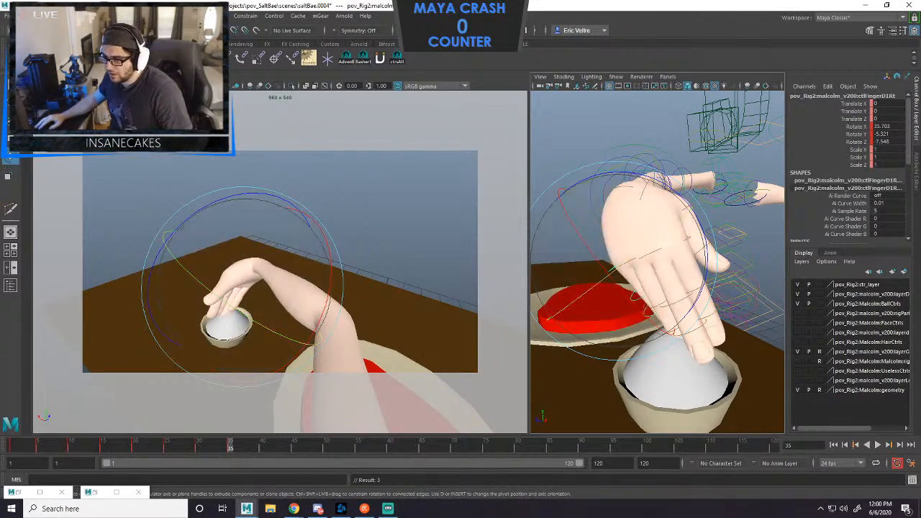
Rotate the right thumb's base control to about X 21.114, Y -44.45, Z -25.686, swinging the thumb toward the fingers.
{"action": "left_click_drag", "start_coordinate": [689, 287], "coordinate": [576, 338], "text": "alt"}
{"action": "left_click", "coordinate": [570, 356]}
{"action": "left_click", "coordinate": [584, 231]}
{"action": "mouse_move", "coordinate": [587, 238]}
{"action": "left_mouse_down"}
{"action": "mouse_move", "coordinate": [619, 231]}
{"action": "mouse_move", "coordinate": [624, 215]}
{"action": "left_mouse_up"}
{"action": "left_click_drag", "start_coordinate": [620, 226], "coordinate": [660, 245]}
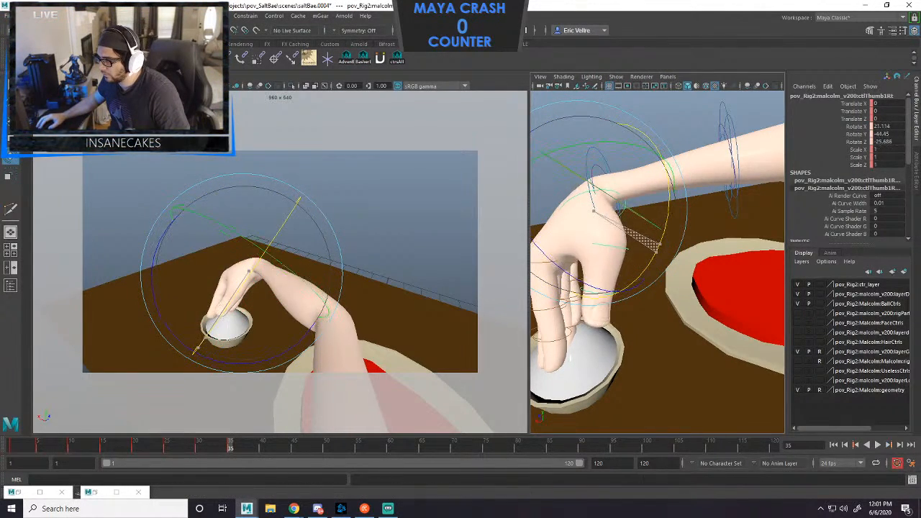
{"action": "left_click", "coordinate": [642, 304]}
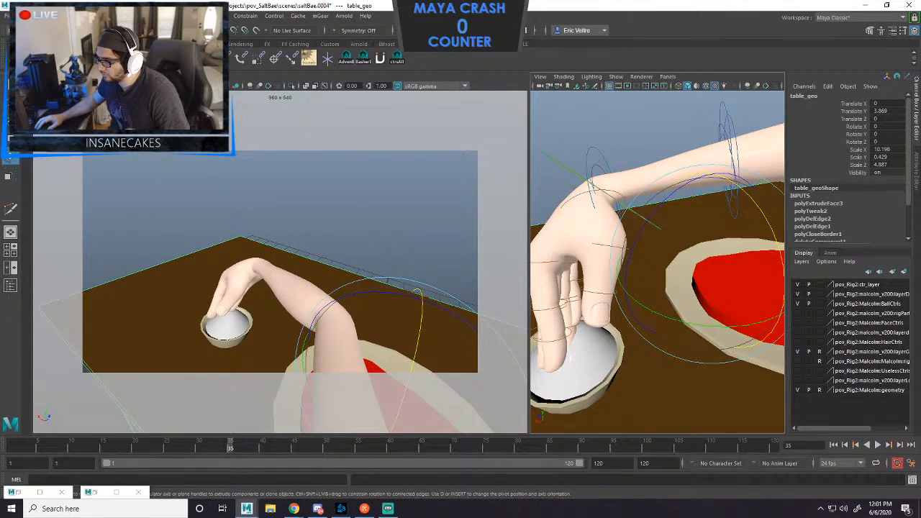
Rotate the right thumb's base control to about X 41.276, Y -57.879, Z -22.571 and move it to about Translate X -0.006, Y 0.051, Z 0.049.
{"action": "left_click", "coordinate": [607, 164]}
{"action": "left_click", "coordinate": [647, 133]}
{"action": "left_click", "coordinate": [623, 198]}
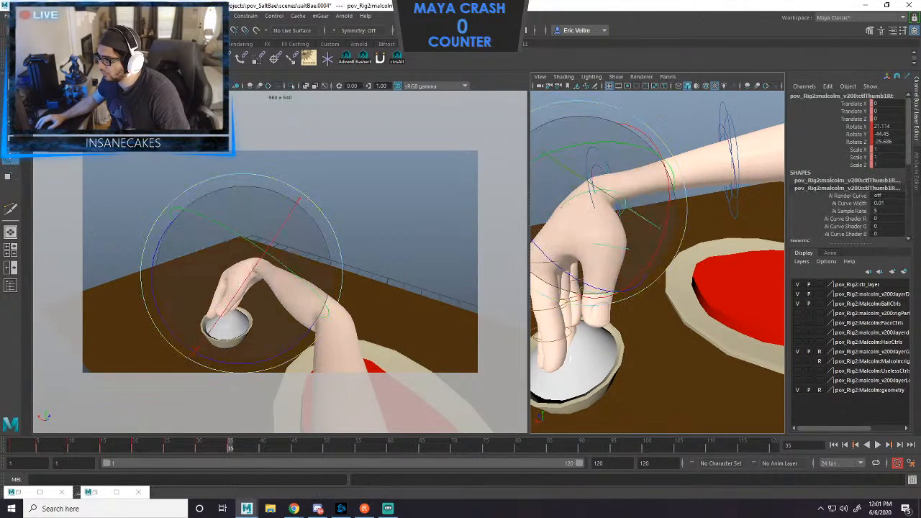
{"action": "left_click_drag", "start_coordinate": [656, 168], "coordinate": [666, 189]}
{"action": "key", "text": "w"}
{"action": "left_click_drag", "start_coordinate": [592, 210], "coordinate": [589, 215]}
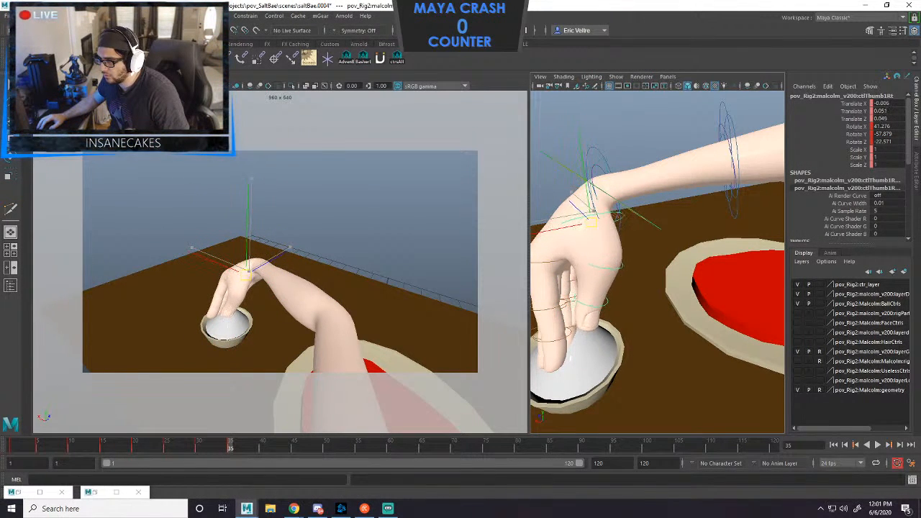
Move the right thumb's middle control to about Translate X -0.022, Y 0.076, Z 0.003.
{"action": "left_click", "coordinate": [643, 241]}
{"action": "left_click", "coordinate": [624, 255]}
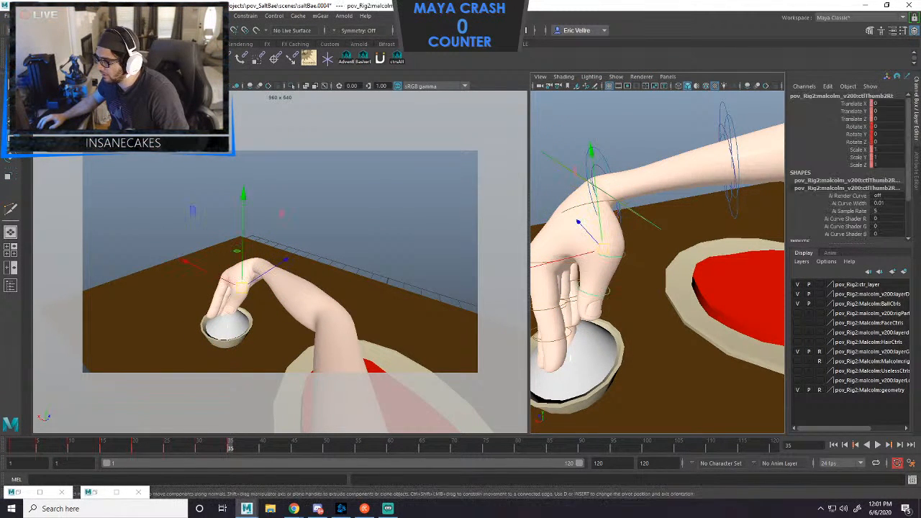
{"action": "key", "text": "r"}
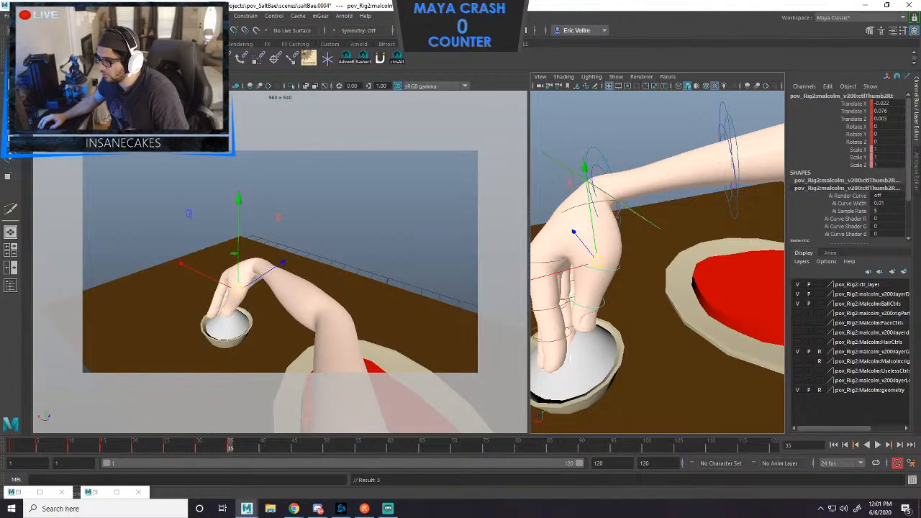
{"action": "key", "text": "e"}
{"action": "left_click_drag", "start_coordinate": [620, 253], "coordinate": [658, 209]}
{"action": "scroll", "coordinate": [633, 266], "scroll_direction": "down", "scroll_amount": 4}
{"action": "left_click", "coordinate": [694, 328]}
Move the right thumb's tip control to about Translate X 0.014, Y 0.022, Z 0.005.
{"action": "left_click", "coordinate": [613, 286]}
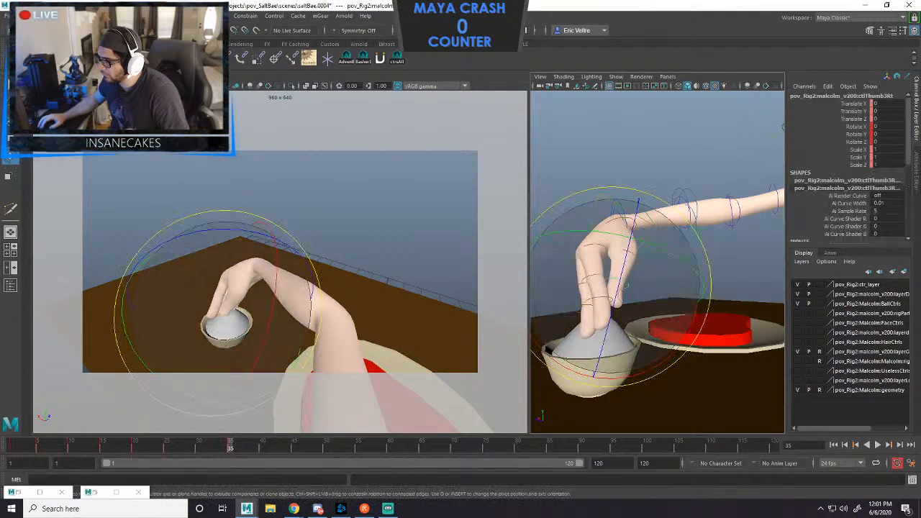
{"action": "key", "text": "w"}
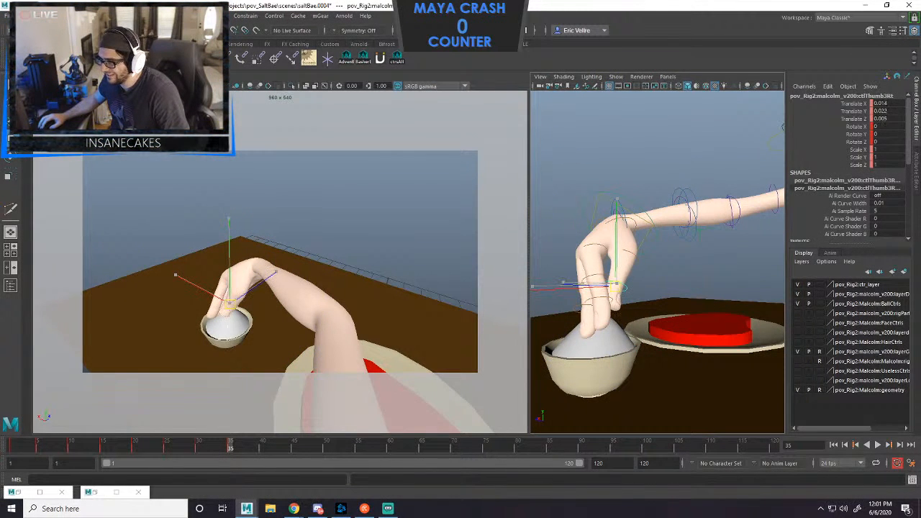
{"action": "left_click_drag", "start_coordinate": [618, 288], "coordinate": [676, 285], "text": "alt"}
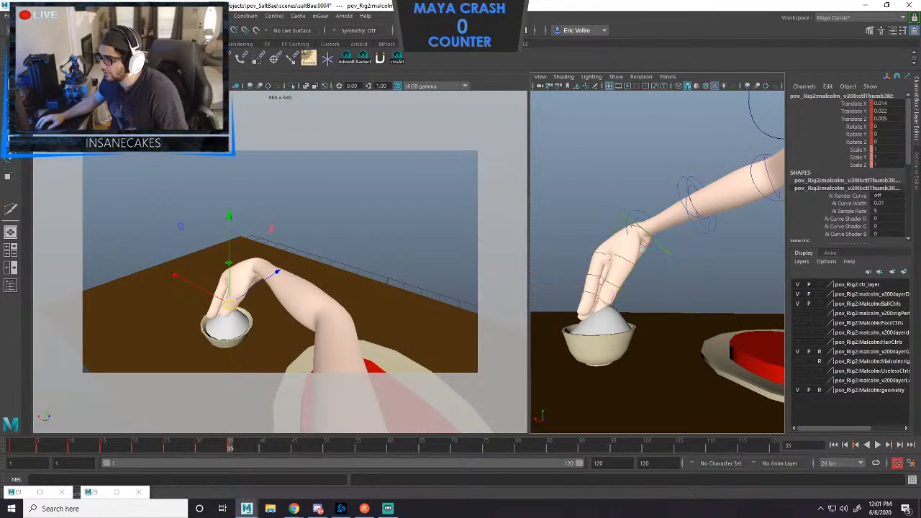
{"action": "left_click", "coordinate": [680, 284]}
{"action": "left_click", "coordinate": [664, 248]}
{"action": "key", "text": "e"}
{"action": "left_click_drag", "start_coordinate": [661, 254], "coordinate": [652, 257]}
{"action": "key", "text": "w"}
{"action": "key", "text": "ctrl+z"}
{"action": "left_click", "coordinate": [677, 288]}
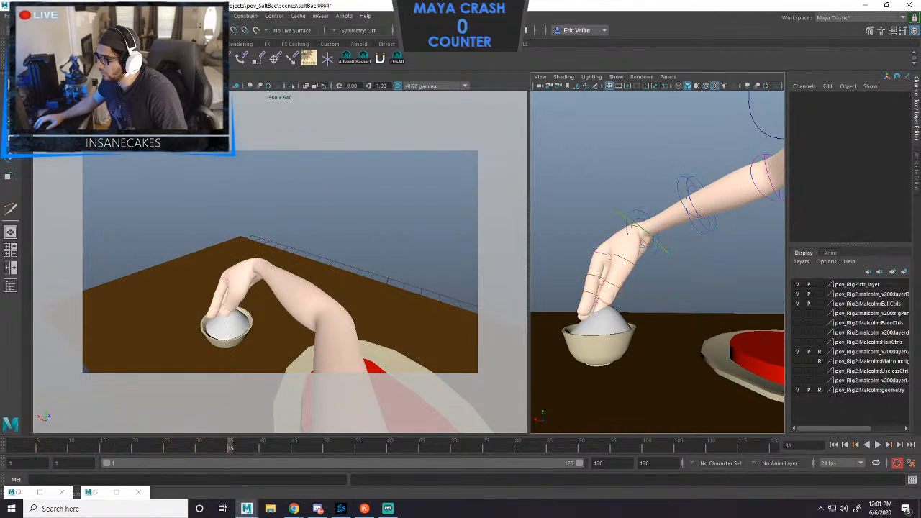
Rotate the right wrist IK control to about X -161.788, Y 52.816, Z -133.192.
{"action": "left_click_drag", "start_coordinate": [676, 287], "coordinate": [677, 308], "text": "alt"}
{"action": "left_click", "coordinate": [663, 241]}
{"action": "left_click", "coordinate": [677, 281]}
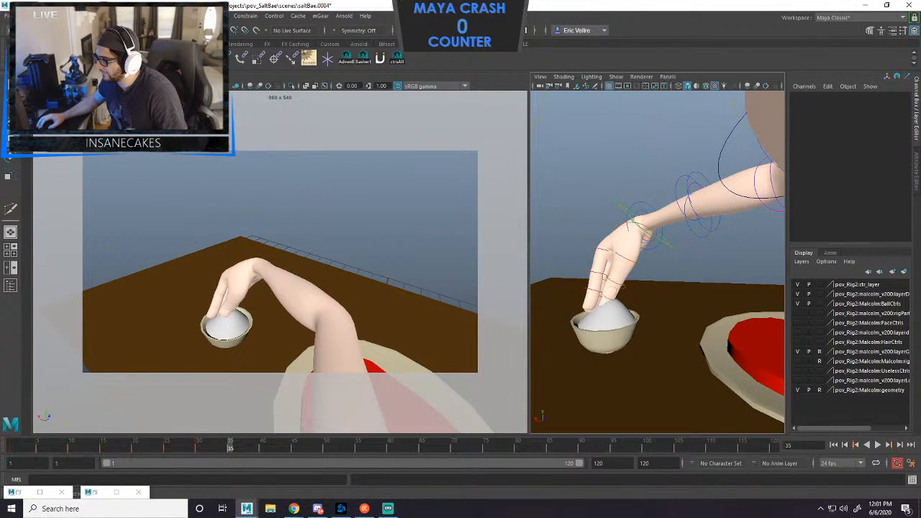
{"action": "left_click", "coordinate": [651, 235]}
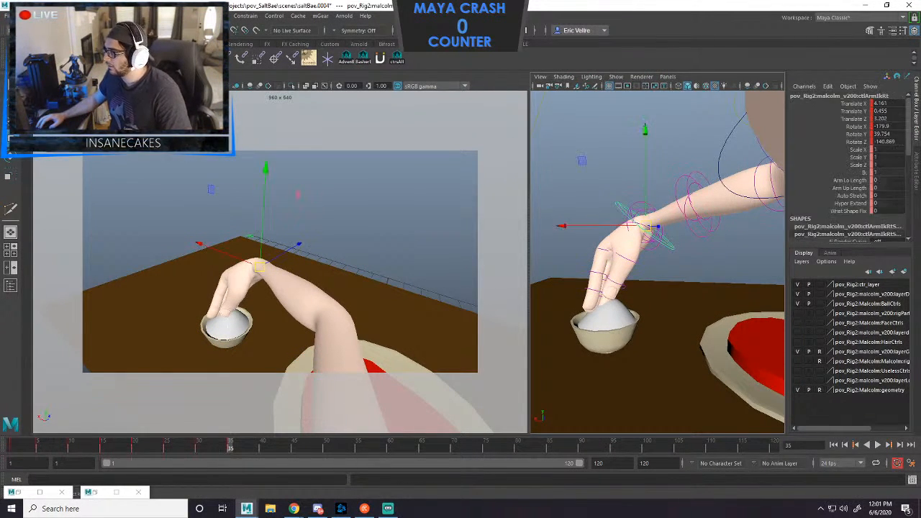
{"action": "key", "text": "e"}
{"action": "key", "text": "ctrl+z"}
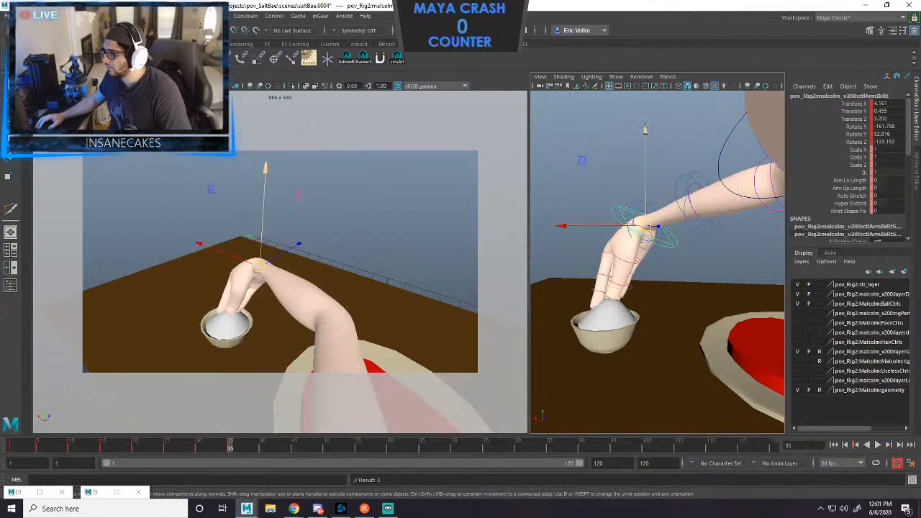
Move the right wrist IK control to about Translate X 4.116, Y 0.455, Z 3.065 above the salt bowl.
{"action": "key", "text": "w"}
{"action": "left_click_drag", "start_coordinate": [597, 226], "coordinate": [646, 107]}
{"action": "left_click_drag", "start_coordinate": [301, 235], "coordinate": [284, 245]}
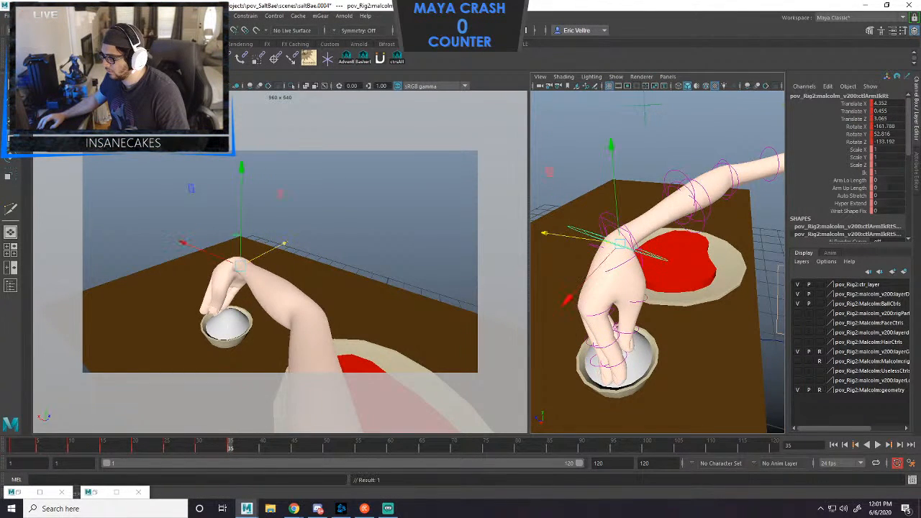
{"action": "left_click_drag", "start_coordinate": [183, 243], "coordinate": [196, 249]}
Rotate the right wrist control to about X -148.554, Y 42.882, Z -124.992 and move it to about Translate X 4.157, Y 0.421, Z 2.896.
{"action": "key", "text": "e"}
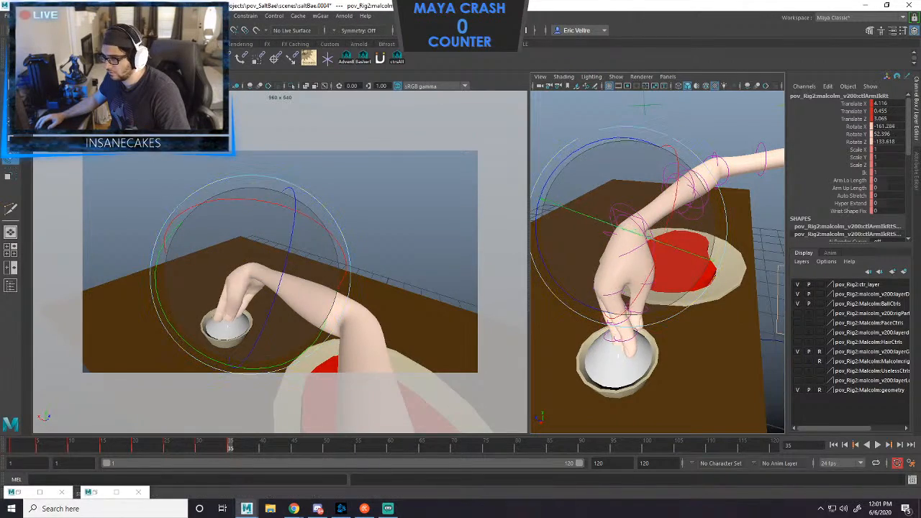
{"action": "left_click_drag", "start_coordinate": [195, 249], "coordinate": [238, 292]}
{"action": "key", "text": "w"}
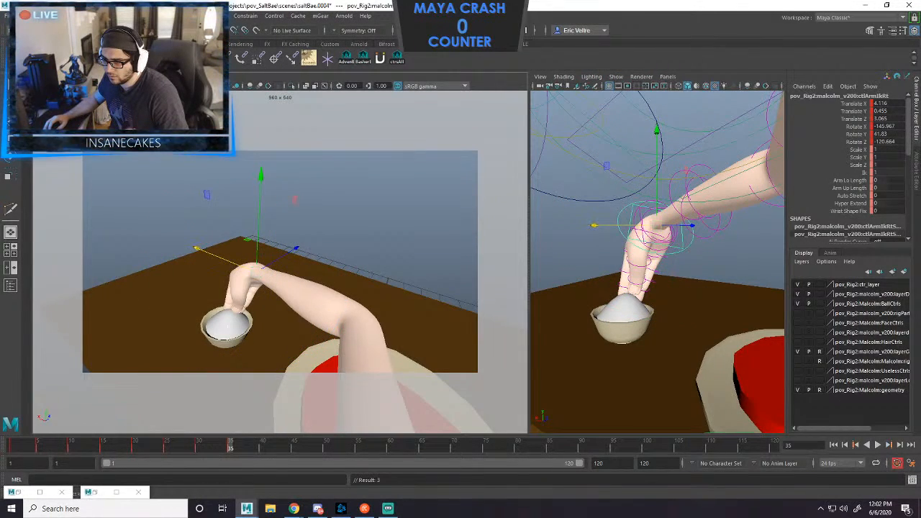
{"action": "left_click_drag", "start_coordinate": [252, 243], "coordinate": [223, 286]}
{"action": "key", "text": "e"}
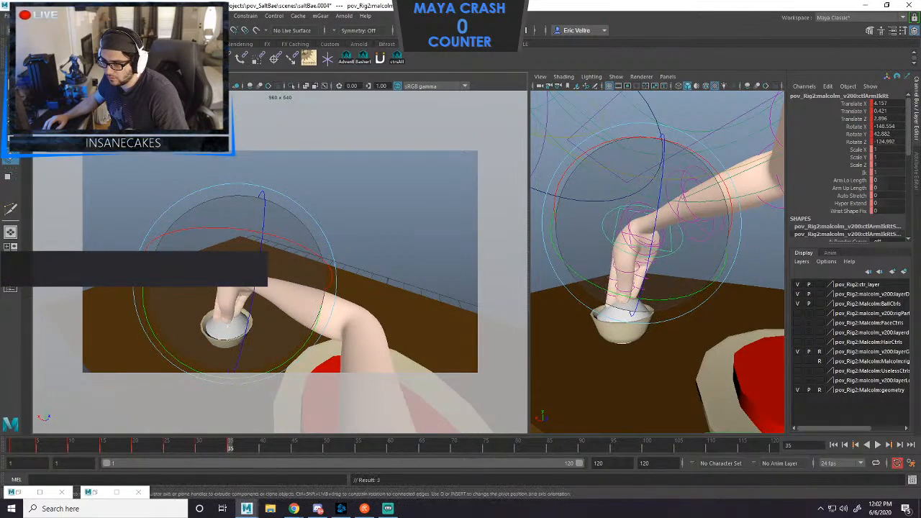
Turn the right wrist control to about X -199.236, Y -2.819, Z -93.983 and lower it to about Translate Y 0.157.
{"action": "left_click_drag", "start_coordinate": [647, 216], "coordinate": [690, 216], "text": "alt"}
{"action": "key", "text": "w"}
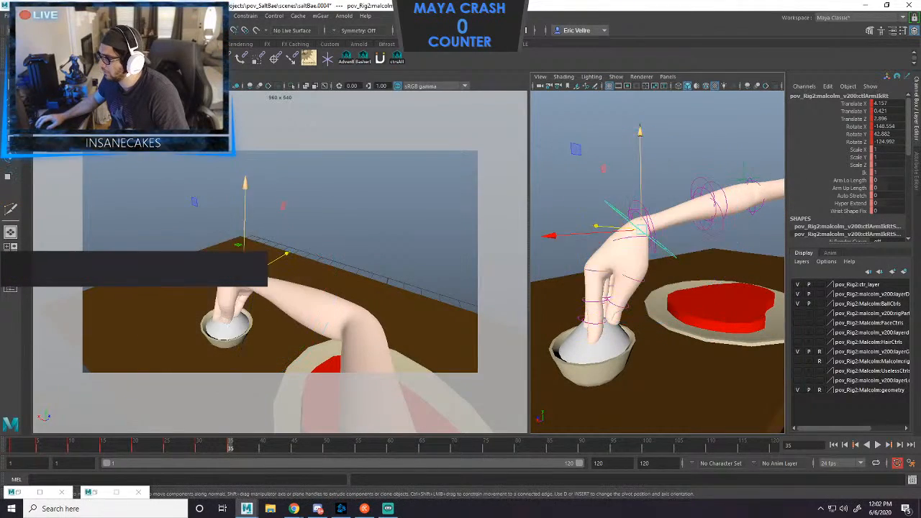
{"action": "left_click_drag", "start_coordinate": [244, 201], "coordinate": [293, 225]}
{"action": "key", "text": "e"}
{"action": "key", "text": "w"}
{"action": "left_click_drag", "start_coordinate": [648, 302], "coordinate": [619, 374], "text": "alt"}
{"action": "left_click_drag", "start_coordinate": [300, 258], "coordinate": [306, 254]}
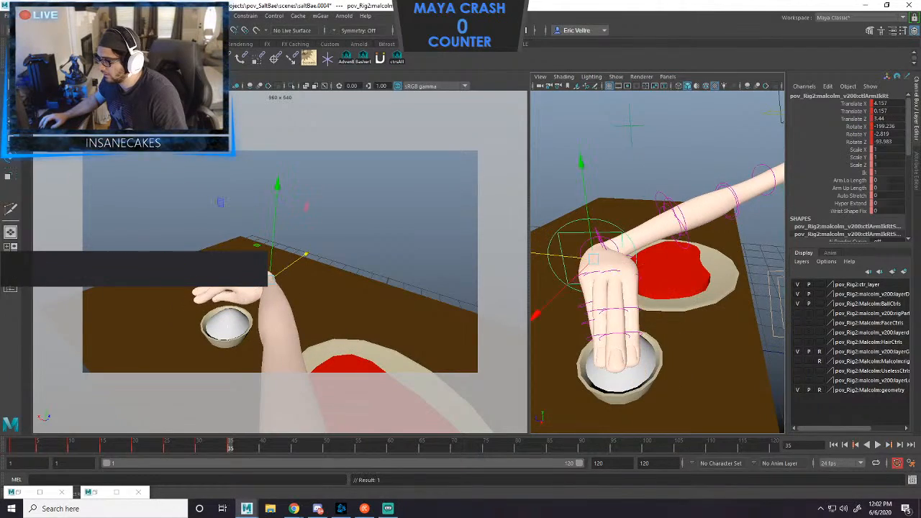
Move the right wrist control to about Translate X 3.758, Y -0.107, Z 3.433, bringing the fingers down to the salt.
{"action": "left_click_drag", "start_coordinate": [648, 302], "coordinate": [676, 288], "text": "alt"}
{"action": "left_click_drag", "start_coordinate": [295, 261], "coordinate": [321, 265]}
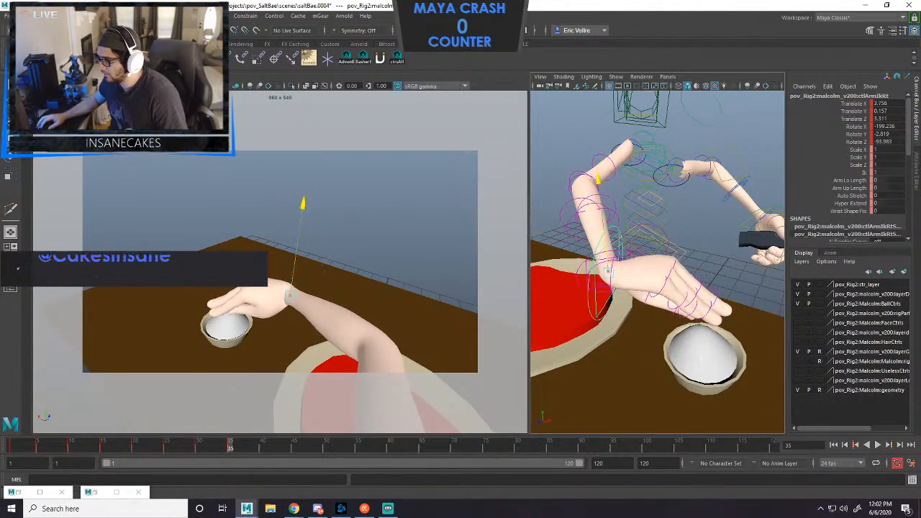
{"action": "left_click_drag", "start_coordinate": [301, 216], "coordinate": [299, 238]}
{"action": "left_click_drag", "start_coordinate": [647, 302], "coordinate": [676, 288], "text": "alt"}
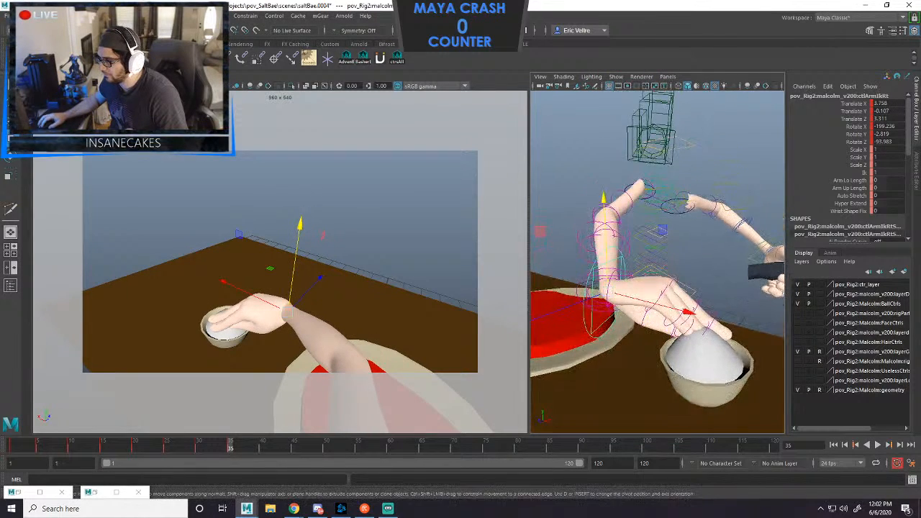
{"action": "left_click_drag", "start_coordinate": [319, 278], "coordinate": [322, 276]}
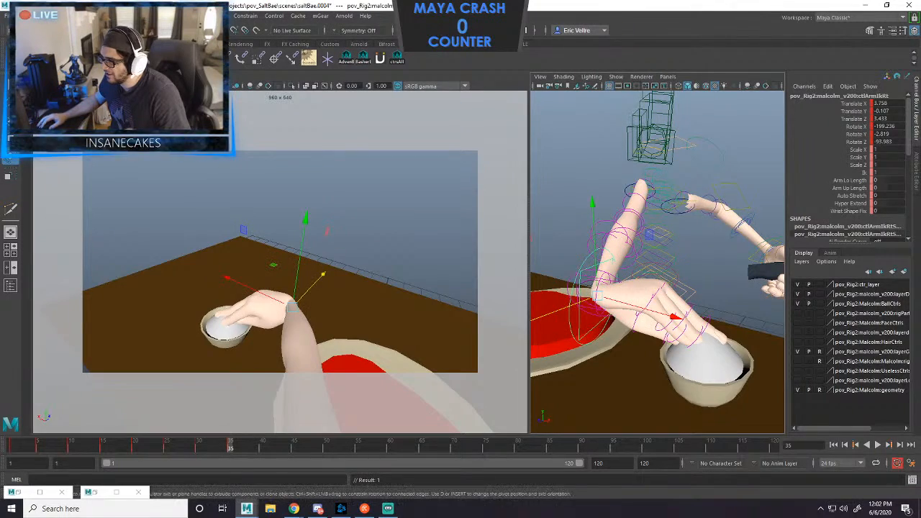
Rotate the right wrist control to about X -180.953, Y -3.054, Z -93.407 and shift it to about Translate Z 3.17.
{"action": "key", "text": "e"}
{"action": "left_click_drag", "start_coordinate": [648, 302], "coordinate": [690, 288], "text": "alt"}
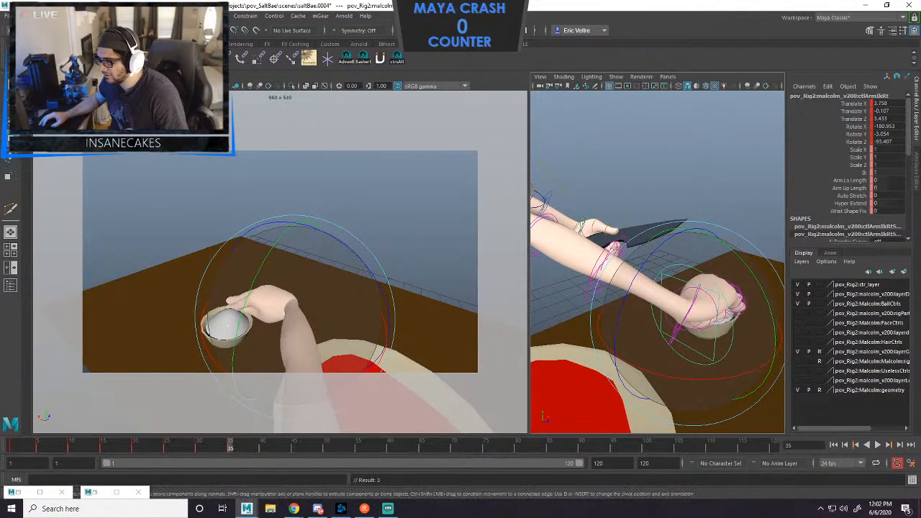
{"action": "key", "text": "w"}
{"action": "left_click_drag", "start_coordinate": [306, 287], "coordinate": [323, 275]}
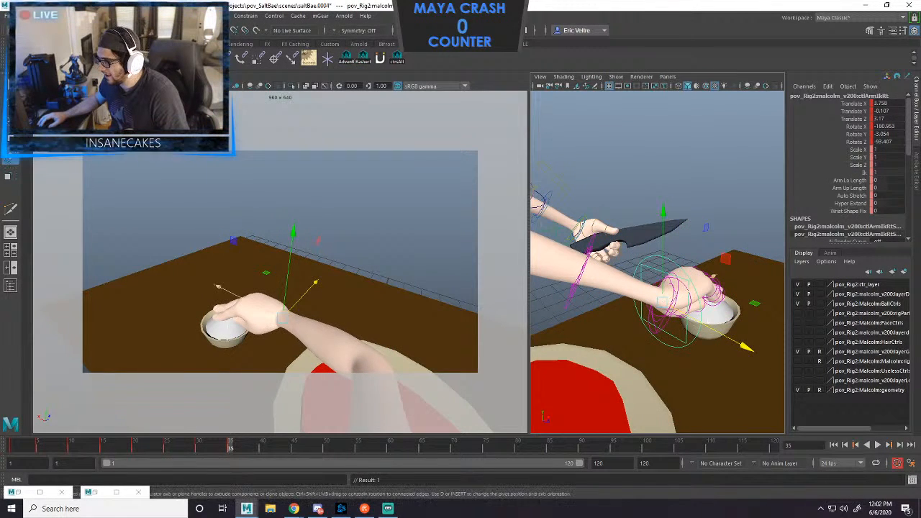
Rotate the right wrist control to about X -171.306, Y 31.242, Z -93.737 and move it to about Translate X 3.789, Y -0.135, Z 3.123.
{"action": "key", "text": "e"}
{"action": "mouse_move", "coordinate": [287, 309]}
{"action": "left_mouse_down"}
{"action": "mouse_move", "coordinate": [263, 336]}
{"action": "mouse_move", "coordinate": [283, 316]}
{"action": "left_mouse_up"}
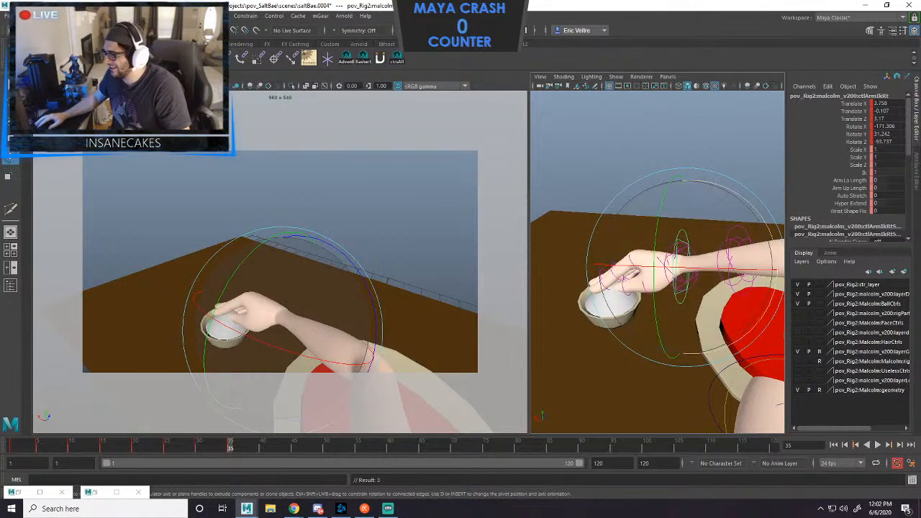
{"action": "key", "text": "w"}
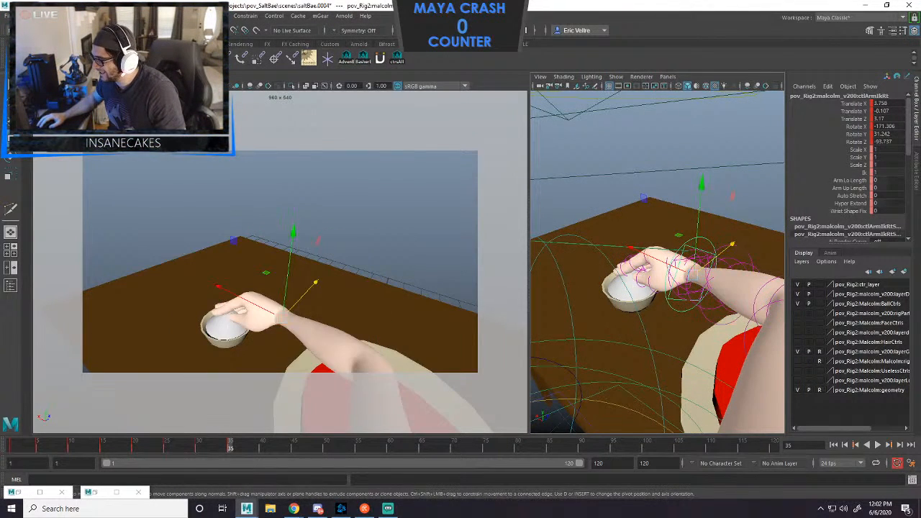
{"action": "left_click_drag", "start_coordinate": [282, 316], "coordinate": [279, 319]}
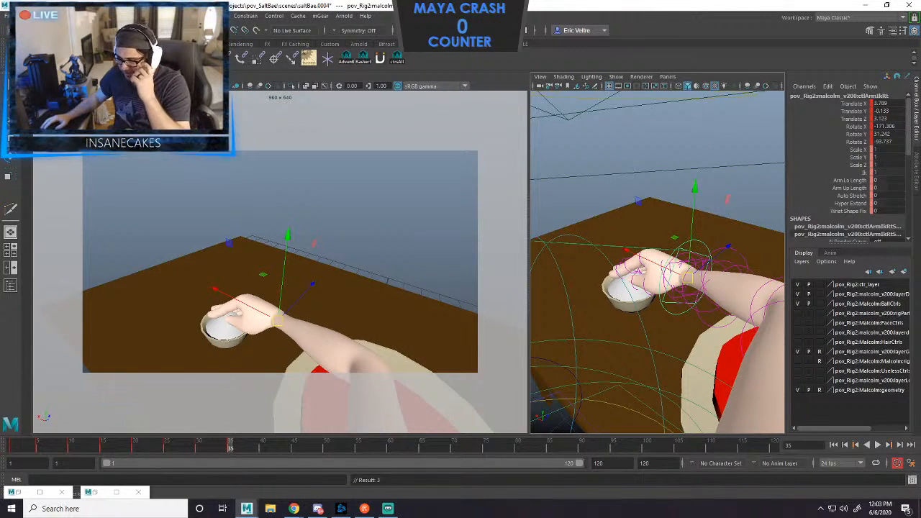
Raise the right wrist control to about Translate Y 0.012 and rotate it to about X -177.953, Y 32.252, Z -106.332.
{"action": "left_click_drag", "start_coordinate": [279, 319], "coordinate": [279, 314]}
{"action": "key", "text": "e"}
{"action": "left_click_drag", "start_coordinate": [353, 268], "coordinate": [340, 251]}
{"action": "key", "text": "w"}
{"action": "left_click_drag", "start_coordinate": [277, 313], "coordinate": [278, 311]}
{"action": "key", "text": "e"}
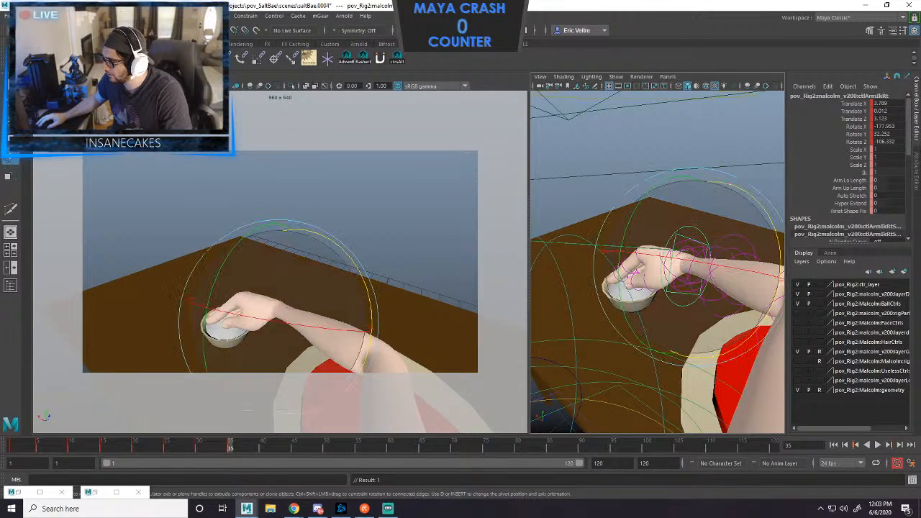
Raise the right wrist control to about Translate Y 0.163 and rotate it to about X -172.53, Y 32.503, Z -112.277.
{"action": "key", "text": "w"}
{"action": "left_click_drag", "start_coordinate": [288, 225], "coordinate": [291, 212]}
{"action": "key", "text": "e"}
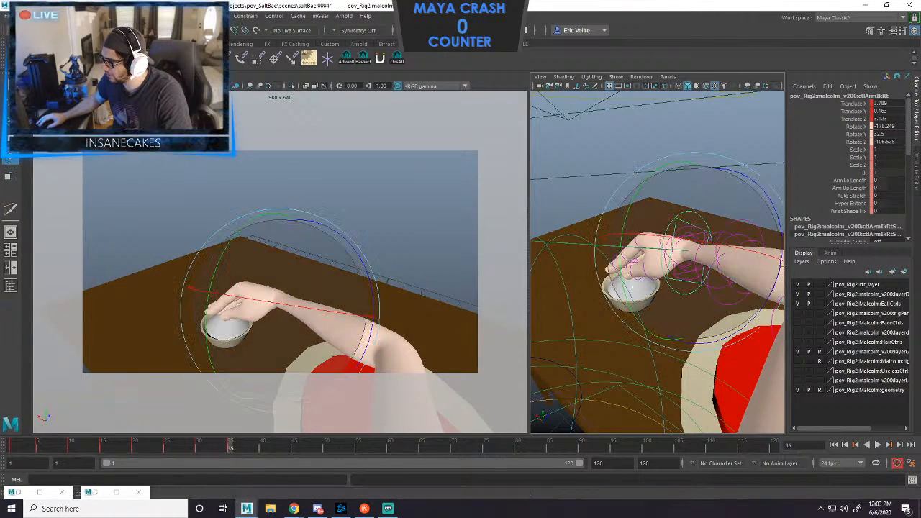
{"action": "left_click_drag", "start_coordinate": [291, 268], "coordinate": [276, 293]}
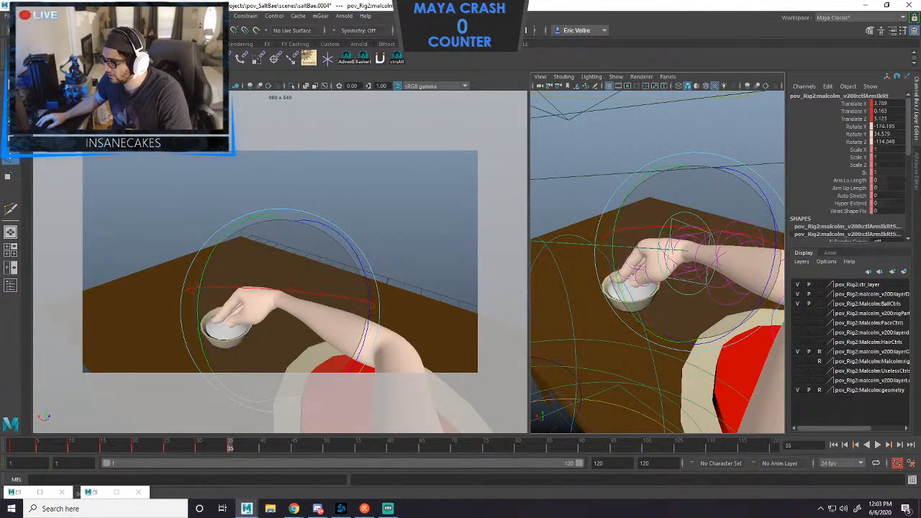
Raise the right arm's pole vector control to about Translate Y 3.042 to lift the elbow.
{"action": "scroll", "coordinate": [658, 262], "scroll_direction": "down", "scroll_amount": 8}
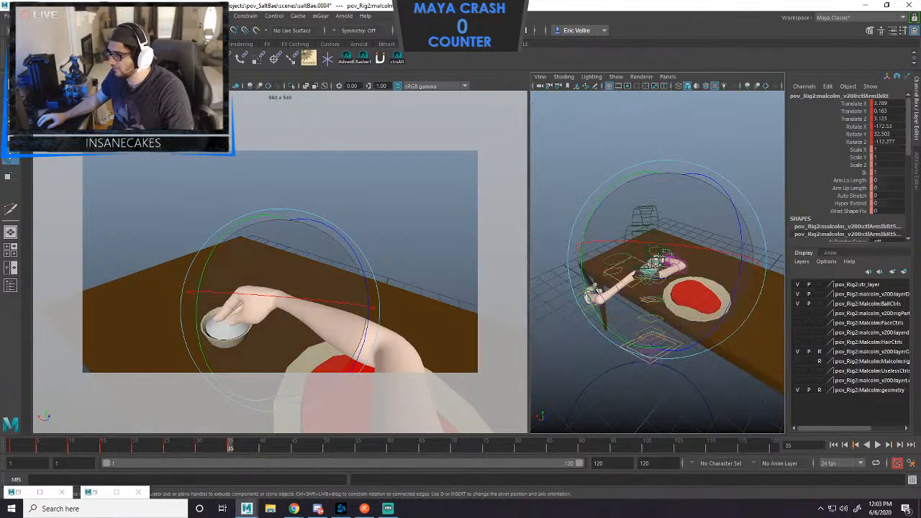
{"action": "left_click_drag", "start_coordinate": [684, 270], "coordinate": [633, 272], "text": "alt"}
{"action": "left_click", "coordinate": [321, 231]}
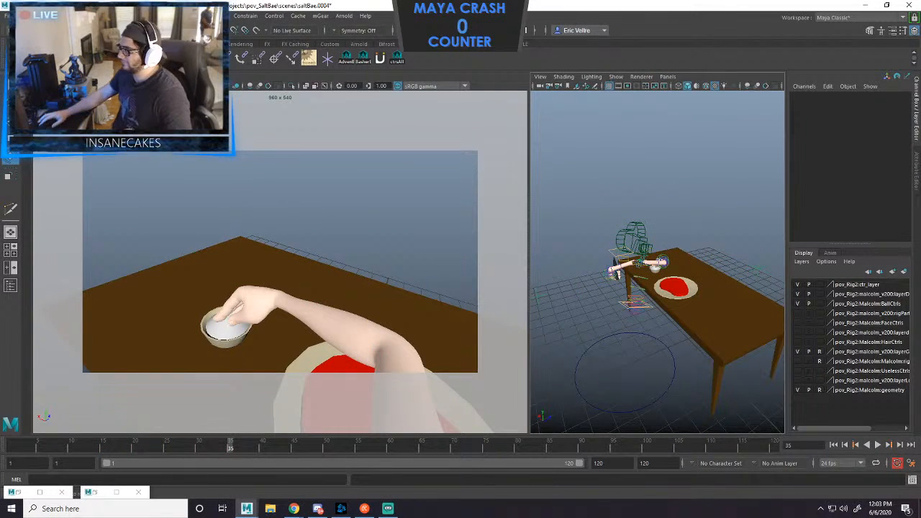
{"action": "left_click_drag", "start_coordinate": [745, 254], "coordinate": [769, 283]}
{"action": "key", "text": "w"}
{"action": "left_click_drag", "start_coordinate": [776, 173], "coordinate": [784, 100]}
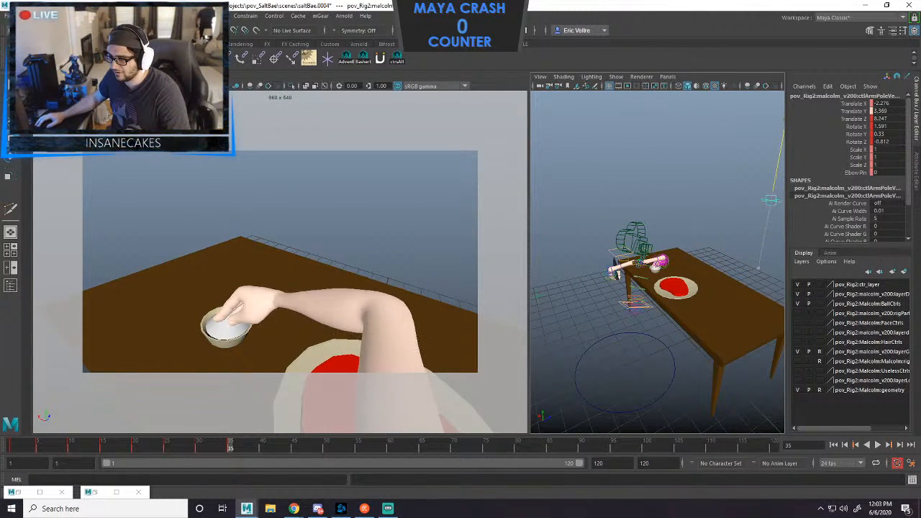
Rotate the right wrist control to about X -177.642, Y 35.893, Z -124.881 and move it to about Translate X 3.892.
{"action": "right_click_drag", "start_coordinate": [633, 274], "coordinate": [719, 284], "text": "alt"}
{"action": "left_click_drag", "start_coordinate": [719, 284], "coordinate": [669, 299], "text": "alt"}
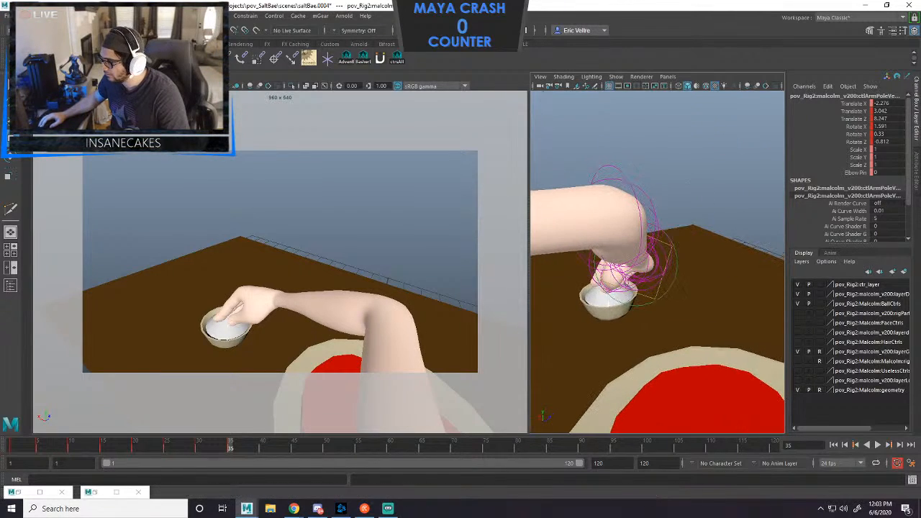
{"action": "left_click", "coordinate": [672, 249]}
{"action": "key", "text": "e"}
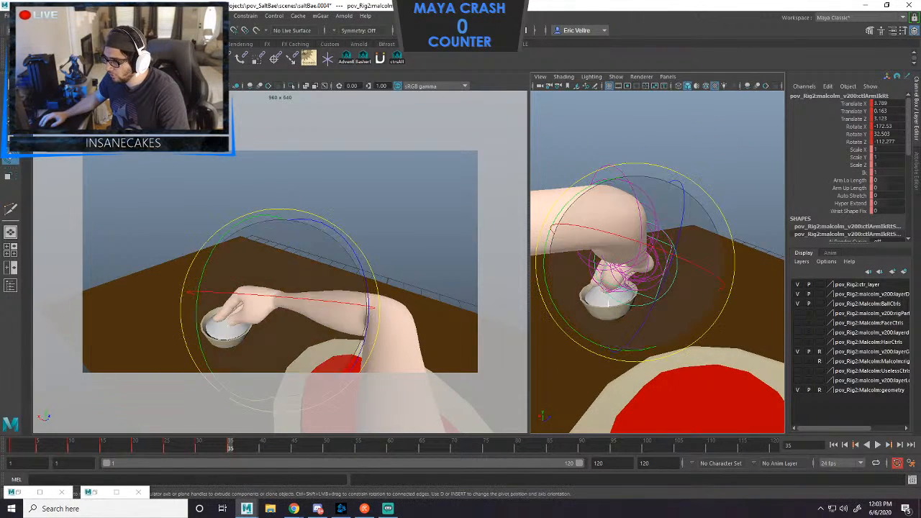
{"action": "left_click_drag", "start_coordinate": [641, 241], "coordinate": [691, 273]}
{"action": "key", "text": "w"}
{"action": "left_click_drag", "start_coordinate": [568, 282], "coordinate": [554, 284]}
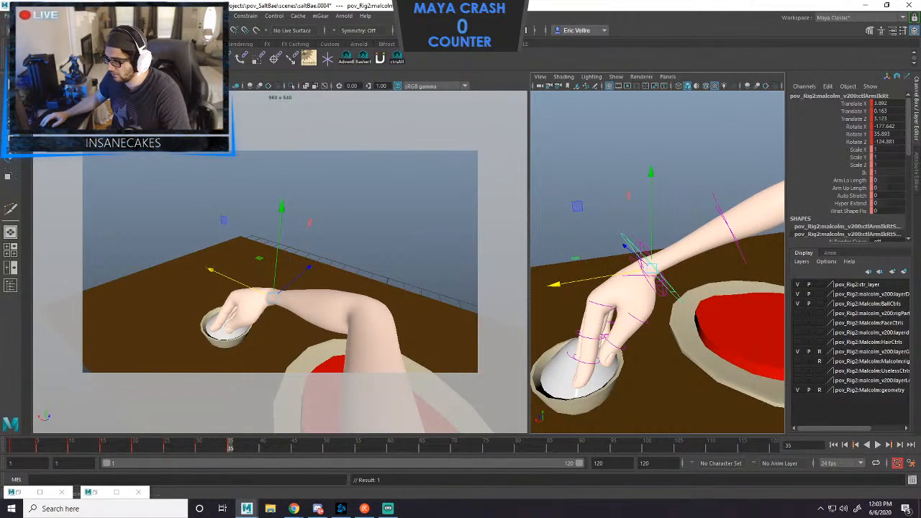
Curl the right index finger's tip control inward so the fingertip bends toward the thumb in the salt.
{"action": "scroll", "coordinate": [651, 277], "scroll_direction": "down", "scroll_amount": 6}
{"action": "left_click_drag", "start_coordinate": [651, 277], "coordinate": [629, 277], "text": "alt"}
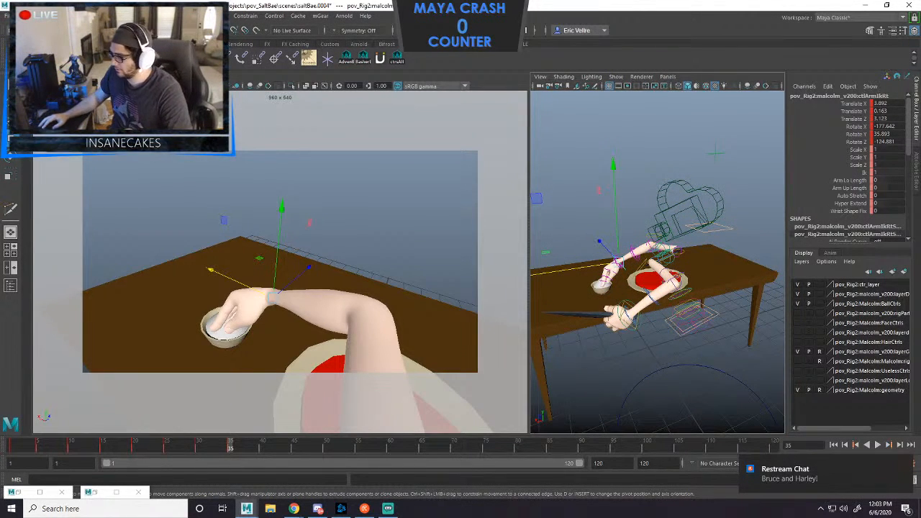
{"action": "right_click_drag", "start_coordinate": [633, 274], "coordinate": [705, 273], "text": "alt"}
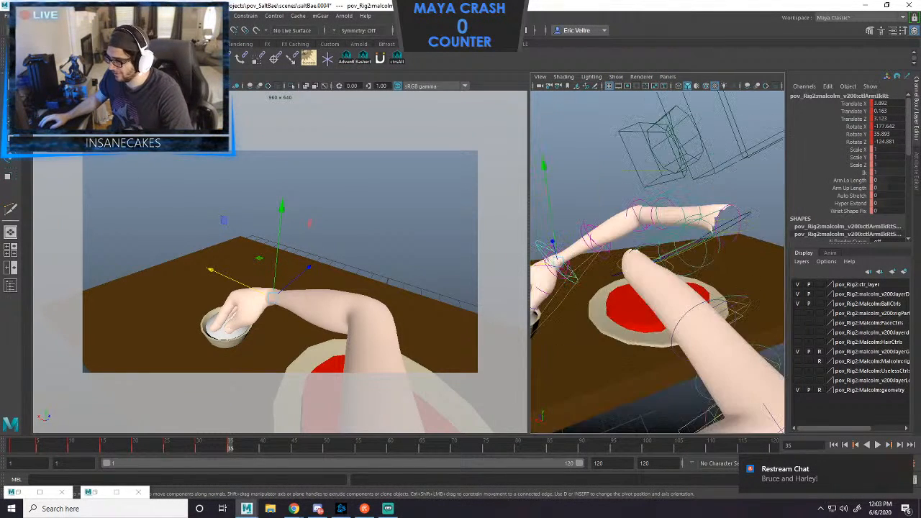
{"action": "middle_click_drag", "start_coordinate": [626, 266], "coordinate": [698, 252], "text": "alt"}
{"action": "right_click_drag", "start_coordinate": [633, 266], "coordinate": [705, 266], "text": "alt"}
{"action": "left_click_drag", "start_coordinate": [648, 266], "coordinate": [691, 248], "text": "alt"}
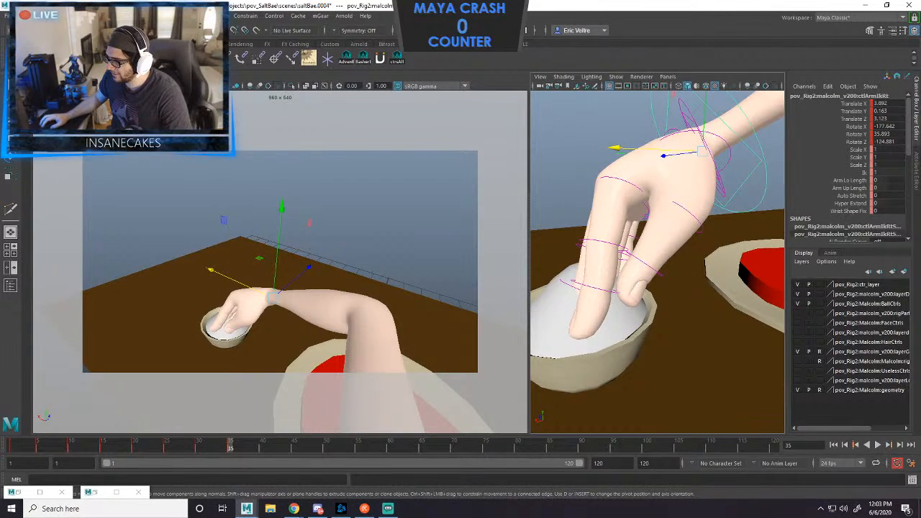
{"action": "left_click", "coordinate": [576, 283]}
{"action": "key", "text": "e"}
{"action": "left_click_drag", "start_coordinate": [646, 359], "coordinate": [677, 316]}
{"action": "middle_click_drag", "start_coordinate": [666, 317], "coordinate": [707, 317], "text": "alt"}
{"action": "left_click", "coordinate": [719, 334]}
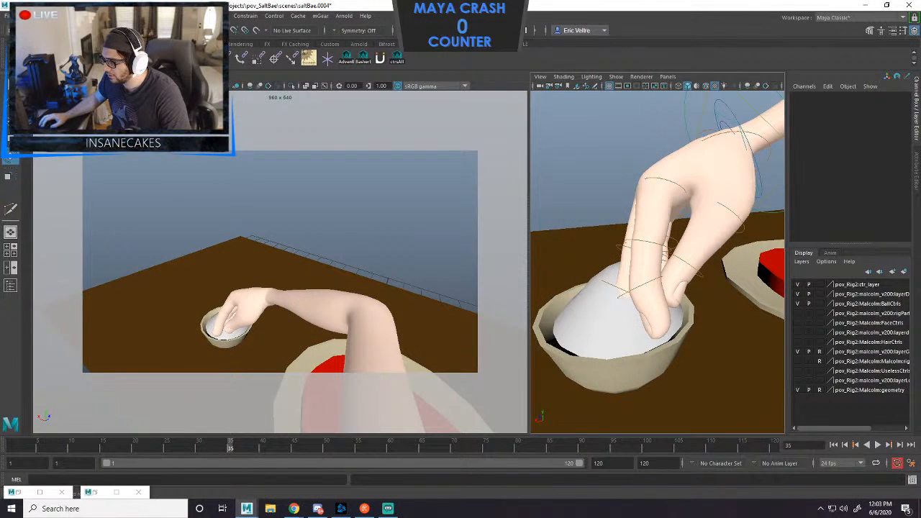
Rotate the tip control of the right finger B to about Rotate X 39.028.
{"action": "left_click", "coordinate": [609, 284]}
{"action": "left_click_drag", "start_coordinate": [683, 231], "coordinate": [643, 210]}
{"action": "key", "text": "w"}
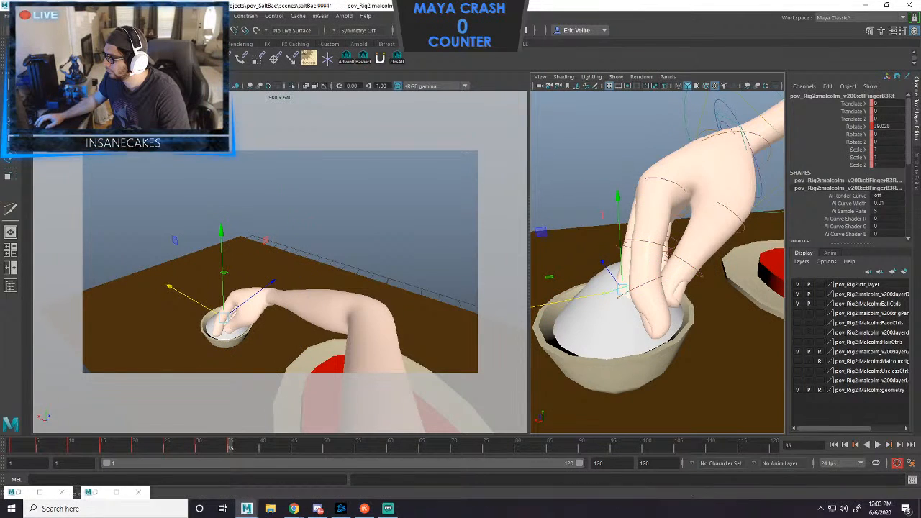
Move the right wrist control to about Translate X 3.848, Y 0.163, Z 3.144 and rotate it to about X -178.051, Y 20.626, Z -118.111.
{"action": "left_click", "coordinate": [688, 129]}
{"action": "left_click_drag", "start_coordinate": [673, 162], "coordinate": [646, 166], "text": "alt"}
{"action": "left_click_drag", "start_coordinate": [693, 145], "coordinate": [708, 177]}
{"action": "key", "text": "e"}
{"action": "left_click_drag", "start_coordinate": [662, 216], "coordinate": [622, 212]}
{"action": "scroll", "coordinate": [652, 201], "scroll_direction": "down", "scroll_amount": 4}
{"action": "key", "text": "w"}
{"action": "left_click_drag", "start_coordinate": [677, 175], "coordinate": [712, 200]}
{"action": "key", "text": "e"}
Raise the right arm's pole vector control to about Translate Y 3.64, and select all of the rig's controls.
{"action": "scroll", "coordinate": [658, 173], "scroll_direction": "down", "scroll_amount": 10}
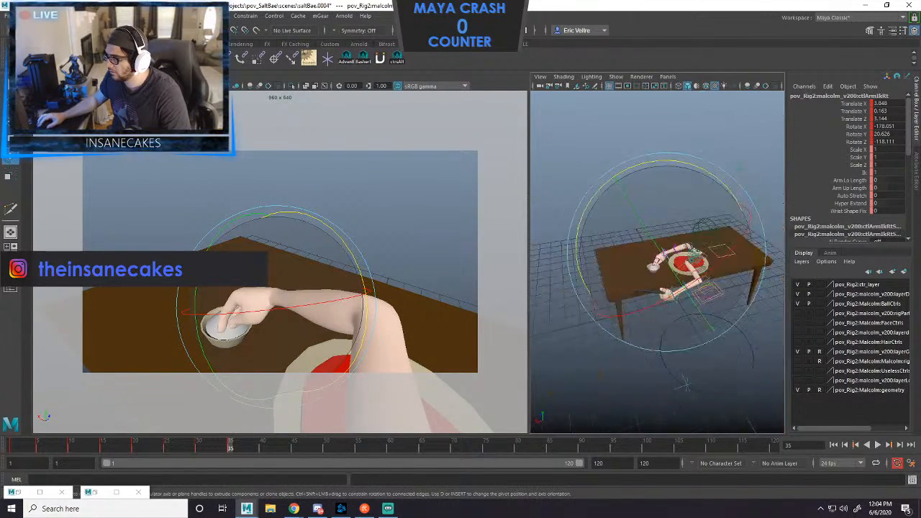
{"action": "left_click_drag", "start_coordinate": [667, 174], "coordinate": [667, 174]}
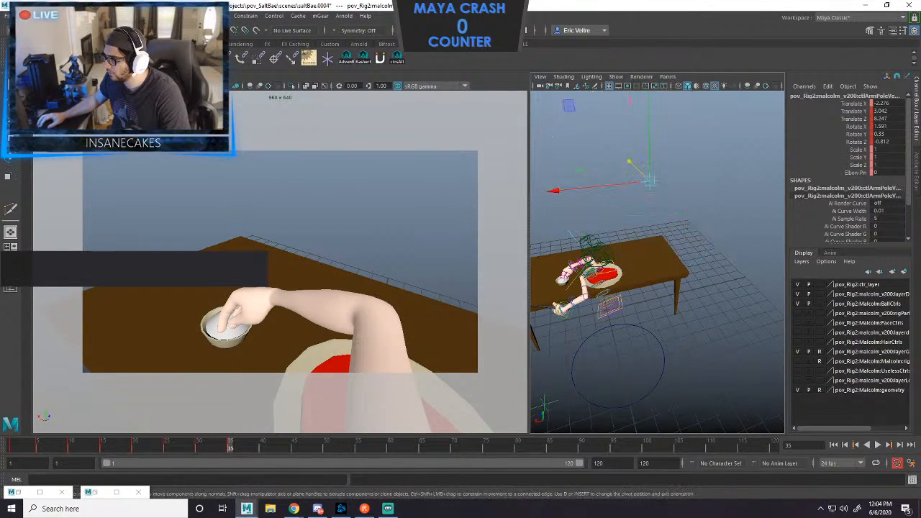
{"action": "left_click_drag", "start_coordinate": [649, 141], "coordinate": [649, 141]}
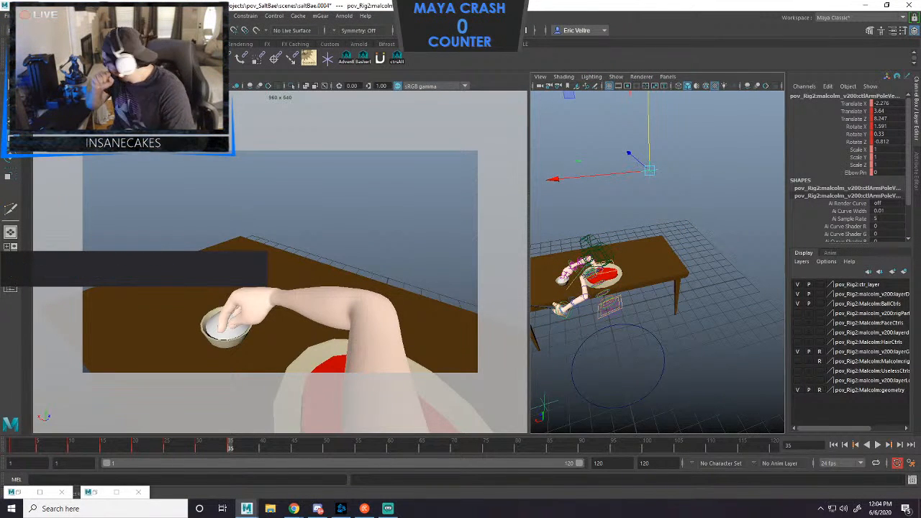
{"action": "left_click", "coordinate": [397, 59]}
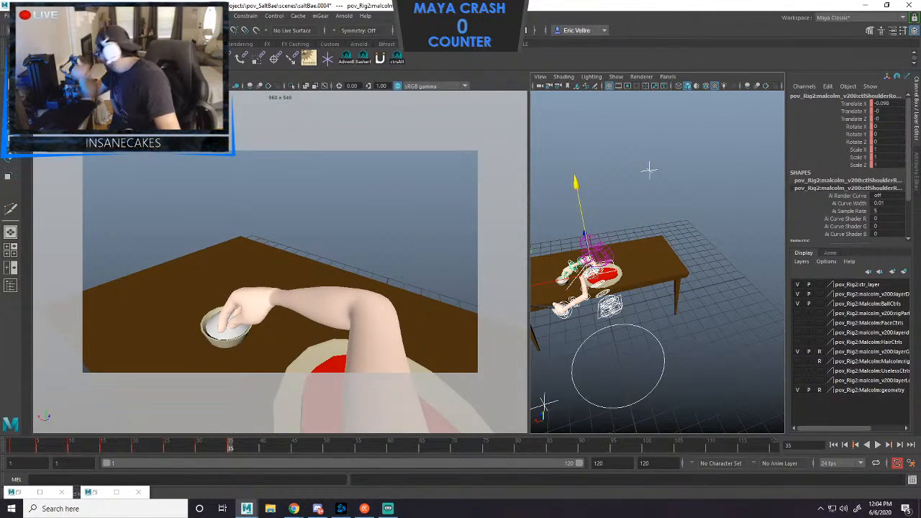
Key all of the rig's selected controls, advance to frame 40 and clear the selection.
{"action": "key", "text": "s"}
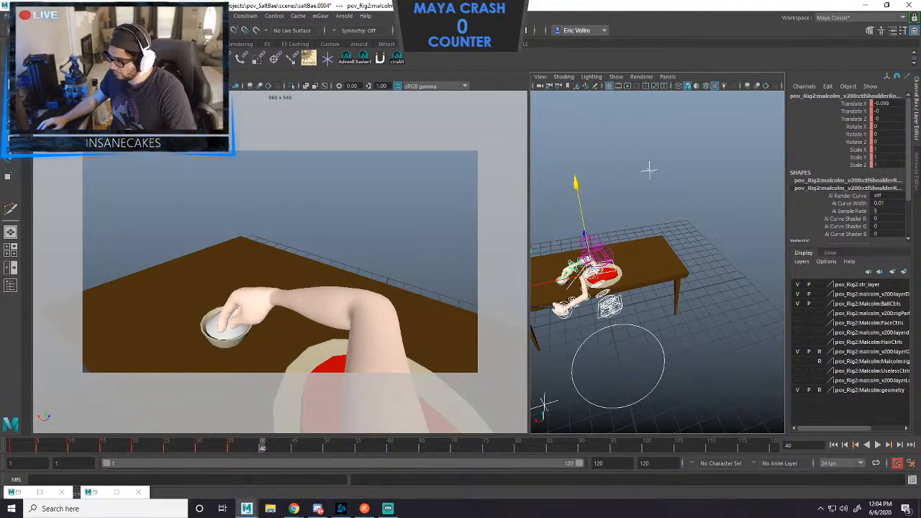
{"action": "left_click", "coordinate": [43, 86]}
{"action": "left_click_drag", "start_coordinate": [624, 277], "coordinate": [696, 284], "text": "alt"}
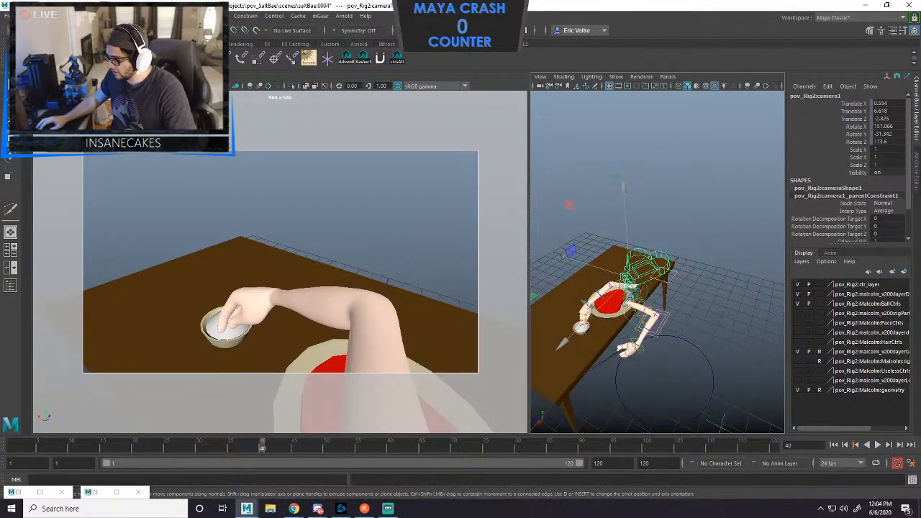
{"action": "left_click", "coordinate": [708, 230]}
{"action": "scroll", "coordinate": [657, 262], "scroll_direction": "up", "scroll_amount": 5}
{"action": "key", "text": "space"}
{"action": "scroll", "coordinate": [657, 262], "scroll_direction": "down", "scroll_amount": 5}
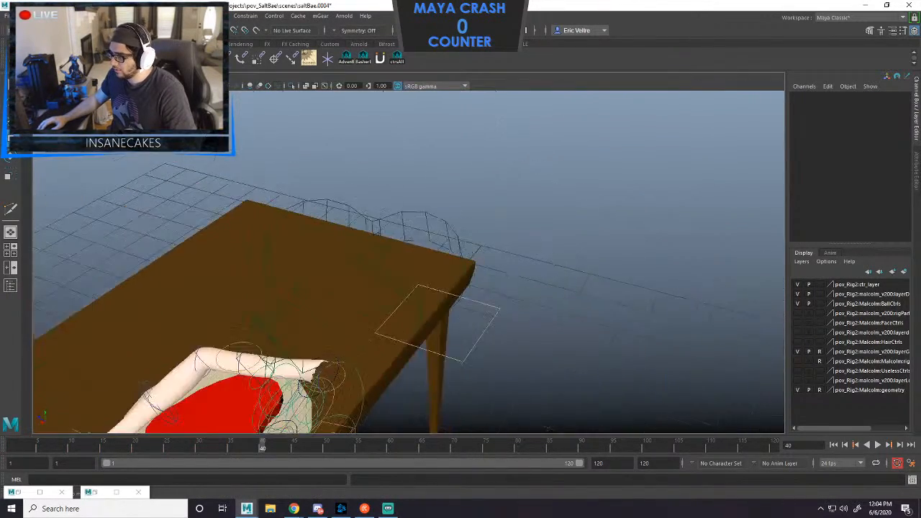
{"action": "left_click_drag", "start_coordinate": [658, 262], "coordinate": [718, 244], "text": "alt"}
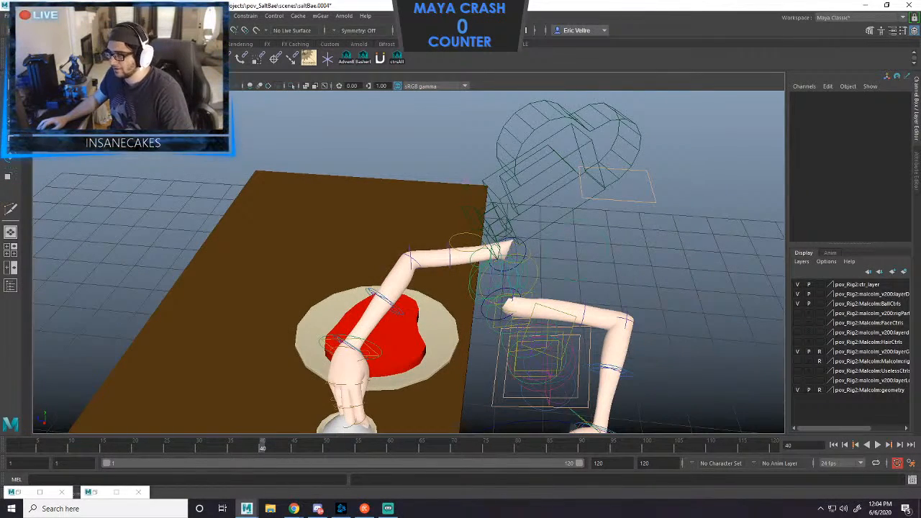
Turn the head control to about Rotate X 63.257 and set its Rotate Y and Rotate Z to 0.
{"action": "left_click", "coordinate": [515, 188]}
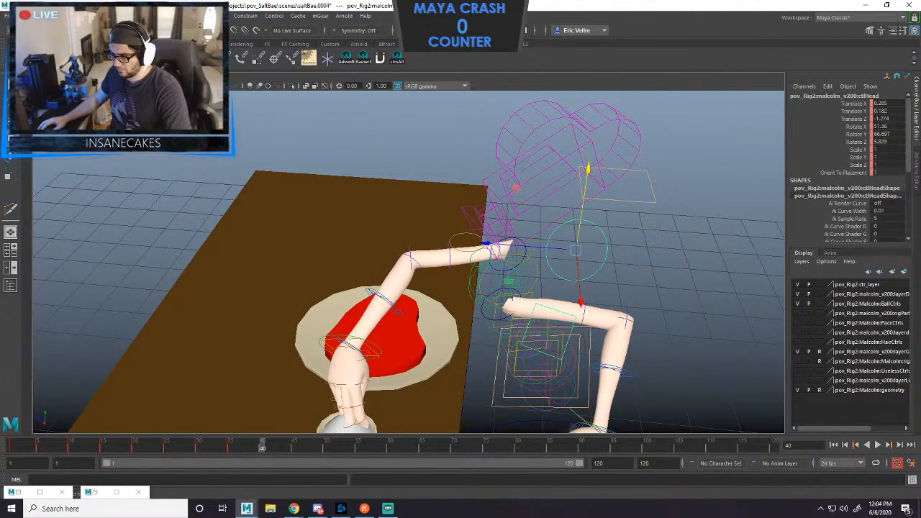
{"action": "key", "text": "f"}
{"action": "scroll", "coordinate": [409, 262], "scroll_direction": "down", "scroll_amount": 6}
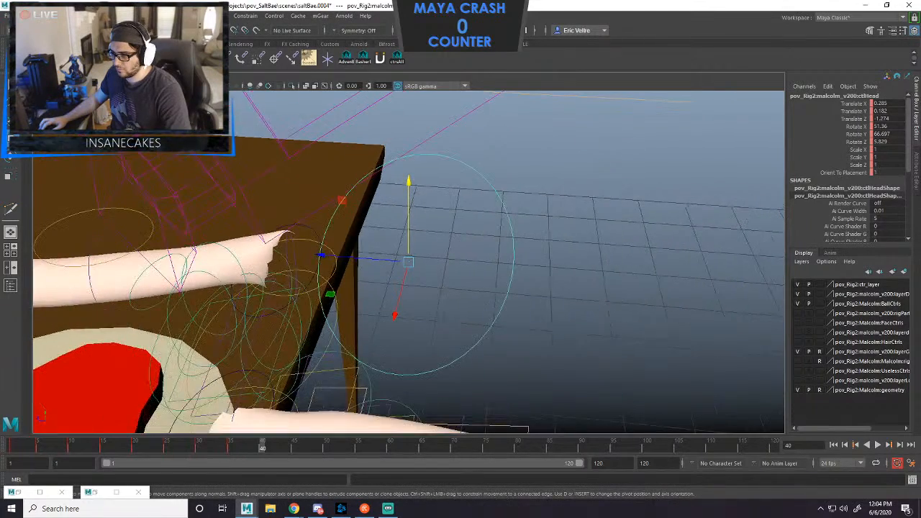
{"action": "key", "text": "space"}
{"action": "scroll", "coordinate": [657, 261], "scroll_direction": "down", "scroll_amount": 3}
{"action": "scroll", "coordinate": [657, 262], "scroll_direction": "down", "scroll_amount": 3}
{"action": "middle_click_drag", "start_coordinate": [658, 264], "coordinate": [673, 220], "text": "alt"}
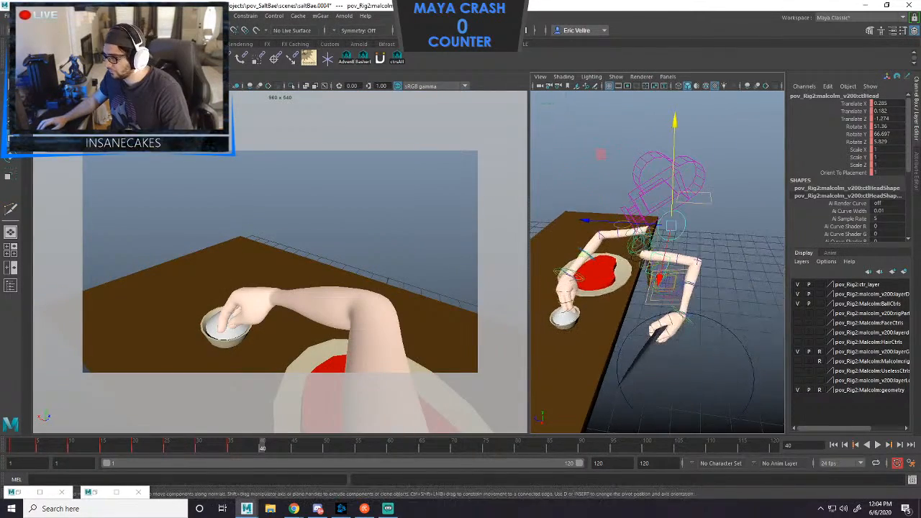
{"action": "key", "text": "e"}
{"action": "left_click_drag", "start_coordinate": [694, 208], "coordinate": [601, 261]}
{"action": "key", "text": "shift+e"}
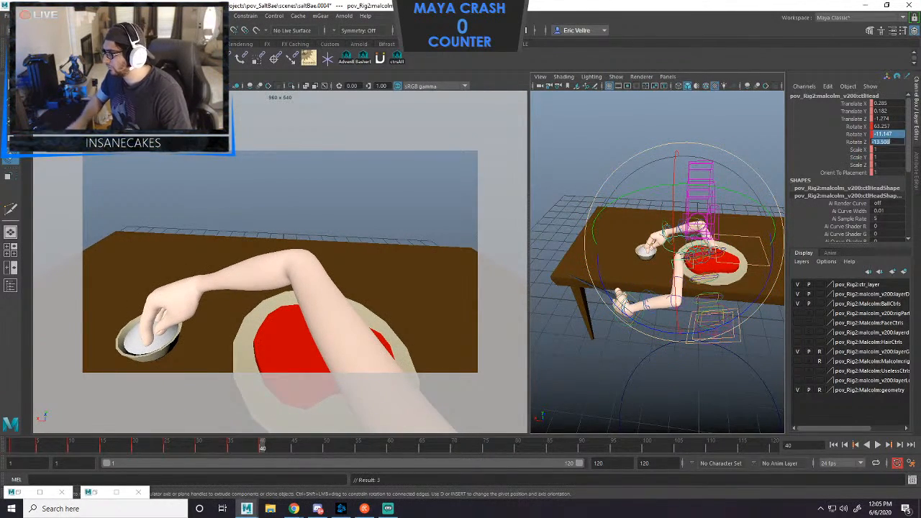
{"action": "type", "text": "0"}
{"action": "key", "text": "Return"}
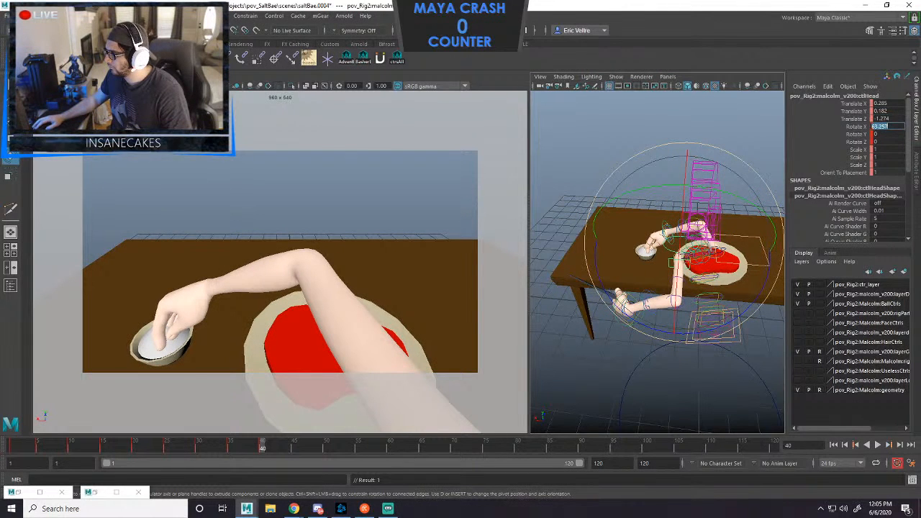
Tilt the head control to about Rotate X 80.446 so the first-person camera takes in more of the steak.
{"action": "key", "text": "Return"}
{"action": "key", "text": "ctrl+z"}
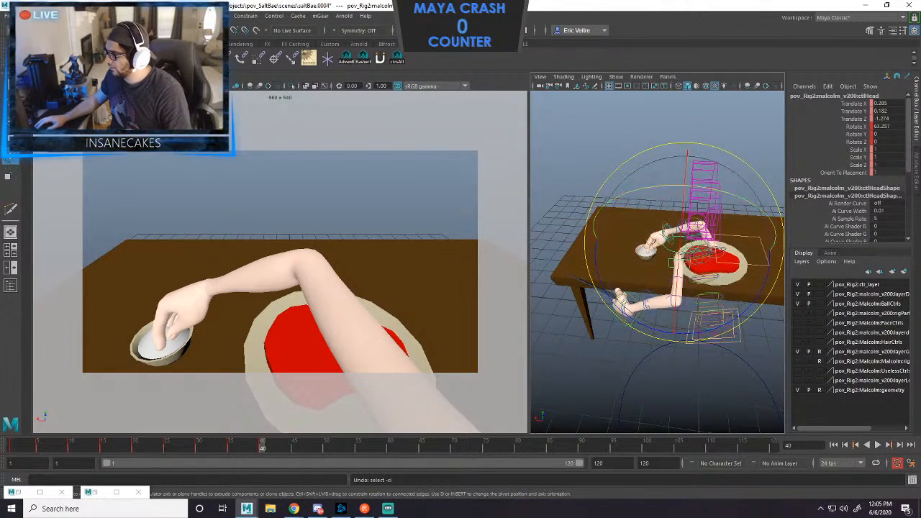
{"action": "left_click", "coordinate": [857, 126]}
{"action": "middle_click_drag", "start_coordinate": [288, 288], "coordinate": [345, 287]}
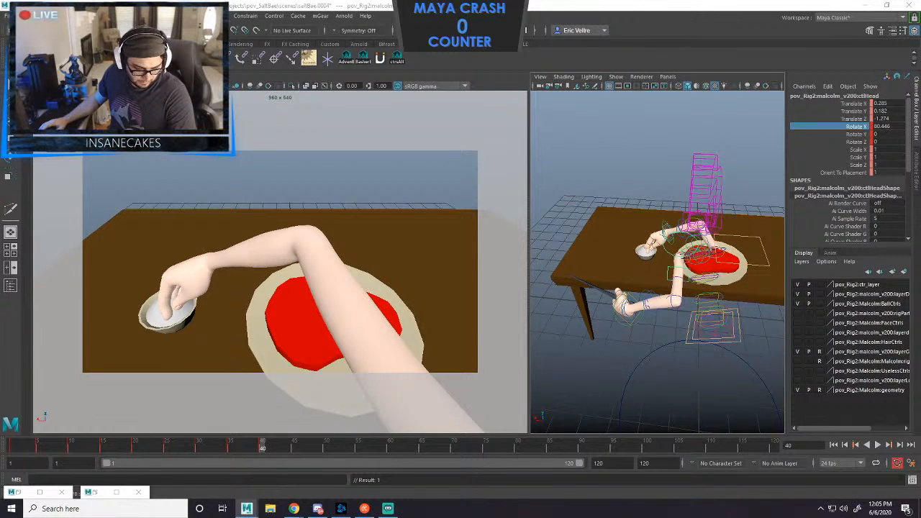
Switch to the Salt Bae Meme Original video in the browser and examine the raised sprinkling arm around 0:33.
{"action": "key", "text": "alt+Tab"}
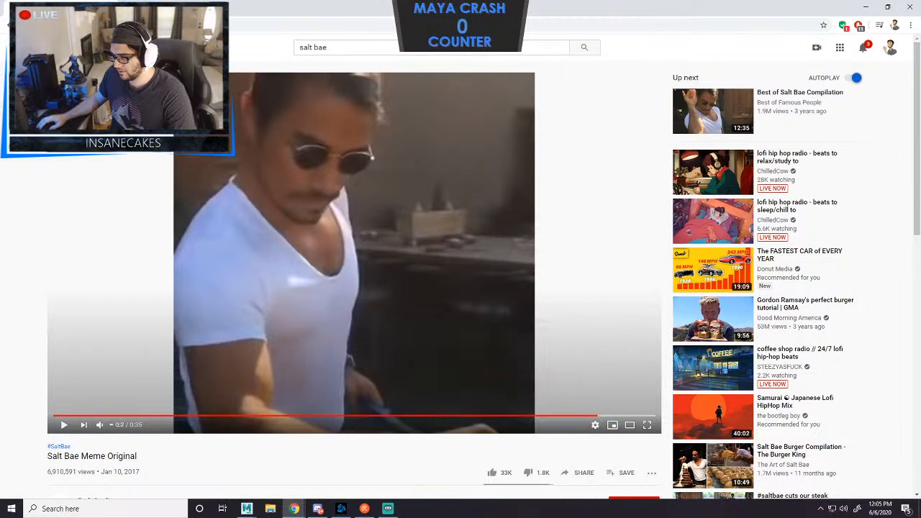
{"action": "left_click", "coordinate": [64, 425]}
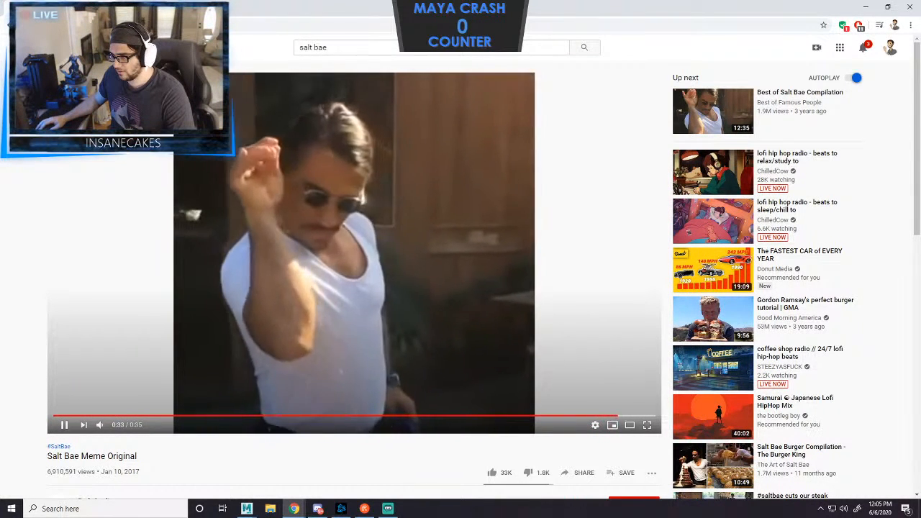
{"action": "left_click", "coordinate": [64, 424]}
{"action": "left_click", "coordinate": [623, 415]}
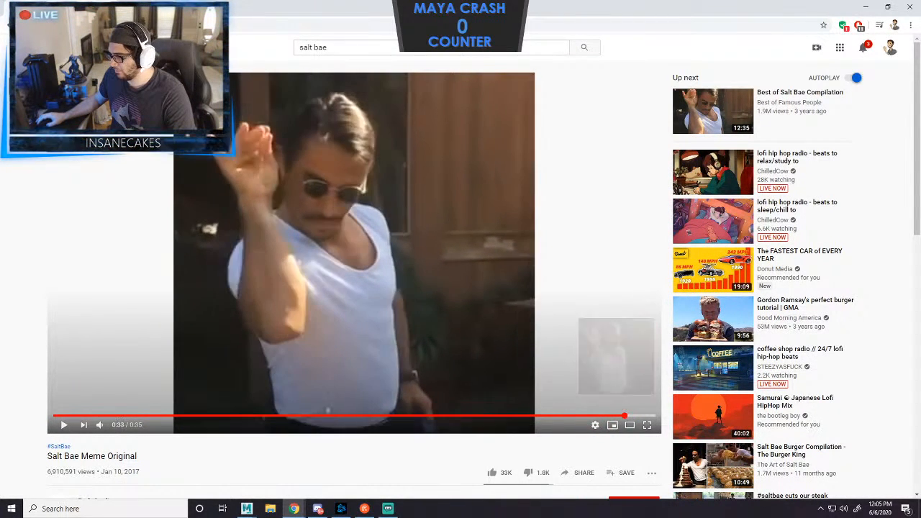
{"action": "left_click_drag", "start_coordinate": [623, 416], "coordinate": [610, 417]}
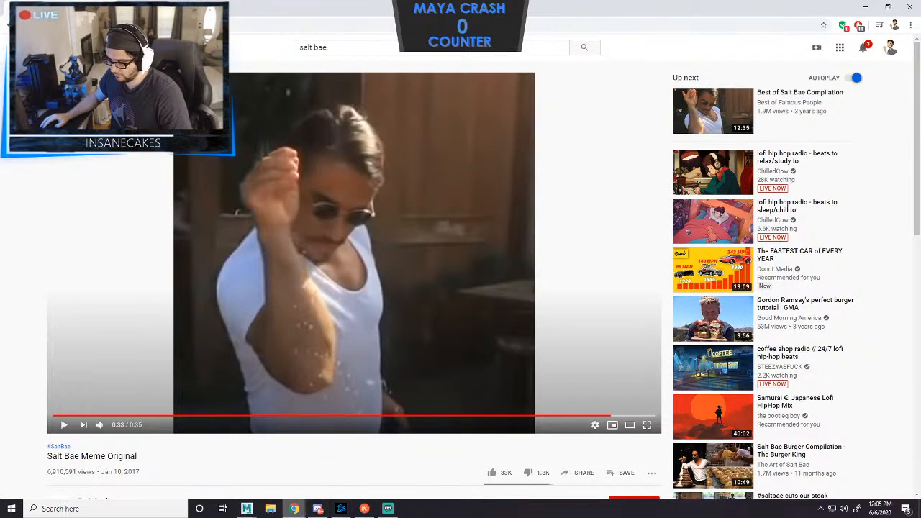
Switch back to the Maya scene and return to frame 40.
{"action": "mouse_move", "coordinate": [246, 508]}
{"action": "left_click", "coordinate": [298, 468]}
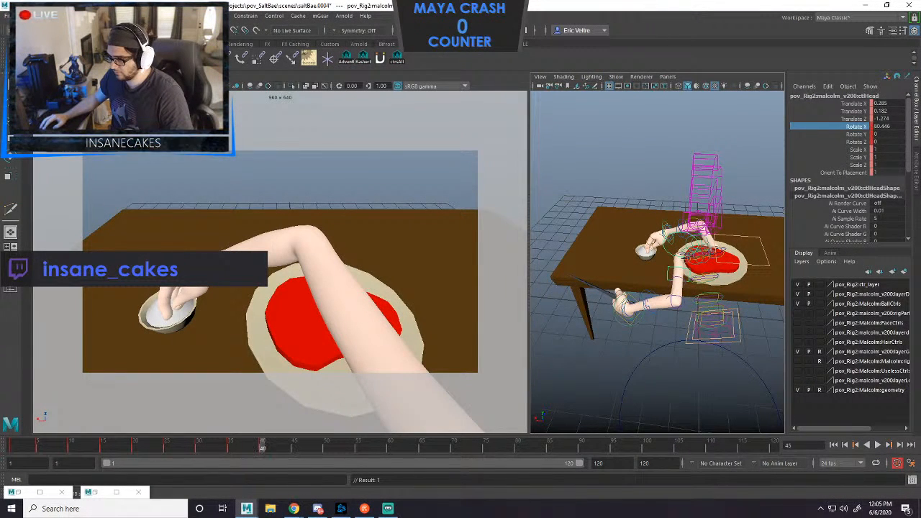
{"action": "key", "text": "comma"}
{"action": "key", "text": "comma"}
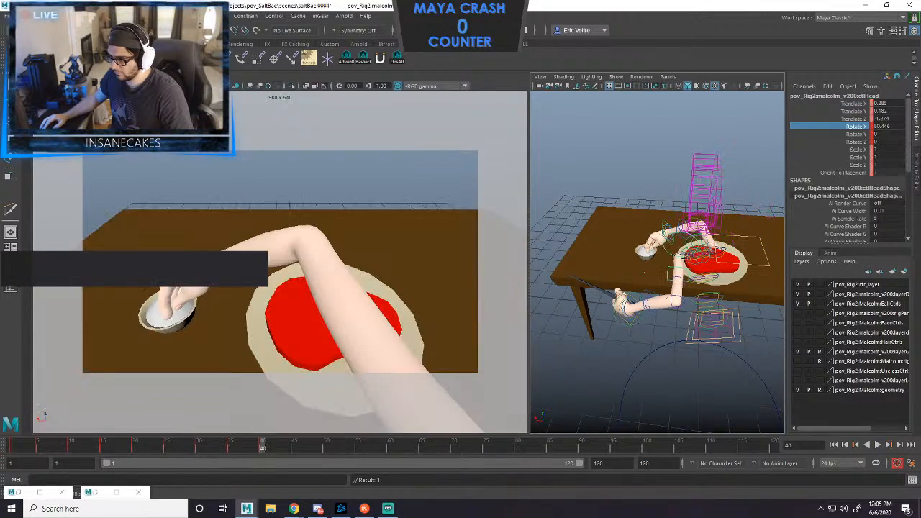
Lift the right wrist control off the bowl to about Translate X 3.035, Y 0.912, Z 2.111 and rotate it to about X -114.979.
{"action": "left_click_drag", "start_coordinate": [657, 288], "coordinate": [590, 281], "text": "alt"}
{"action": "key", "text": "space"}
{"action": "left_click", "coordinate": [532, 367]}
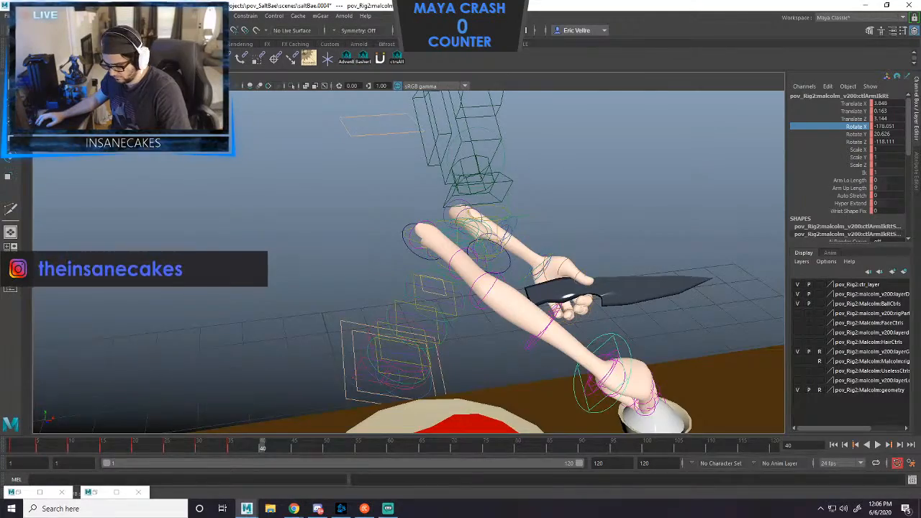
{"action": "key", "text": "f"}
{"action": "key", "text": "w"}
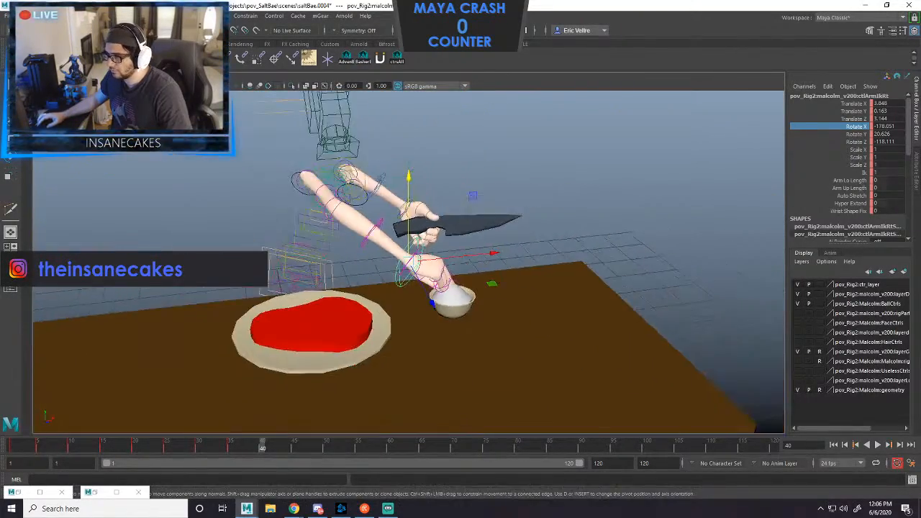
{"action": "left_click_drag", "start_coordinate": [460, 288], "coordinate": [432, 266], "text": "alt"}
{"action": "left_click_drag", "start_coordinate": [496, 272], "coordinate": [419, 306]}
{"action": "left_click_drag", "start_coordinate": [322, 234], "coordinate": [360, 230]}
{"action": "key", "text": "e"}
{"action": "left_click_drag", "start_coordinate": [432, 288], "coordinate": [525, 209], "text": "alt"}
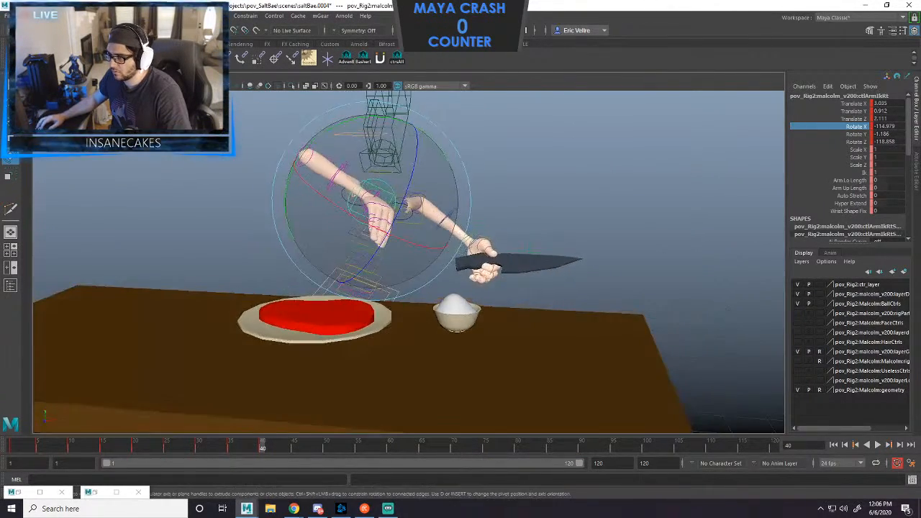
Rotate the right wrist control to about X -136.397, Y -20.76, Z -83.564 and move it to about Translate X 2.383, Y 1.022.
{"action": "left_click_drag", "start_coordinate": [374, 180], "coordinate": [405, 207]}
{"action": "key", "text": "w"}
{"action": "key", "text": "e"}
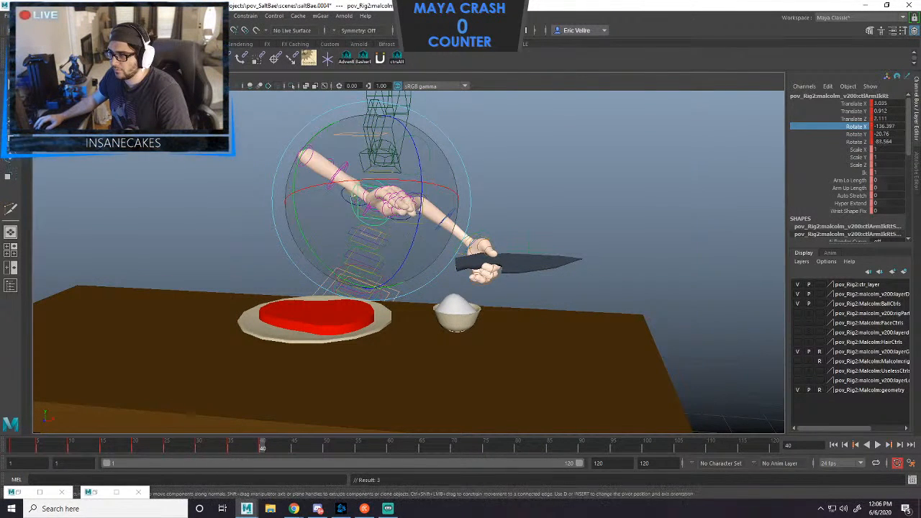
{"action": "key", "text": "w"}
{"action": "left_click_drag", "start_coordinate": [371, 109], "coordinate": [371, 104]}
{"action": "left_click_drag", "start_coordinate": [461, 197], "coordinate": [420, 197]}
{"action": "right_click_drag", "start_coordinate": [420, 197], "coordinate": [324, 202], "text": "alt"}
{"action": "middle_click_drag", "start_coordinate": [324, 201], "coordinate": [438, 230], "text": "alt"}
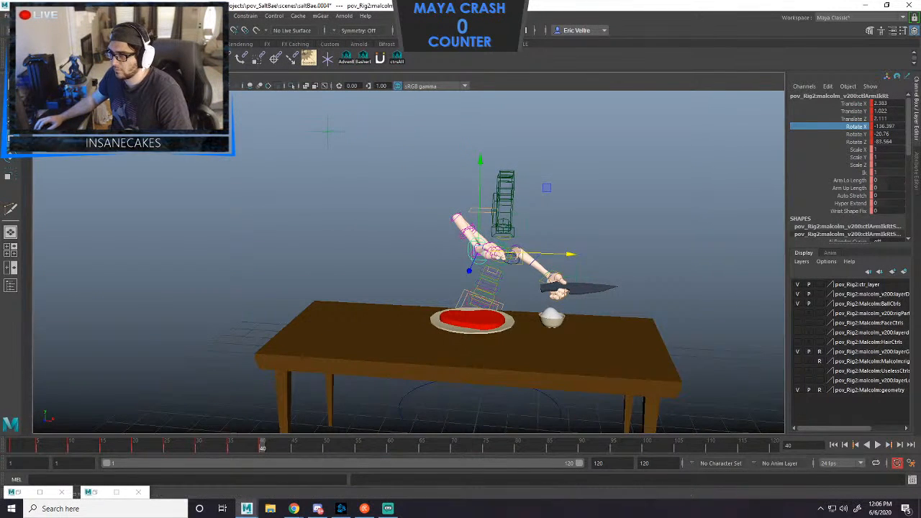
Try placing the right arm's pole vector control at about Translate Y 0.679, Z 14.968.
{"action": "left_click", "coordinate": [328, 133]}
{"action": "left_click_drag", "start_coordinate": [327, 137], "coordinate": [225, 317]}
{"action": "left_click_drag", "start_coordinate": [343, 297], "coordinate": [560, 308]}
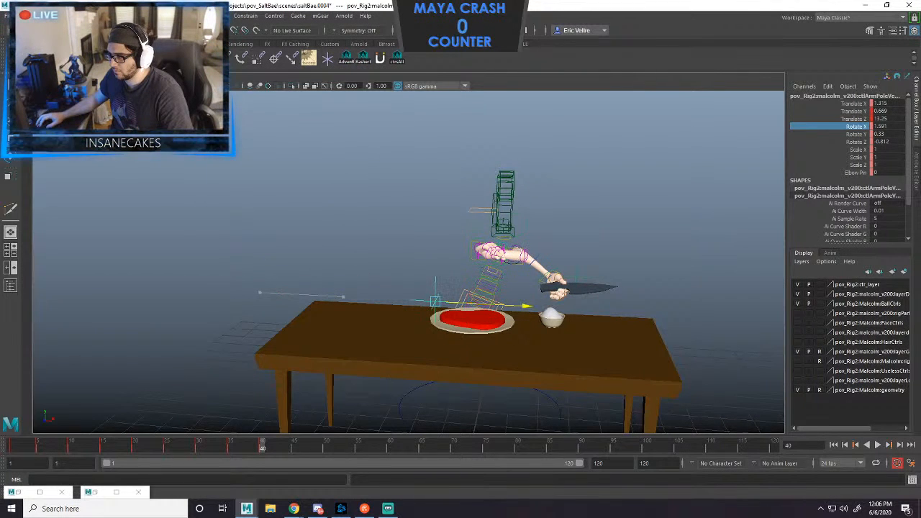
{"action": "left_click_drag", "start_coordinate": [420, 329], "coordinate": [525, 392]}
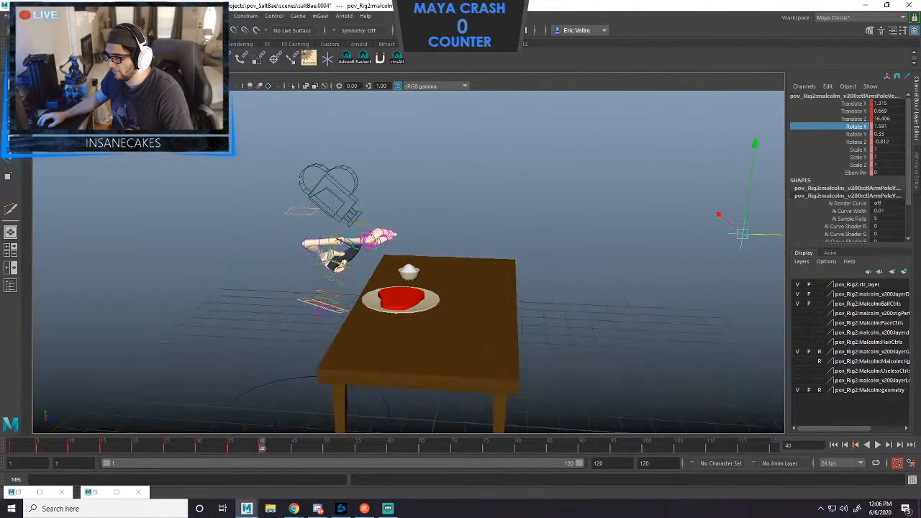
{"action": "middle_click_drag", "start_coordinate": [525, 392], "coordinate": [414, 427], "text": "alt"}
{"action": "left_click_drag", "start_coordinate": [721, 270], "coordinate": [722, 271]}
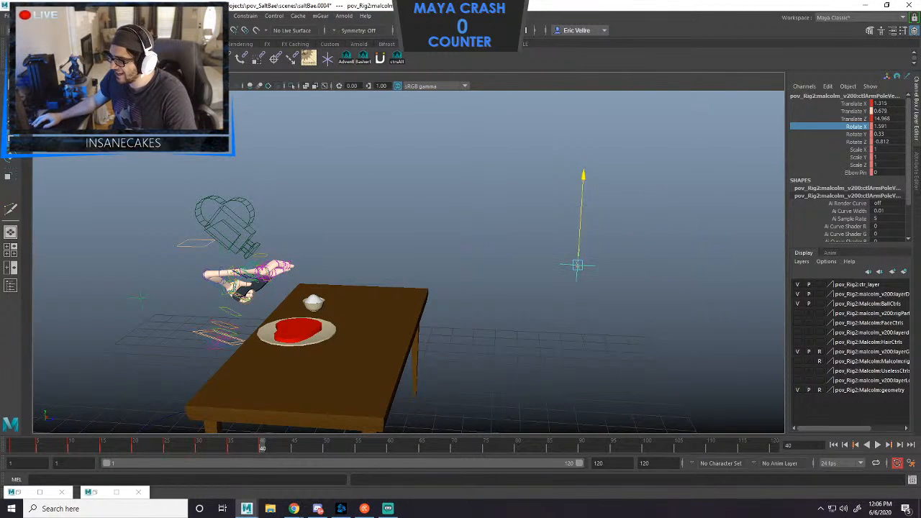
{"action": "left_click_drag", "start_coordinate": [669, 273], "coordinate": [651, 221]}
{"action": "key", "text": "ctrl+z"}
{"action": "key", "text": "ctrl+z"}
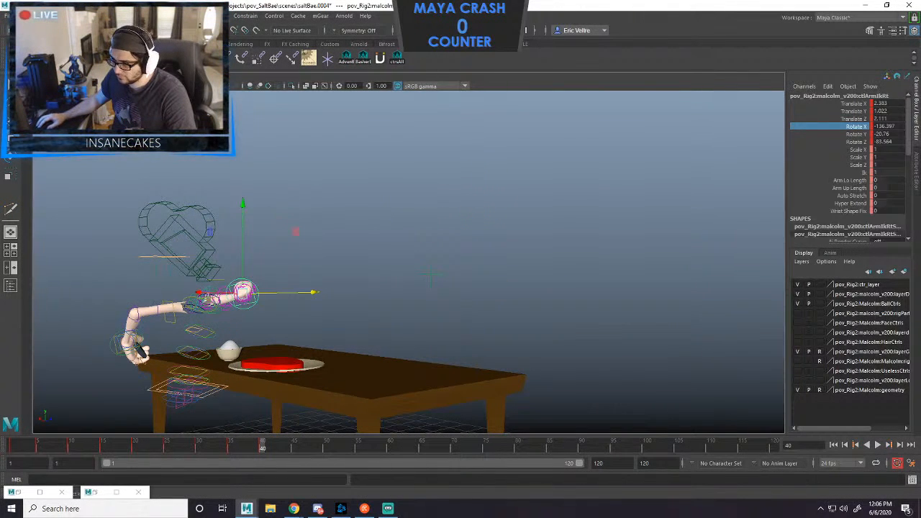
Move the right arm's pole vector control to about Translate X 0.907, Y -1.519, Z 8.559 so the elbow points down.
{"action": "left_click_drag", "start_coordinate": [487, 274], "coordinate": [379, 274]}
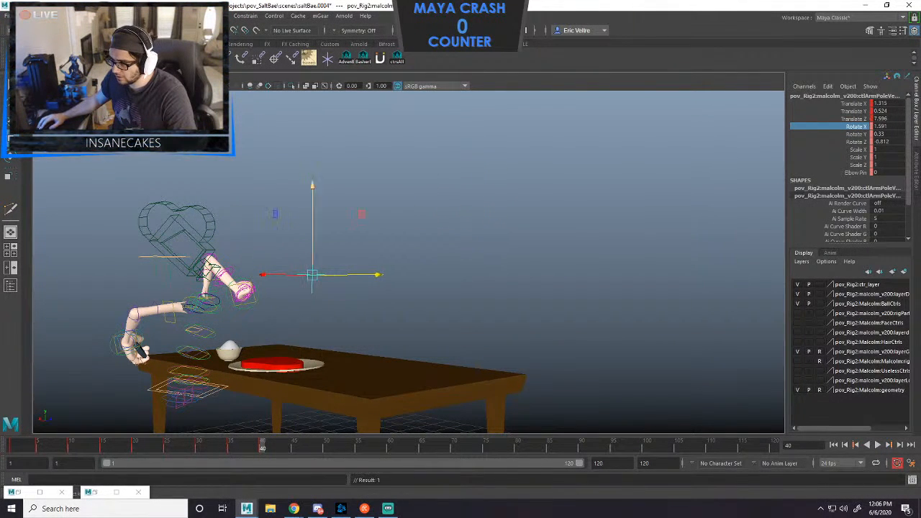
{"action": "left_click", "coordinate": [310, 175]}
{"action": "key", "text": "ctrl+z"}
{"action": "left_click_drag", "start_coordinate": [312, 186], "coordinate": [312, 208]}
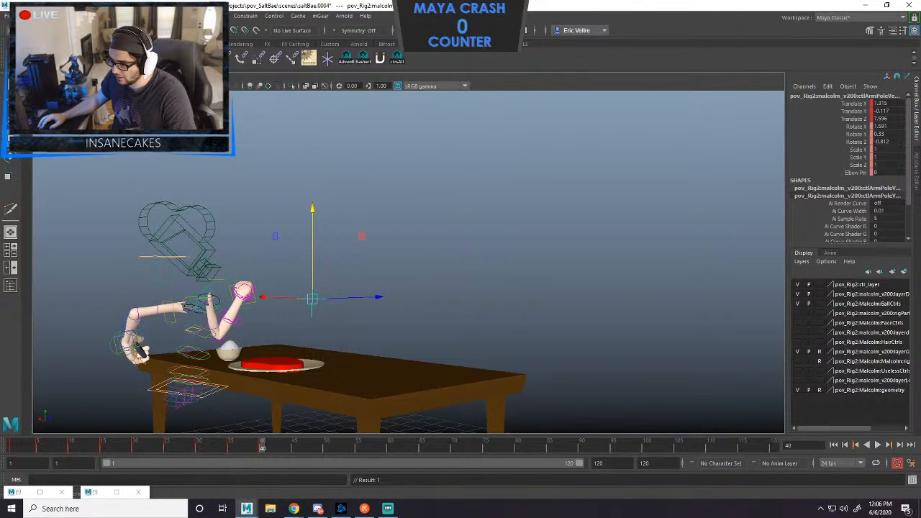
{"action": "left_click_drag", "start_coordinate": [372, 296], "coordinate": [400, 296]}
{"action": "left_click_drag", "start_coordinate": [340, 209], "coordinate": [407, 288]}
{"action": "left_click_drag", "start_coordinate": [279, 358], "coordinate": [197, 369]}
{"action": "key", "text": "space"}
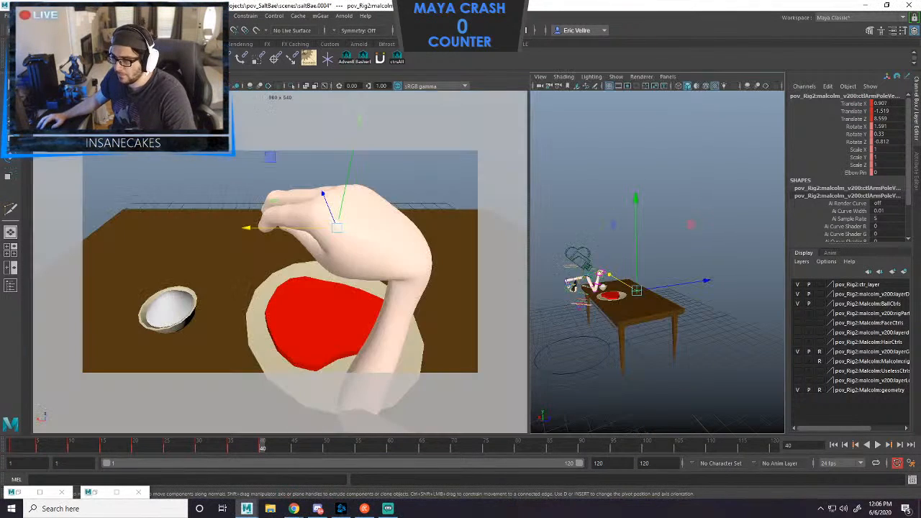
Widen the perspective view beside the camera view and frame the raised right arm in it.
{"action": "middle_click_drag", "start_coordinate": [659, 309], "coordinate": [657, 297], "text": "alt"}
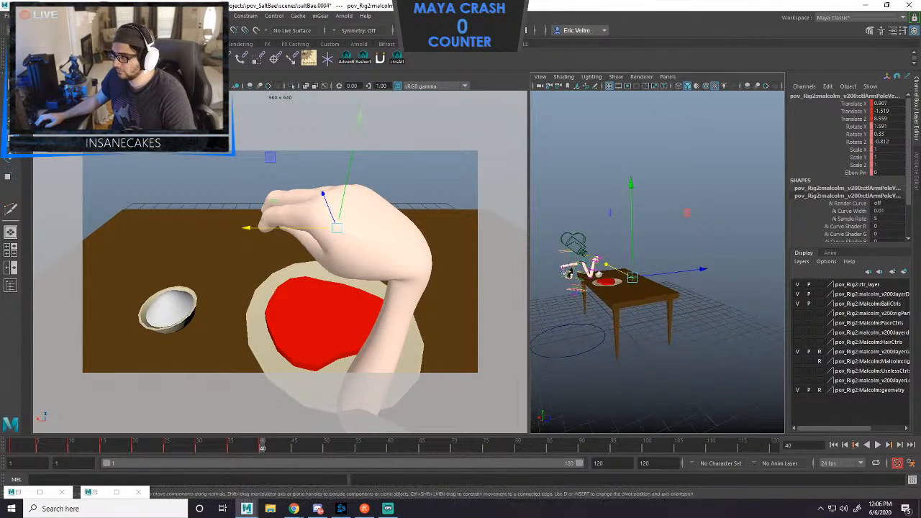
{"action": "left_click_drag", "start_coordinate": [657, 297], "coordinate": [615, 284], "text": "alt"}
{"action": "right_click_drag", "start_coordinate": [615, 283], "coordinate": [672, 288], "text": "alt"}
{"action": "middle_click_drag", "start_coordinate": [647, 288], "coordinate": [665, 297], "text": "alt"}
{"action": "right_click_drag", "start_coordinate": [666, 297], "coordinate": [712, 302], "text": "alt"}
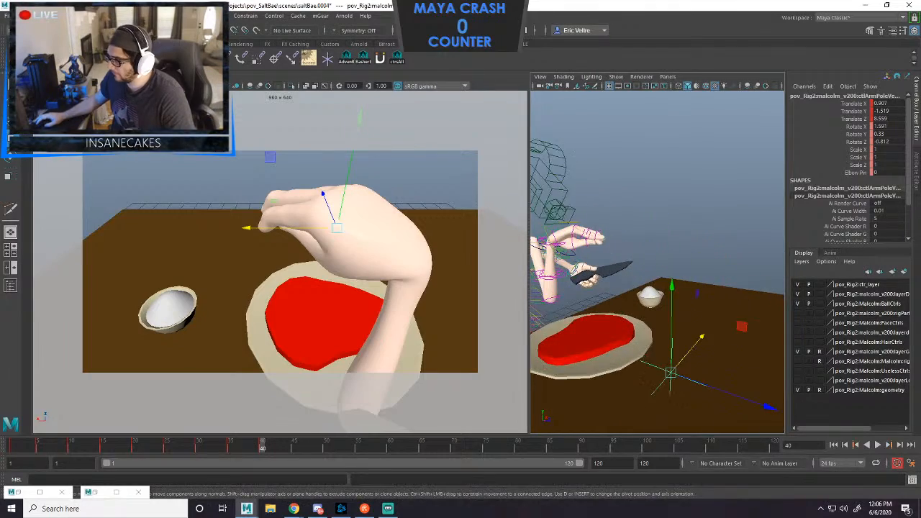
{"action": "left_click_drag", "start_coordinate": [713, 302], "coordinate": [725, 305], "text": "alt"}
{"action": "left_click_drag", "start_coordinate": [529, 252], "coordinate": [440, 252]}
{"action": "left_click_drag", "start_coordinate": [611, 287], "coordinate": [641, 277], "text": "alt"}
Move the right wrist control forward over the table to about Translate Z 2.596.
{"action": "left_click", "coordinate": [512, 239]}
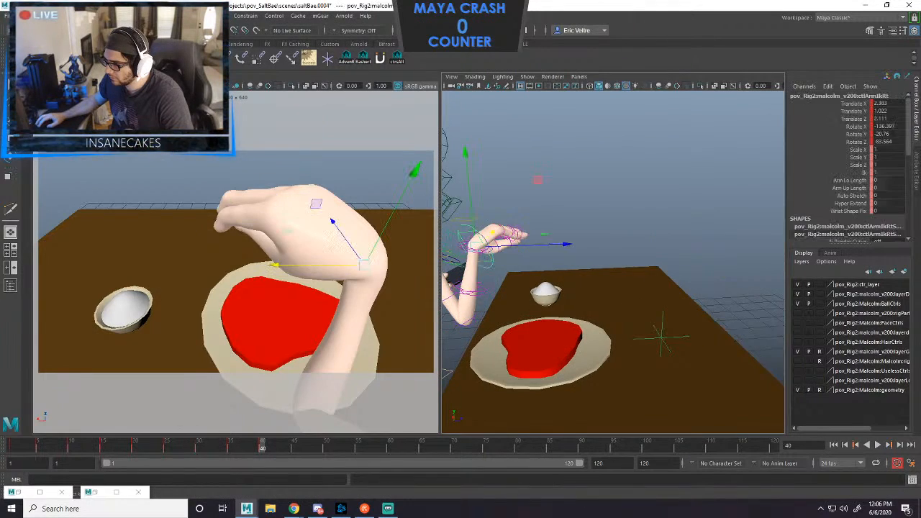
{"action": "key", "text": "f"}
{"action": "middle_click_drag", "start_coordinate": [683, 260], "coordinate": [568, 248], "text": "alt"}
{"action": "left_click_drag", "start_coordinate": [583, 247], "coordinate": [648, 243]}
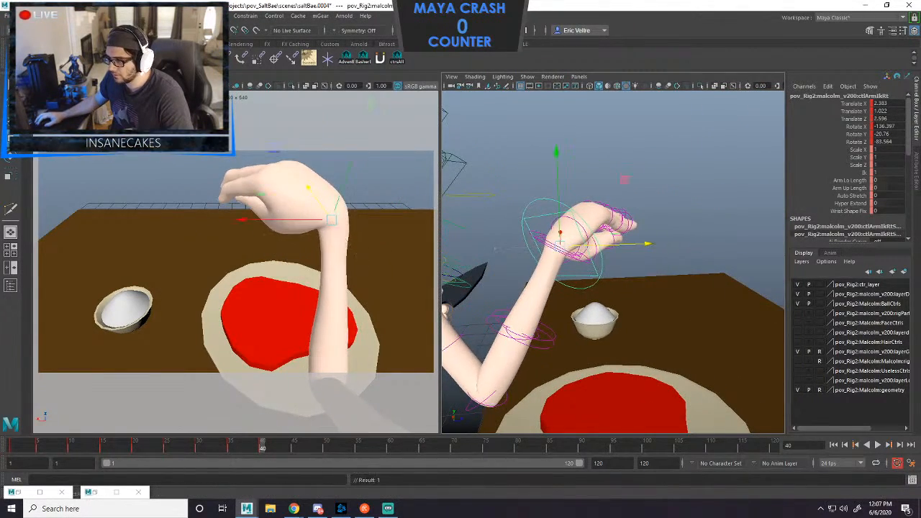
Move the head control back to about Translate Z -1.687 and key it at frame 40.
{"action": "right_click_drag", "start_coordinate": [640, 248], "coordinate": [597, 248], "text": "alt"}
{"action": "left_click_drag", "start_coordinate": [597, 248], "coordinate": [615, 252], "text": "alt"}
{"action": "middle_click_drag", "start_coordinate": [615, 251], "coordinate": [696, 290], "text": "alt"}
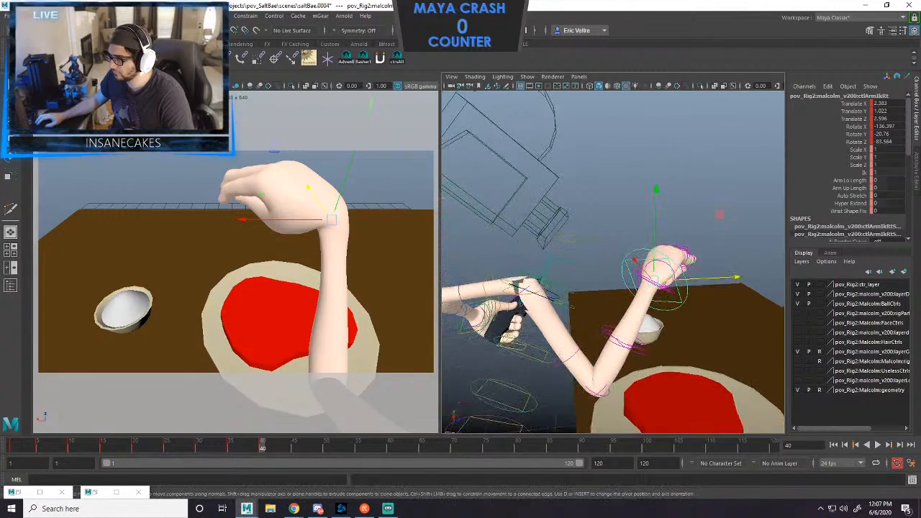
{"action": "left_click_drag", "start_coordinate": [696, 289], "coordinate": [723, 291], "text": "alt"}
{"action": "left_click", "coordinate": [512, 257]}
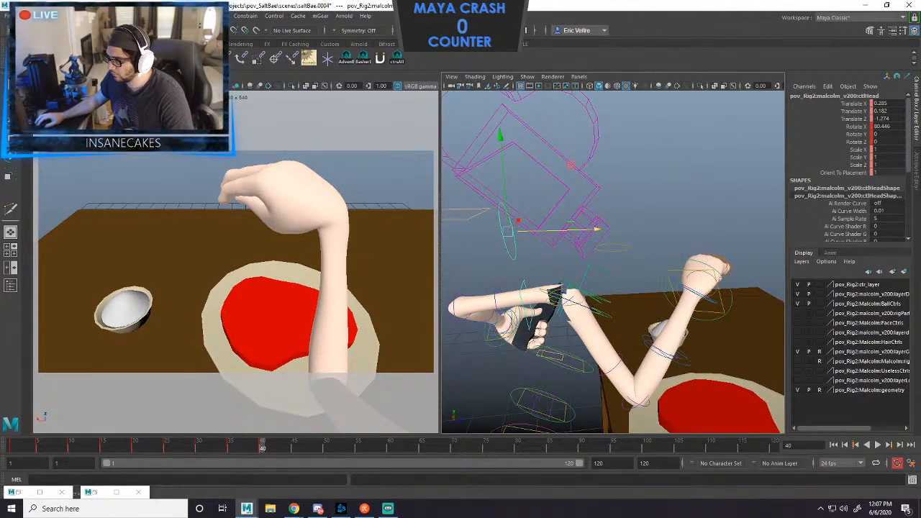
{"action": "left_click_drag", "start_coordinate": [595, 229], "coordinate": [564, 230]}
{"action": "key", "text": "s"}
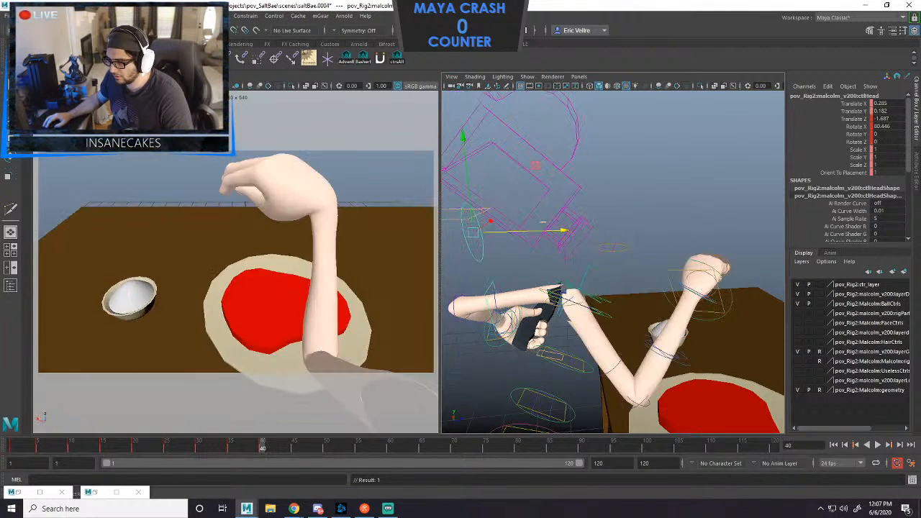
{"action": "left_click_drag", "start_coordinate": [264, 448], "coordinate": [276, 449]}
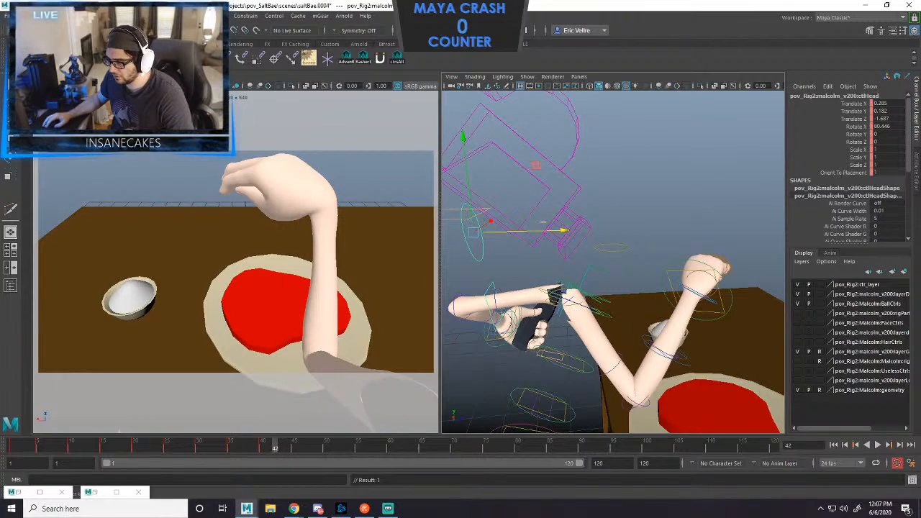
{"action": "key", "text": "comma"}
Pull the right wrist control back to about Translate Z 2.298, rotate it to about -114.944, 10.991, -70.311, and key its rotation.
{"action": "scroll", "coordinate": [613, 262], "scroll_direction": "down", "scroll_amount": 4}
{"action": "mouse_move", "coordinate": [640, 273]}
{"action": "left_mouse_down", "text": "alt"}
{"action": "mouse_move", "coordinate": [612, 263]}
{"action": "mouse_move", "coordinate": [633, 265]}
{"action": "left_mouse_up", "text": "alt"}
{"action": "left_click", "coordinate": [622, 280]}
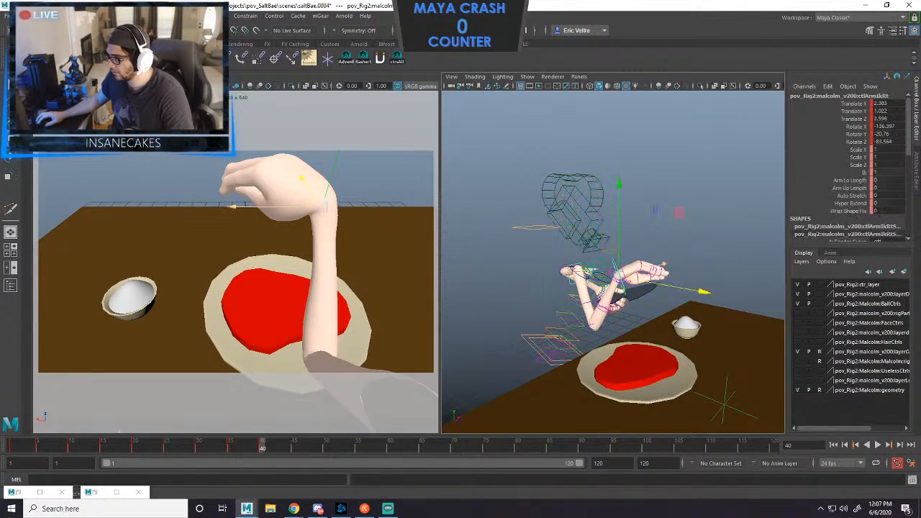
{"action": "left_click_drag", "start_coordinate": [705, 291], "coordinate": [690, 289]}
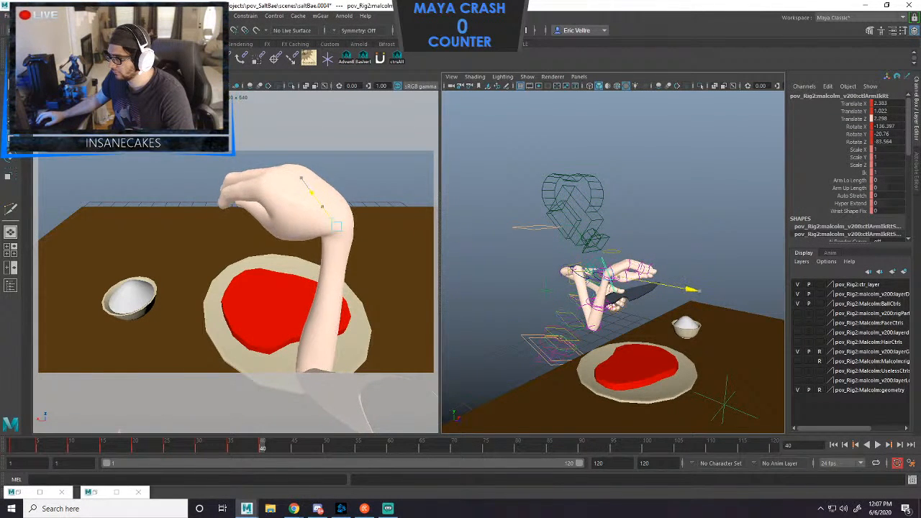
{"action": "key", "text": "e"}
{"action": "mouse_move", "coordinate": [624, 301]}
{"action": "left_mouse_down"}
{"action": "mouse_move", "coordinate": [604, 274]}
{"action": "mouse_move", "coordinate": [619, 325]}
{"action": "mouse_move", "coordinate": [619, 306]}
{"action": "mouse_move", "coordinate": [621, 317]}
{"action": "left_mouse_up"}
{"action": "key", "text": "shift+e"}
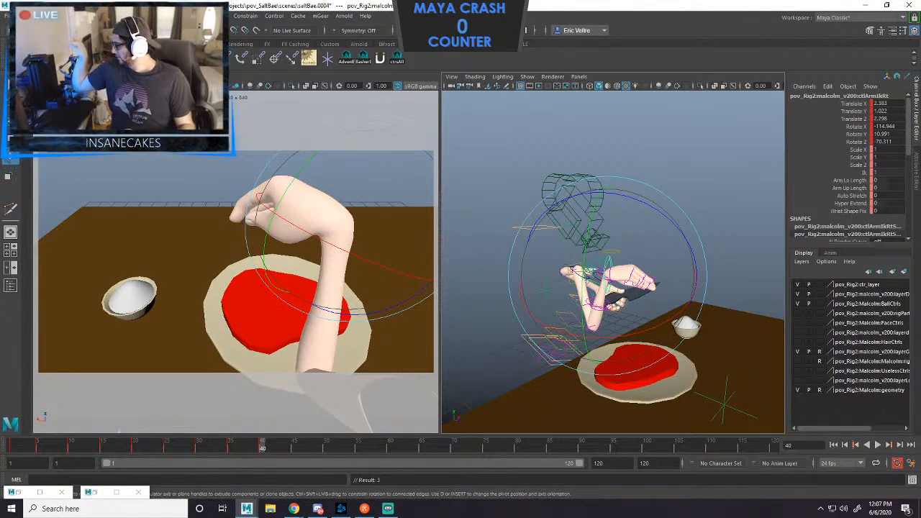
Try rotating the head control freely and around its Y axis, and undo the rotations.
{"action": "left_click", "coordinate": [507, 180]}
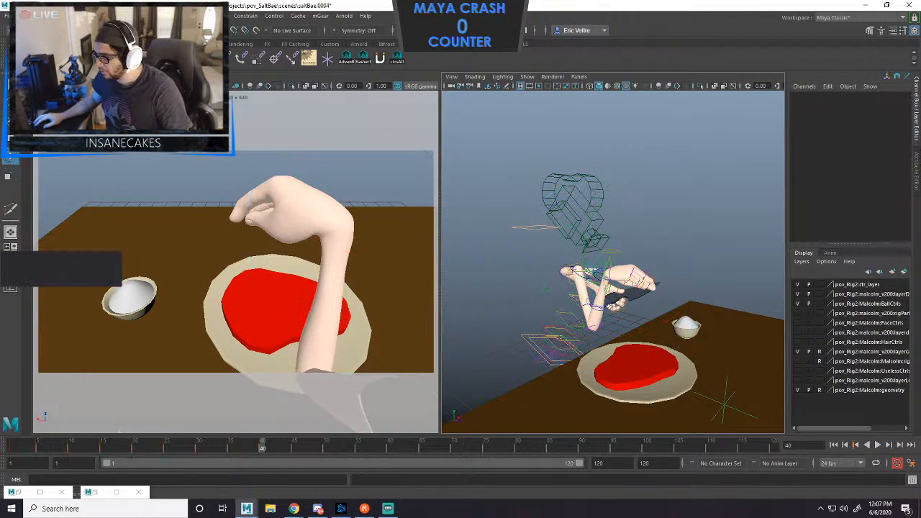
{"action": "left_click", "coordinate": [570, 238]}
{"action": "left_click_drag", "start_coordinate": [570, 237], "coordinate": [589, 241]}
{"action": "key", "text": "ctrl+z"}
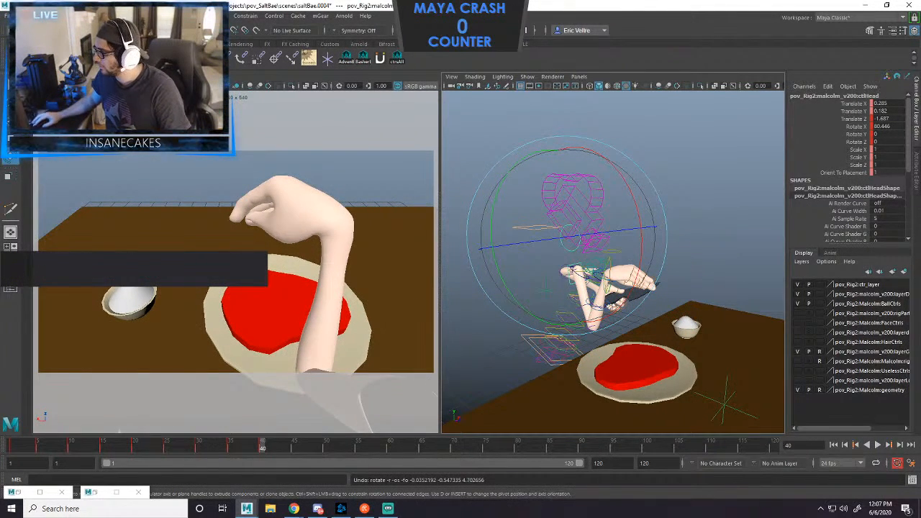
{"action": "left_click", "coordinate": [856, 134]}
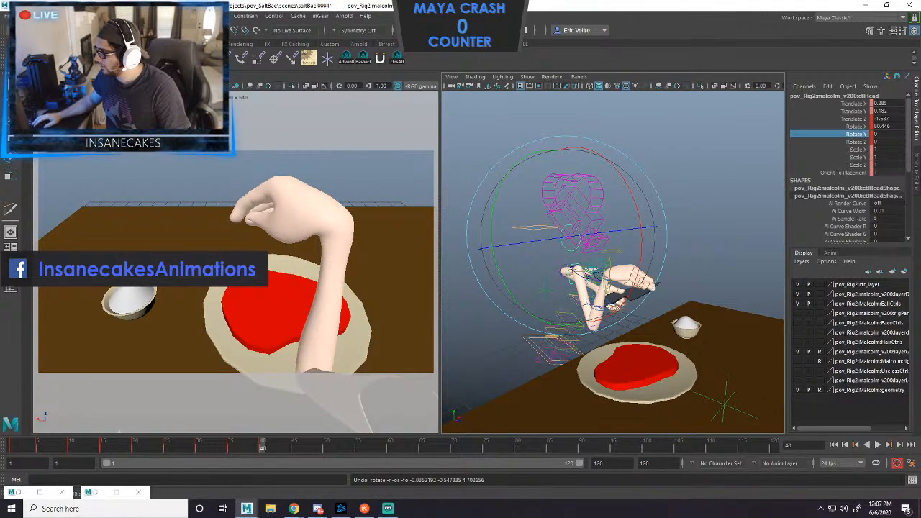
{"action": "middle_click_drag", "start_coordinate": [705, 187], "coordinate": [626, 187]}
{"action": "key", "text": "ctrl+z"}
{"action": "key", "text": "ctrl+z"}
{"action": "key", "text": "ctrl+z"}
{"action": "key", "text": "ctrl+z"}
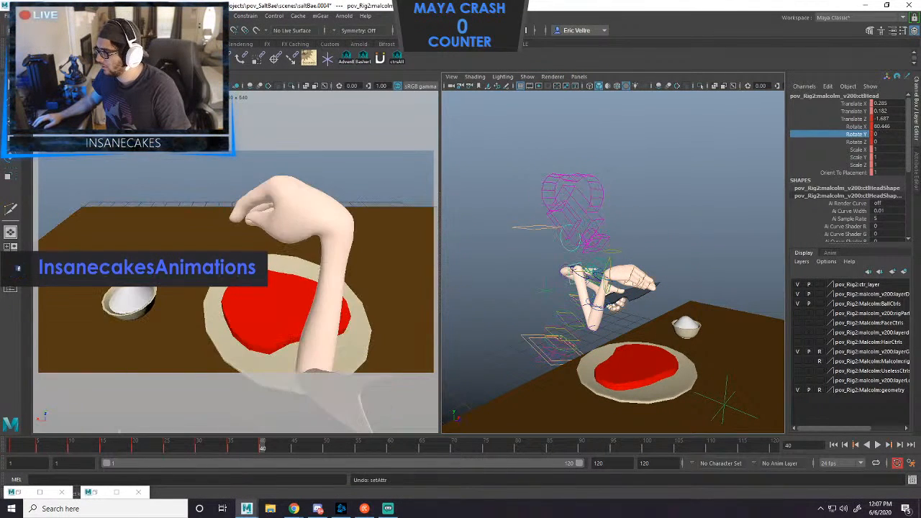
Shift the head control sideways to about Translate X 0.933 at frame 40.
{"action": "key", "text": "w"}
{"action": "left_click_drag", "start_coordinate": [624, 232], "coordinate": [638, 230]}
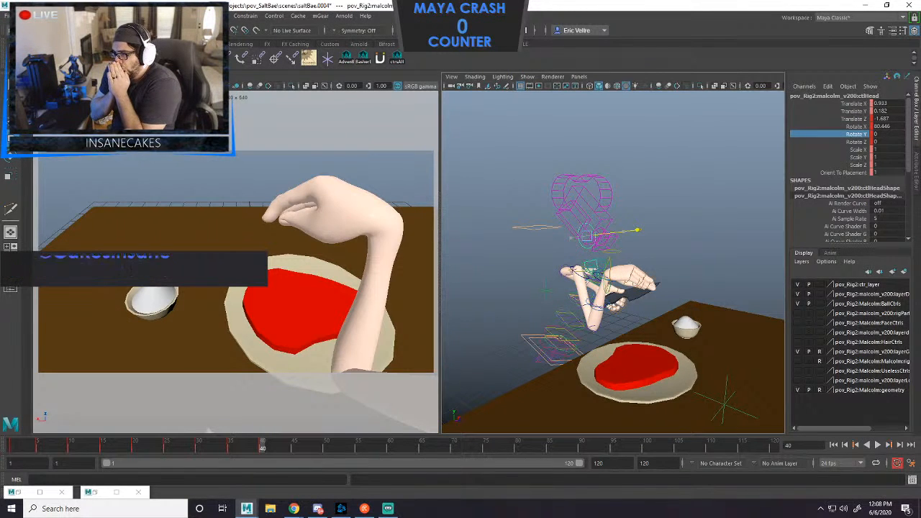
{"action": "key", "text": "alt+Tab"}
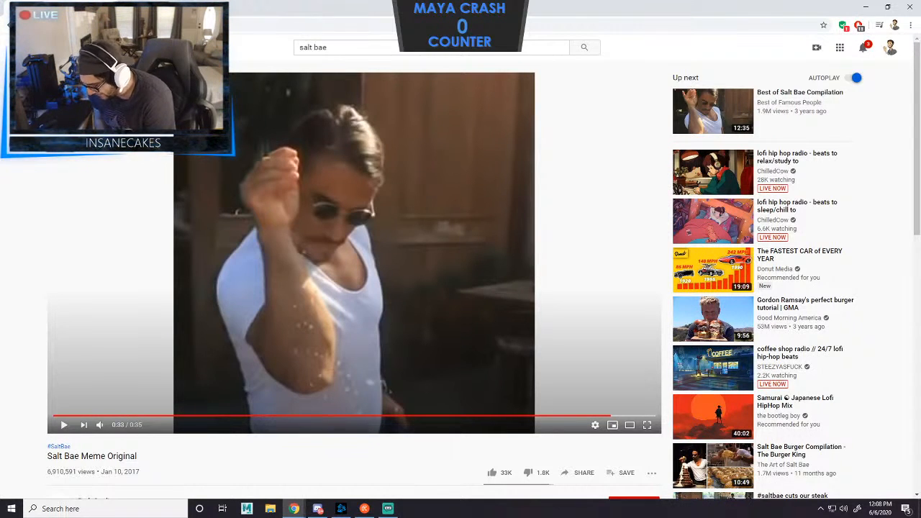
{"action": "key", "text": "alt+Tab"}
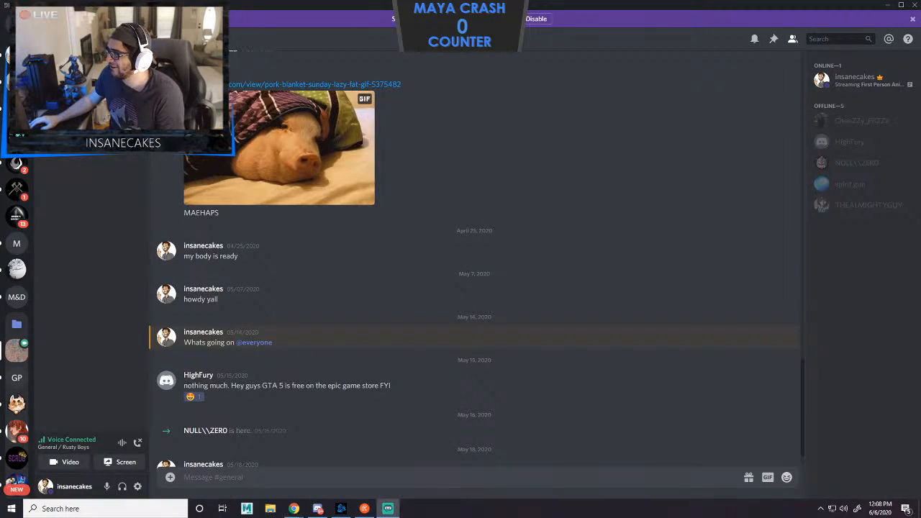
{"action": "key", "text": "super+d"}
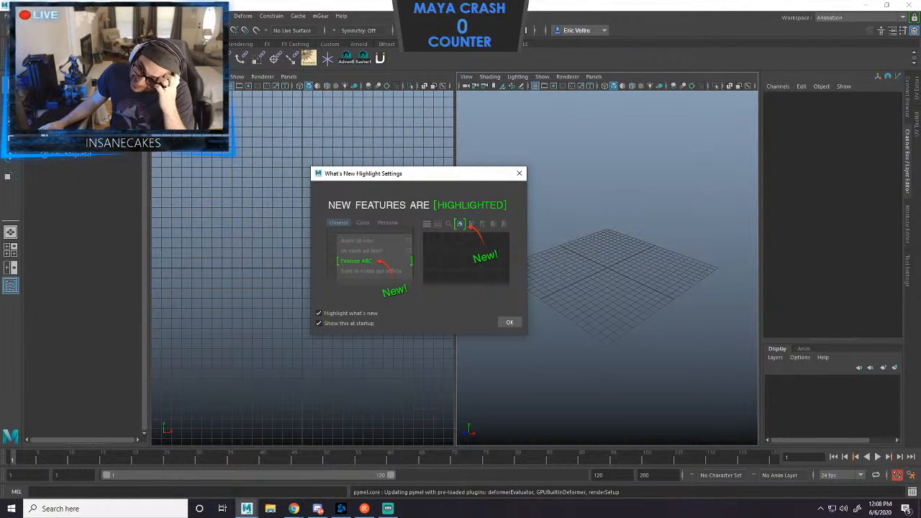
Dismiss the What's New Highlight Settings dialog in the restarted Maya session.
{"action": "left_click", "coordinate": [10, 16]}
{"action": "left_click", "coordinate": [519, 174]}
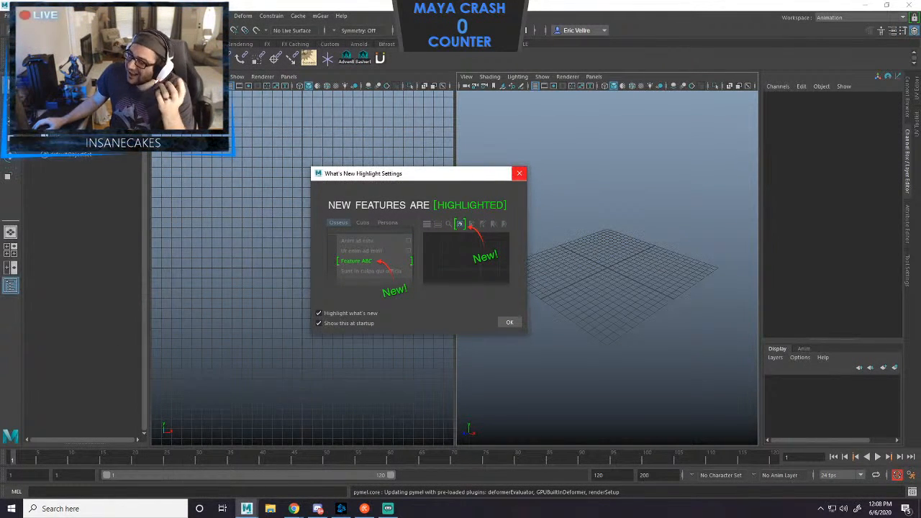
{"action": "left_click", "coordinate": [519, 173]}
Start opening a scene file and browse to the maya projects folder inside Documents.
{"action": "left_click", "coordinate": [10, 16]}
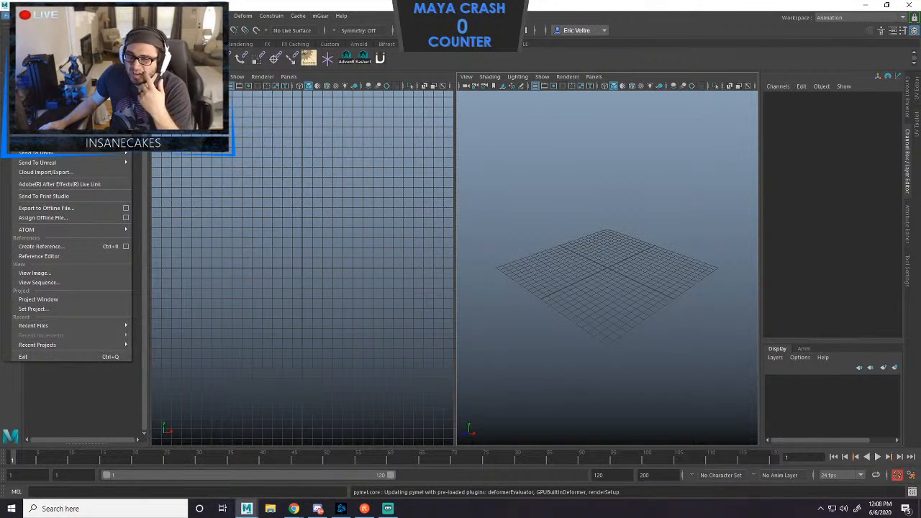
{"action": "key", "text": "ctrl+o"}
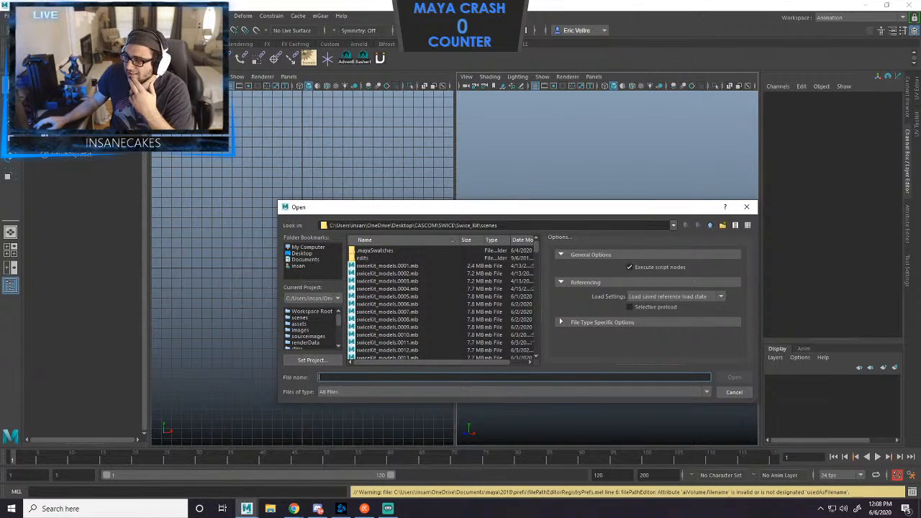
{"action": "left_click", "coordinate": [299, 318]}
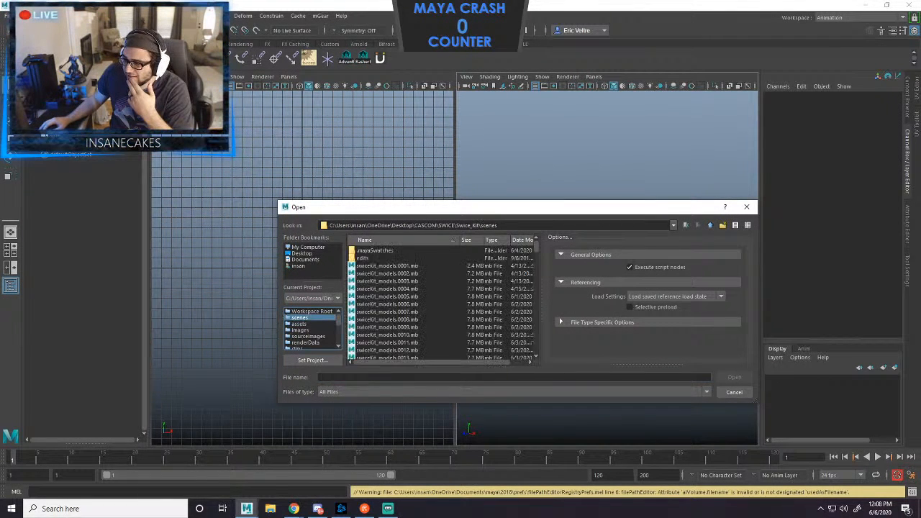
{"action": "scroll", "coordinate": [440, 302], "scroll_direction": "down", "scroll_amount": 4}
{"action": "left_click", "coordinate": [301, 254]}
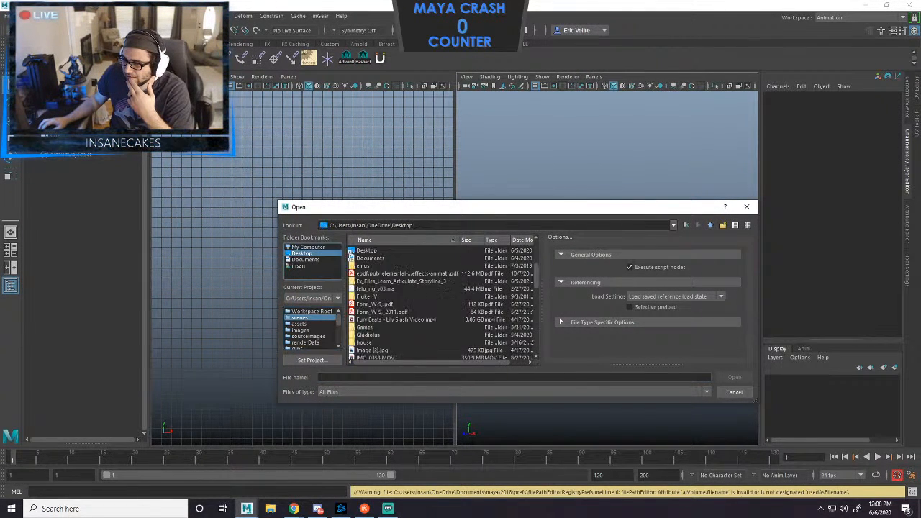
{"action": "left_click", "coordinate": [305, 259]}
{"action": "left_click", "coordinate": [382, 302]}
{"action": "scroll", "coordinate": [440, 302], "scroll_direction": "up", "scroll_amount": 2}
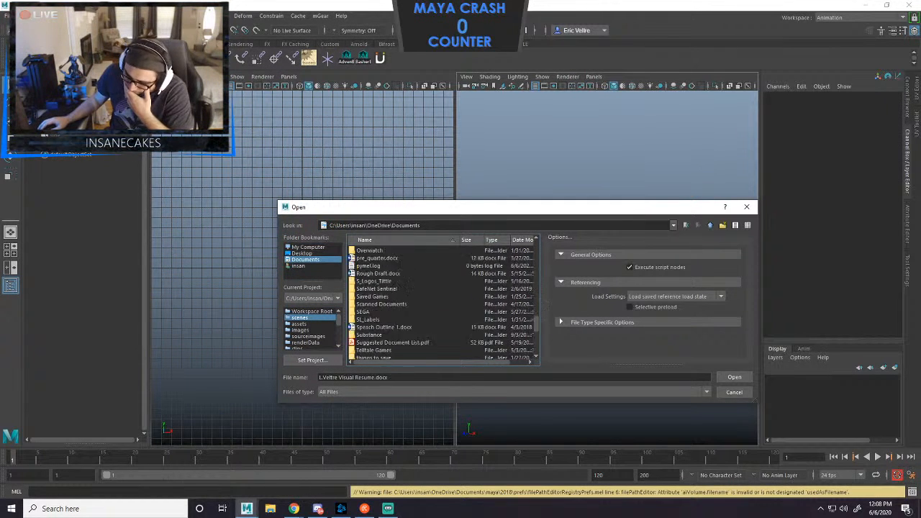
{"action": "scroll", "coordinate": [441, 302], "scroll_direction": "up", "scroll_amount": 2}
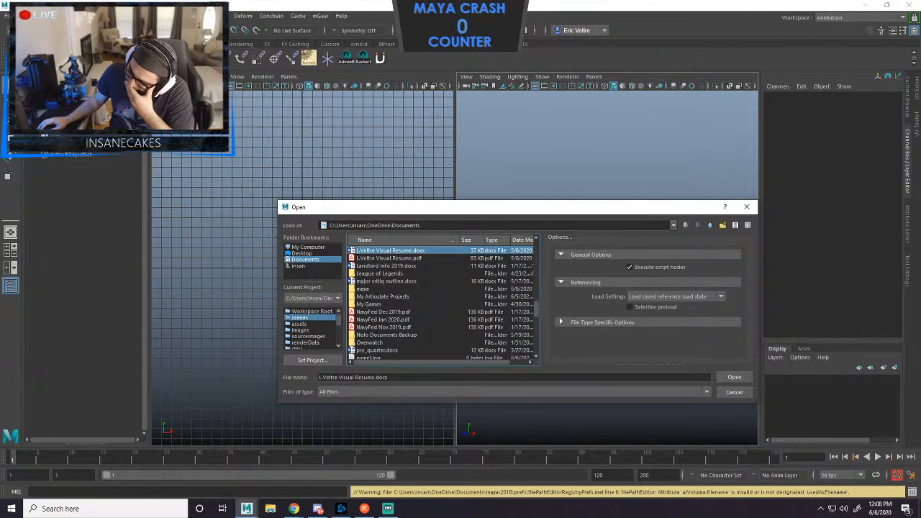
{"action": "double_click", "coordinate": [363, 288]}
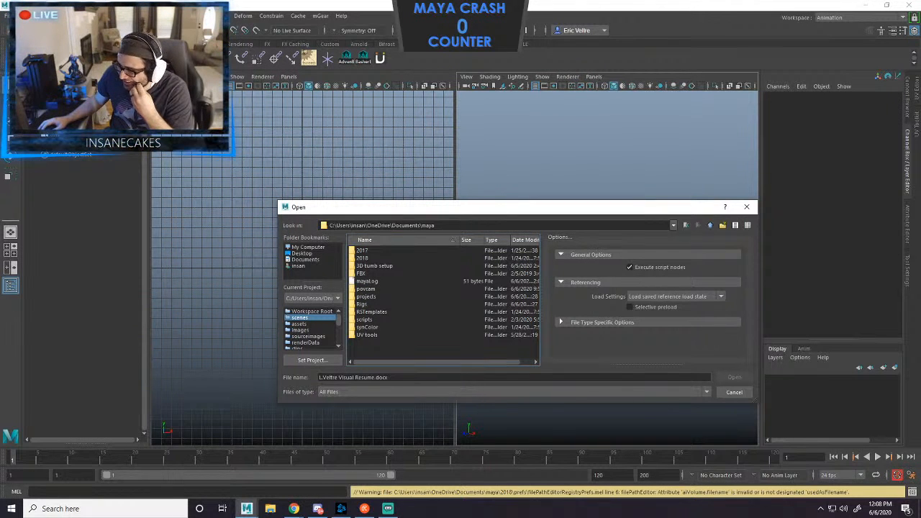
{"action": "double_click", "coordinate": [365, 296]}
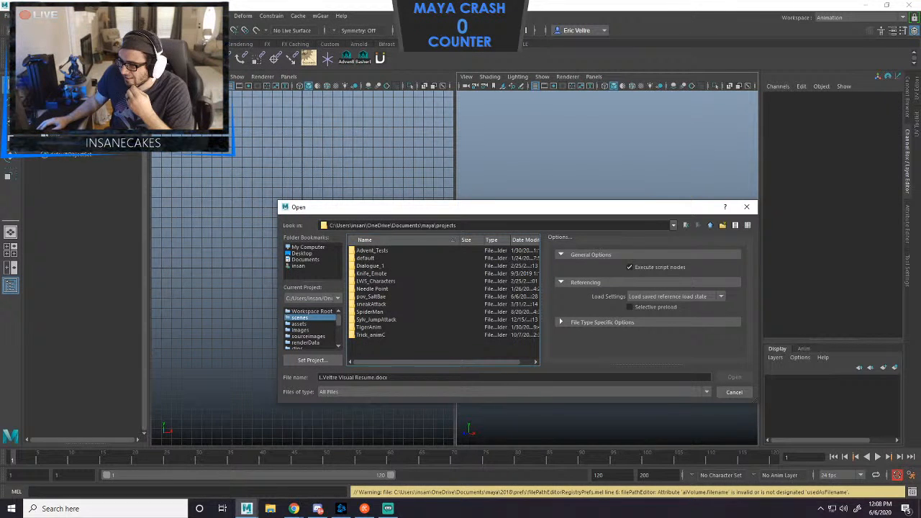
Open saltBae.0004 from the scenes folder of the pov_SaltBae project and continue past the student version notice.
{"action": "double_click", "coordinate": [370, 297]}
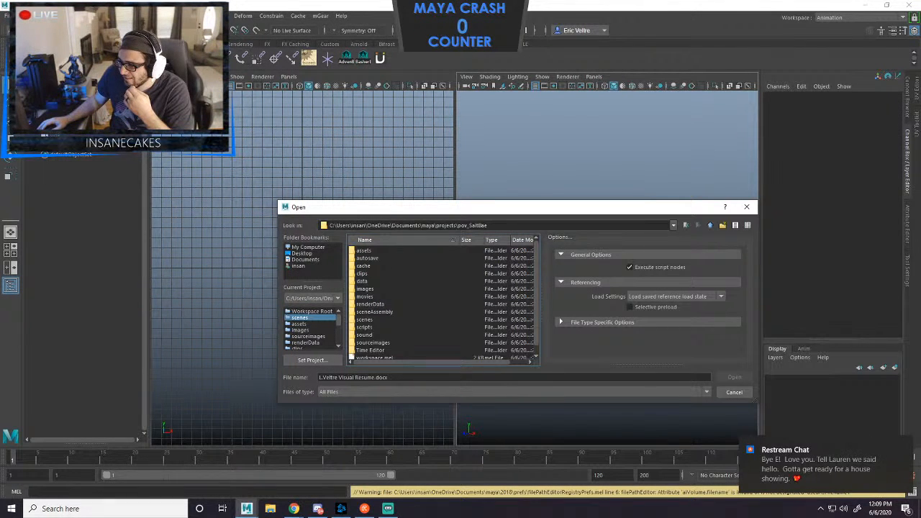
{"action": "scroll", "coordinate": [443, 302], "scroll_direction": "down", "scroll_amount": 1}
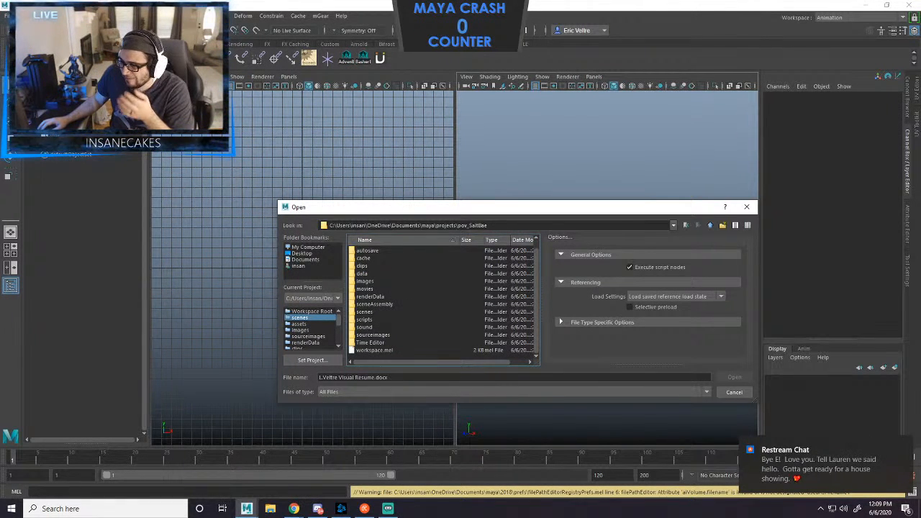
{"action": "double_click", "coordinate": [364, 311]}
{"action": "double_click", "coordinate": [370, 288]}
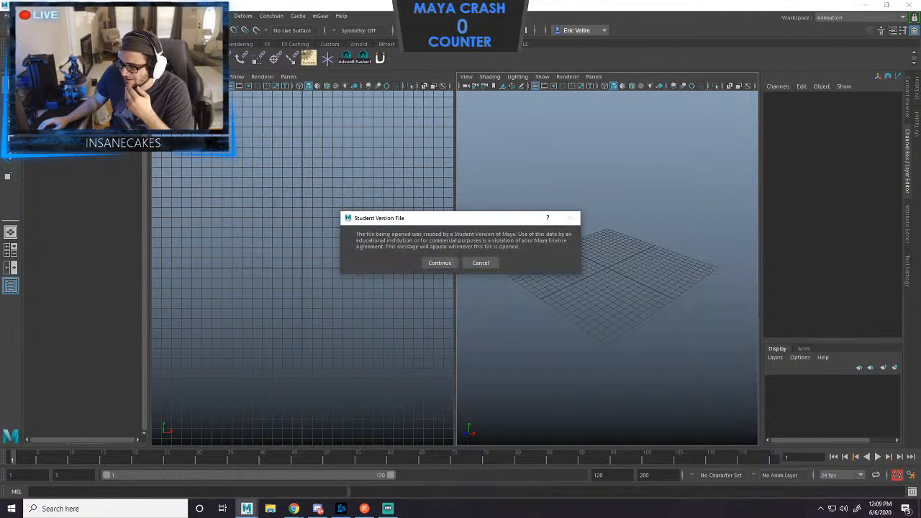
{"action": "key", "text": "Return"}
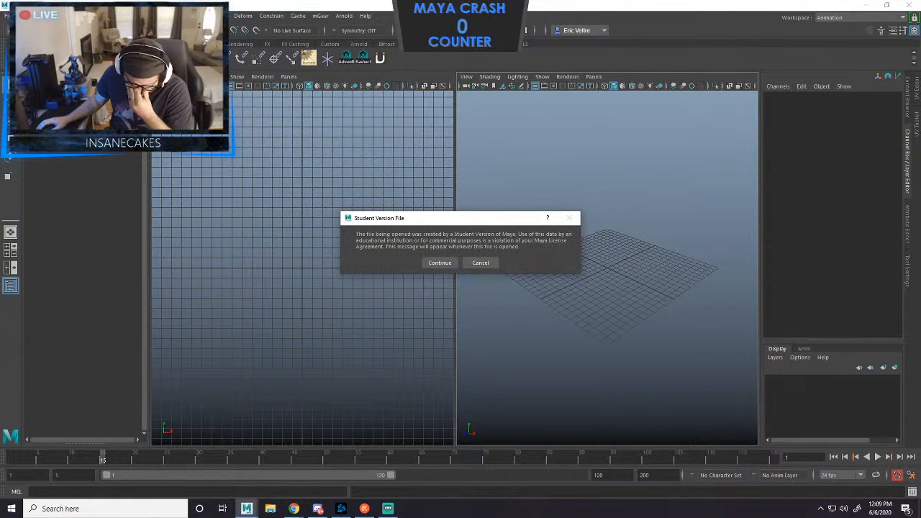
{"action": "key", "text": "Return"}
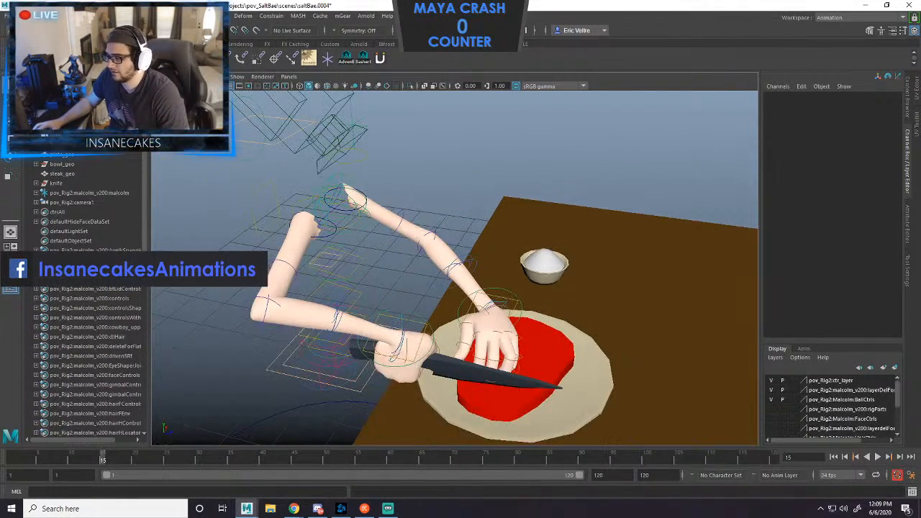
Select the left wrist control and check the reopened animation at frames 20, 26 and 50.
{"action": "left_click", "coordinate": [517, 302]}
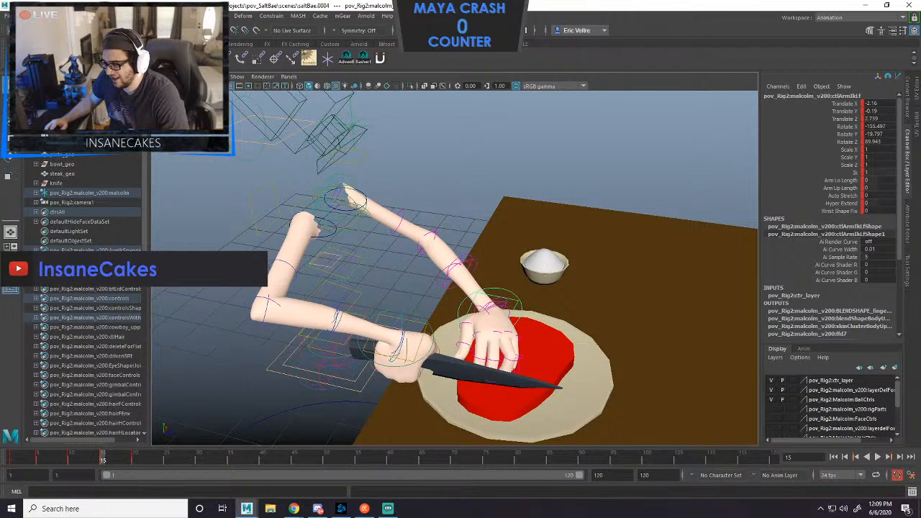
{"action": "key", "text": "period"}
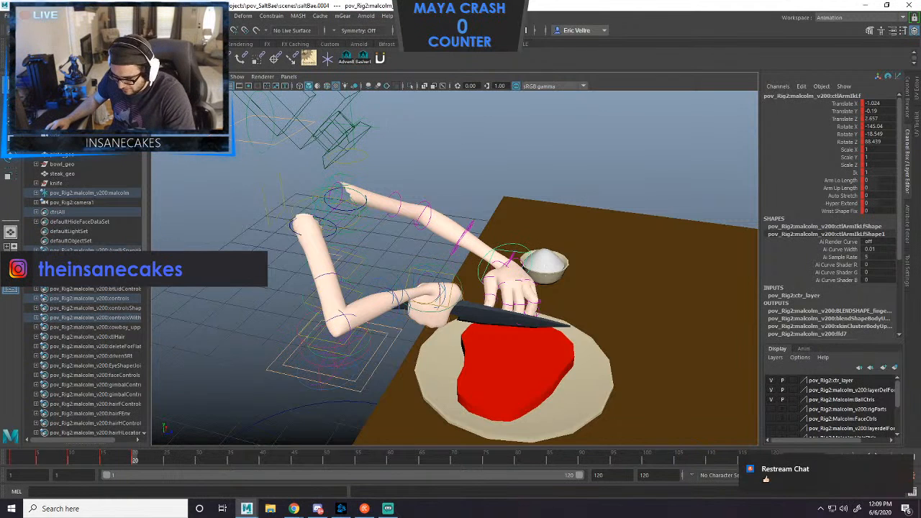
{"action": "left_click", "coordinate": [174, 458]}
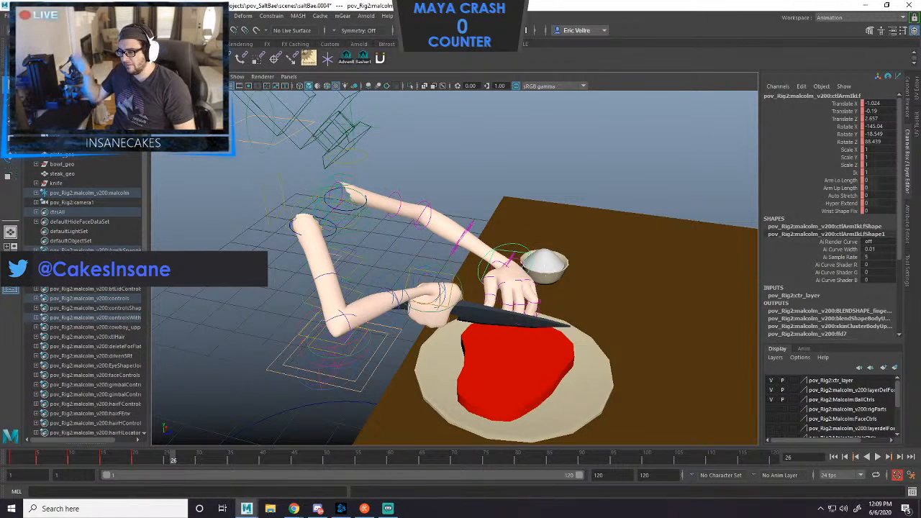
{"action": "left_click", "coordinate": [326, 457]}
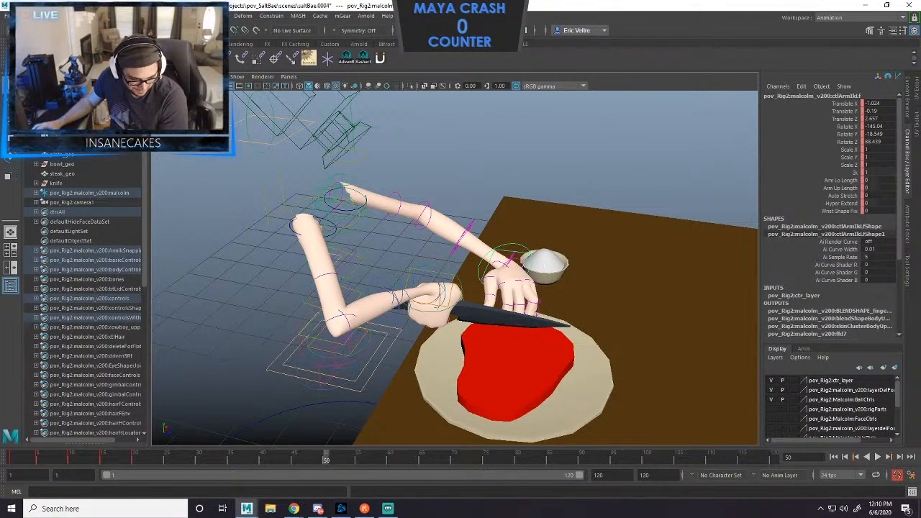
{"action": "key", "text": "alt+Tab"}
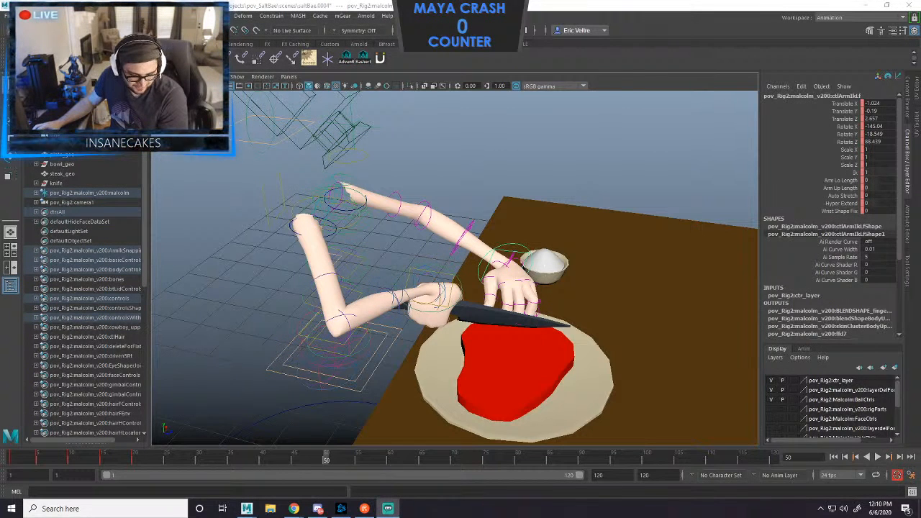